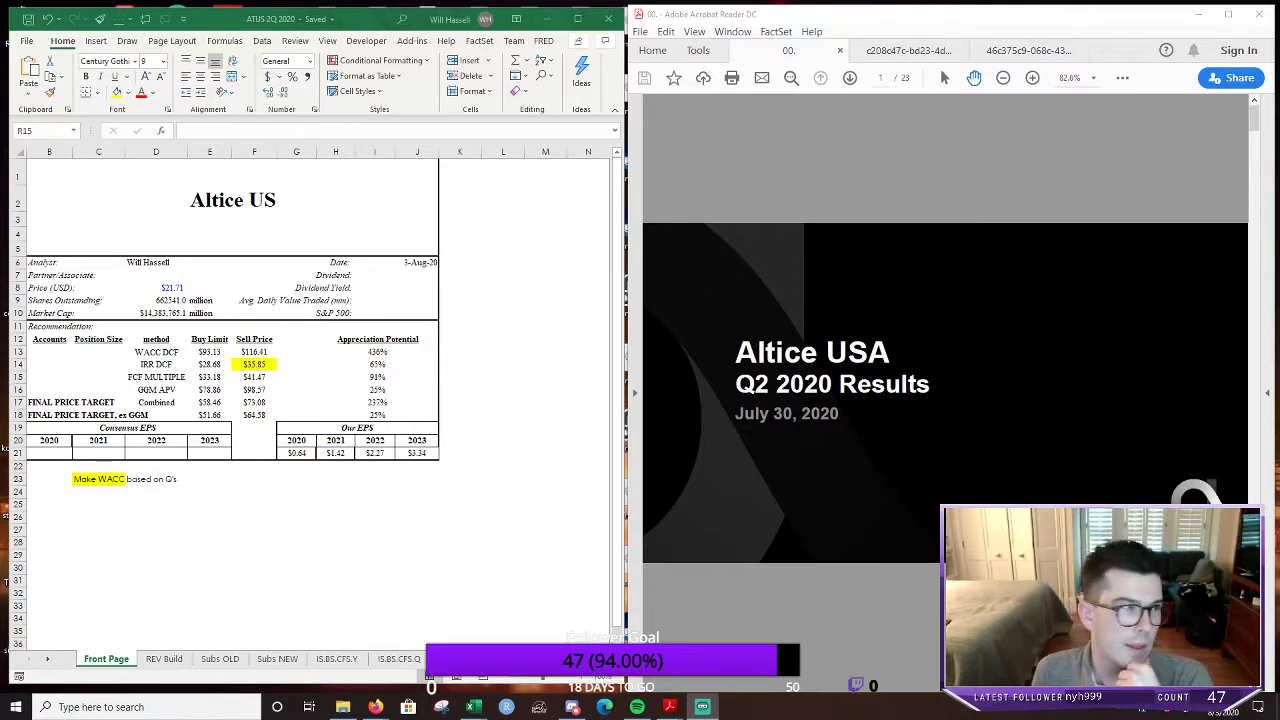
# Widen the Excel model window, then add ATUS to the Atom Finance TWITCH hub's company list
pyautogui.click(365, 22)
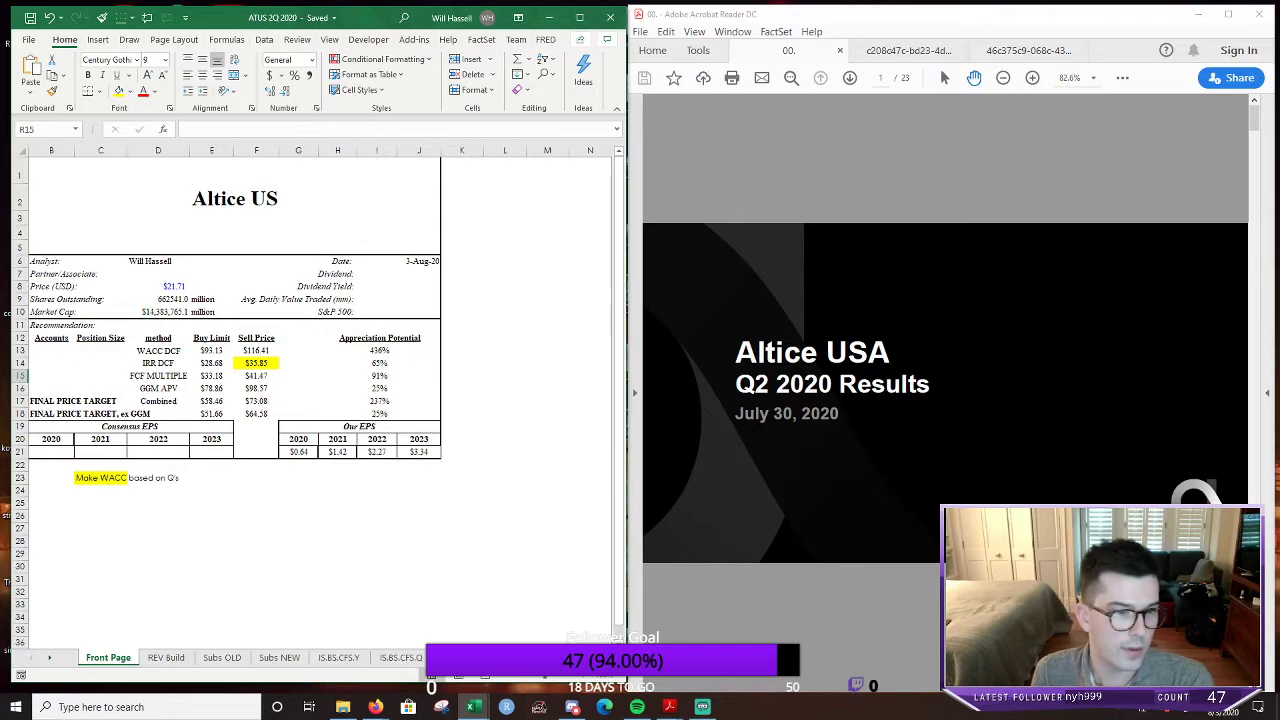
pyautogui.moveTo(11, 465); pyautogui.dragTo(3, 465)
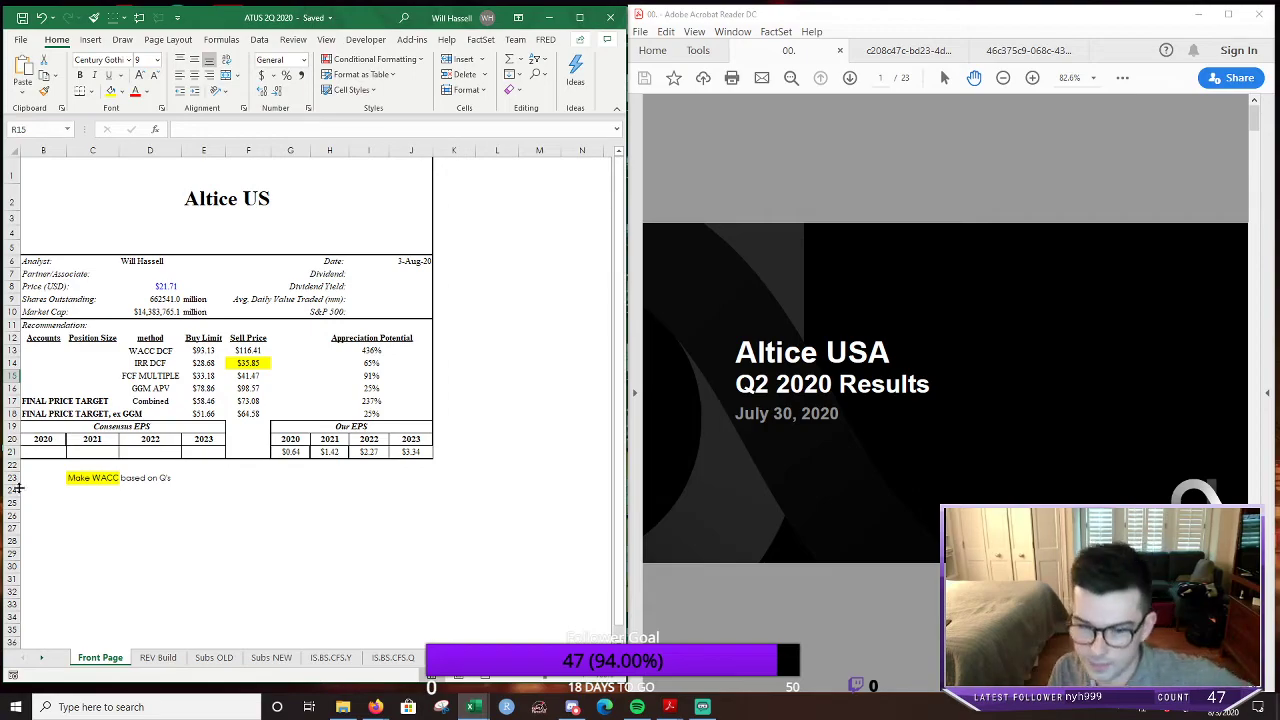
pyautogui.moveTo(375, 705)
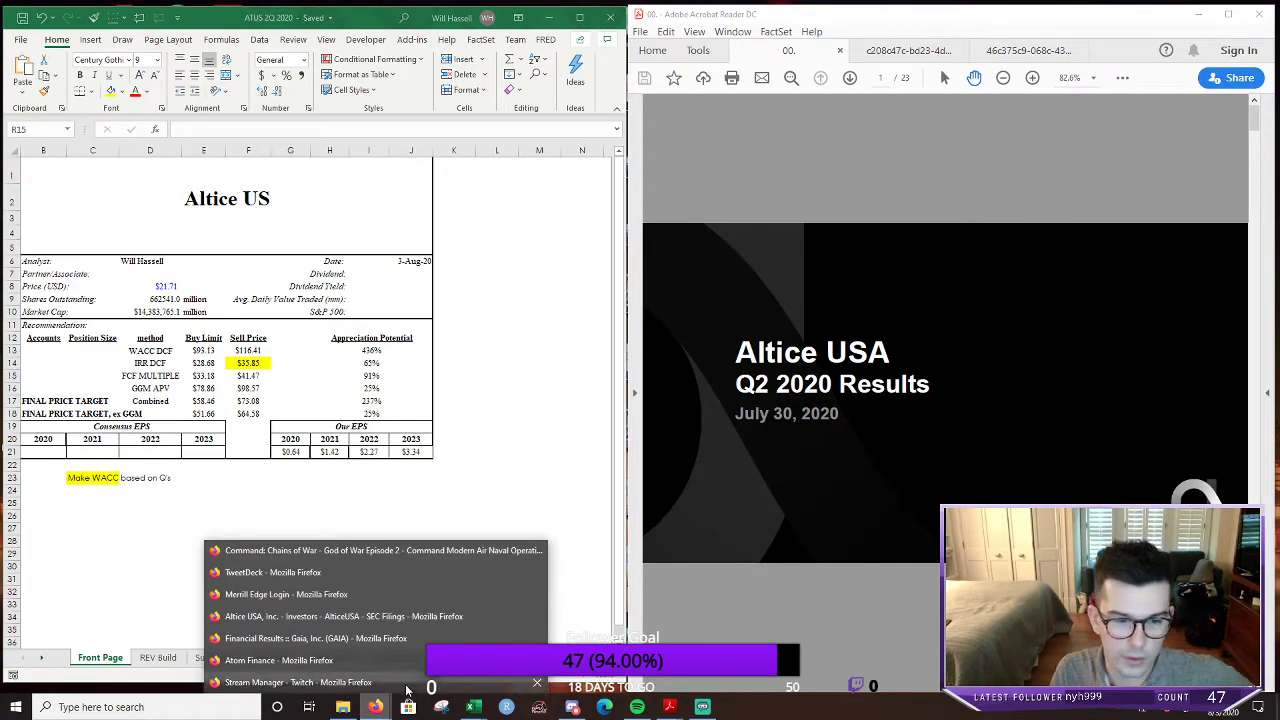
pyautogui.click(405, 660)
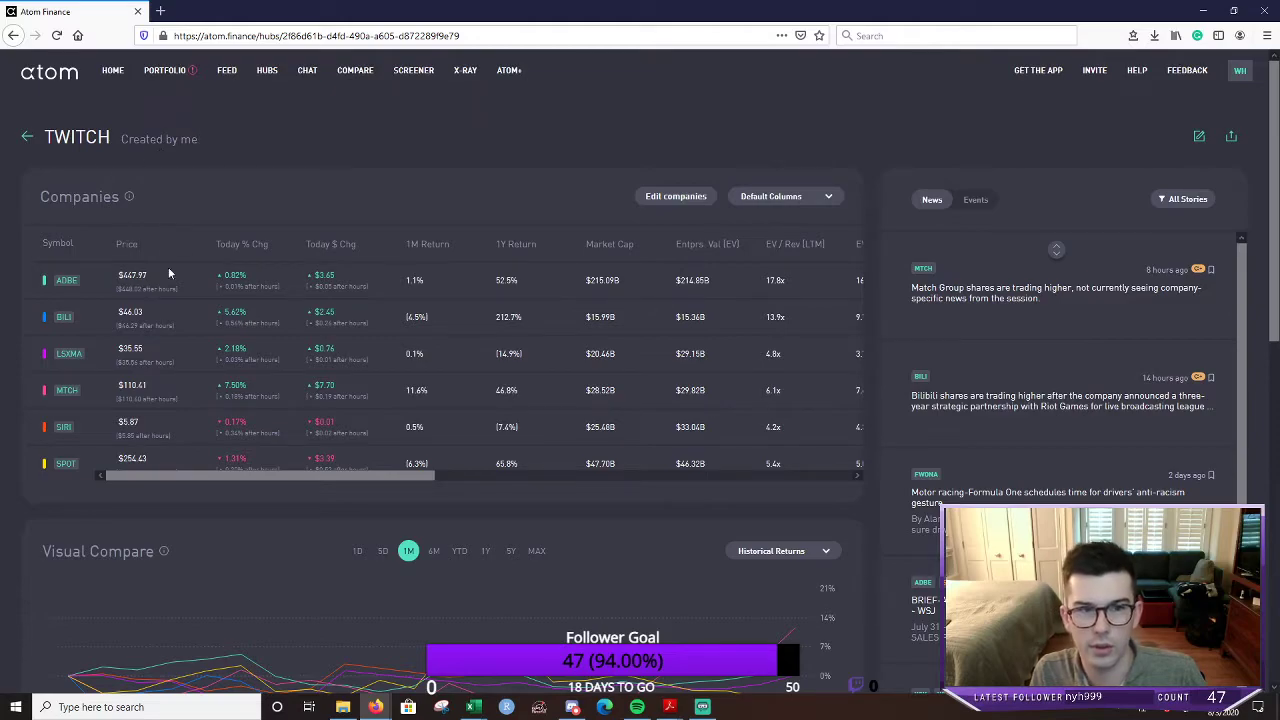
pyautogui.click(665, 198)
pyautogui.click(338, 189)
pyautogui.write('ATUS')
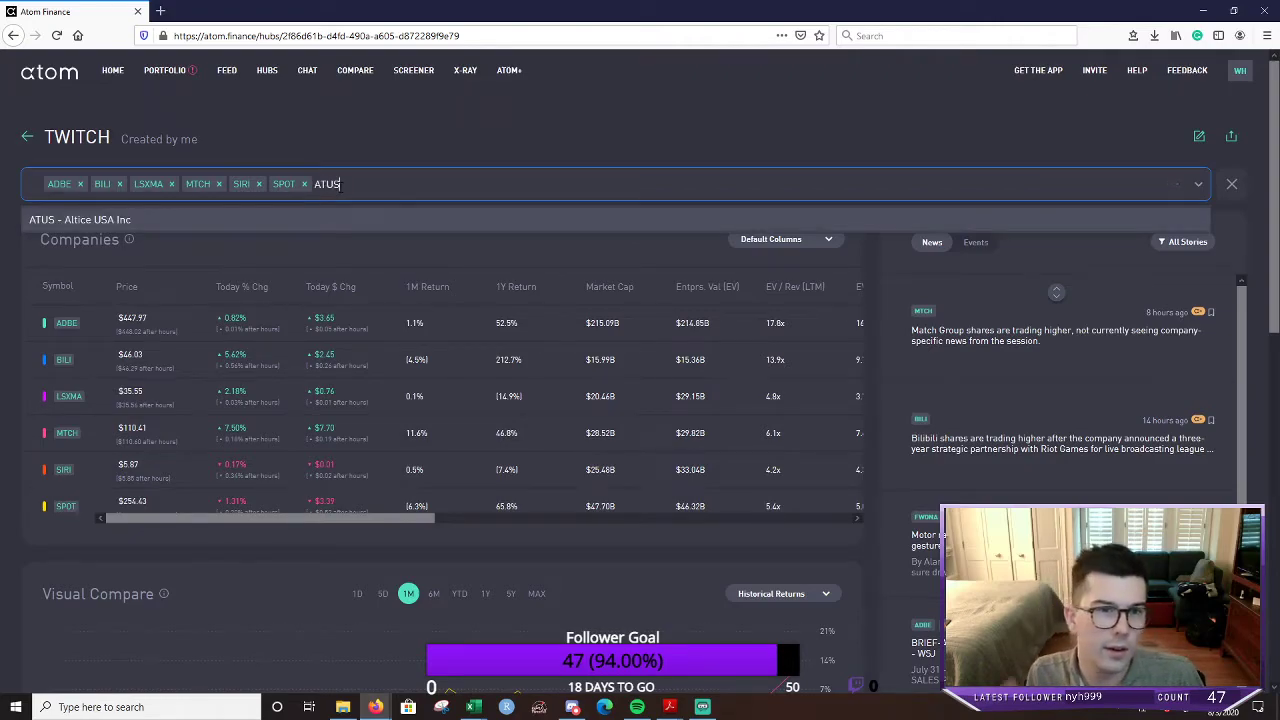
pyautogui.press('Return')
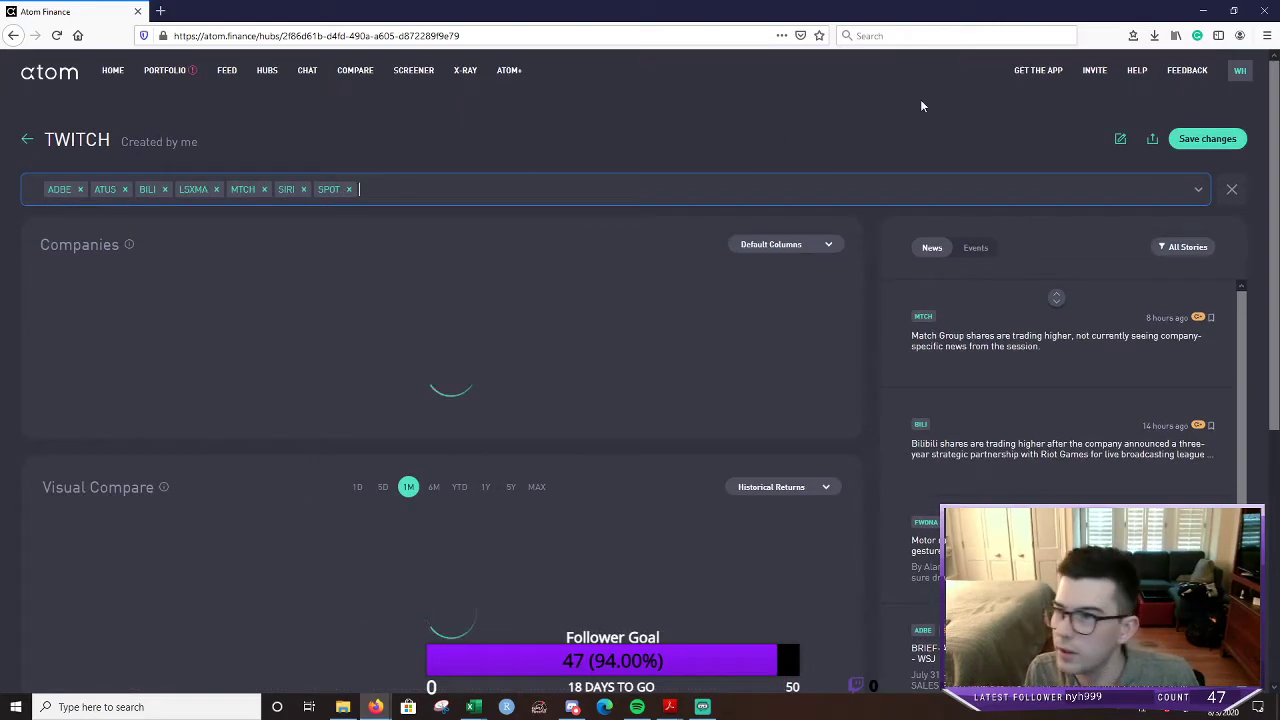
# Save the updated hub company list and copy the hub's shareable link
pyautogui.click(1209, 146)
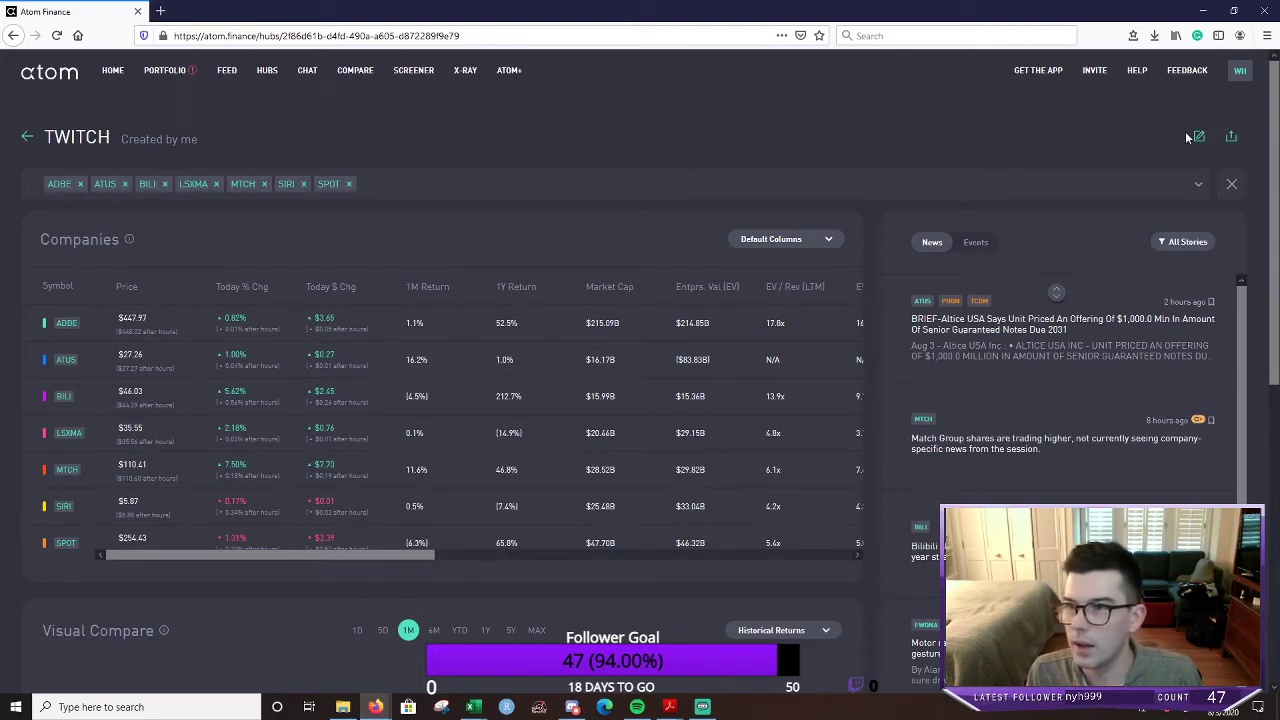
pyautogui.click(1232, 137)
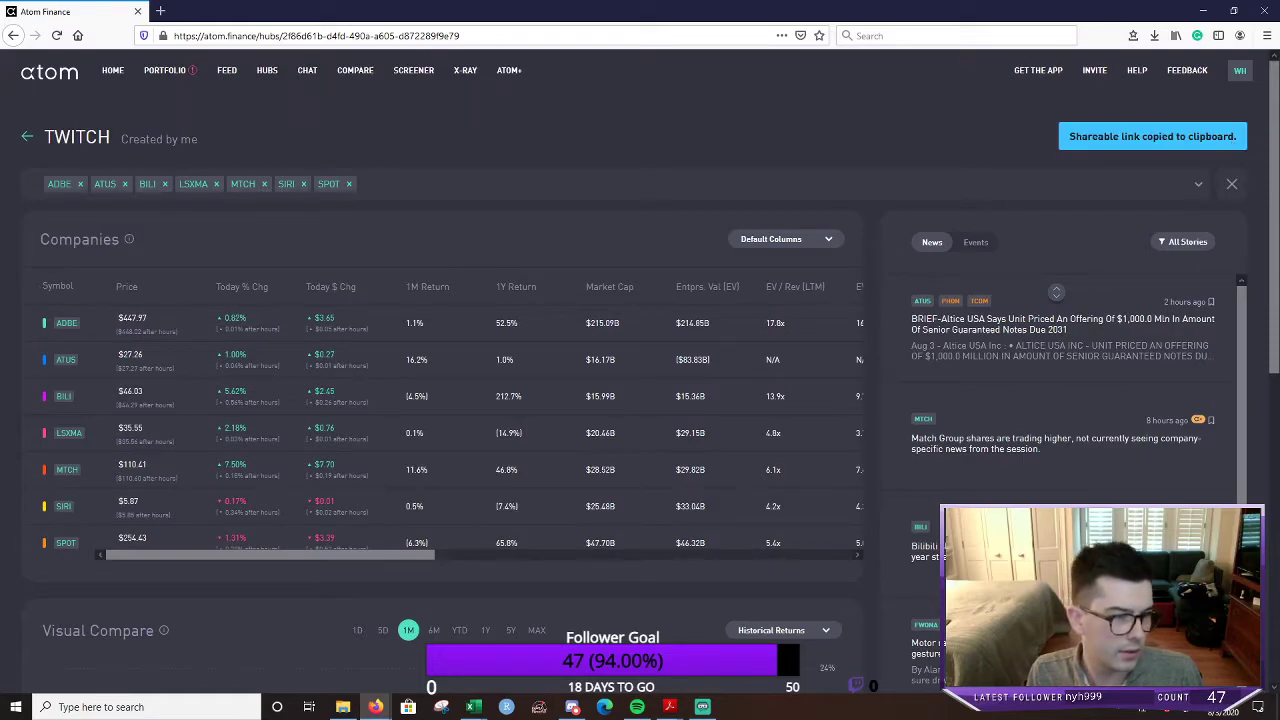
pyautogui.hotkey('alt', 'Tab')
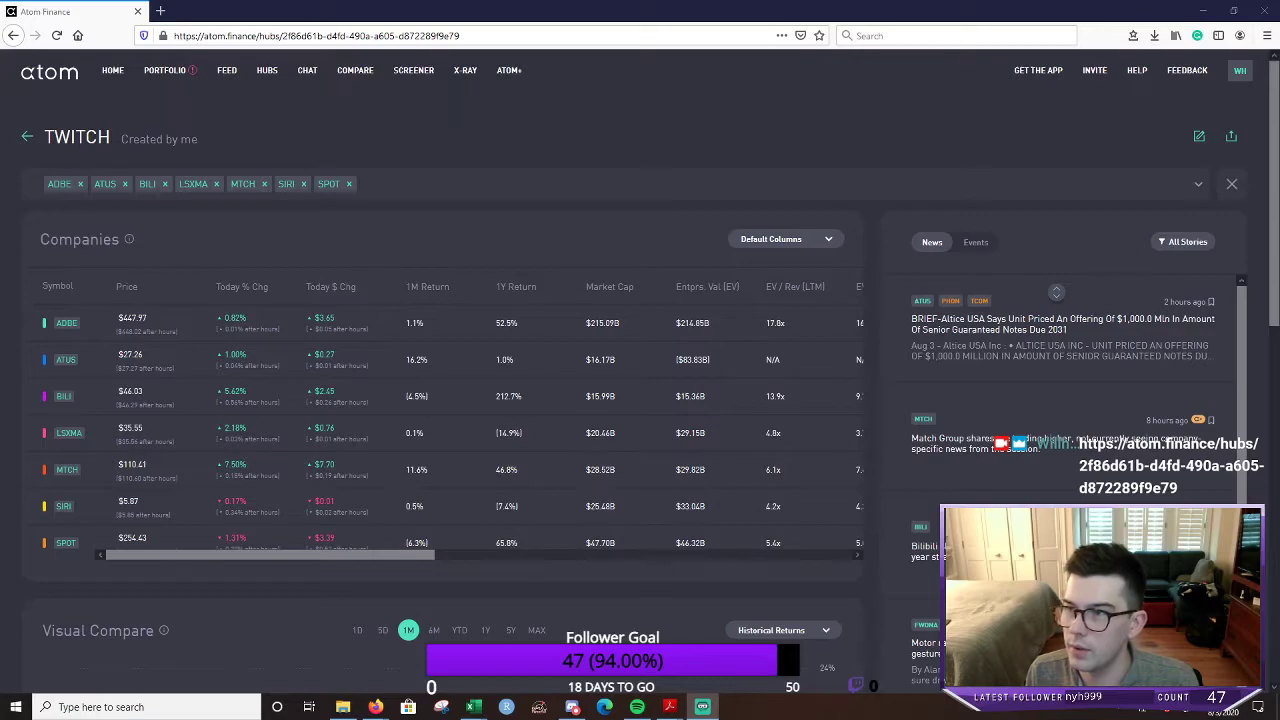
pyautogui.hotkey('alt', 'Tab')
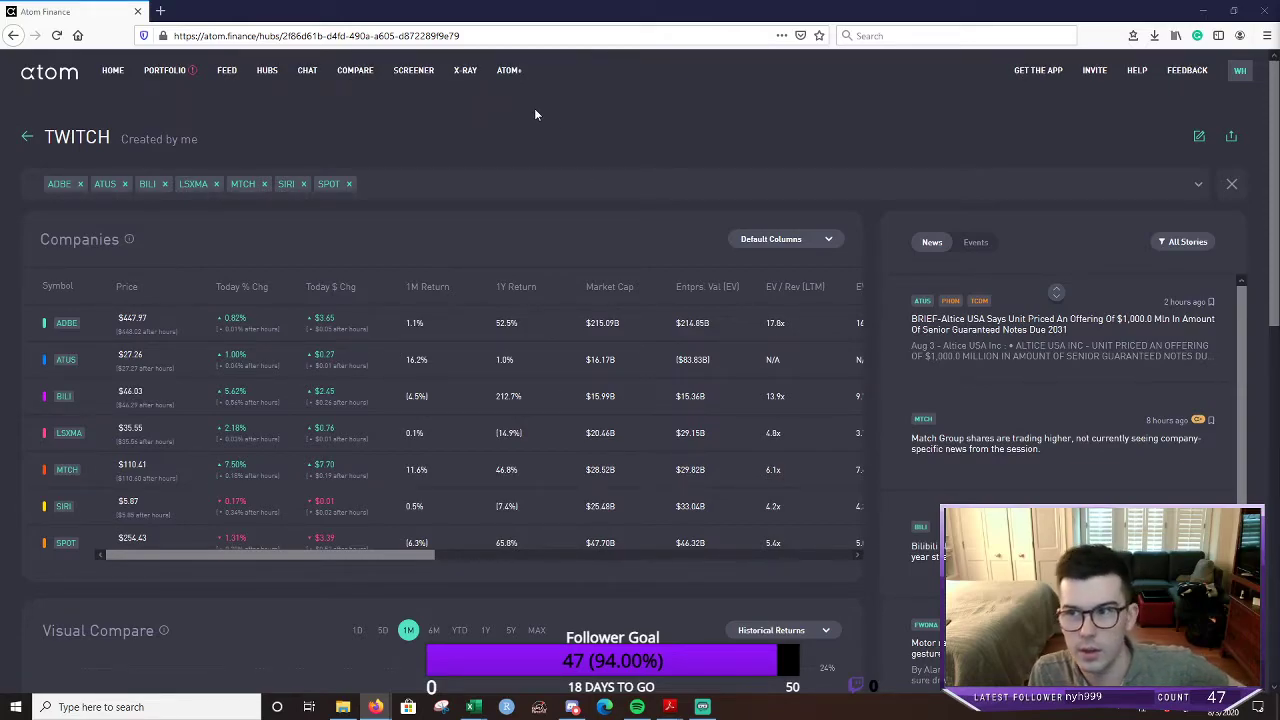
pyautogui.moveTo(290, 556); pyautogui.dragTo(190, 500)
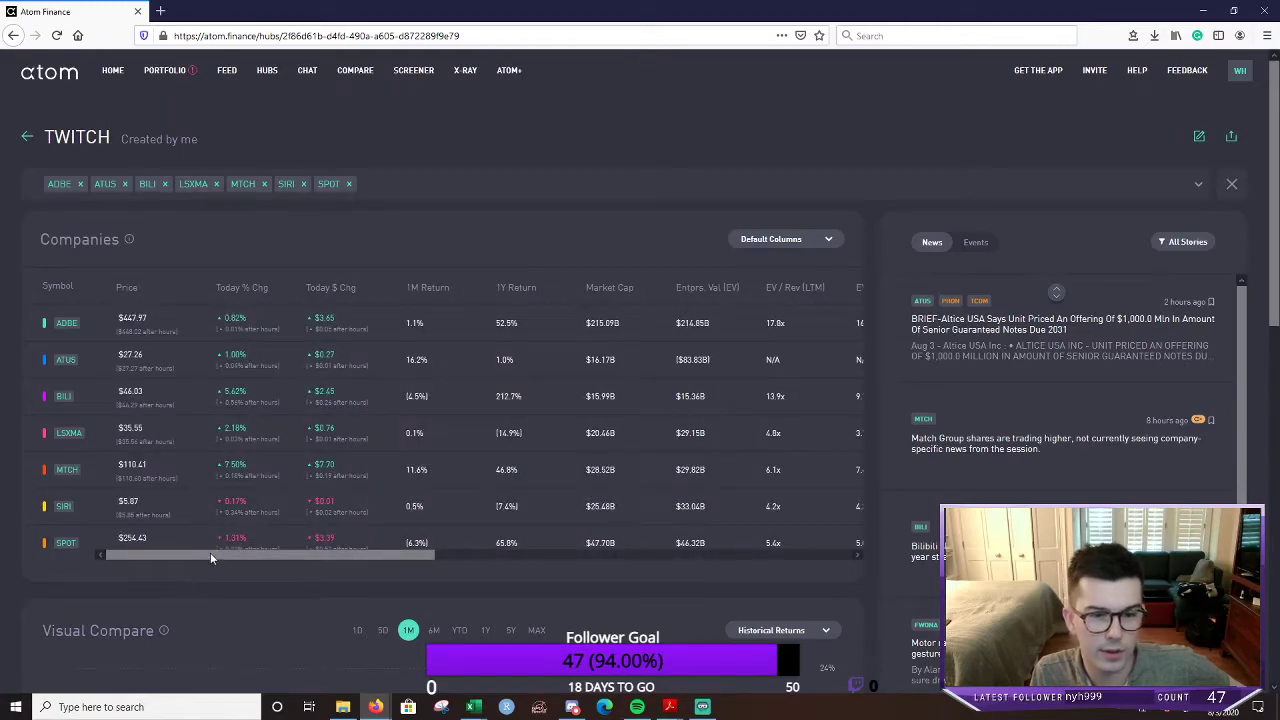
pyautogui.moveTo(208, 552); pyautogui.dragTo(545, 375)
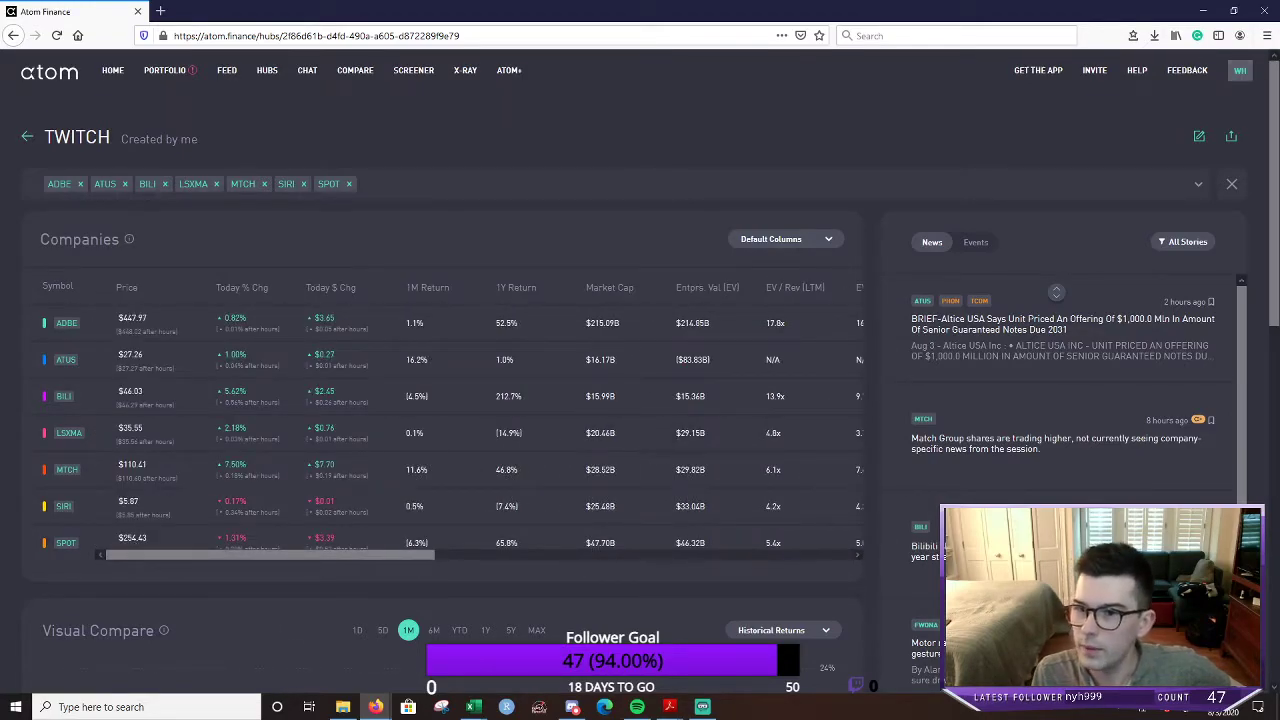
# Minimize Firefox, scroll the Excel front page down and back, then return to Atom Finance's ATUS quote
pyautogui.click(1208, 11)
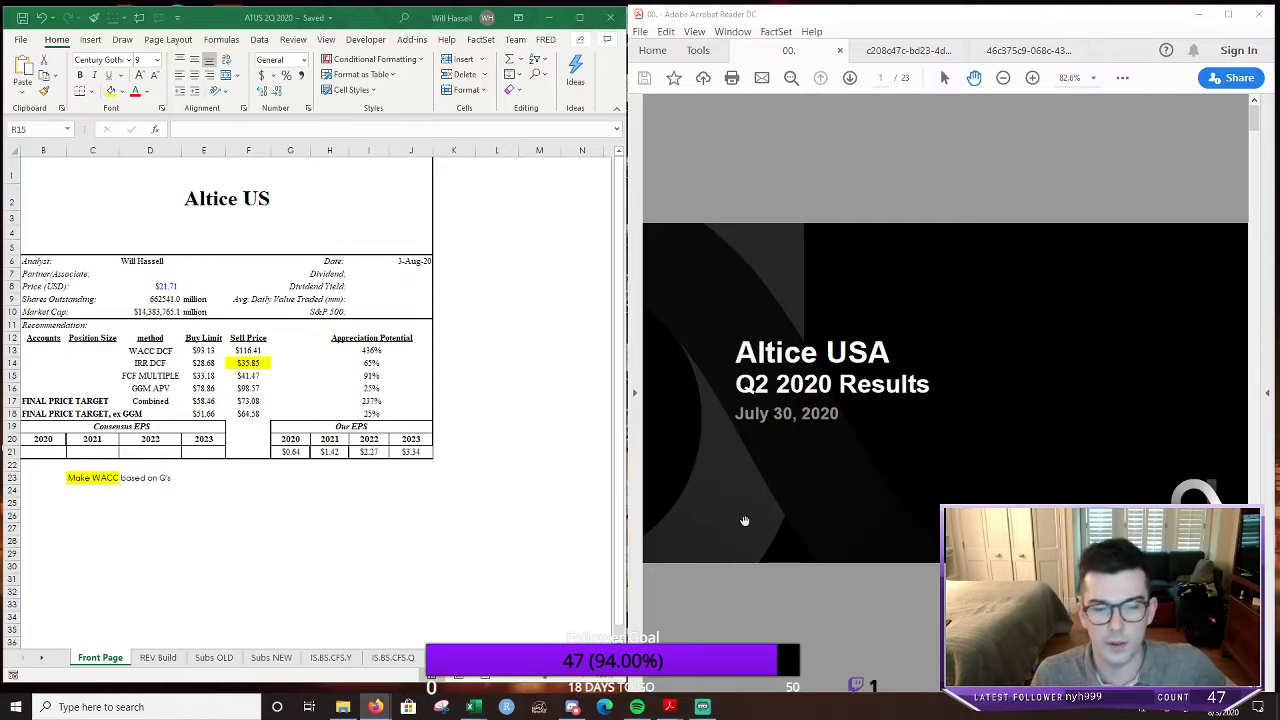
pyautogui.click(601, 686)
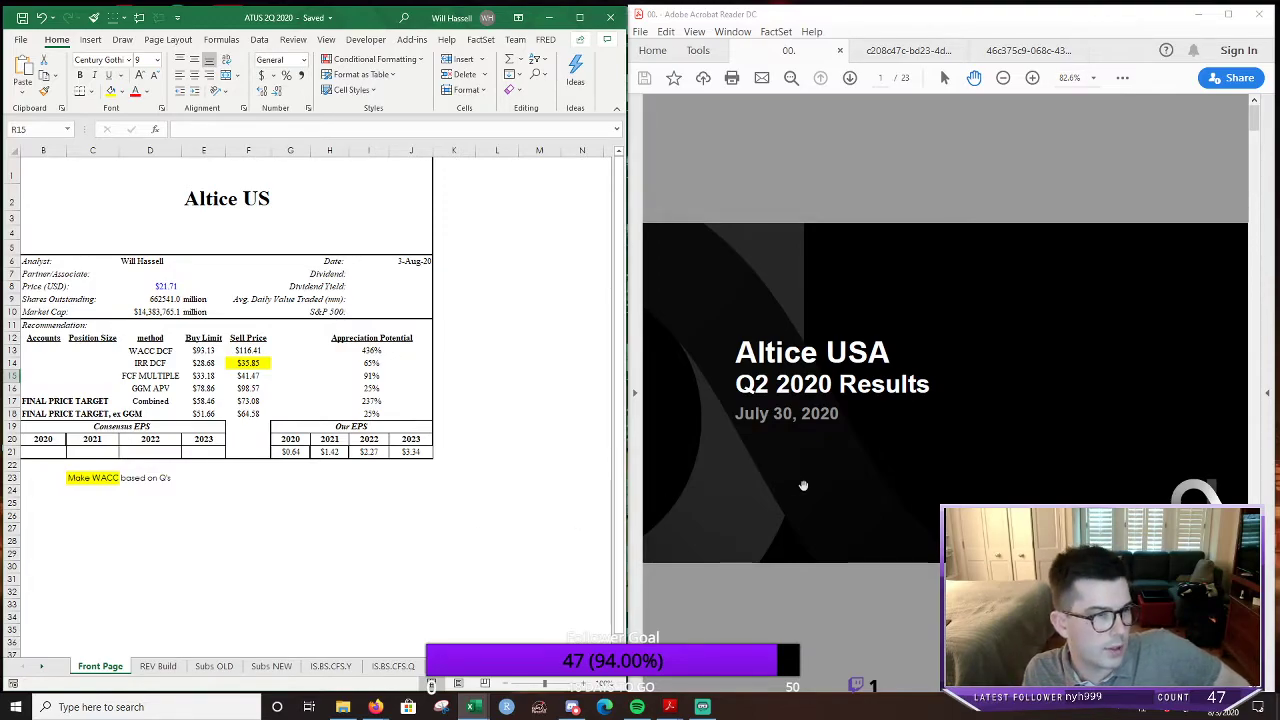
pyautogui.scroll(-3, 803, 485)
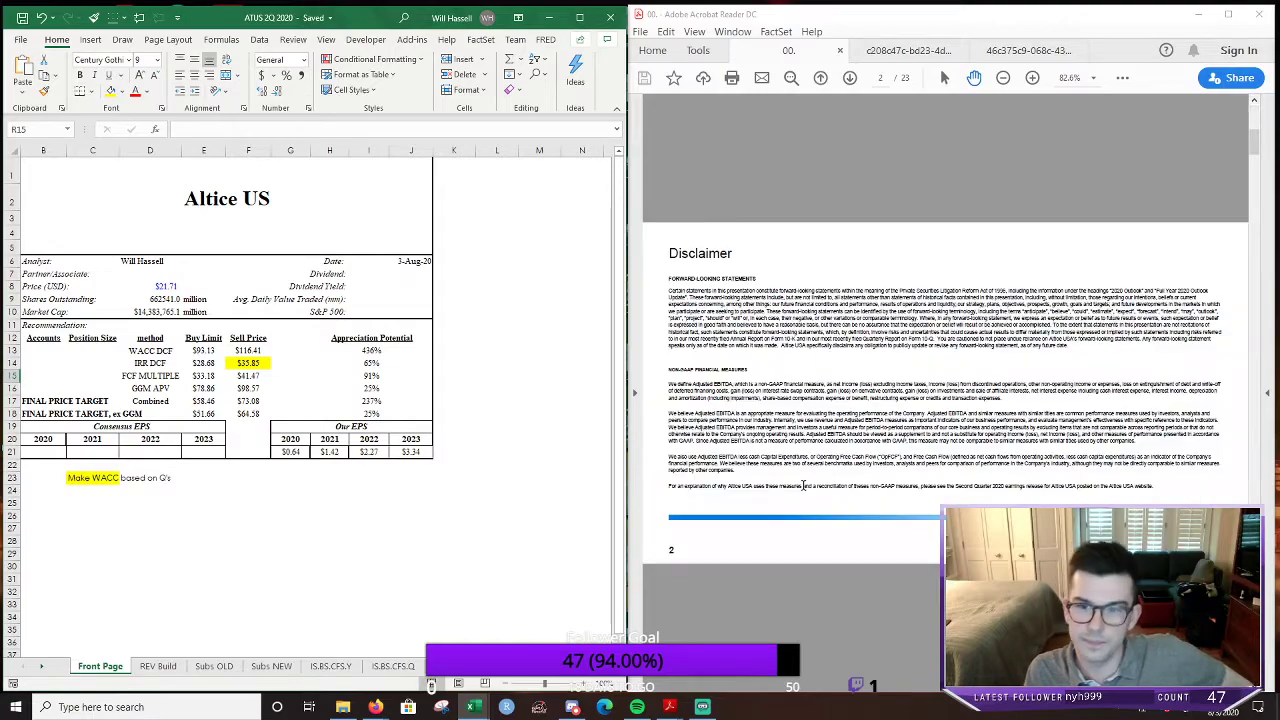
pyautogui.scroll(-6, 803, 484)
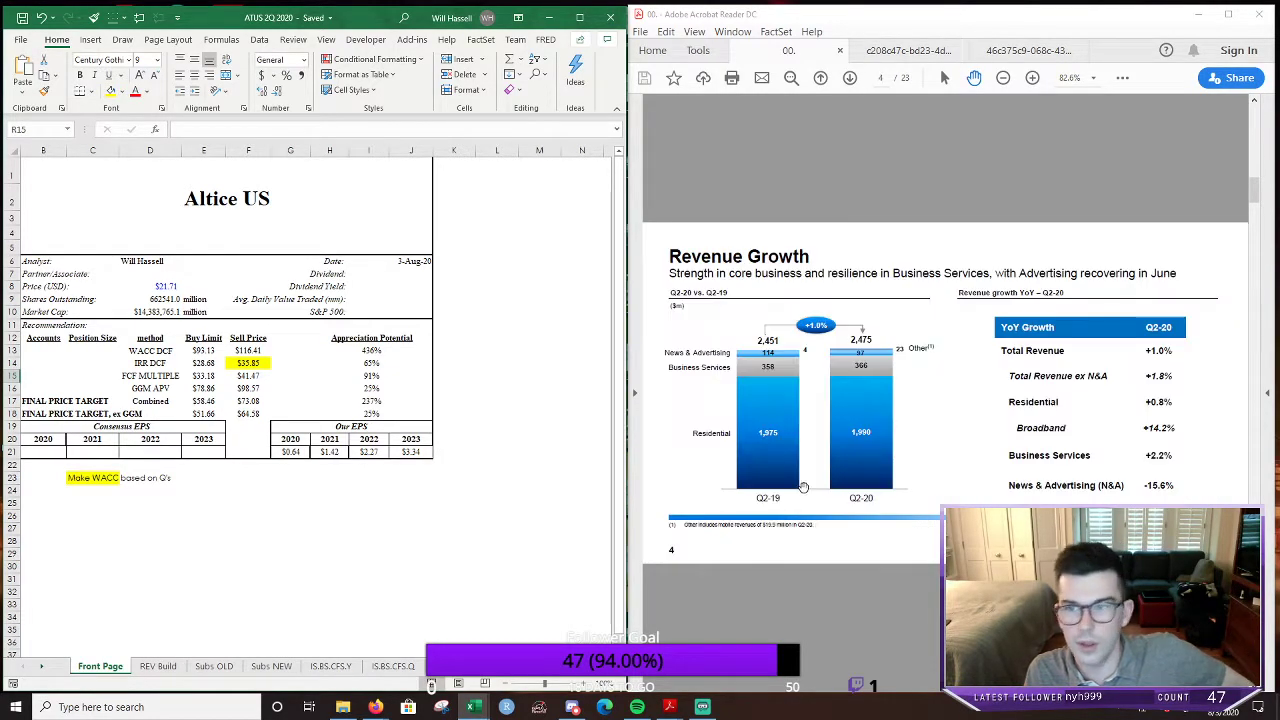
pyautogui.scroll(-3, 797, 495)
pyautogui.scroll(9, 797, 503)
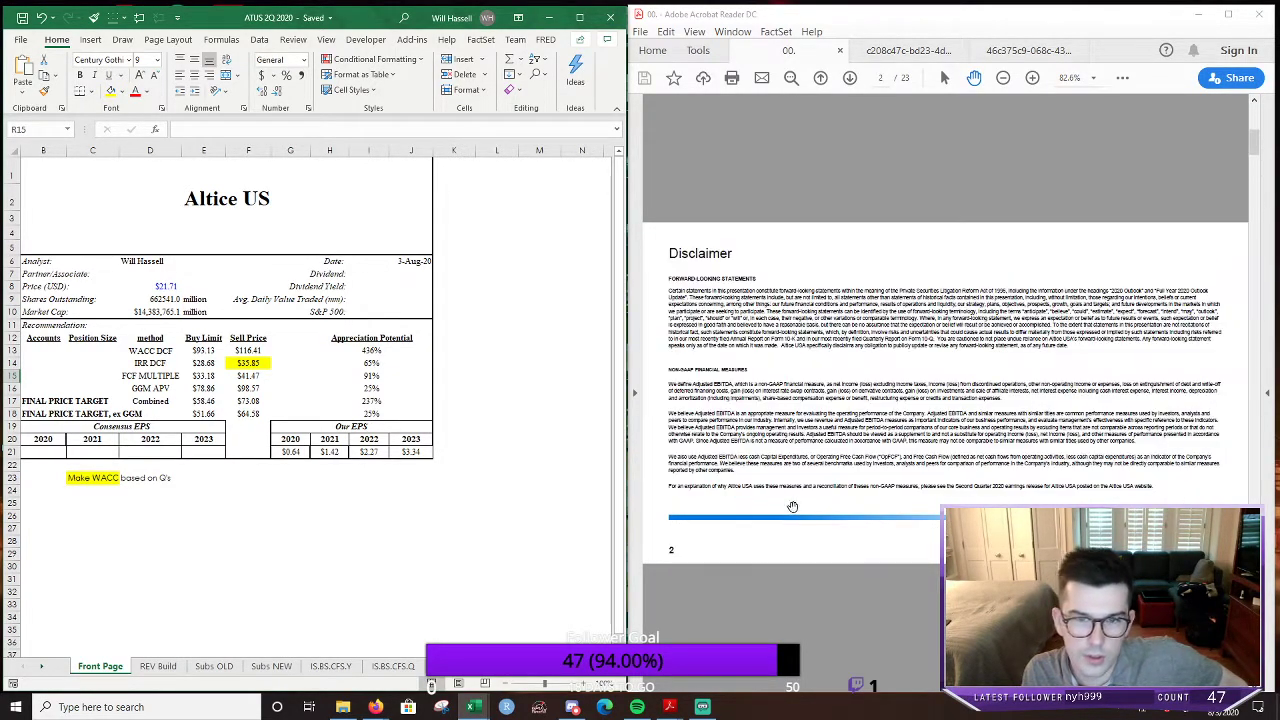
pyautogui.click(488, 464)
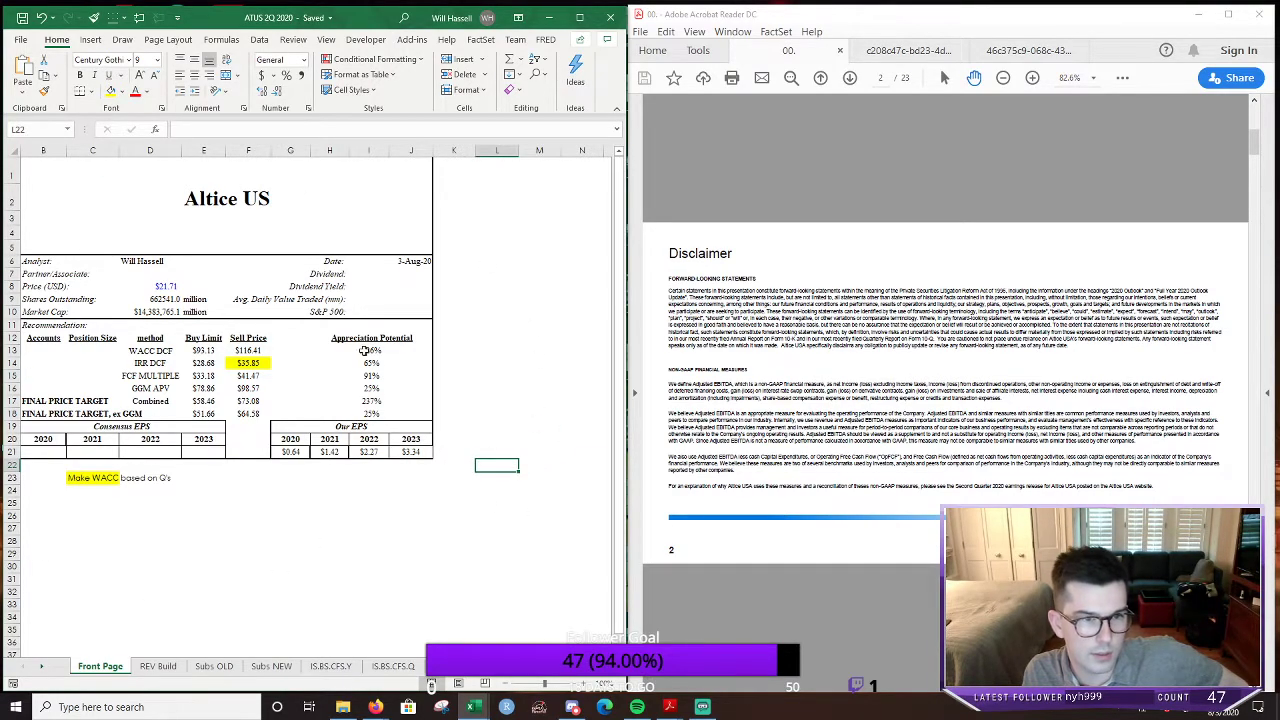
pyautogui.moveTo(375, 704)
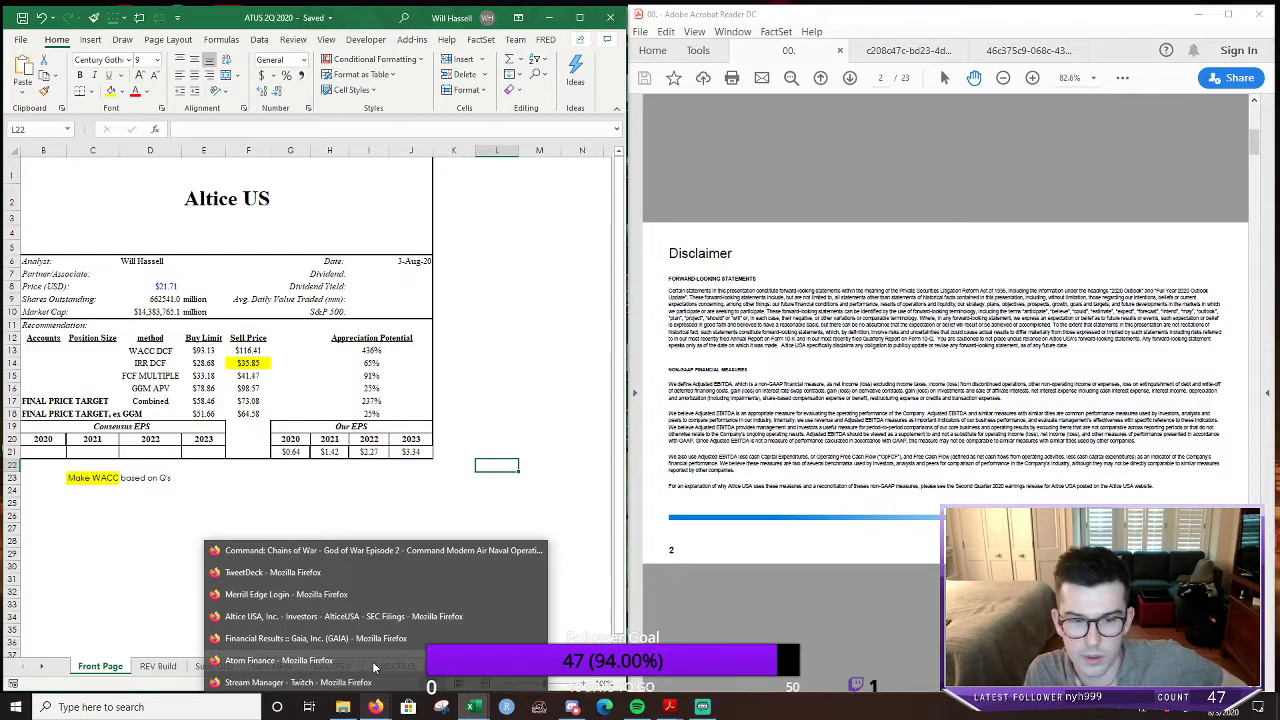
pyautogui.click(372, 661)
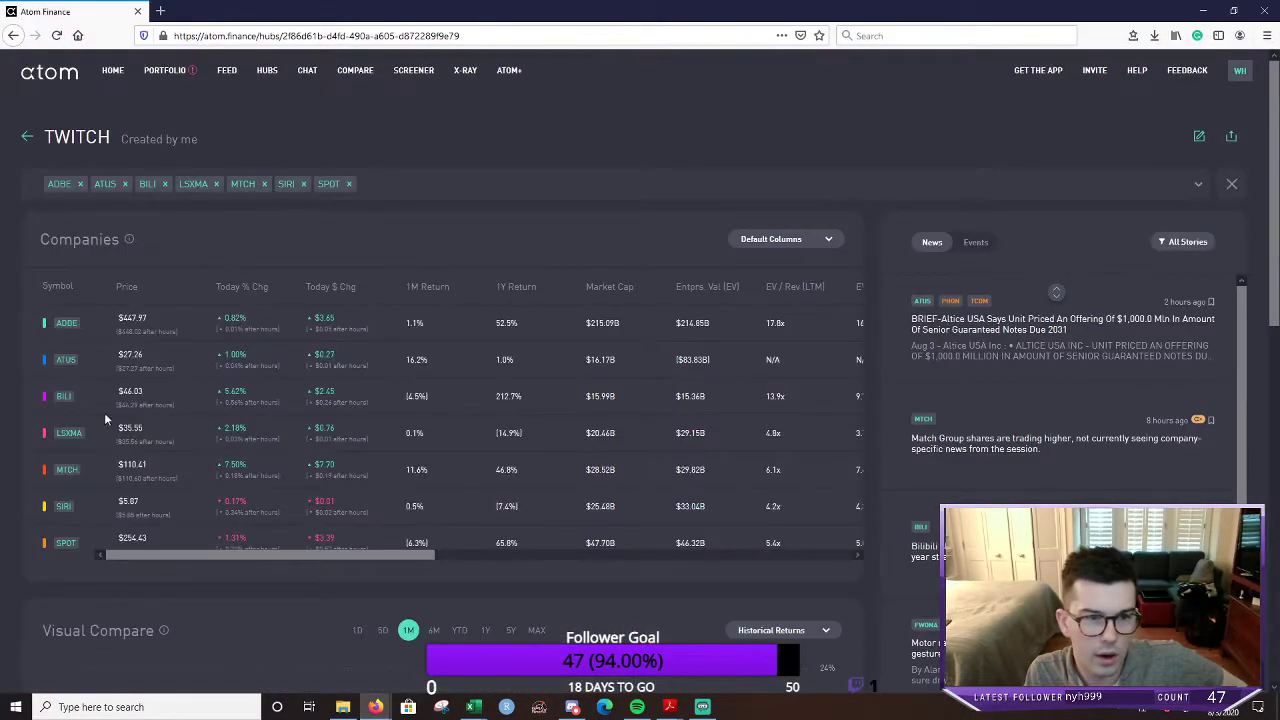
# Change the Front Page share price in D8 to $27.26, then move to the REV Build sheet
pyautogui.click(1203, 10)
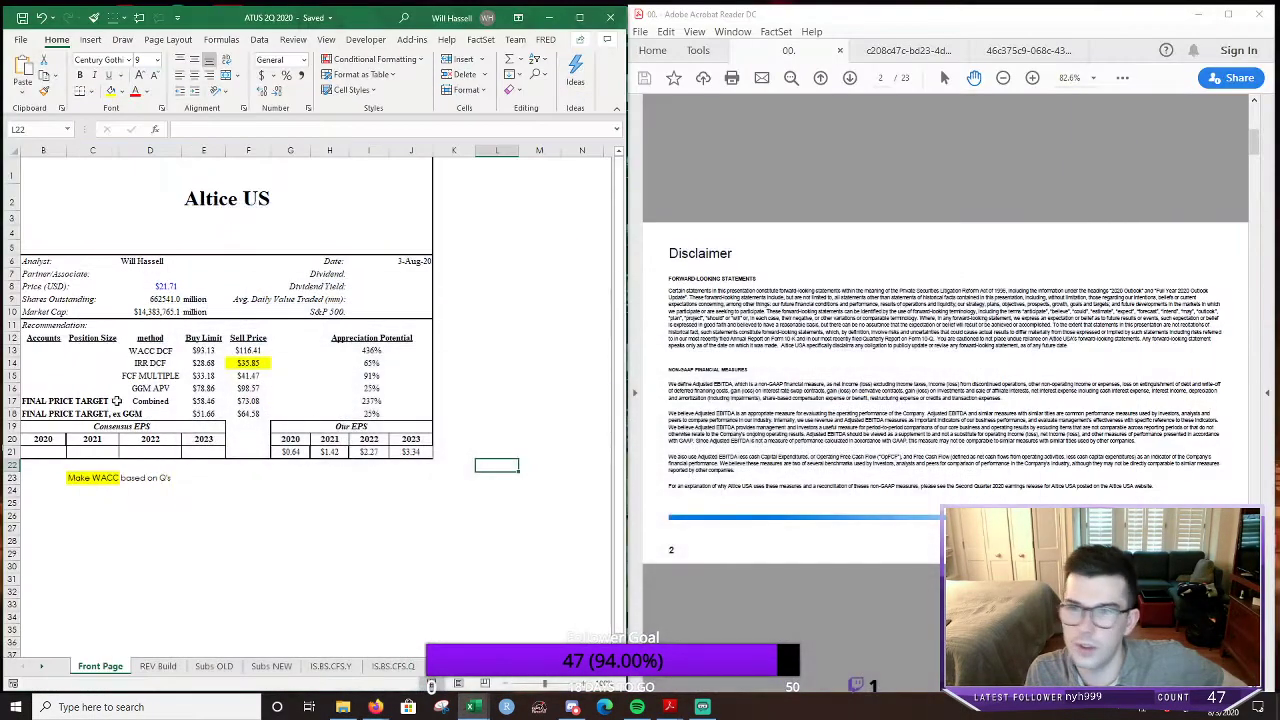
pyautogui.click(168, 287)
pyautogui.click(248, 129)
pyautogui.press('BackSpace')
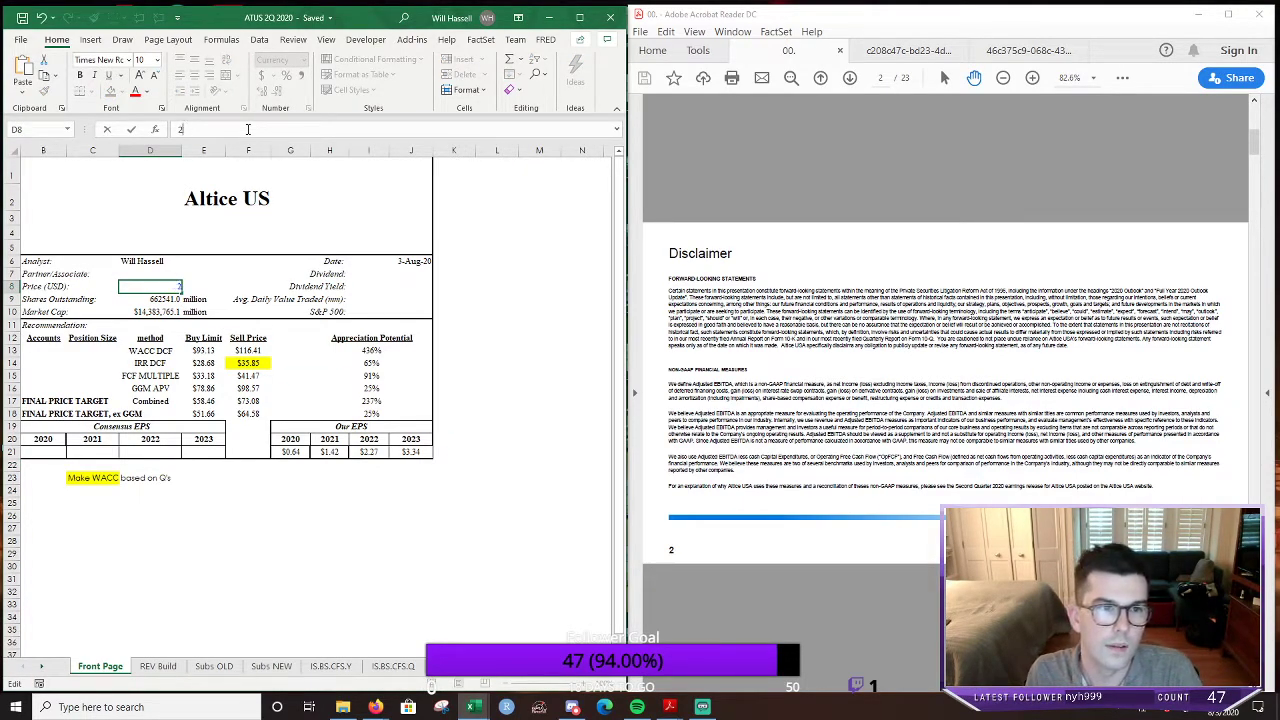
pyautogui.write('7.2')
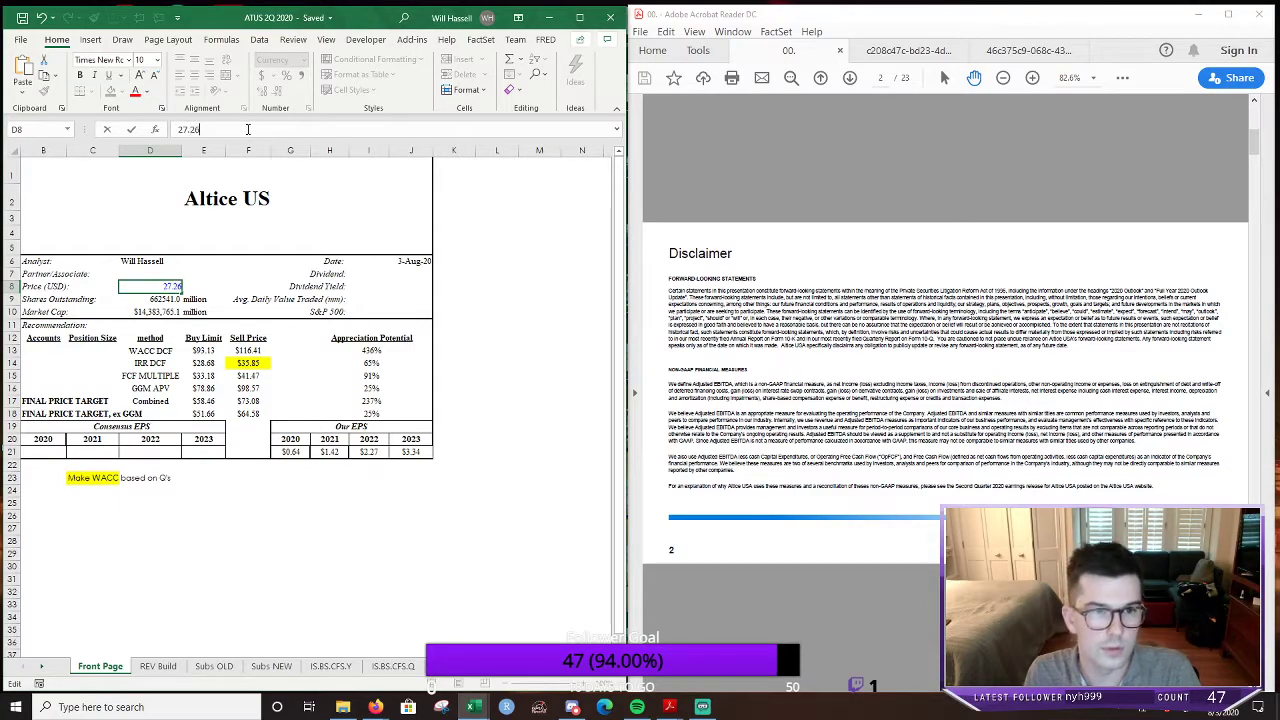
pyautogui.write('6')
pyautogui.press('Return')
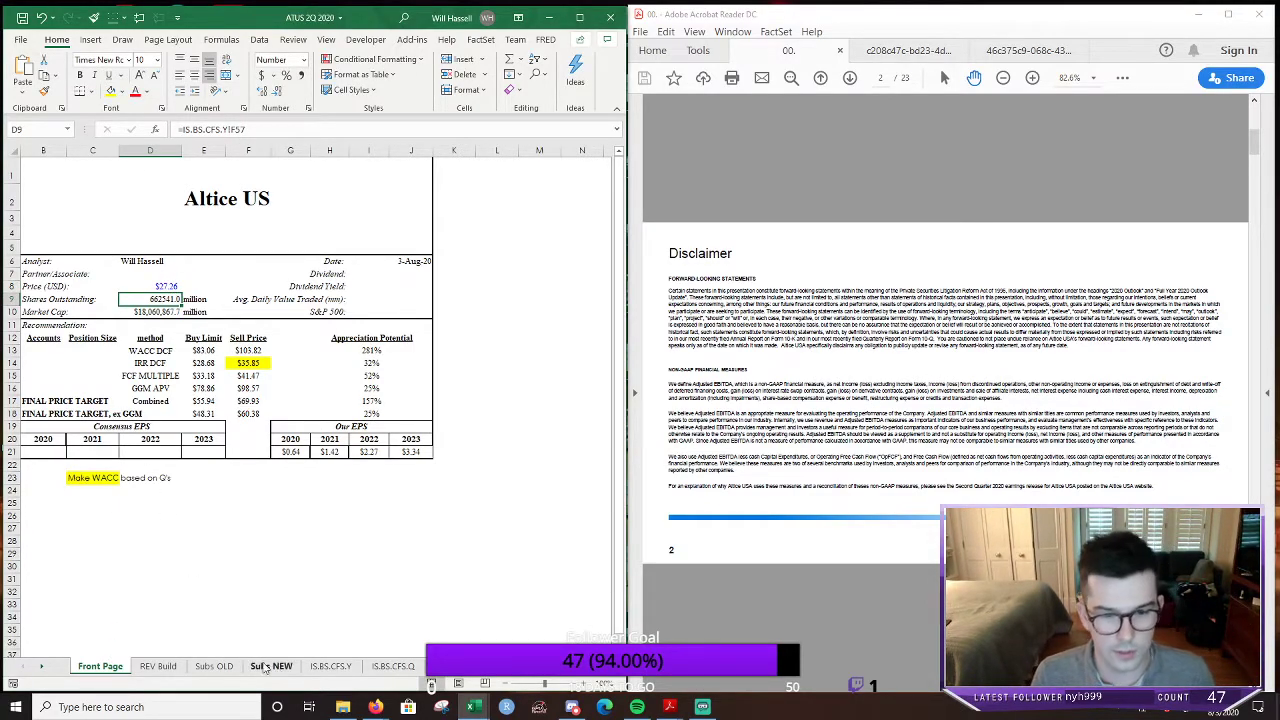
pyautogui.click(161, 668)
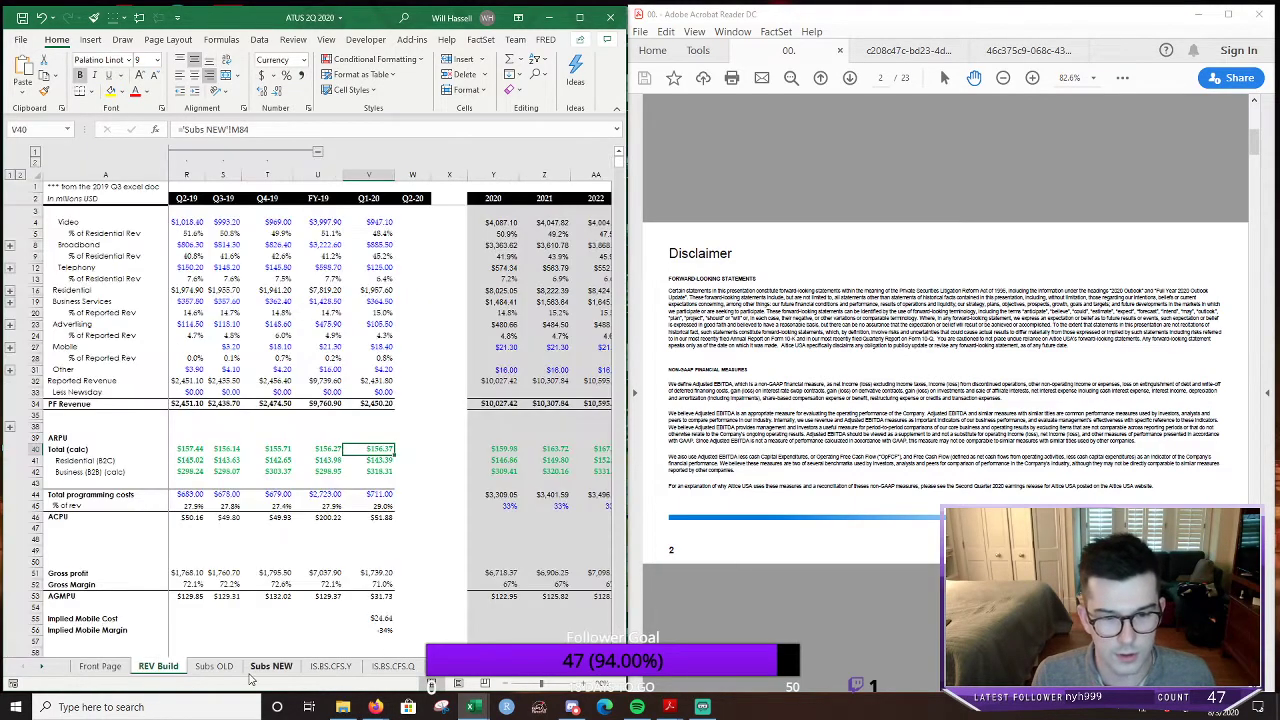
pyautogui.click(412, 346)
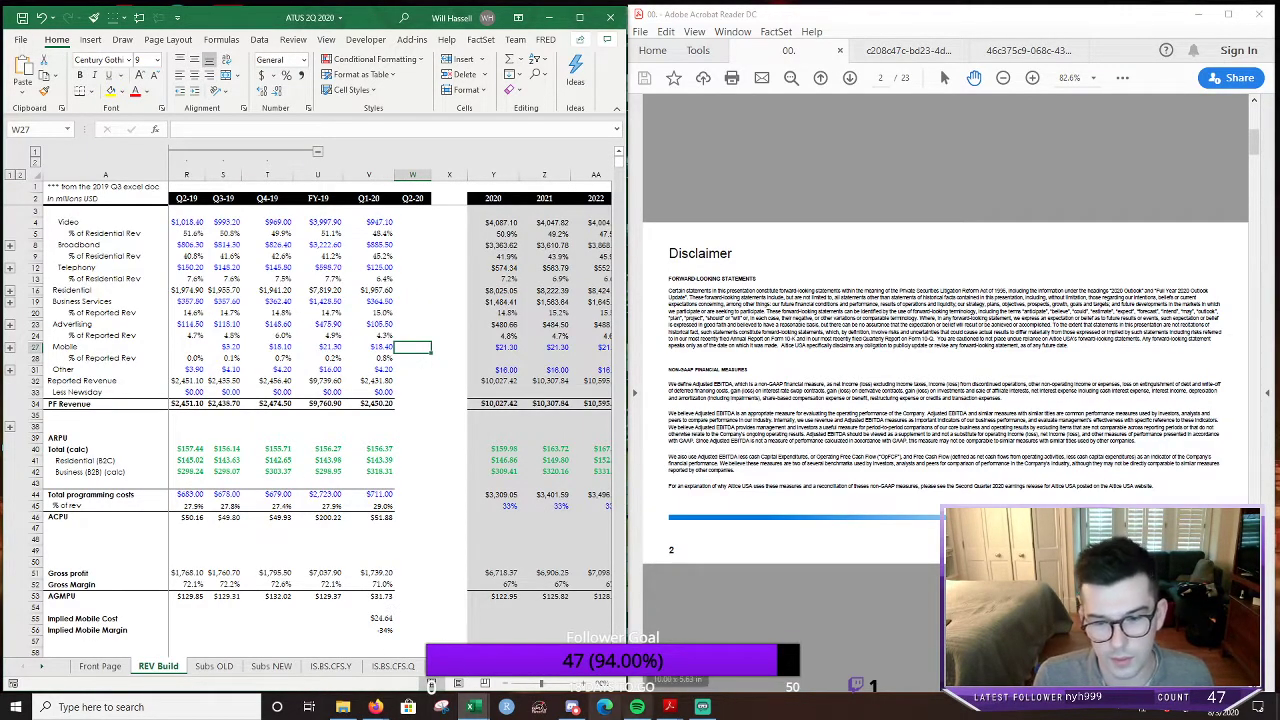
# From the Altice pro forma workbook, paste Q2-20 Broadband revenue 920.4 into REV Build column W
pyautogui.moveTo(475, 710)
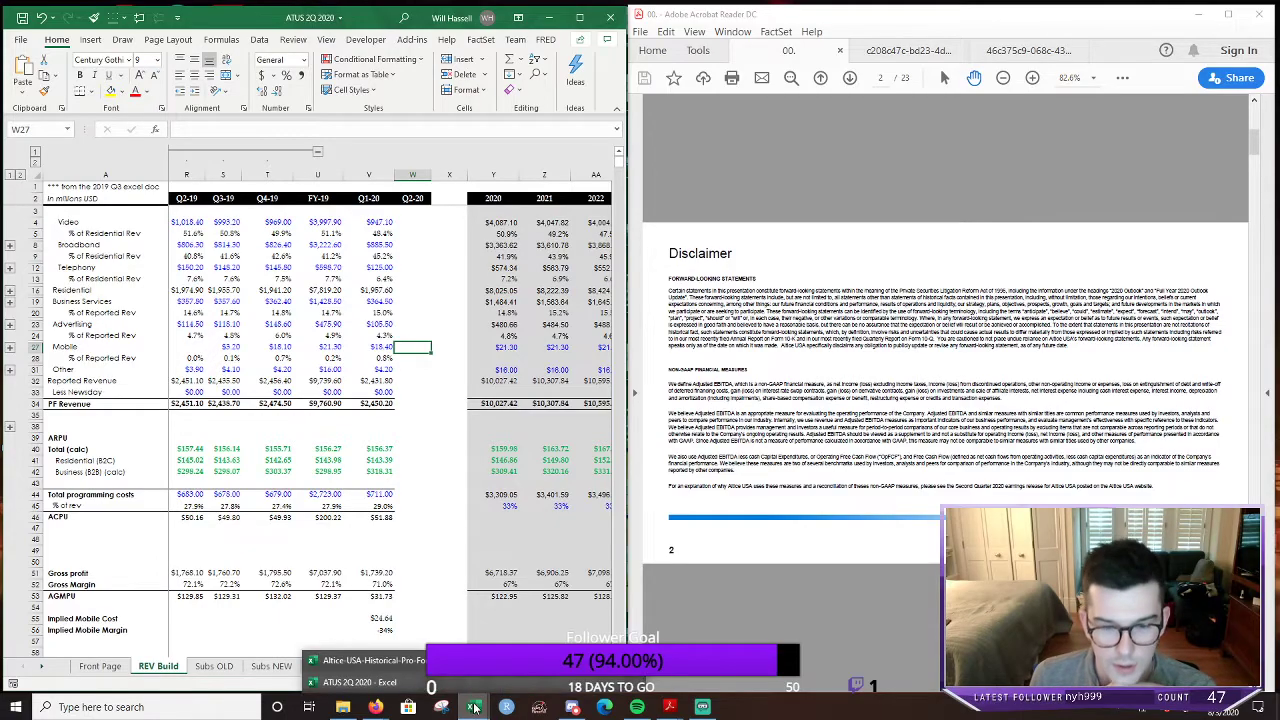
pyautogui.click(365, 660)
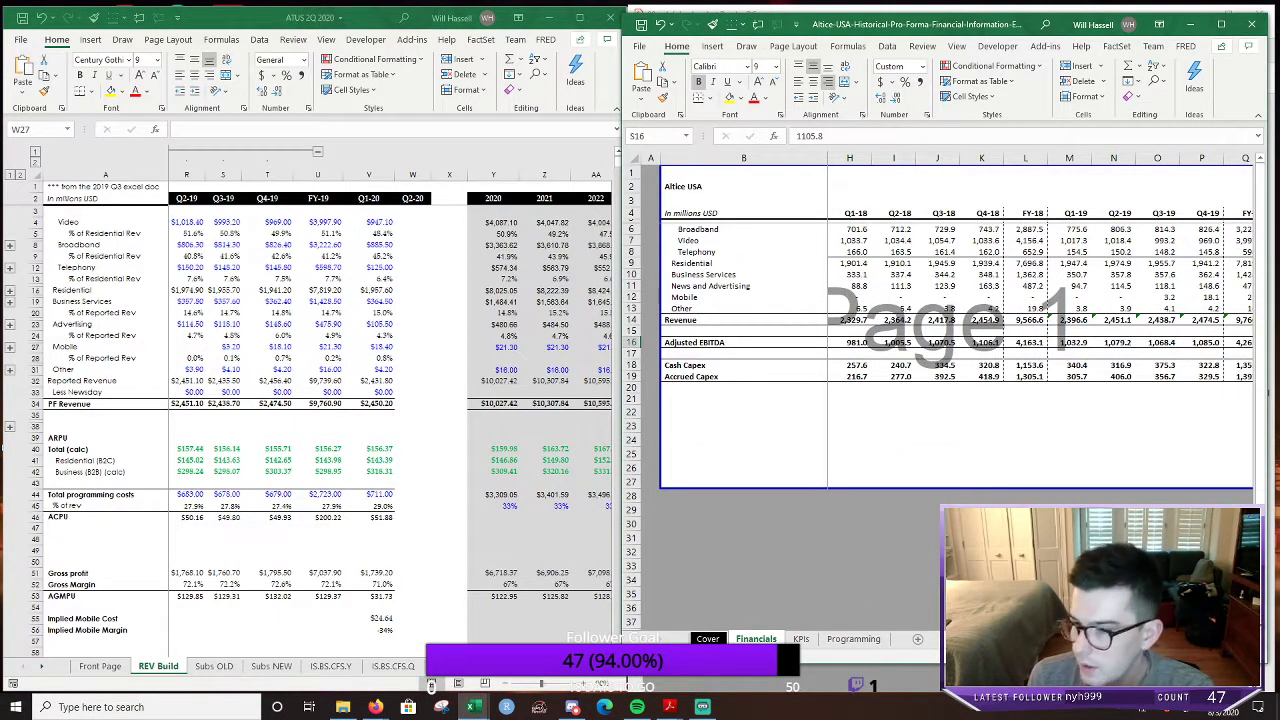
pyautogui.hscroll(5, 955, 300)
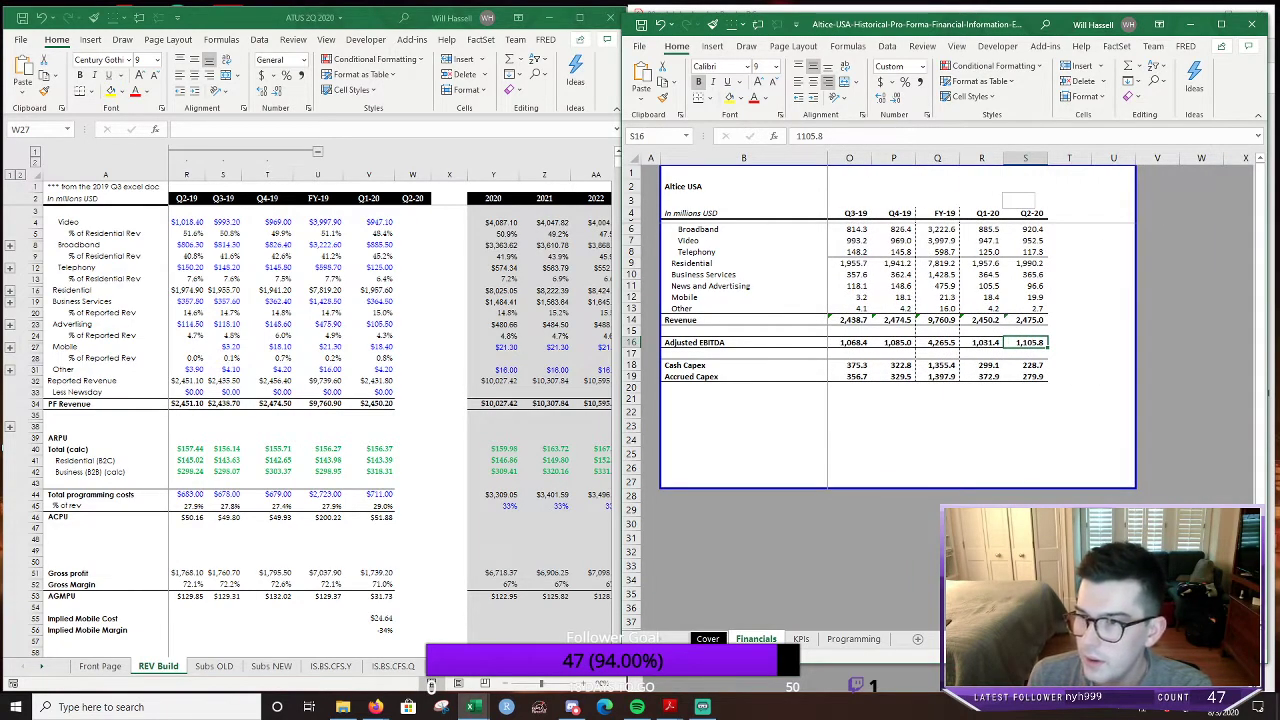
pyautogui.click(990, 424)
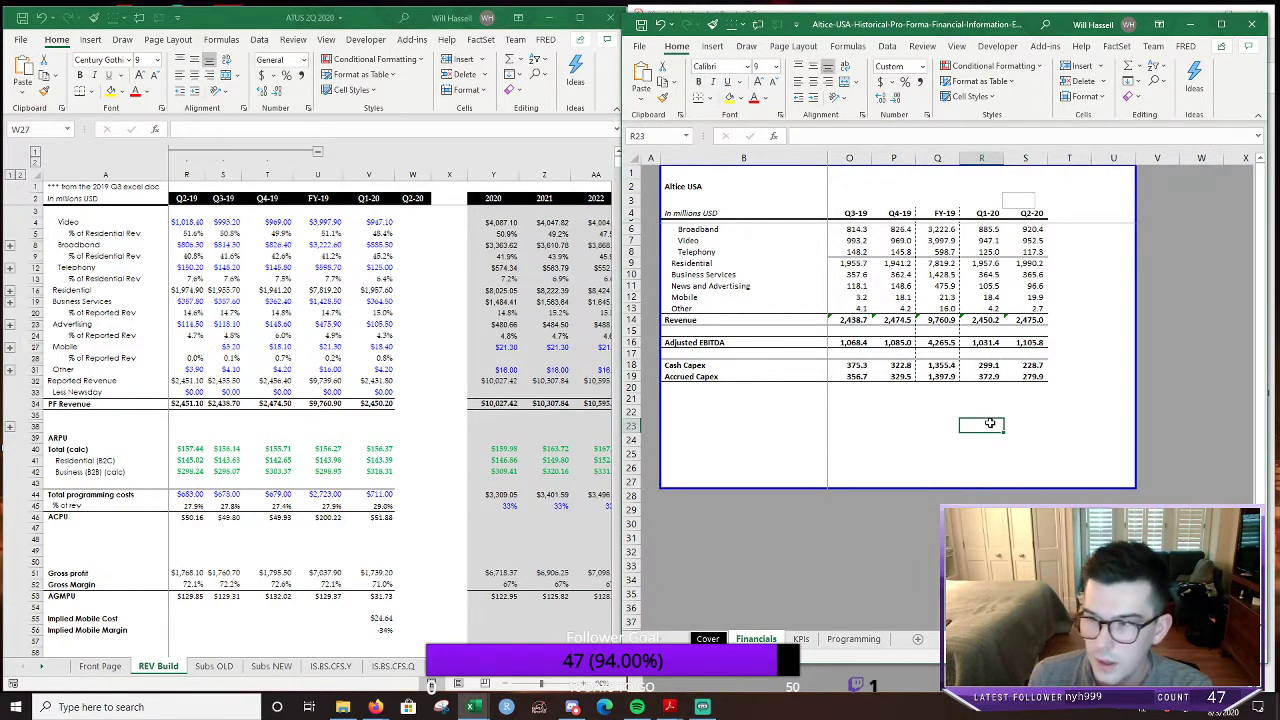
pyautogui.click(412, 221)
pyautogui.click(1027, 229)
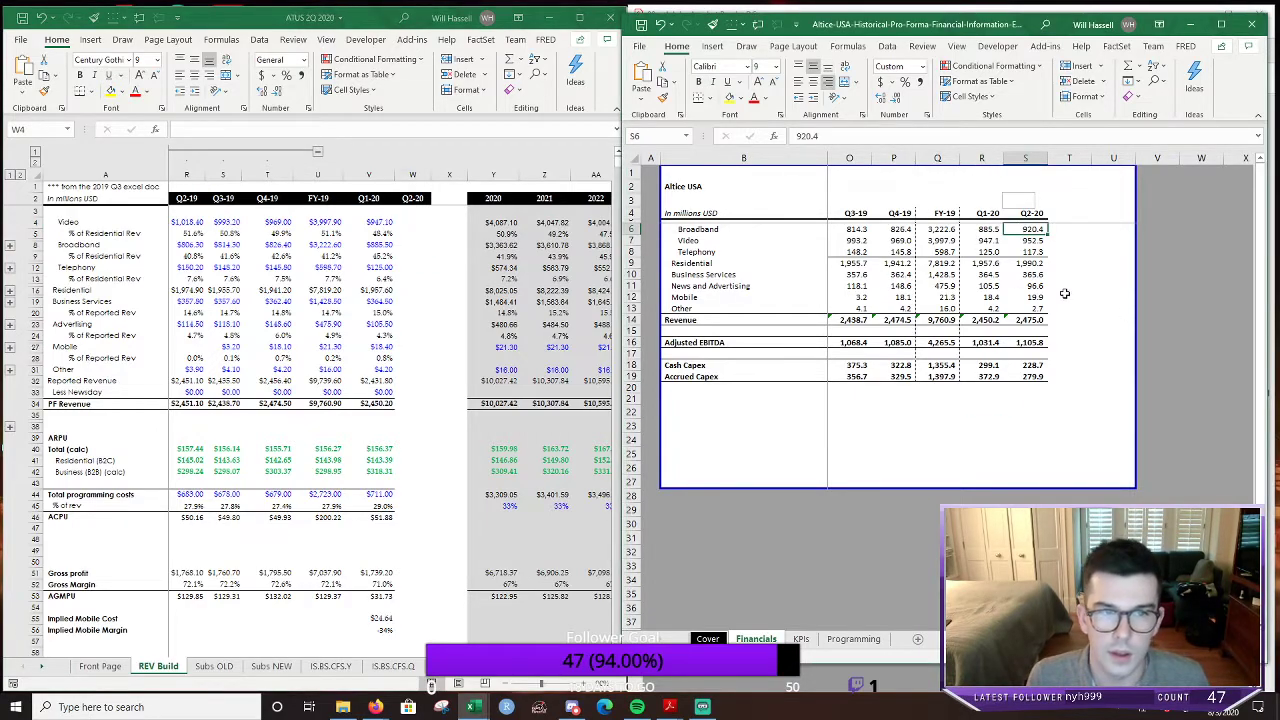
pyautogui.hotkey('ctrl', 'c')
pyautogui.click(414, 245)
pyautogui.click(415, 245)
pyautogui.hotkey('ctrl', 'v')
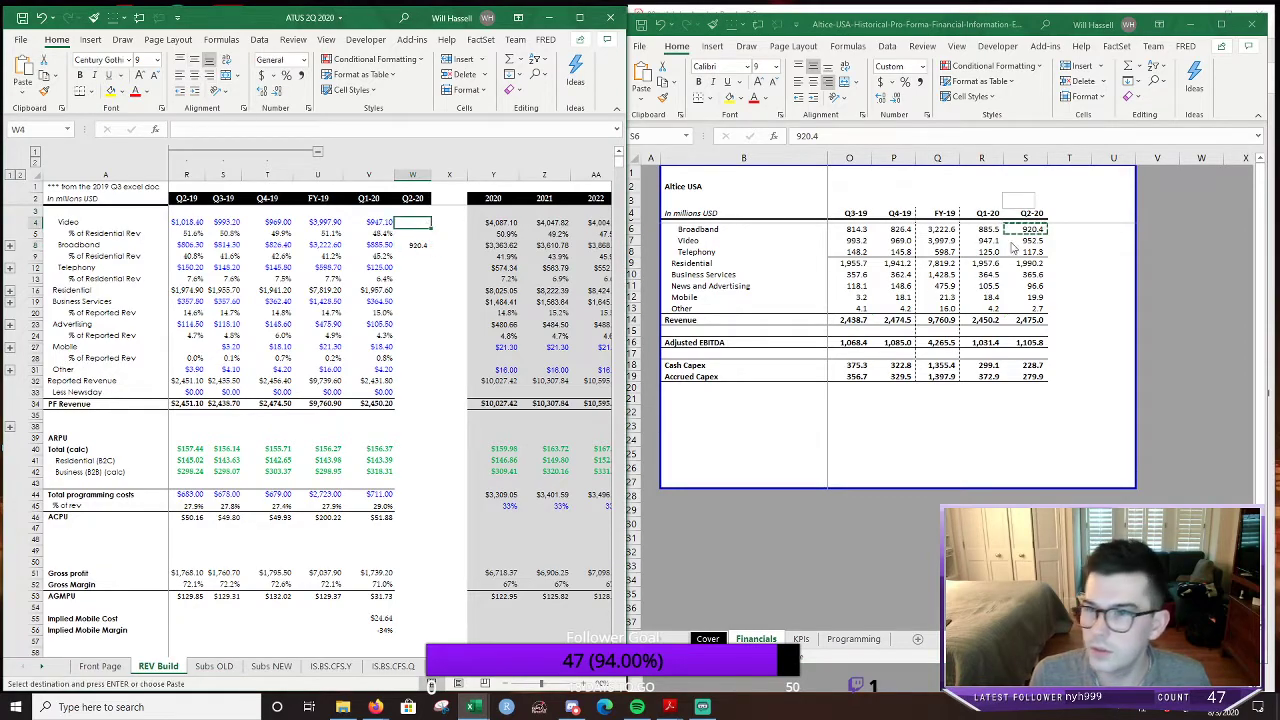
# Paste Q2-20 Video revenue 952.5 into the model and give it currency format
pyautogui.click(1030, 241)
pyautogui.hotkey('ctrl', 'c')
pyautogui.click(419, 218)
pyautogui.hotkey('ctrl', 'v')
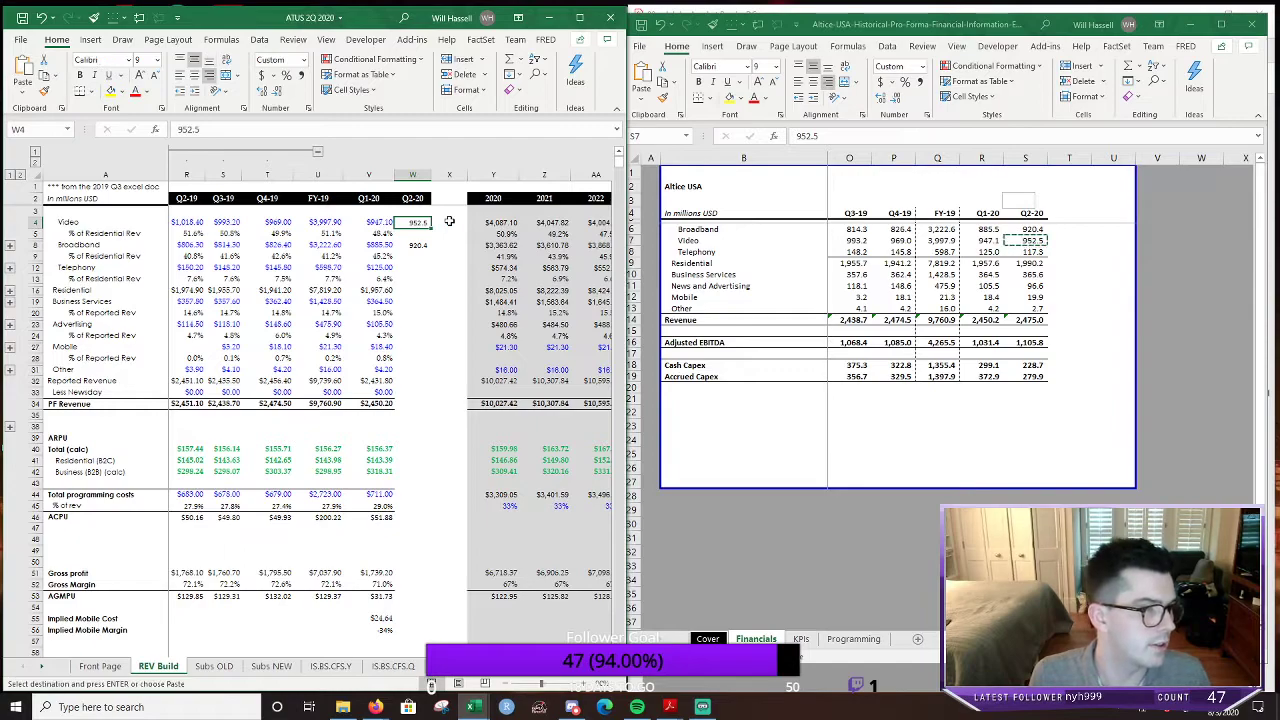
pyautogui.press('Escape')
pyautogui.press('Left')
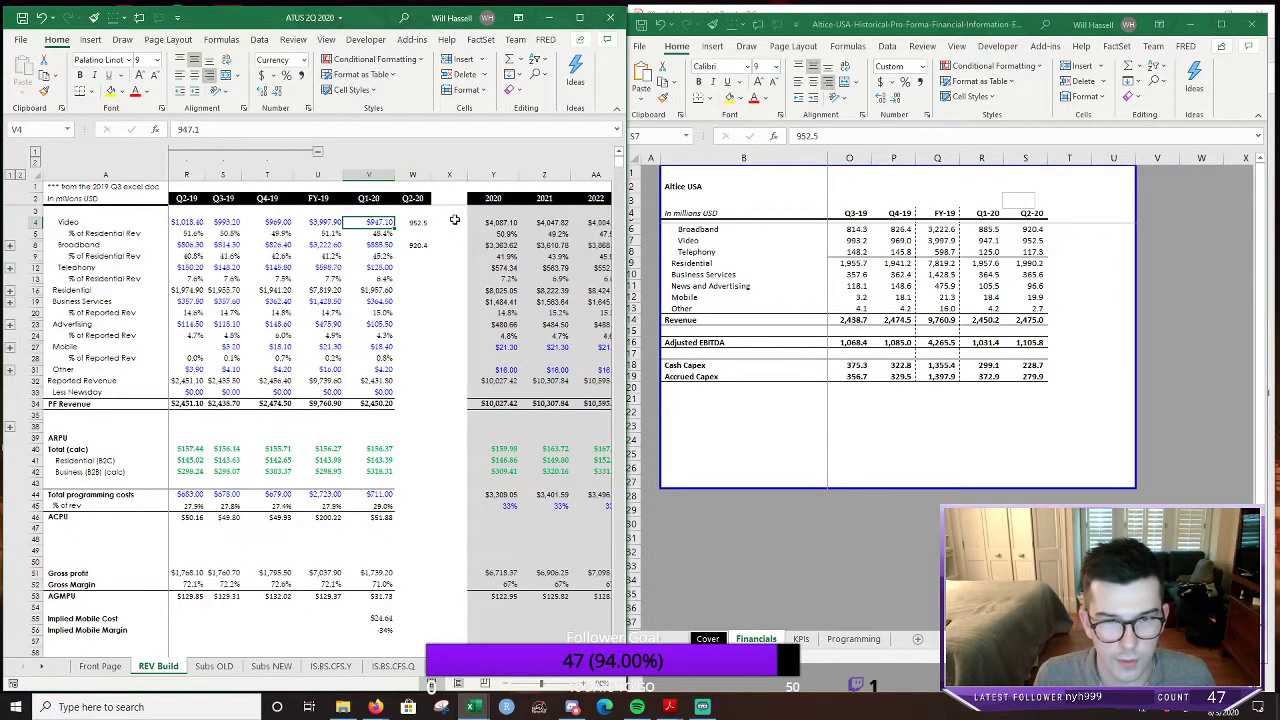
pyautogui.hotkey('shift', 'Right')
pyautogui.hotkey('ctrl', 'shift', '4')
# Keep Q1-20 Broadband at 885.5 and apply currency format to the Q2-20 Broadband figure
pyautogui.press('Down')
pyautogui.press('Down')
pyautogui.write('=')
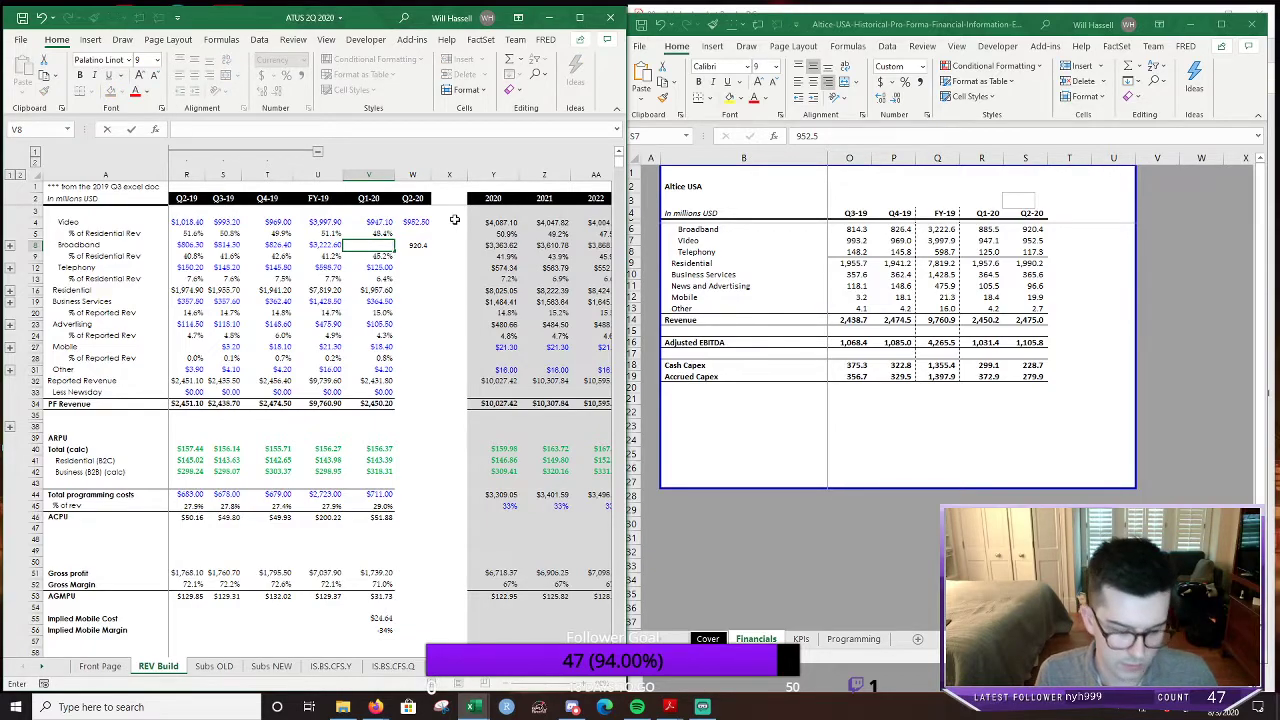
pyautogui.write('885.5')
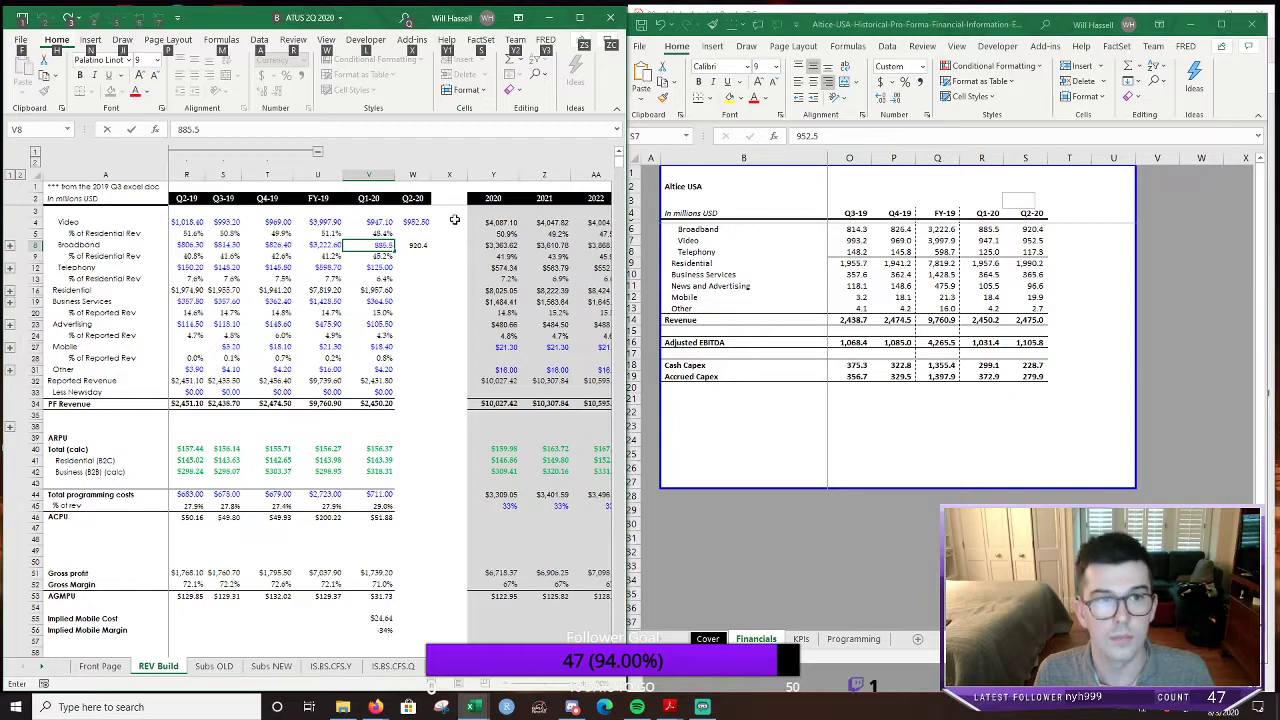
pyautogui.hotkey('shift', 'Home')
pyautogui.hotkey('ctrl', 'Return')
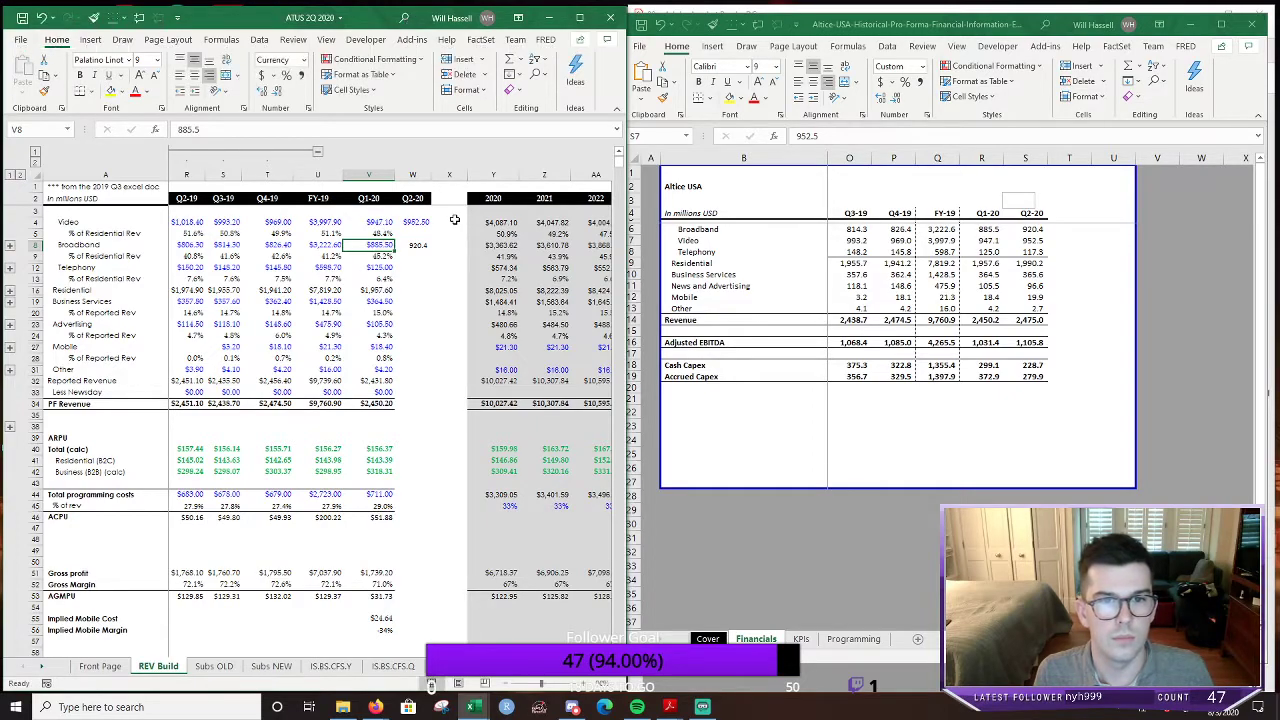
pyautogui.press('Right')
pyautogui.hotkey('ctrl', 'shift', '4')
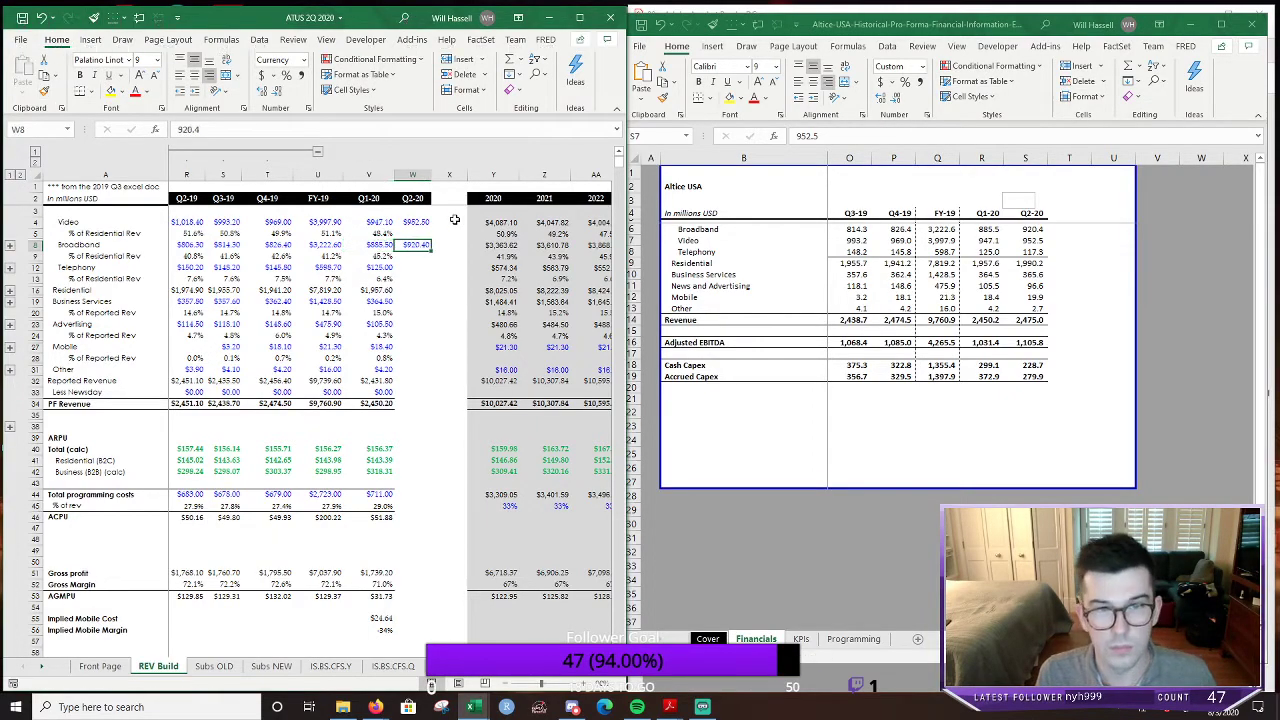
pyautogui.press('Down')
pyautogui.press('Down')
# Paste Q2-20 Telephony revenue 117.3 into the model with currency format
pyautogui.click(1121, 252)
pyautogui.press('Left')
pyautogui.press('Left')
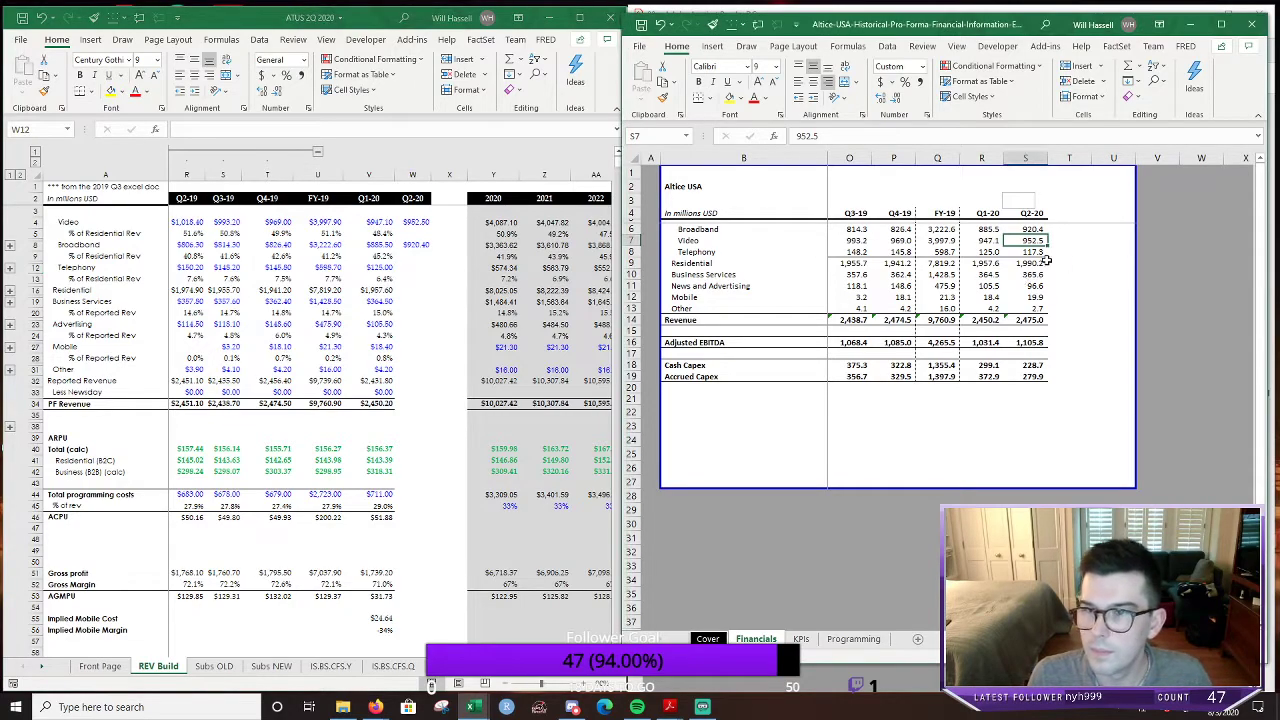
pyautogui.hotkey('ctrl', 'c')
pyautogui.click(400, 268)
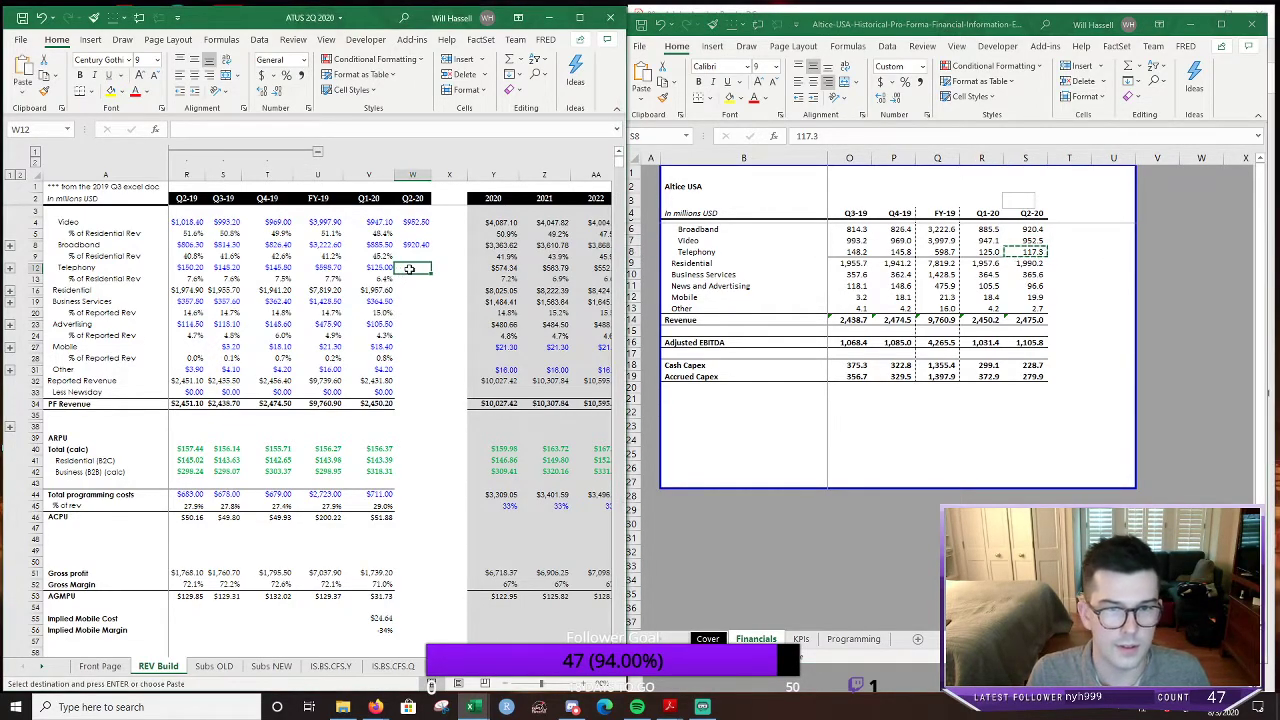
pyautogui.hotkey('ctrl', 'v')
pyautogui.press('Escape')
pyautogui.click(420, 303)
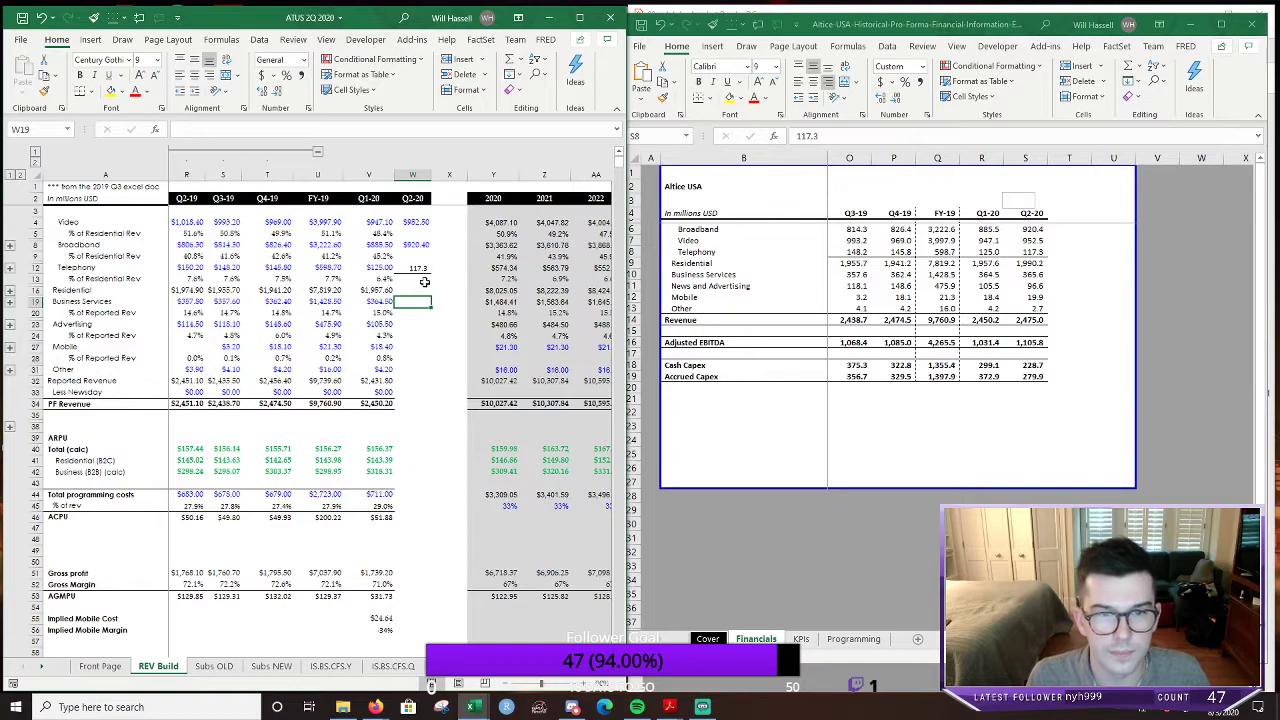
pyautogui.press('Up')
pyautogui.press('Up')
pyautogui.press('Up')
pyautogui.press('Left')
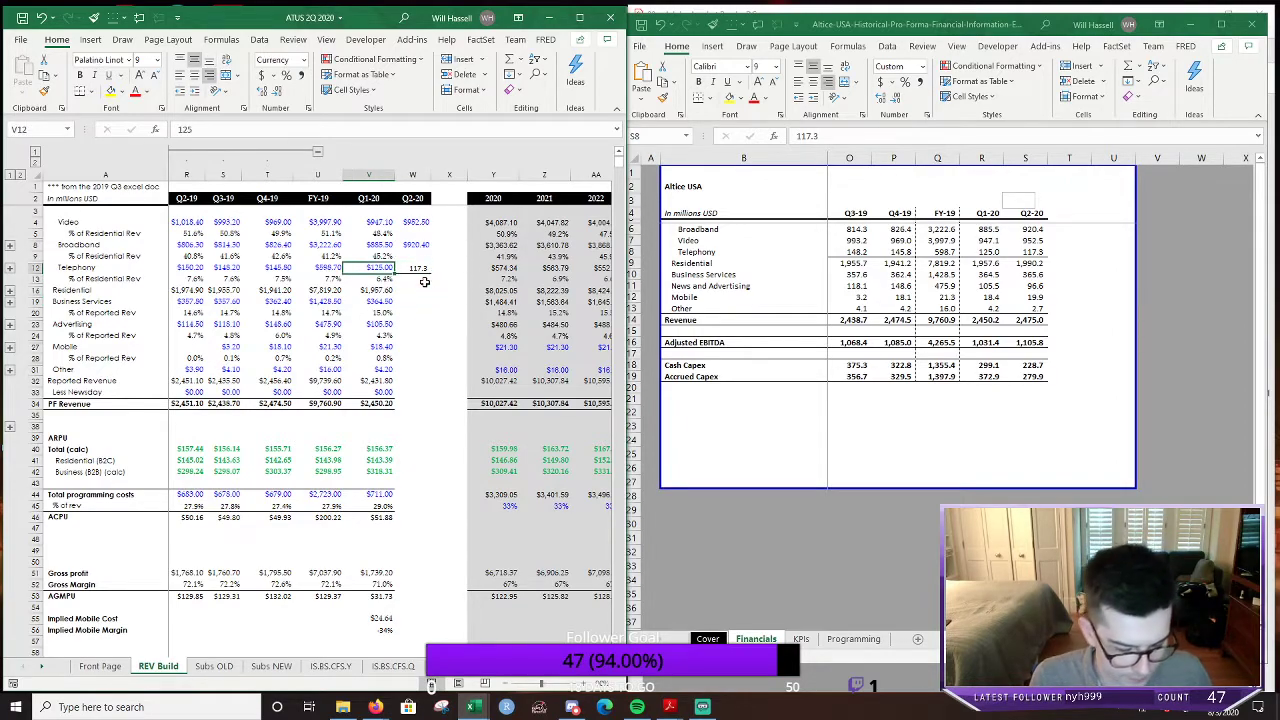
pyautogui.press('Right')
pyautogui.hotkey('ctrl', 'shift', '4')
# Fill the Residential total, Broadband share and Video share formulas right into Q2-20
pyautogui.press('Left')
pyautogui.press('Down')
pyautogui.press('Down')
pyautogui.press('Down')
pyautogui.press('Down')
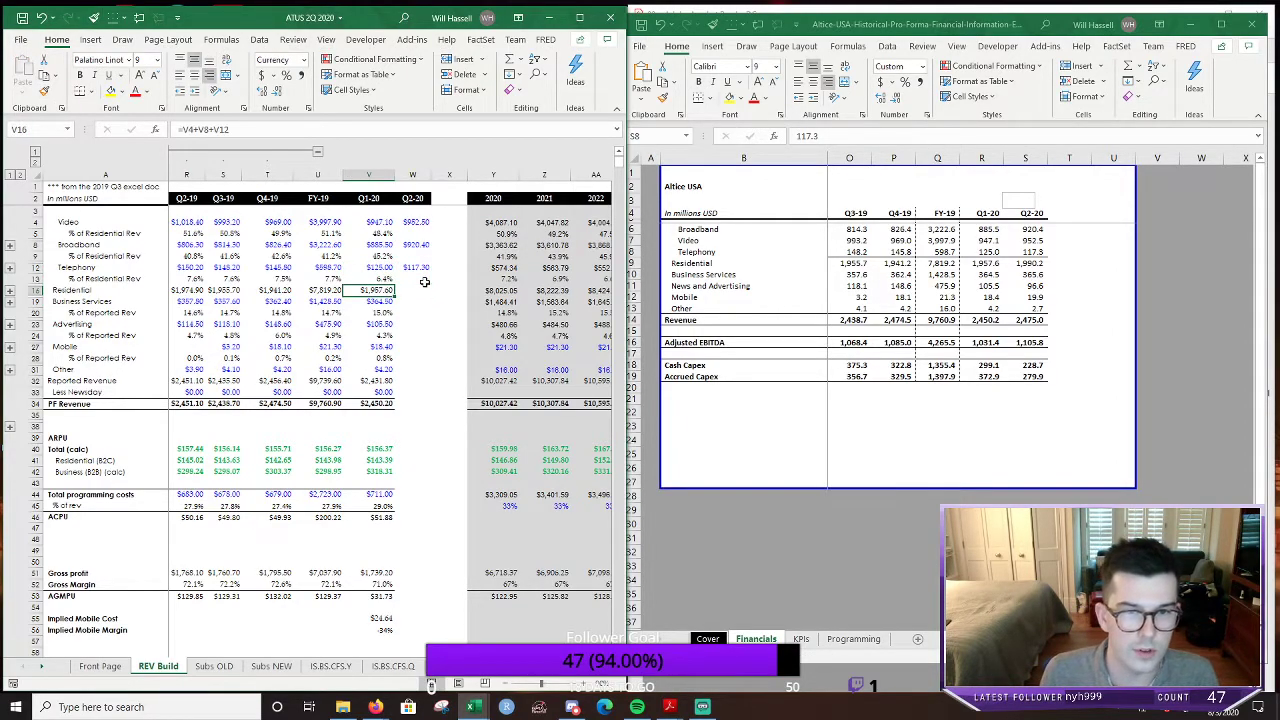
pyautogui.hotkey('shift', 'Right')
pyautogui.hotkey('ctrl', 'r')
pyautogui.press('Up')
pyautogui.press('Up')
pyautogui.press('Up')
pyautogui.press('Up')
pyautogui.press('Down')
pyautogui.hotkey('shift', 'Right')
pyautogui.hotkey('ctrl', 'r')
pyautogui.press('Up')
pyautogui.press('Up')
pyautogui.hotkey('shift', 'Right')
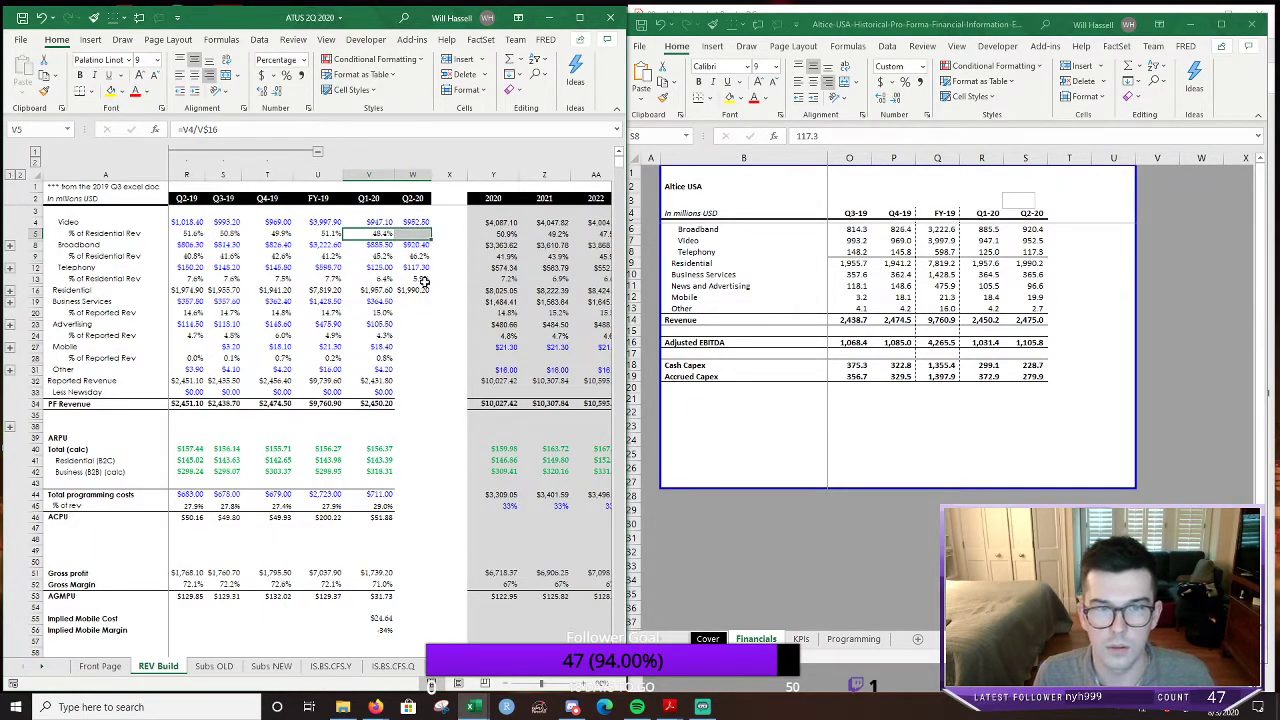
pyautogui.hotkey('ctrl', 'r')
pyautogui.press('Down')
pyautogui.press('Down')
pyautogui.press('Down')
pyautogui.press('Down')
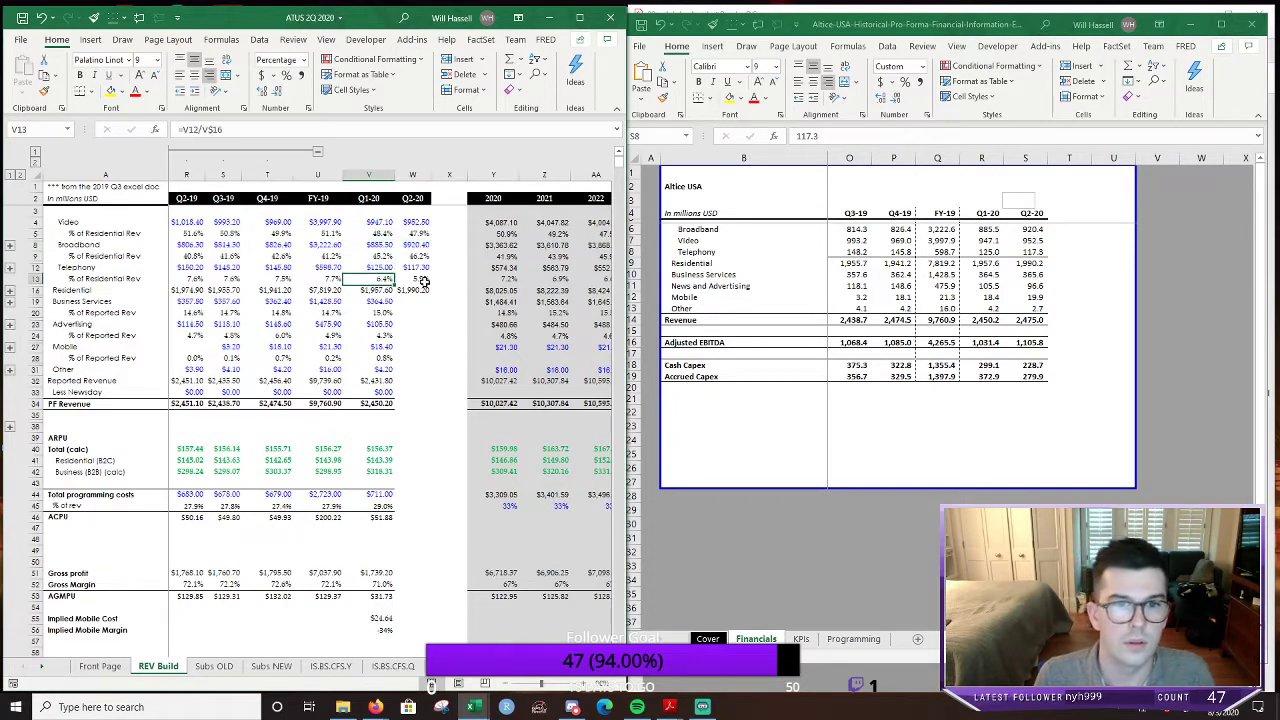
# Check the Q2-20 Video share and Broadband cells, closing the Paste Name dialog
pyautogui.click(417, 233)
pyautogui.press('F3')
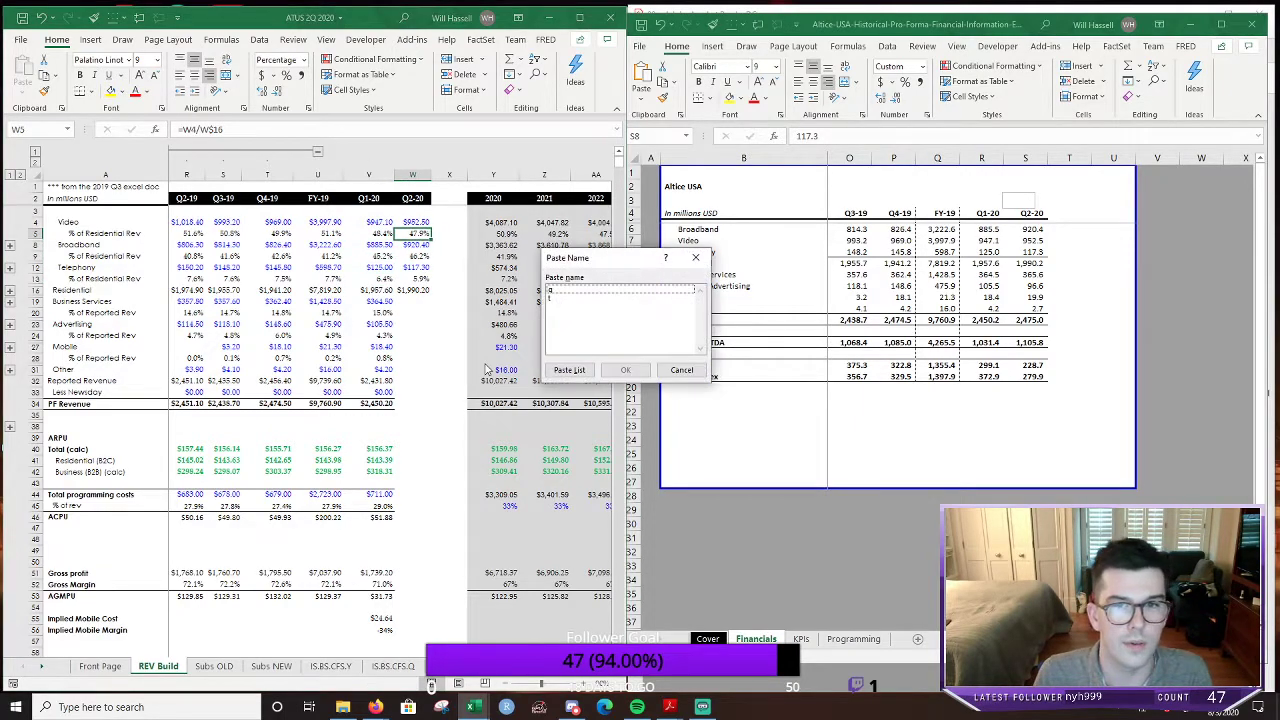
pyautogui.click(682, 370)
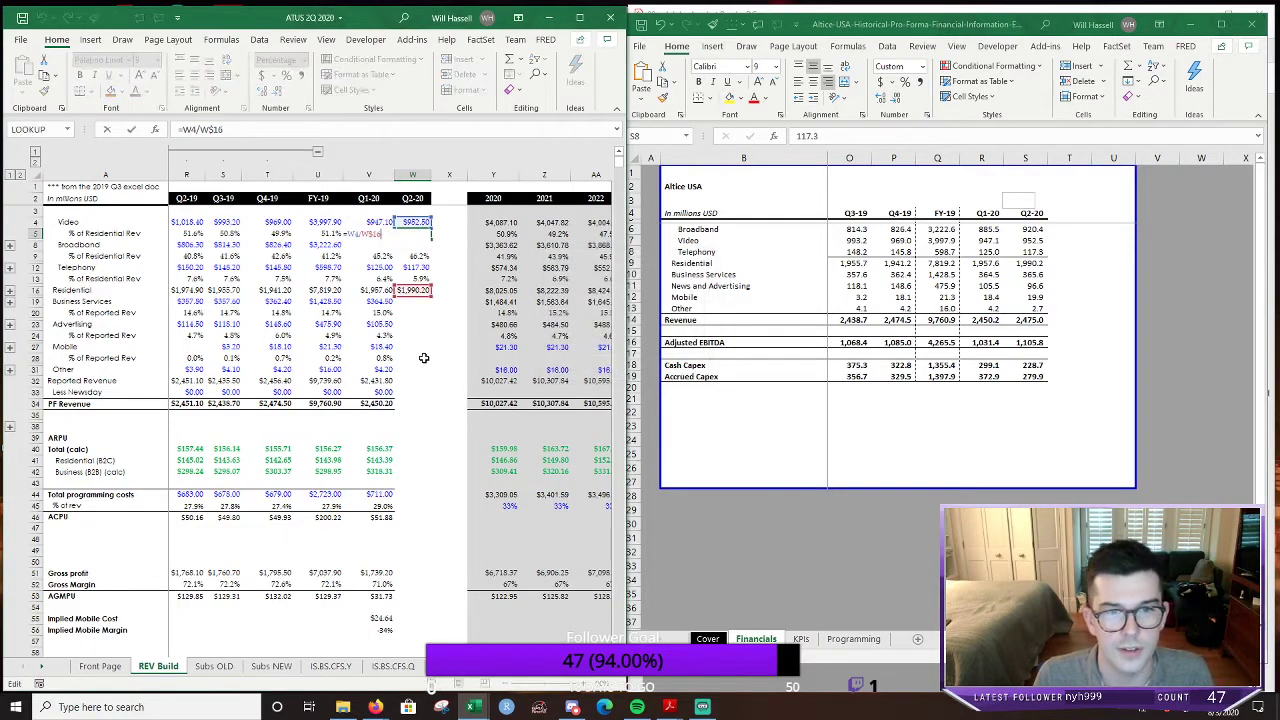
pyautogui.click(422, 245)
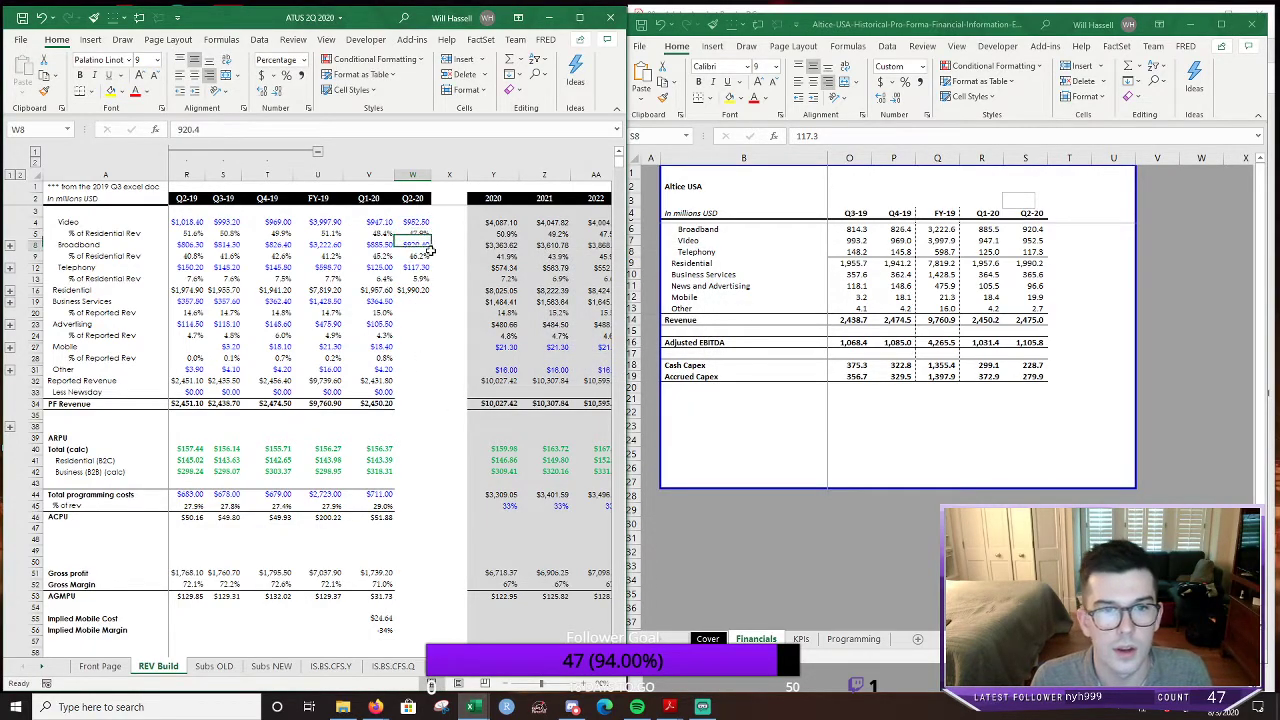
pyautogui.click(420, 346)
pyautogui.click(410, 316)
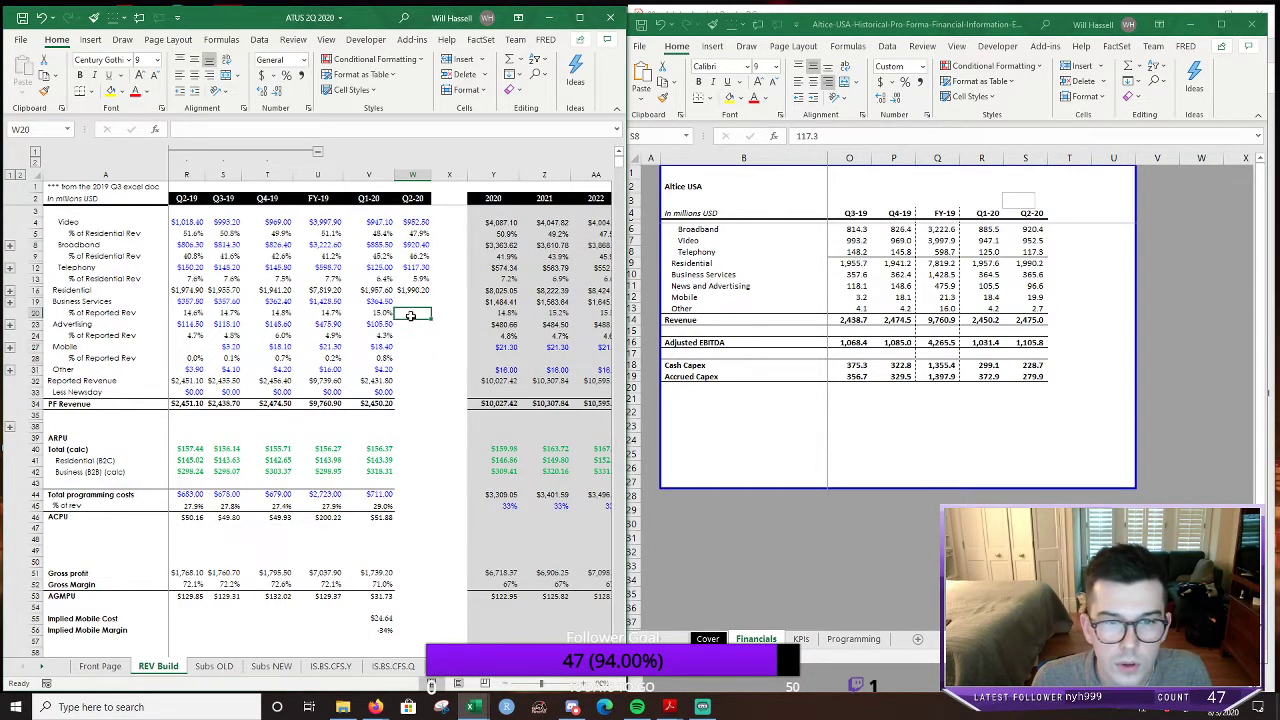
# Copy the Q2-20 Business Services revenue from the source workbook into REV Build
pyautogui.click(862, 415)
pyautogui.click(1045, 284)
pyautogui.press('Up')
pyautogui.hotkey('ctrl', 'c')
pyautogui.click(415, 301)
pyautogui.hotkey('ctrl', 'v')
pyautogui.press('Escape')
# Copy the Q2-20 News and Advertising revenue 96.6 into REV Build
pyautogui.click(413, 324)
pyautogui.click(1030, 275)
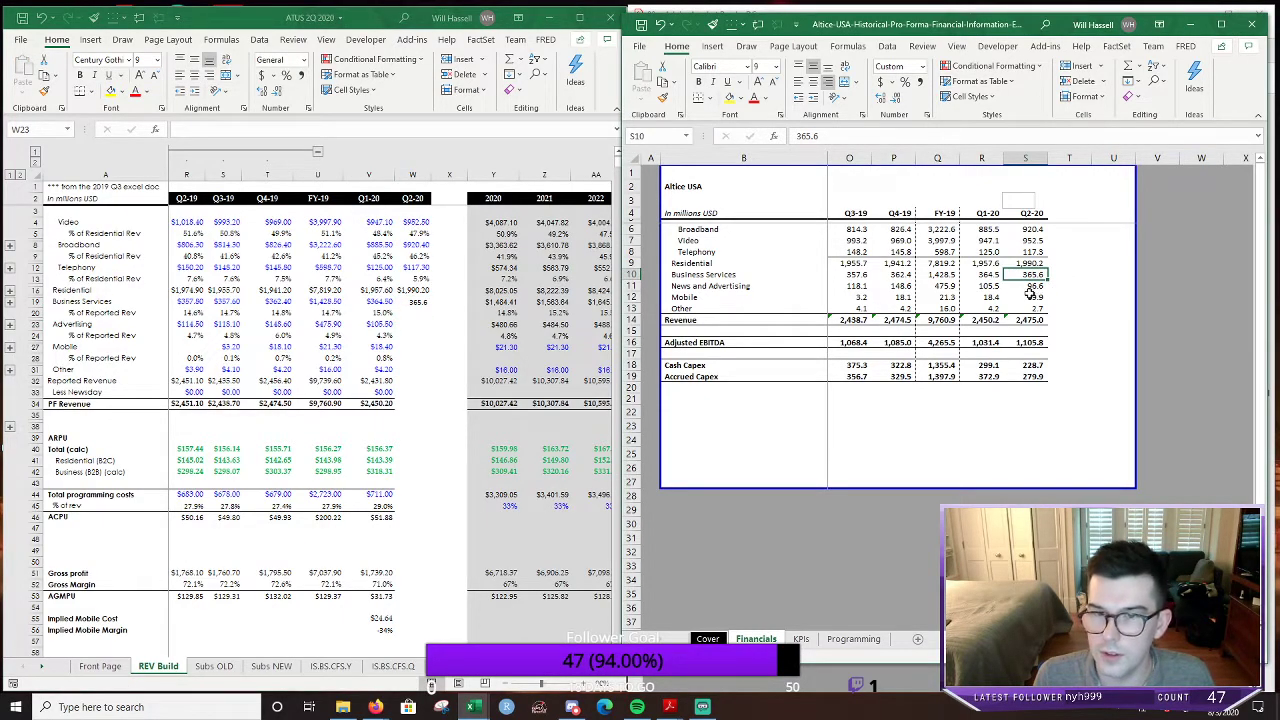
pyautogui.click(1027, 288)
pyautogui.hotkey('ctrl', 'c')
pyautogui.click(414, 324)
pyautogui.hotkey('ctrl', 'v')
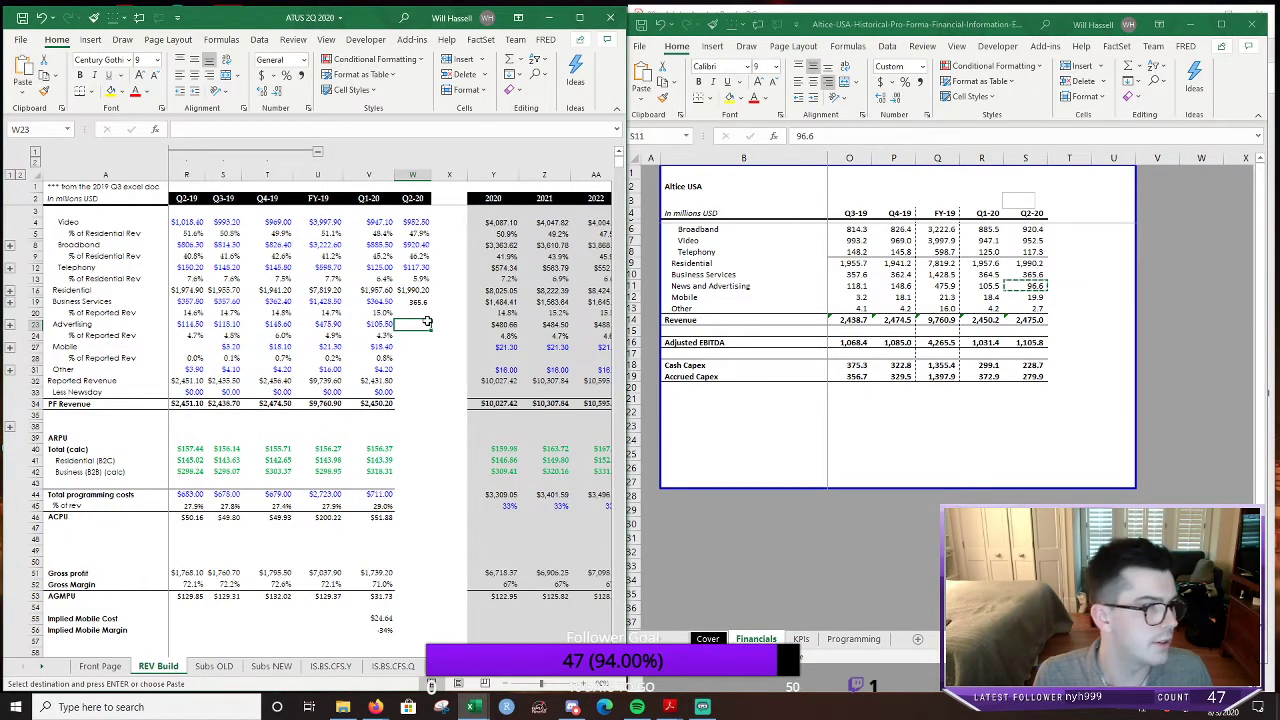
pyautogui.press('Escape')
# Zoom into the model sheet, paste Q2-20 Mobile revenue 19.9, and select the Other figure 2.7
pyautogui.click(420, 416)
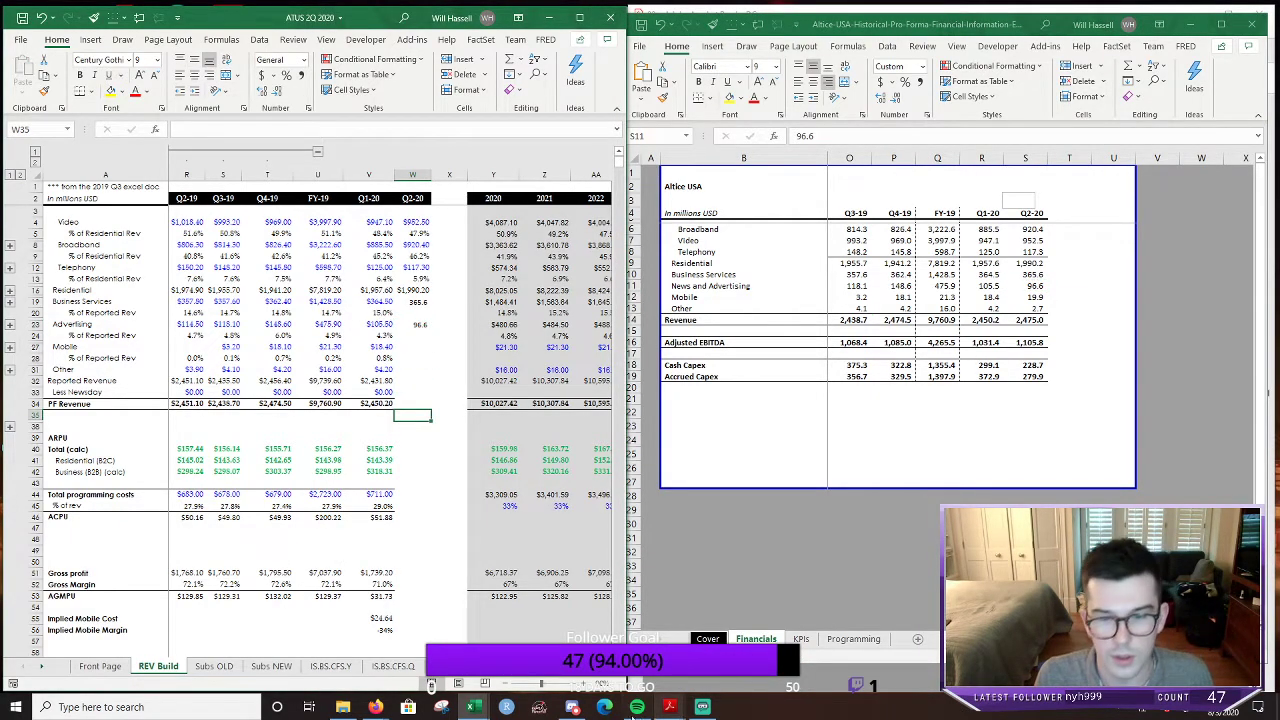
pyautogui.click(584, 682)
pyautogui.click(584, 682)
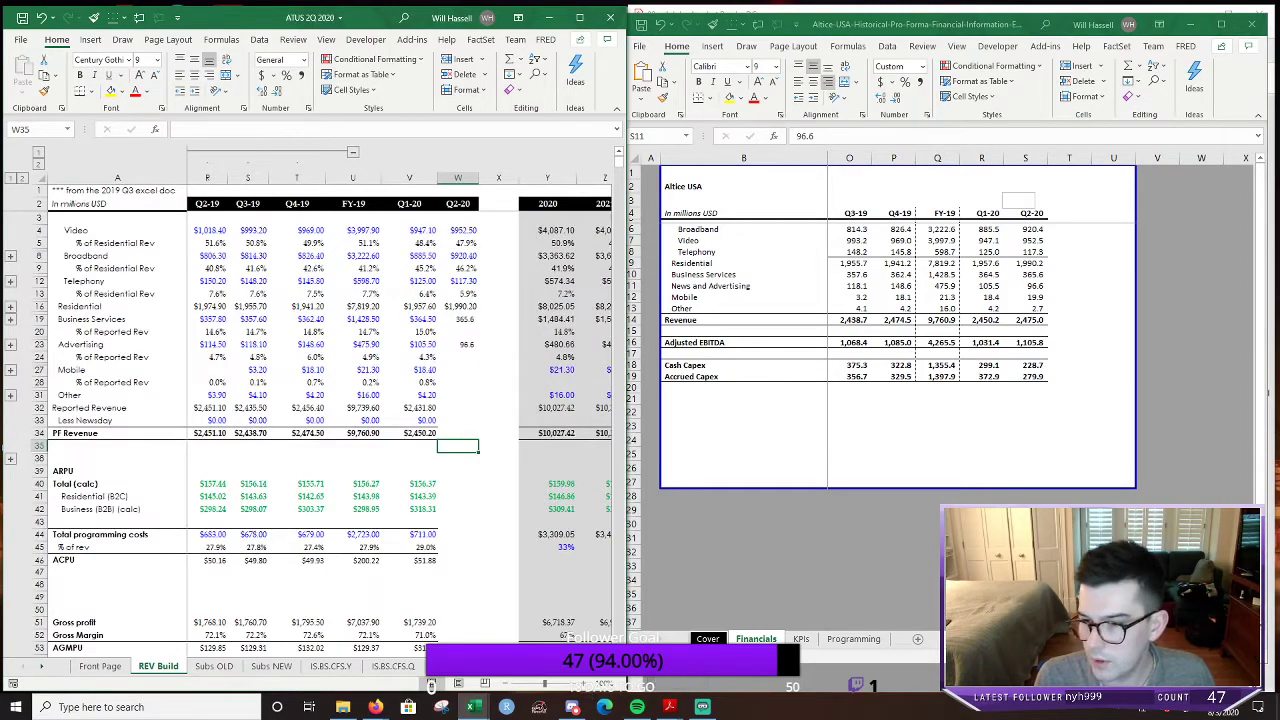
pyautogui.scroll(1, 900, 330)
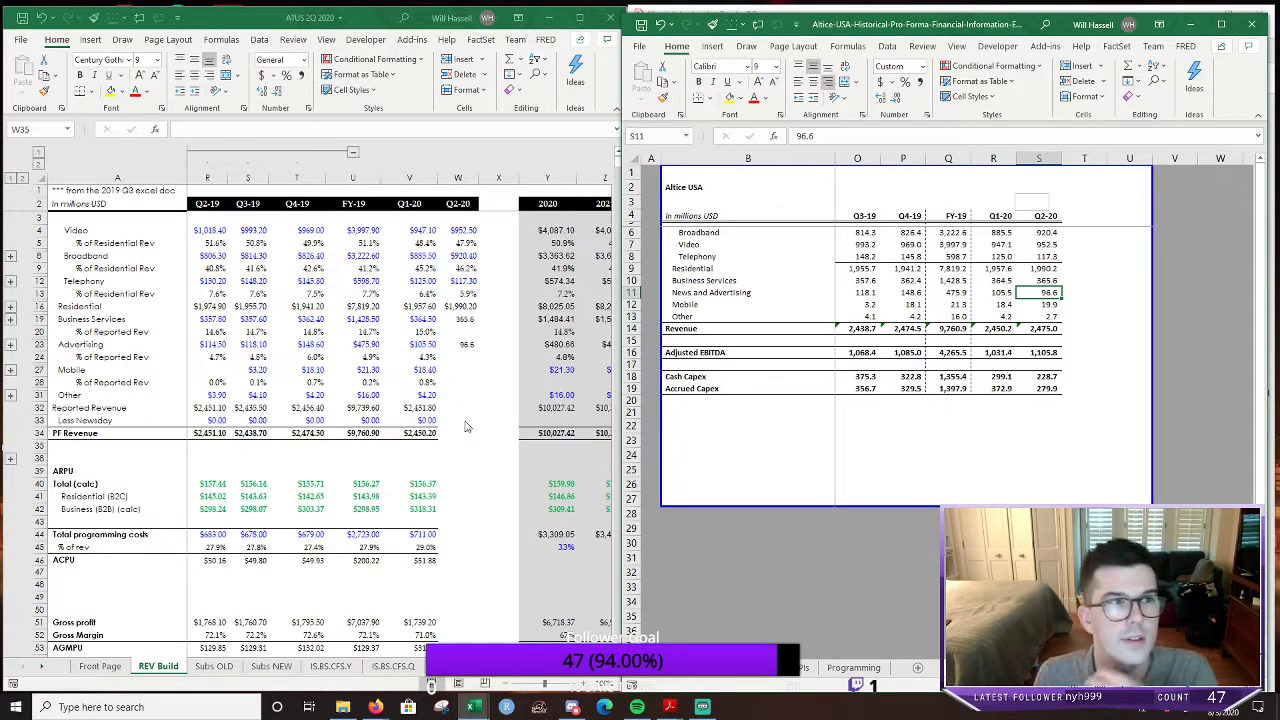
pyautogui.click(476, 369)
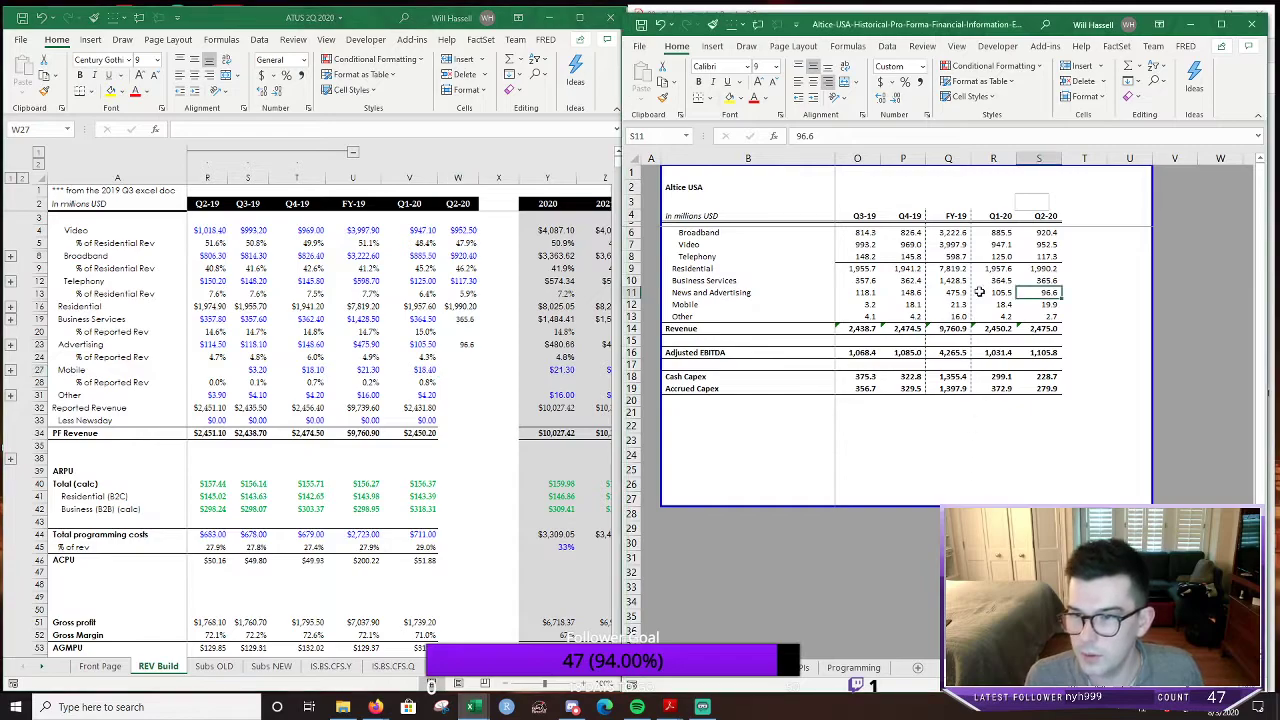
pyautogui.click(1045, 304)
pyautogui.hotkey('ctrl', 'c')
pyautogui.click(465, 370)
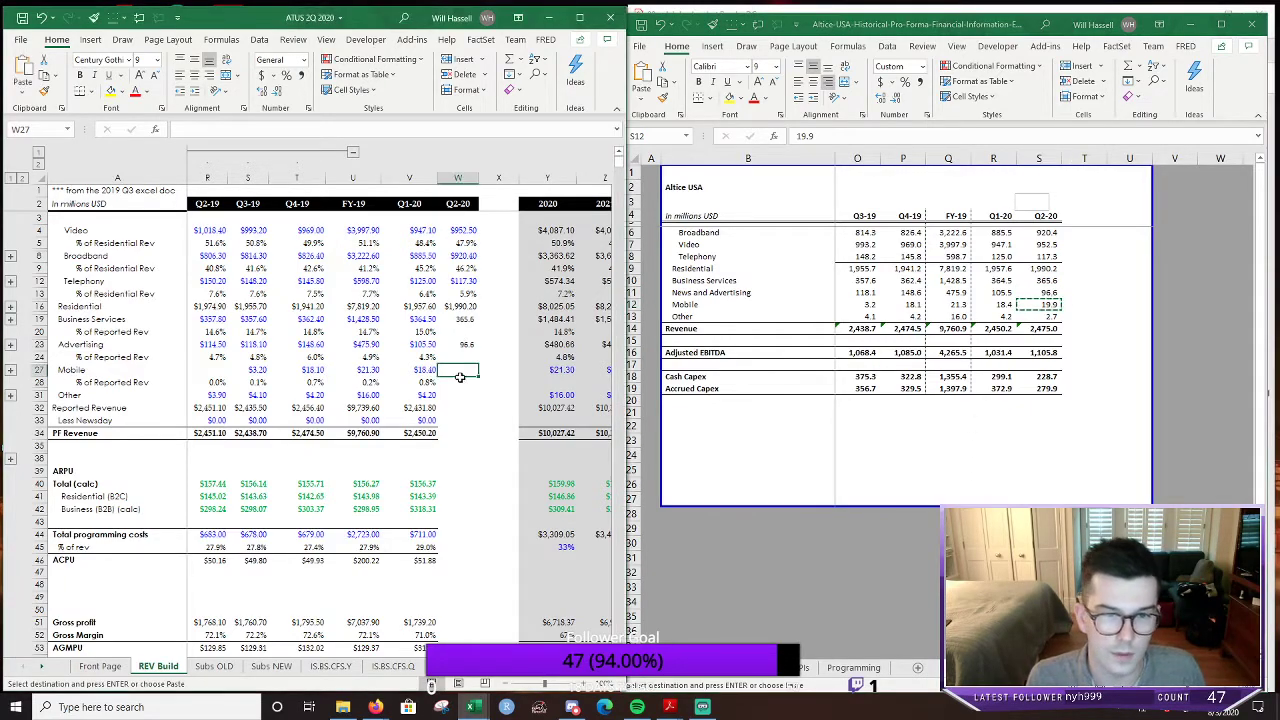
pyautogui.hotkey('ctrl', 'v')
pyautogui.click(460, 398)
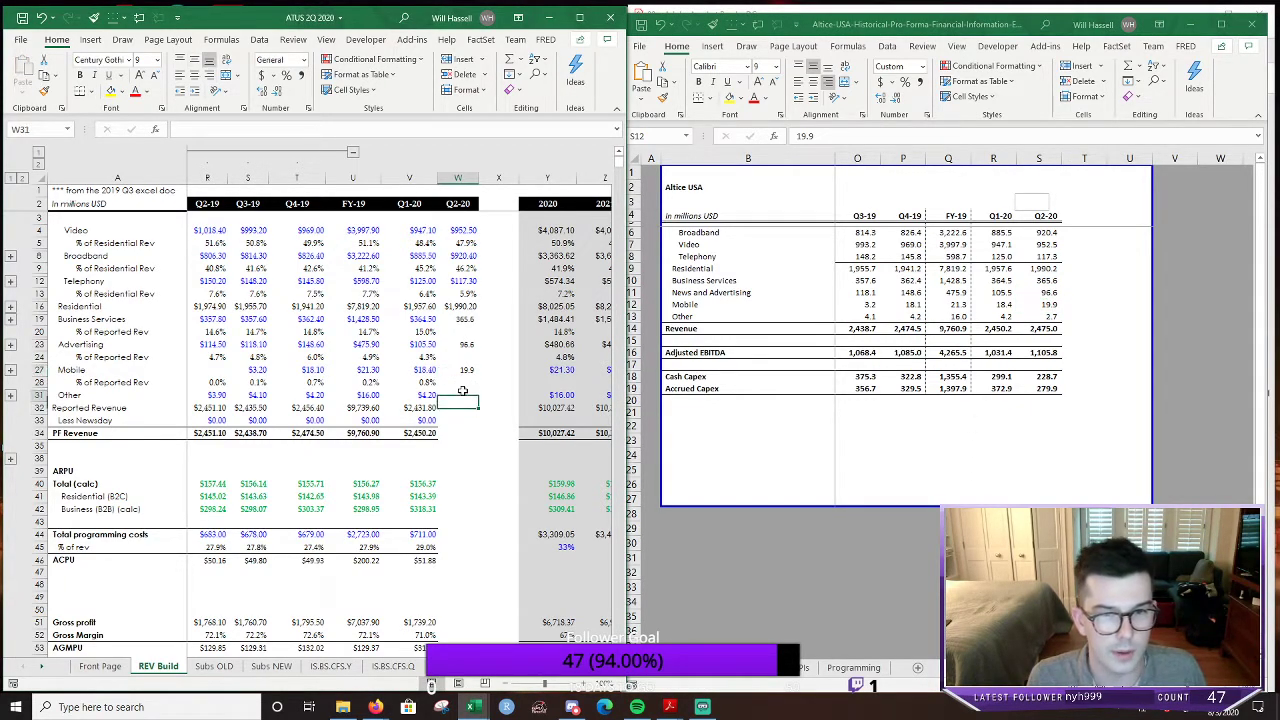
pyautogui.click(1050, 308)
pyautogui.click(1049, 315)
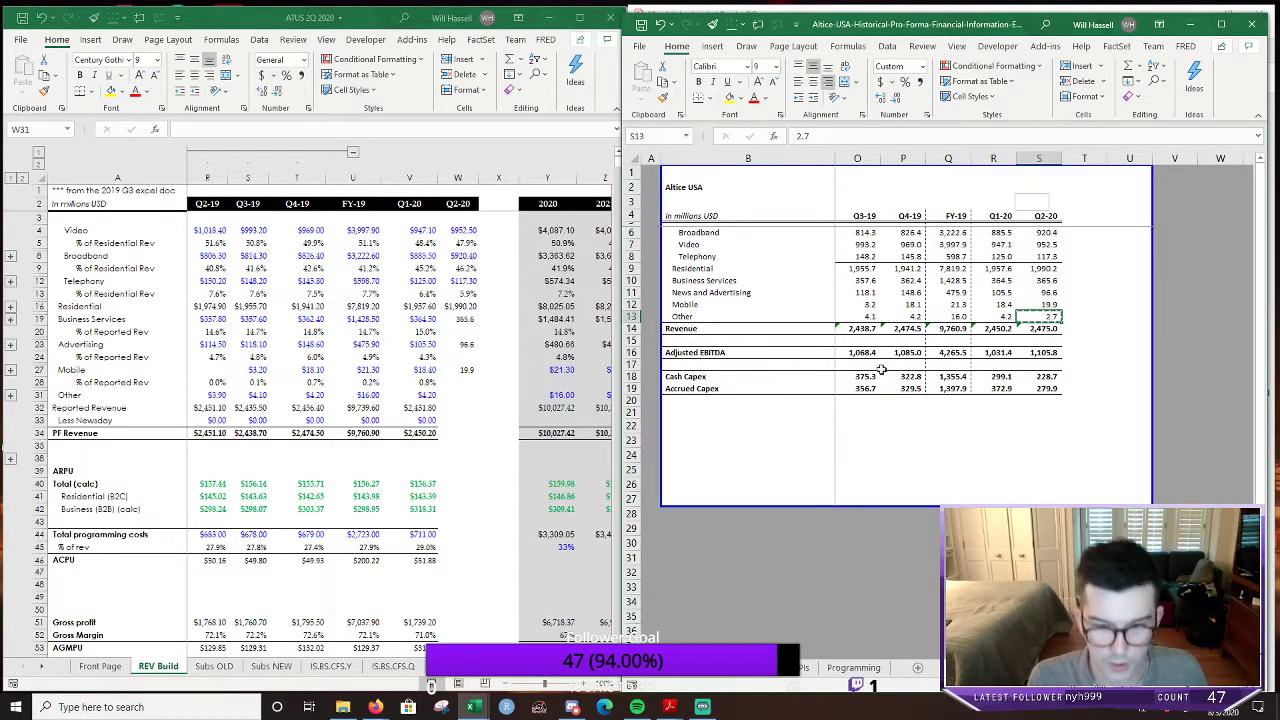
# Paste 2.7 as the Q2-20 Other revenue and give it currency format
pyautogui.hotkey('ctrl', 'c')
pyautogui.click(460, 396)
pyautogui.press('Return')
pyautogui.press('Left')
pyautogui.press('Up')
pyautogui.press('Up')
pyautogui.hotkey('alt', '4')
pyautogui.press('Right')
# Apply currency format to the Q2-20 Mobile, Advertising and Business Services revenue figures
pyautogui.press('Left')
pyautogui.press('Up')
pyautogui.press('Up')
pyautogui.hotkey('alt', '4')
pyautogui.press('Right')
pyautogui.press('Left')
pyautogui.press('Up')
pyautogui.press('Up')
pyautogui.press('Right')
pyautogui.hotkey('alt', '4')
# Fill the Business Services, Advertising and Mobile share formulas into Q2-20
pyautogui.press('Left')
pyautogui.press('Down')
pyautogui.hotkey('shift', 'Right')
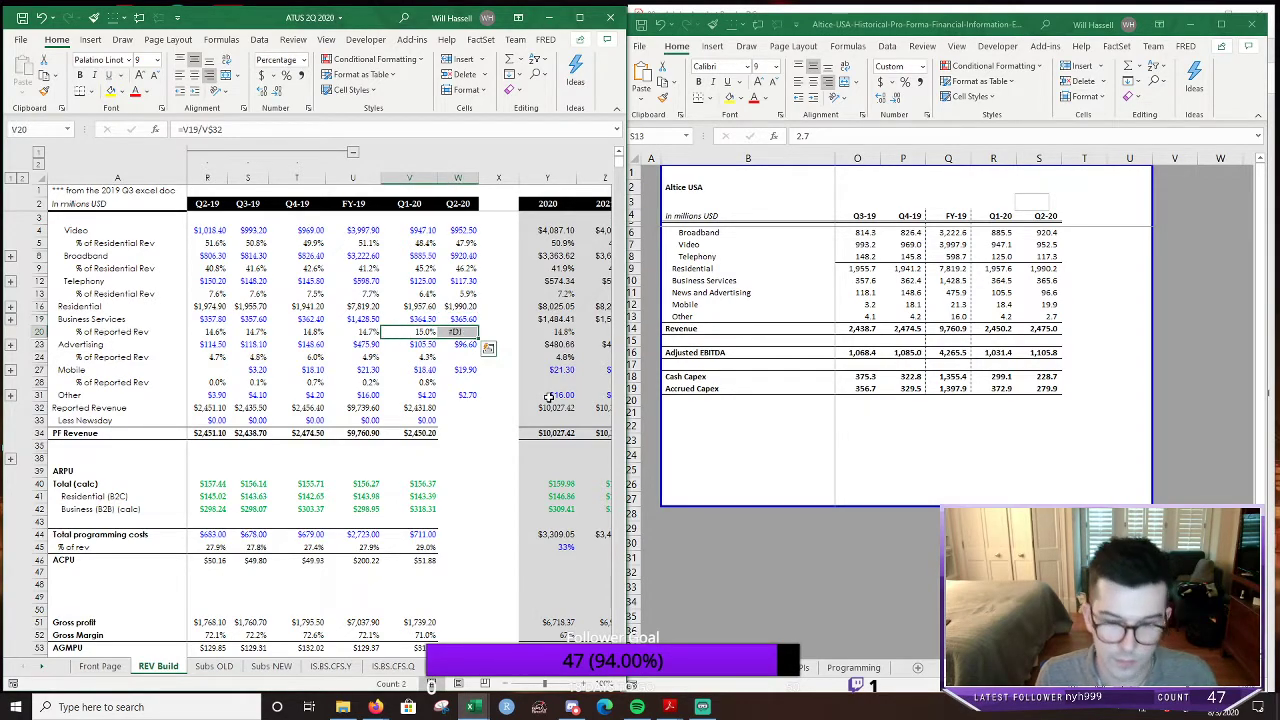
pyautogui.press('Down')
pyautogui.press('Down')
pyautogui.hotkey('shift', 'Right')
pyautogui.hotkey('ctrl', 'r')
pyautogui.press('Down')
pyautogui.press('Down')
pyautogui.hotkey('shift', 'Right')
pyautogui.hotkey('ctrl', 'r')
# Compare the Q2-20 Mobile share formula against the earlier quarters' formulas
pyautogui.press('Right')
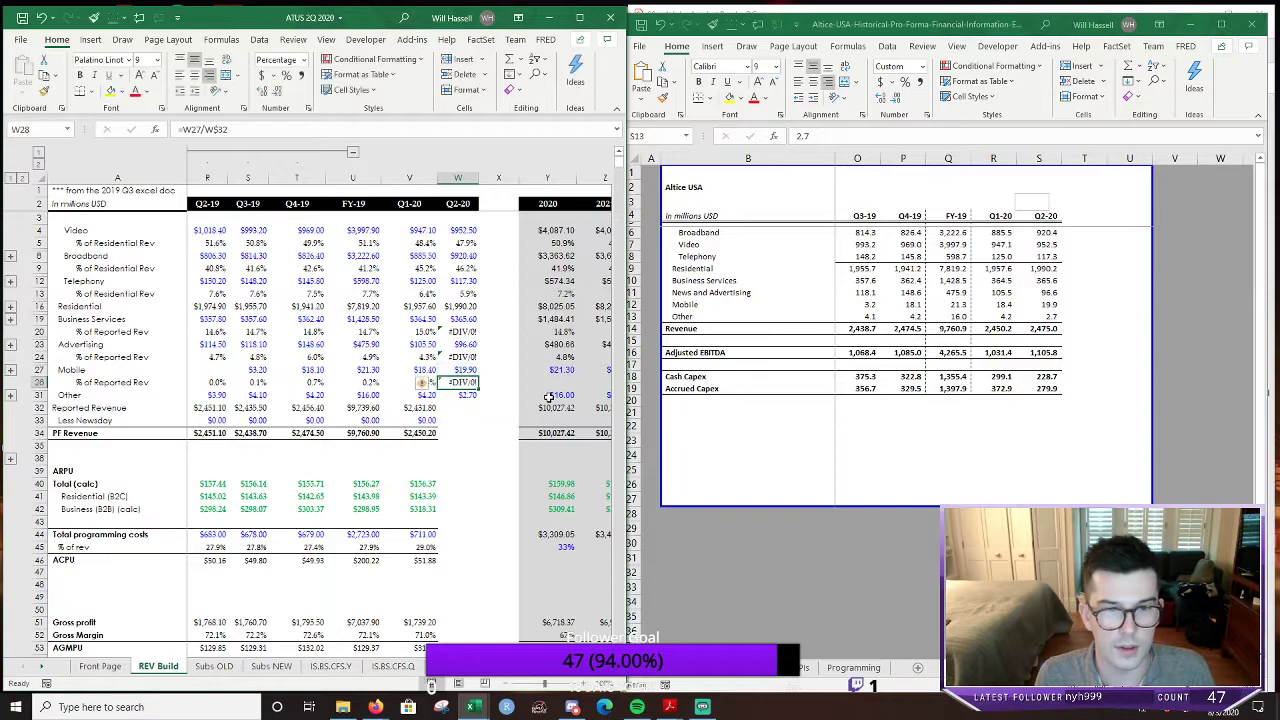
pyautogui.press('Left')
pyautogui.press('Left')
pyautogui.press('Left')
pyautogui.press('Left')
pyautogui.press('Left')
pyautogui.press('Left')
pyautogui.press('Right')
pyautogui.press('Right')
pyautogui.press('Right')
pyautogui.press('Right')
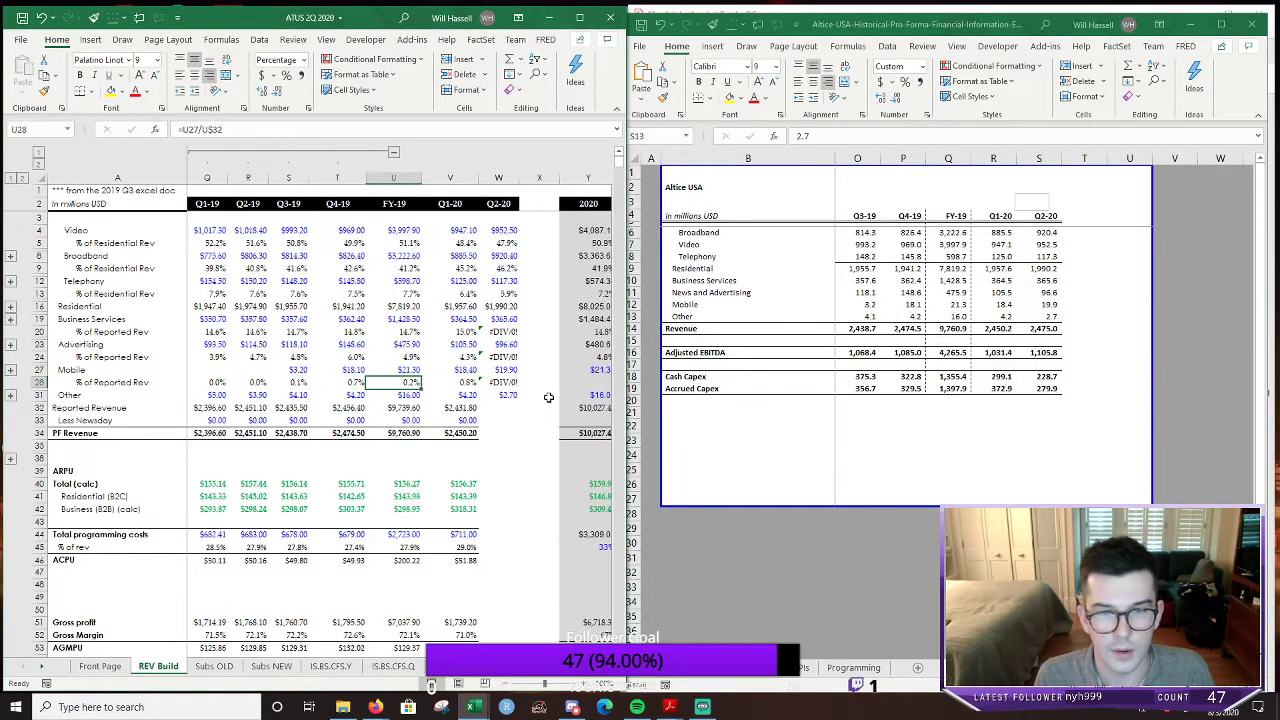
pyautogui.press('Right')
pyautogui.press('Right')
pyautogui.press('F2')
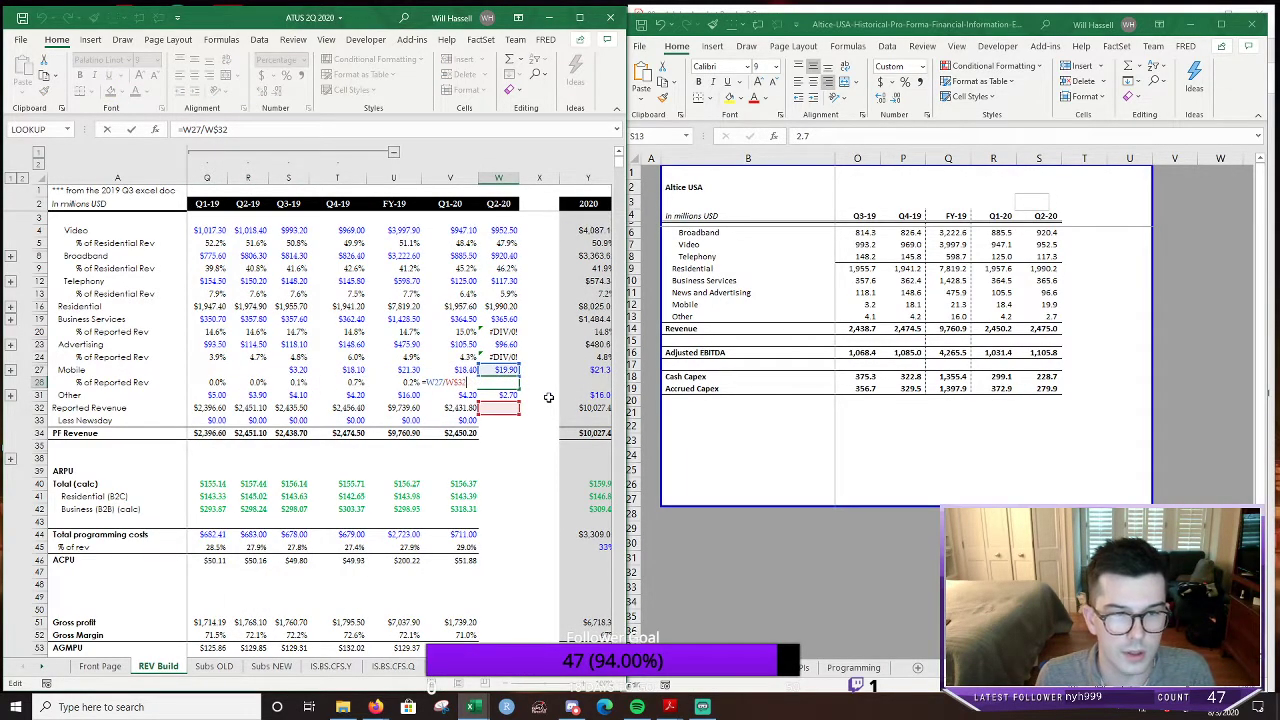
pyautogui.press('Escape')
# Carry the Reported Revenue total formula into Q2-20
pyautogui.press('Down')
pyautogui.press('Down')
pyautogui.press('Down')
pyautogui.press('Down')
pyautogui.press('Left')
pyautogui.hotkey('shift', 'Right')
pyautogui.hotkey('ctrl', 'r')
# Fill Less Newsday and PF Revenue into Q2-20 and verify PF Revenue reads $2,475.00
pyautogui.press('Down')
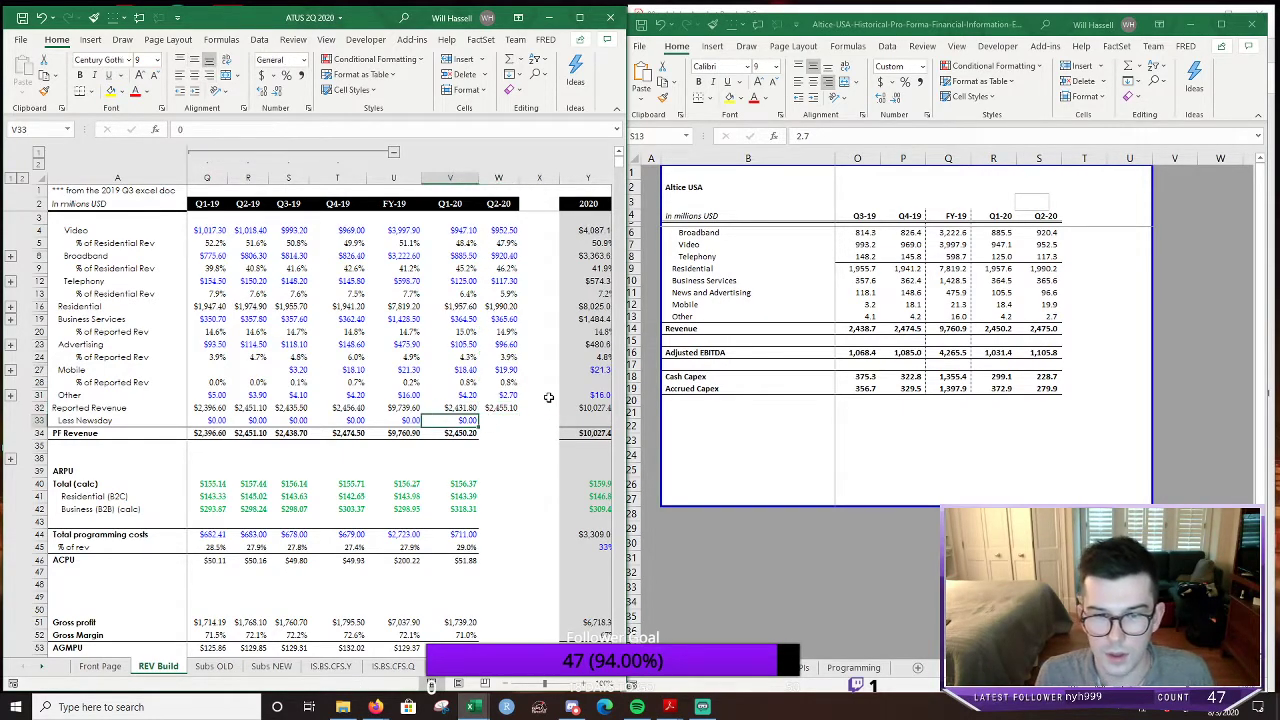
pyautogui.hotkey('shift', 'Right')
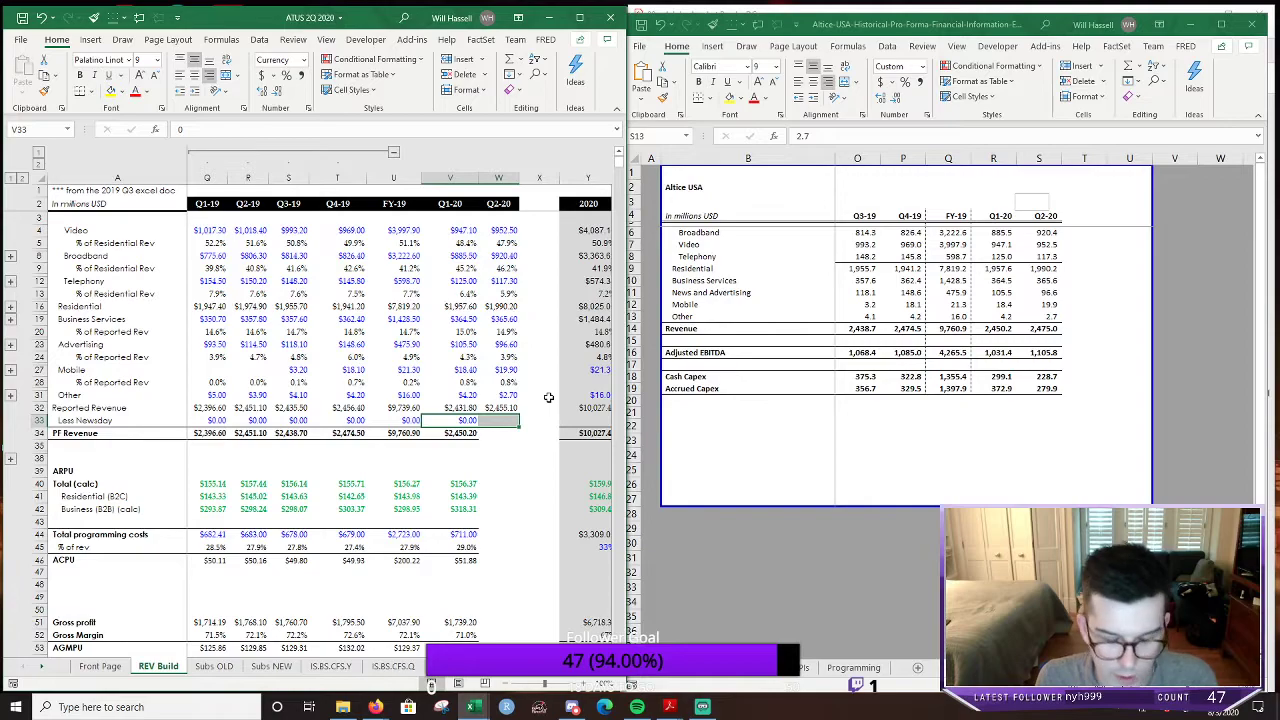
pyautogui.hotkey('ctrl', 'r')
pyautogui.press('Down')
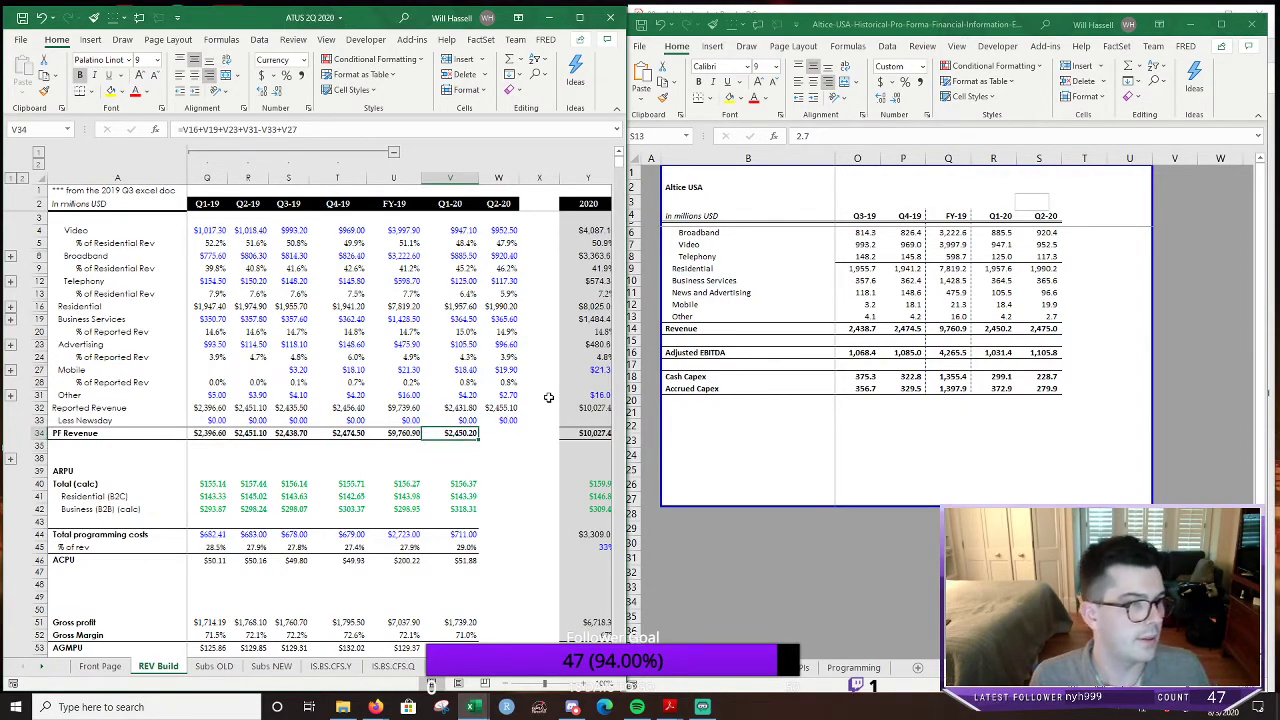
pyautogui.hotkey('shift', 'Right')
pyautogui.hotkey('ctrl', 'r')
pyautogui.press('Right')
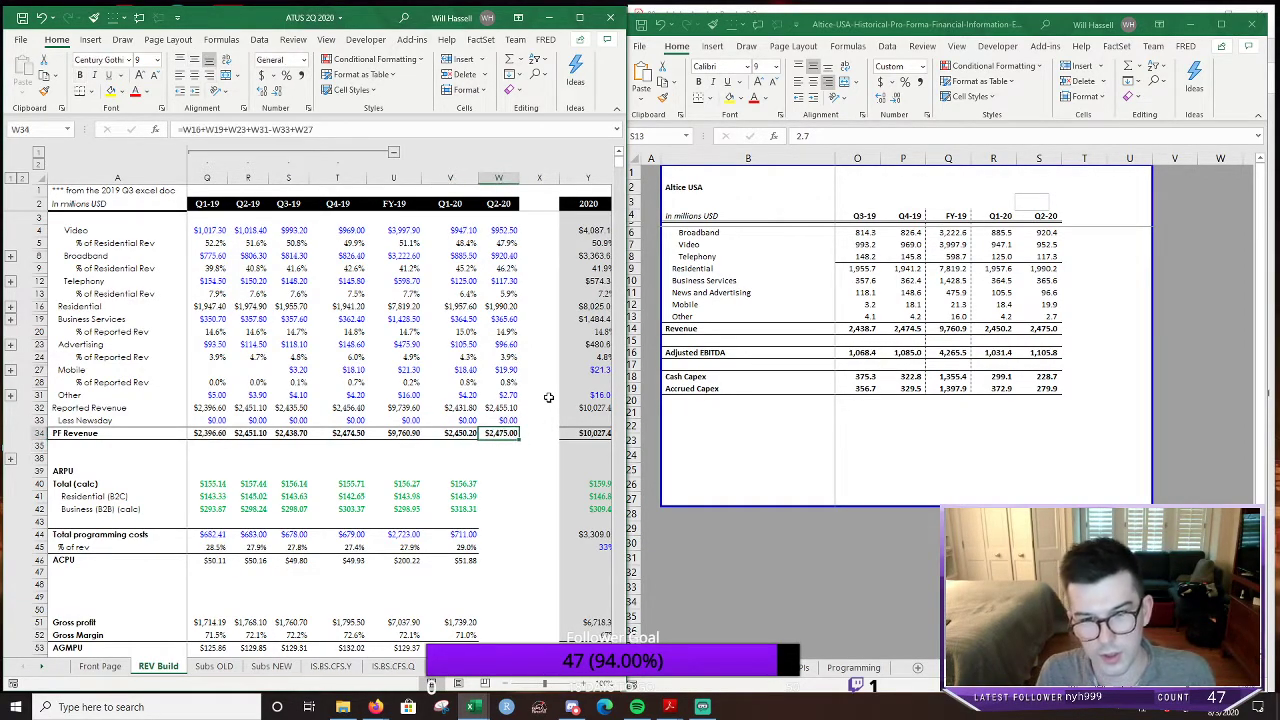
pyautogui.press('F2')
pyautogui.press('Escape')
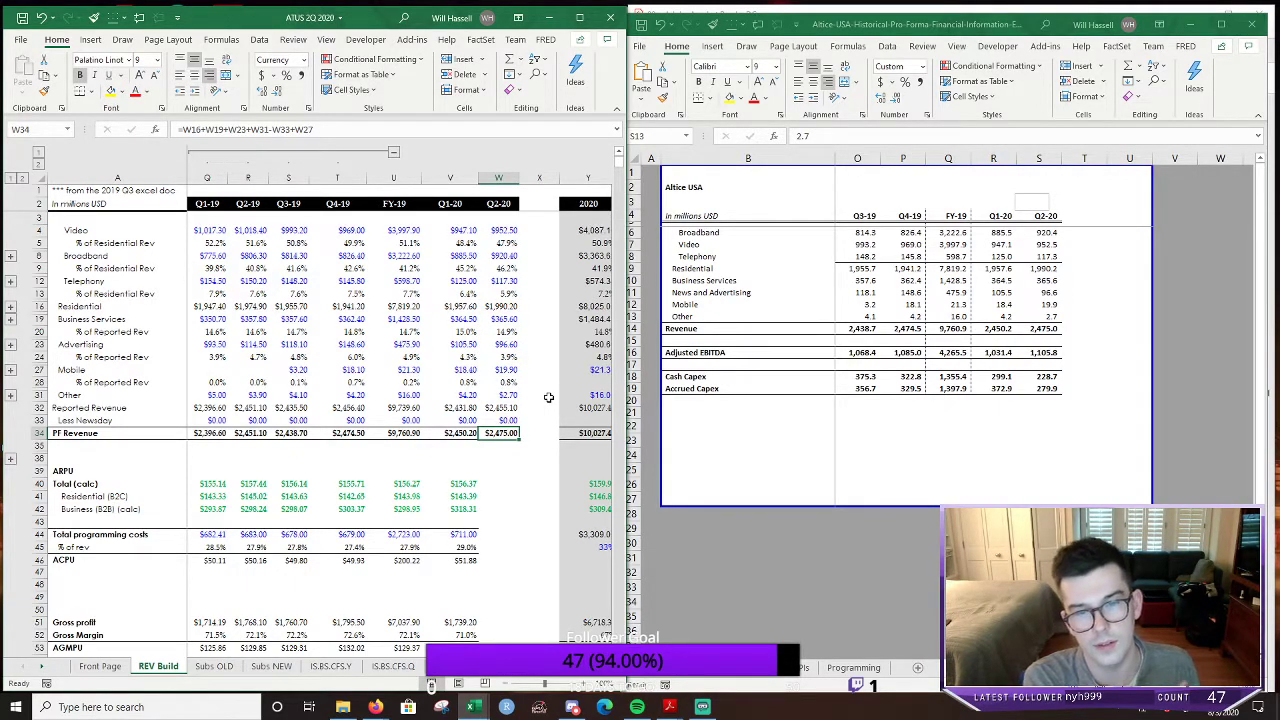
pyautogui.scroll(-2, 480, 475)
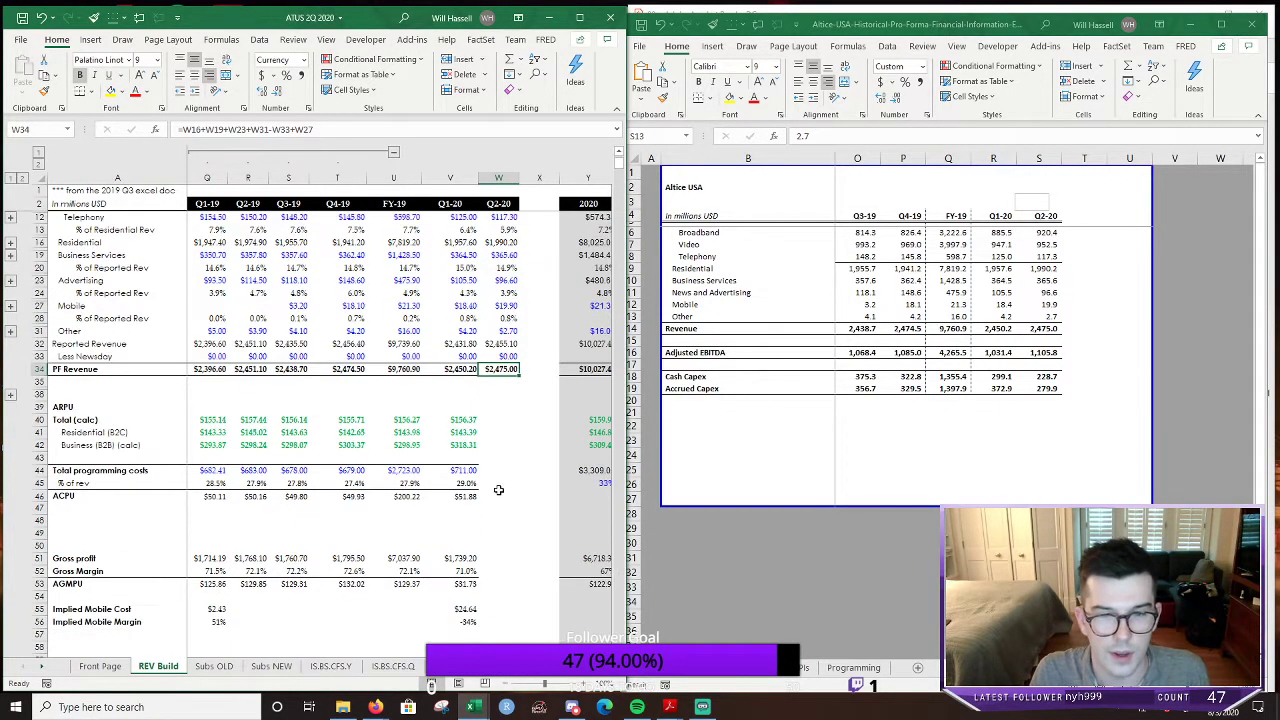
pyautogui.click(500, 482)
pyautogui.press('Left')
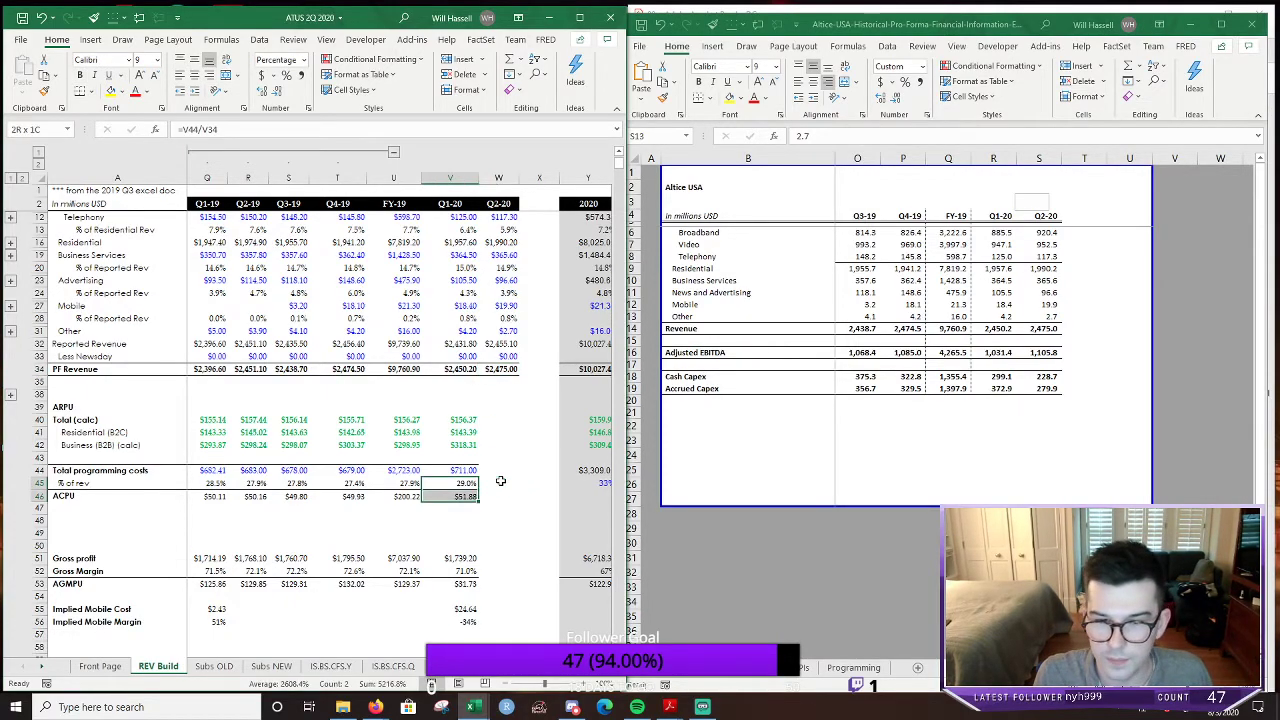
pyautogui.press('Up')
pyautogui.press('Up')
pyautogui.press('Up')
pyautogui.press('Up')
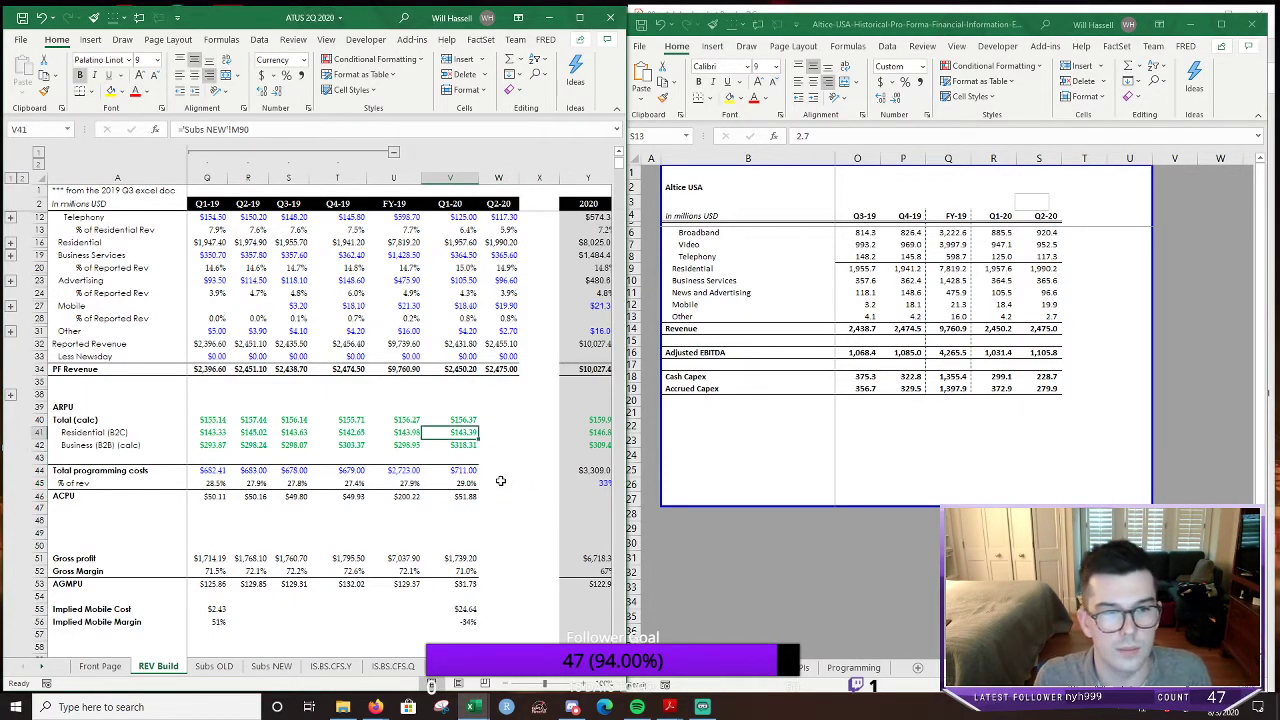
pyautogui.scroll(-1, 455, 441)
pyautogui.click(458, 520)
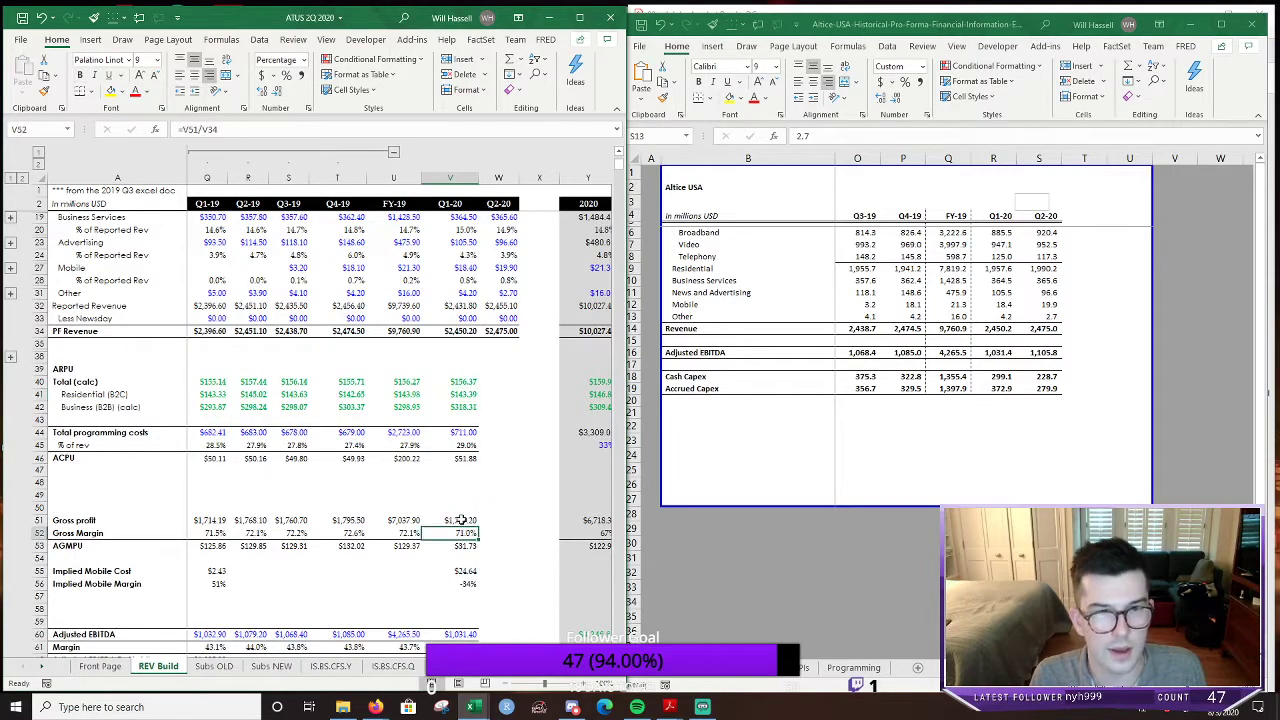
pyautogui.press('F2')
pyautogui.press('Escape')
pyautogui.press('Down')
pyautogui.write('=V51/V34')
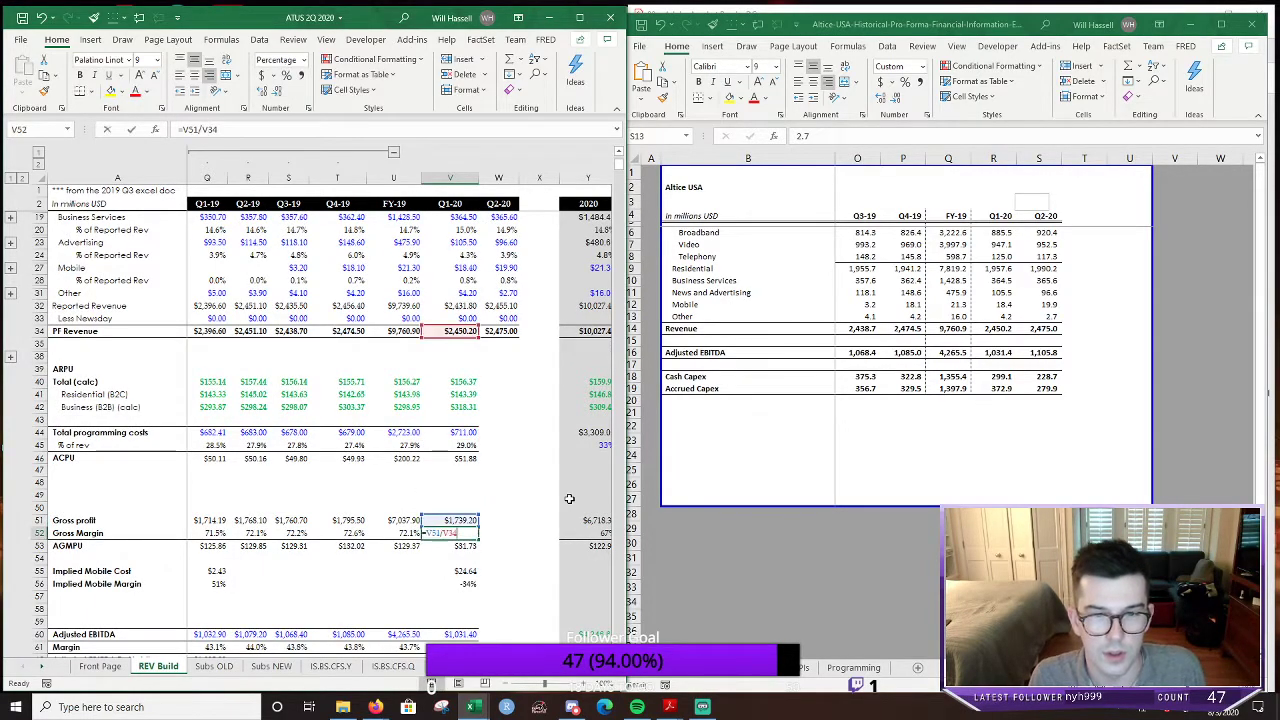
pyautogui.press('Up')
pyautogui.press('F2')
pyautogui.press('Escape')
pyautogui.press('Down')
pyautogui.press('Down')
pyautogui.press('Down')
pyautogui.press('Down')
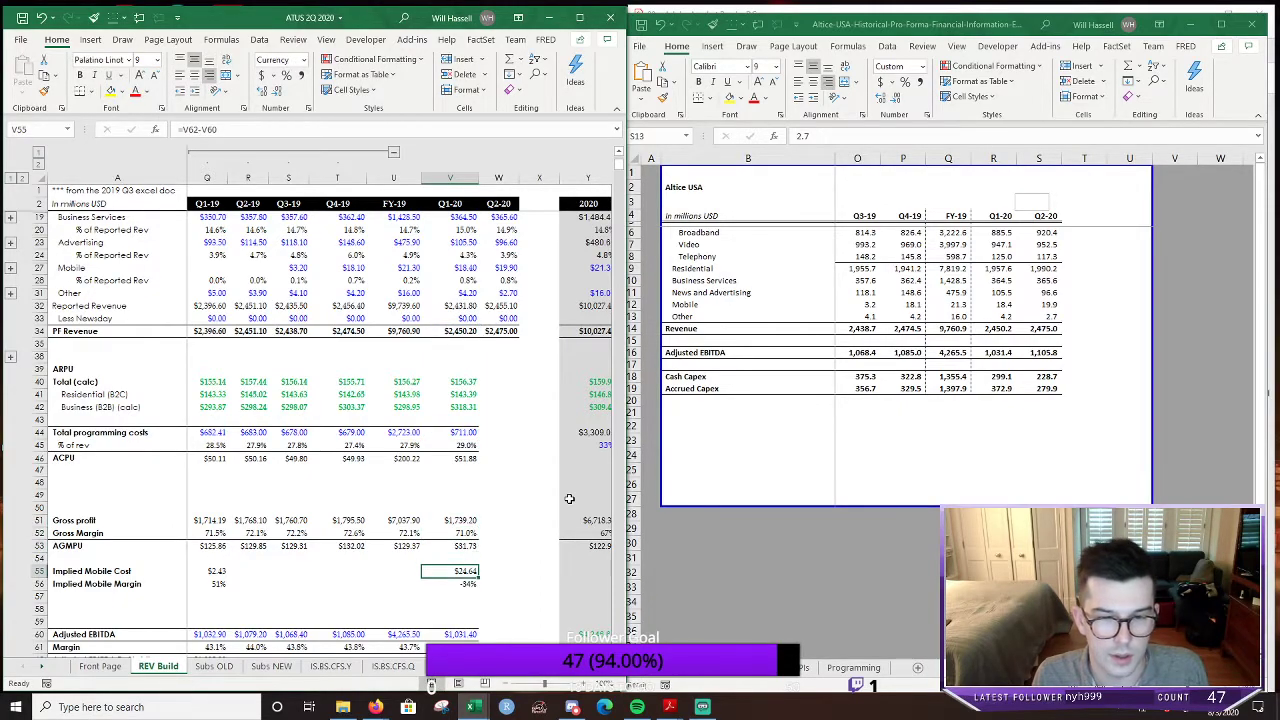
pyautogui.press('F2')
pyautogui.press('Escape')
pyautogui.click(568, 497)
pyautogui.scroll(-2, 565, 520)
pyautogui.scroll(-2, 563, 555)
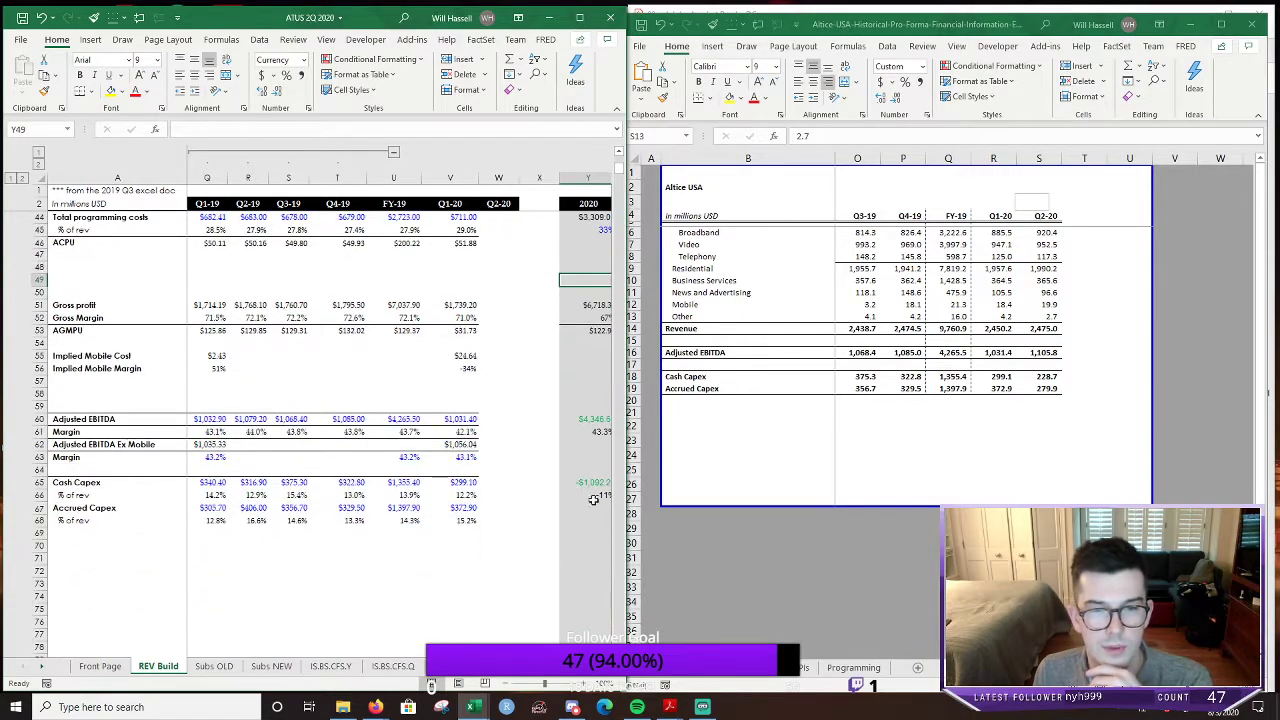
pyautogui.scroll(2, 438, 556)
pyautogui.scroll(1, 438, 557)
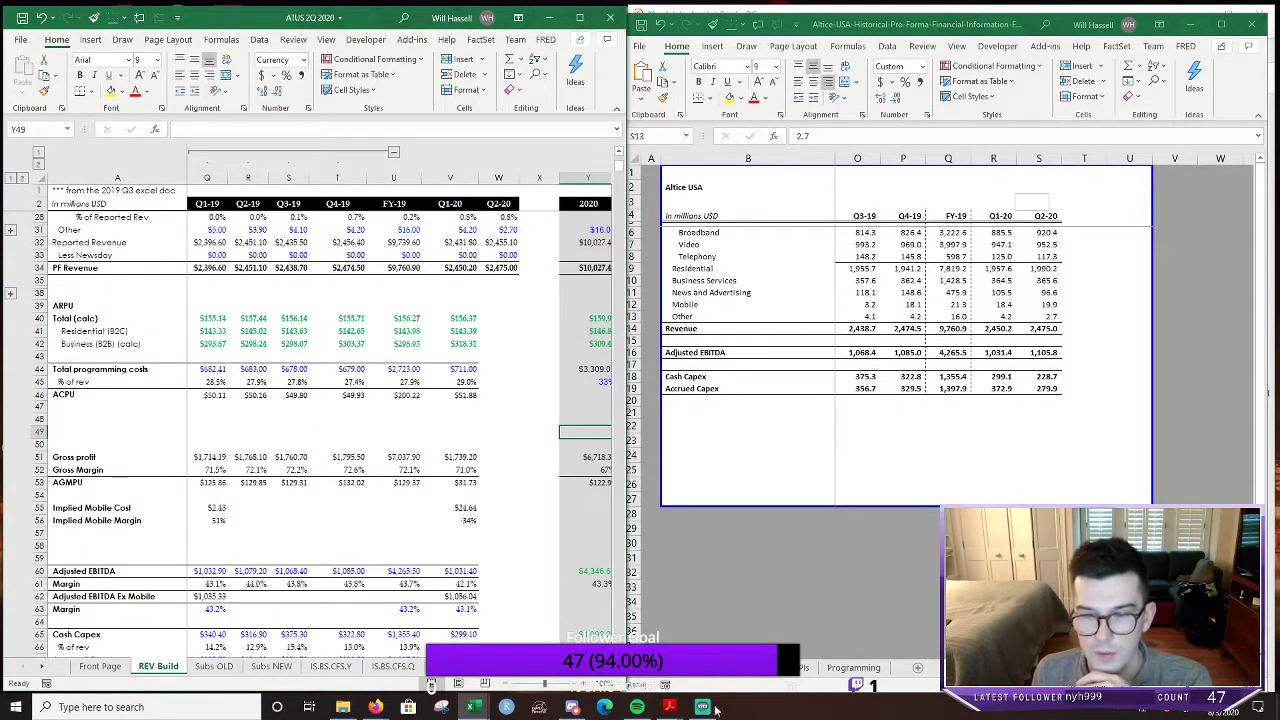
# Enter 703 as Q2-20 total programming costs from the source programming sheet
pyautogui.click(800, 668)
pyautogui.click(853, 667)
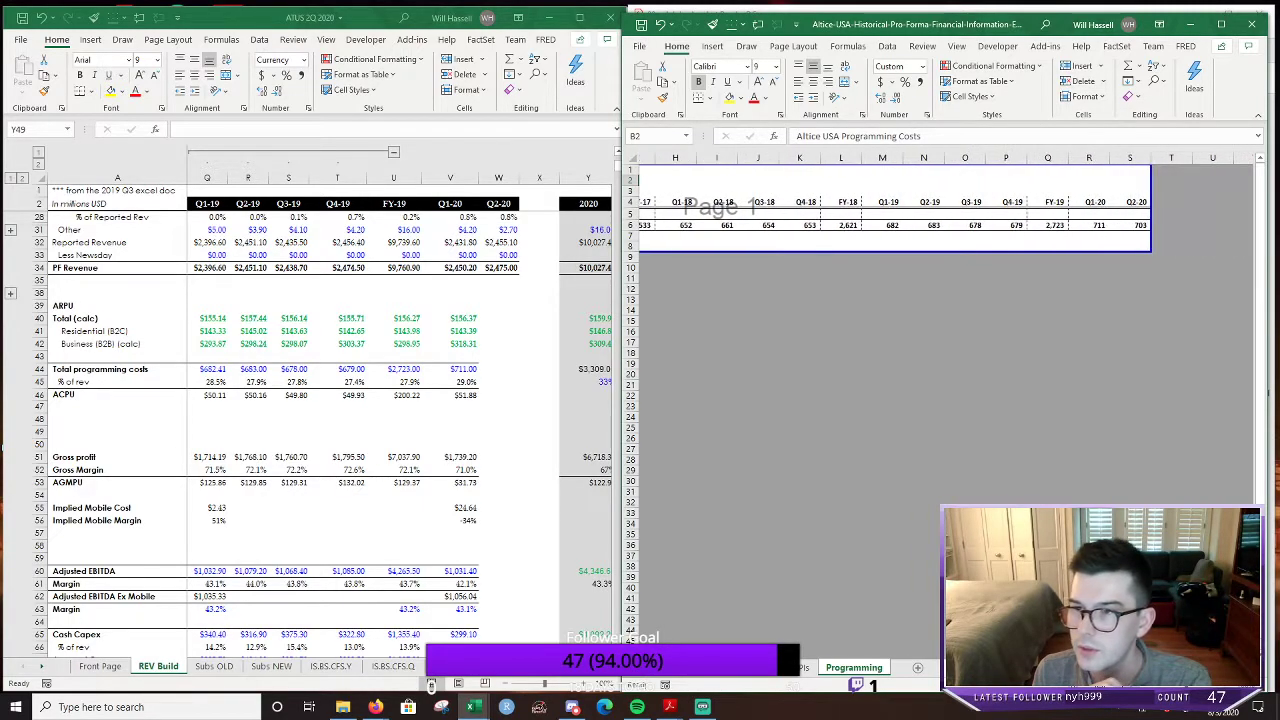
pyautogui.hscroll(3, 944, 210)
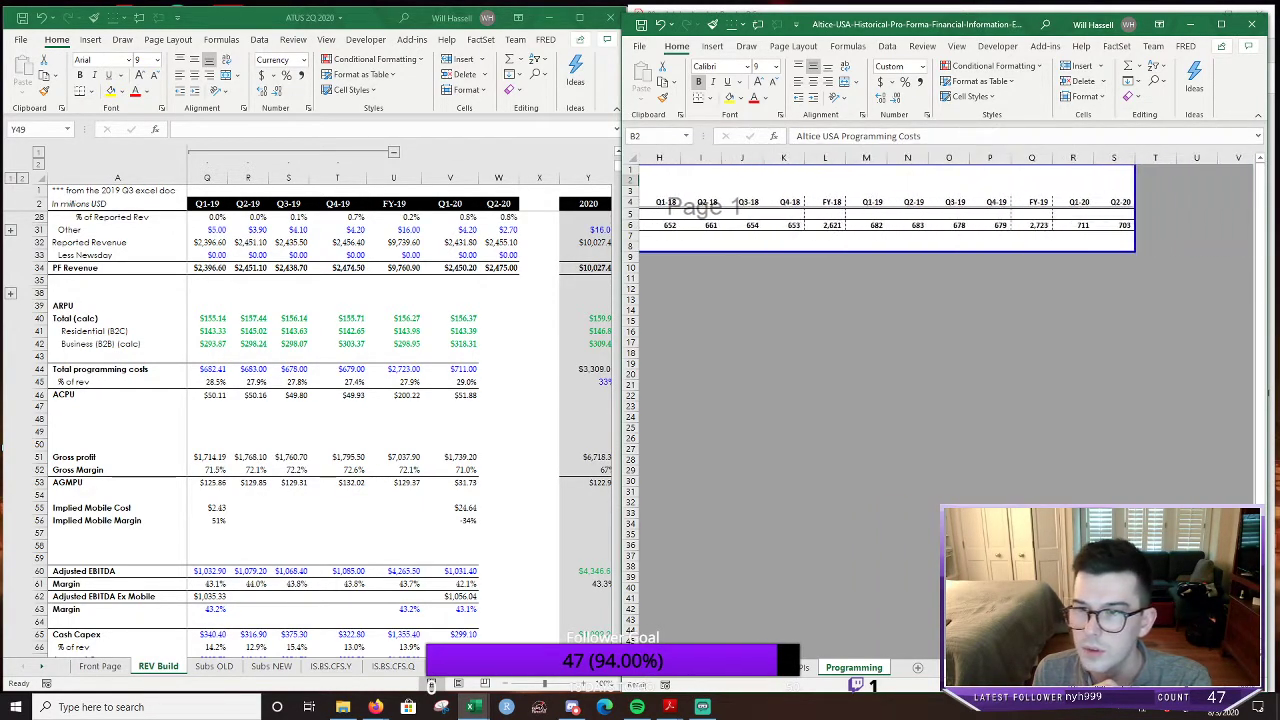
pyautogui.click(505, 370)
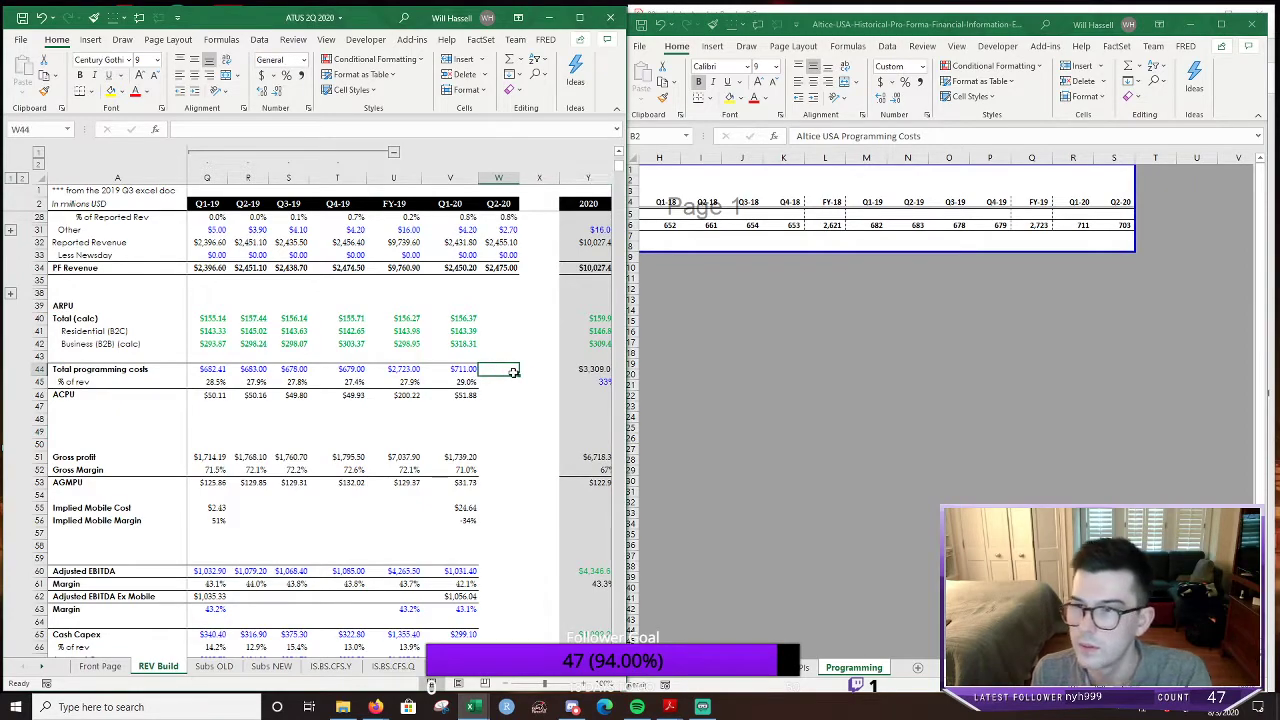
pyautogui.write('7')
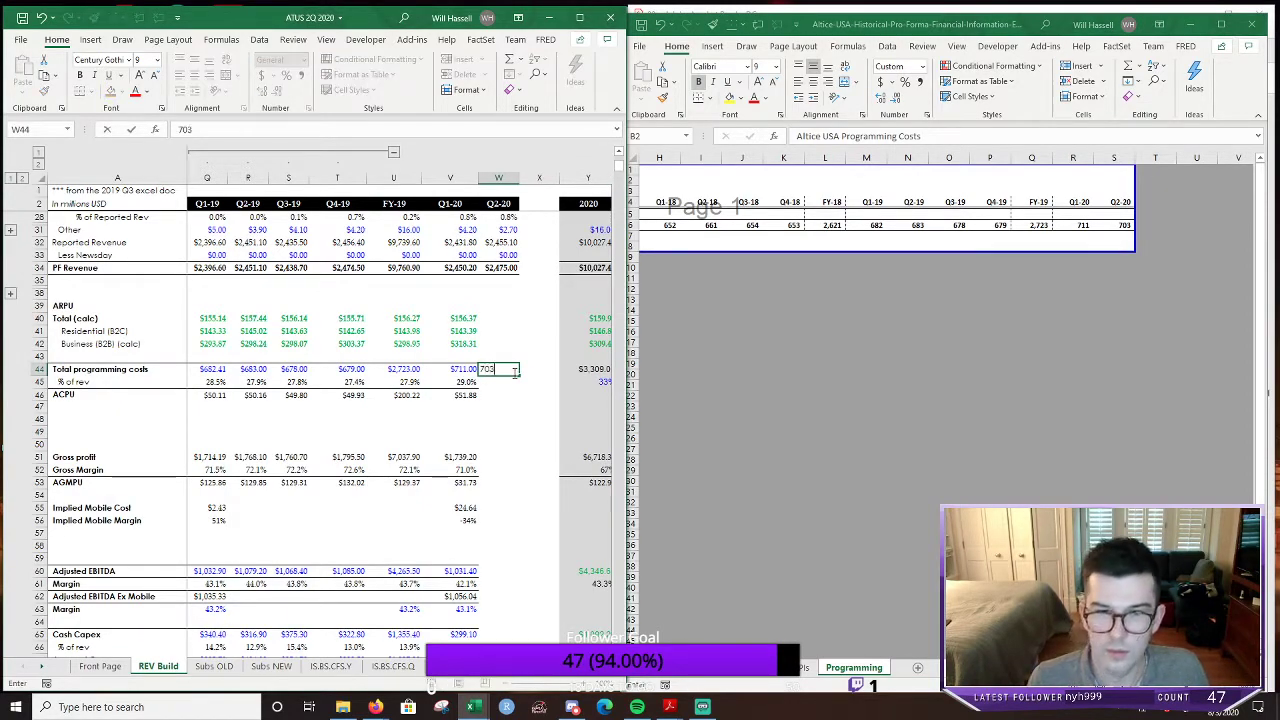
pyautogui.write('03')
pyautogui.press('Left')
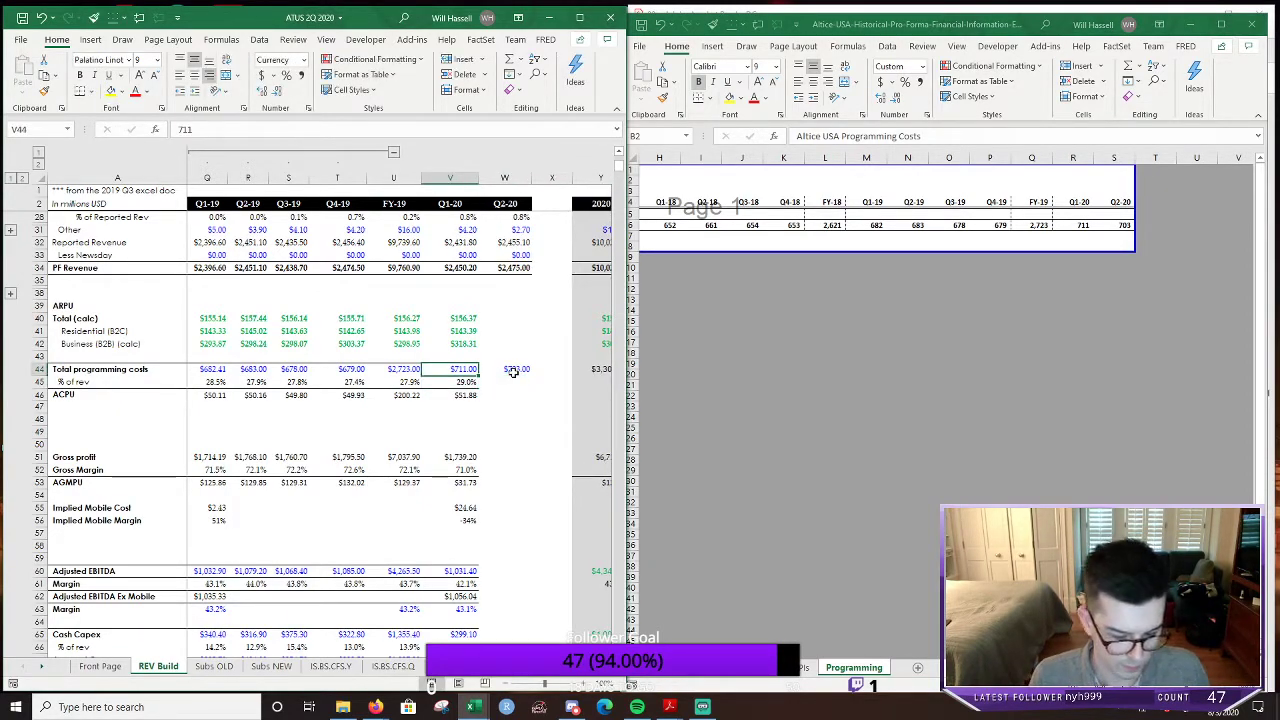
# Fill the % of rev and ACPU formulas into Q2-20 and review the ACPU formula
pyautogui.press('Right')
pyautogui.press('Down')
pyautogui.press('Left')
pyautogui.hotkey('shift', 'Down')
pyautogui.hotkey('shift', 'Right')
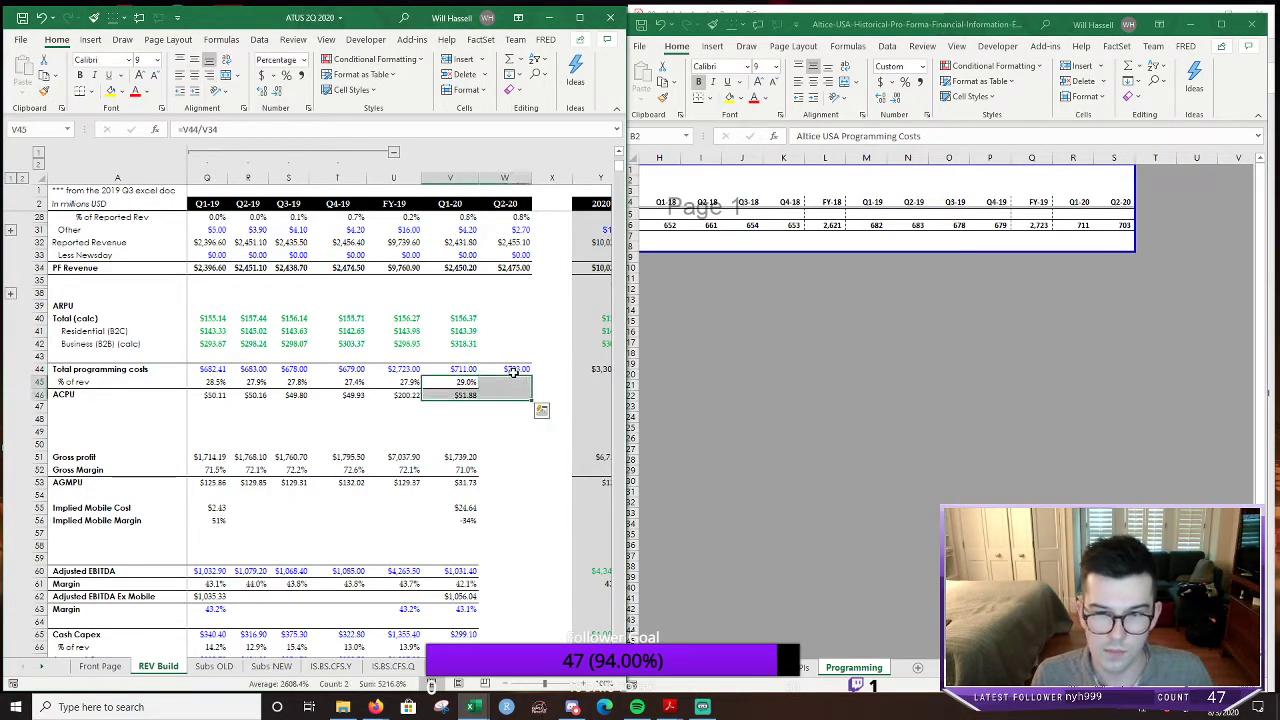
pyautogui.hotkey('ctrl', 'r')
pyautogui.press('Down')
pyautogui.press('Down')
pyautogui.press('Down')
pyautogui.press('Down')
pyautogui.press('Up')
pyautogui.press('Up')
pyautogui.press('Up')
pyautogui.press('F3')
pyautogui.press('Escape')
pyautogui.press('F2')
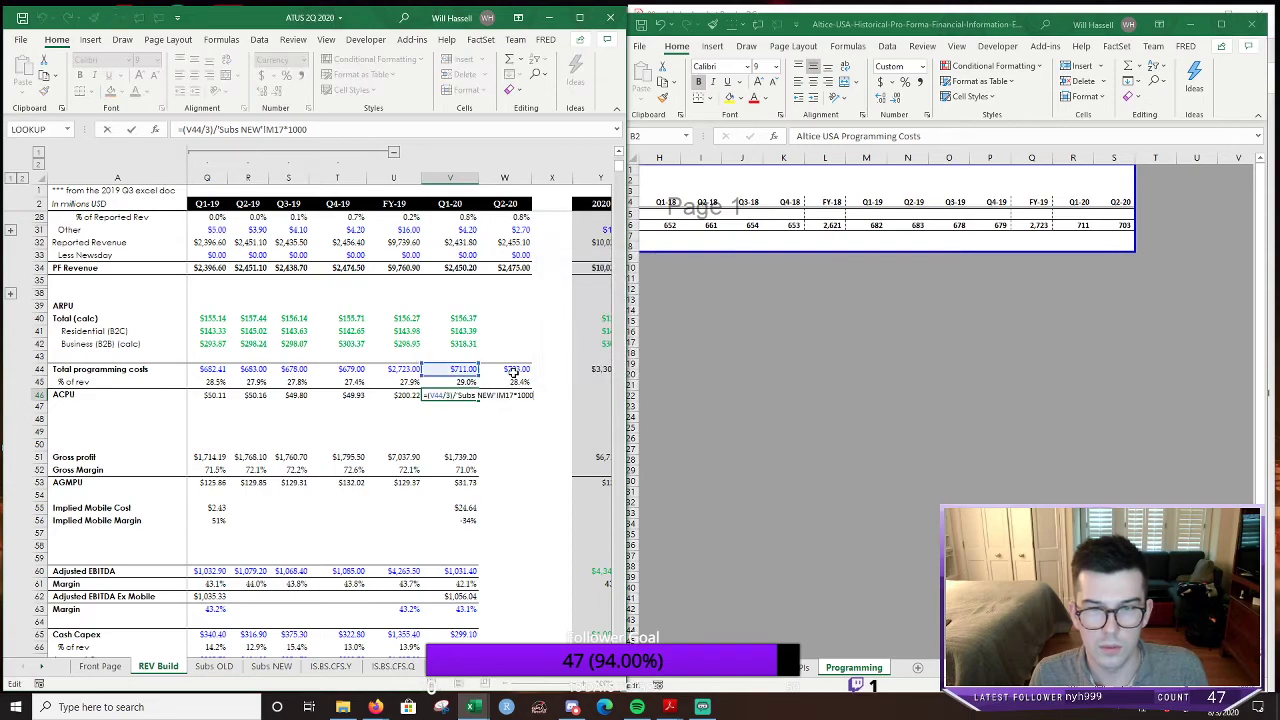
pyautogui.press('Tab')
# Fill gross profit through Implied Mobile Margin into Q2-20, giving $1,772.00 and 71.6% margin
pyautogui.press('Down')
pyautogui.press('Down')
pyautogui.press('Down')
pyautogui.press('Down')
pyautogui.press('Down')
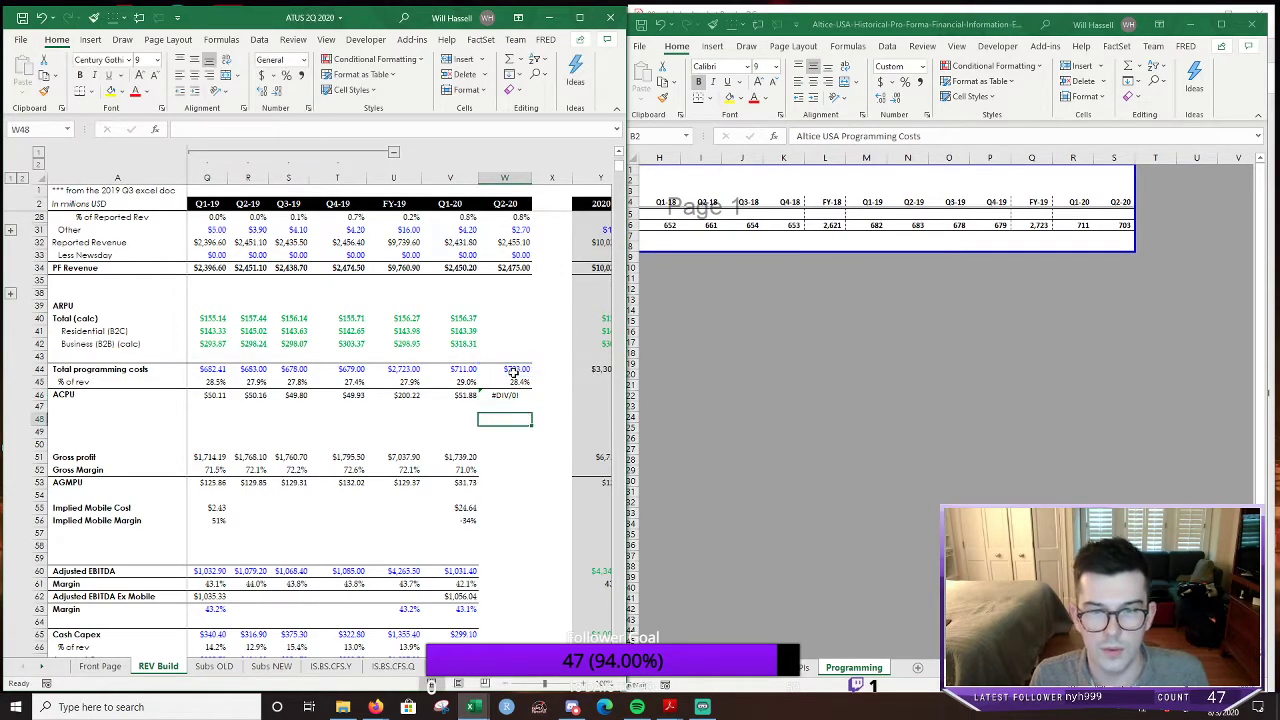
pyautogui.press('Left')
pyautogui.hotkey('shift', 'Down')
pyautogui.hotkey('shift', 'Down')
pyautogui.hotkey('shift', 'Down')
pyautogui.hotkey('shift', 'Down')
pyautogui.hotkey('shift', 'Down')
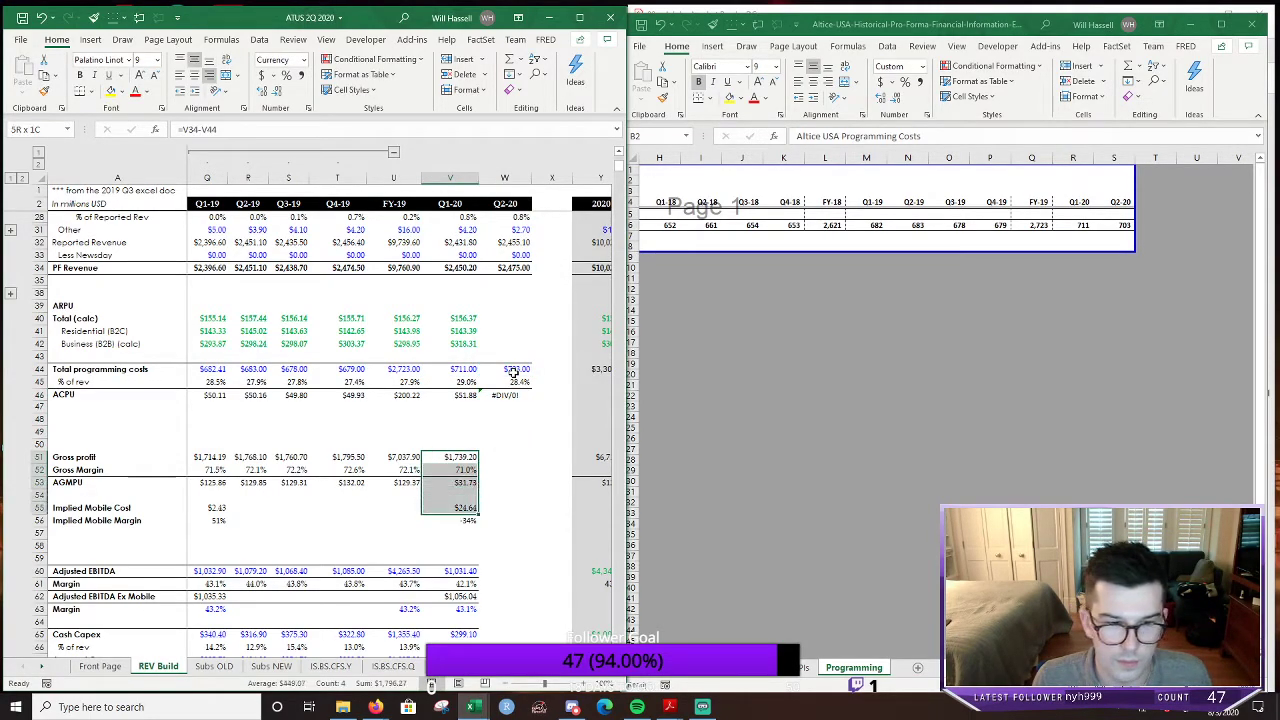
pyautogui.hotkey('shift', 'Right')
pyautogui.hotkey('ctrl', 'r')
pyautogui.press('Down')
pyautogui.press('Down')
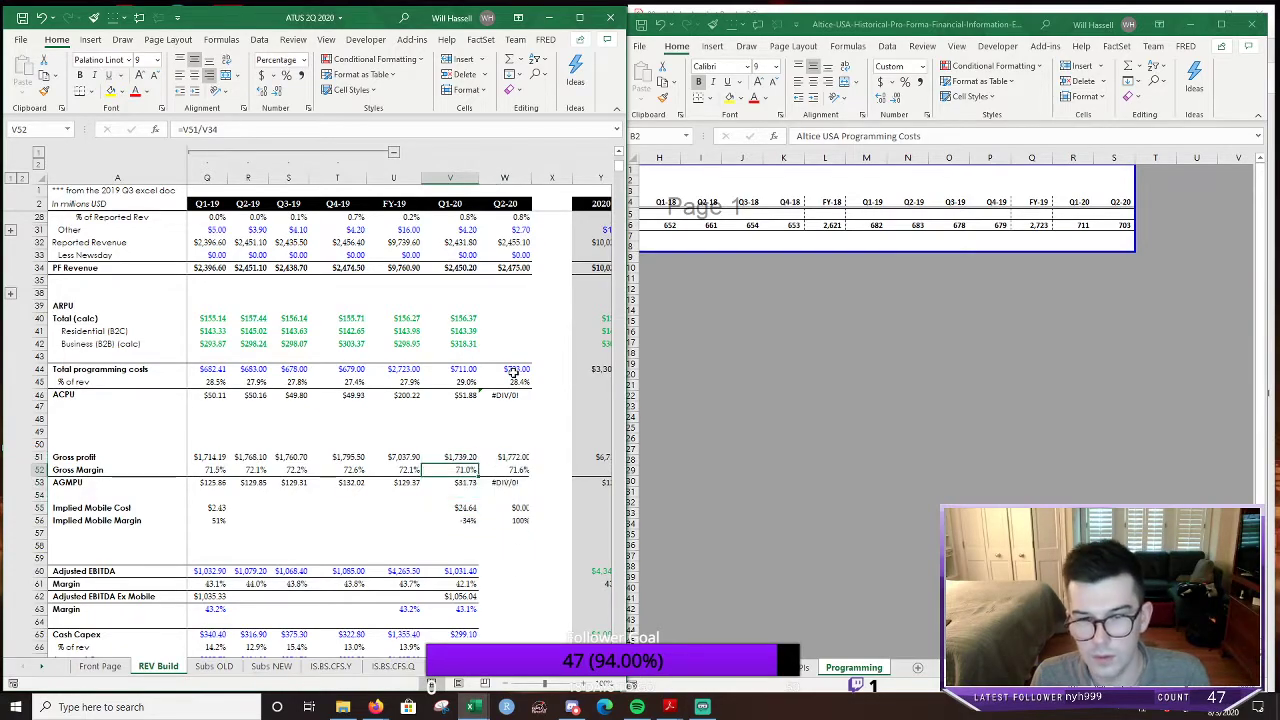
pyautogui.press('Down')
pyautogui.press('Down')
pyautogui.press('Down')
pyautogui.press('Down')
pyautogui.press('Down')
pyautogui.press('Down')
pyautogui.press('Down')
pyautogui.press('Down')
pyautogui.scroll(-3, 513, 372)
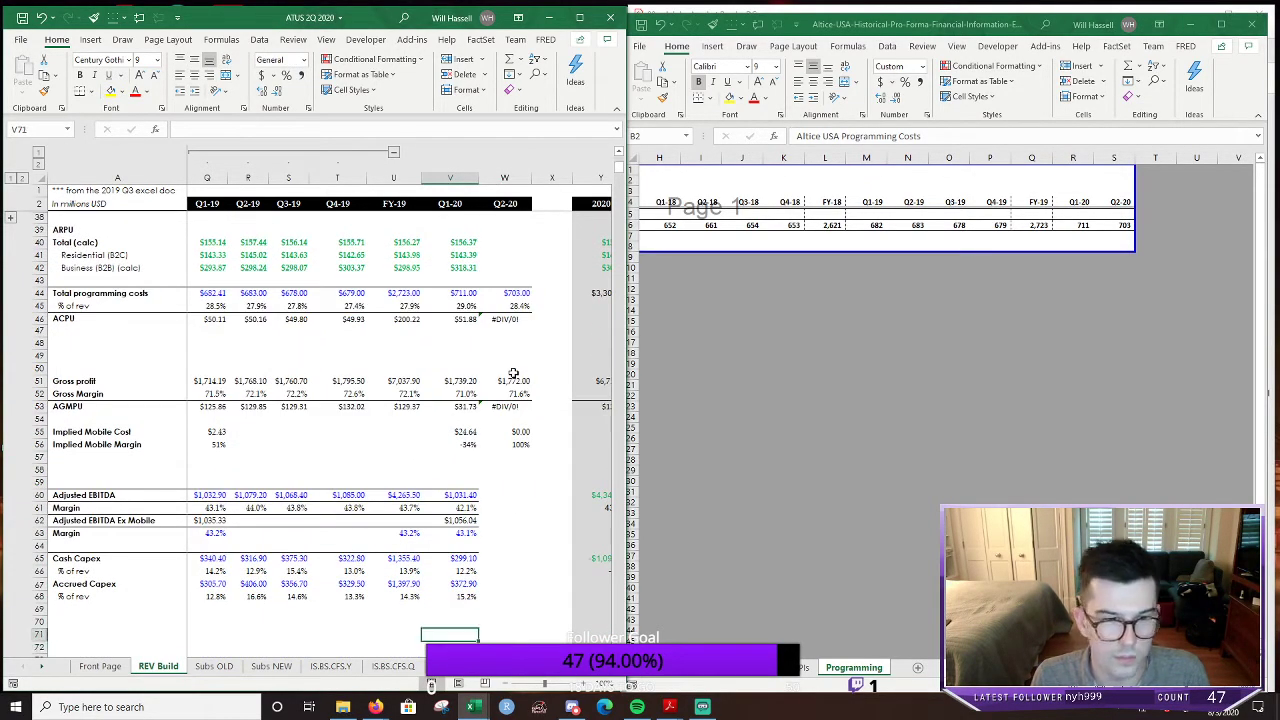
# Show the Altice USA financials sheet in the source and pick the model's Q2-20 Adjusted EBITDA cell
pyautogui.click(806, 670)
pyautogui.click(758, 672)
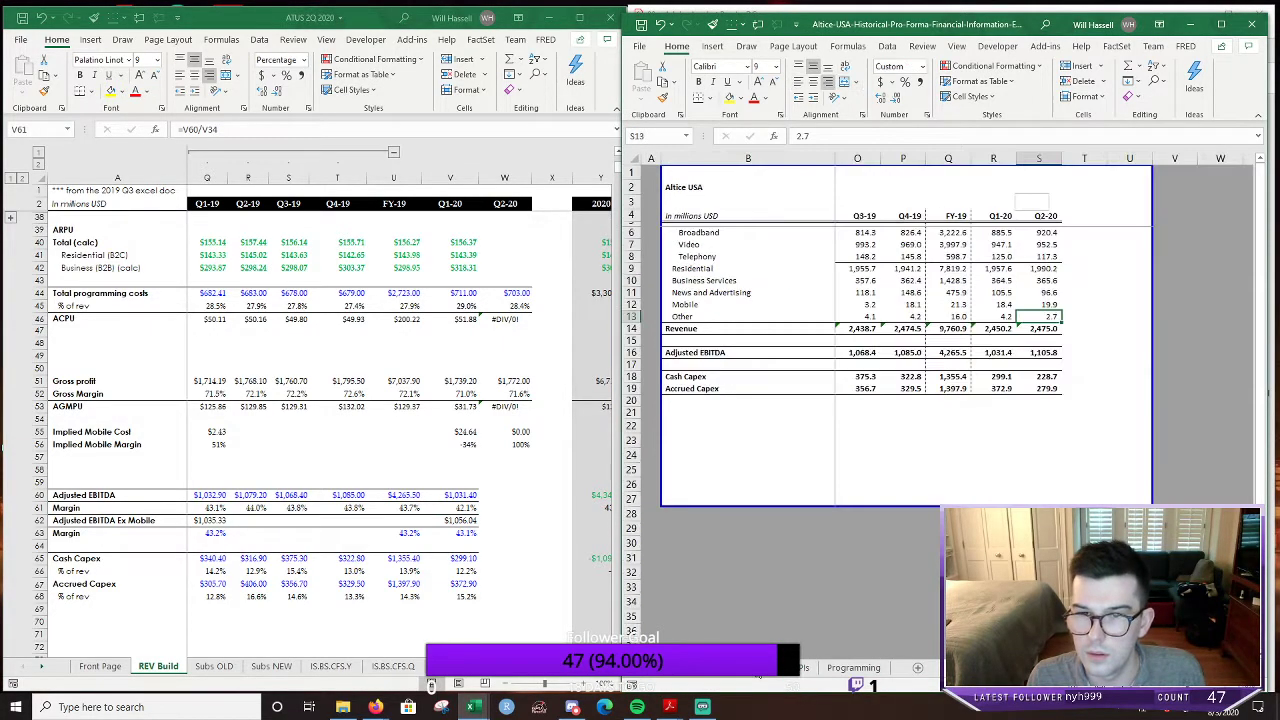
pyautogui.click(514, 494)
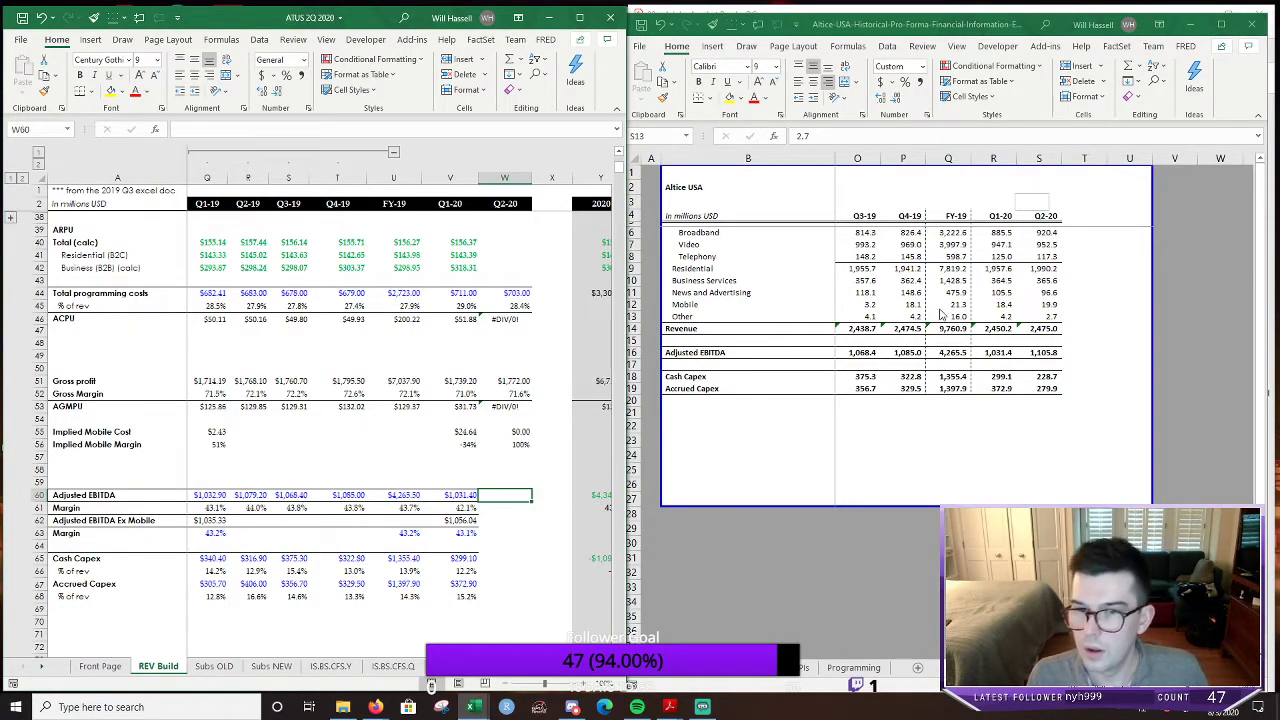
pyautogui.click(1041, 348)
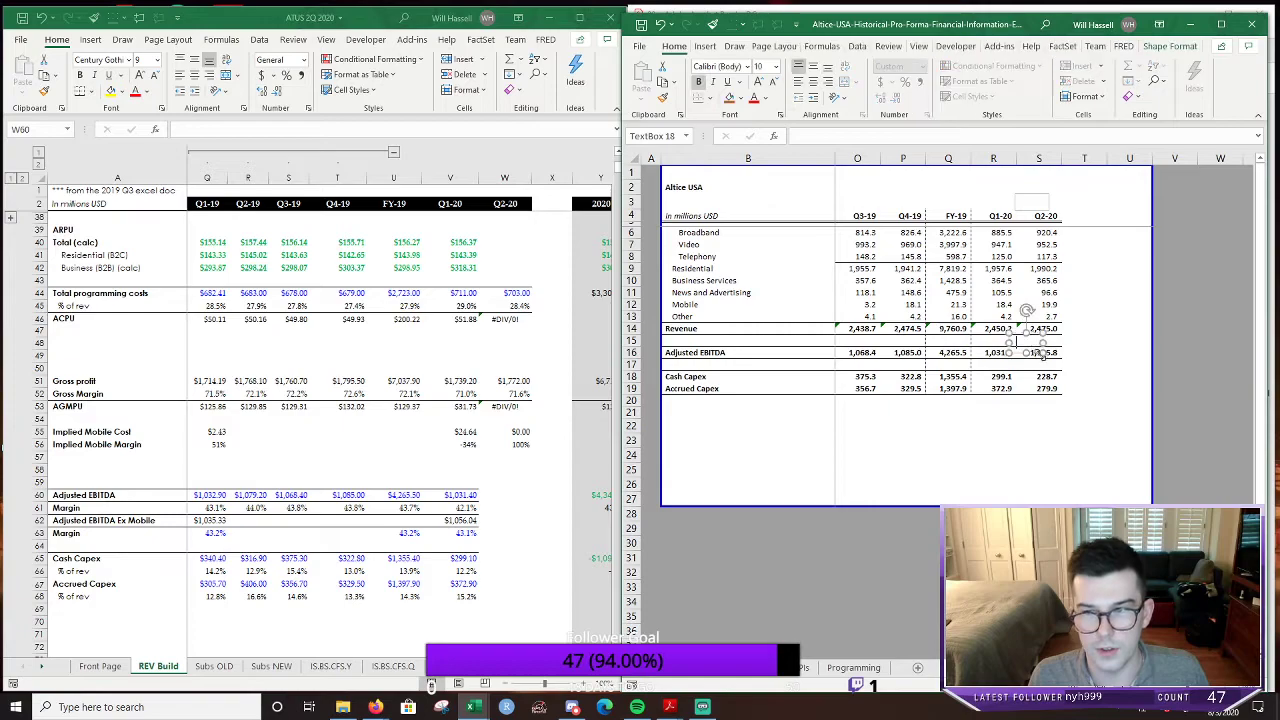
pyautogui.click(1061, 362)
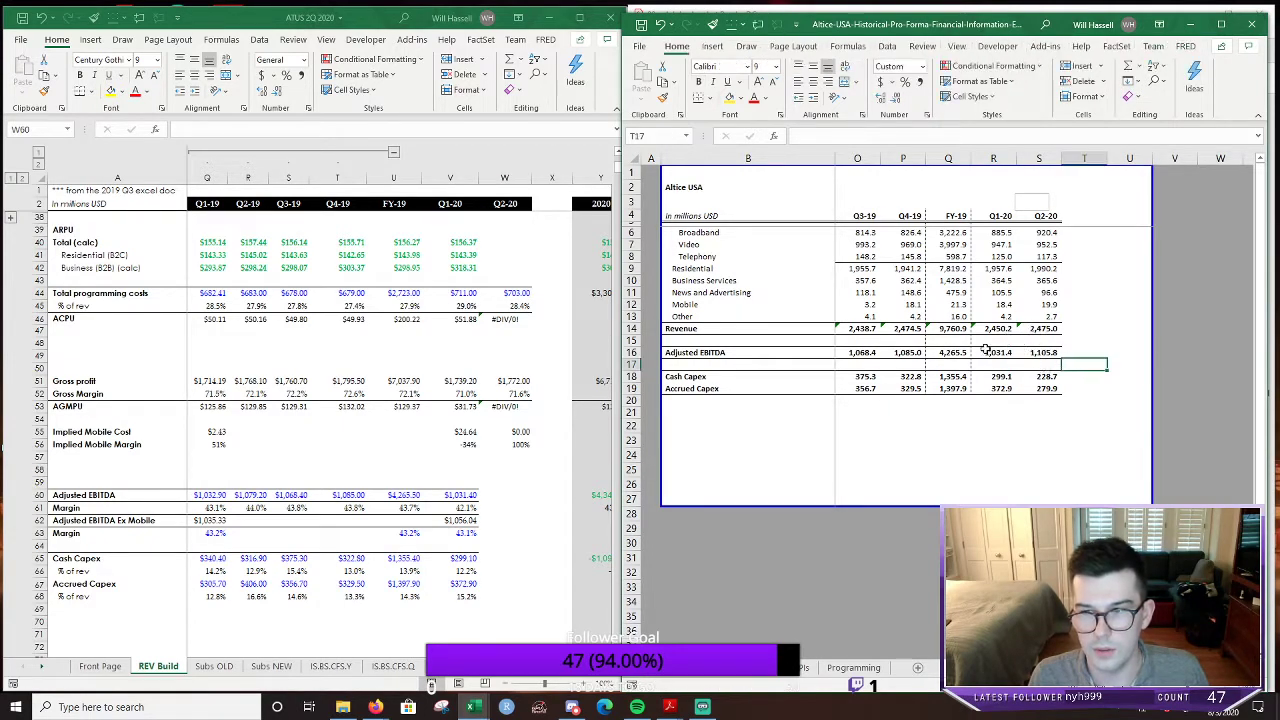
pyautogui.click(898, 451)
pyautogui.press('Down')
pyautogui.press('Down')
pyautogui.press('Down')
pyautogui.press('Down')
pyautogui.press('Down')
pyautogui.press('Down')
pyautogui.press('Down')
pyautogui.press('Down')
# Copy 1,105.8 from the source into the model's Q2-20 Adjusted EBITDA
pyautogui.click(1000, 268)
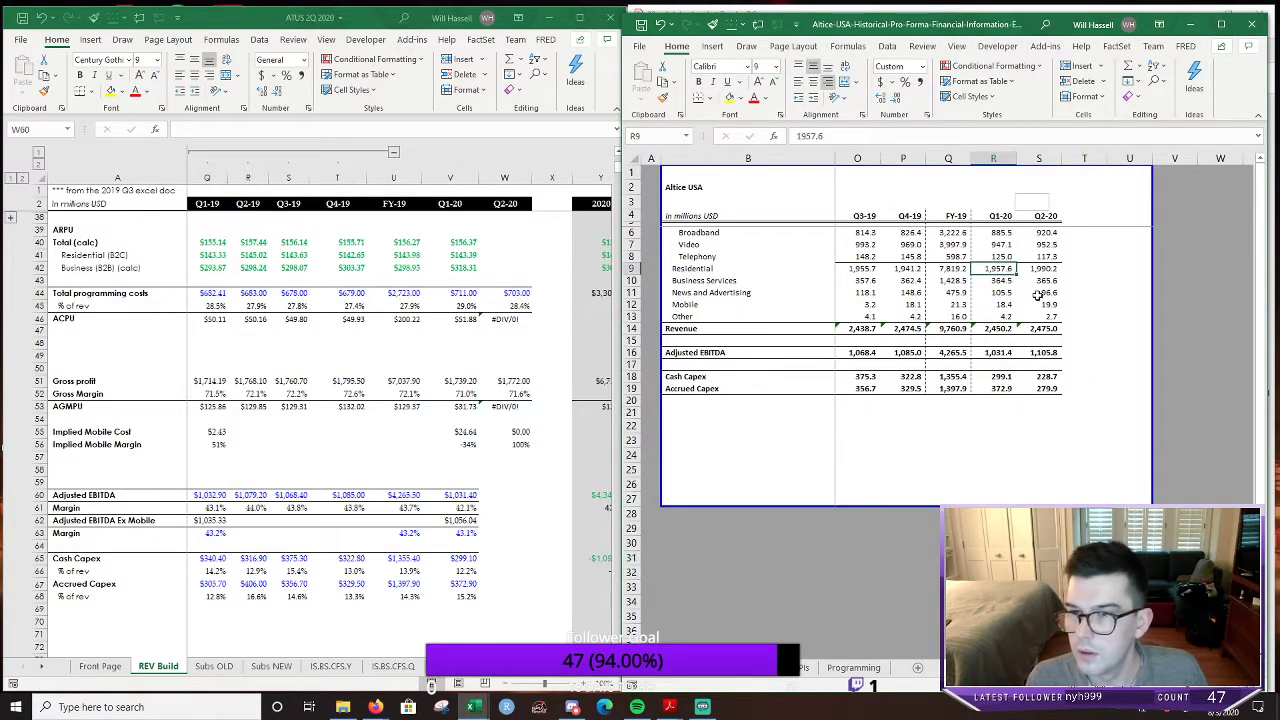
pyautogui.press('Down')
pyautogui.press('Down')
pyautogui.press('Down')
pyautogui.press('Down')
pyautogui.press('Down')
pyautogui.press('Down')
pyautogui.press('Down')
pyautogui.press('Right')
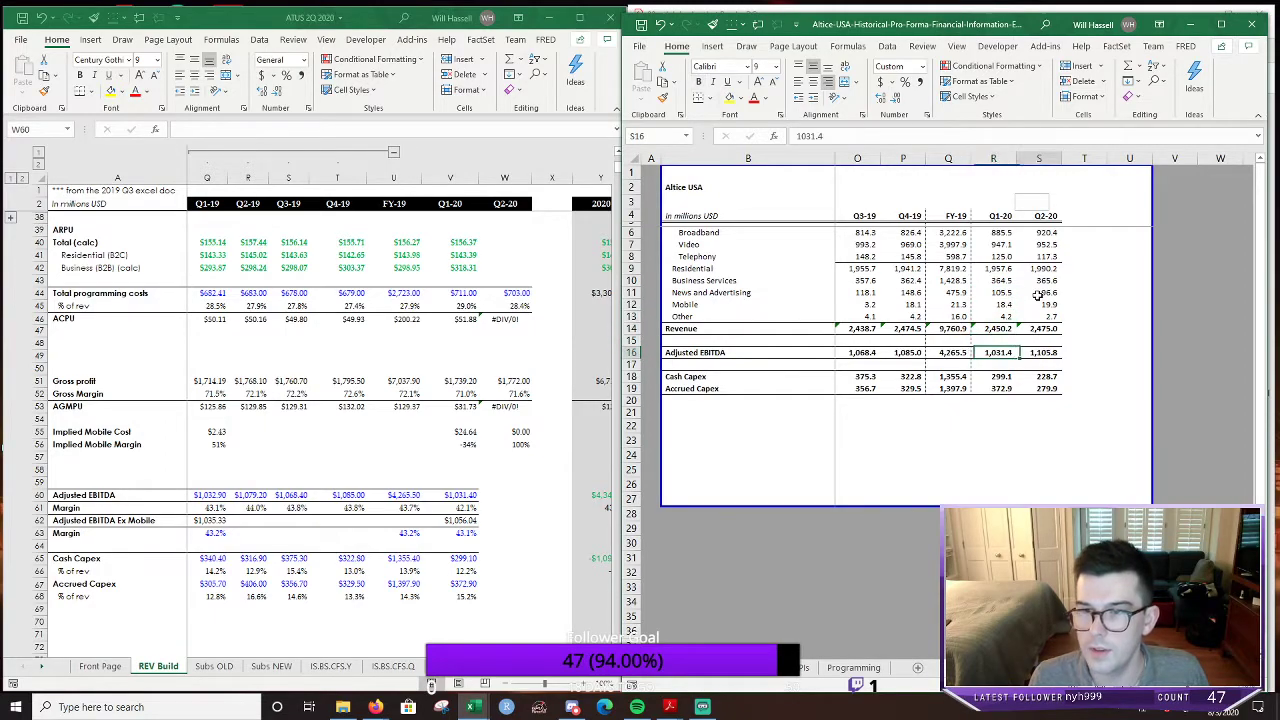
pyautogui.hotkey('ctrl', 'c')
pyautogui.click(500, 494)
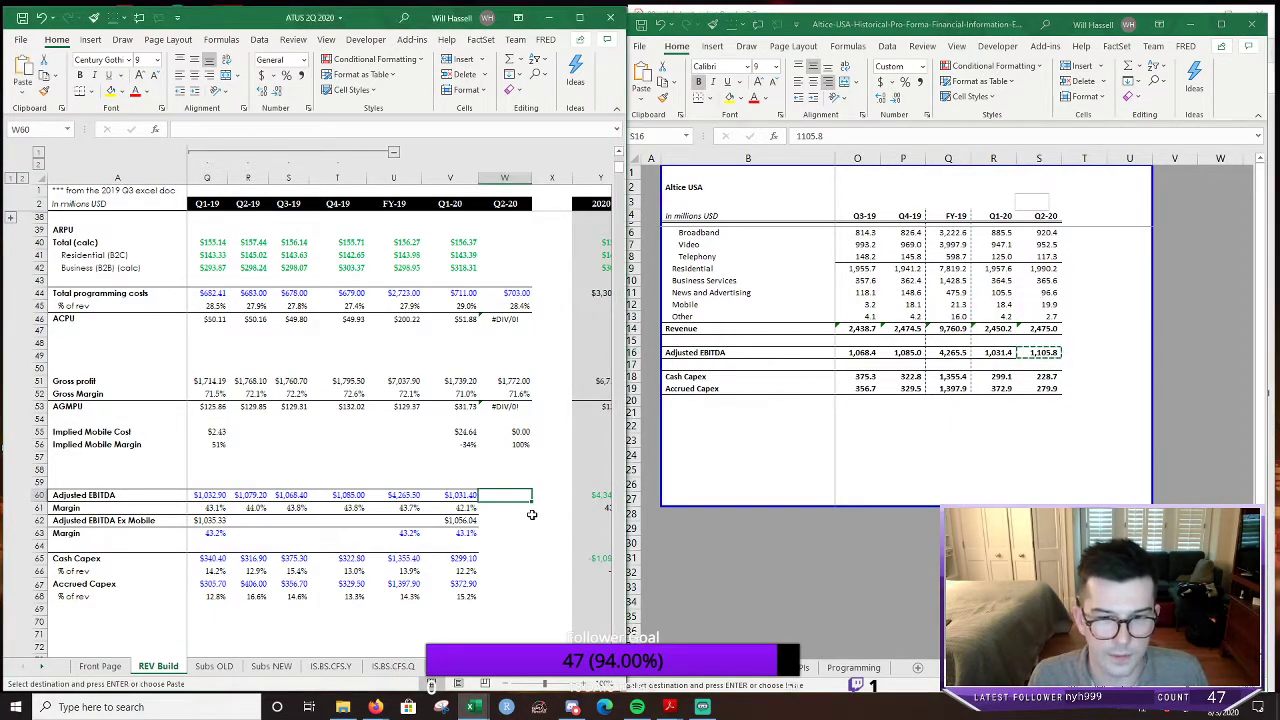
pyautogui.hotkey('ctrl', 'v')
pyautogui.click(508, 525)
pyautogui.press('Escape')
# Copy 228.7 into the model's Q2-20 Cash Capex
pyautogui.click(1045, 388)
pyautogui.press('Up')
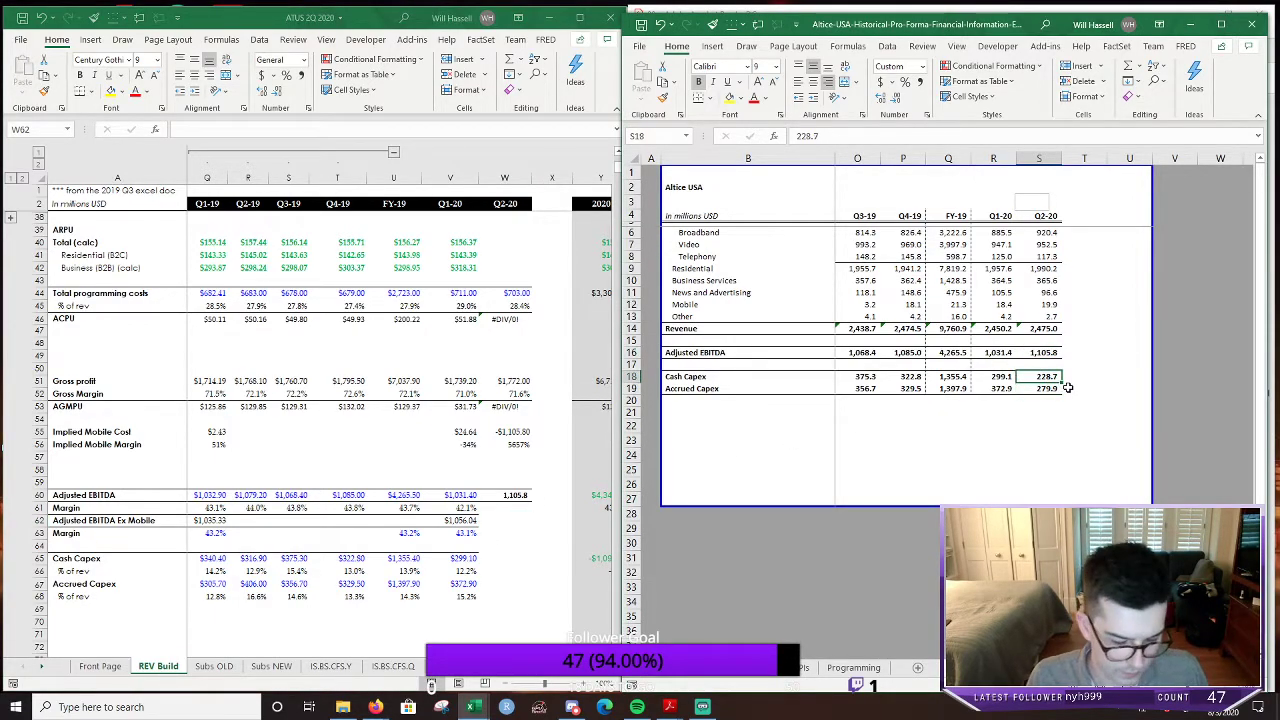
pyautogui.hotkey('ctrl', 'c')
pyautogui.click(515, 558)
pyautogui.hotkey('ctrl', 'v')
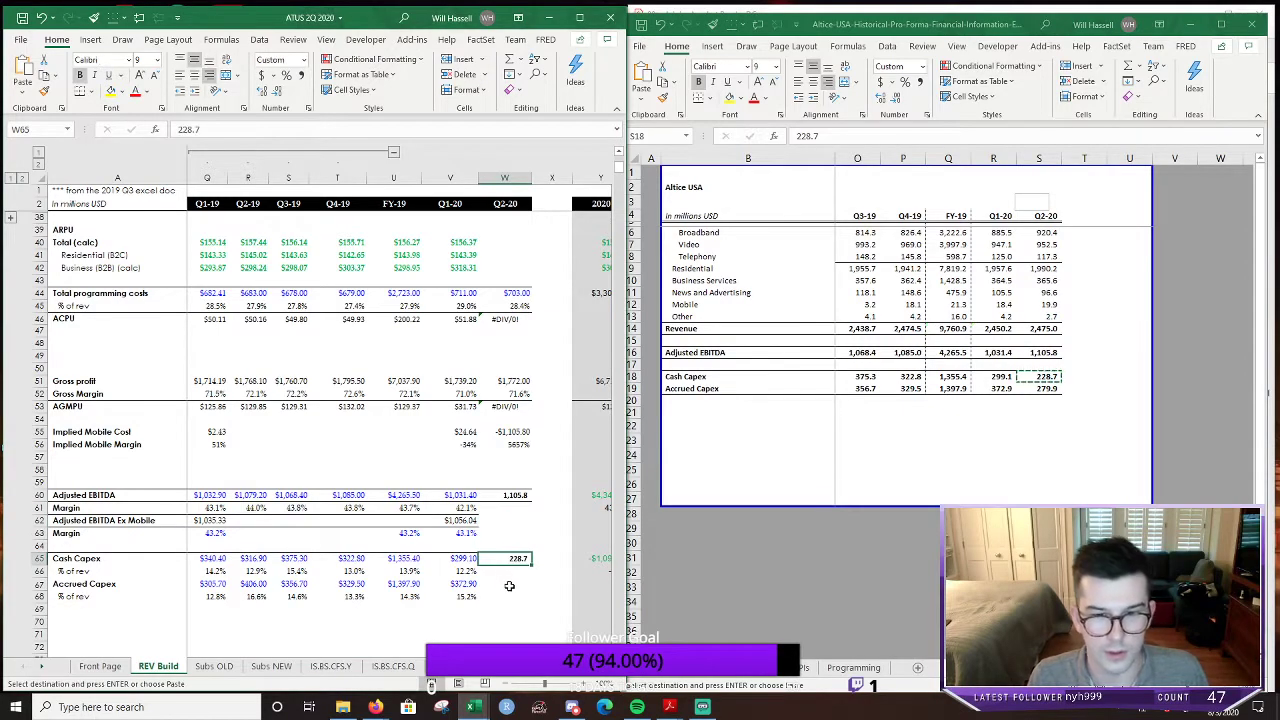
pyautogui.press('Escape')
pyautogui.press('Down')
pyautogui.press('Down')
pyautogui.press('Down')
pyautogui.press('Down')
# Copy 279.9 into the model's Q2-20 Accrued Capex
pyautogui.click(1055, 386)
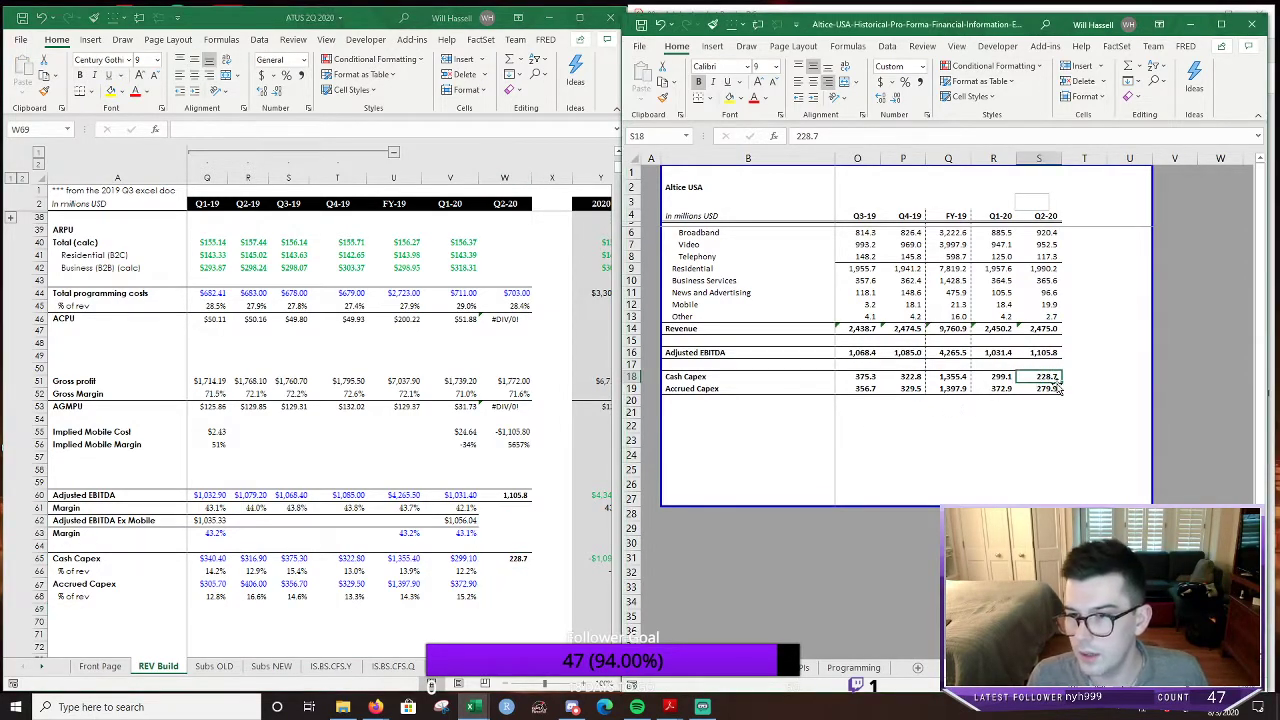
pyautogui.press('Down')
pyautogui.hotkey('ctrl', 'c')
pyautogui.click(528, 582)
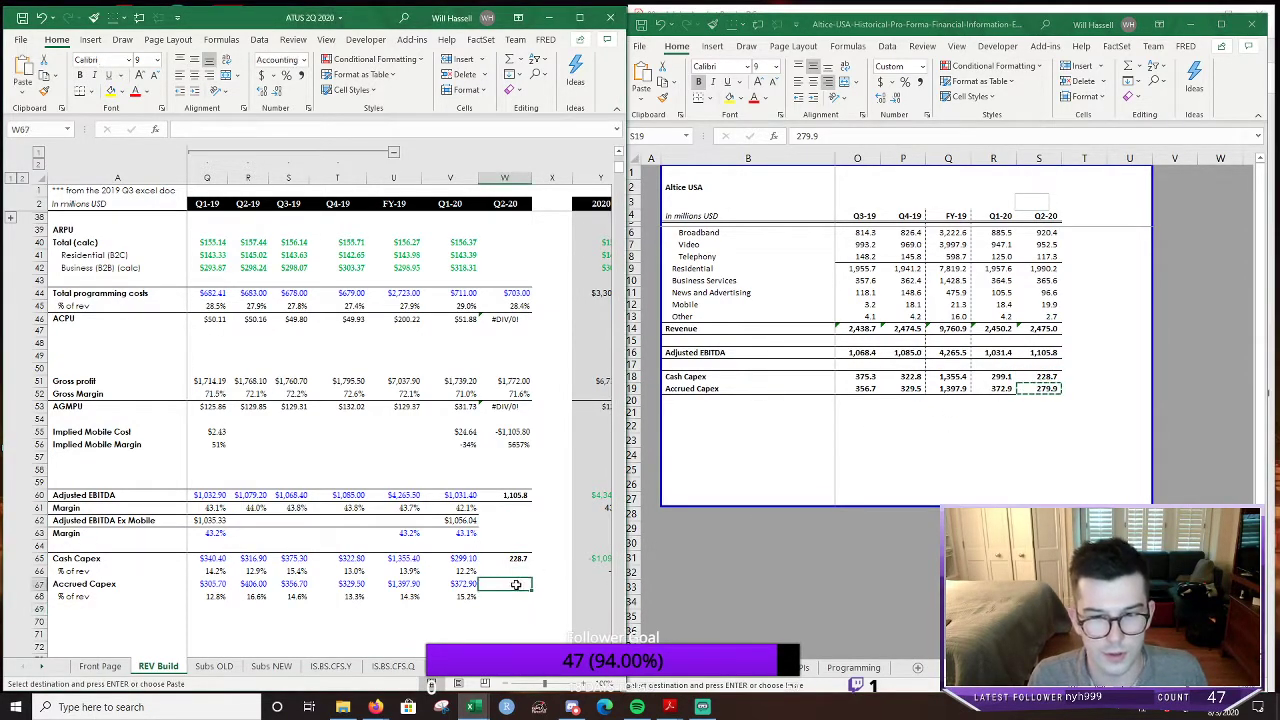
pyautogui.hotkey('ctrl', 'v')
pyautogui.press('Escape')
pyautogui.press('Left')
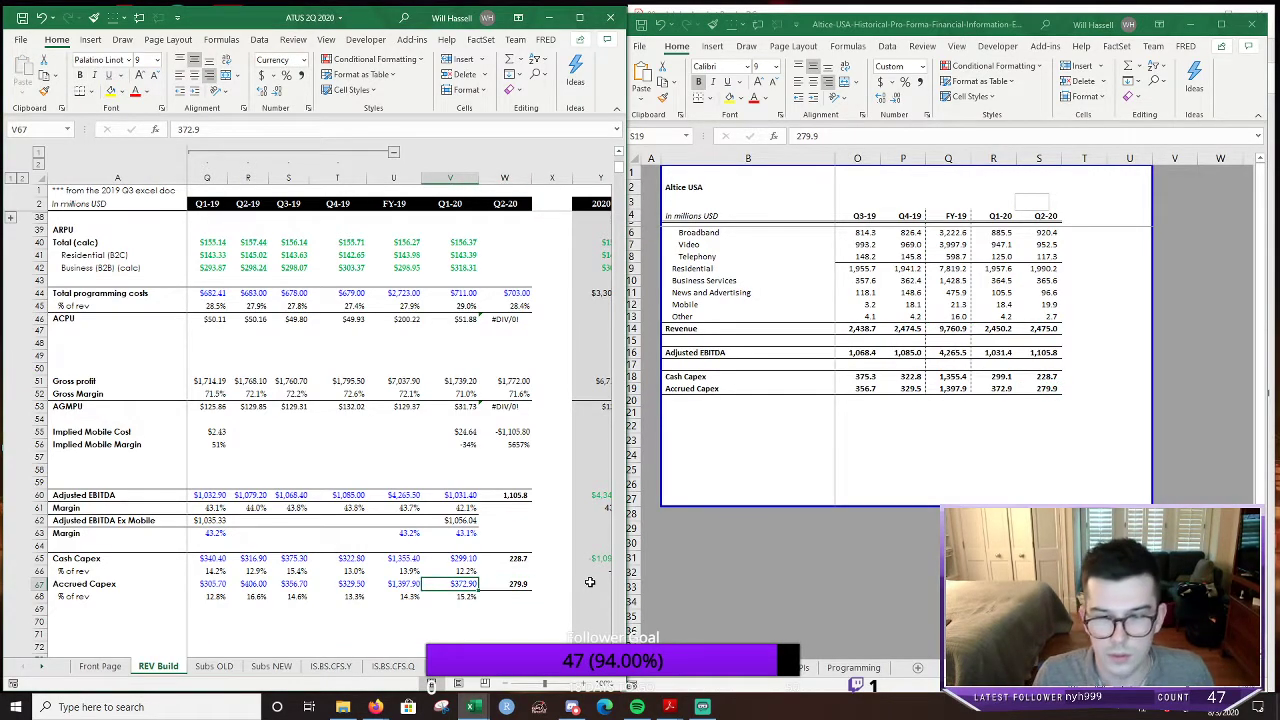
# Apply currency format to the Q2-20 Accrued Capex and Cash Capex figures
pyautogui.hotkey('alt', '4')
pyautogui.press('Right')
pyautogui.press('Return')
pyautogui.press('Up')
pyautogui.press('Up')
pyautogui.press('Left')
pyautogui.hotkey('alt', '4')
pyautogui.press('Right')
pyautogui.press('Left')
# Fill the EBITDA Margin and Ex Mobile margin formulas into Q2-20
pyautogui.press('Up')
pyautogui.press('Up')
pyautogui.press('Up')
pyautogui.press('Up')
pyautogui.hotkey('shift', 'Down')
pyautogui.hotkey('shift', 'Down')
pyautogui.hotkey('shift', 'Down')
pyautogui.hotkey('shift', 'Down')
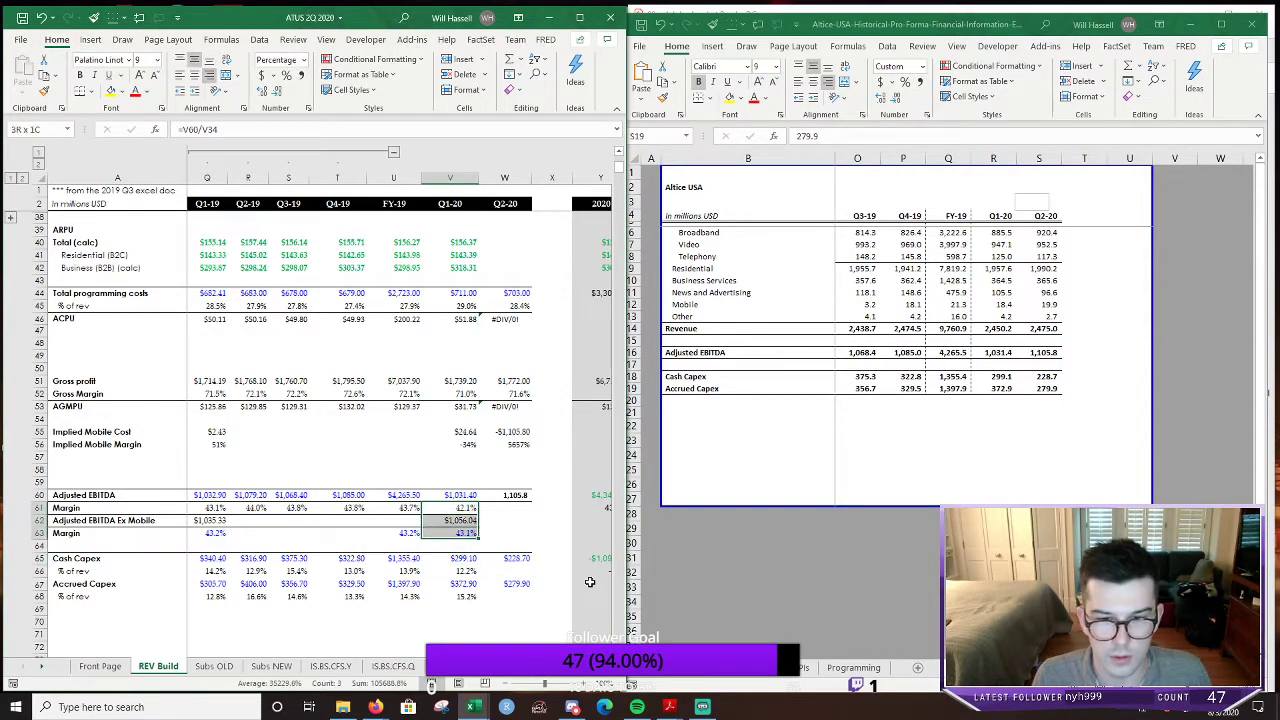
pyautogui.hotkey('shift', 'Up')
pyautogui.hotkey('shift', 'Up')
pyautogui.hotkey('shift', 'Up')
pyautogui.hotkey('shift', 'Right')
pyautogui.hotkey('ctrl', 'r')
pyautogui.press('Up')
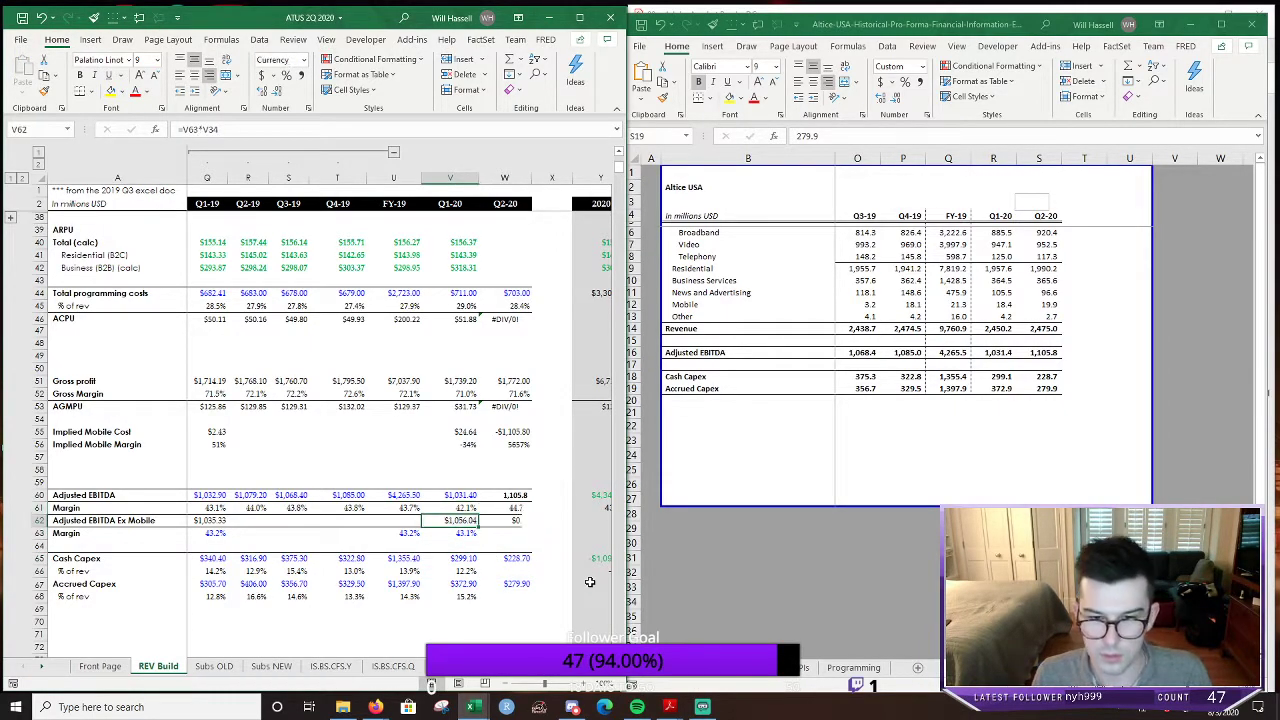
# Give Q2-20 Adjusted EBITDA currency format and check the 44.7% margin
pyautogui.press('Right')
pyautogui.press('Left')
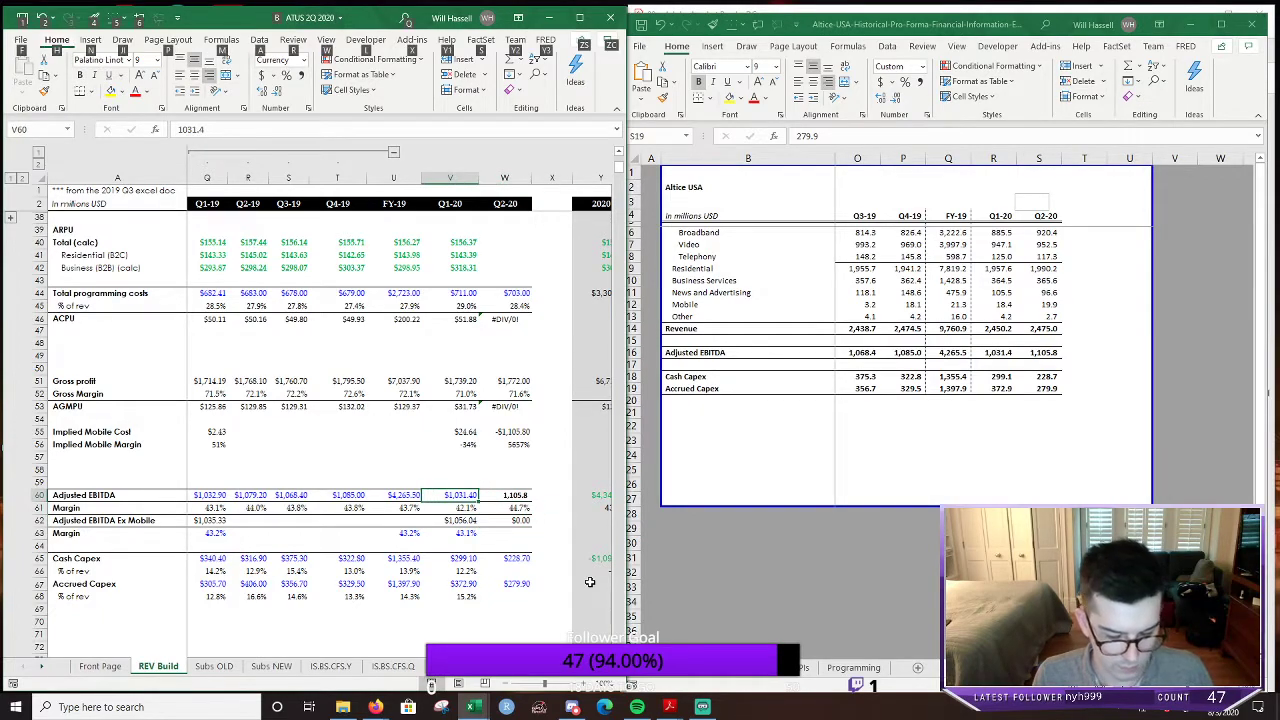
pyautogui.hotkey('alt', '4')
pyautogui.press('Right')
pyautogui.press('Down')
pyautogui.hotkey('shift', 'Up')
pyautogui.hotkey('shift', 'Down')
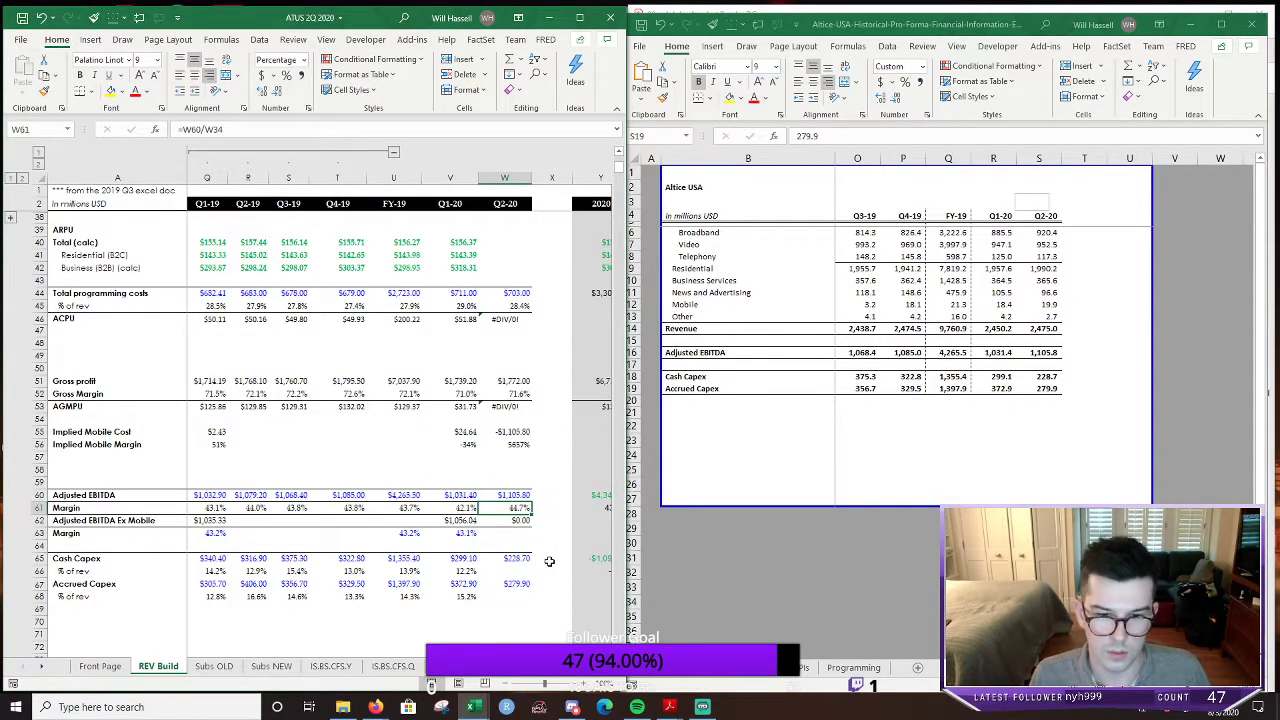
# Fill Accrued Capex (11.3%) and Cash Capex (9.2%) % of revenue into Q2-20
pyautogui.click(460, 596)
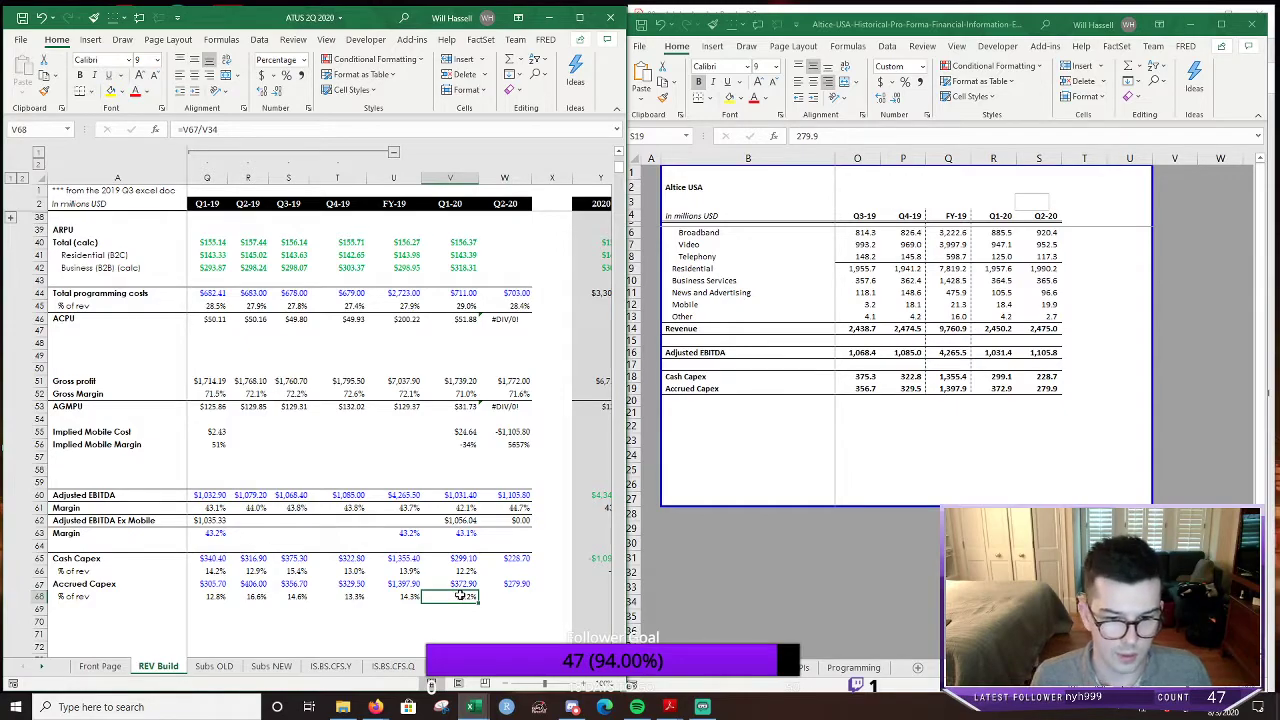
pyautogui.hotkey('shift', 'Right')
pyautogui.hotkey('ctrl', 'r')
pyautogui.press('Up')
pyautogui.press('Up')
pyautogui.hotkey('shift', 'Right')
pyautogui.hotkey('ctrl', 'r')
pyautogui.click(460, 596)
pyautogui.click(505, 609)
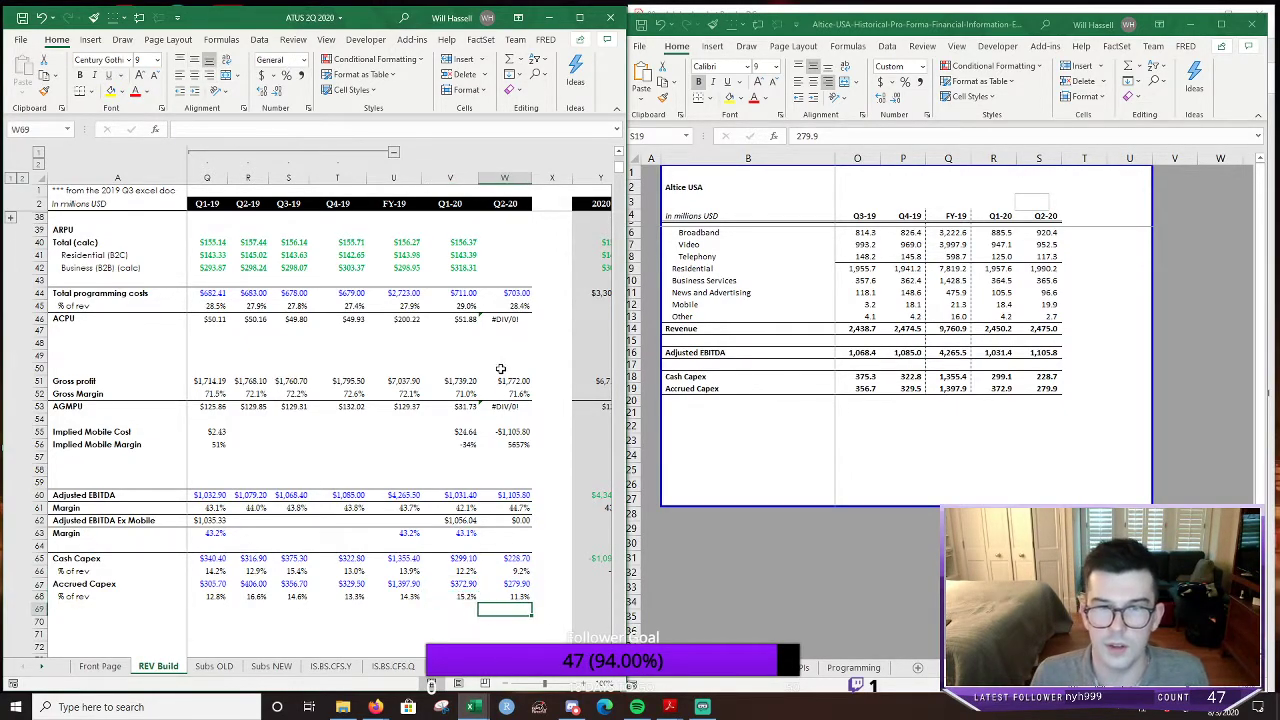
# Switch the historical workbook to the Altice USA Customer Metrics sheet
pyautogui.scroll(7, 498, 360)
pyautogui.scroll(-1, 301, 568)
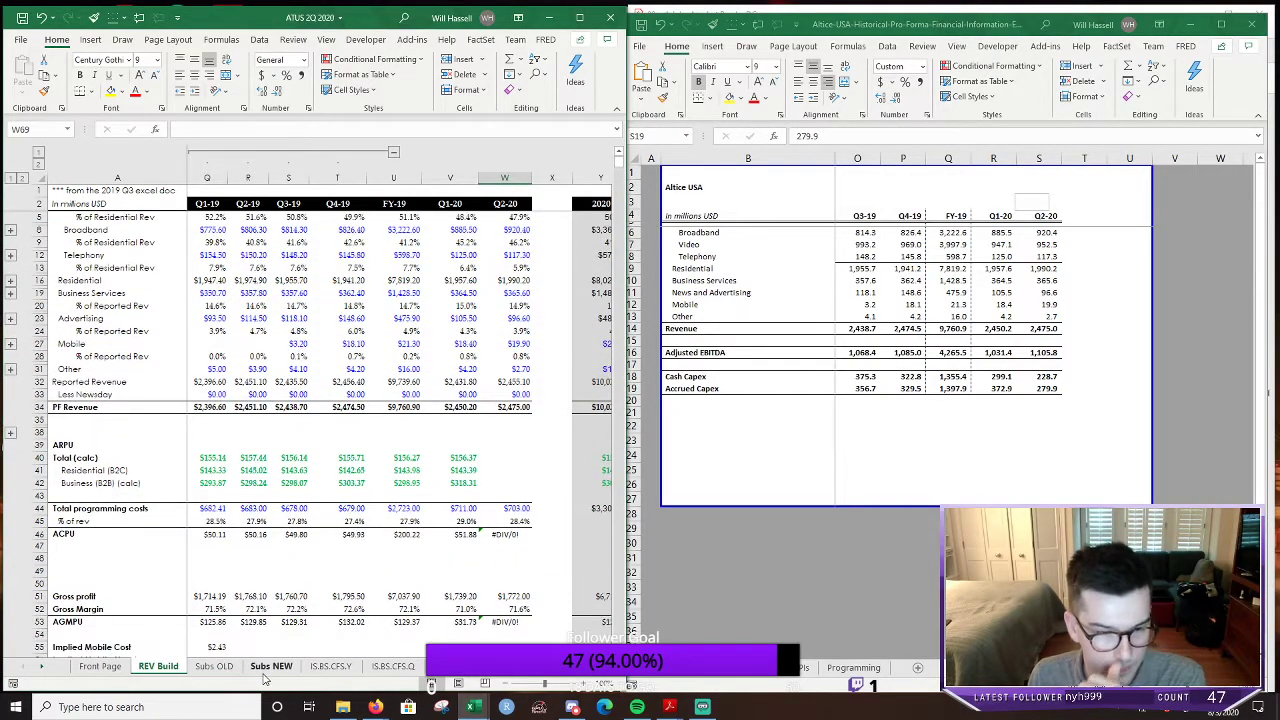
pyautogui.click(862, 670)
pyautogui.click(860, 670)
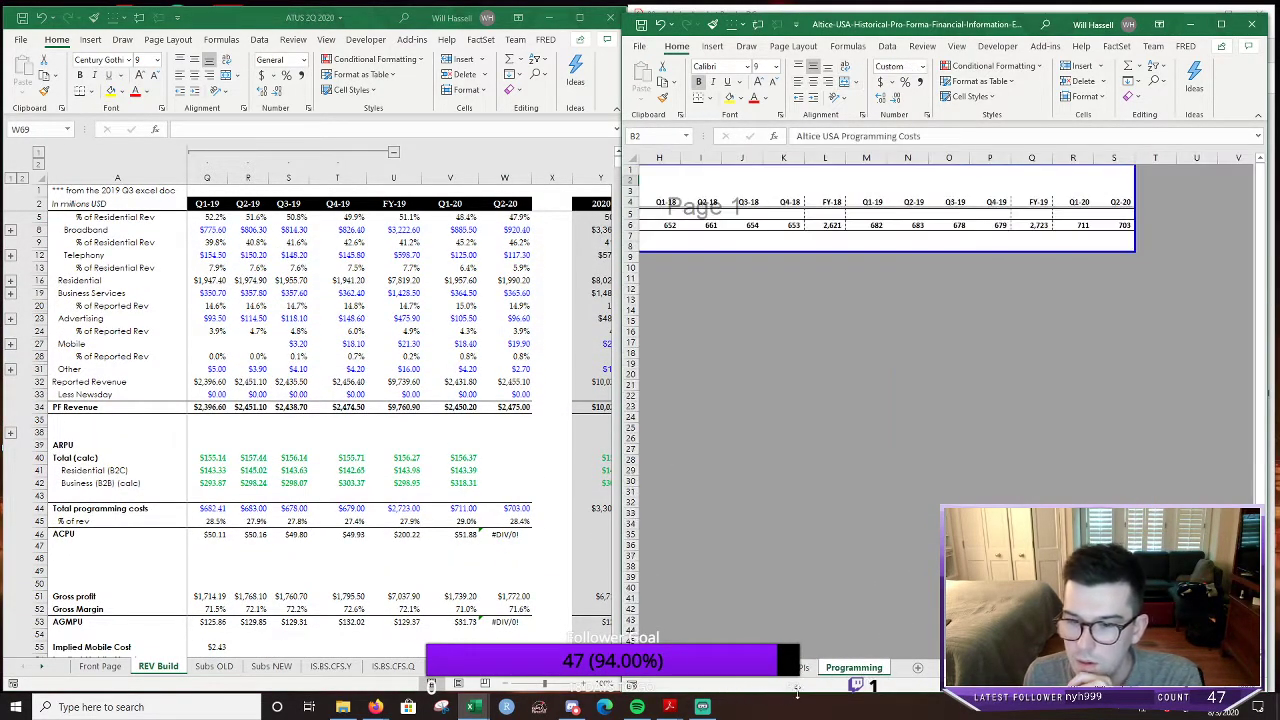
pyautogui.click(806, 668)
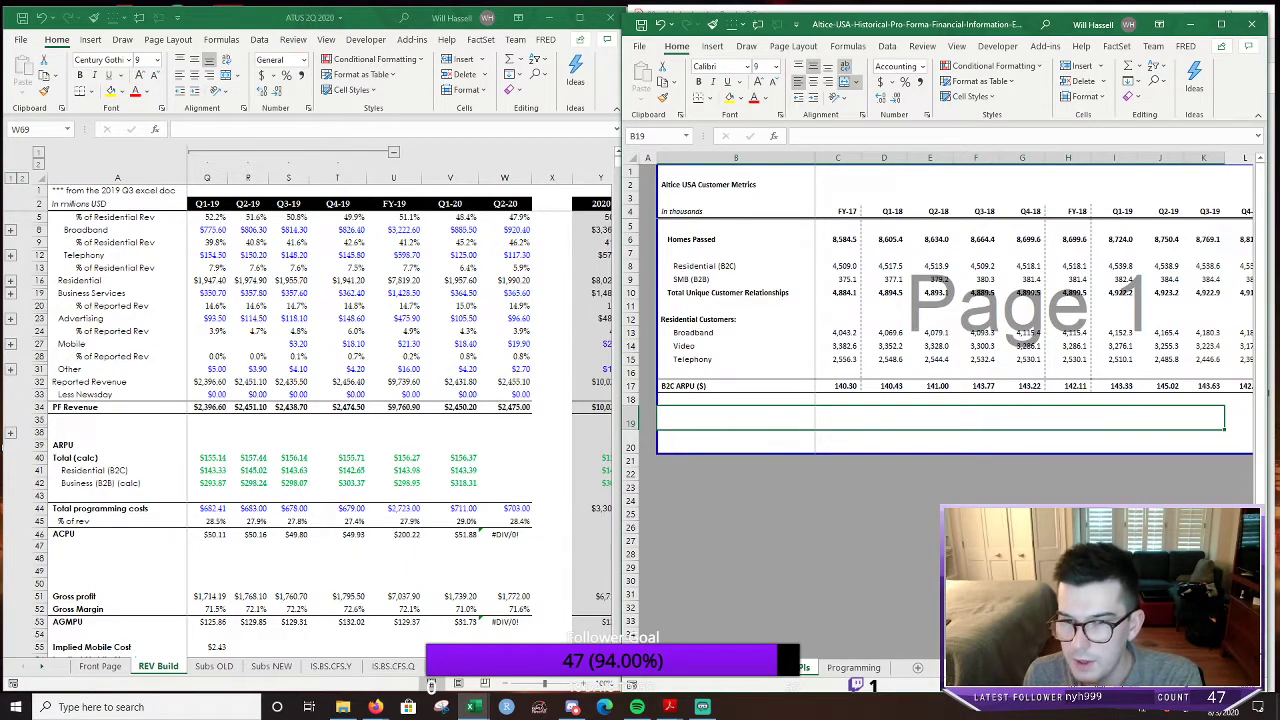
pyautogui.hscroll(3, 940, 300)
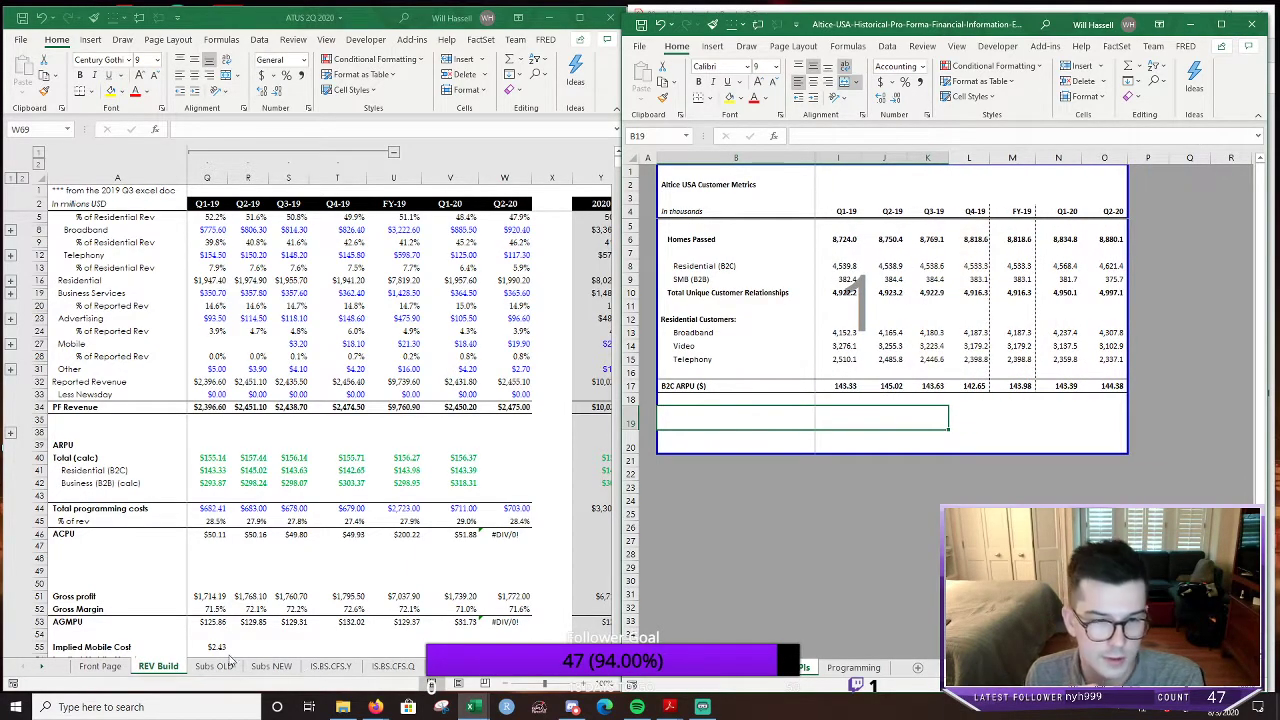
# On Subs NEW, find 2020 Q2 Homes Passed and the historical Q2-20 value 8,880.1
pyautogui.click(271, 666)
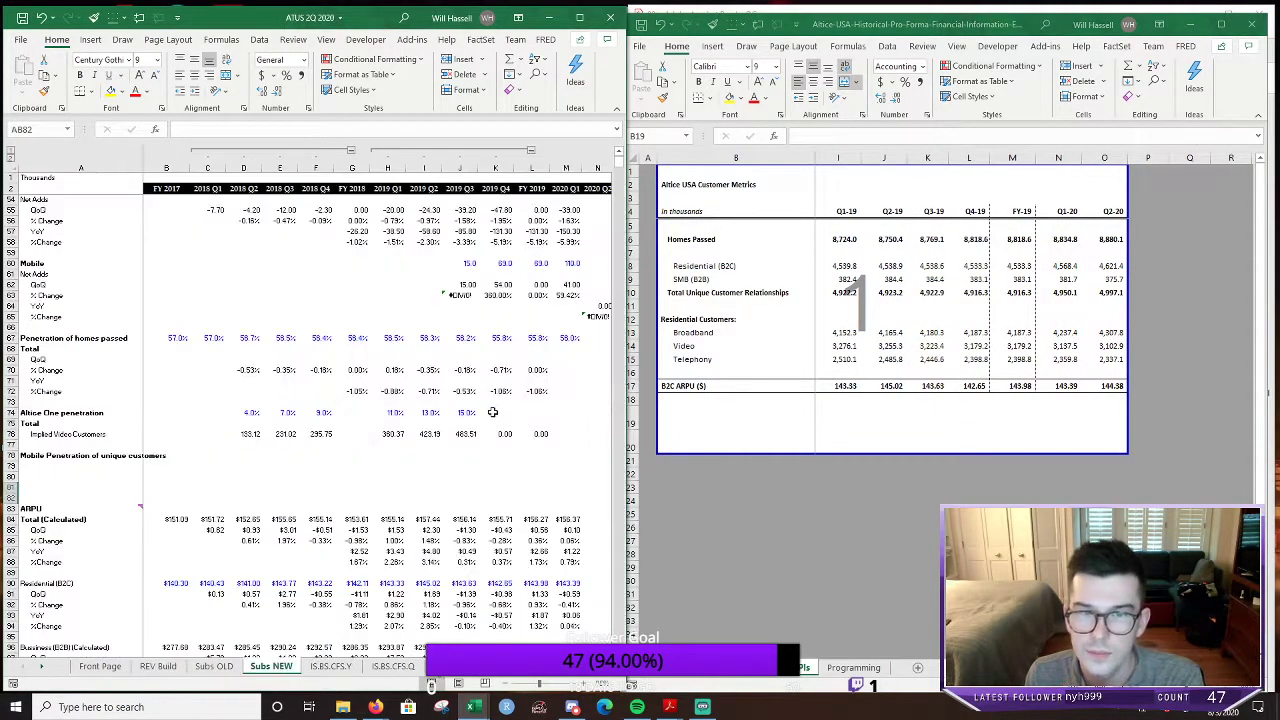
pyautogui.hscroll(4, 430, 440)
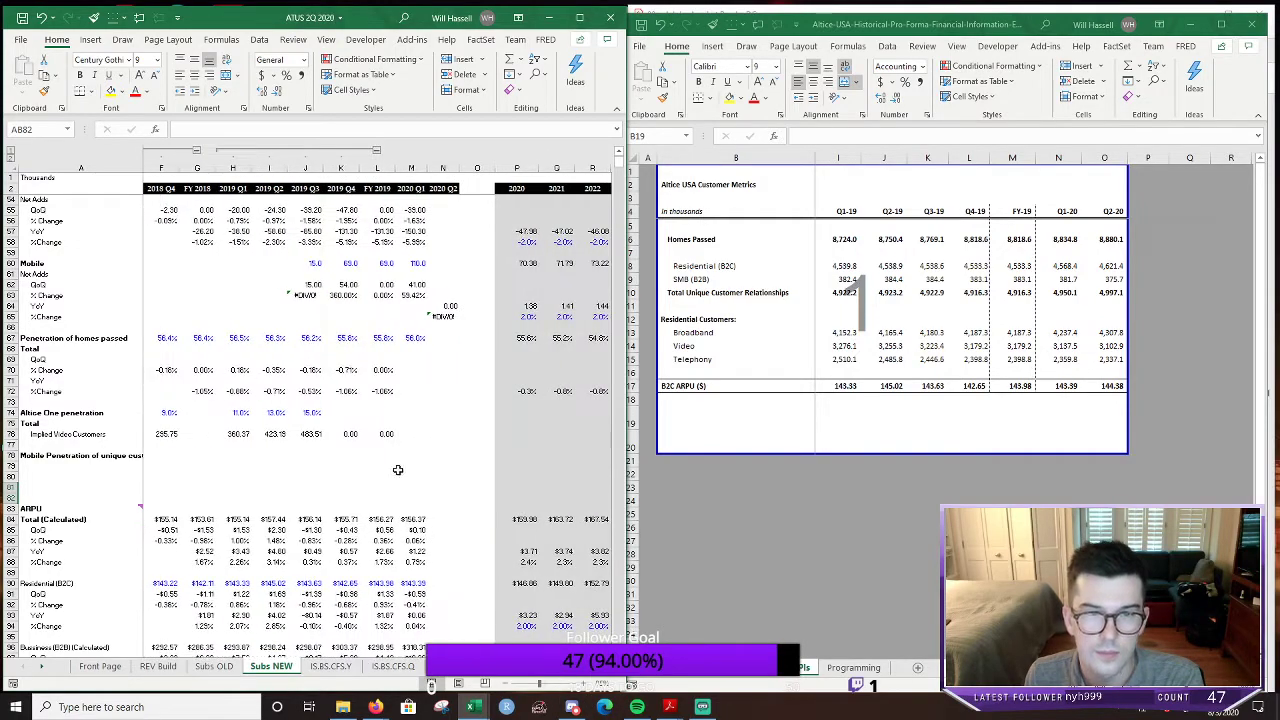
pyautogui.scroll(17, 392, 464)
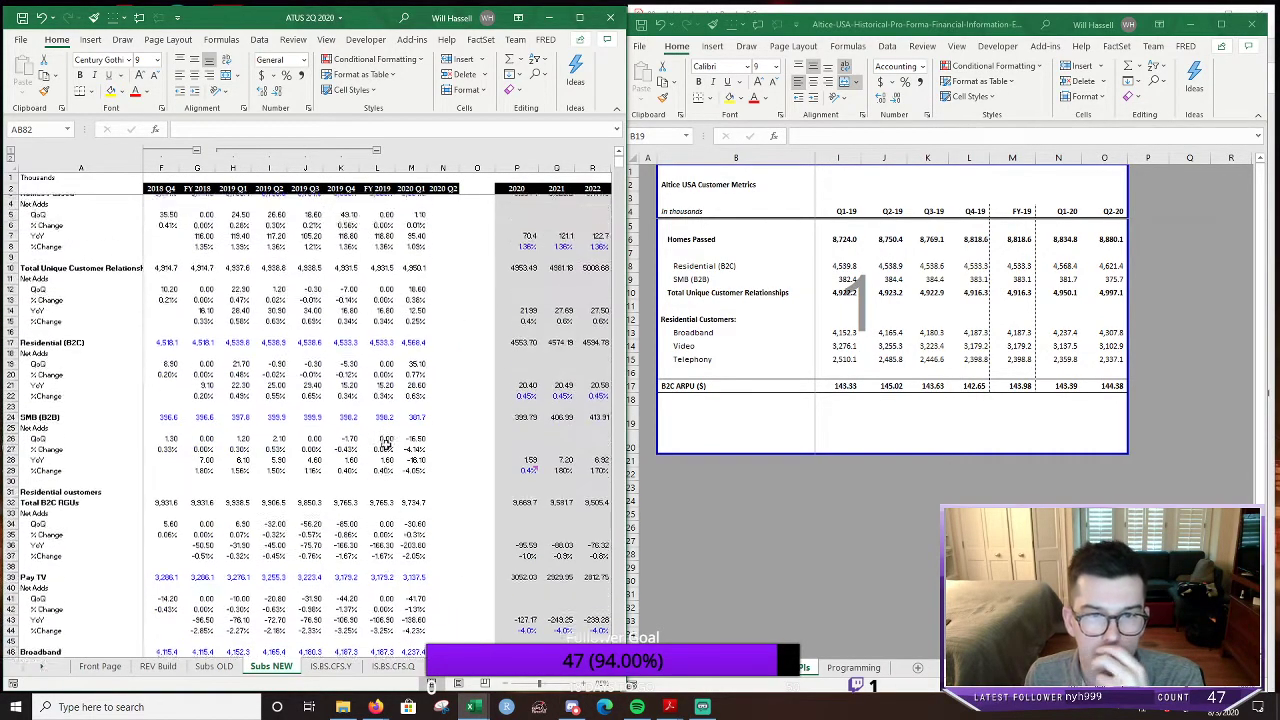
pyautogui.click(455, 252)
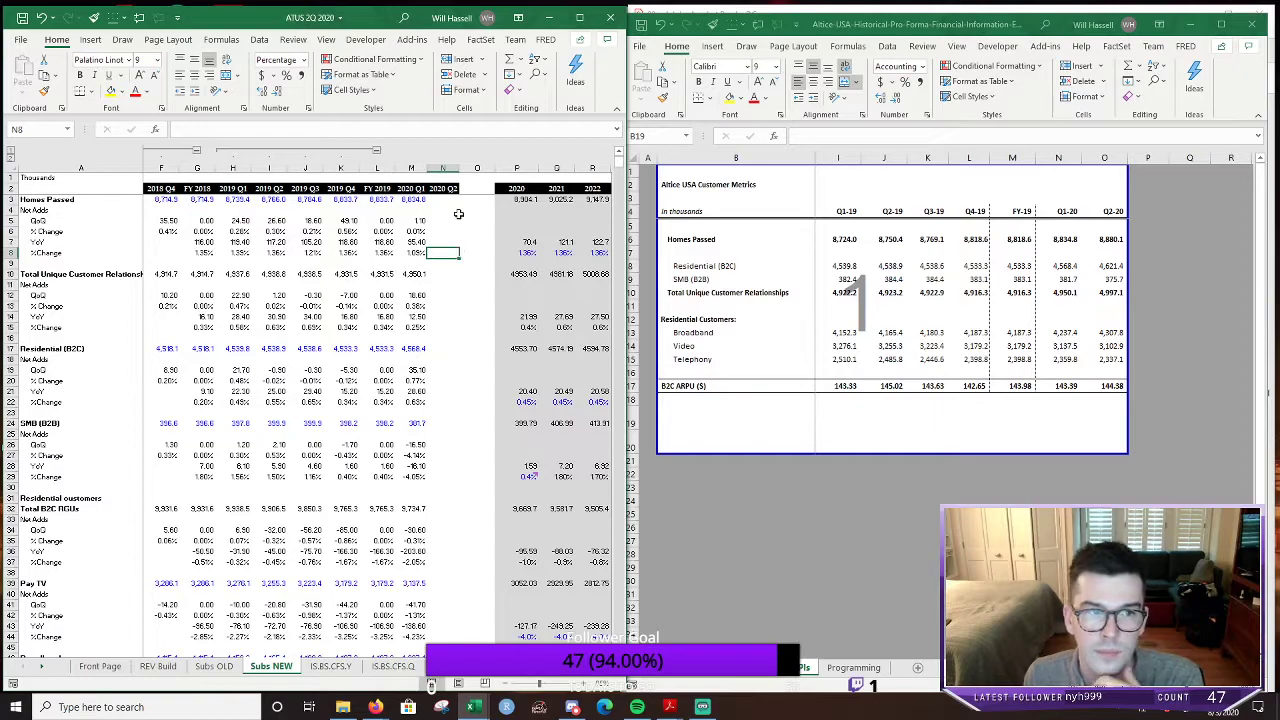
pyautogui.press('Up')
pyautogui.press('Up')
pyautogui.press('Up')
pyautogui.press('Up')
pyautogui.press('Up')
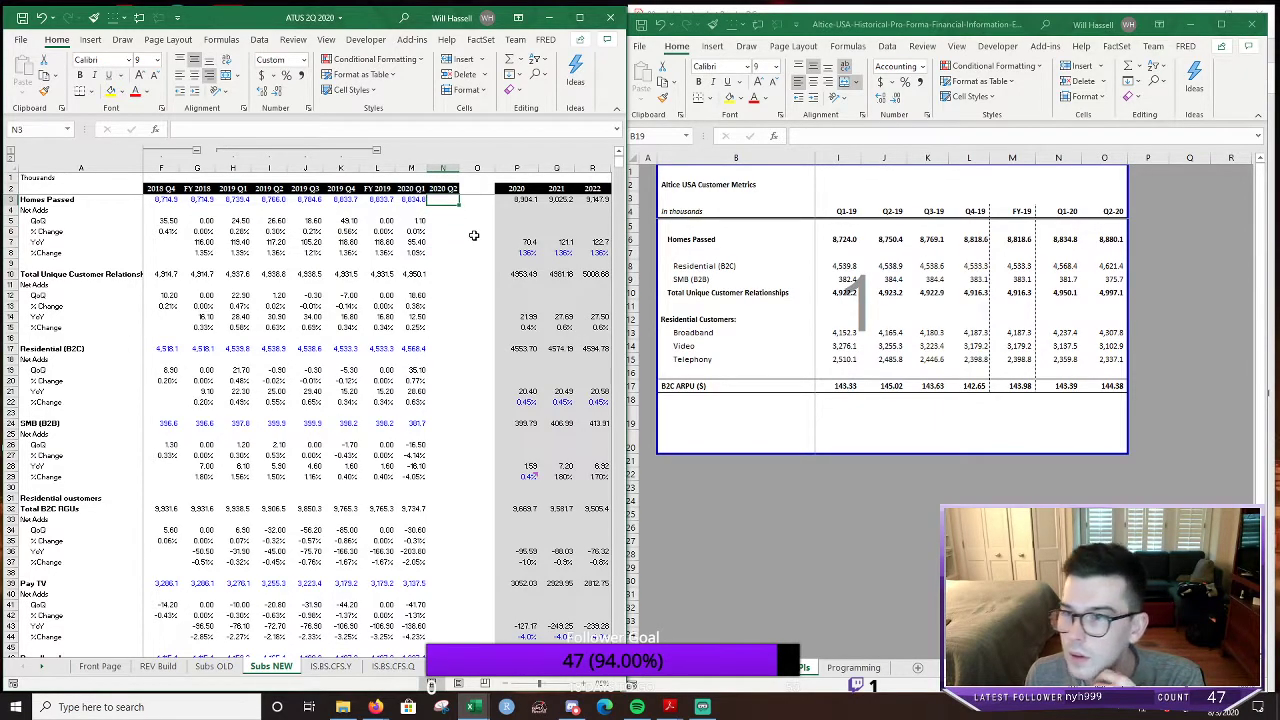
pyautogui.click(1105, 241)
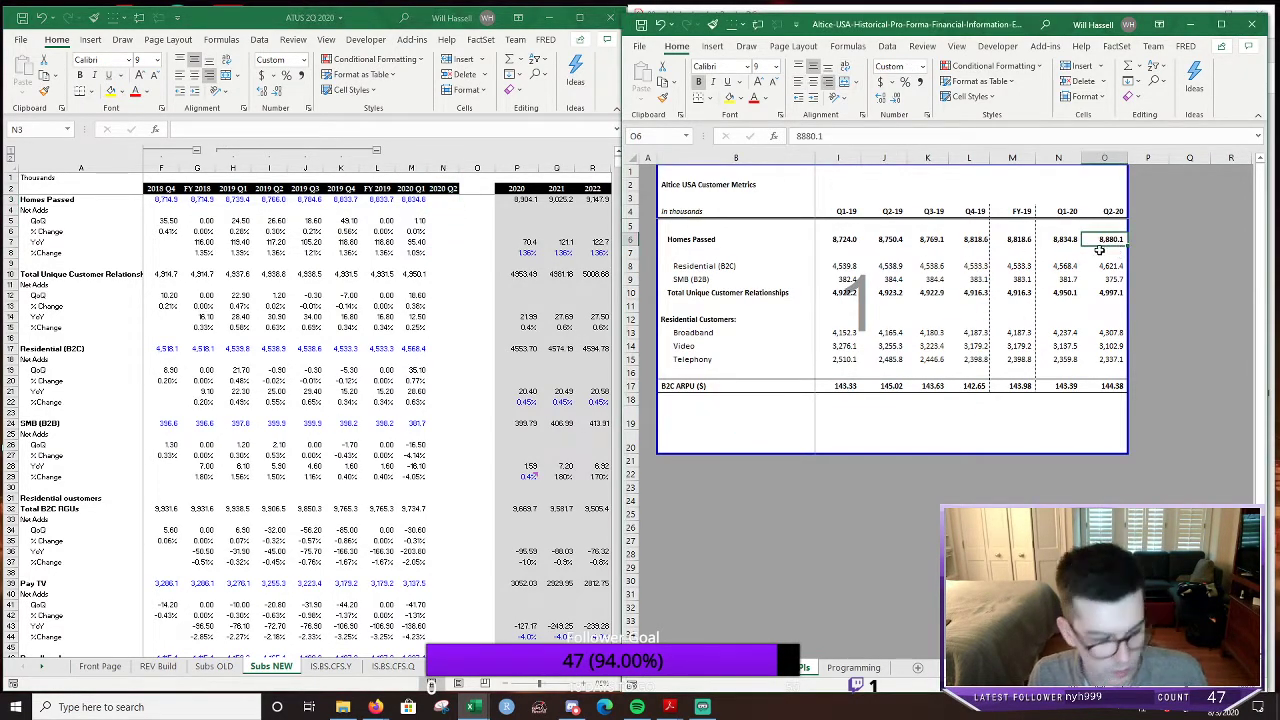
pyautogui.click(971, 434)
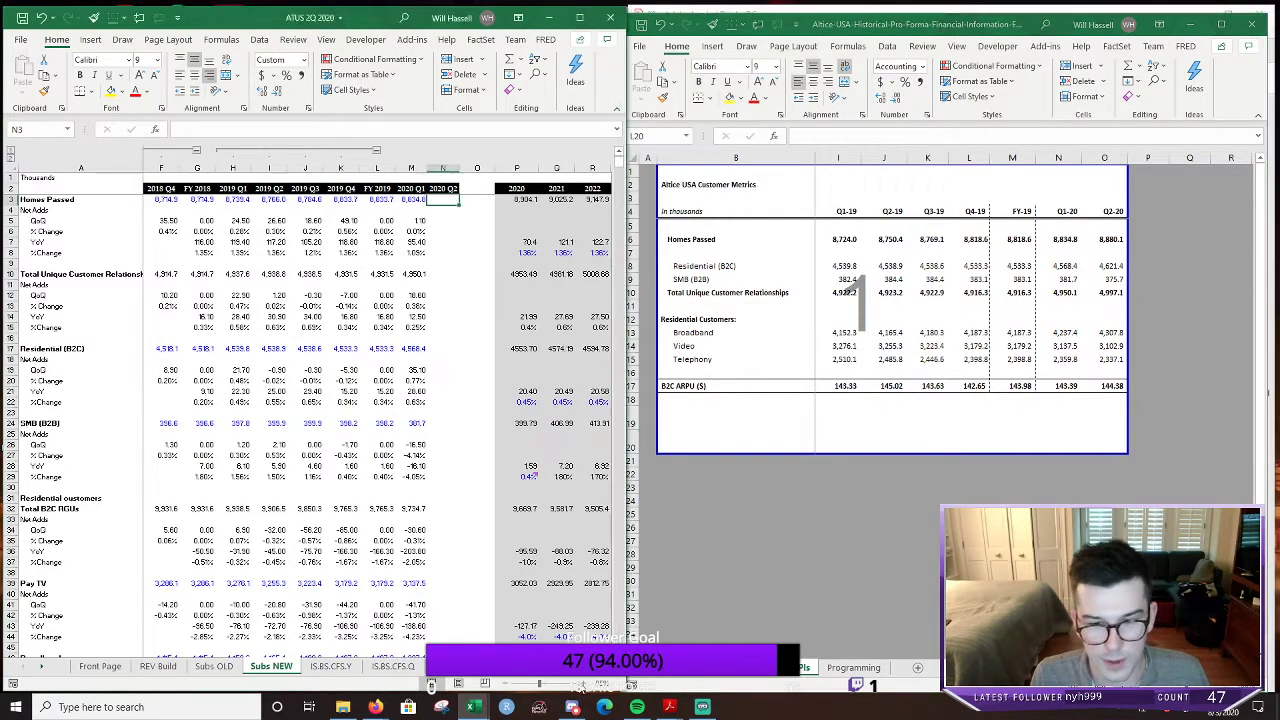
pyautogui.keyDown('ctrl'); pyautogui.scroll(3, 535, 475); pyautogui.keyUp('ctrl')
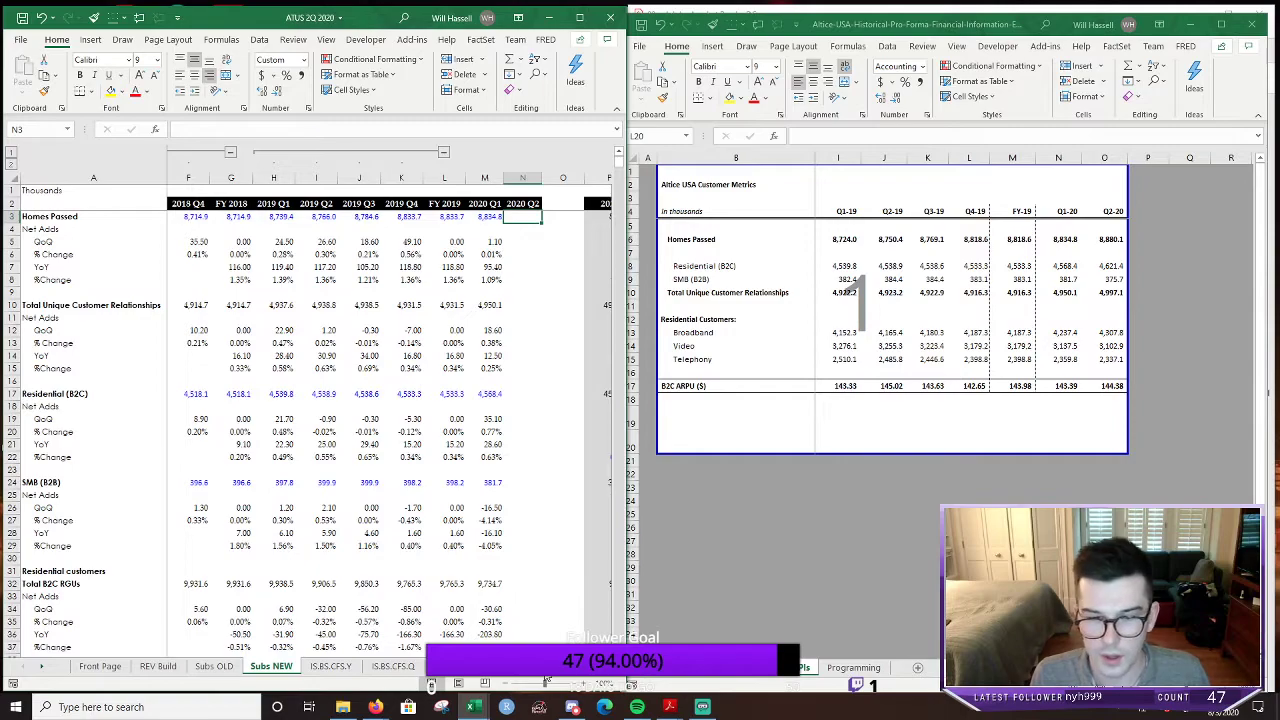
pyautogui.hscroll(1, 545, 679)
pyautogui.click(1109, 247)
# Copy the Q2-20 Homes Passed value 8,880.1 into Subs NEW cell N3
pyautogui.click(1111, 240)
pyautogui.hotkey('ctrl', 'c')
pyautogui.hotkey('alt', 'Tab')
pyautogui.hotkey('ctrl', 'v')
# Fill the Q1 net adds and % change formulas (M5:N8) across into 2020 Q2
pyautogui.click(496, 269)
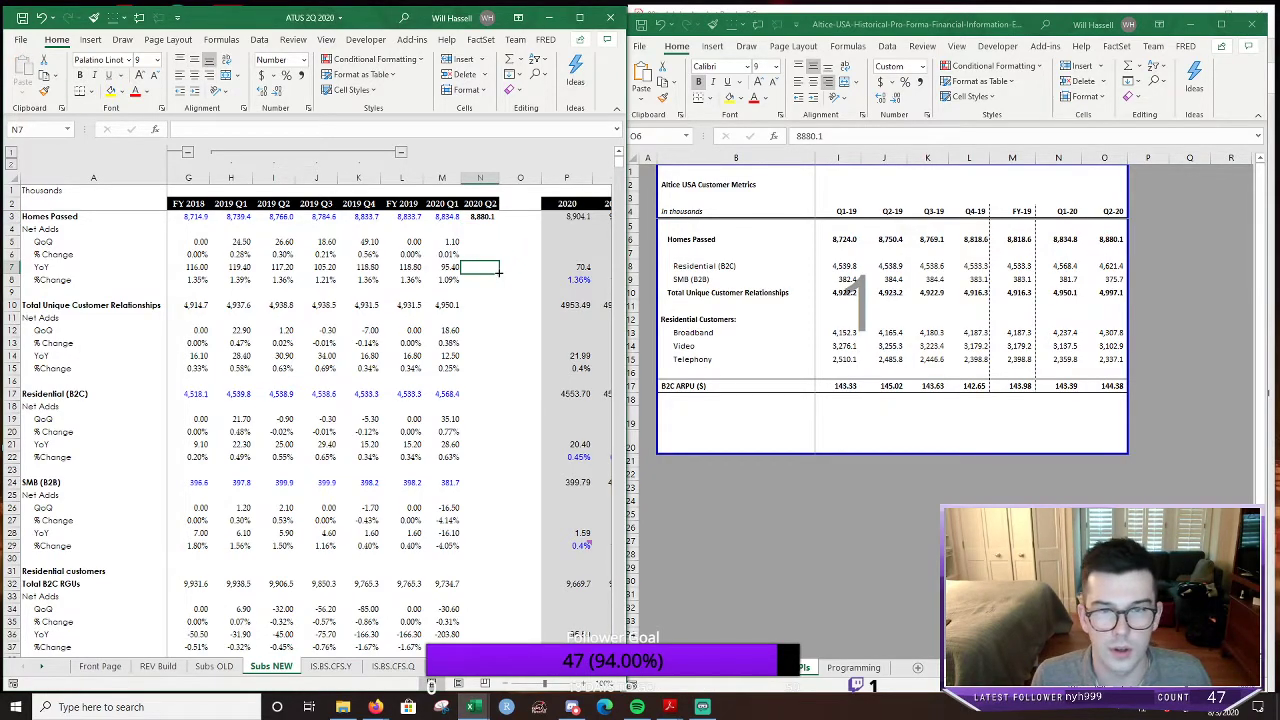
pyautogui.press('Left')
pyautogui.press('Up')
pyautogui.press('Up')
pyautogui.press('Up')
pyautogui.press('Up')
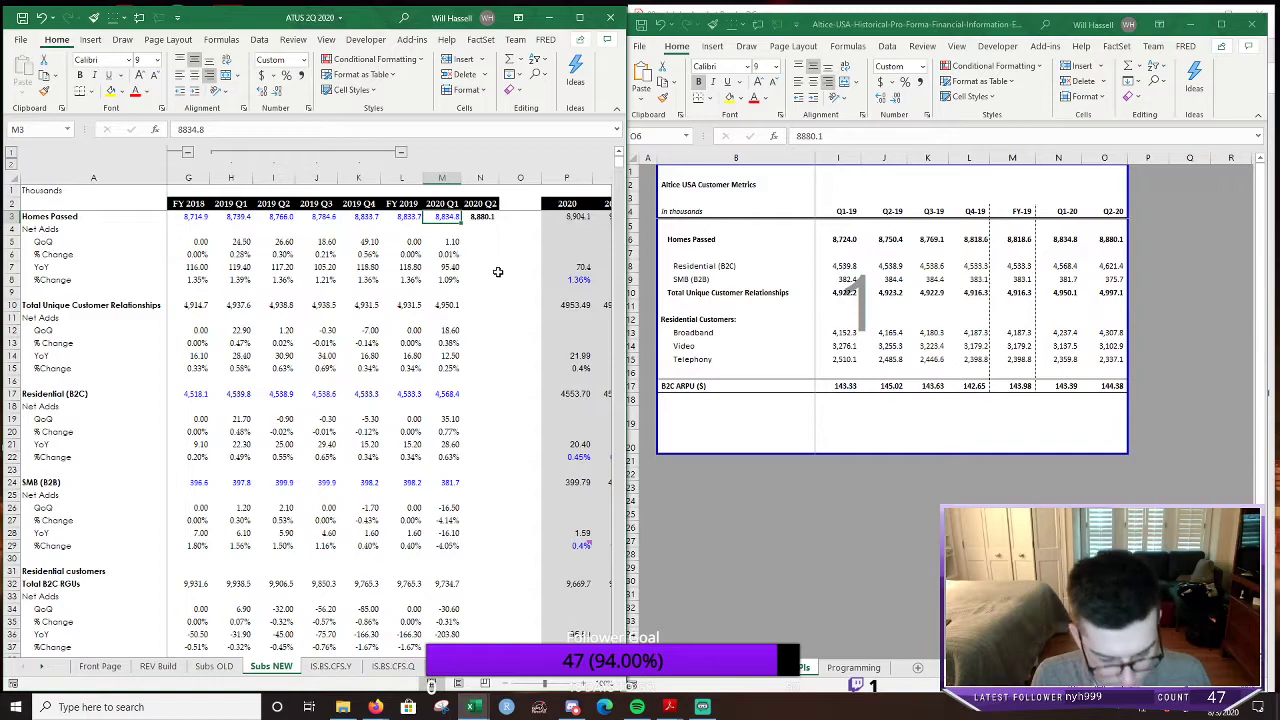
pyautogui.press('Right')
pyautogui.press('Down')
pyautogui.press('Down')
pyautogui.press('Left')
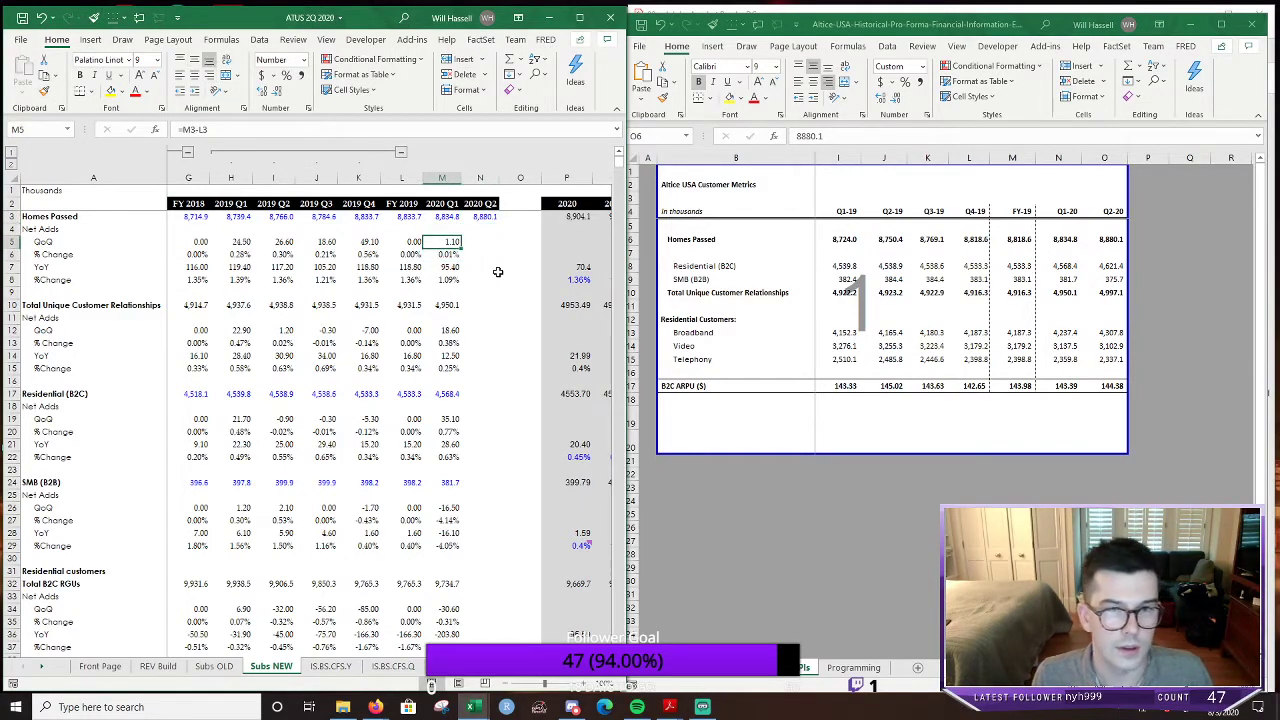
pyautogui.hotkey('shift', 'Down')
pyautogui.hotkey('shift', 'Down')
pyautogui.hotkey('shift', 'Down')
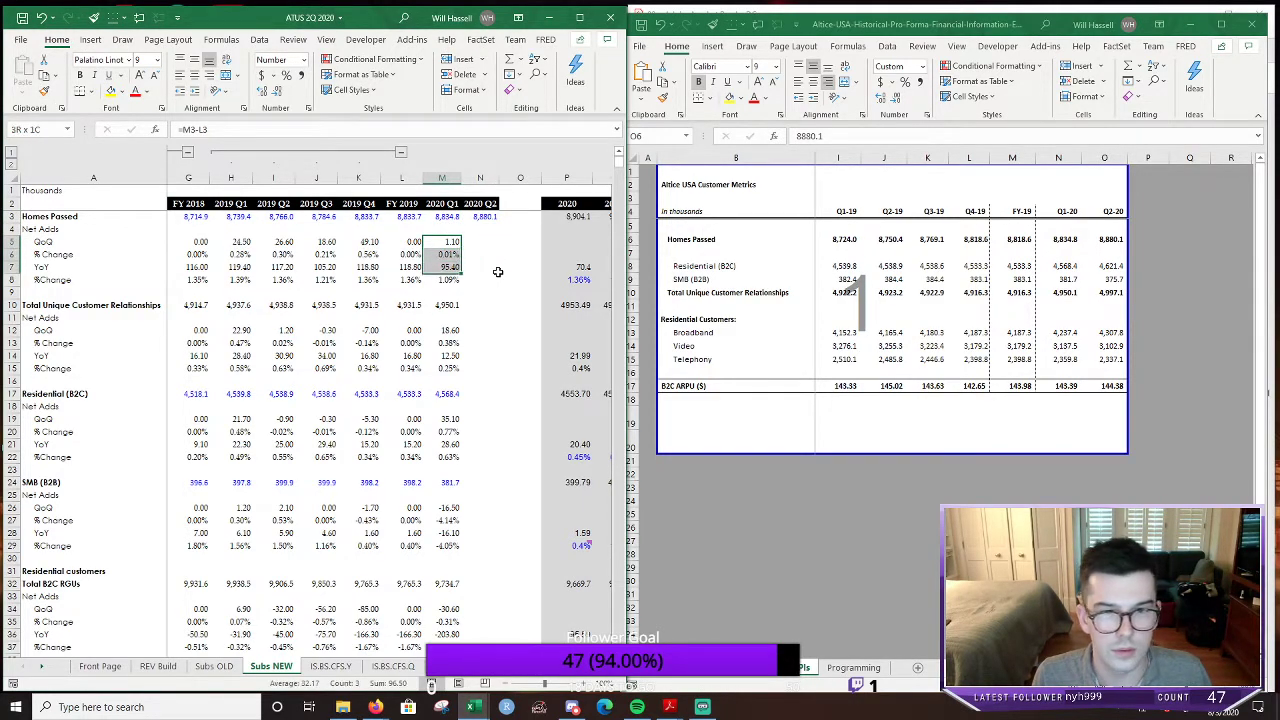
pyautogui.hotkey('shift', 'Right')
pyautogui.hotkey('ctrl', 'r')
pyautogui.press('Down')
pyautogui.press('Down')
pyautogui.press('Down')
# Rewrite the 2020 Q2 QoQ formula in N5 as =N3-M3 and check it against earlier quarters
pyautogui.press('Up')
pyautogui.press('Up')
pyautogui.press('Up')
pyautogui.press('Right')
pyautogui.write('=N3-M3')
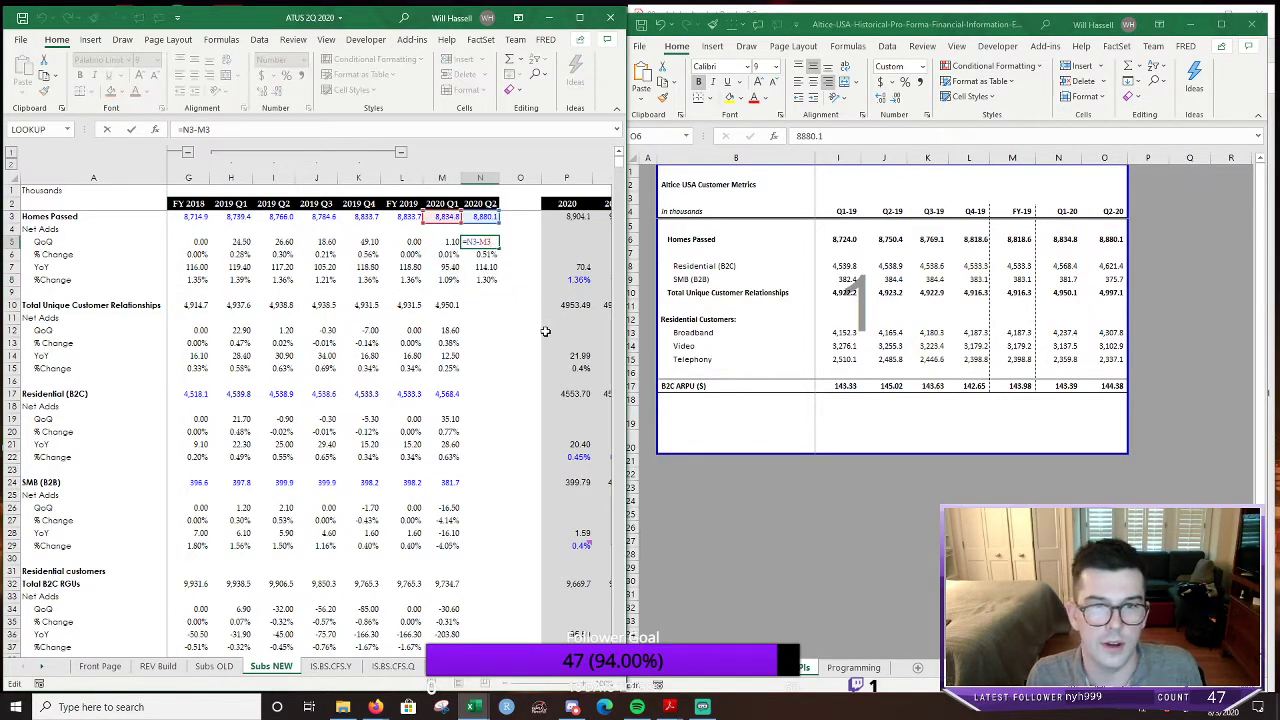
pyautogui.click(488, 267)
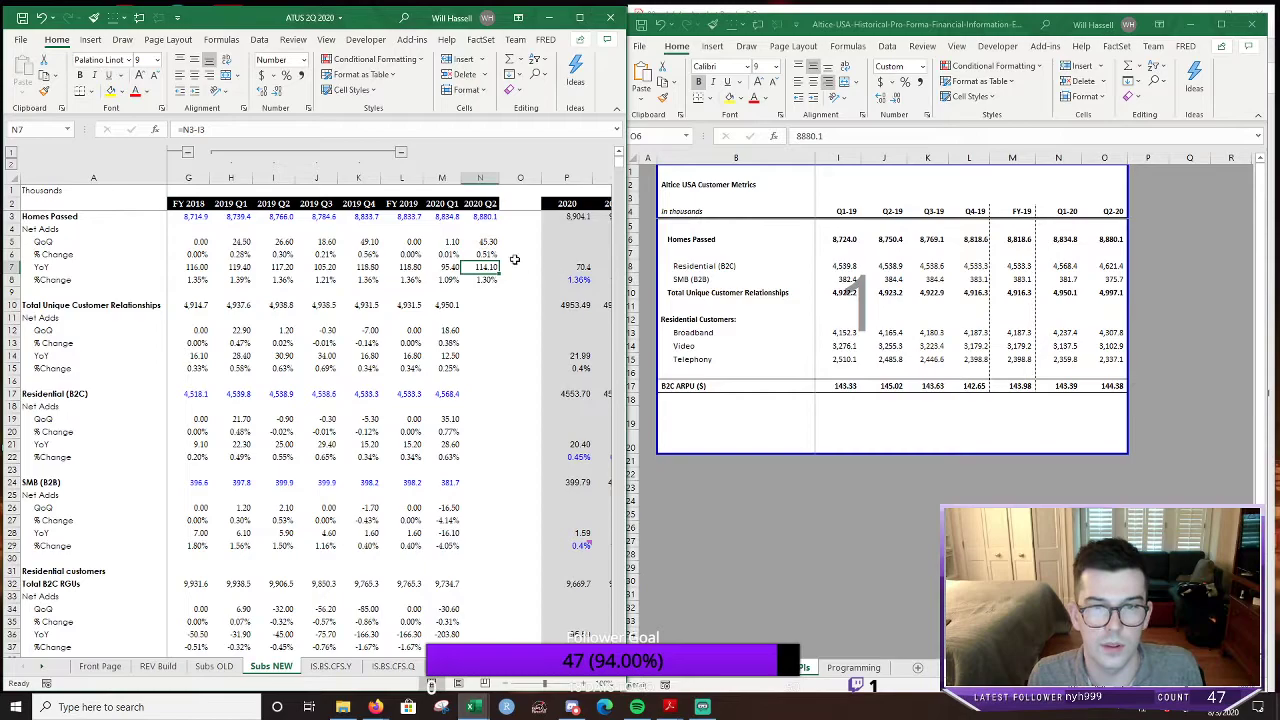
pyautogui.click(490, 244)
pyautogui.click(329, 242)
pyautogui.click(362, 243)
pyautogui.click(404, 242)
pyautogui.click(443, 241)
pyautogui.click(508, 342)
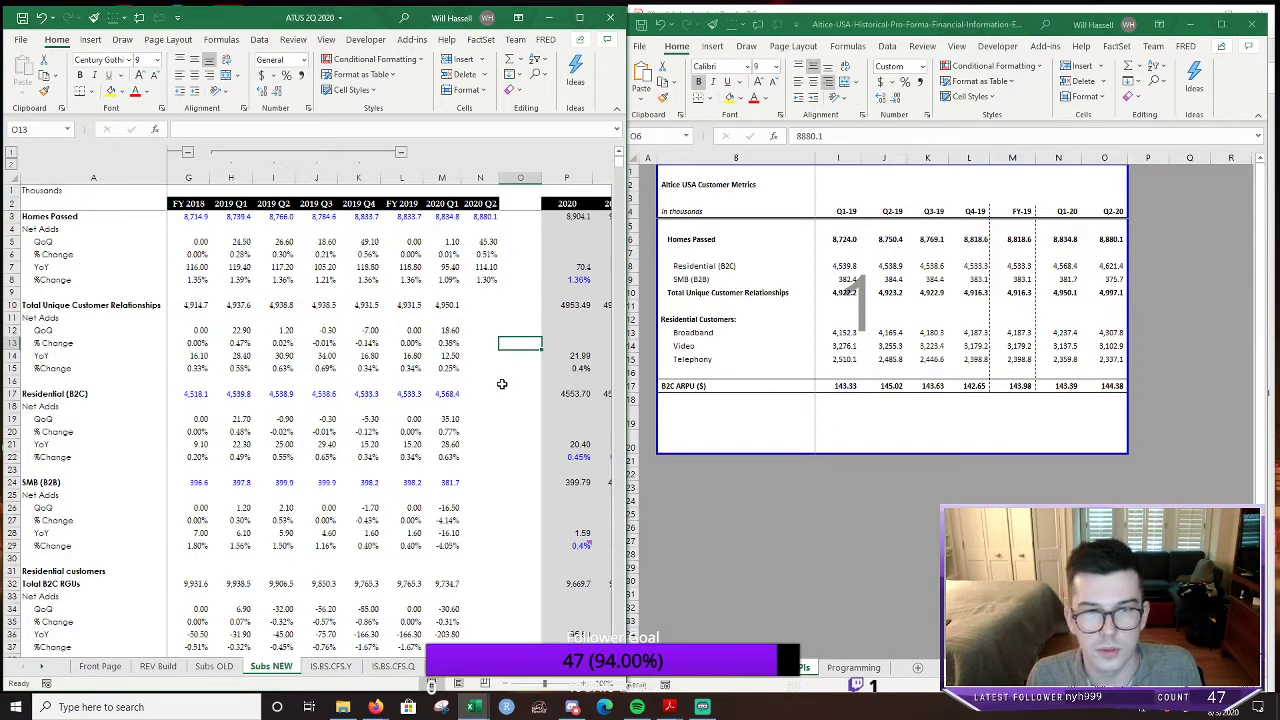
pyautogui.scroll(-1, 494, 382)
pyautogui.scroll(1, 494, 382)
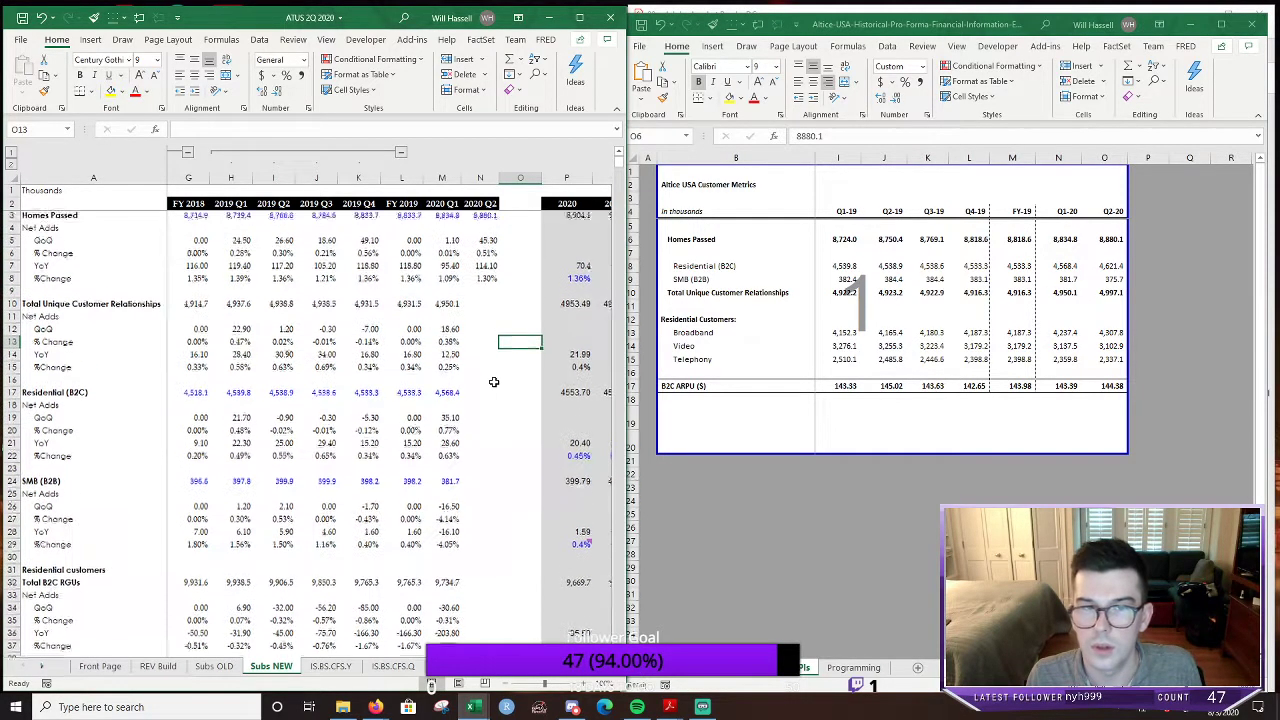
# Review the 2020 Q2 YoY formula and the Q1 total customer relationships formula
pyautogui.doubleClick(480, 267)
pyautogui.click(518, 378)
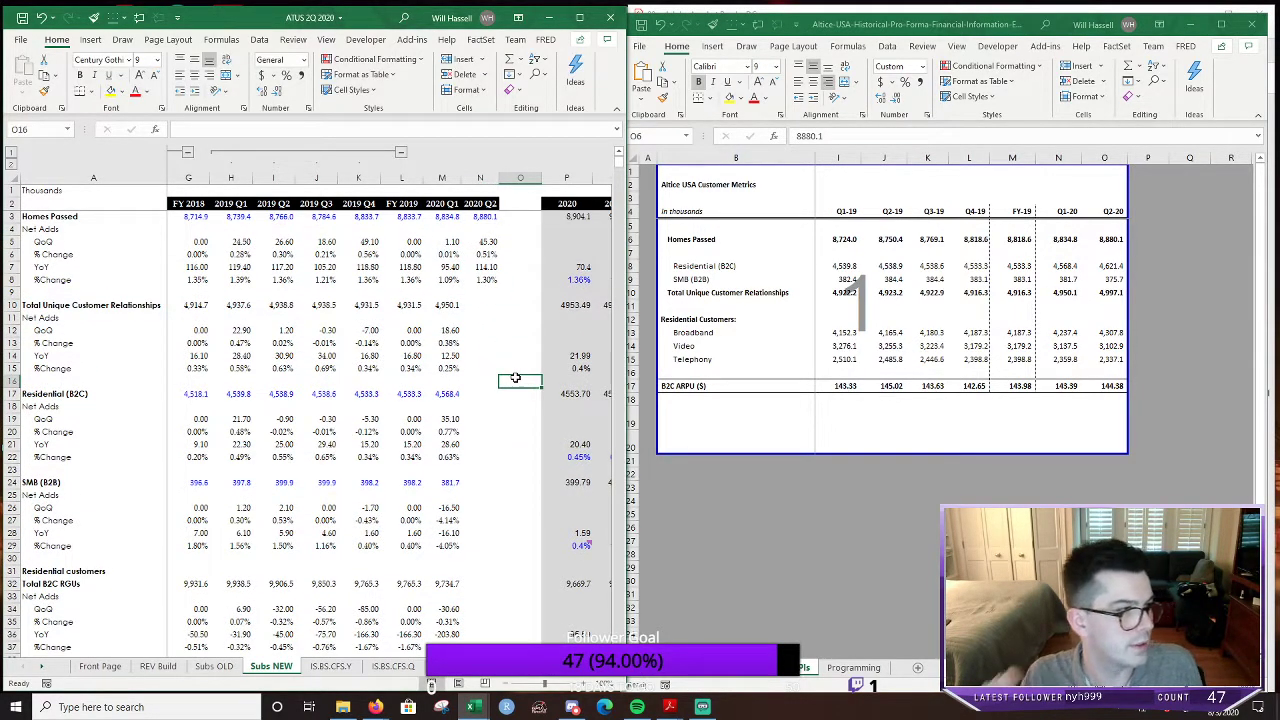
pyautogui.hotkey('alt', 'Tab')
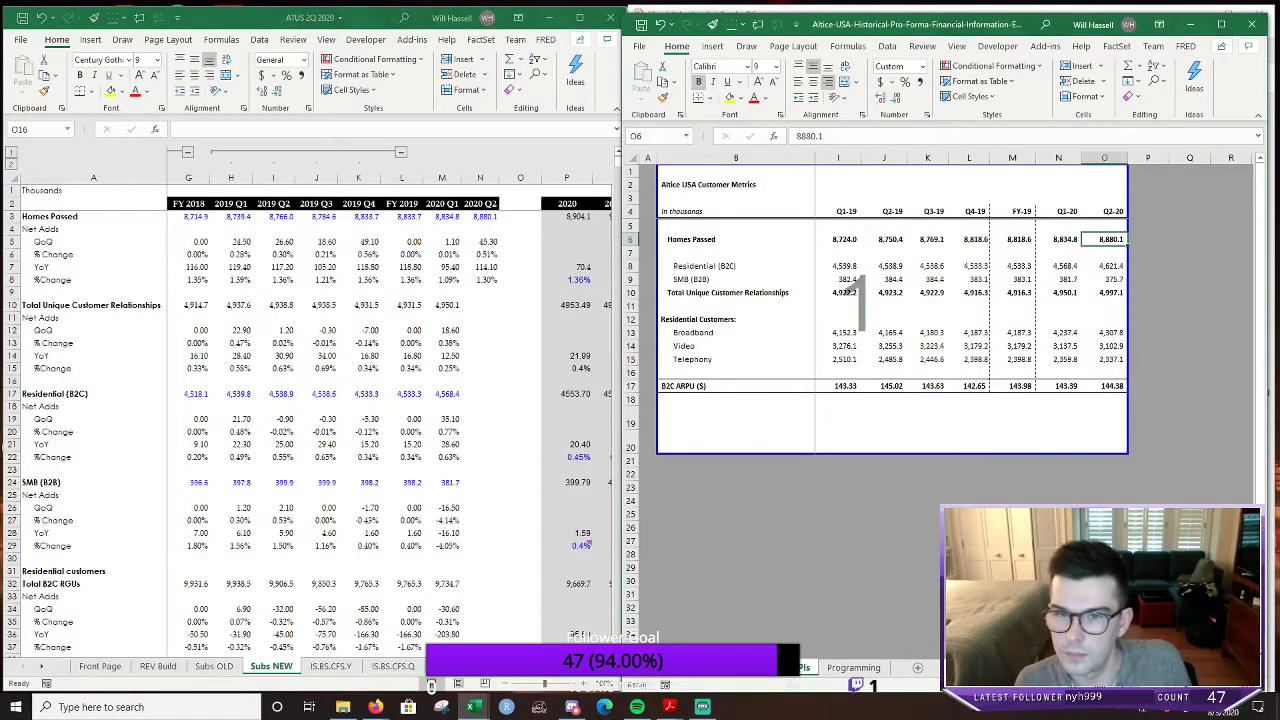
pyautogui.click(479, 320)
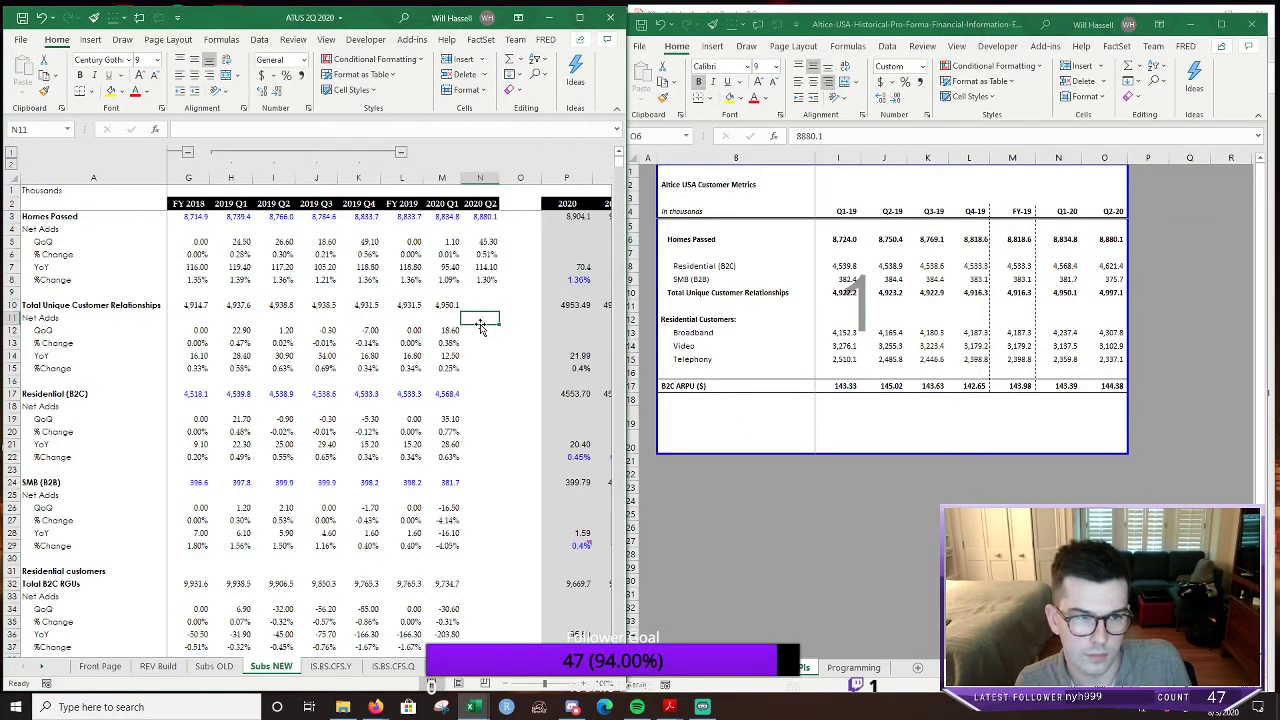
pyautogui.click(450, 305)
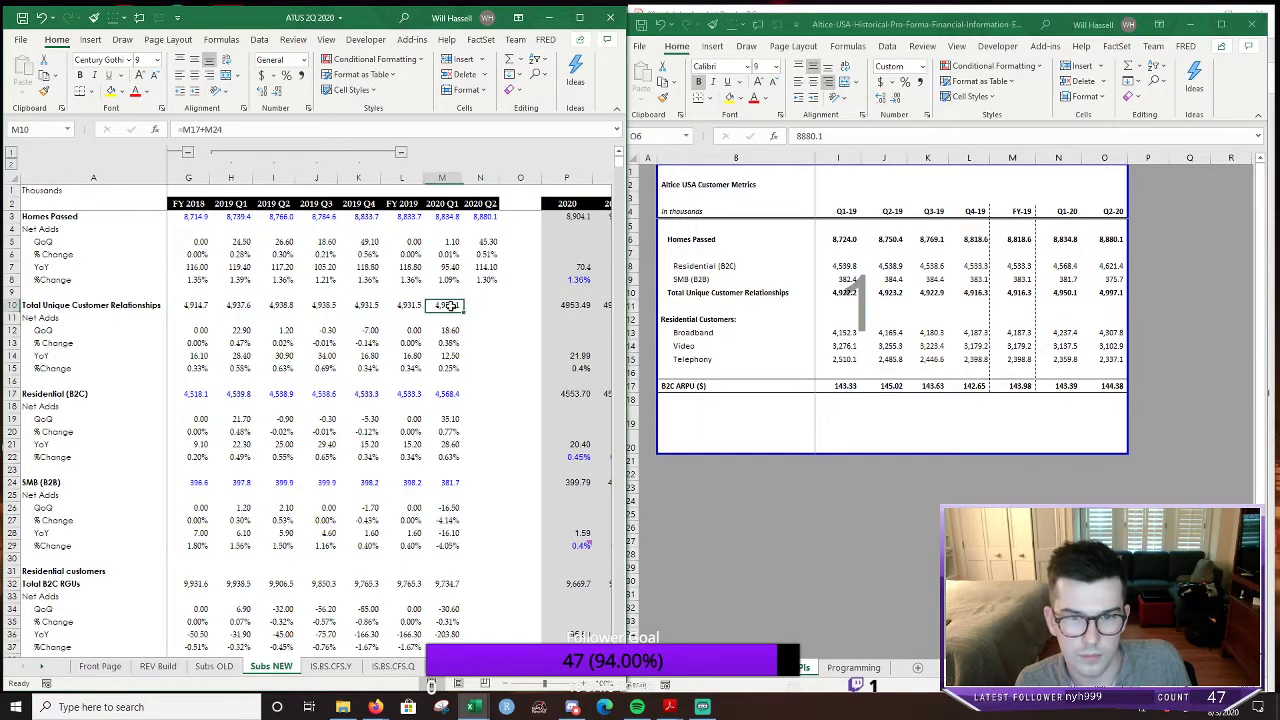
pyautogui.press('F2')
pyautogui.press('Escape')
pyautogui.scroll(-2, 506, 383)
pyautogui.scroll(-1, 506, 383)
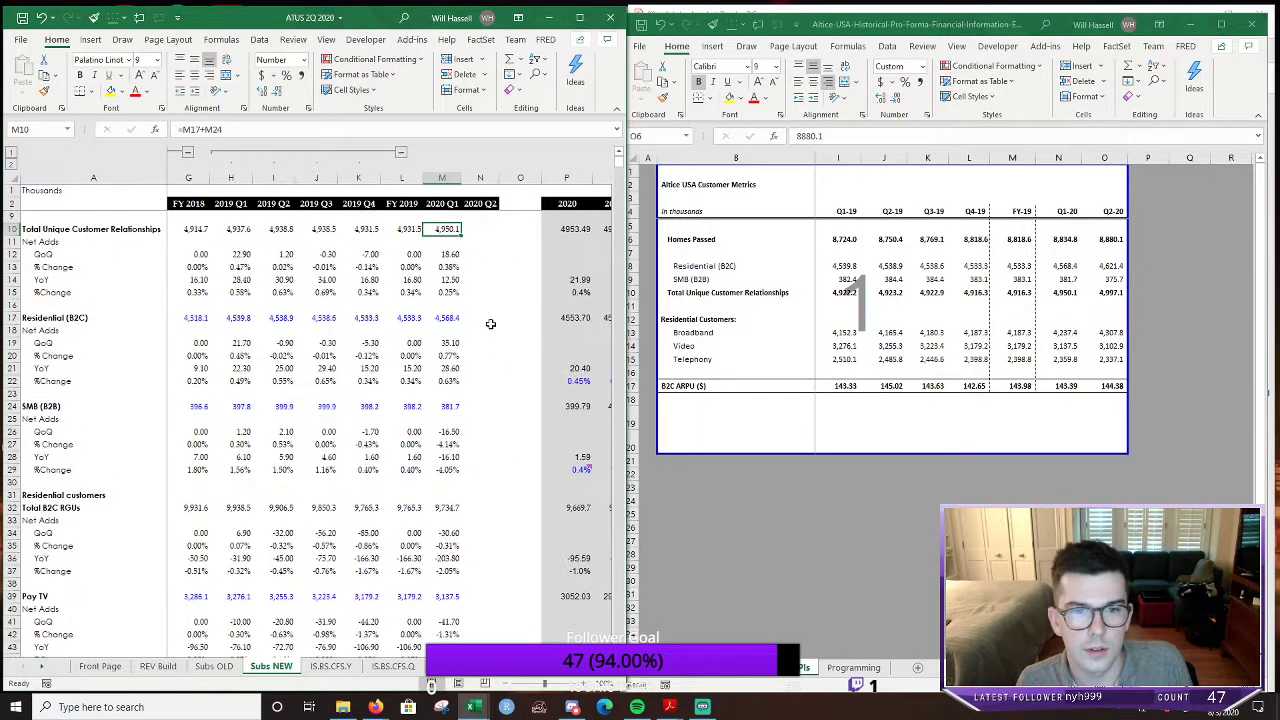
# Paste Q2-20 Residential 4,621.4 into N17 and SMB 375.7 into N24
pyautogui.click(478, 316)
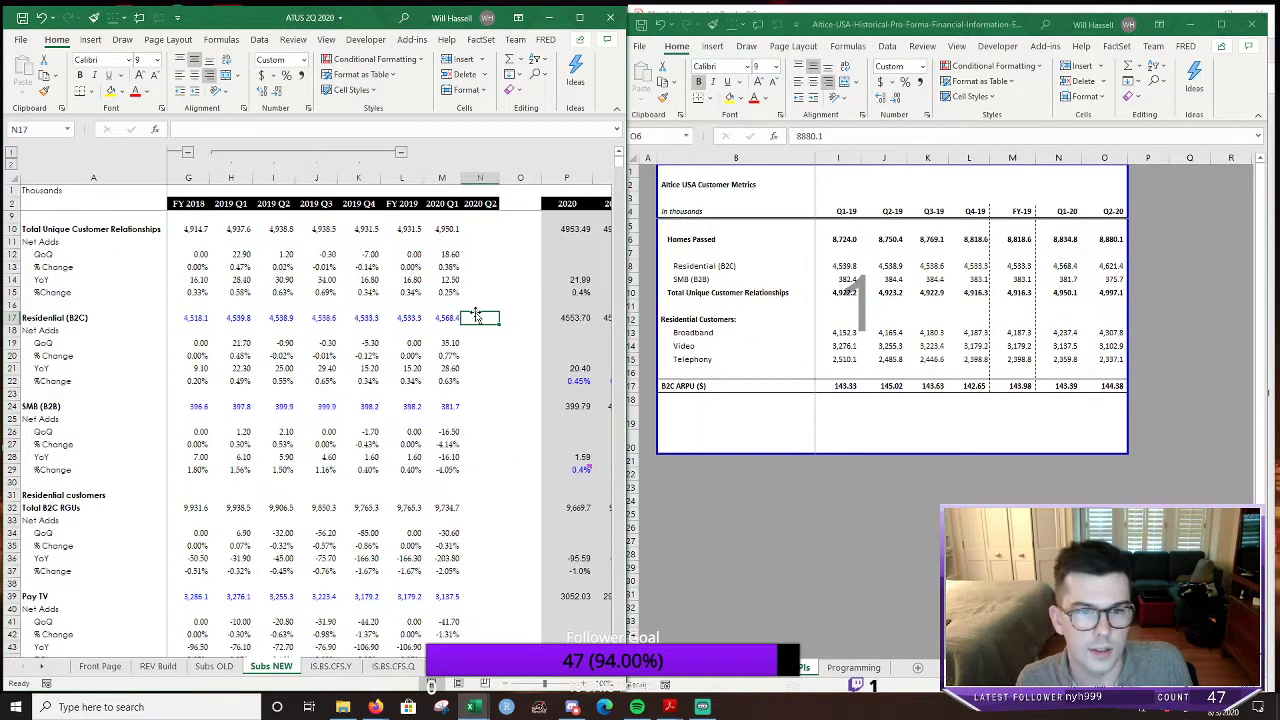
pyautogui.click(1108, 240)
pyautogui.click(1108, 266)
pyautogui.hotkey('ctrl', 'c')
pyautogui.click(480, 316)
pyautogui.hotkey('ctrl', 'v')
pyautogui.click(476, 407)
pyautogui.click(1124, 279)
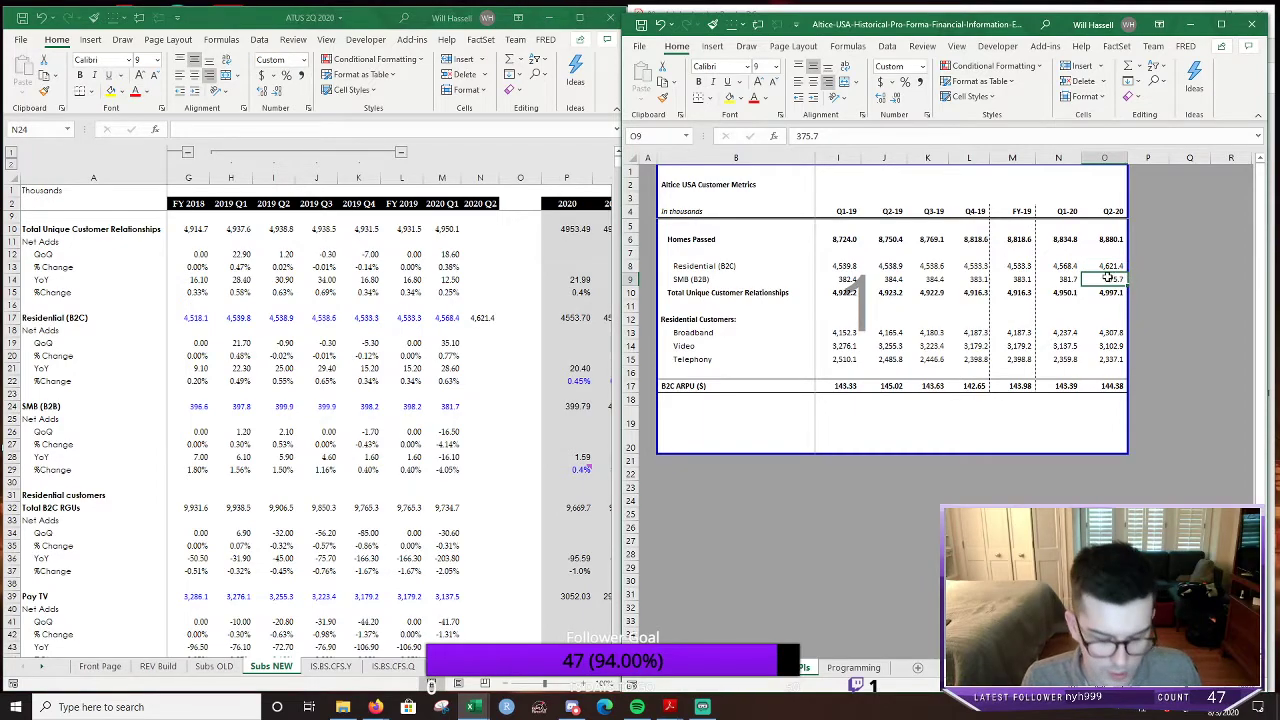
pyautogui.hotkey('ctrl', 'c')
pyautogui.click(494, 410)
pyautogui.hotkey('ctrl', 'v')
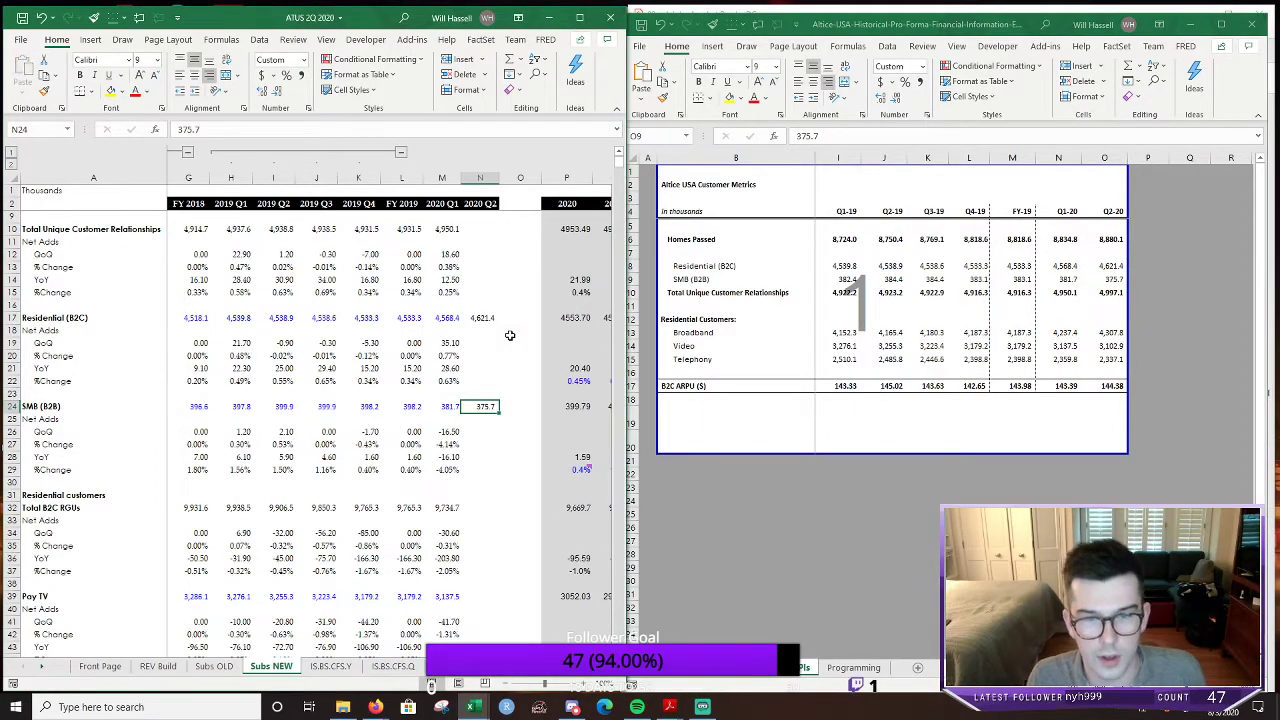
# Fill the Residential net add formulas (rows 19–22) into 2020 Q2, giving QoQ 53.00 and YoY 82.50
pyautogui.press('Up')
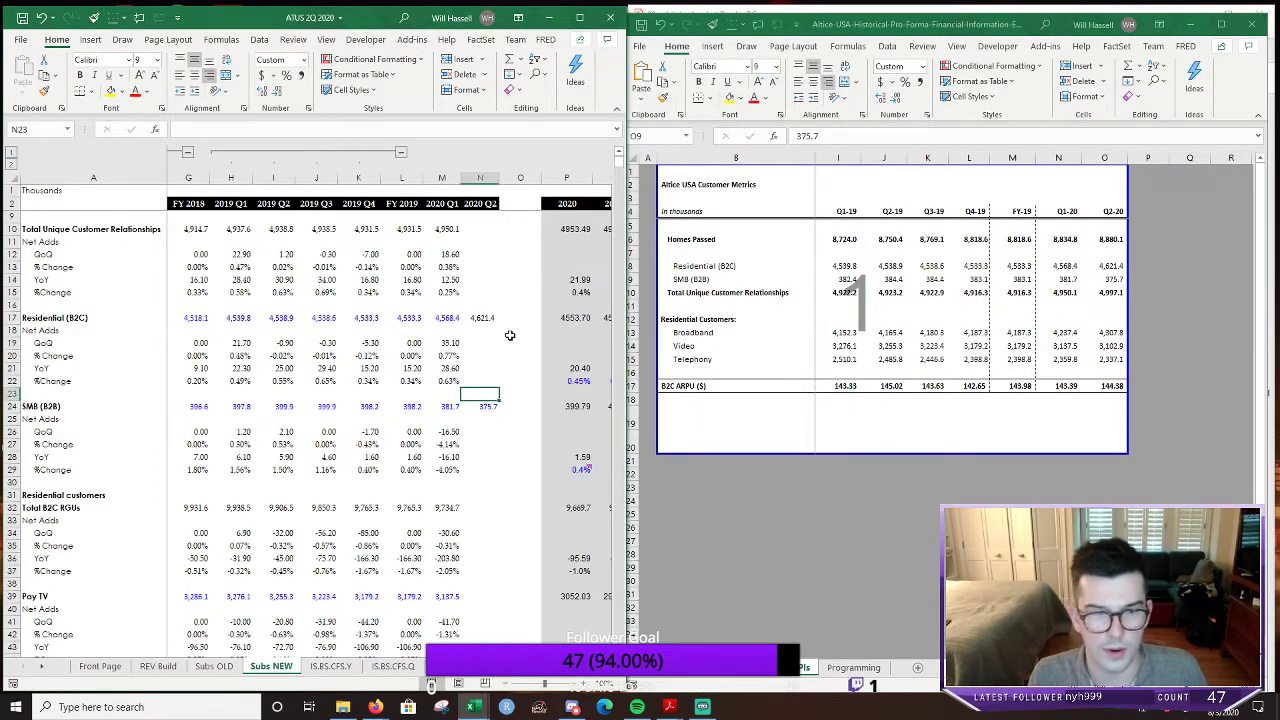
pyautogui.press('Down')
pyautogui.press('Left')
pyautogui.press('Right')
pyautogui.press('Left')
pyautogui.press('Up')
pyautogui.press('Up')
pyautogui.press('Up')
pyautogui.press('Up')
pyautogui.press('Up')
pyautogui.press('Up')
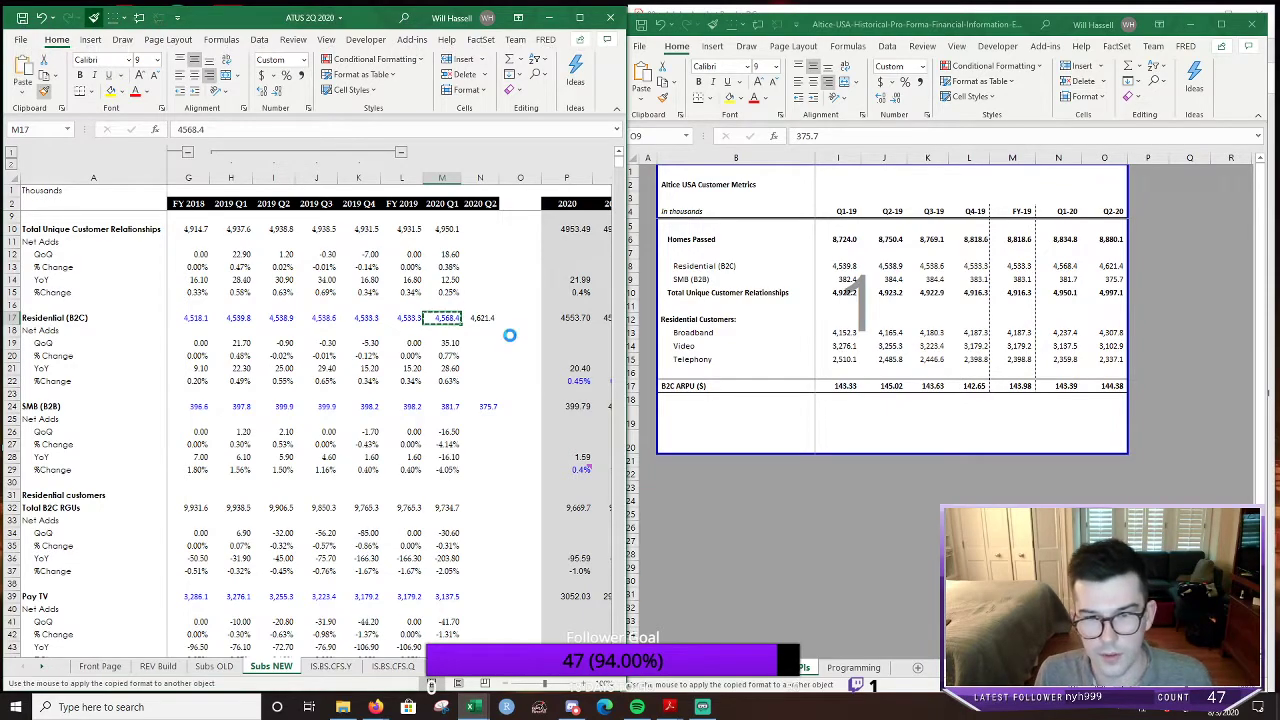
pyautogui.press('Right')
pyautogui.press('Down')
pyautogui.press('Down')
pyautogui.press('Left')
pyautogui.hotkey('shift', 'Down')
pyautogui.hotkey('shift', 'Down')
pyautogui.hotkey('shift', 'Down')
pyautogui.hotkey('shift', 'Right')
pyautogui.hotkey('ctrl', 'r')
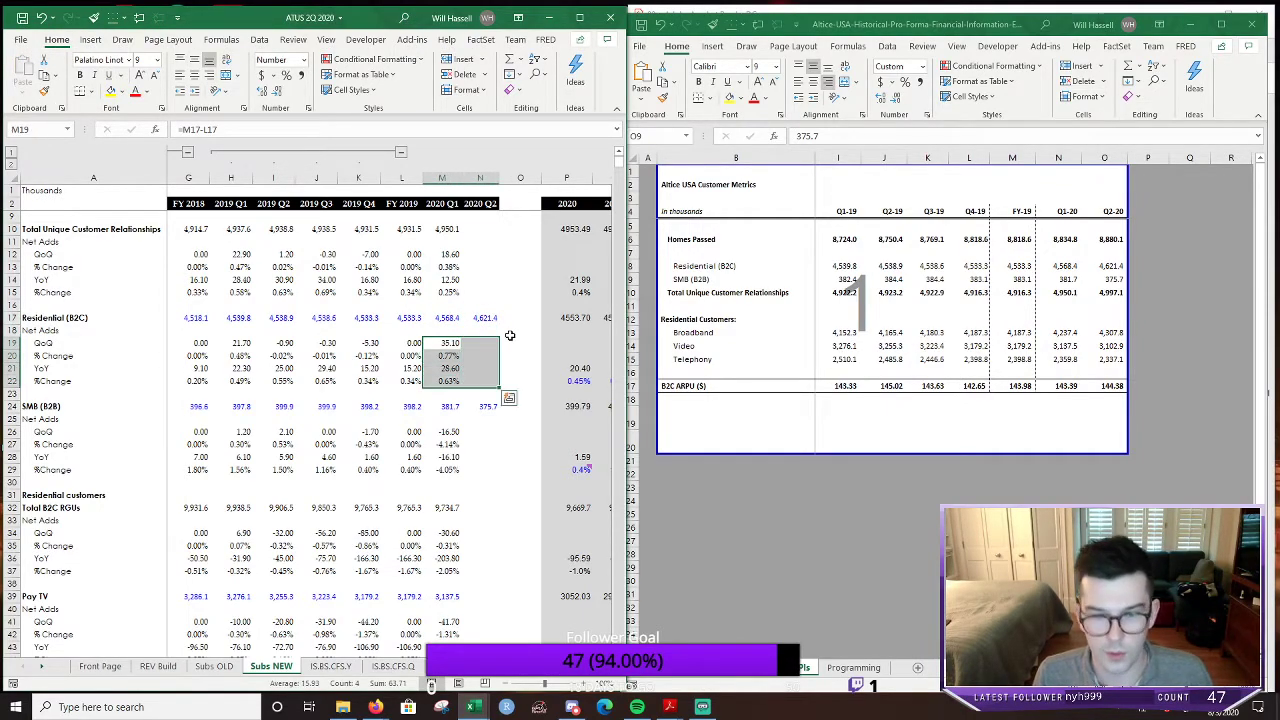
pyautogui.press('Down')
pyautogui.press('Down')
pyautogui.press('Down')
pyautogui.press('Down')
pyautogui.press('Down')
pyautogui.press('Down')
# Fill the SMB net add formulas (rows 26–29) into 2020 Q2, giving QoQ -6.00 and YoY -24.20
pyautogui.hotkey('shift', 'Down')
pyautogui.hotkey('shift', 'Down')
pyautogui.hotkey('shift', 'Down')
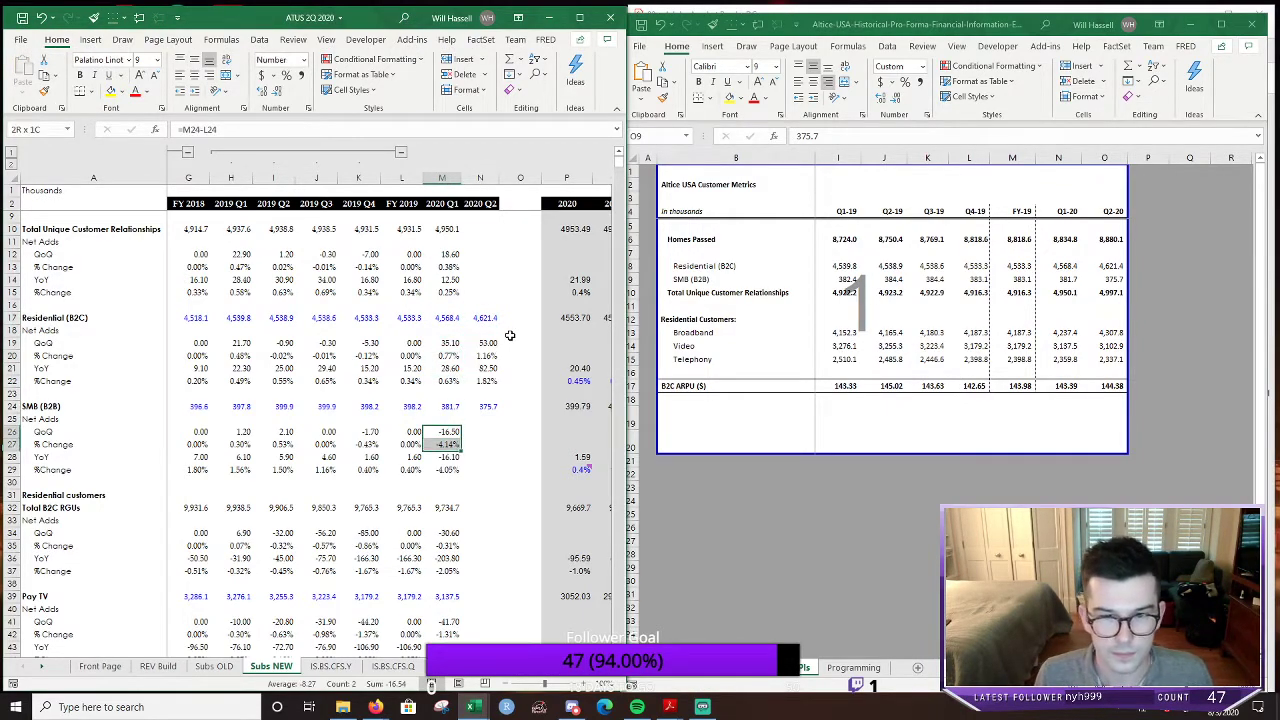
pyautogui.hotkey('shift', 'Right')
pyautogui.hotkey('ctrl', 'r')
pyautogui.press('Right')
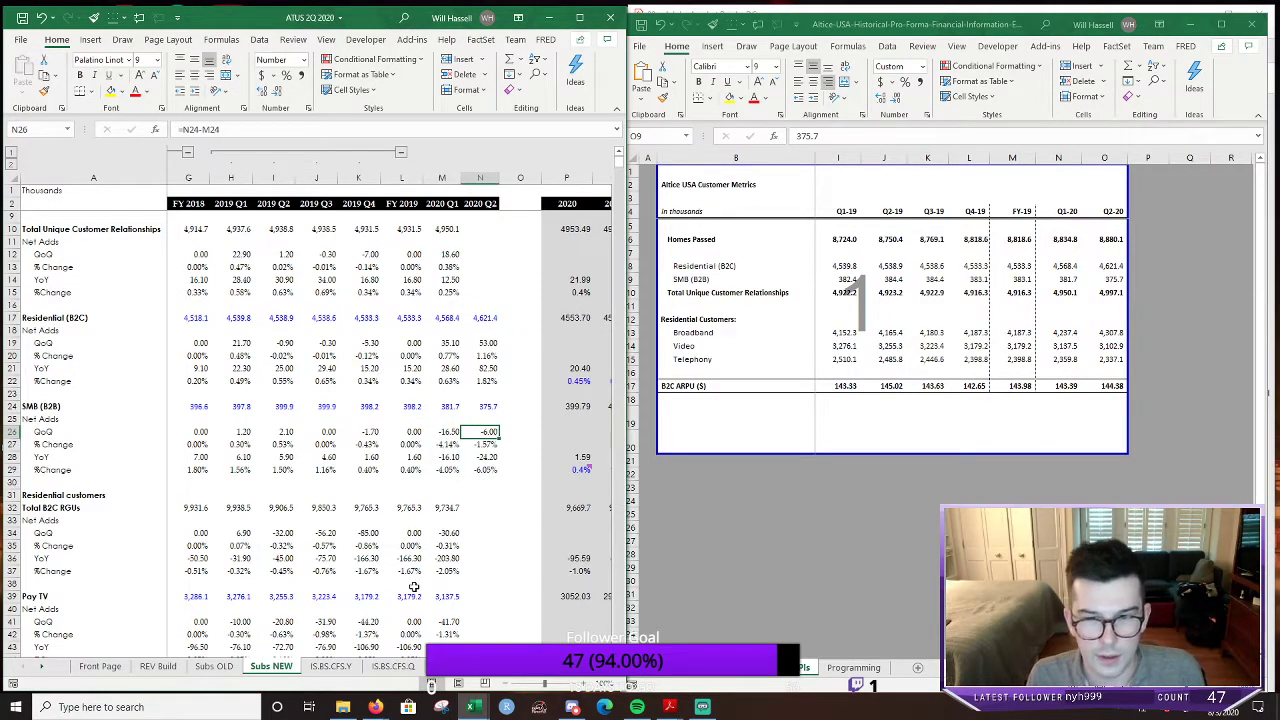
# Review the 2020 full-year SMB forecast formula in P24
pyautogui.hscroll(2, 389, 400)
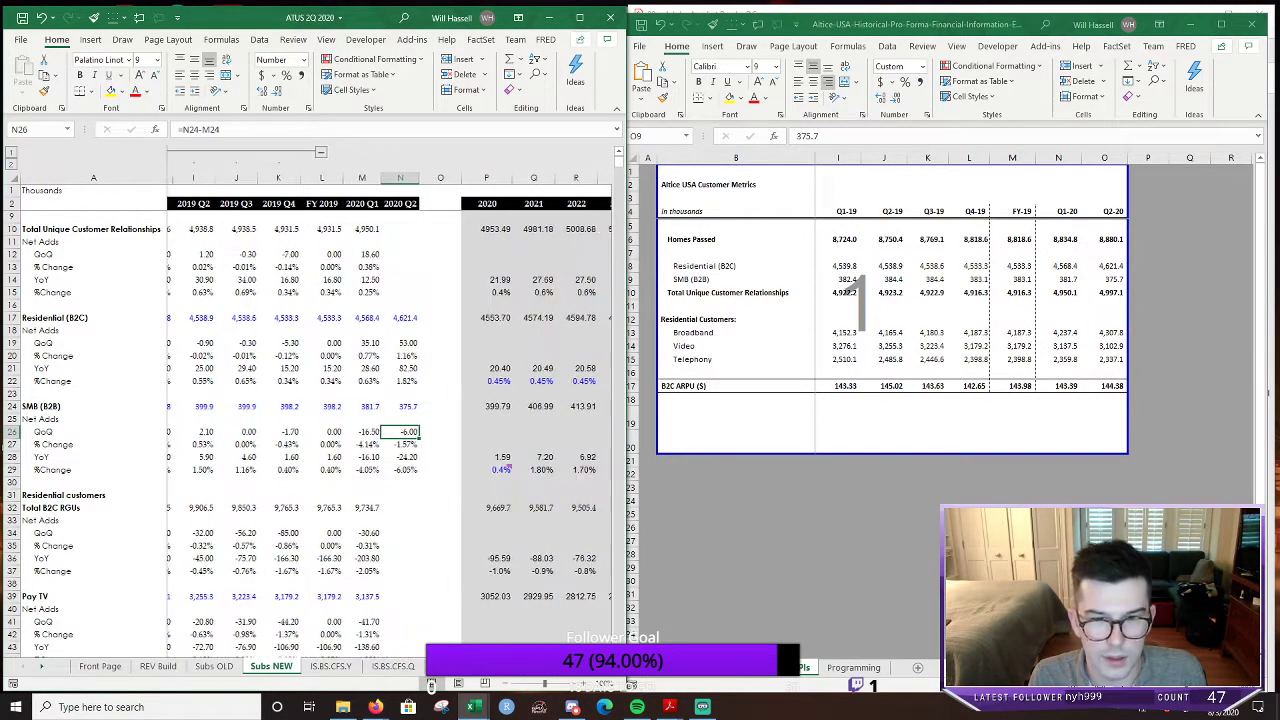
pyautogui.click(484, 407)
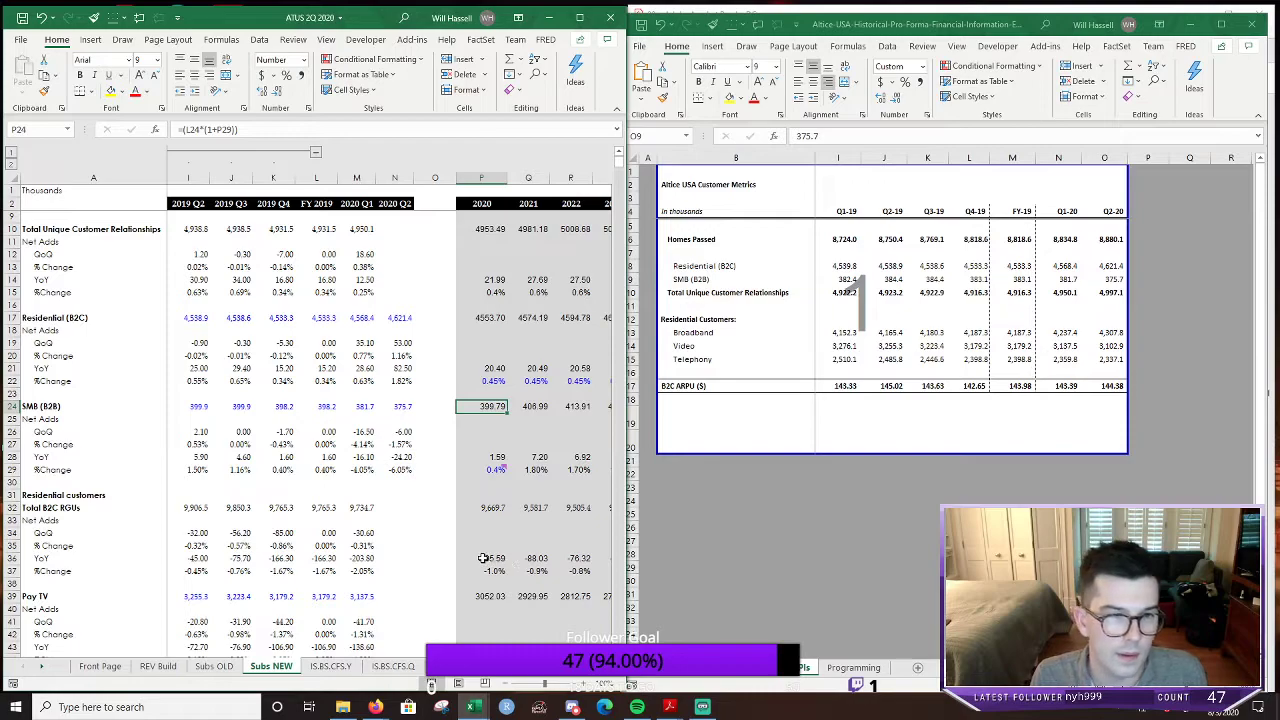
pyautogui.press('F2')
pyautogui.press('Escape')
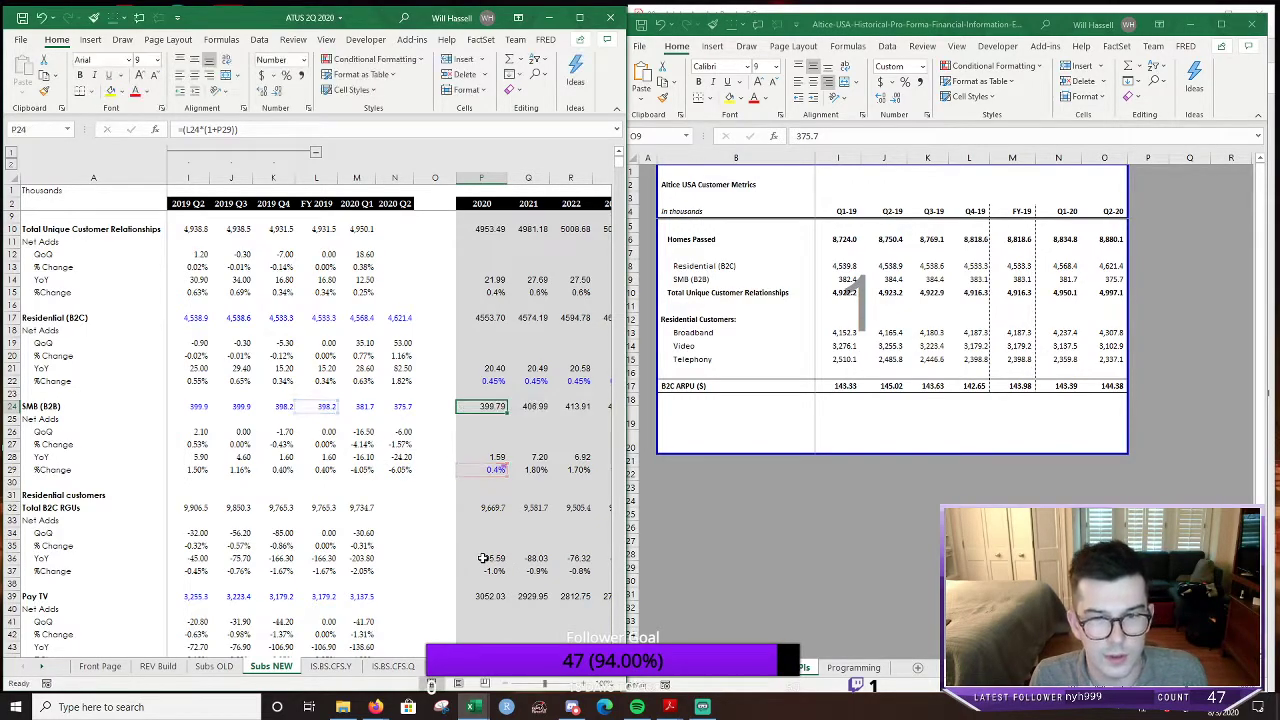
pyautogui.press('F2')
pyautogui.press('Escape')
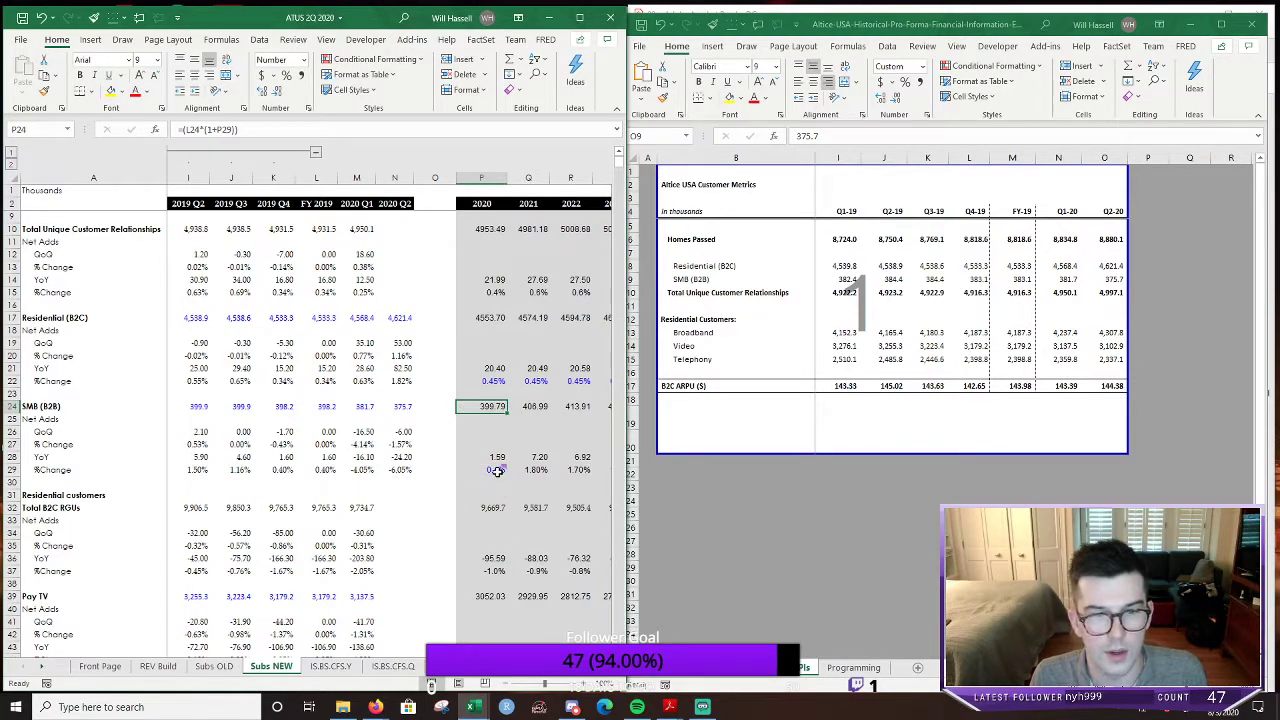
# Enter =P24-L24 in P28 so 2020 SMB YoY net adds show 1.59
pyautogui.moveTo(497, 471)
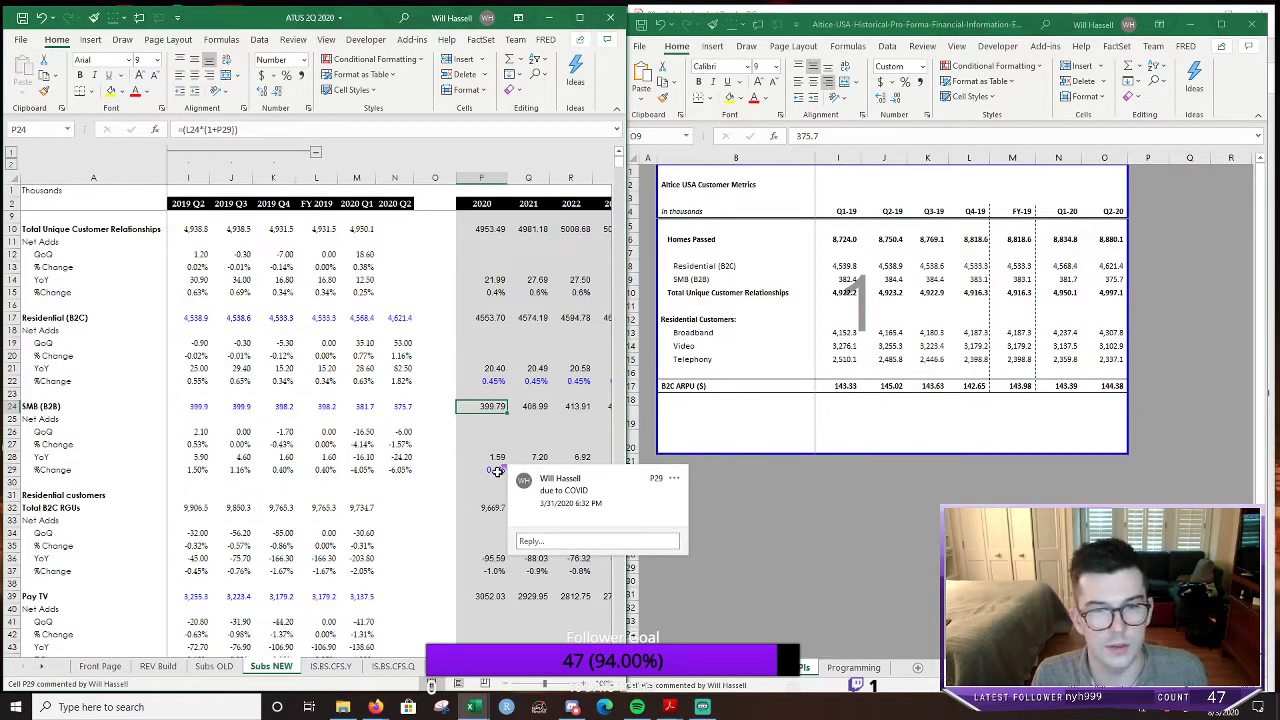
pyautogui.press('Down')
pyautogui.press('Down')
pyautogui.press('Down')
pyautogui.press('Down')
pyautogui.write('=P24-L24')
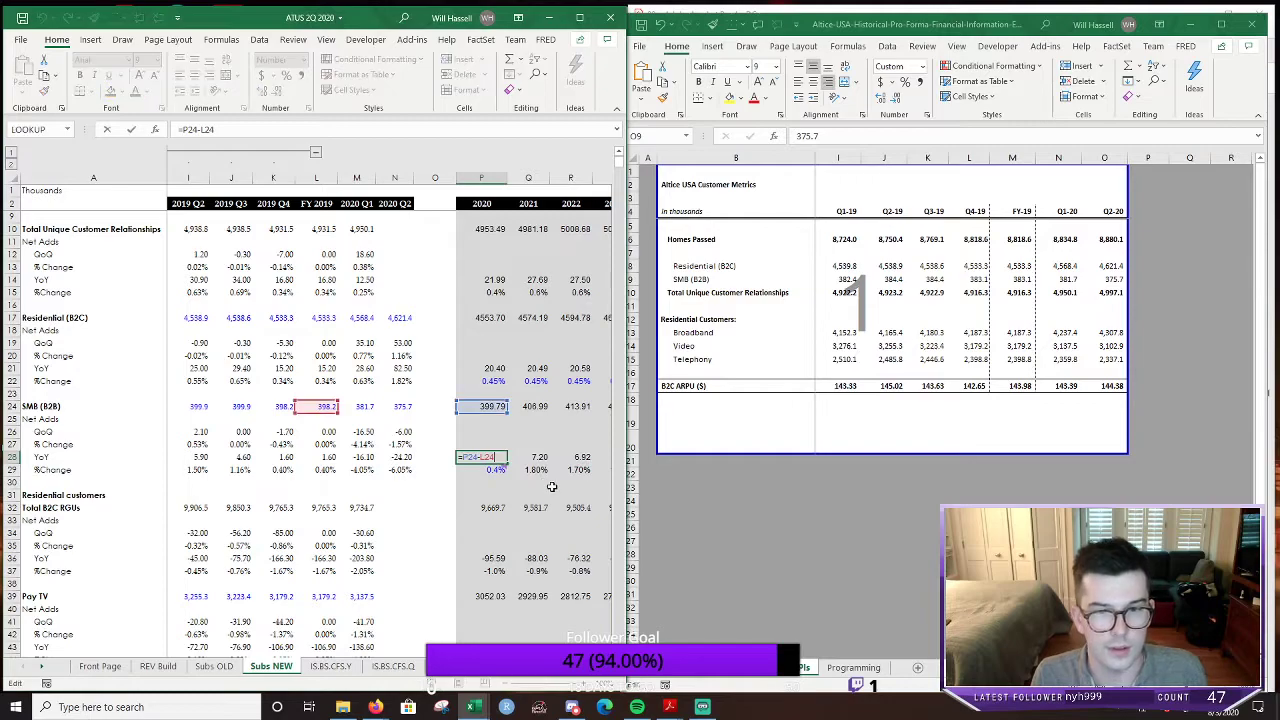
pyautogui.hotkey('ctrl', 'Return')
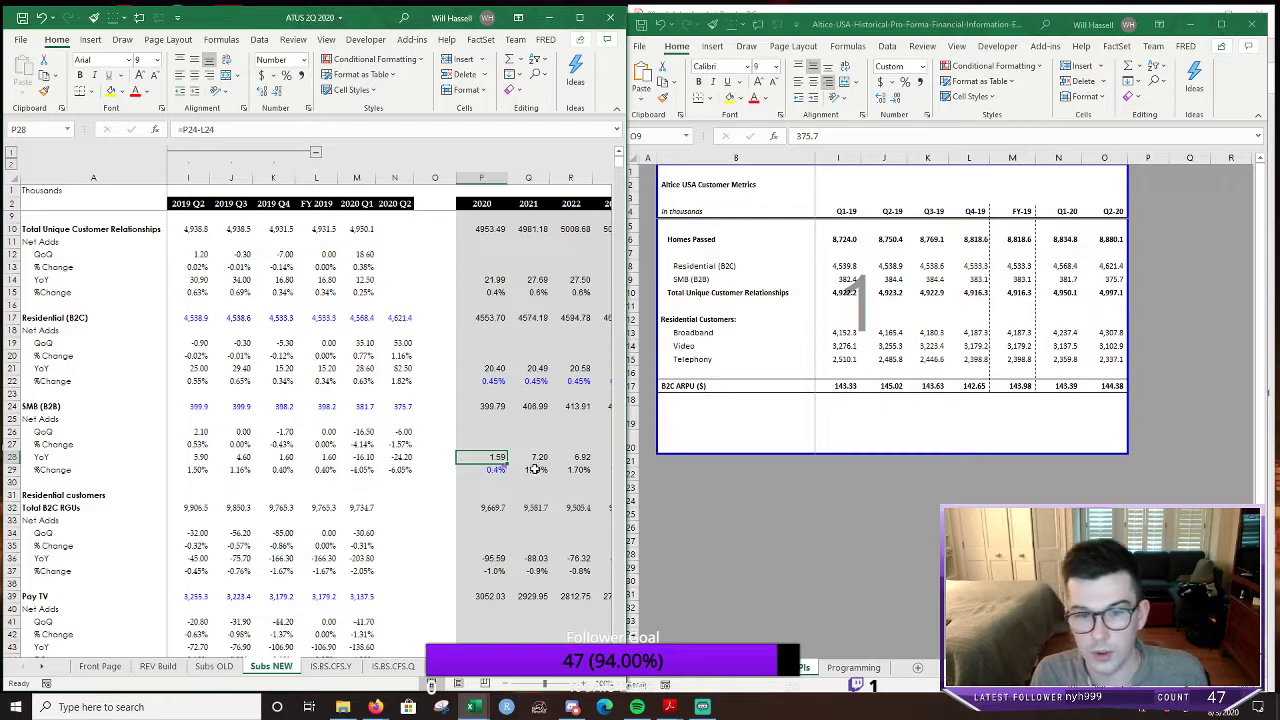
# Fill the total customer relationship formulas (M10:N16) into 2020 Q2 and review the P10 and P17 formulas
pyautogui.click(434, 381)
pyautogui.click(383, 228)
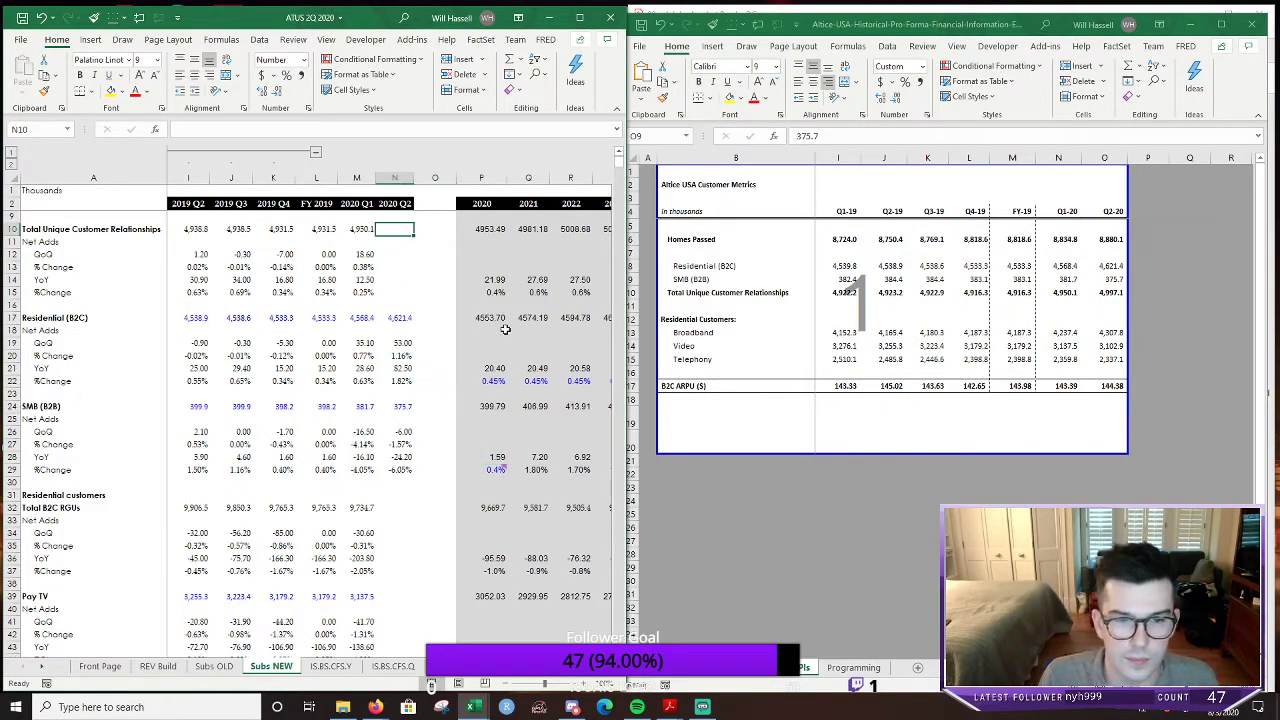
pyautogui.press('Left')
pyautogui.hotkey('shift', 'Down')
pyautogui.hotkey('shift', 'Down')
pyautogui.hotkey('shift', 'Down')
pyautogui.hotkey('shift', 'Down')
pyautogui.hotkey('shift', 'Down')
pyautogui.hotkey('shift', 'Down')
pyautogui.hotkey('shift', 'Right')
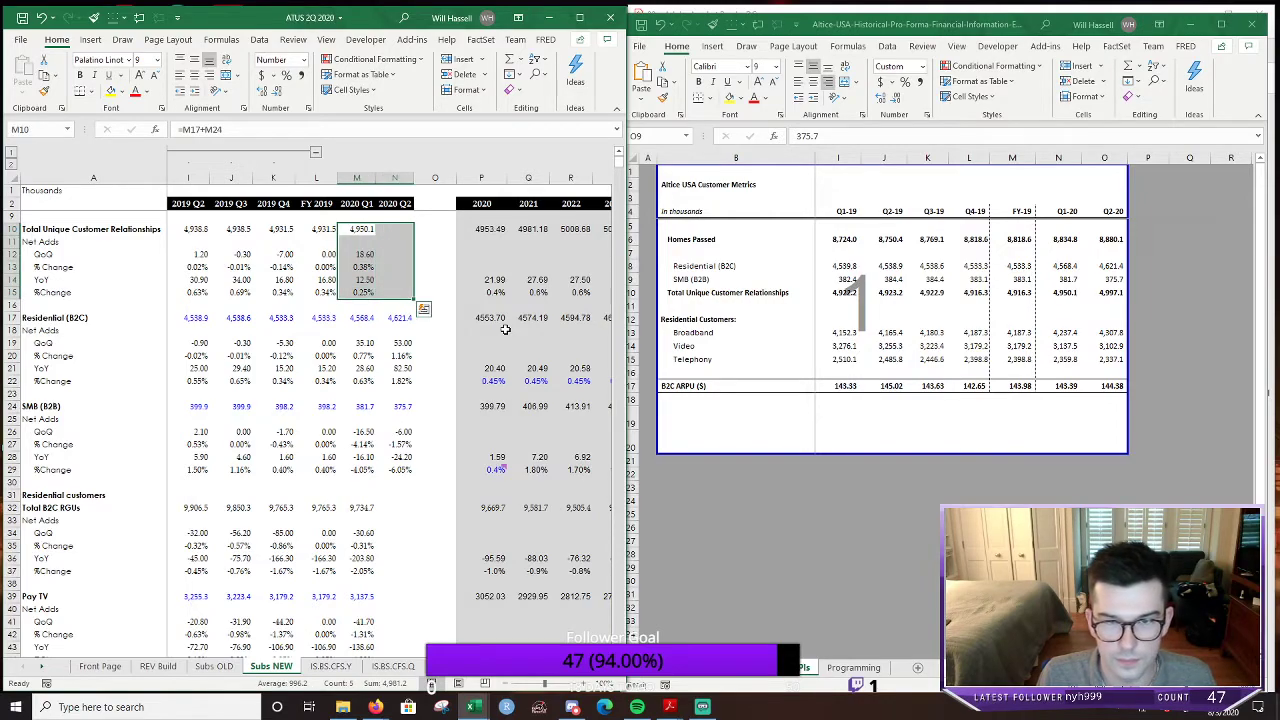
pyautogui.hotkey('ctrl', 'r')
pyautogui.press('Down')
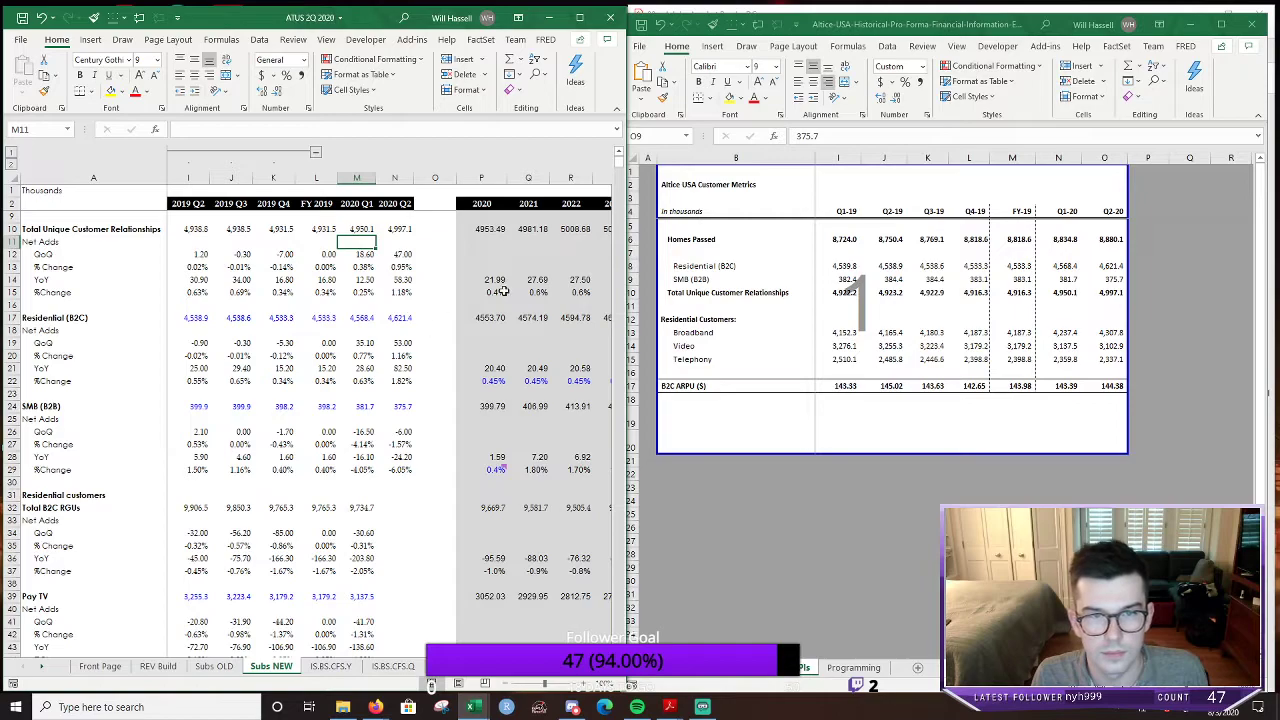
pyautogui.doubleClick(486, 226)
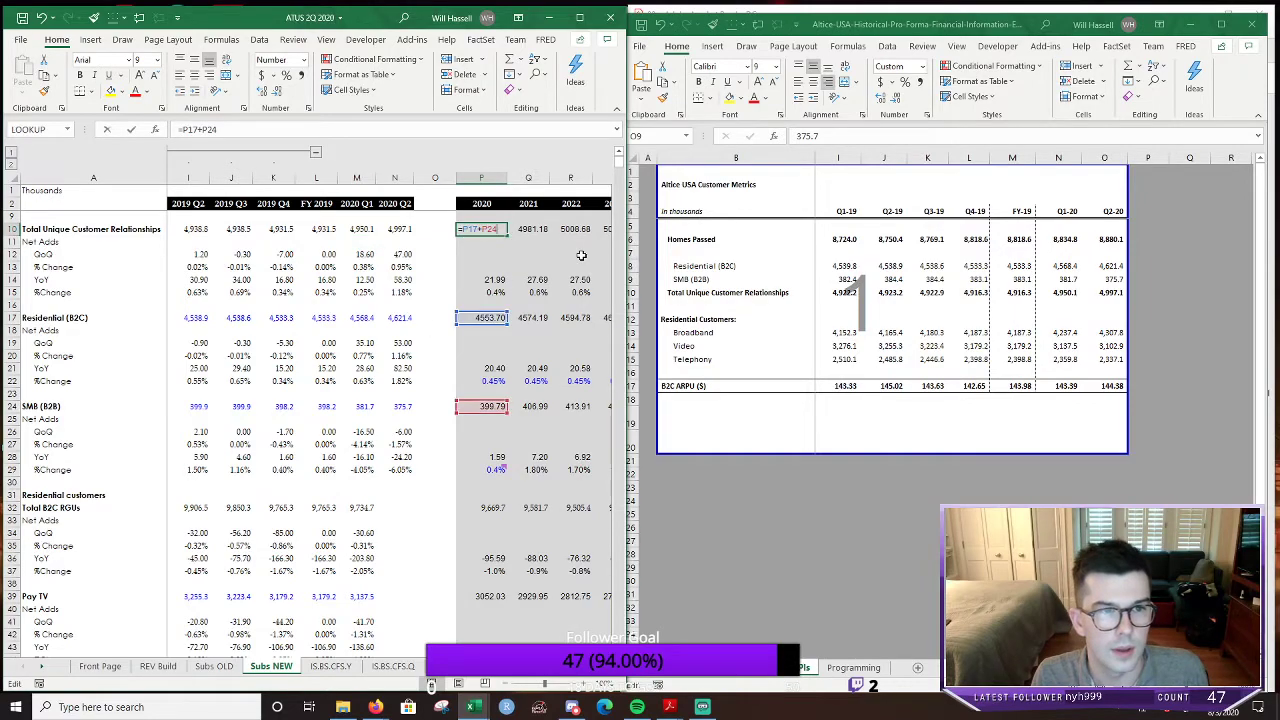
pyautogui.doubleClick(490, 318)
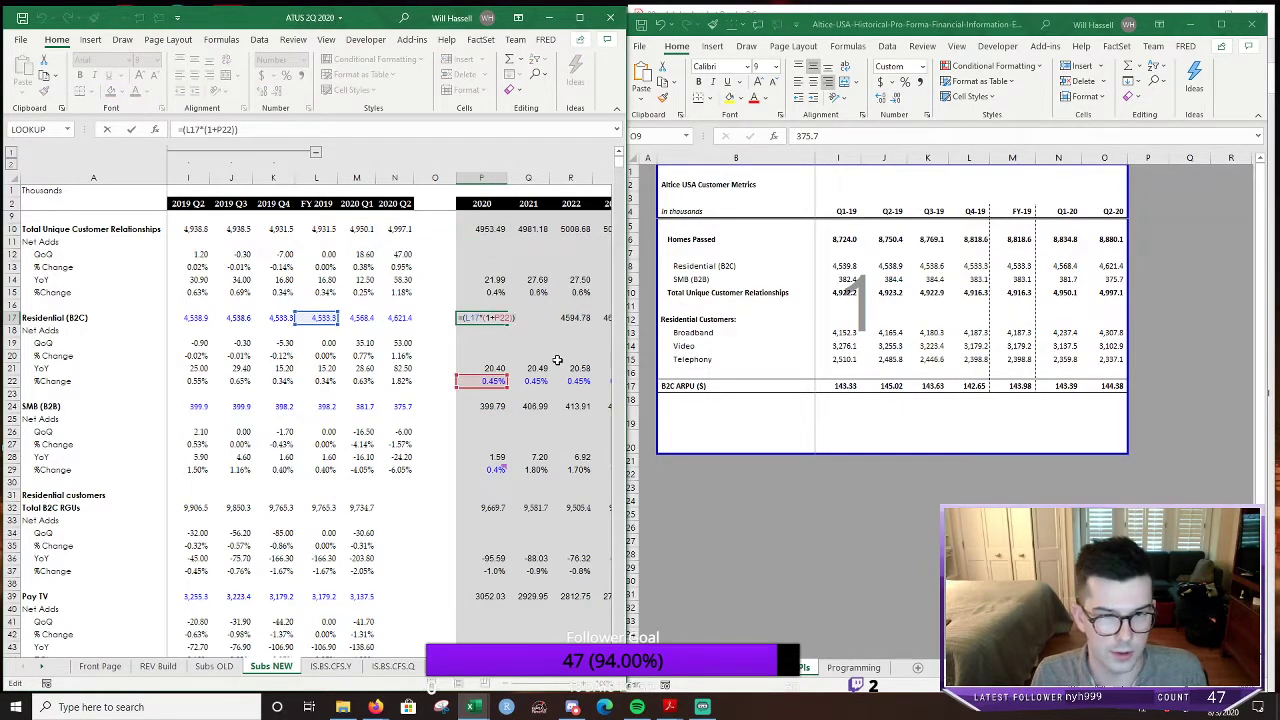
pyautogui.press('Escape')
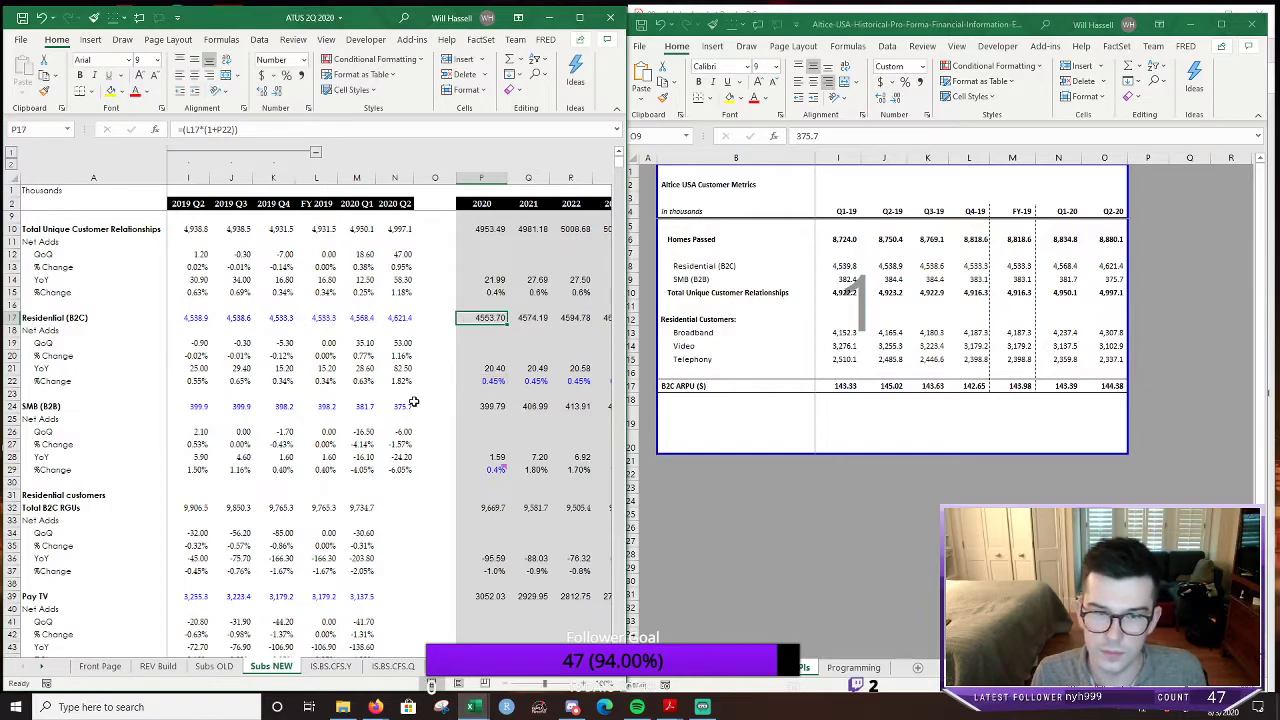
# Compare the 2020 Q1 Total B2C RGUs formula with the Q2-20 Broadband figure 4,307.8
pyautogui.scroll(-6, 410, 449)
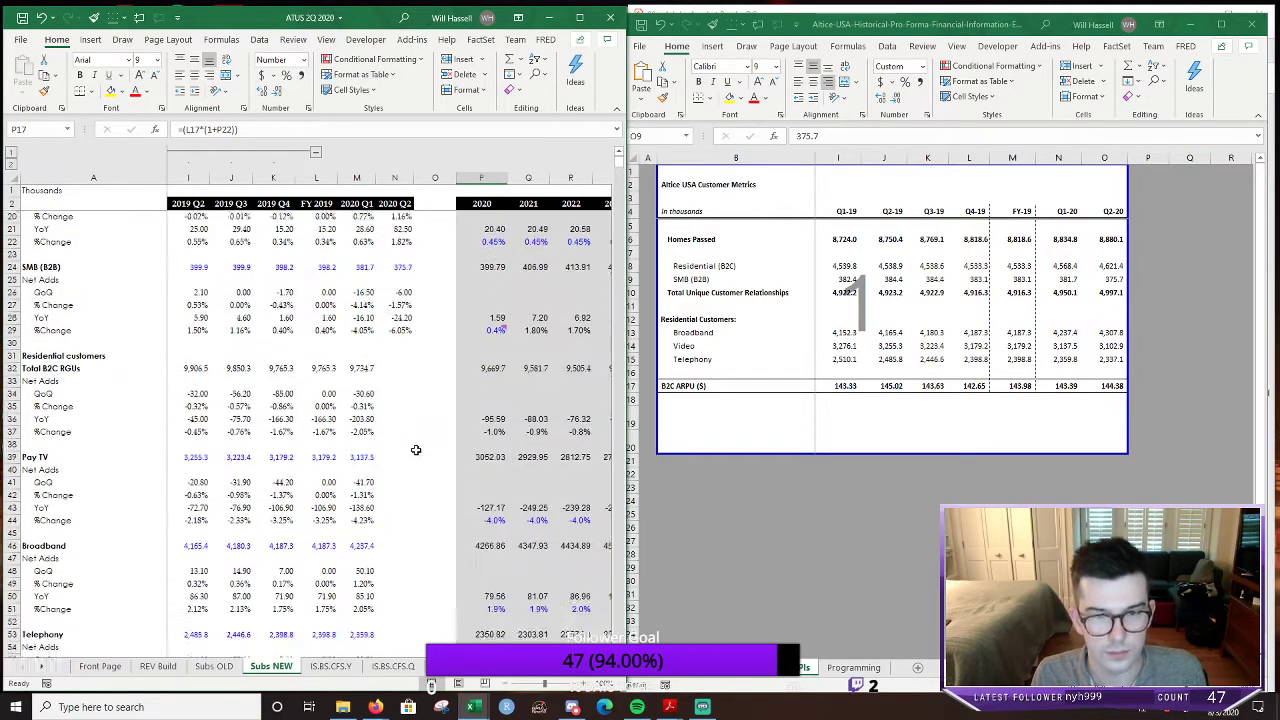
pyautogui.click(400, 300)
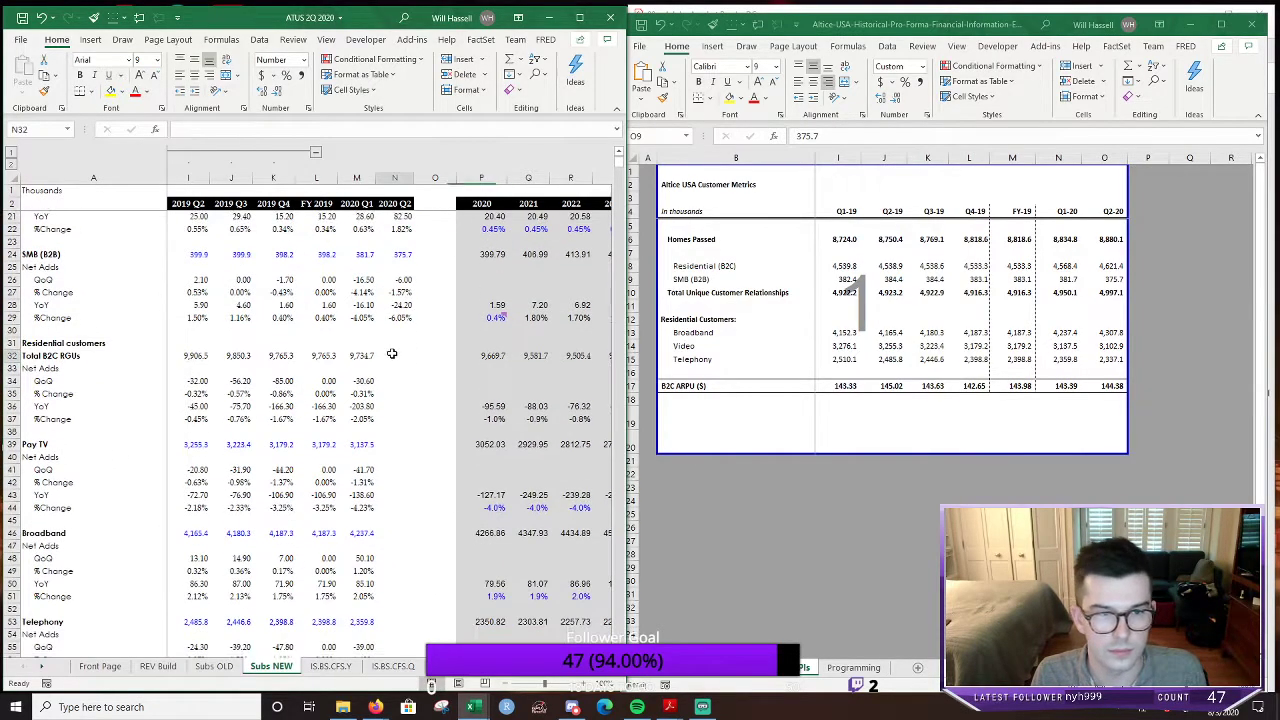
pyautogui.click(1067, 403)
pyautogui.click(1105, 332)
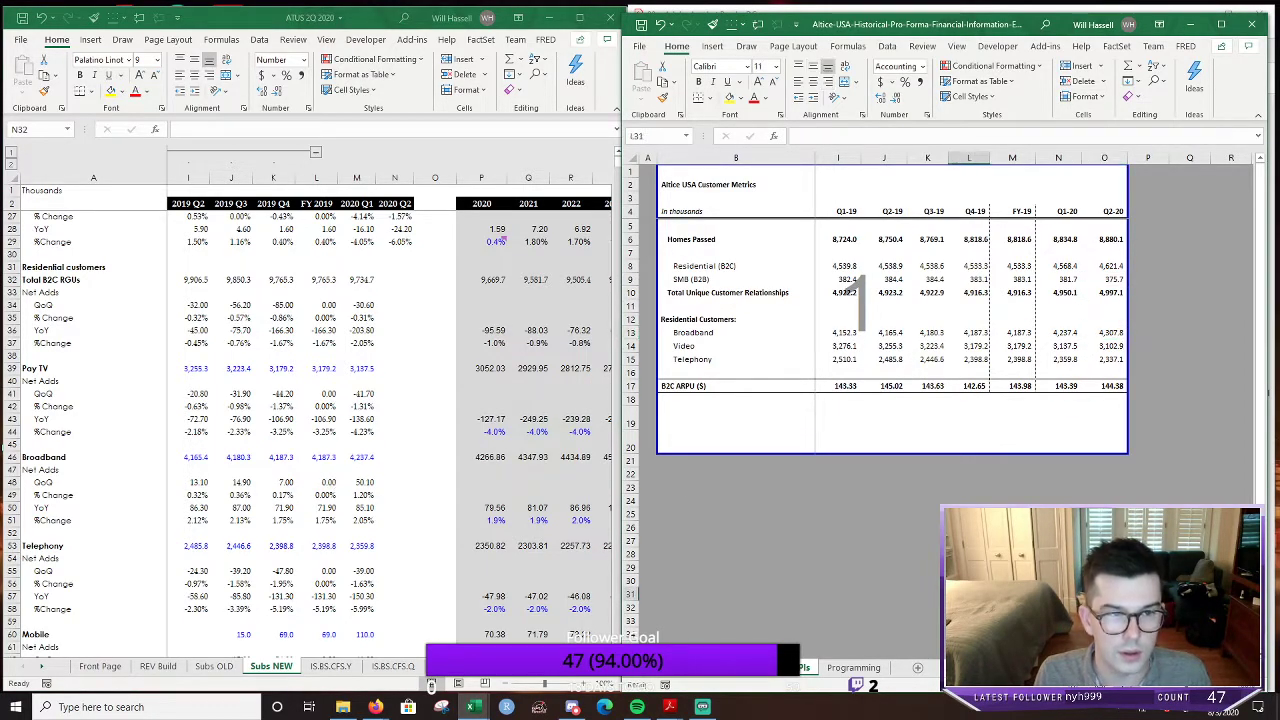
pyautogui.click(362, 280)
pyautogui.scroll(-2, 411, 381)
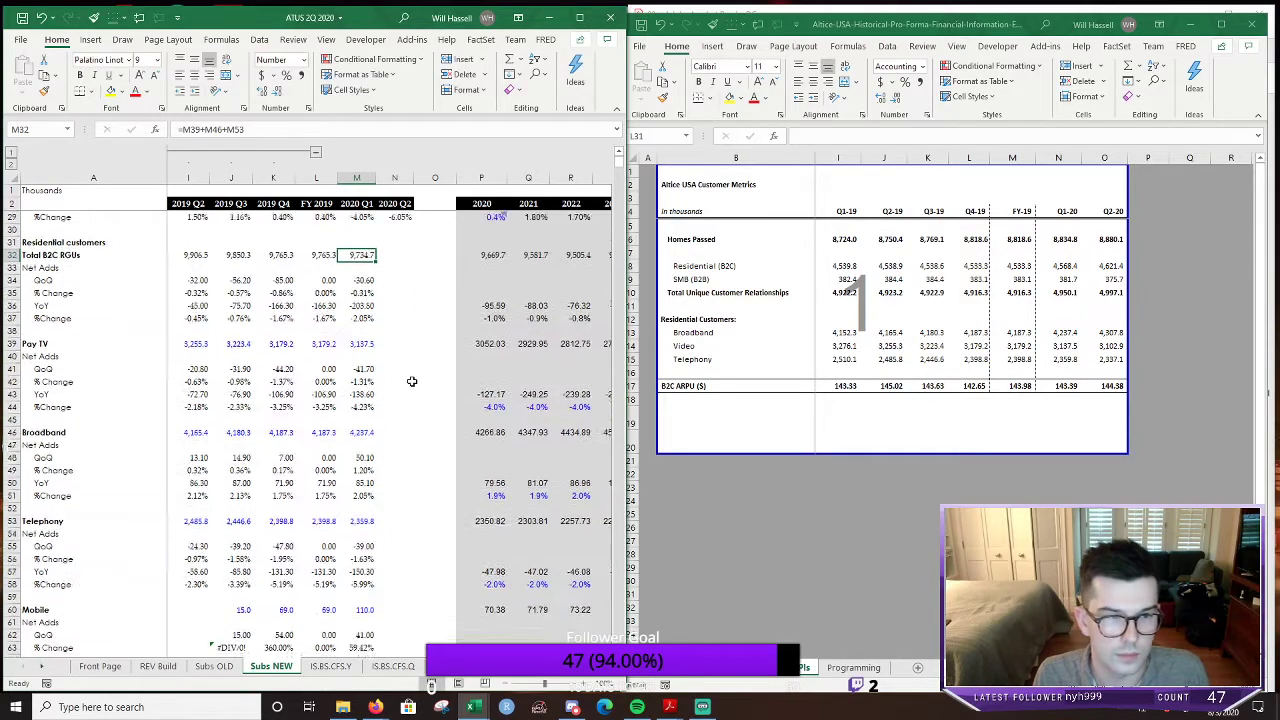
pyautogui.click(951, 316)
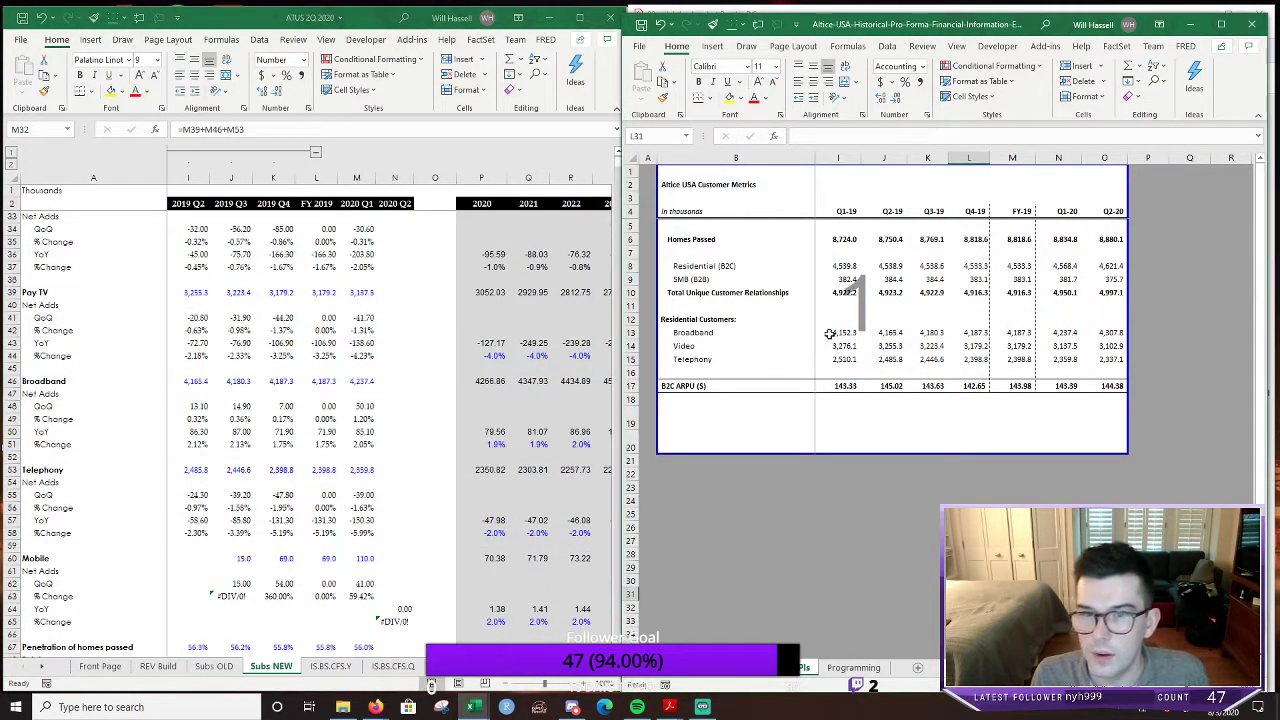
pyautogui.click(1100, 340)
pyautogui.click(1089, 490)
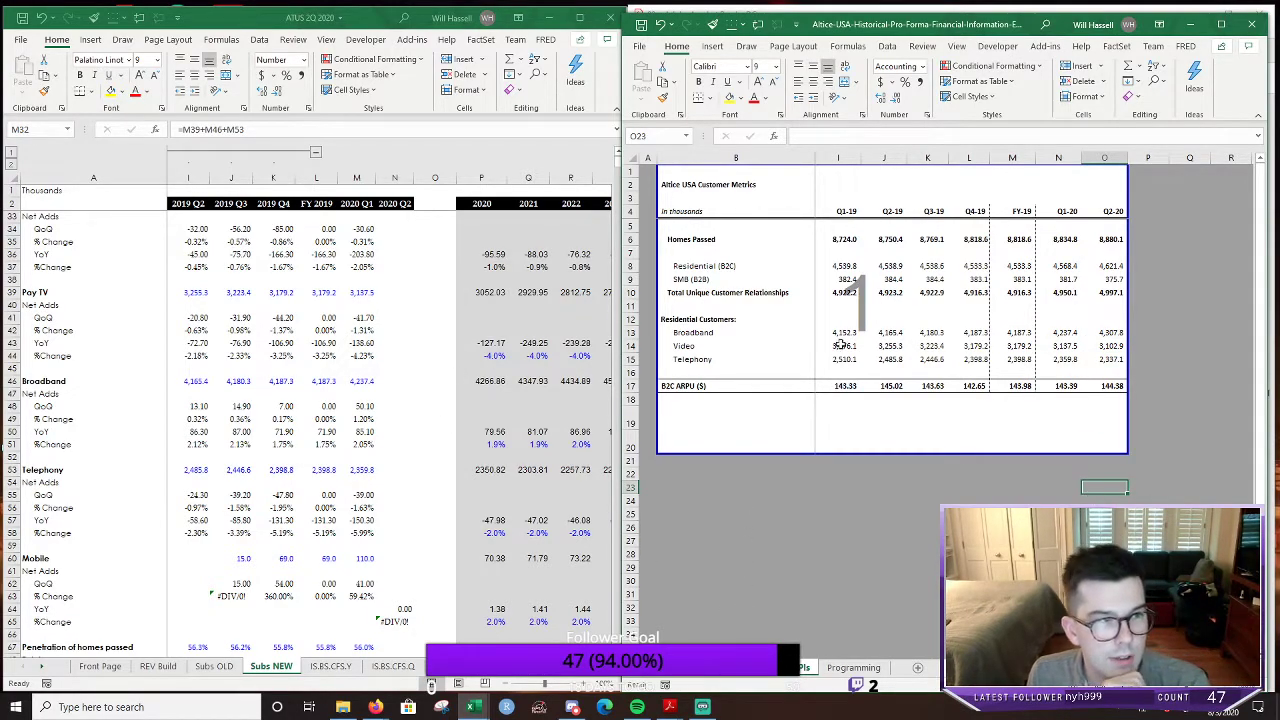
# Scroll the investor PDF to page 6 on Pledge, NJ Order and Altice Advantage, then minimize Acrobat
pyautogui.moveTo(672, 708)
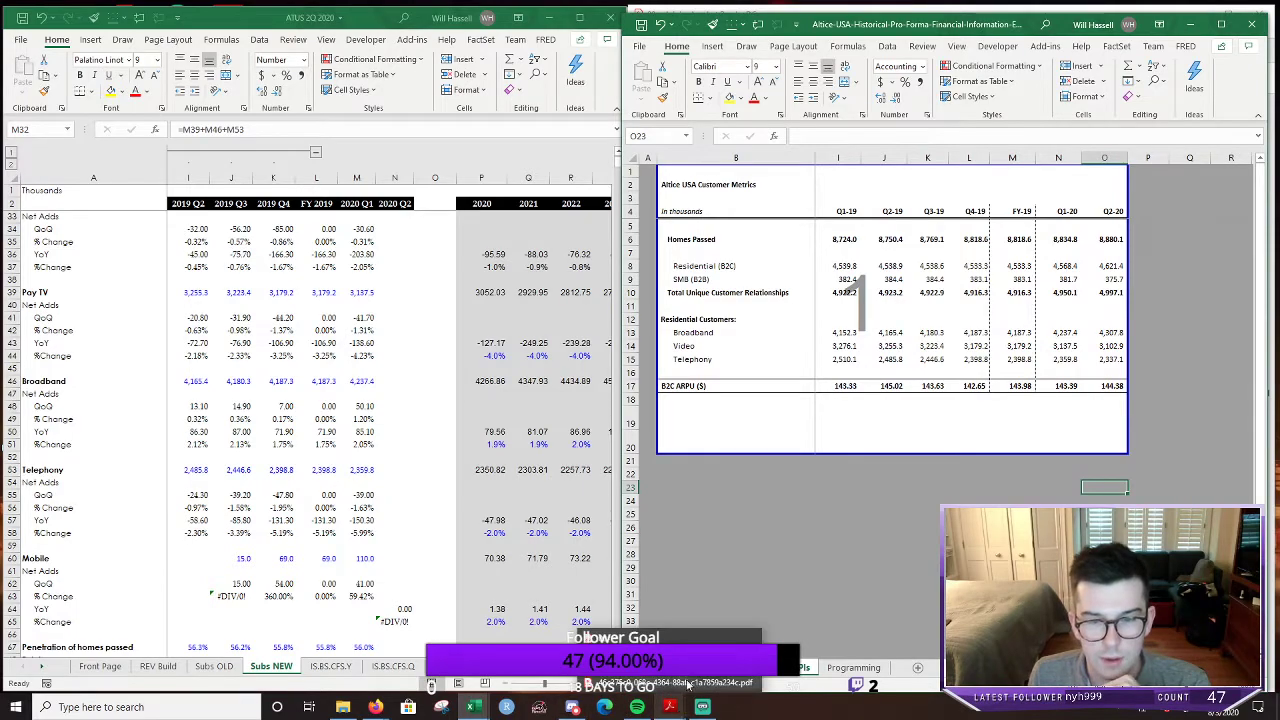
pyautogui.click(688, 679)
pyautogui.scroll(-5, 899, 209)
pyautogui.scroll(-6, 897, 218)
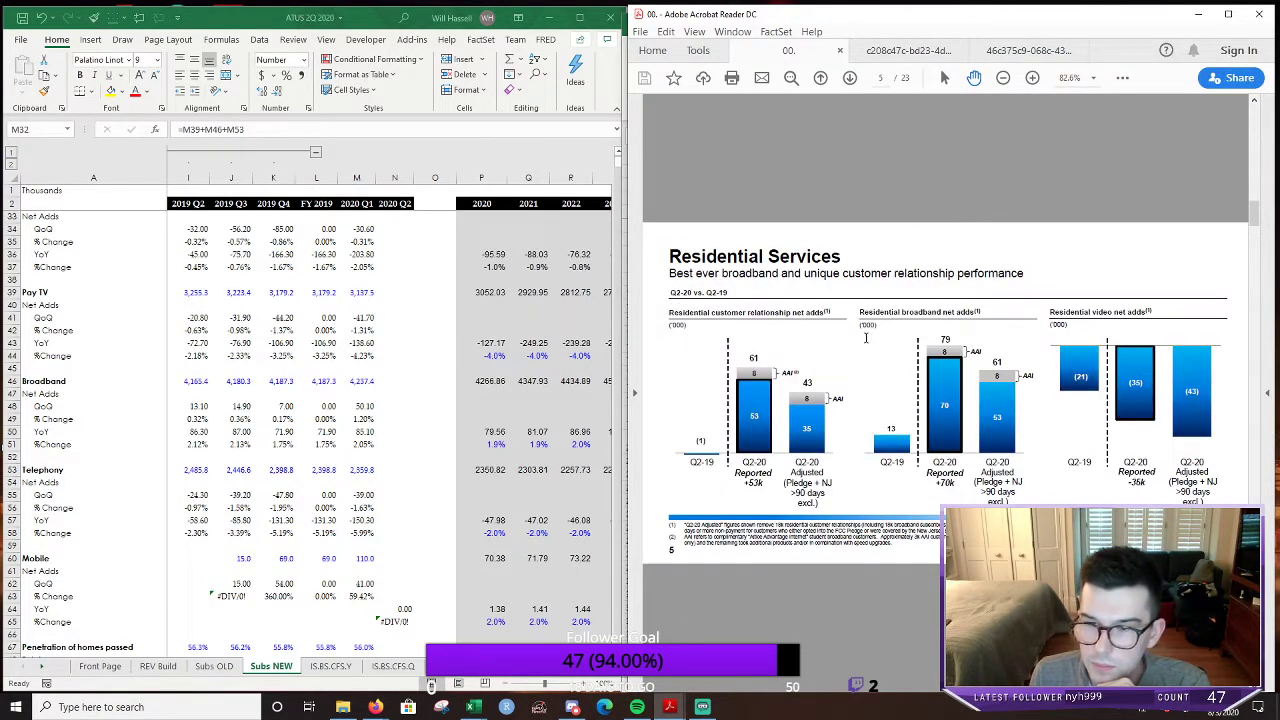
pyautogui.scroll(-3, 865, 338)
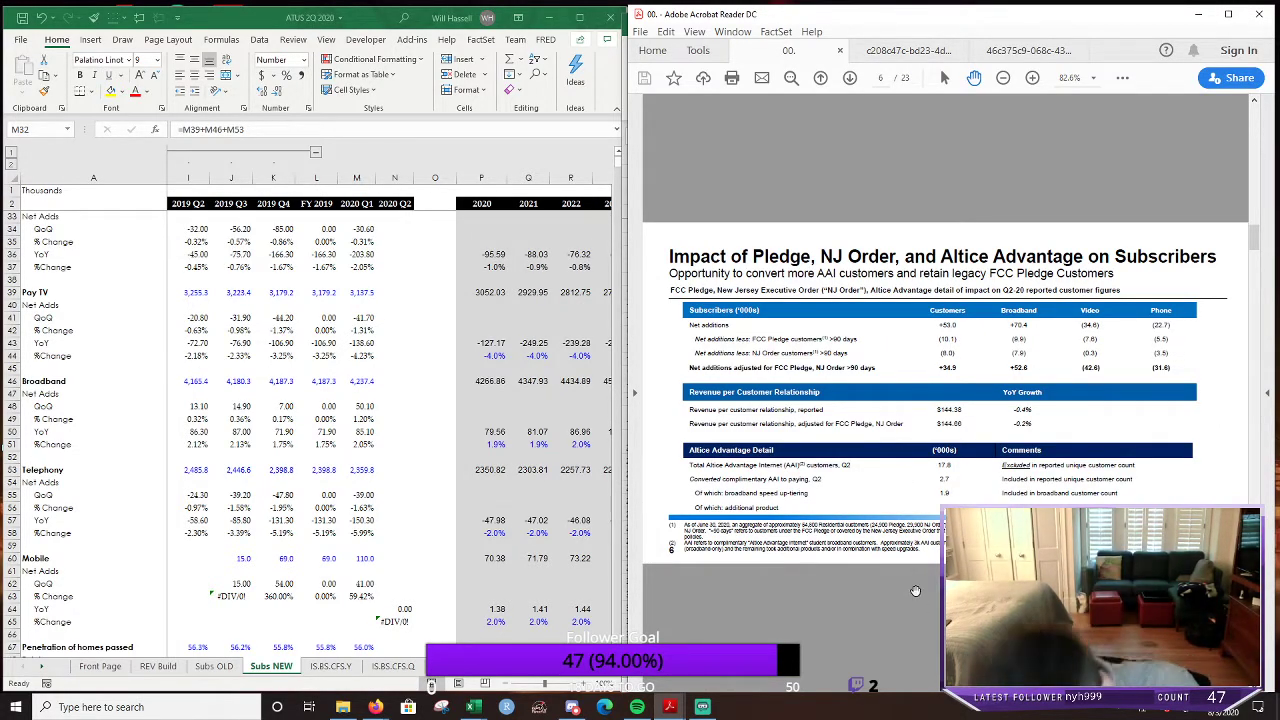
pyautogui.scroll(3, 913, 621)
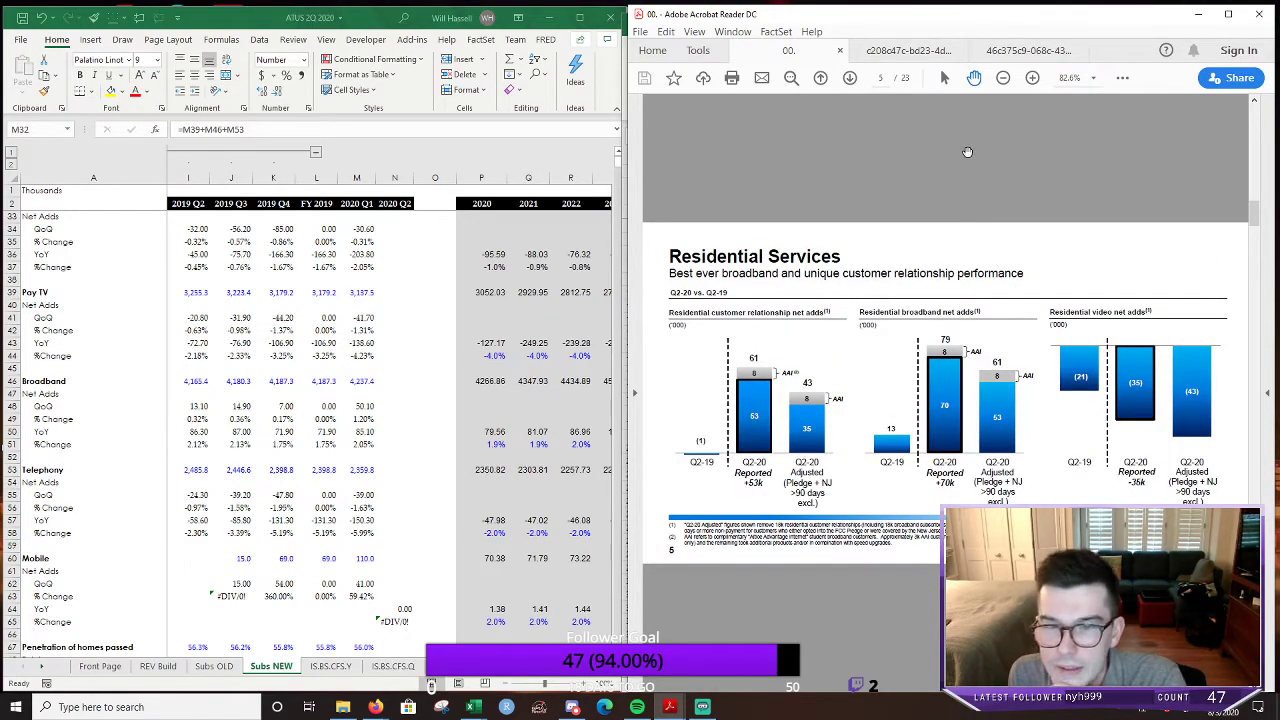
pyautogui.scroll(-3, 817, 424)
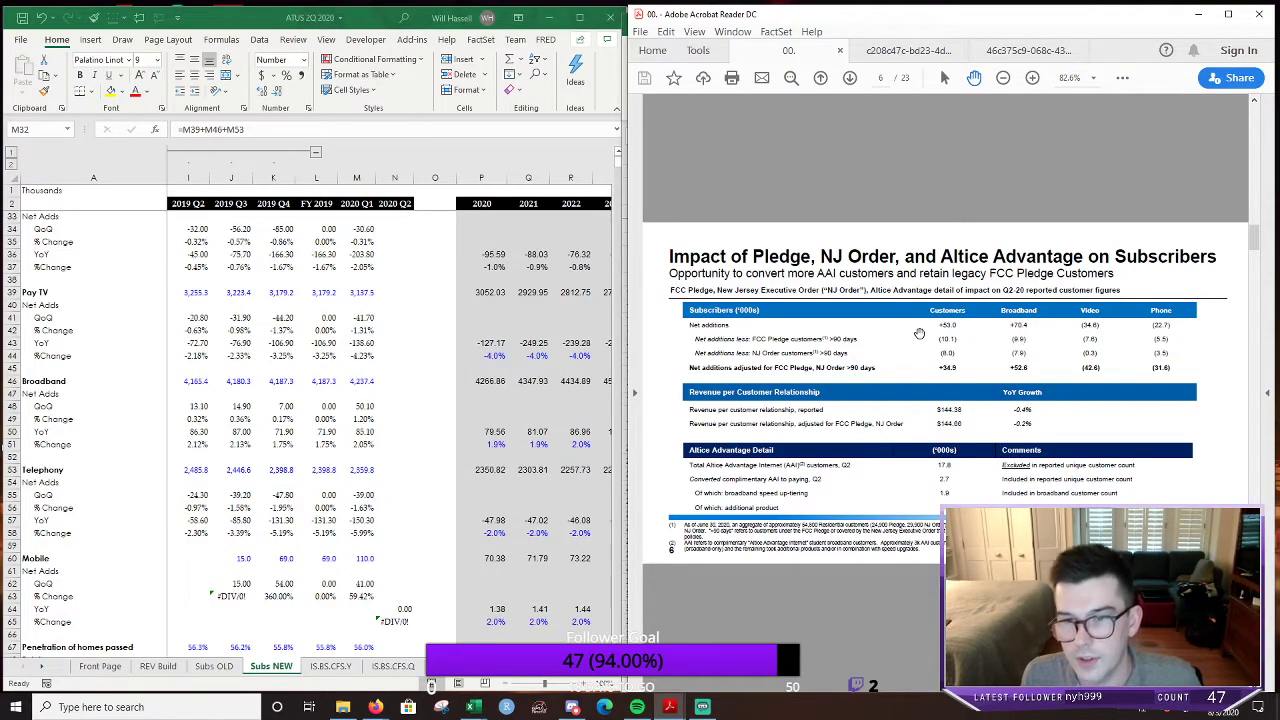
pyautogui.scroll(1, 960, 333)
pyautogui.moveTo(820, 363); pyautogui.dragTo(842, 362)
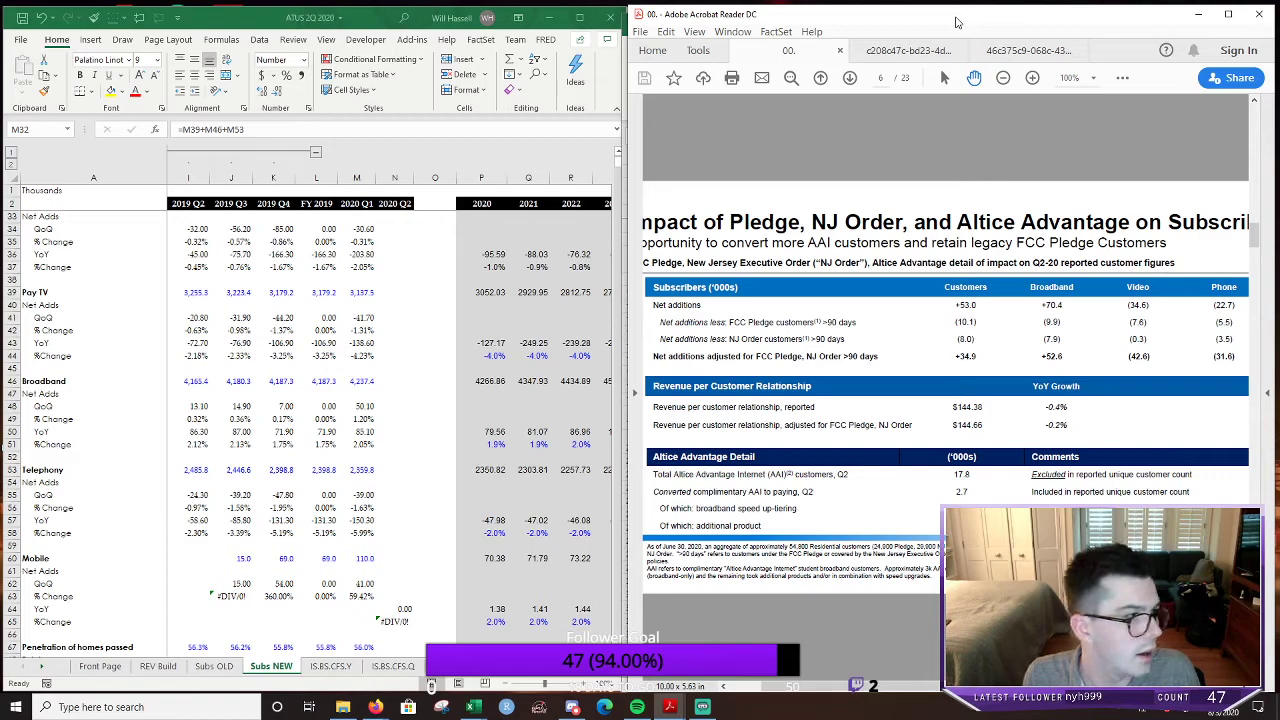
pyautogui.click(1198, 14)
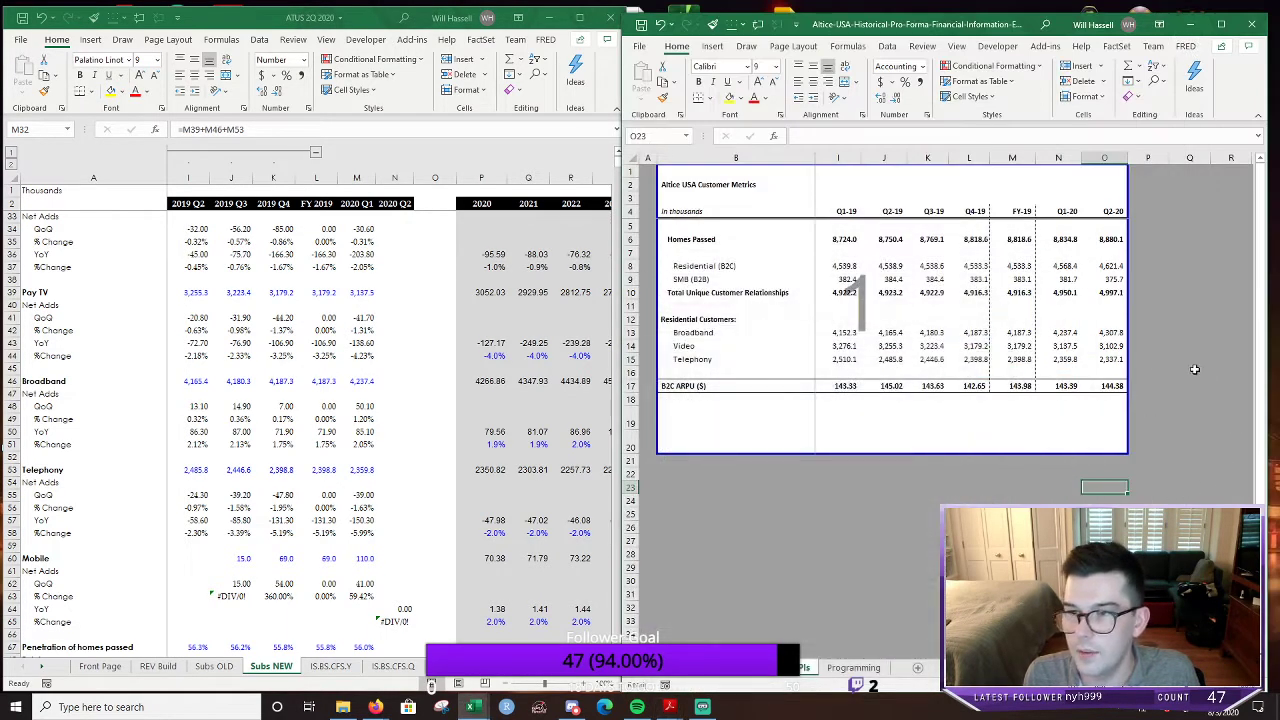
# Copy the Q2-20 Video figure 3,102.9 into the 2020 Q2 Pay TV cell N39
pyautogui.click(1115, 345)
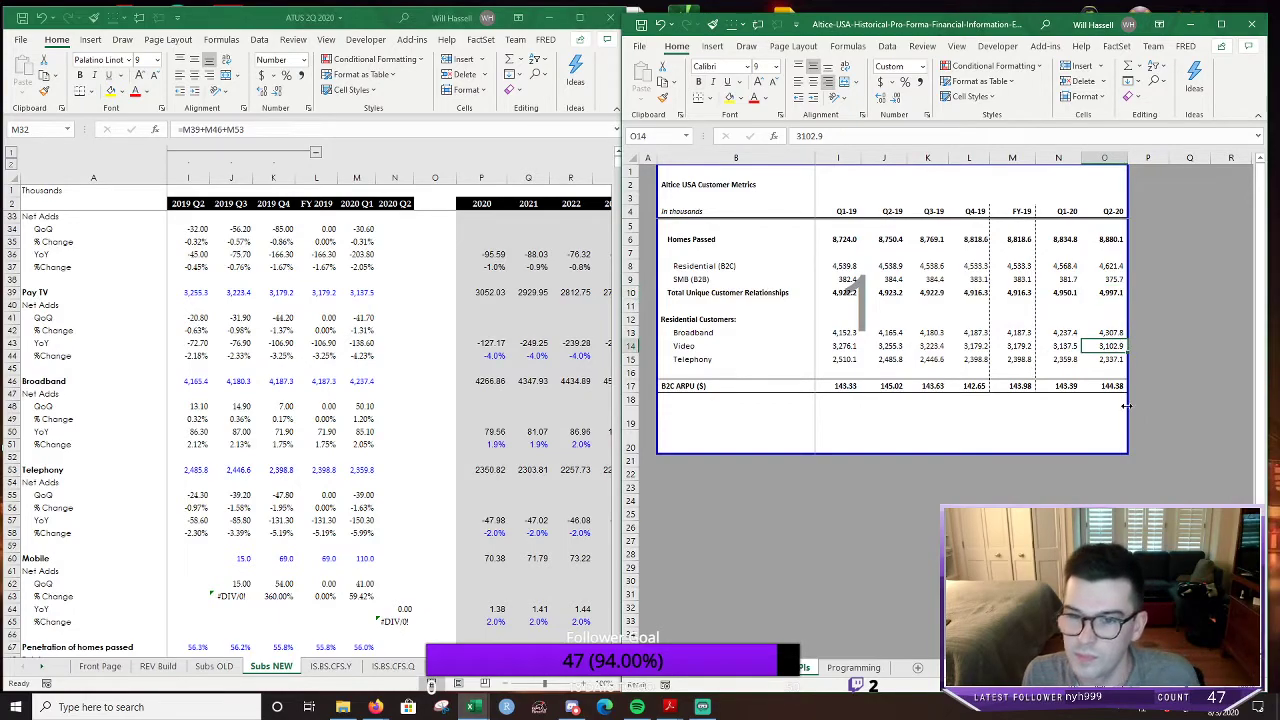
pyautogui.click(1104, 331)
pyautogui.click(1110, 345)
pyautogui.hotkey('ctrl', 'c')
pyautogui.hotkey('alt', 'Tab')
pyautogui.click(422, 291)
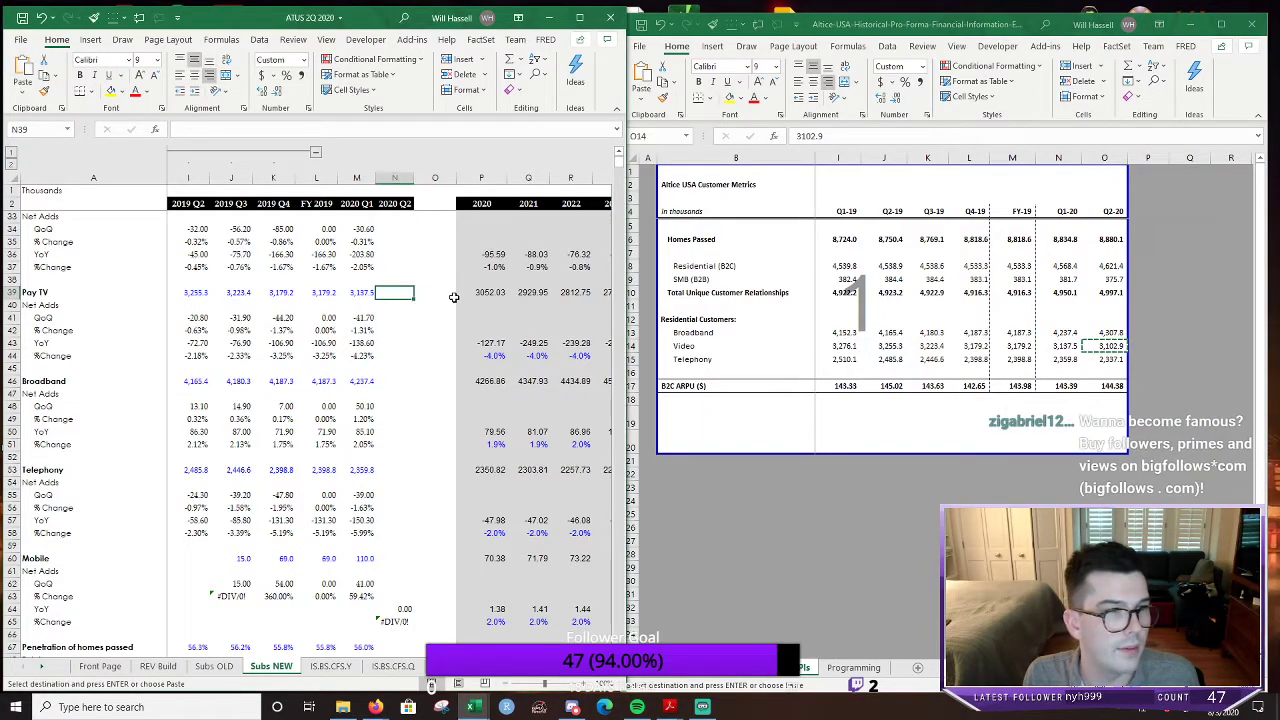
pyautogui.press('Left')
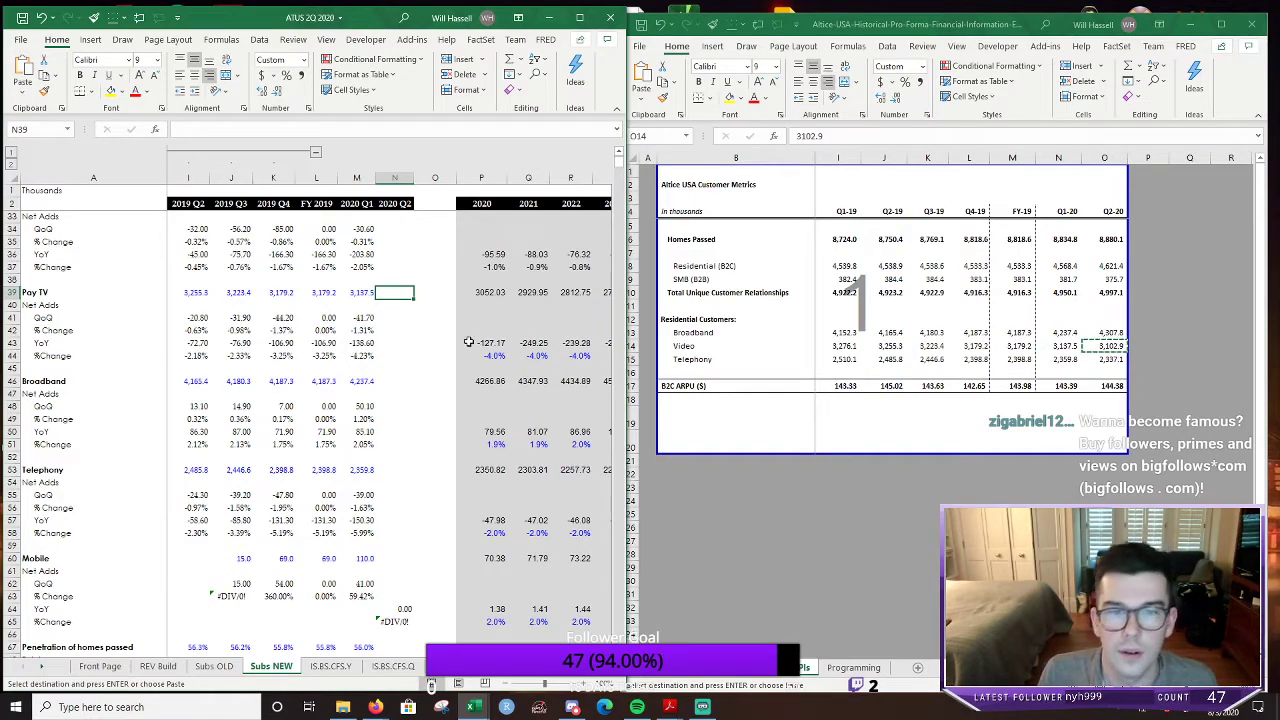
pyautogui.hotkey('ctrl', 'v')
pyautogui.press('Escape')
pyautogui.press('Left')
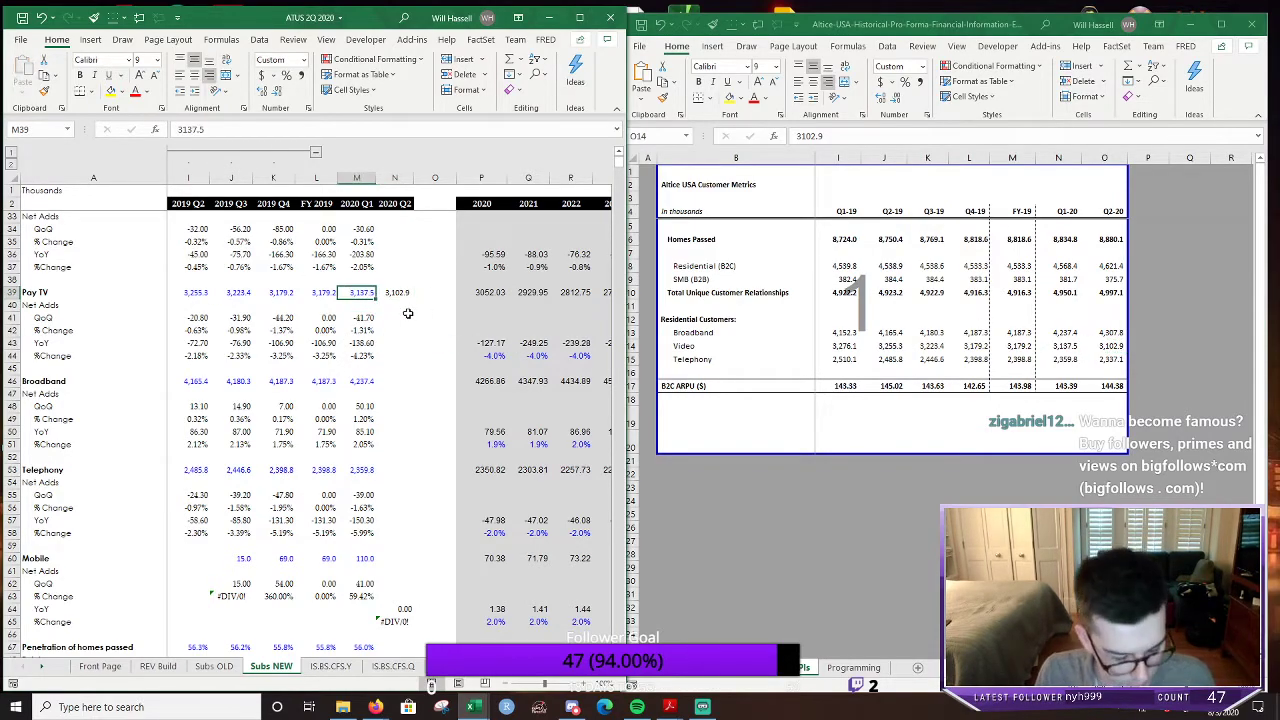
pyautogui.press('Right')
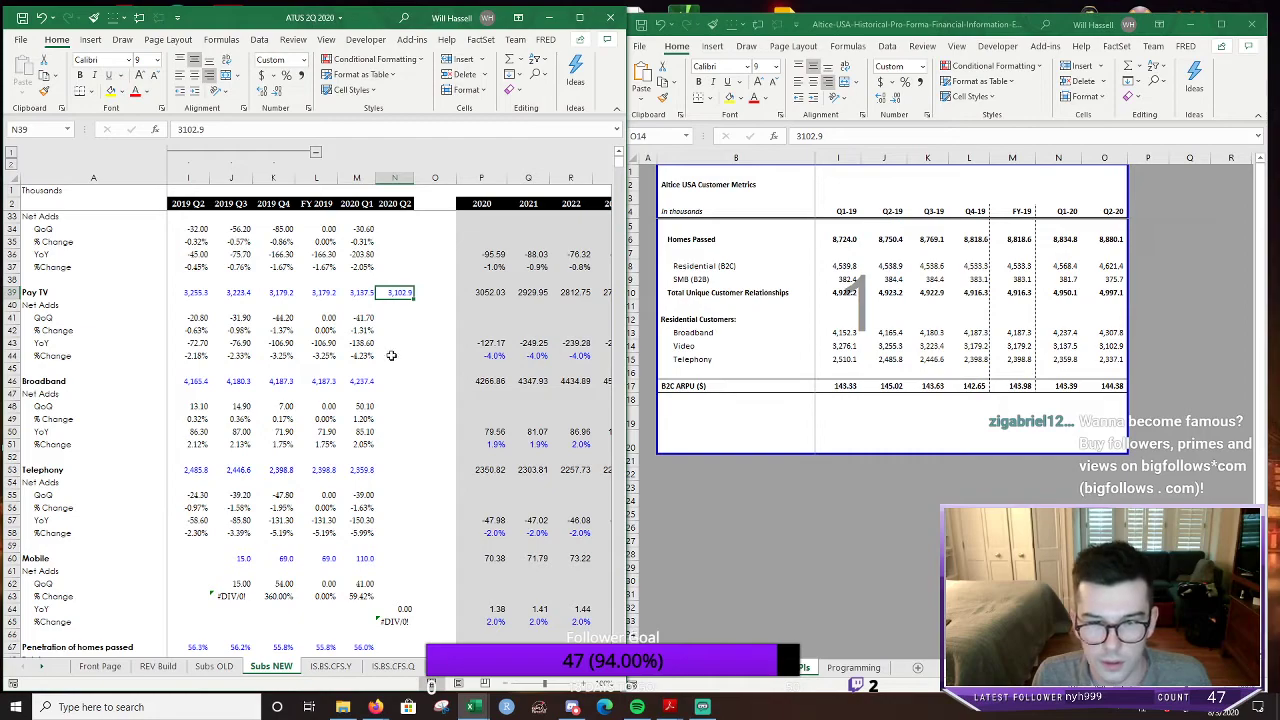
# Copy the Q2-20 Broadband figure 4,307.8 into the 2020 Q2 Broadband cell N46
pyautogui.click(382, 379)
pyautogui.click(1119, 346)
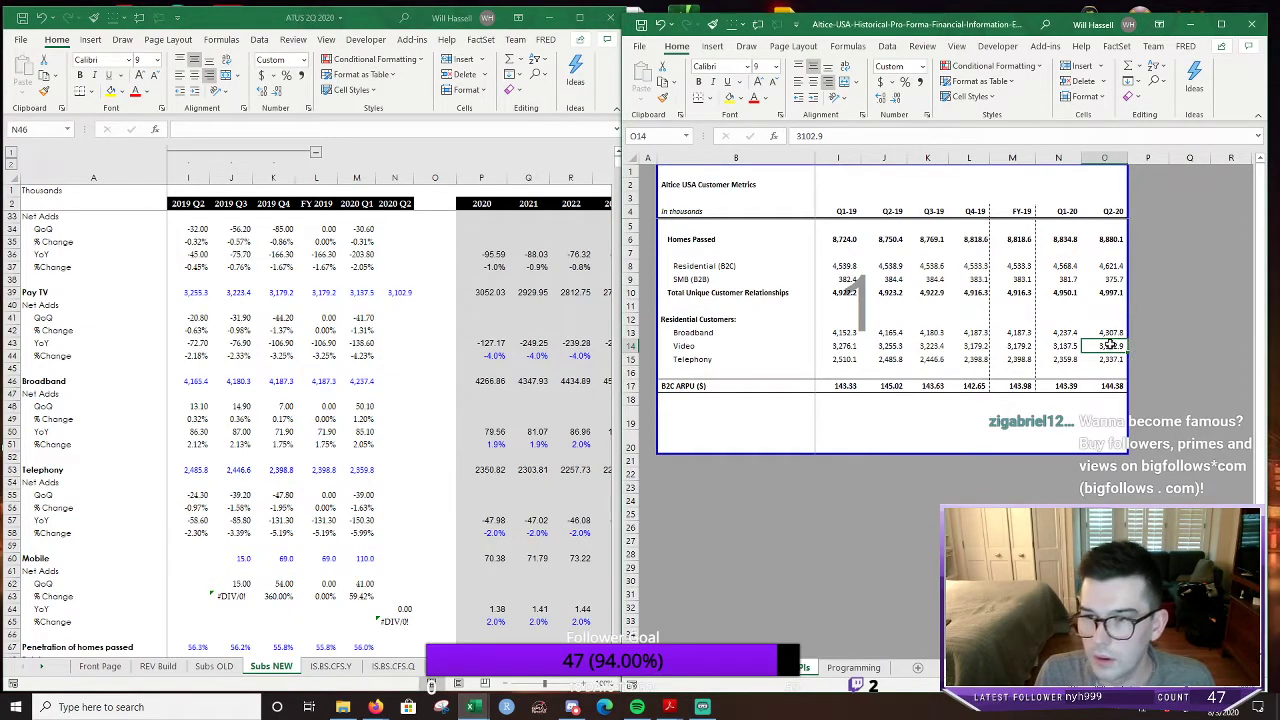
pyautogui.click(1105, 333)
pyautogui.hotkey('ctrl', 'c')
pyautogui.click(396, 381)
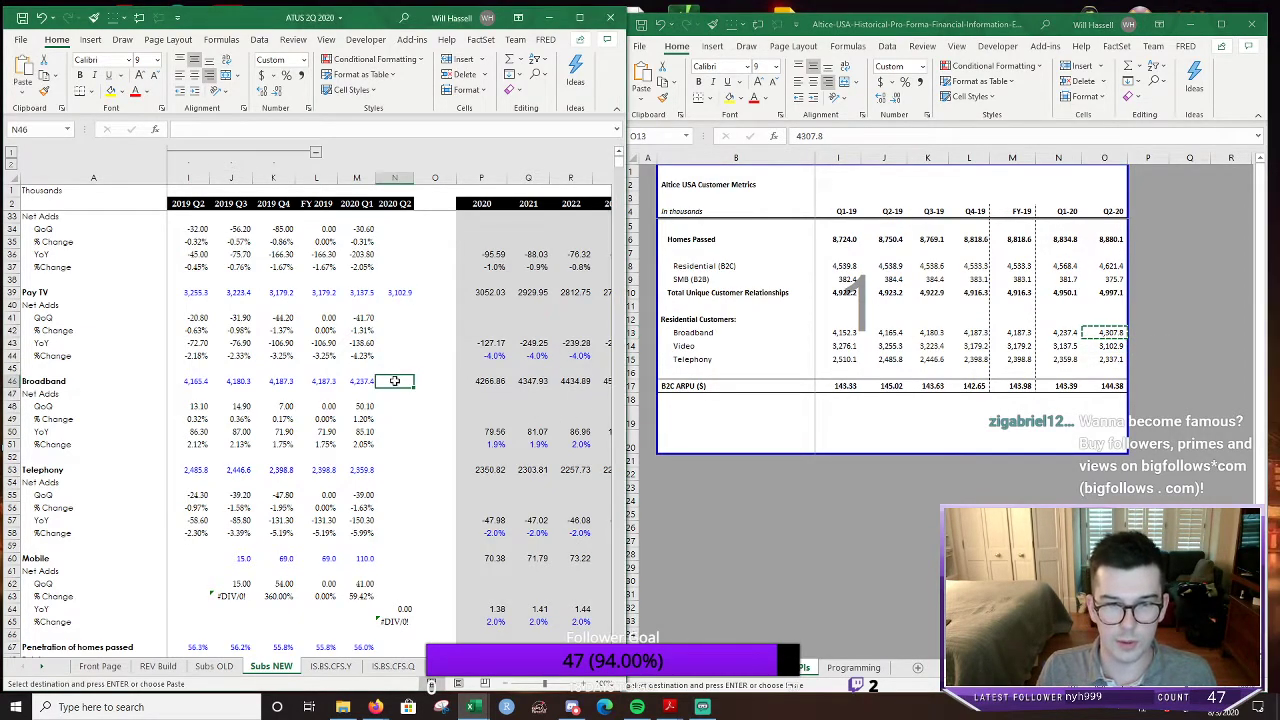
pyautogui.press('Return')
pyautogui.press('Down')
pyautogui.press('Down')
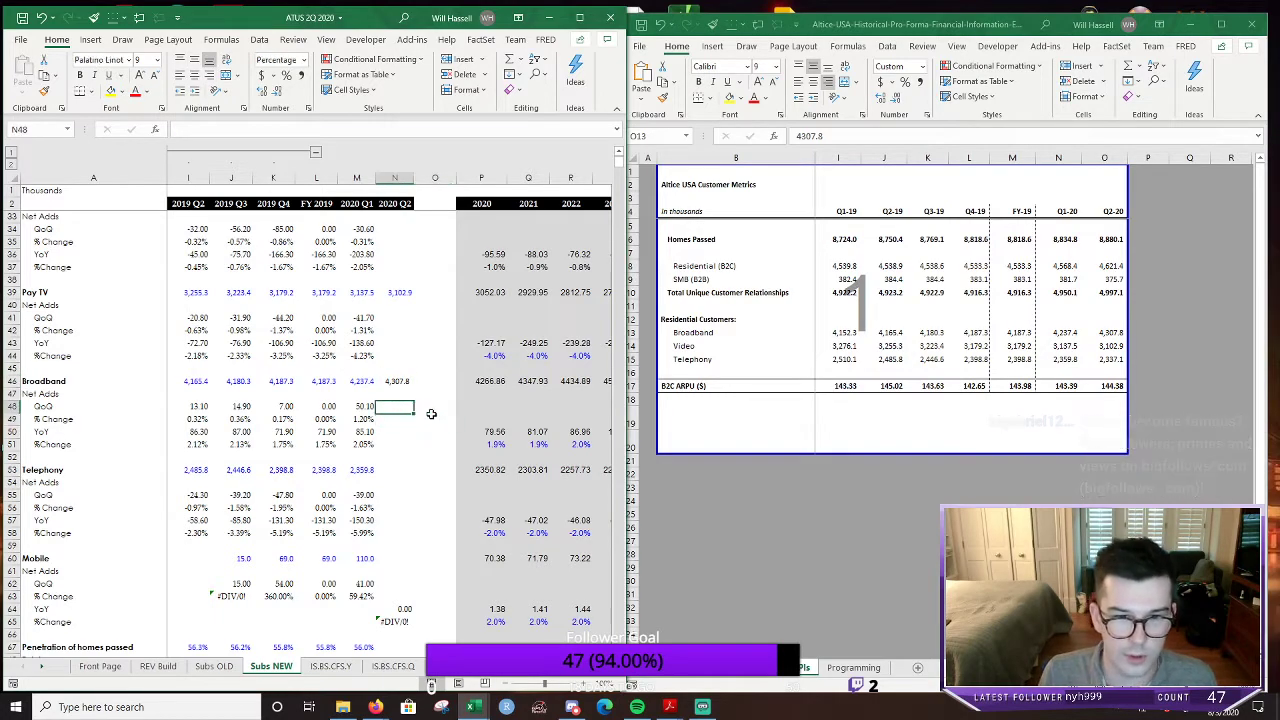
pyautogui.press('Up')
pyautogui.press('Up')
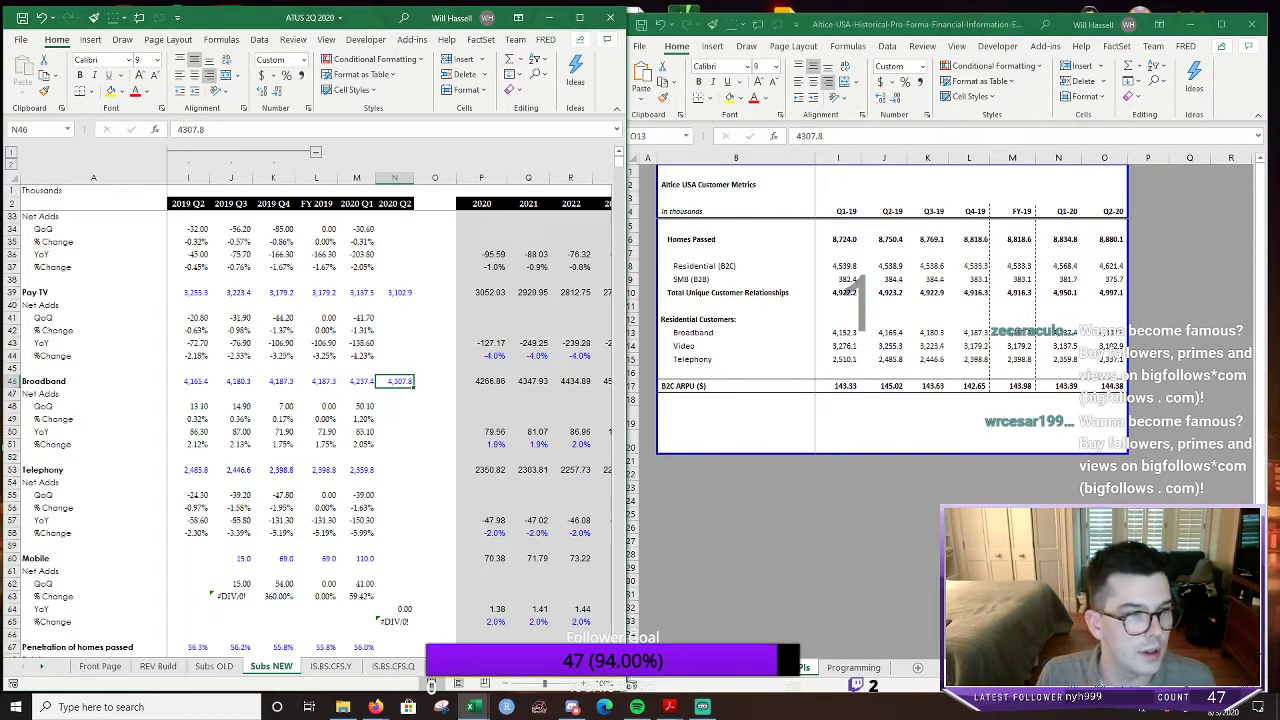
pyautogui.hotkey('alt', 'Tab')
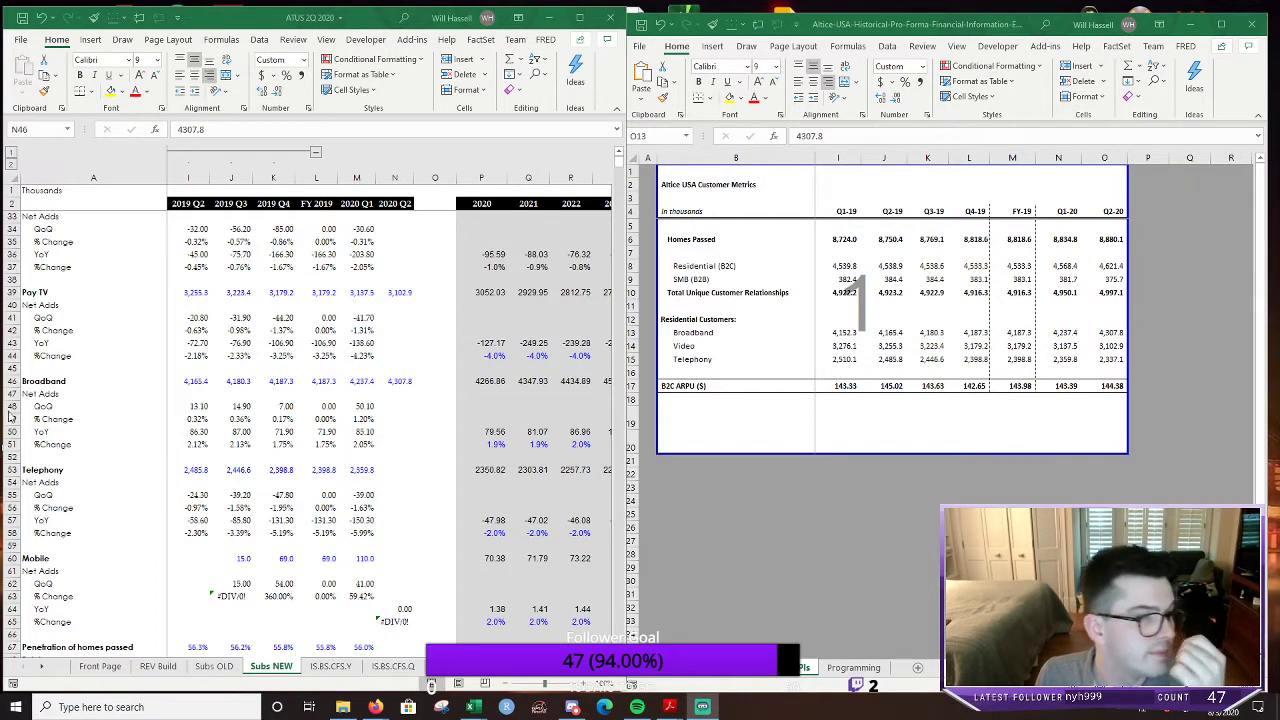
# Enter the Q2-20 Telephony total 2,337.1, copy it into N53 and match the Q1 total formatting
pyautogui.click(1099, 359)
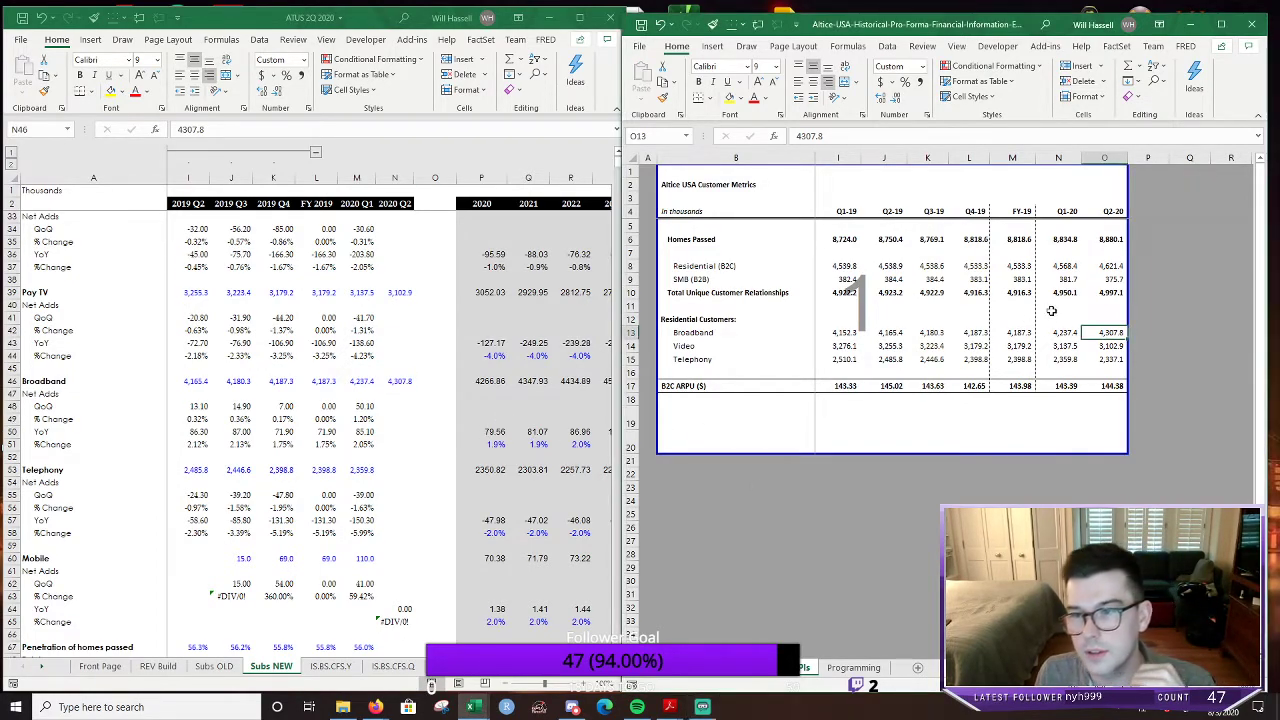
pyautogui.write('2337.1')
pyautogui.press('Return')
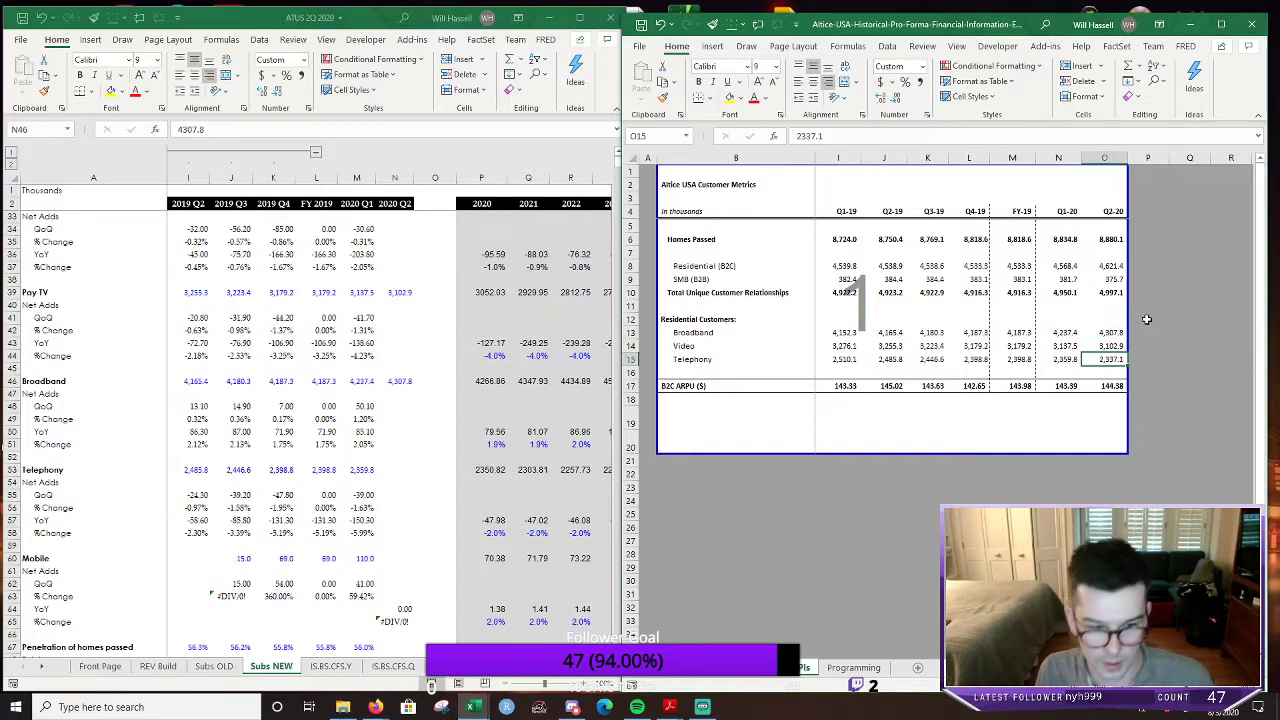
pyautogui.hotkey('ctrl', 'c')
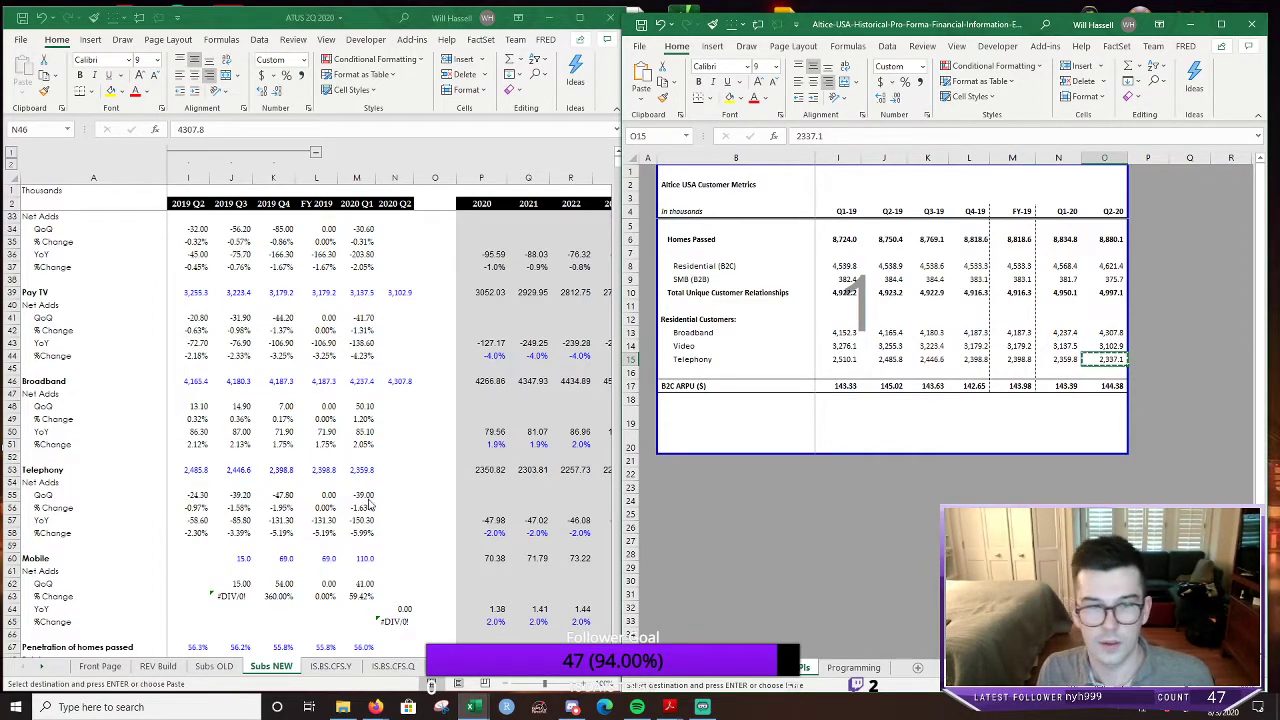
pyautogui.click(395, 469)
pyautogui.press('Return')
pyautogui.click(430, 419)
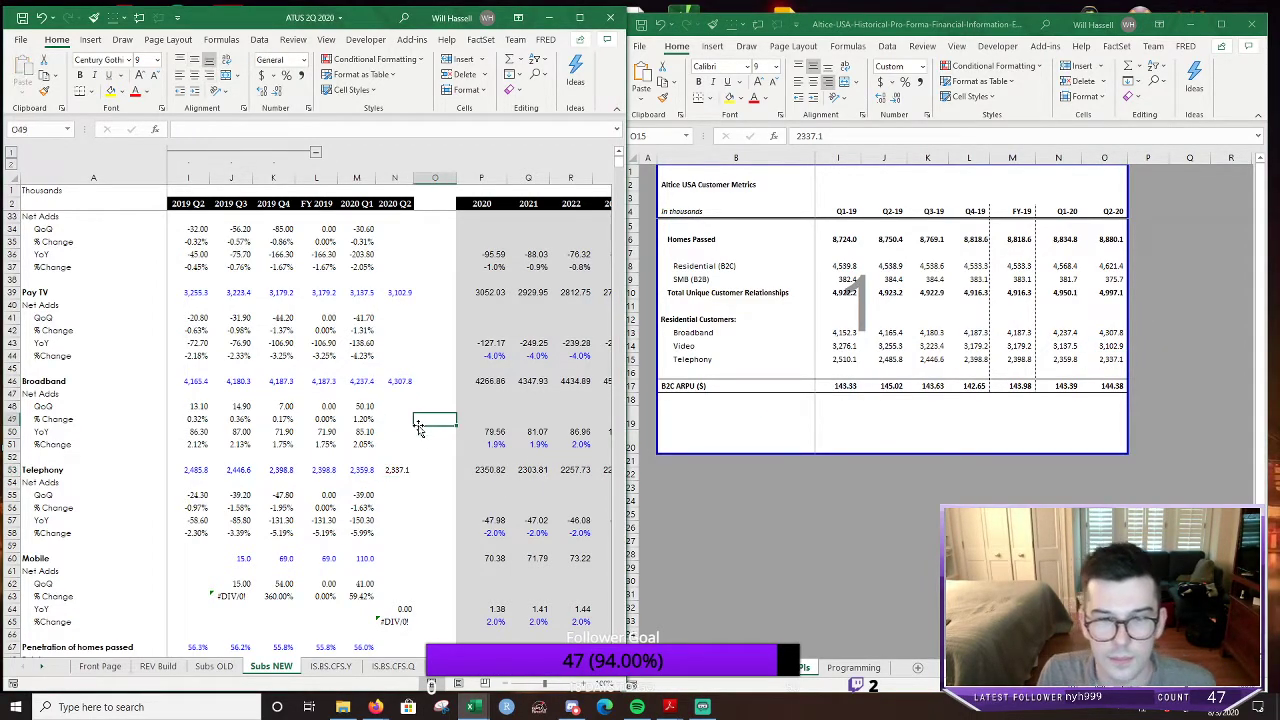
pyautogui.press('Down')
pyautogui.press('Down')
pyautogui.press('Down')
pyautogui.press('Down')
pyautogui.press('Left')
pyautogui.press('Left')
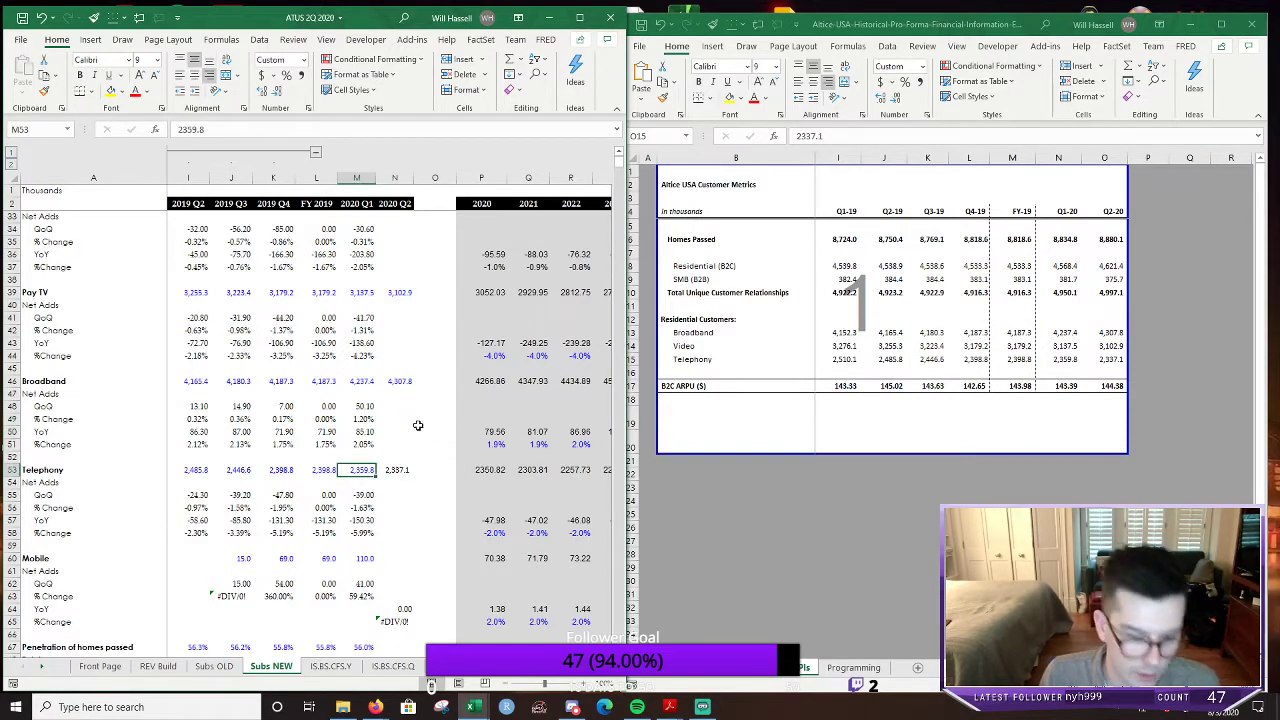
pyautogui.hotkey('alt', 'h')
pyautogui.press('f')
pyautogui.press('p')
pyautogui.press('Escape')
# Fill the Telephony and Broadband net-add formulas from 2020 Q1 into 2020 Q2
pyautogui.press('Down')
pyautogui.press('Down')
pyautogui.hotkey('shift', 'Down')
pyautogui.hotkey('shift', 'Down')
pyautogui.hotkey('shift', 'Right')
pyautogui.hotkey('ctrl', 'r')
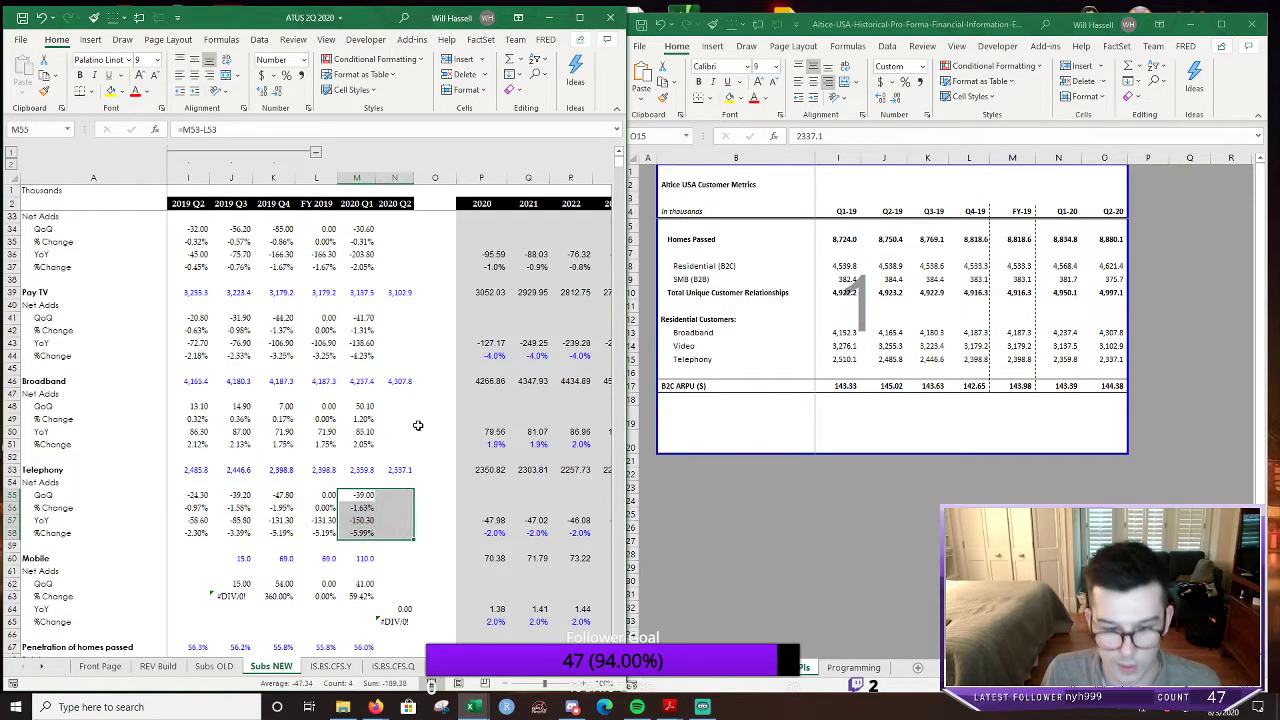
pyautogui.press('Up')
pyautogui.press('Up')
pyautogui.press('Up')
pyautogui.press('Up')
pyautogui.press('Up')
pyautogui.press('Up')
pyautogui.press('Up')
pyautogui.press('Up')
pyautogui.press('Down')
pyautogui.hotkey('shift', 'Down')
pyautogui.hotkey('shift', 'Down')
pyautogui.hotkey('shift', 'Down')
pyautogui.hotkey('ctrl', 'shift', 'Right')
pyautogui.hotkey('ctrl', 'q')
pyautogui.press('Left')
pyautogui.press('Escape')
pyautogui.press('Up')
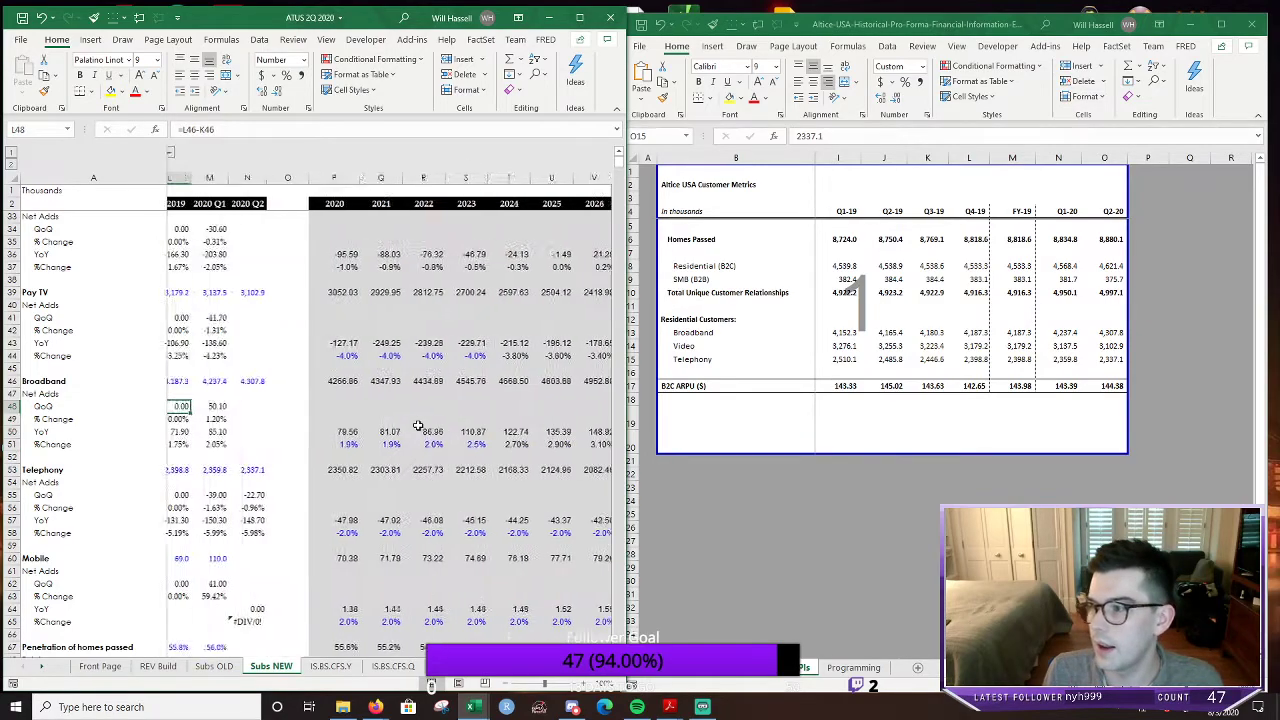
pyautogui.press('Down')
pyautogui.hotkey('shift', 'Down')
pyautogui.hotkey('shift', 'Down')
pyautogui.hotkey('shift', 'Down')
pyautogui.hotkey('shift', 'Right')
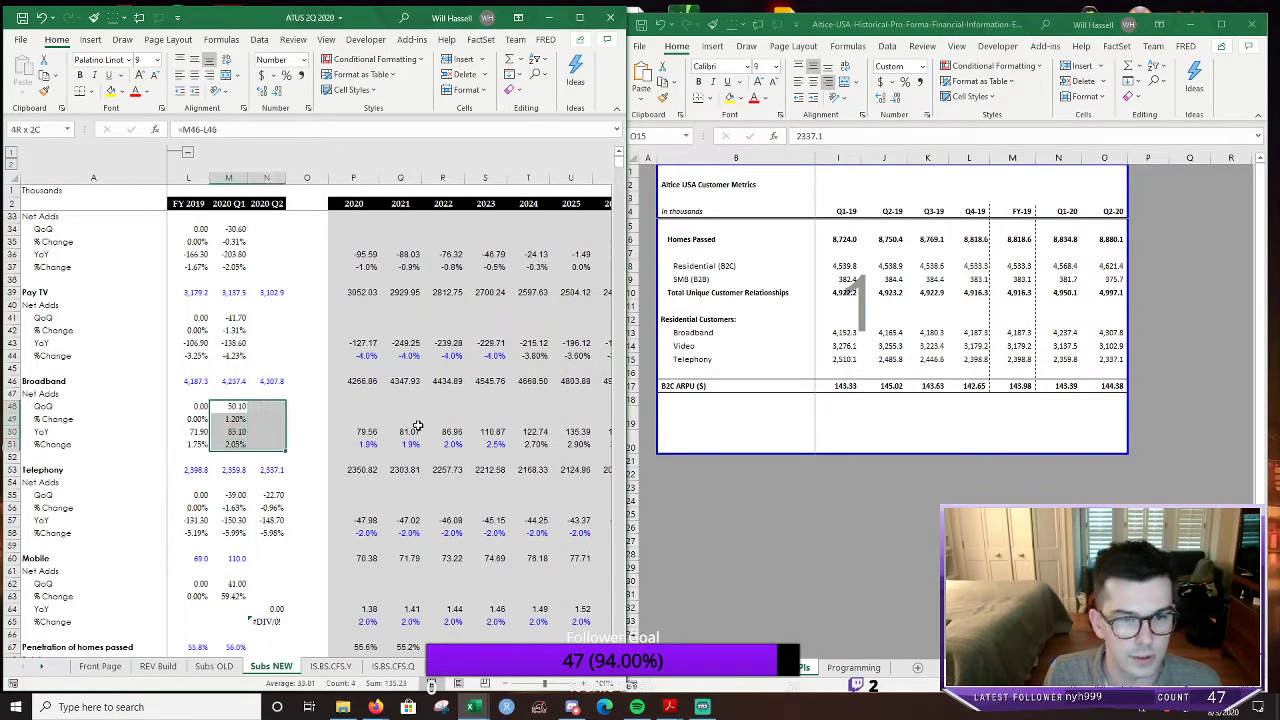
pyautogui.hotkey('ctrl', 'r')
# Fill the Pay TV net-add formulas from 2020 Q1 into 2020 Q2
pyautogui.press('Up')
pyautogui.press('Up')
pyautogui.press('Up')
pyautogui.press('Up')
pyautogui.press('Up')
pyautogui.press('Up')
pyautogui.press('Up')
pyautogui.press('Up')
pyautogui.press('Up')
pyautogui.press('Up')
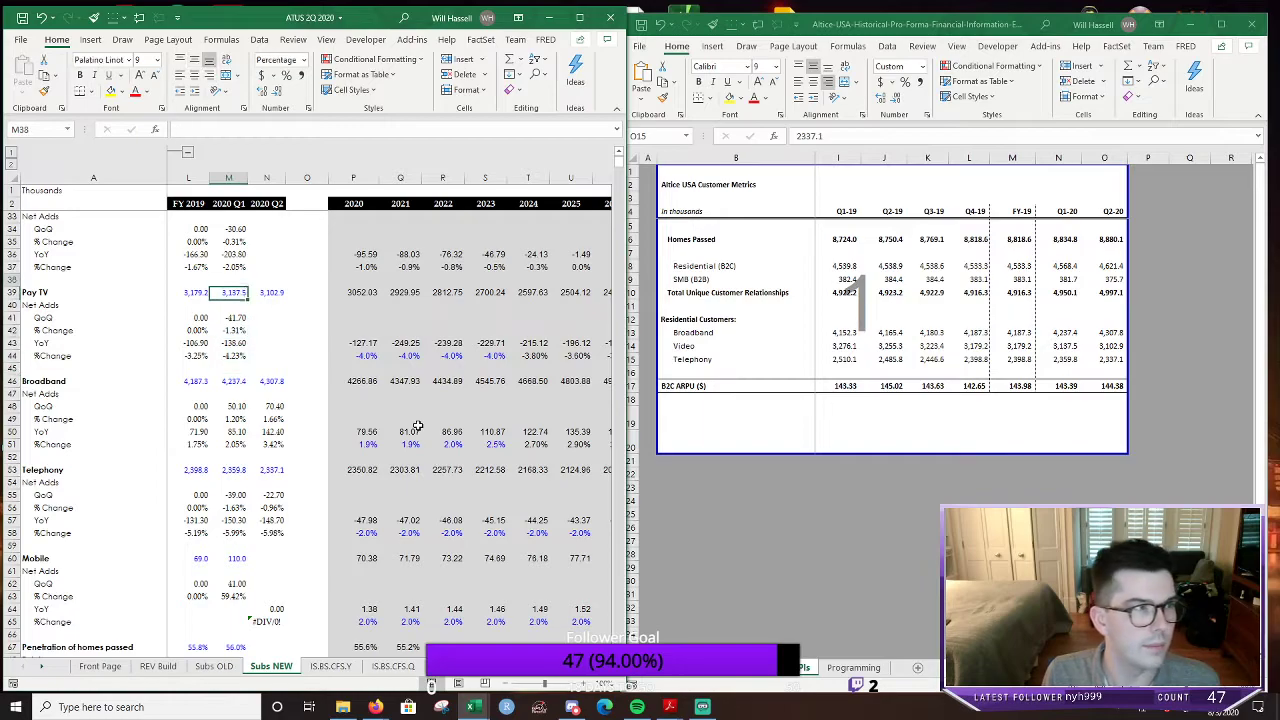
pyautogui.press('Down')
pyautogui.press('Down')
pyautogui.press('Down')
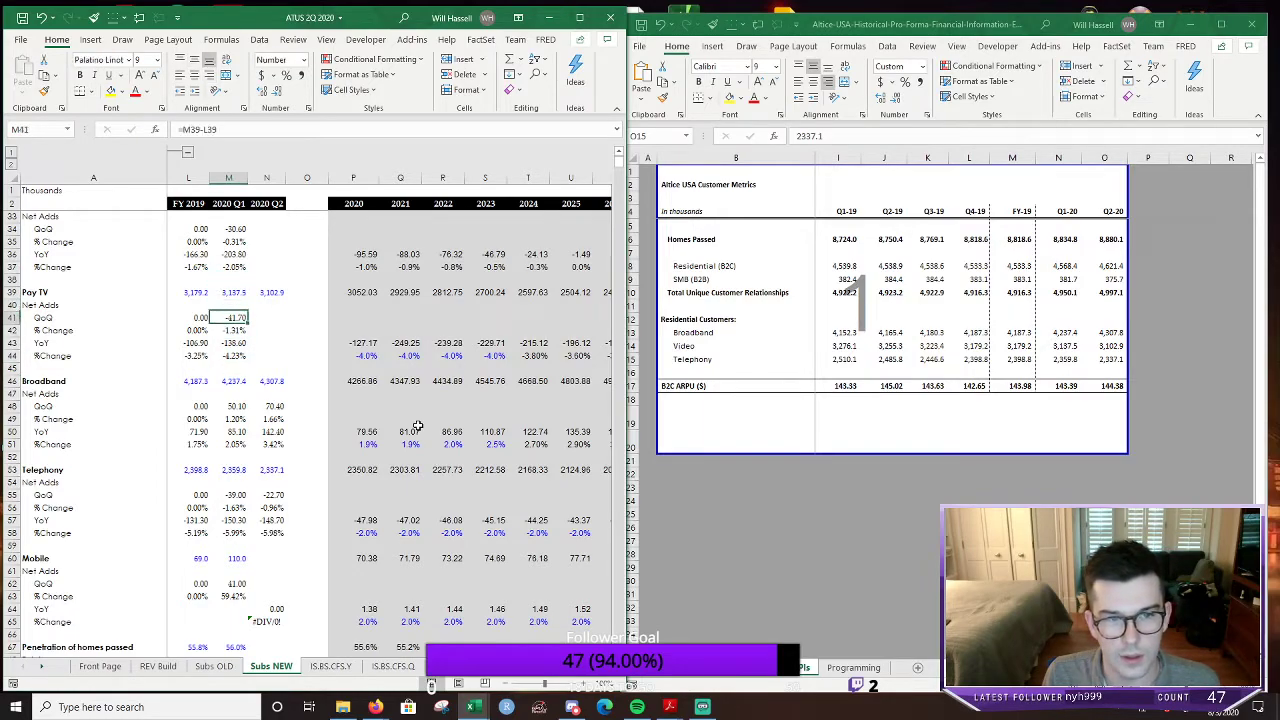
pyautogui.hotkey('shift', 'Down')
pyautogui.hotkey('shift', 'Down')
pyautogui.hotkey('shift', 'Right')
pyautogui.hotkey('ctrl', 'r')
pyautogui.press('Right')
pyautogui.press('Left')
pyautogui.press('Left')
pyautogui.press('Left')
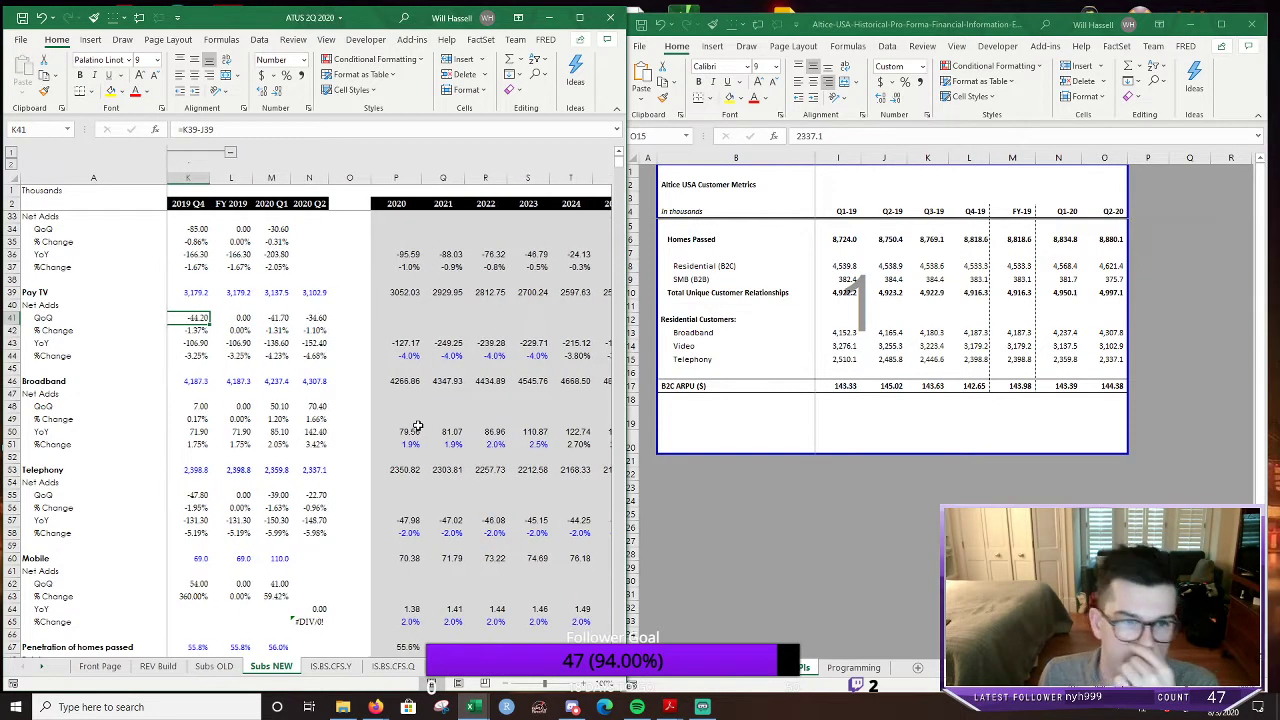
# Extend the Total B2C RGUs and total RGU net-add formulas into 2020 Q2
pyautogui.scroll(5, 296, 404)
pyautogui.click(282, 360)
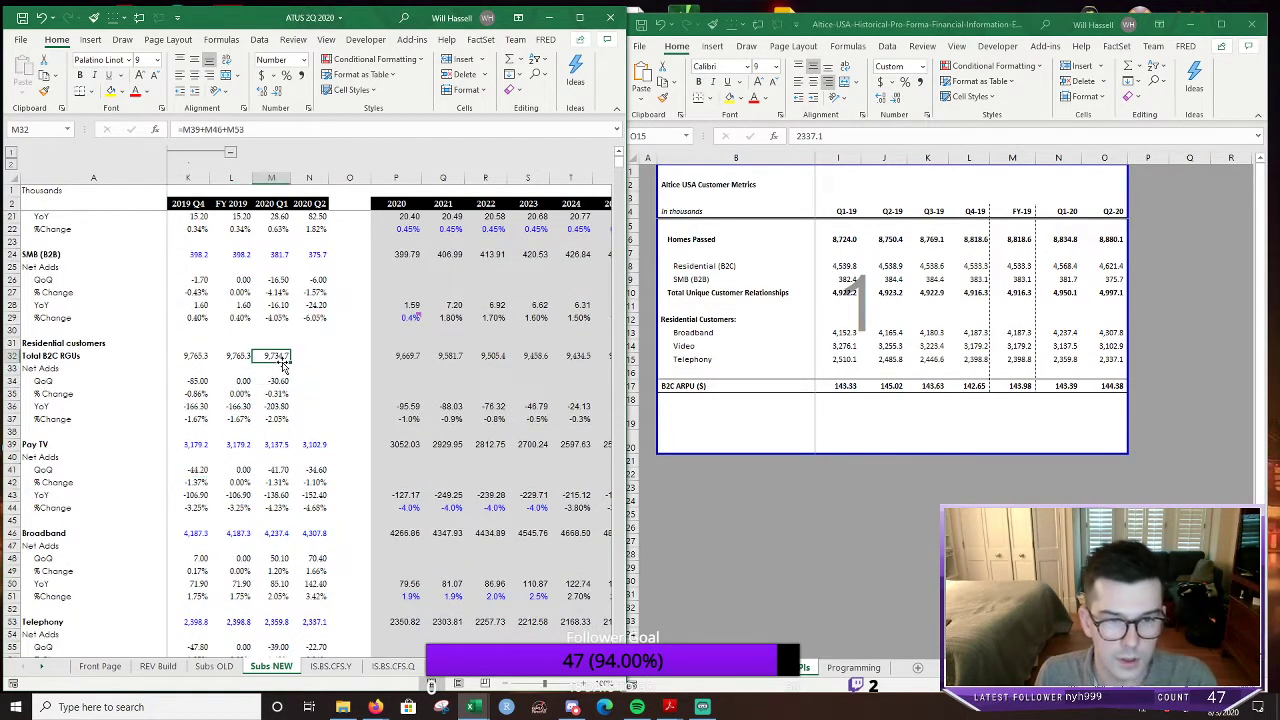
pyautogui.hotkey('shift', 'Right')
pyautogui.hotkey('ctrl', 'r')
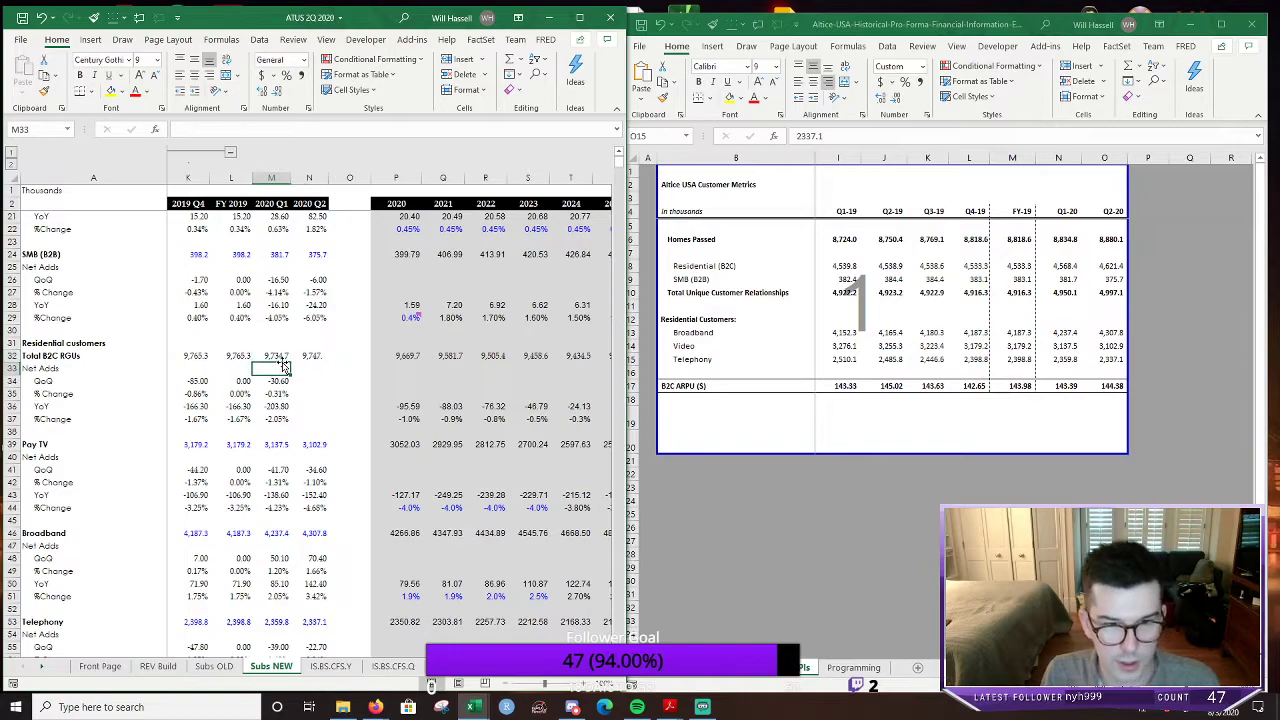
pyautogui.press('Down')
pyautogui.press('Down')
pyautogui.hotkey('shift', 'Down')
pyautogui.hotkey('shift', 'Down')
pyautogui.hotkey('shift', 'Down')
pyautogui.hotkey('shift', 'Right')
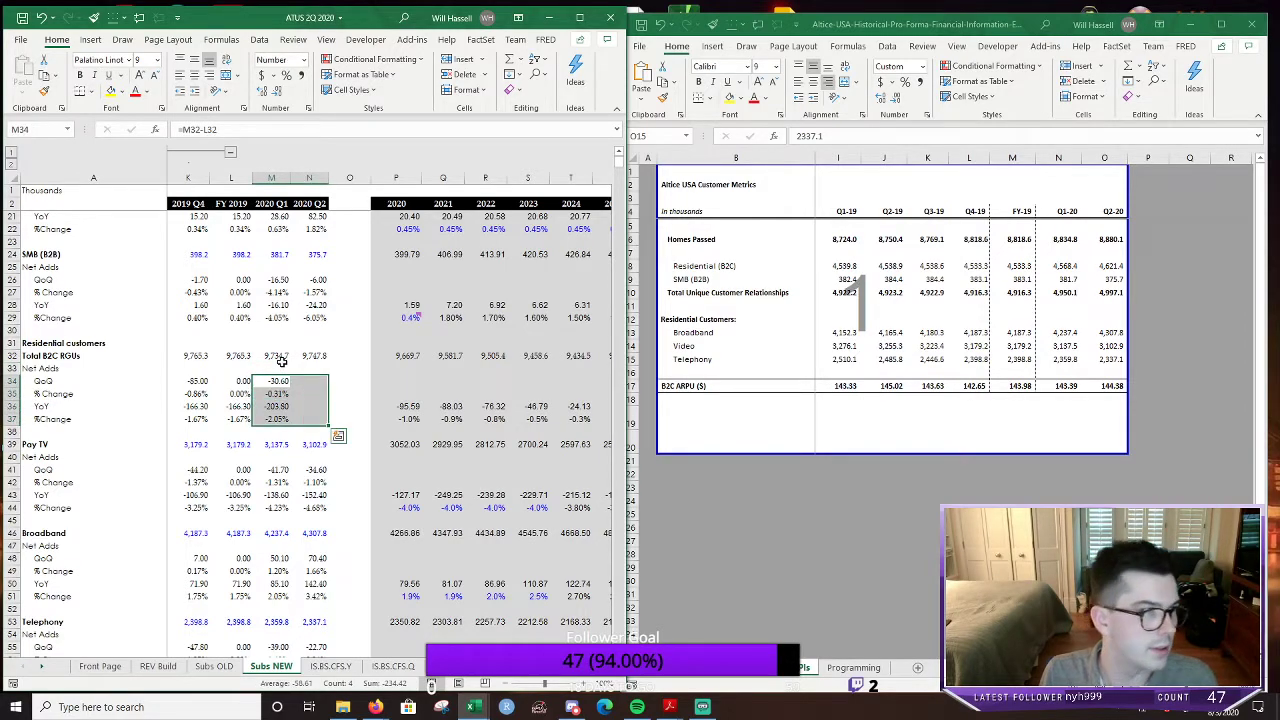
pyautogui.hotkey('ctrl', 'r')
pyautogui.scroll(-4, 278, 358)
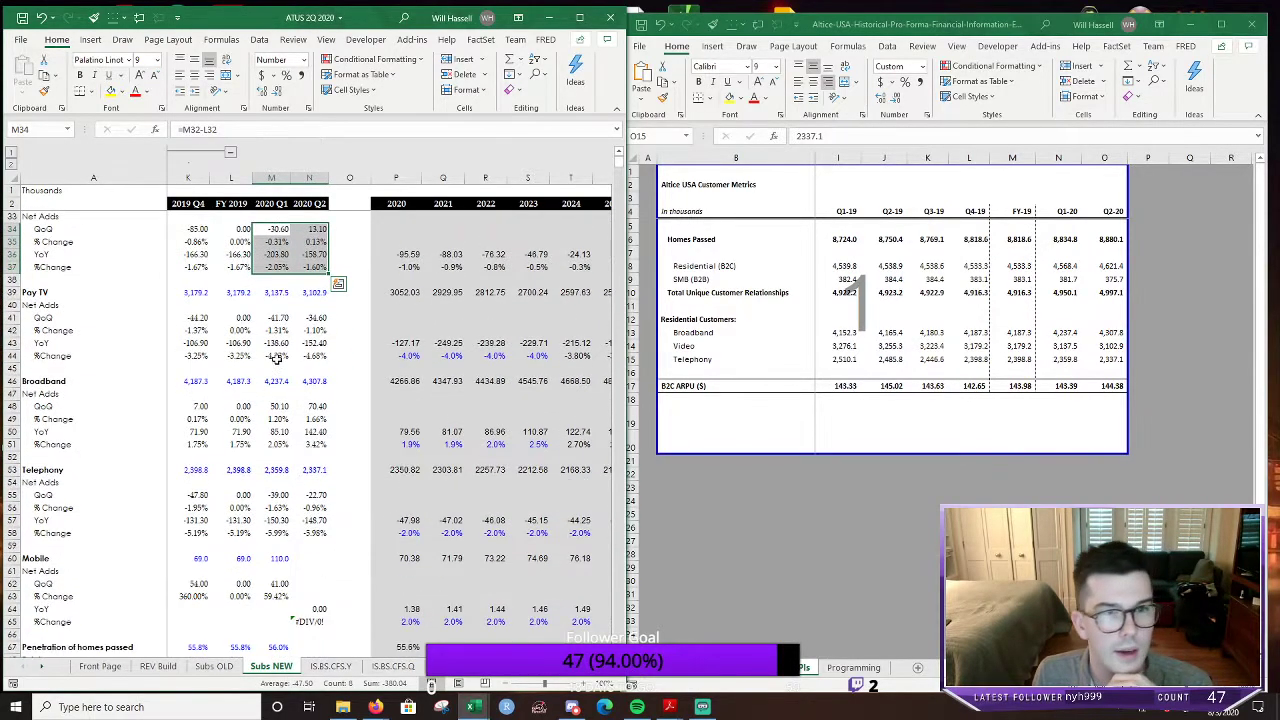
pyautogui.click(279, 343)
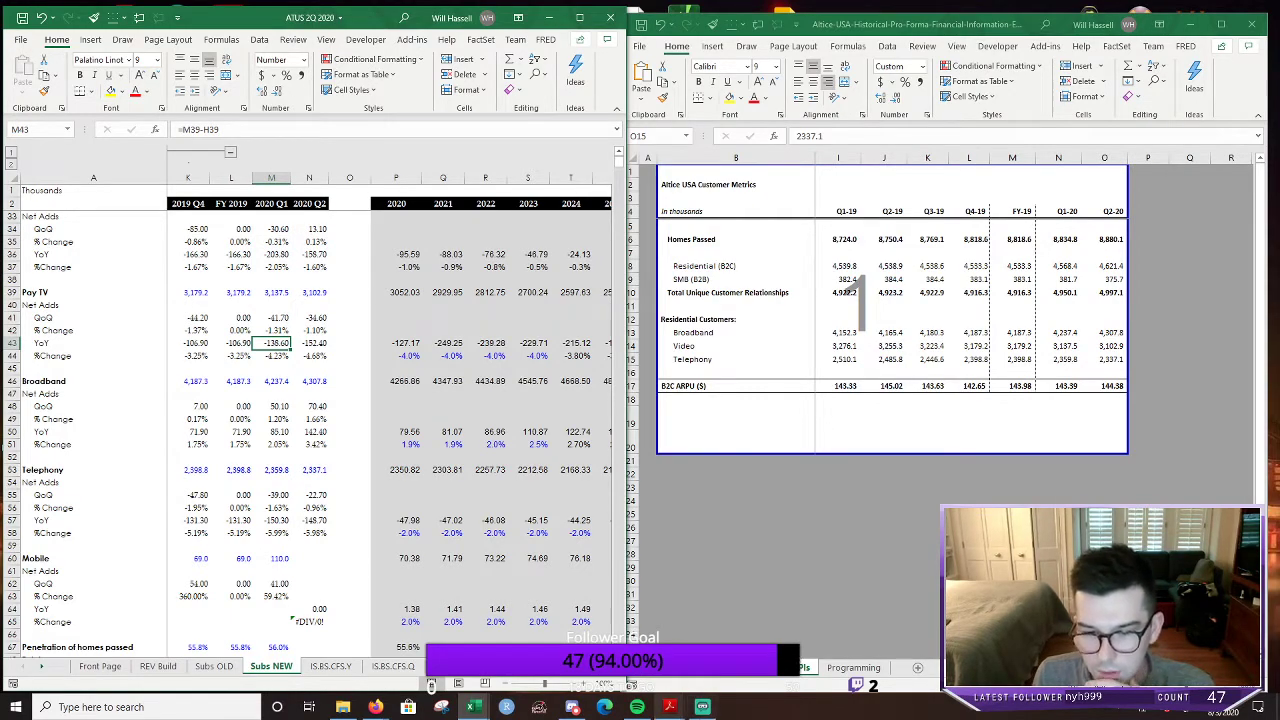
# Compare the PDF's Q2-20 Video net additions of (34.6) with the model's 2020 Q2 Pay TV net adds
pyautogui.click(696, 641)
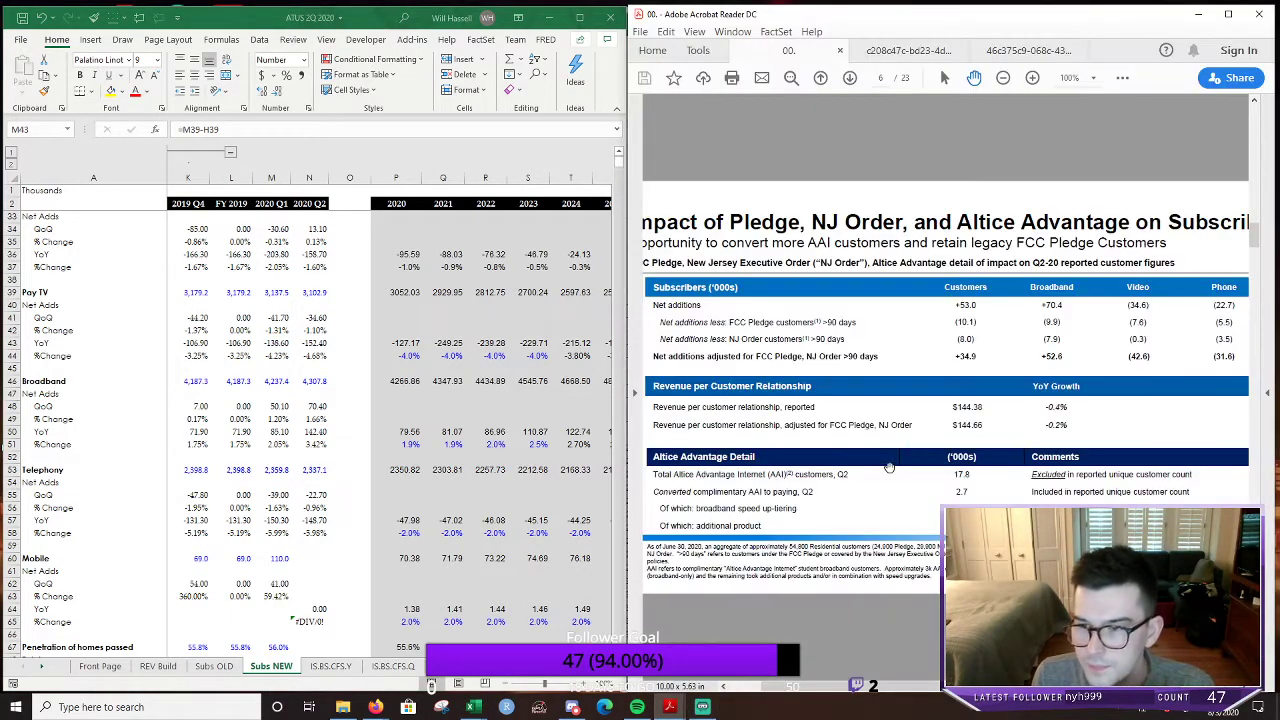
pyautogui.click(272, 417)
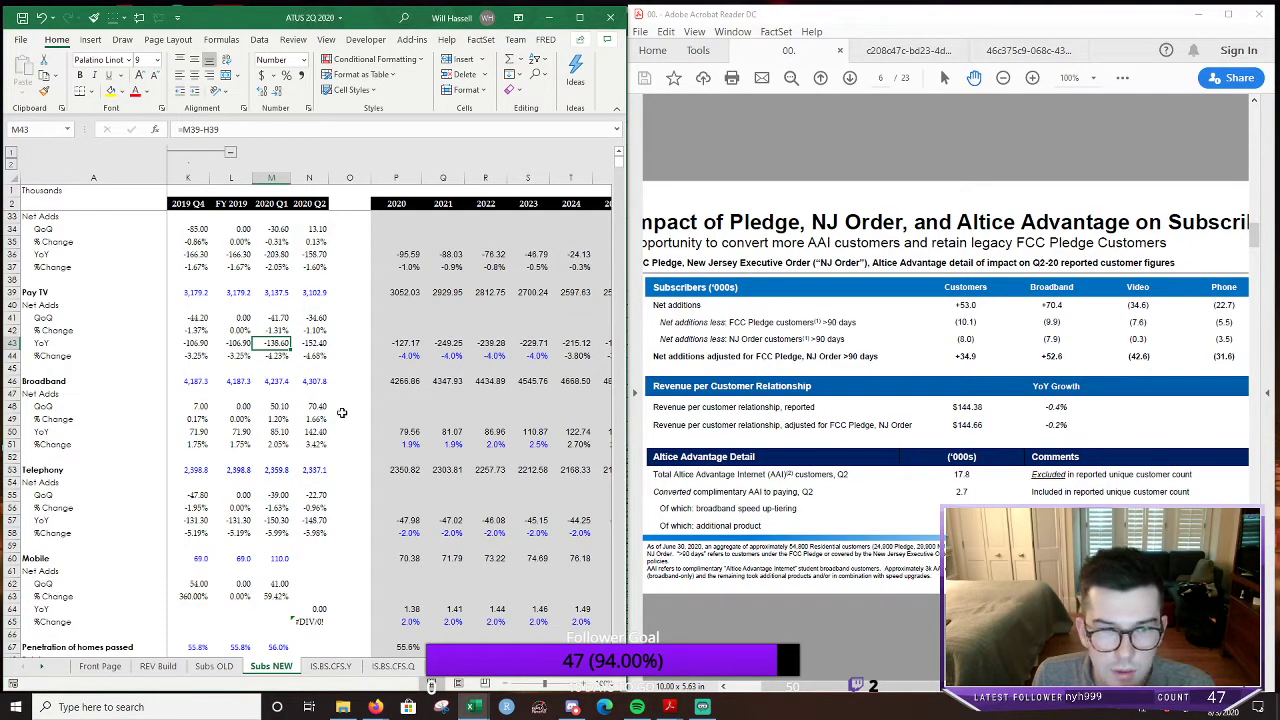
pyautogui.click(313, 318)
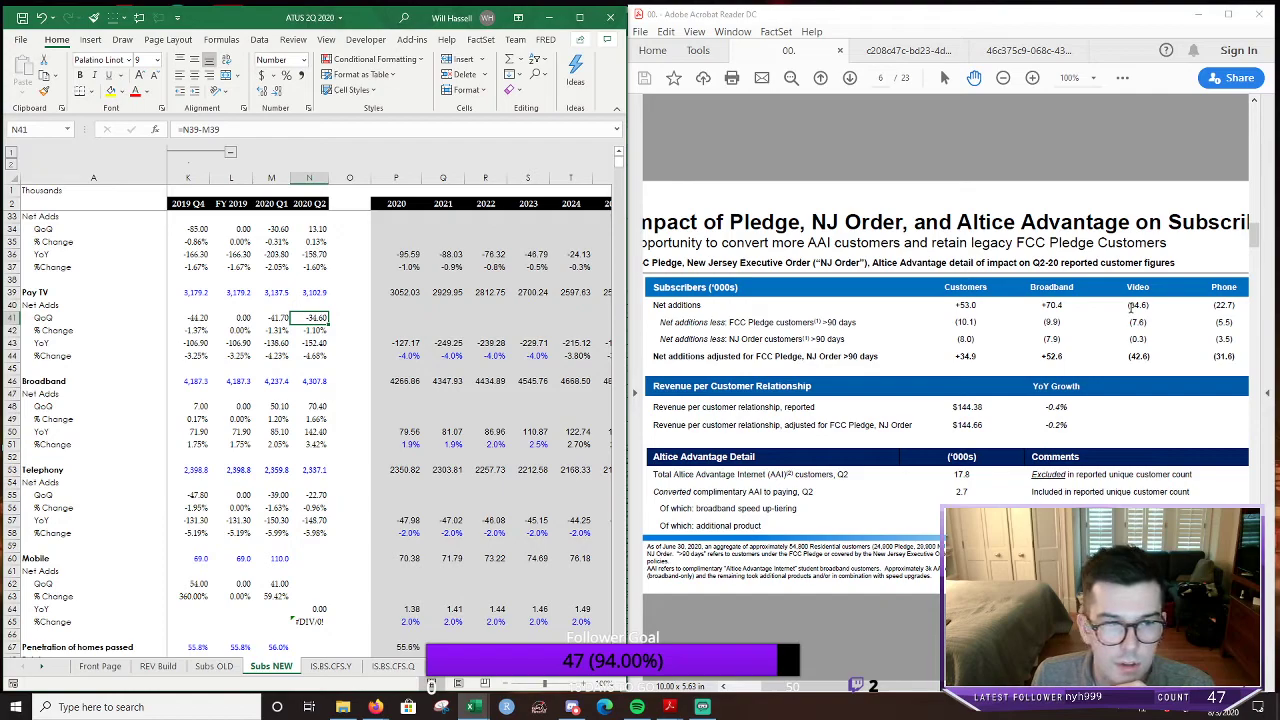
pyautogui.click(1130, 310)
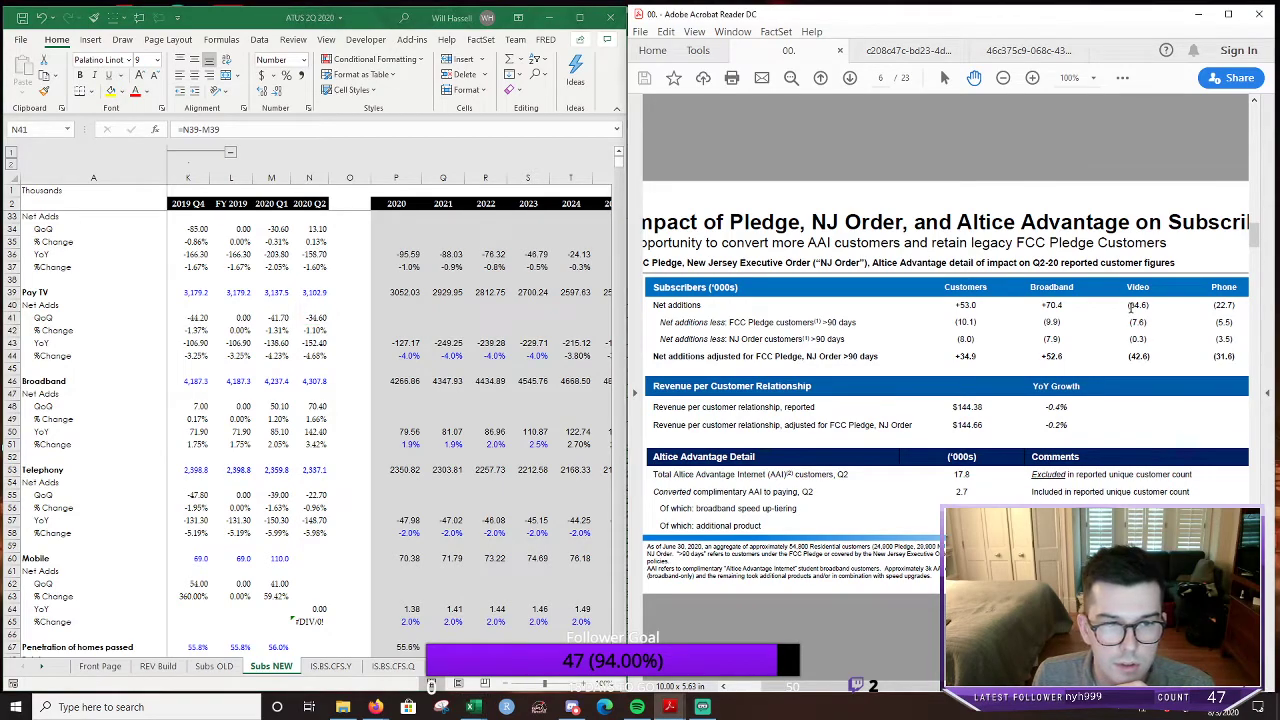
pyautogui.click(1130, 362)
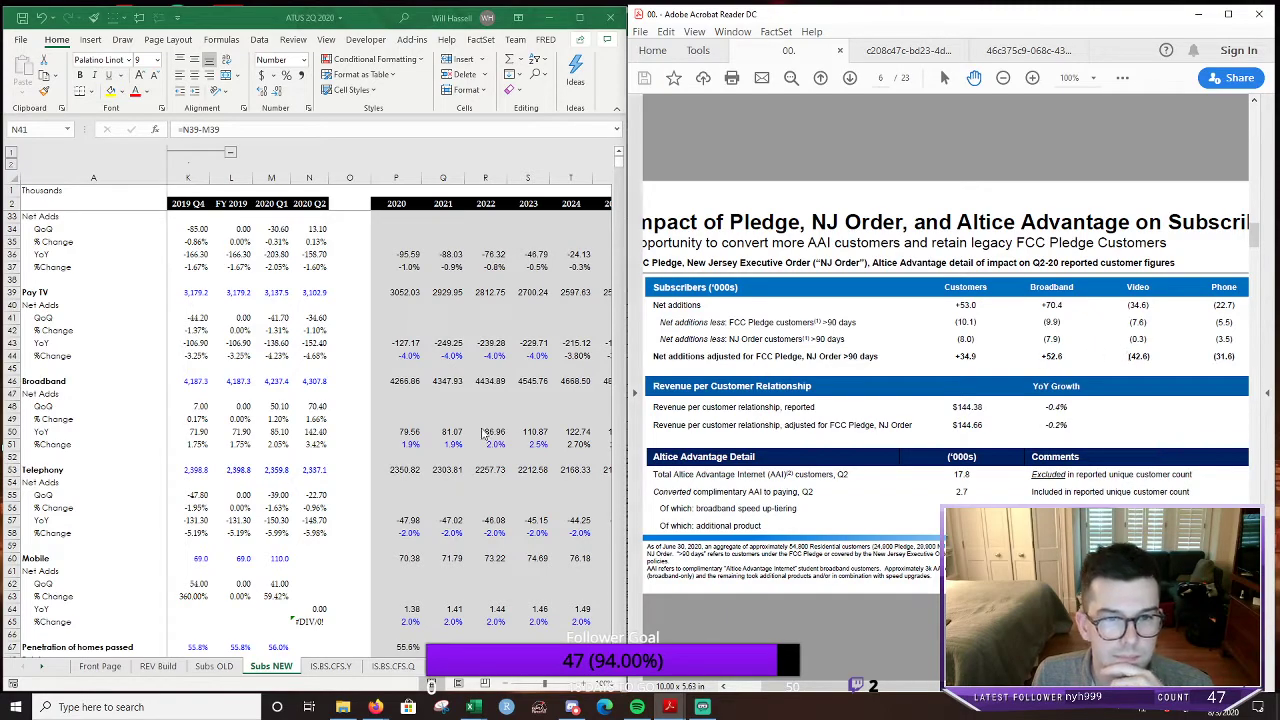
pyautogui.click(336, 314)
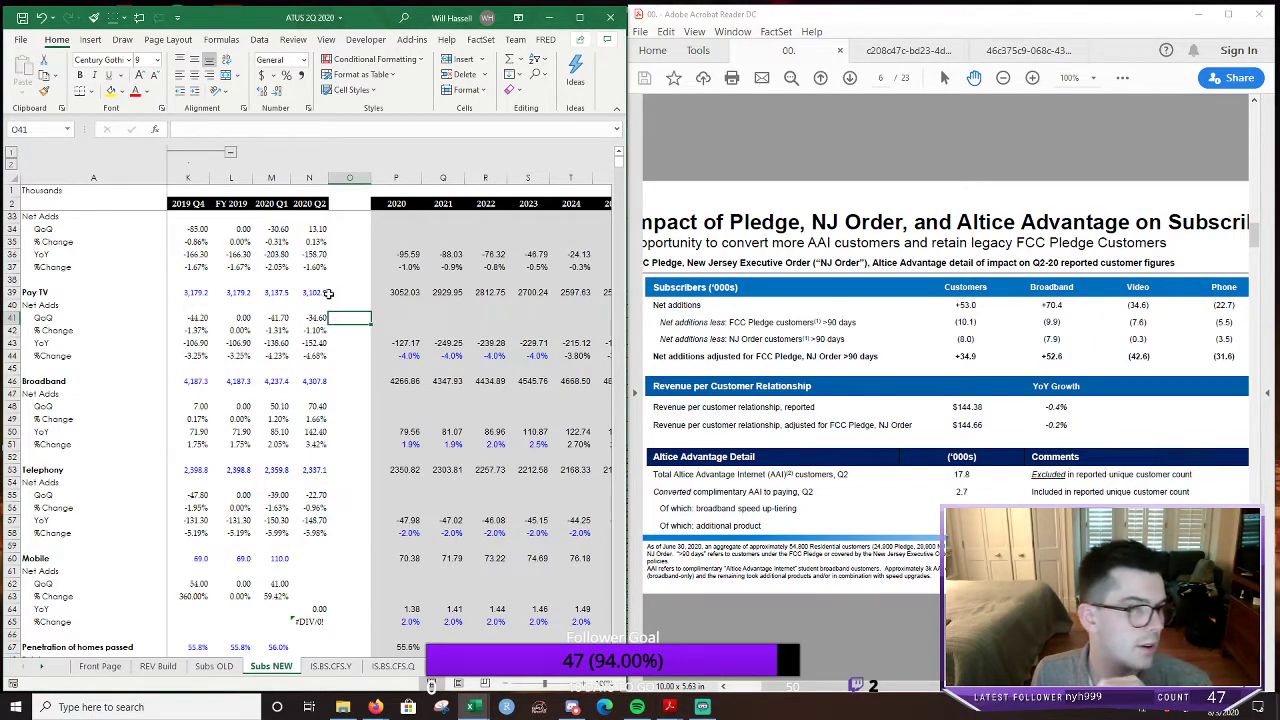
# Delete the old Pay TV 2020 Q2 net adds formula in N41
pyautogui.click(322, 291)
pyautogui.click(311, 317)
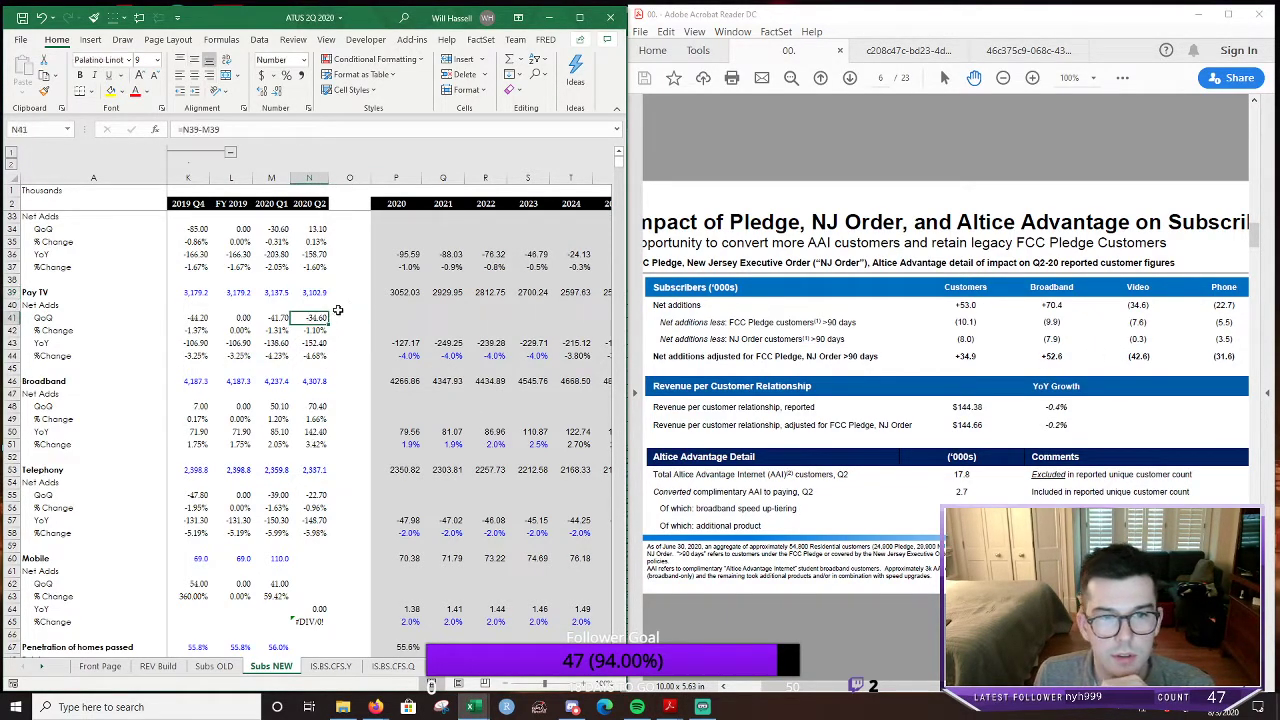
pyautogui.press('Delete')
pyautogui.press('Up')
pyautogui.press('Up')
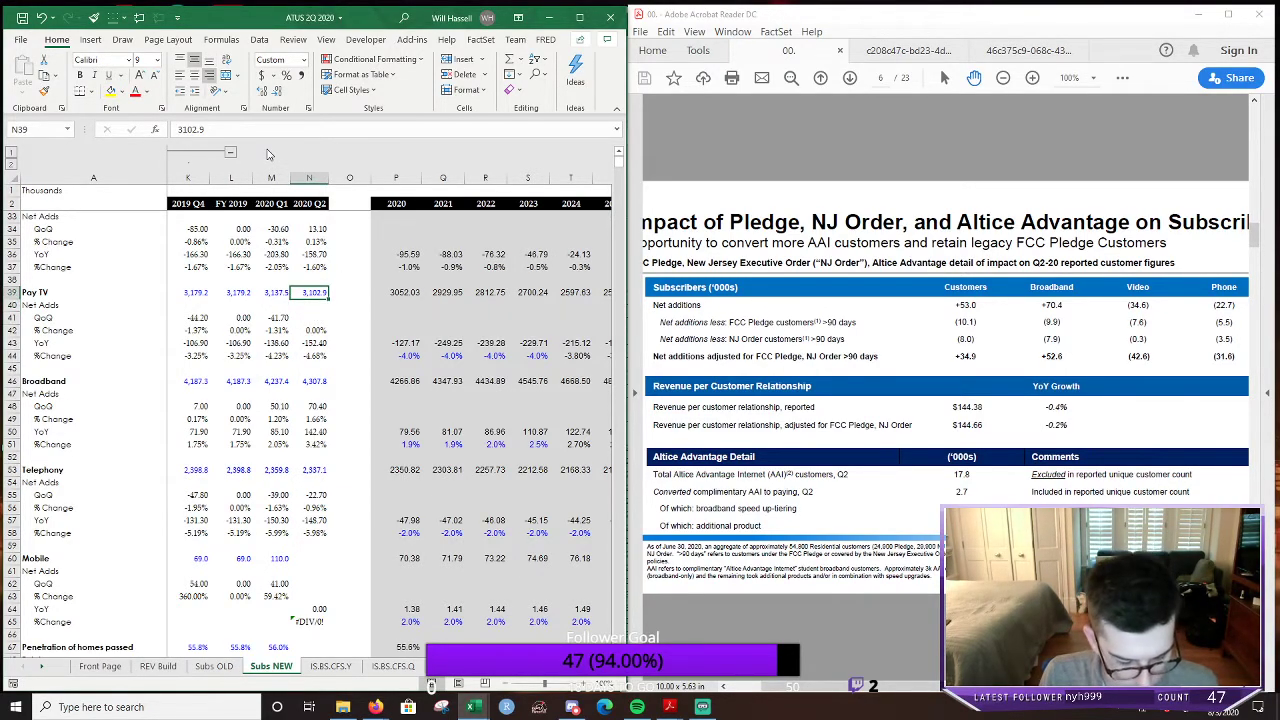
pyautogui.press('Down')
pyautogui.press('Down')
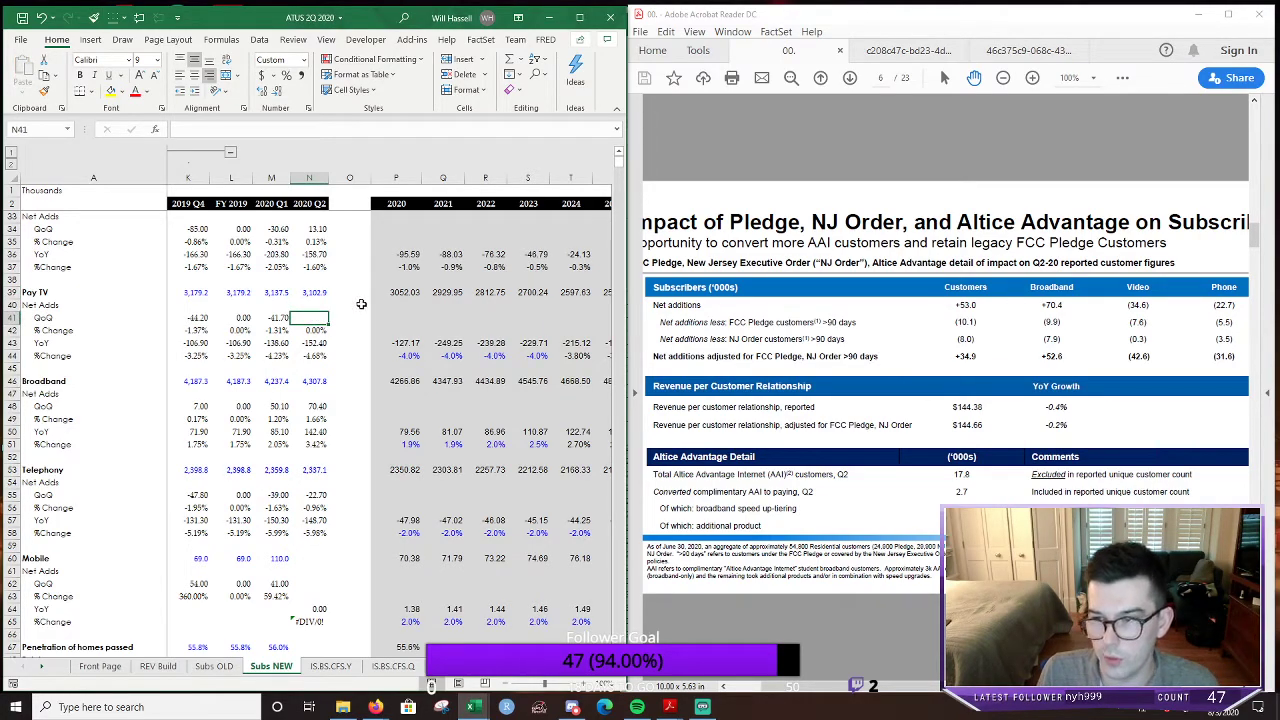
# Set Pay TV 2020 Q2 net adds to =-34.6-7.6-0.3, giving -42.6
pyautogui.write('=-34.6-7.6-0.3')
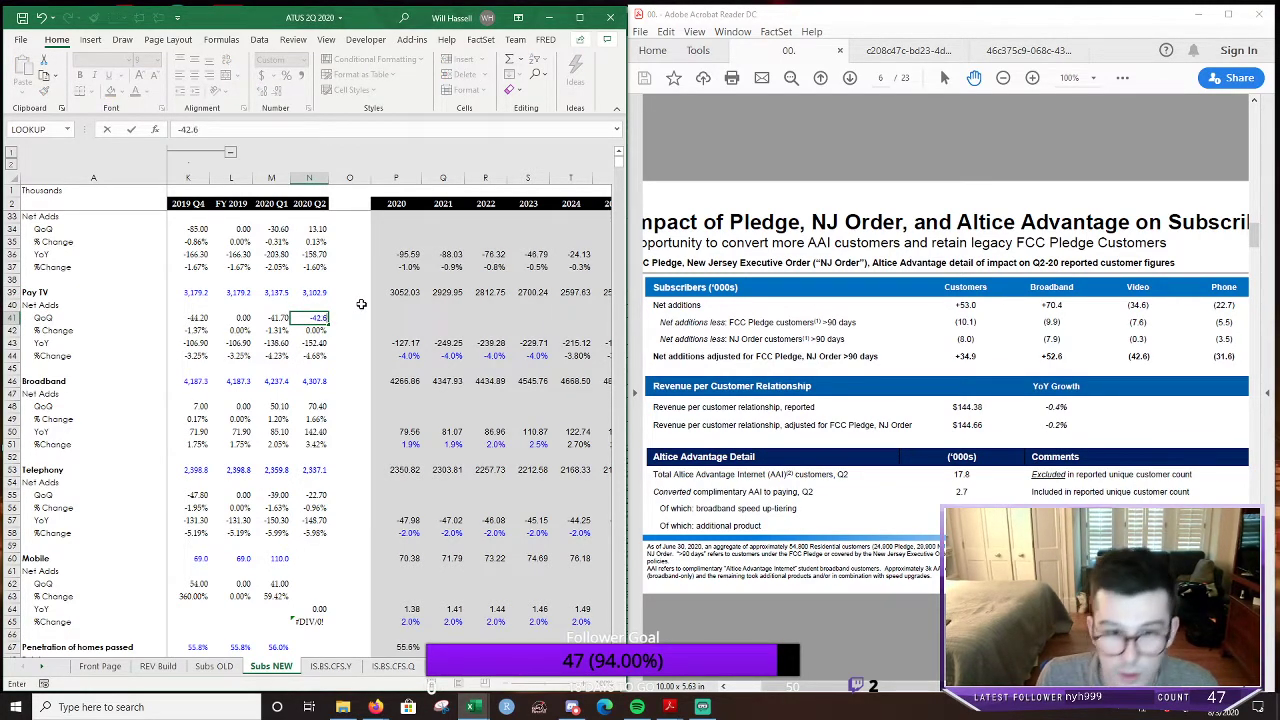
pyautogui.press('Return')
pyautogui.press('Up')
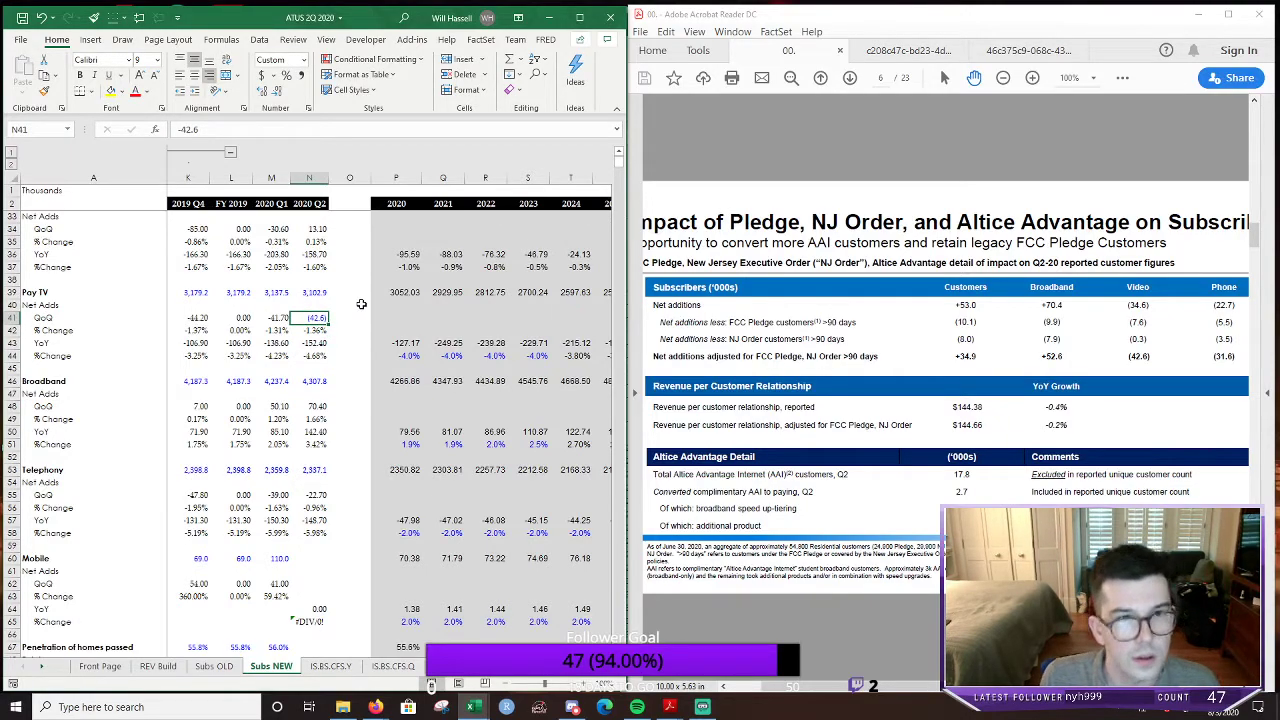
# Start a comment on the net adds cell reading 'inc: FCC Pledge customers' copied from the PDF
pyautogui.hotkey('shift', 'F2')
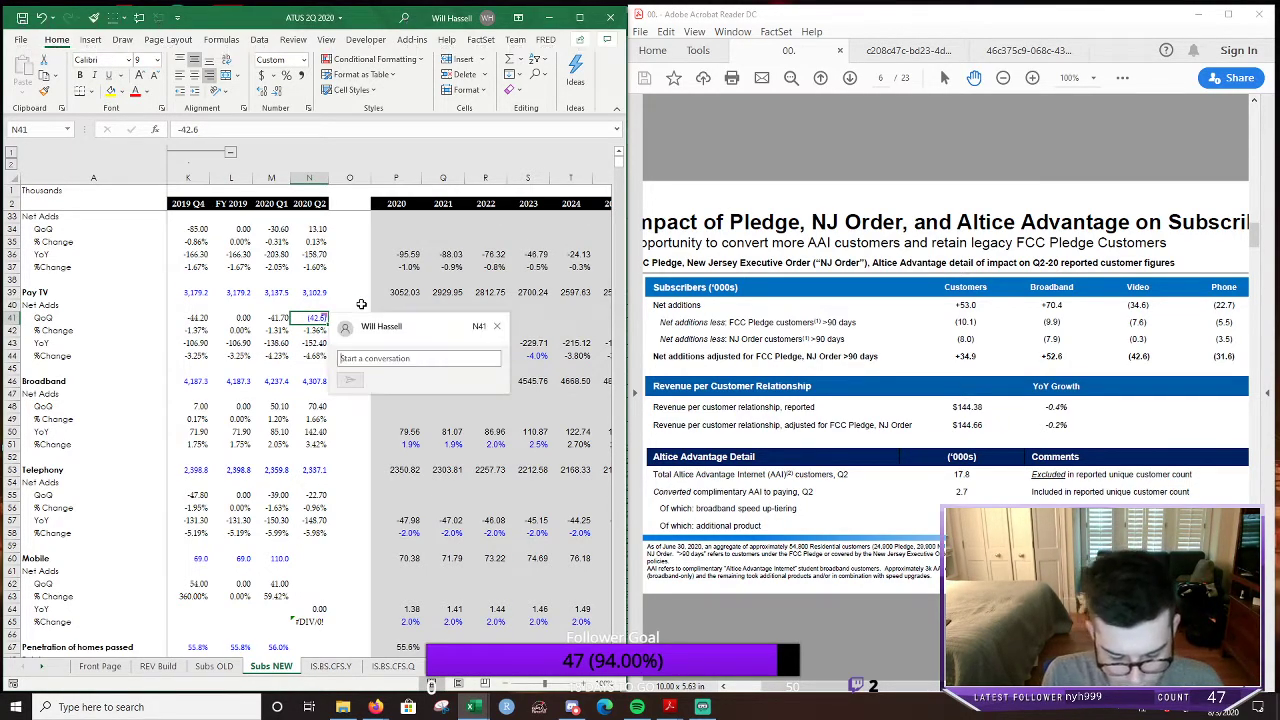
pyautogui.write('includes')
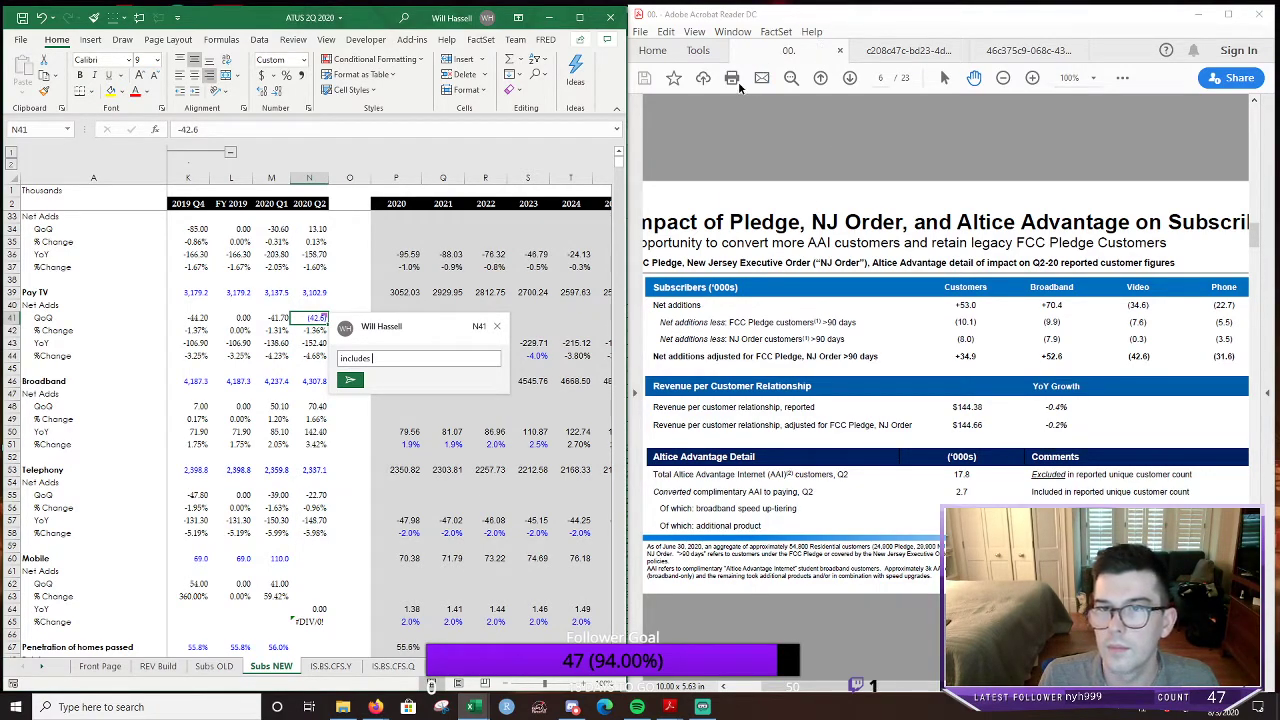
pyautogui.click(944, 77)
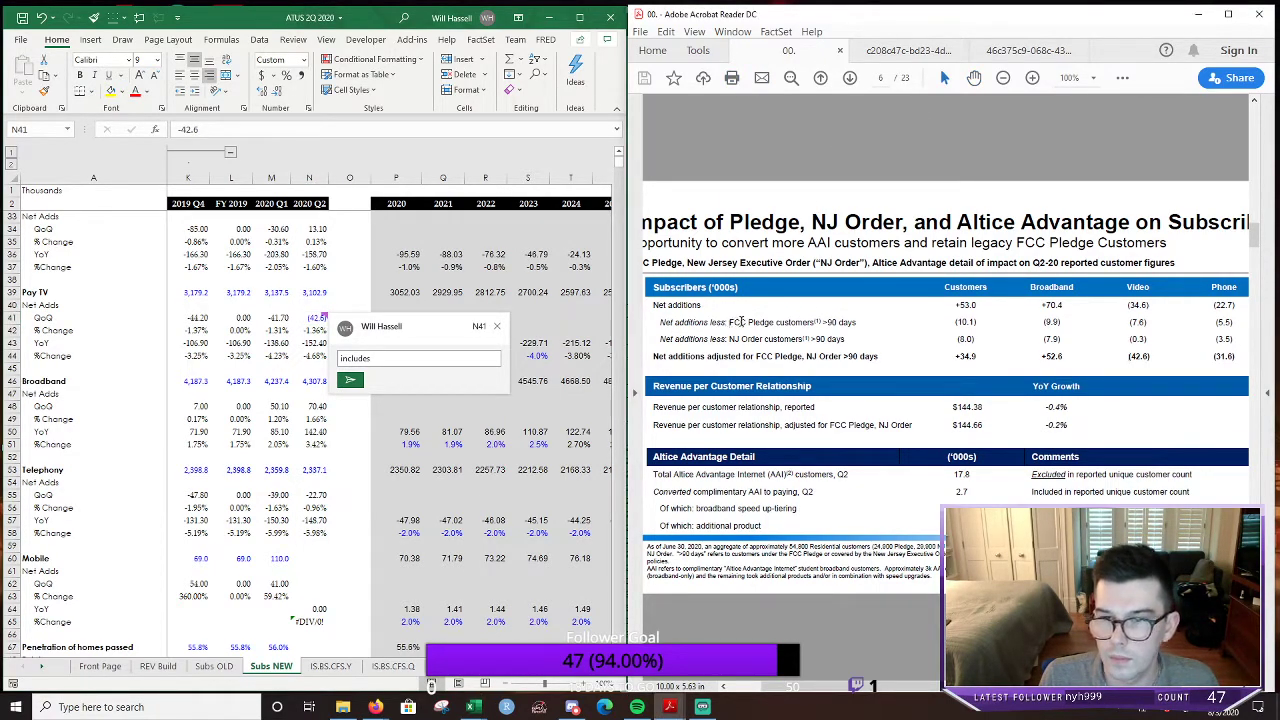
pyautogui.moveTo(745, 321); pyautogui.dragTo(815, 323)
pyautogui.hotkey('ctrl', 'c')
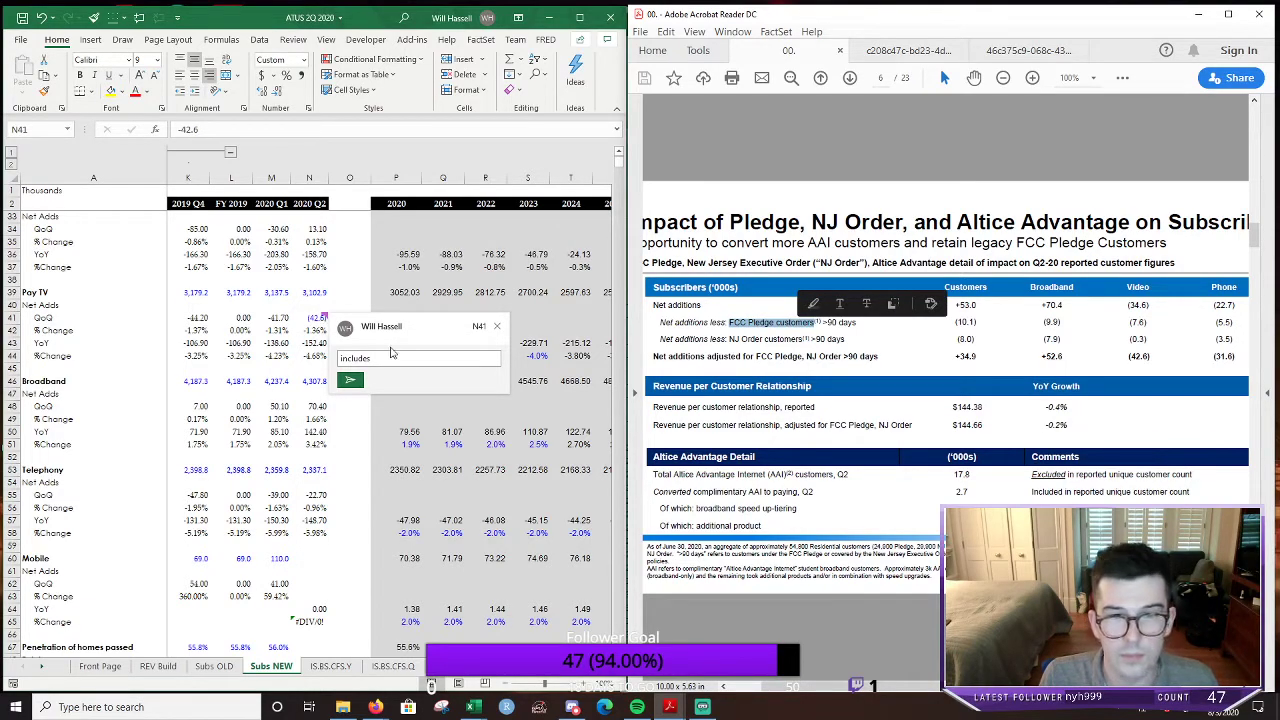
pyautogui.click(390, 355)
pyautogui.write(':')
pyautogui.hotkey('ctrl', 'v')
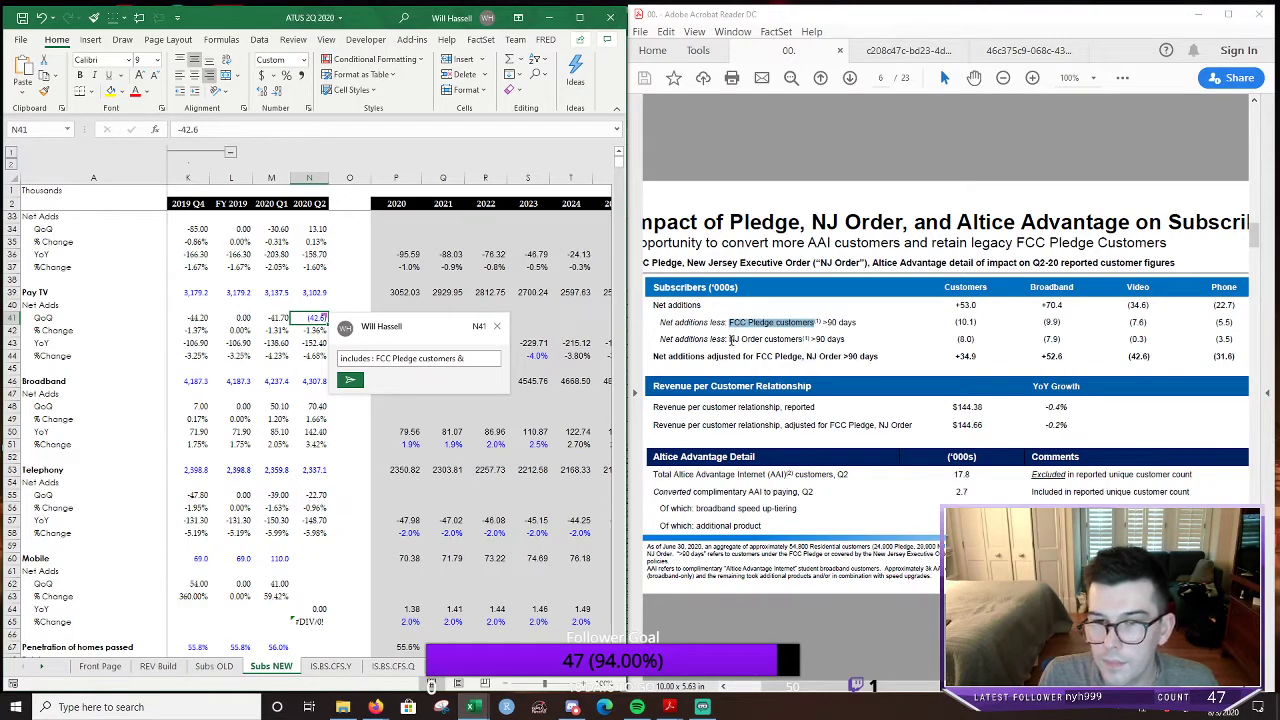
# Finish the comment with '& NJ Order customers adjustments' and post it
pyautogui.moveTo(731, 340); pyautogui.dragTo(801, 340)
pyautogui.hotkey('ctrl', 'c')
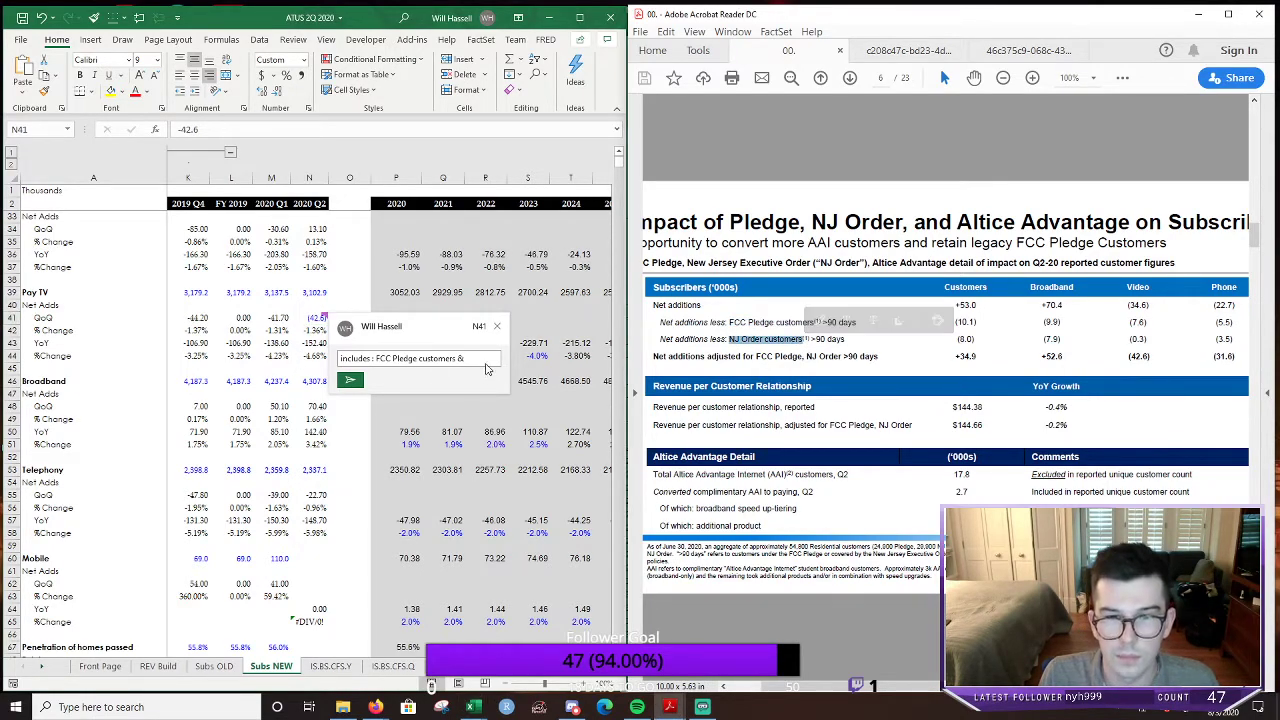
pyautogui.write('&')
pyautogui.click(487, 362)
pyautogui.hotkey('ctrl', 'v')
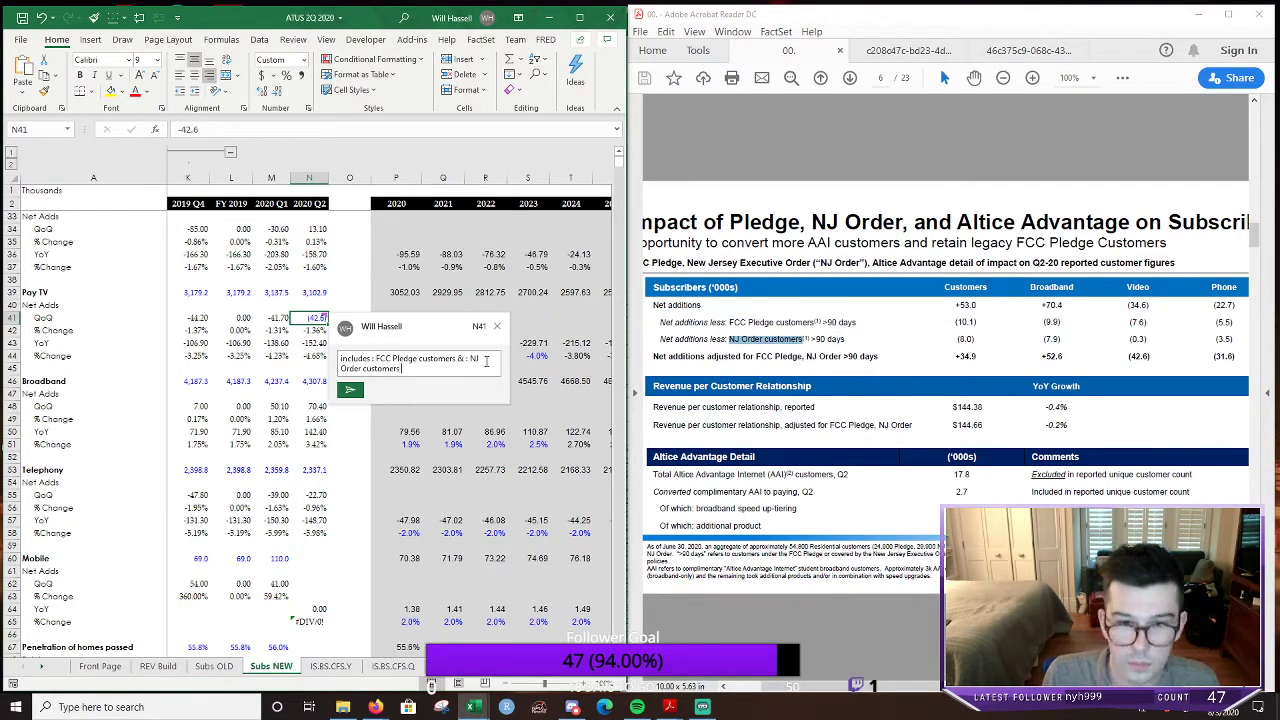
pyautogui.write('adjustment')
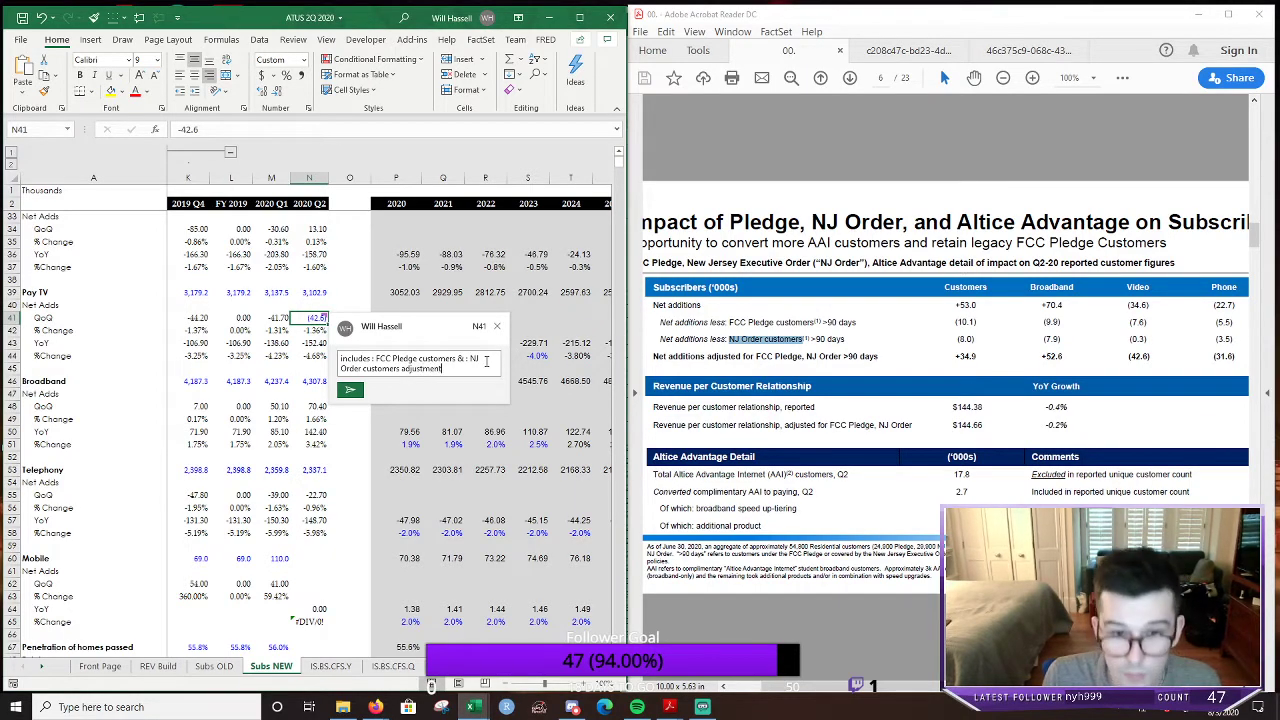
pyautogui.write('s')
pyautogui.click(350, 390)
pyautogui.click(352, 467)
pyautogui.click(346, 291)
pyautogui.click(334, 319)
pyautogui.press('Left')
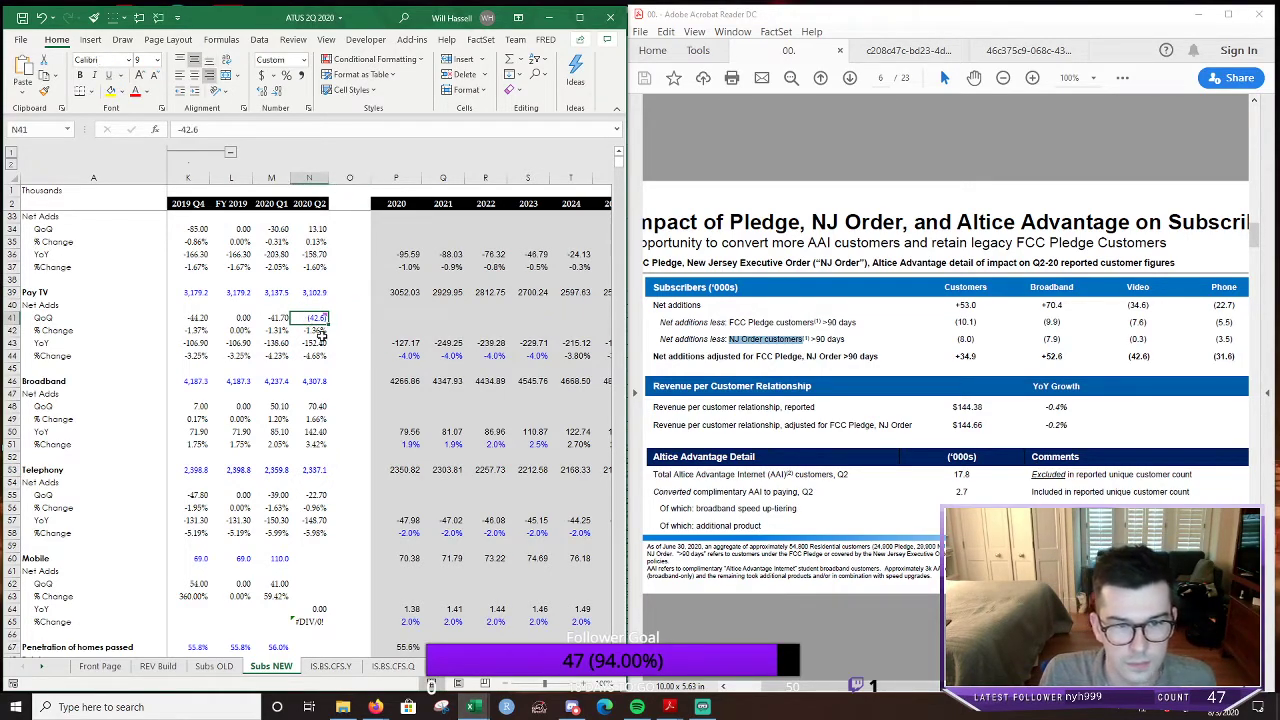
# Change the Pay TV 2020 Q2 total in N39 to =M39+N41, giving 3,094.9
pyautogui.click(321, 288)
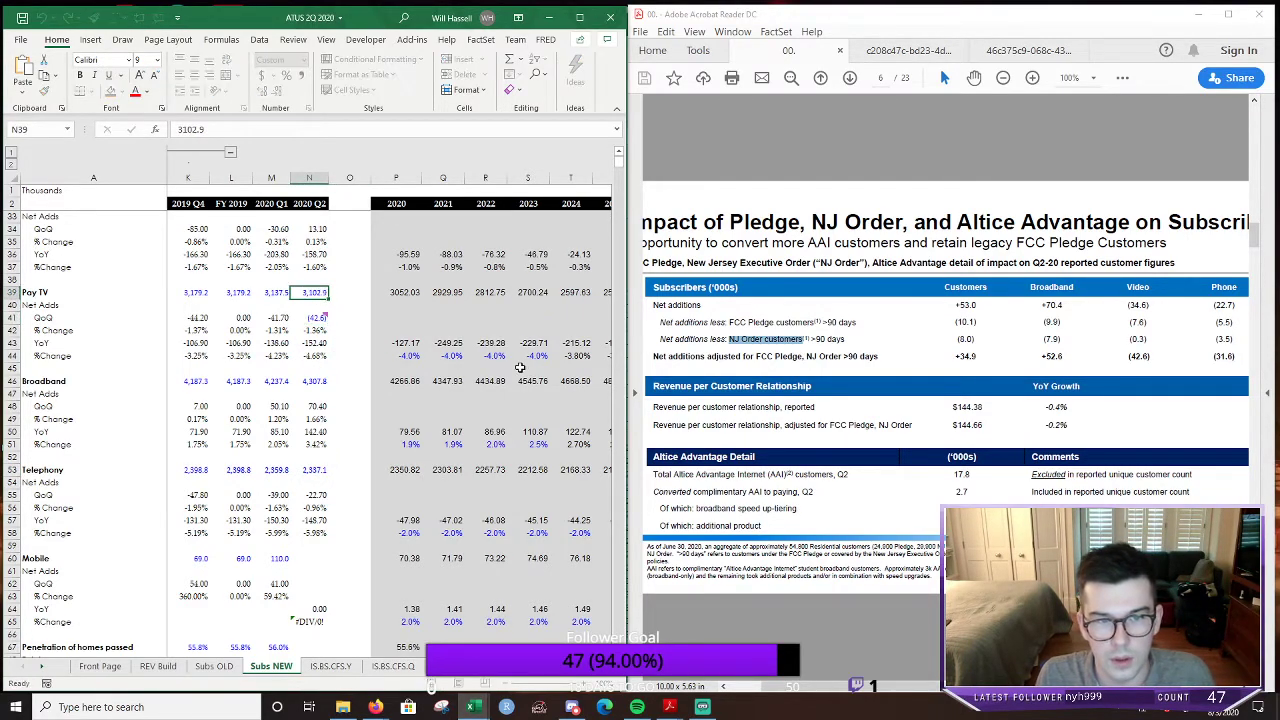
pyautogui.click(309, 317)
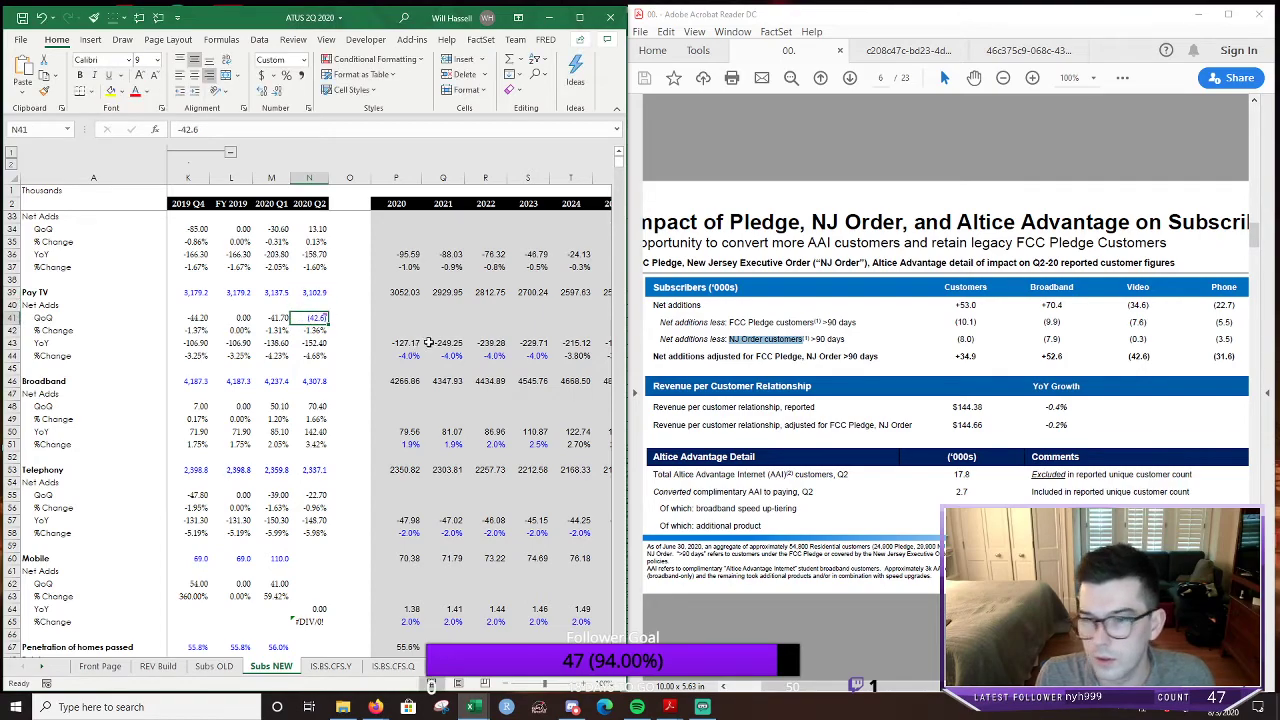
pyautogui.click(305, 291)
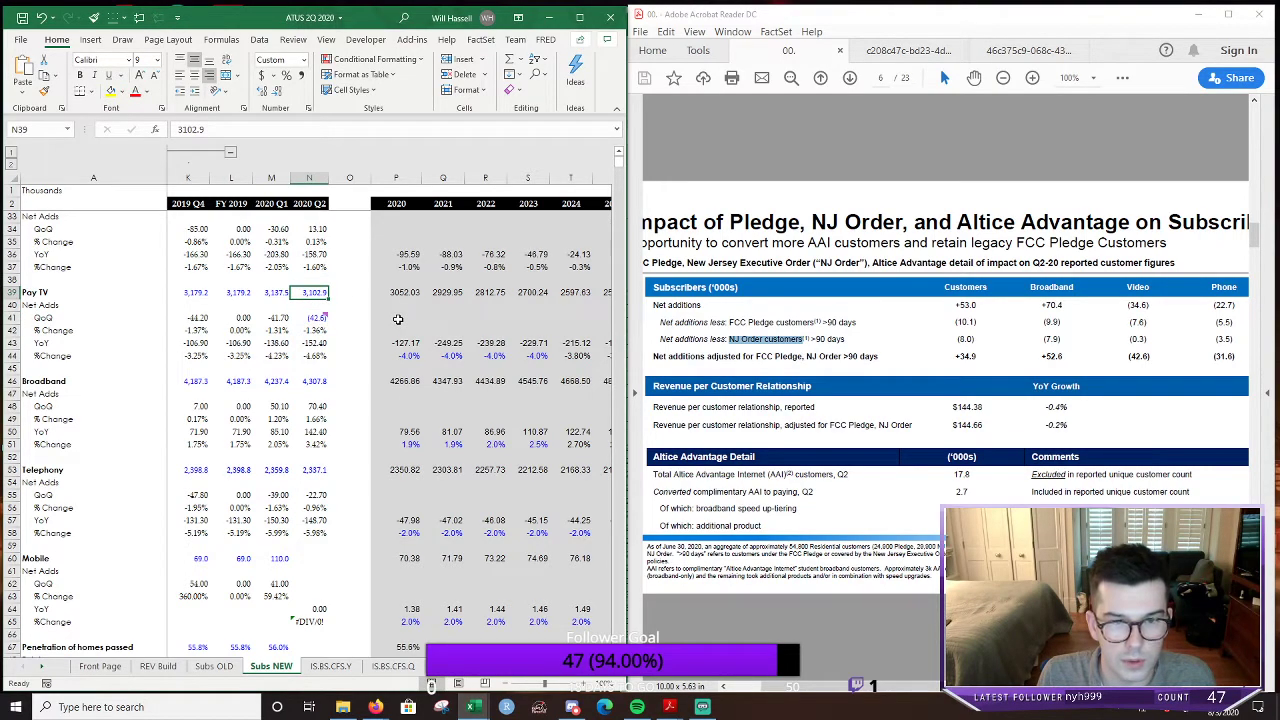
pyautogui.write('=')
pyautogui.press('Left')
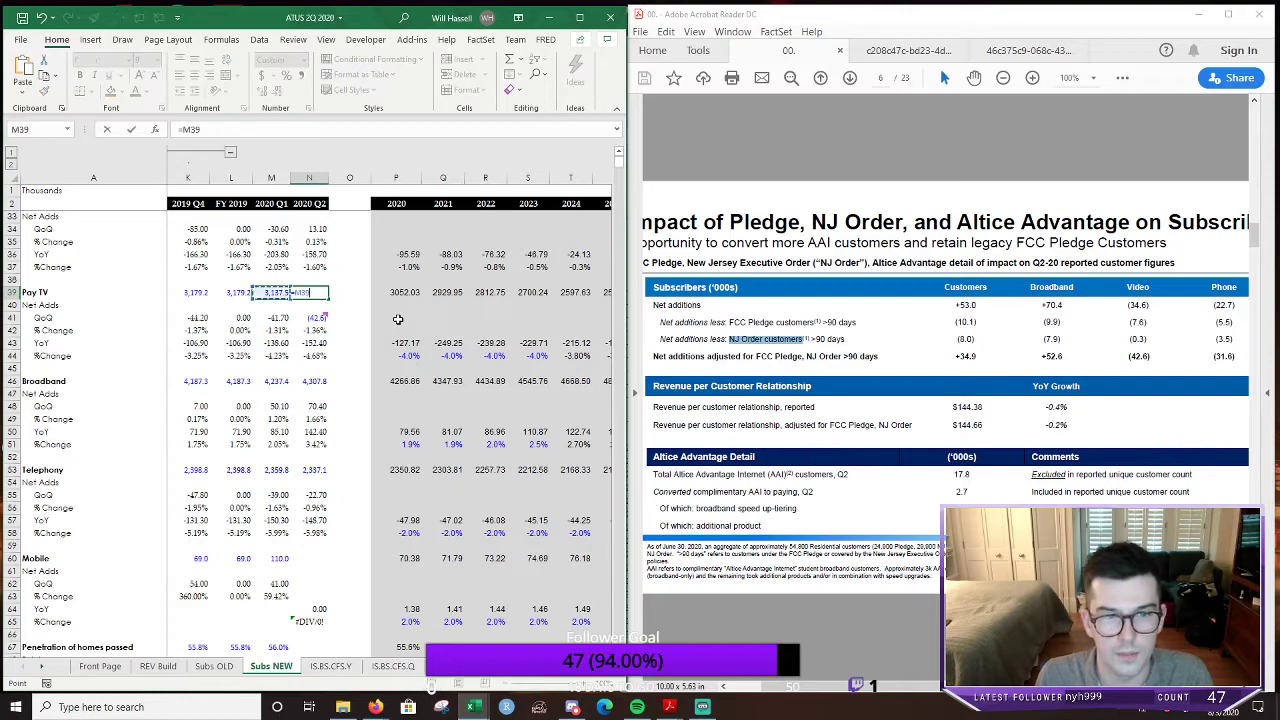
pyautogui.write('+')
pyautogui.press('Down')
pyautogui.press('Down')
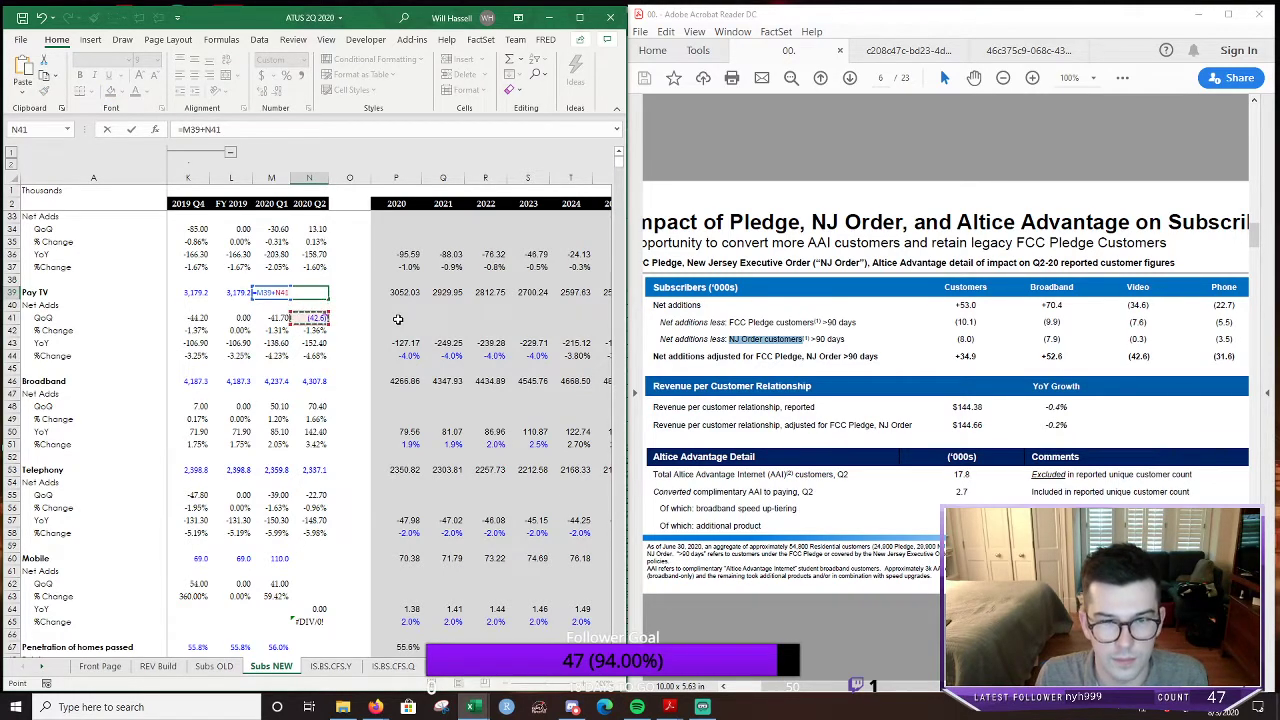
pyautogui.press('Return')
pyautogui.press('Up')
# Format the Pay TV net adds cell N41 and select its comment text
pyautogui.scroll(2, 397, 319)
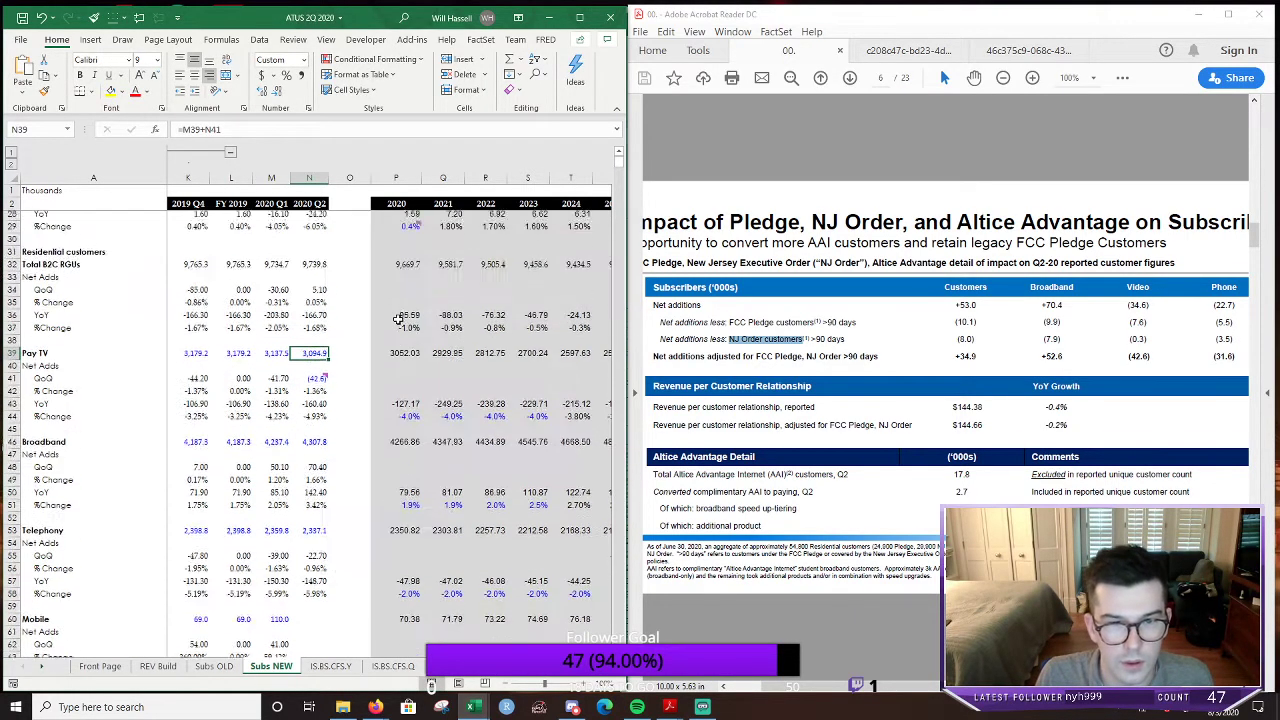
pyautogui.click(310, 283)
pyautogui.press('Down')
pyautogui.press('Down')
pyautogui.press('Down')
pyautogui.press('Down')
pyautogui.press('Down')
pyautogui.press('Down')
pyautogui.press('Down')
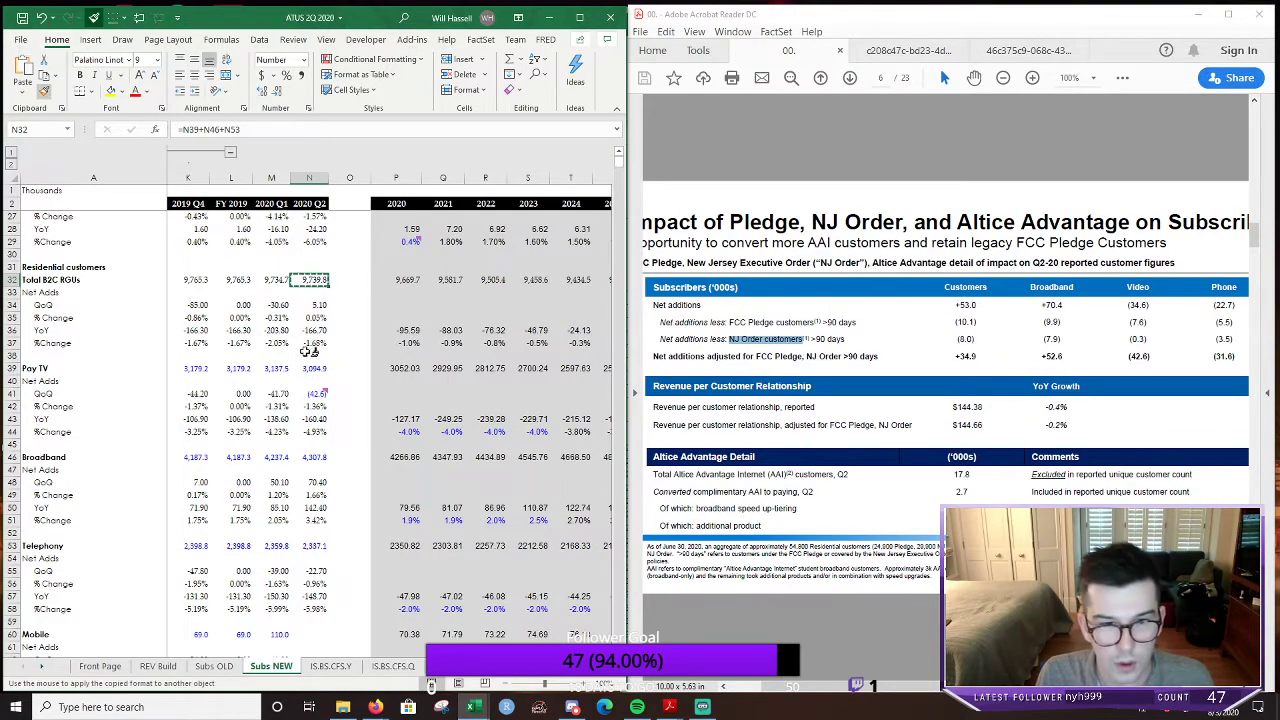
pyautogui.scroll(-3, 313, 282)
pyautogui.press('Down')
pyautogui.press('Down')
pyautogui.click(316, 280)
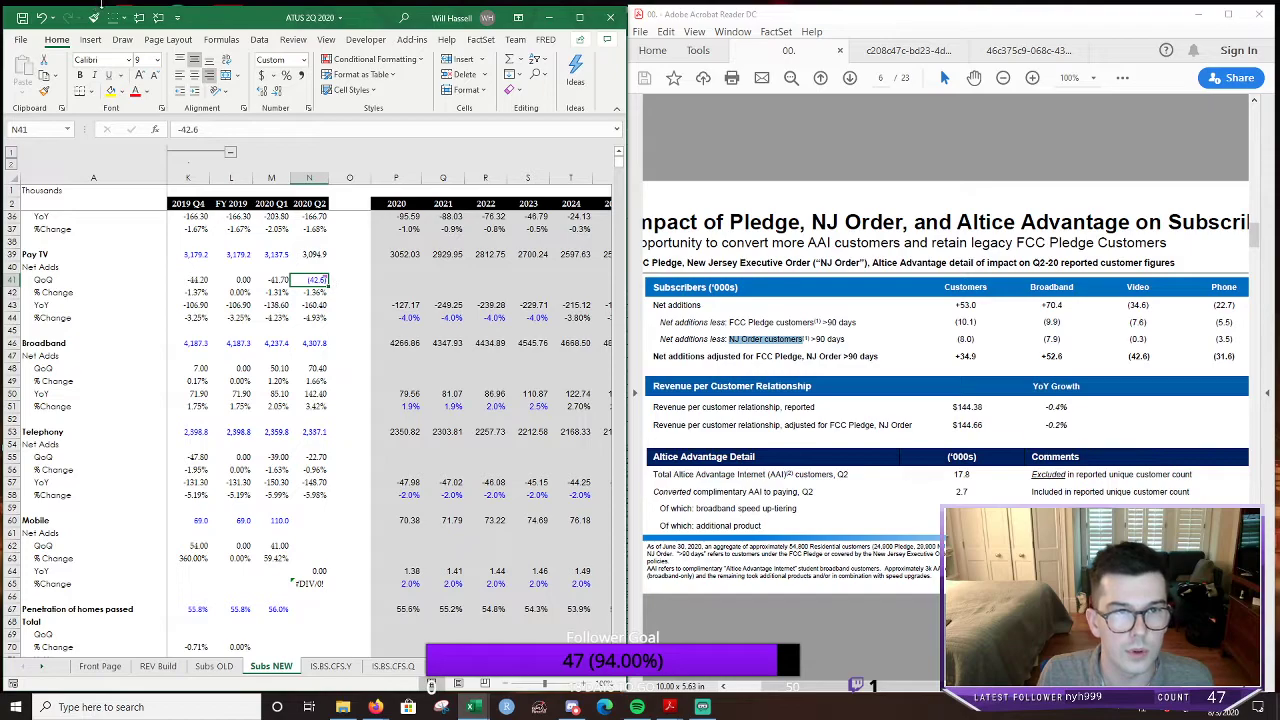
pyautogui.moveTo(316, 280)
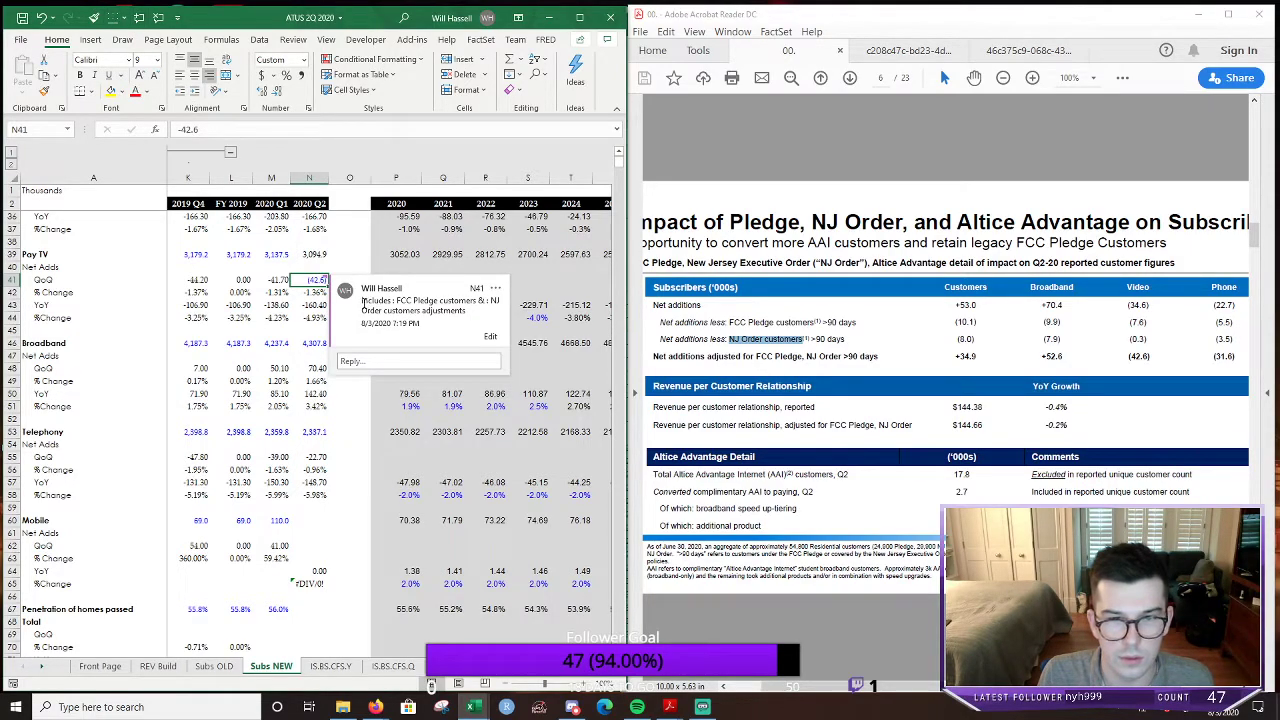
pyautogui.moveTo(362, 301); pyautogui.dragTo(458, 308)
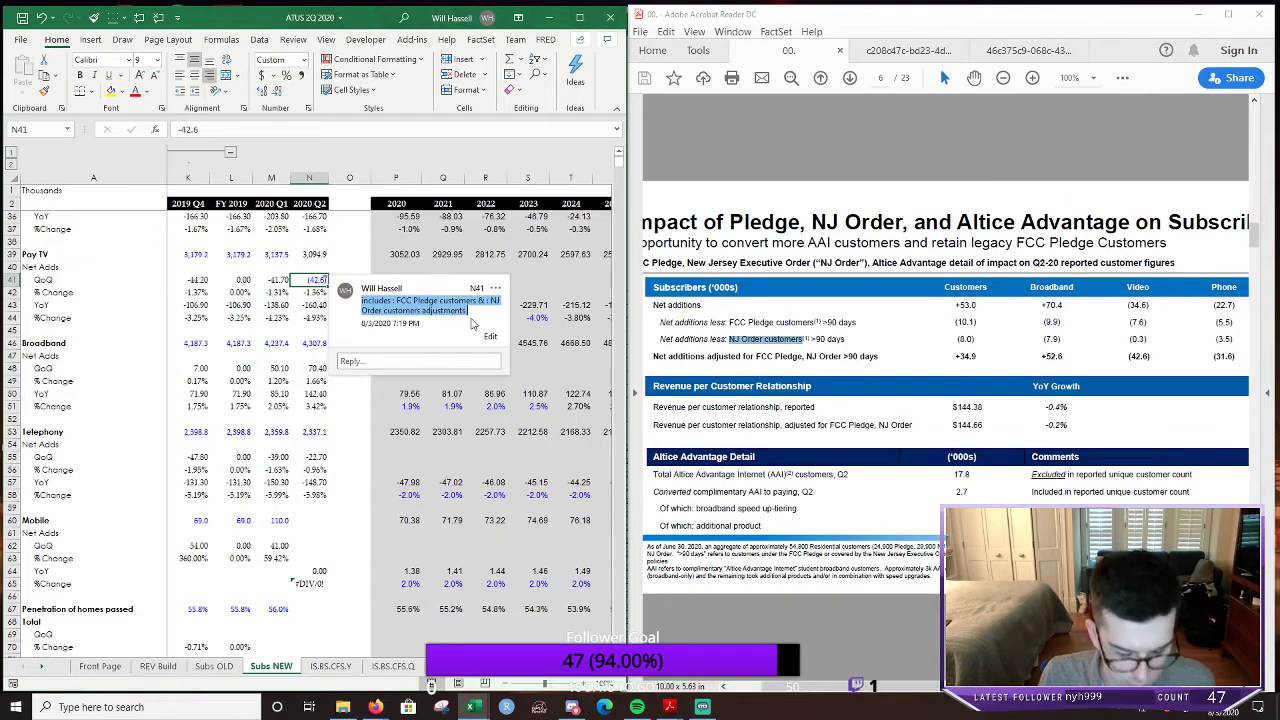
# Paste the Pay TV net adds into the Broadband and Telephony Q2 cells, then undo it
pyautogui.hotkey('ctrl', 'c')
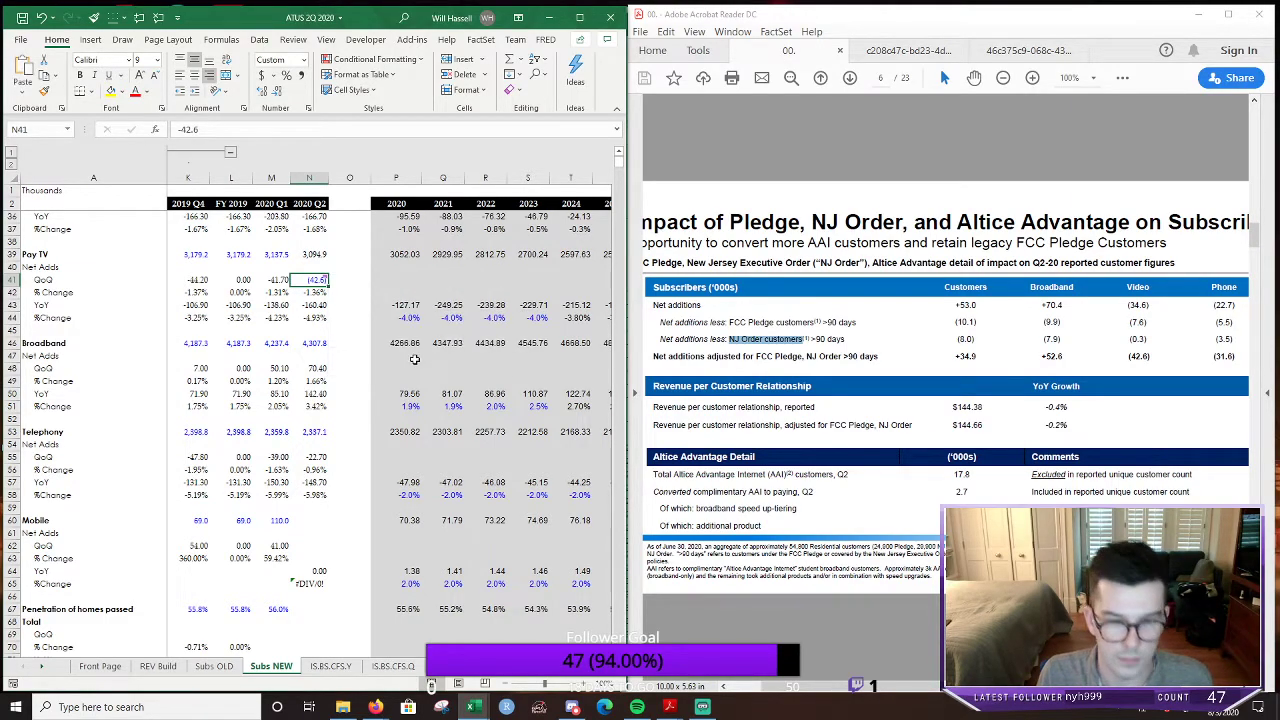
pyautogui.hotkey('ctrl', 'c')
pyautogui.click(306, 366)
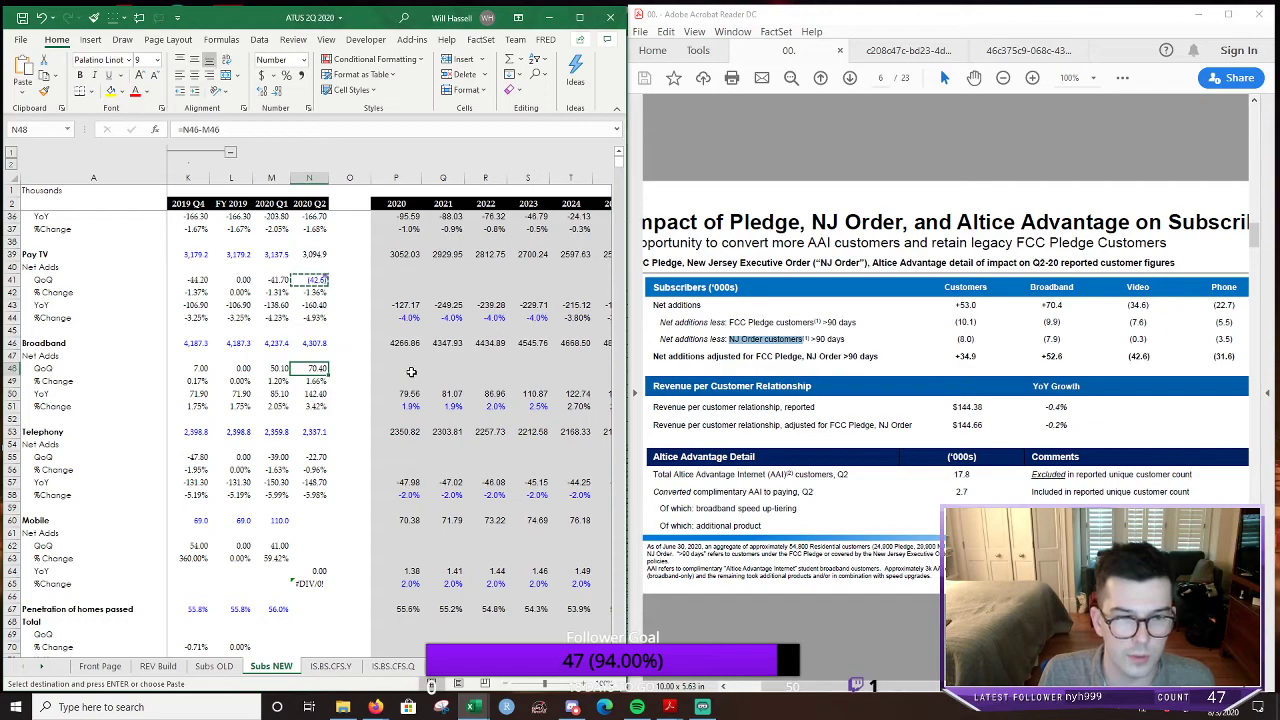
pyautogui.hotkey('ctrl', 'v')
pyautogui.click(318, 457)
pyautogui.hotkey('ctrl', 'v')
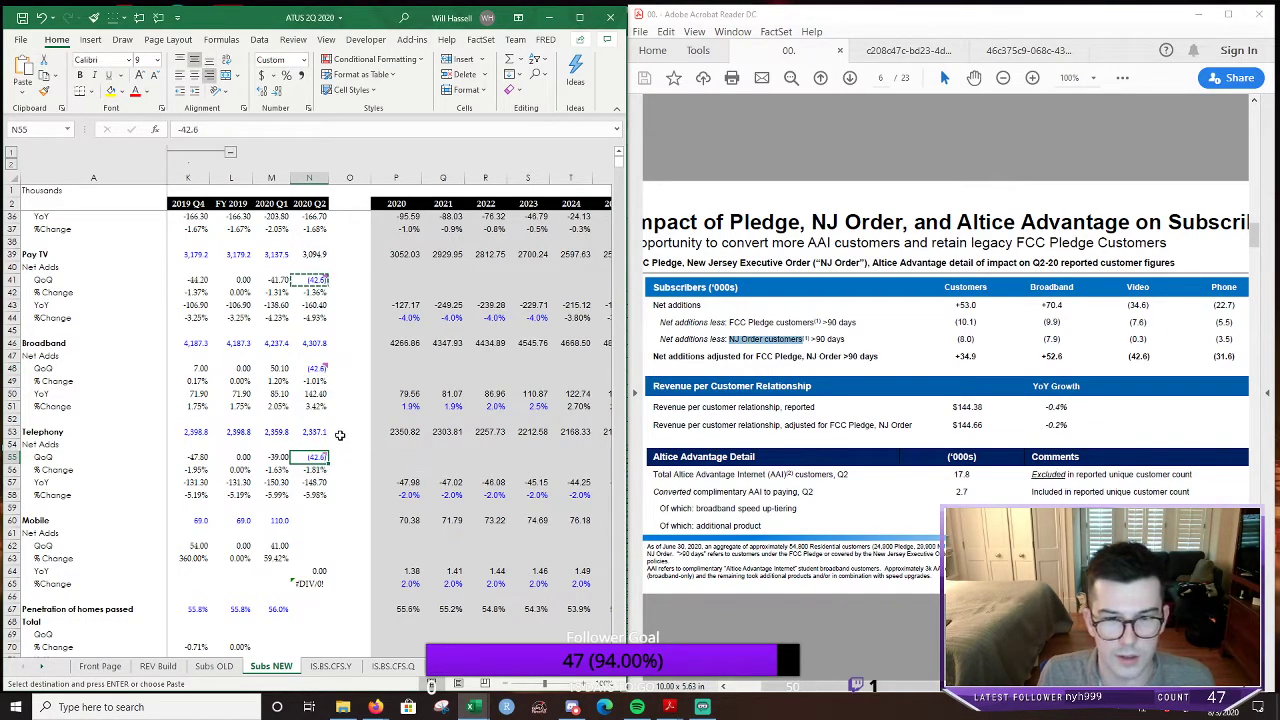
pyautogui.press('Escape')
pyautogui.hotkey('ctrl', 'z')
pyautogui.hotkey('ctrl', 'z')
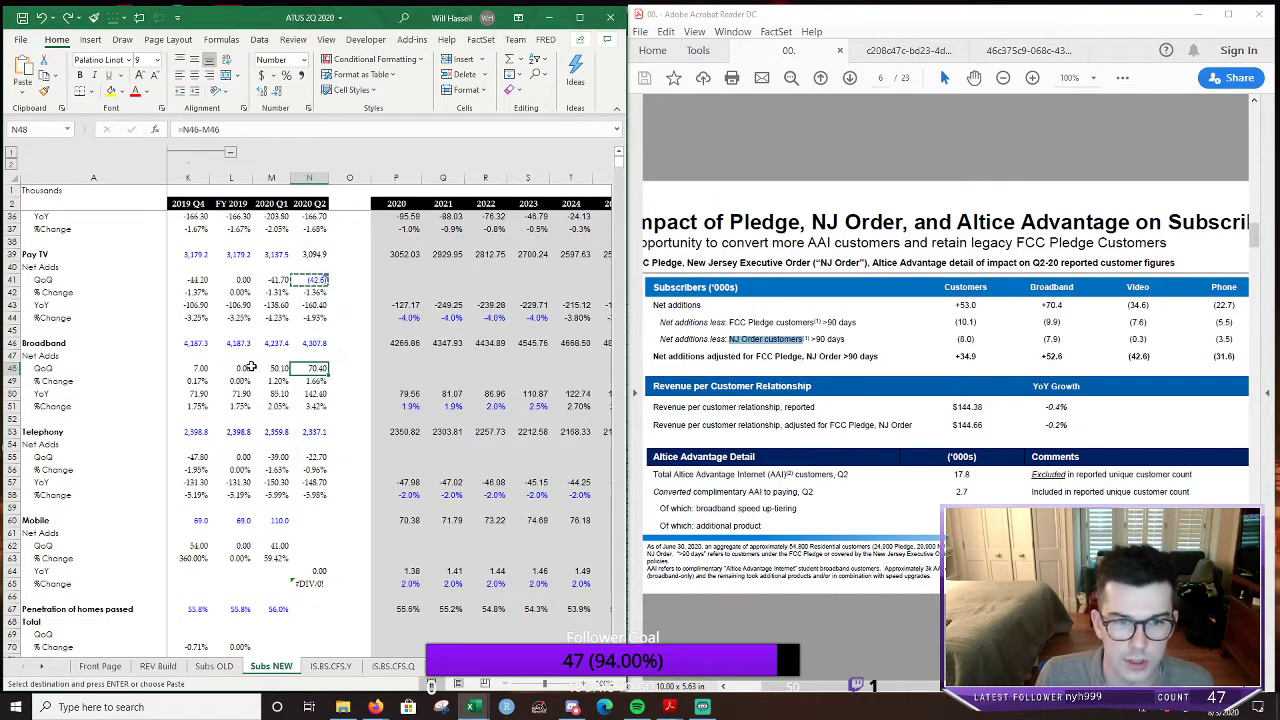
# Copy the Pay TV Q2 2020 net adds cell into the Broadband and Telephony net adds cells
pyautogui.click(348, 327)
pyautogui.press('Escape')
pyautogui.click(305, 279)
pyautogui.hotkey('ctrl', 'c')
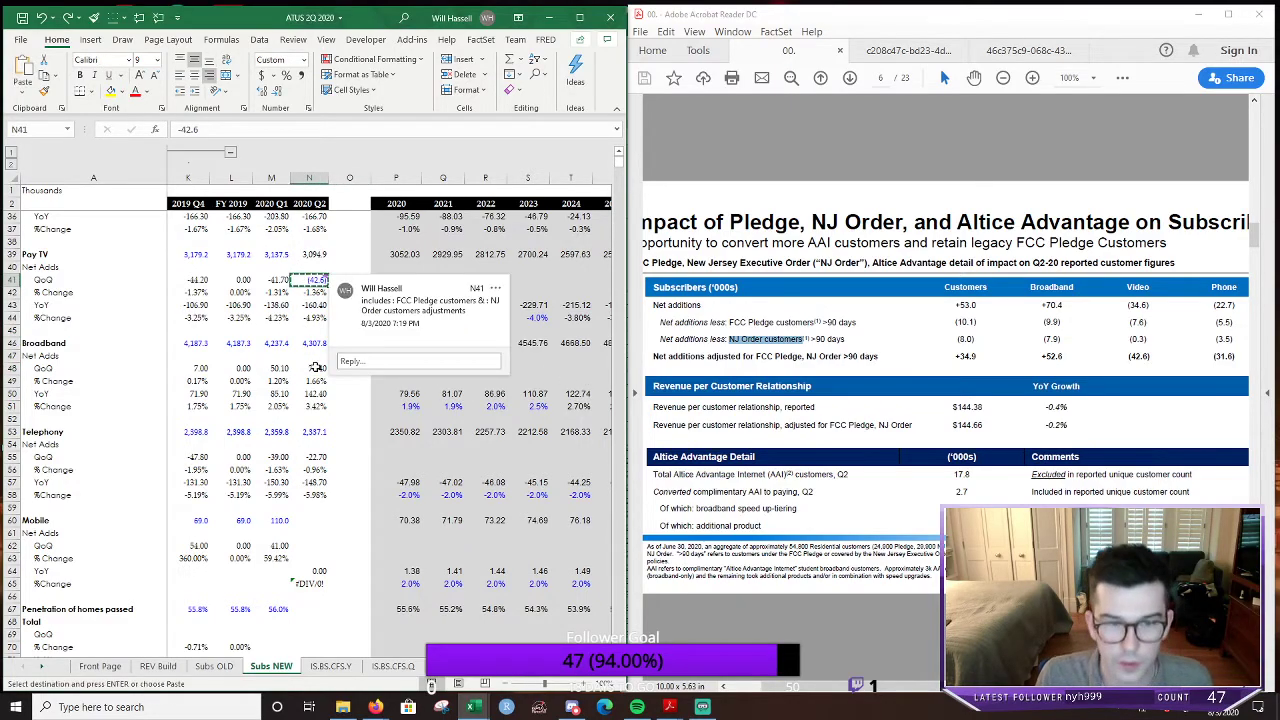
pyautogui.click(310, 368)
pyautogui.press('Return')
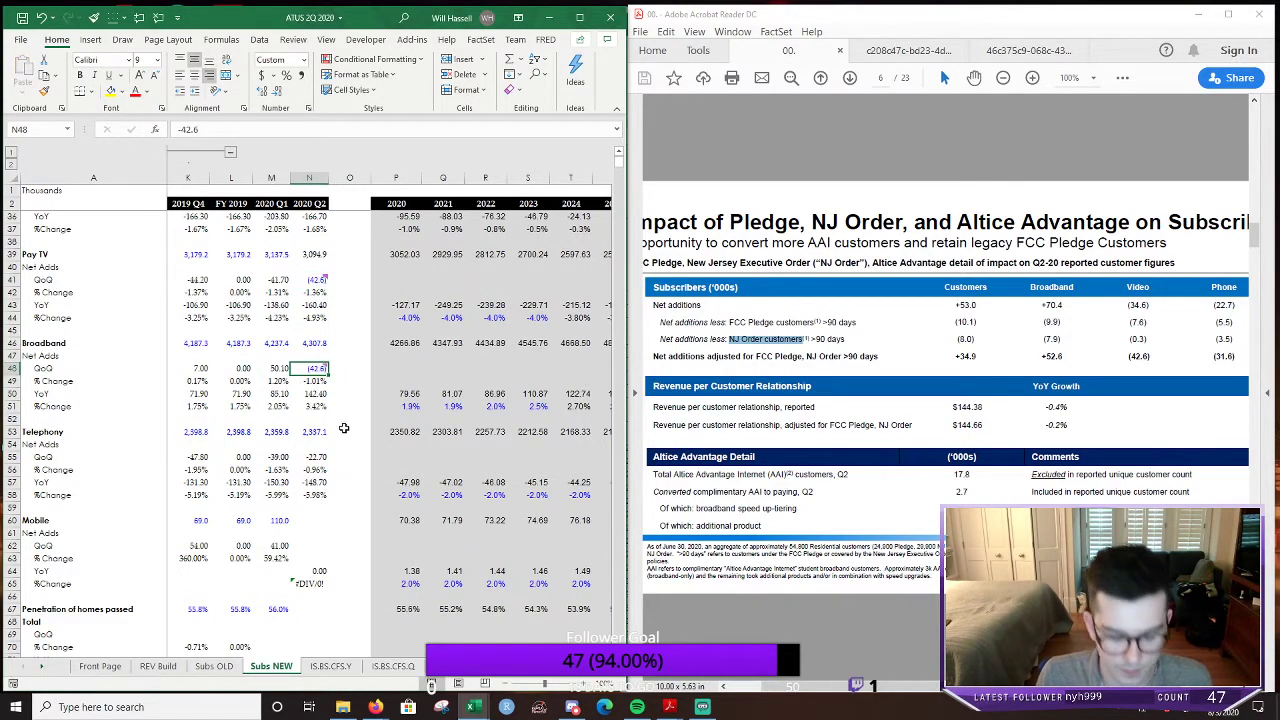
pyautogui.click(318, 456)
pyautogui.hotkey('ctrl', 'v')
pyautogui.click(340, 368)
pyautogui.click(306, 367)
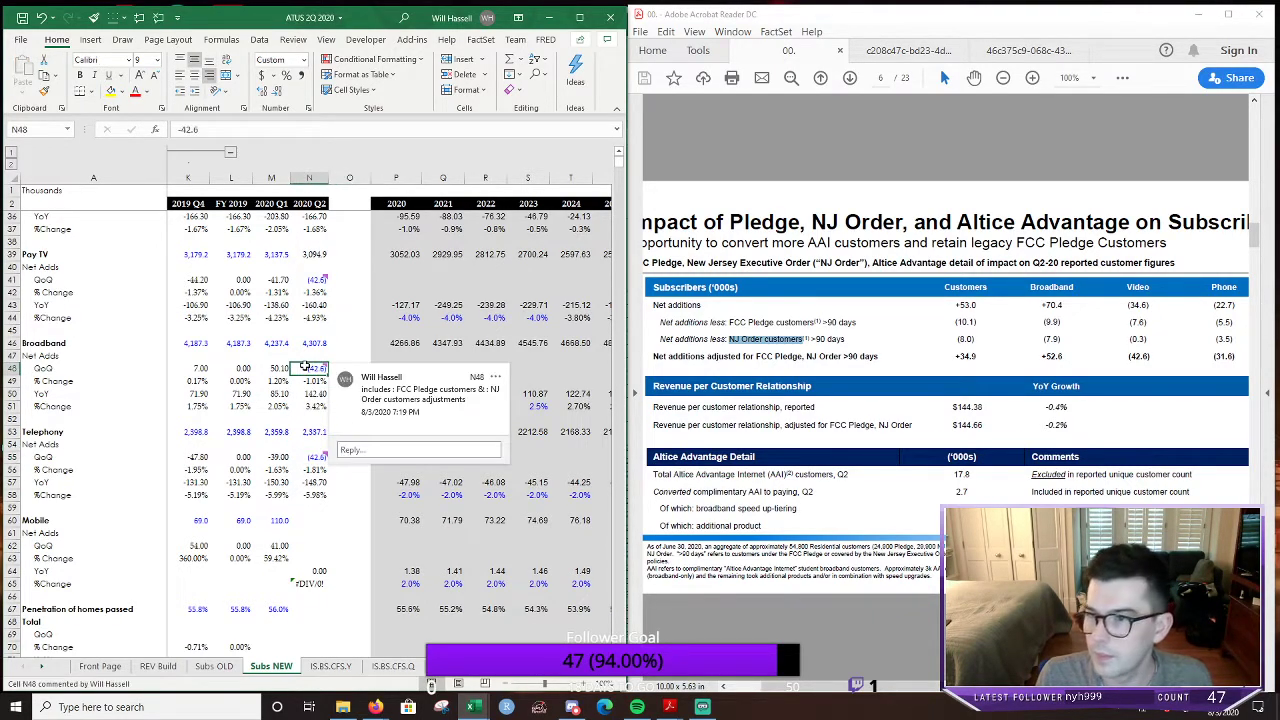
# Overwrite the Q2 2020 net adds with 52.6 for Broadband and -31.6 for Telephony
pyautogui.write('52')
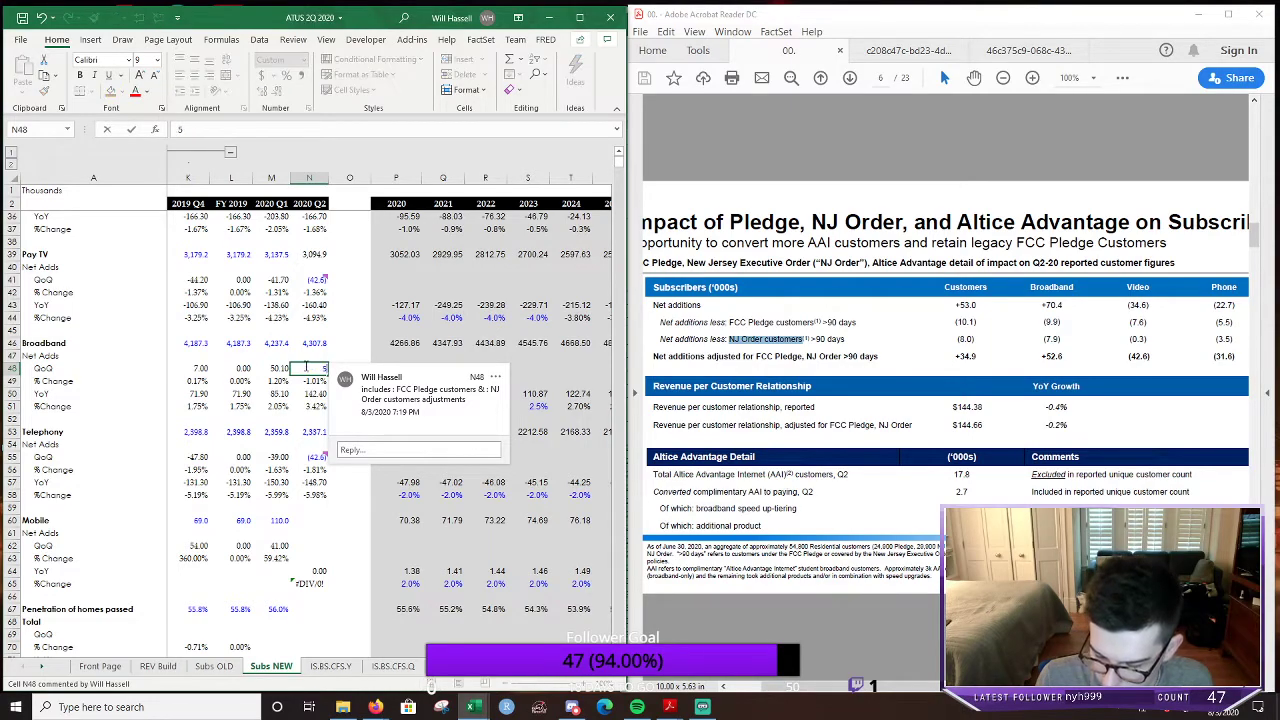
pyautogui.press('Return')
pyautogui.click(312, 457)
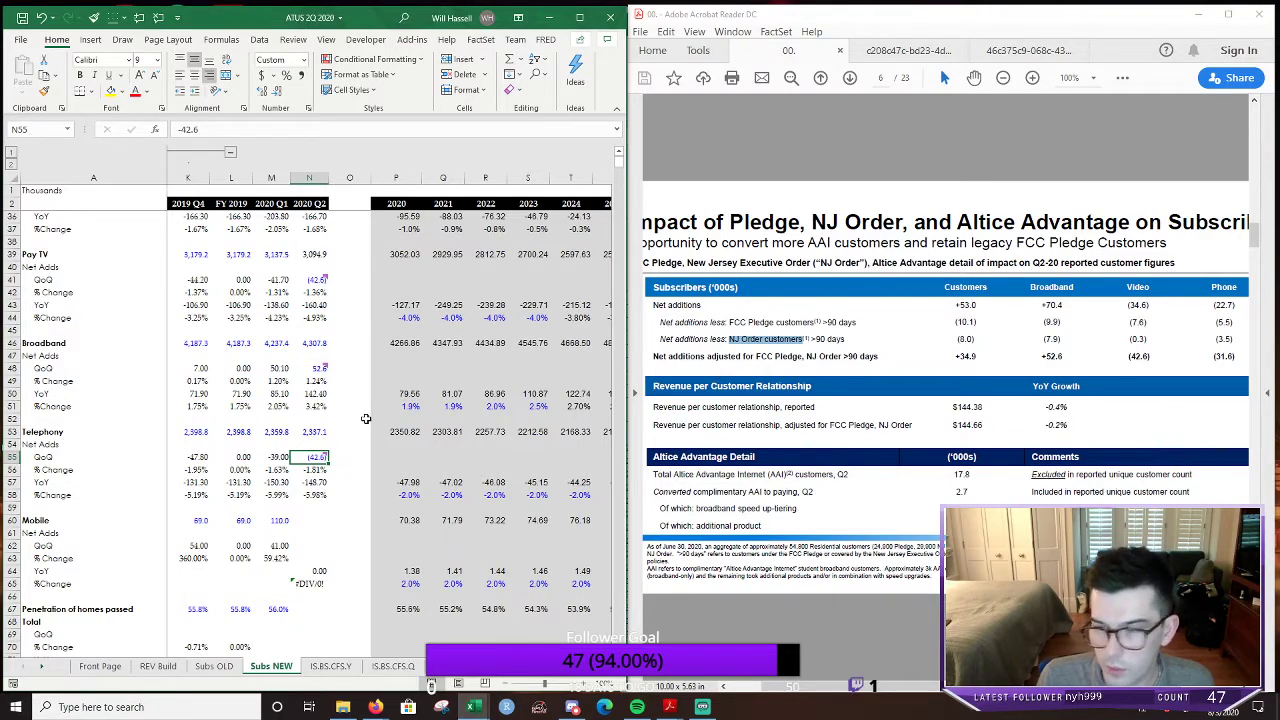
pyautogui.write('-3')
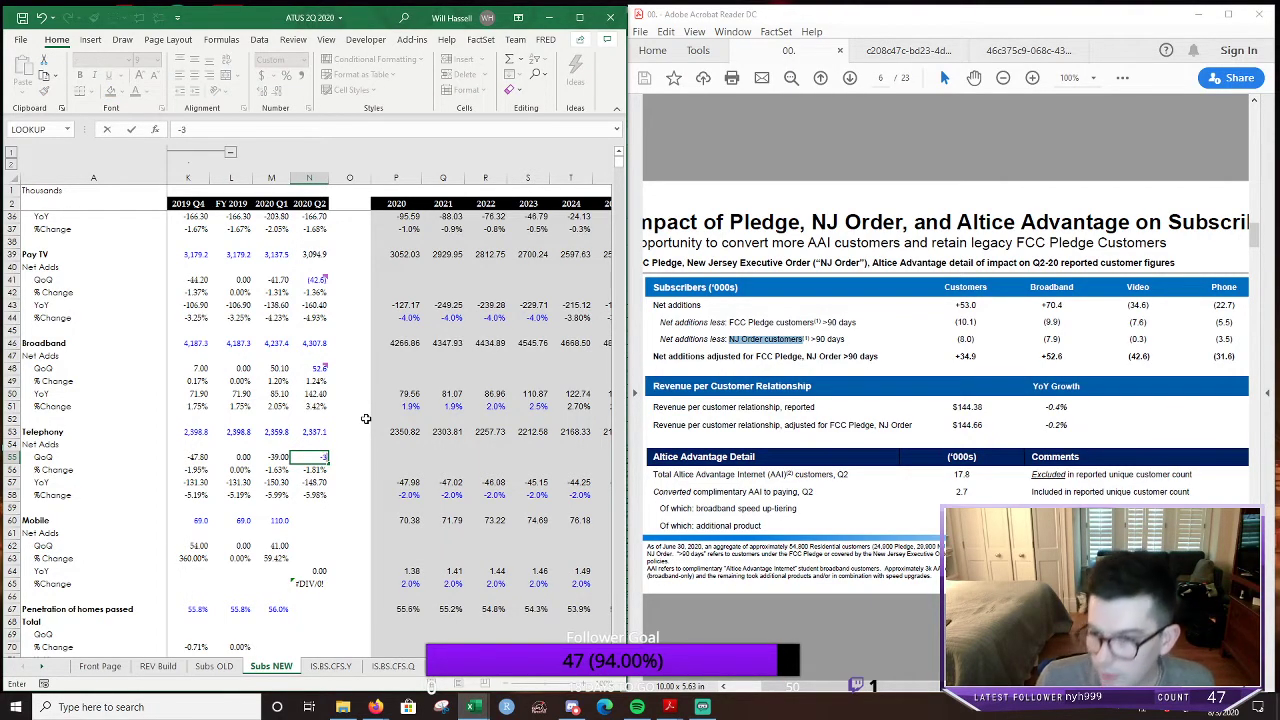
pyautogui.press('Return')
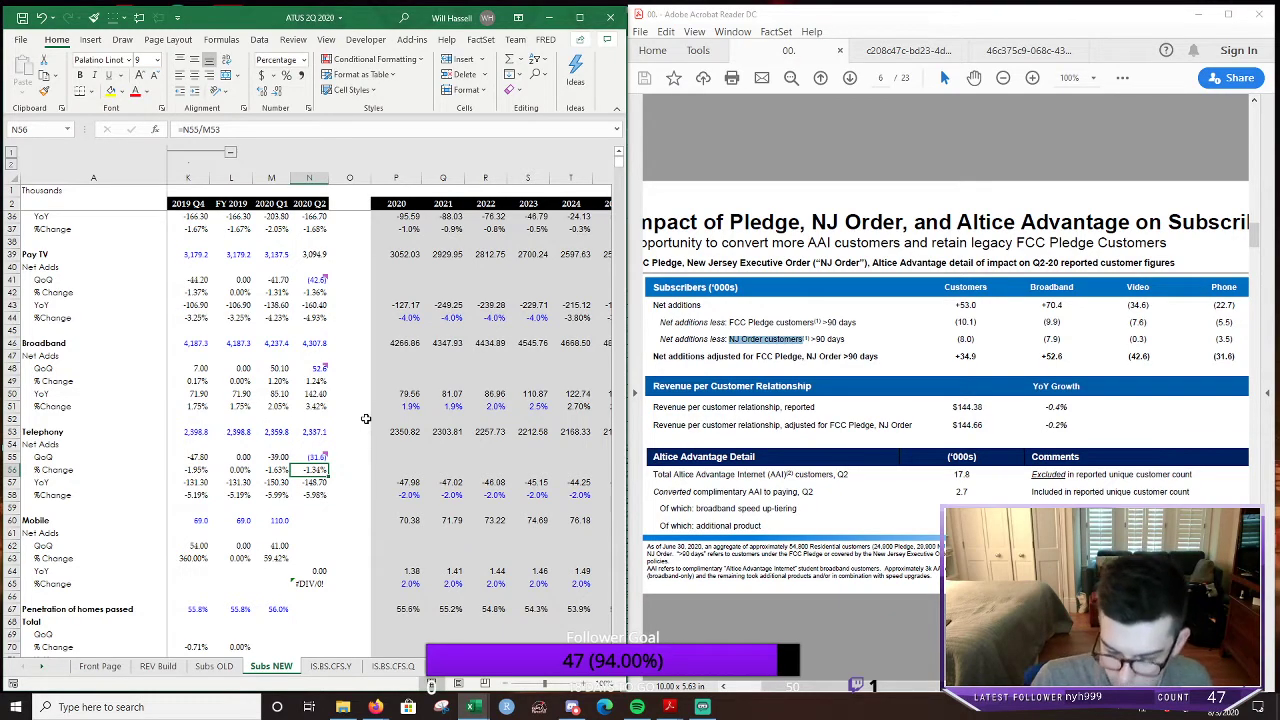
pyautogui.press('XF86AudioLowerVolume')
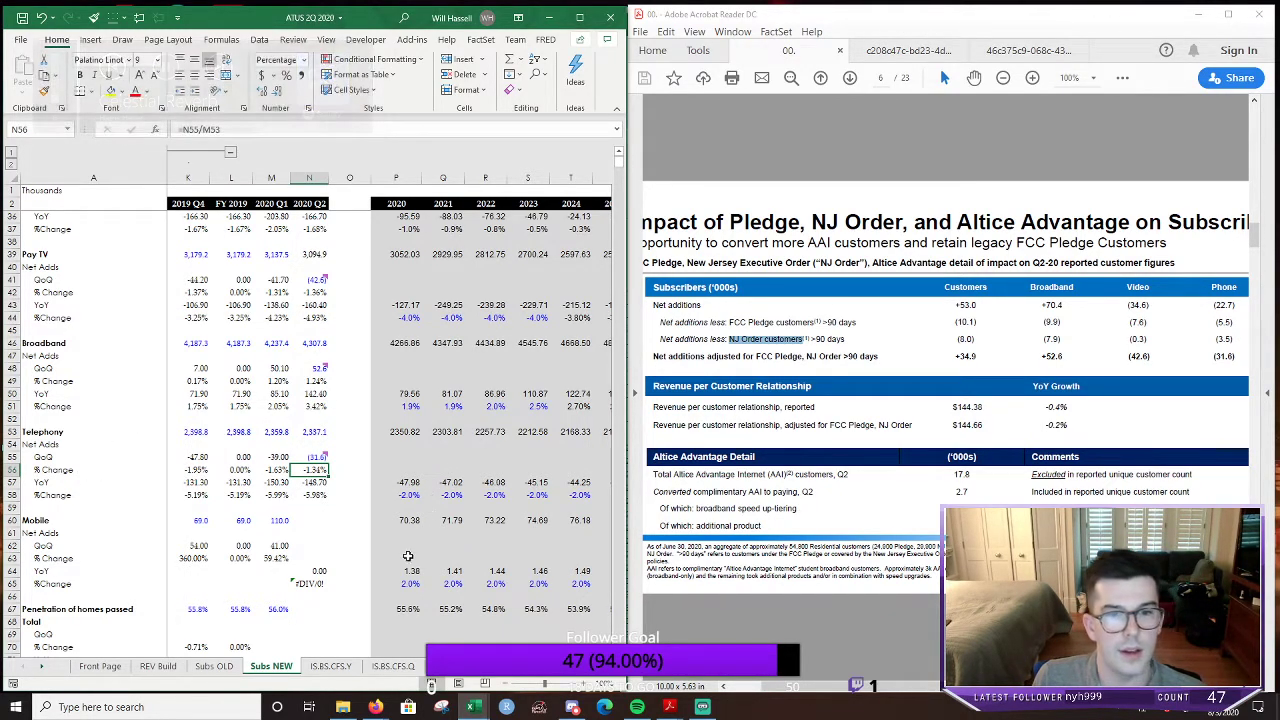
pyautogui.click(340, 515)
# Apply Number format to the Pay TV, Broadband and Telephony Q2 2020 net adds
pyautogui.moveTo(336, 285)
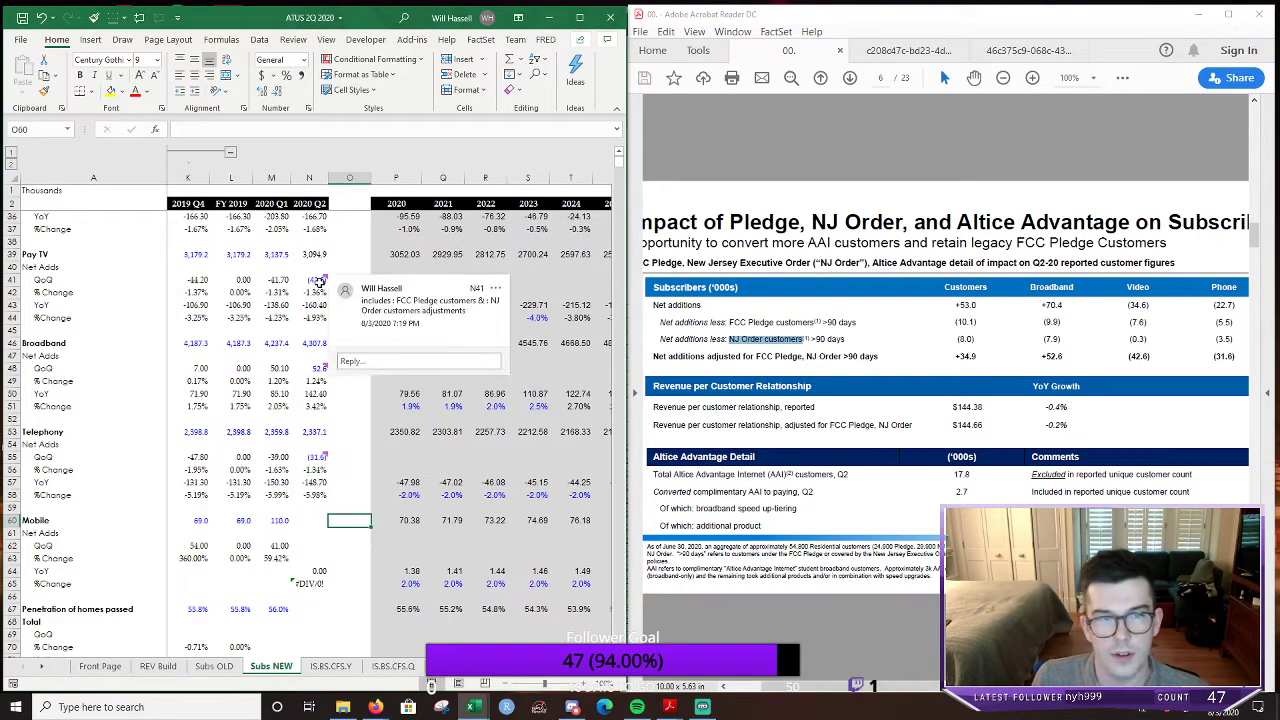
pyautogui.click(278, 290)
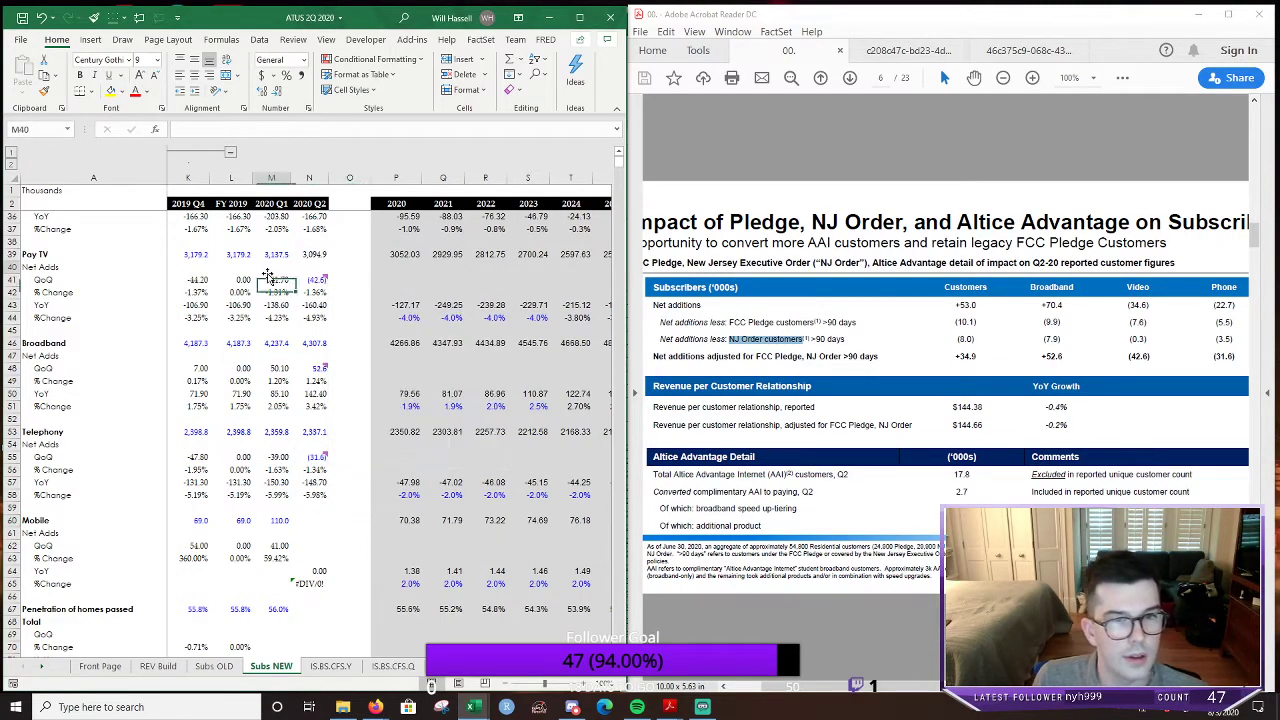
pyautogui.click(314, 291)
pyautogui.click(315, 281)
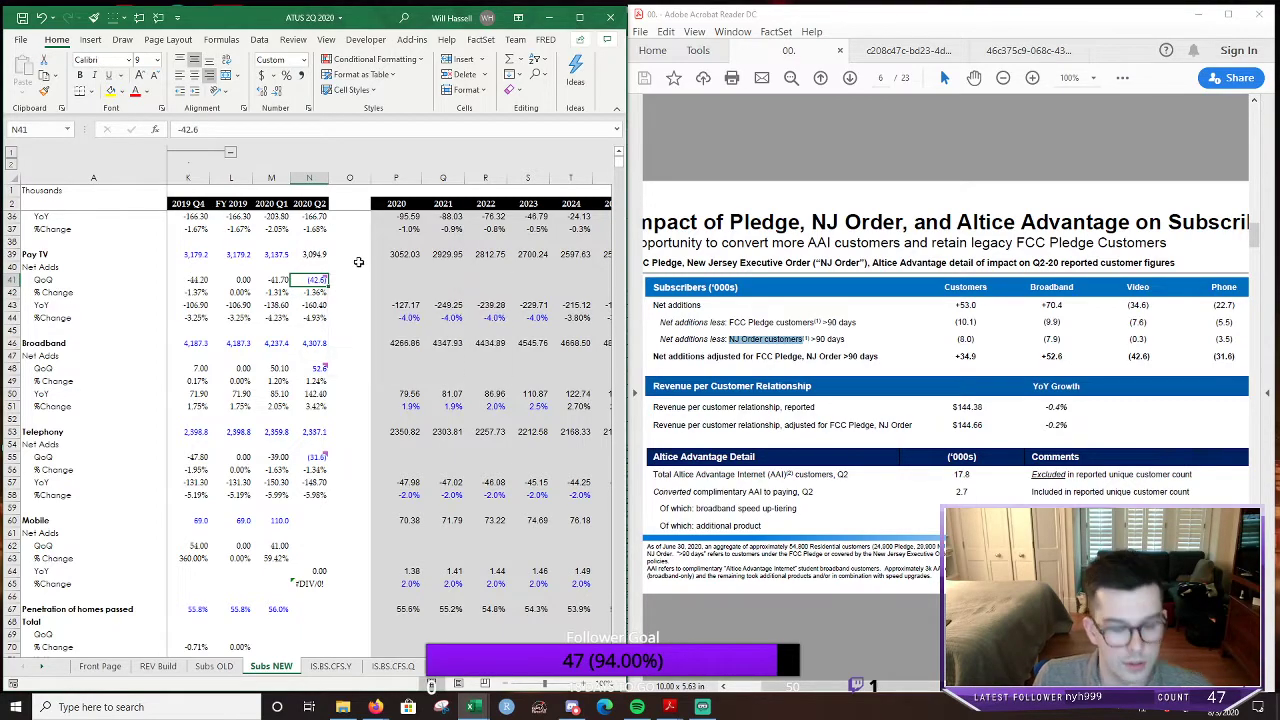
pyautogui.hotkey('alt', 'h')
pyautogui.press('n')
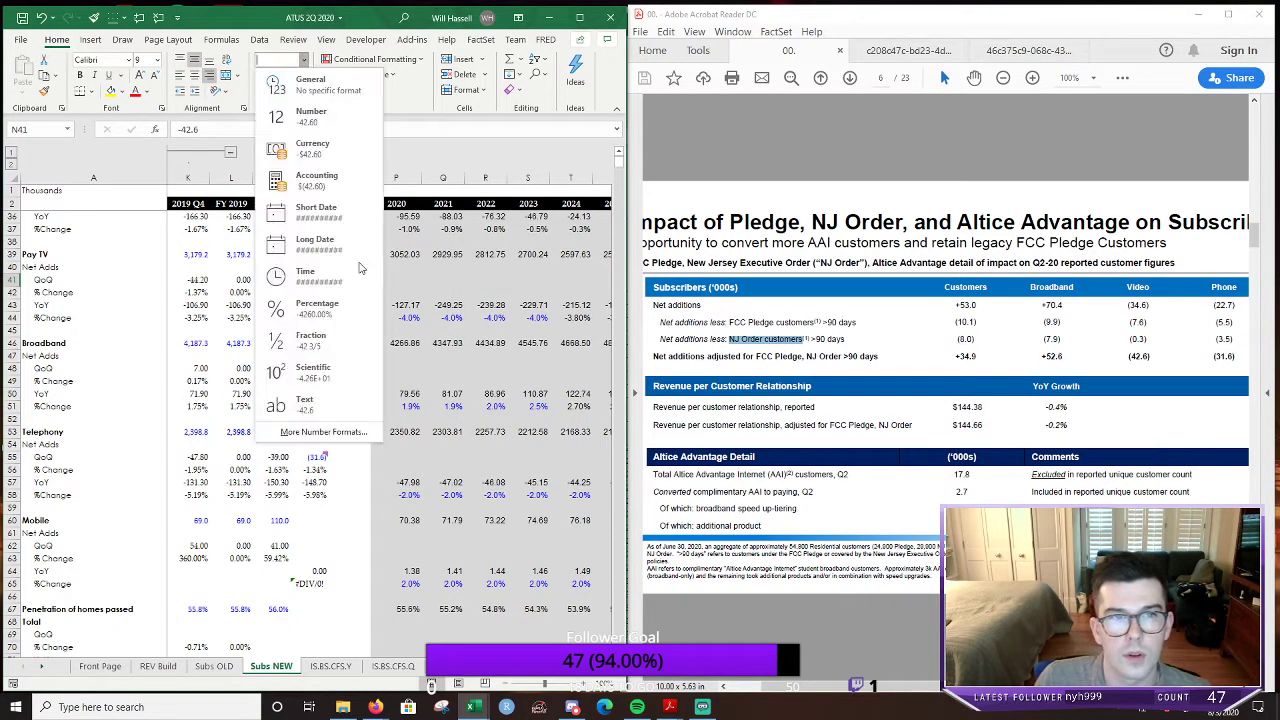
pyautogui.press('Up')
pyautogui.press('Up')
pyautogui.press('Up')
pyautogui.press('Up')
pyautogui.press('Up')
pyautogui.press('Up')
pyautogui.press('Up')
pyautogui.press('Up')
pyautogui.press('Up')
pyautogui.press('Return')
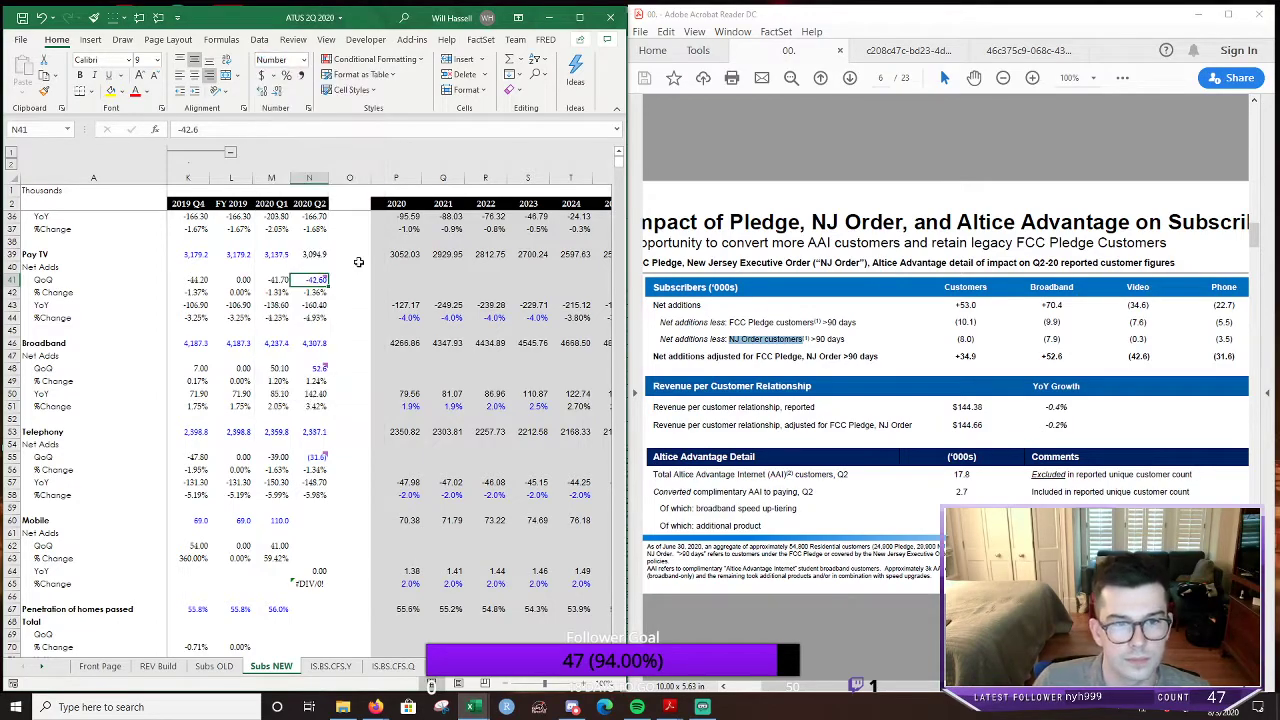
pyautogui.click(315, 368)
pyautogui.click(349, 482)
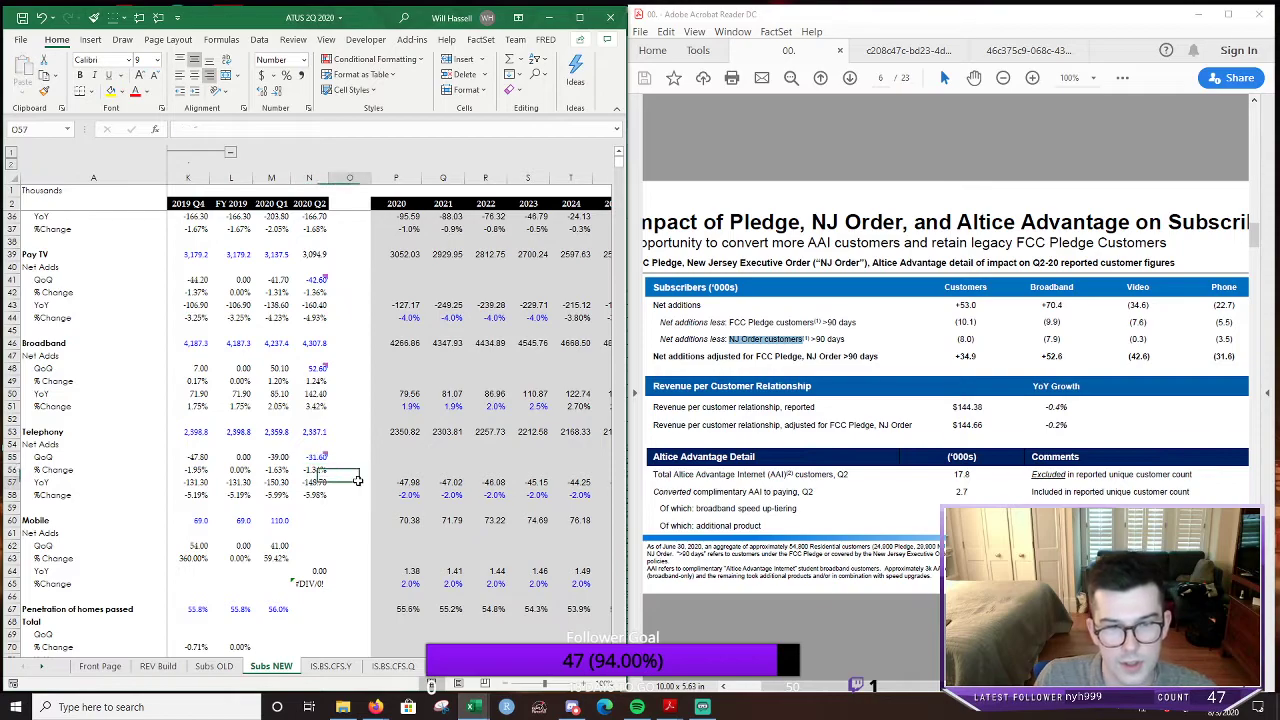
pyautogui.click(349, 421)
pyautogui.moveTo(317, 366)
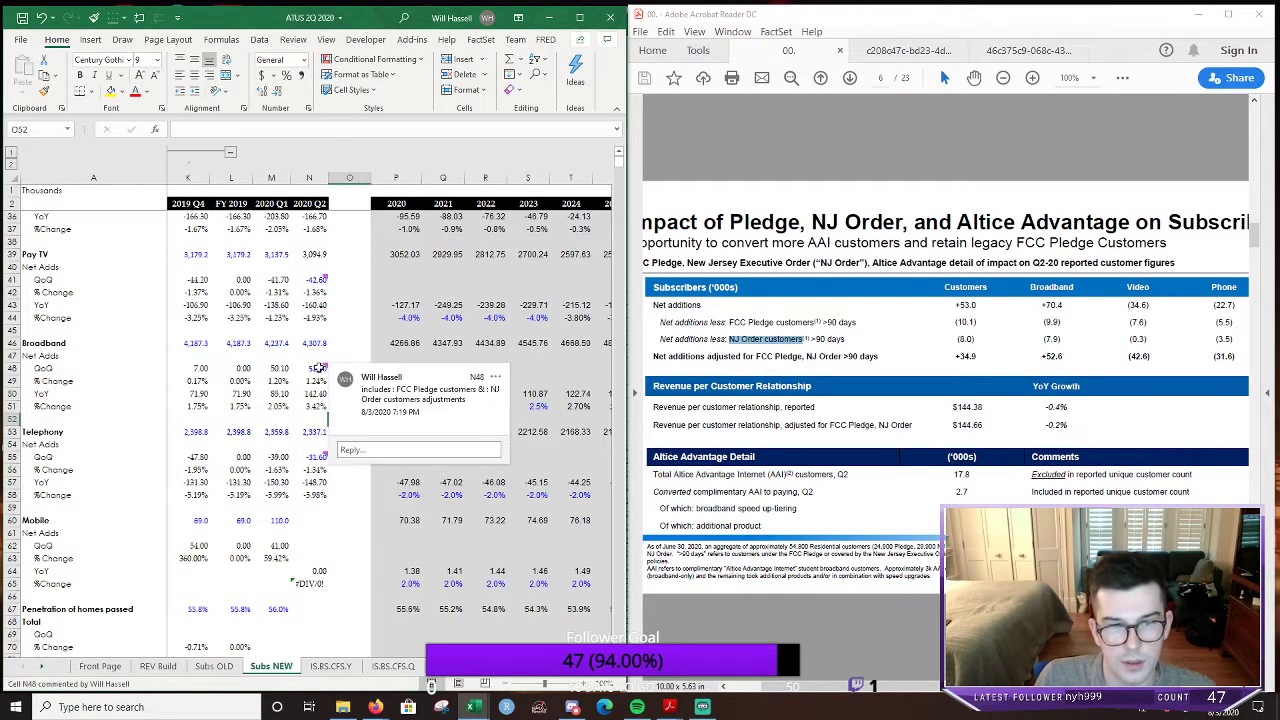
# Copy the Pay TV roll-forward total formula into the Broadband and Telephony Q2 2020 totals
pyautogui.click(321, 256)
pyautogui.hotkey('ctrl', 'c')
pyautogui.click(318, 343)
pyautogui.hotkey('ctrl', 'v')
pyautogui.click(308, 428)
pyautogui.hotkey('ctrl', 'v')
pyautogui.press('Escape')
pyautogui.scroll(2, 349, 416)
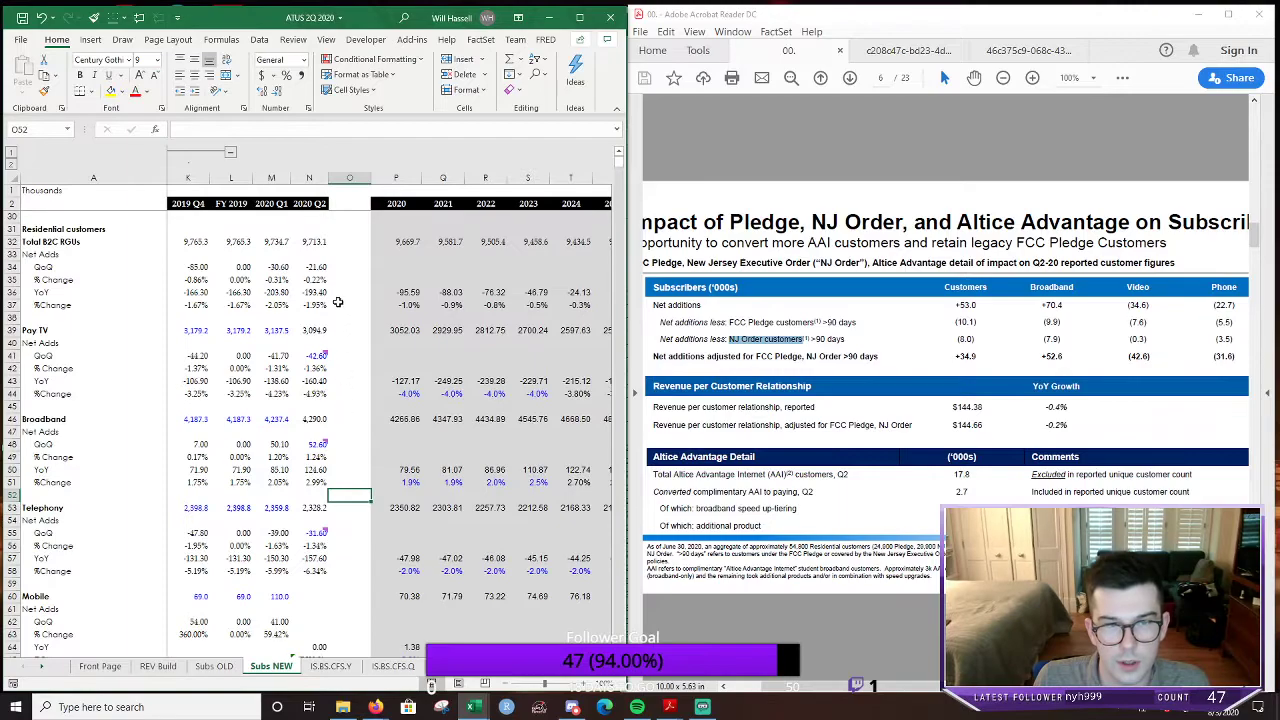
pyautogui.click(321, 266)
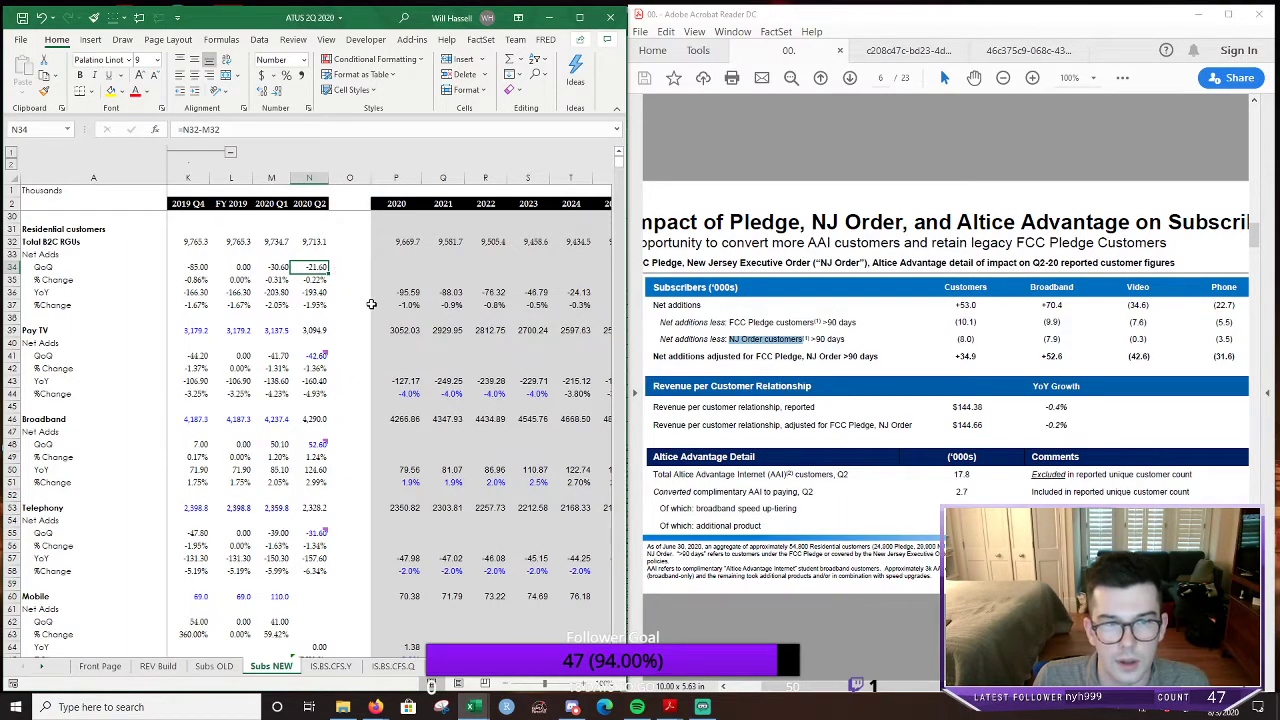
pyautogui.press('F2')
pyautogui.hotkey('ctrl', 'Return')
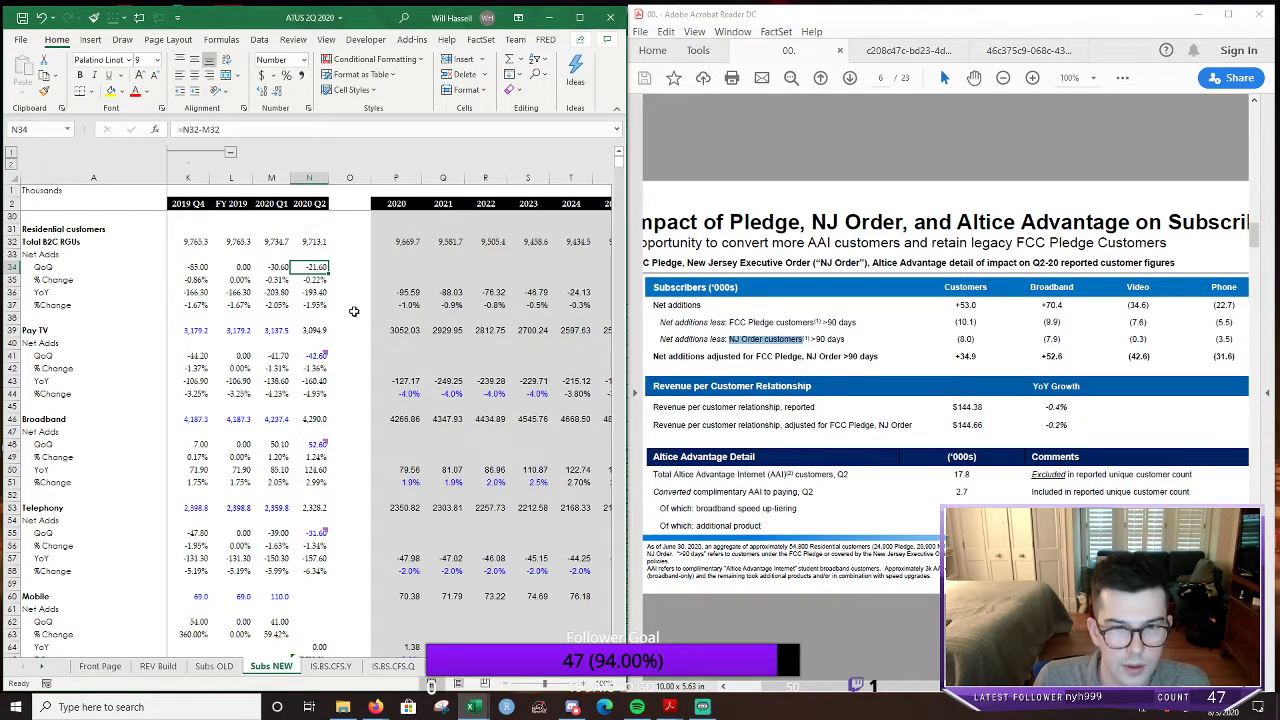
pyautogui.press('Down')
pyautogui.press('Down')
pyautogui.scroll(3, 320, 343)
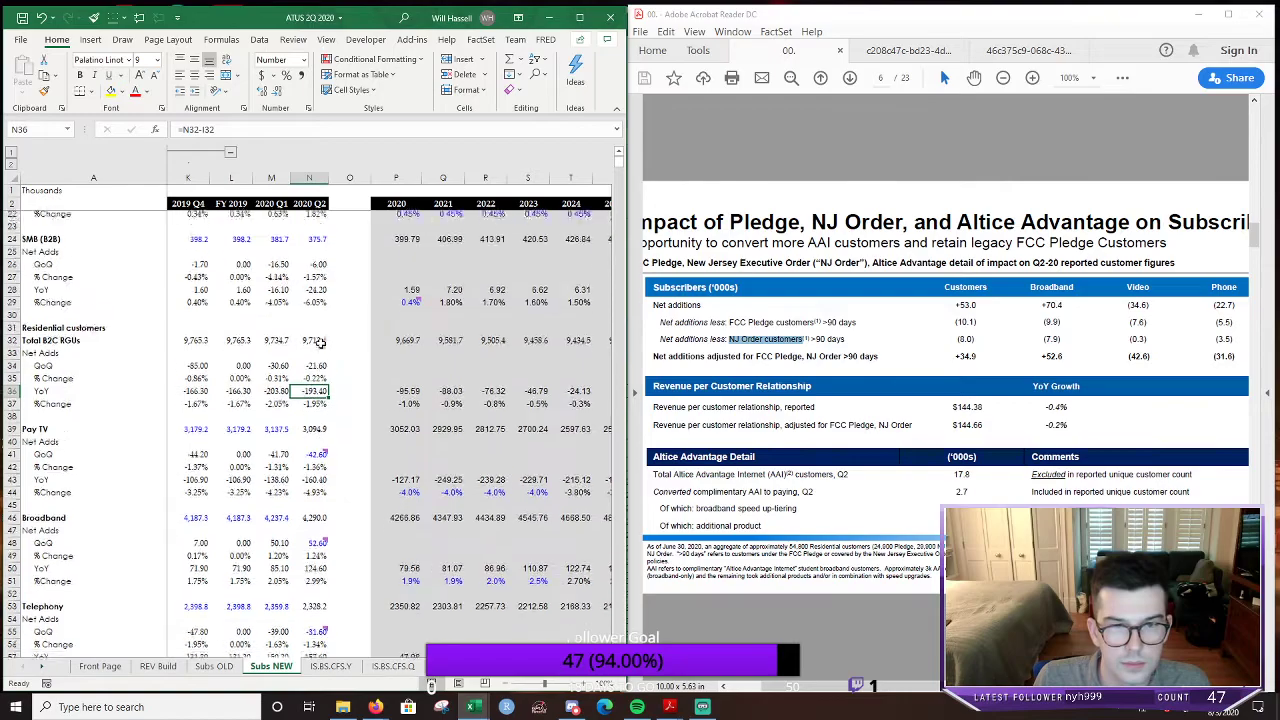
pyautogui.scroll(-7, 320, 343)
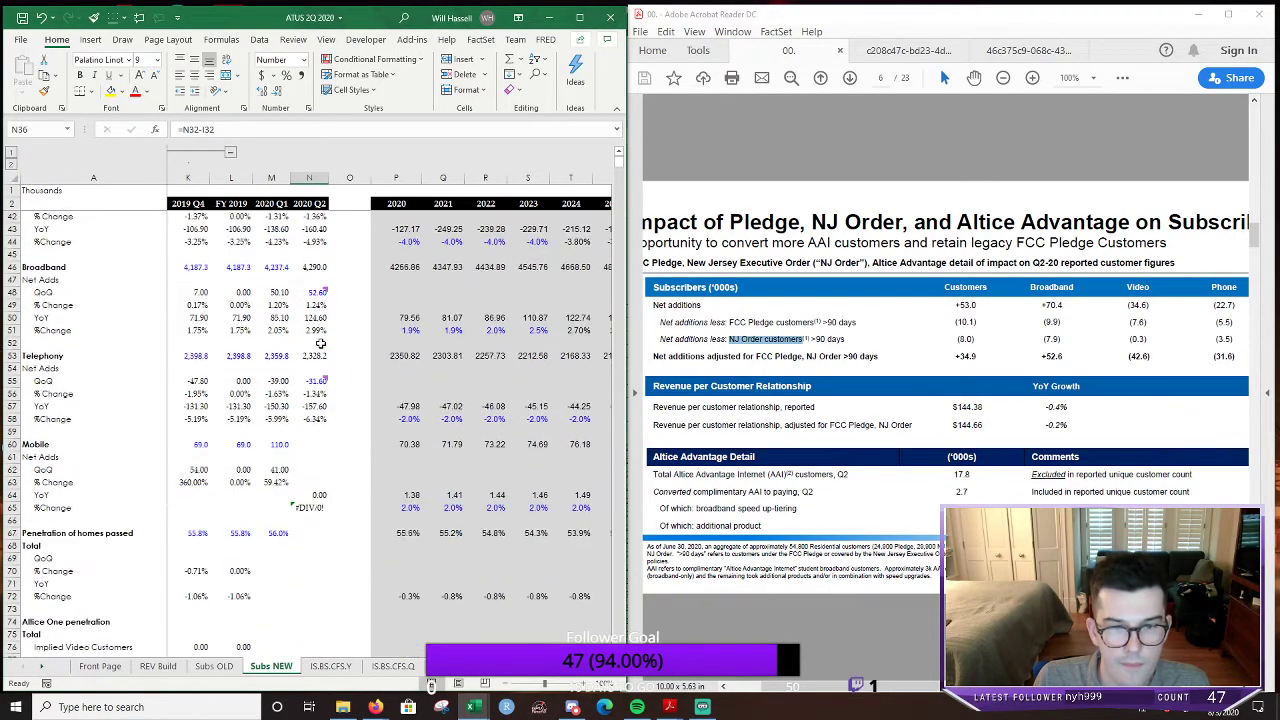
pyautogui.click(309, 469)
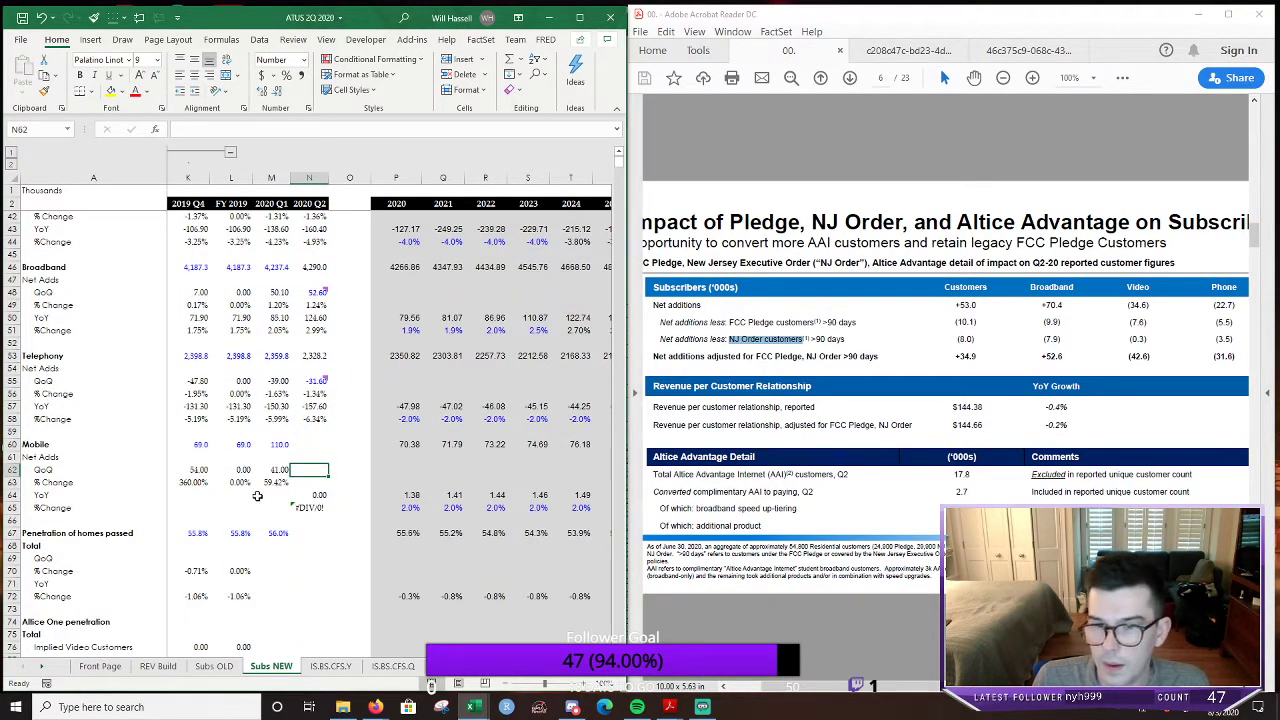
# Page through the earnings deck from page 5 to the Altice Mobile Update slide on page 12
pyautogui.click(902, 300)
pyautogui.scroll(3, 903, 300)
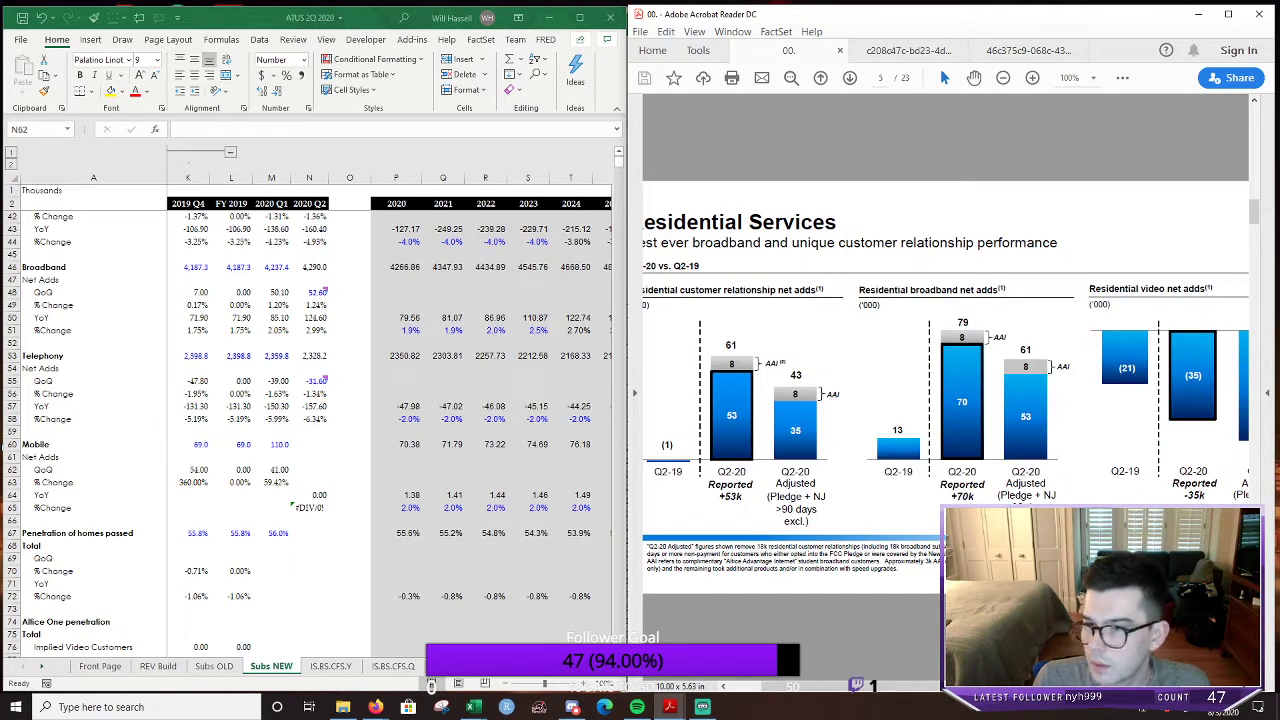
pyautogui.scroll(-3, 903, 300)
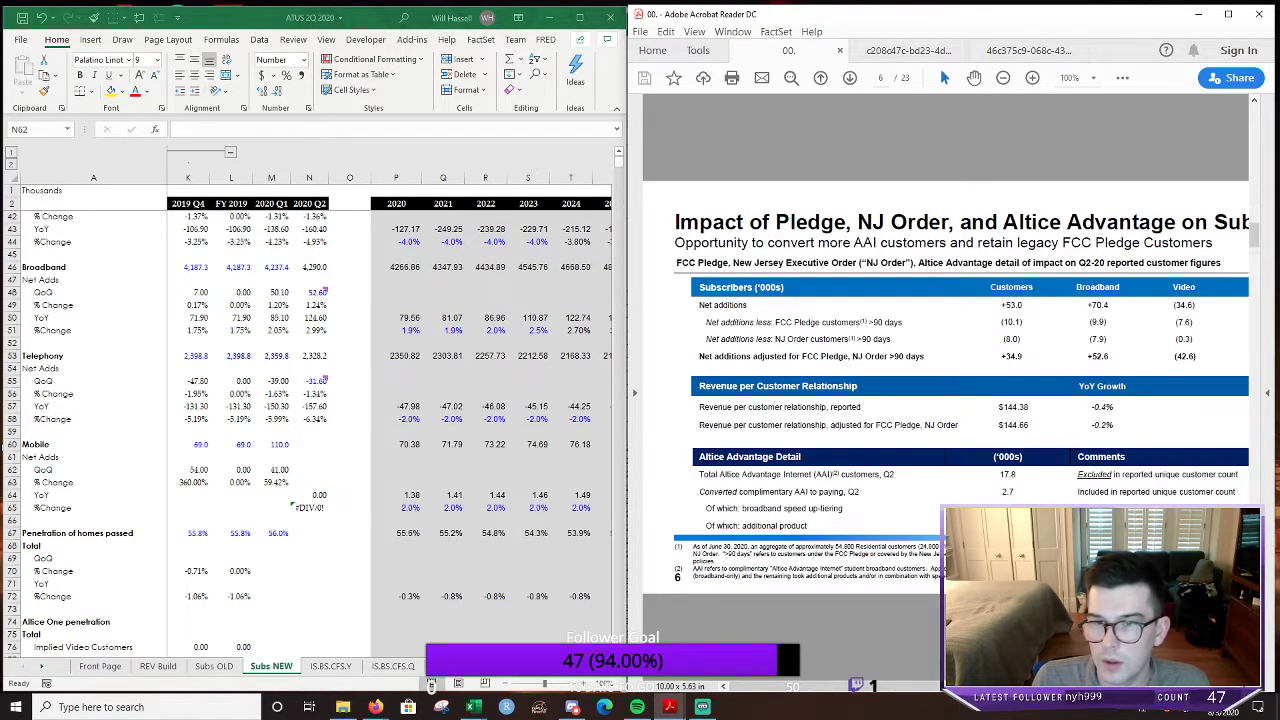
pyautogui.scroll(-3, 945, 380)
pyautogui.scroll(-3, 944, 380)
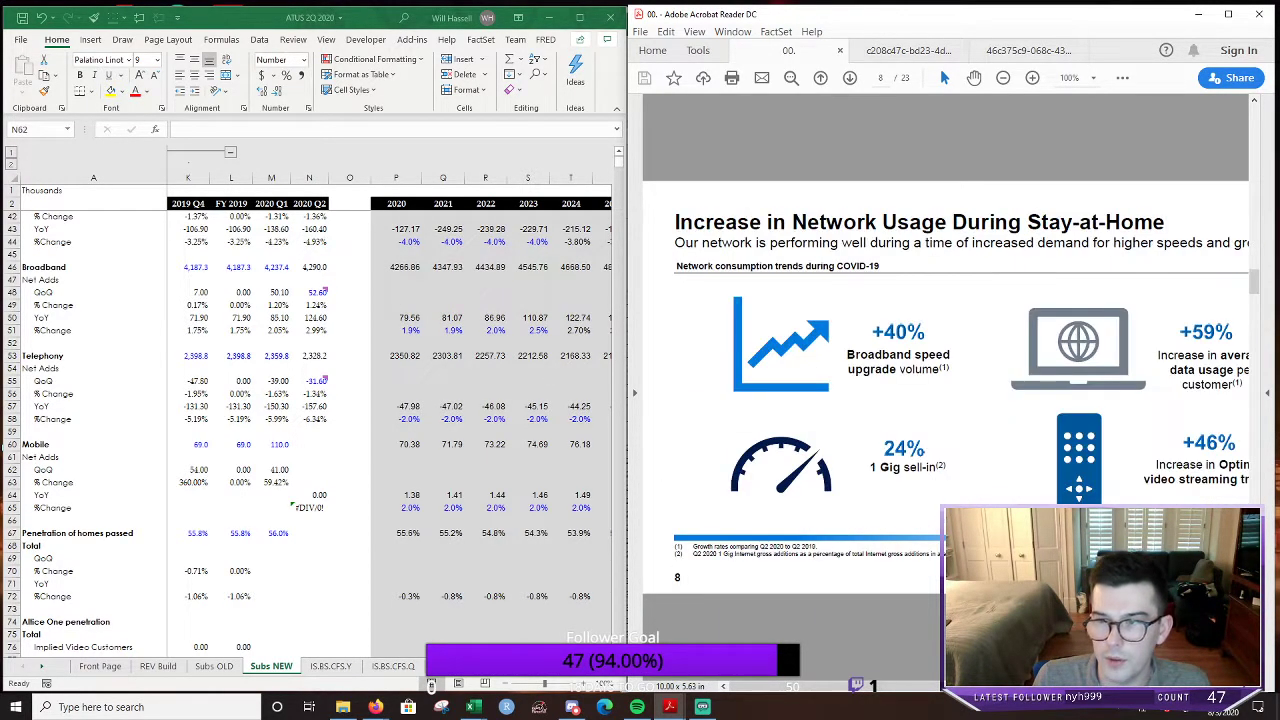
pyautogui.scroll(-3, 945, 380)
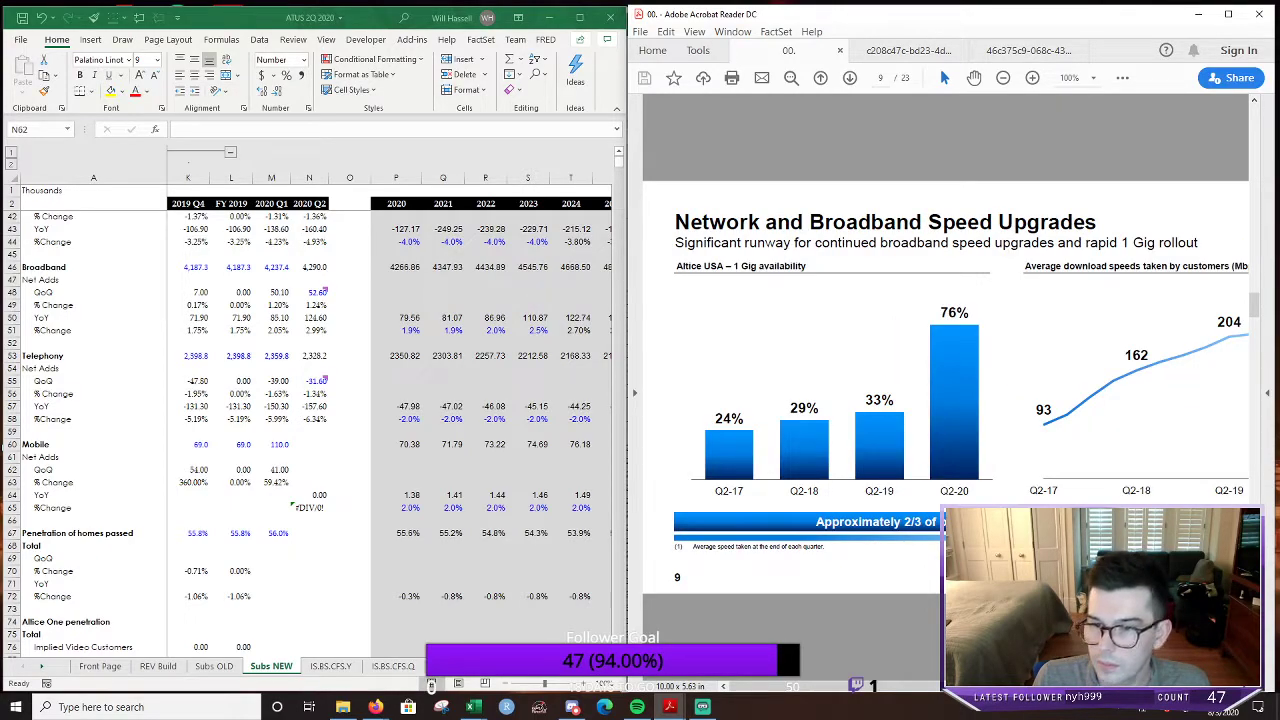
pyautogui.scroll(-3, 945, 380)
pyautogui.scroll(-3, 944, 379)
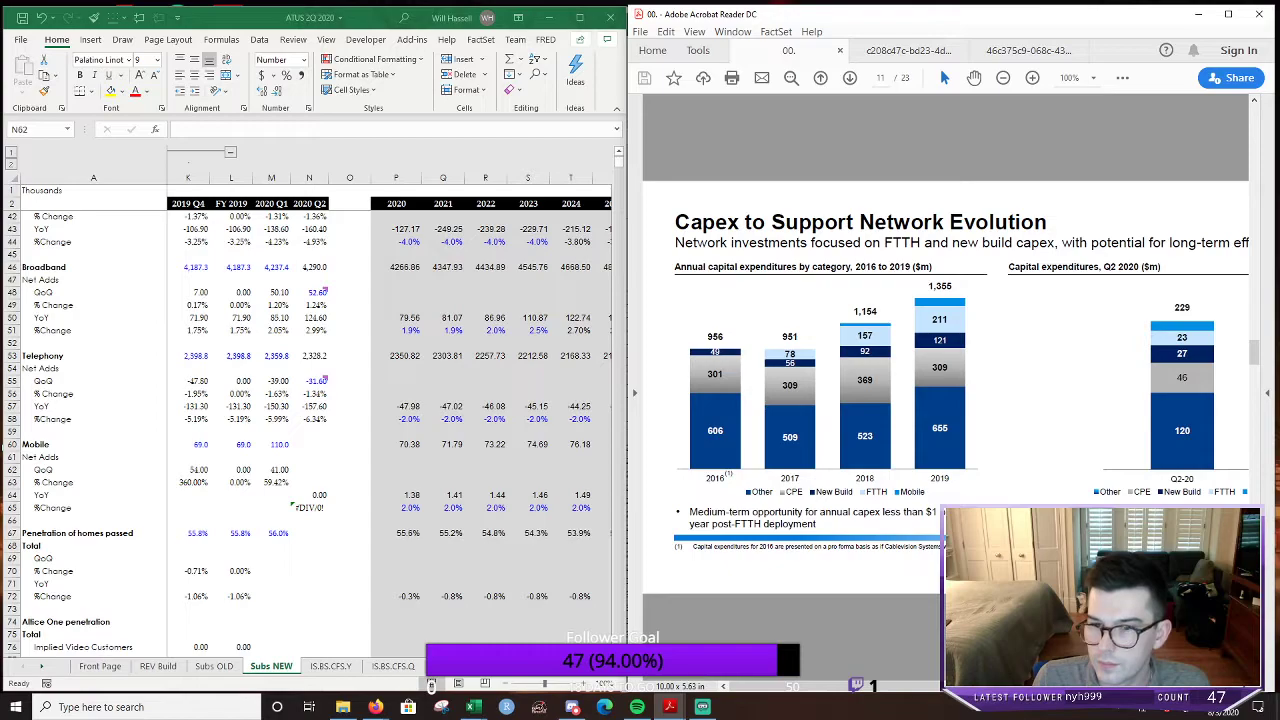
pyautogui.scroll(-3, 945, 379)
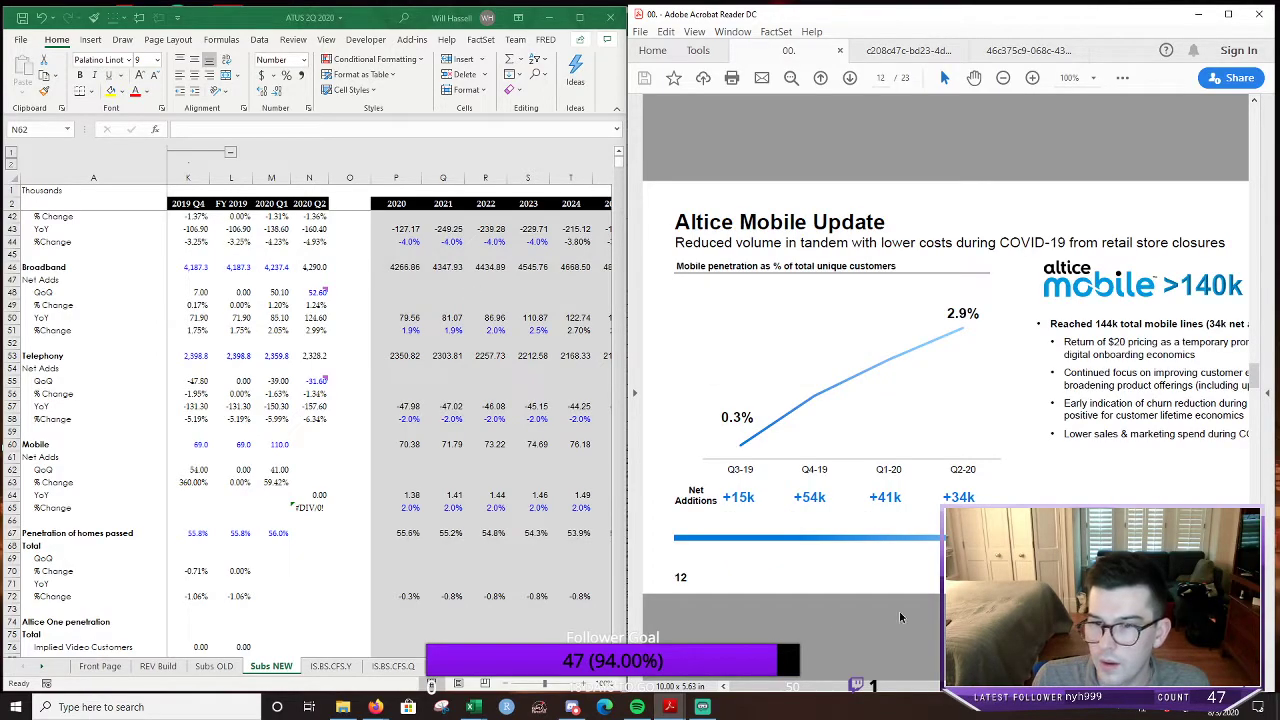
# Select the Mobile Q2 2020 total cell in Excel and minimize Acrobat Reader
pyautogui.click(322, 467)
pyautogui.click(301, 443)
pyautogui.click(1198, 14)
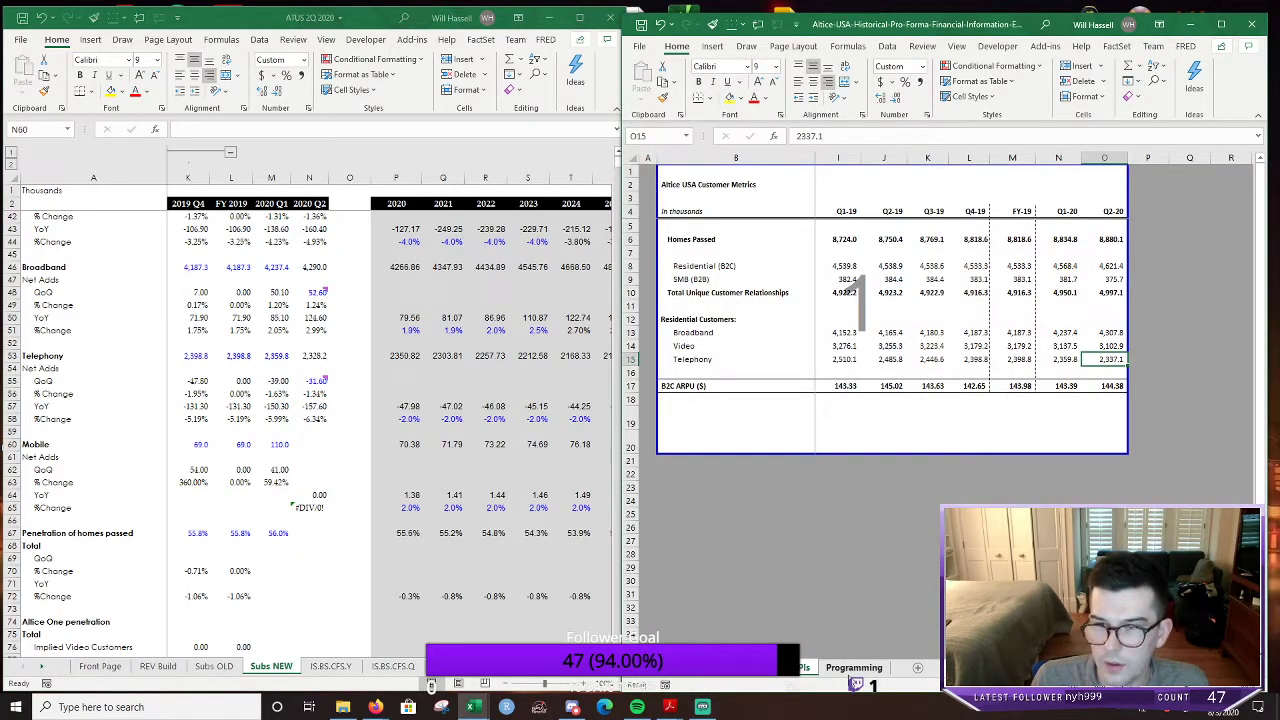
# Check the historical workbook's Programming and customer metrics sheets, minimize it, and bring up the Altice Mobile Update slide
pyautogui.click(800, 668)
pyautogui.click(841, 675)
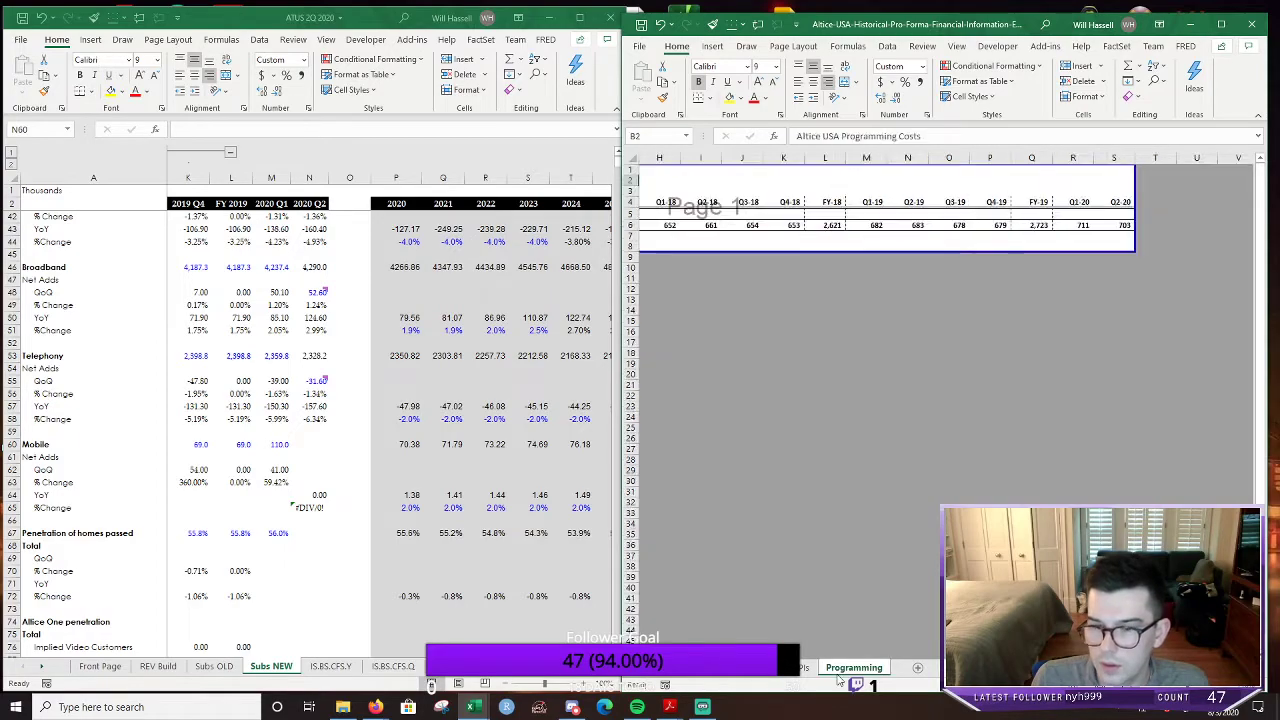
pyautogui.click(799, 670)
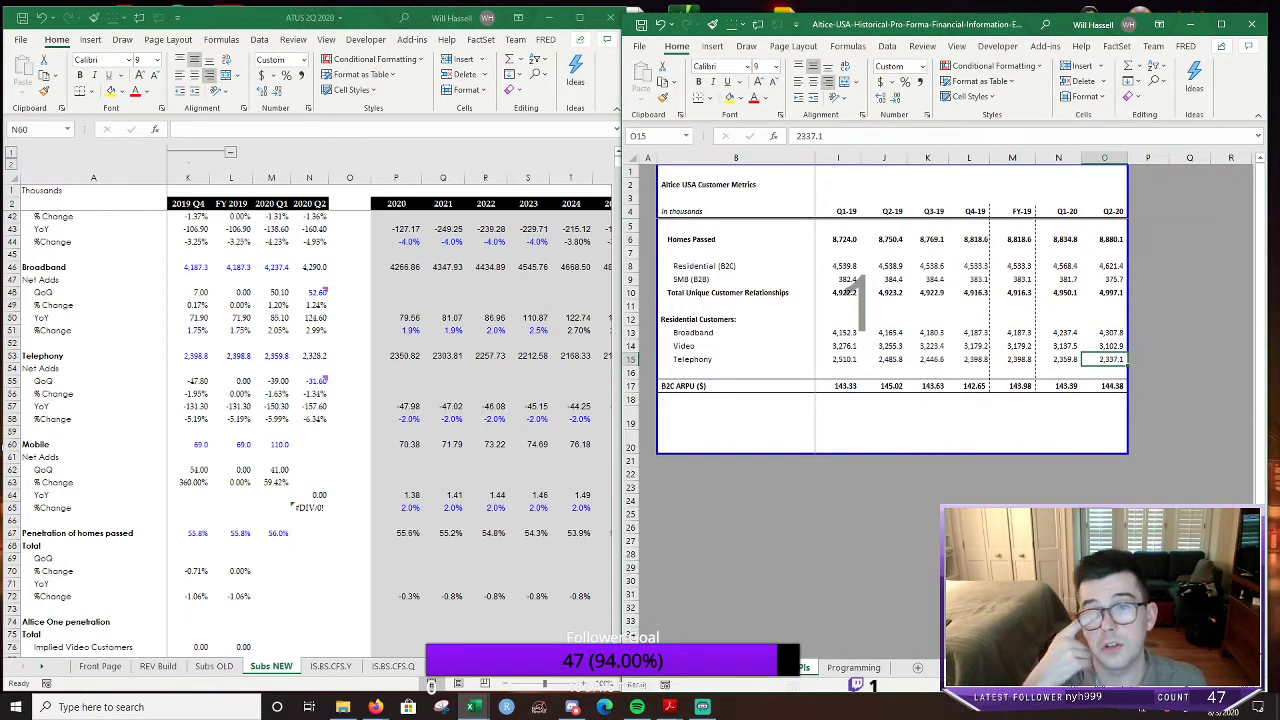
pyautogui.scroll(-4, 890, 300)
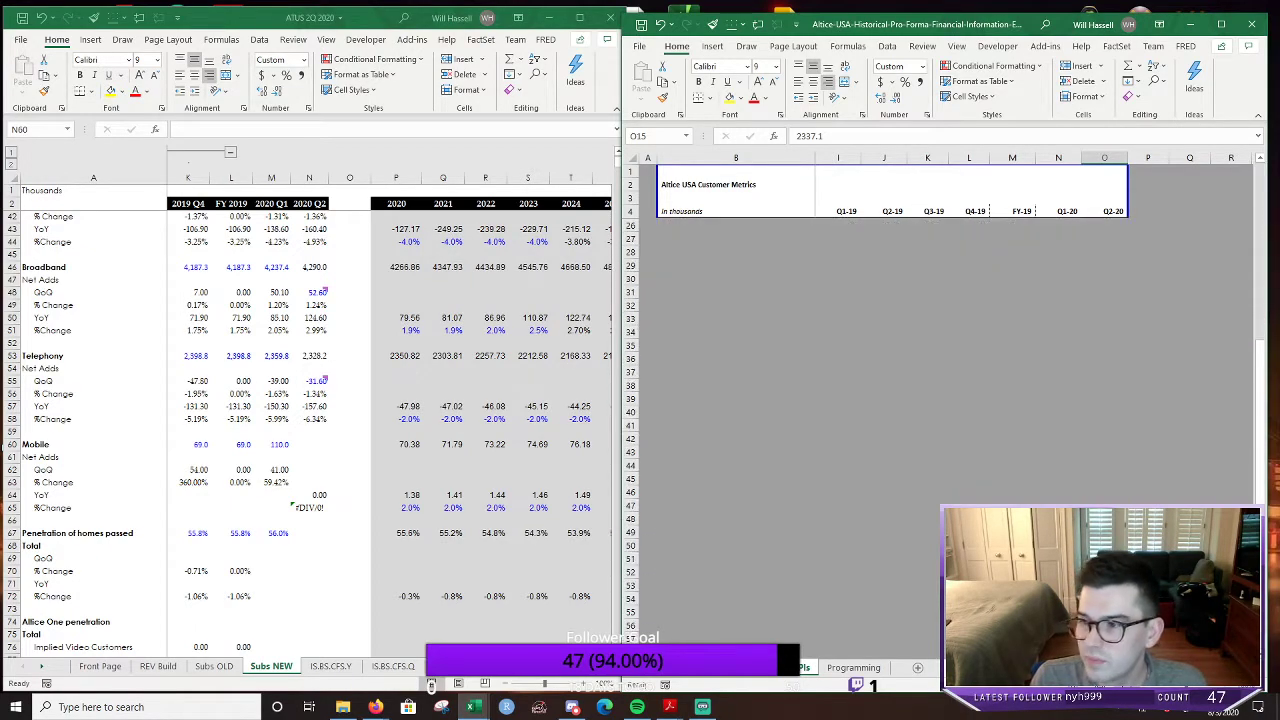
pyautogui.scroll(3, 890, 300)
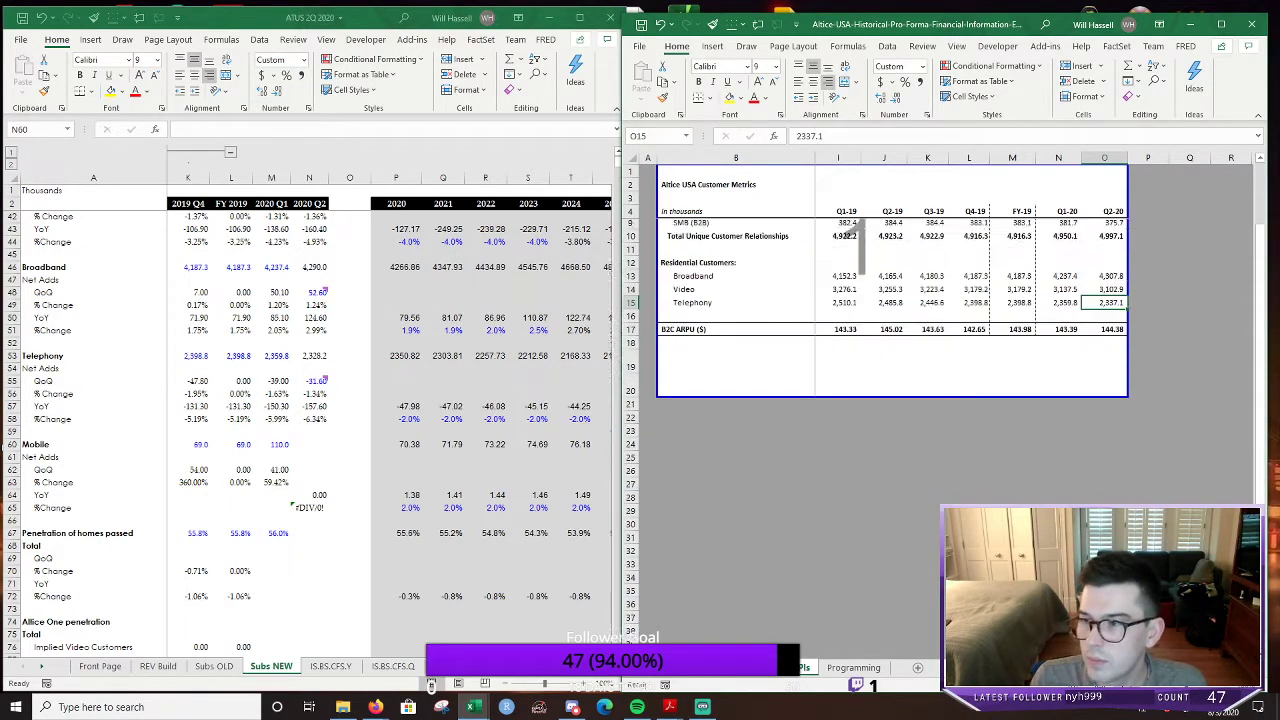
pyautogui.click(1190, 23)
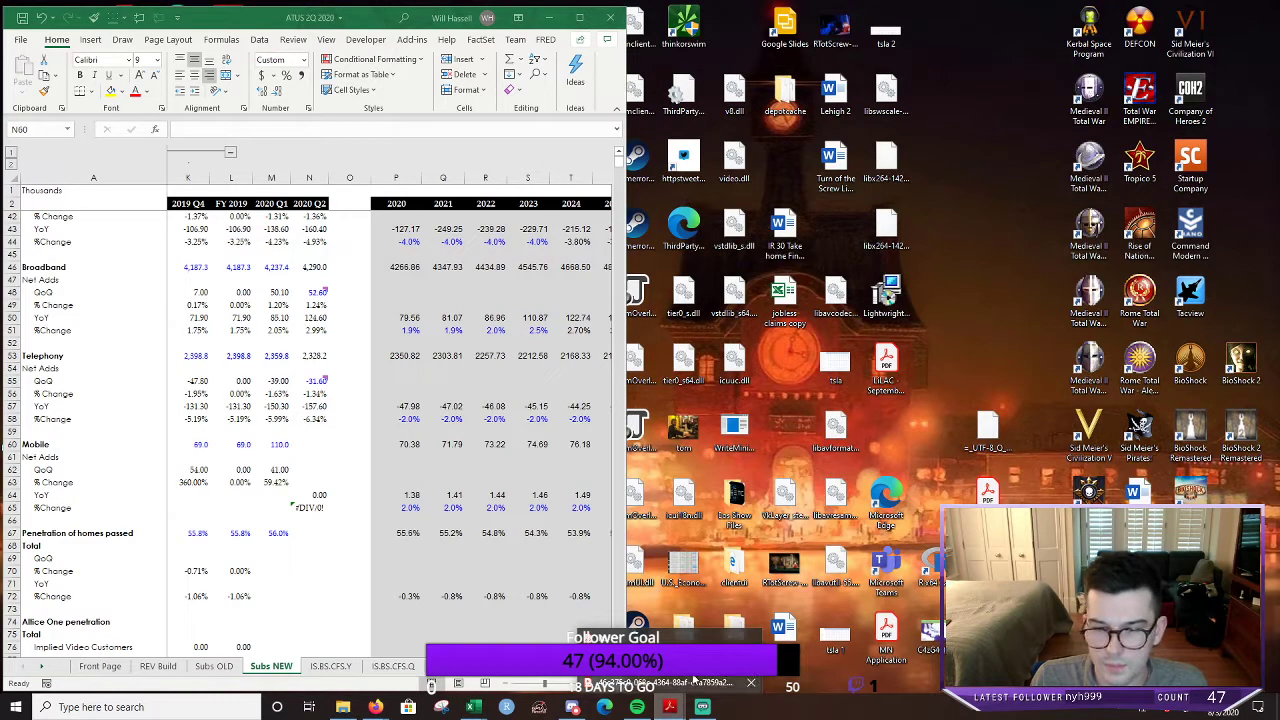
pyautogui.click(669, 706)
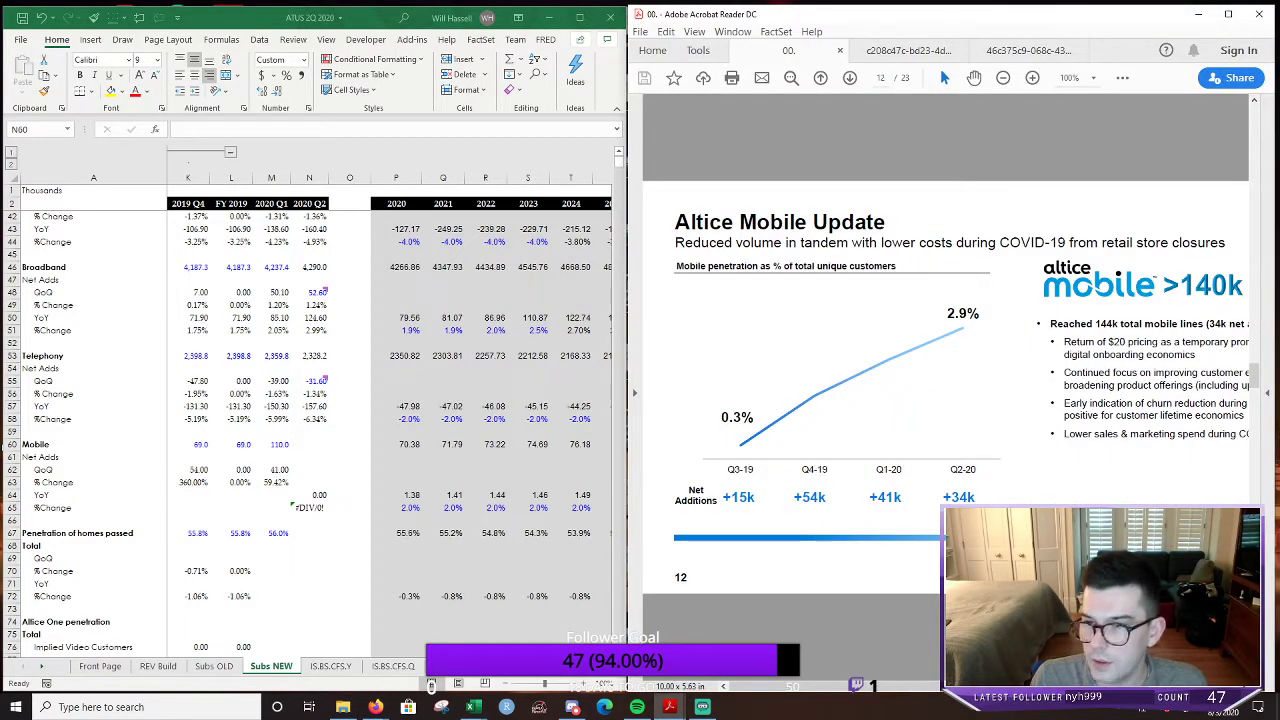
# Enter 144 Mobile lines for 2020 Q2 and fill the net-add formulas right, giving 34.00 and 30.91%
pyautogui.click(312, 444)
pyautogui.write('1')
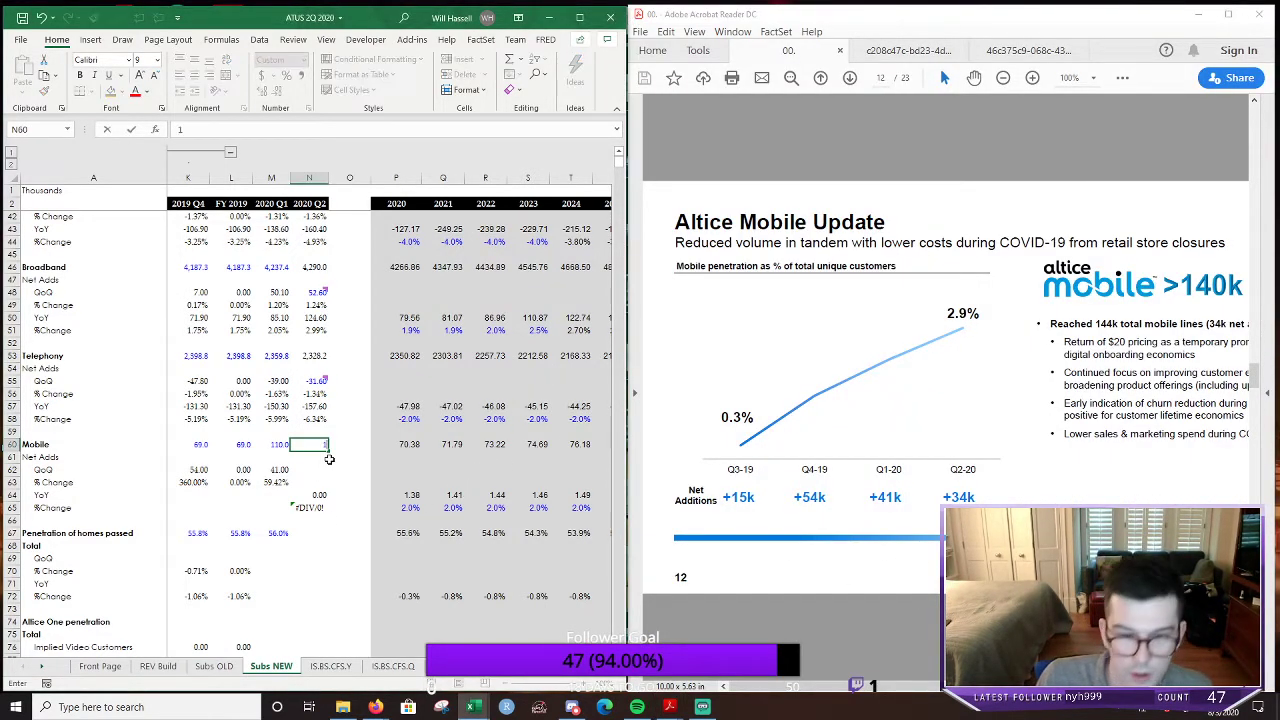
pyautogui.write('44')
pyautogui.press('Return')
pyautogui.press('Left')
pyautogui.press('Down')
pyautogui.hotkey('shift', 'Down')
pyautogui.hotkey('shift', 'Right')
pyautogui.hotkey('ctrl', 'r')
# Clear the 2020 Q2 Mobile YoY and %Change cells, leaving them blank
pyautogui.press('Down')
pyautogui.press('Down')
pyautogui.press('Right')
pyautogui.press('F2')
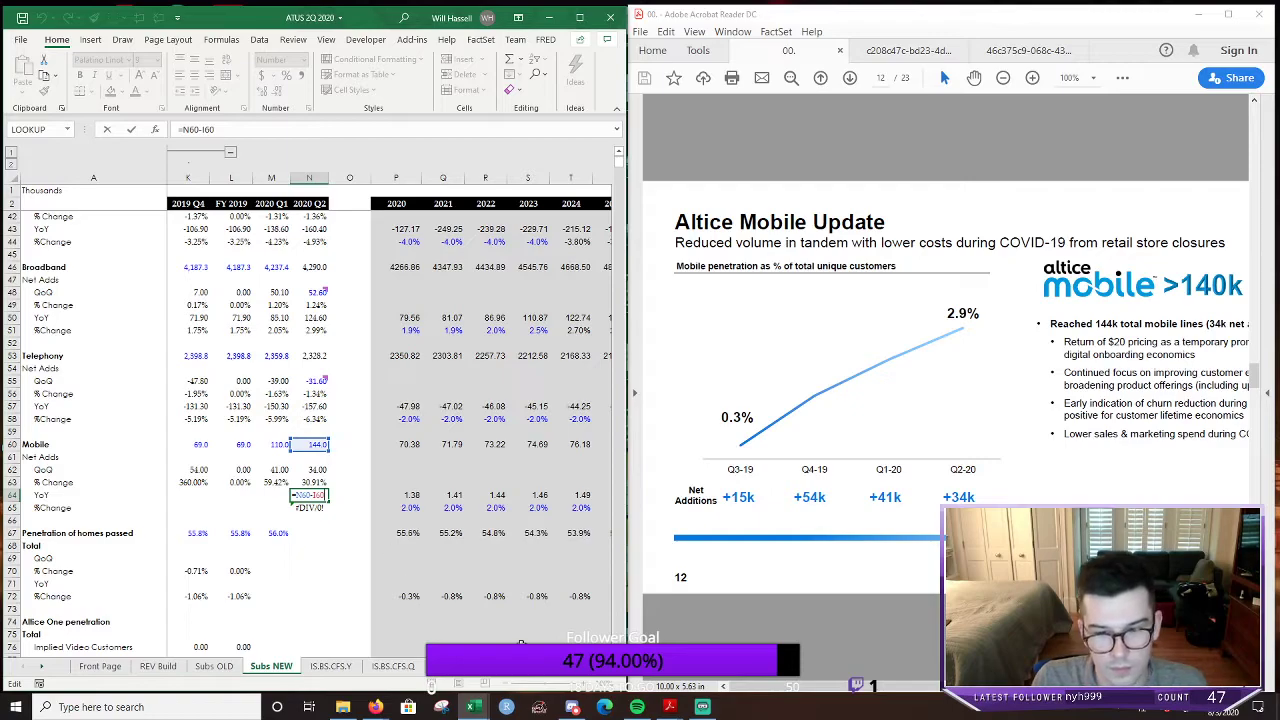
pyautogui.hscroll(-5, 390, 420)
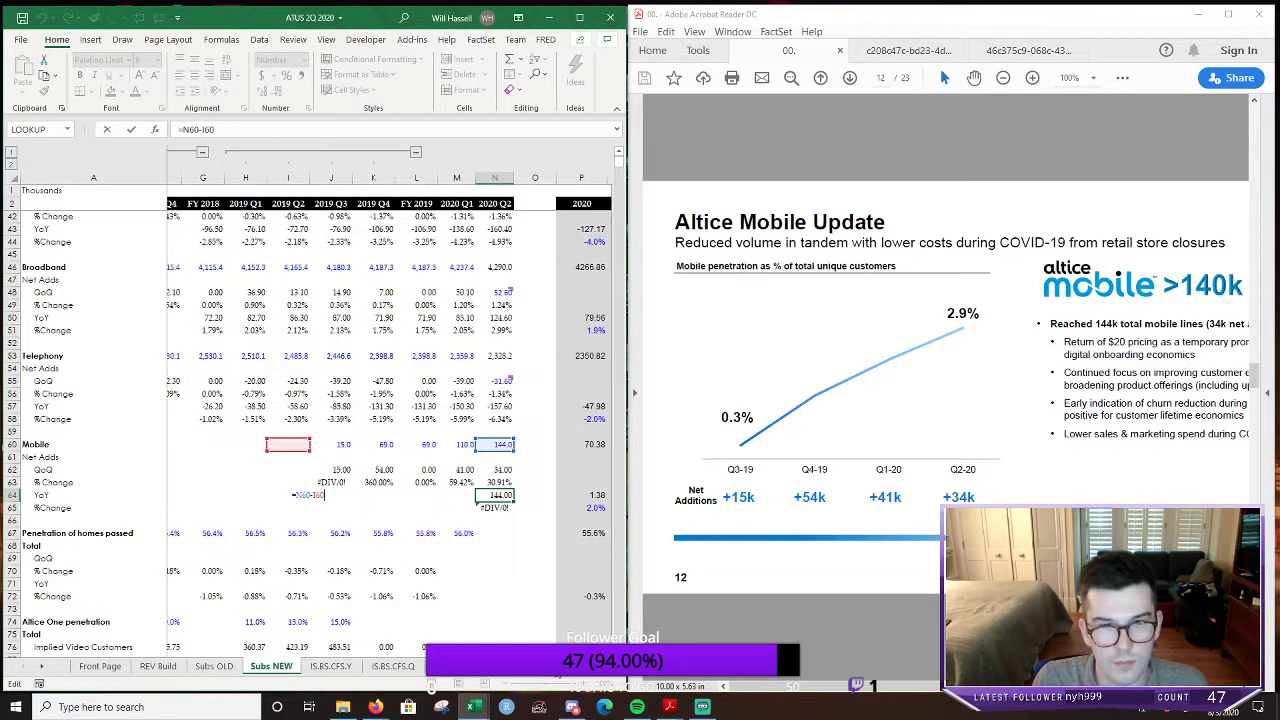
pyautogui.hotkey('ctrl', 'Return')
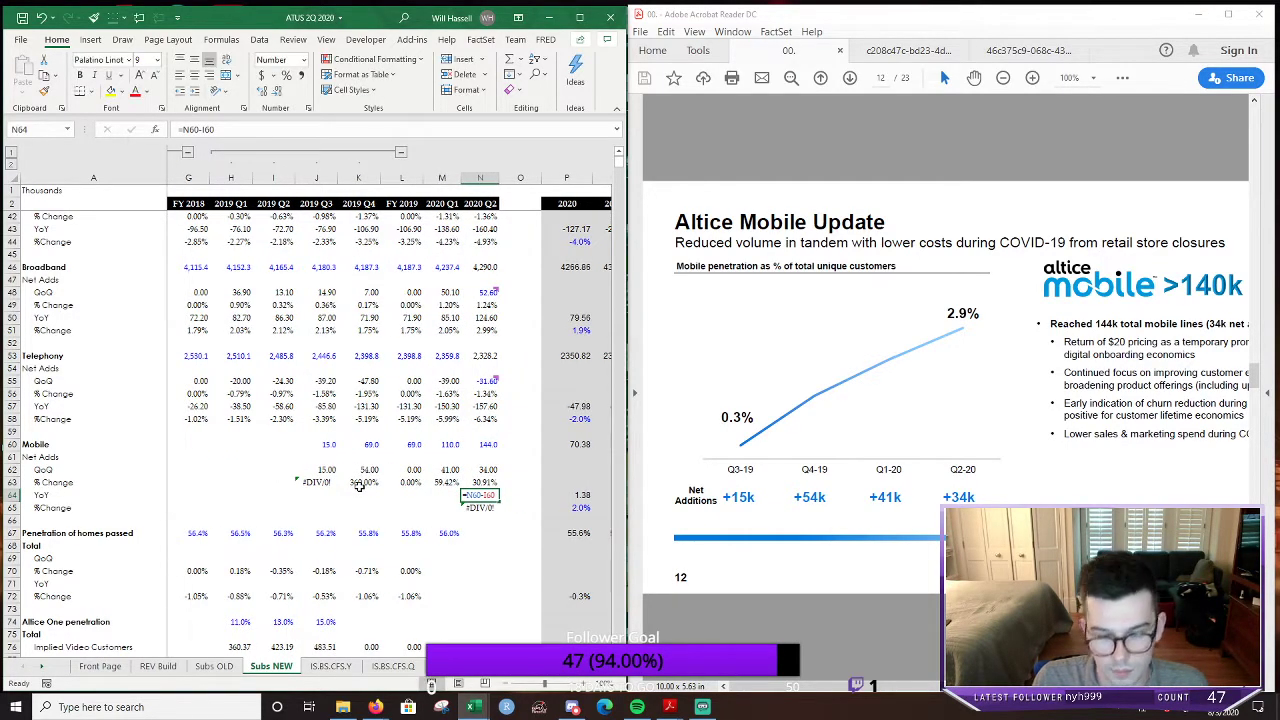
pyautogui.hotkey('shift', 'Down')
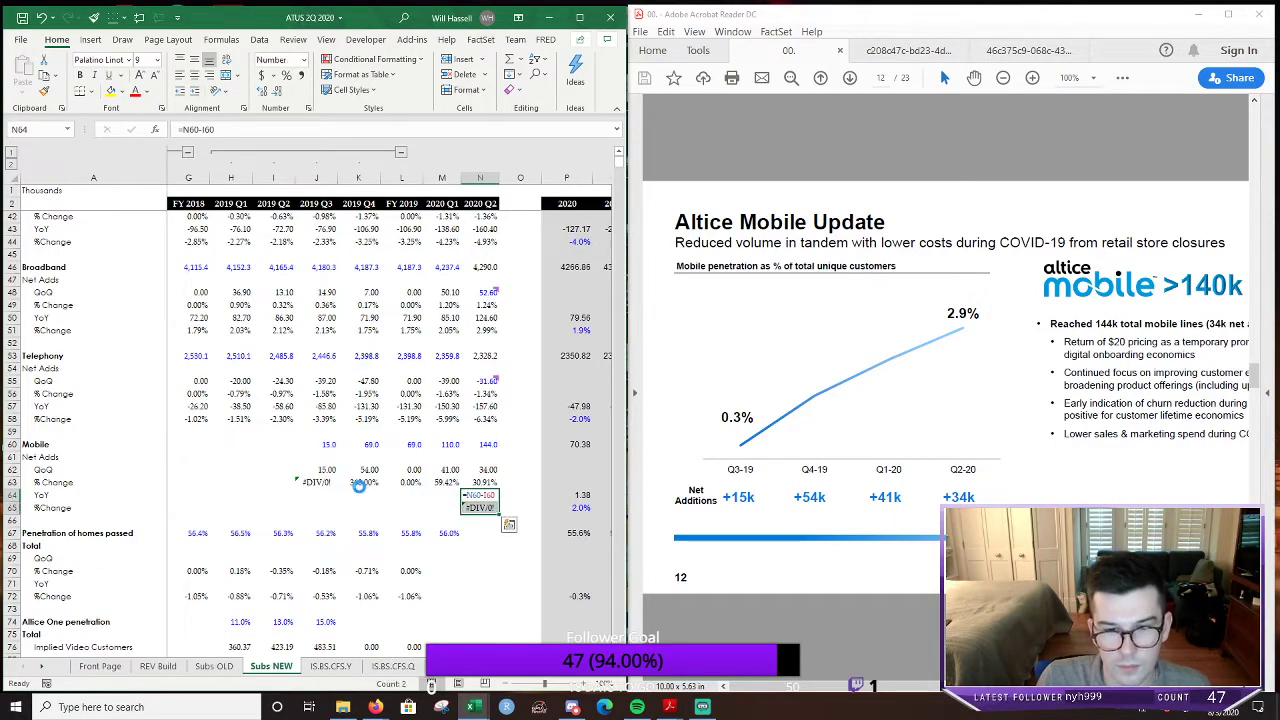
pyautogui.press('Delete')
pyautogui.press('F2')
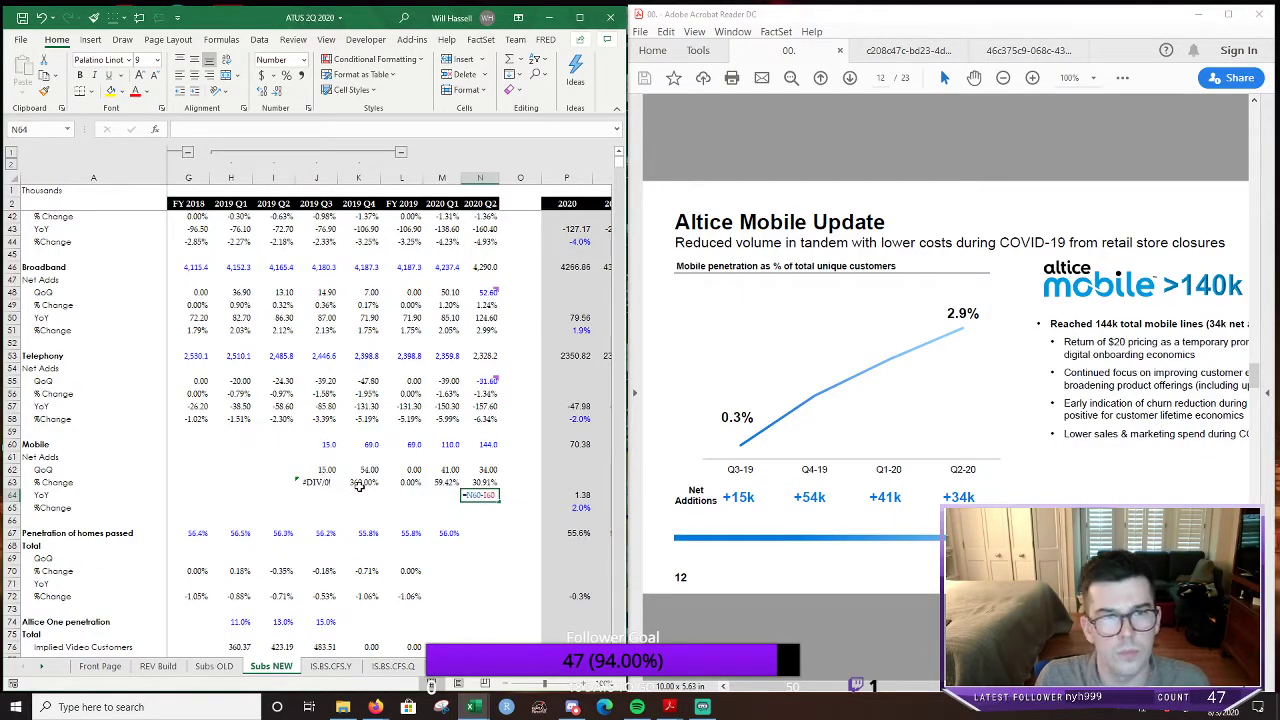
pyautogui.press('Return')
pyautogui.press('Down')
pyautogui.press('Down')
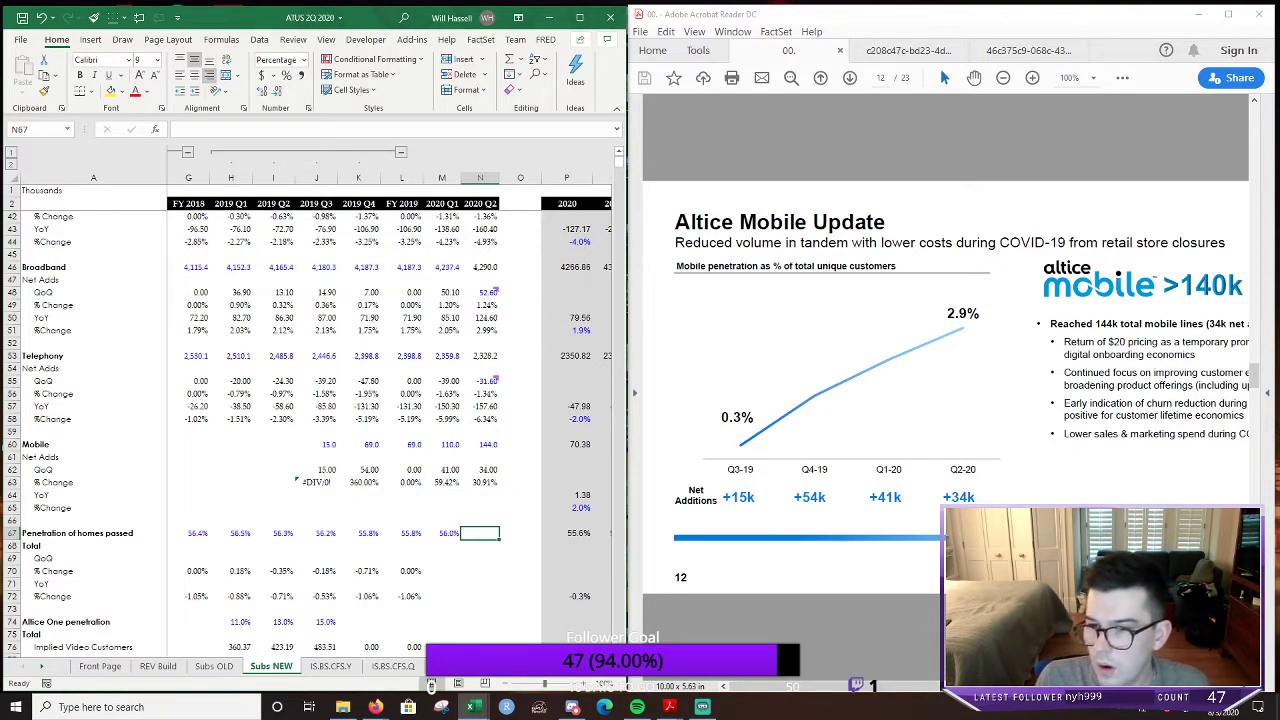
# Review the mobile slide, then add Calc and Disclosed row labels under mobile penetration
pyautogui.hotkey('alt', 'Tab')
pyautogui.hscroll(3, 944, 450)
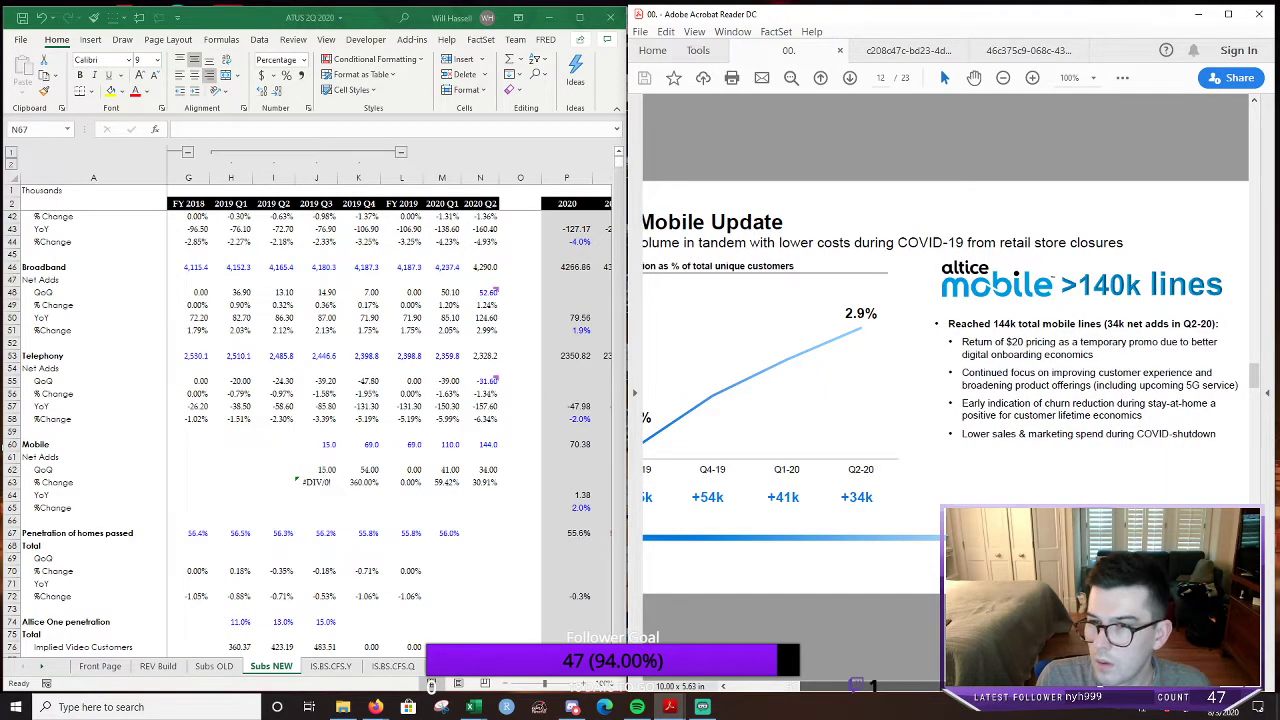
pyautogui.hscroll(-3, 945, 400)
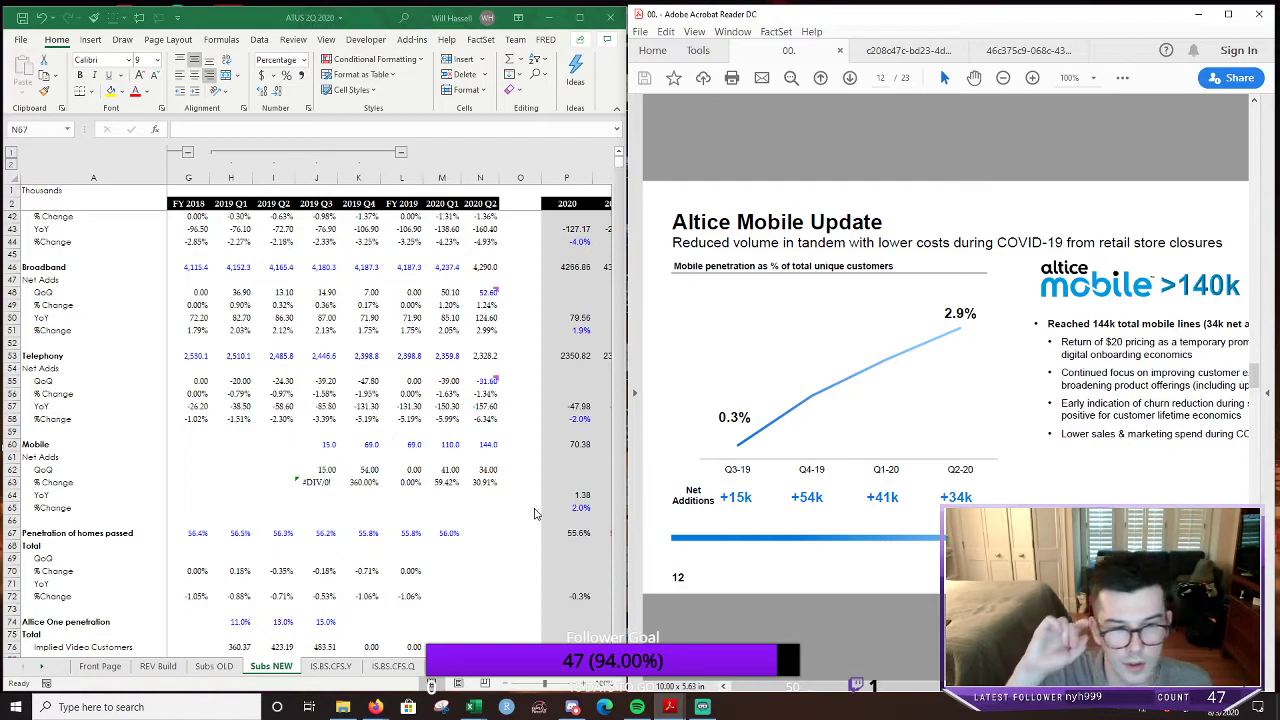
pyautogui.scroll(-4, 500, 520)
pyautogui.click(436, 522)
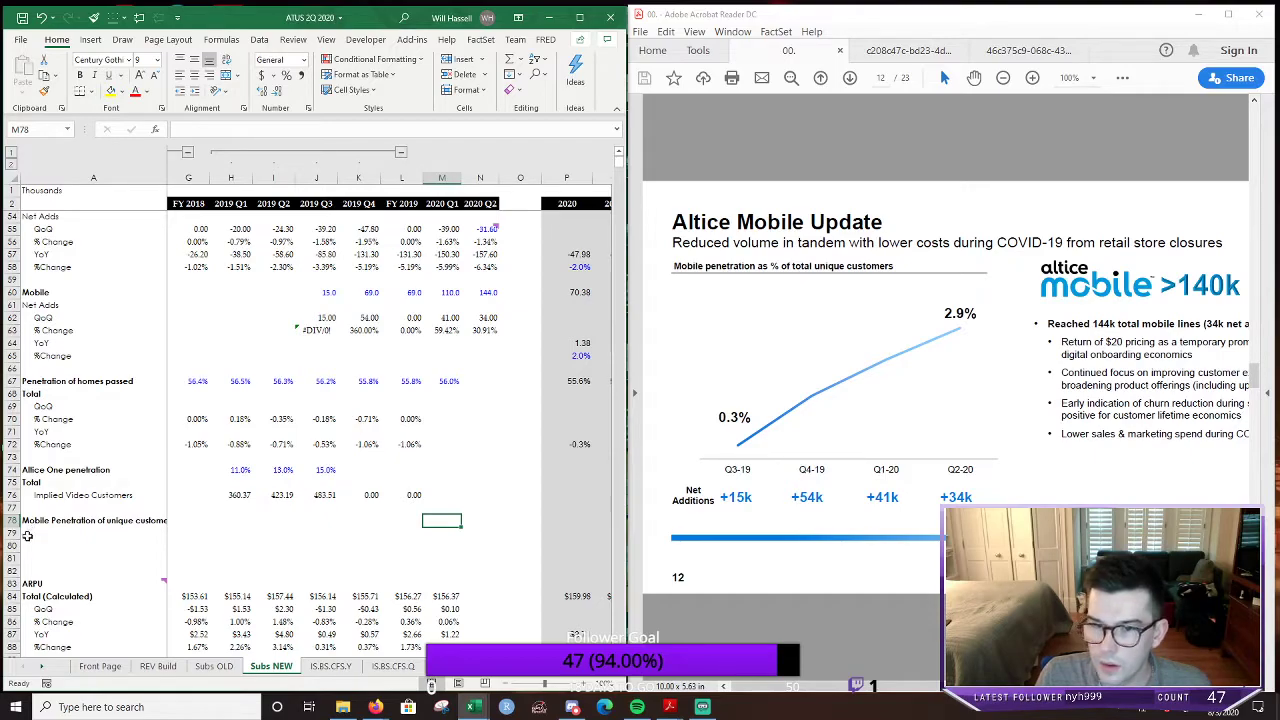
pyautogui.click(118, 536)
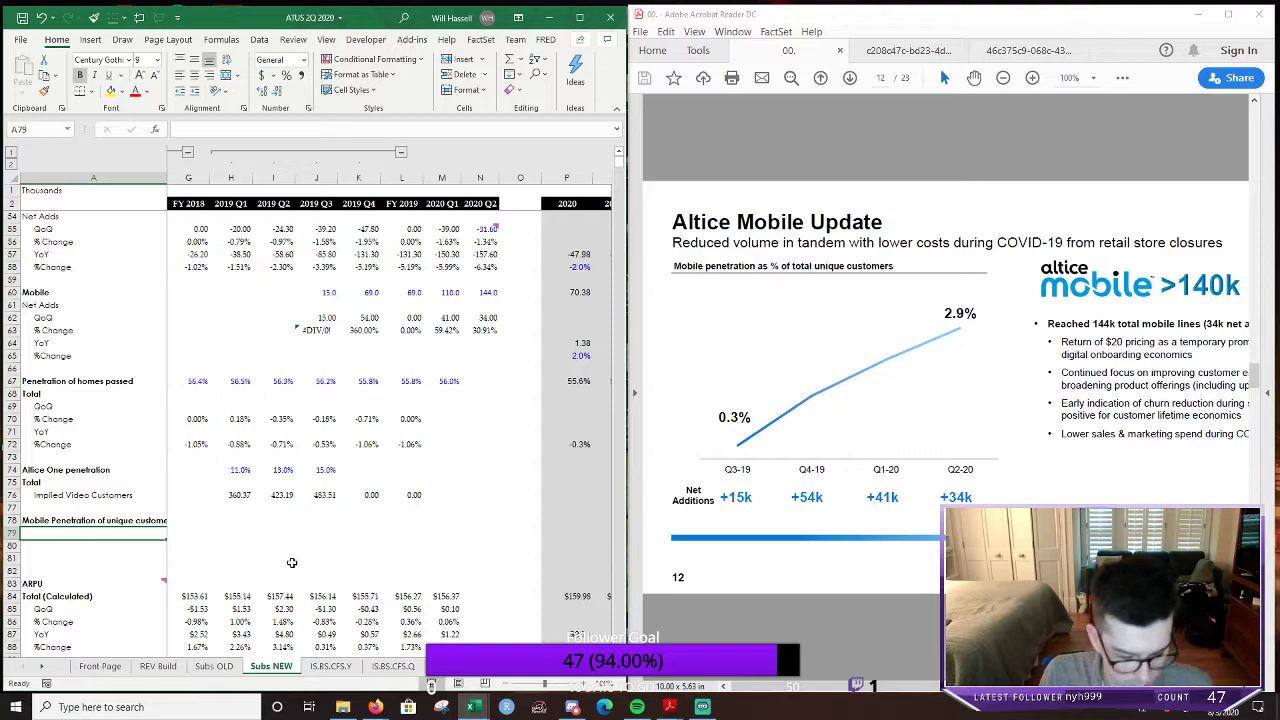
pyautogui.write('Calc')
pyautogui.press('Return')
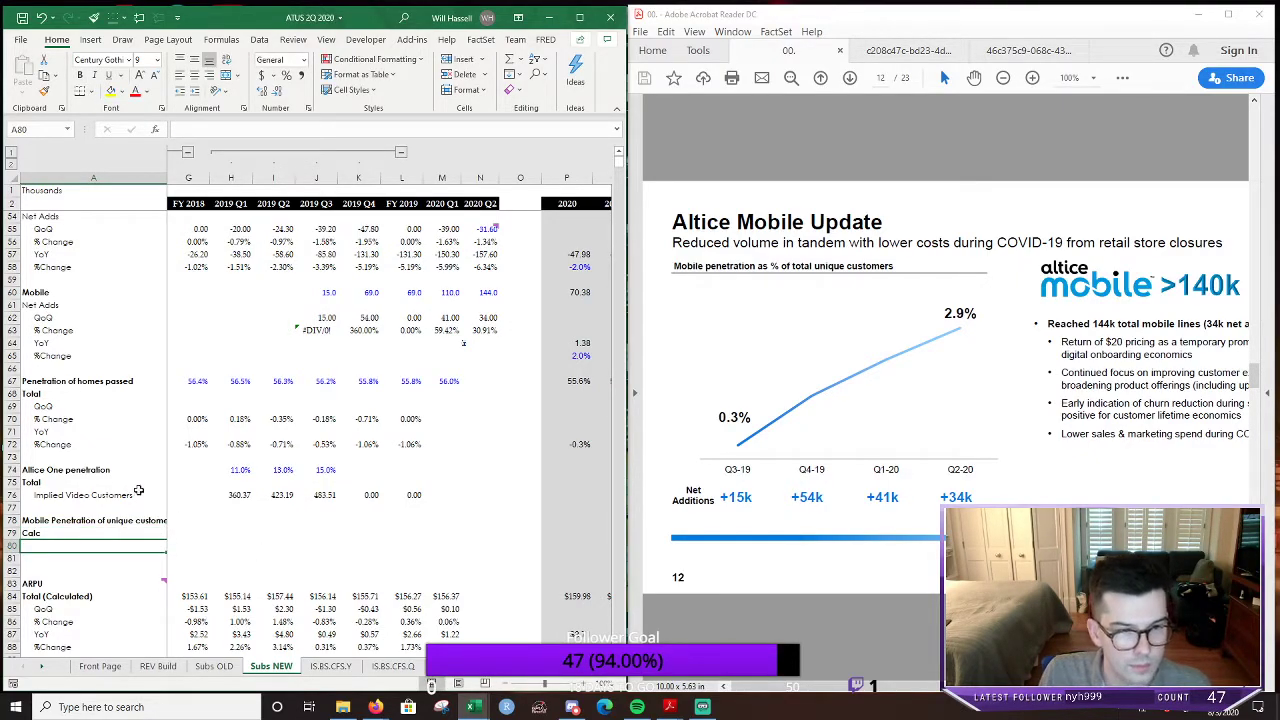
pyautogui.moveTo(59, 547)
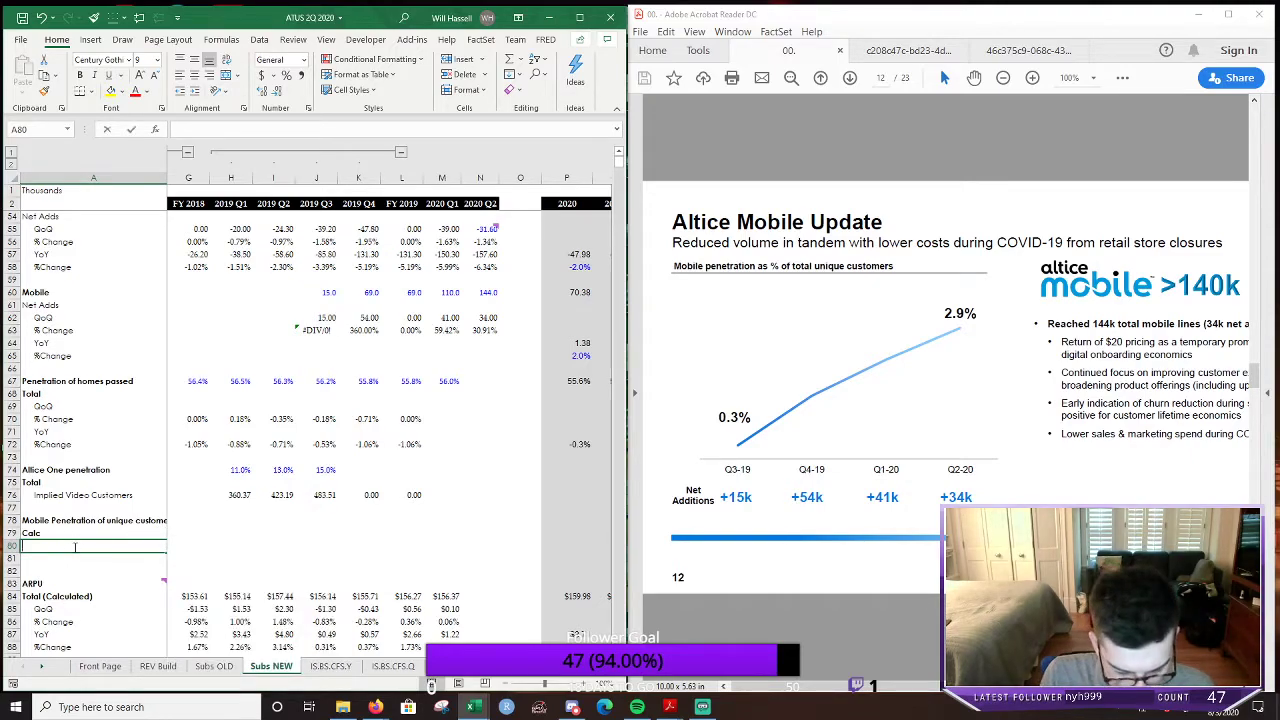
pyautogui.write('Disclosed')
pyautogui.press('Tab')
# Paste the 11.0% percentage cell into 2019 Q3 Disclosed and enter a first disclosed value
pyautogui.hscroll(4, 400, 449)
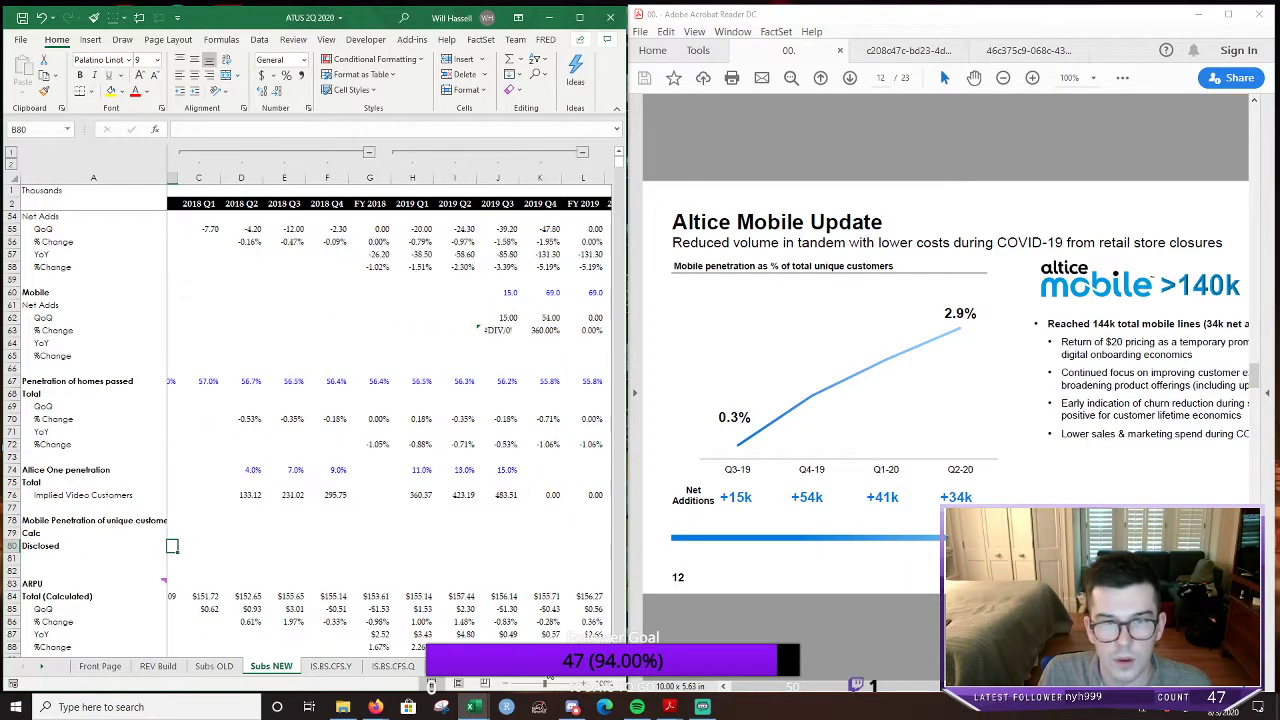
pyautogui.click(298, 535)
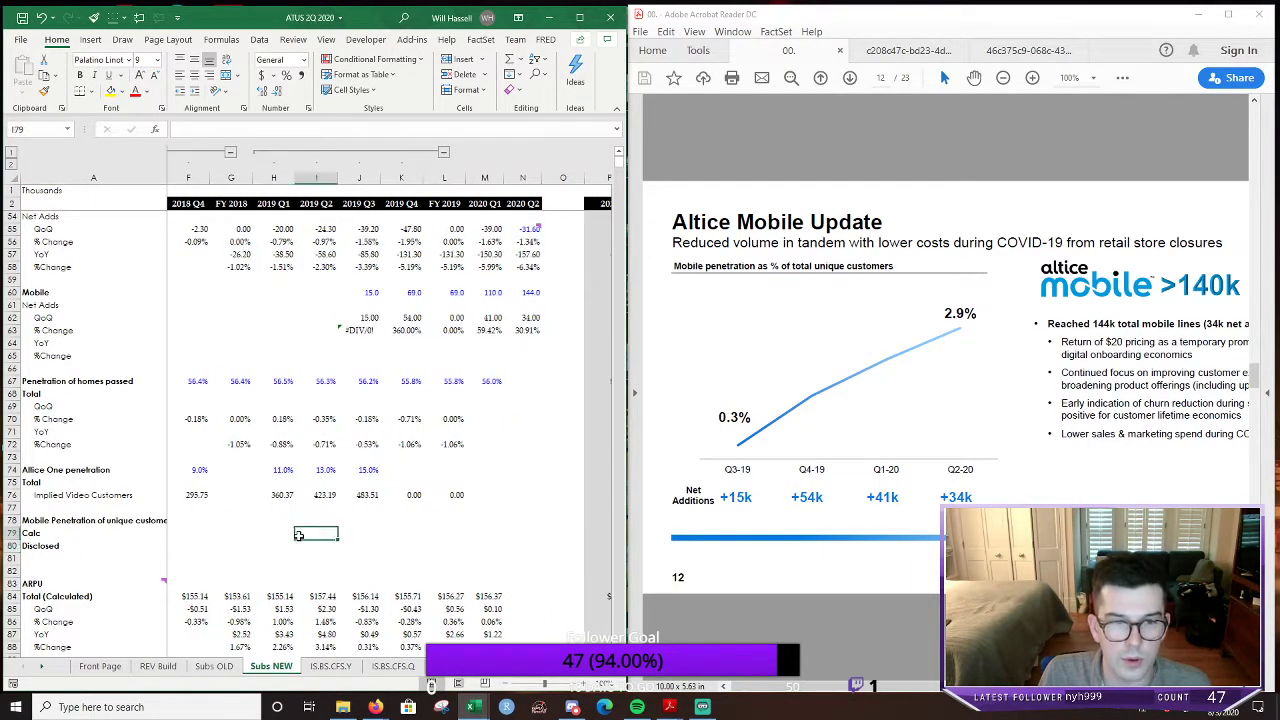
pyautogui.click(279, 470)
pyautogui.hotkey('ctrl', 'c')
pyautogui.click(266, 534)
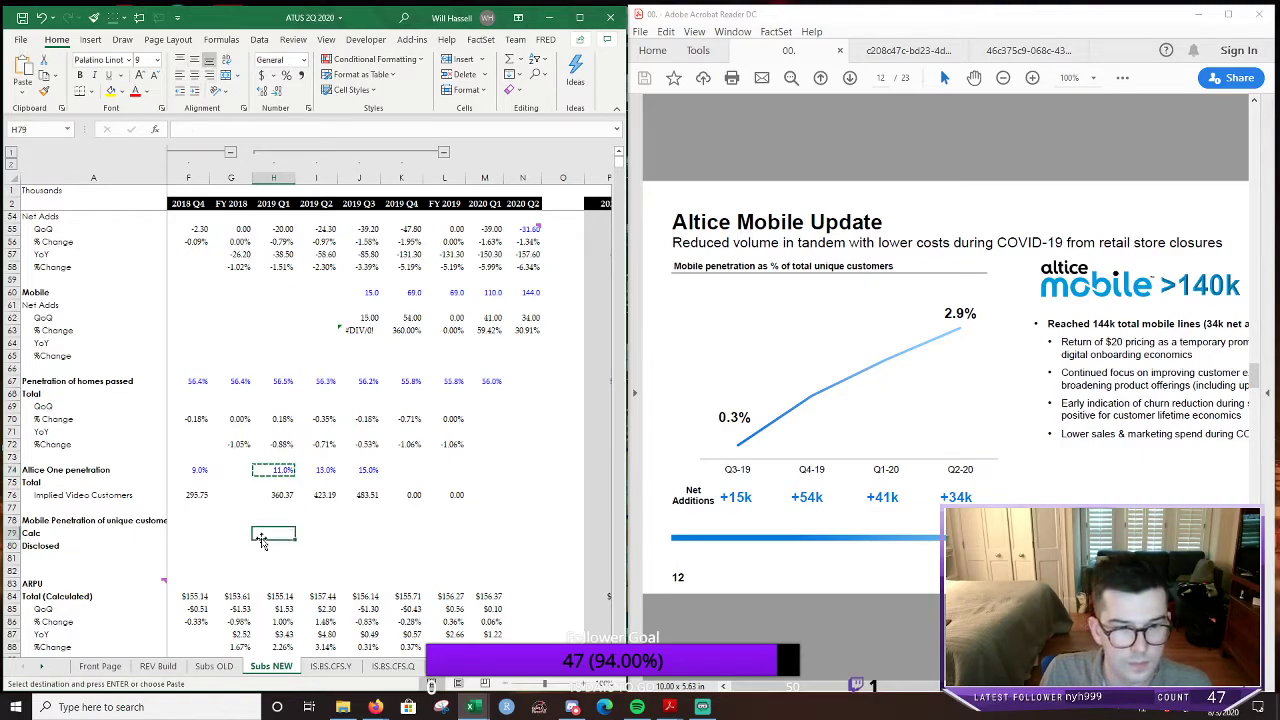
pyautogui.click(343, 545)
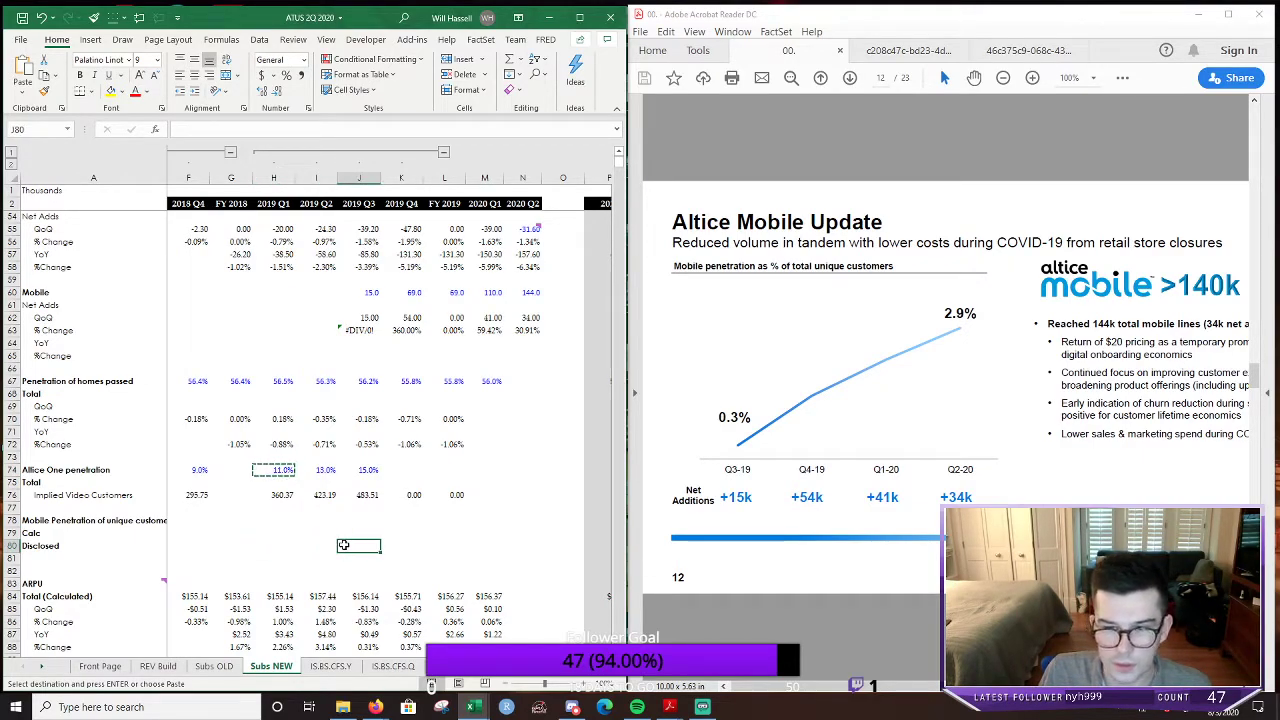
pyautogui.hotkey('ctrl', 'v')
pyautogui.press('Escape')
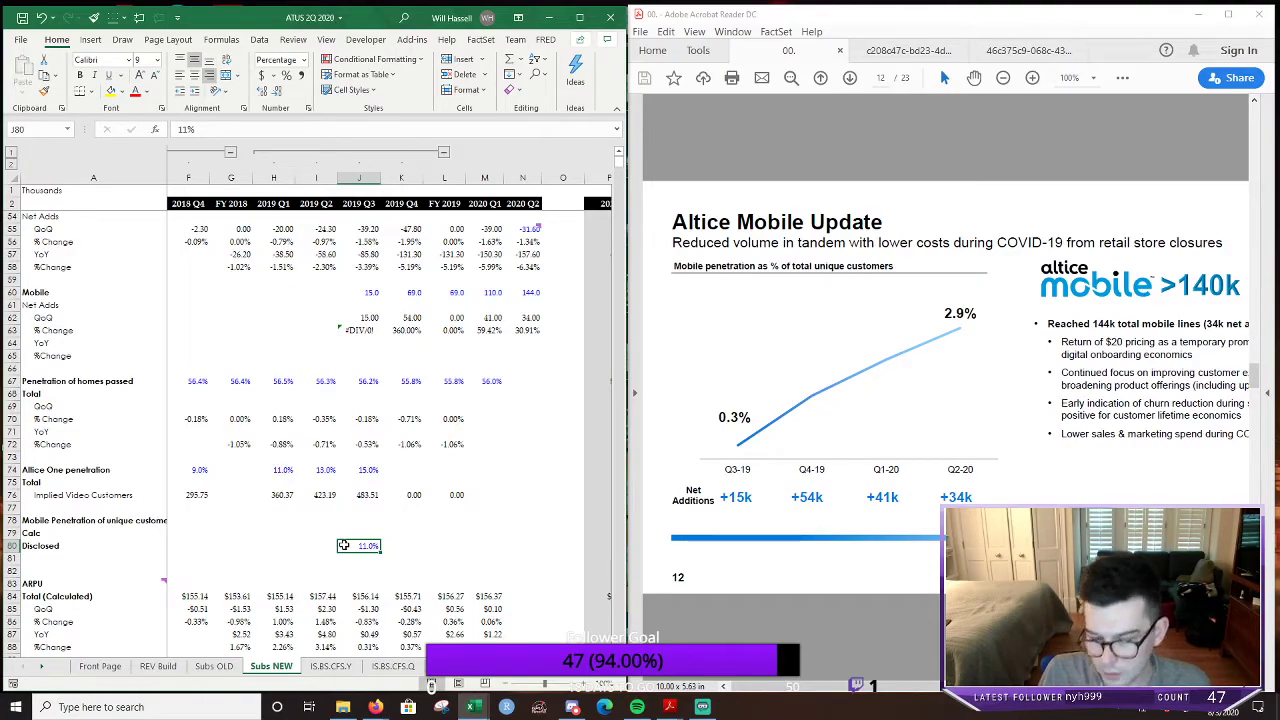
pyautogui.write('30')
pyautogui.hotkey('ctrl', 'Return')
pyautogui.doubleClick(343, 544)
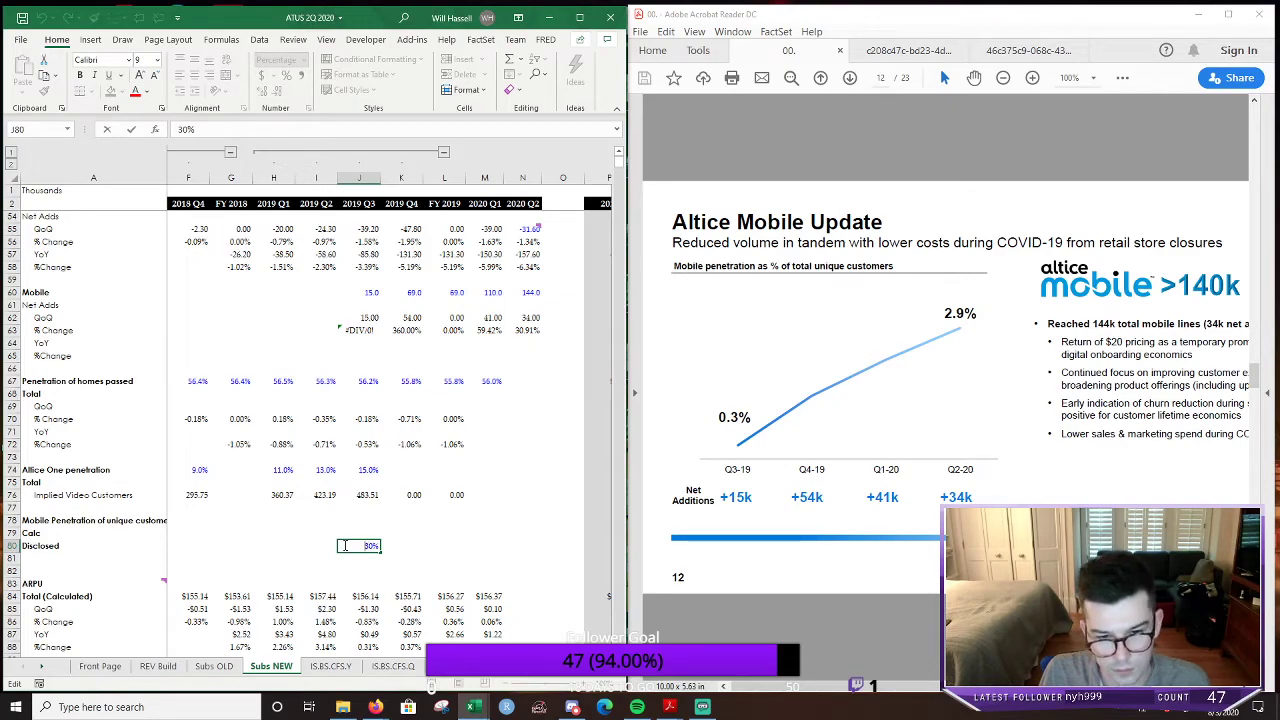
pyautogui.write('.0')
pyautogui.hotkey('ctrl', 'Return')
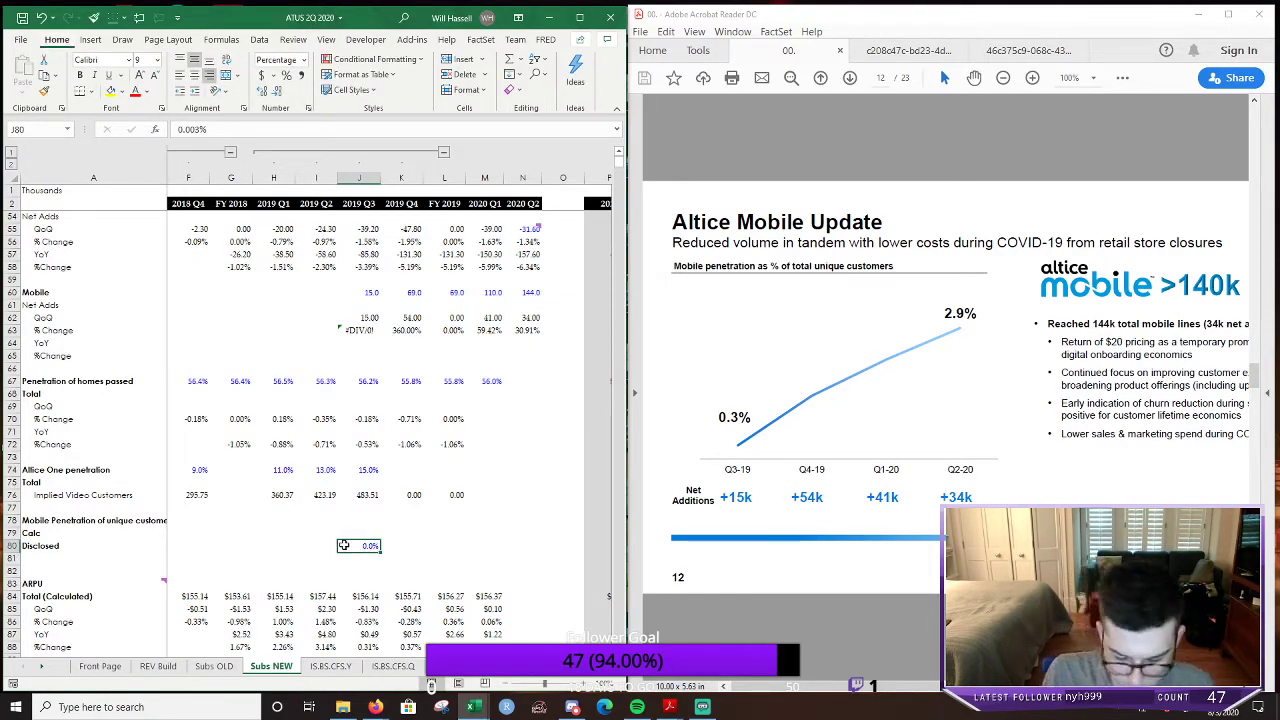
# Add a decimal place and set the 2019 Q3 Disclosed penetration to 0.30%
pyautogui.press('alt')
pyautogui.press('Escape')
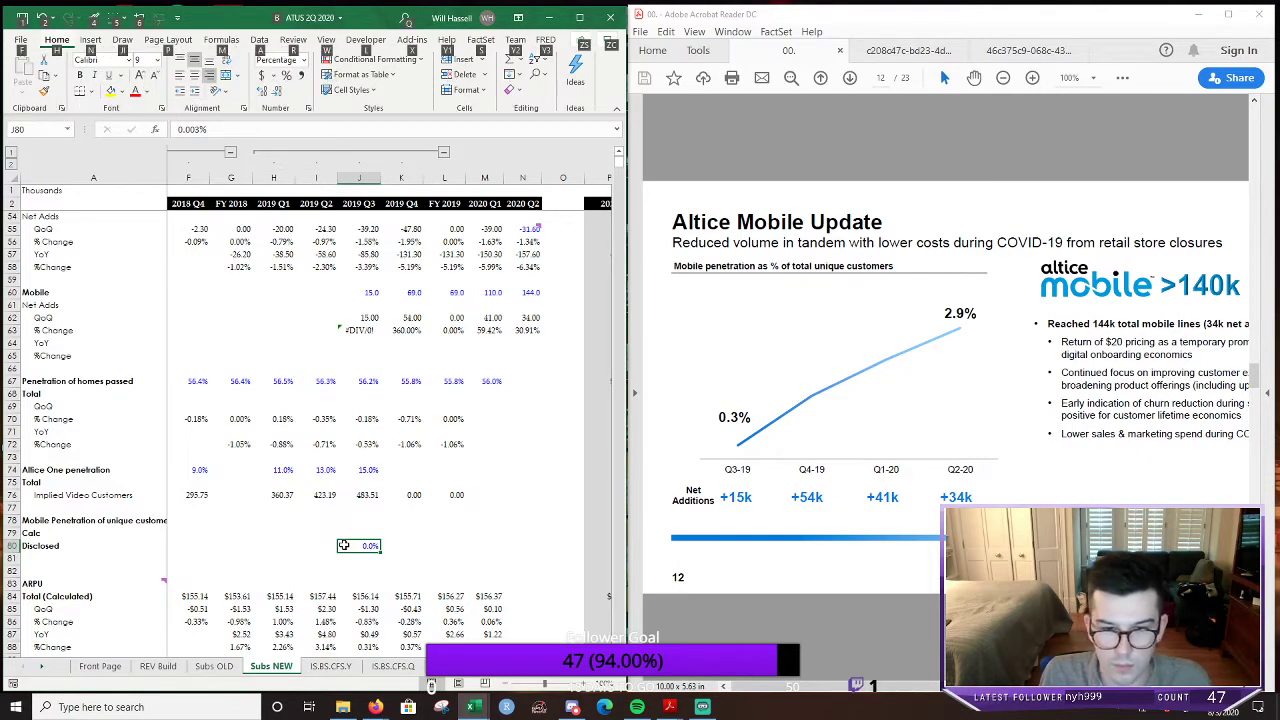
pyautogui.press('Escape')
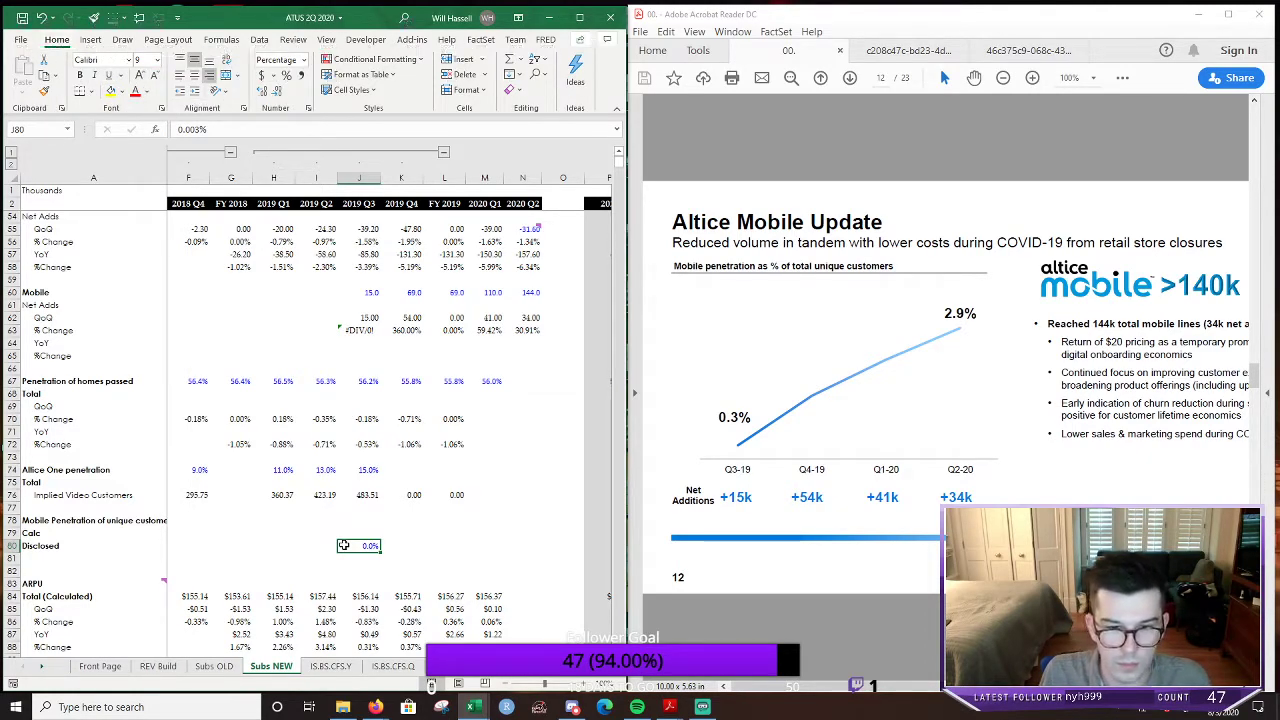
pyautogui.press('F2')
pyautogui.press('Return')
pyautogui.click(343, 545)
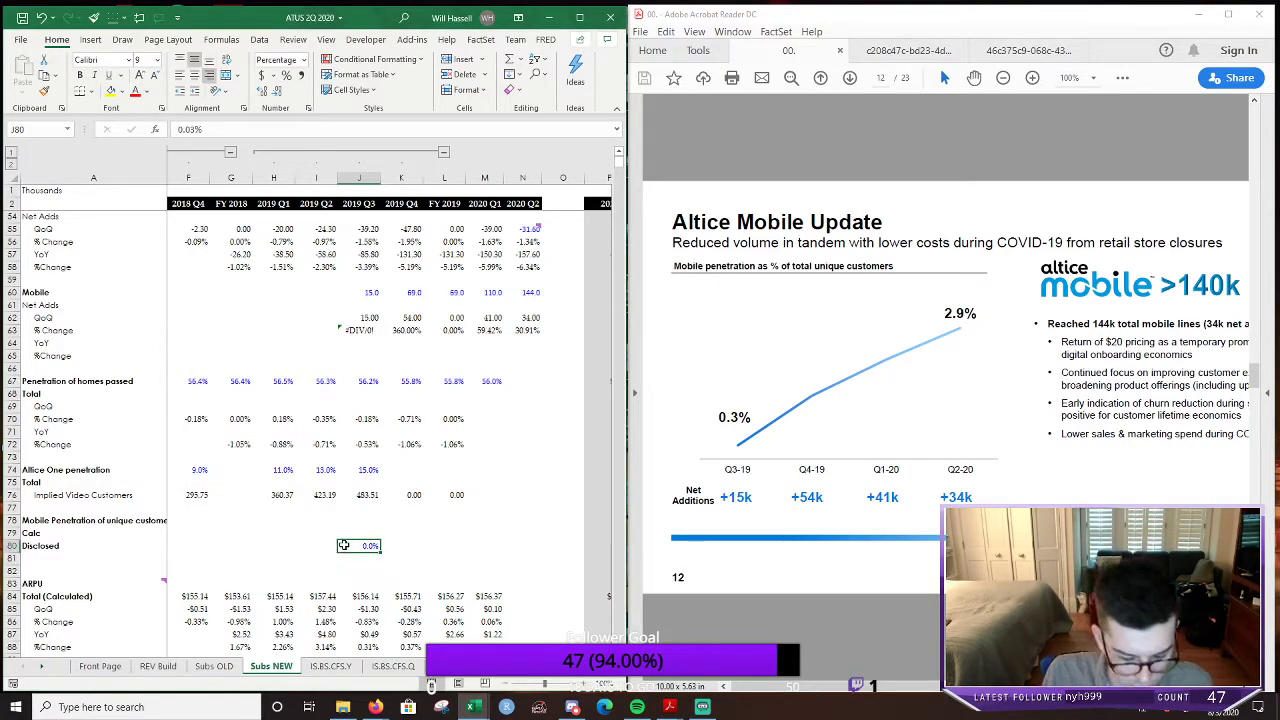
pyautogui.hotkey('alt', 'h')
pyautogui.press('0')
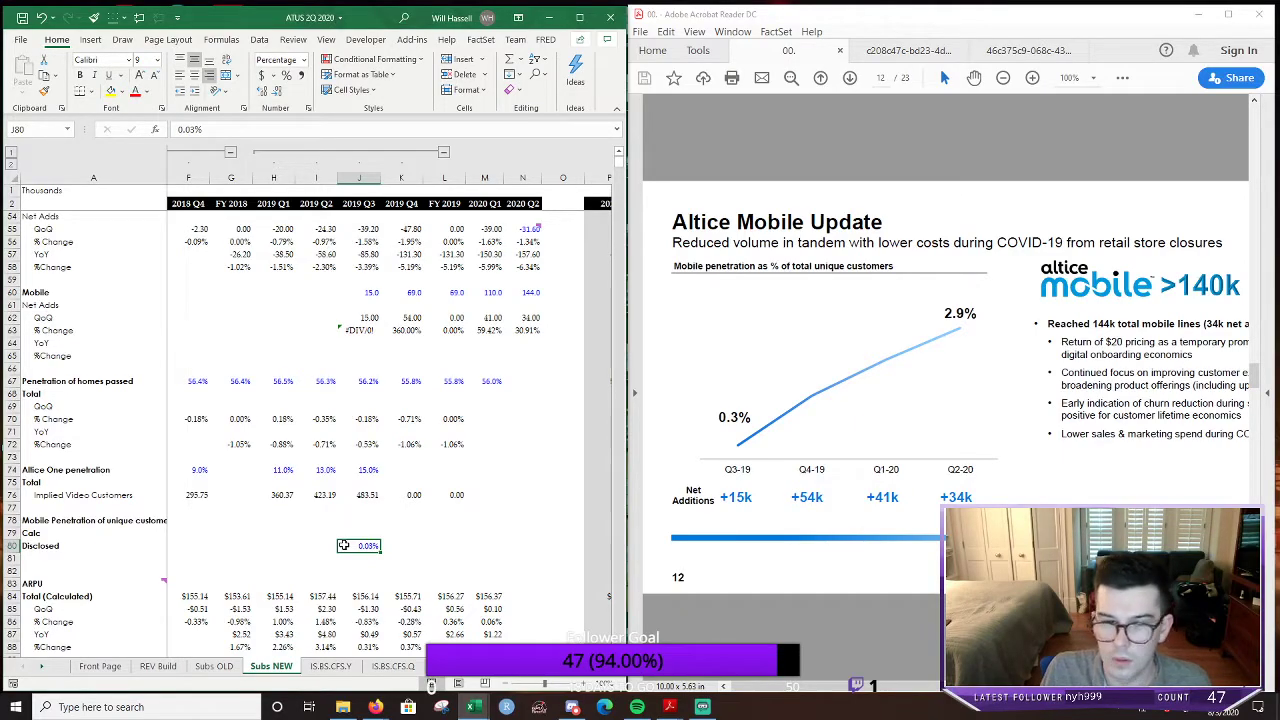
pyautogui.doubleClick(343, 545)
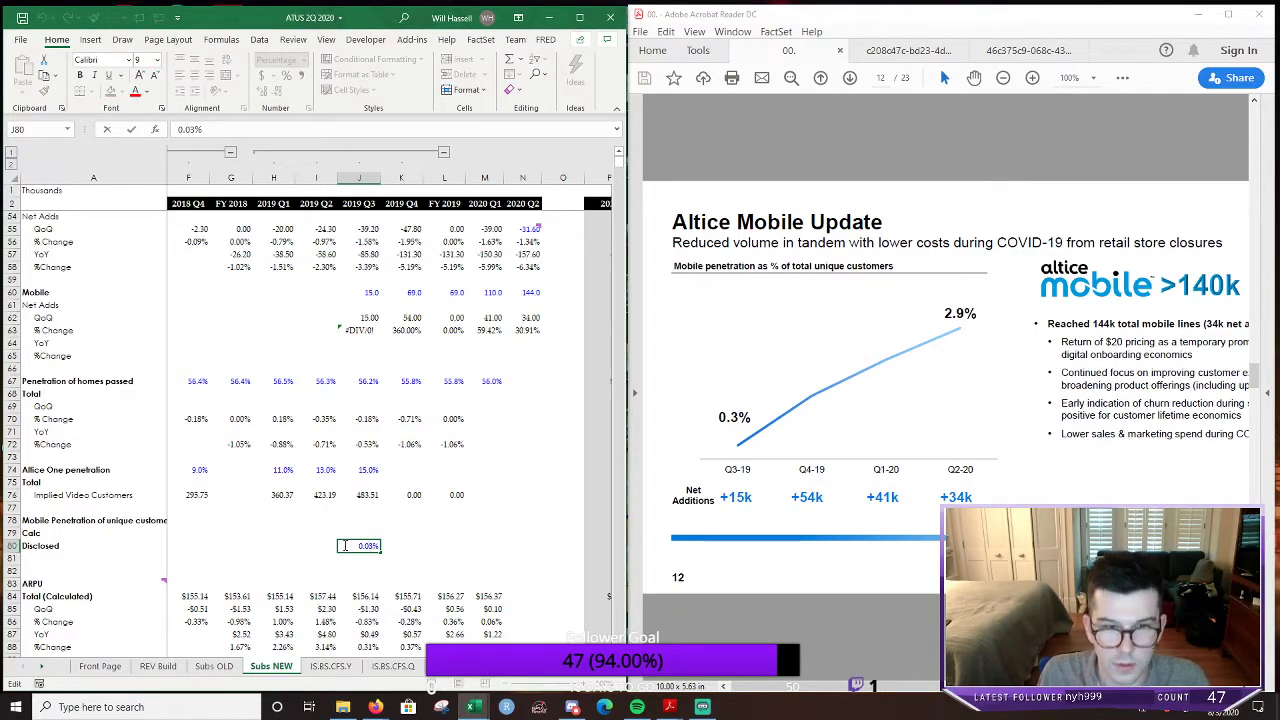
pyautogui.write('0.3%')
pyautogui.press('Tab')
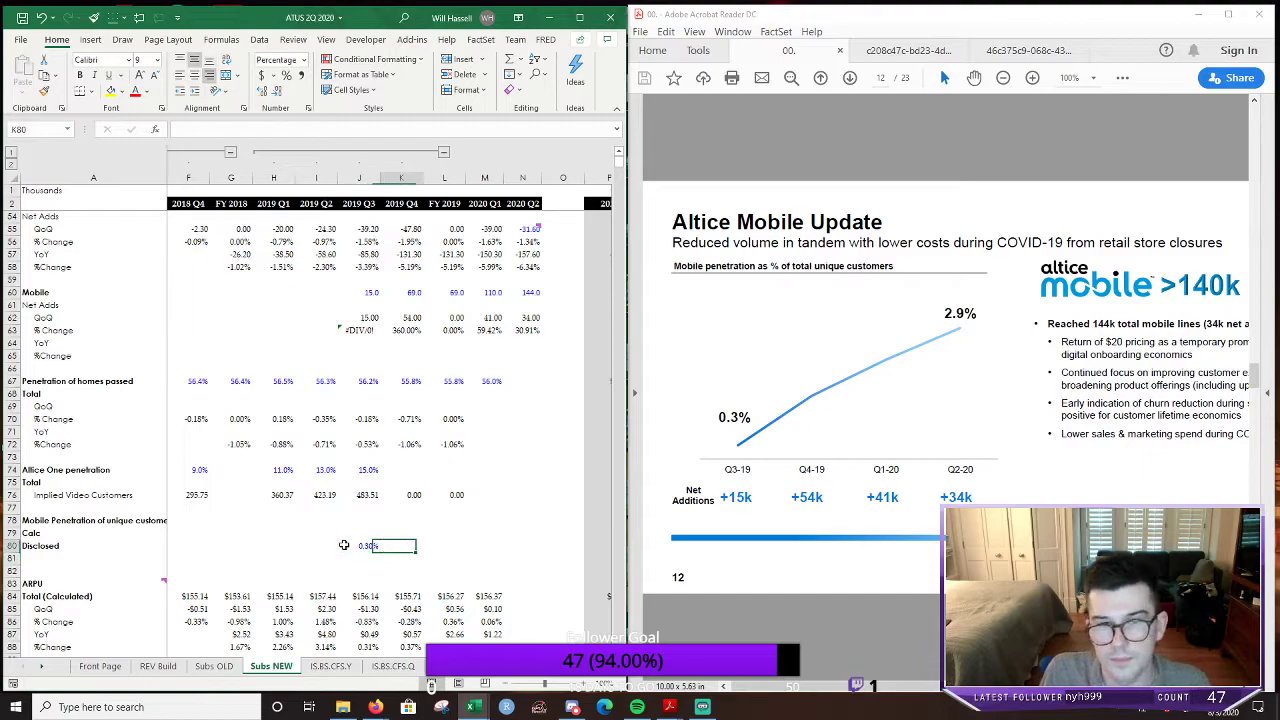
# Fill 0.30% across to 2020 Q2, clear the middle quarters, and enter 2.90% for 2020 Q2
pyautogui.click(343, 545)
pyautogui.hotkey('shift', 'Right')
pyautogui.hotkey('shift', 'Right')
pyautogui.hotkey('shift', 'Right')
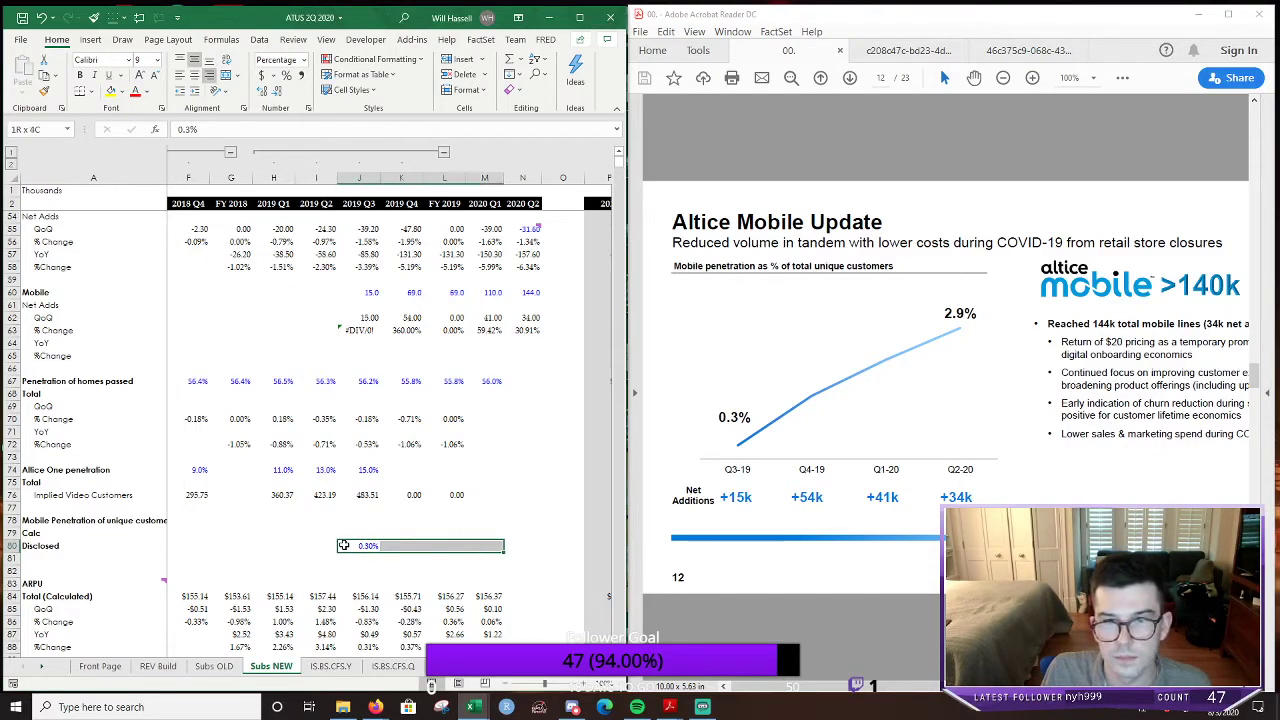
pyautogui.hotkey('shift', 'Right')
pyautogui.hotkey('ctrl', 'r')
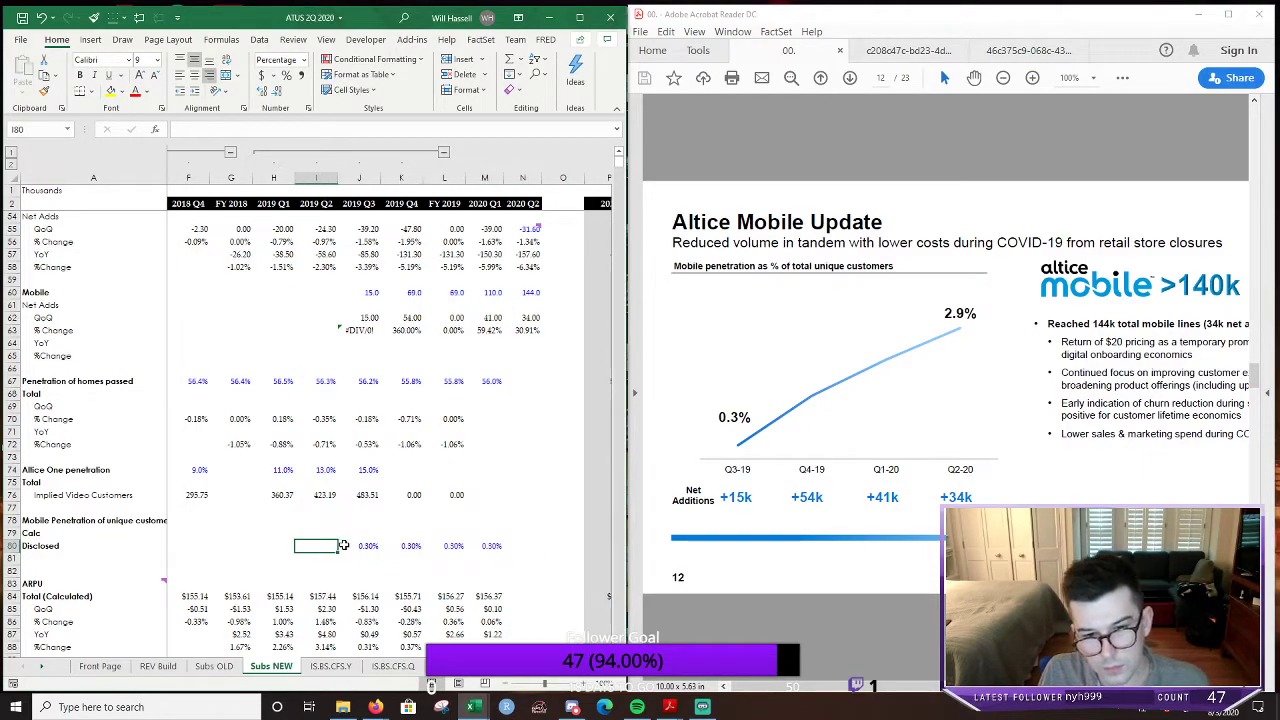
pyautogui.press('Right')
pyautogui.hotkey('shift', 'Right')
pyautogui.hotkey('shift', 'Right')
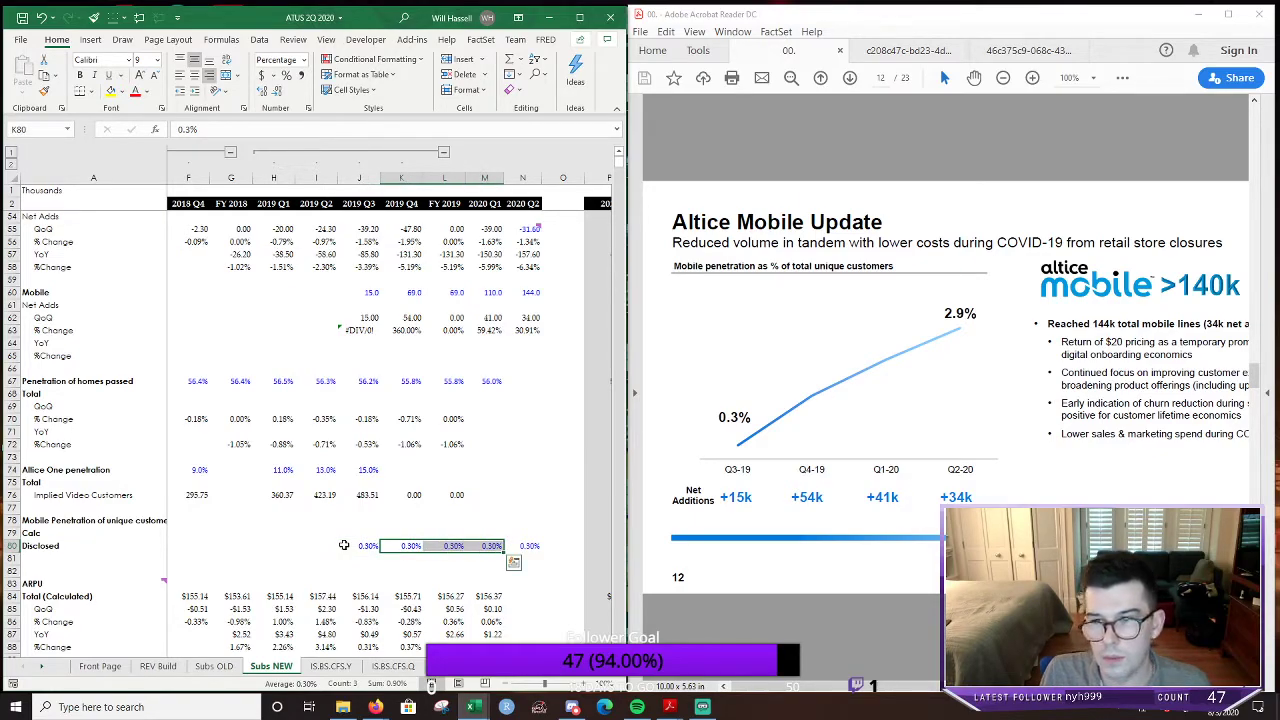
pyautogui.press('Delete')
pyautogui.press('Right')
pyautogui.press('Right')
pyautogui.press('Right')
pyautogui.write('2%')
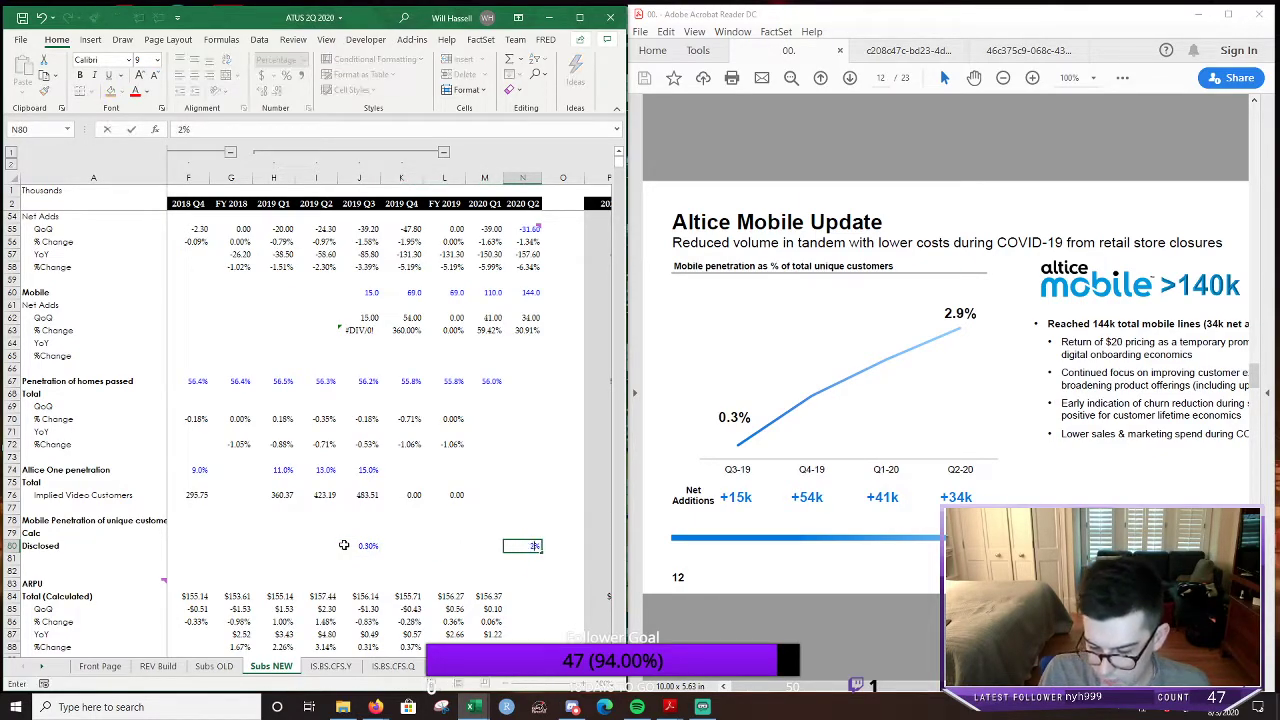
pyautogui.write('.9')
pyautogui.press('Return')
pyautogui.press('Up')
pyautogui.press('Up')
pyautogui.press('Left')
pyautogui.press('Left')
pyautogui.press('Left')
pyautogui.press('Left')
# Enter a 2019 Q3 penetration formula in the Calc row, formatted as a percentage with an extra decimal
pyautogui.write('=')
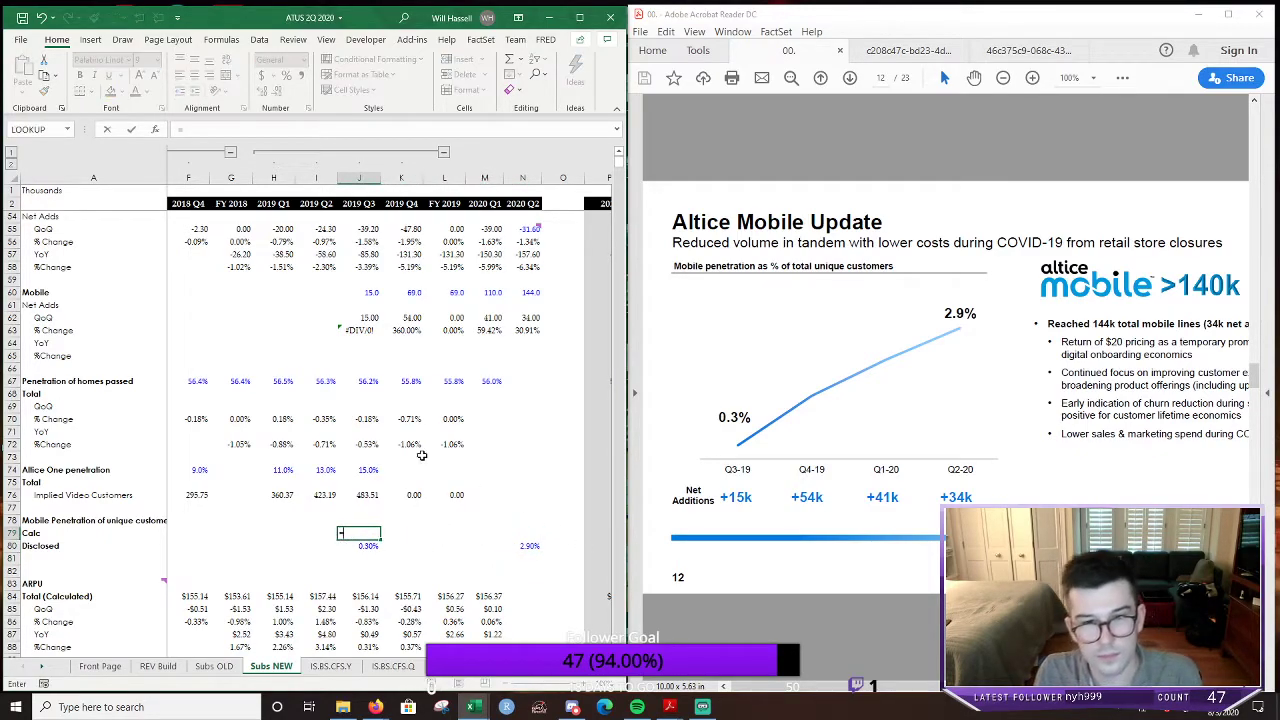
pyautogui.click(369, 320)
pyautogui.write('/')
pyautogui.scroll(6, 380, 400)
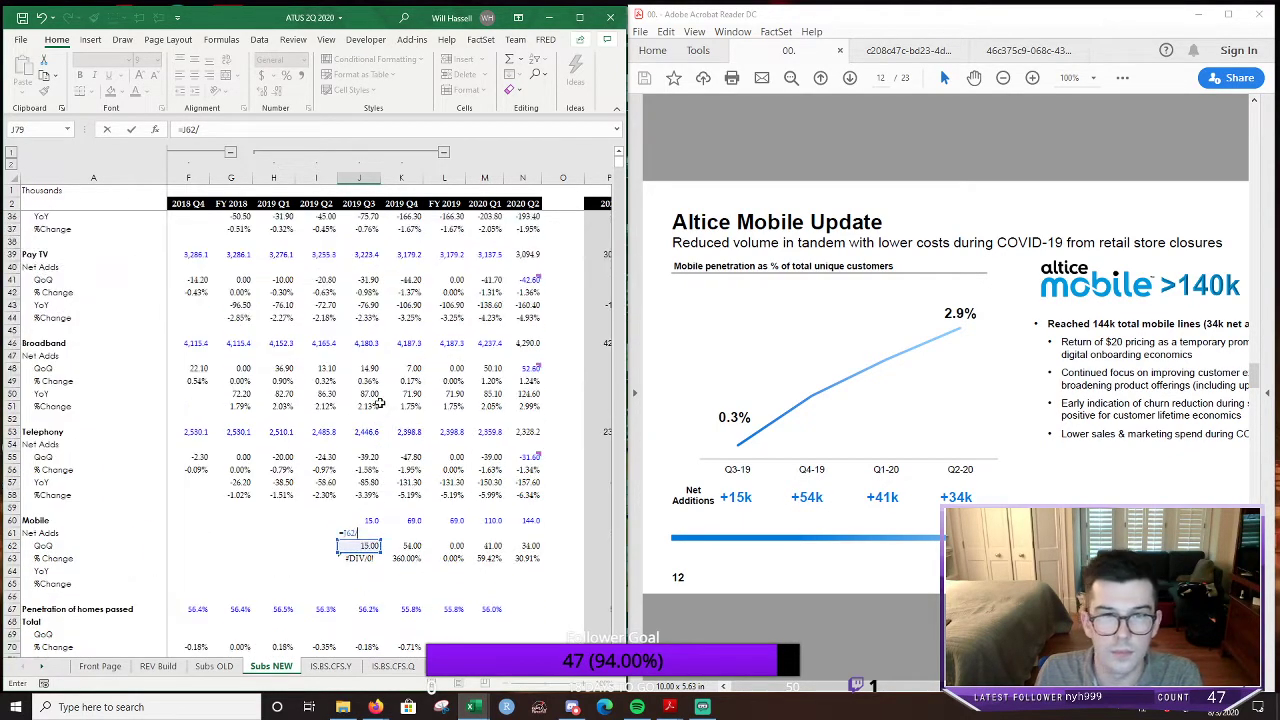
pyautogui.scroll(6, 380, 401)
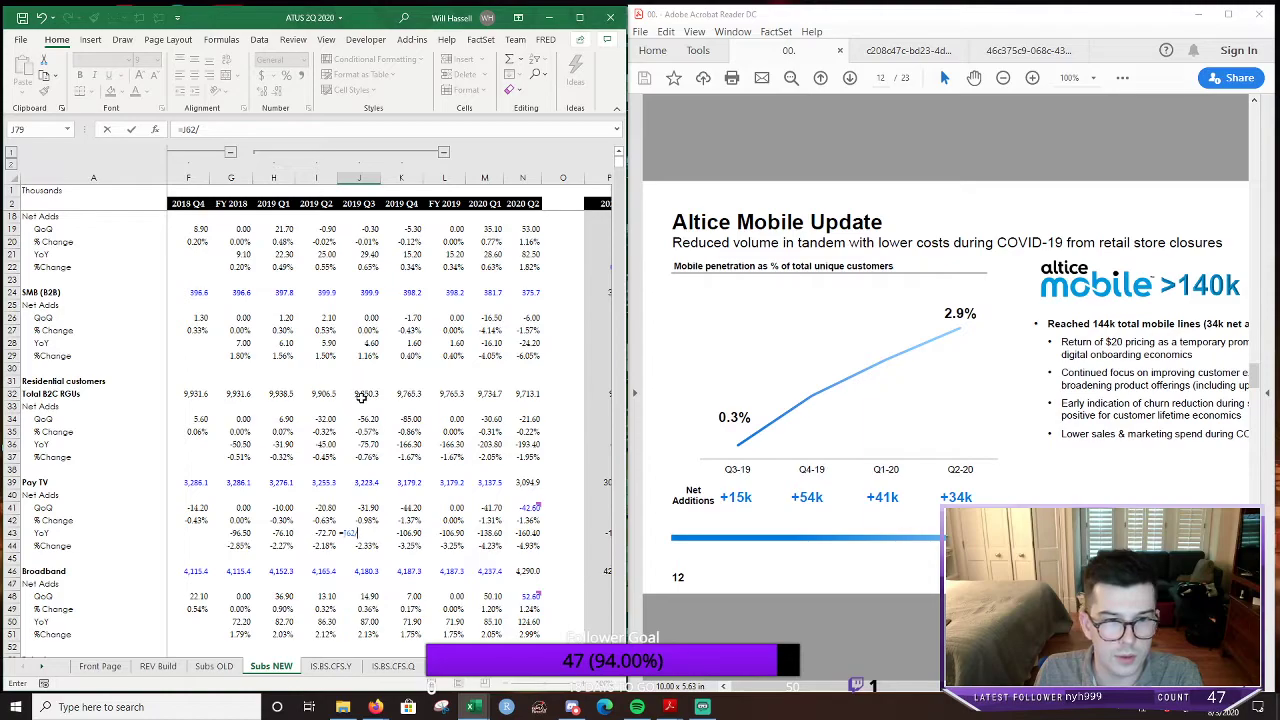
pyautogui.click(362, 397)
pyautogui.press('Return')
pyautogui.scroll(-2, 428, 491)
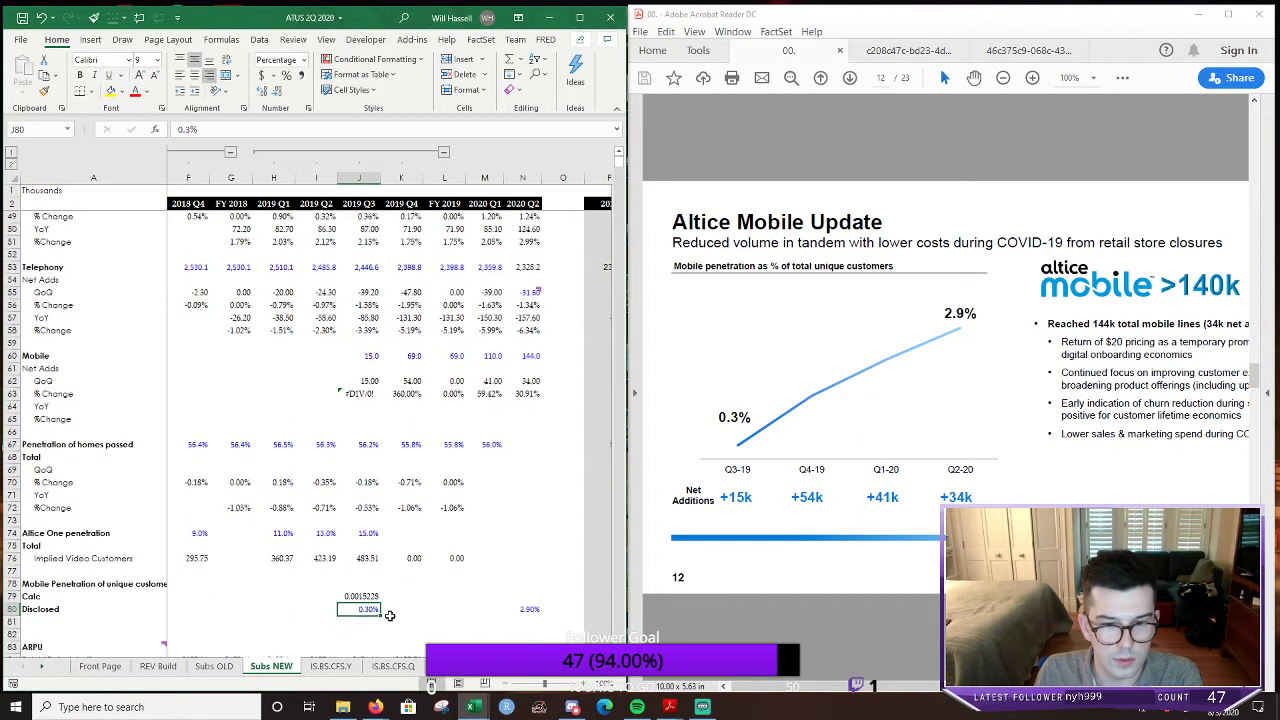
pyautogui.press('Up')
pyautogui.hotkey('ctrl', 'shift', '5')
pyautogui.hotkey('alt', 'h')
pyautogui.press('0')
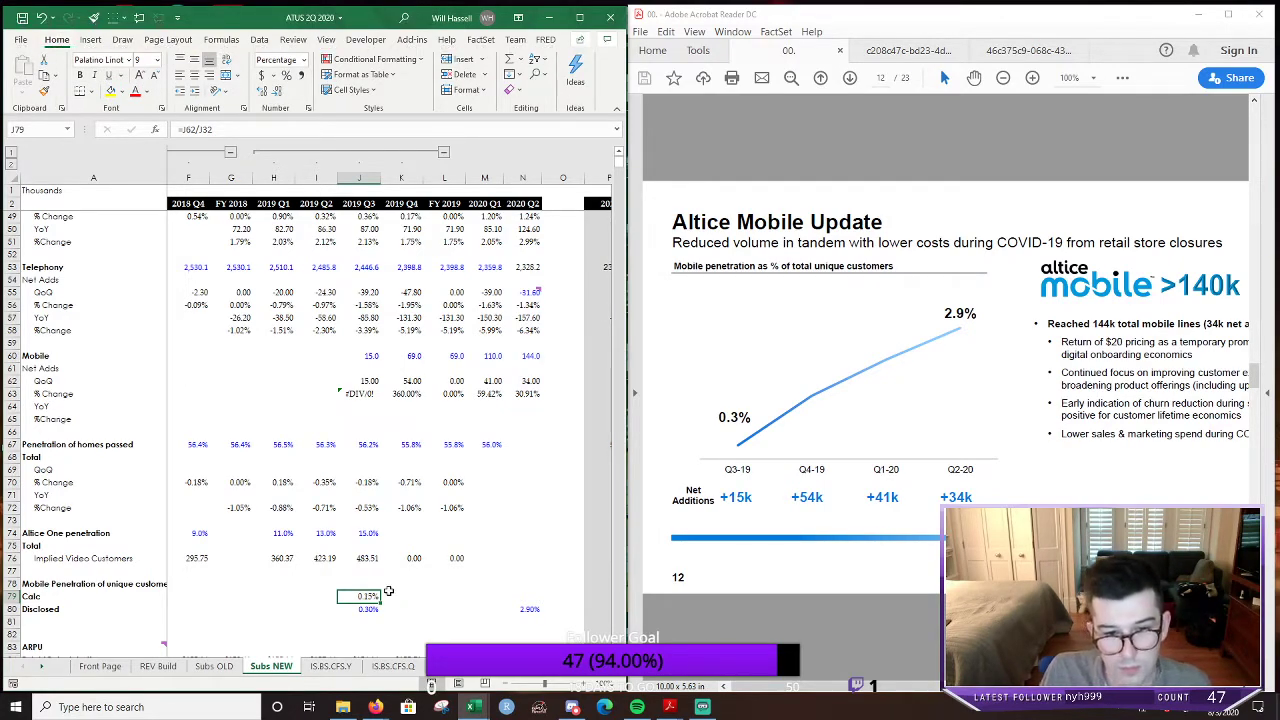
# Change the divisor to Total Unique Customer Relationships and copy the formula to 2020 Q2
pyautogui.press('F2')
pyautogui.scroll(12, 388, 591)
pyautogui.scroll(3, 388, 591)
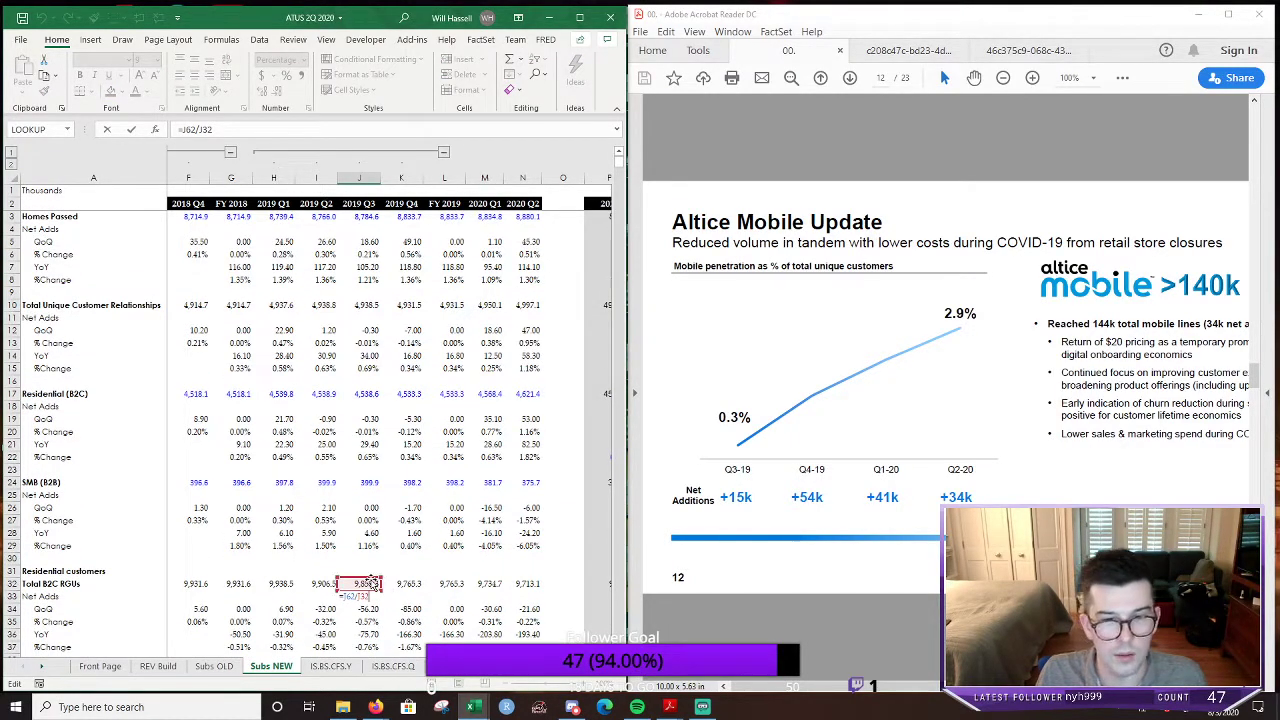
pyautogui.moveTo(381, 580); pyautogui.dragTo(380, 310)
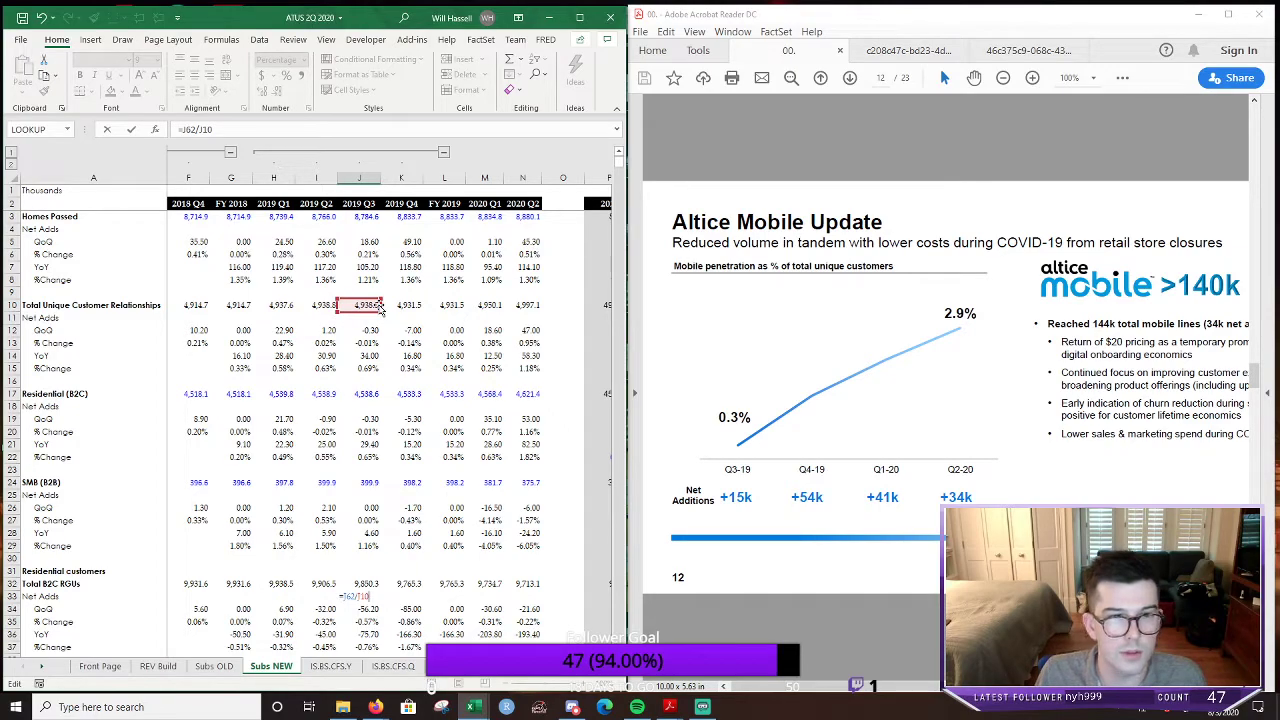
pyautogui.press('Return')
pyautogui.scroll(-2, 454, 598)
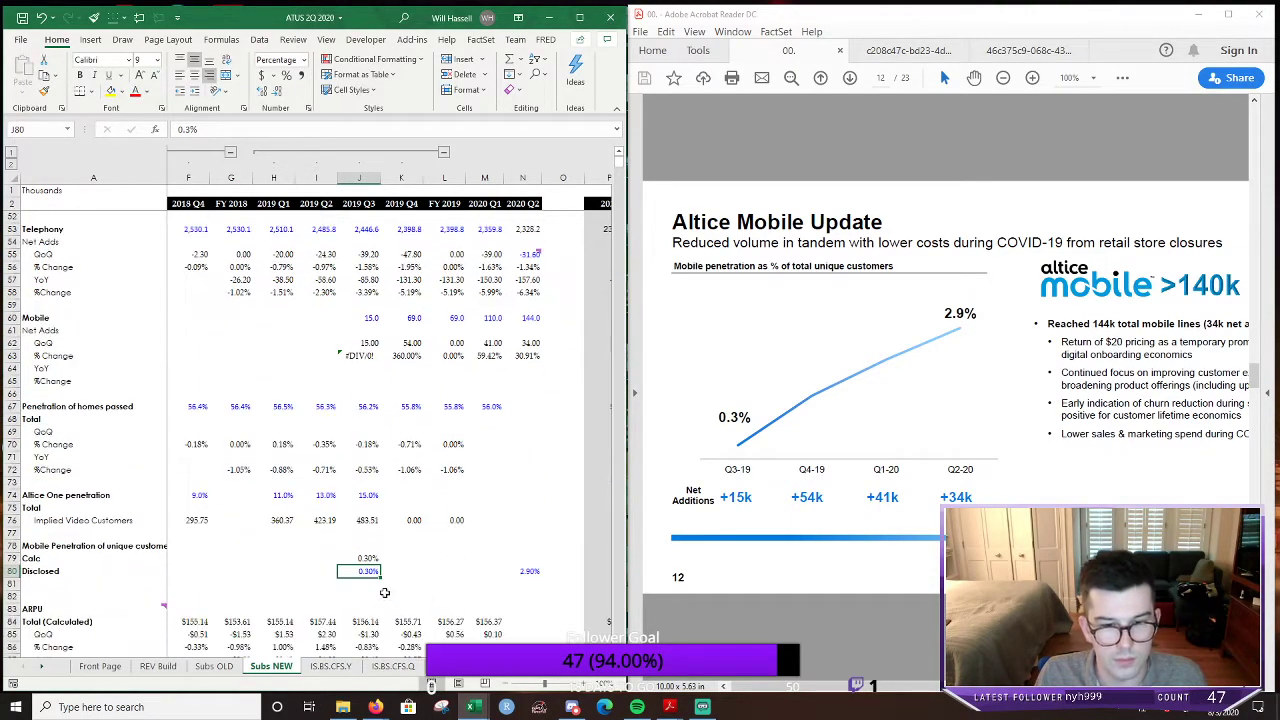
pyautogui.click(362, 558)
pyautogui.hotkey('ctrl', 'c')
pyautogui.click(519, 560)
pyautogui.hotkey('ctrl', 'v')
pyautogui.click(467, 535)
pyautogui.press('Escape')
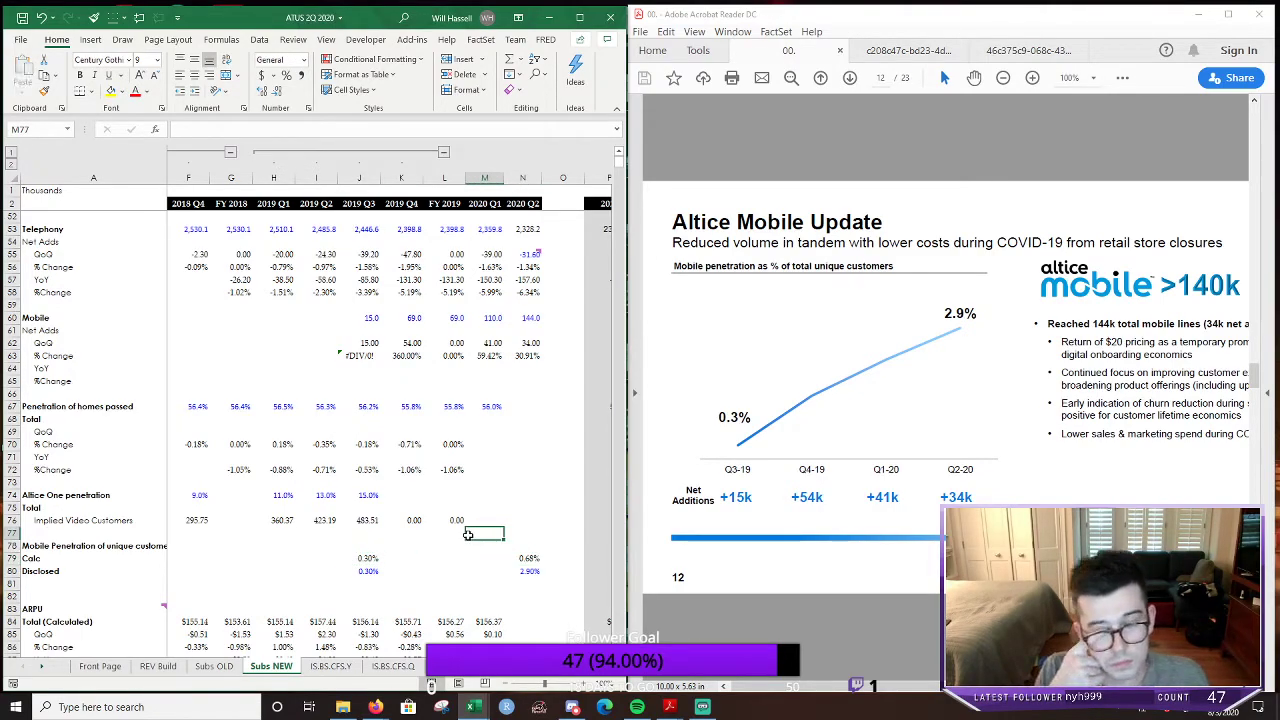
# Switch the numerator to total Mobile lines and carry the formula to 2020 Q2, giving 2.88%
pyautogui.doubleClick(533, 560)
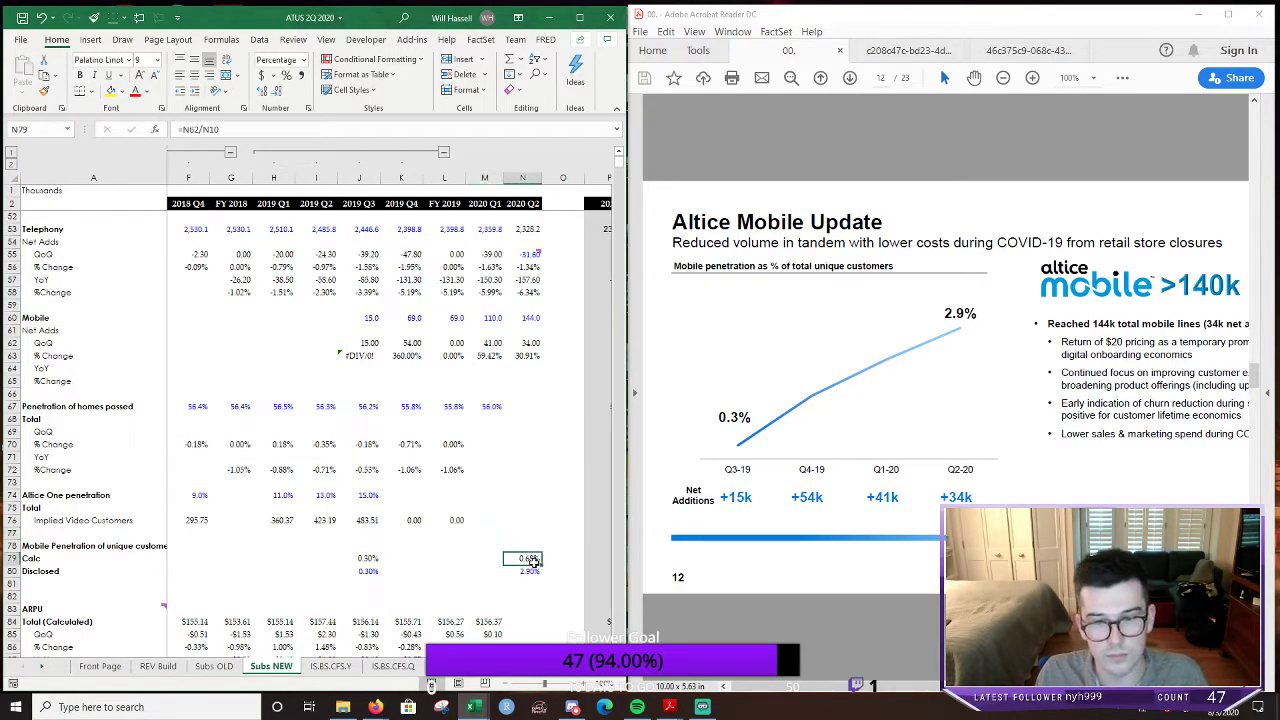
pyautogui.scroll(13, 530, 500)
pyautogui.scroll(3, 527, 468)
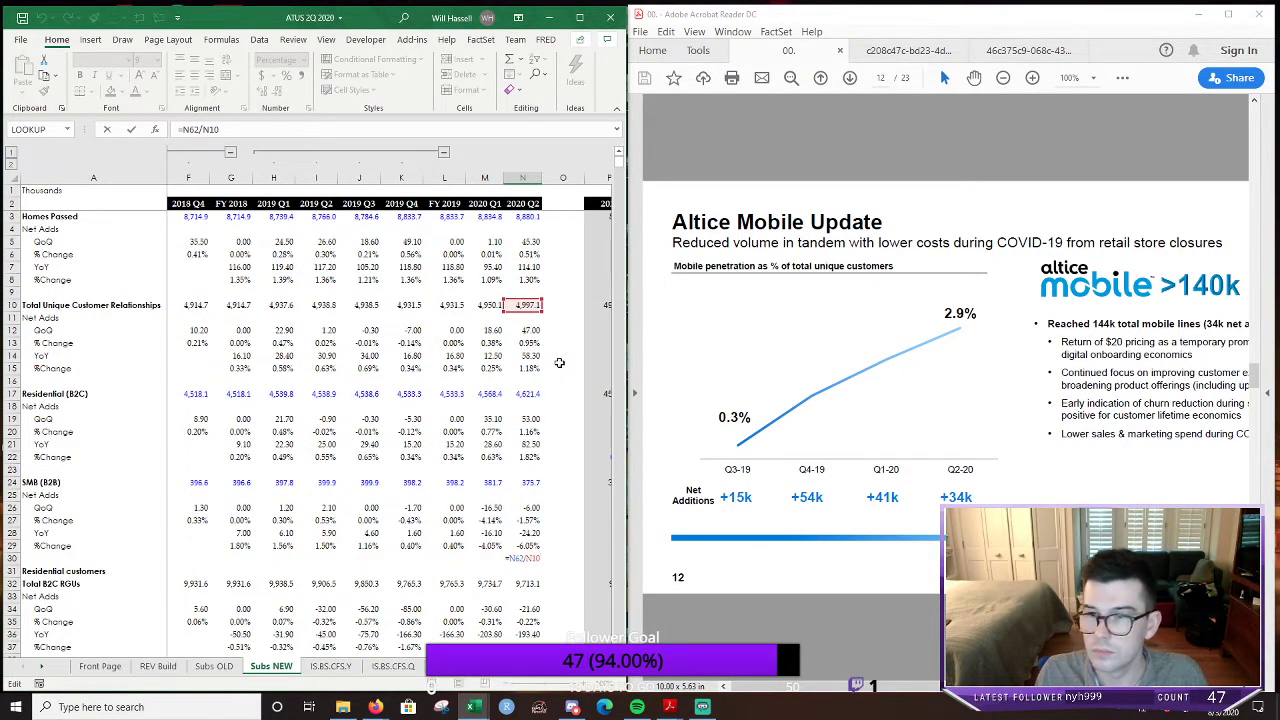
pyautogui.scroll(-14, 558, 363)
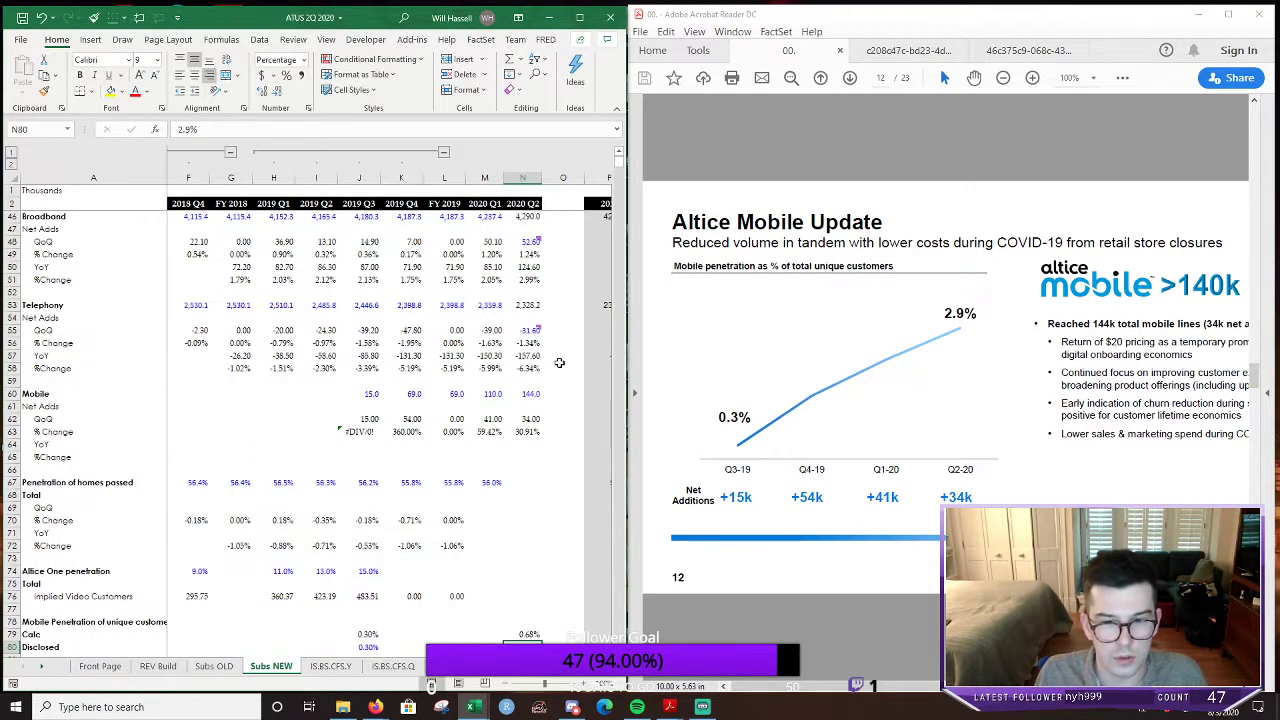
pyautogui.hotkey('ctrl', 'Return')
pyautogui.press('Left')
pyautogui.press('Left')
pyautogui.press('Left')
pyautogui.press('Left')
pyautogui.press('F2')
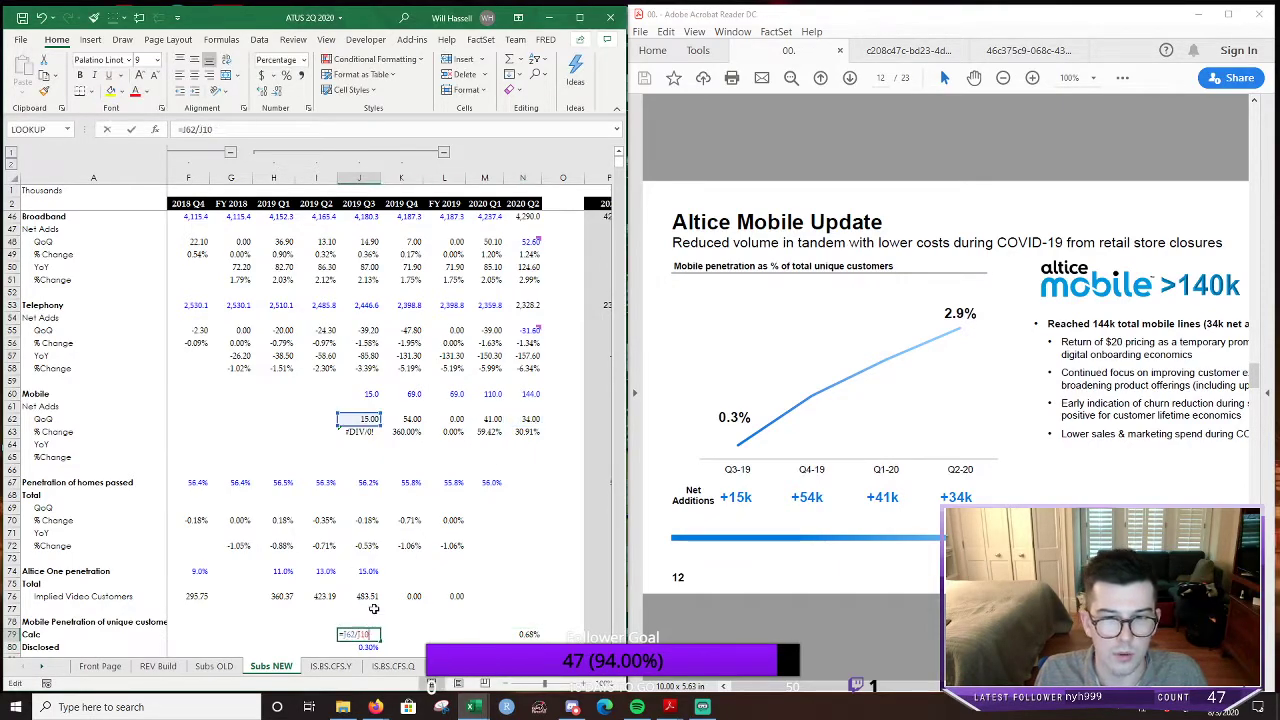
pyautogui.moveTo(366, 417); pyautogui.dragTo(362, 397)
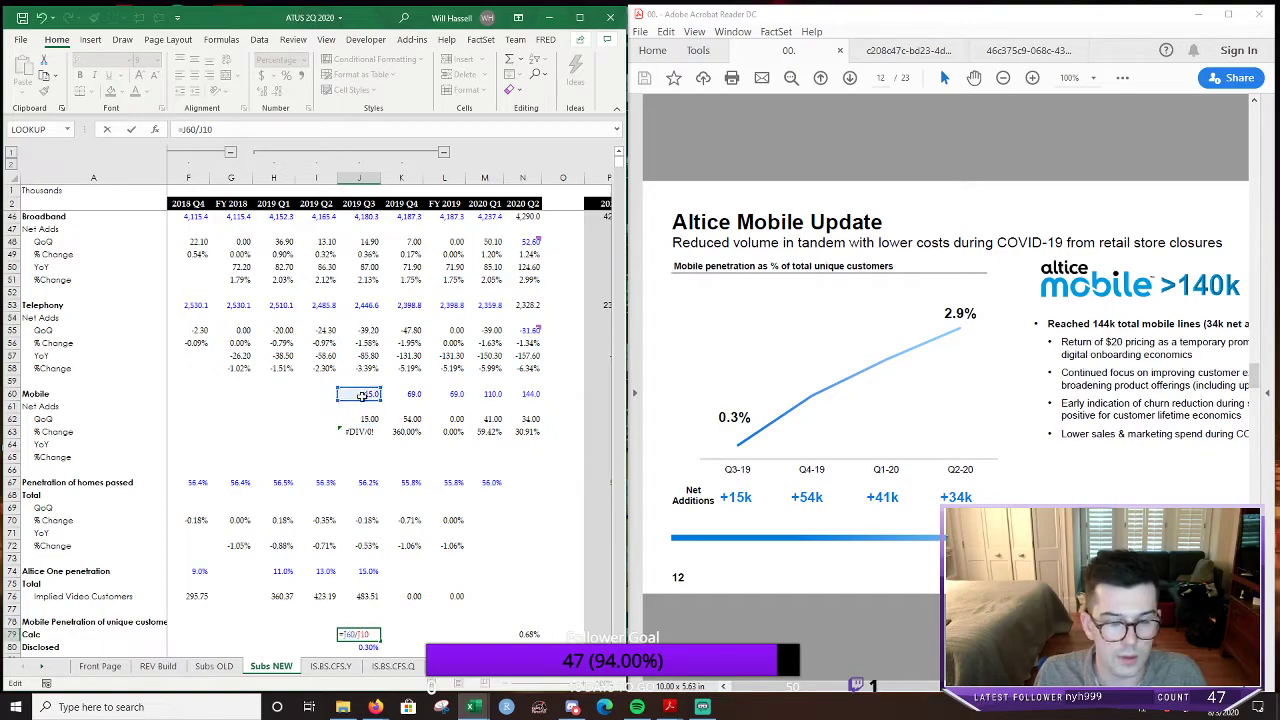
pyautogui.hotkey('ctrl', 'Return')
pyautogui.hotkey('ctrl', 'c')
pyautogui.press('Right')
pyautogui.press('Right')
pyautogui.press('Right')
pyautogui.press('Right')
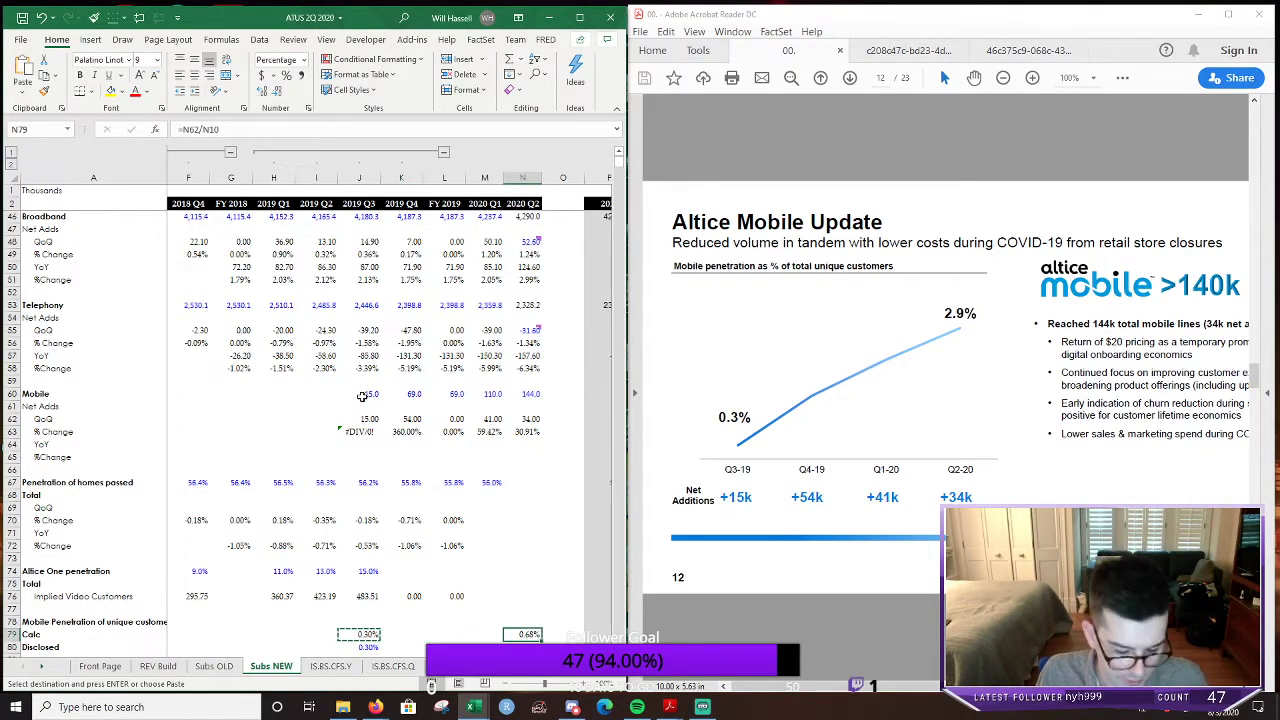
pyautogui.press('Return')
pyautogui.press('F2')
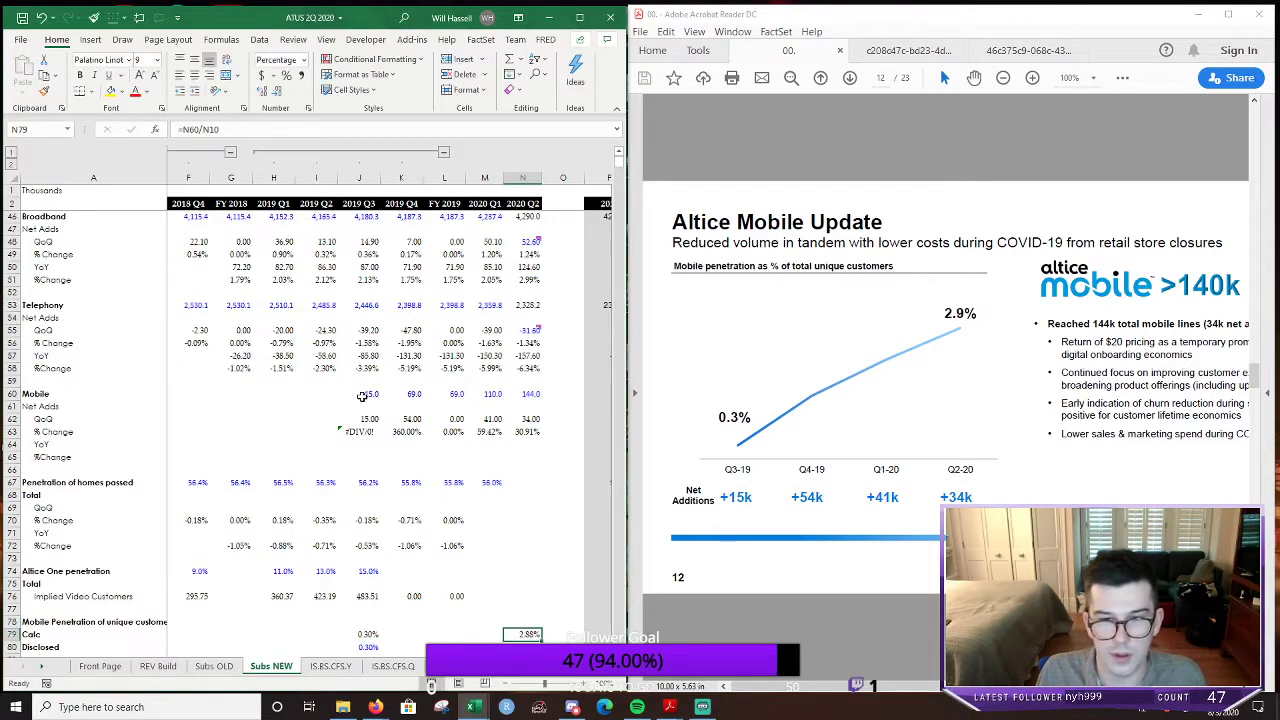
pyautogui.press('Escape')
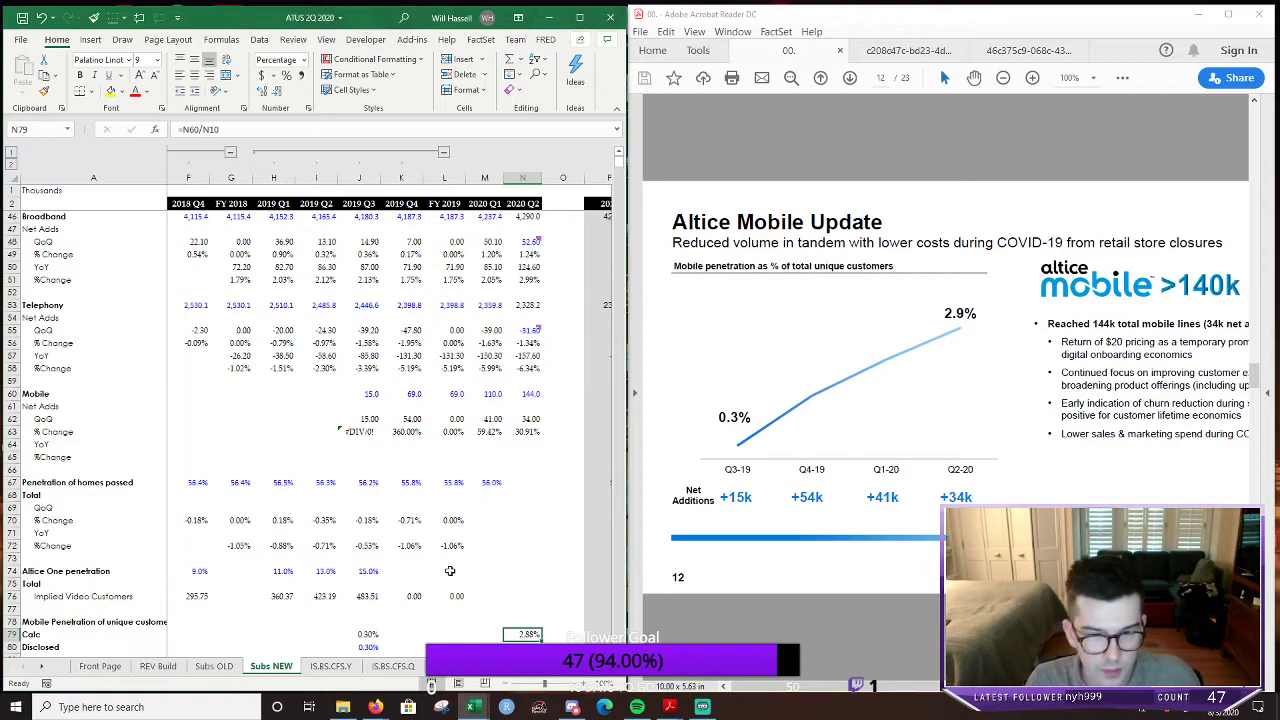
# Fill the total ARPU formulas right into 2020 Q2, giving $157.14
pyautogui.scroll(-2, 449, 570)
pyautogui.click(456, 520)
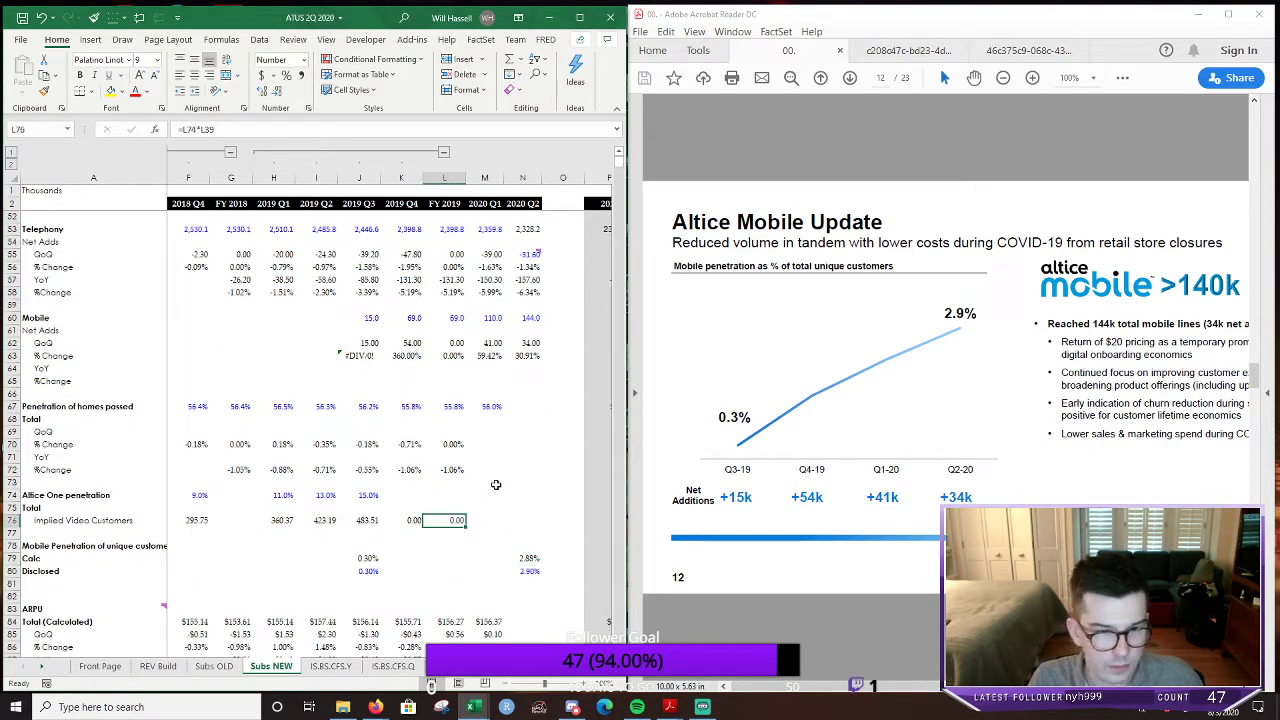
pyautogui.scroll(-2, 495, 484)
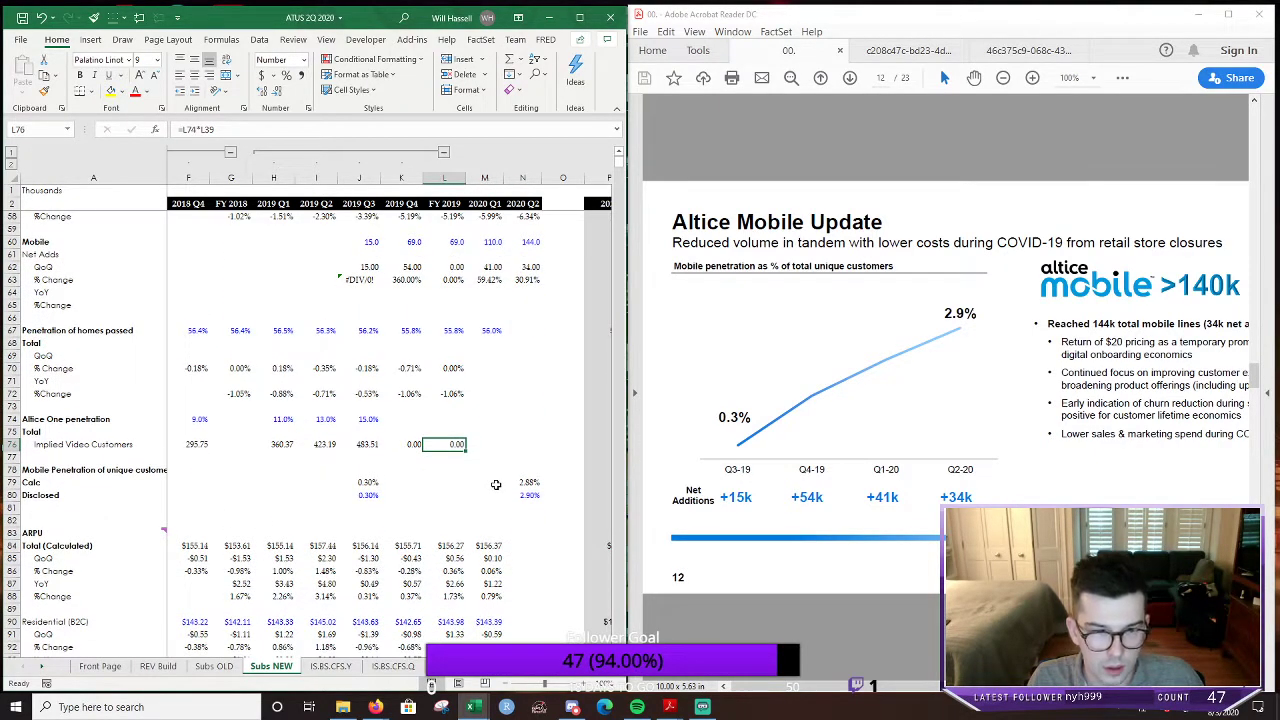
pyautogui.scroll(-2, 495, 484)
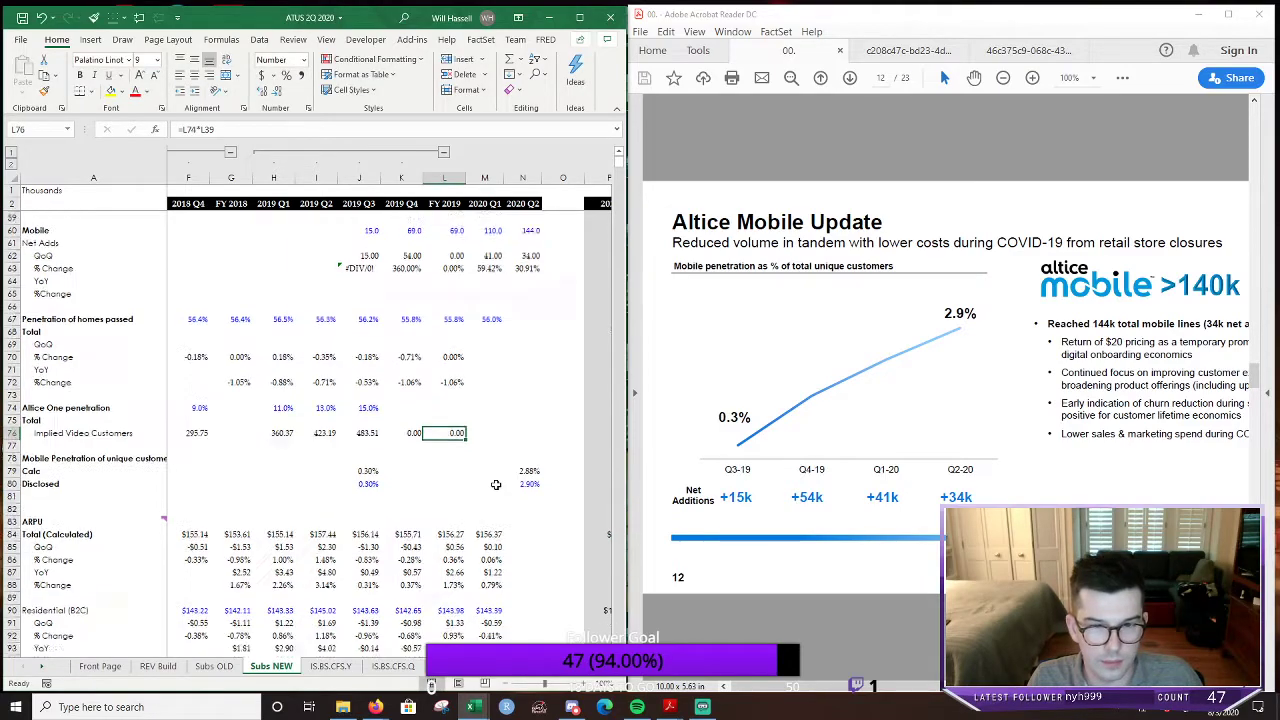
pyautogui.scroll(-1, 495, 484)
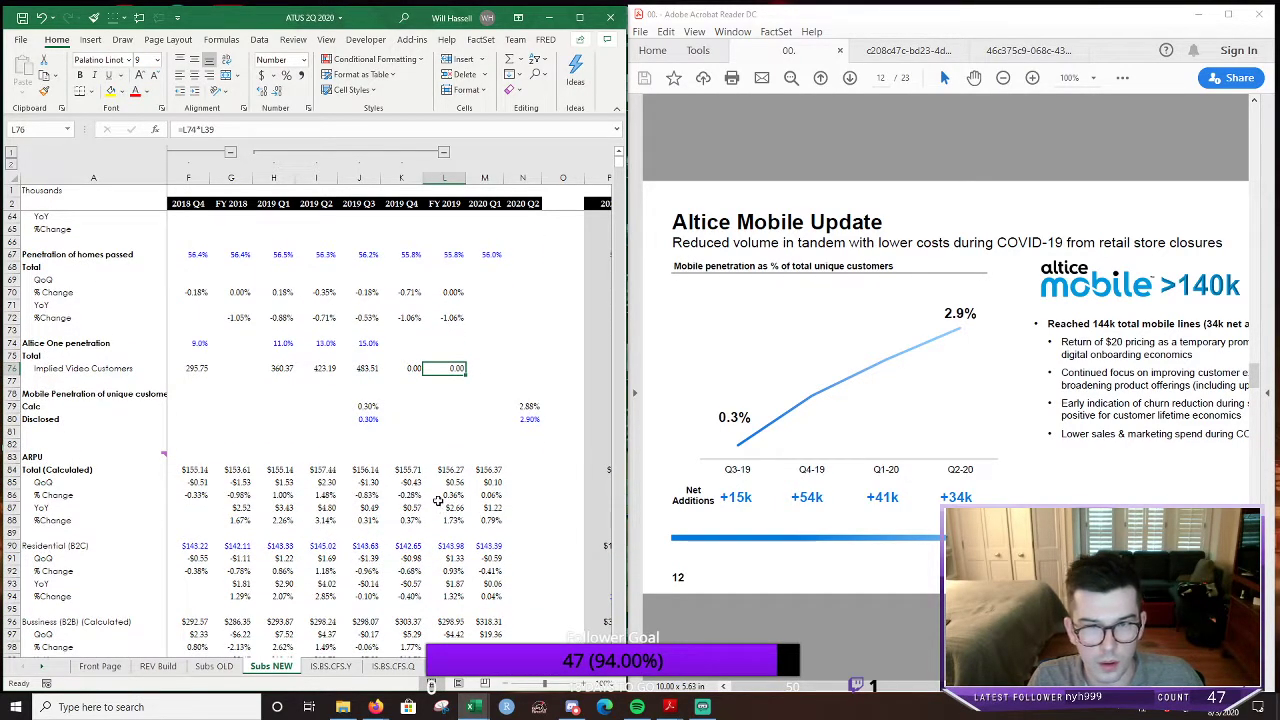
pyautogui.scroll(-3, 455, 497)
pyautogui.doubleClick(500, 355)
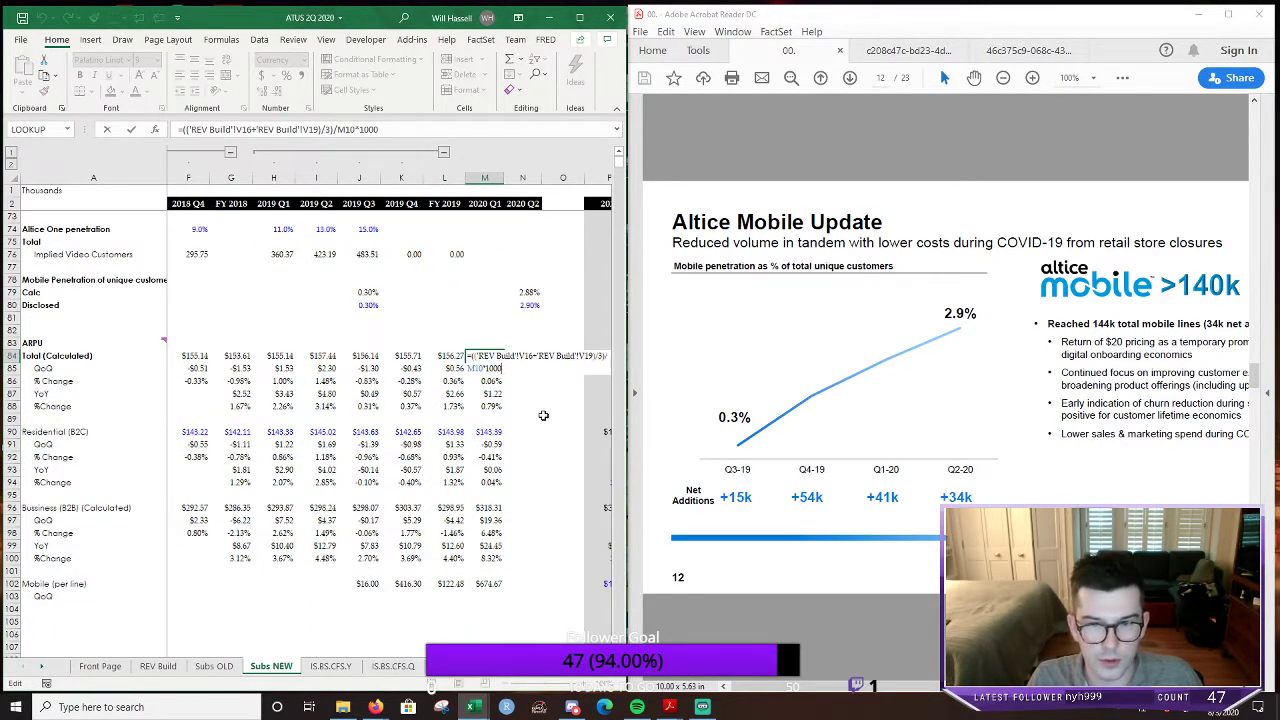
pyautogui.press('Escape')
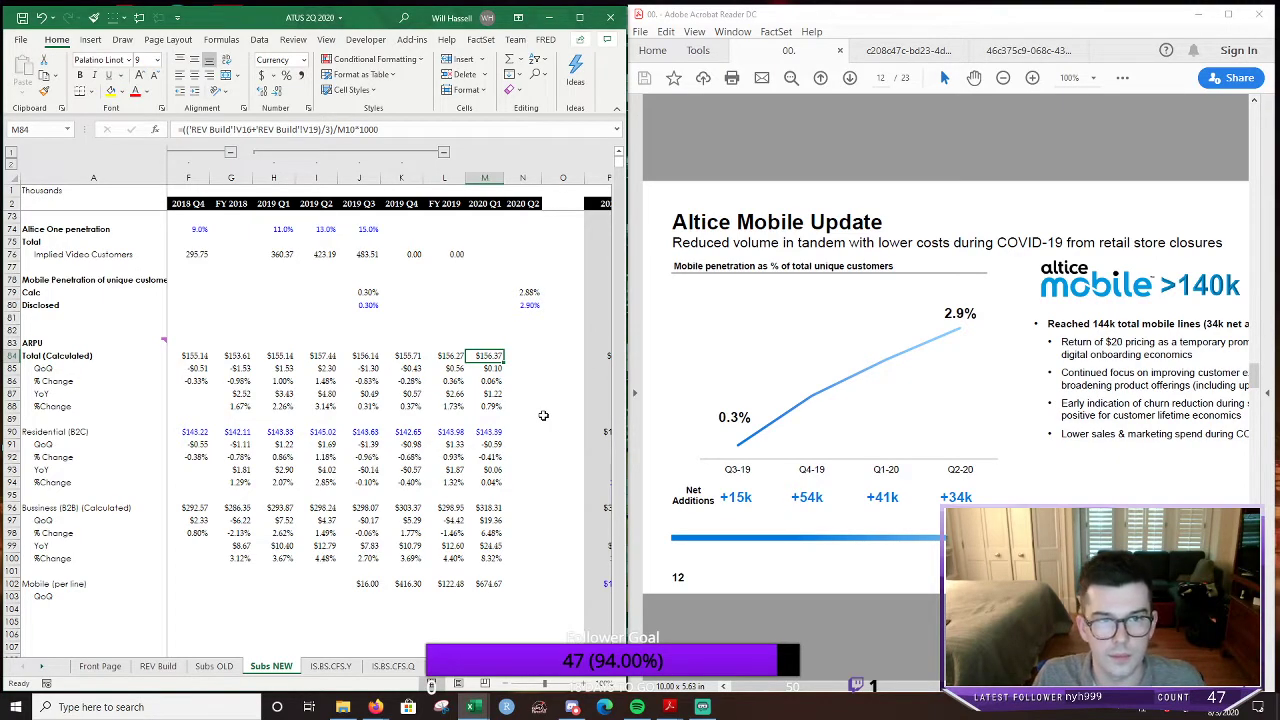
pyautogui.hotkey('shift', 'Down')
pyautogui.hotkey('shift', 'Down')
pyautogui.hotkey('shift', 'Down')
pyautogui.hotkey('shift', 'Down')
pyautogui.hotkey('shift', 'Right')
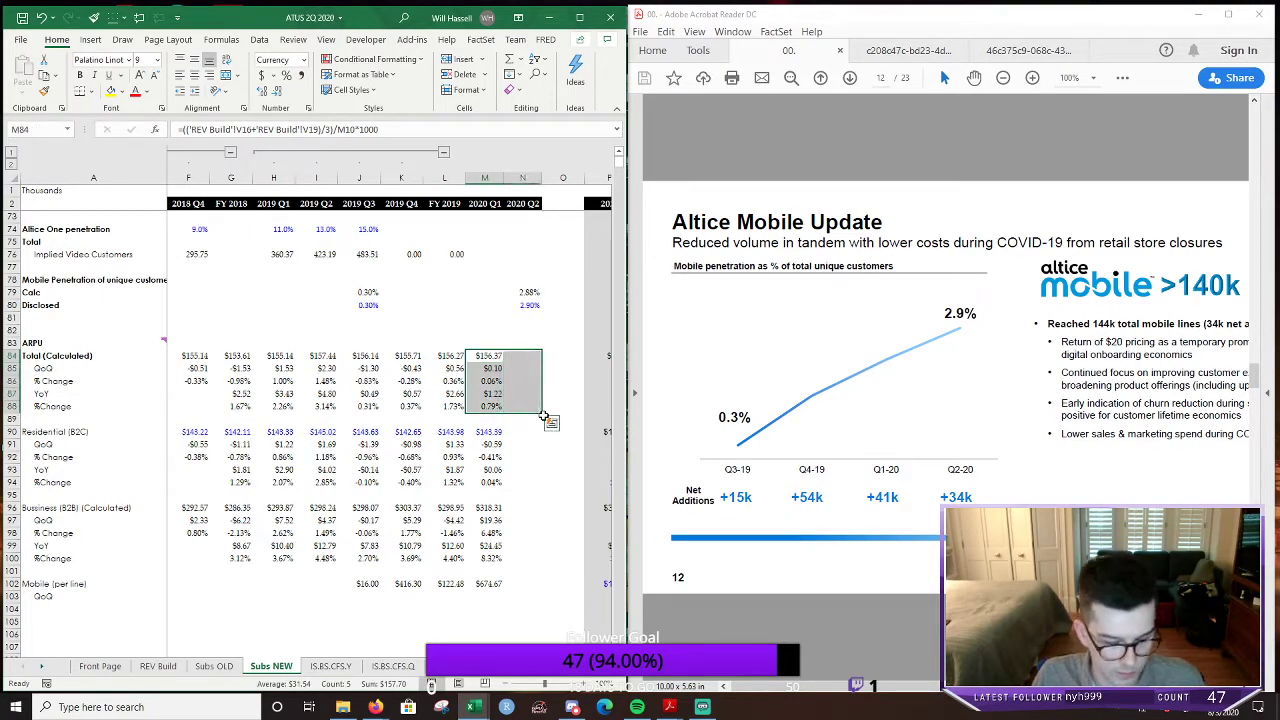
pyautogui.hotkey('ctrl', 'r')
pyautogui.press('Down')
# Fill the five business ARPU rows into 2020 Q2, giving $324.37
pyautogui.press('Down')
pyautogui.press('Down')
pyautogui.press('Down')
pyautogui.press('Down')
pyautogui.press('Down')
pyautogui.press('Down')
pyautogui.press('Down')
pyautogui.press('Down')
pyautogui.press('Down')
pyautogui.press('Down')
pyautogui.press('Down')
pyautogui.hotkey('shift', 'Down')
pyautogui.hotkey('shift', 'Down')
pyautogui.hotkey('shift', 'Down')
pyautogui.hotkey('shift', 'Down')
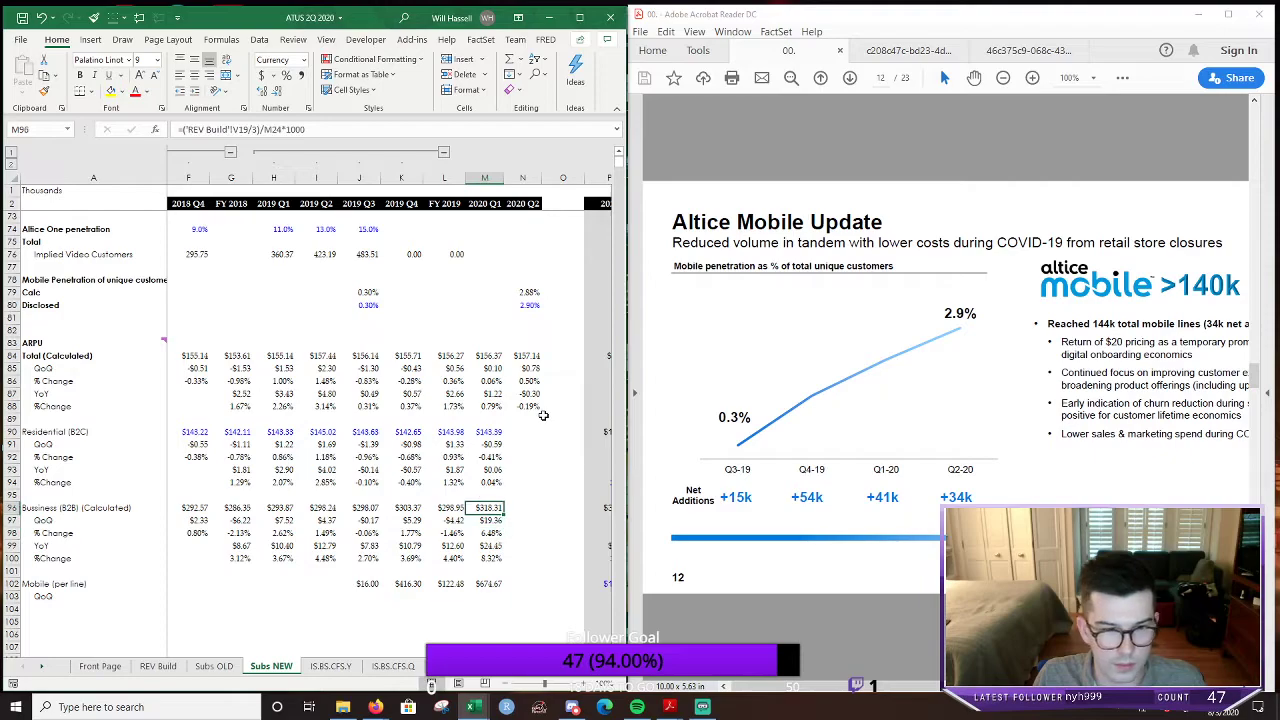
pyautogui.hotkey('shift', 'Right')
pyautogui.hotkey('ctrl', 'r')
# Fill the mobile per-line ARPU into 2020 Q2 and verify its $955.20 formula
pyautogui.press('Down')
pyautogui.press('Down')
pyautogui.press('Down')
pyautogui.press('Down')
pyautogui.press('Down')
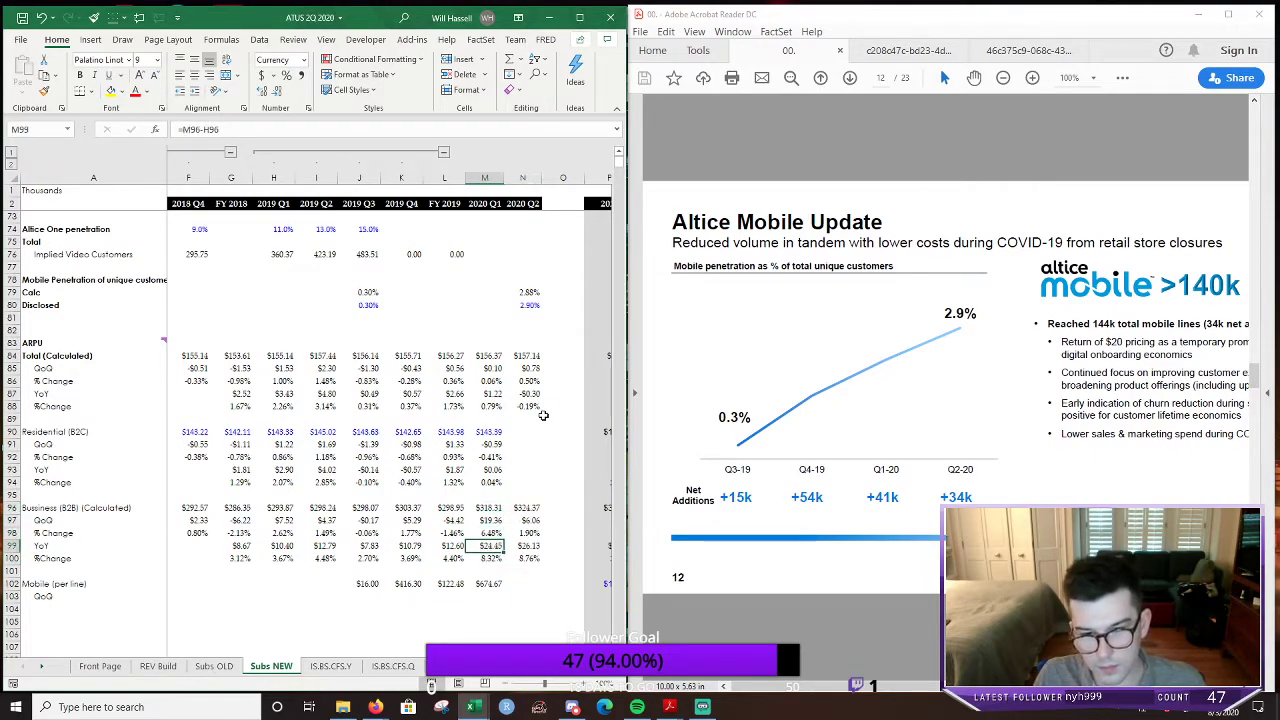
pyautogui.press('Down')
pyautogui.press('Left')
pyautogui.press('Right')
pyautogui.hotkey('shift', 'Right')
pyautogui.hotkey('ctrl', 'r')
pyautogui.press('Right')
pyautogui.press('F2')
pyautogui.press('Escape')
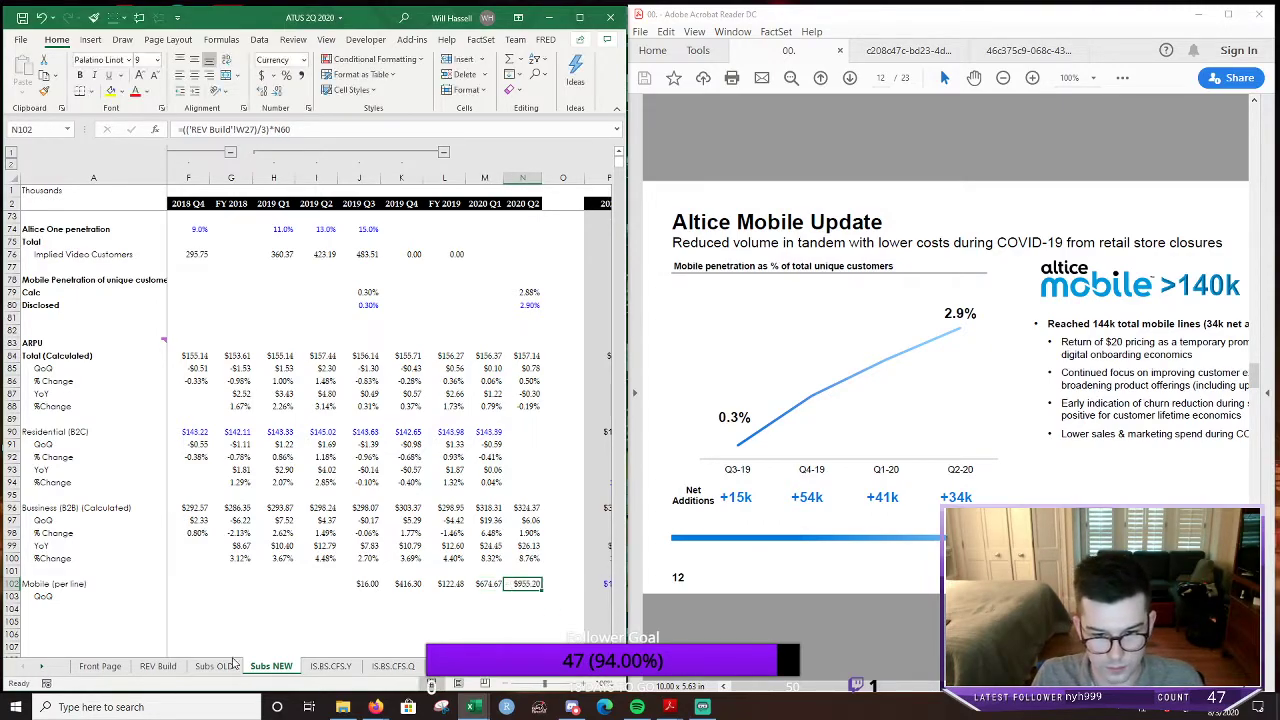
pyautogui.click(159, 670)
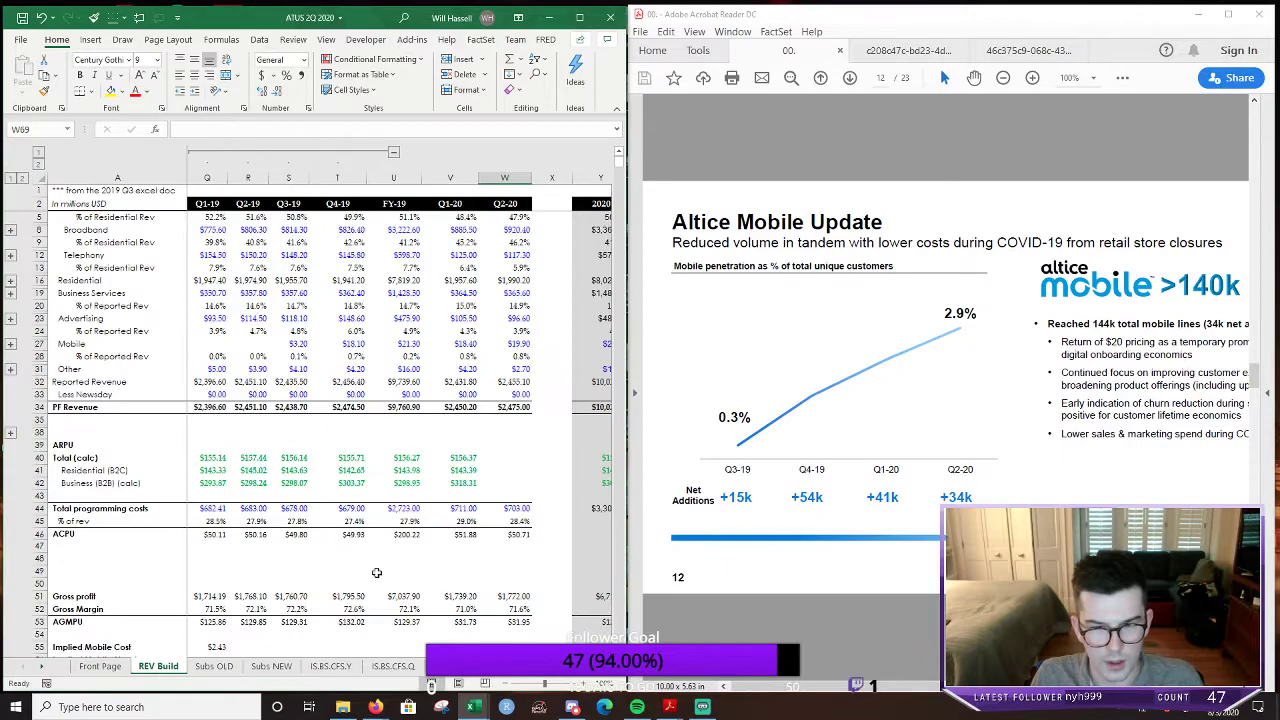
pyautogui.scroll(-2, 391, 566)
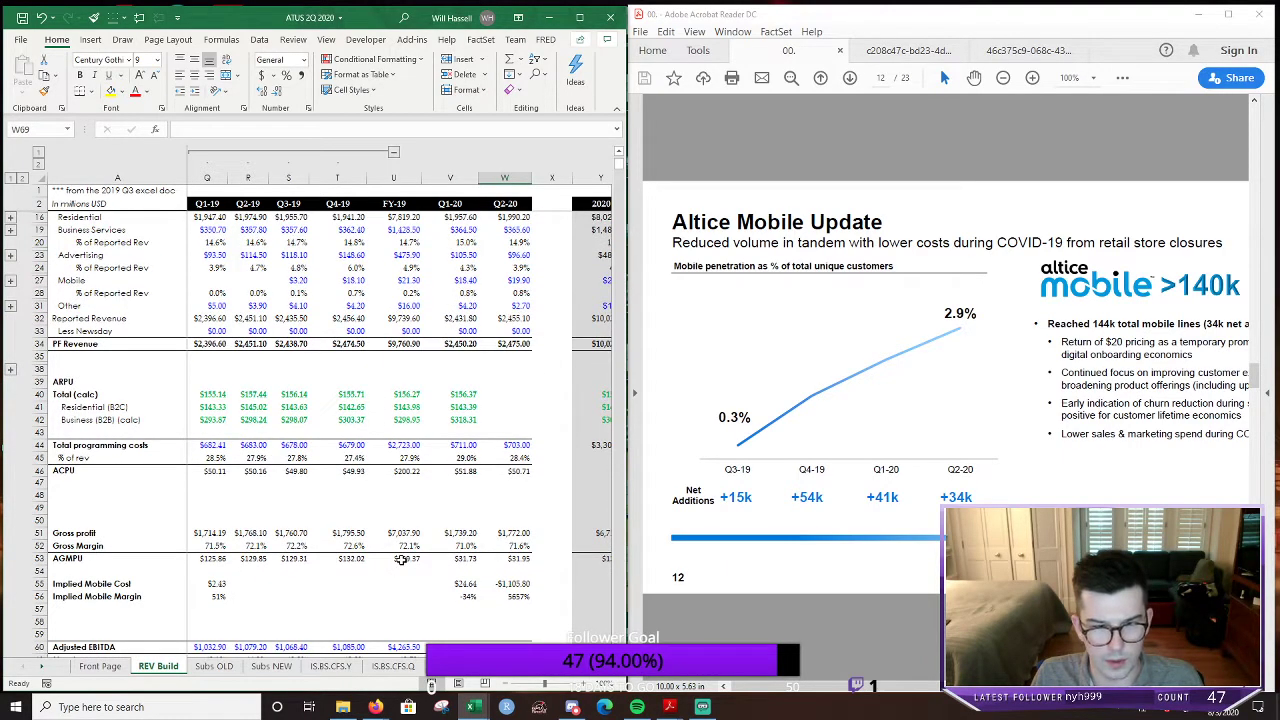
pyautogui.scroll(1, 400, 560)
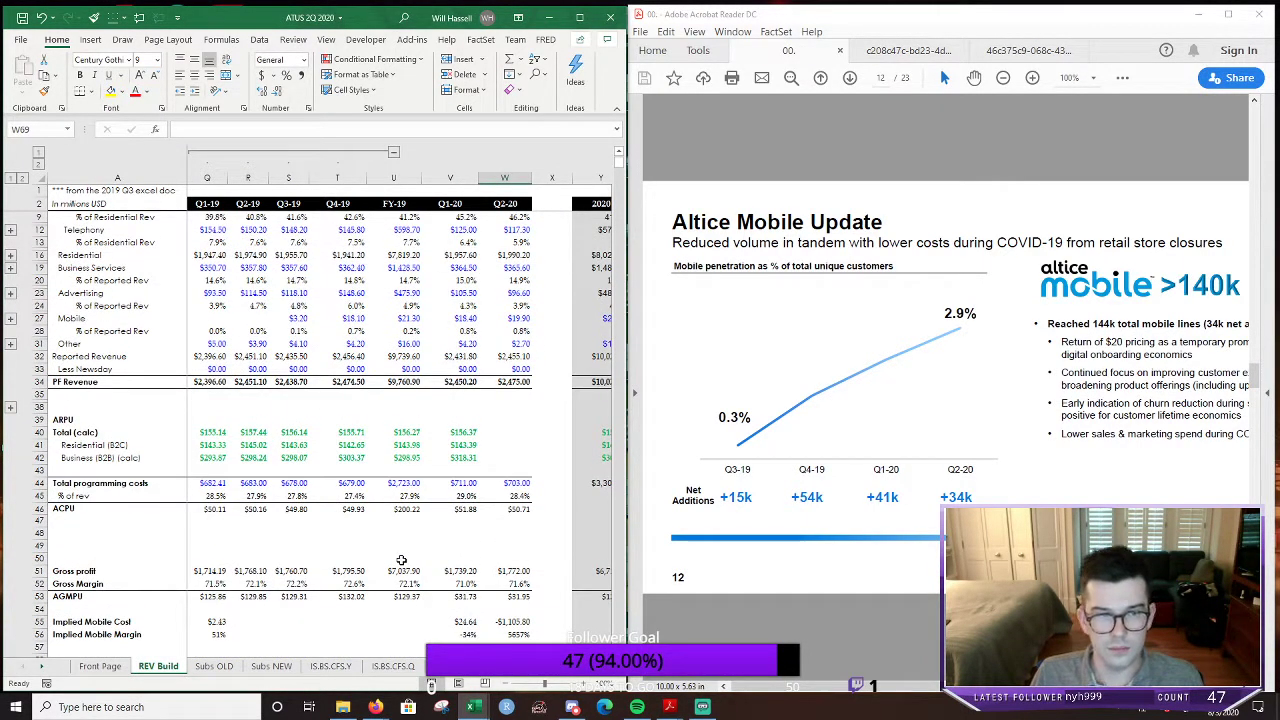
pyautogui.scroll(1, 401, 560)
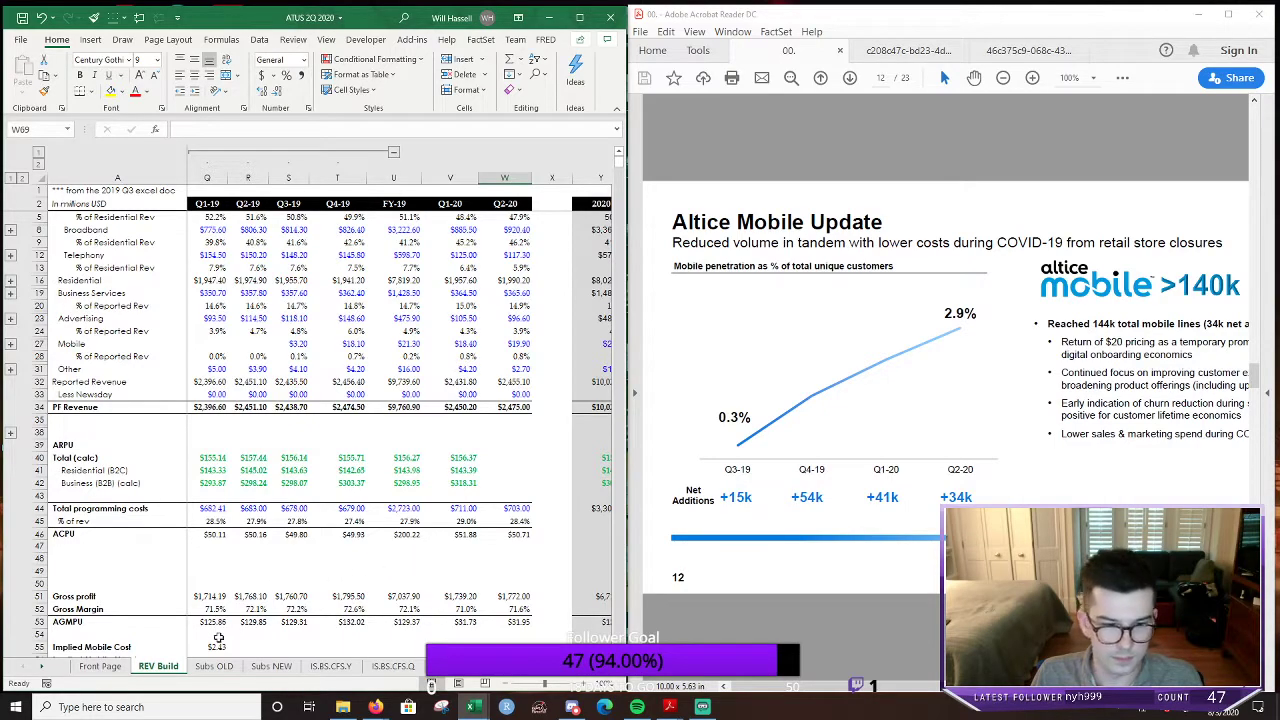
# Paste the historical Q2-20 B2C ARPU of 144.38 into the 2020 Q2 Residential cell
pyautogui.click(270, 666)
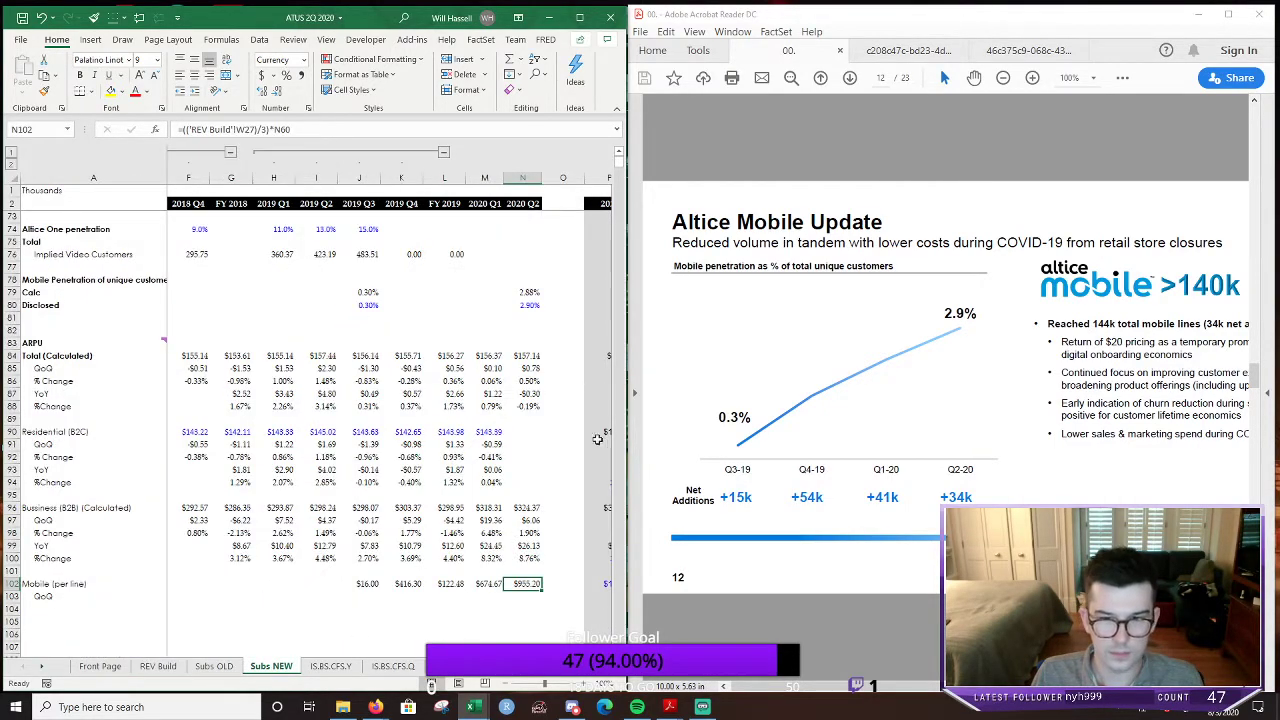
pyautogui.click(521, 479)
pyautogui.press('Up')
pyautogui.press('Up')
pyautogui.press('Up')
pyautogui.press('Up')
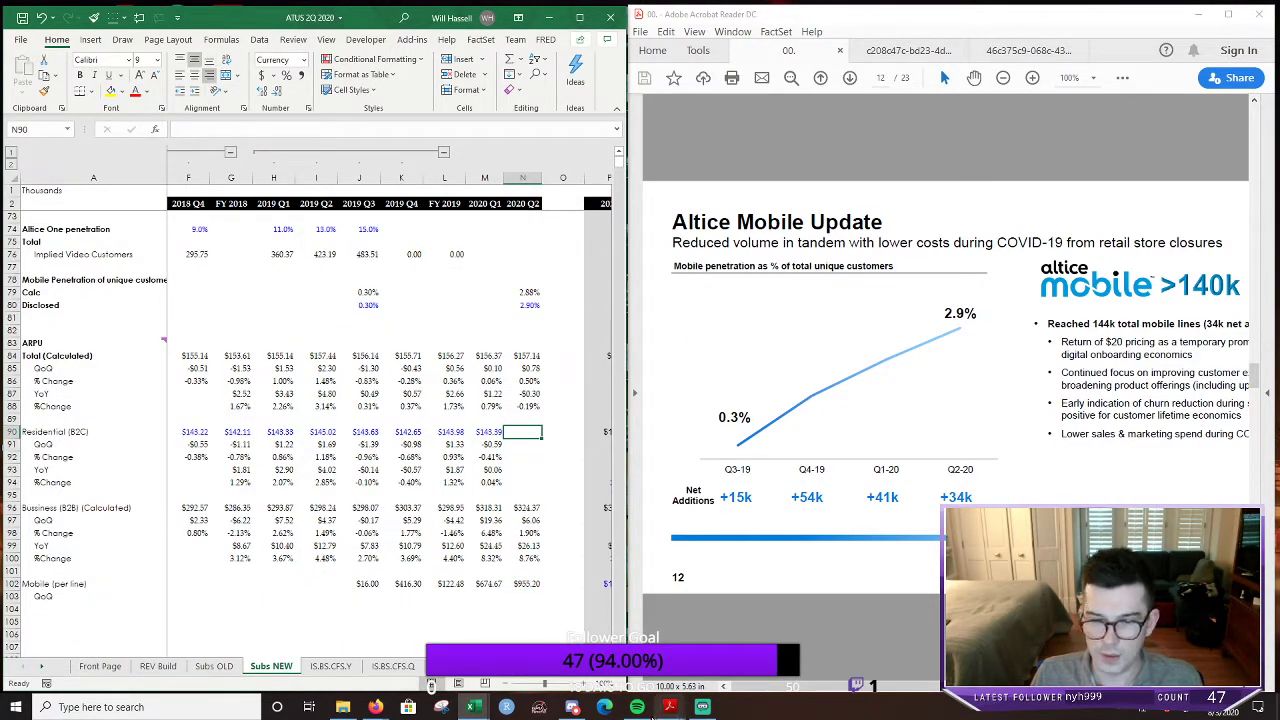
pyautogui.moveTo(472, 706)
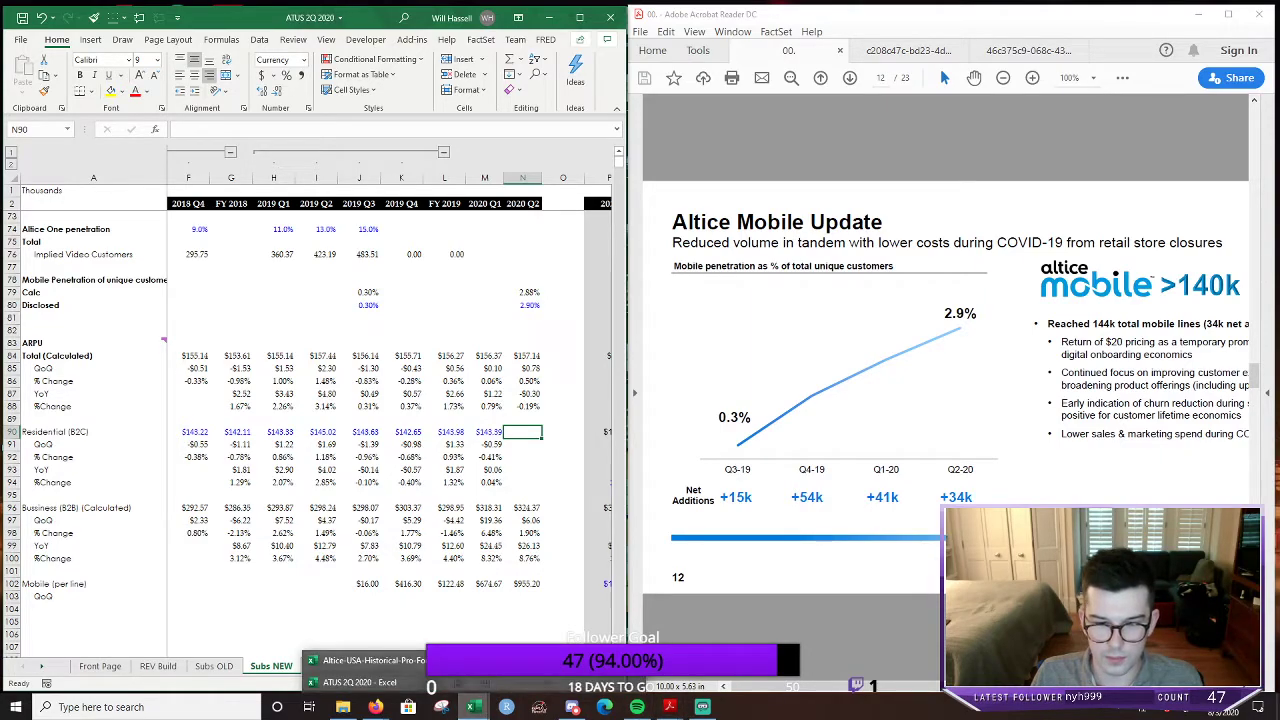
pyautogui.click(355, 660)
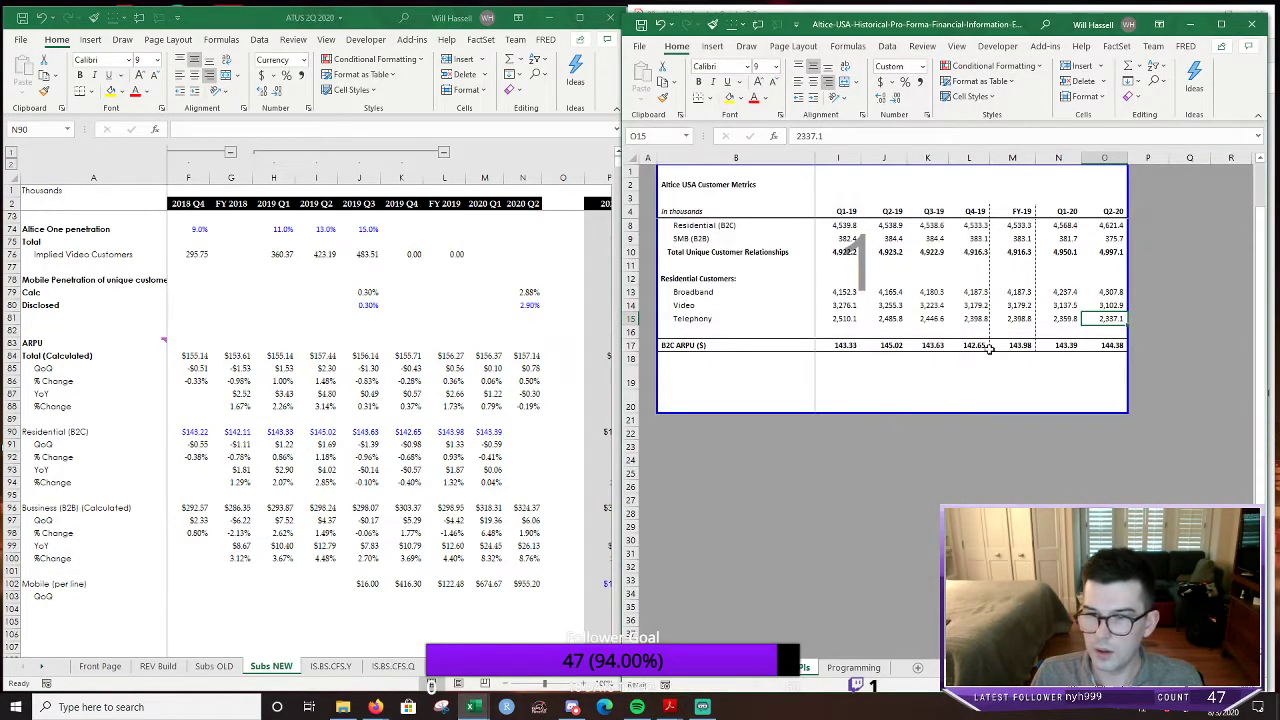
pyautogui.click(1060, 345)
pyautogui.click(1104, 345)
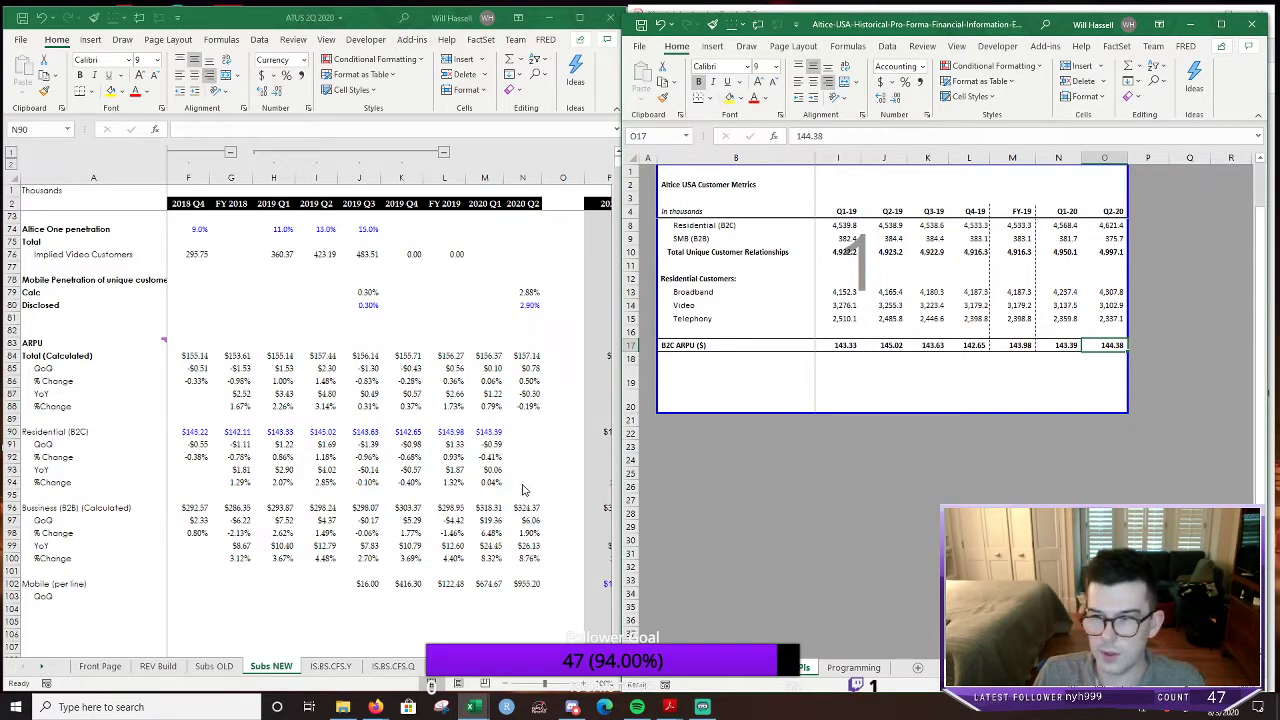
pyautogui.hotkey('ctrl', 'c')
pyautogui.click(522, 430)
pyautogui.hotkey('ctrl', 'v')
# Apply the 2020 Q1 Residential ARPU formatting to the new $144.38 value
pyautogui.press('Left')
pyautogui.hotkey('alt', 'h')
pyautogui.press('f')
pyautogui.press('p')
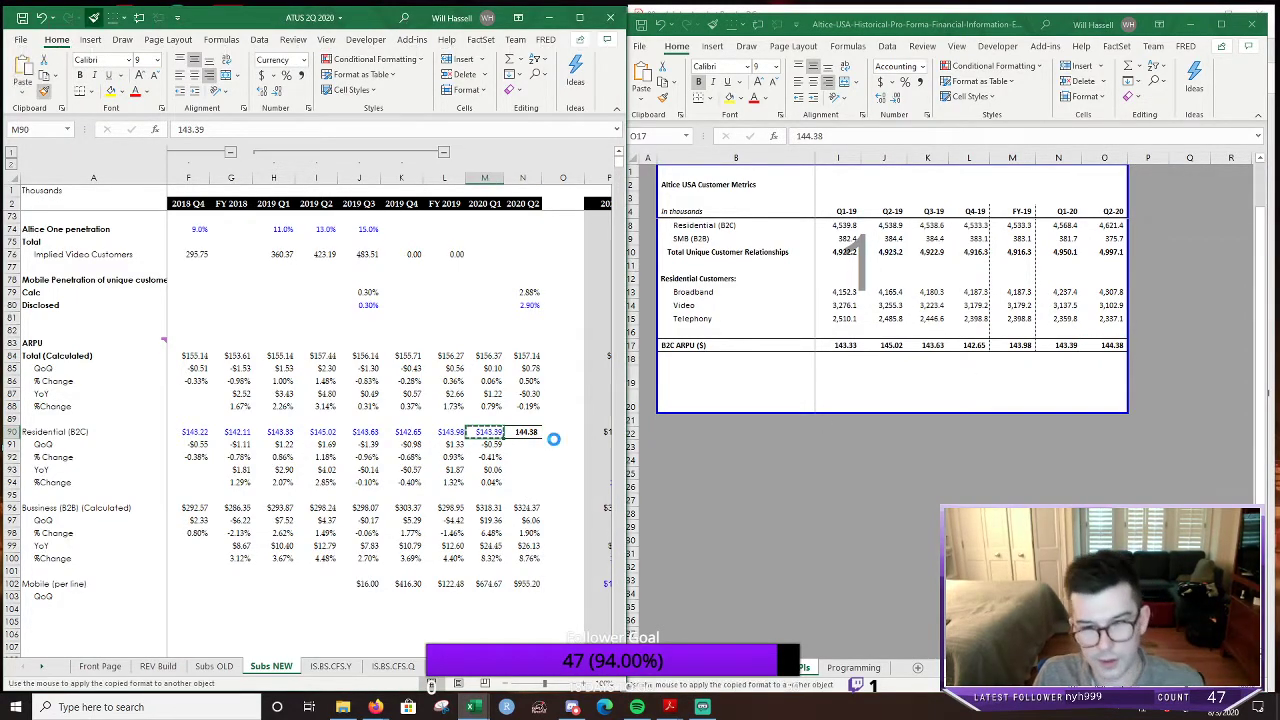
pyautogui.press('Right')
# Fill the Residential growth rows into 2020 Q2, showing a $0.99 (0.69%) QoQ change
pyautogui.press('Down')
pyautogui.press('Left')
pyautogui.hotkey('shift', 'Down')
pyautogui.hotkey('shift', 'Down')
pyautogui.hotkey('shift', 'Down')
pyautogui.hotkey('shift', 'Right')
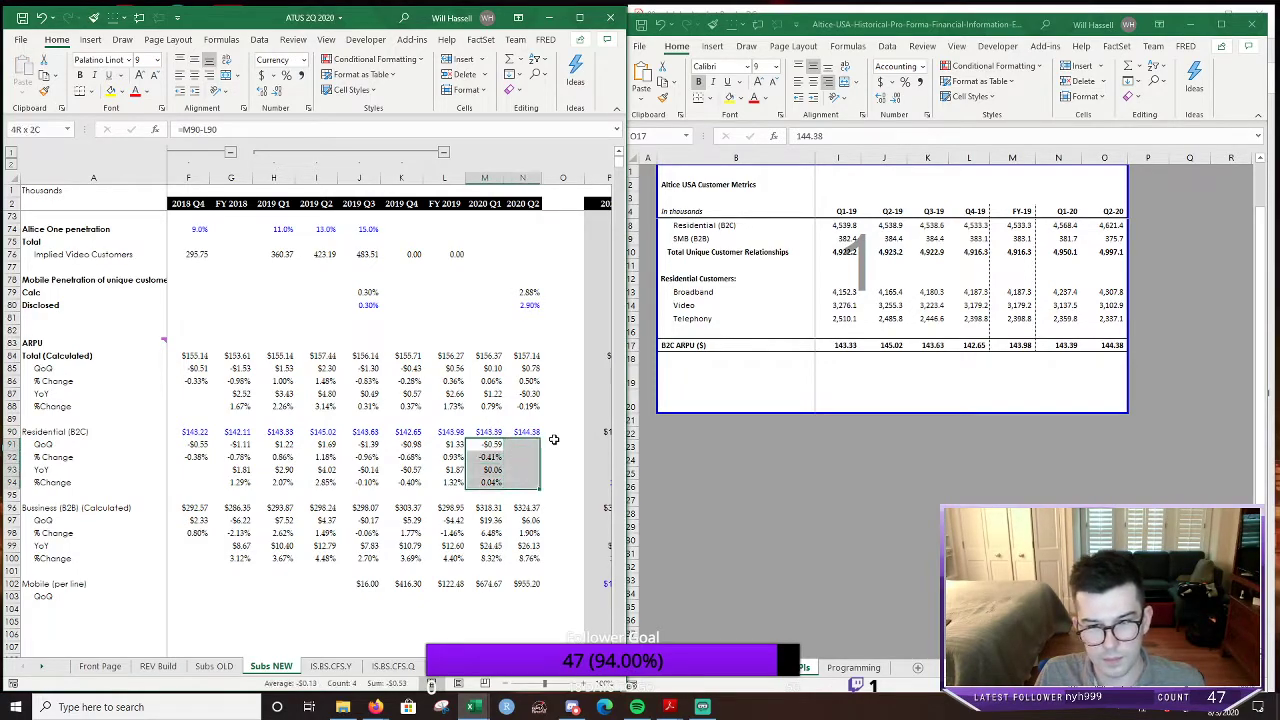
pyautogui.hotkey('ctrl', 'r')
pyautogui.press('Down')
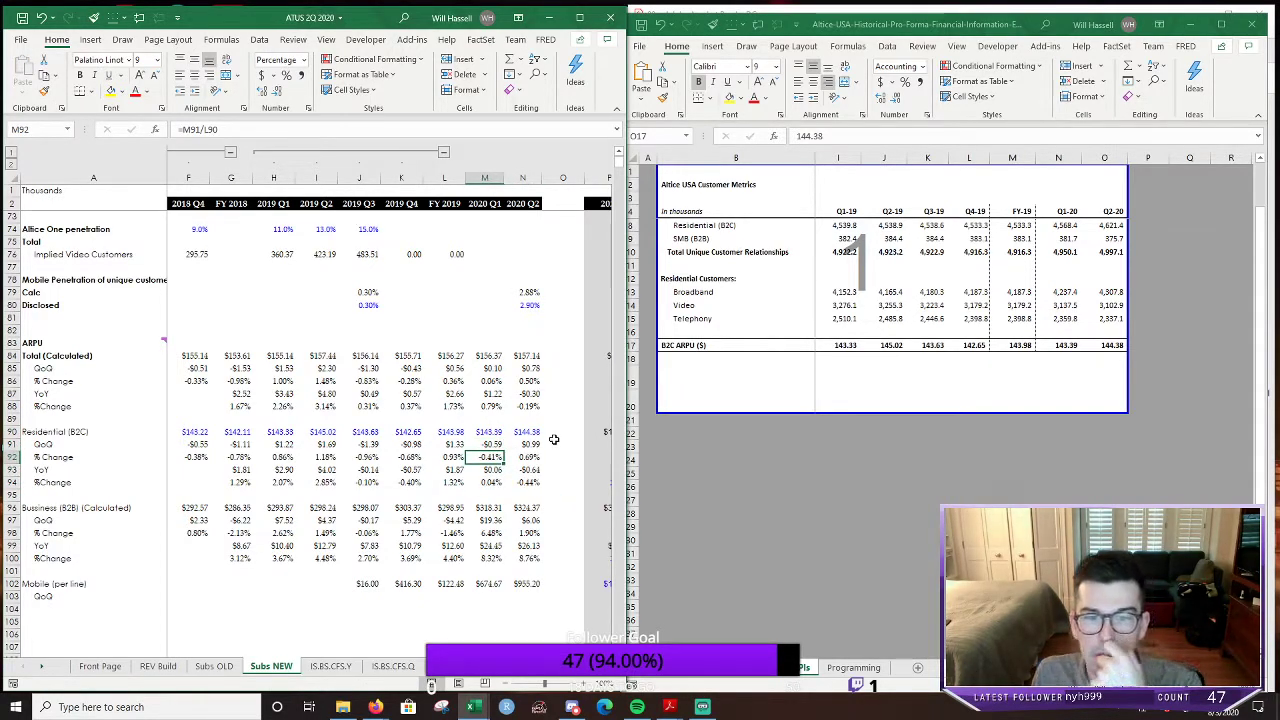
# Minimize the historical workbook, save the model, and scroll the slides to Margin Trends (page 17)
pyautogui.click(1187, 24)
pyautogui.hotkey('ctrl', 's')
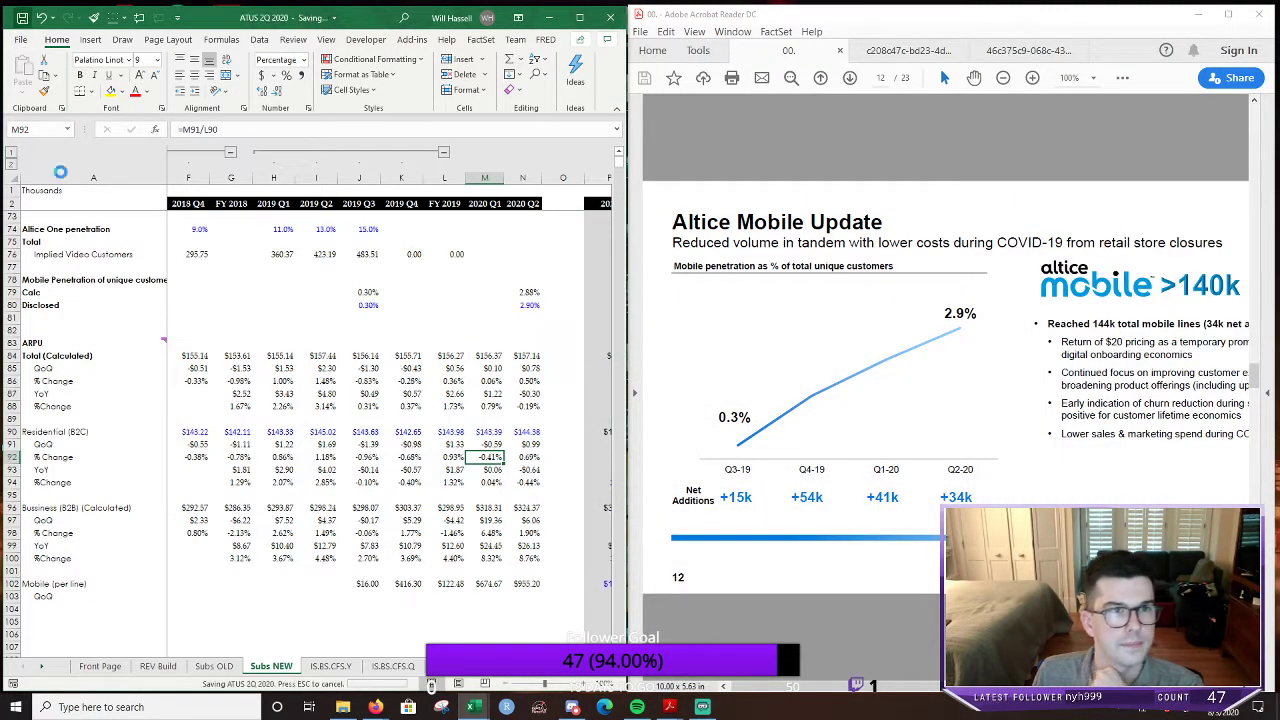
pyautogui.click(866, 538)
pyautogui.scroll(-1, 866, 538)
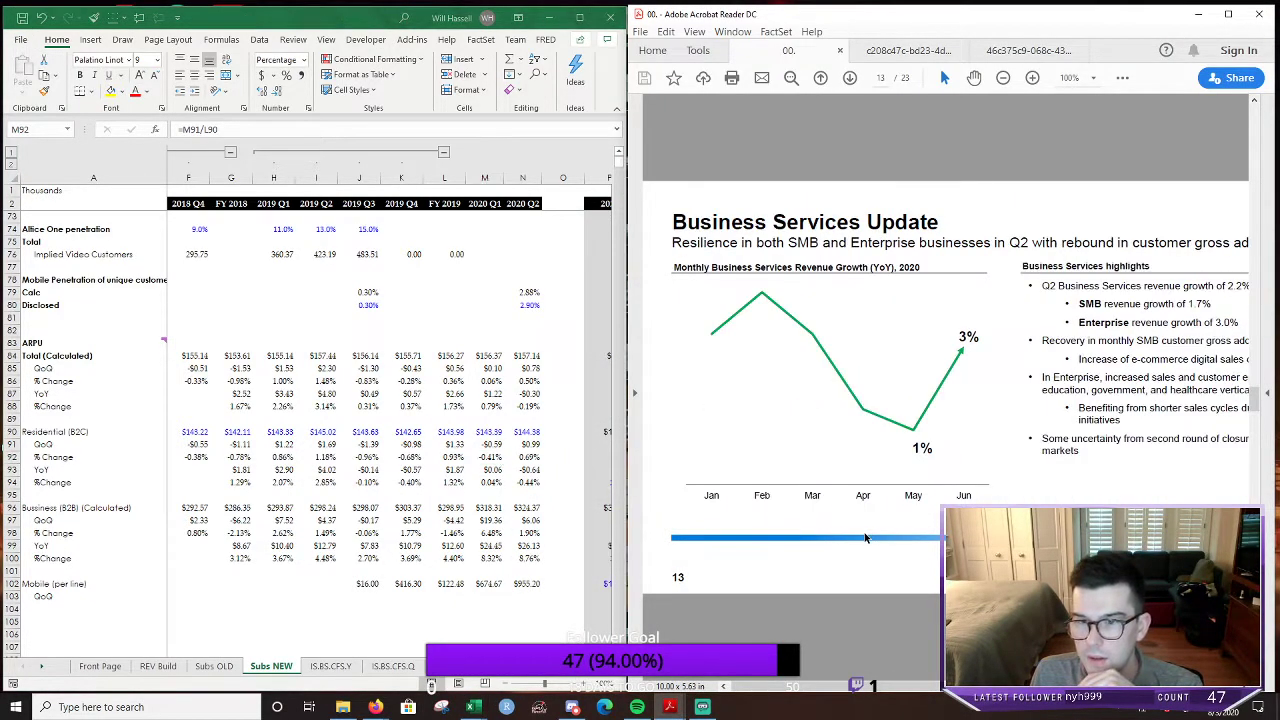
pyautogui.scroll(-2, 866, 538)
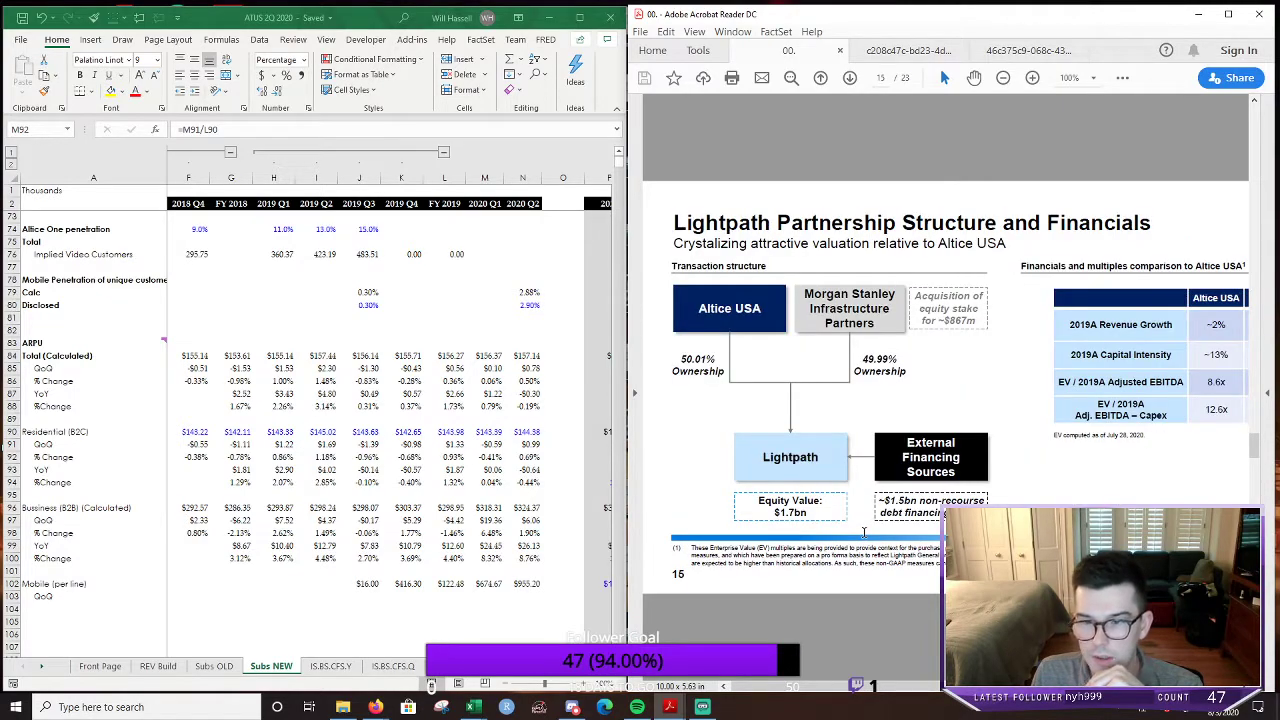
pyautogui.scroll(-1, 864, 532)
pyautogui.scroll(-1, 864, 532)
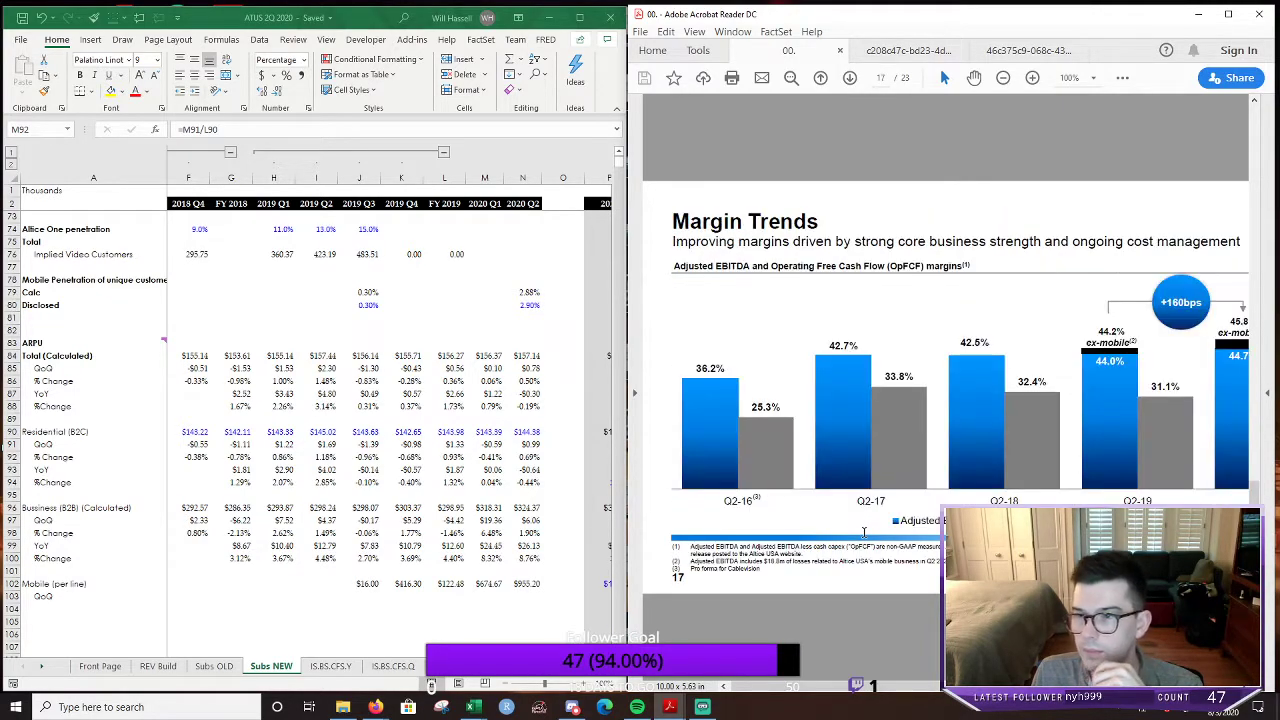
pyautogui.hscroll(1, 859, 639)
pyautogui.scroll(5, 328, 632)
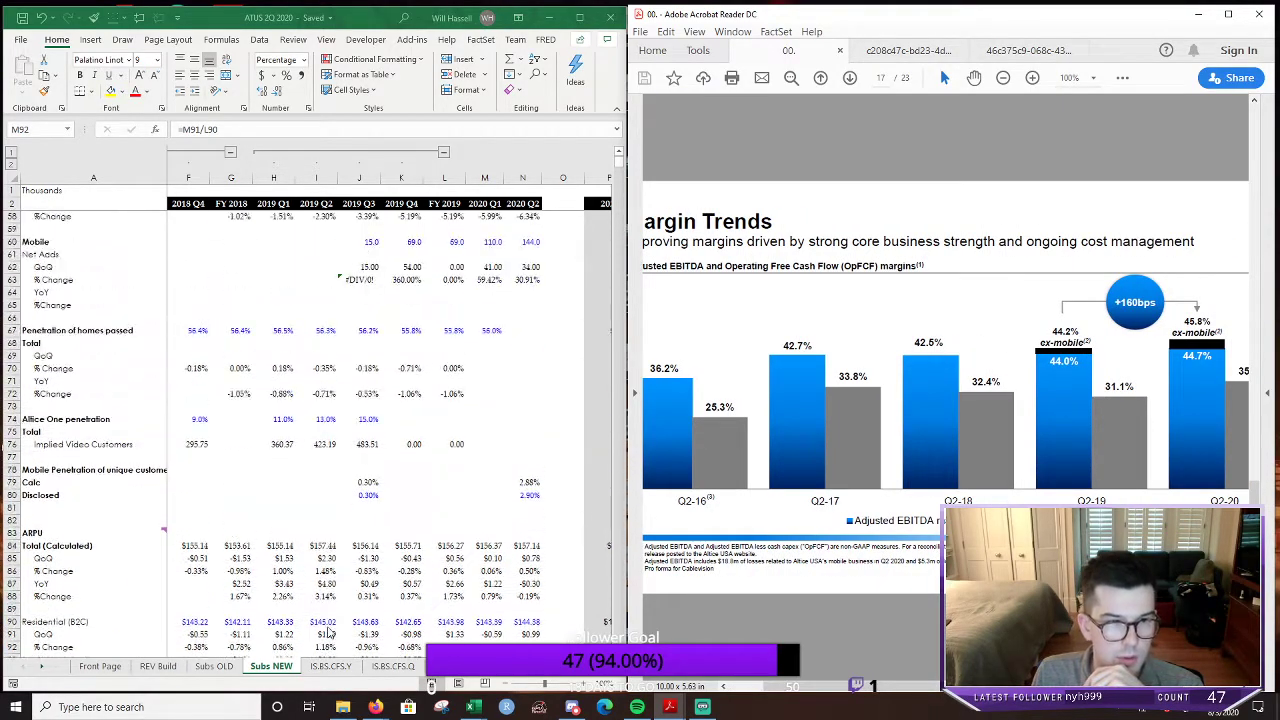
pyautogui.scroll(6, 327, 632)
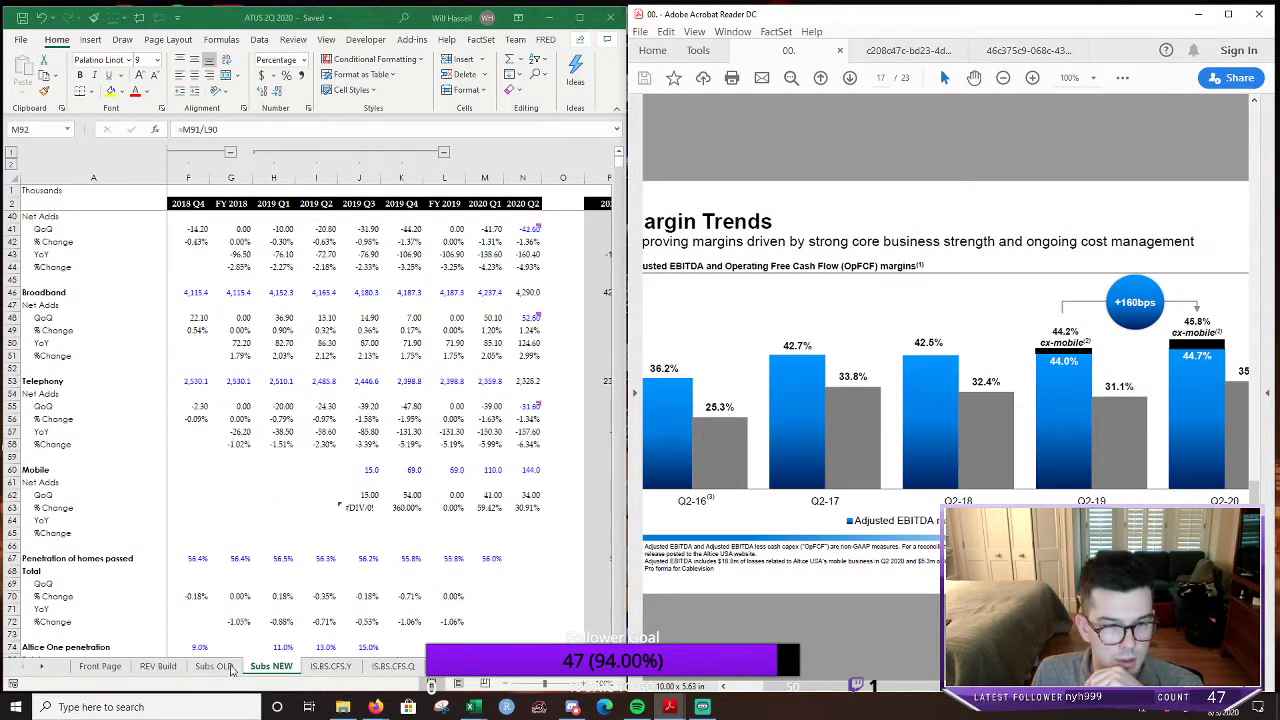
# On REV Build, fill the Q2-20 ARPU rows (V40:W42) from the Q1-20 formulas
pyautogui.click(158, 672)
pyautogui.click(158, 670)
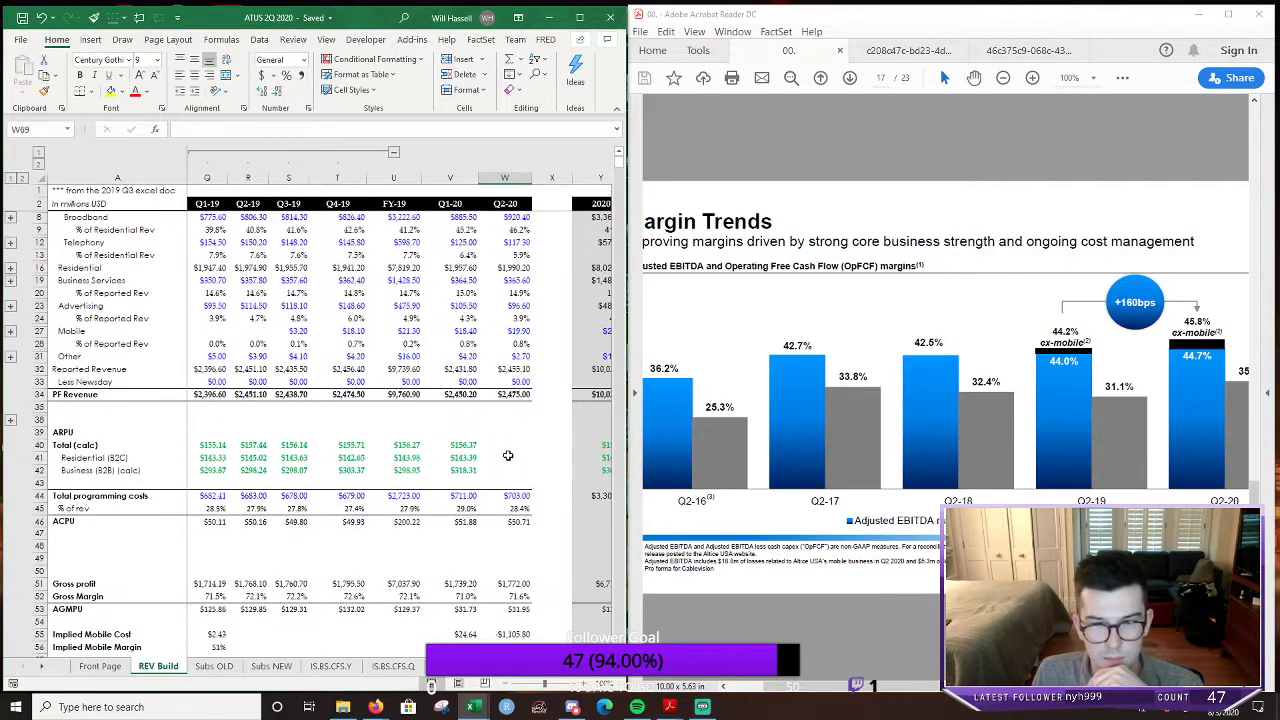
pyautogui.click(503, 445)
pyautogui.hotkey('shift', 'Left')
pyautogui.hotkey('shift', 'Down')
pyautogui.hotkey('shift', 'Down')
pyautogui.hotkey('ctrl', 'r')
pyautogui.press('Left')
pyautogui.press('Down')
pyautogui.press('Down')
pyautogui.press('Down')
pyautogui.press('Down')
pyautogui.press('Down')
pyautogui.press('Down')
# Inspect the Q2-20 Implied Mobile Cost formula and the Adjusted EBITDA Ex Mobile cell
pyautogui.scroll(-2, 501, 447)
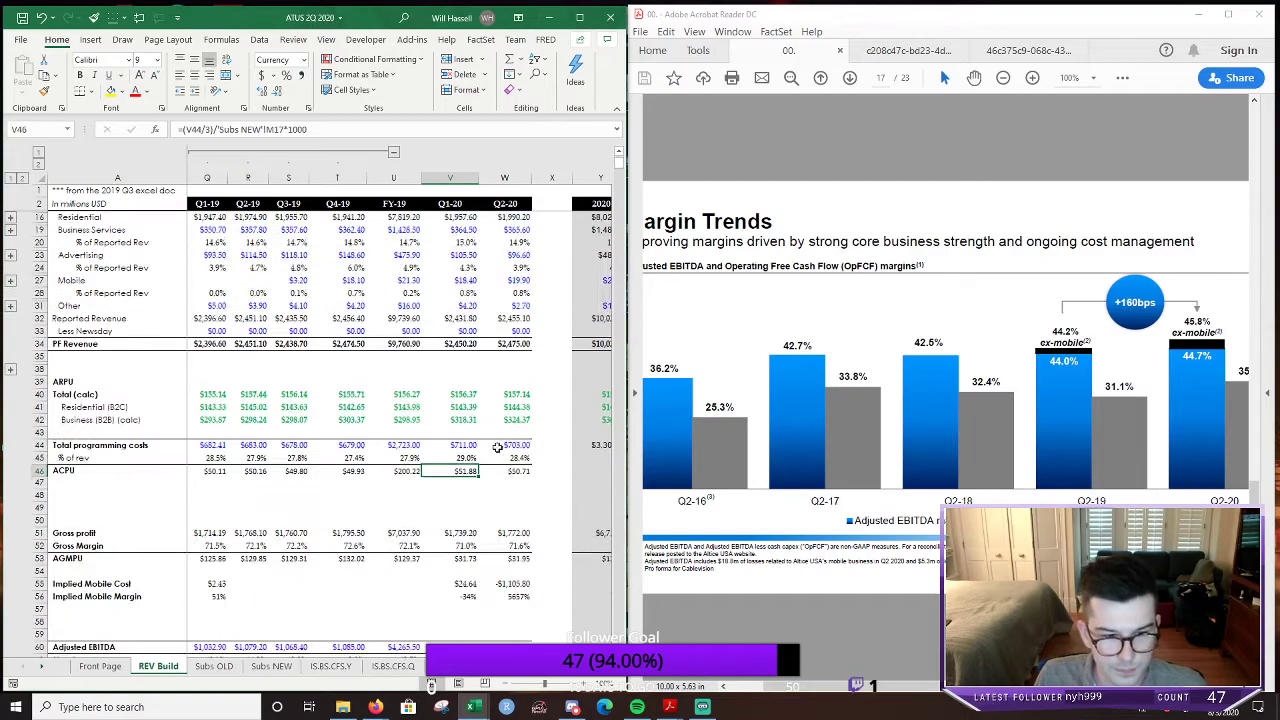
pyautogui.doubleClick(510, 567)
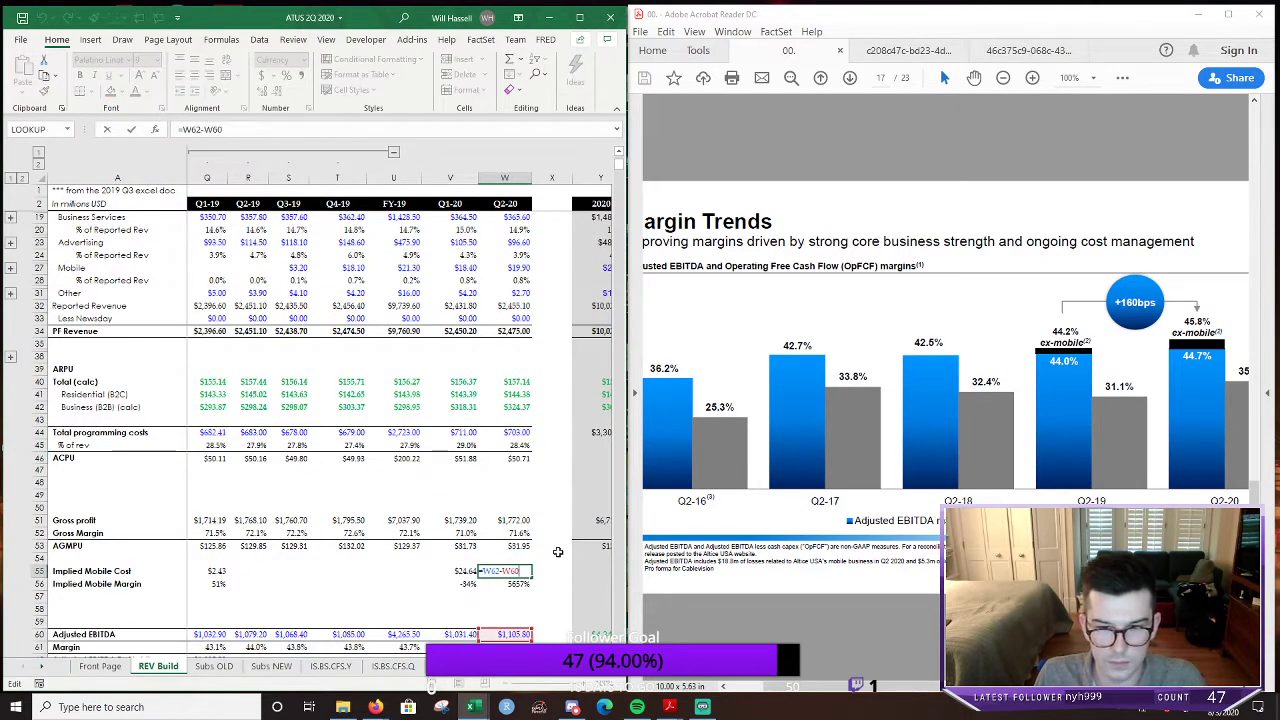
pyautogui.press('Escape')
pyautogui.scroll(-2, 557, 551)
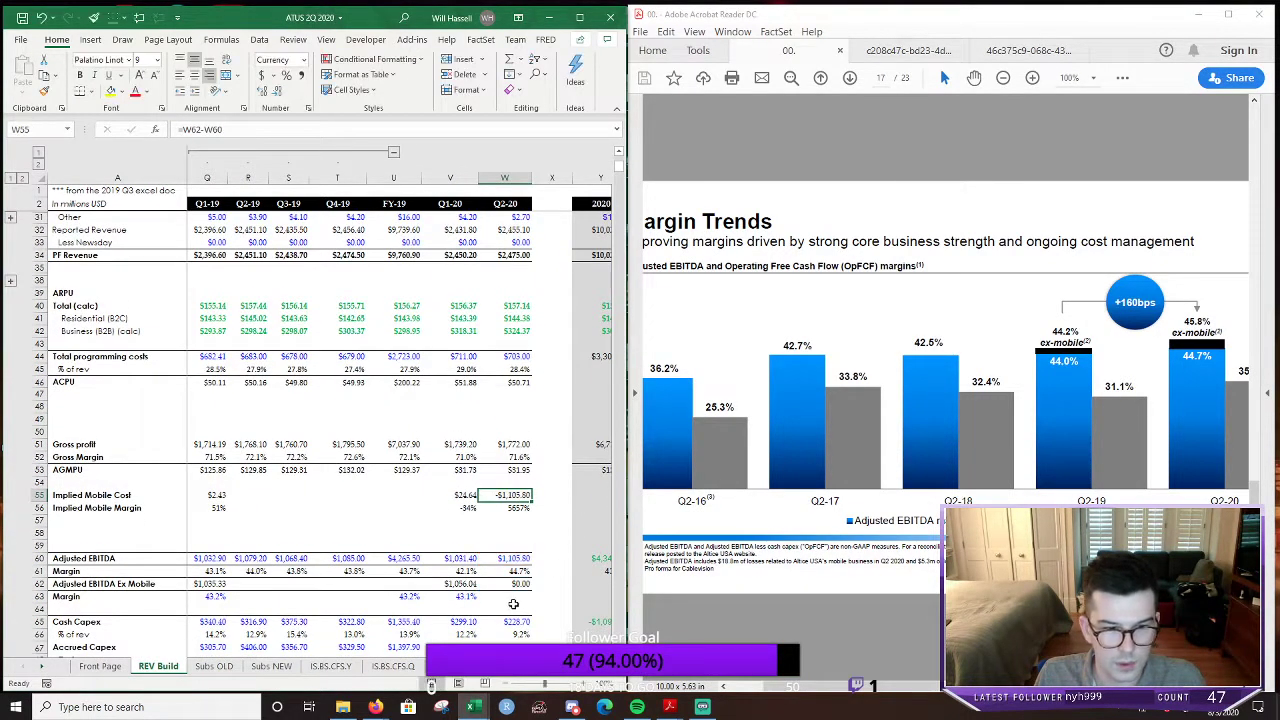
pyautogui.click(520, 584)
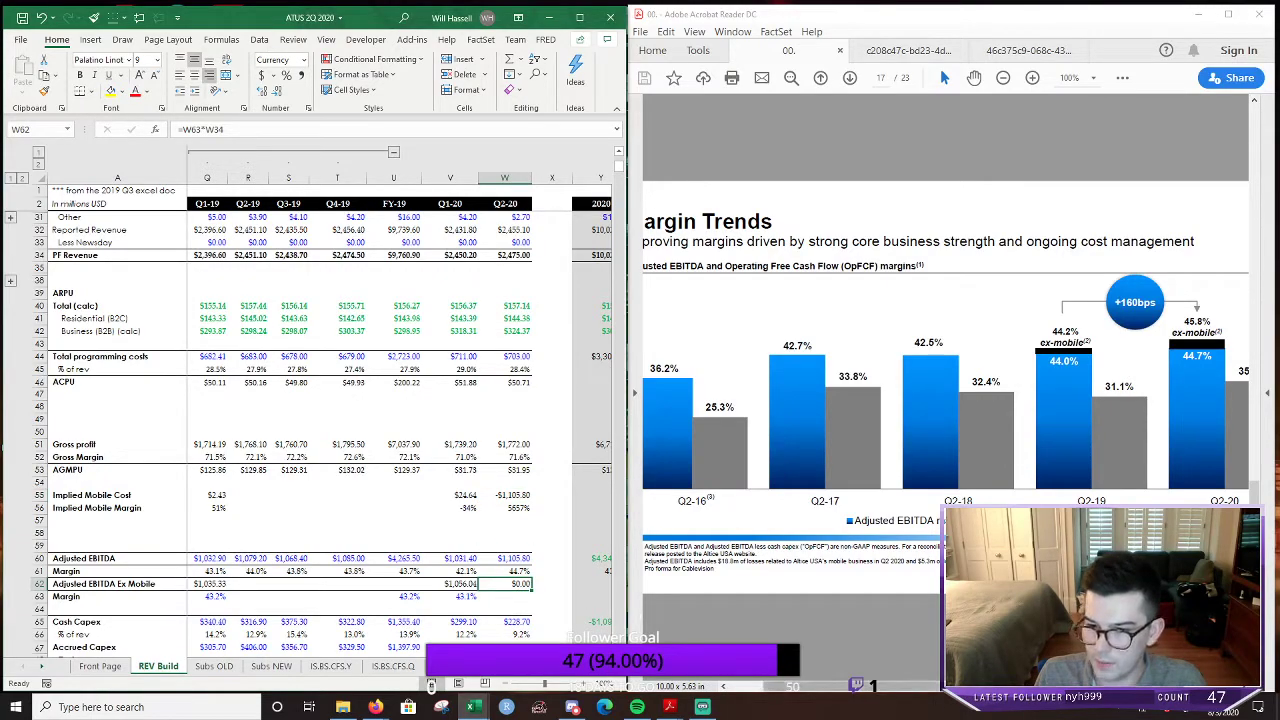
pyautogui.hscroll(2, 945, 400)
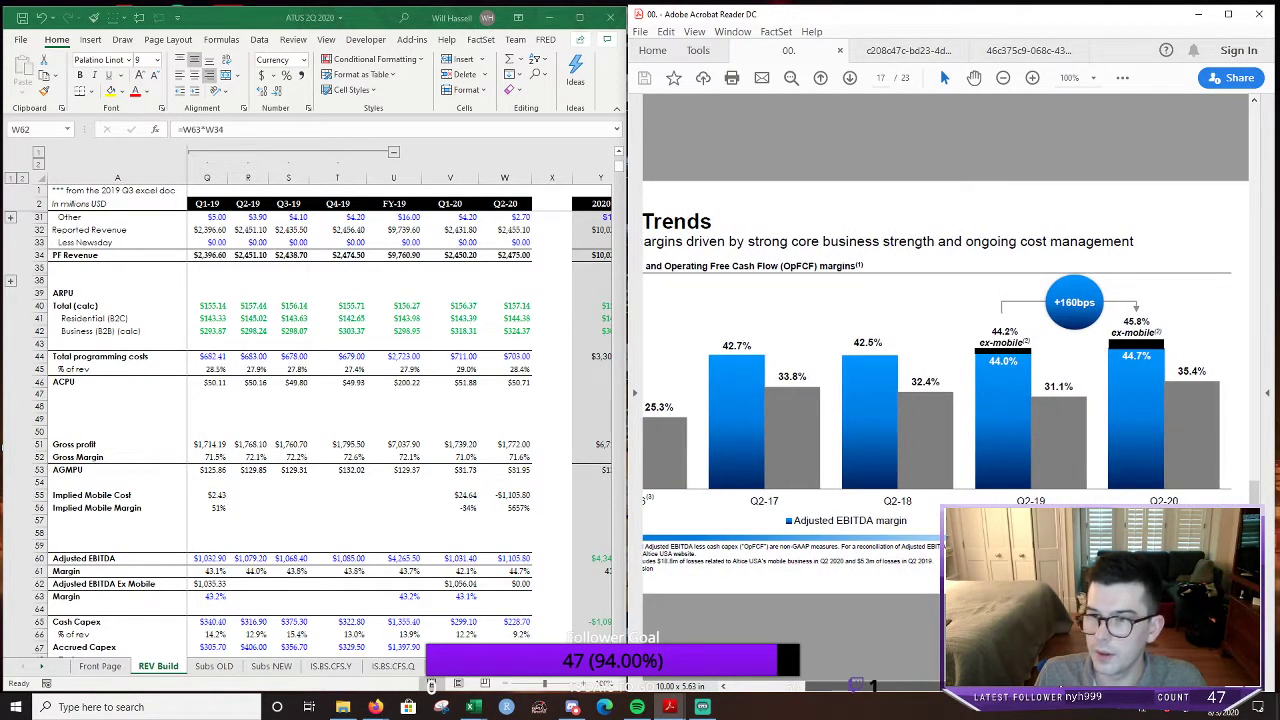
pyautogui.click(520, 584)
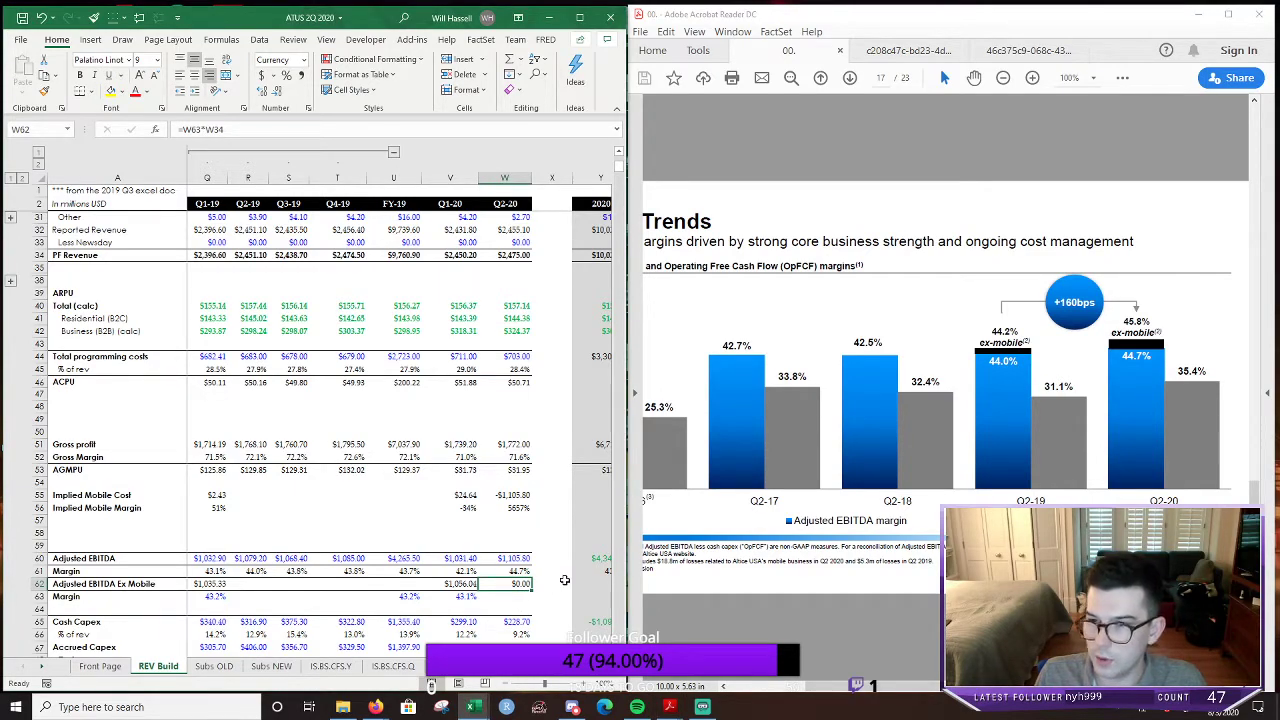
pyautogui.write('45')
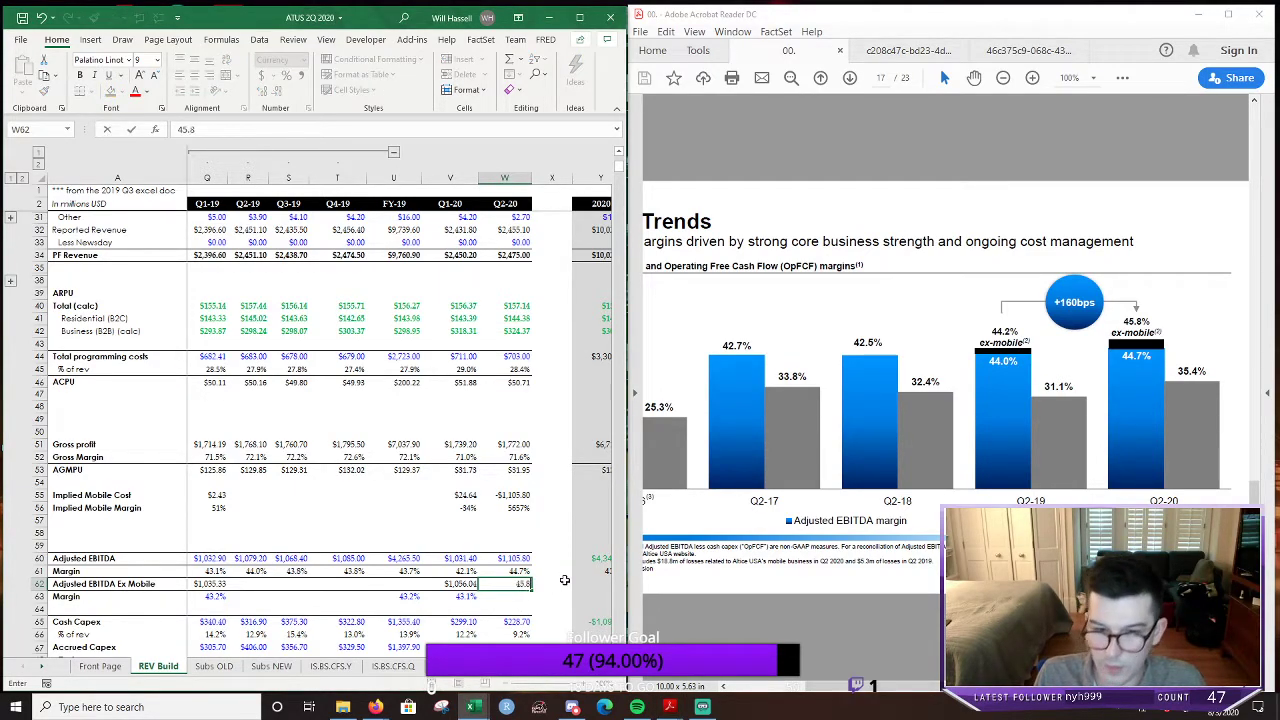
pyautogui.write('.8')
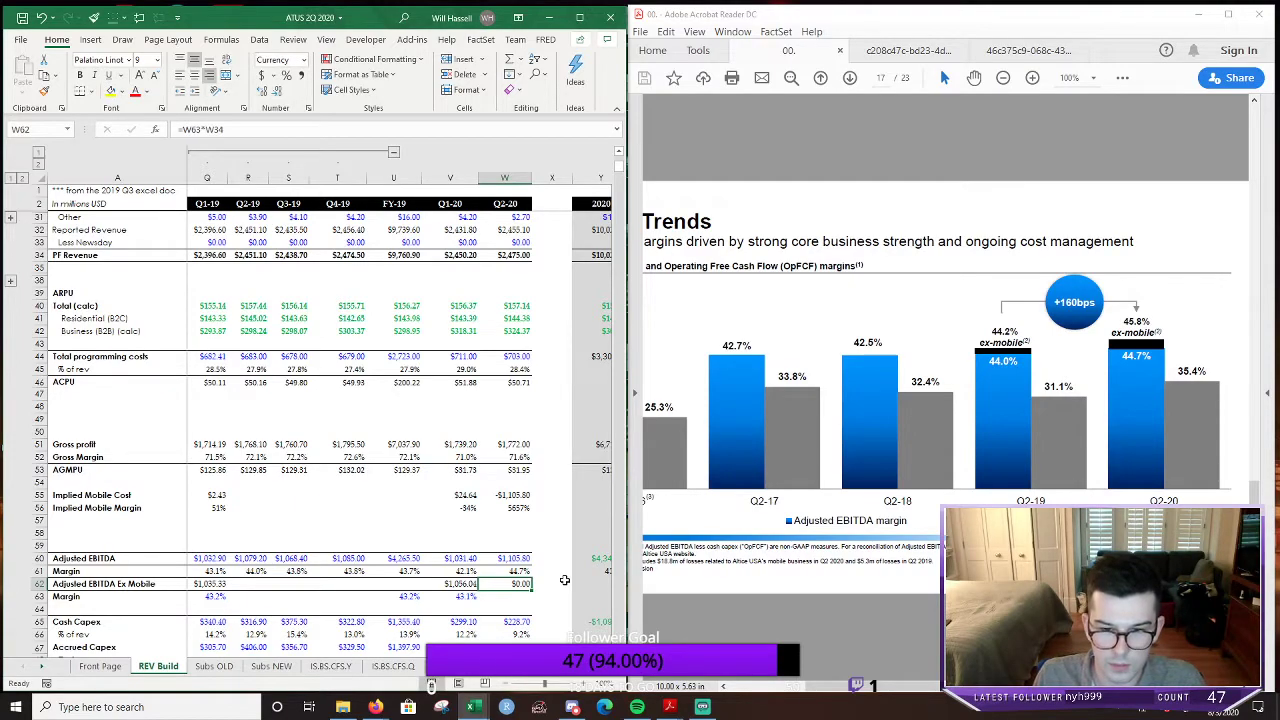
pyautogui.press('Return')
# Compare Q1-20 and Q2-20 ex-mobile EBITDA against the 43.1% Q1-20 margin
pyautogui.press('Left')
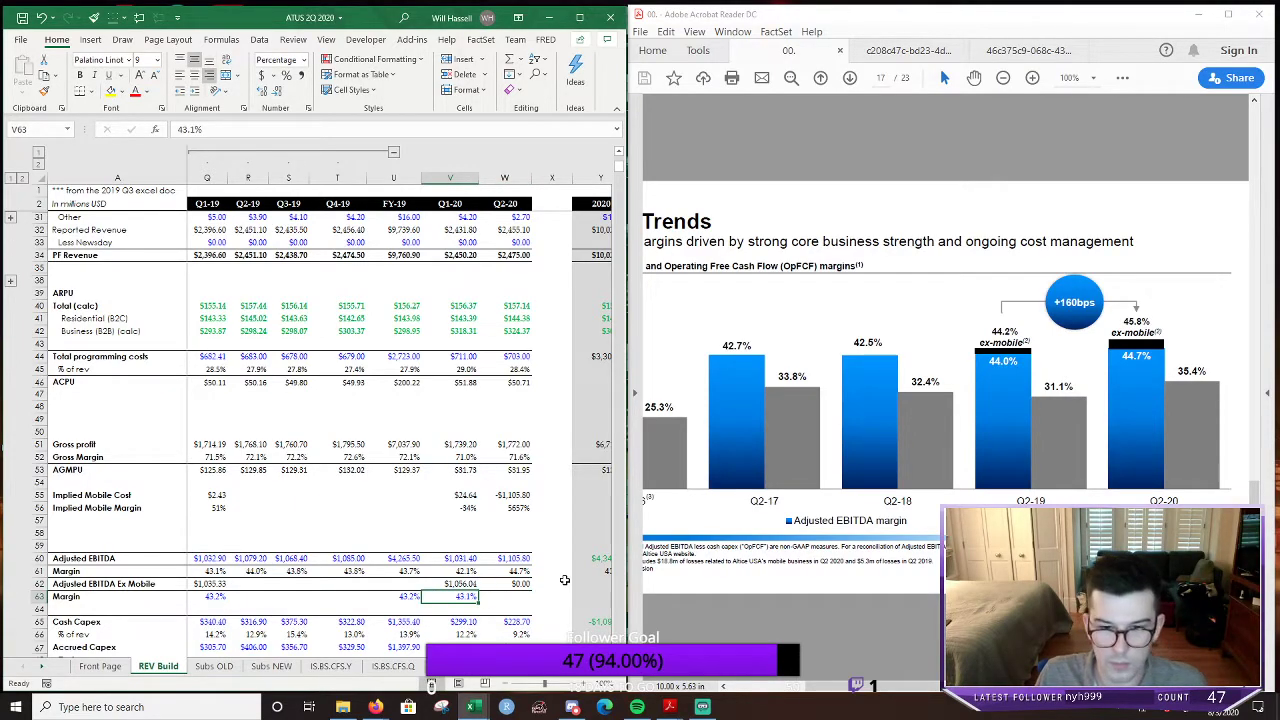
pyautogui.press('Up')
pyautogui.hotkey('shift', 'Right')
pyautogui.press('Down')
pyautogui.press('Right')
pyautogui.press('Left')
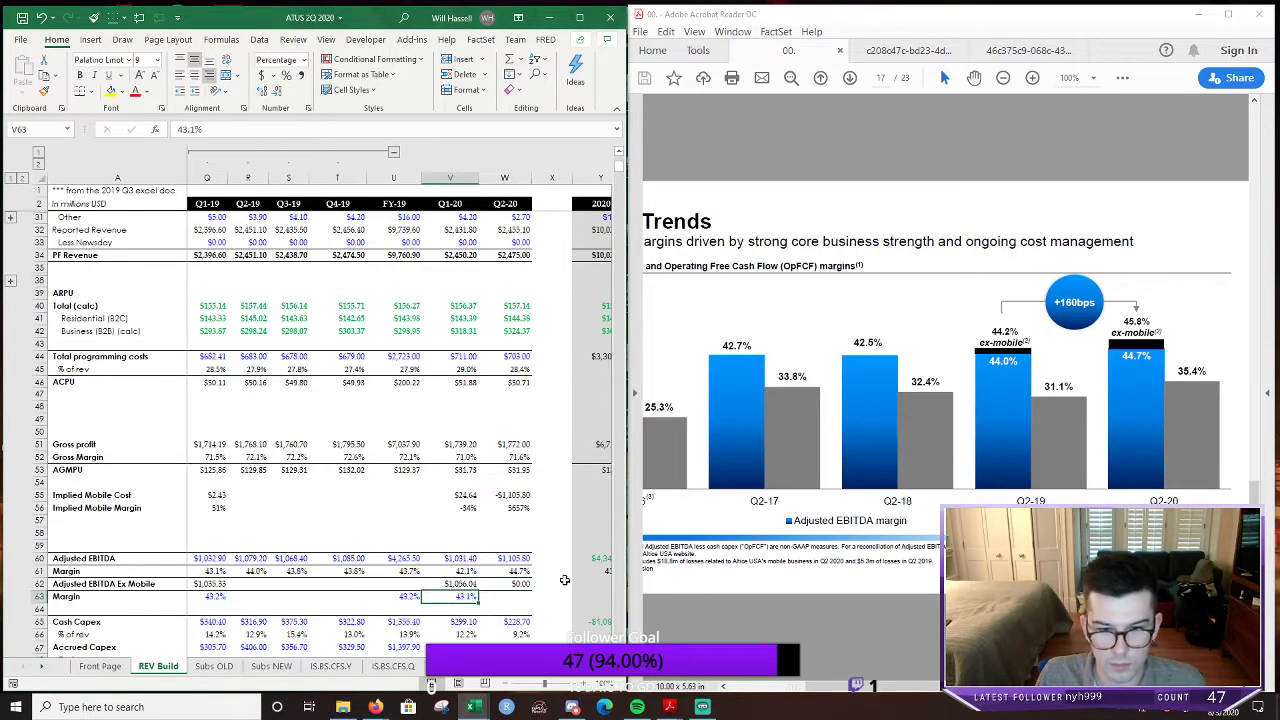
pyautogui.press('Up')
pyautogui.press('Right')
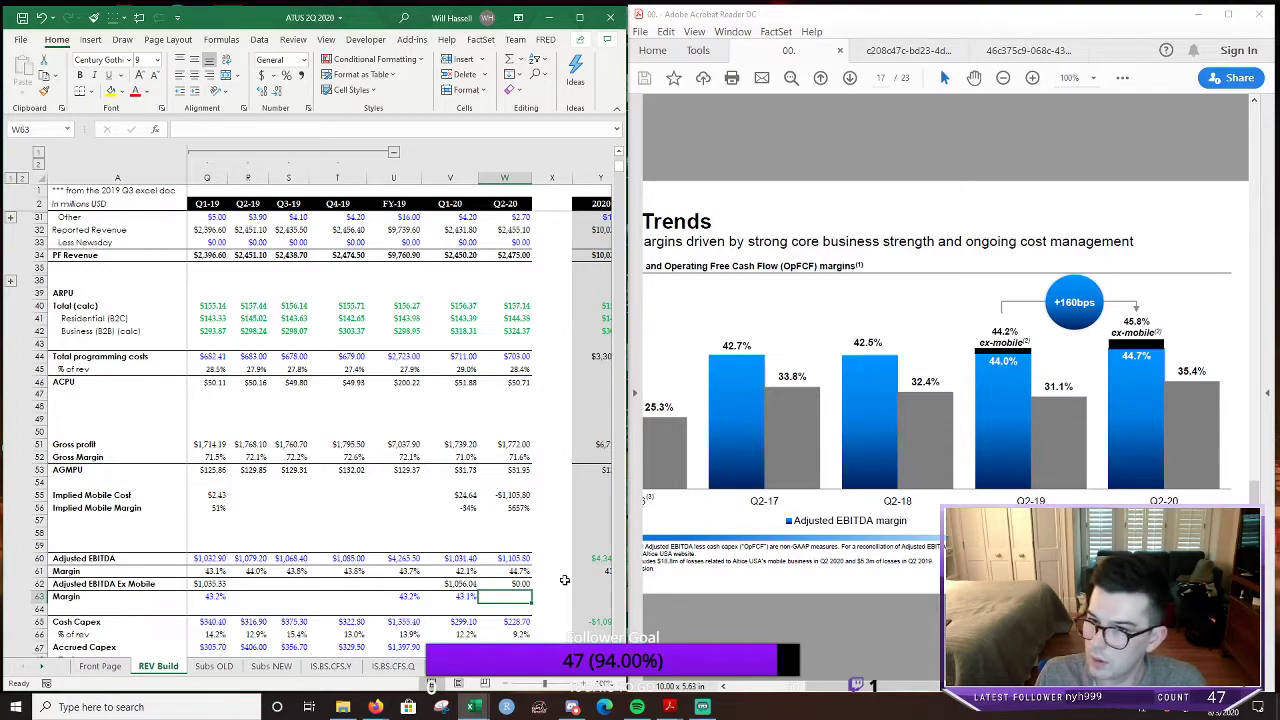
# Enter 45.8% as the Q2-20 ex-mobile margin, yielding ex-mobile EBITDA of $1,133.55
pyautogui.write('4')
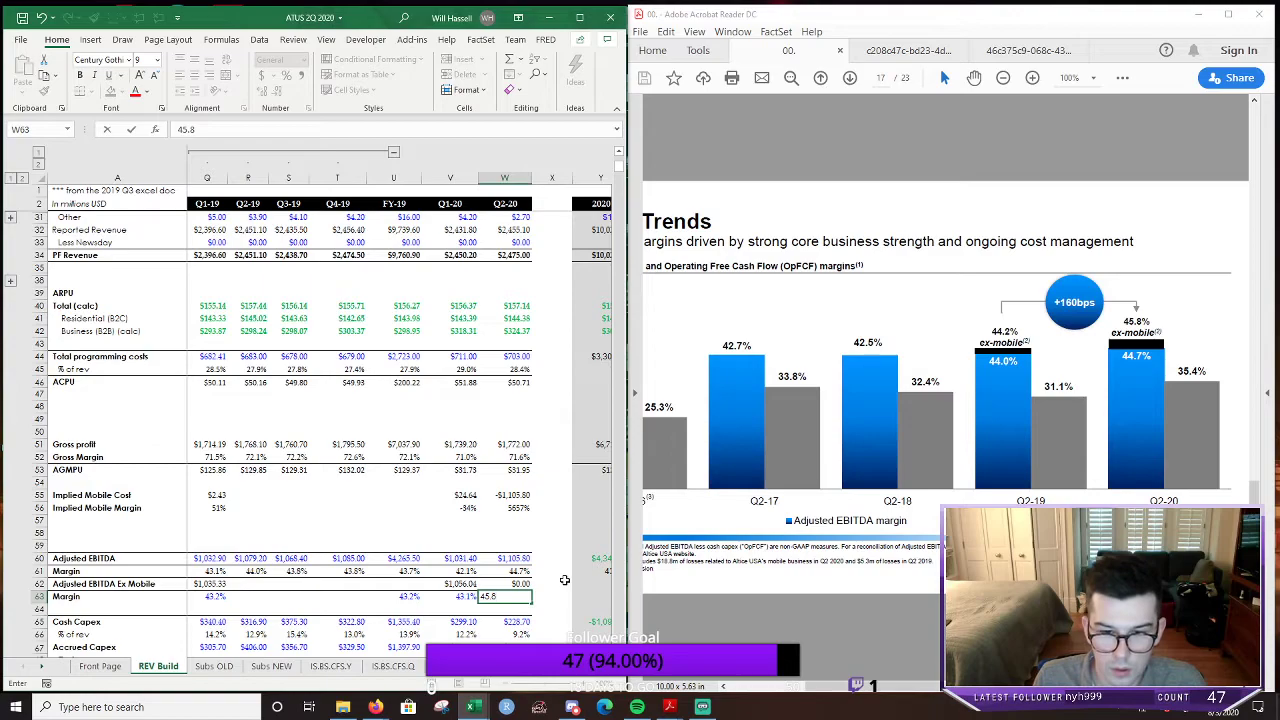
pyautogui.write('5.8')
pyautogui.press('Return')
pyautogui.press('Left')
pyautogui.press('Up')
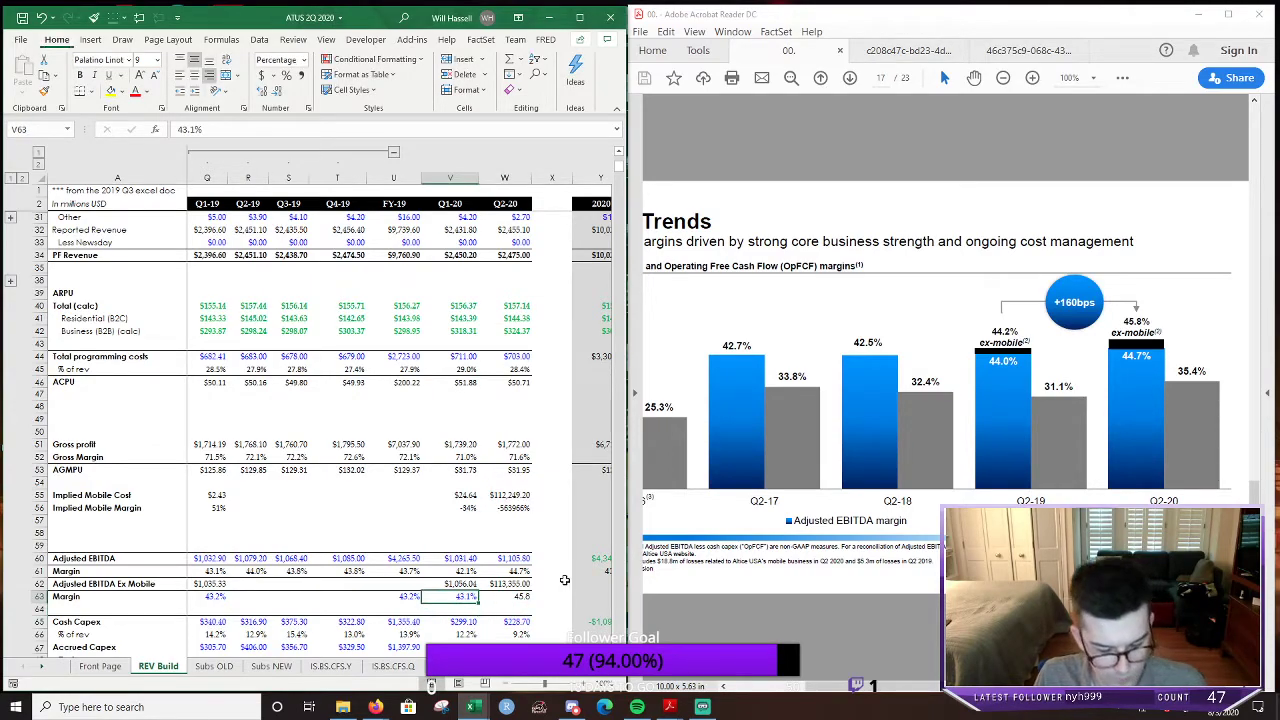
pyautogui.press('Right')
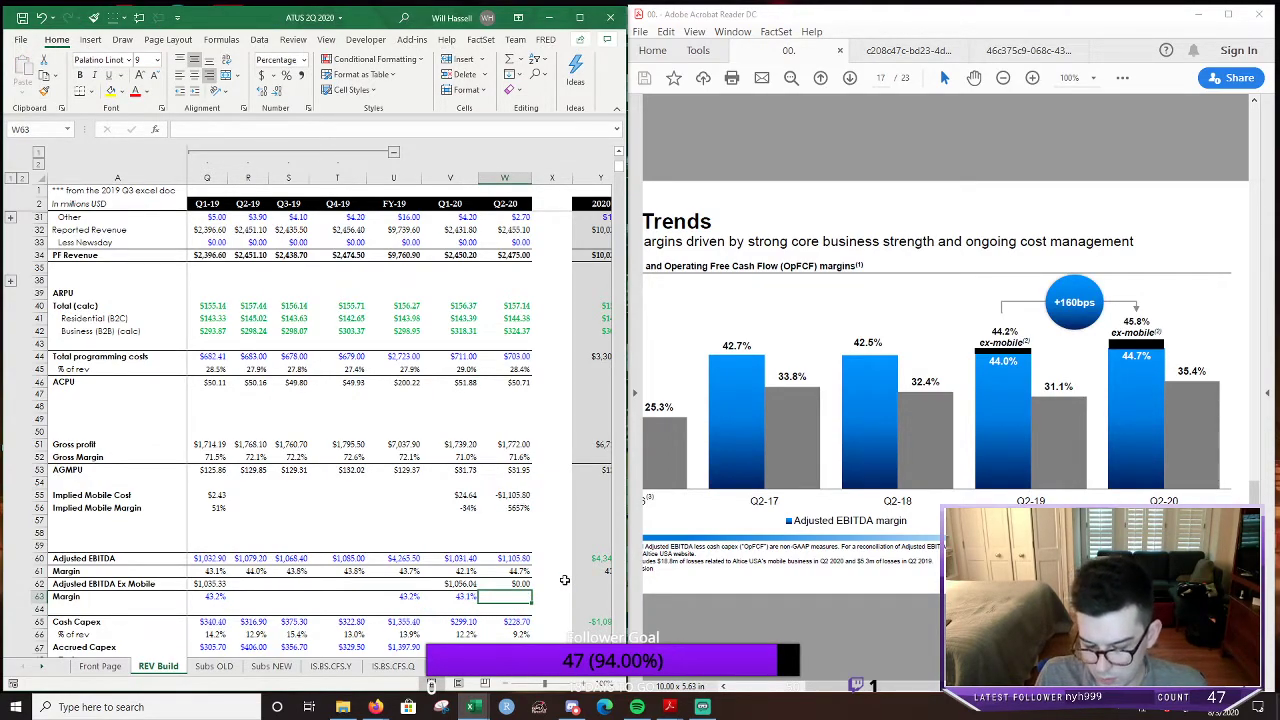
pyautogui.write('45.8%')
pyautogui.press('Return')
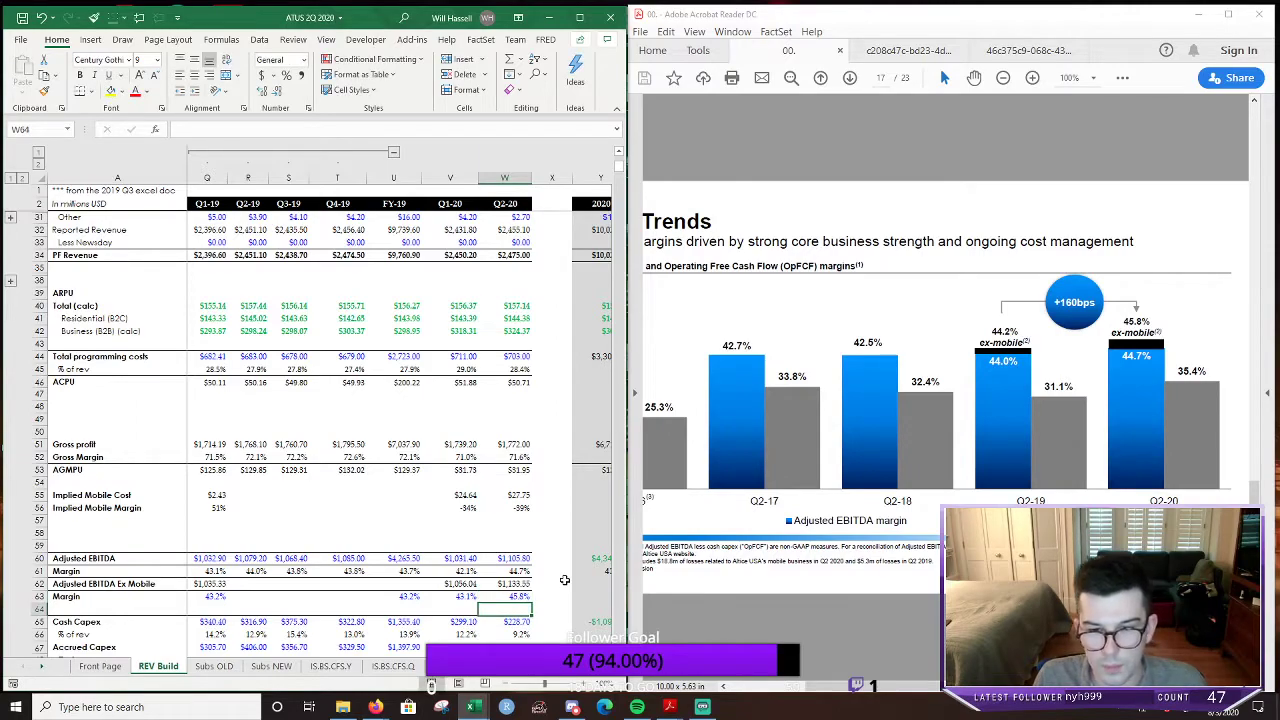
pyautogui.press('Up')
pyautogui.press('Up')
pyautogui.press('Up')
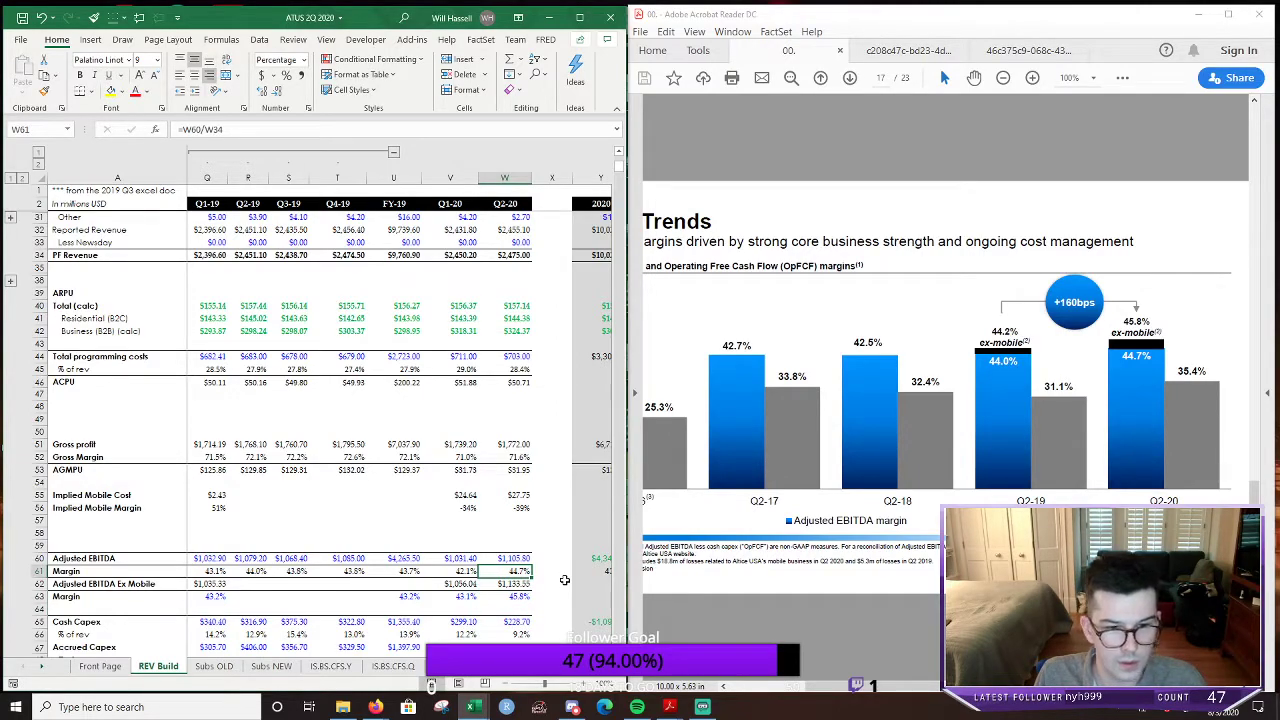
pyautogui.press('Down')
pyautogui.press('Down')
# Check the recalculated Q2-20 Implied Mobile Cost of $27.75 on REV Build
pyautogui.scroll(-1, 565, 578)
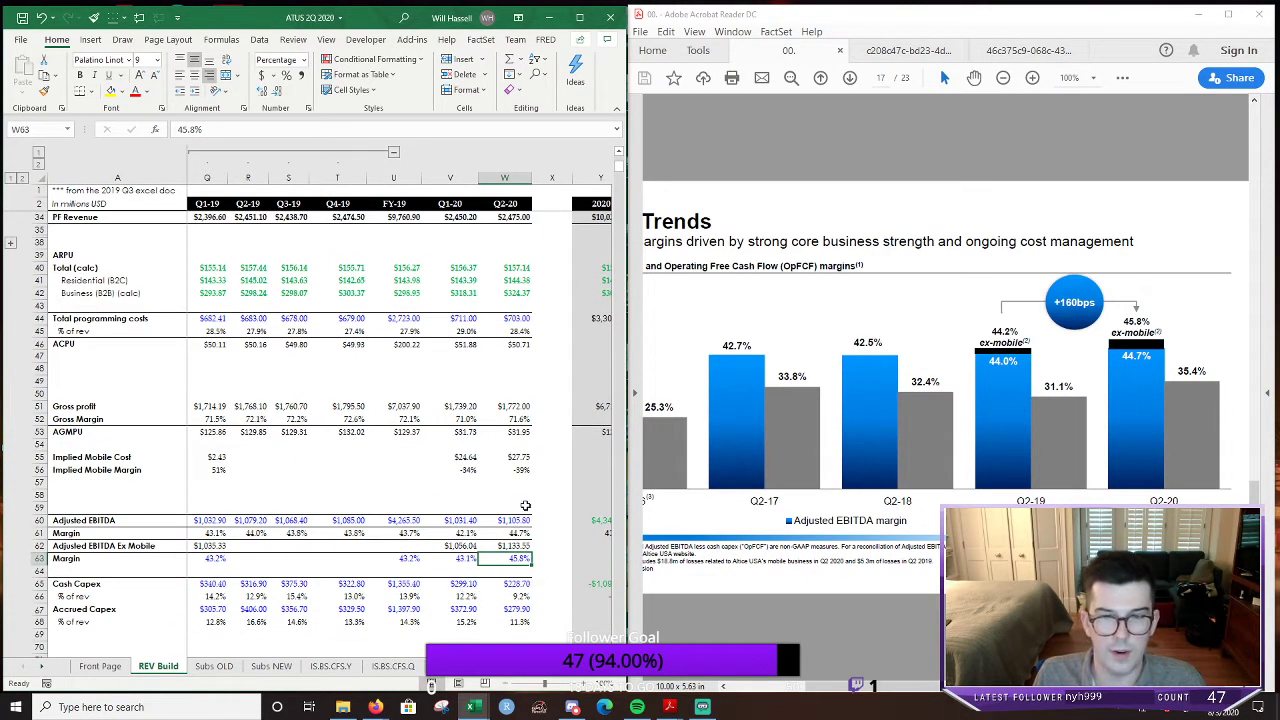
pyautogui.click(520, 457)
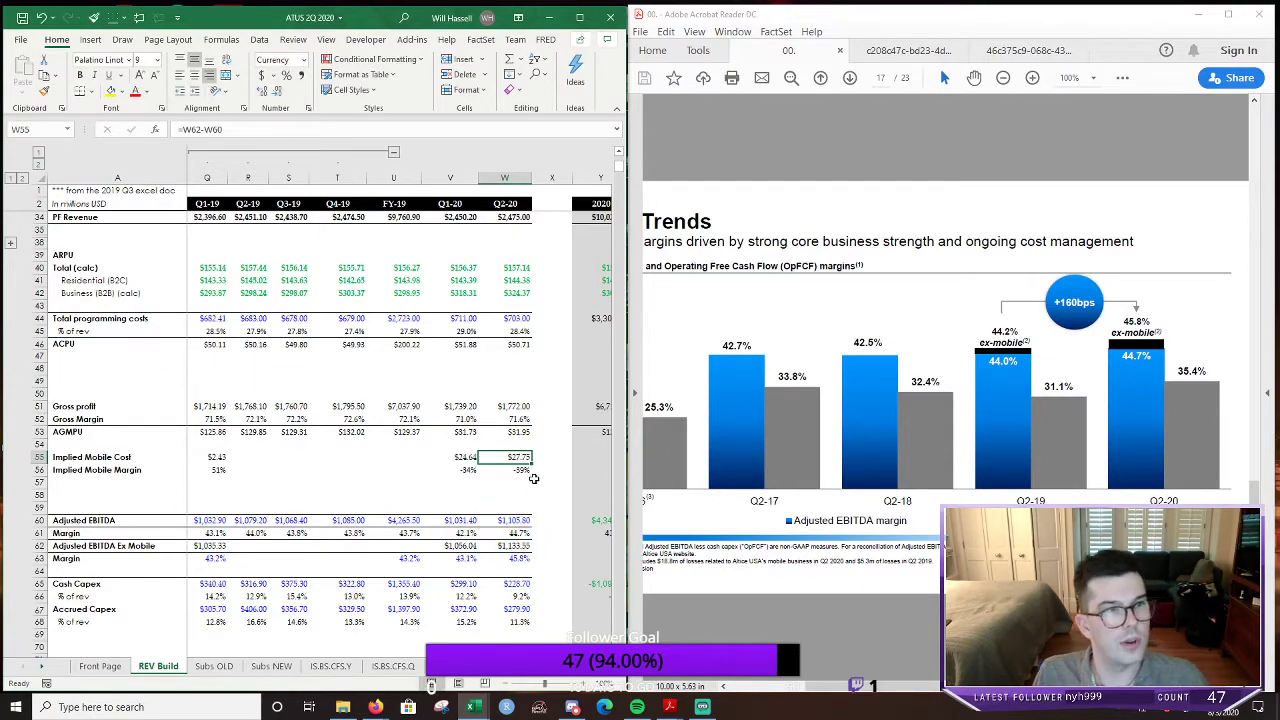
pyautogui.scroll(-5, 422, 487)
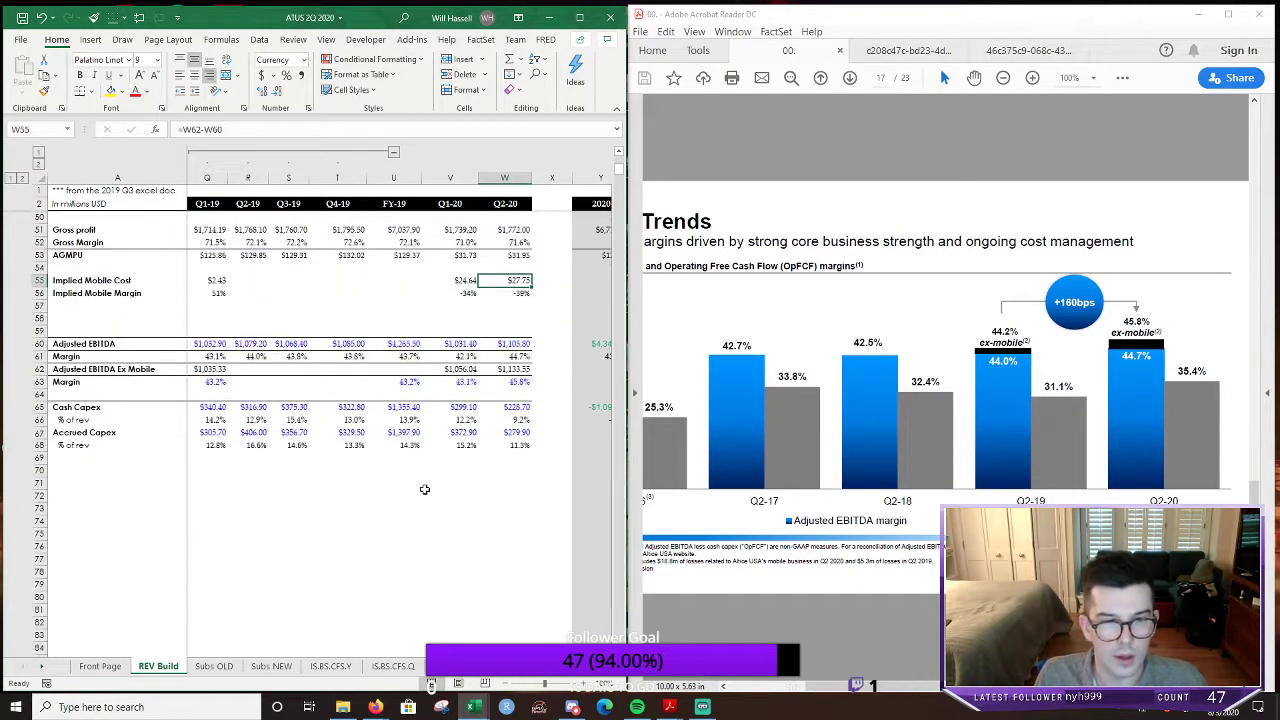
pyautogui.scroll(10, 423, 489)
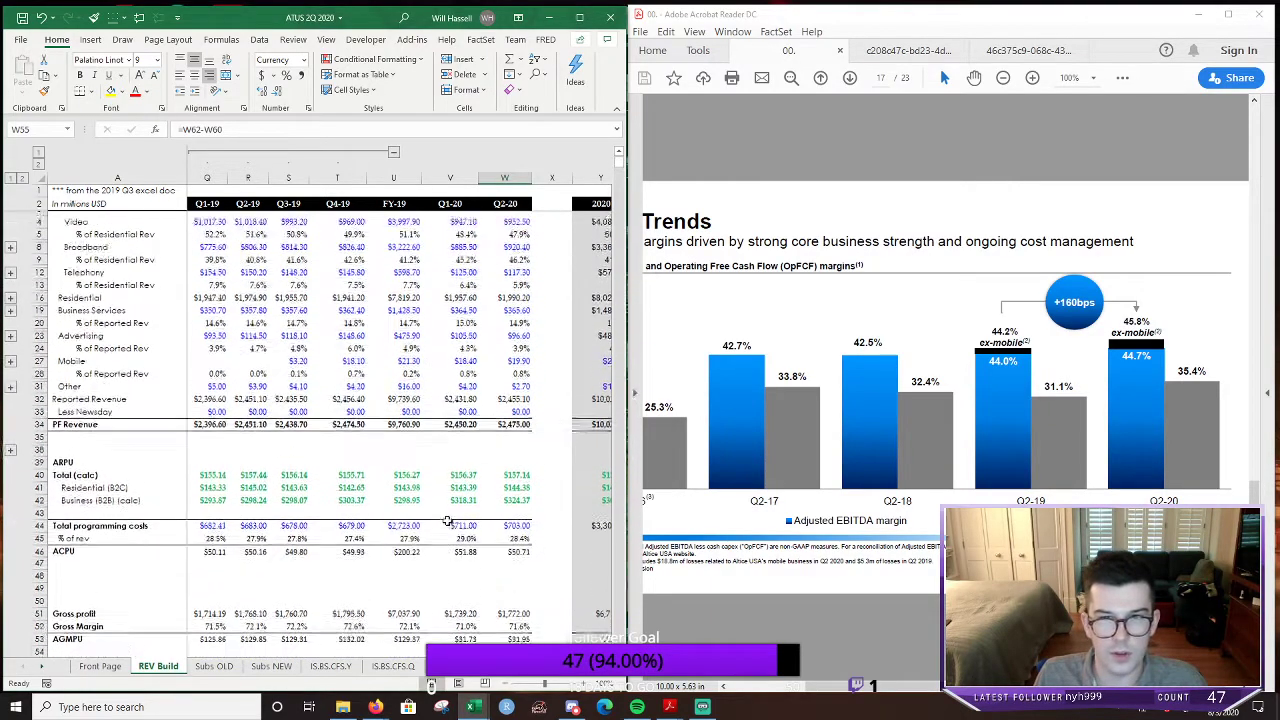
pyautogui.scroll(-10, 447, 521)
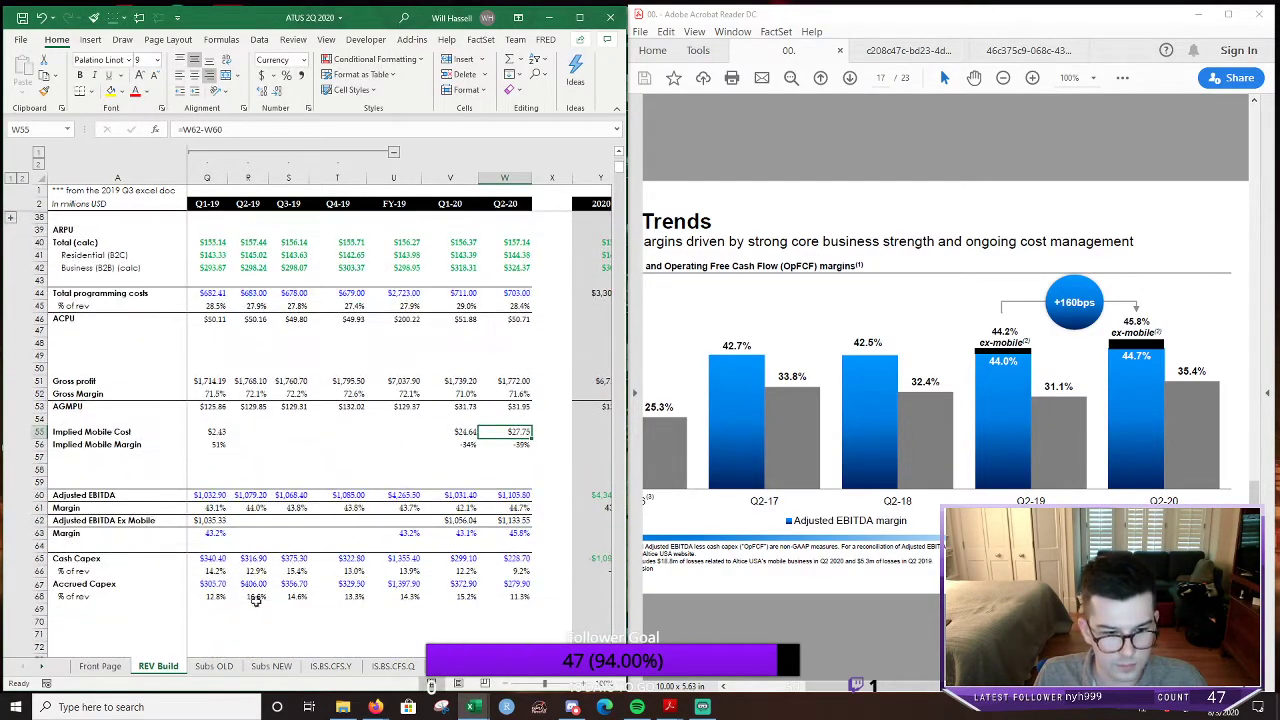
# Go to Subs NEW and bring up the Mobile, Penetration and ARPU rows
pyautogui.click(210, 666)
pyautogui.click(276, 668)
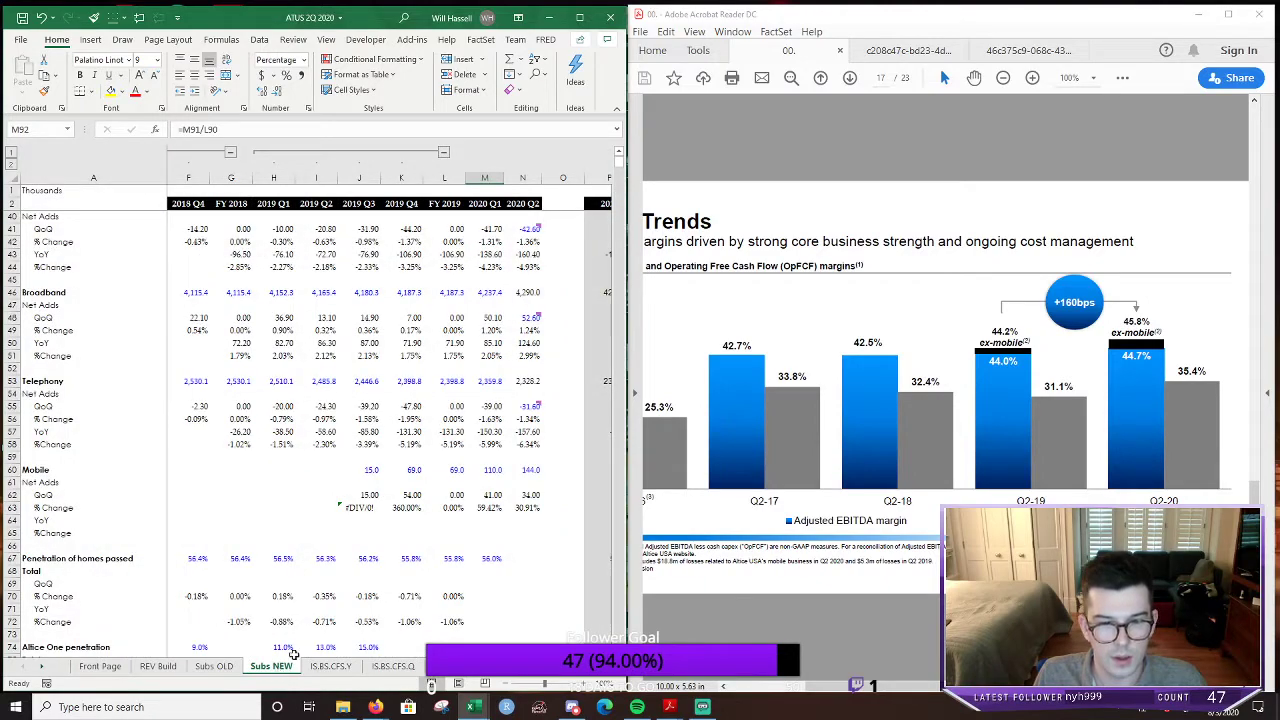
pyautogui.scroll(-6, 508, 562)
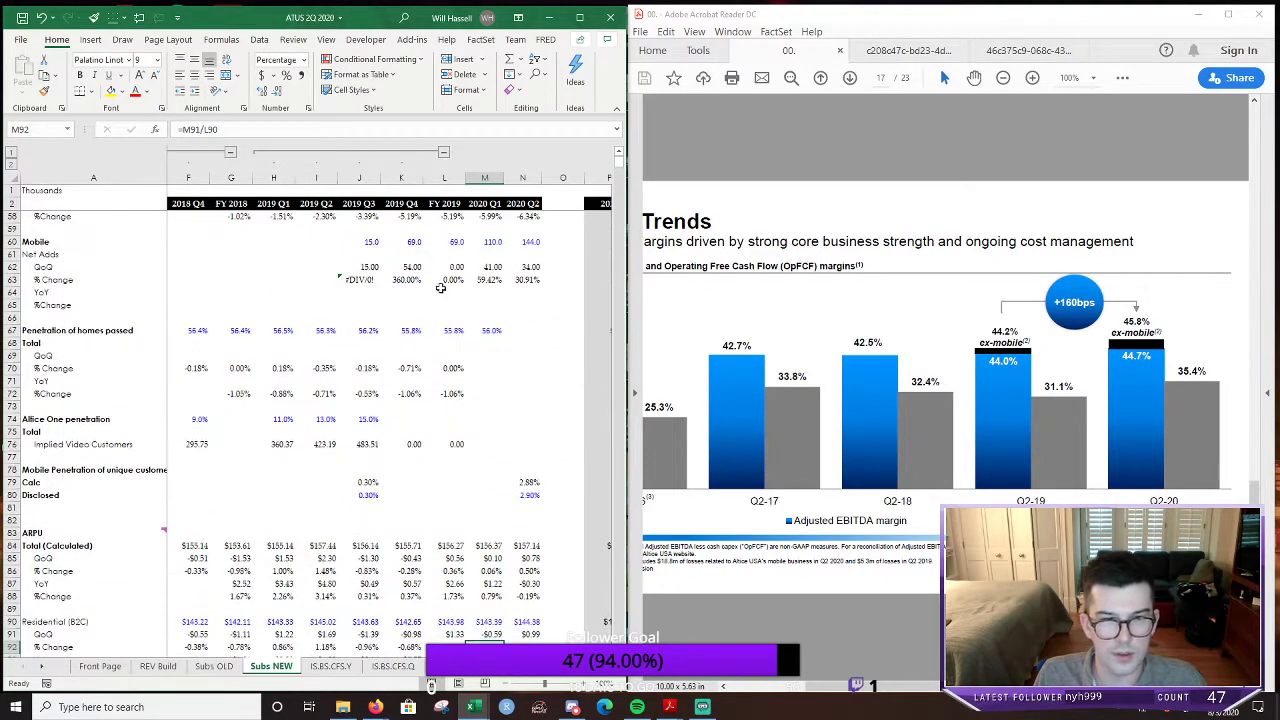
pyautogui.scroll(-2, 462, 434)
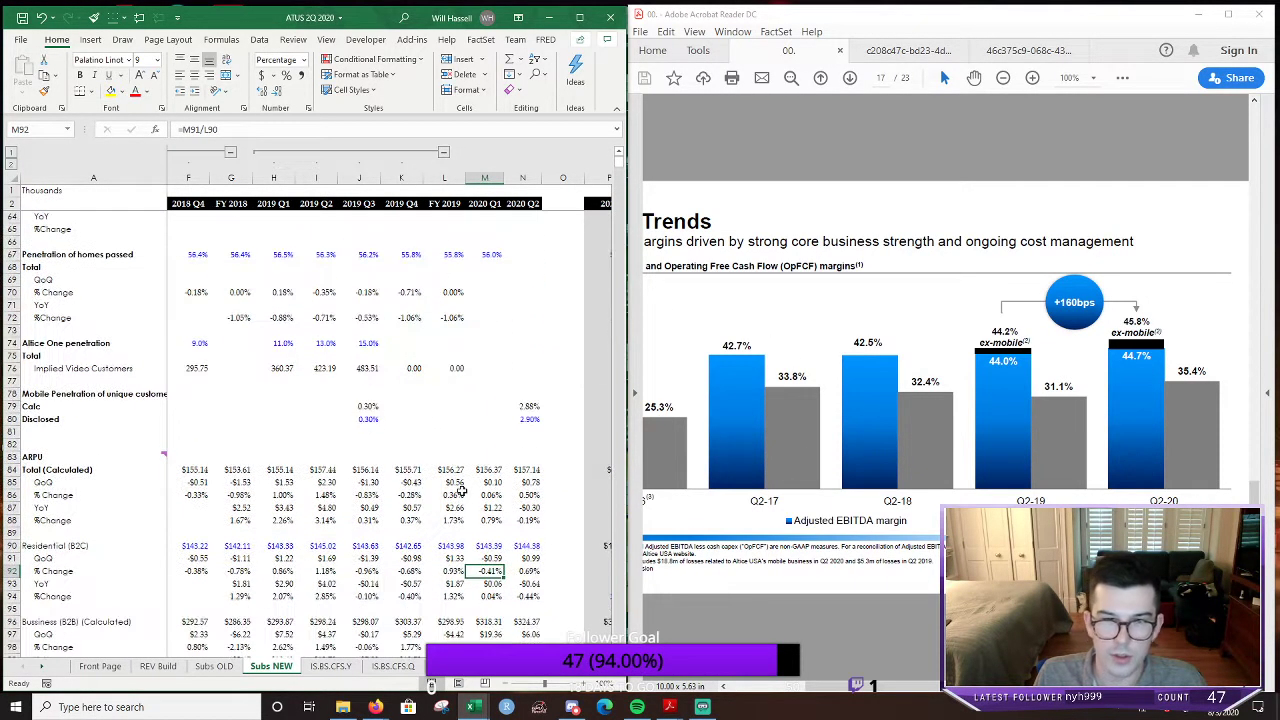
pyautogui.scroll(3, 462, 490)
# Page the earnings deck between the Cash Flow Generation, Full Year 2020 Outlook and Q&A slides
pyautogui.click(522, 406)
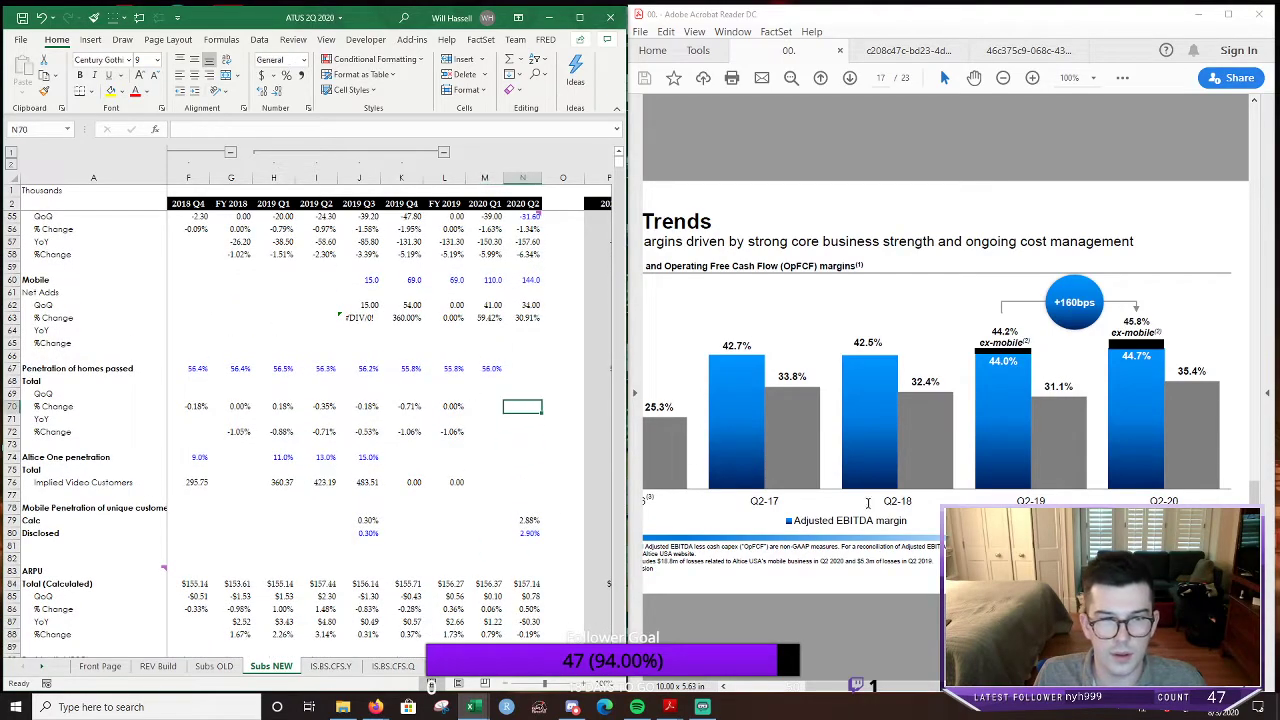
pyautogui.click(904, 511)
pyautogui.press('Right')
pyautogui.press('Right')
pyautogui.press('Left')
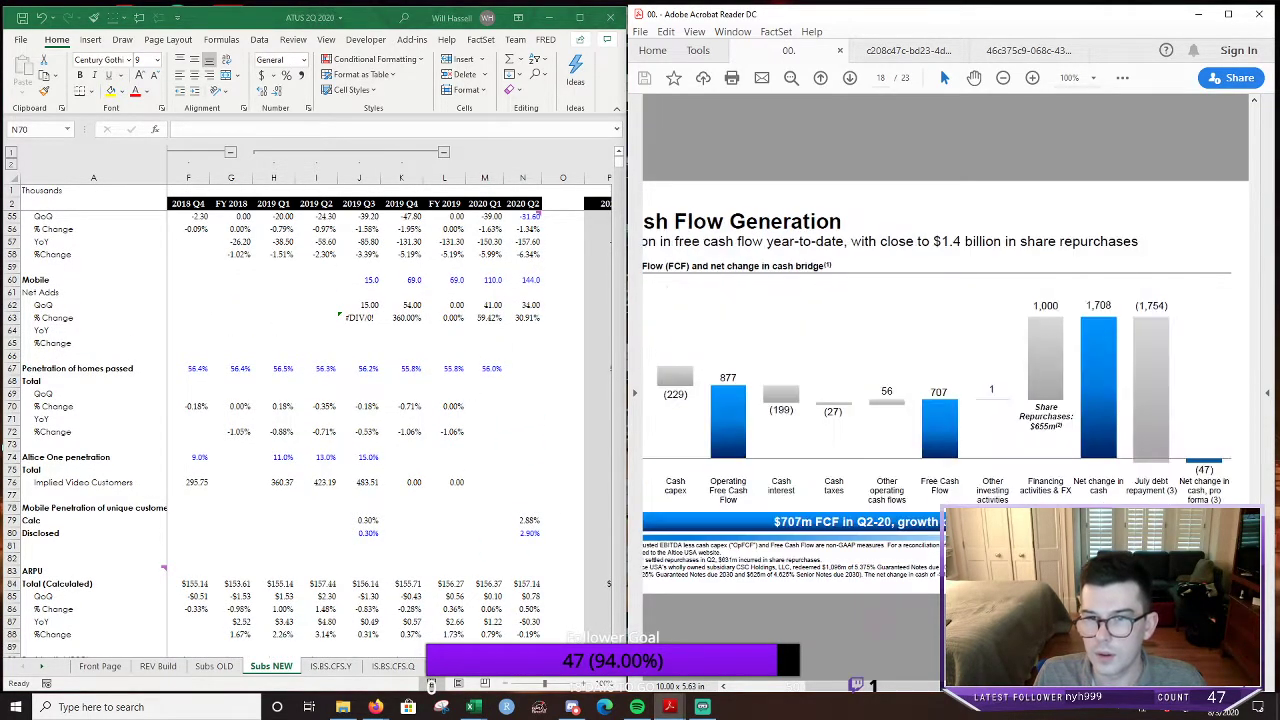
pyautogui.press('Right')
pyautogui.press('Right')
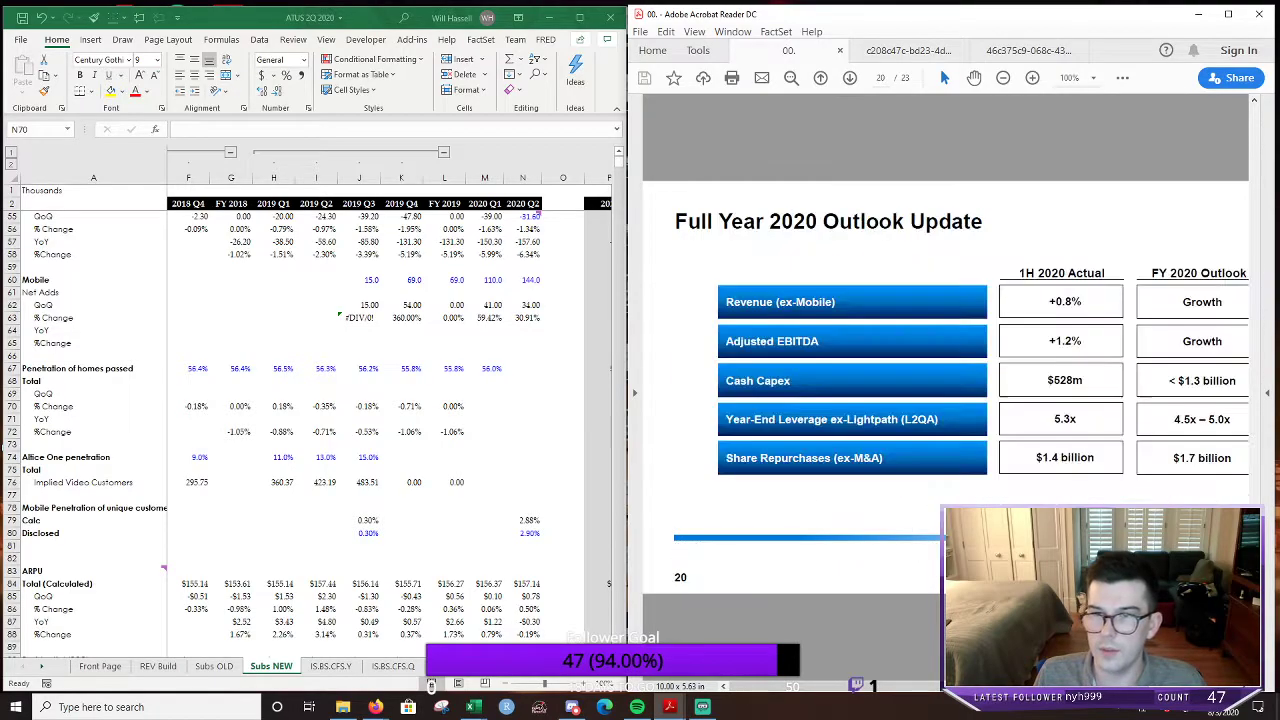
pyautogui.press('Right')
pyautogui.press('Left')
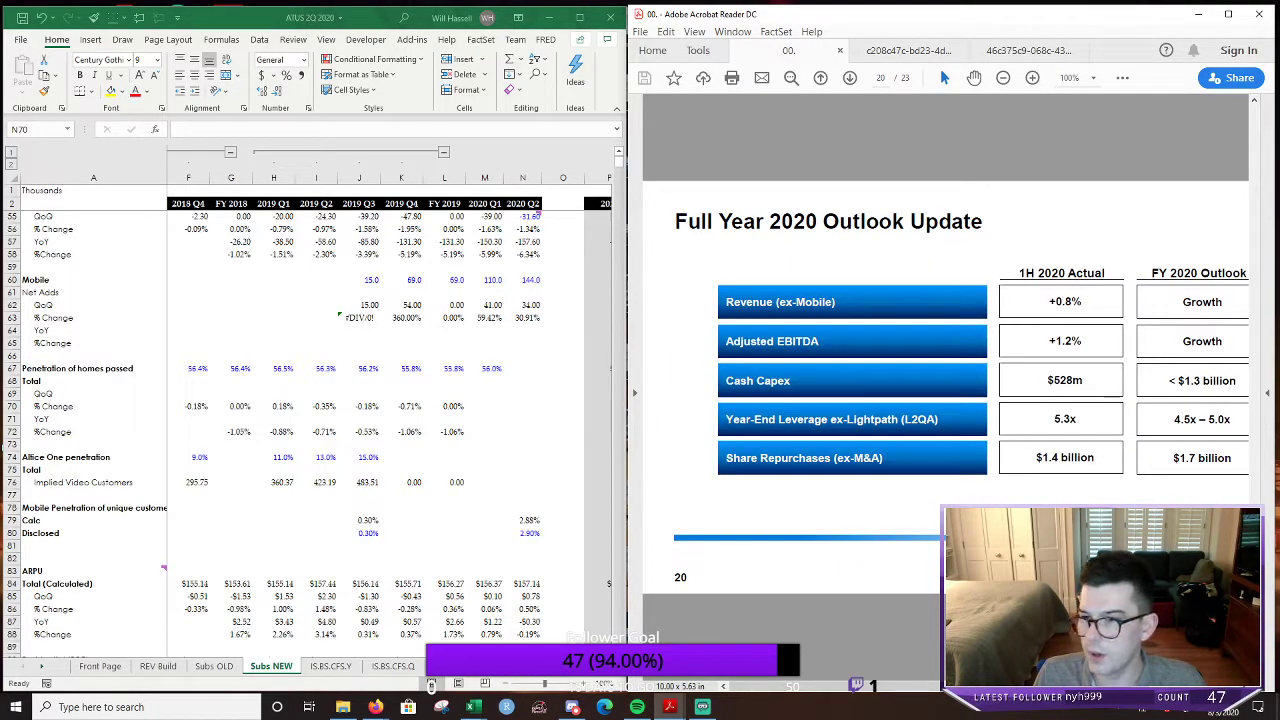
pyautogui.moveTo(1265, 575); pyautogui.dragTo(1217, 121)
# Review the Revenue Growth and Residential Services slides
pyautogui.press('Right')
pyautogui.press('Right')
pyautogui.press('Right')
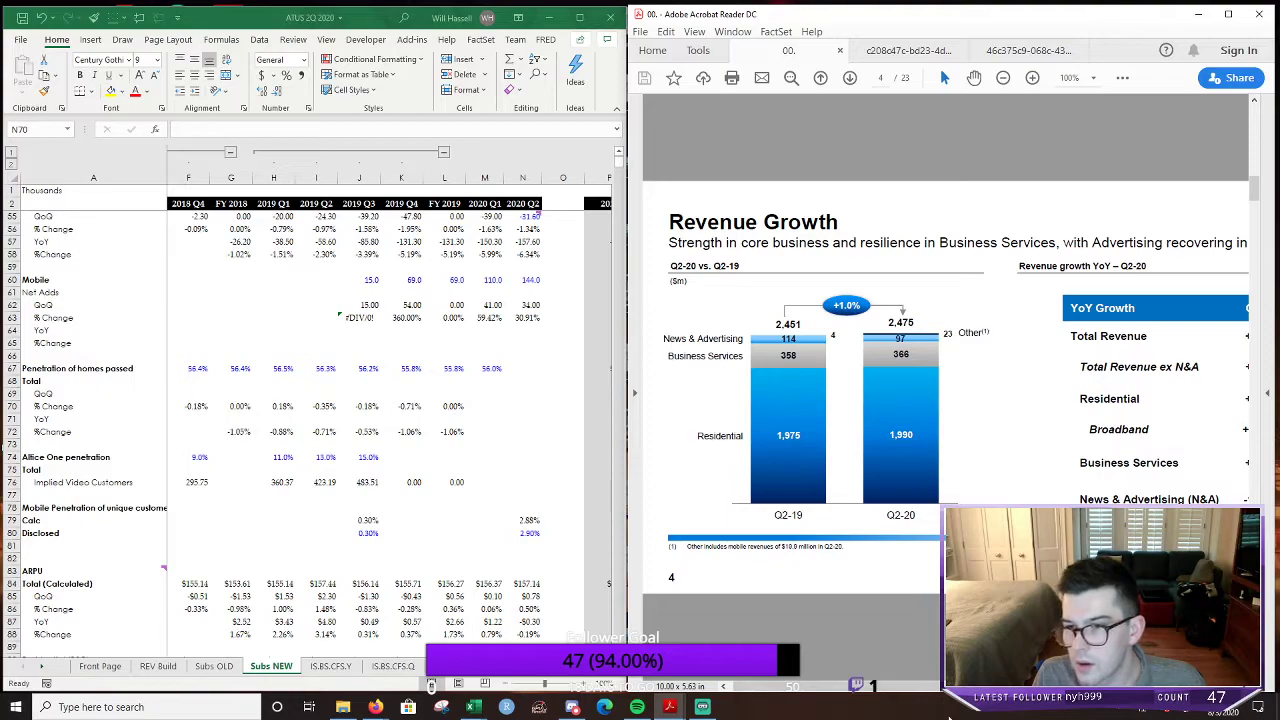
pyautogui.hscroll(2, 911, 601)
pyautogui.hscroll(-2, 945, 400)
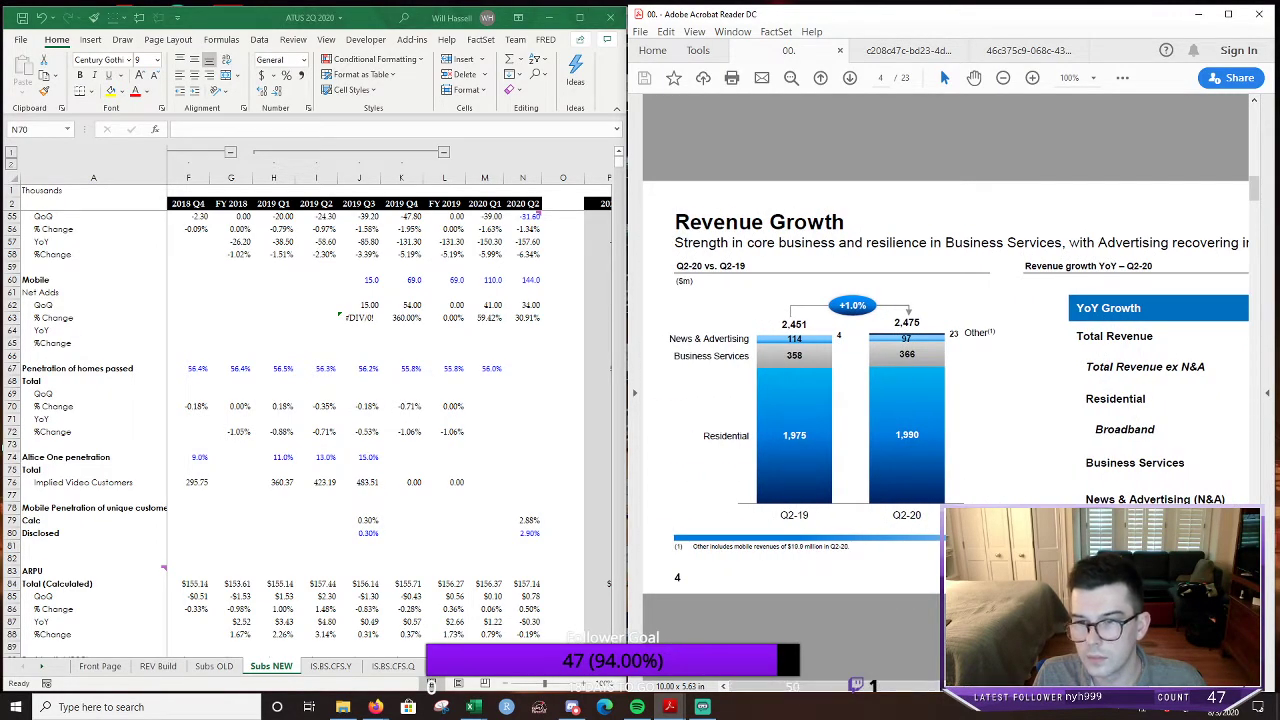
pyautogui.press('pagedown')
pyautogui.press('pagedown')
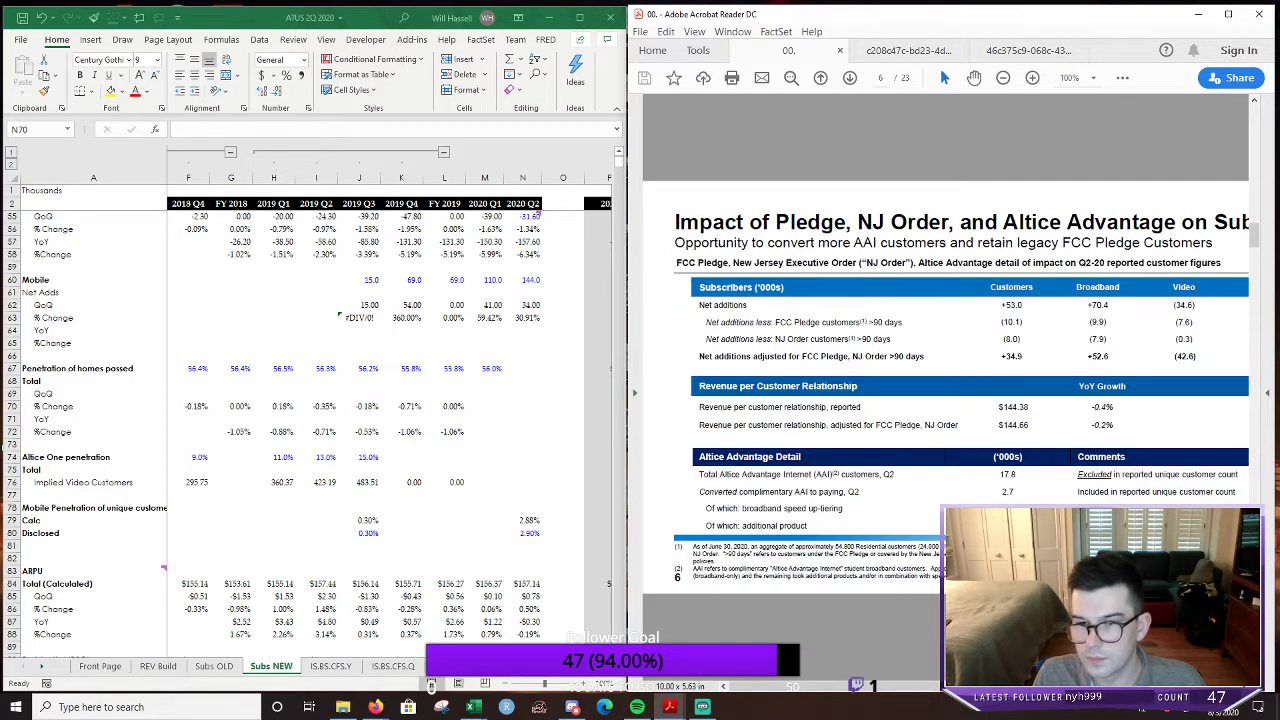
pyautogui.hscroll(1, 956, 455)
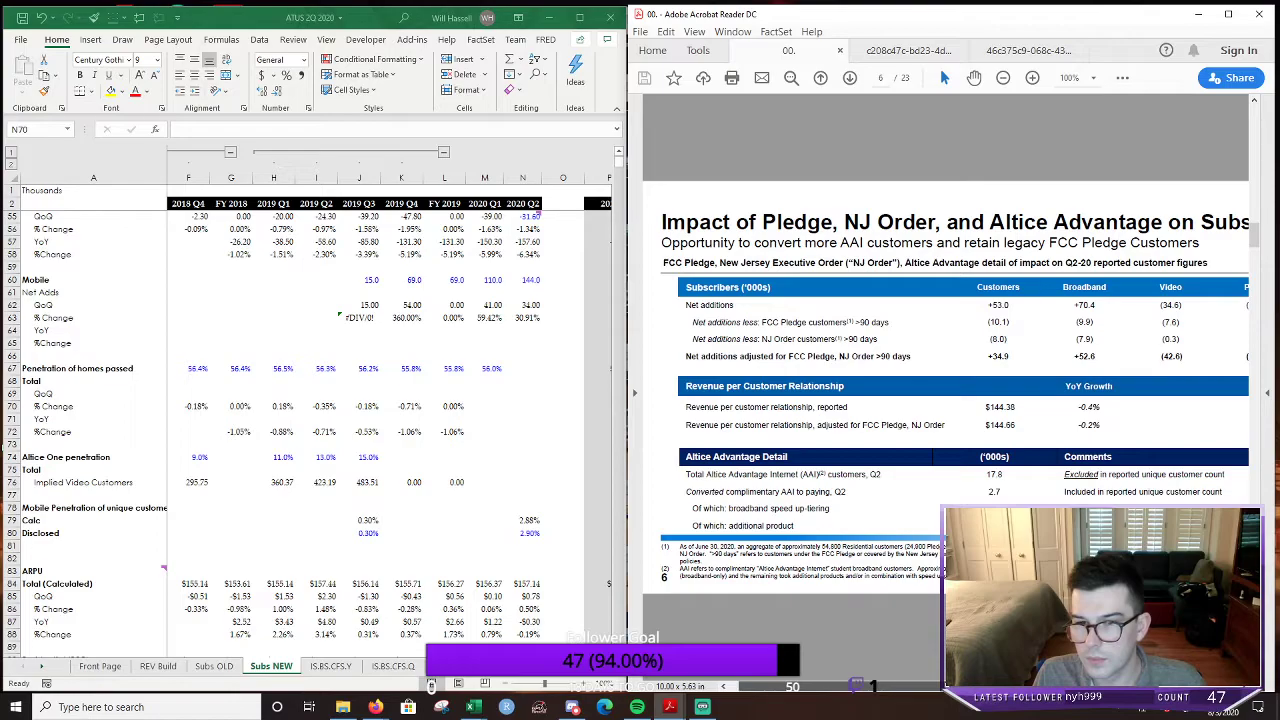
pyautogui.hscroll(1, 944, 400)
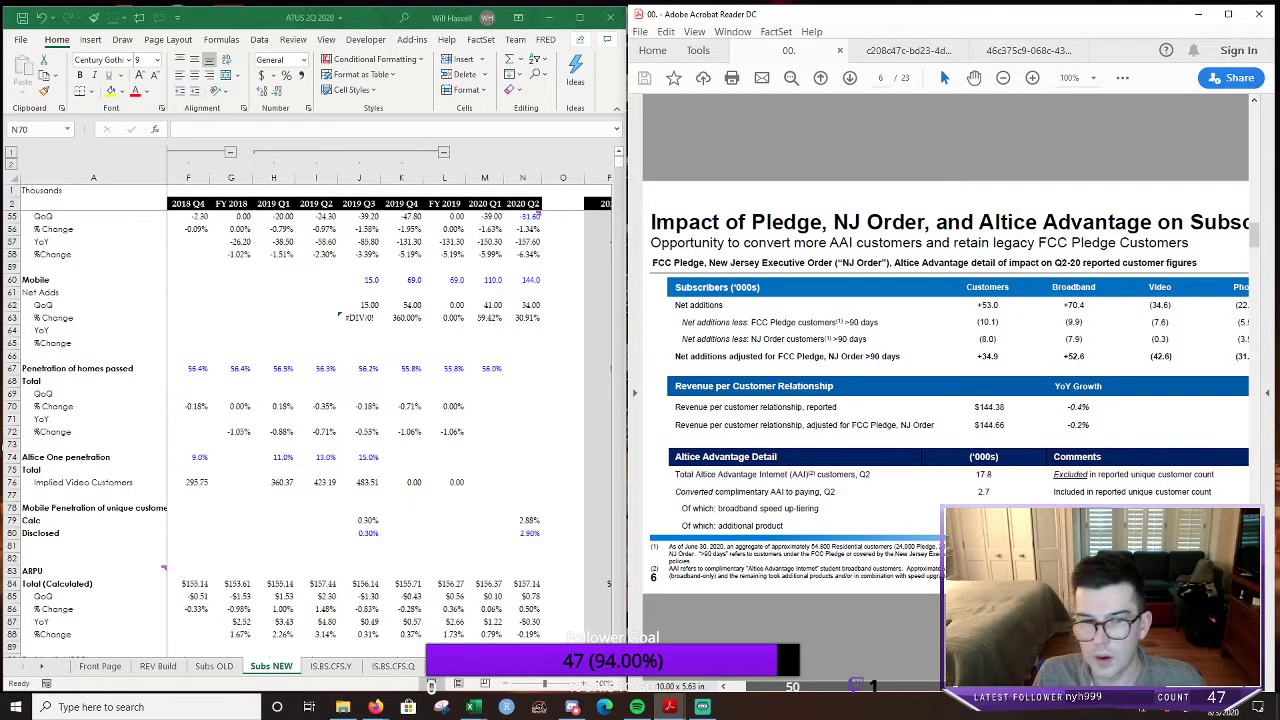
pyautogui.hscroll(-1, 945, 400)
pyautogui.scroll(18, 543, 495)
pyautogui.scroll(-18, 543, 494)
pyautogui.scroll(-10, 543, 495)
# Check the Residential ARPU link in cell W41 on REV Build
pyautogui.click(158, 666)
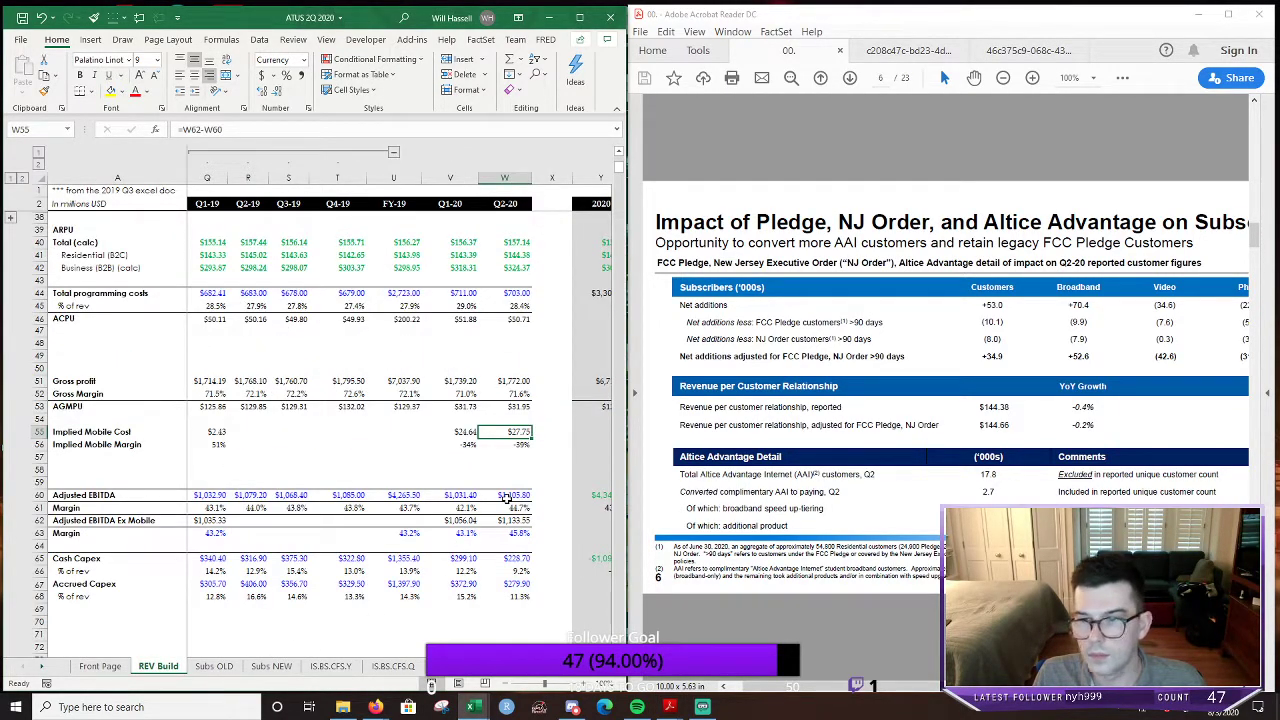
pyautogui.scroll(1, 507, 497)
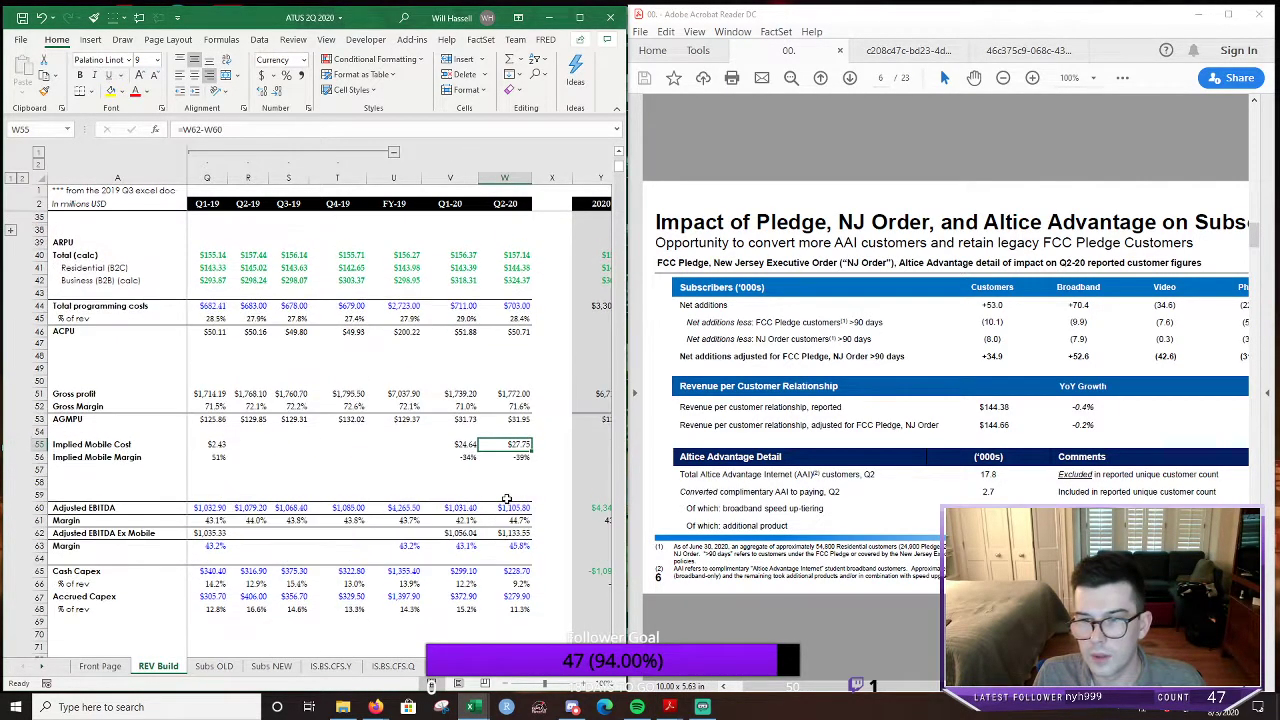
pyautogui.click(512, 268)
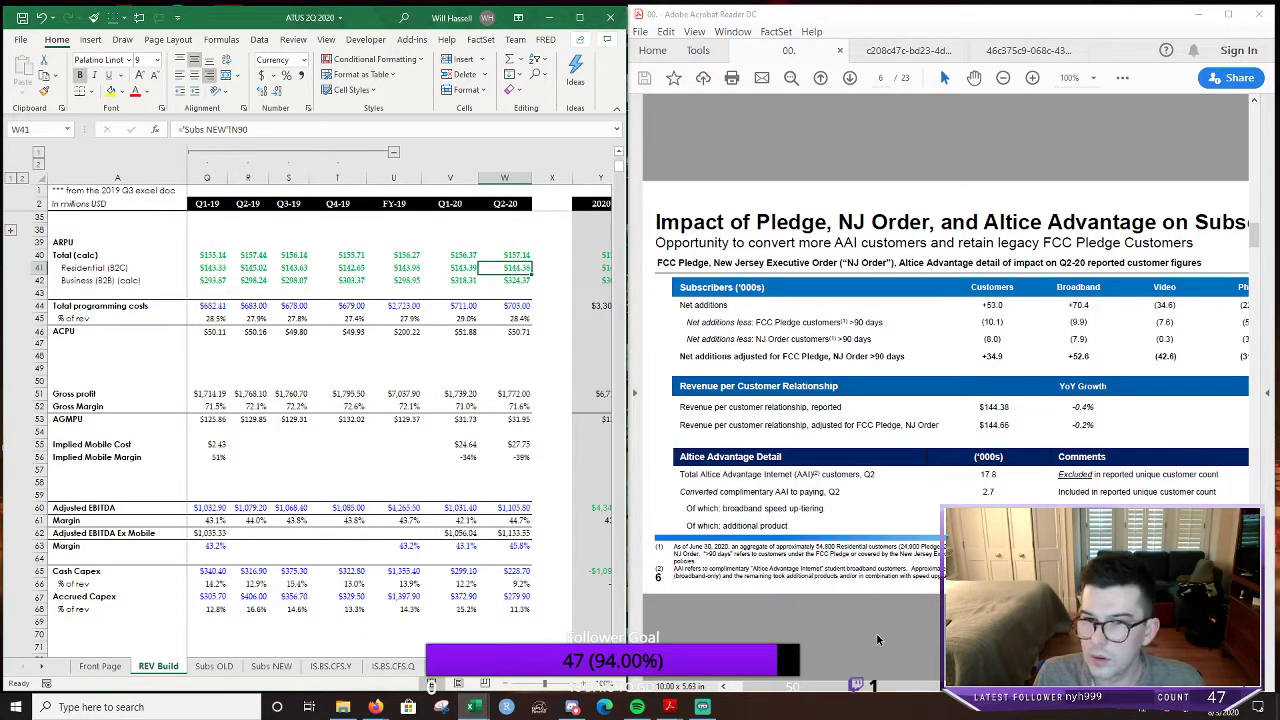
pyautogui.scroll(2, 878, 640)
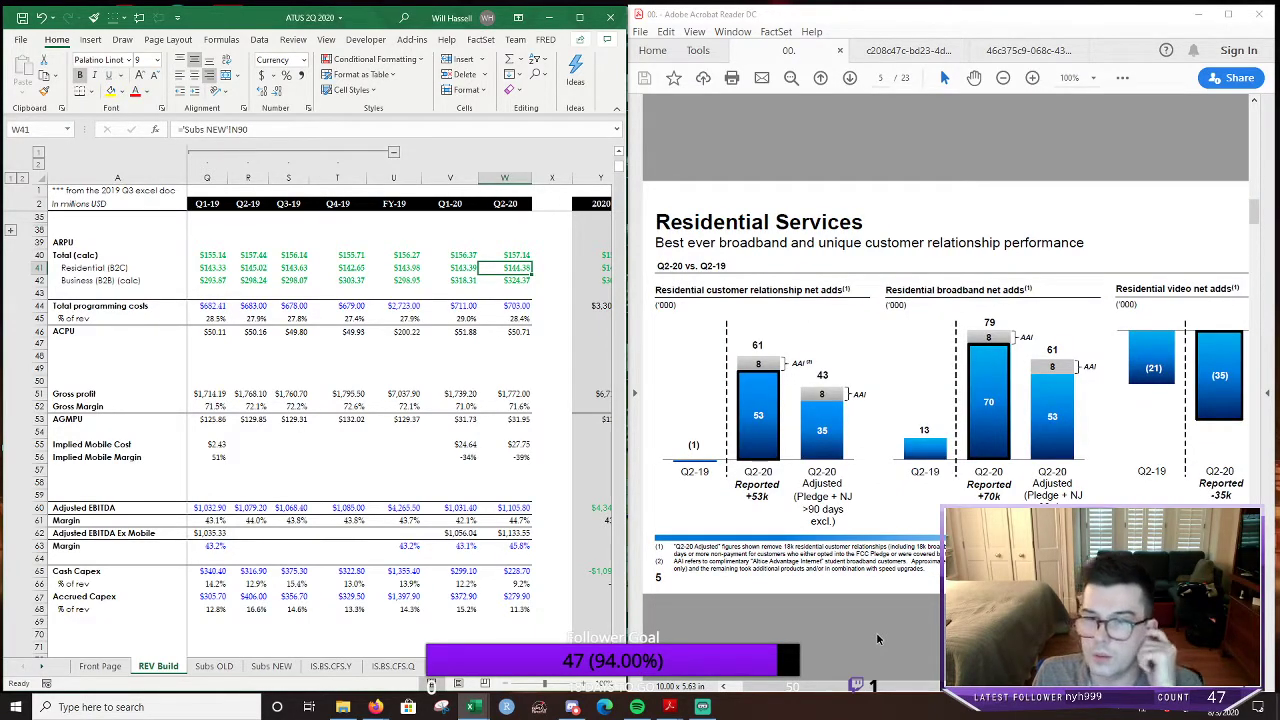
pyautogui.scroll(-4, 878, 640)
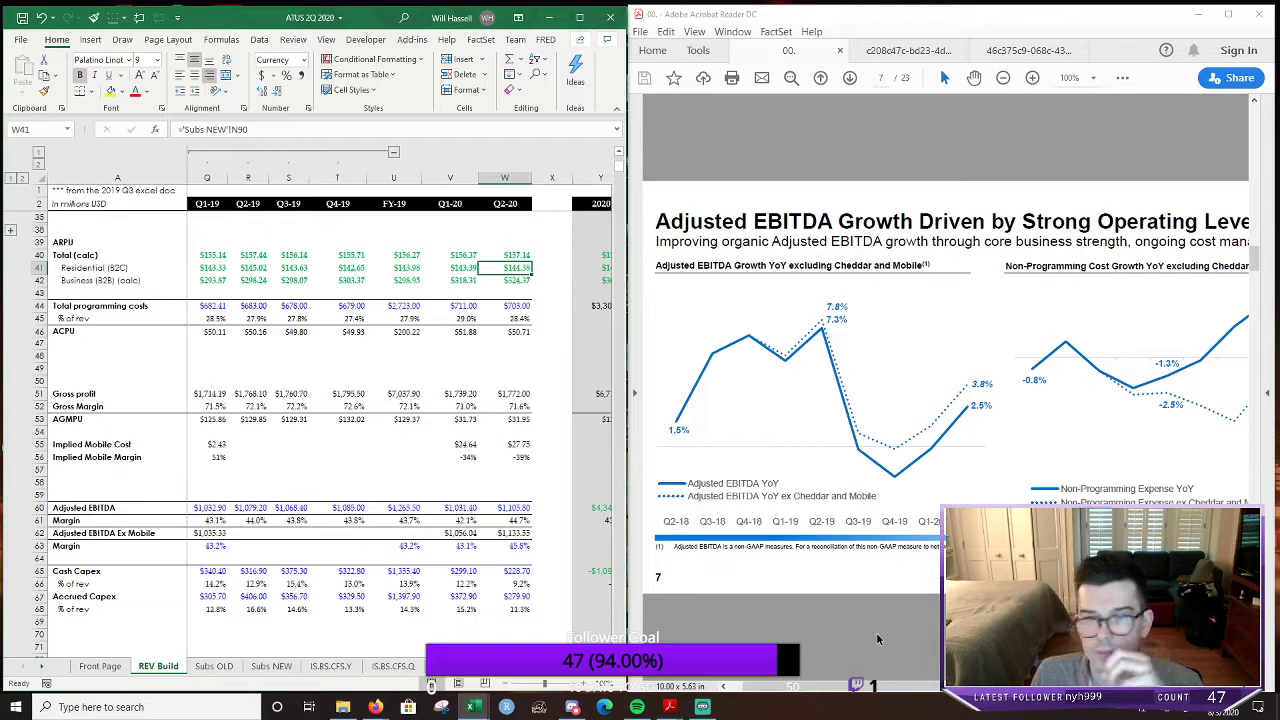
pyautogui.scroll(-2, 878, 640)
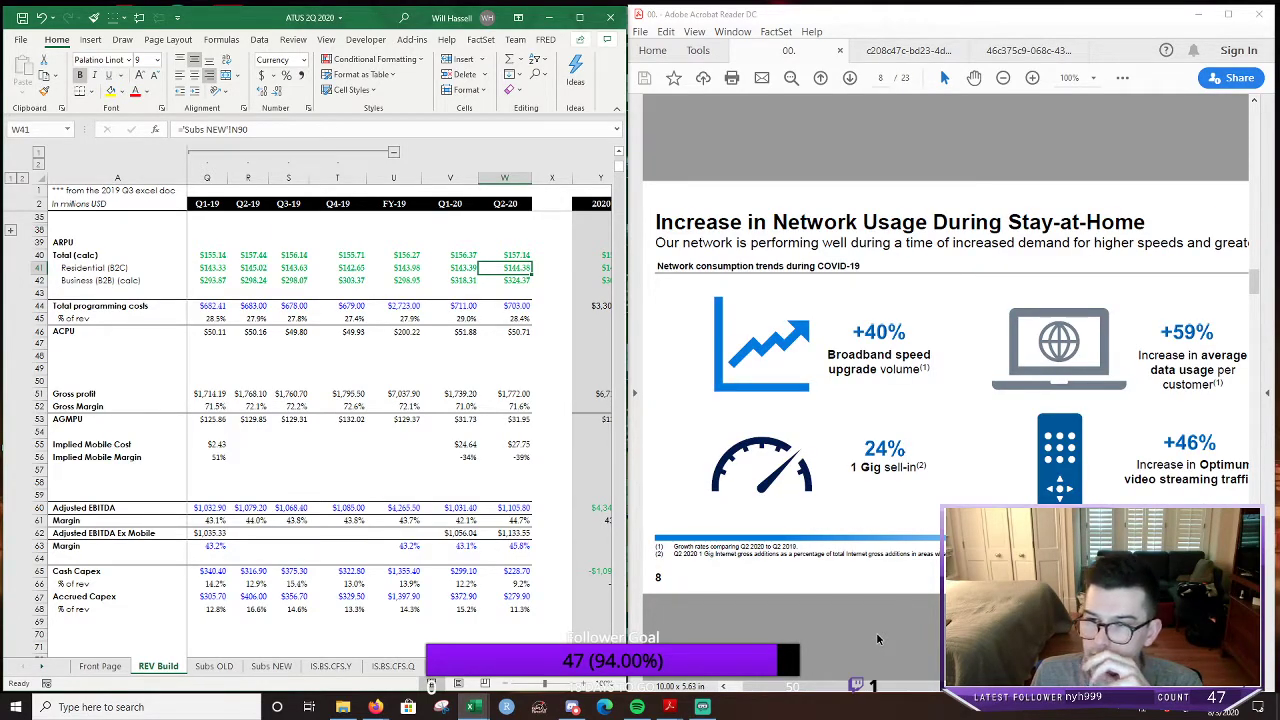
pyautogui.scroll(-2, 877, 640)
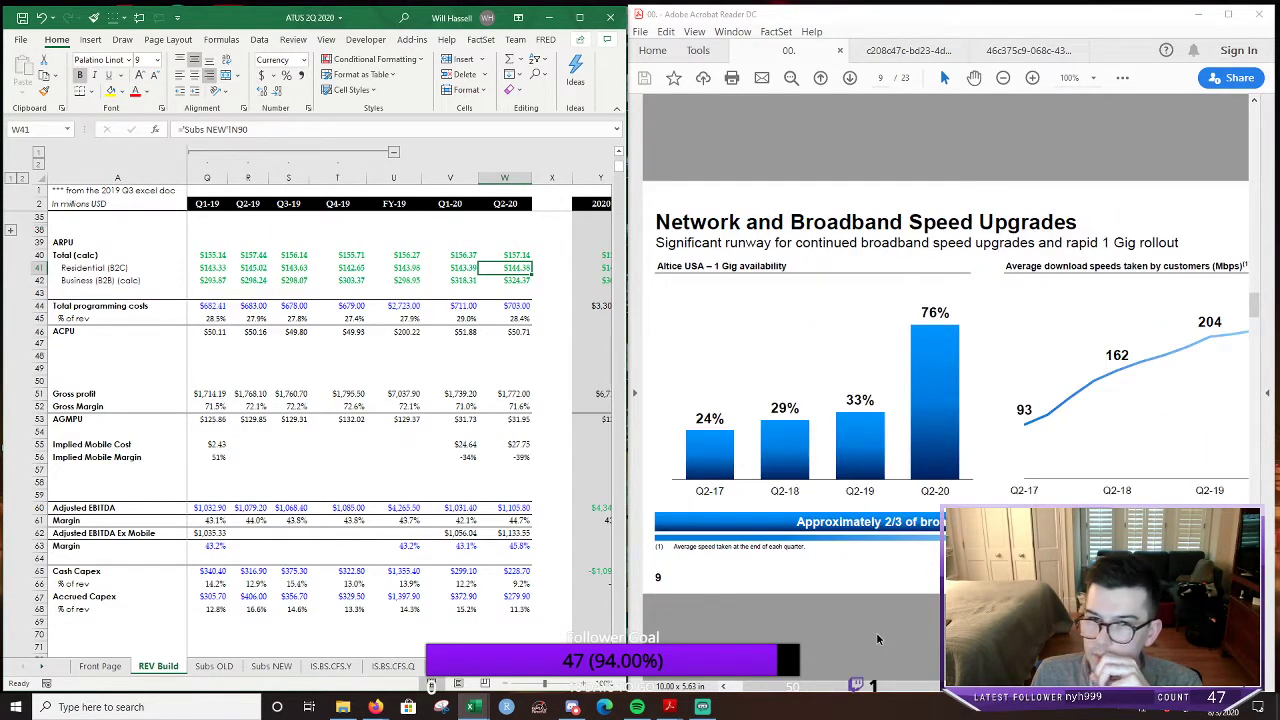
pyautogui.scroll(-2, 878, 640)
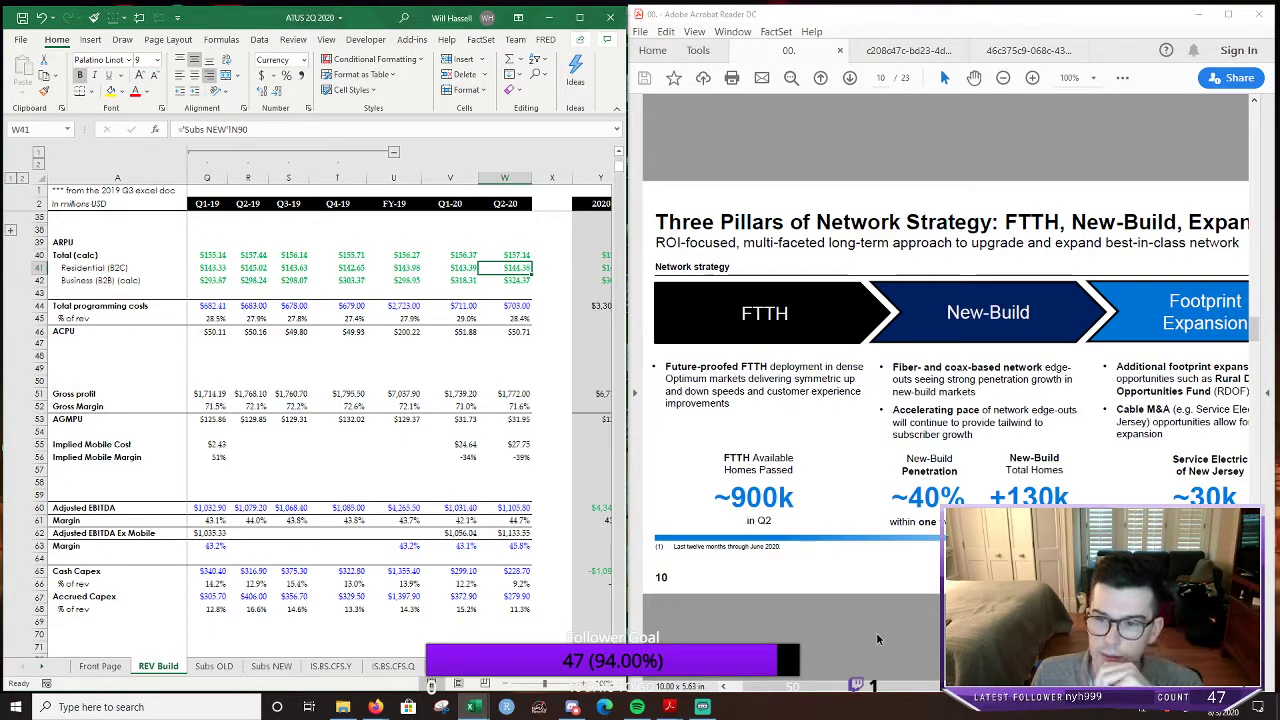
# Scroll the deck to the Full Year 2020 Outlook Update (page 20), then return to Excel
pyautogui.click(843, 687)
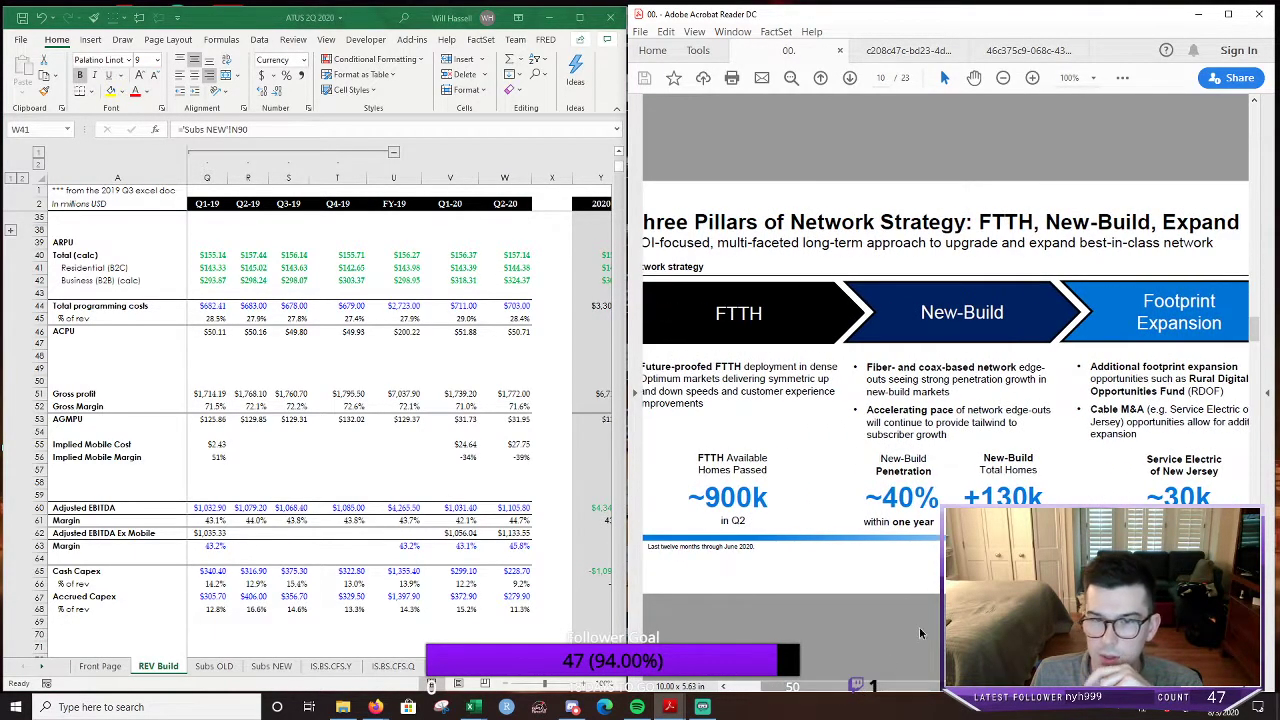
pyautogui.scroll(-2, 920, 627)
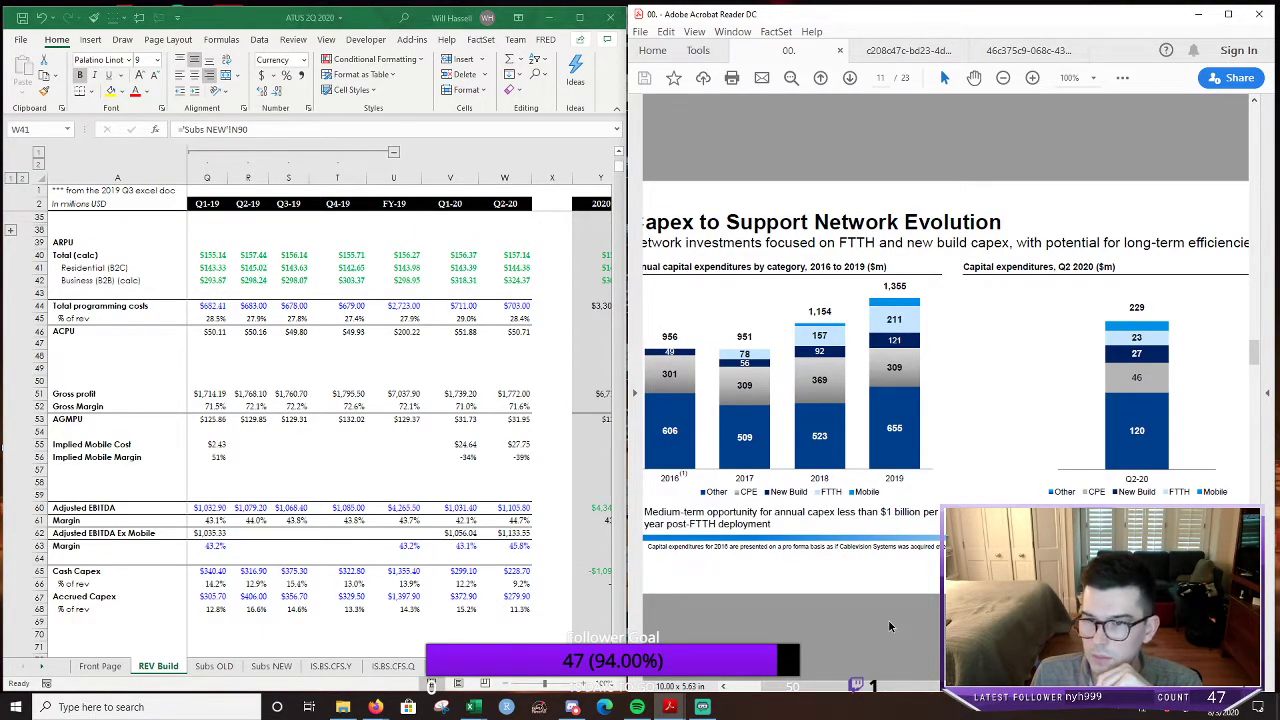
pyautogui.scroll(-1, 890, 627)
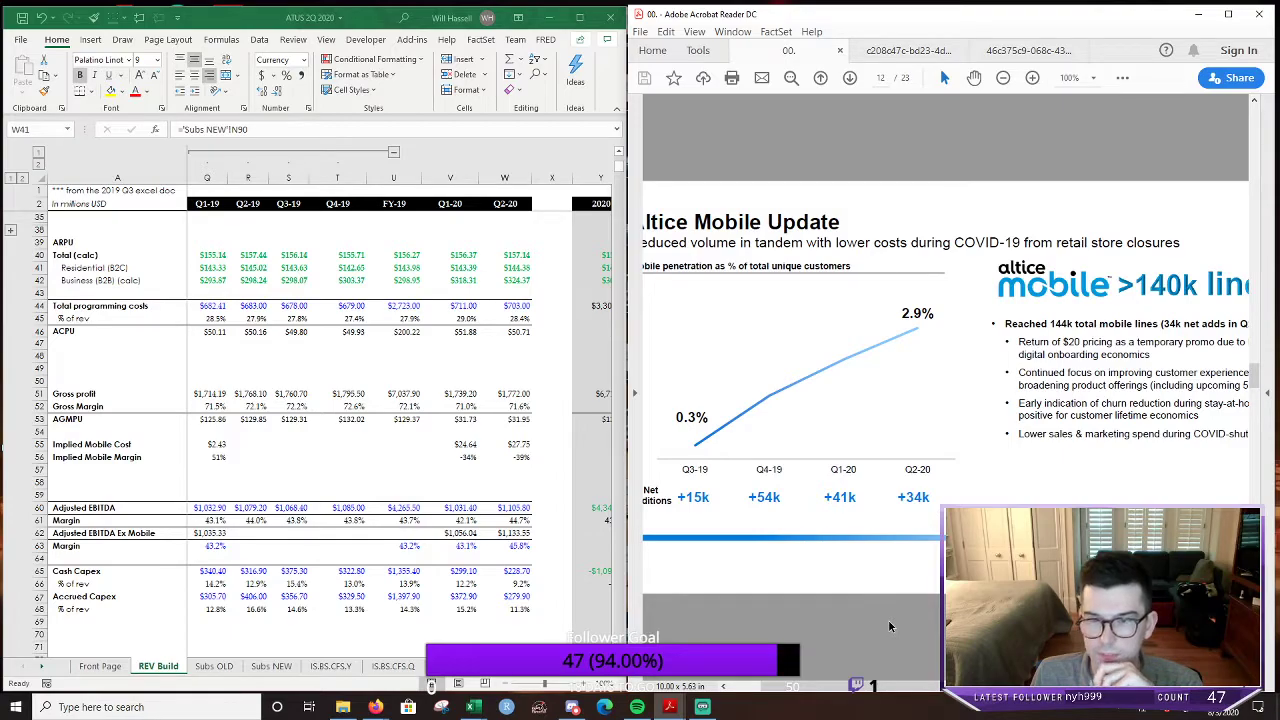
pyautogui.scroll(1, 889, 626)
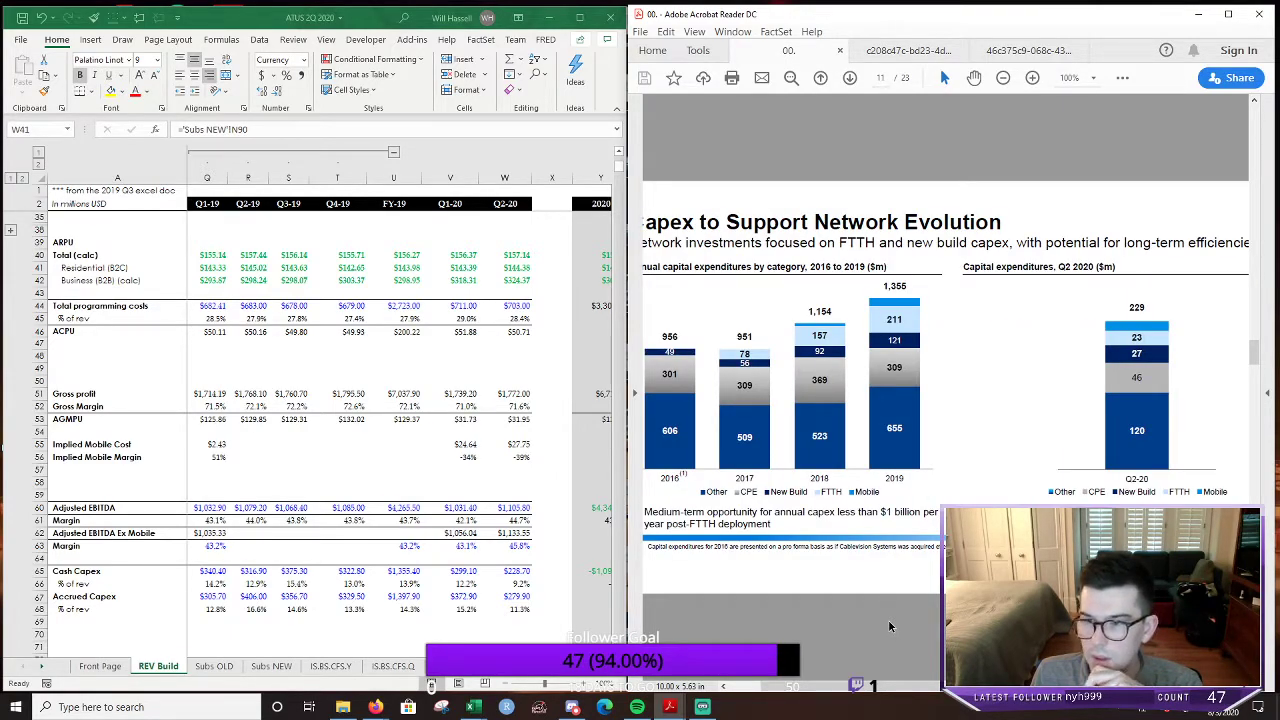
pyautogui.scroll(-1, 889, 626)
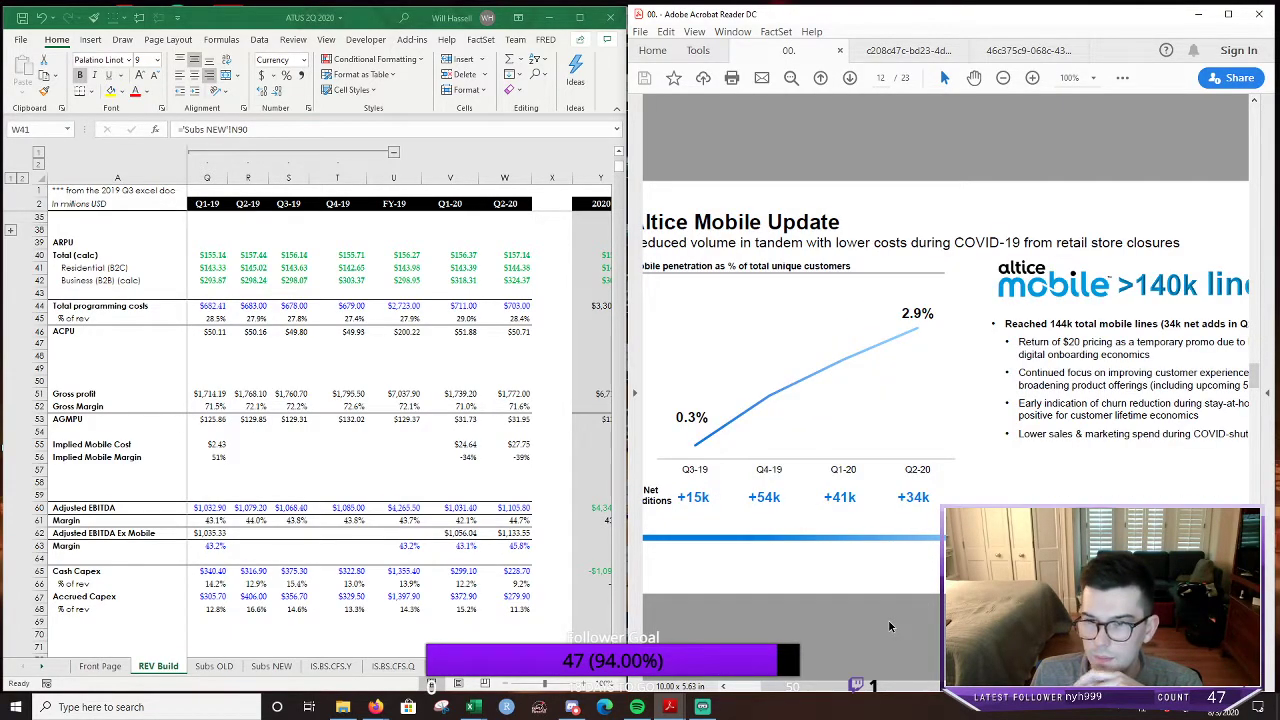
pyautogui.scroll(-4, 888, 626)
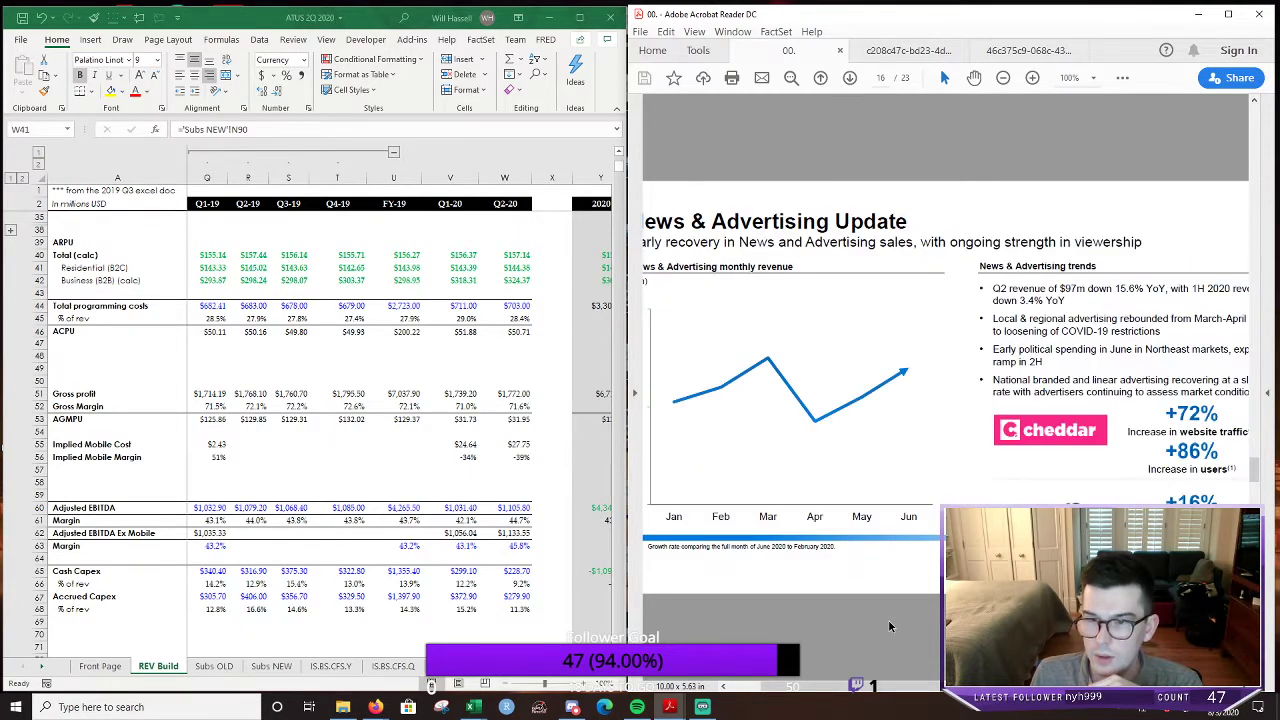
pyautogui.scroll(-1, 889, 626)
pyautogui.scroll(-1, 889, 626)
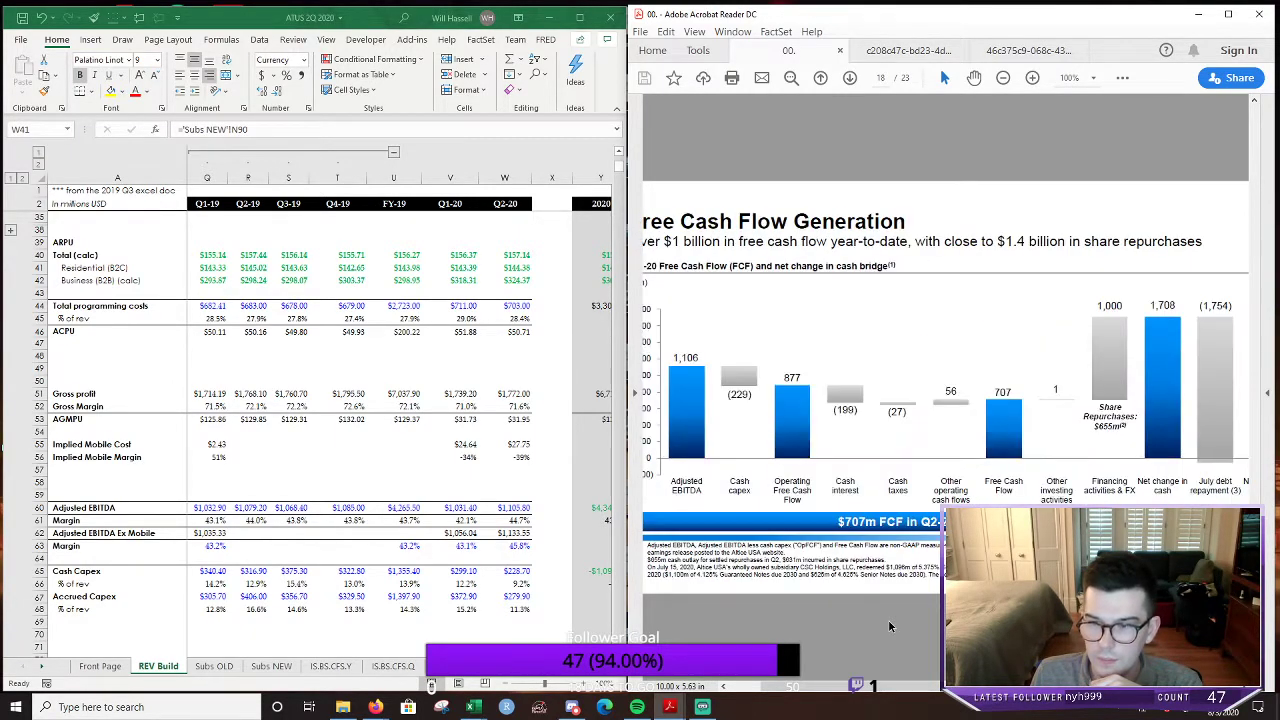
pyautogui.scroll(-1, 888, 626)
pyautogui.scroll(-1, 889, 625)
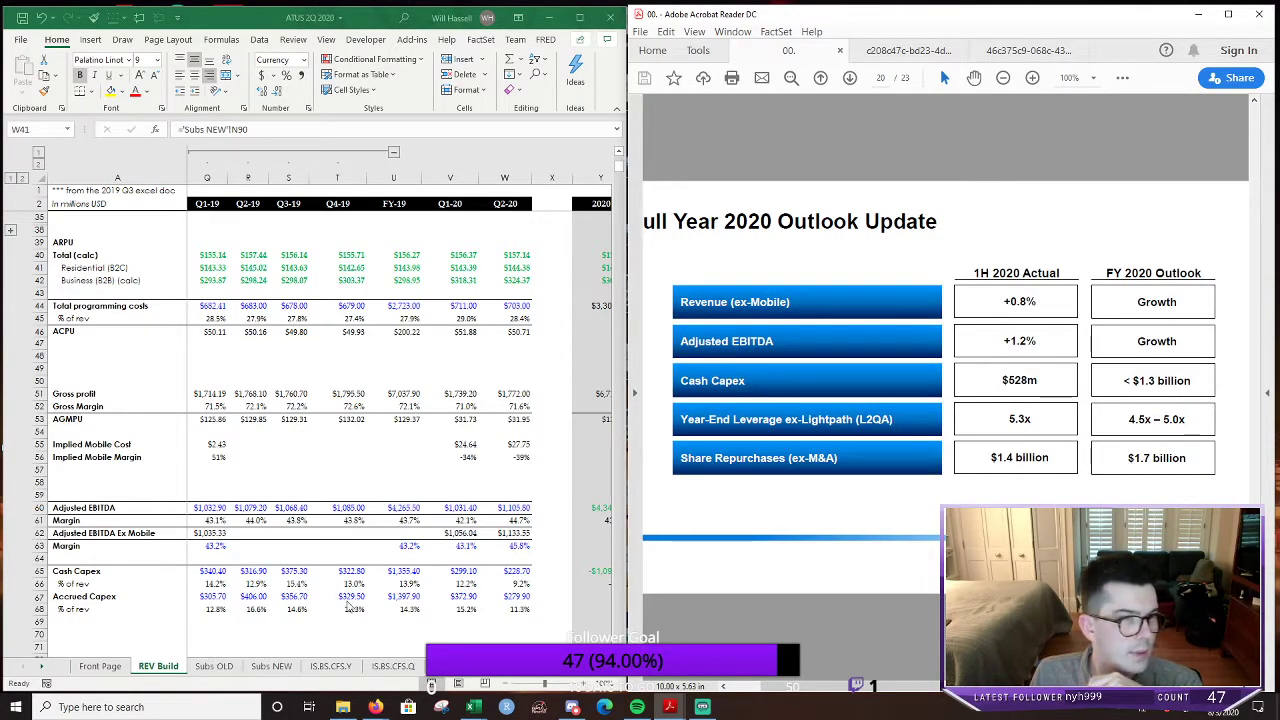
pyautogui.click(530, 679)
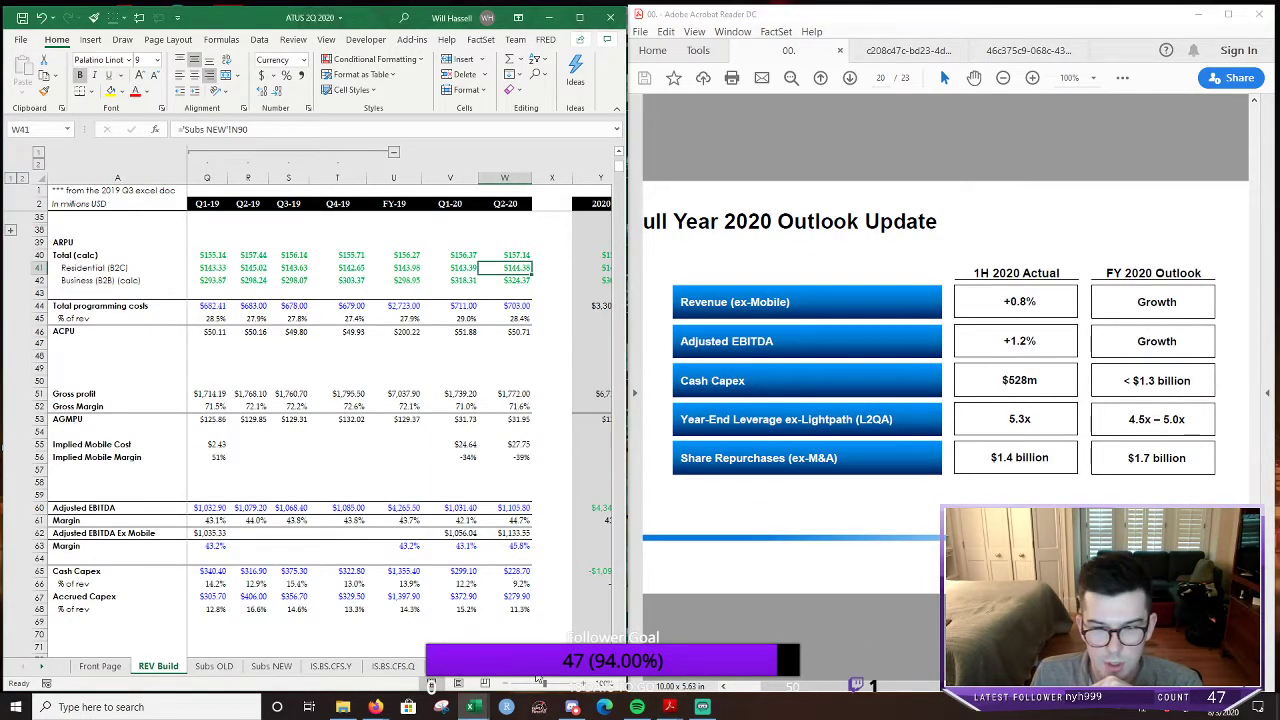
pyautogui.hscroll(10, 530, 679)
# Switch to the IS.BS.CFS.Q sheet and select the 2020 Q2 revenue cell
pyautogui.hscroll(-10, 530, 679)
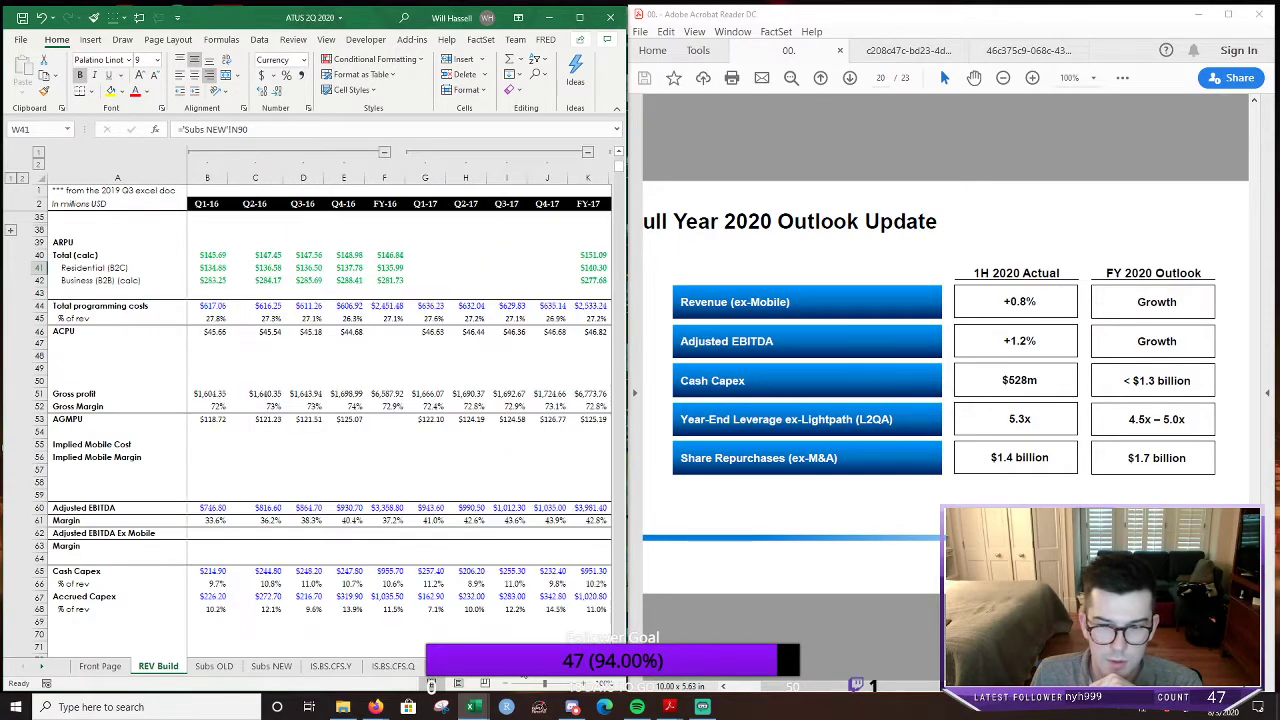
pyautogui.click(400, 666)
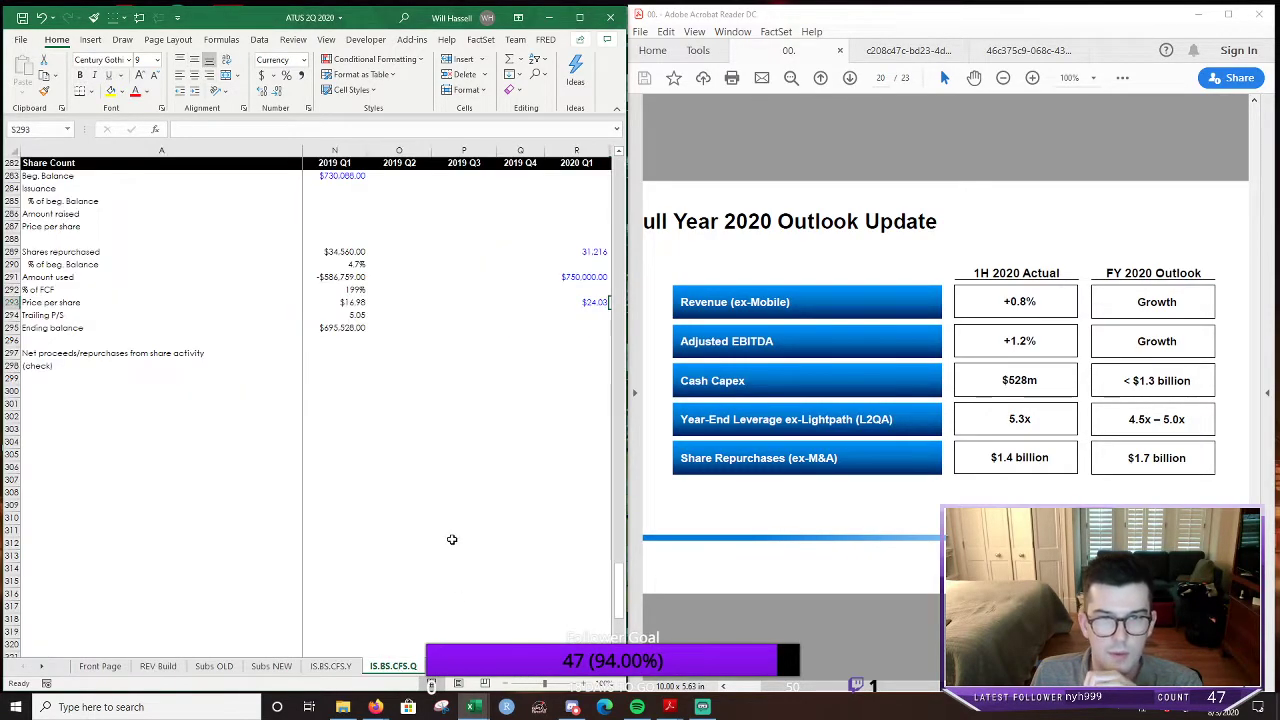
pyautogui.scroll(5, 563, 626)
pyautogui.scroll(-10, 563, 626)
pyautogui.scroll(20, 309, 399)
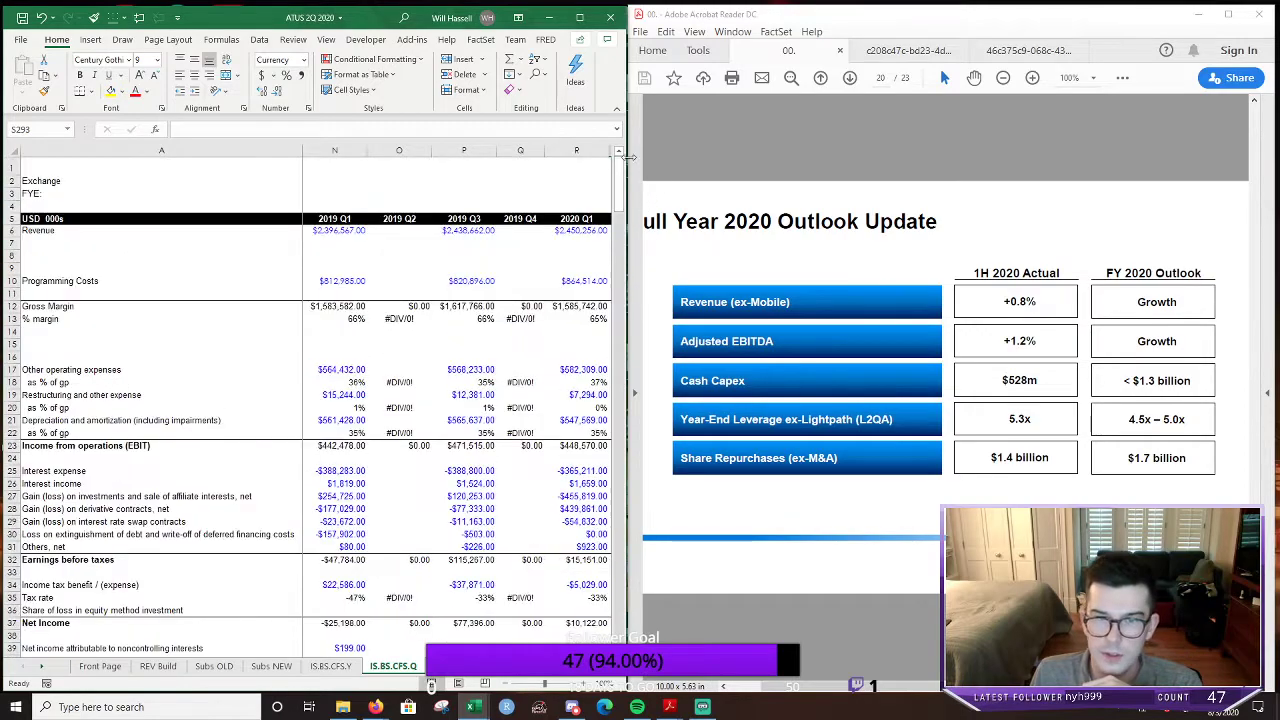
pyautogui.hscroll(2, 460, 400)
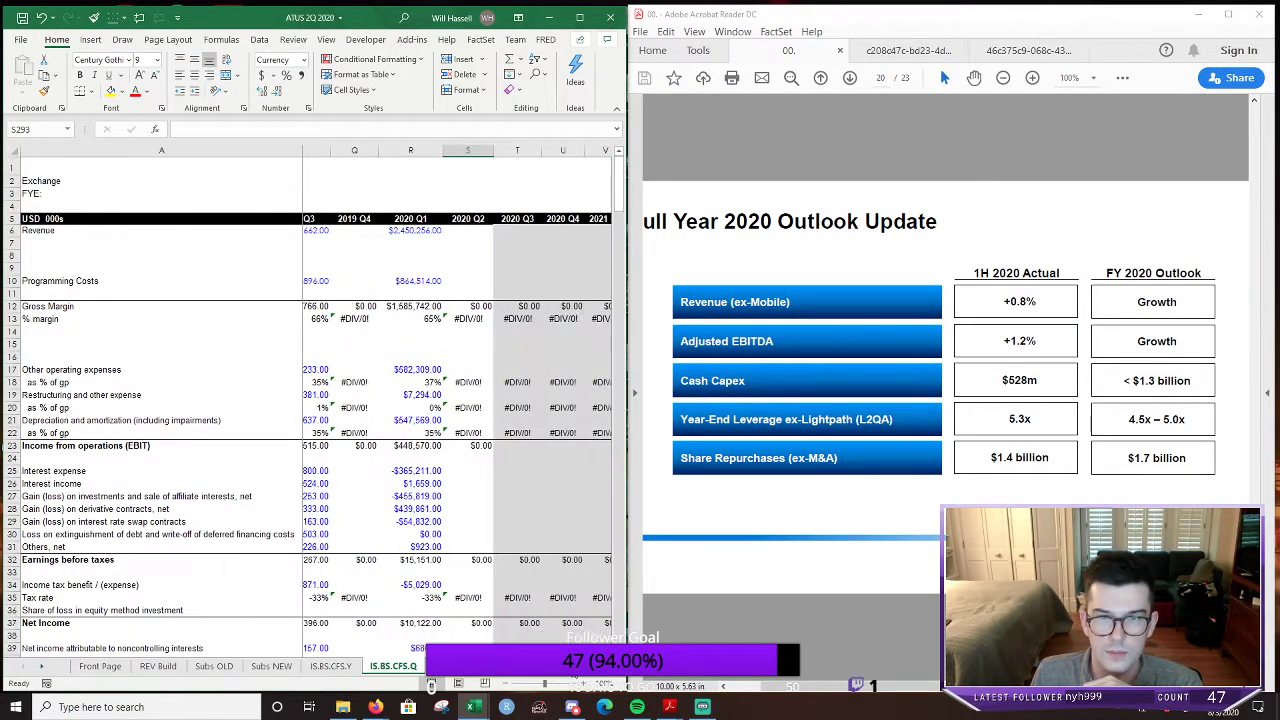
pyautogui.click(443, 230)
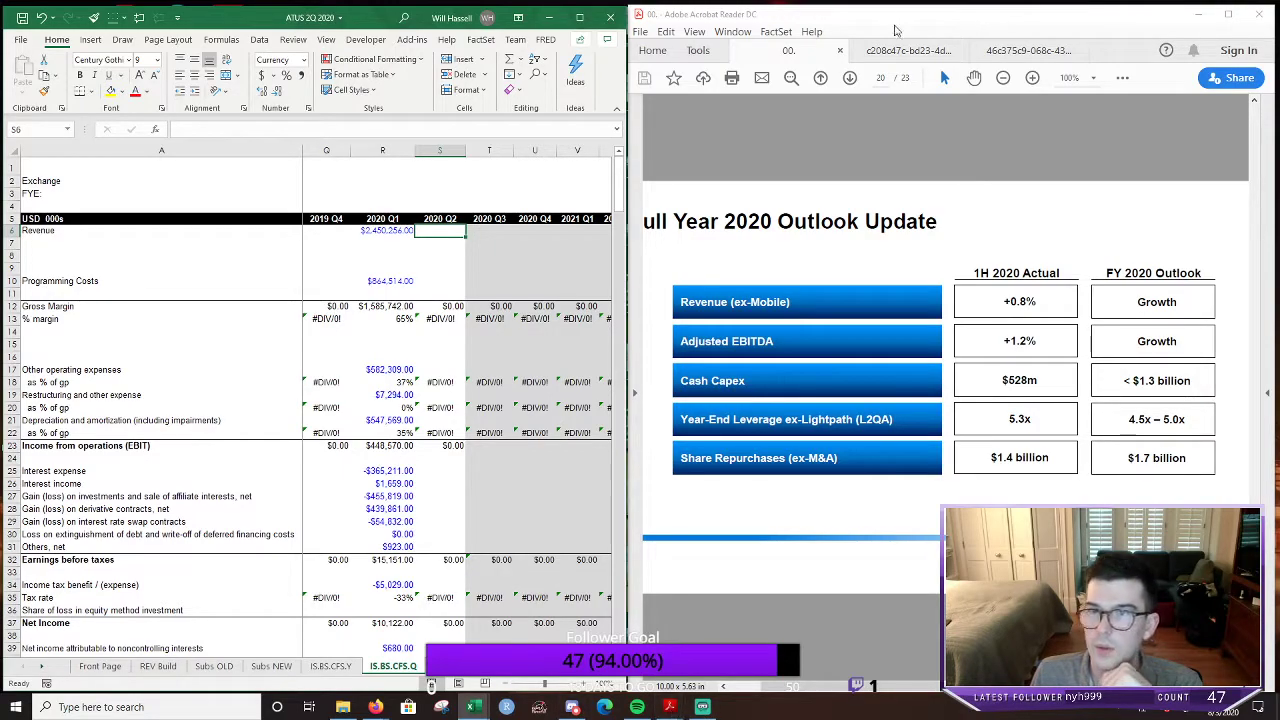
# In Acrobat, show the 10-Q's statements of operations on page 8 at 97.2% zoom
pyautogui.click(1028, 50)
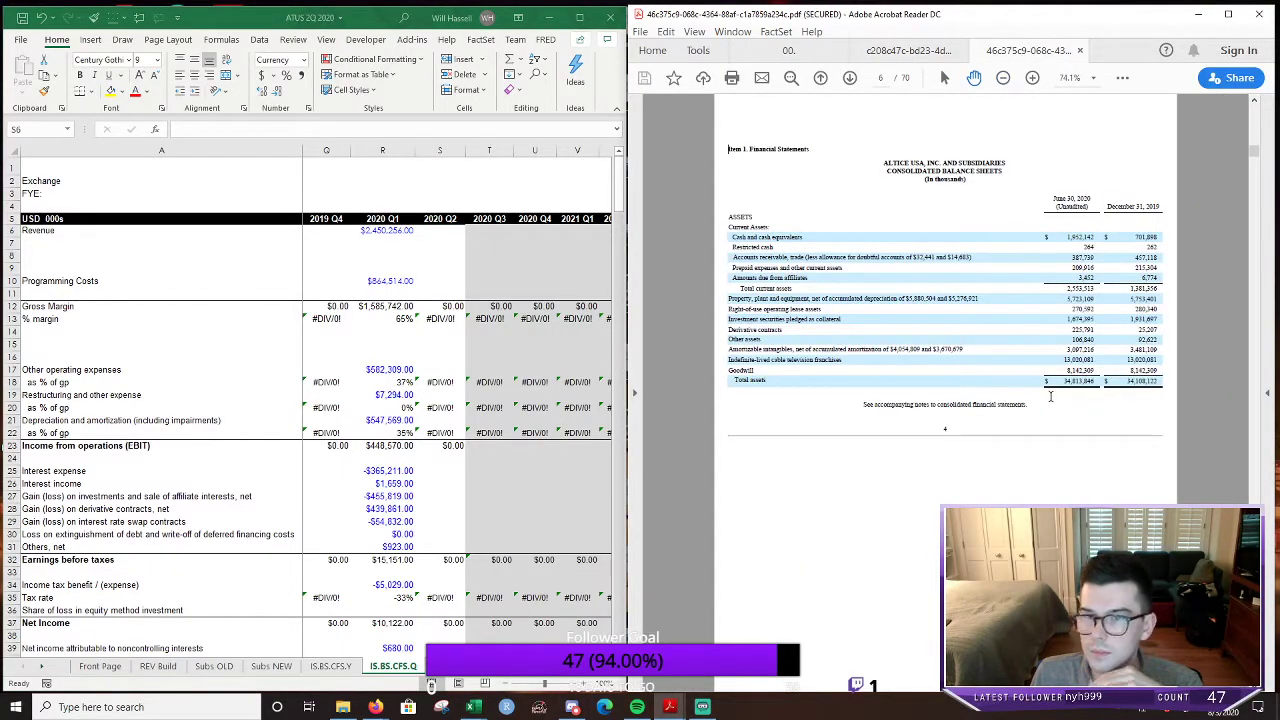
pyautogui.scroll(-2, 1047, 393)
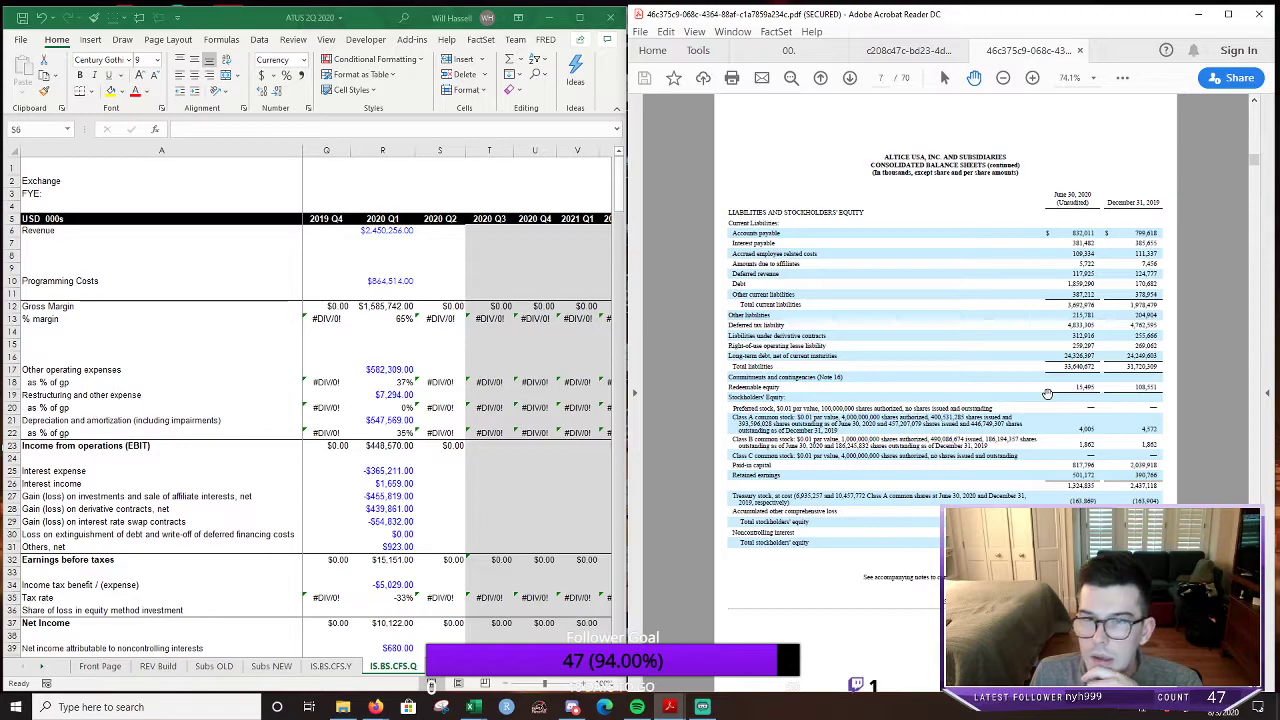
pyautogui.scroll(-2, 1047, 393)
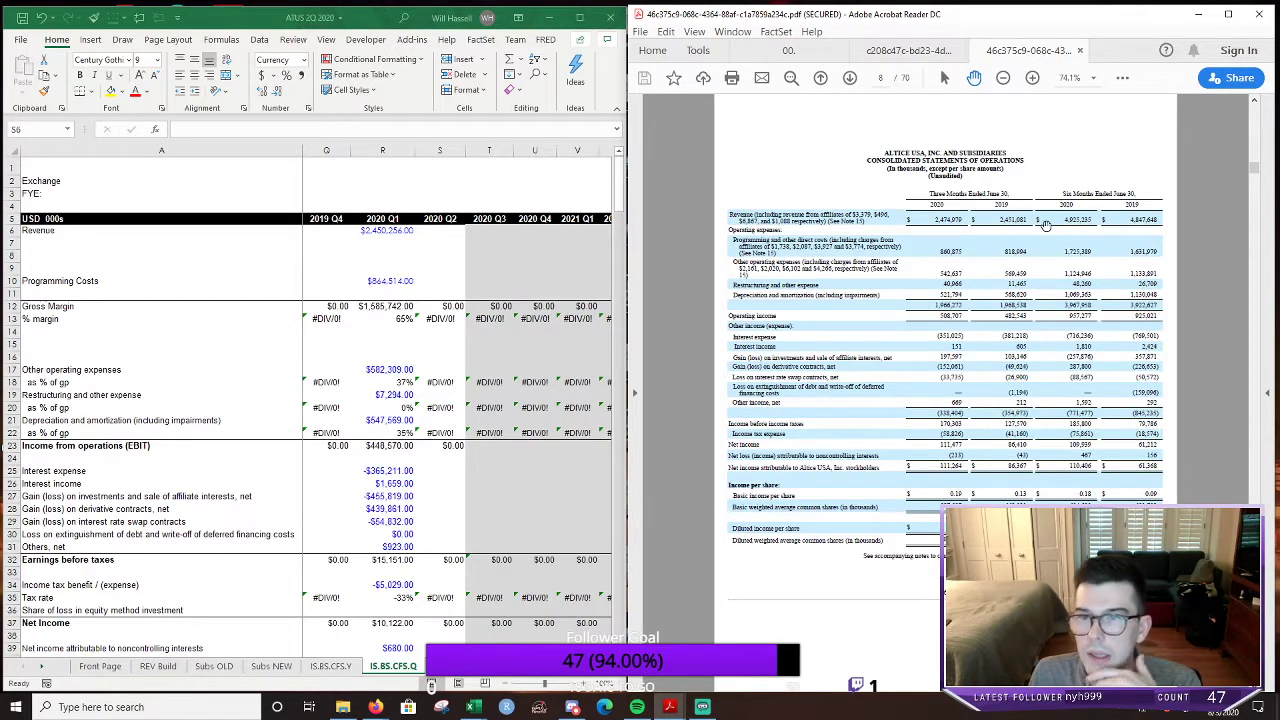
pyautogui.click(1033, 78)
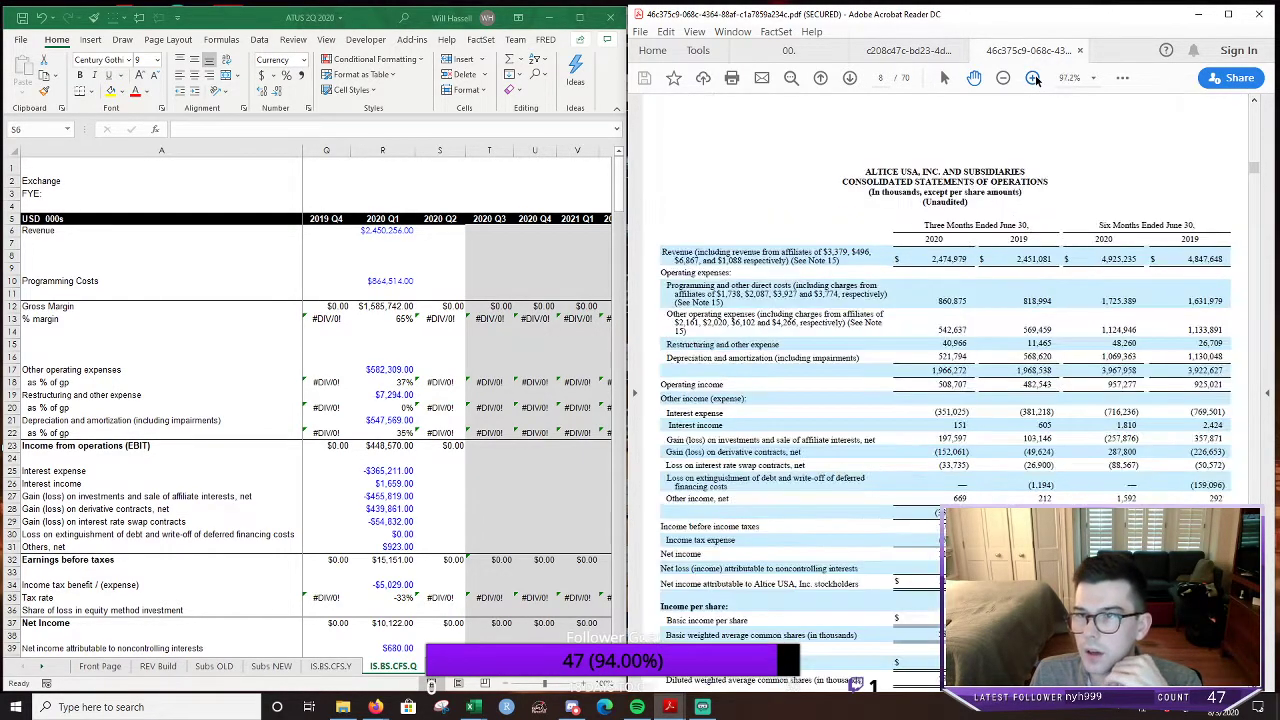
pyautogui.scroll(-2, 835, 318)
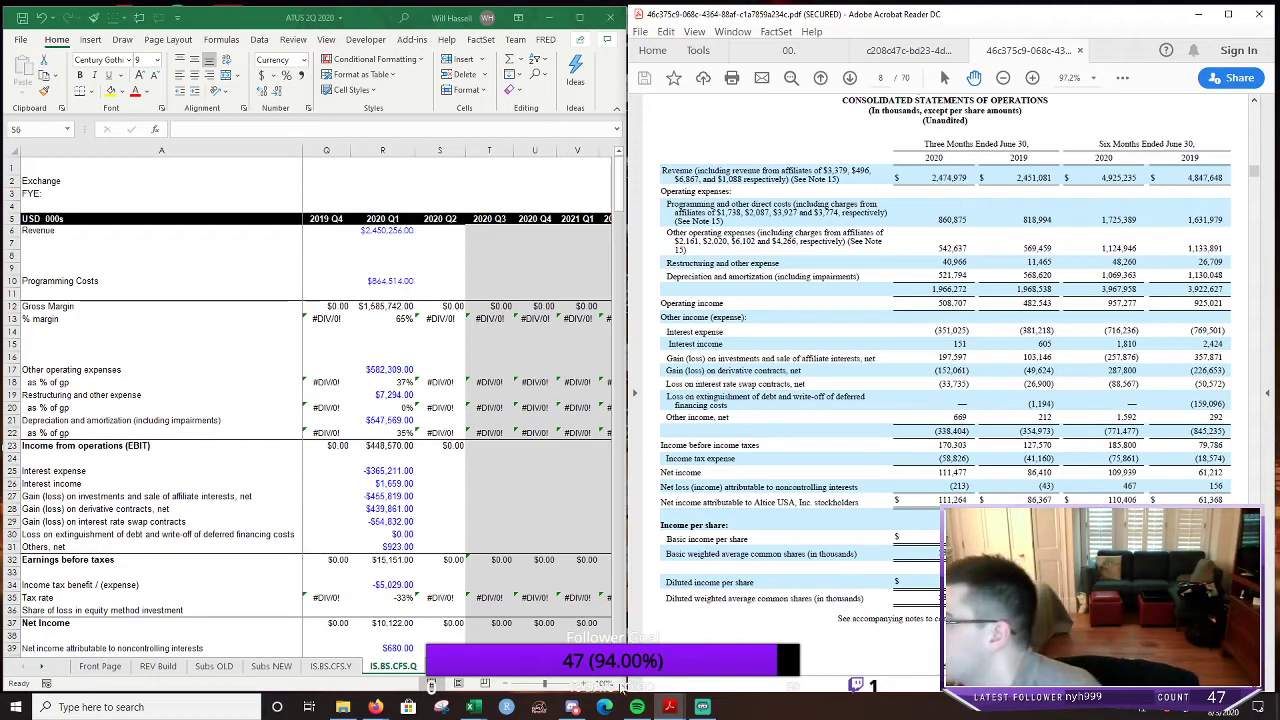
# Zoom the Excel sheet in and back out, then select the 2019 Q2 revenue cell
pyautogui.hotkey('alt', 'Tab')
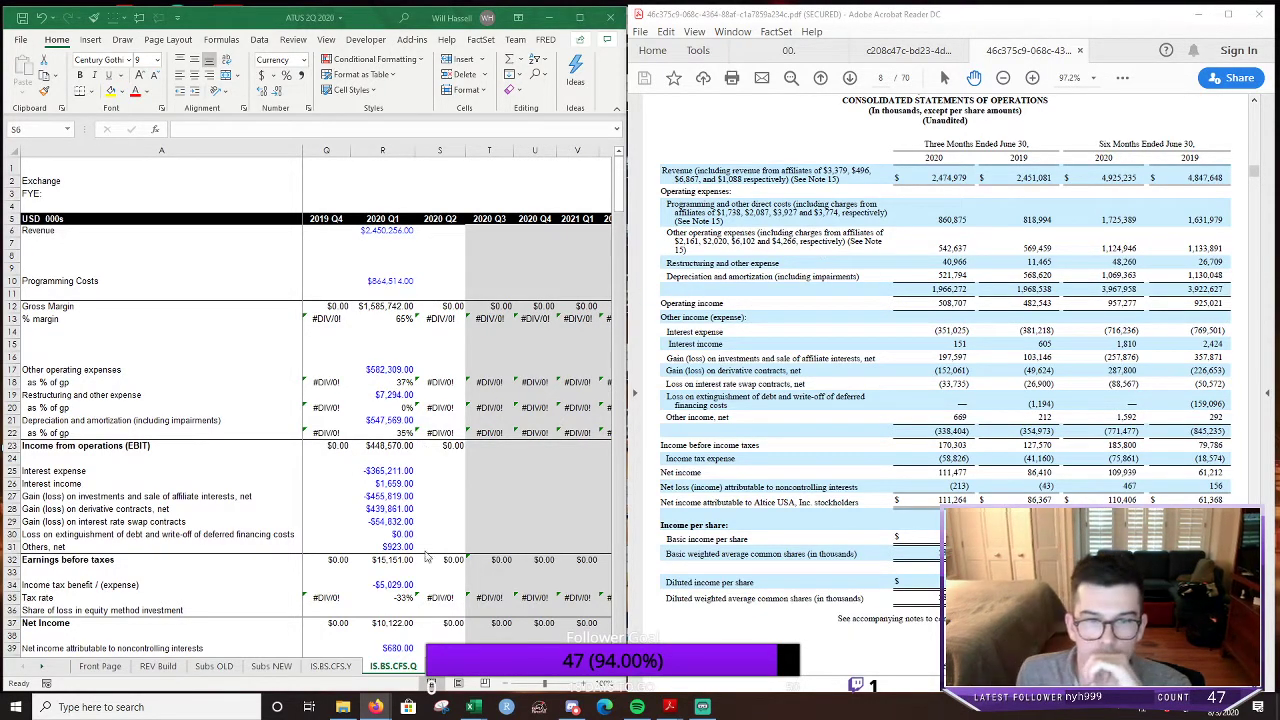
pyautogui.click(588, 685)
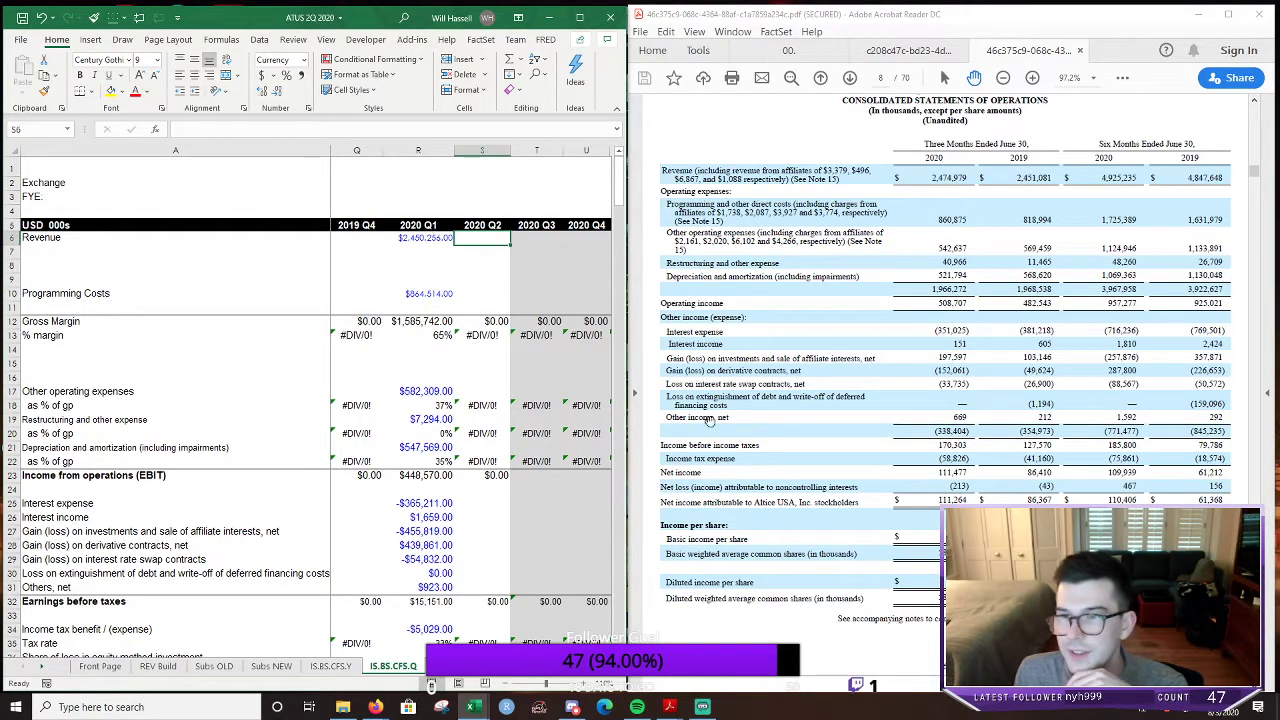
pyautogui.click(506, 688)
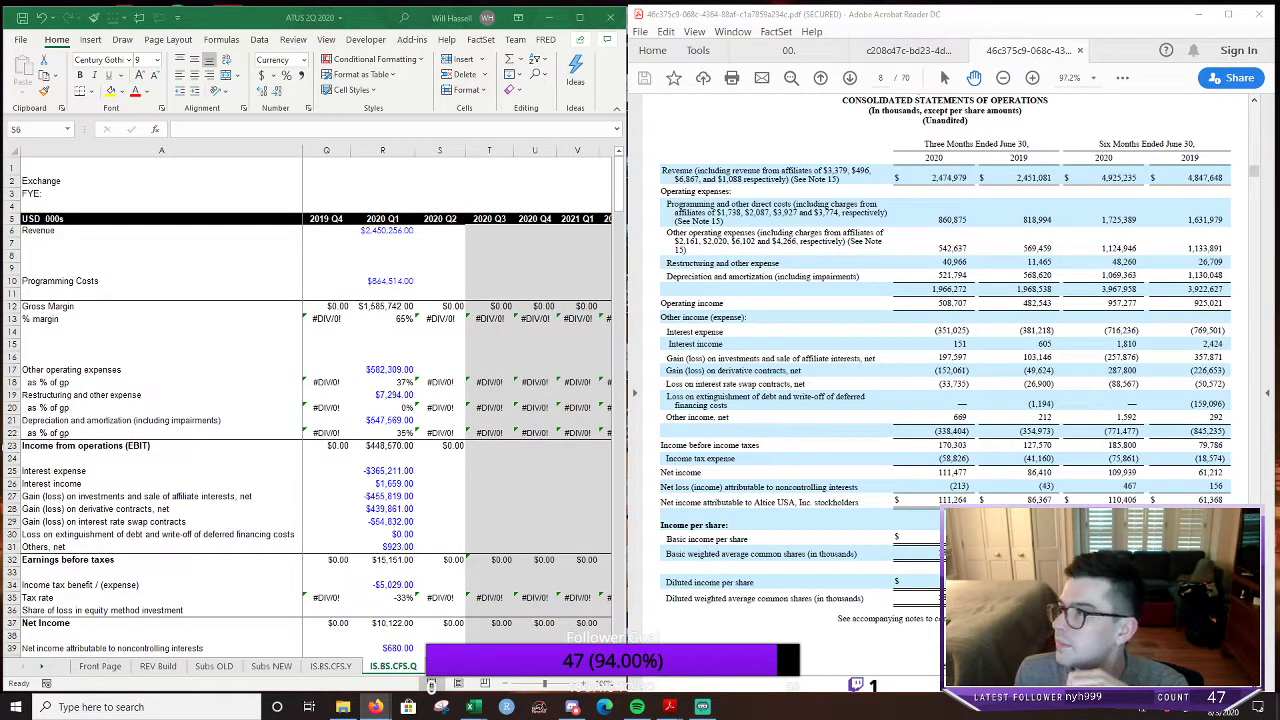
pyautogui.click(473, 707)
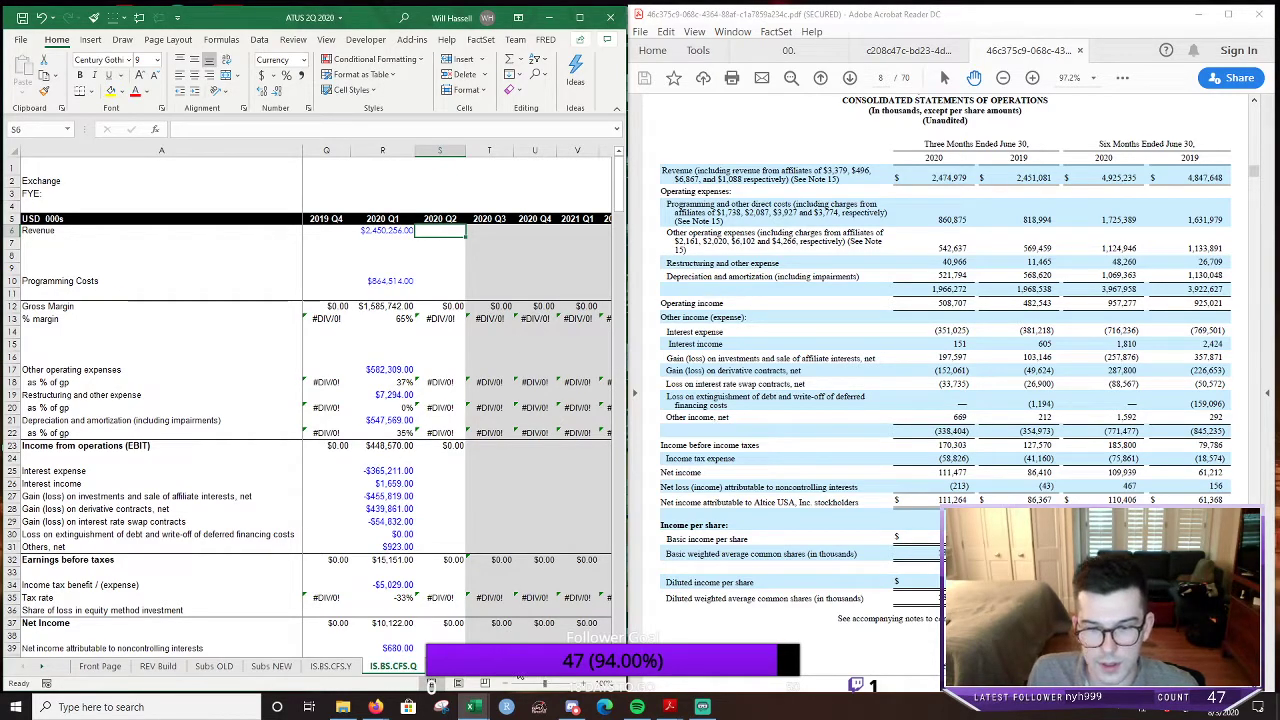
pyautogui.hscroll(-2, 519, 677)
pyautogui.hscroll(-2, 519, 677)
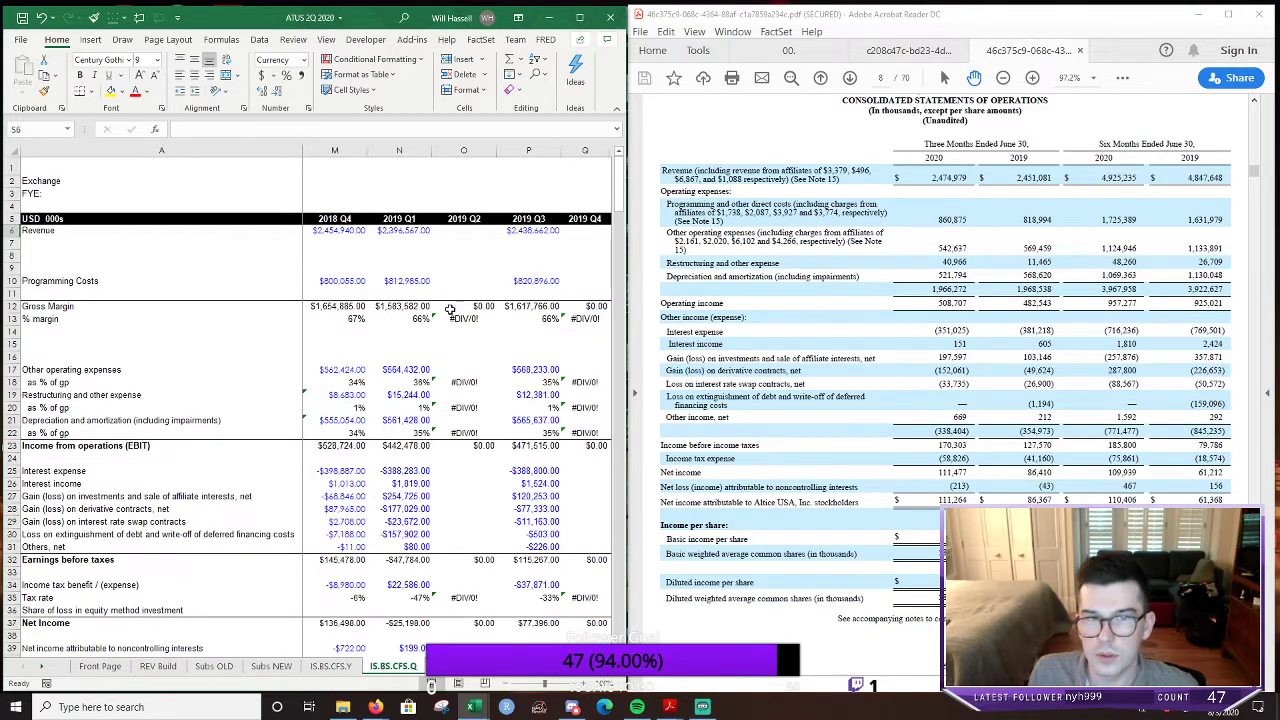
pyautogui.click(467, 236)
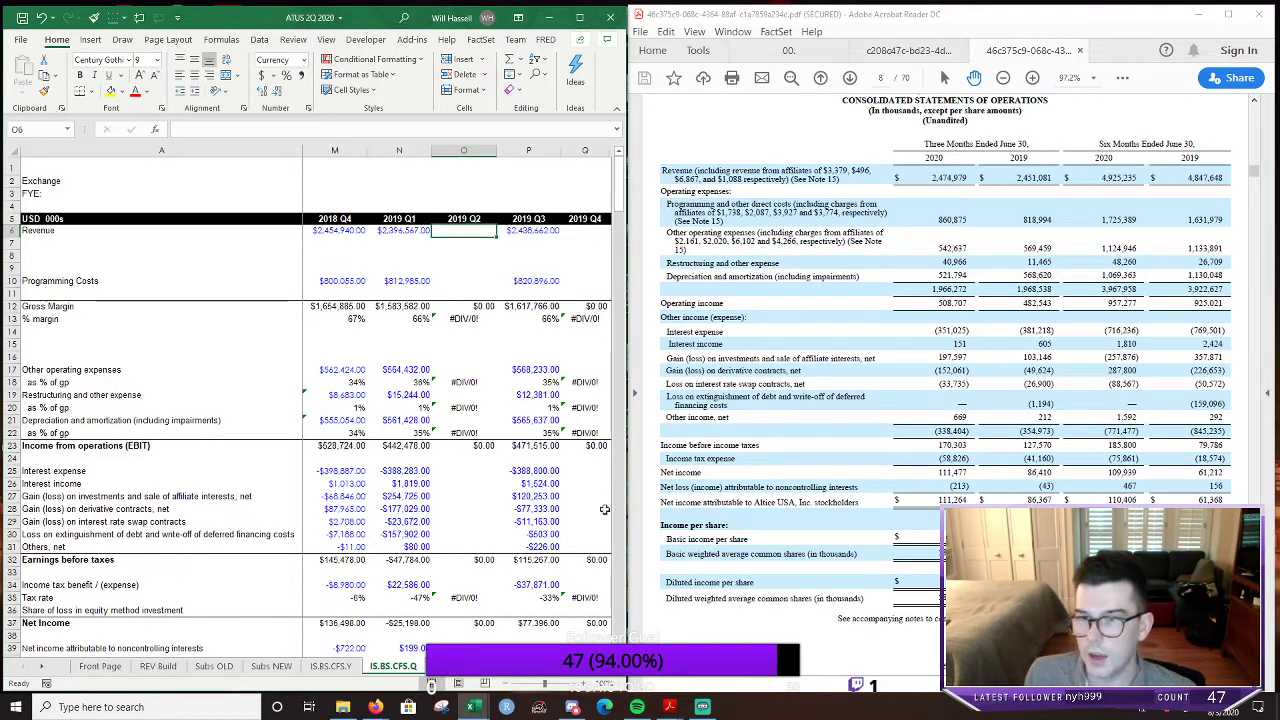
pyautogui.hscroll(3, 457, 400)
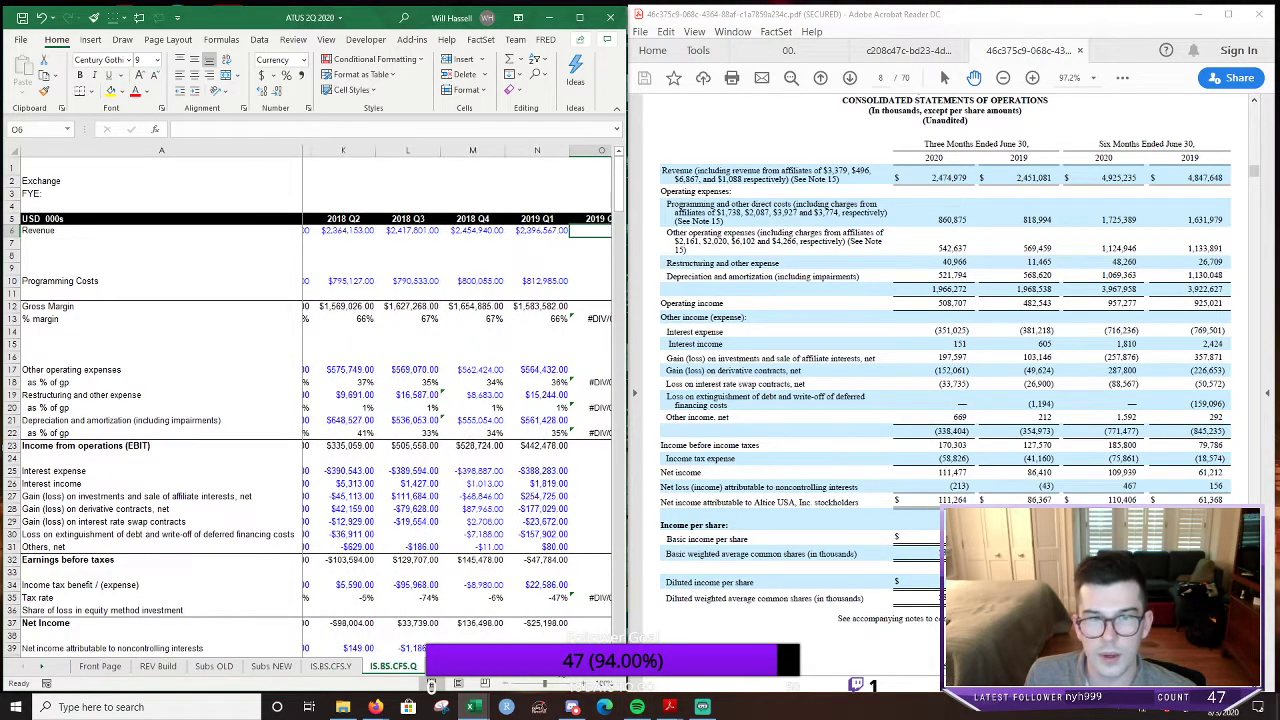
pyautogui.hscroll(1, 457, 399)
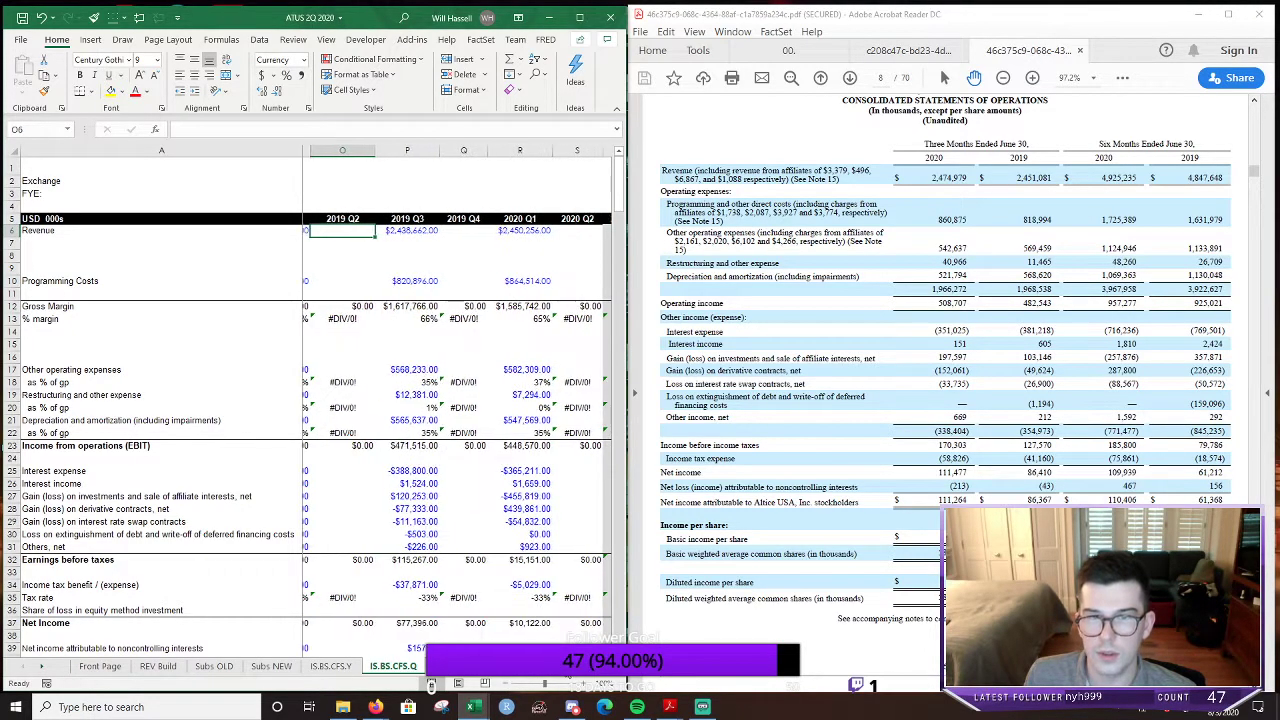
# Narrow row-label column A so the 2019 Q2 column fits, then check the 2020 Q1 tax rate
pyautogui.click(304, 150)
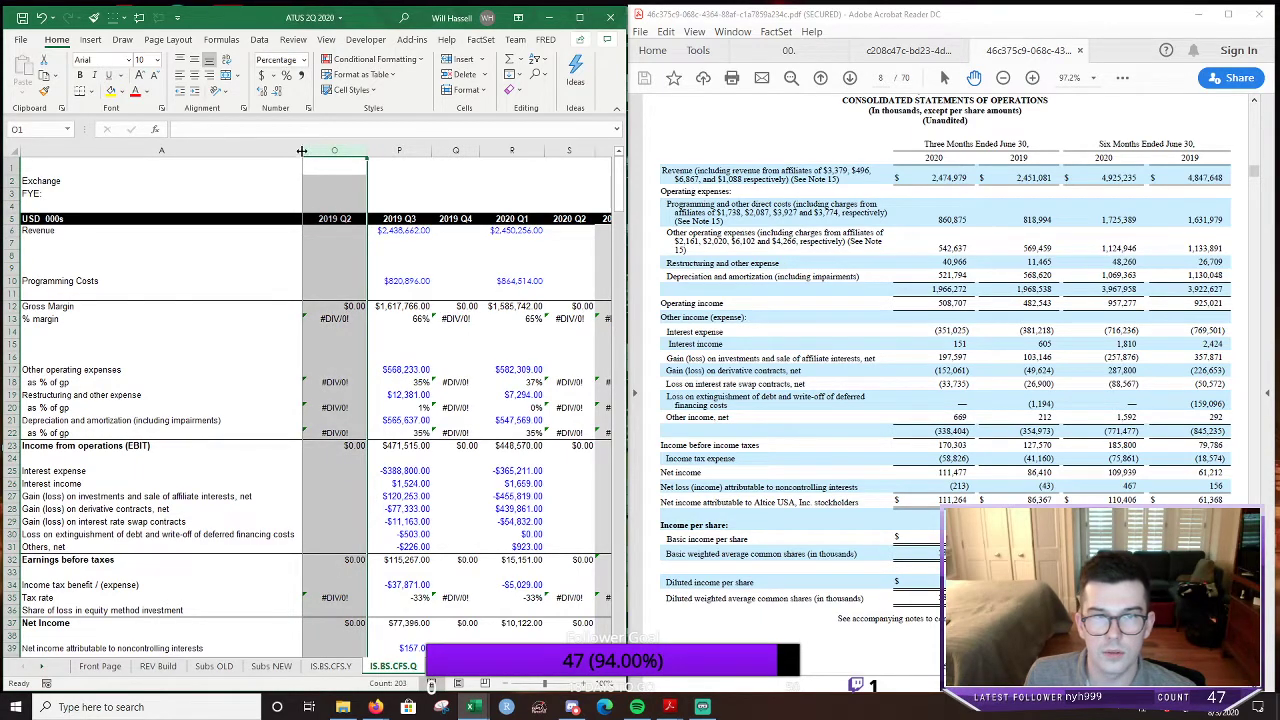
pyautogui.moveTo(302, 150); pyautogui.dragTo(268, 150)
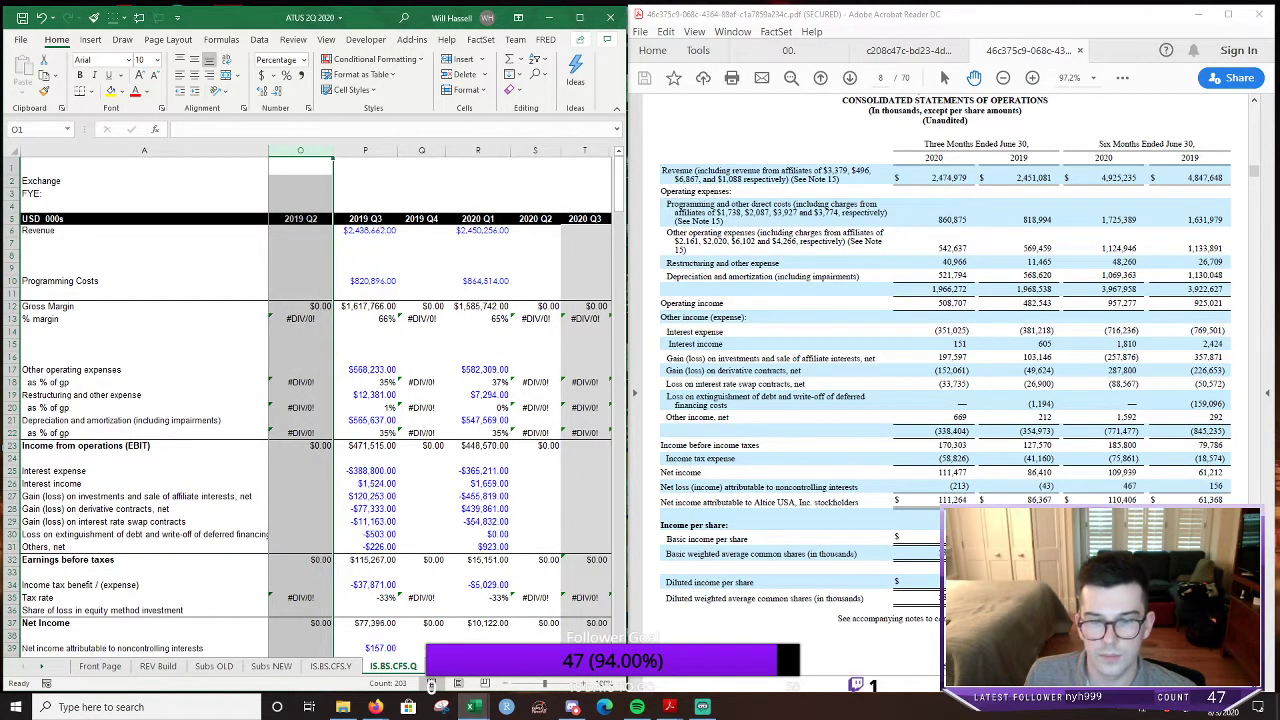
pyautogui.hotkey('shift', 'Left')
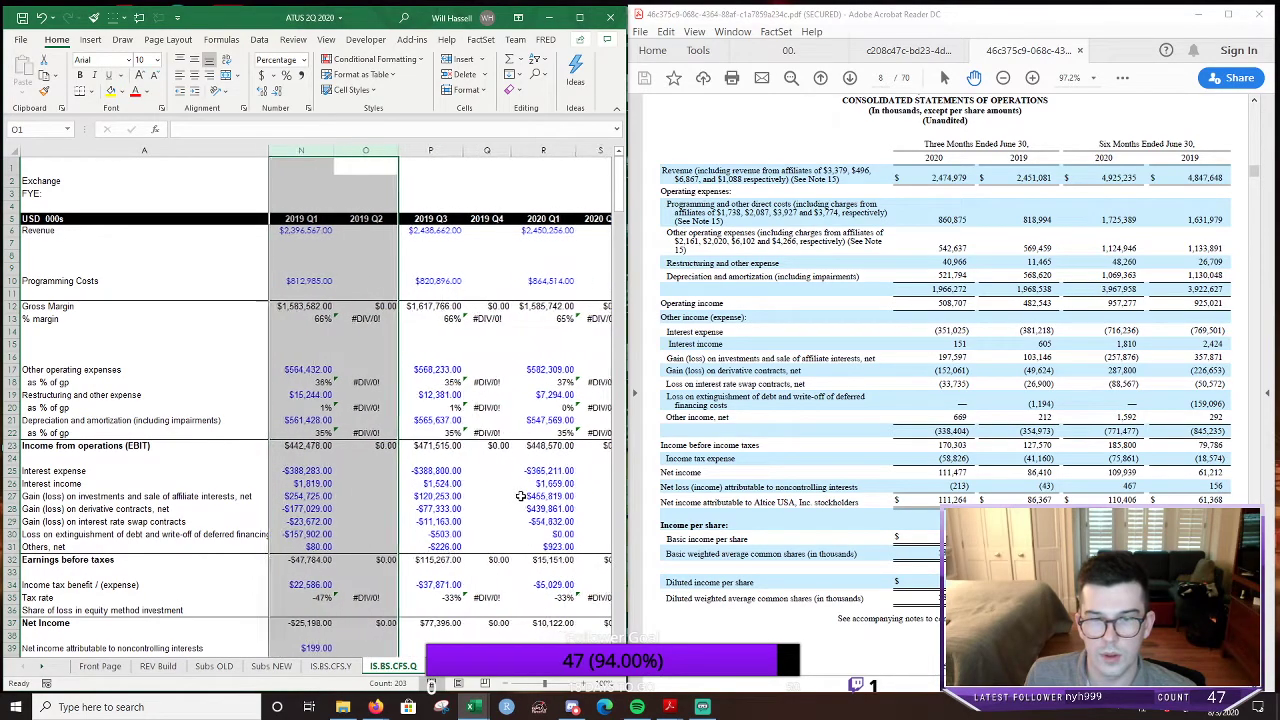
pyautogui.click(541, 597)
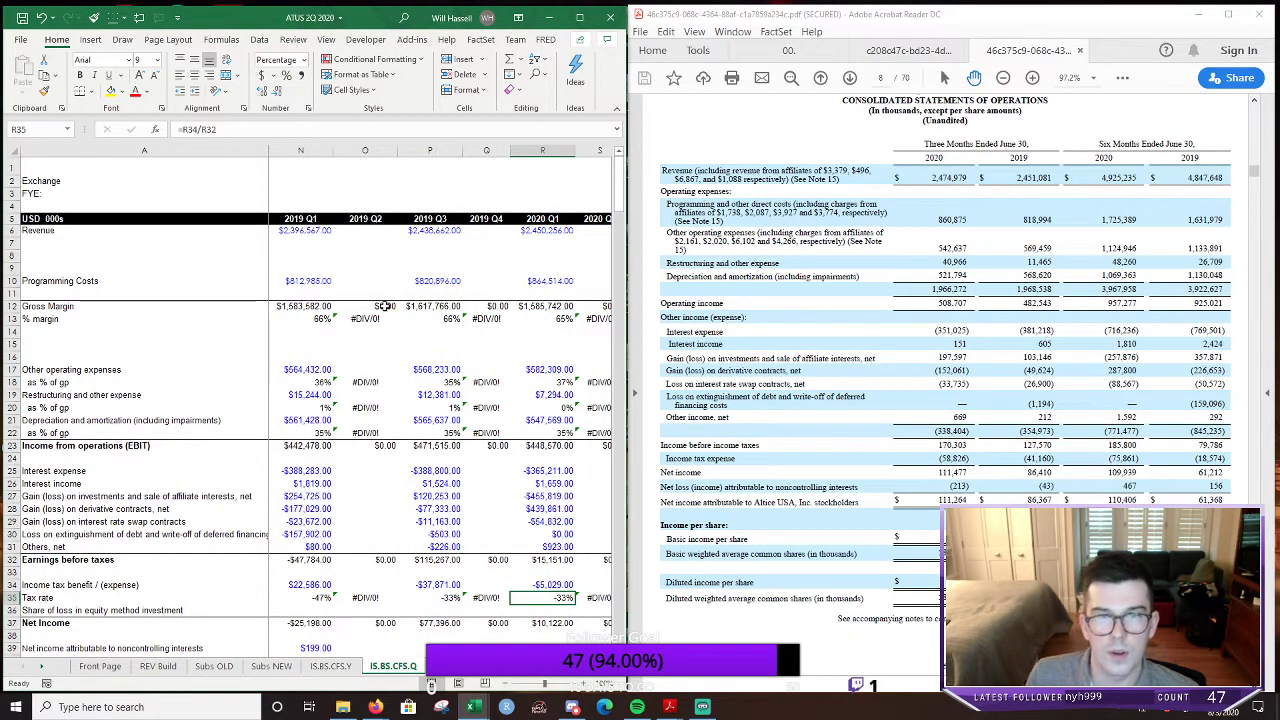
pyautogui.hscroll(1, 383, 305)
# Enter revenue of 2,451,081 for 2019 Q2 and 2,474,979 for 2020 Q2
pyautogui.click(302, 232)
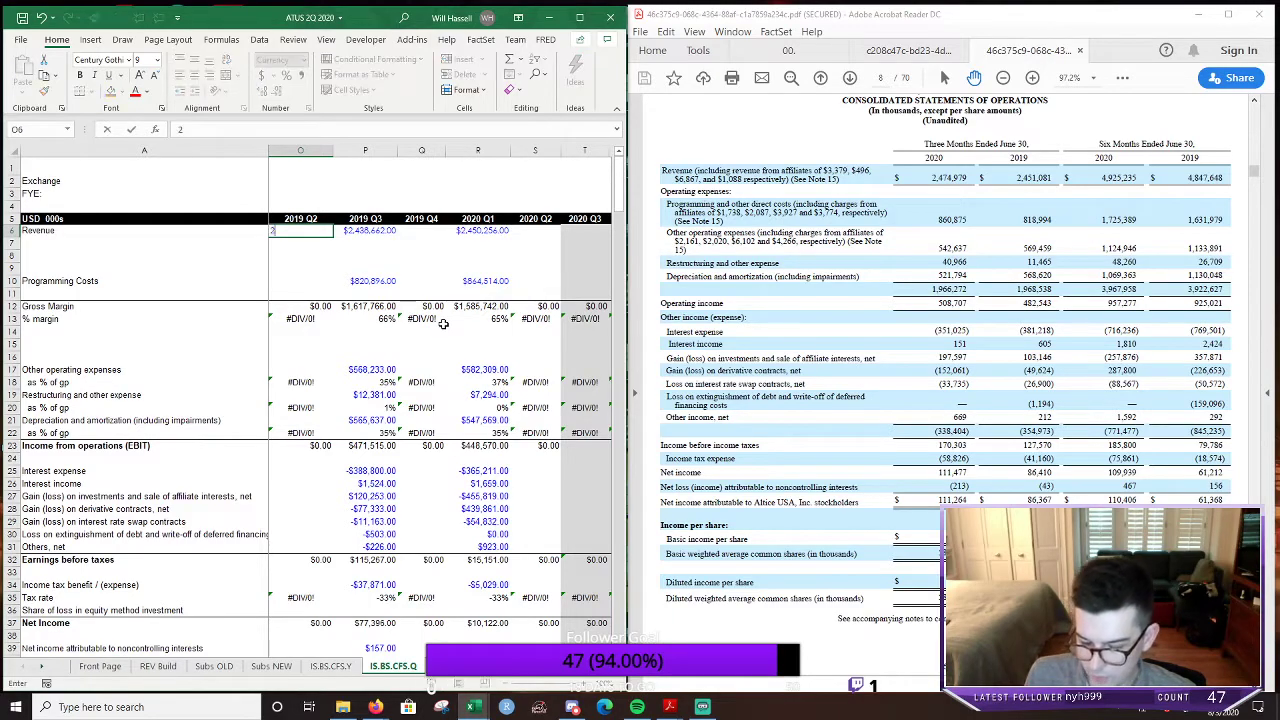
pyautogui.write('451')
pyautogui.write('081')
pyautogui.press('Return')
pyautogui.press('Up')
pyautogui.press('Right')
pyautogui.press('Right')
pyautogui.press('Right')
pyautogui.press('Right')
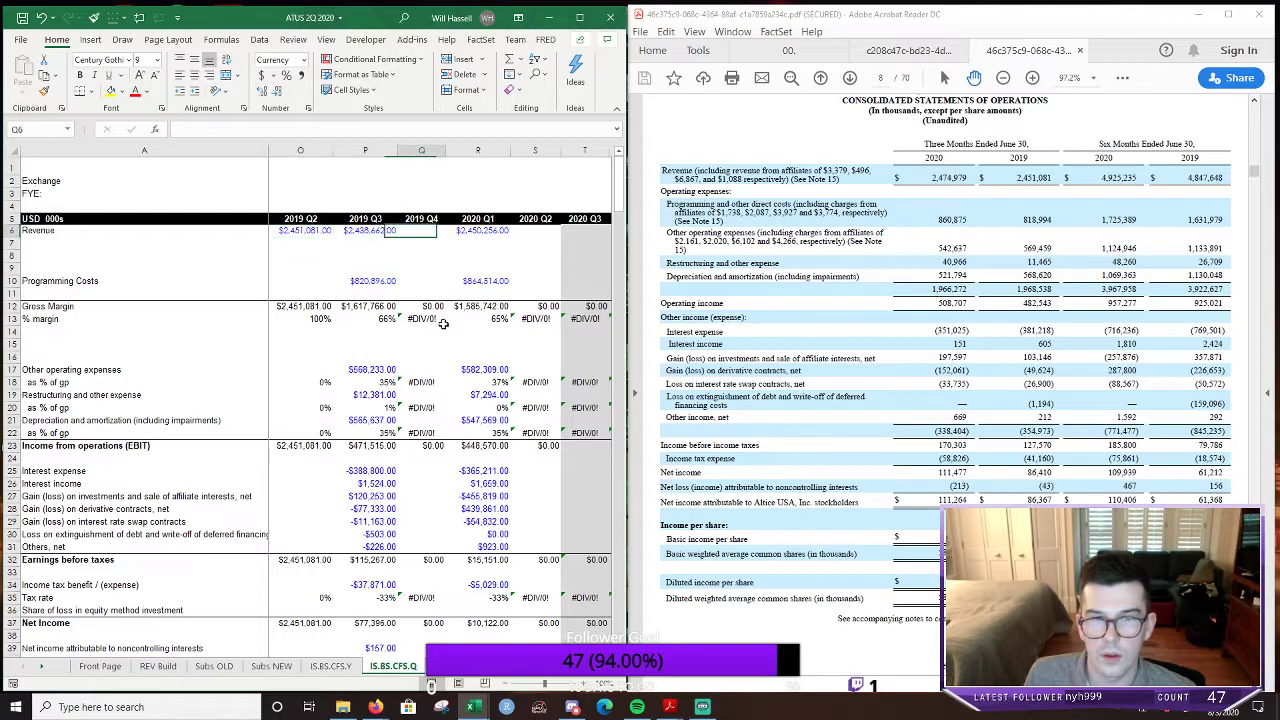
pyautogui.write('2,474,979')
pyautogui.press('Return')
pyautogui.press('Down')
pyautogui.press('Down')
pyautogui.press('Down')
pyautogui.press('Down')
pyautogui.press('Down')
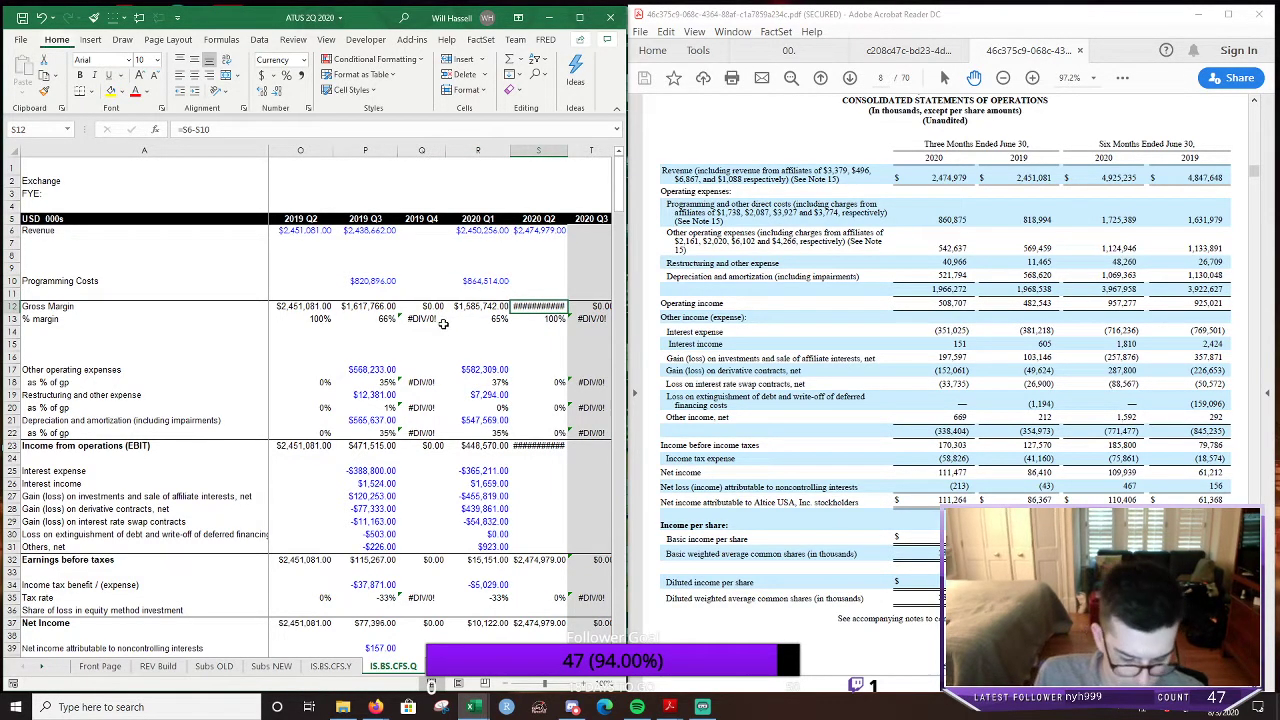
# Autofit column S and enter programming costs of 818,994 (2019 Q2) and 860,875 (2020 Q2)
pyautogui.hotkey('alt', 'h')
pyautogui.press('o')
pyautogui.press('i')
pyautogui.press('Left')
pyautogui.press('Left')
pyautogui.press('Left')
pyautogui.press('Left')
pyautogui.press('Down')
pyautogui.press('Down')
pyautogui.press('Down')
pyautogui.press('Down')
pyautogui.press('Down')
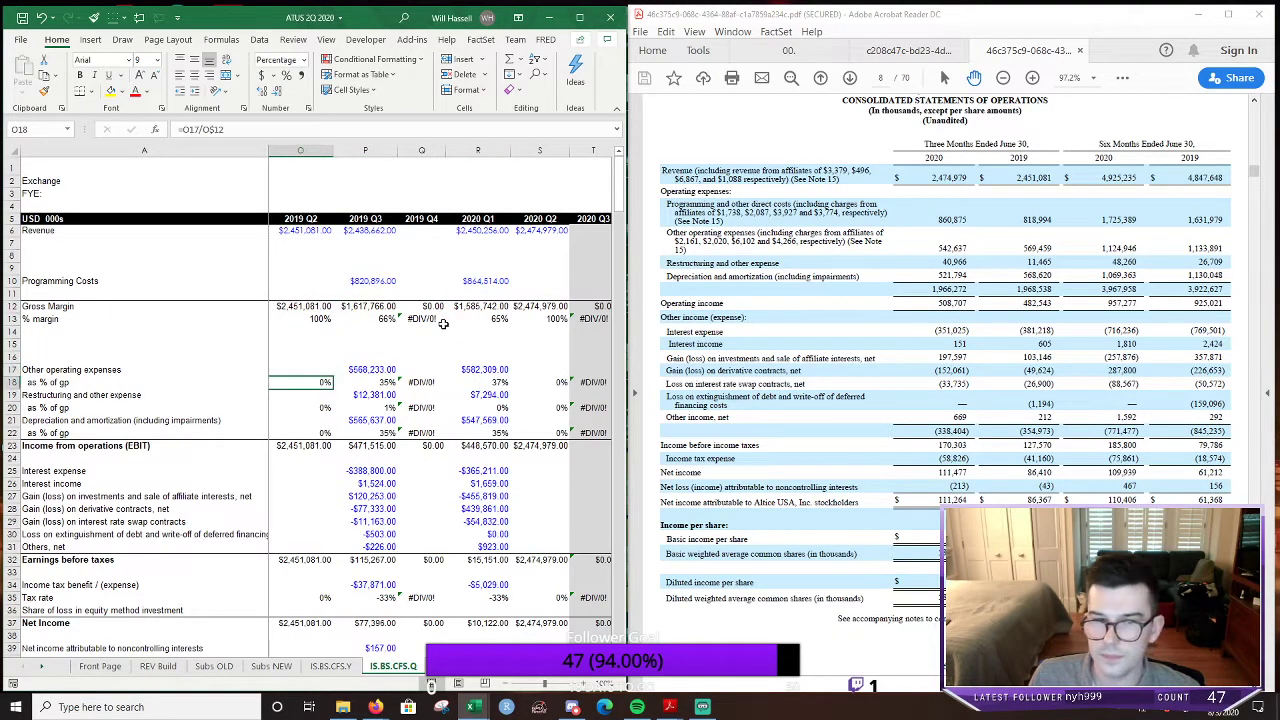
pyautogui.press('Up')
pyautogui.press('Up')
pyautogui.press('Up')
pyautogui.press('Up')
pyautogui.press('Up')
pyautogui.press('Up')
pyautogui.press('Up')
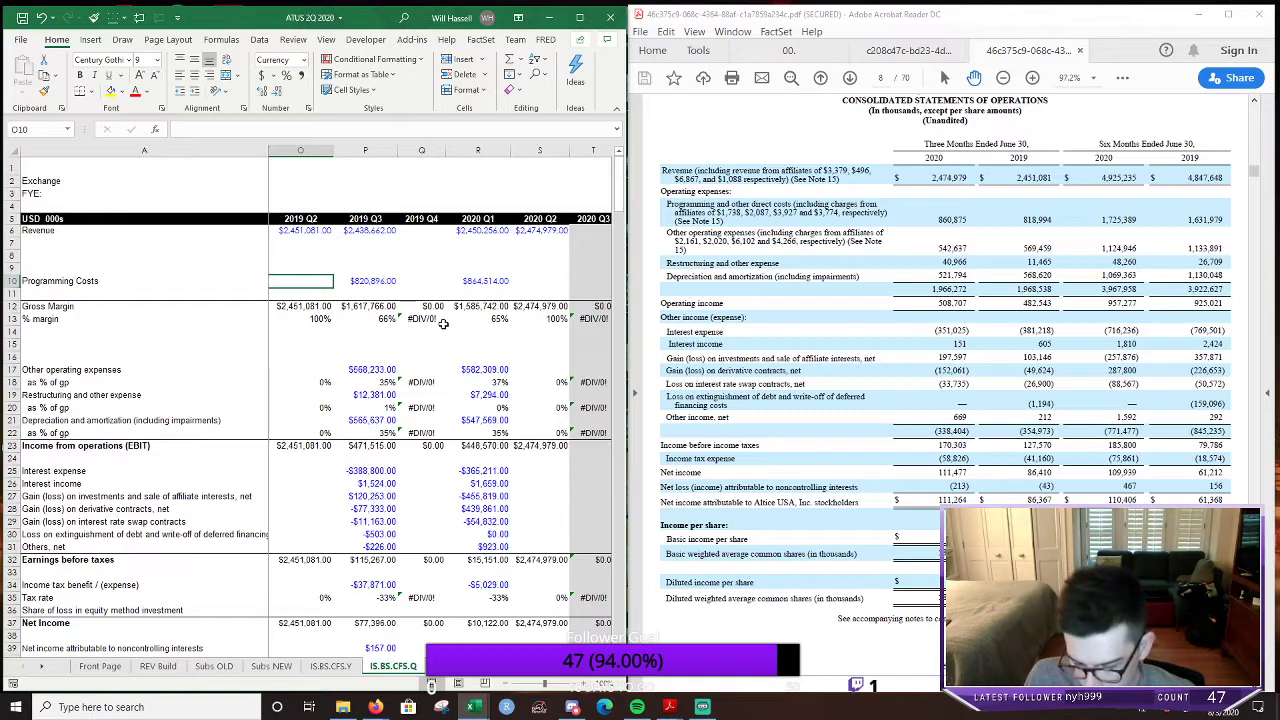
pyautogui.write('88')
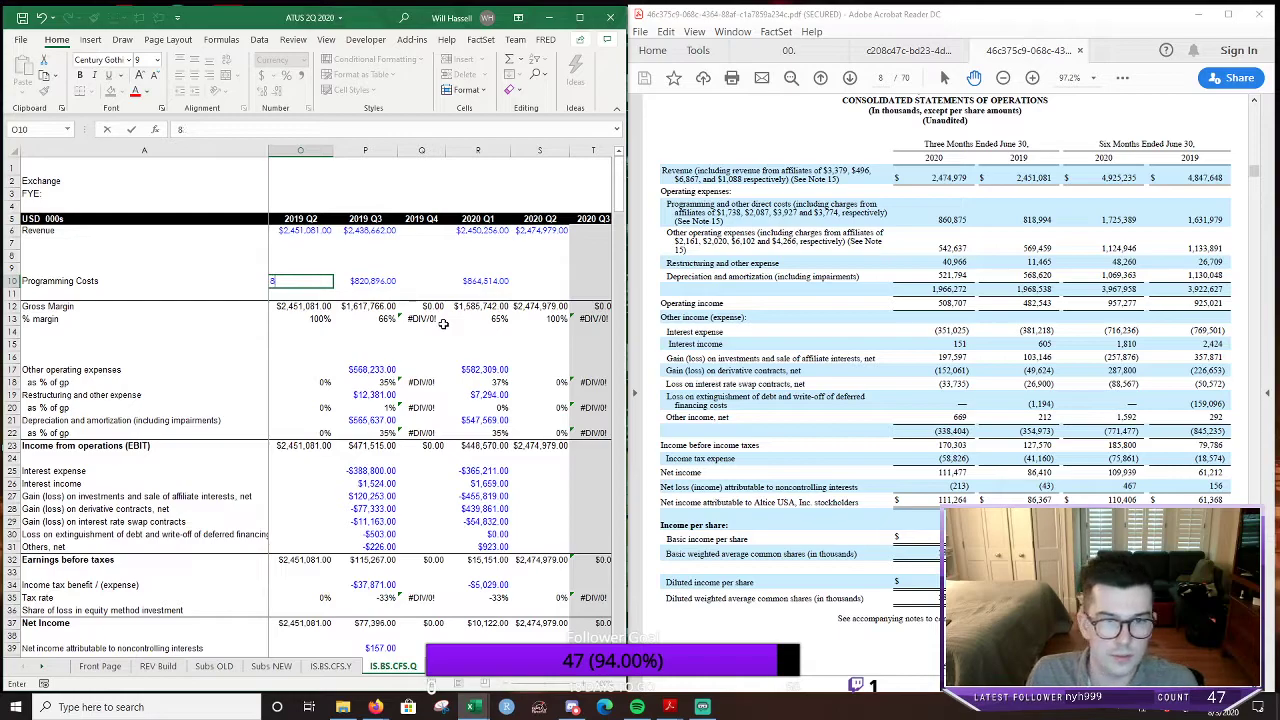
pyautogui.write('918')
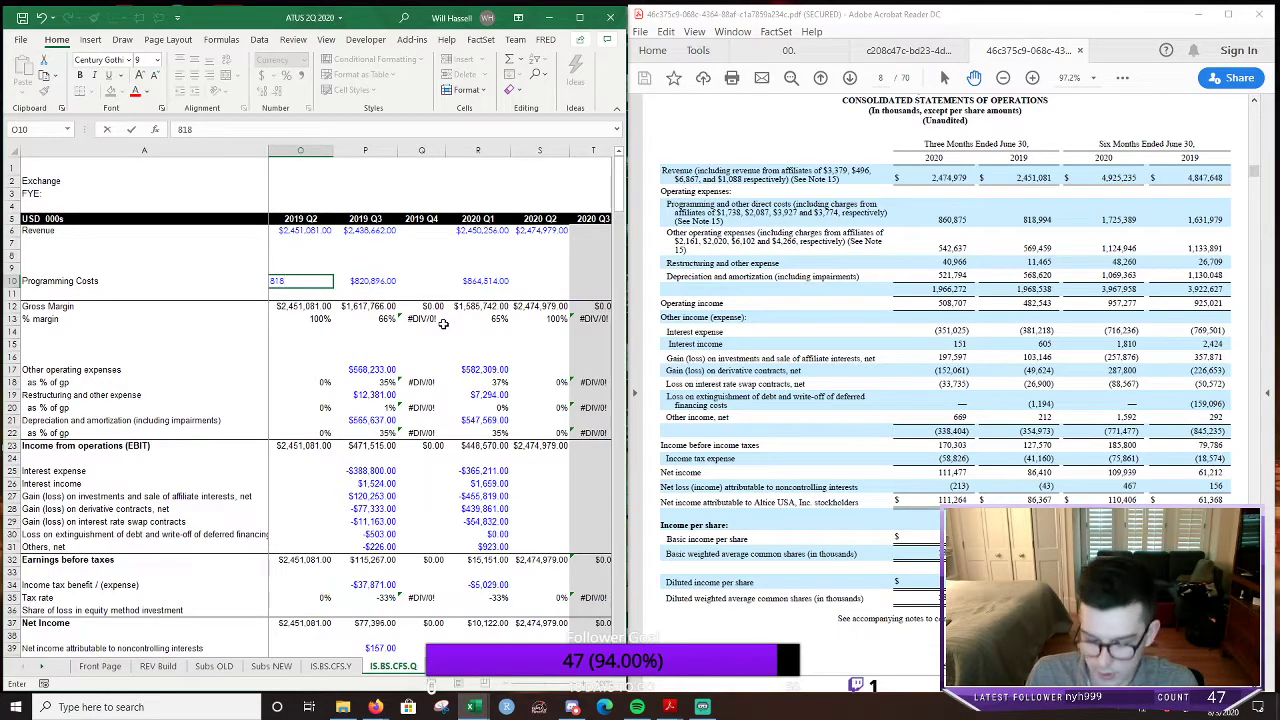
pyautogui.write('994')
pyautogui.press('Right')
pyautogui.press('Right')
pyautogui.press('Right')
pyautogui.press('Right')
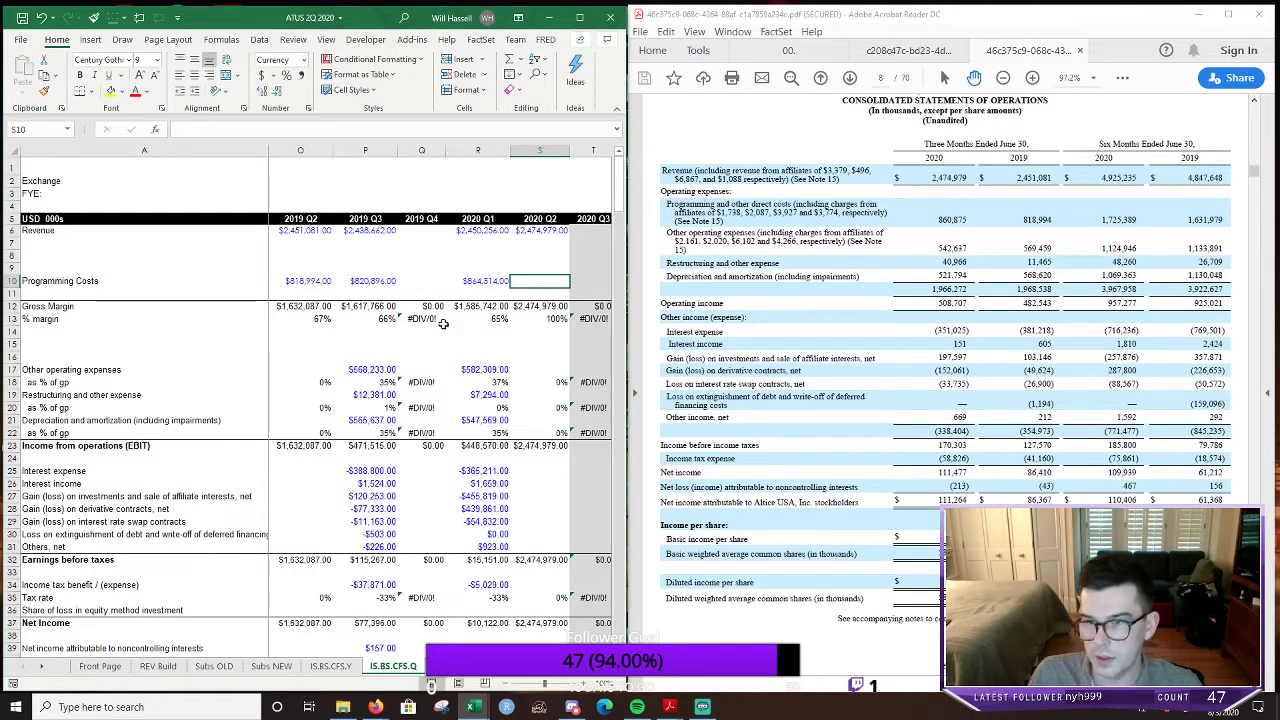
pyautogui.write('860')
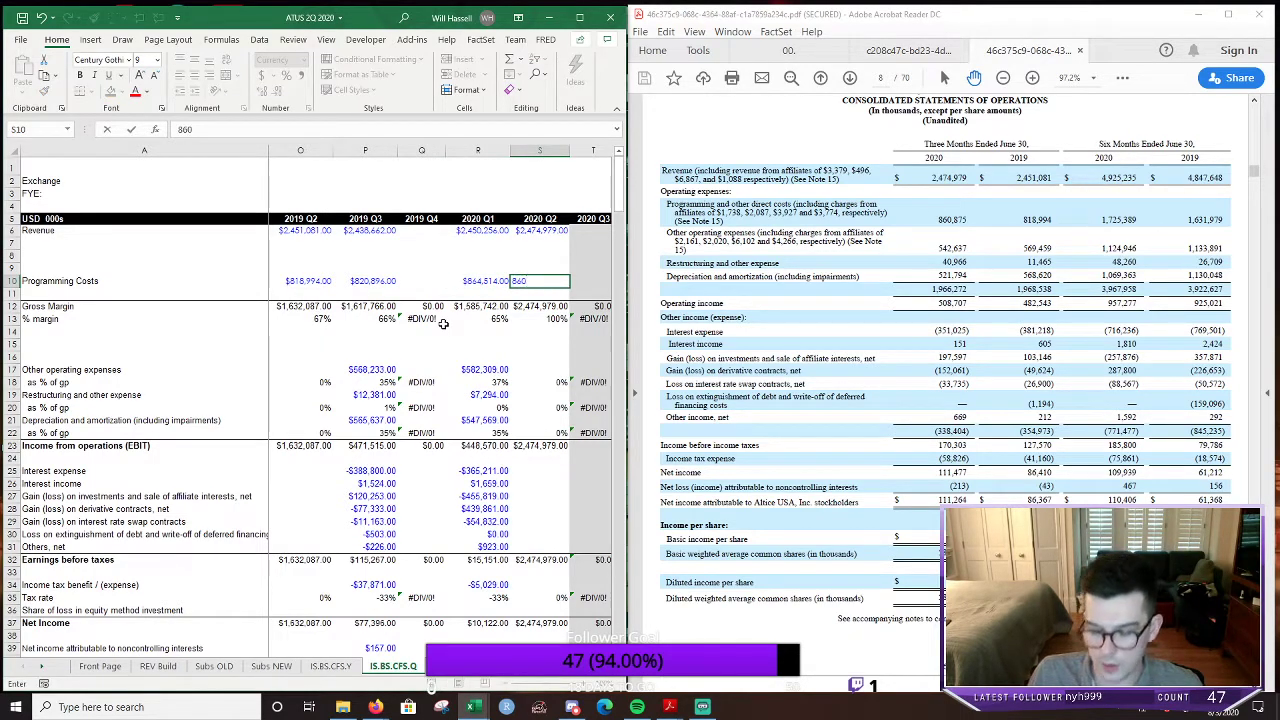
pyautogui.write(',875')
pyautogui.press('Return')
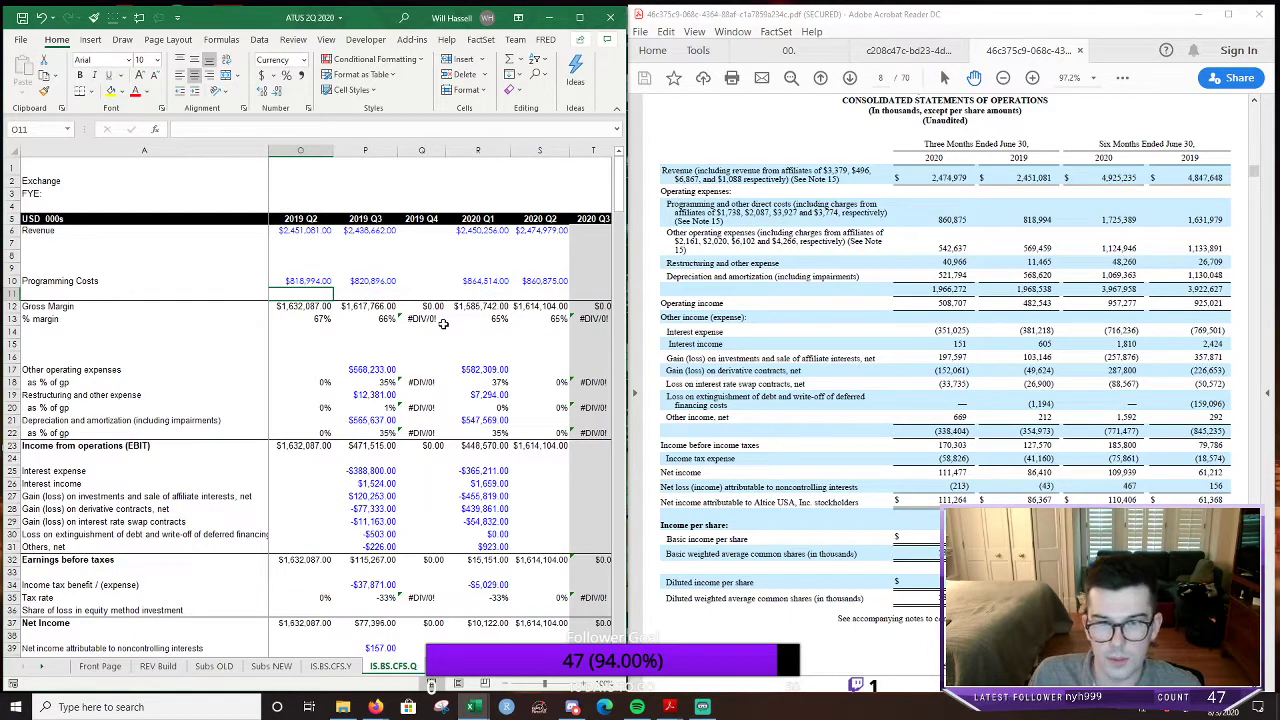
pyautogui.press('Down')
pyautogui.press('Down')
pyautogui.press('Down')
pyautogui.press('Down')
pyautogui.press('Down')
pyautogui.press('Down')
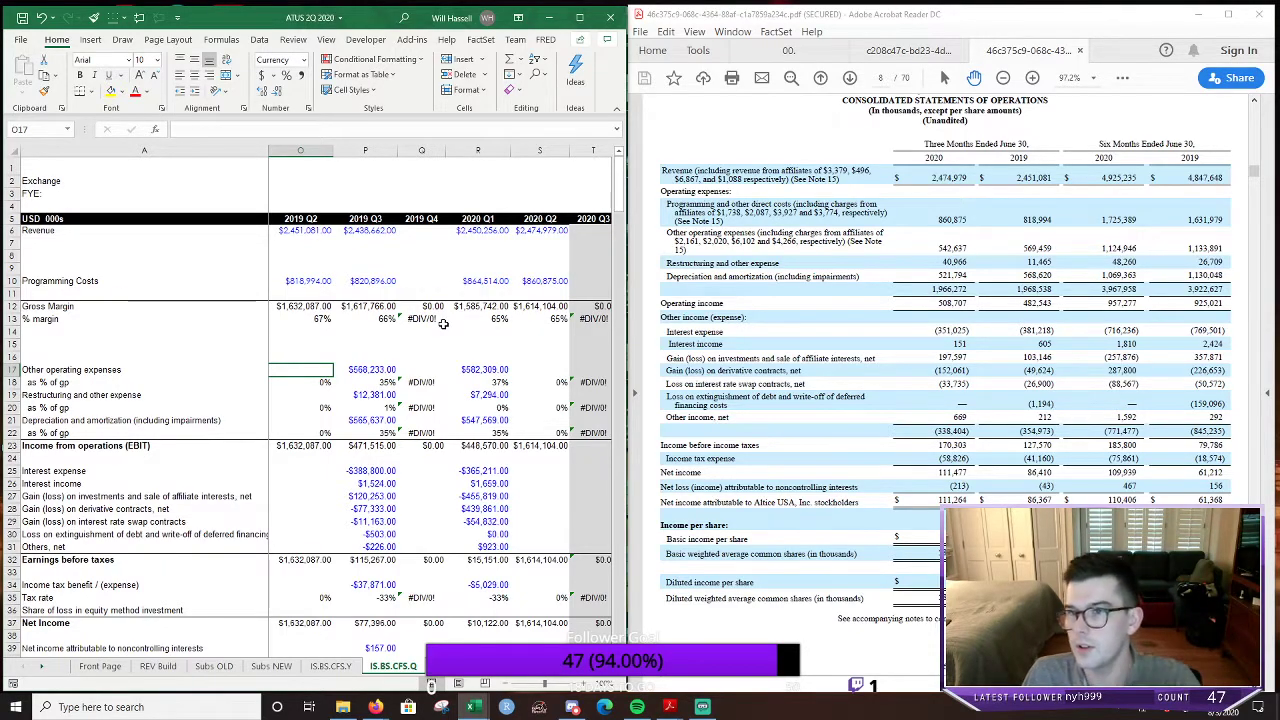
# Enter 2019 Q2 other operating expenses, correcting the mistyped digit to 569,459
pyautogui.write('59')
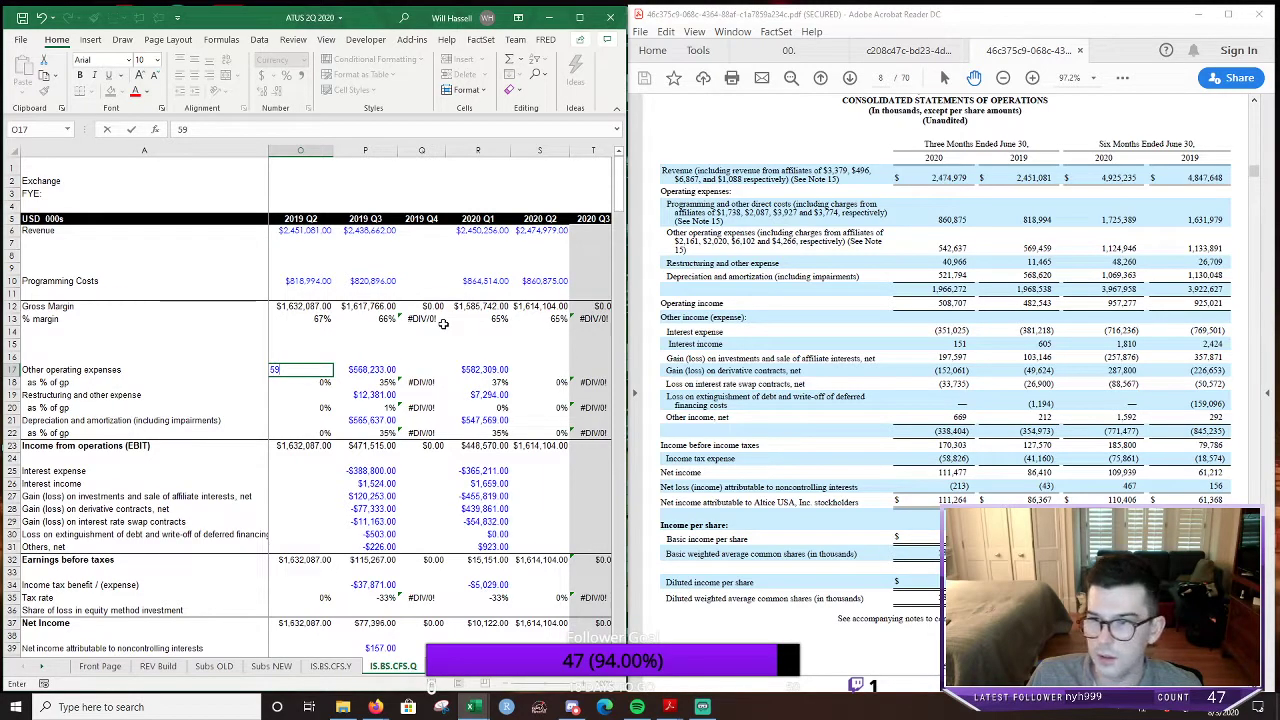
pyautogui.write('9459')
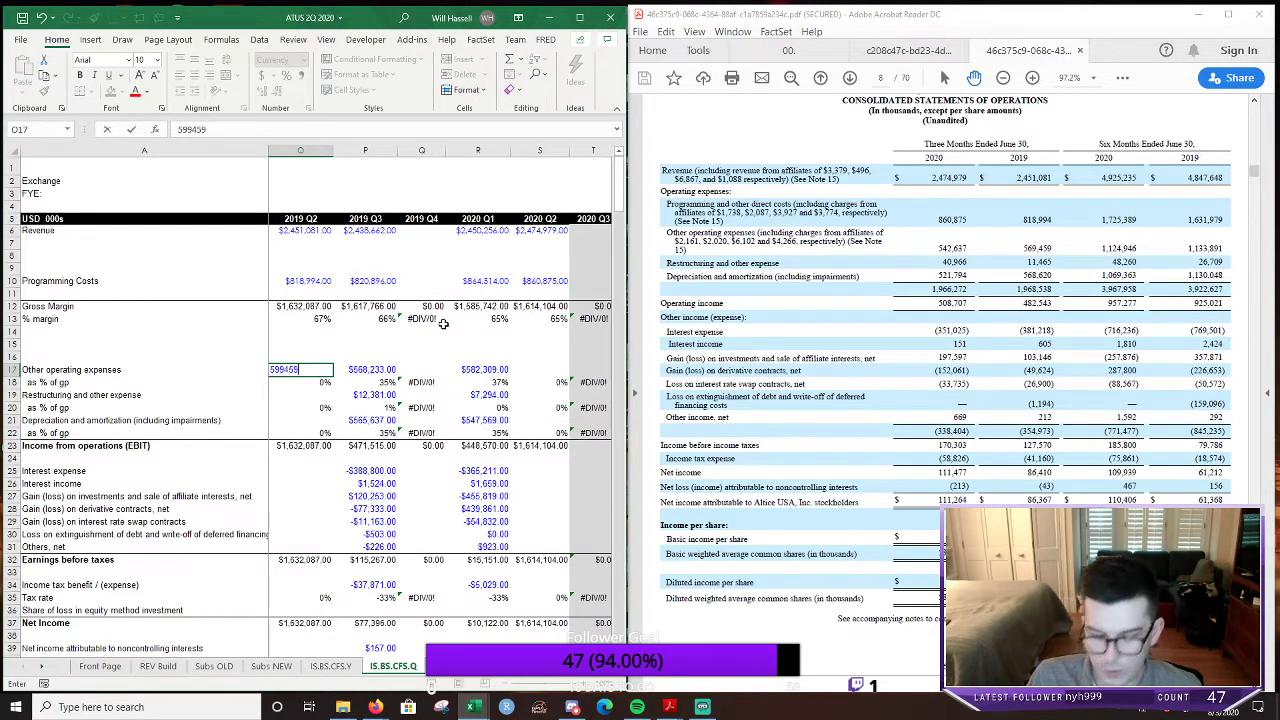
pyautogui.press('Return')
pyautogui.press('Return')
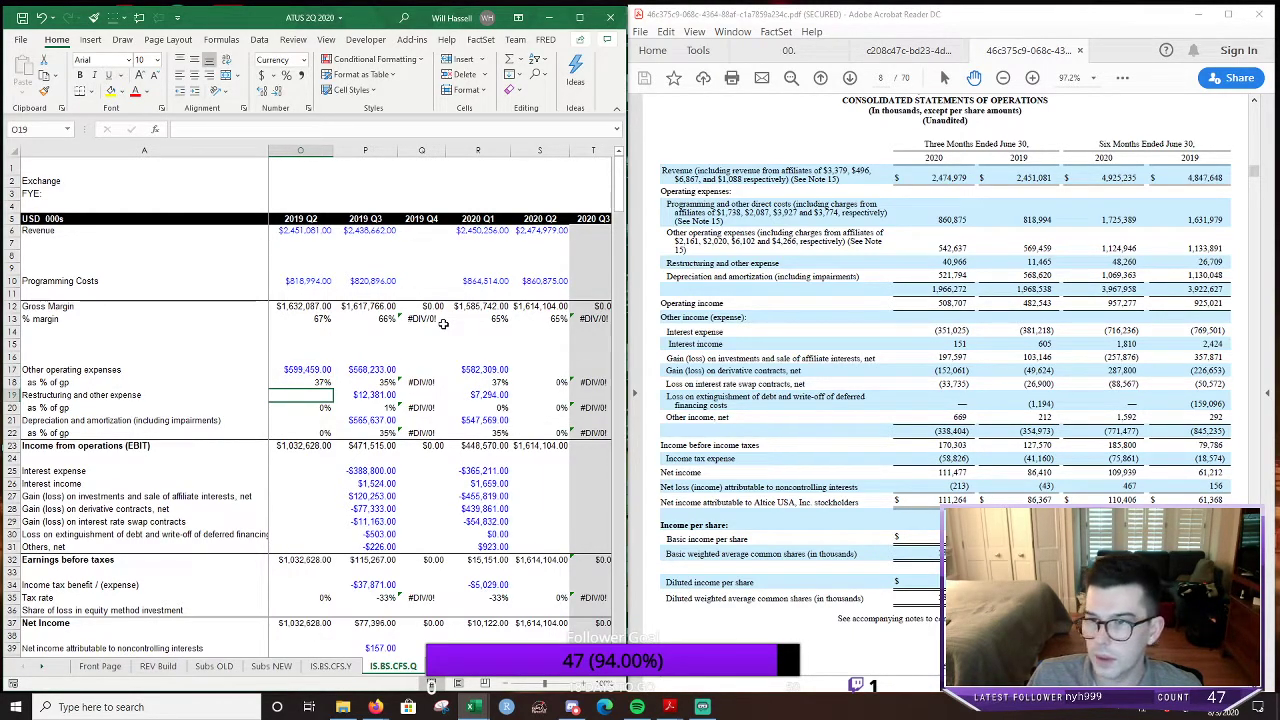
pyautogui.press('Up')
pyautogui.press('Up')
pyautogui.press('F2')
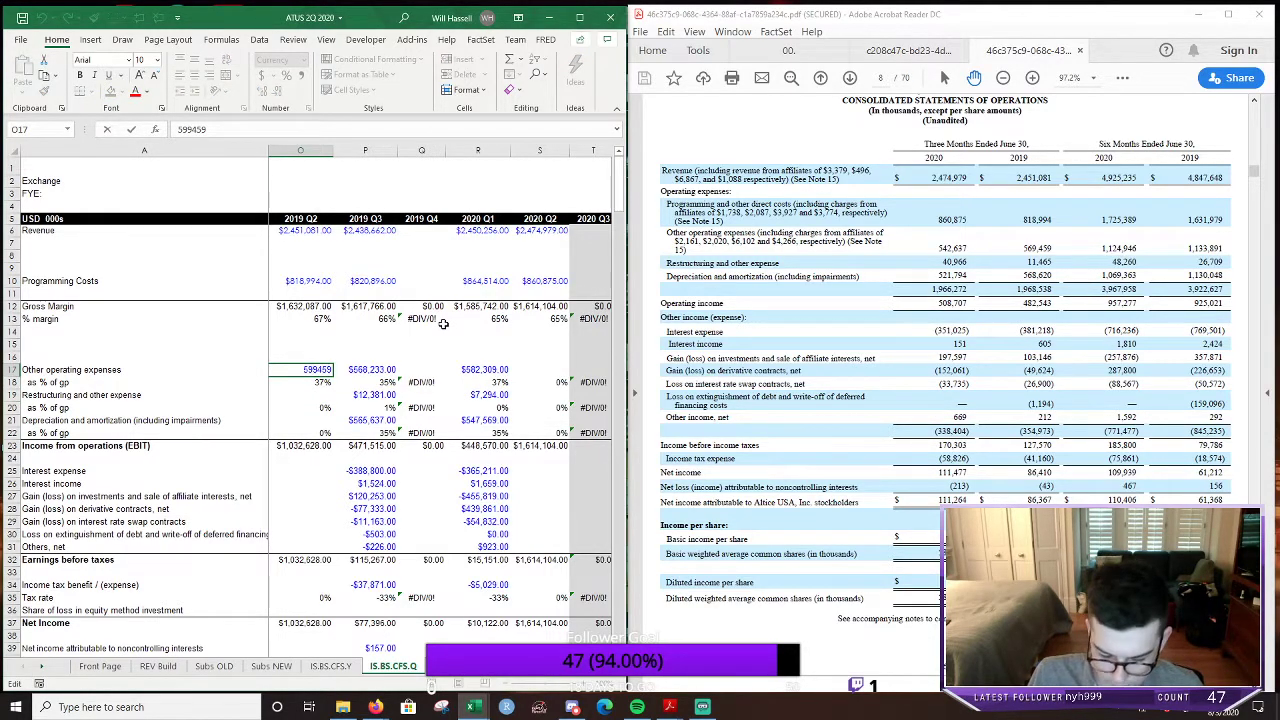
pyautogui.press('Left')
pyautogui.press('Left')
pyautogui.press('Left')
pyautogui.press('Left')
pyautogui.press('BackSpace')
pyautogui.write('6')
pyautogui.press('Return')
pyautogui.press('Return')
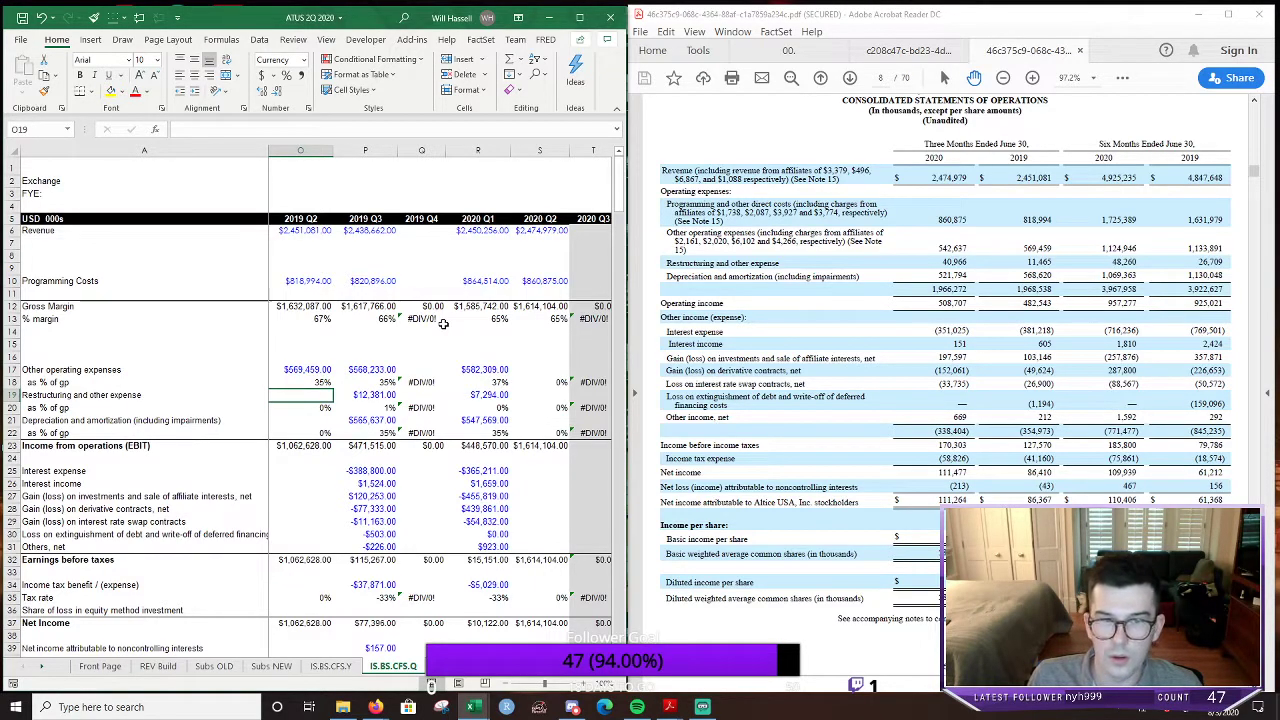
# Enter 2019 Q2 restructuring of 11,465 and depreciation and amortization of 568,620
pyautogui.write('11,4')
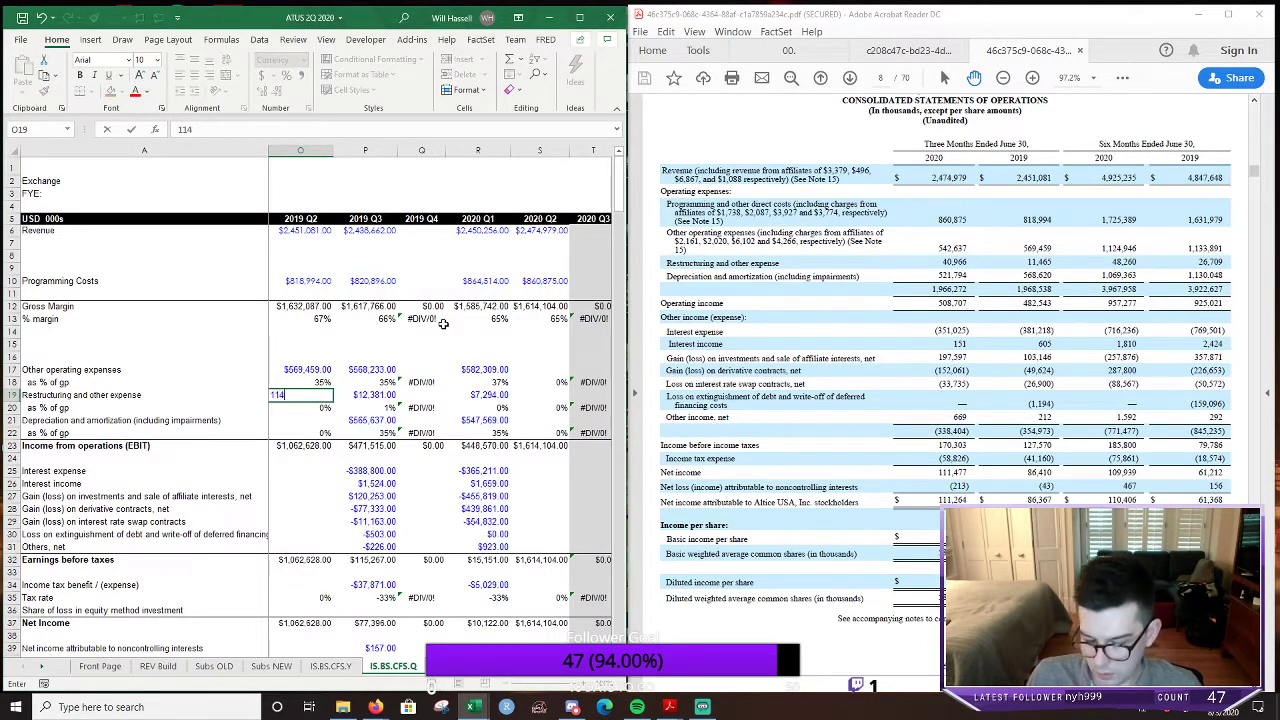
pyautogui.write('65')
pyautogui.press('Return')
pyautogui.press('Return')
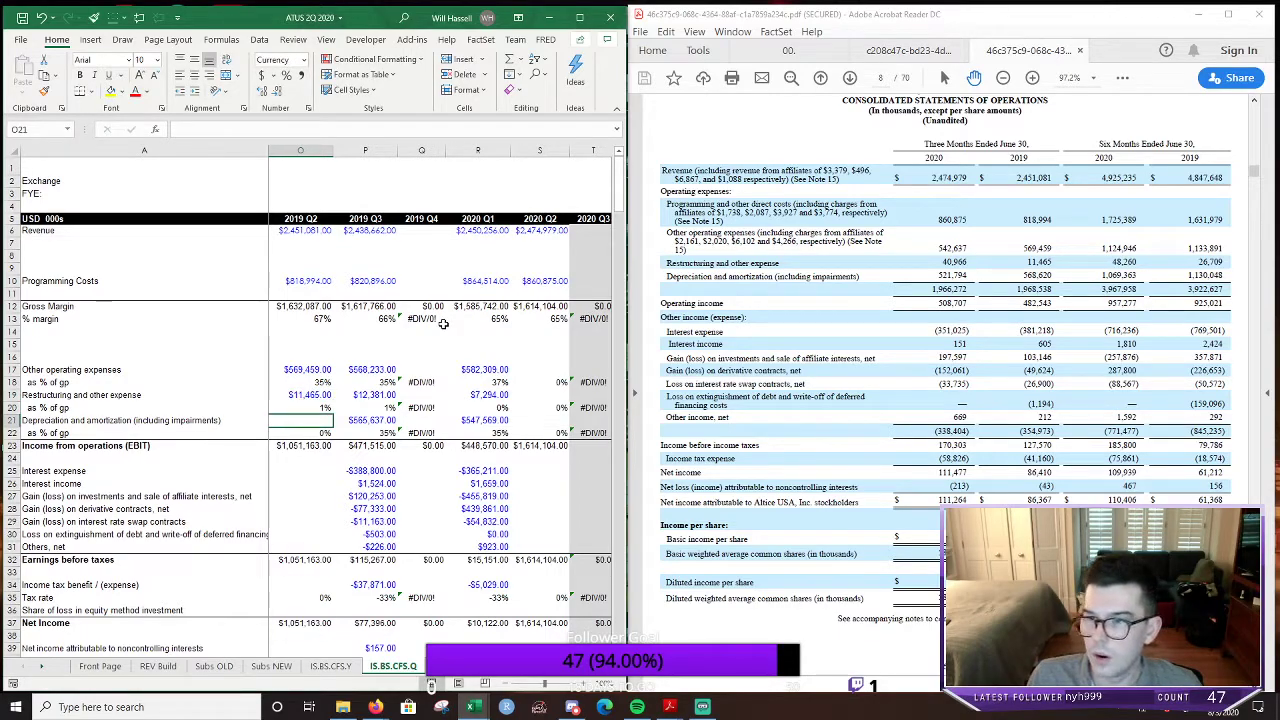
pyautogui.write('568620')
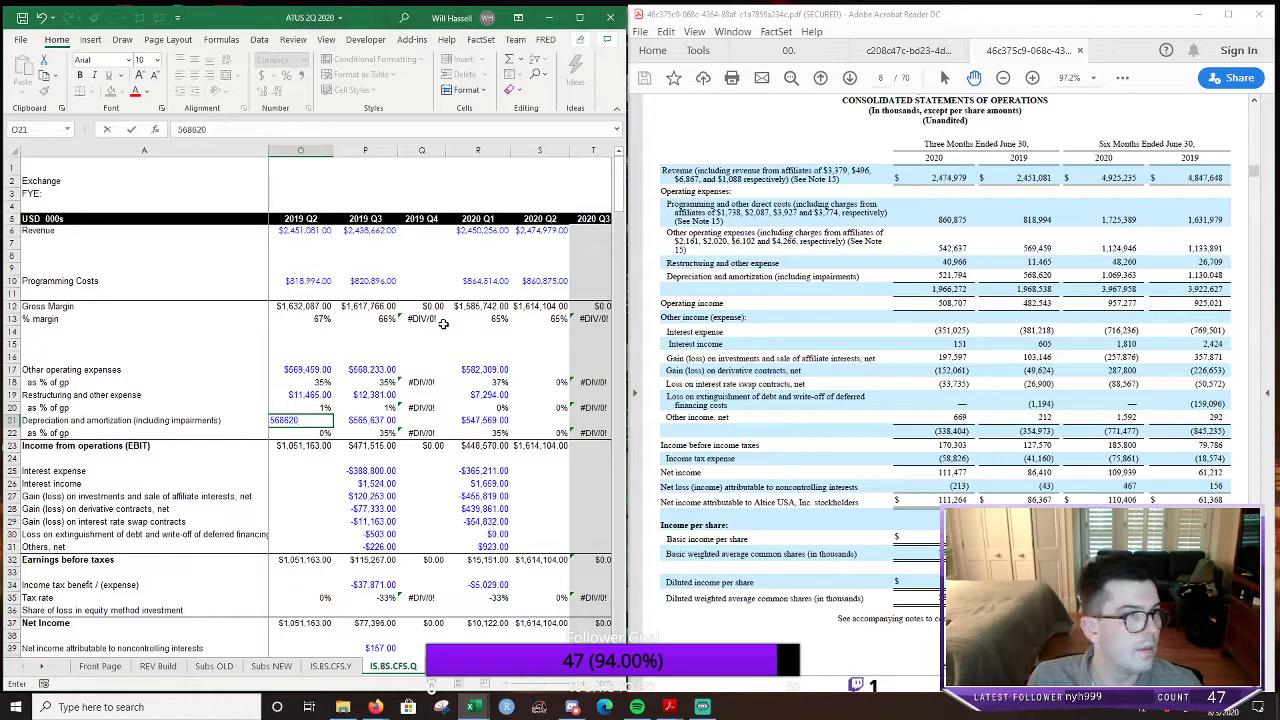
pyautogui.press('Return')
pyautogui.press('Up')
pyautogui.press('Right')
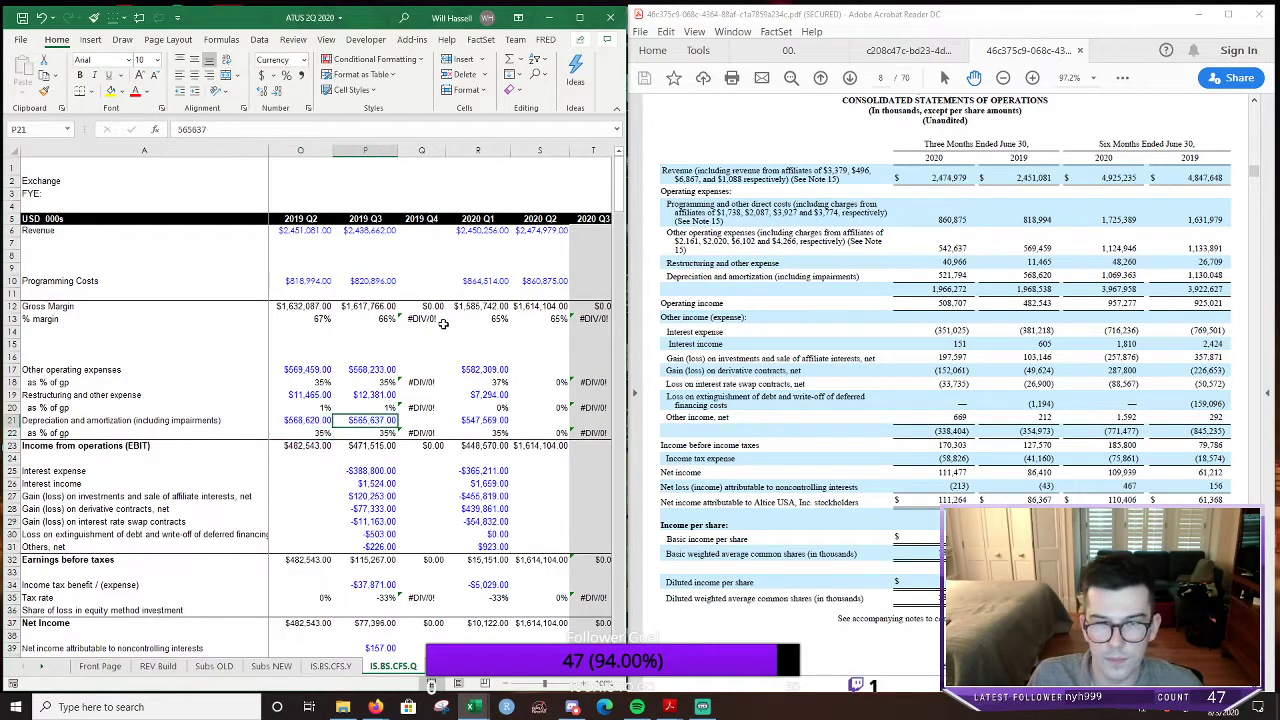
pyautogui.press('Right')
pyautogui.press('Right')
pyautogui.press('Right')
pyautogui.press('Up')
pyautogui.press('Up')
pyautogui.press('Up')
pyautogui.press('Up')
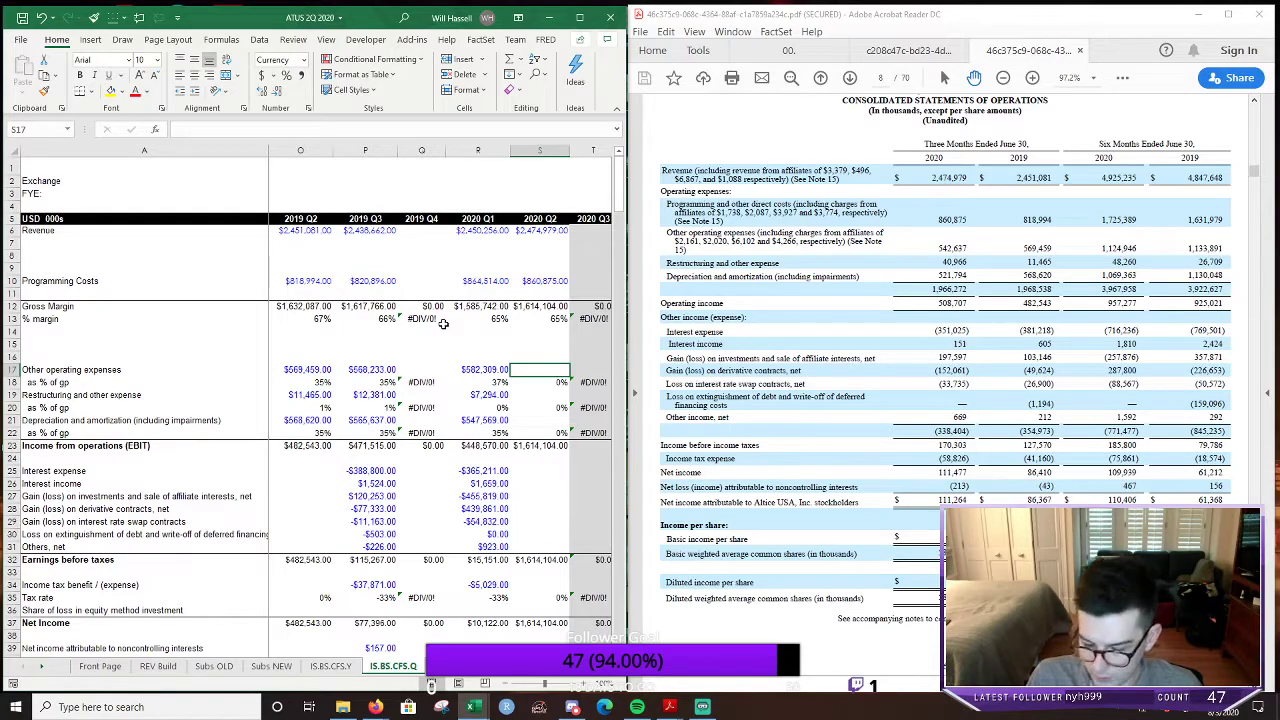
# Type 542,637, 40,966 and 521,794 into the 2020 Q2 other opex, restructuring and D&A rows
pyautogui.write('542')
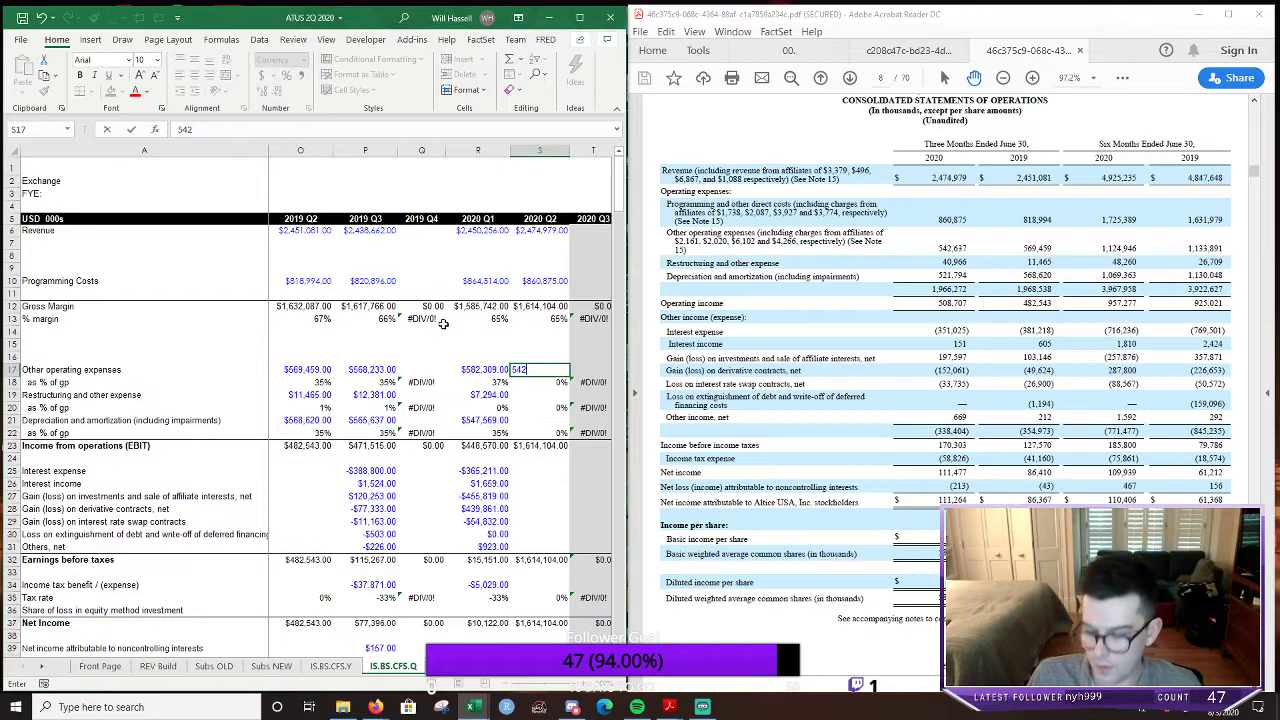
pyautogui.write(',637')
pyautogui.press('Return')
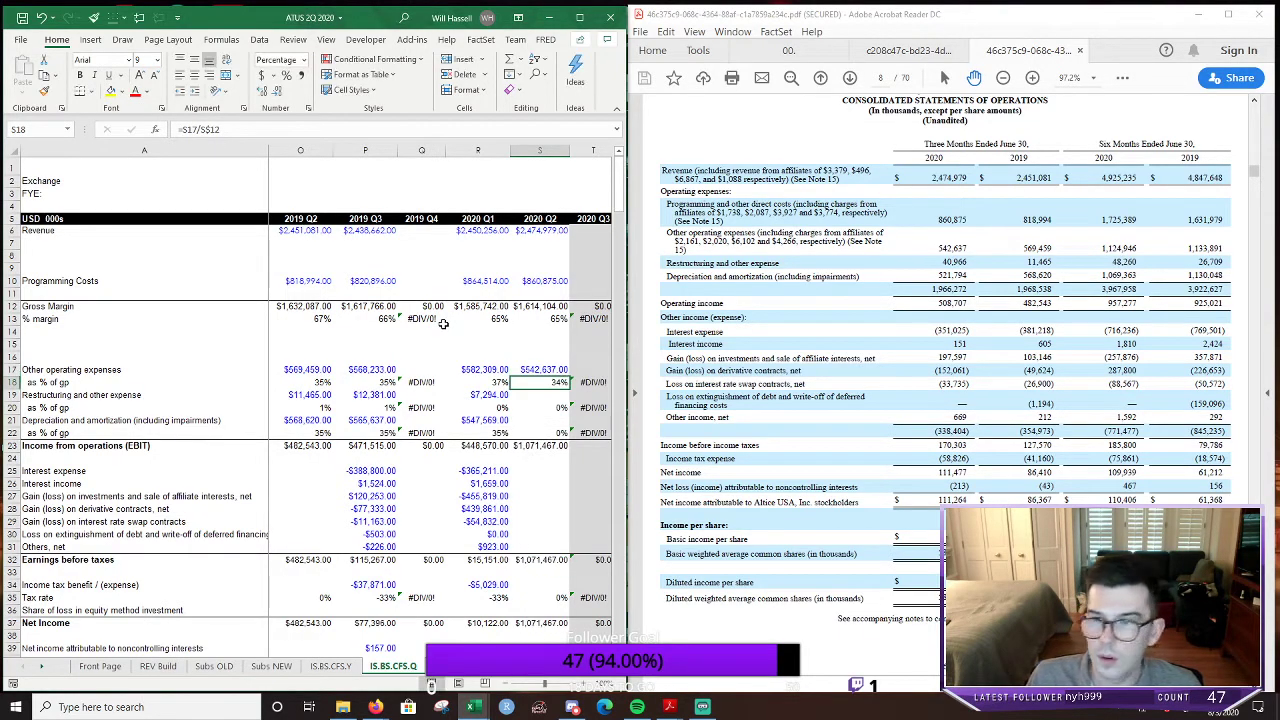
pyautogui.press('Down')
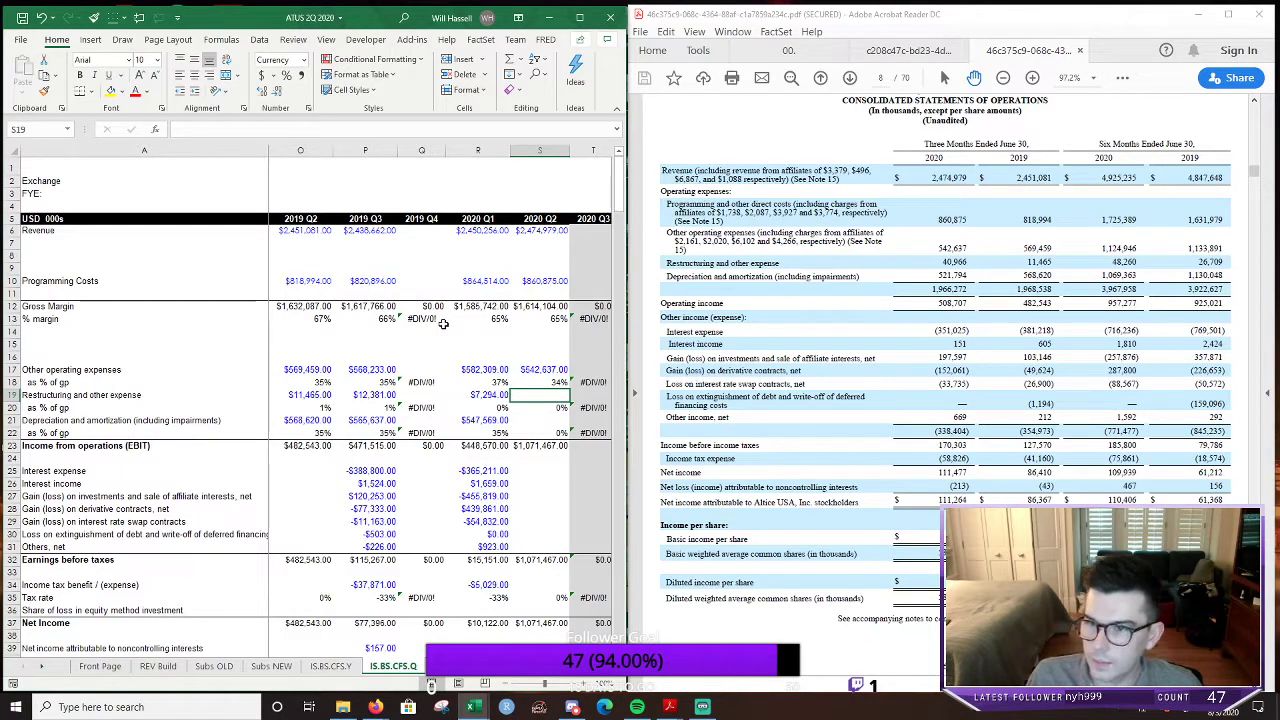
pyautogui.write('40')
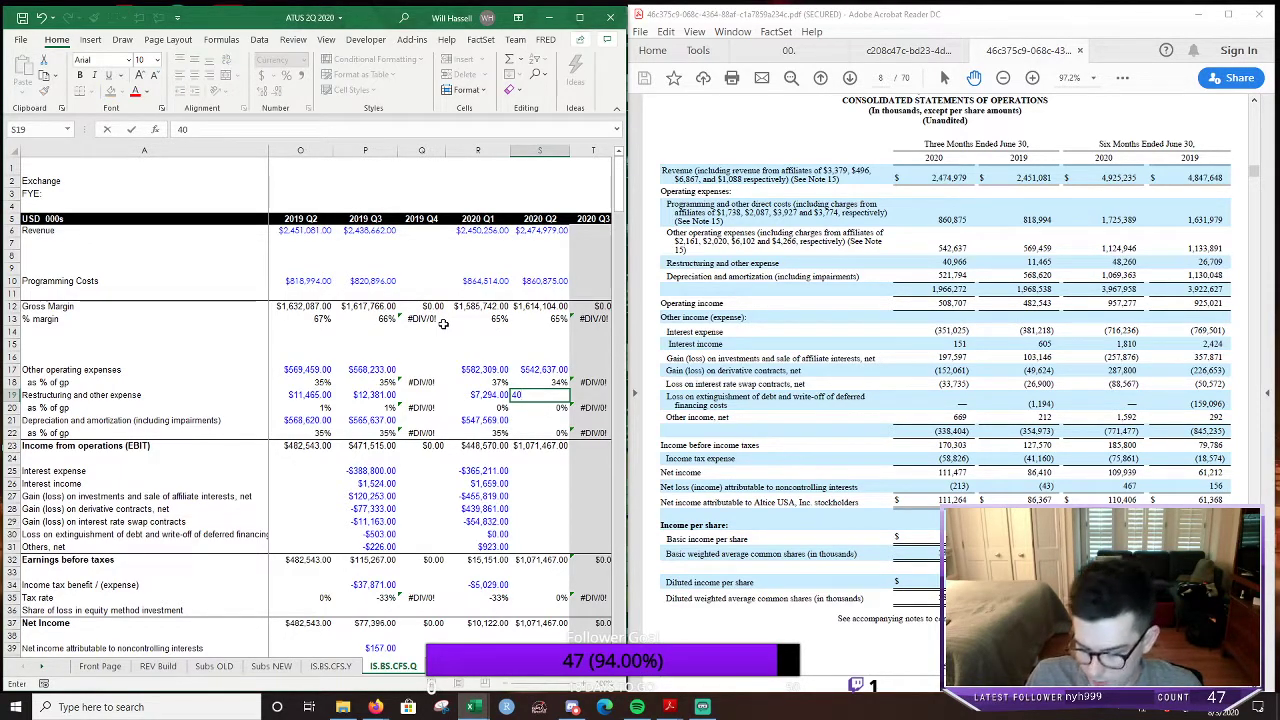
pyautogui.write('966')
pyautogui.press('Return')
pyautogui.press('Return')
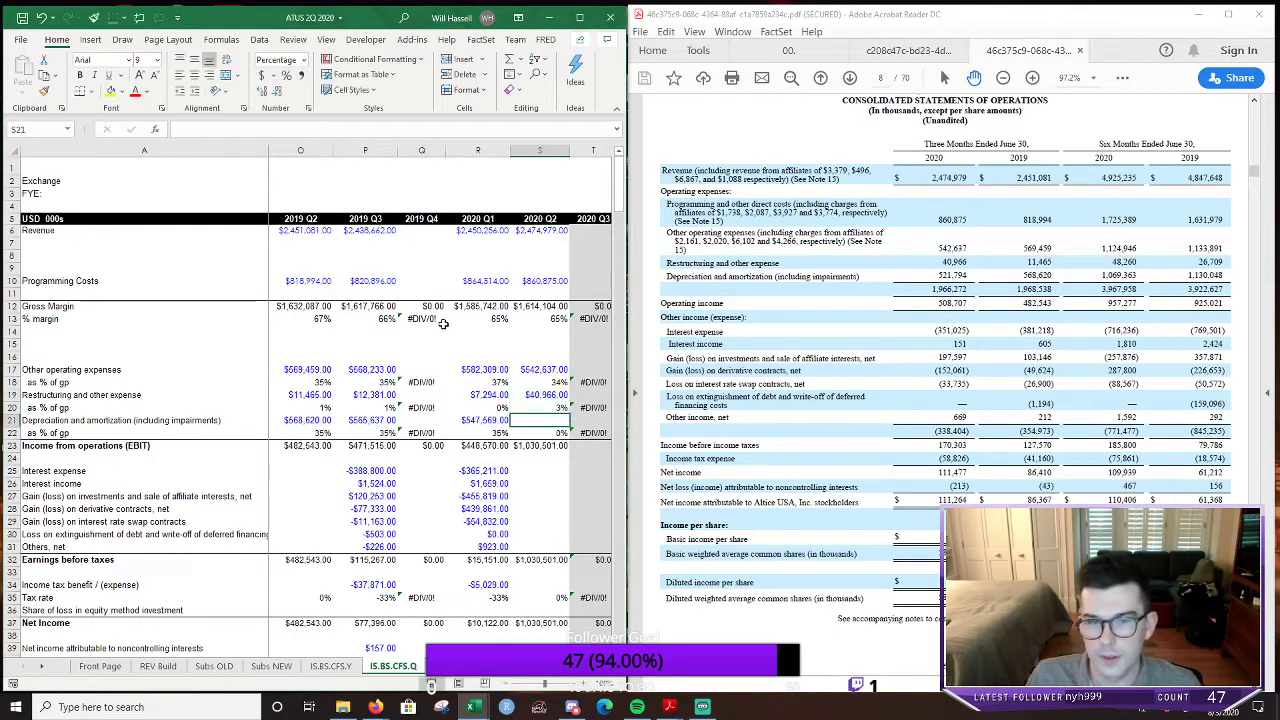
pyautogui.write('5')
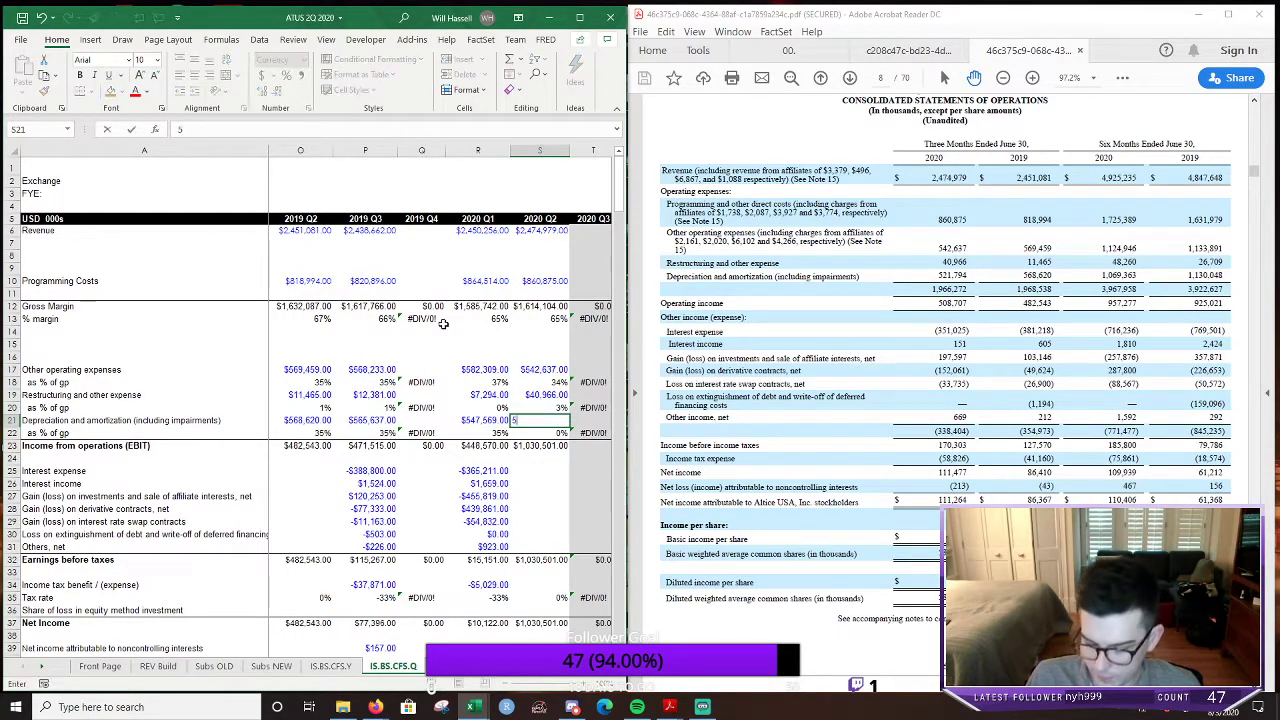
pyautogui.write('21,794')
pyautogui.press('Return')
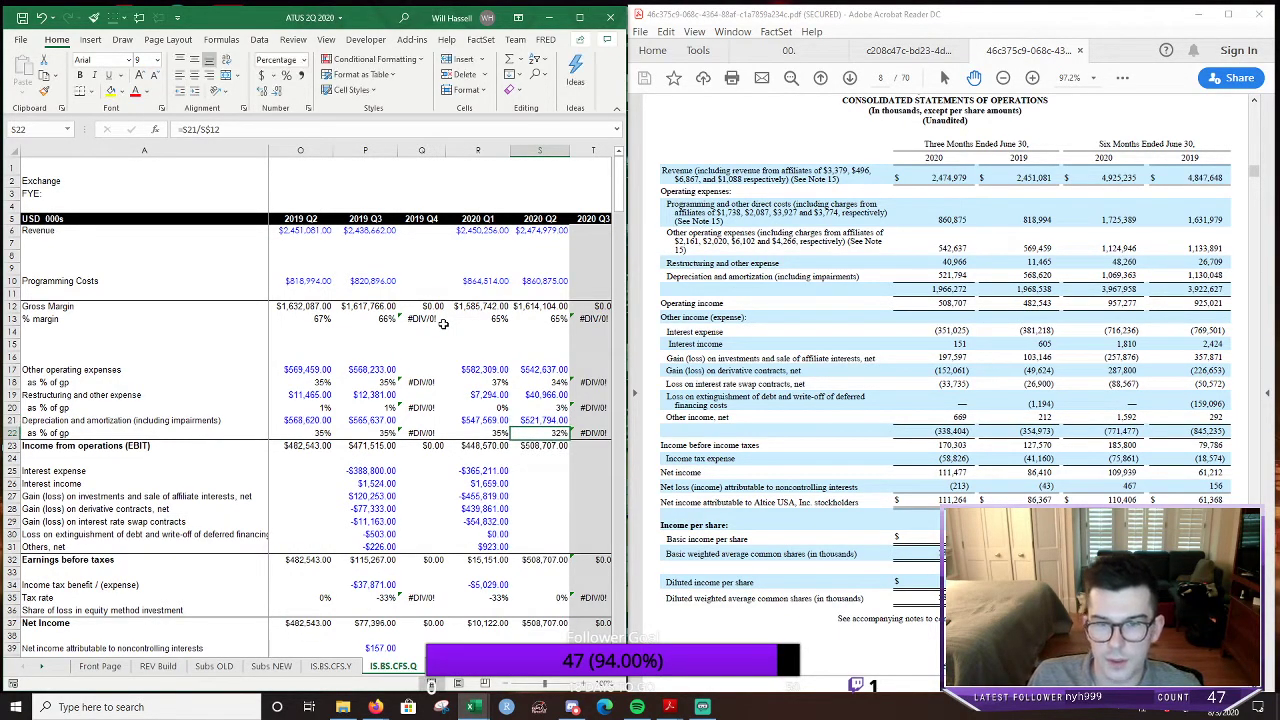
pyautogui.press('Down')
pyautogui.press('Down')
pyautogui.press('Home')
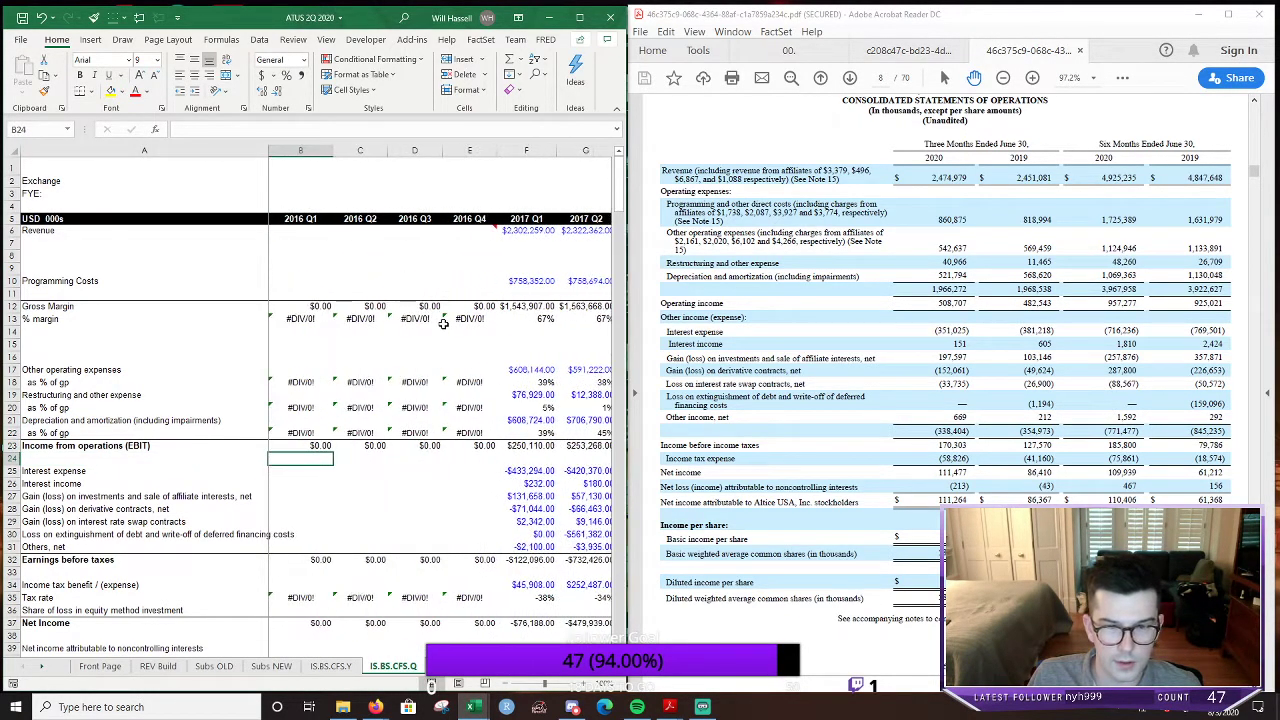
# Insert a Margin row below EBIT with a formula dividing EBIT by revenue
pyautogui.press('Left')
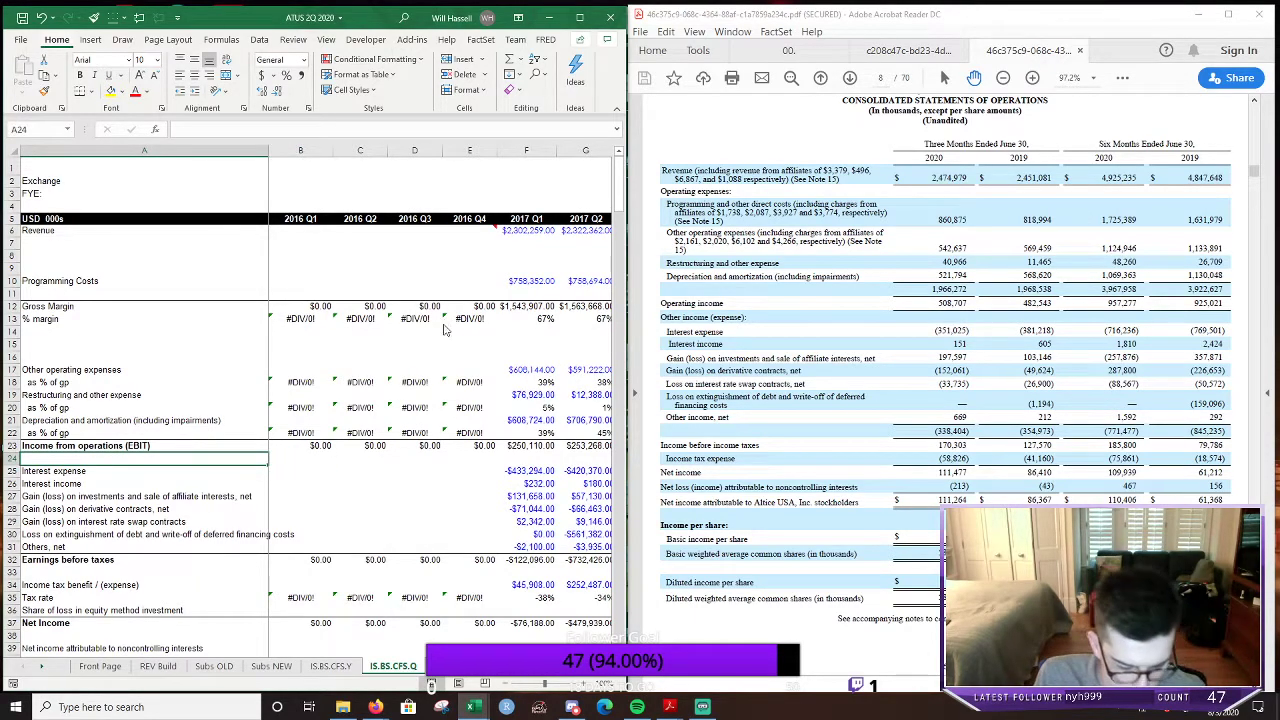
pyautogui.hotkey('alt', 'h')
pyautogui.press('i')
pyautogui.press('r')
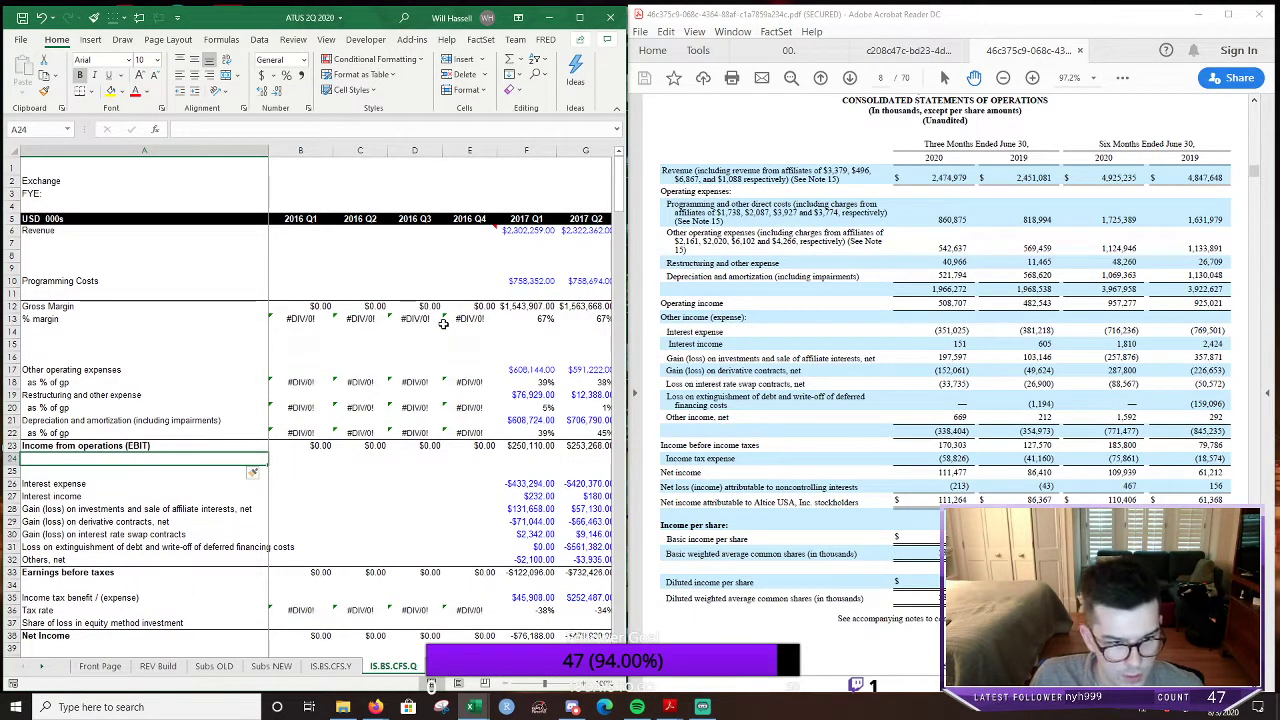
pyautogui.write('Margin')
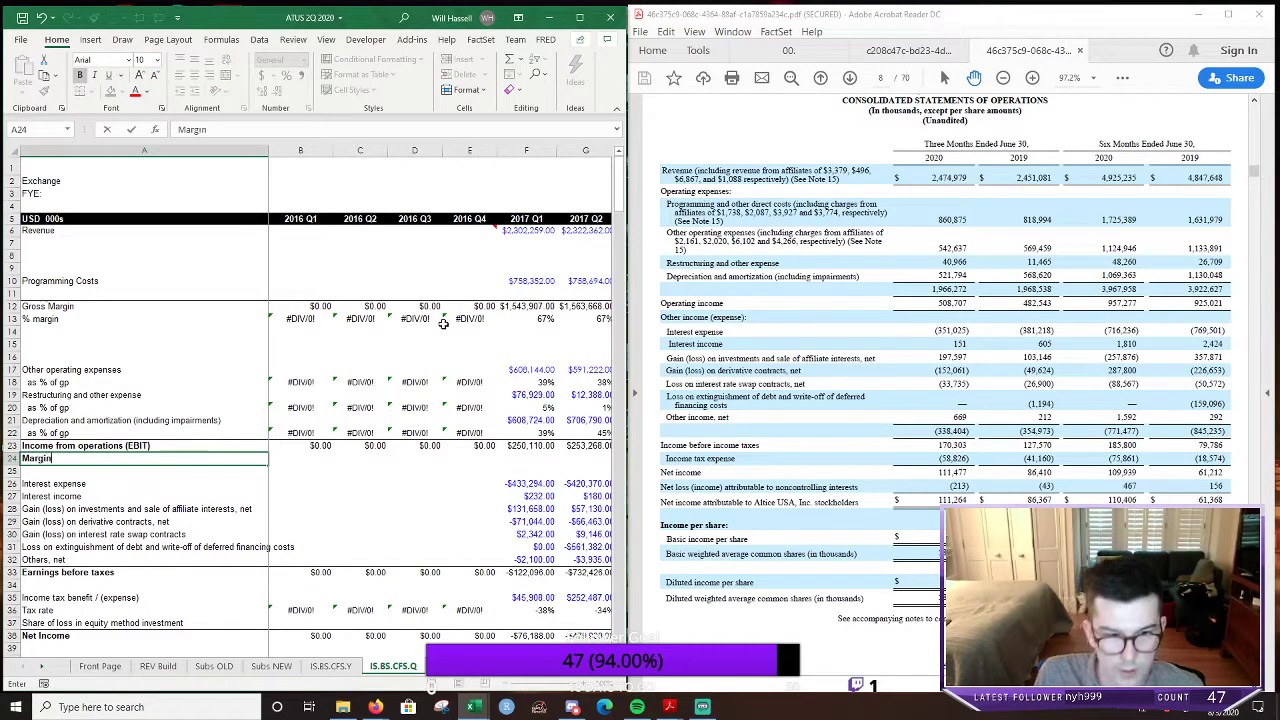
pyautogui.press('Right')
pyautogui.press('Right')
pyautogui.press('Right')
pyautogui.press('Right')
pyautogui.press('Right')
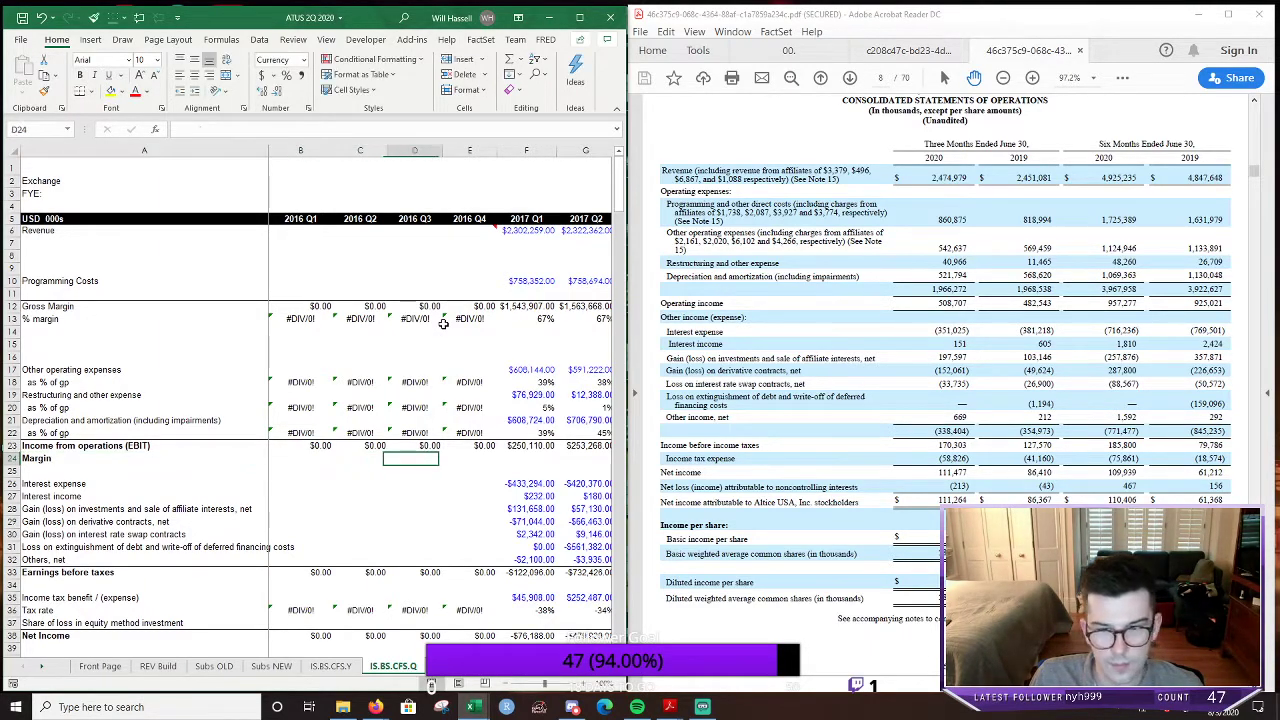
pyautogui.write('=')
pyautogui.press('Up')
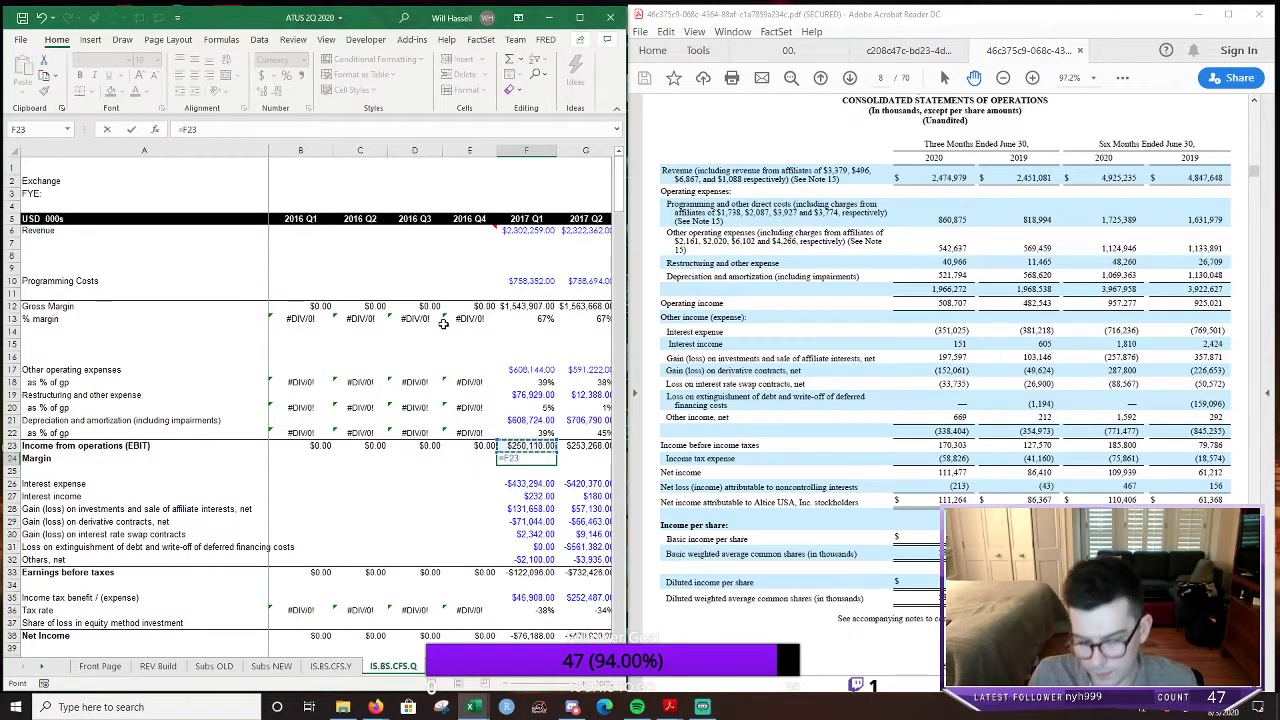
pyautogui.write('/')
pyautogui.press('Up')
pyautogui.press('Up')
pyautogui.press('Up')
pyautogui.press('Up')
pyautogui.press('Up')
pyautogui.press('Up')
pyautogui.press('Up')
pyautogui.press('Up')
pyautogui.press('Up')
pyautogui.press('Up')
pyautogui.press('Up')
pyautogui.press('Up')
pyautogui.press('Up')
pyautogui.press('Up')
pyautogui.press('Up')
pyautogui.press('Up')
pyautogui.press('Up')
pyautogui.press('Up')
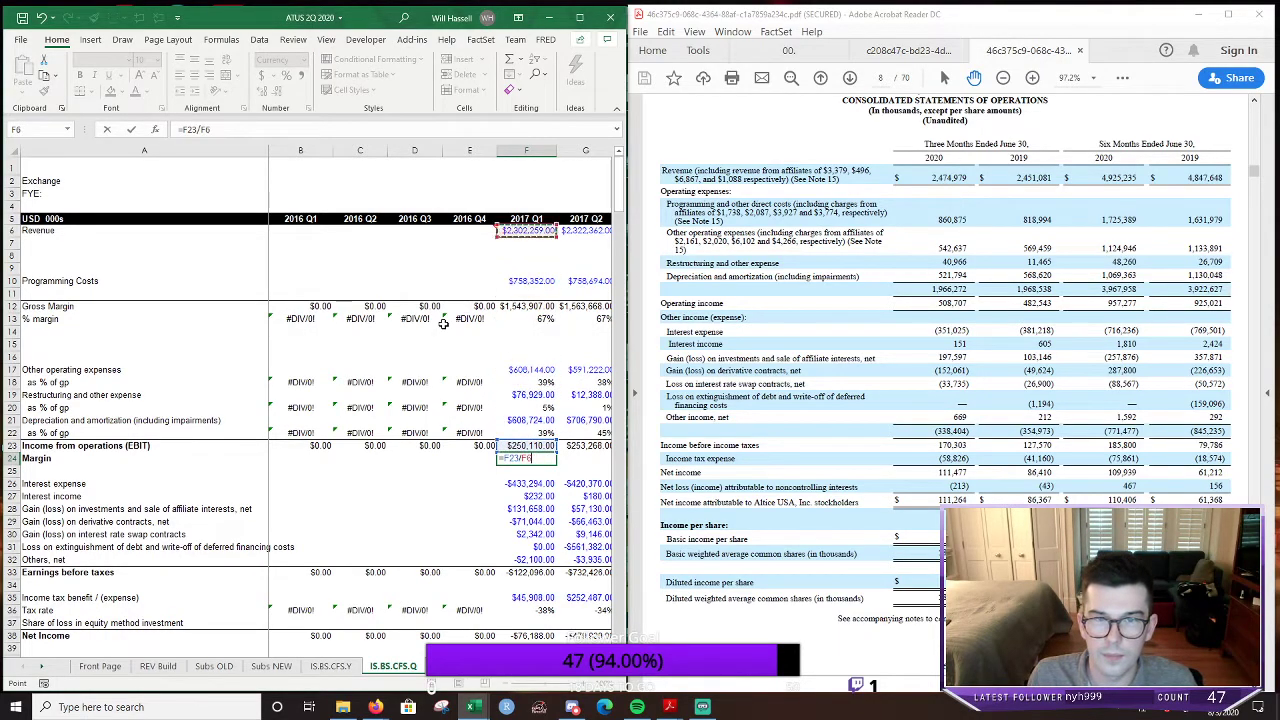
pyautogui.press('Return')
pyautogui.press('Up')
# Format the margin as a one-decimal percentage and fill it across all quarters
pyautogui.hotkey('ctrl', 'shift', '5')
pyautogui.hotkey('alt', 'h')
pyautogui.press('0')
pyautogui.hotkey('shift', 'Right')
pyautogui.hotkey('shift', 'Right')
pyautogui.hotkey('shift', 'Right')
pyautogui.hotkey('shift', 'Right')
pyautogui.hotkey('shift', 'Right')
pyautogui.hotkey('shift', 'Right')
pyautogui.hotkey('shift', 'Right')
pyautogui.hotkey('shift', 'Right')
pyautogui.hotkey('shift', 'Right')
pyautogui.hotkey('shift', 'Right')
pyautogui.hotkey('shift', 'Right')
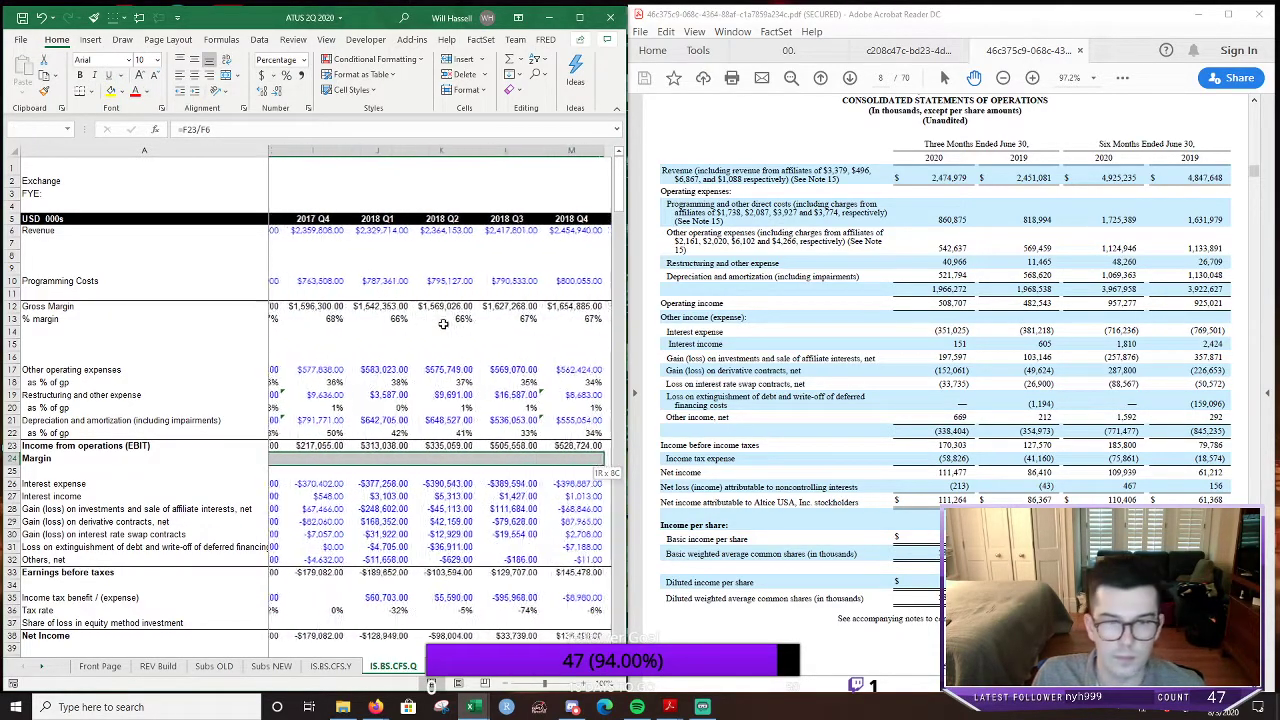
pyautogui.hotkey('shift', 'Right')
pyautogui.hotkey('shift', 'Right')
pyautogui.hotkey('shift', 'Right')
pyautogui.hotkey('shift', 'Right')
pyautogui.hotkey('shift', 'Right')
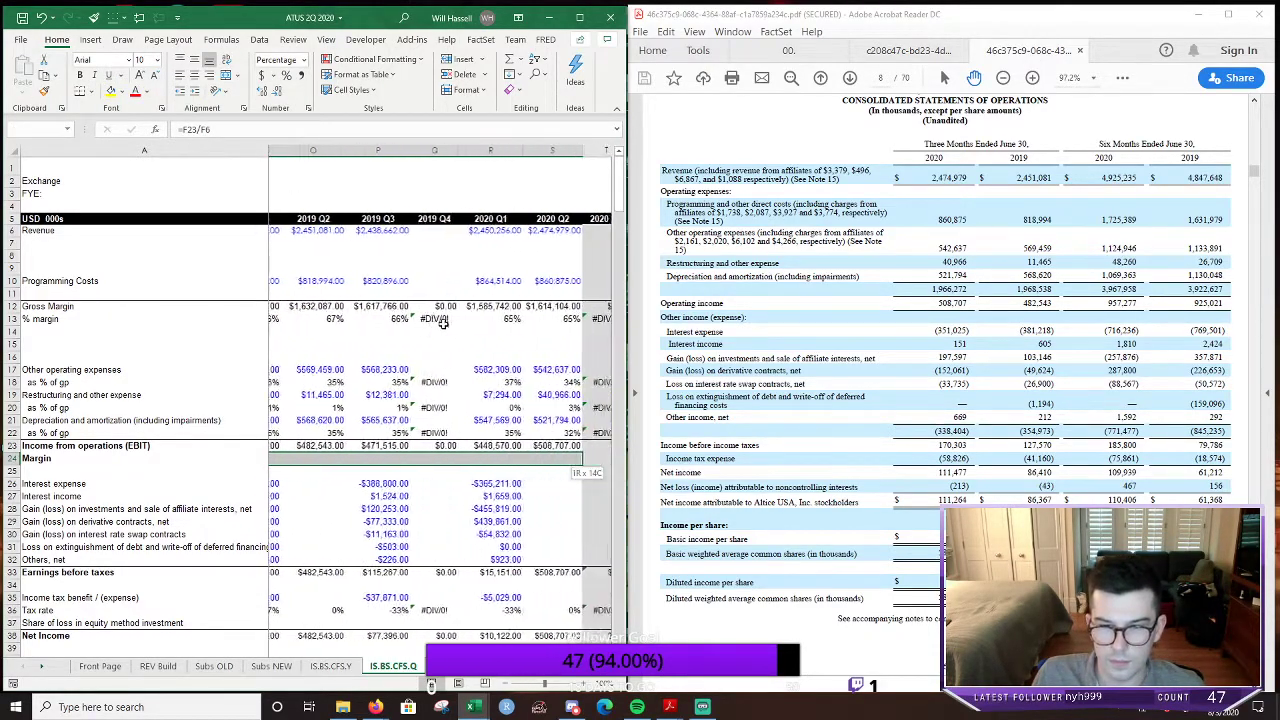
pyautogui.hotkey('ctrl', 'r')
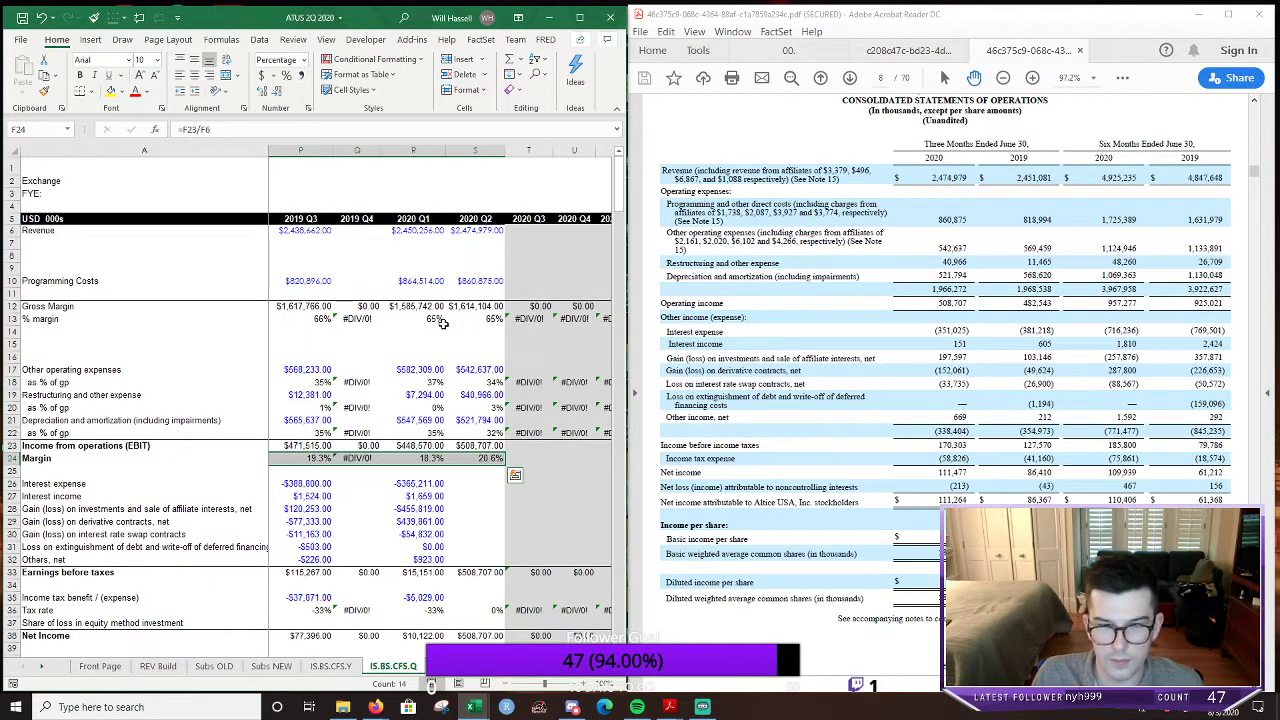
pyautogui.press('Right')
pyautogui.press('Right')
pyautogui.press('Right')
pyautogui.press('Right')
pyautogui.press('Right')
pyautogui.press('Right')
pyautogui.press('Right')
pyautogui.press('Right')
pyautogui.press('Right')
pyautogui.press('Right')
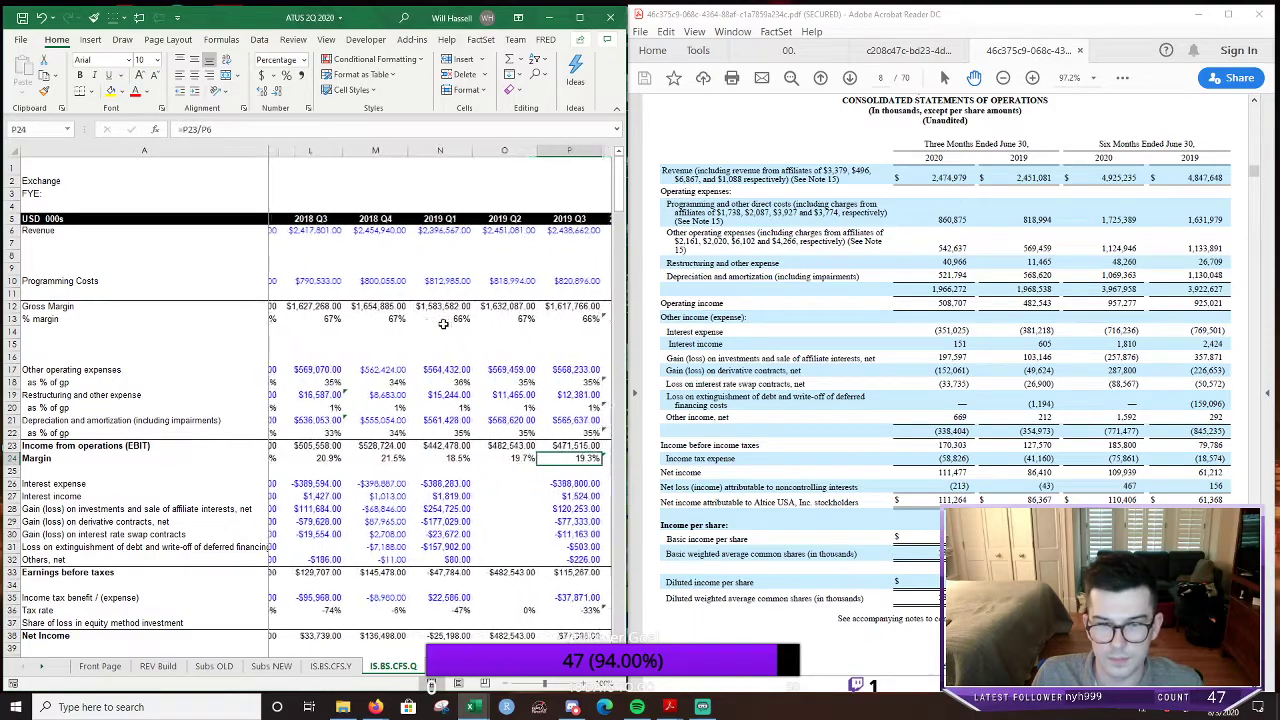
pyautogui.press('Right')
pyautogui.press('Right')
pyautogui.press('Down')
pyautogui.press('Down')
pyautogui.press('Down')
pyautogui.press('Up')
pyautogui.press('Left')
pyautogui.press('Left')
pyautogui.press('Left')
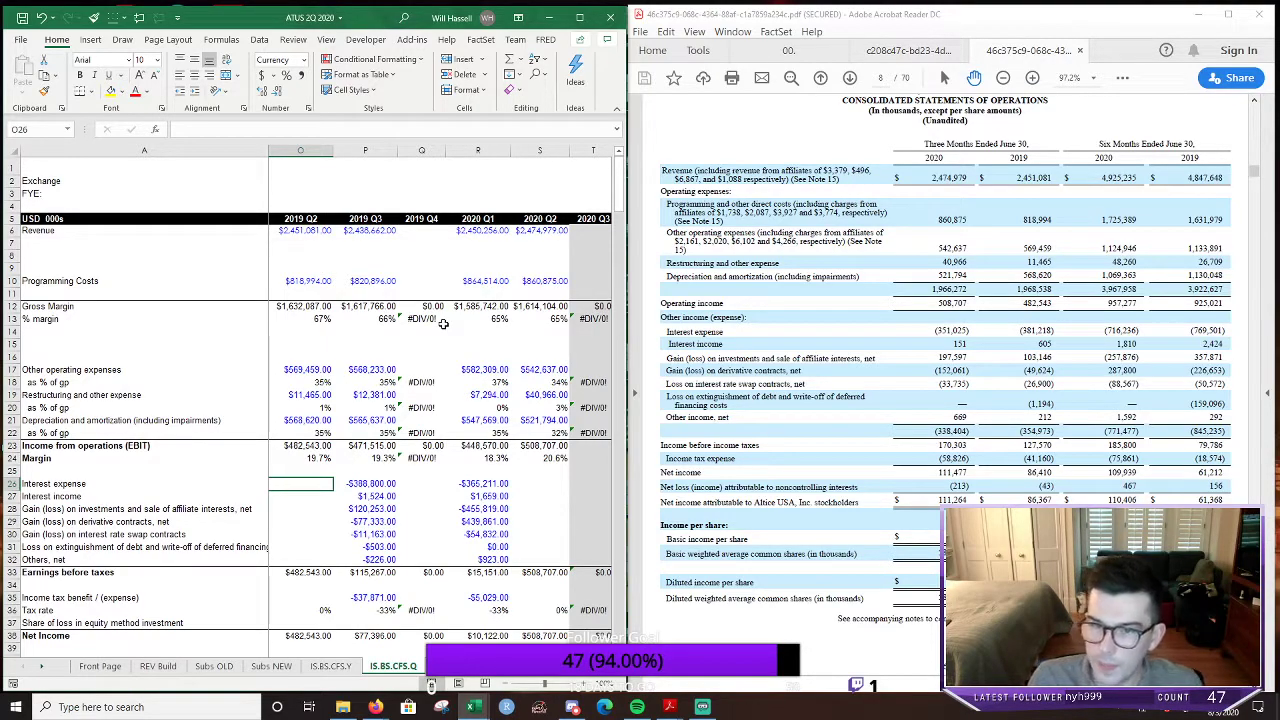
# Enter 2019 Q2 interest expense -381,218, interest income 605, investment gain 103,146 and derivative loss -49,624
pyautogui.write('-32')
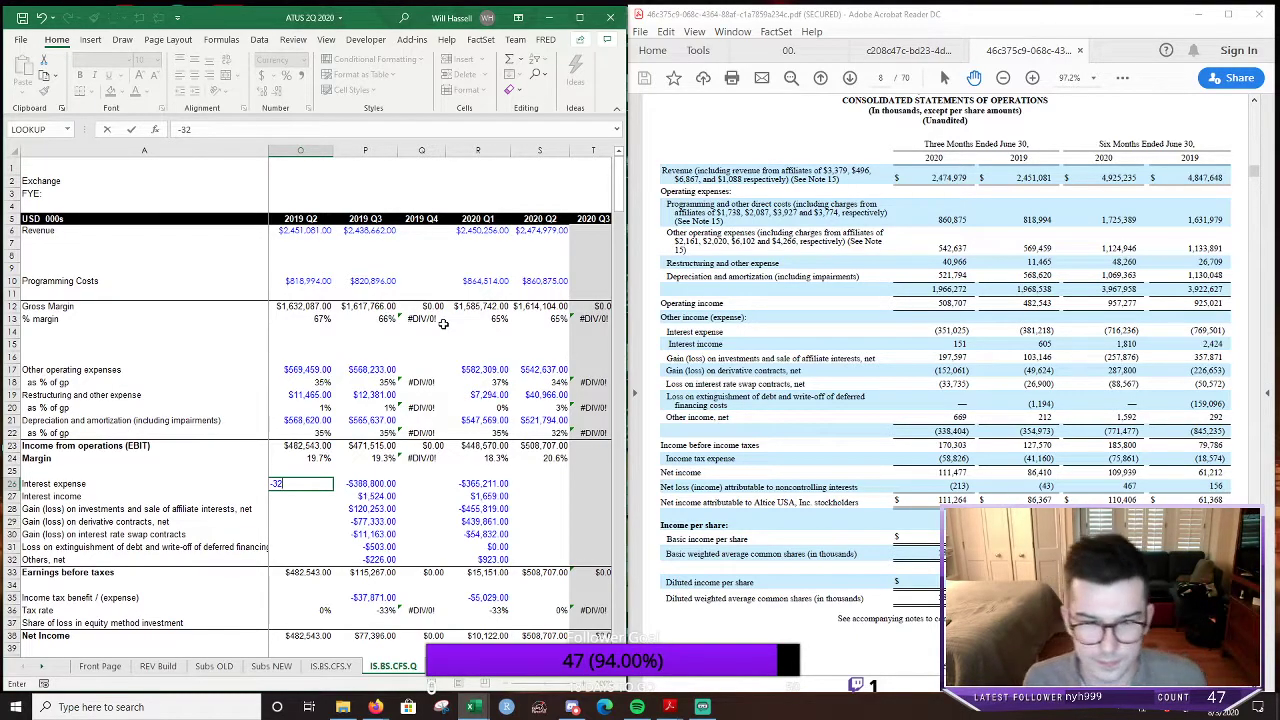
pyautogui.press('BackSpace')
pyautogui.write('81')
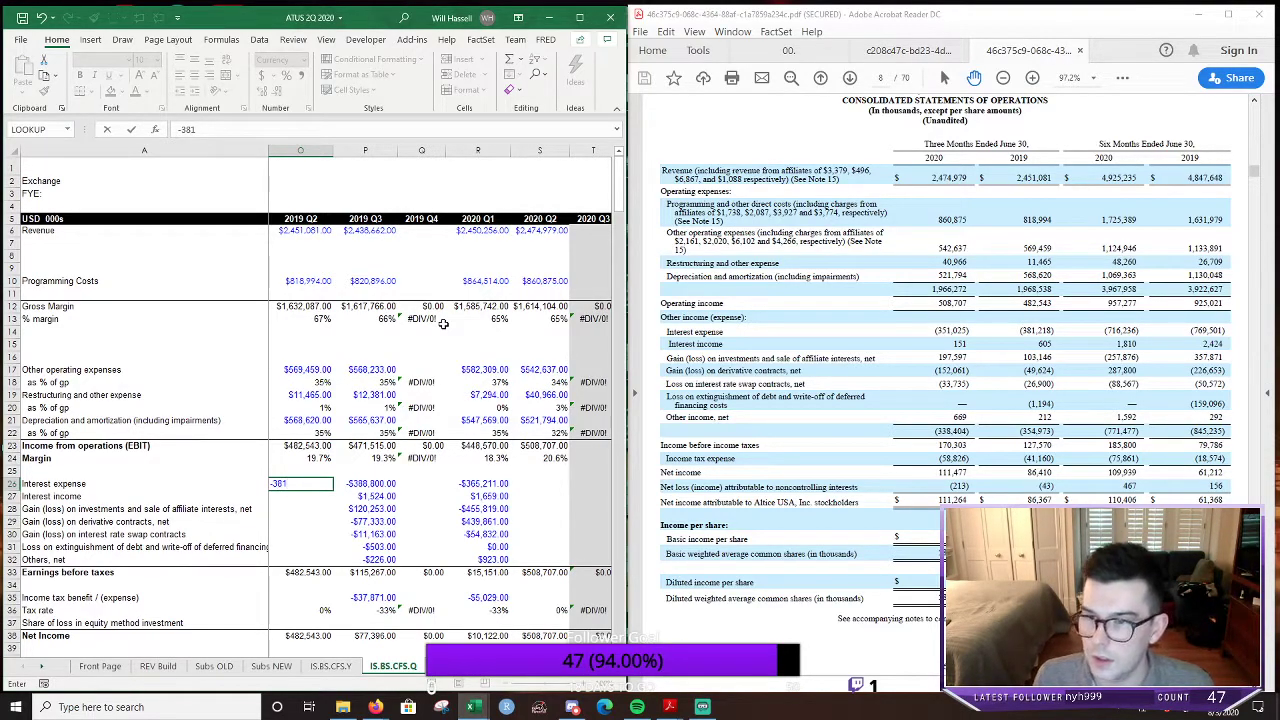
pyautogui.write('218')
pyautogui.press('Return')
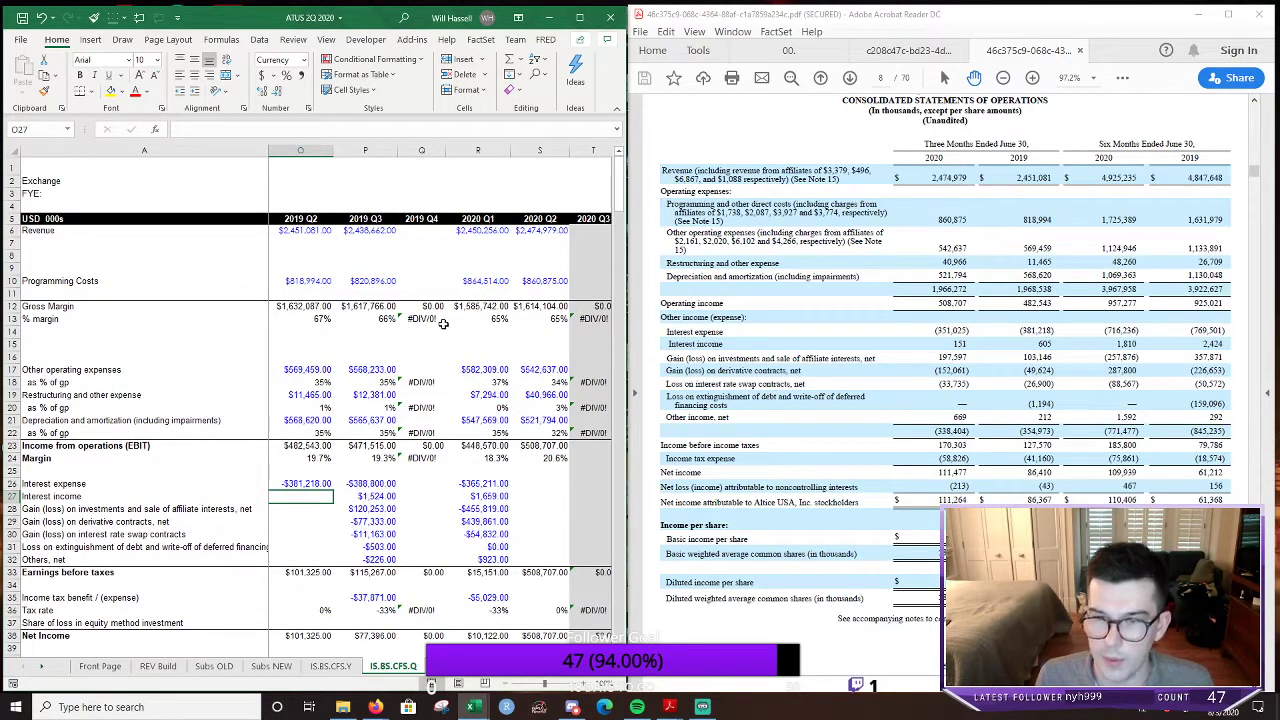
pyautogui.write('605')
pyautogui.press('Return')
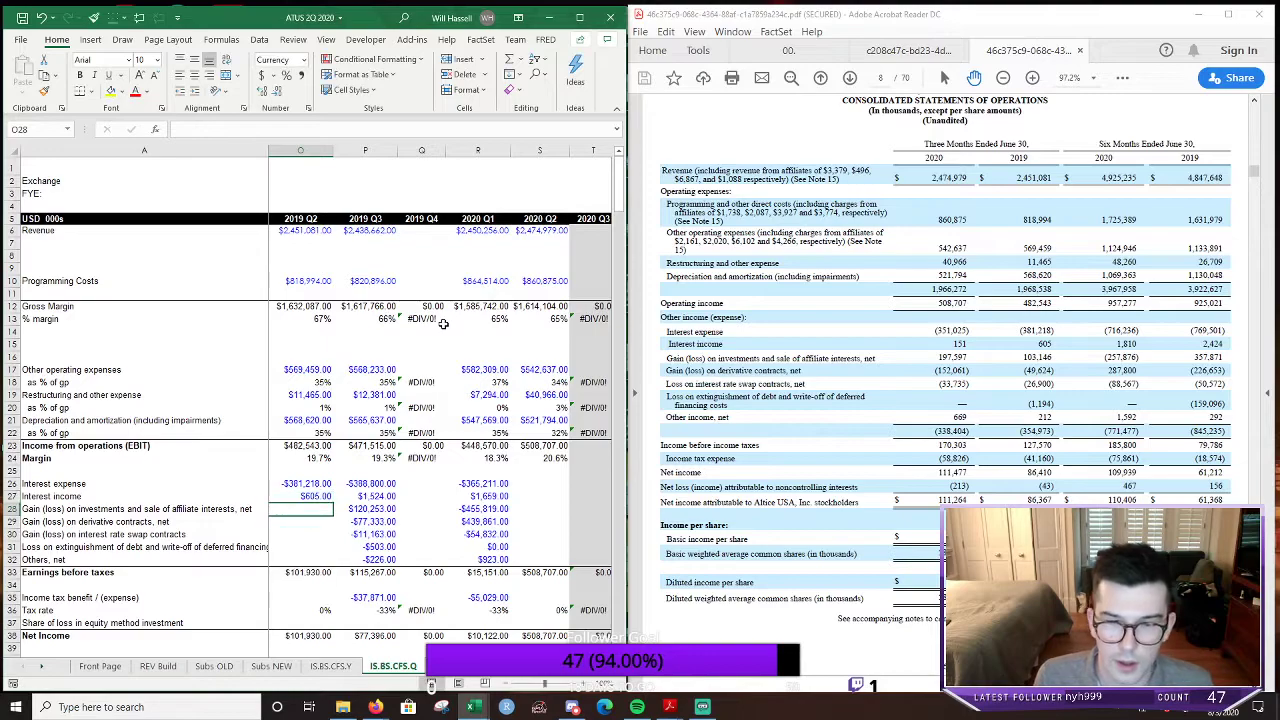
pyautogui.write('103,')
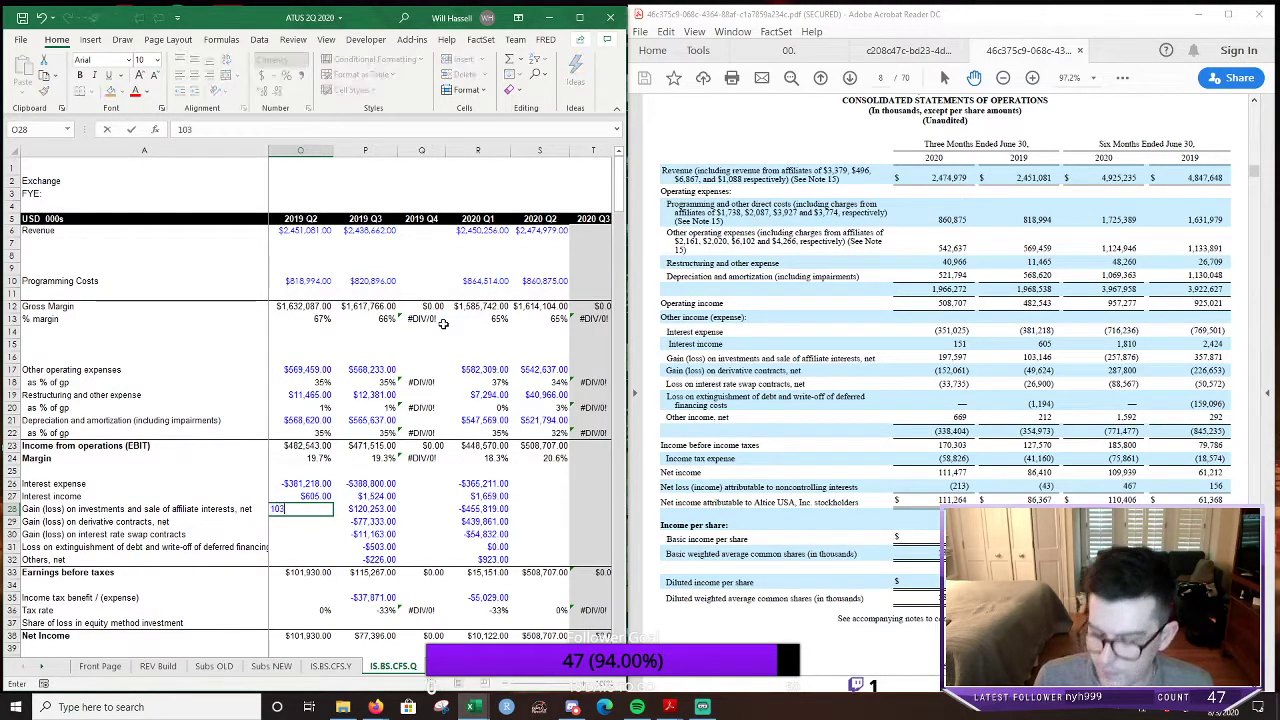
pyautogui.write('146')
pyautogui.press('Return')
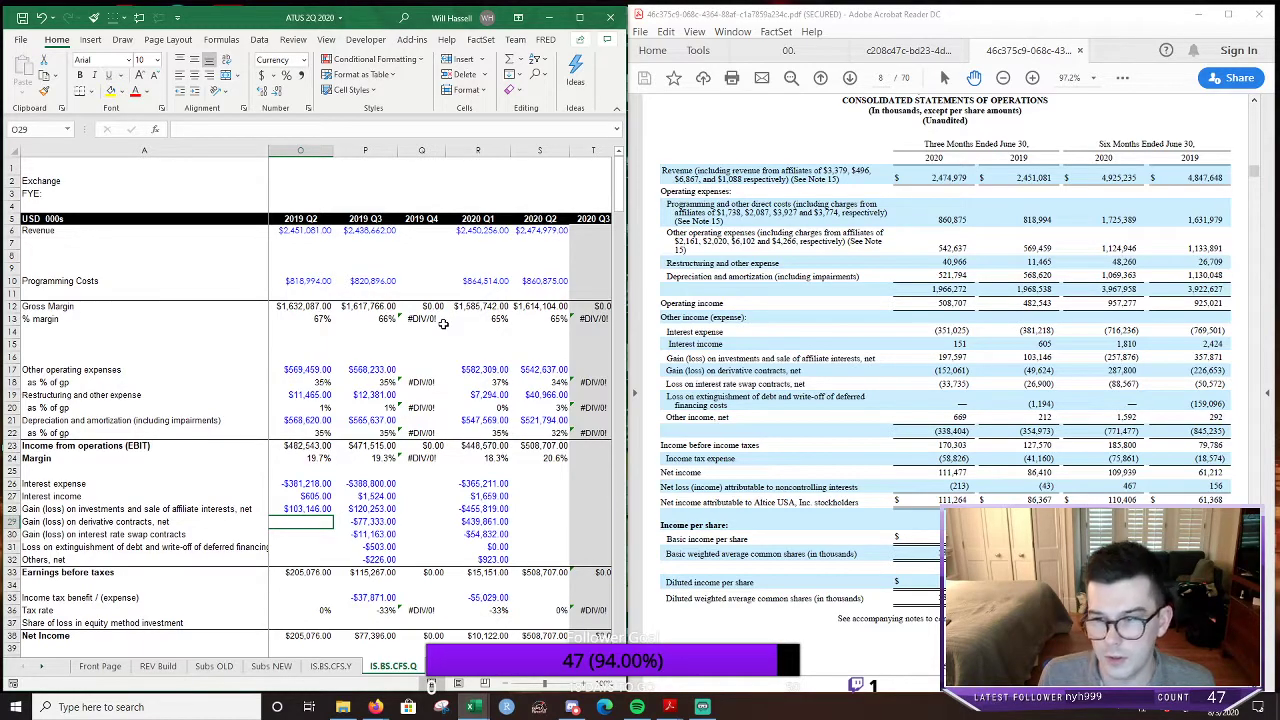
pyautogui.write('-$49,')
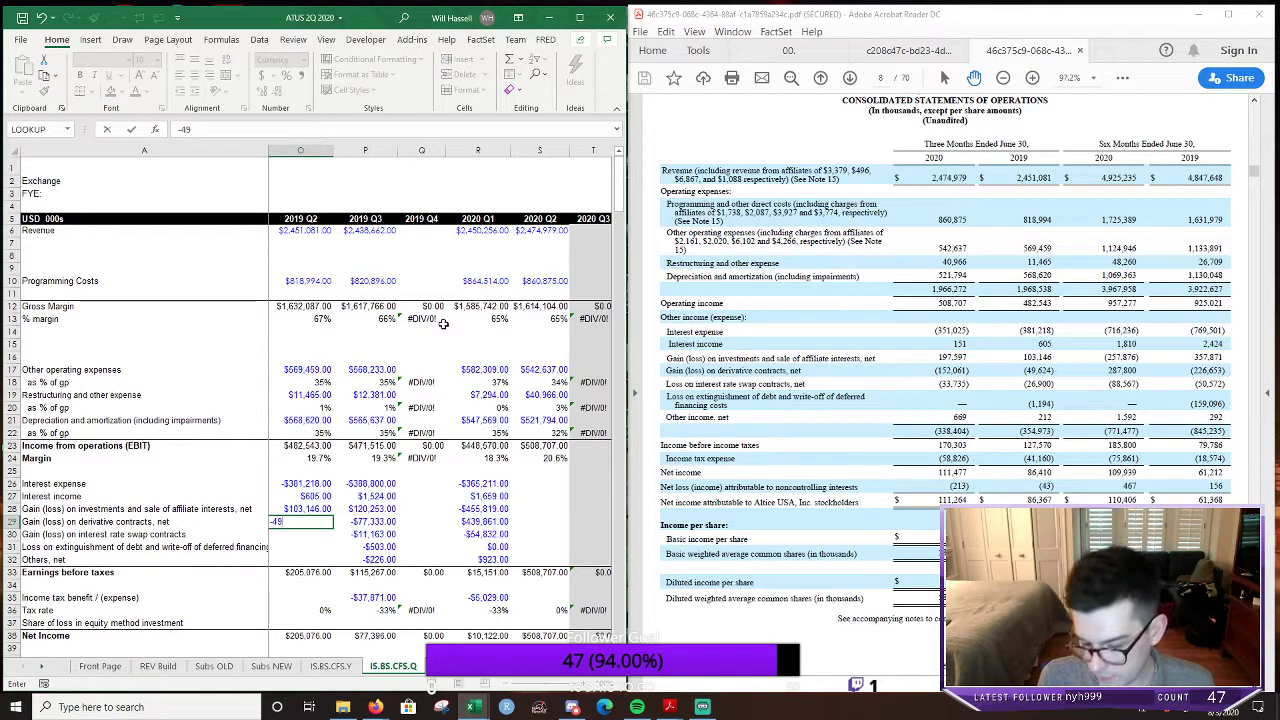
pyautogui.write('624')
pyautogui.press('Return')
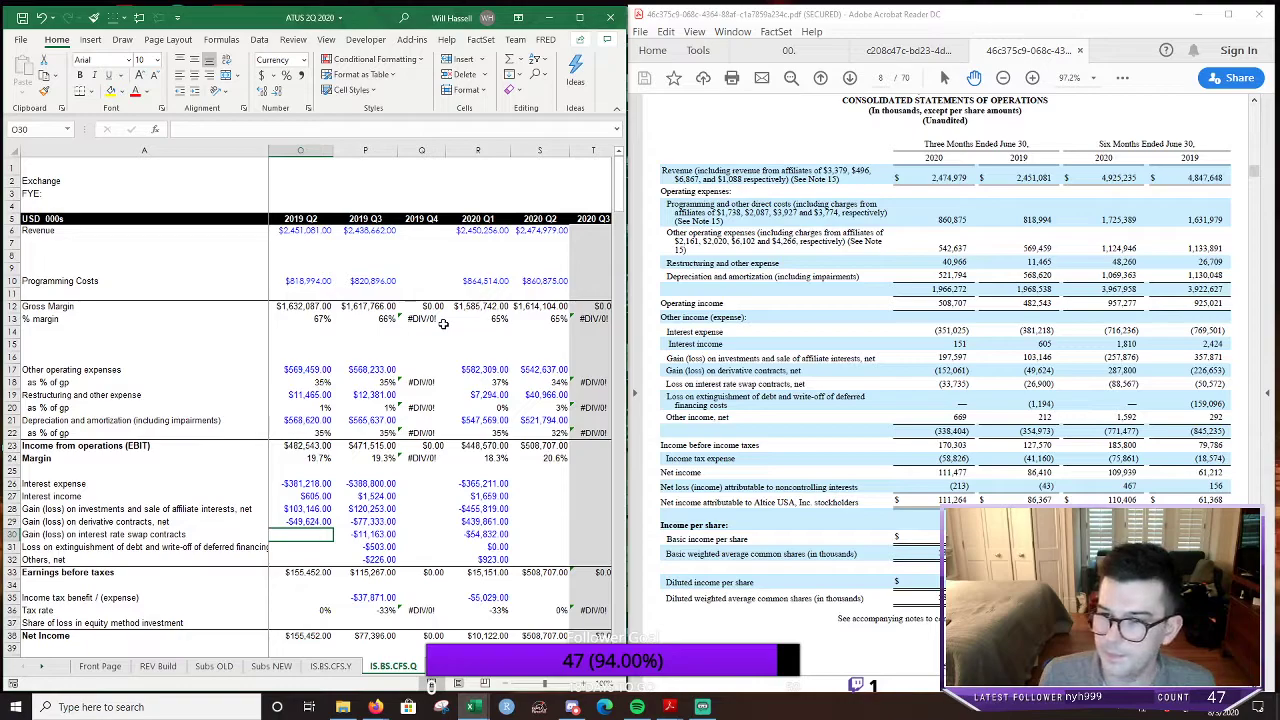
# Enter 2019 Q2 swap loss -26,900, debt-extinguishment loss -1,194 and other income 212
pyautogui.write('-299000')
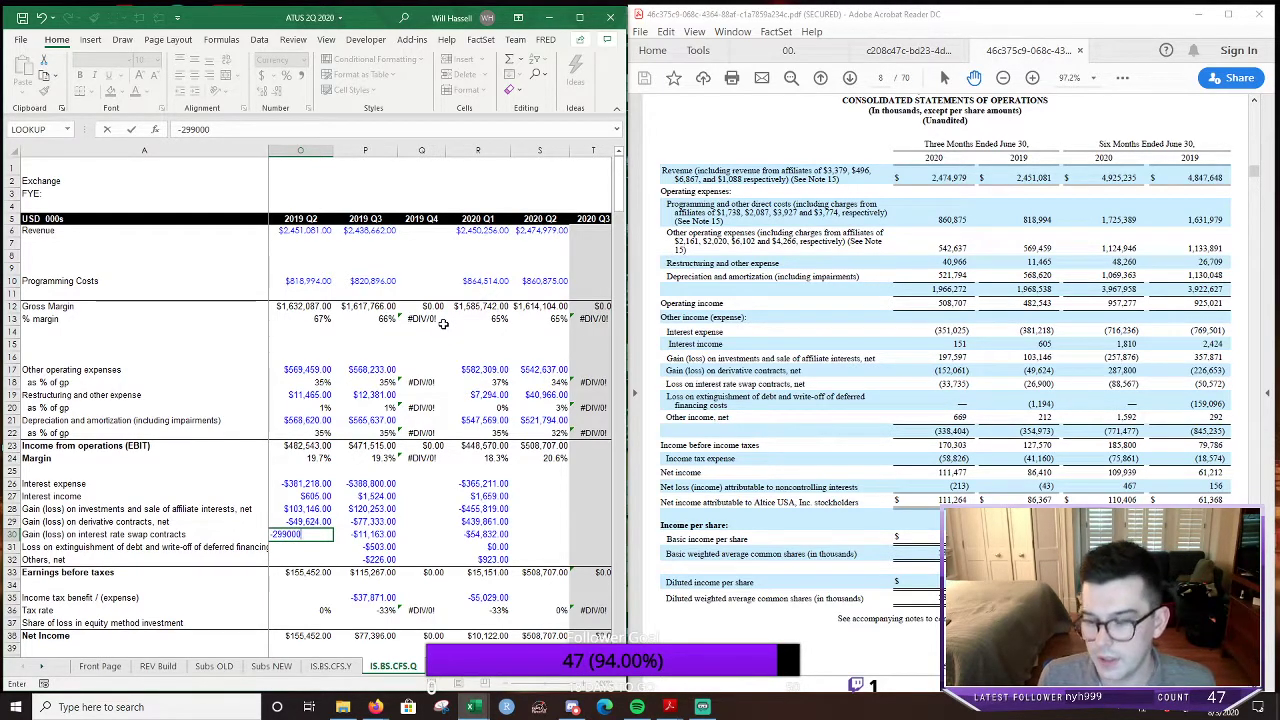
pyautogui.press('Escape')
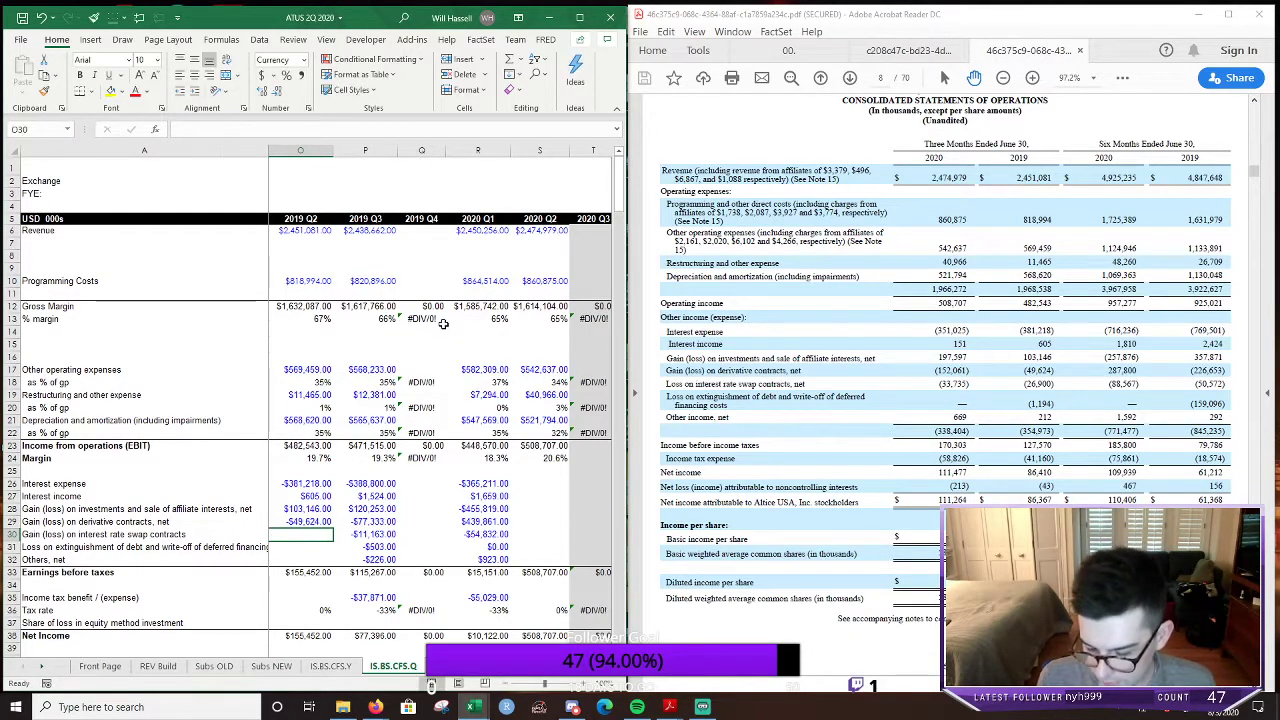
pyautogui.write('-')
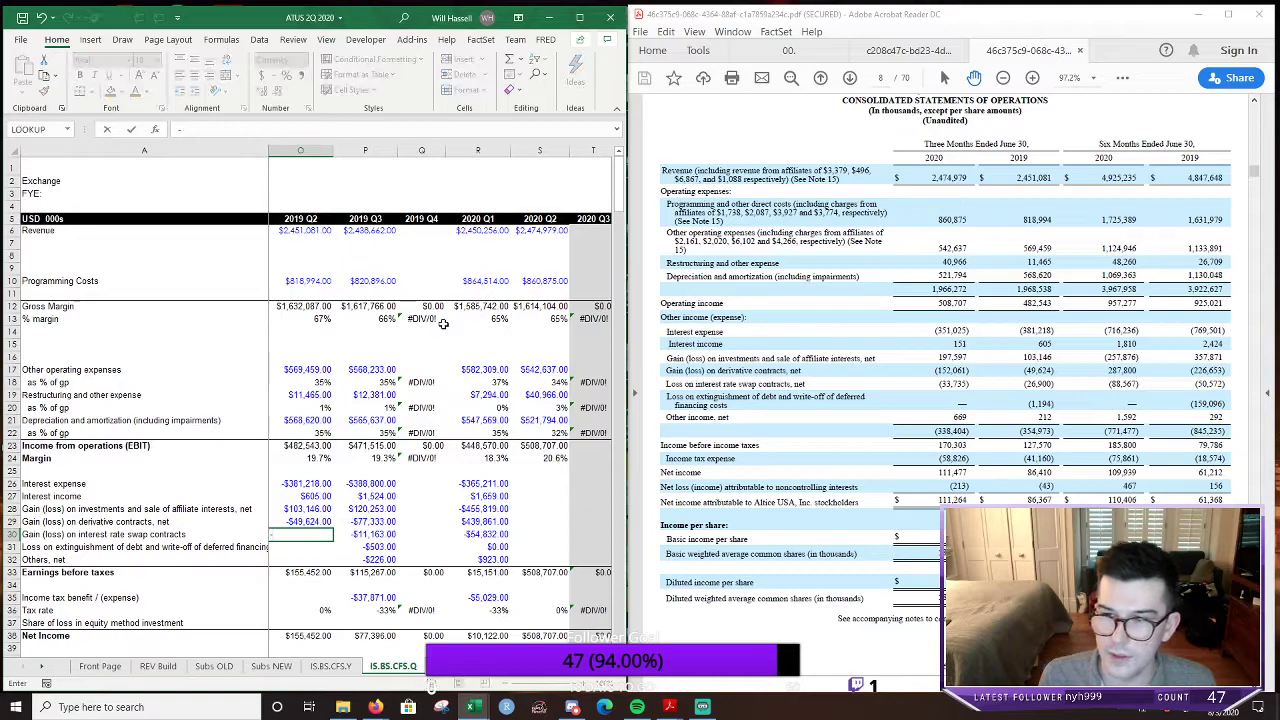
pyautogui.write('$269,000')
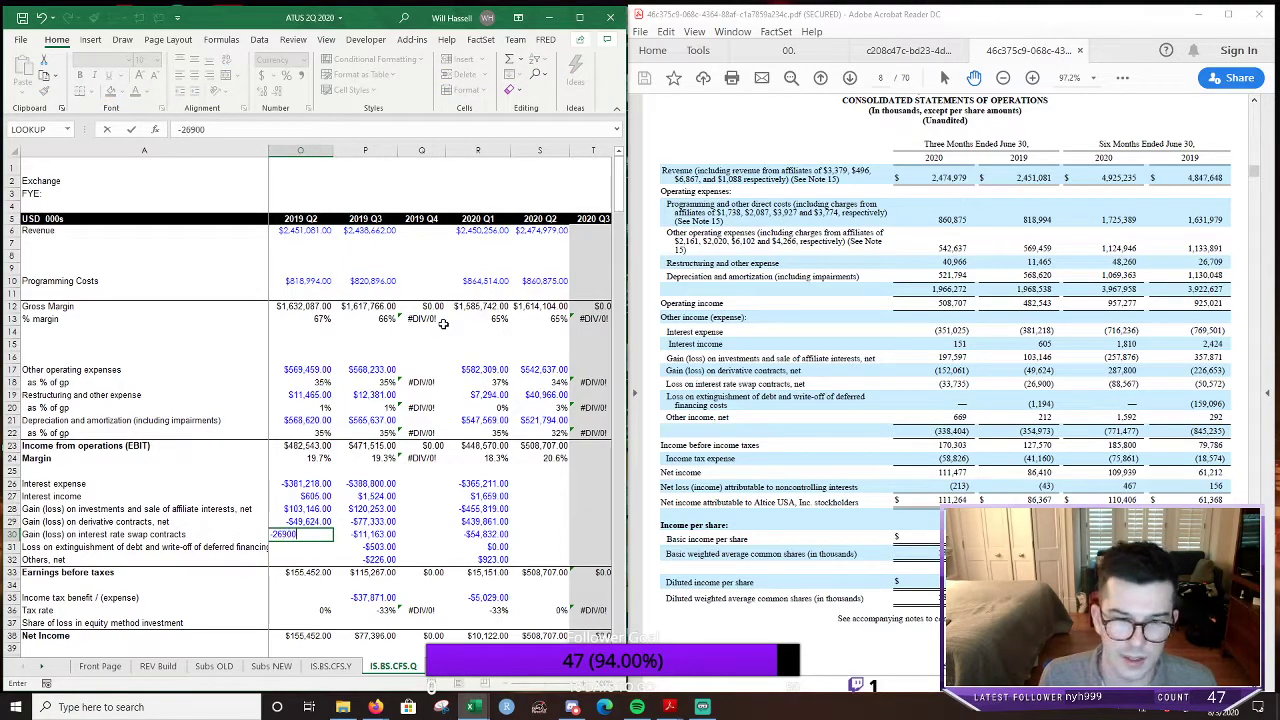
pyautogui.press('Return')
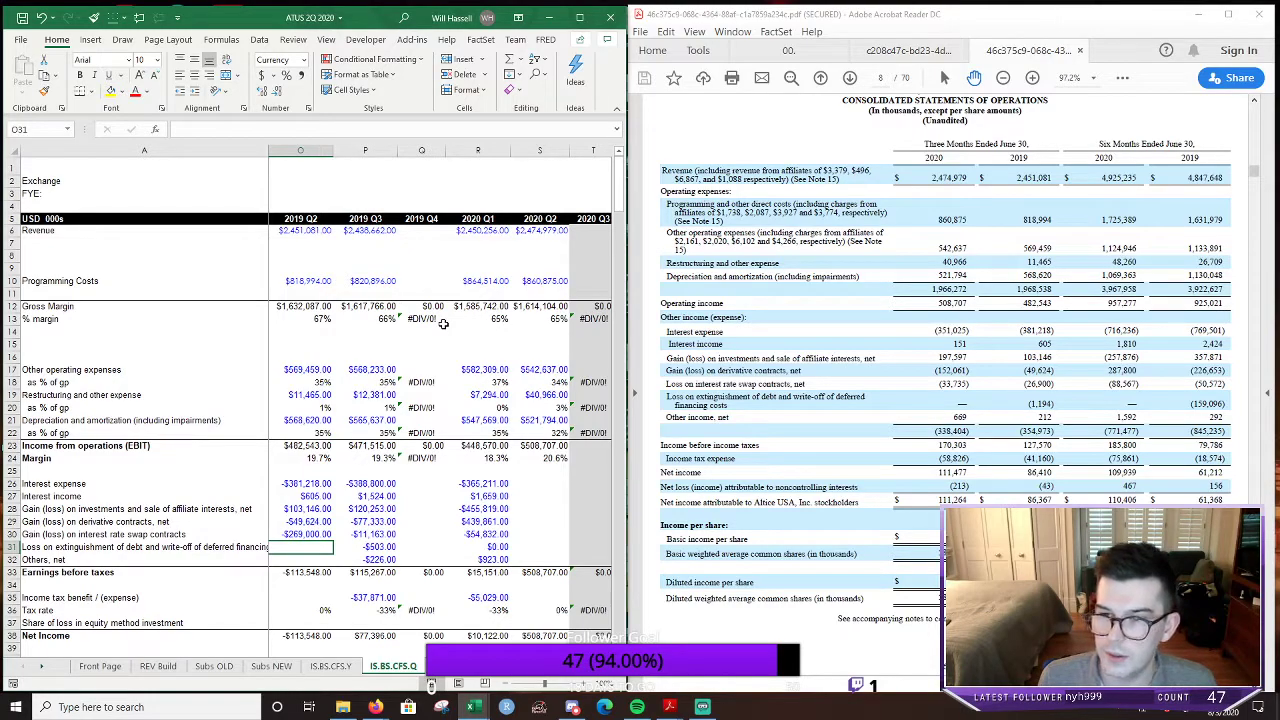
pyautogui.press('Up')
pyautogui.write('-26900')
pyautogui.press('Return')
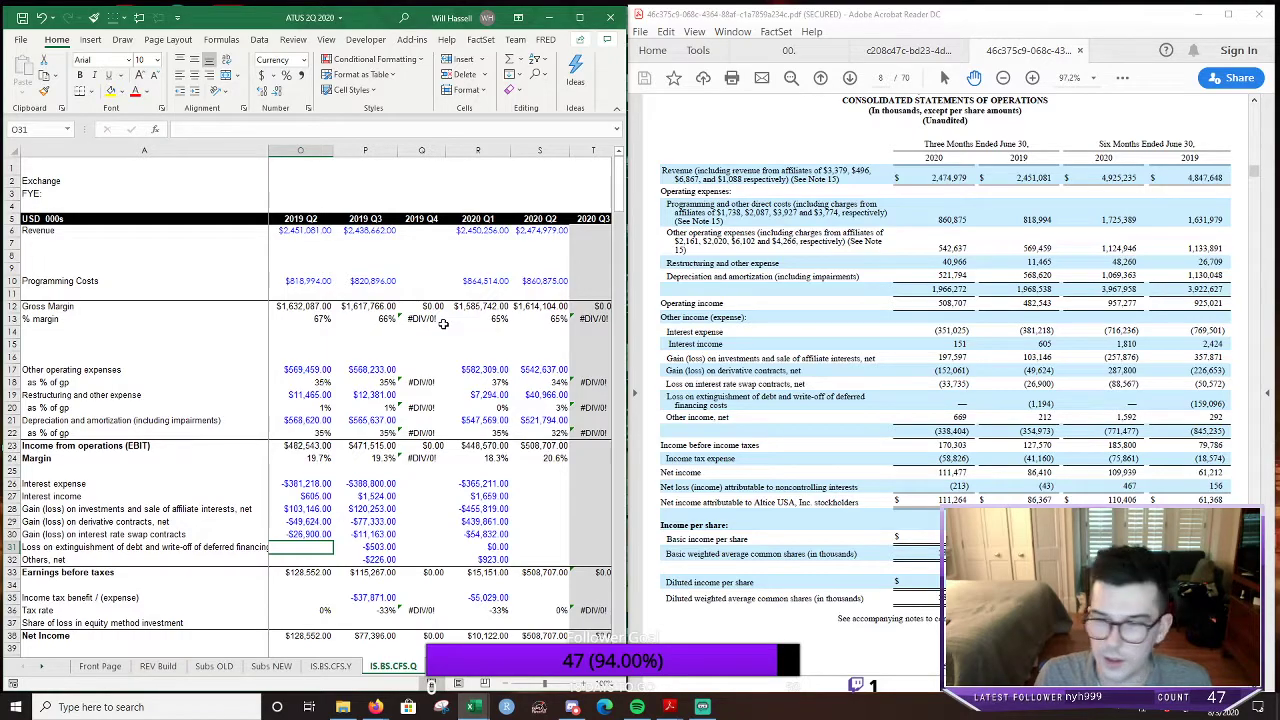
pyautogui.write('-1194')
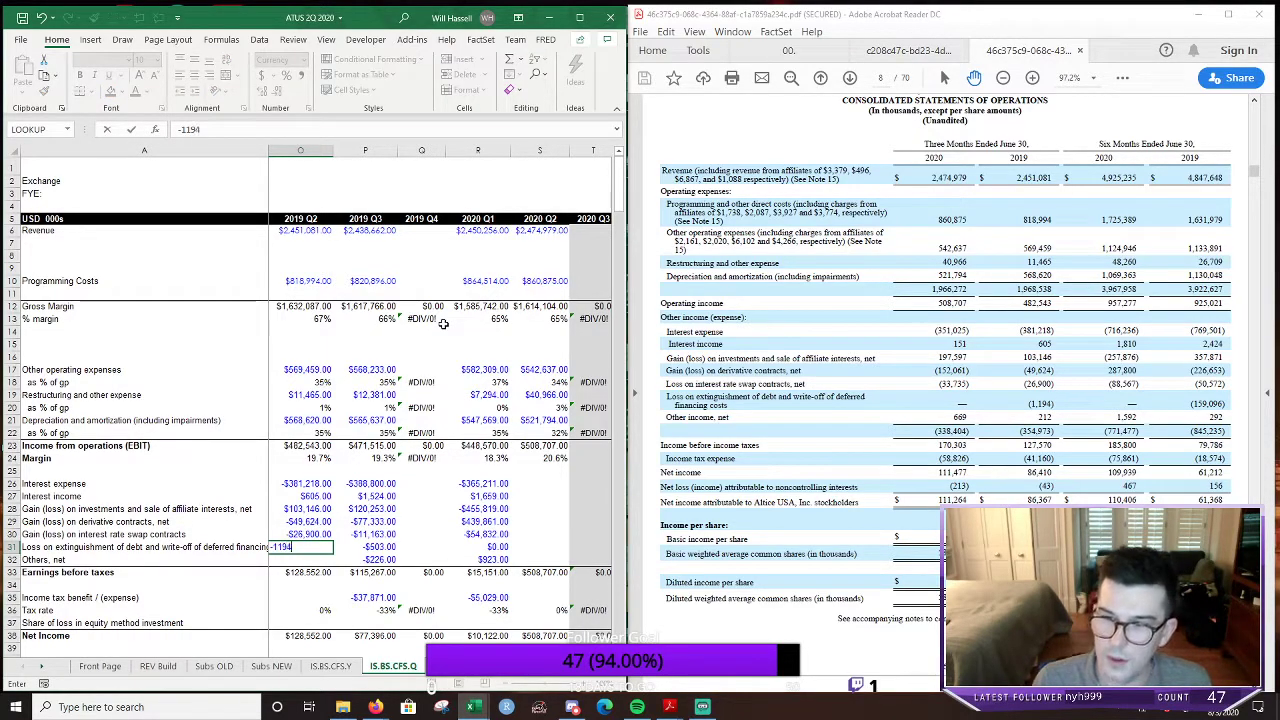
pyautogui.press('Return')
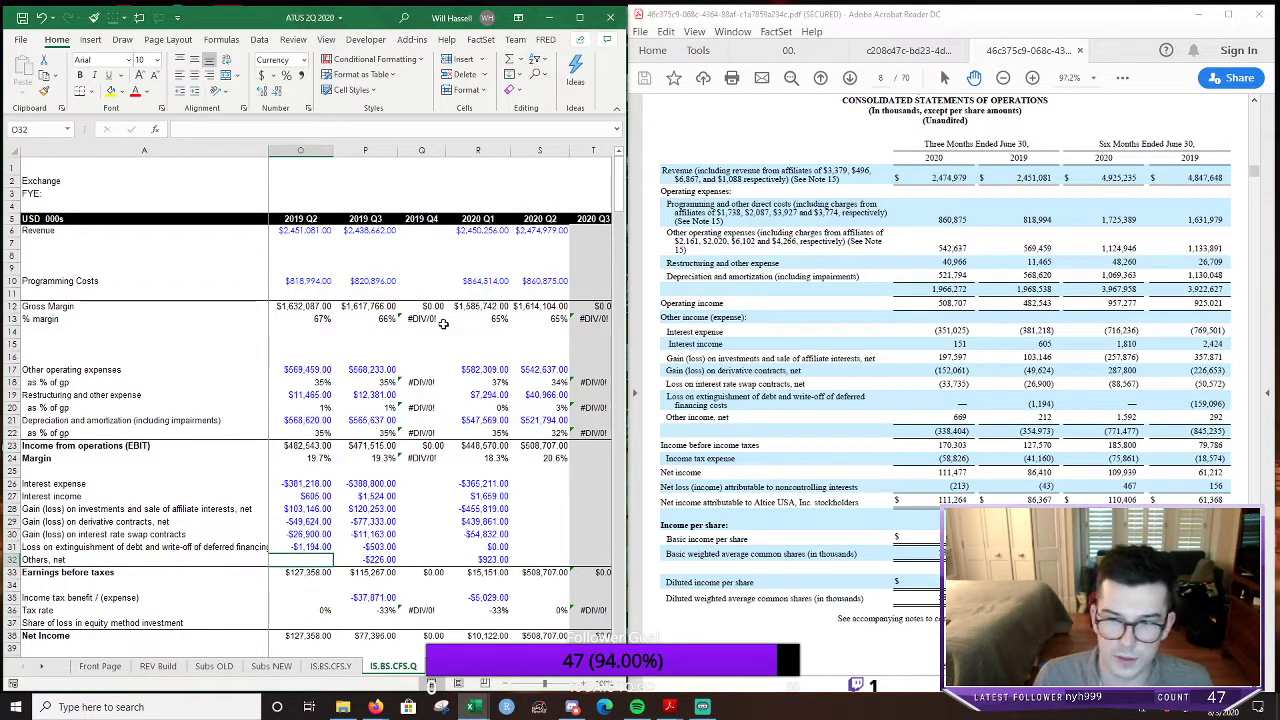
pyautogui.write('212')
pyautogui.press('Return')
pyautogui.press('Right')
pyautogui.press('Right')
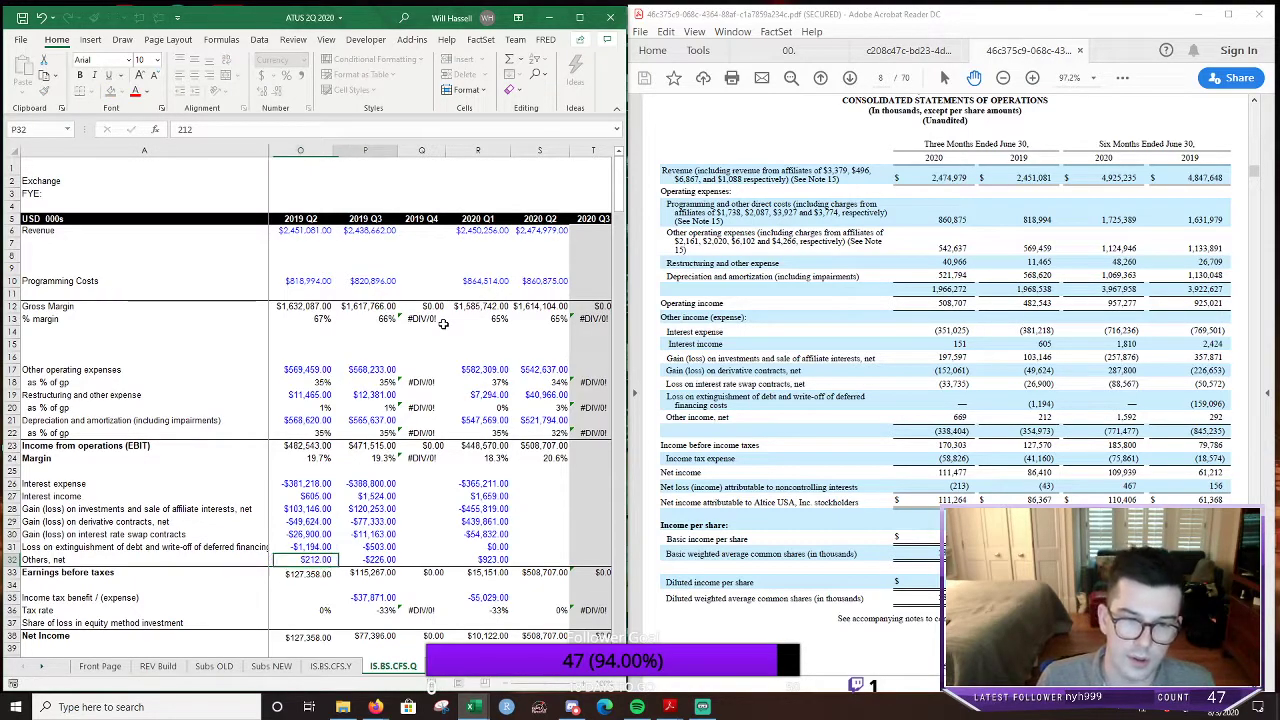
pyautogui.press('Up')
pyautogui.press('Up')
pyautogui.press('Up')
pyautogui.press('Up')
pyautogui.press('Up')
pyautogui.press('Up')
pyautogui.press('Up')
pyautogui.press('Right')
pyautogui.press('Right')
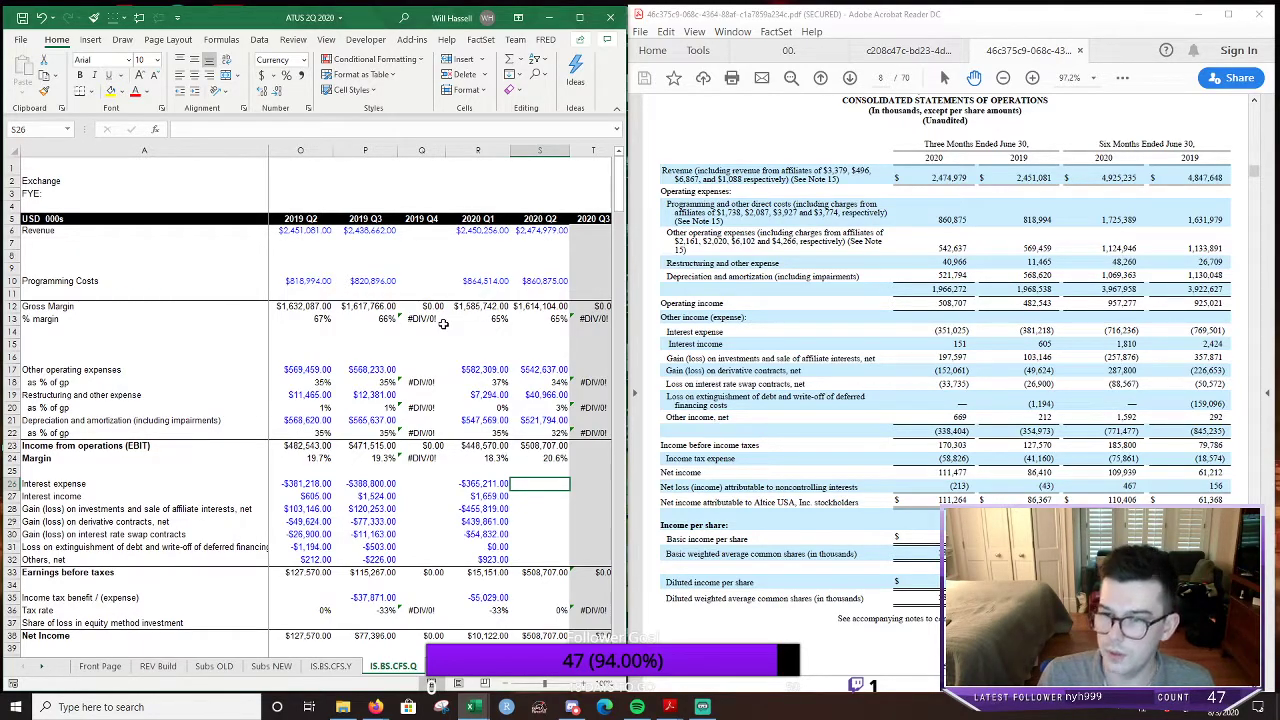
# Enter 2020 Q2 interest expense -351,025, interest income 151, investment gain 197,597 and derivative loss -152,061
pyautogui.write('-351025')
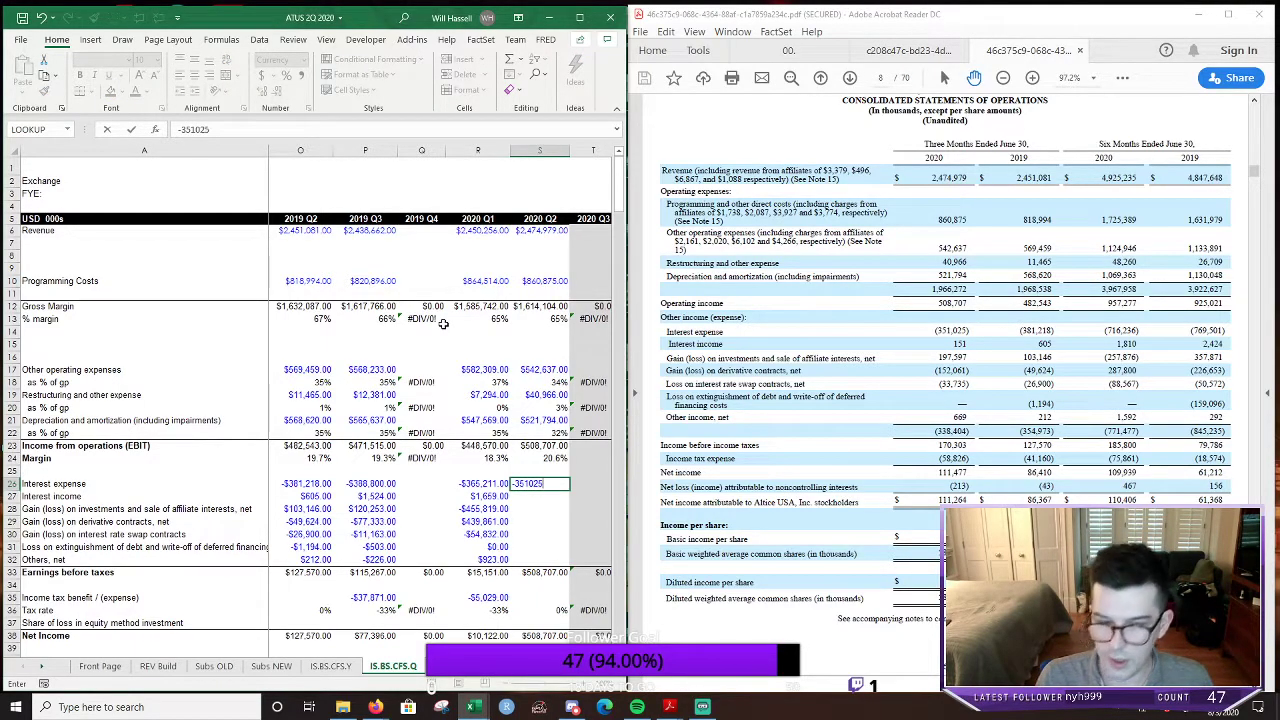
pyautogui.press('Return')
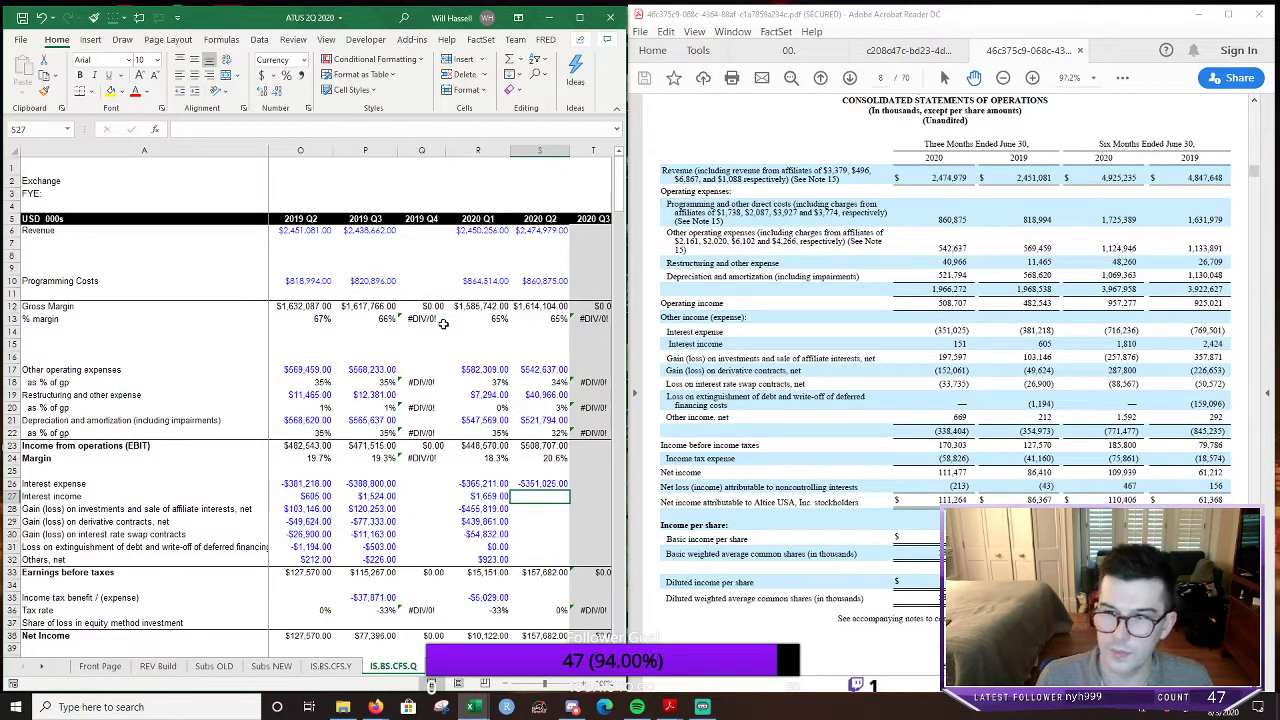
pyautogui.write('151')
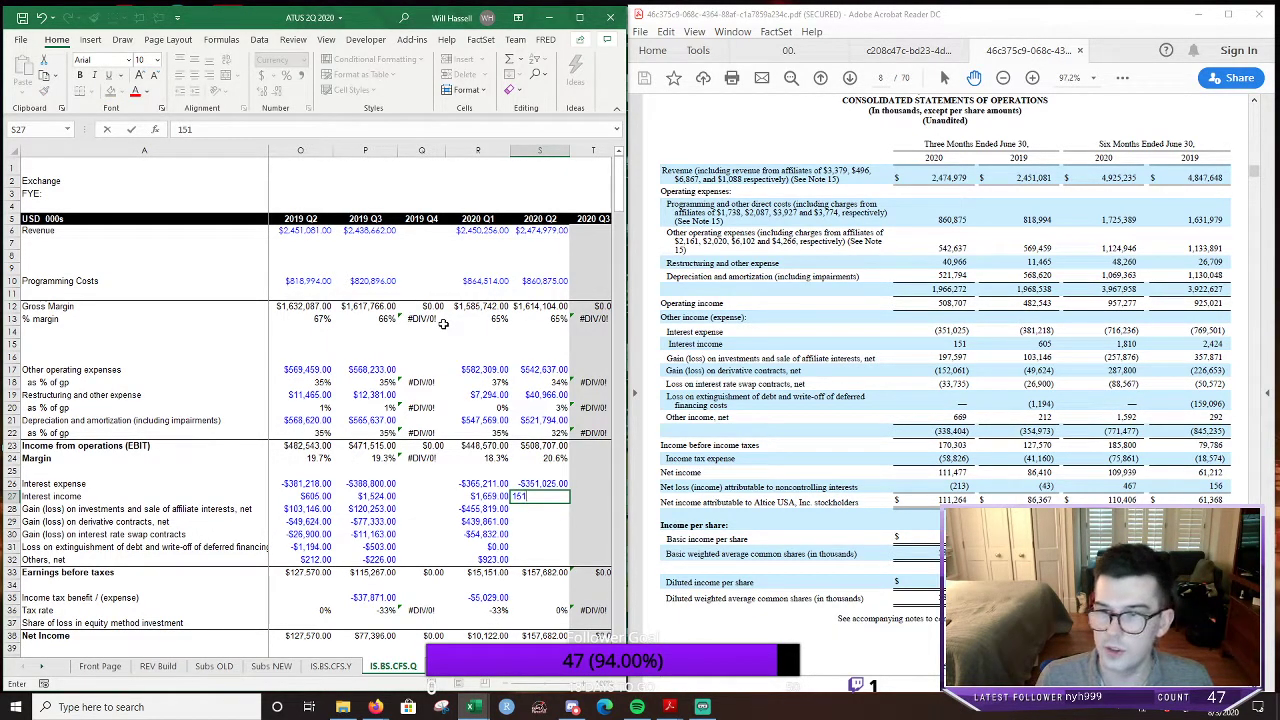
pyautogui.press('Return')
pyautogui.write('197')
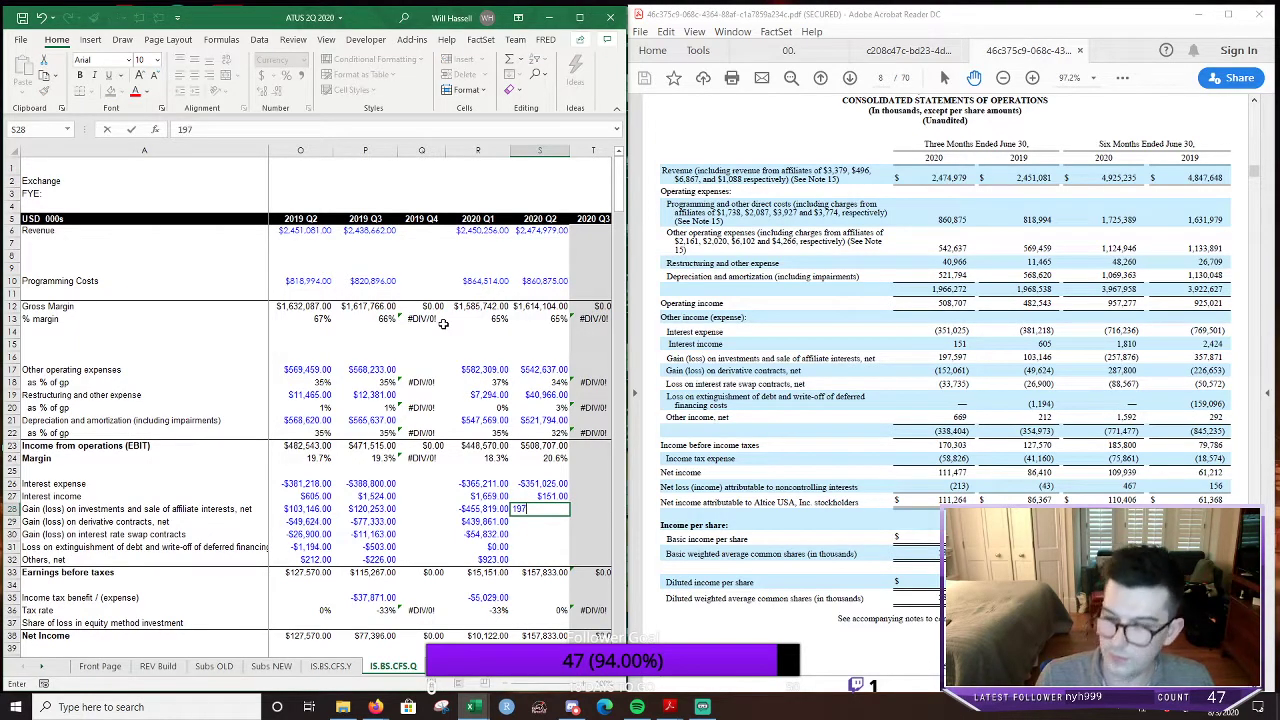
pyautogui.write(',')
pyautogui.write('597')
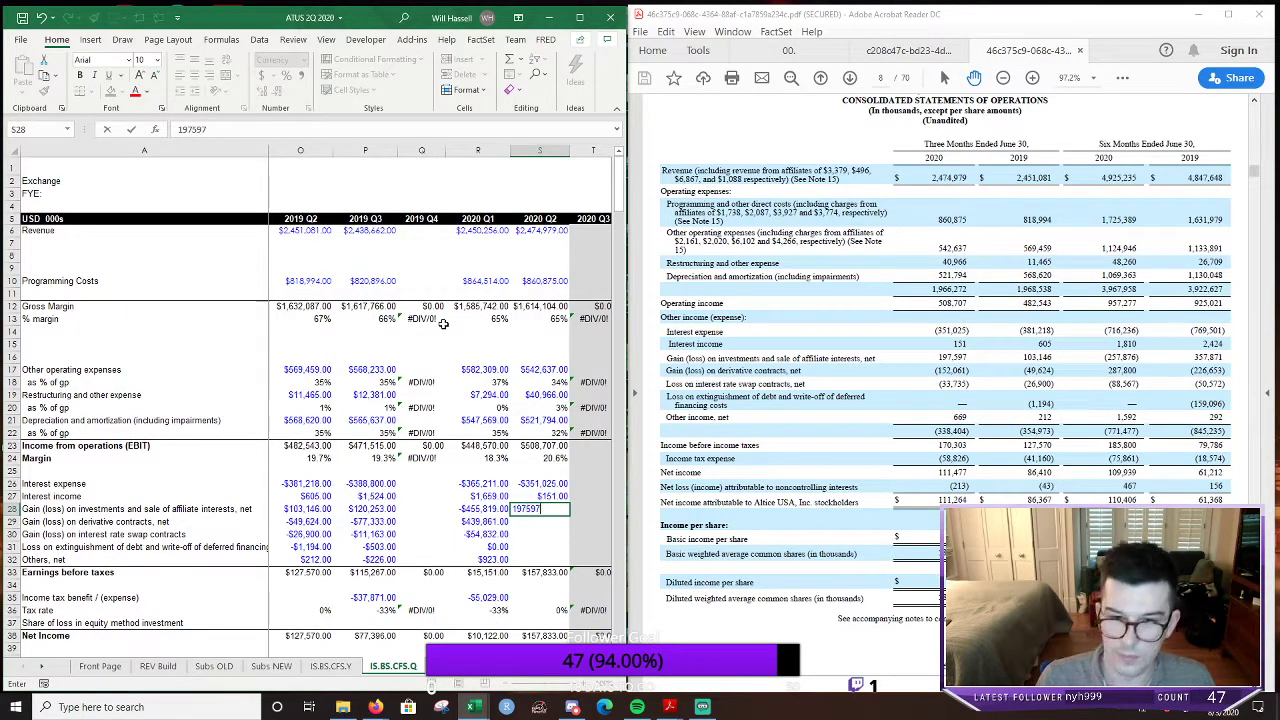
pyautogui.press('Return')
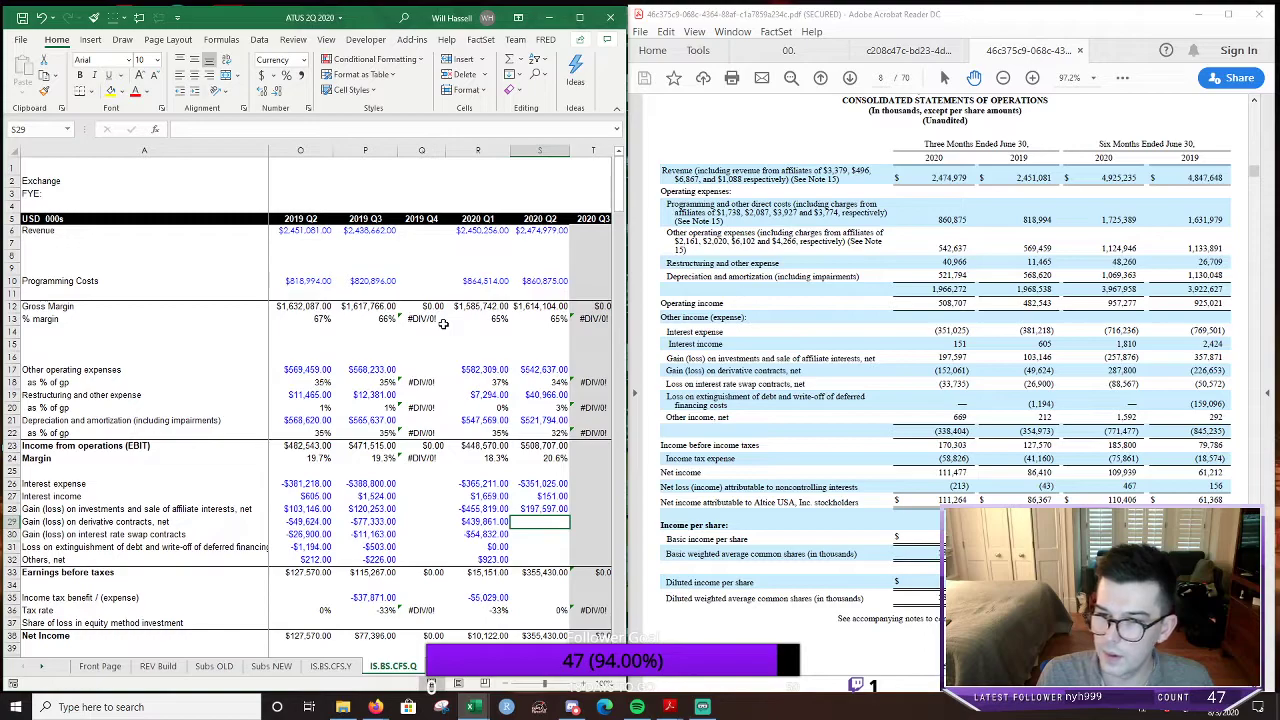
pyautogui.write('-')
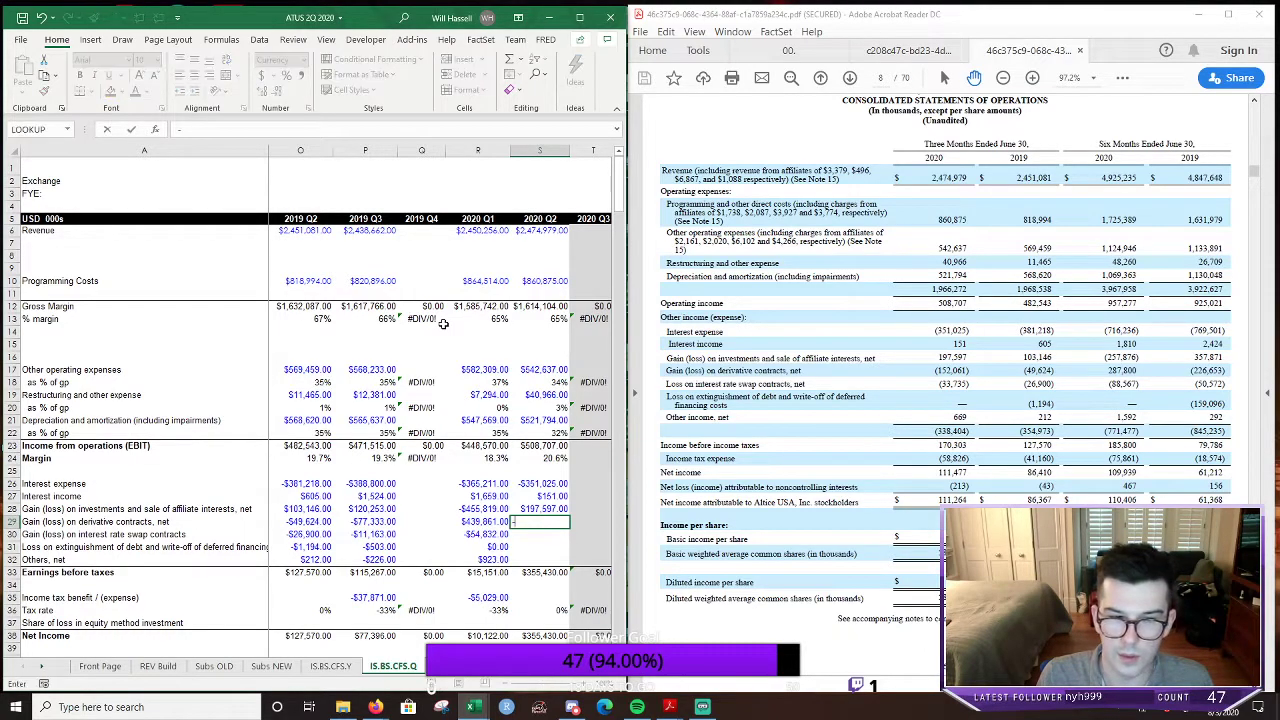
pyautogui.write('$152,061')
pyautogui.press('Return')
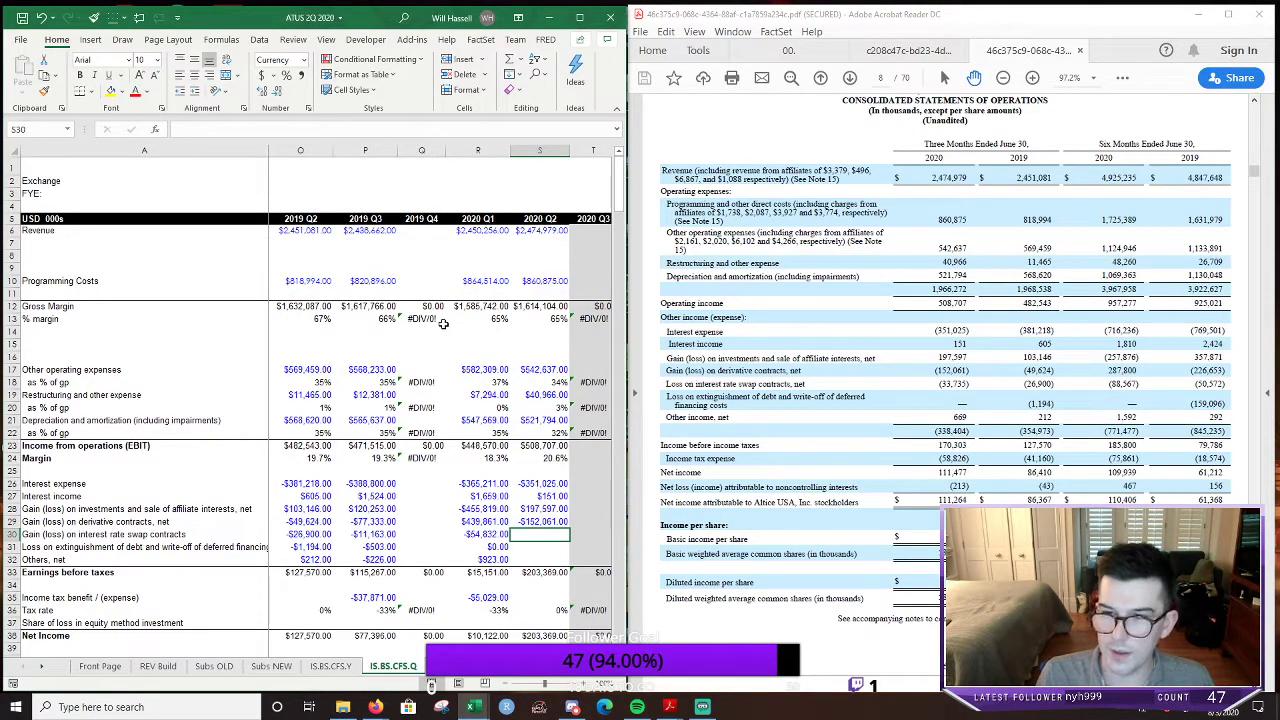
# Enter 2020 Q2 swap loss -33,735, zero debt-extinguishment loss and other income 669
pyautogui.write('-')
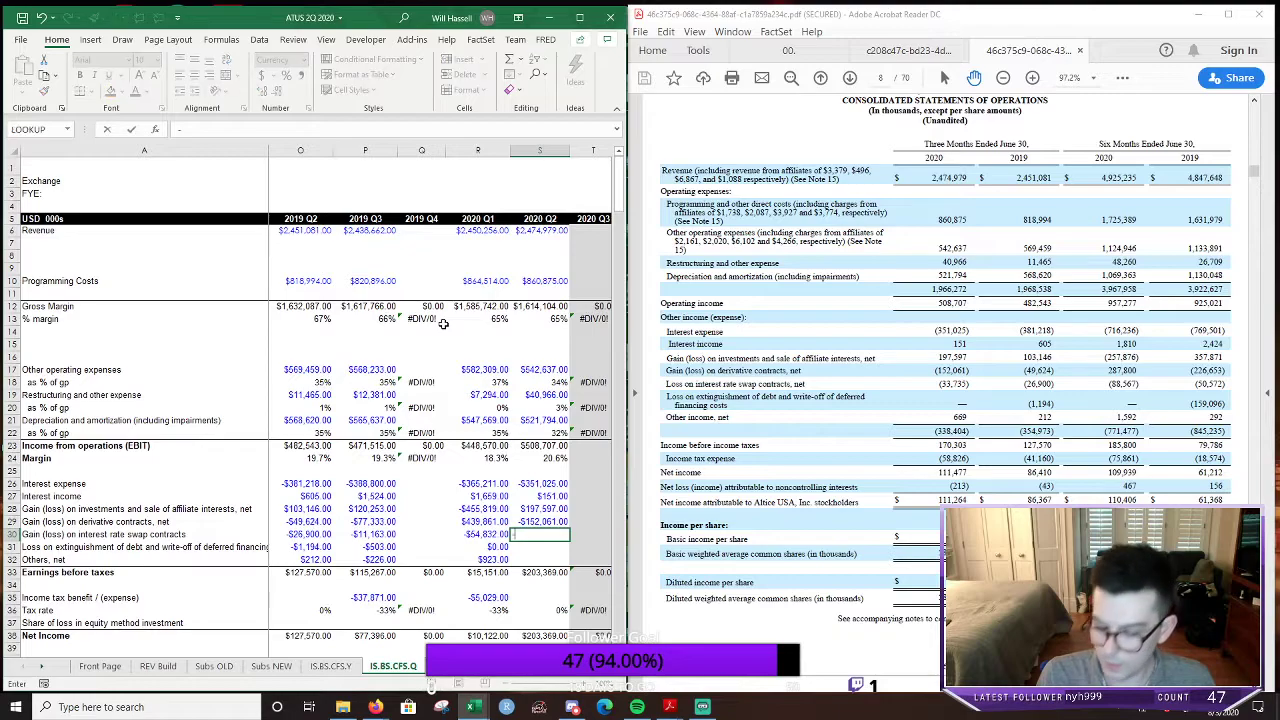
pyautogui.write('$33')
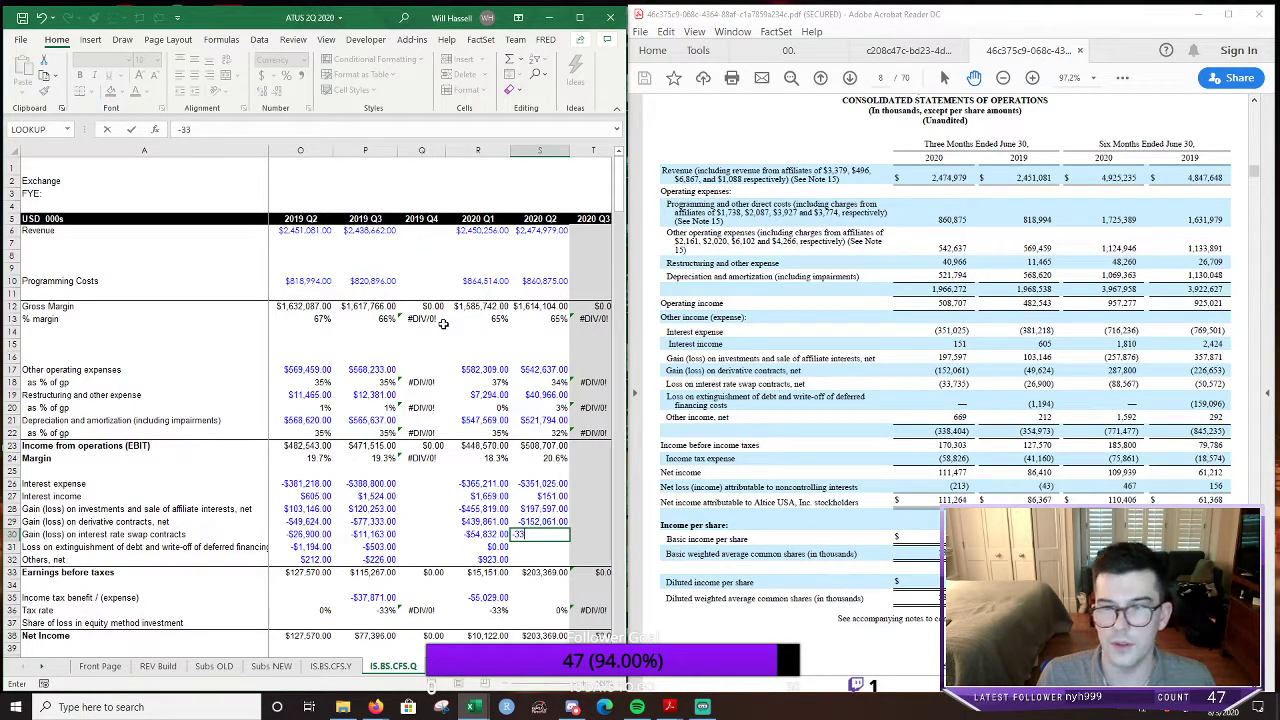
pyautogui.write(',735')
pyautogui.press('Return')
pyautogui.write('0')
pyautogui.press('Return')
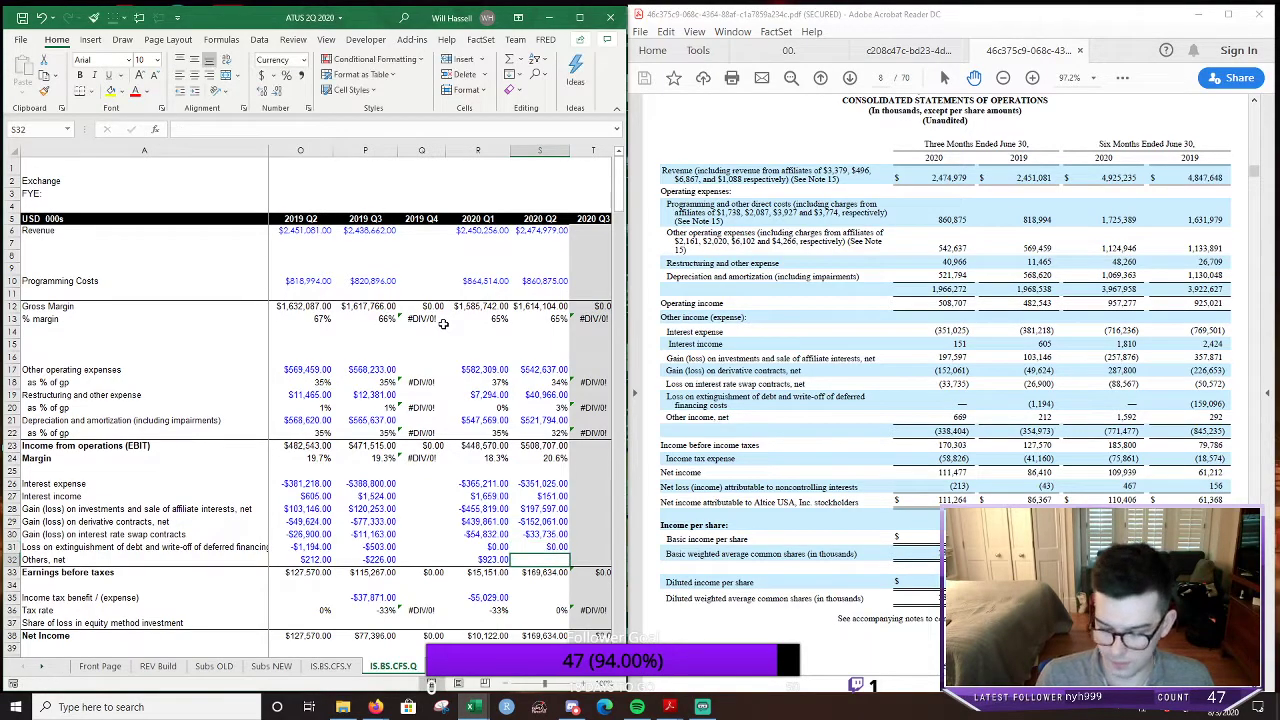
pyautogui.write('669')
pyautogui.press('Return')
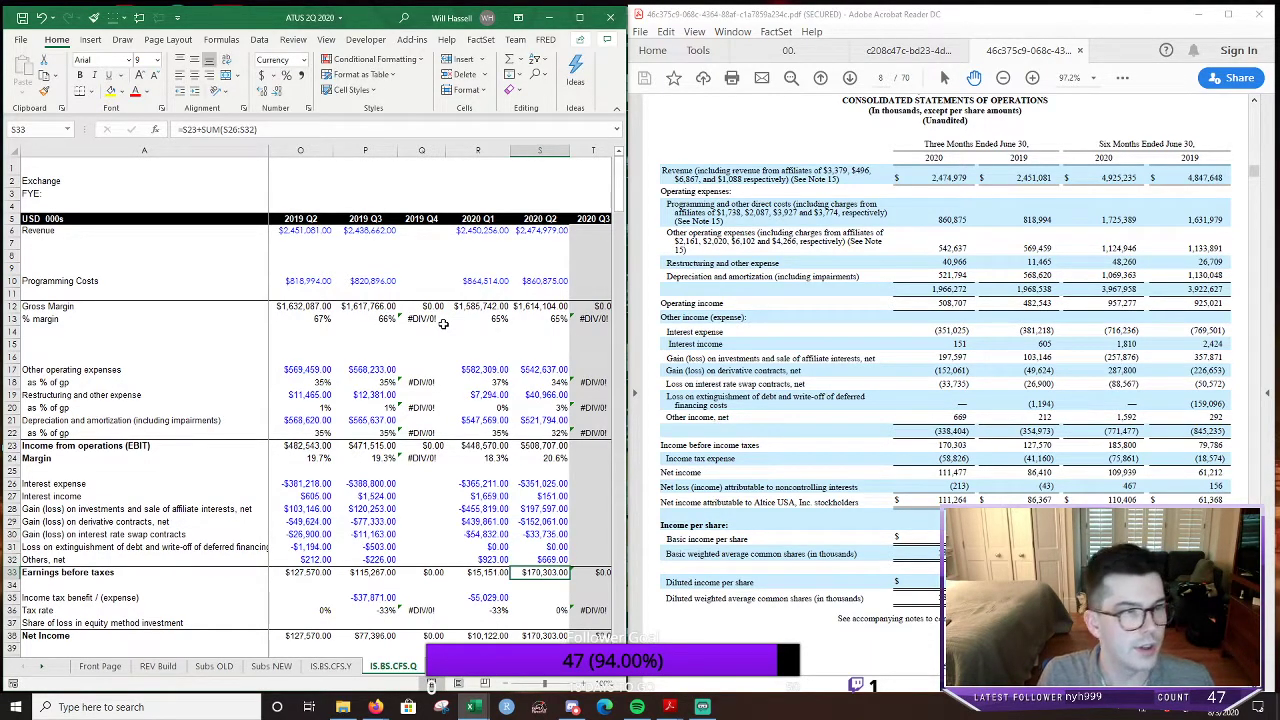
pyautogui.press('Down')
pyautogui.press('Down')
pyautogui.press('Down')
pyautogui.press('Down')
pyautogui.press('Down')
pyautogui.press('Down')
pyautogui.press('Down')
pyautogui.press('Down')
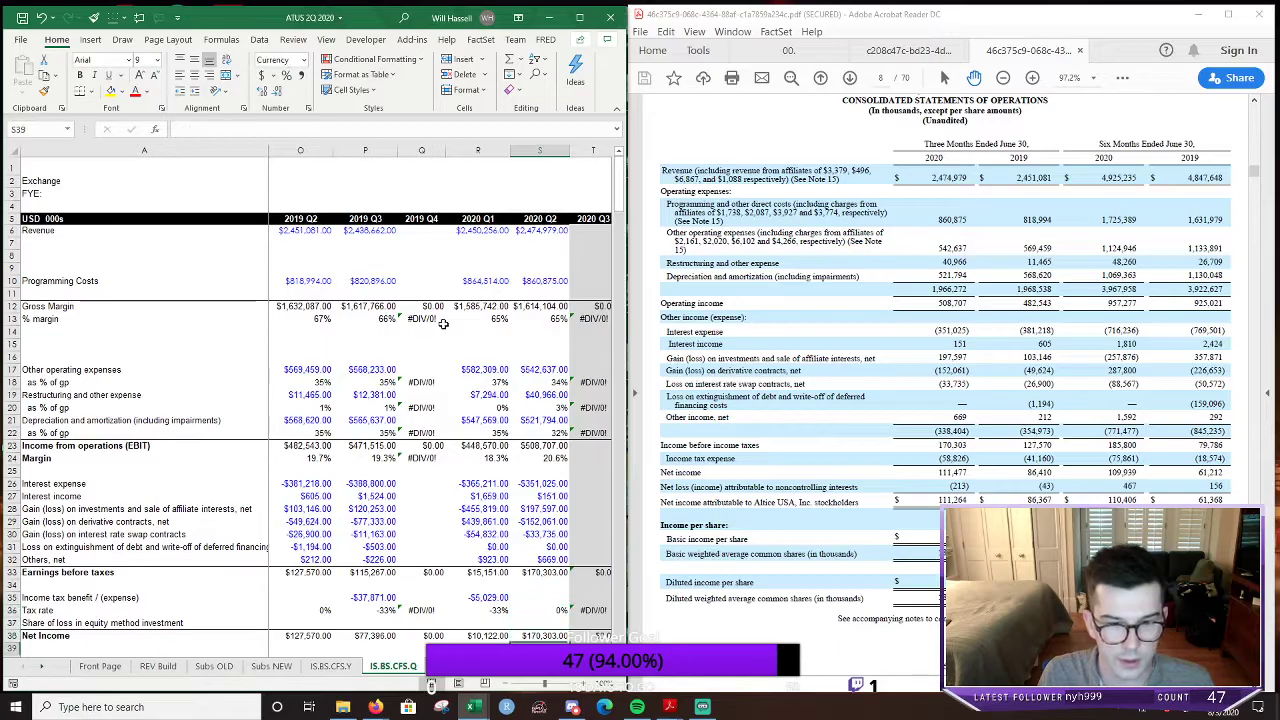
pyautogui.hotkey('ctrl', 'pageup')
pyautogui.hotkey('ctrl', 'pageup')
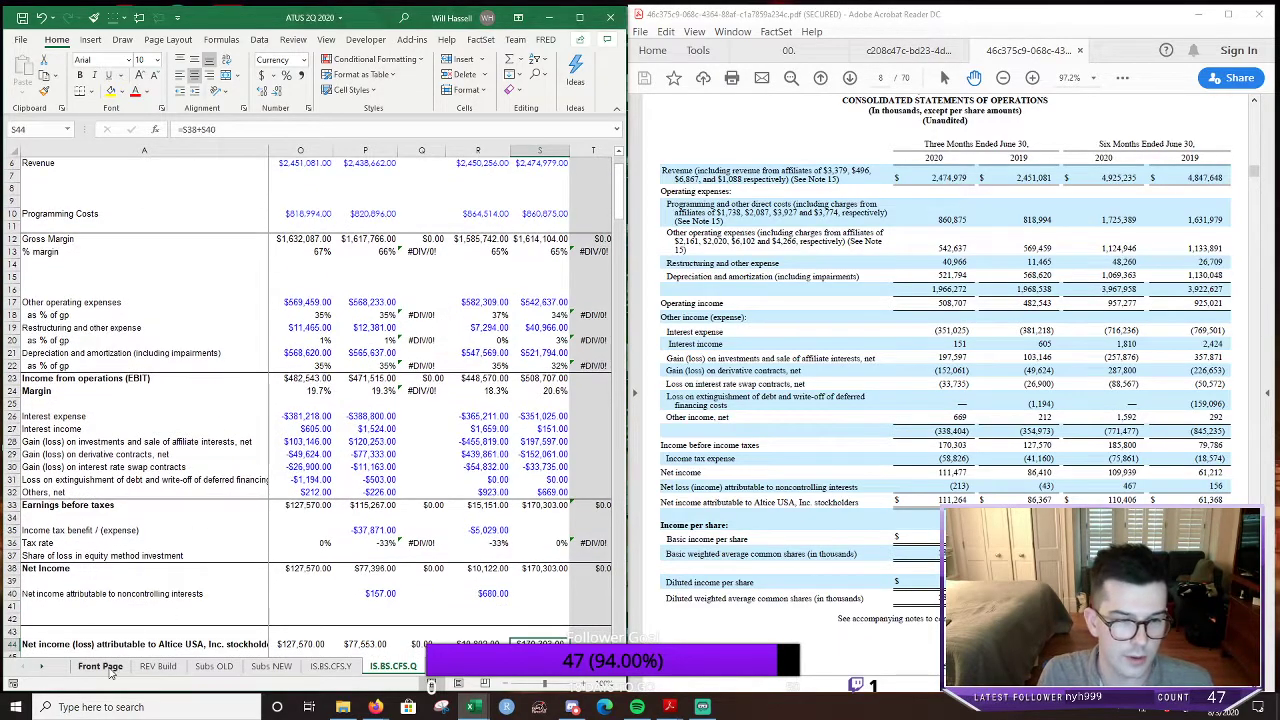
# Enter income tax expense of -41,160 for 2019 Q2 and -58,826 for 2020 Q2
pyautogui.click(100, 666)
pyautogui.click(392, 666)
pyautogui.scroll(-2, 450, 550)
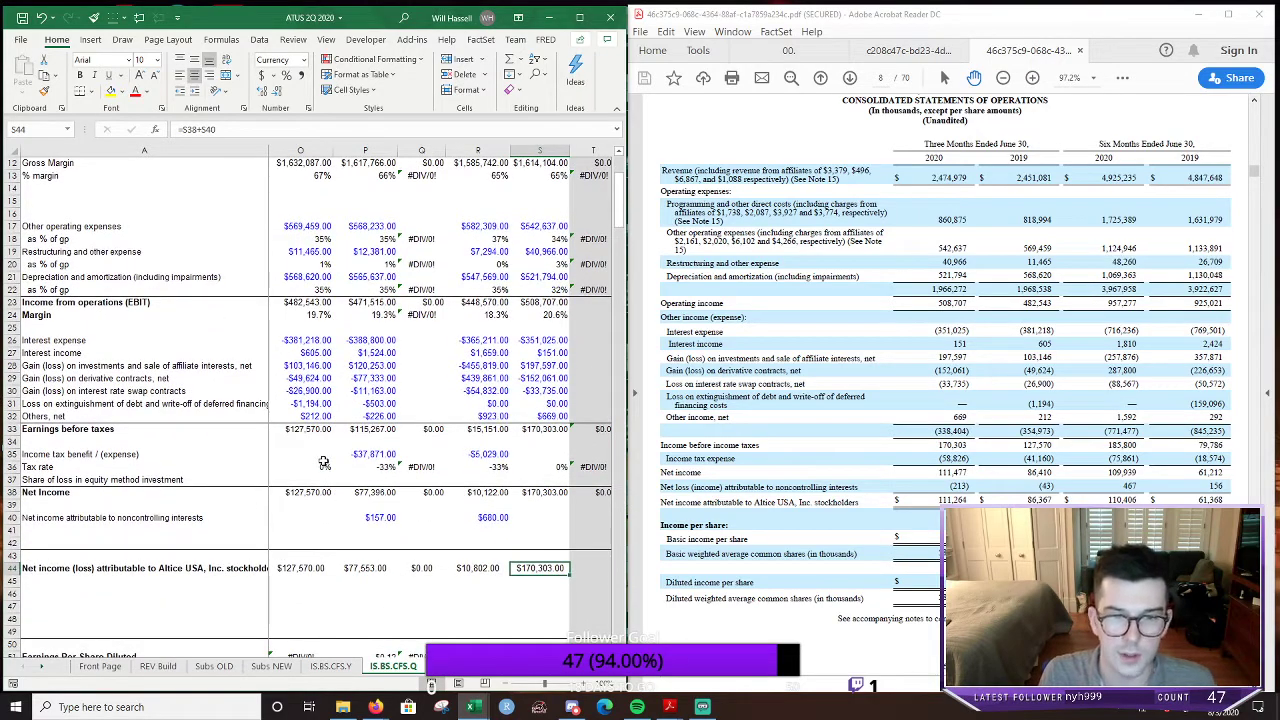
pyautogui.click(324, 459)
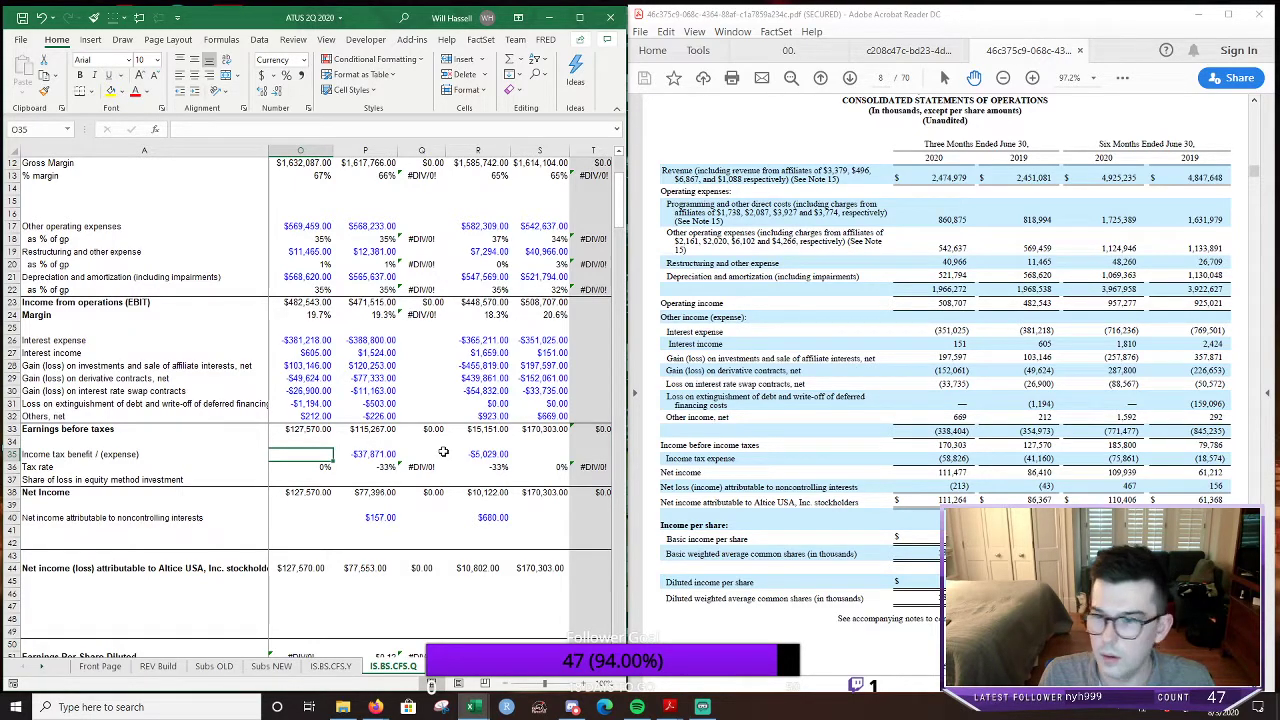
pyautogui.write('-')
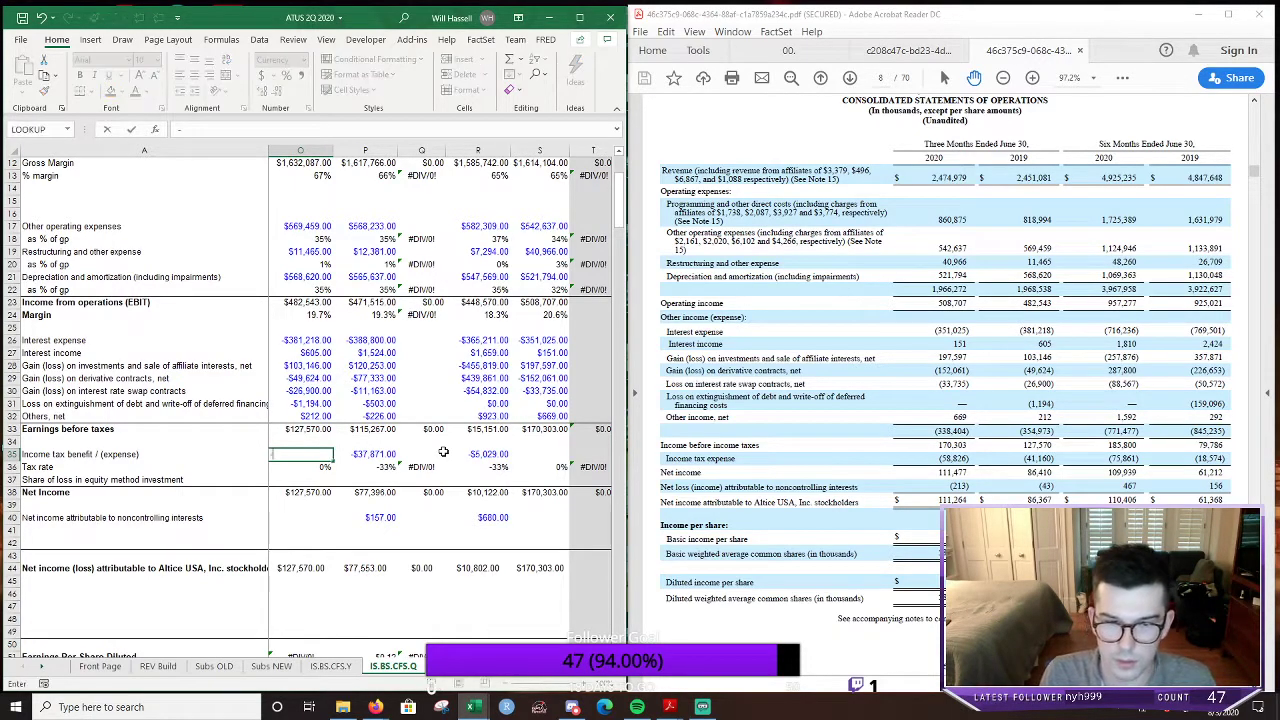
pyautogui.write('41')
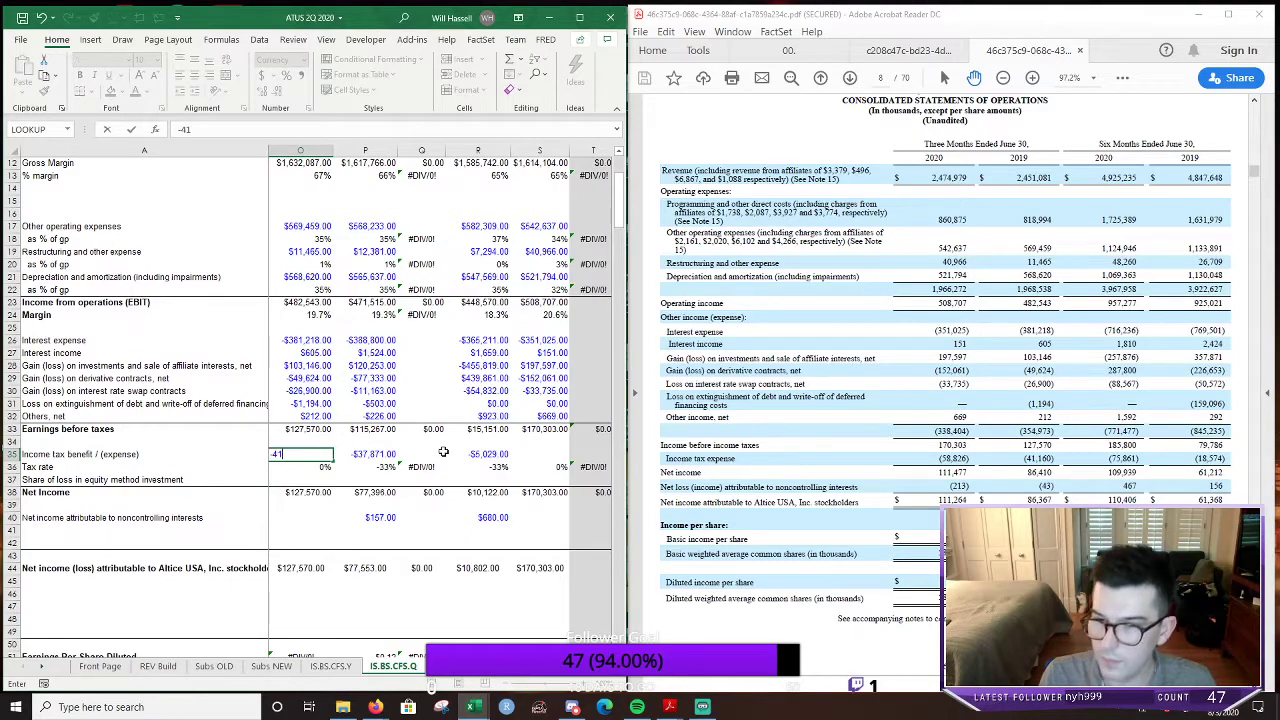
pyautogui.write('160')
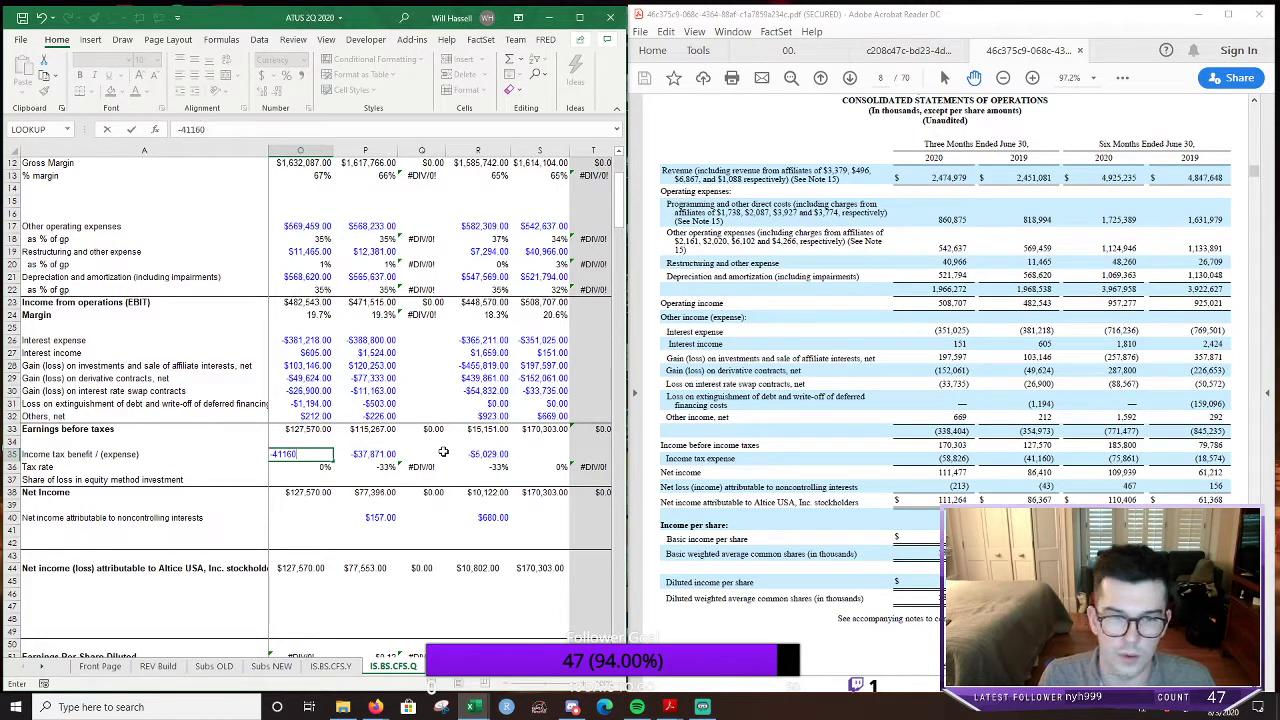
pyautogui.press('Return')
pyautogui.press('Right')
pyautogui.press('Right')
pyautogui.press('Right')
pyautogui.press('Right')
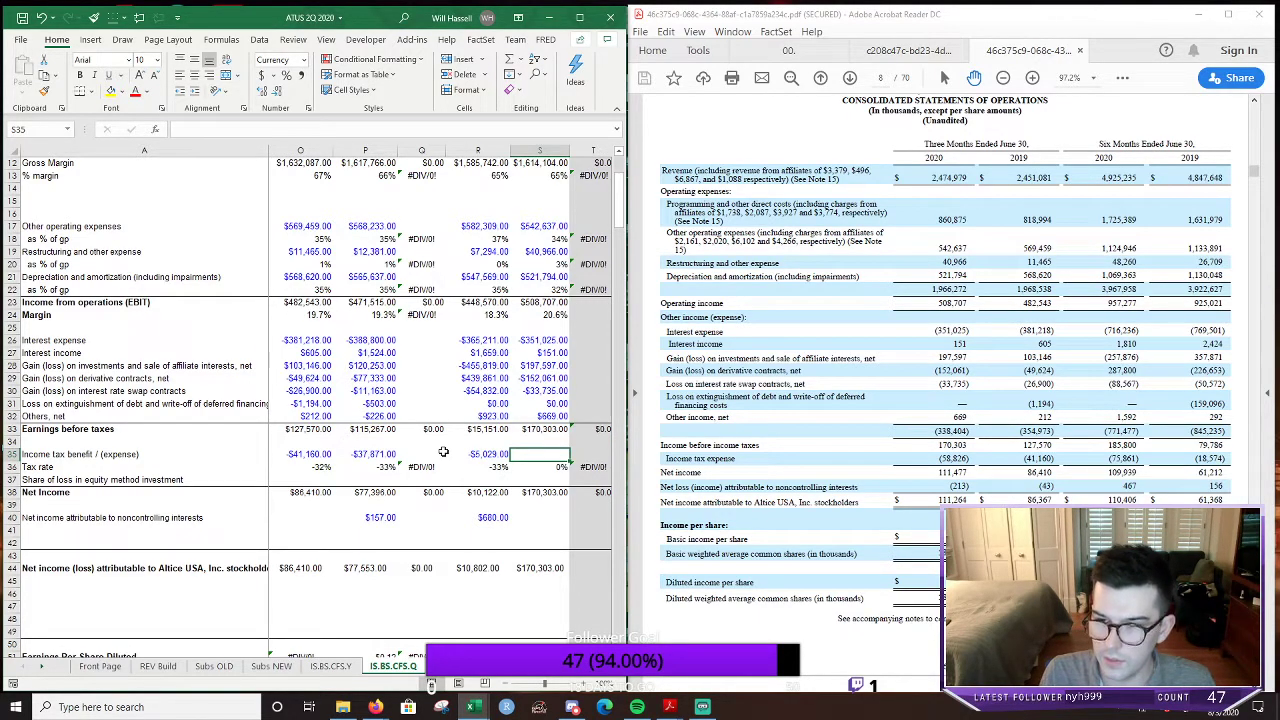
pyautogui.write('-58826')
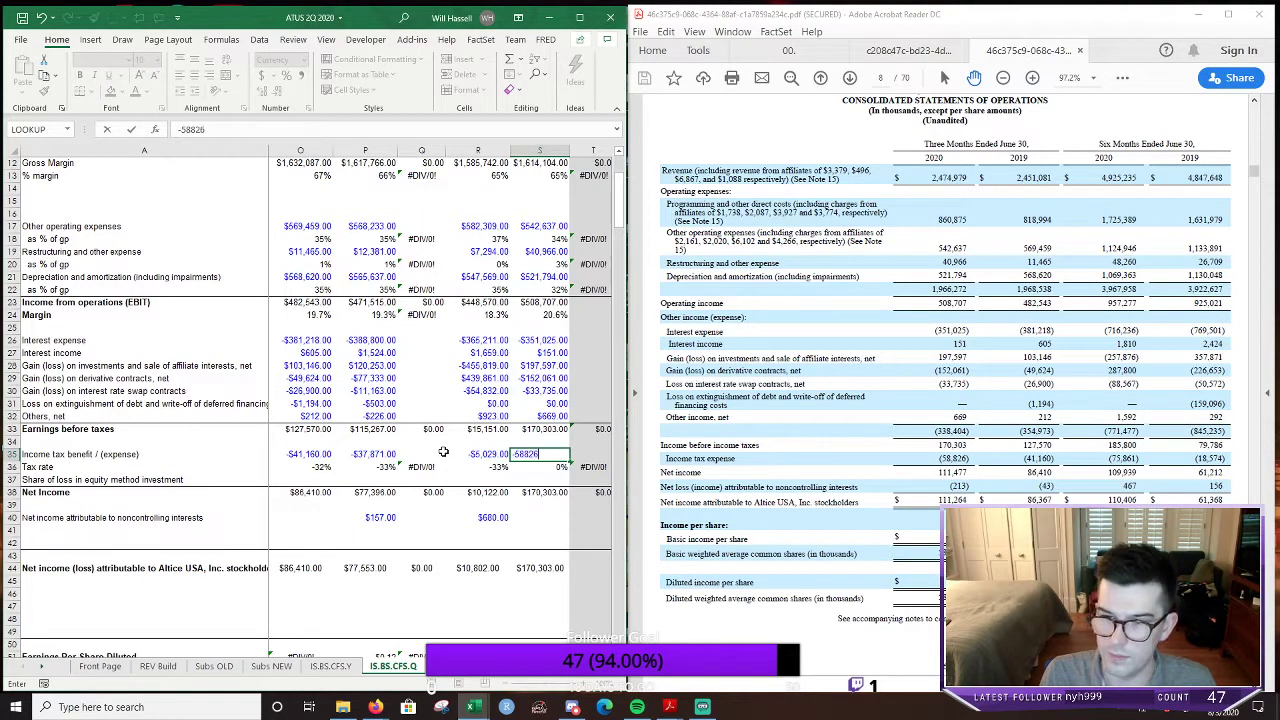
pyautogui.press('Return')
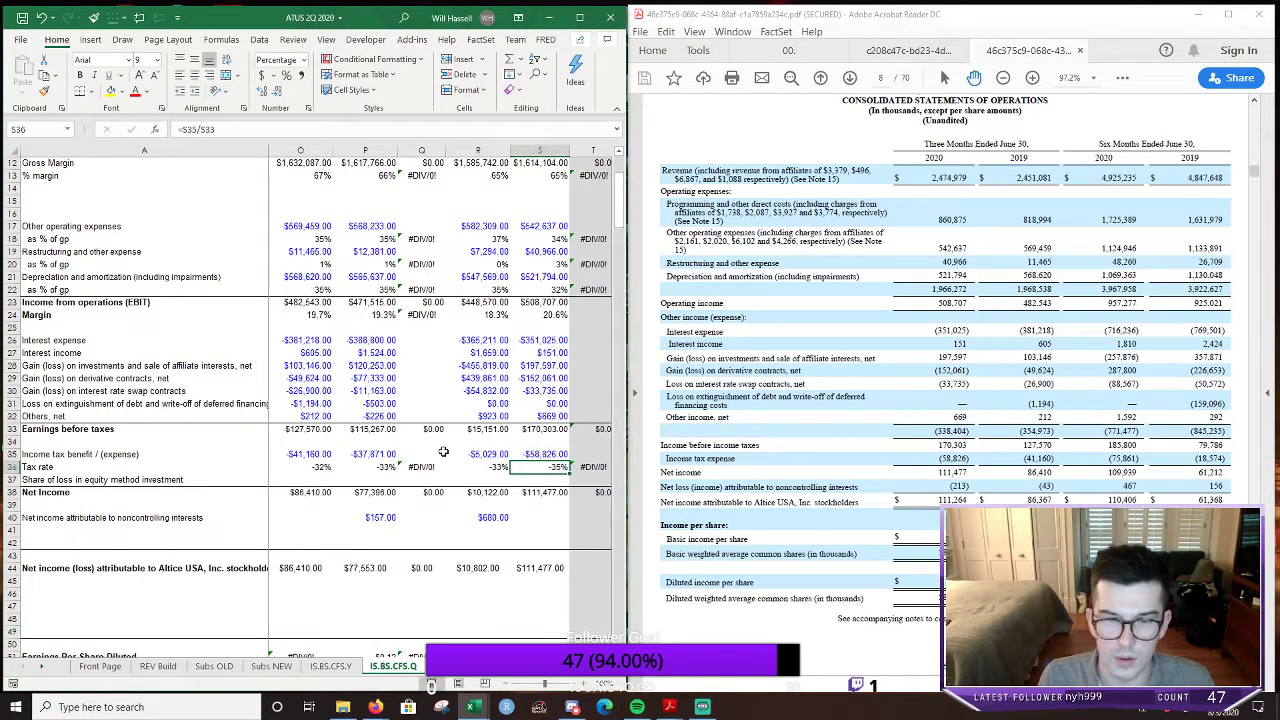
# Enter -436 as the 2019 Q2 noncontrolling interest amount
pyautogui.press('Down')
pyautogui.press('Down')
pyautogui.press('Down')
pyautogui.press('Down')
pyautogui.press('Left')
pyautogui.press('Left')
pyautogui.press('Left')
pyautogui.press('Left')
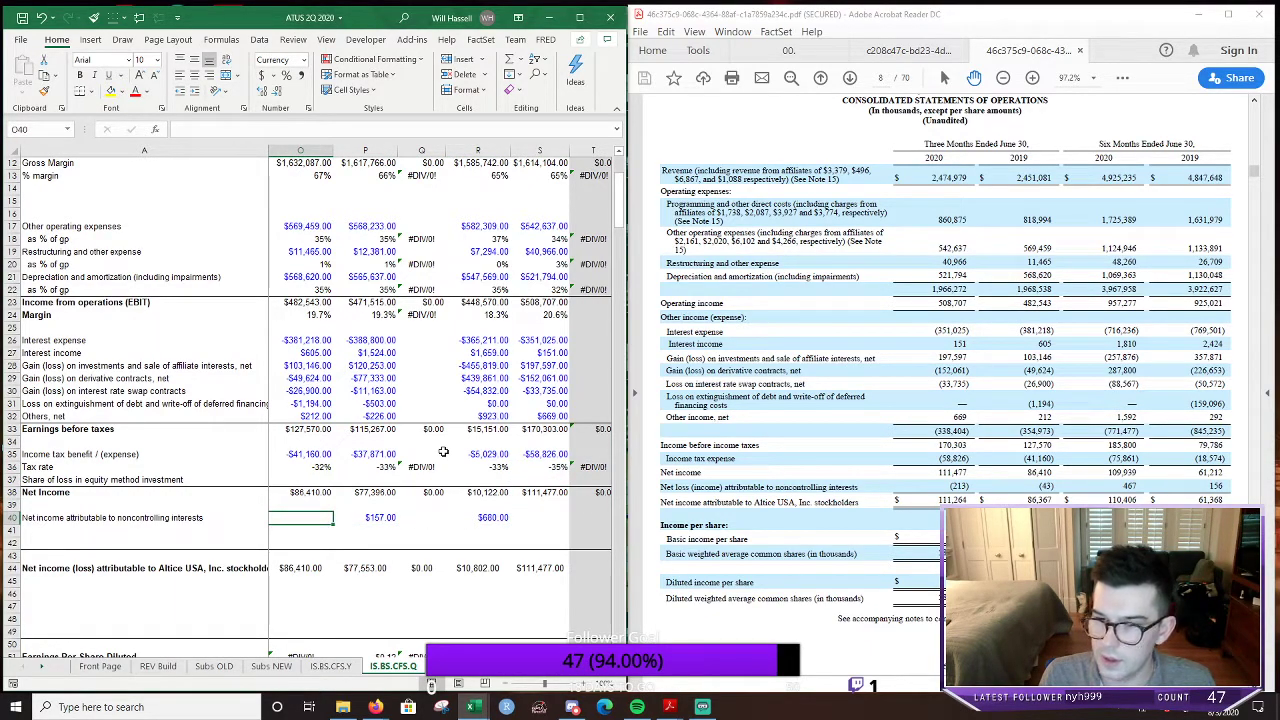
pyautogui.write('-436')
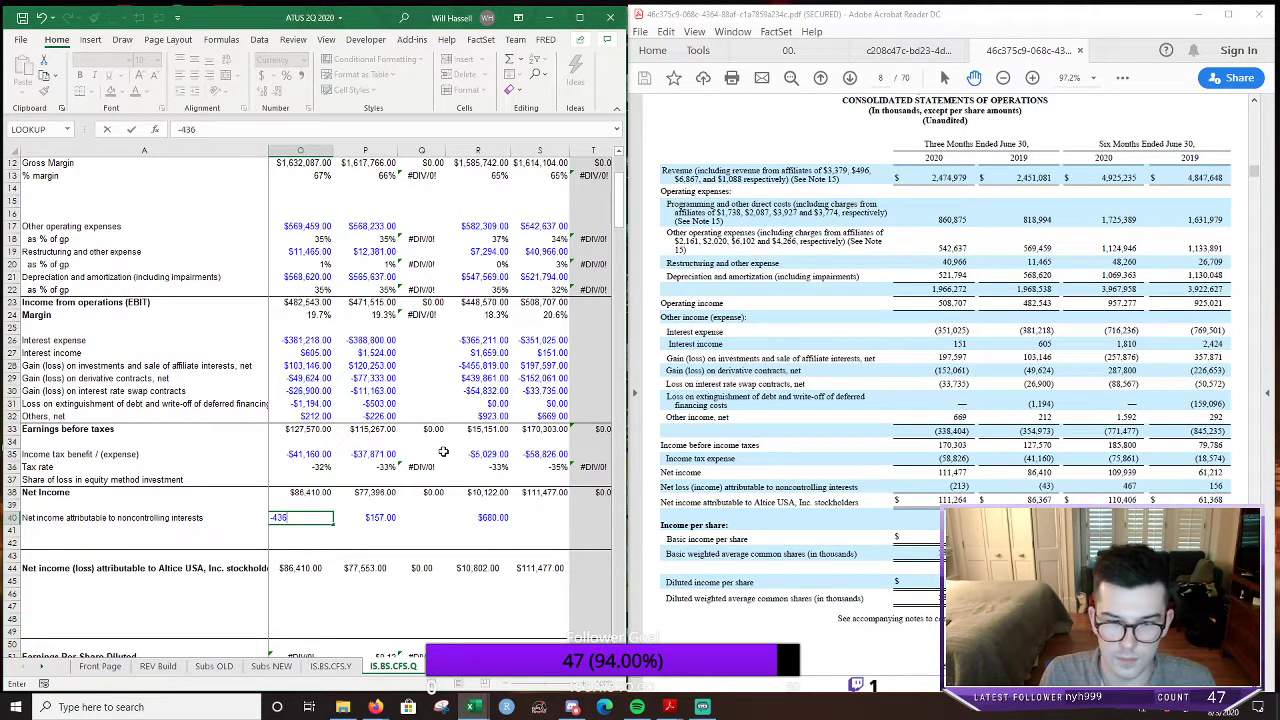
pyautogui.press('Tab')
pyautogui.press('Tab')
pyautogui.press('Tab')
pyautogui.press('Tab')
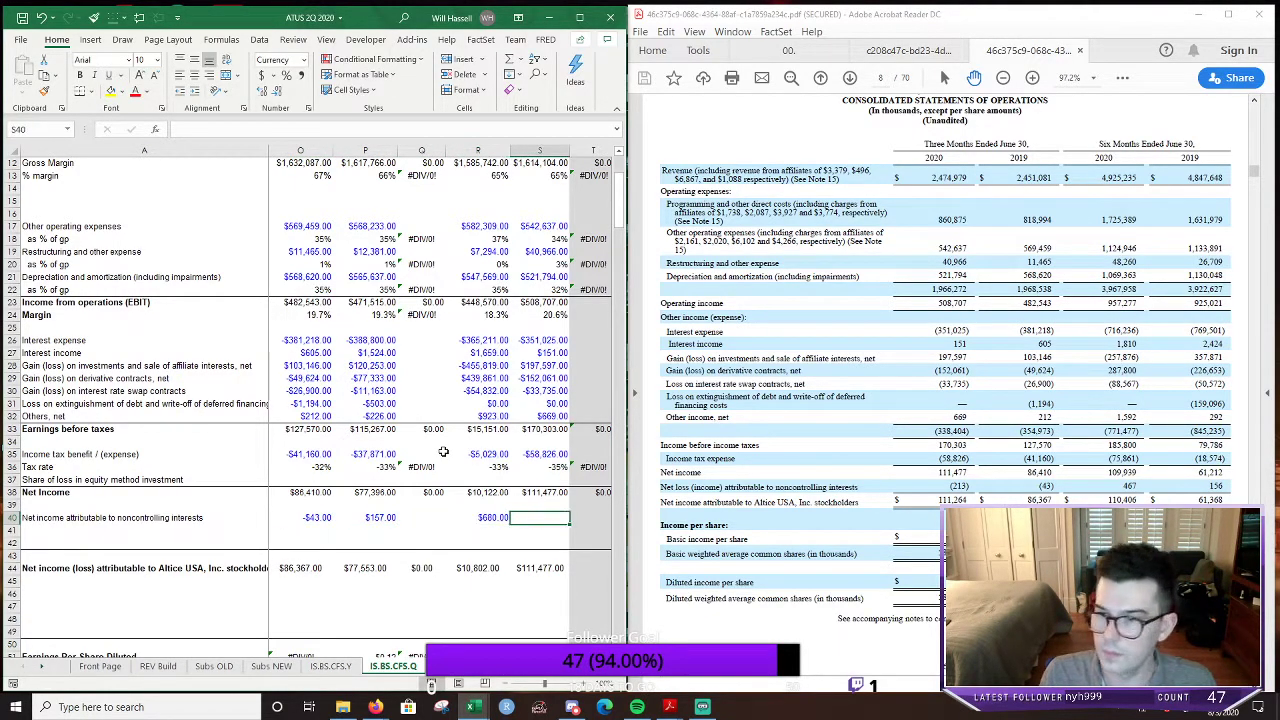
# Enter -213 as 2020 Q2 noncontrolling interest, then diluted shares 668,648 and 589,466
pyautogui.write('-$213')
pyautogui.press('Return')
pyautogui.scroll(-2, 347, 467)
pyautogui.scroll(-2, 347, 467)
pyautogui.click(309, 517)
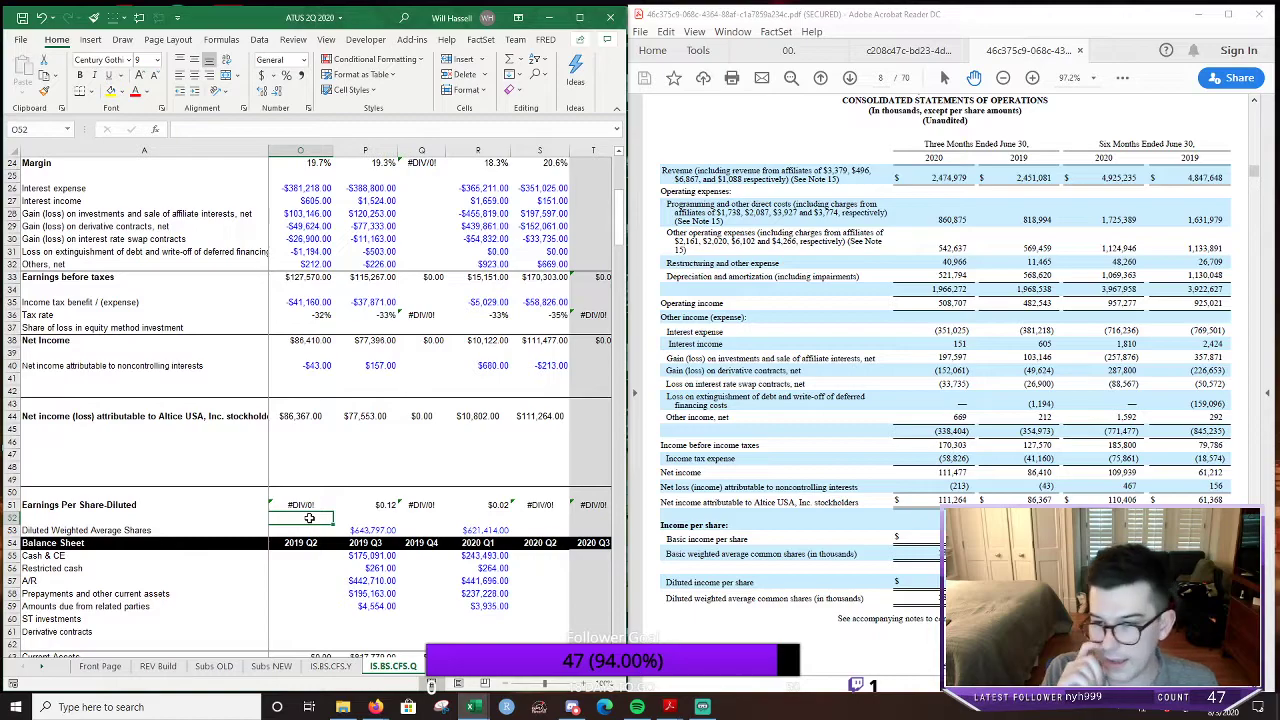
pyautogui.press('Down')
pyautogui.write('6')
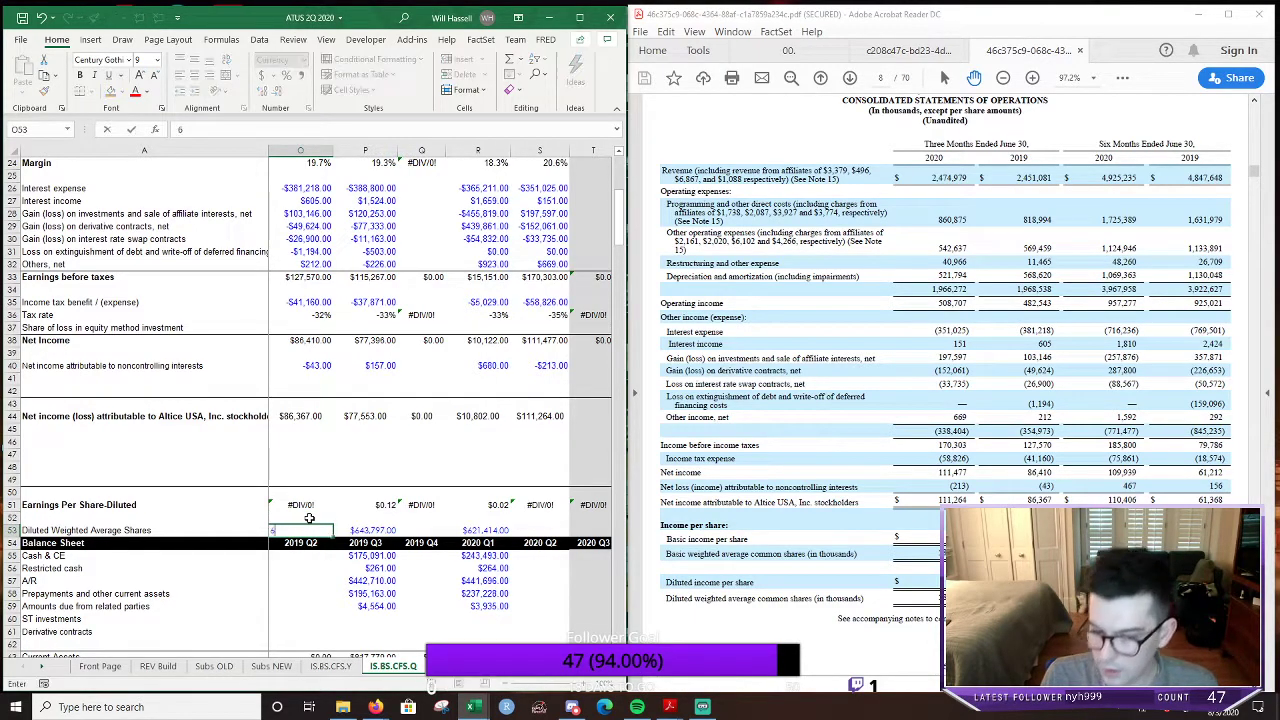
pyautogui.write('68648')
pyautogui.press('Right')
pyautogui.press('Right')
pyautogui.press('Right')
pyautogui.press('Right')
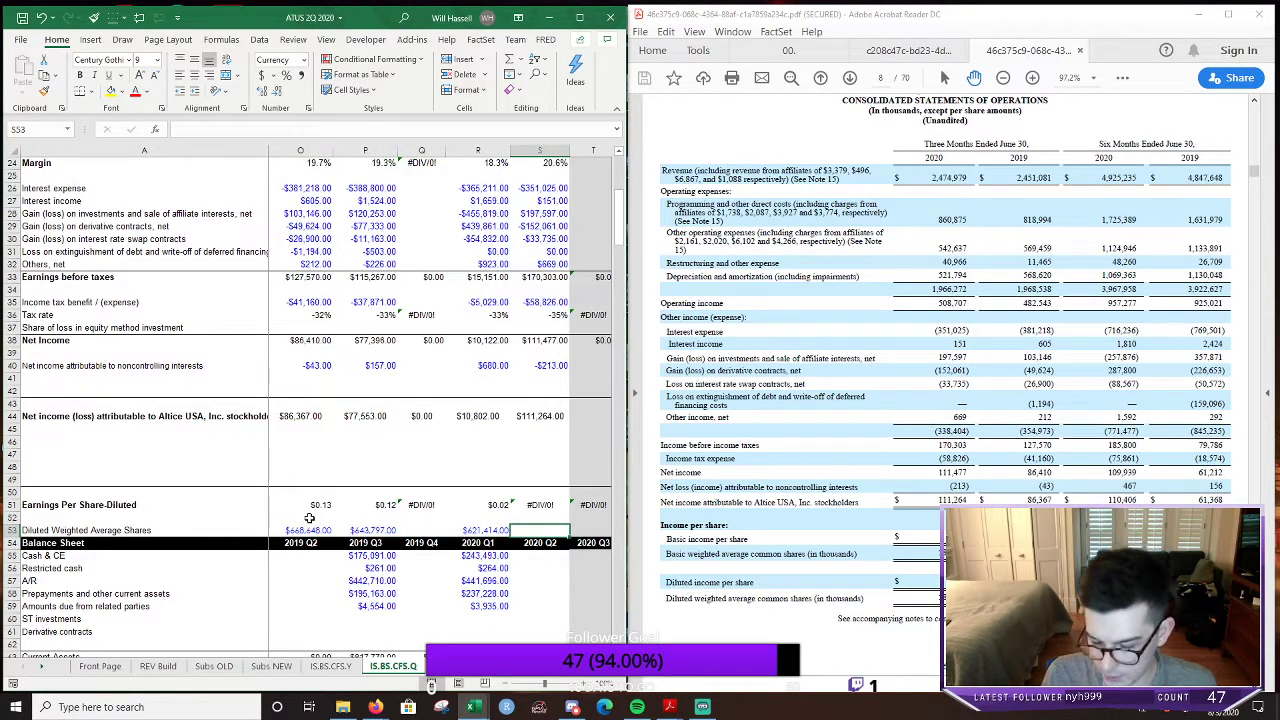
pyautogui.write('589,4')
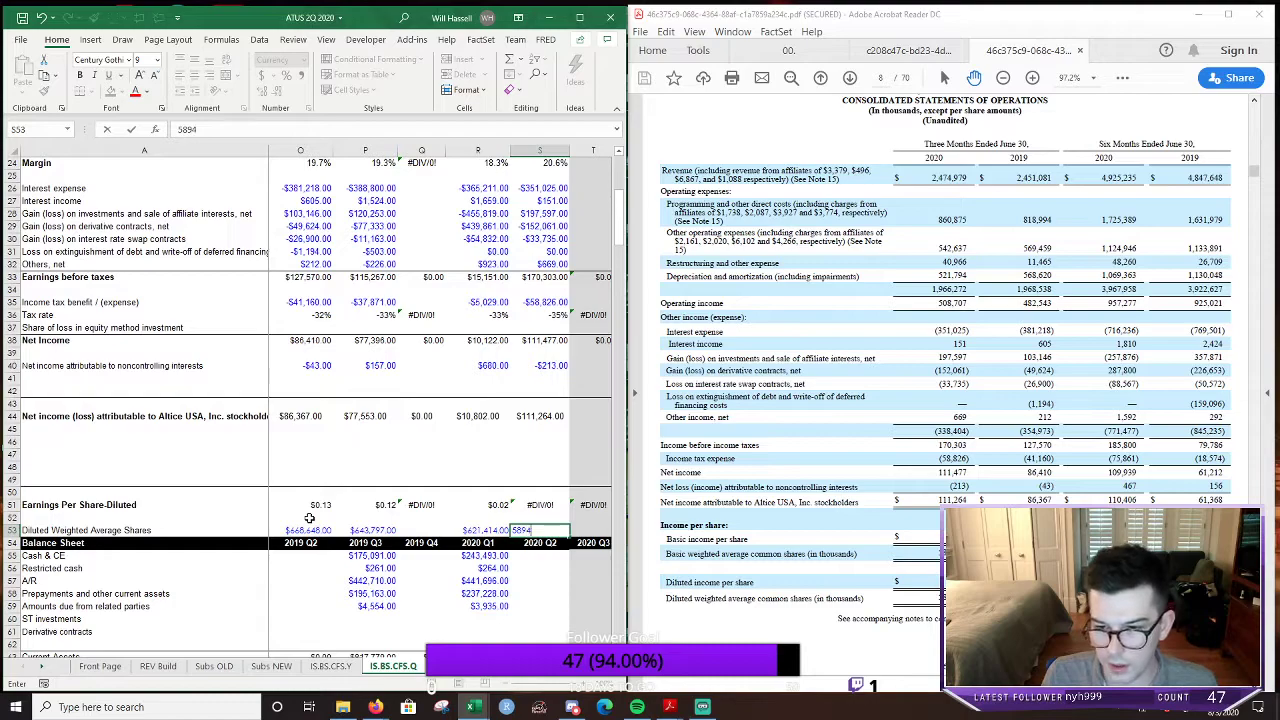
pyautogui.write('66')
pyautogui.press('Return')
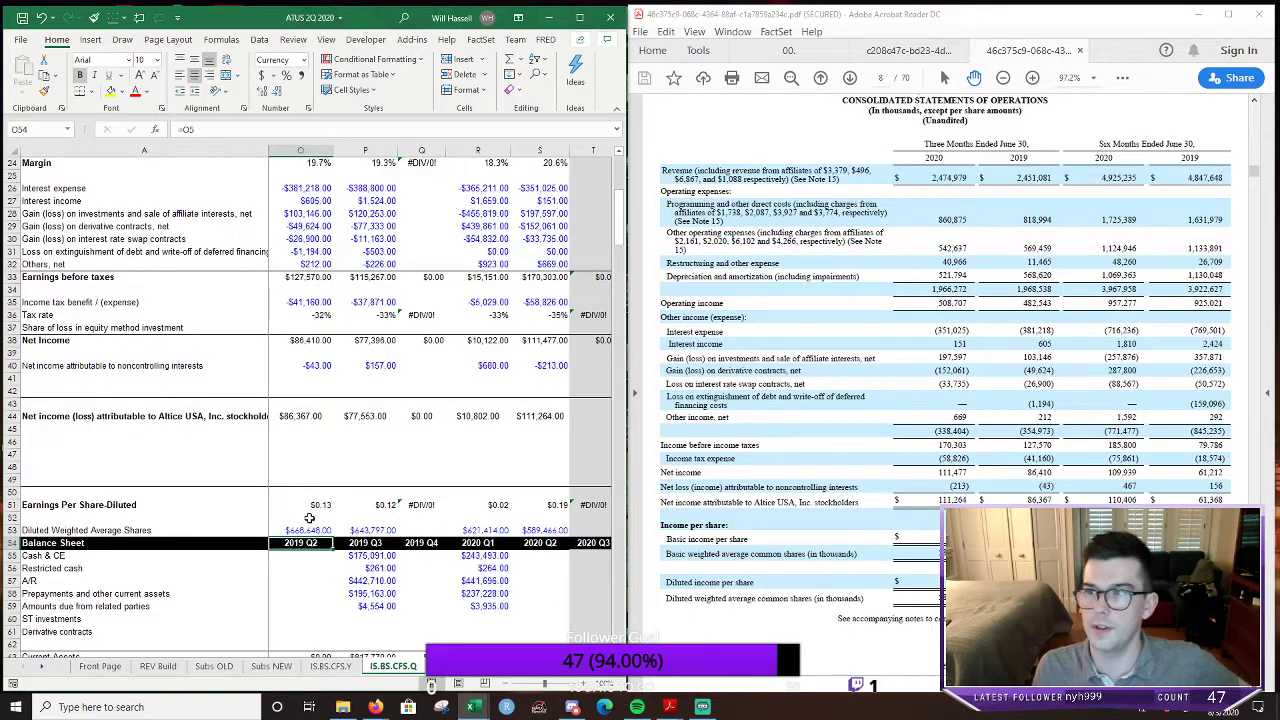
# Scroll down to inspect the 2020 Q1 shares repurchased value, then back up to the cash flow statement
pyautogui.scroll(-9, 310, 512)
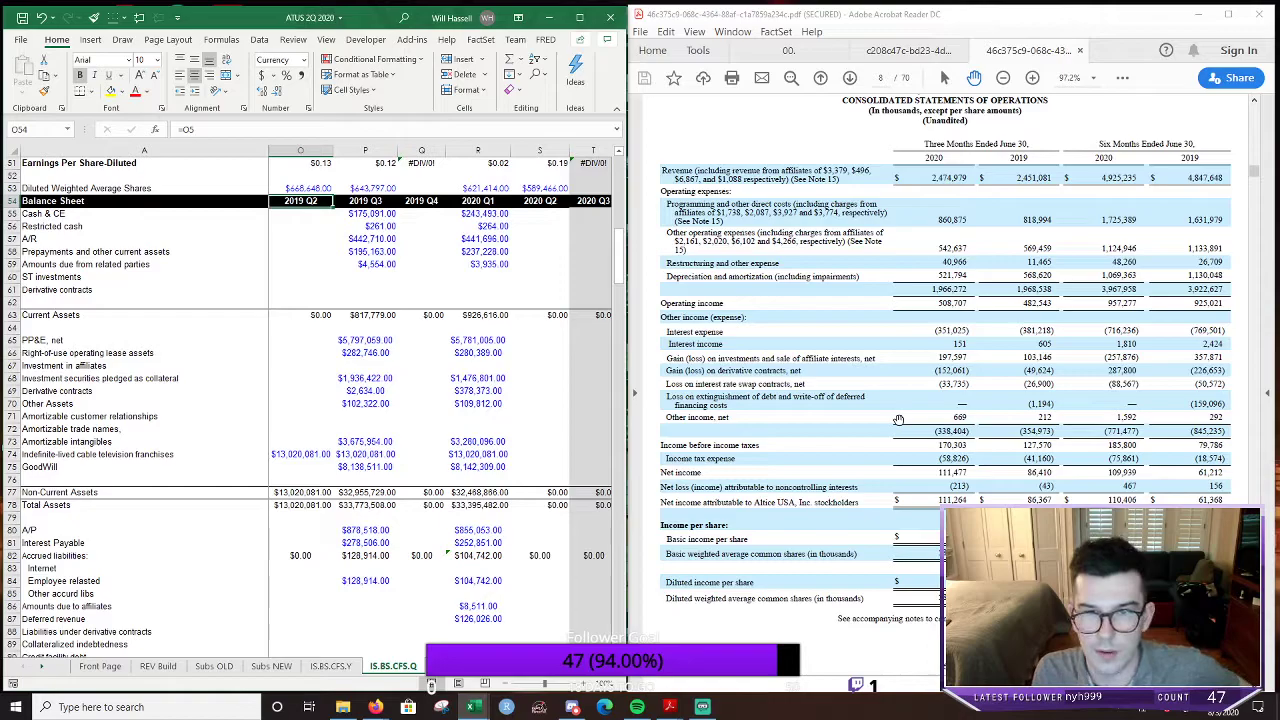
pyautogui.moveTo(621, 245); pyautogui.dragTo(627, 584)
pyautogui.click(490, 352)
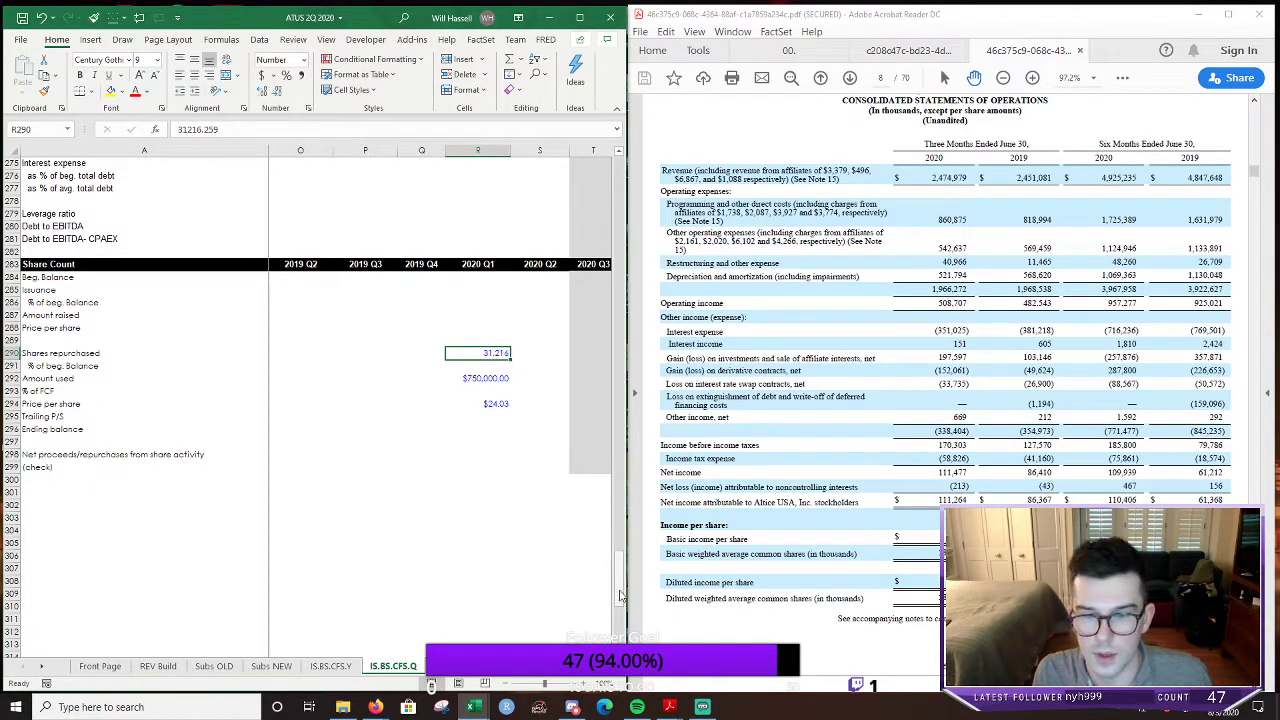
pyautogui.moveTo(620, 592); pyautogui.dragTo(612, 361)
# Link the 2019 Q4 cash-flow net income to the income statement with =Q38, then scroll up to the balance sheet
pyautogui.click(421, 504)
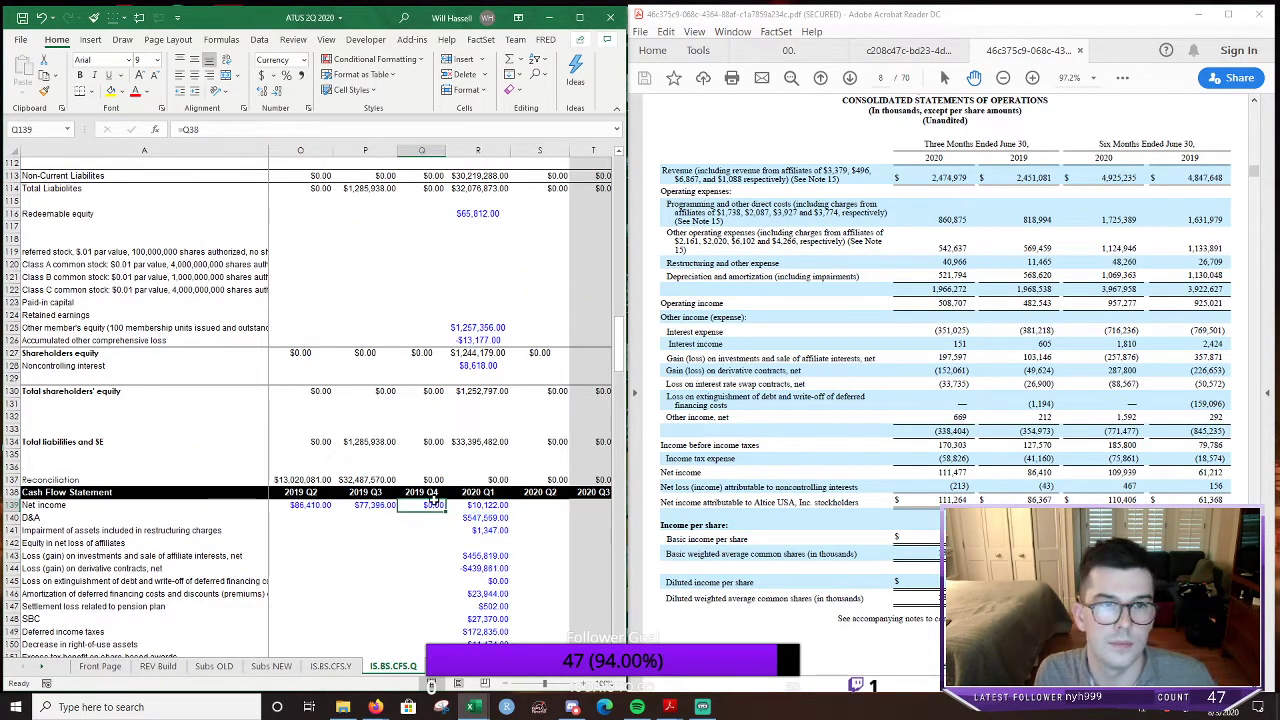
pyautogui.write('=Q38')
pyautogui.scroll(16, 558, 483)
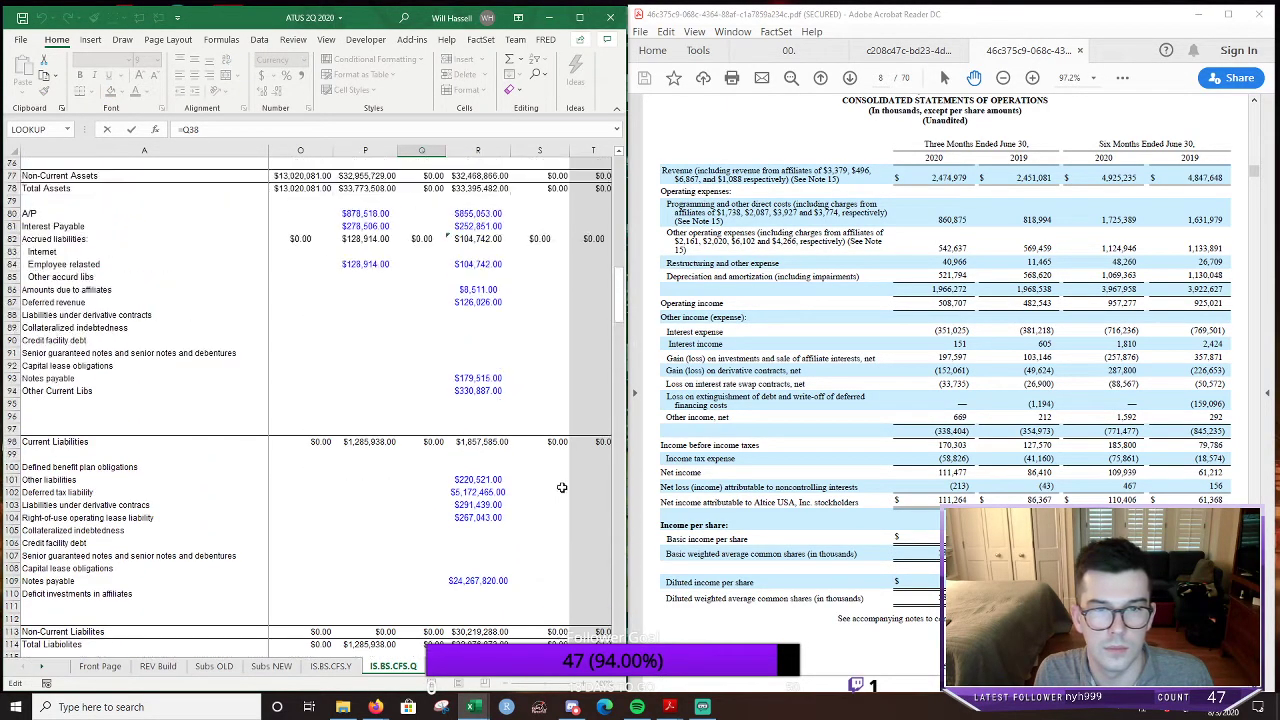
pyautogui.scroll(10, 560, 488)
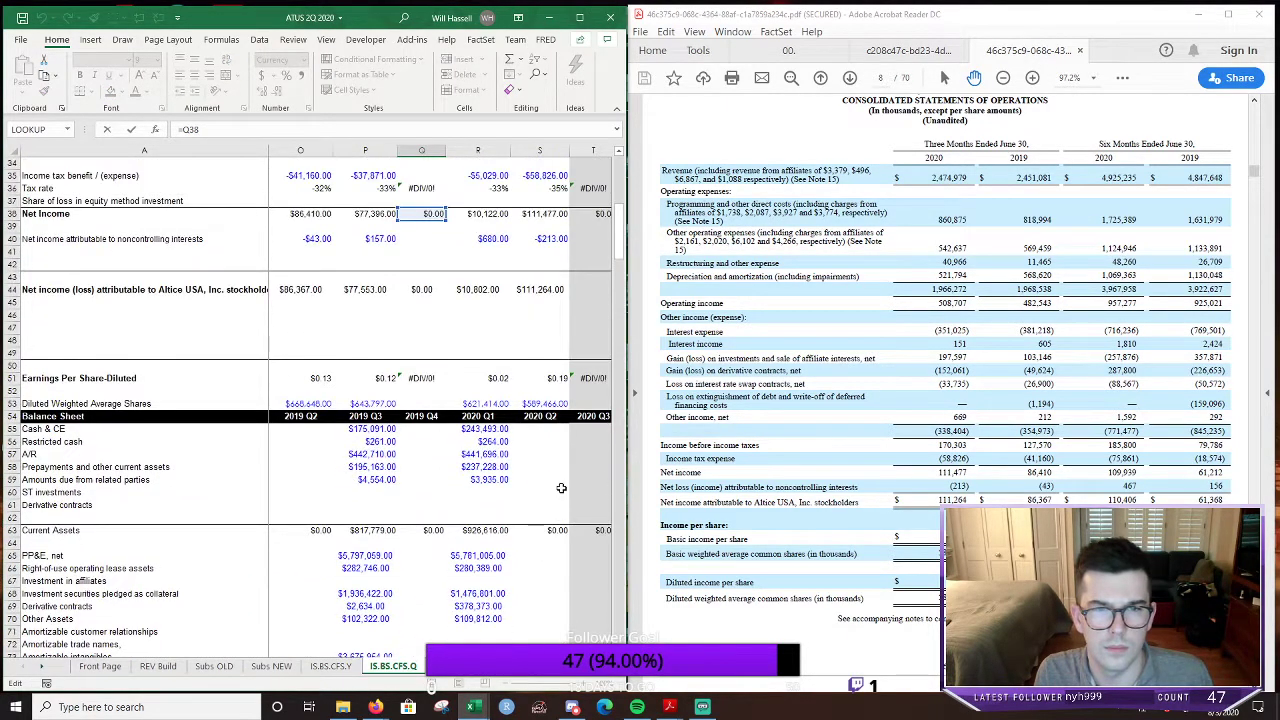
pyautogui.scroll(11, 561, 488)
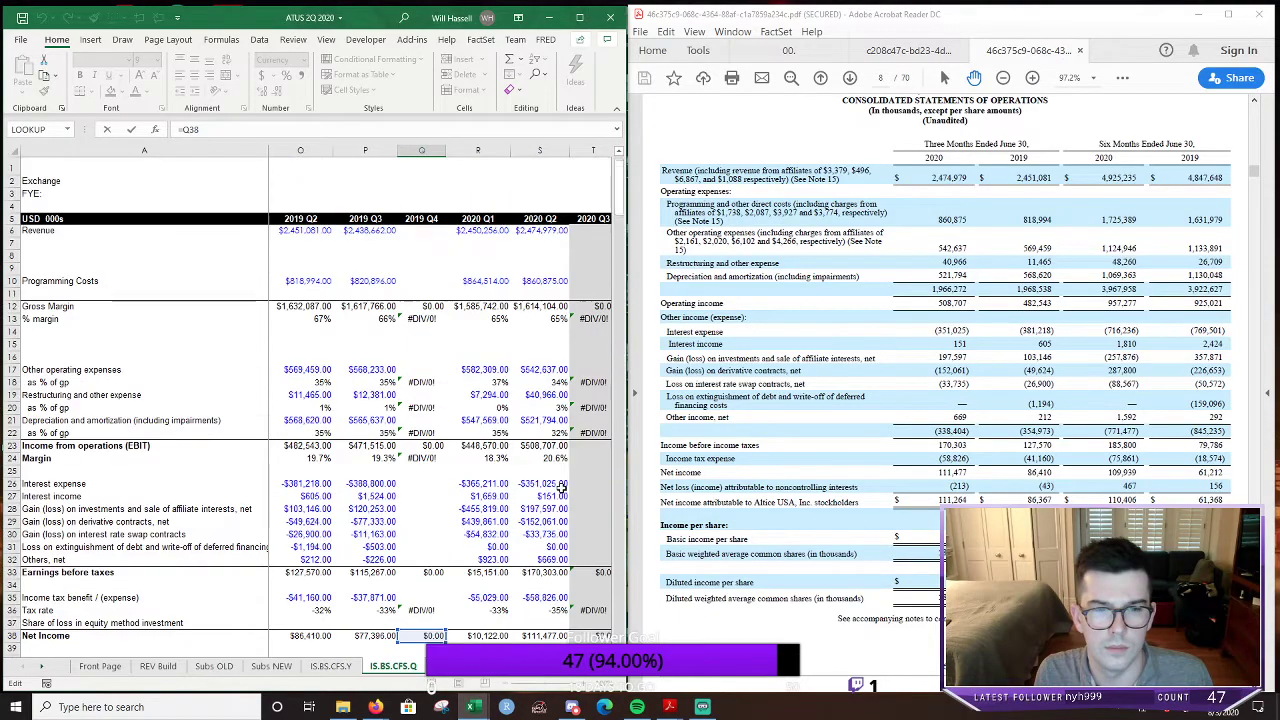
pyautogui.scroll(-20, 561, 488)
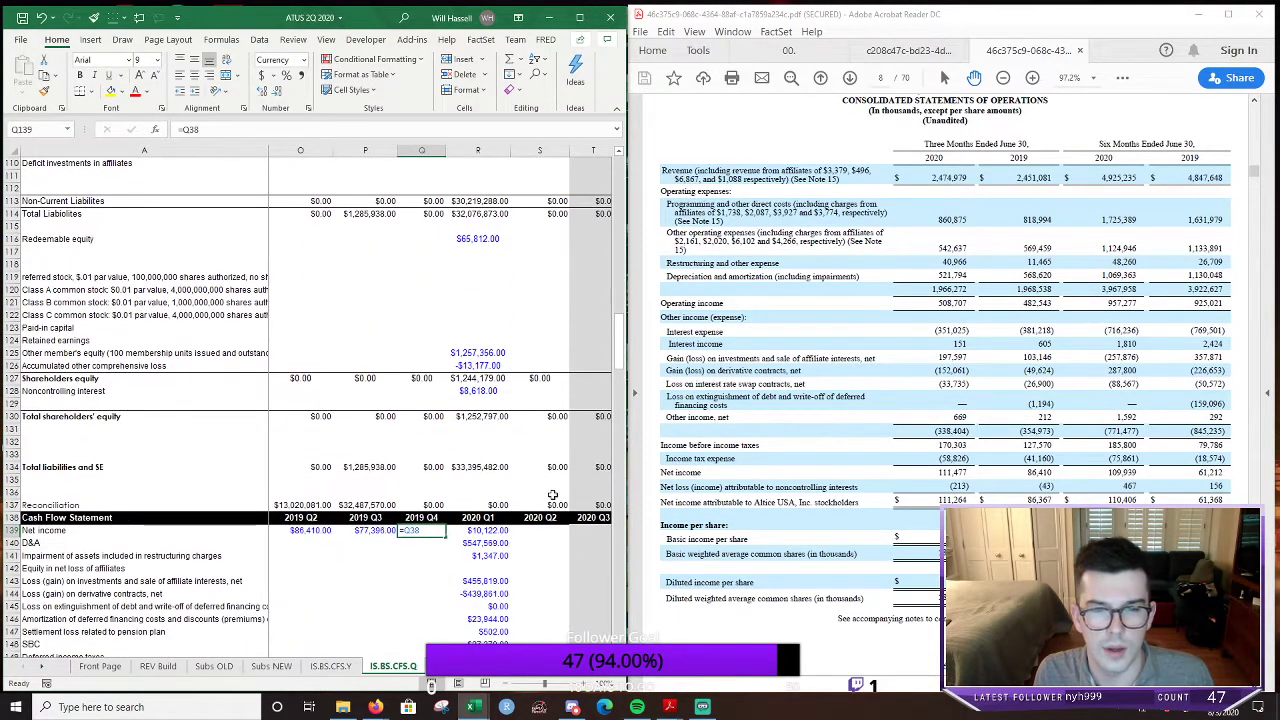
pyautogui.press('Return')
pyautogui.scroll(-9, 415, 540)
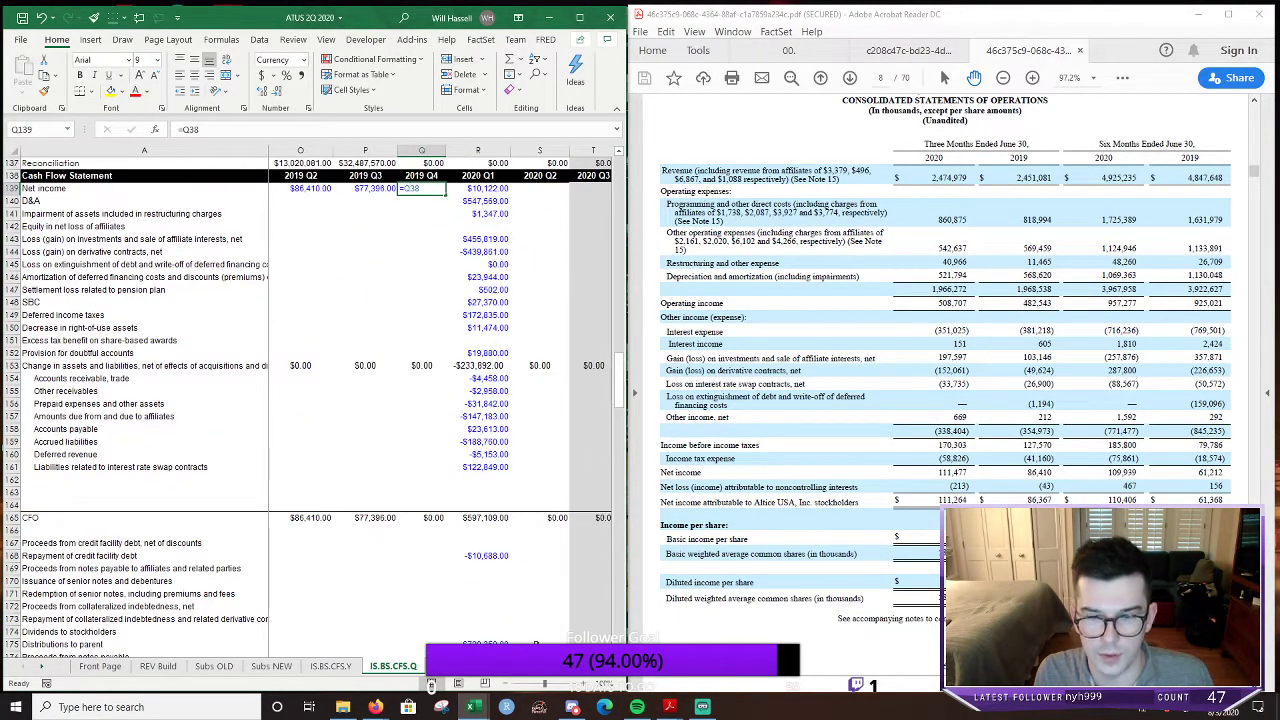
pyautogui.hscroll(-2, 440, 400)
pyautogui.hscroll(4, 440, 400)
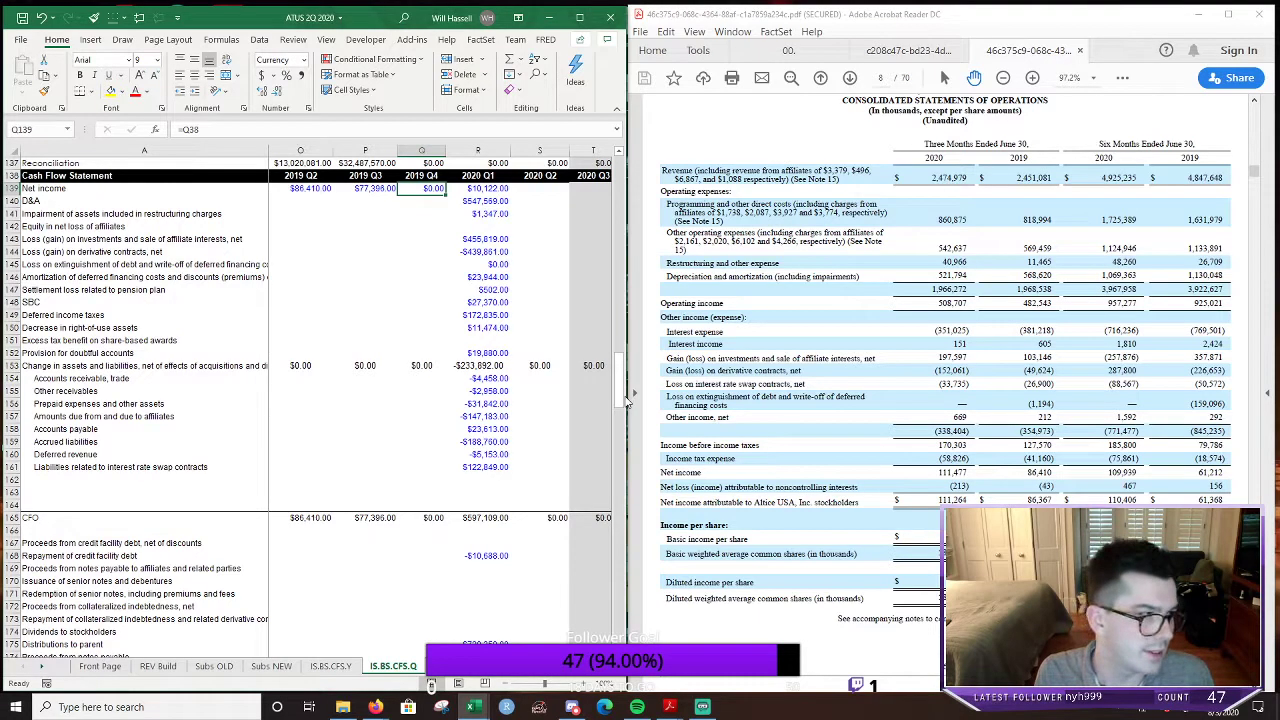
pyautogui.scroll(5, 437, 345)
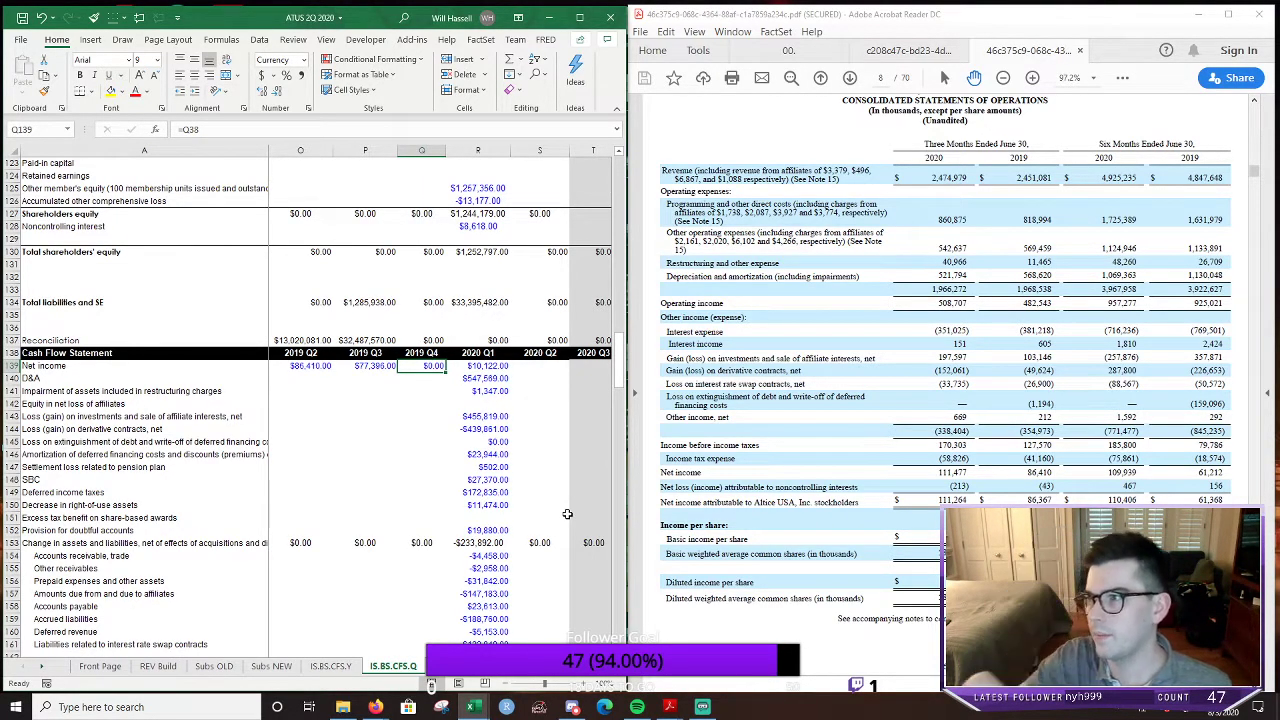
pyautogui.scroll(9, 566, 514)
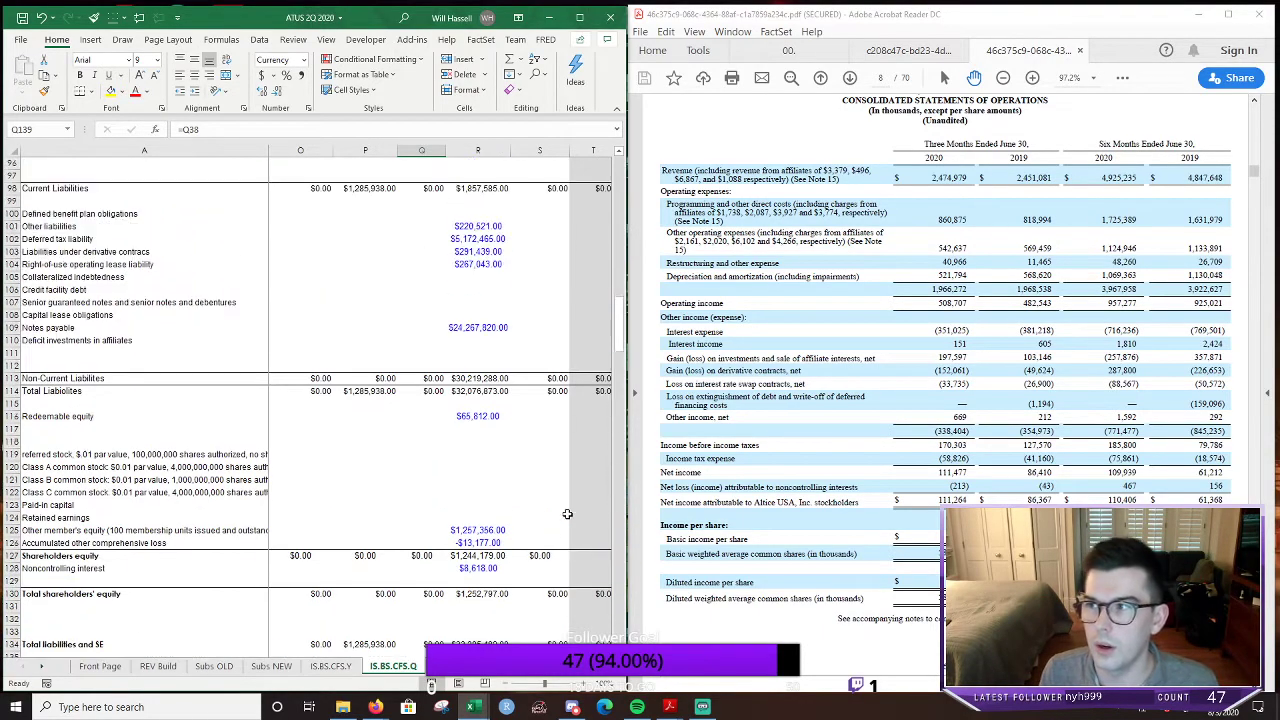
pyautogui.scroll(4, 567, 514)
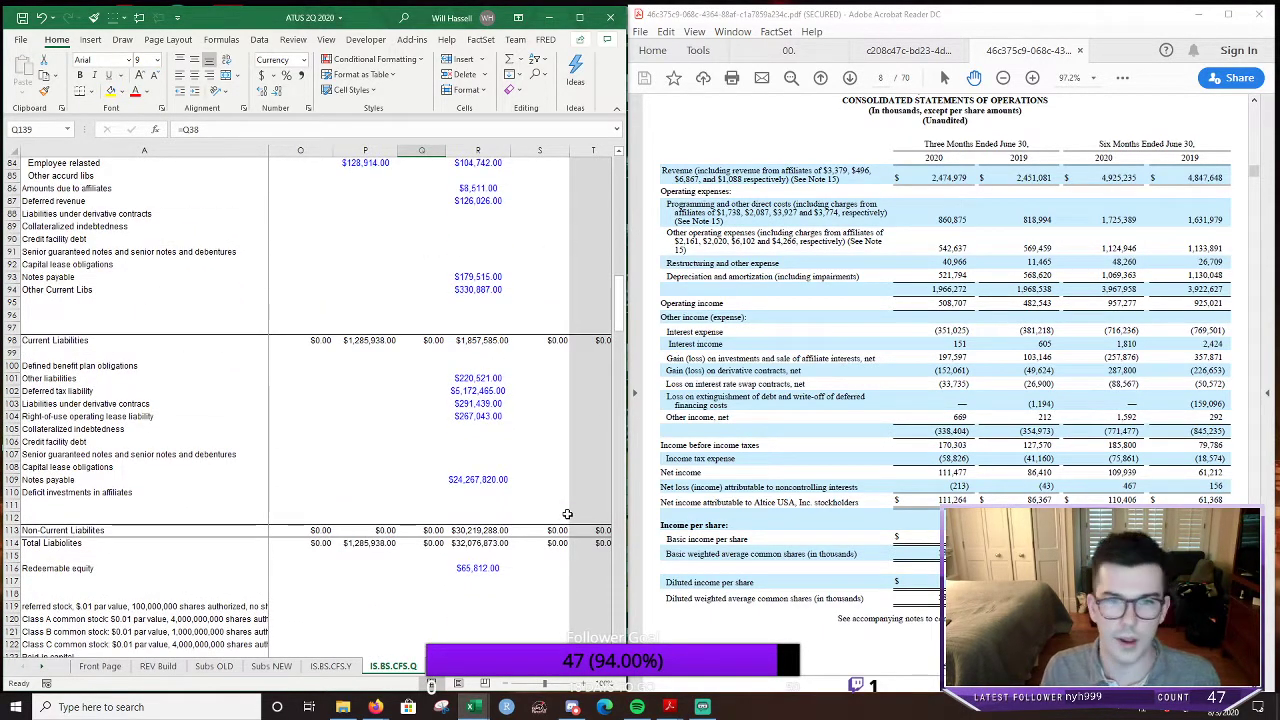
pyautogui.scroll(11, 567, 514)
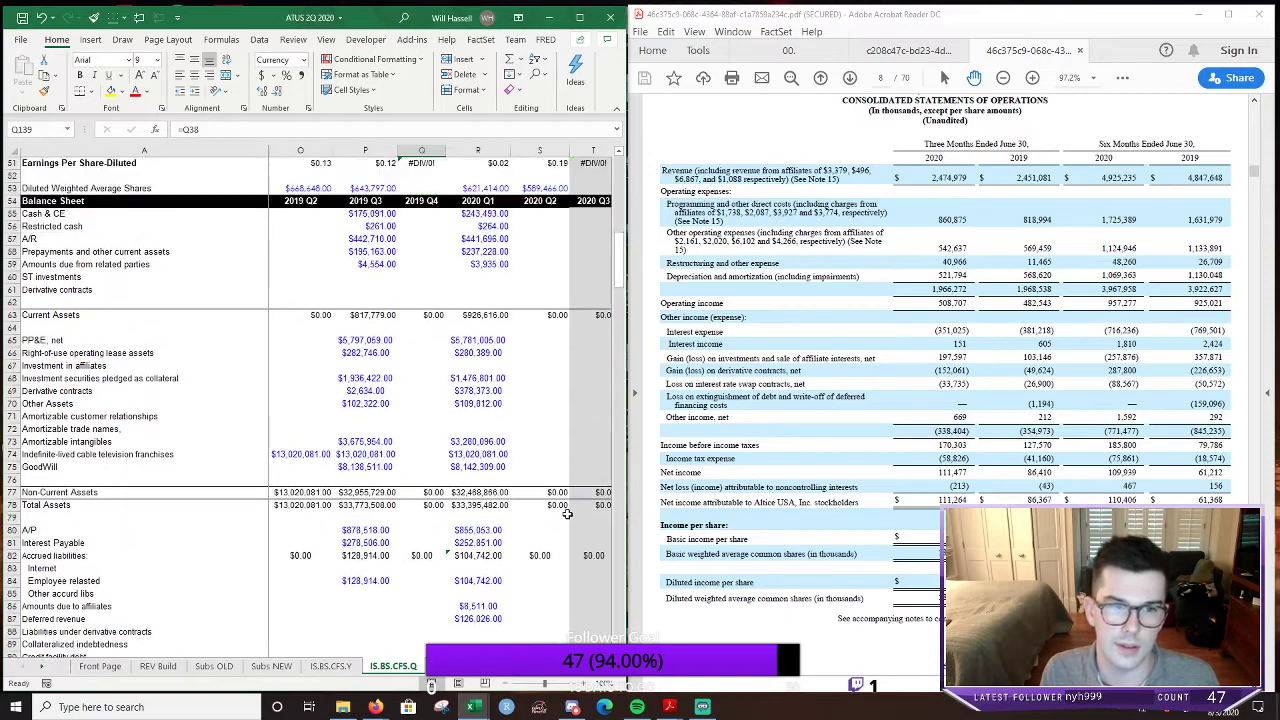
# Look up the balance sheet figures in the quarterly filing PDF
pyautogui.scroll(1, 567, 514)
pyautogui.click(982, 383)
pyautogui.scroll(1, 982, 383)
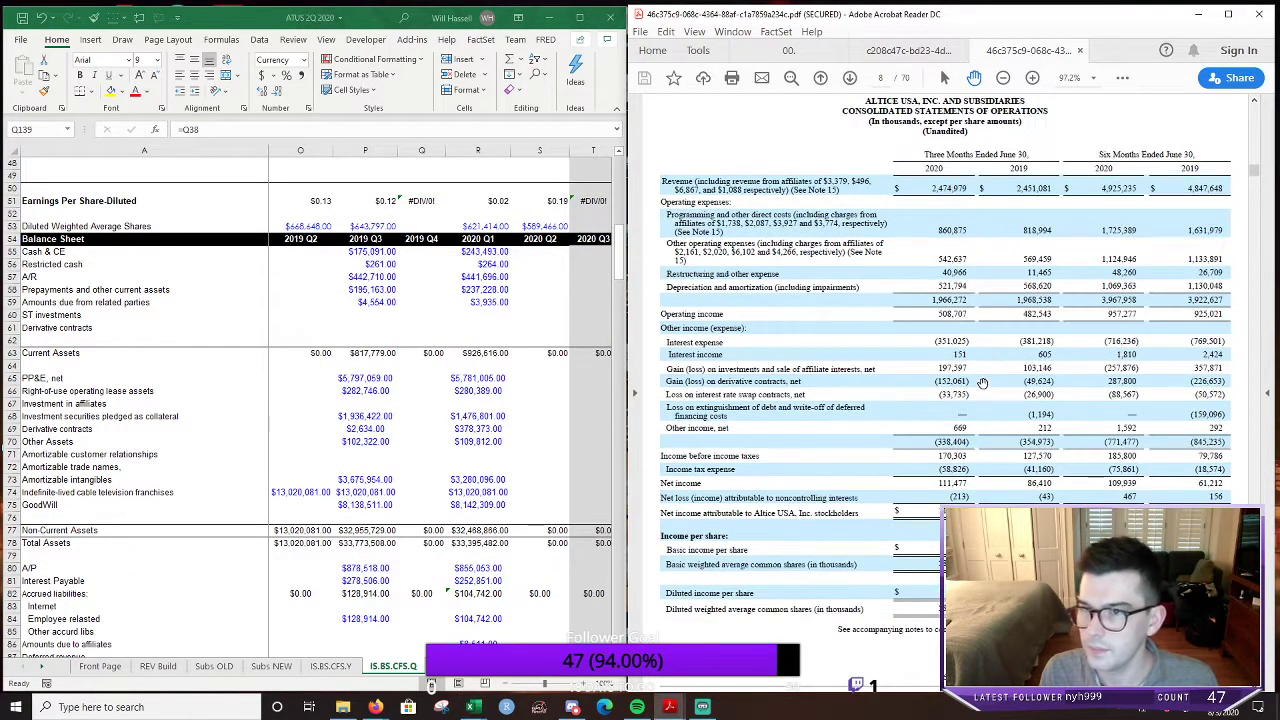
pyautogui.moveTo(1257, 172); pyautogui.dragTo(1256, 160)
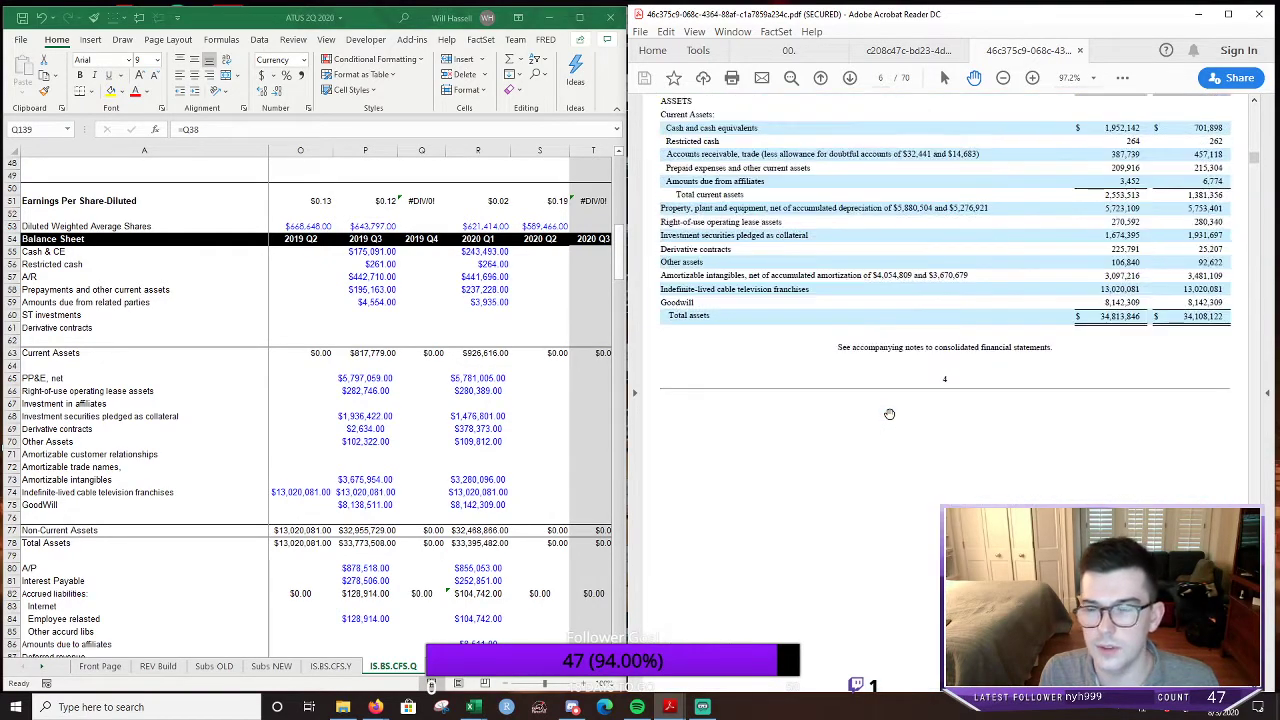
pyautogui.scroll(1, 888, 414)
pyautogui.hotkey('alt', 'Tab')
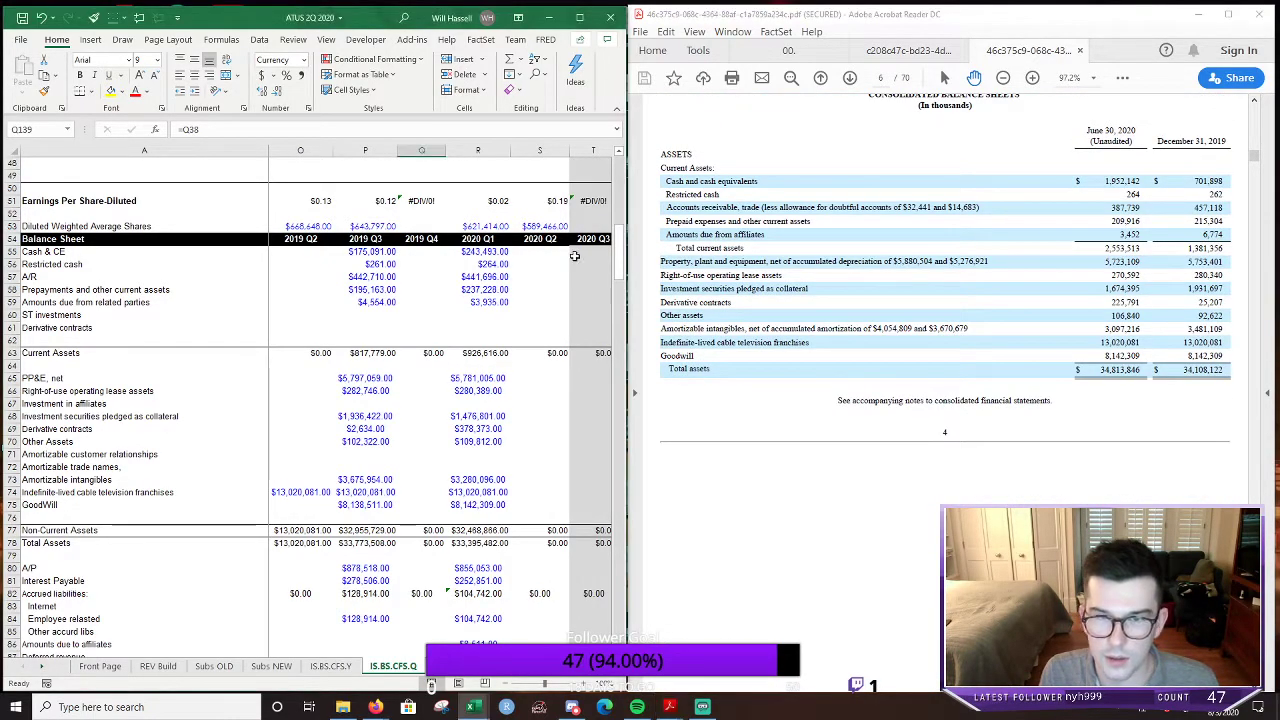
# Enter 2020 Q2 cash of 1,952,142 and 2019 Q4 cash of 701,898, widening column Q
pyautogui.click(530, 252)
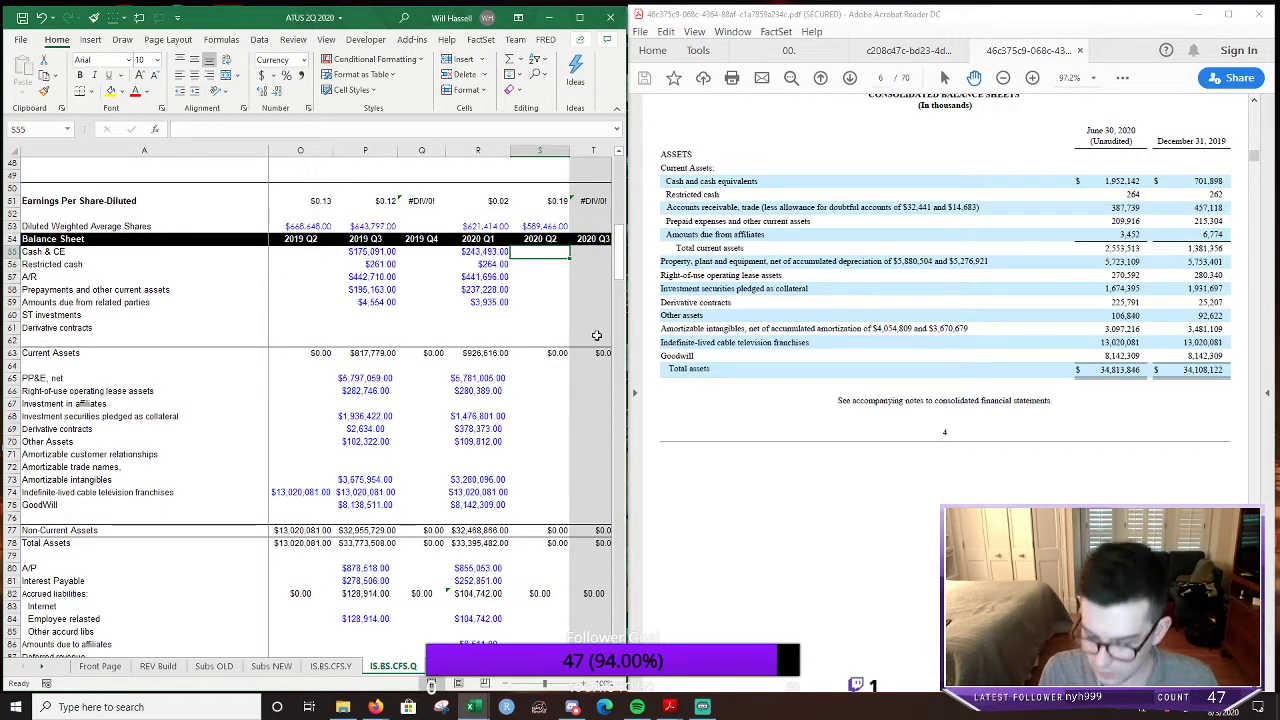
pyautogui.write('1,95')
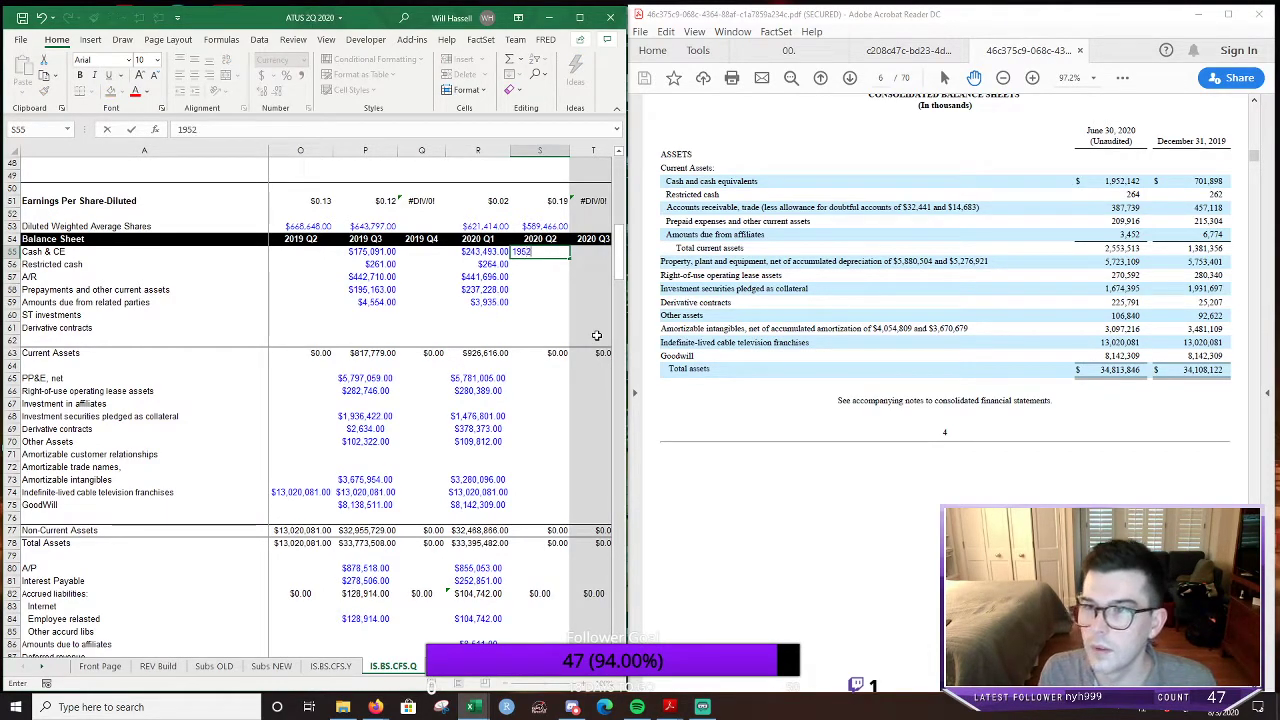
pyautogui.write('2,142')
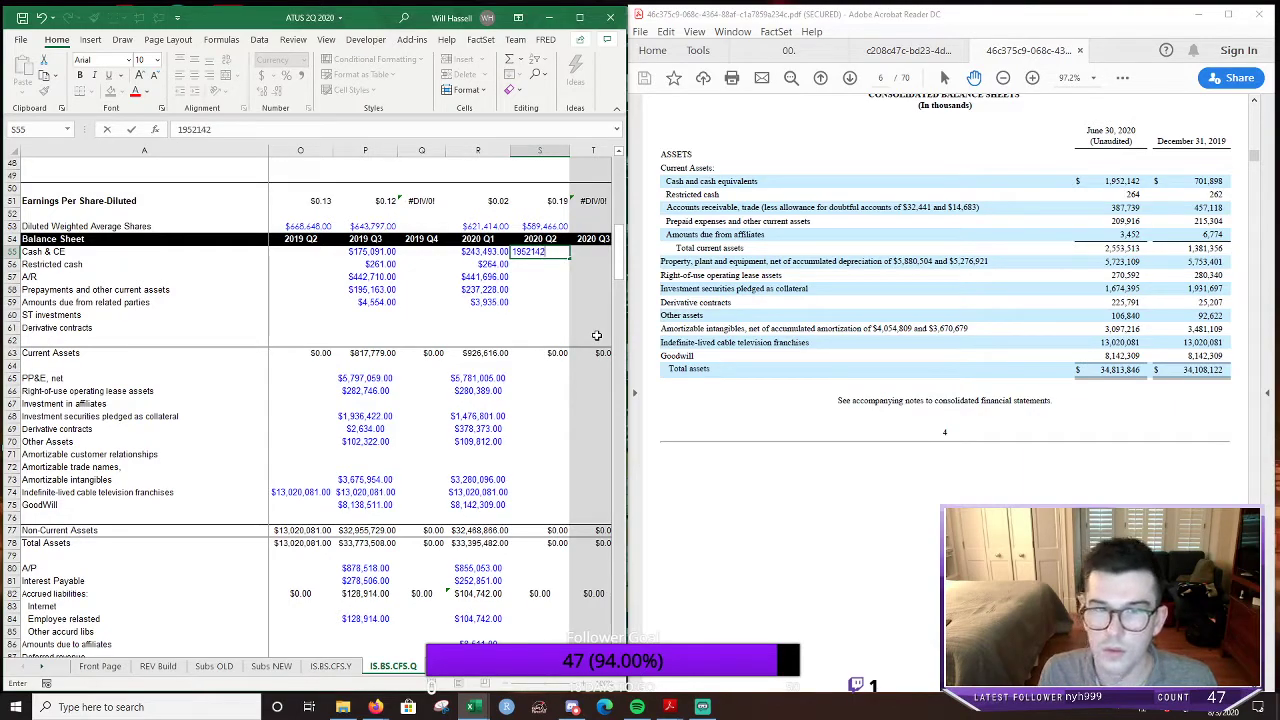
pyautogui.press('Return')
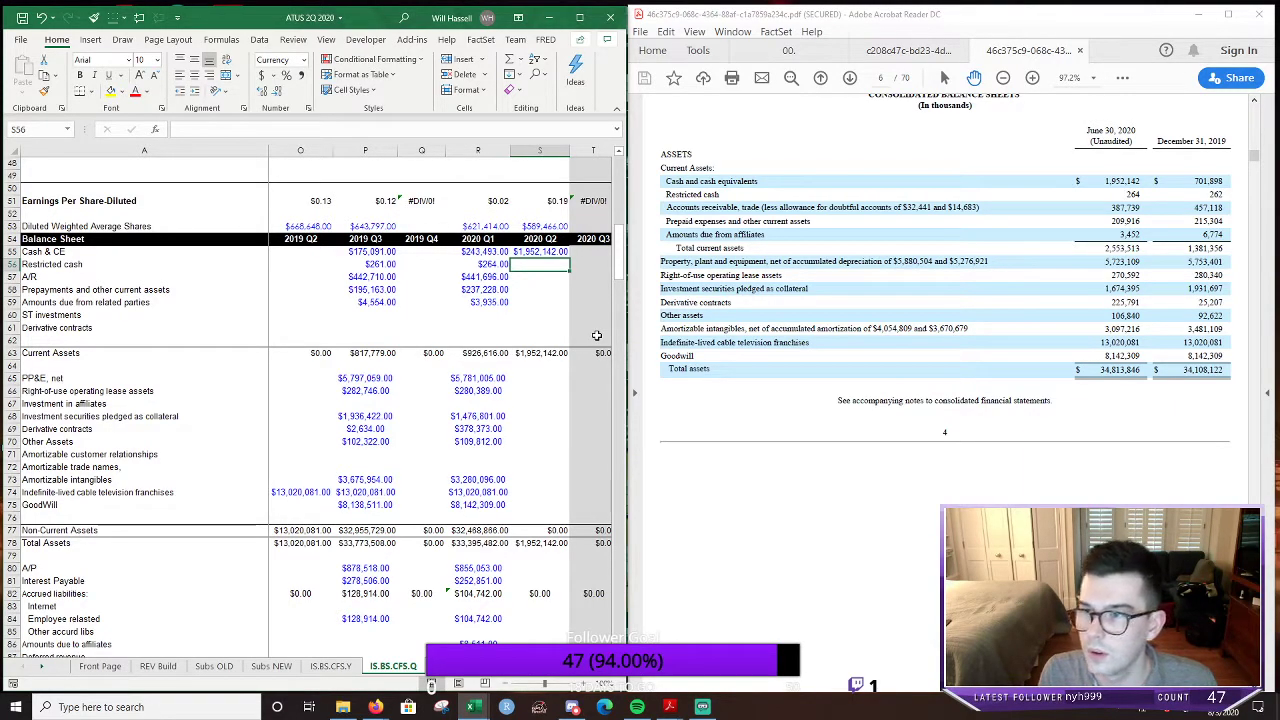
pyautogui.press('Left')
pyautogui.press('Up')
pyautogui.press('Left')
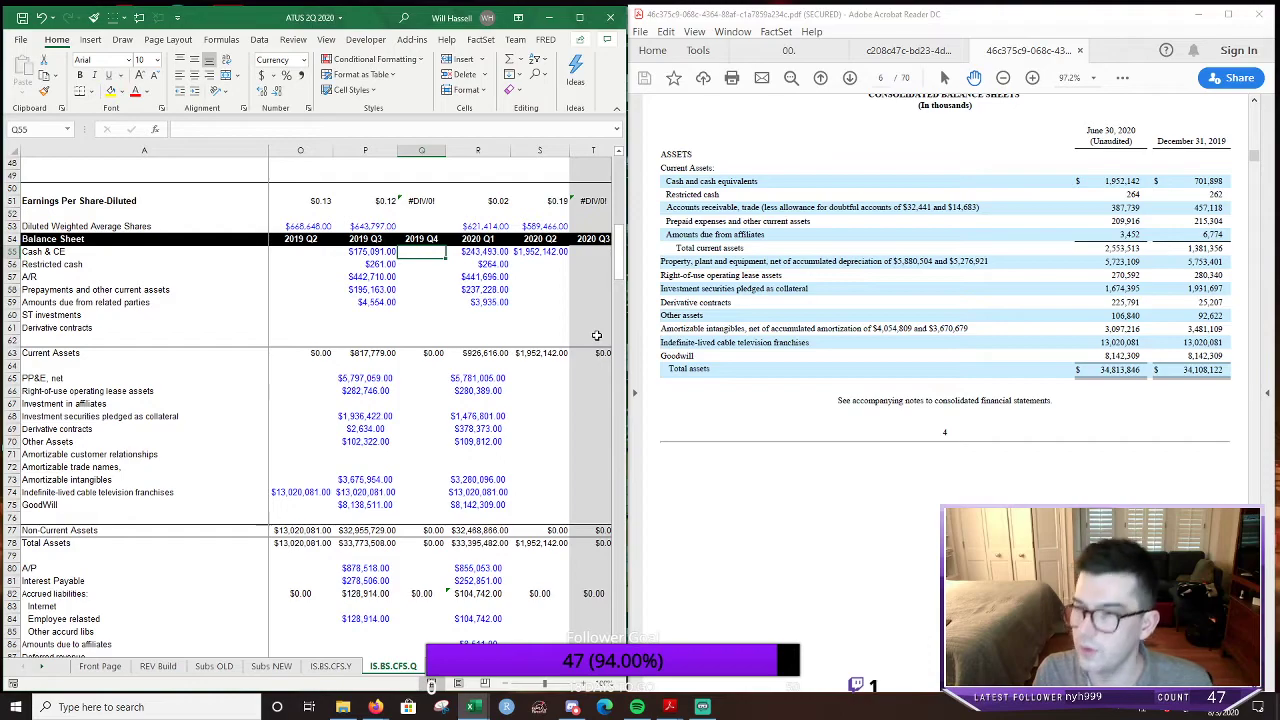
pyautogui.write('701898')
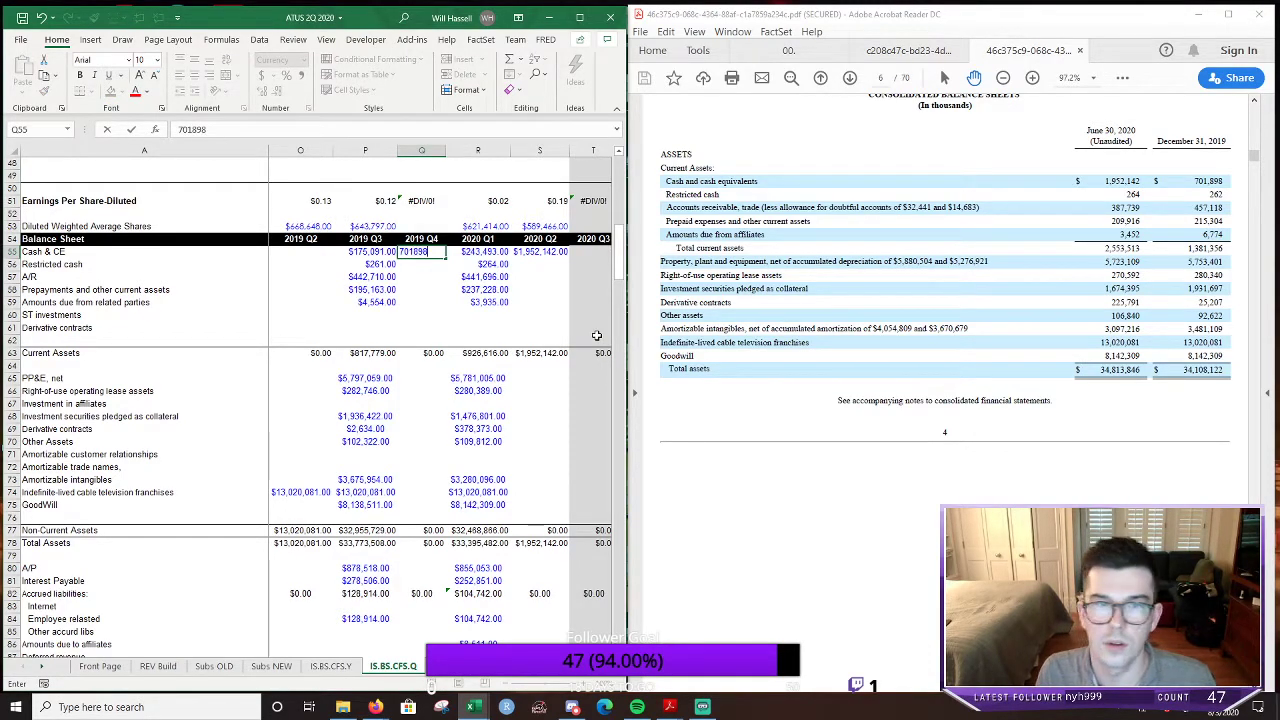
pyautogui.press('Return')
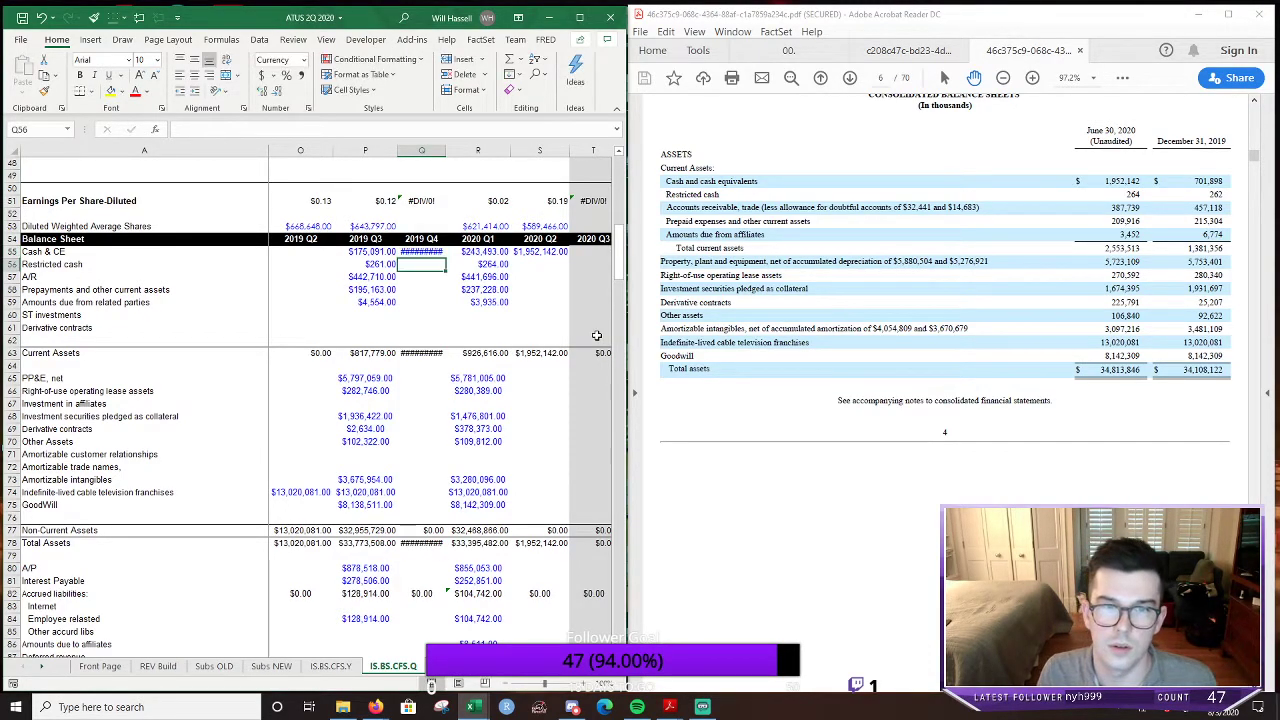
pyautogui.press('Up')
pyautogui.hotkey('alt', 'h')
pyautogui.press('o')
pyautogui.press('i')
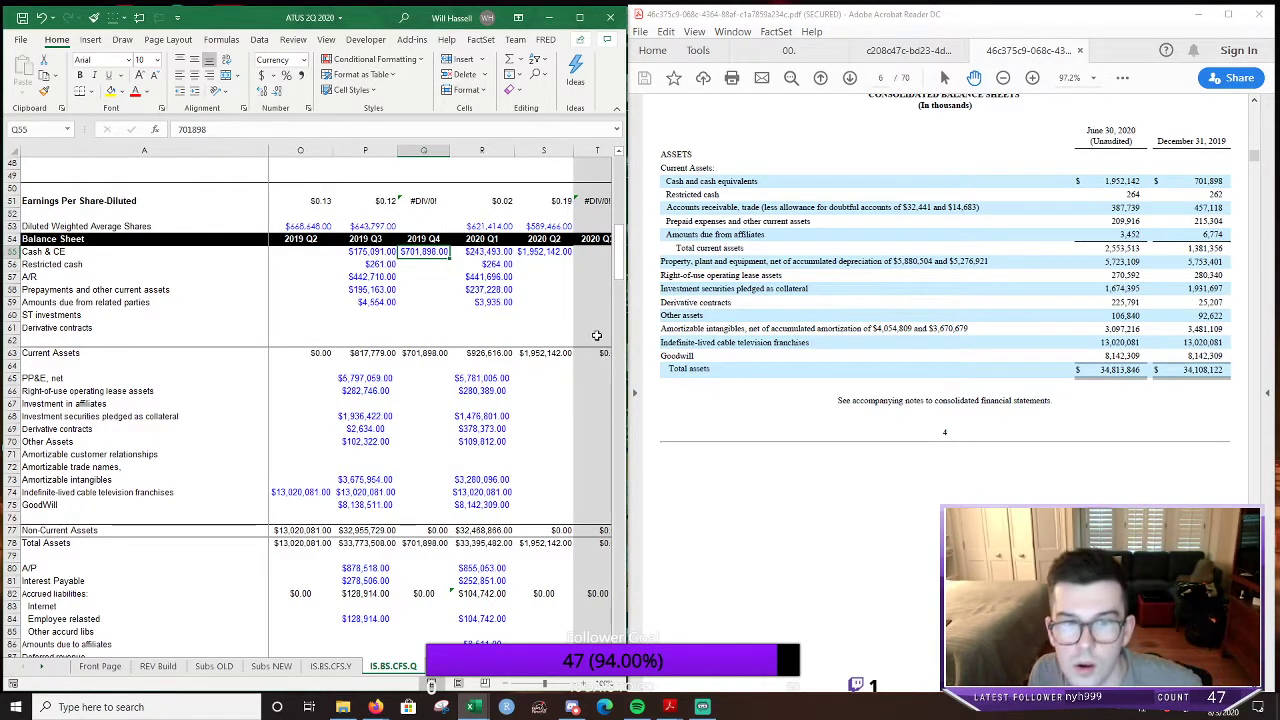
# Set restricted cash to 264 for 2020 Q2 and 262 for 2019 Q4
pyautogui.press('Down')
pyautogui.press('Right')
pyautogui.press('Right')
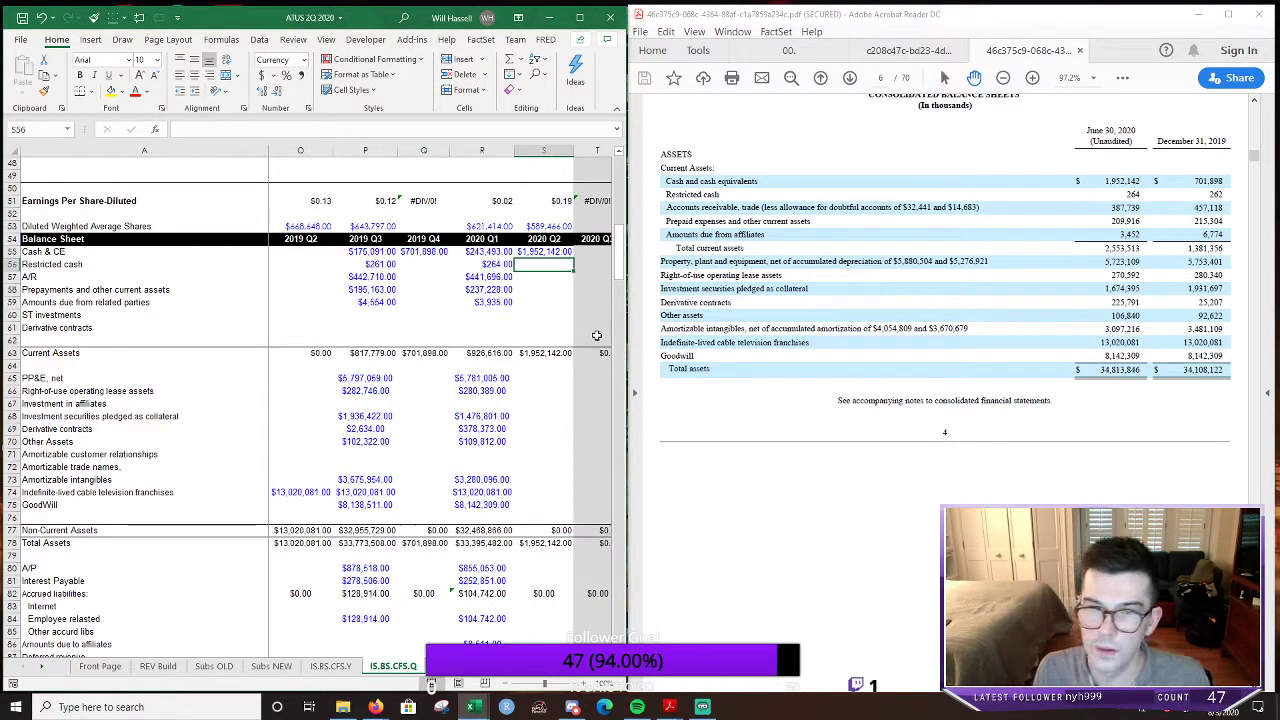
pyautogui.press('Left')
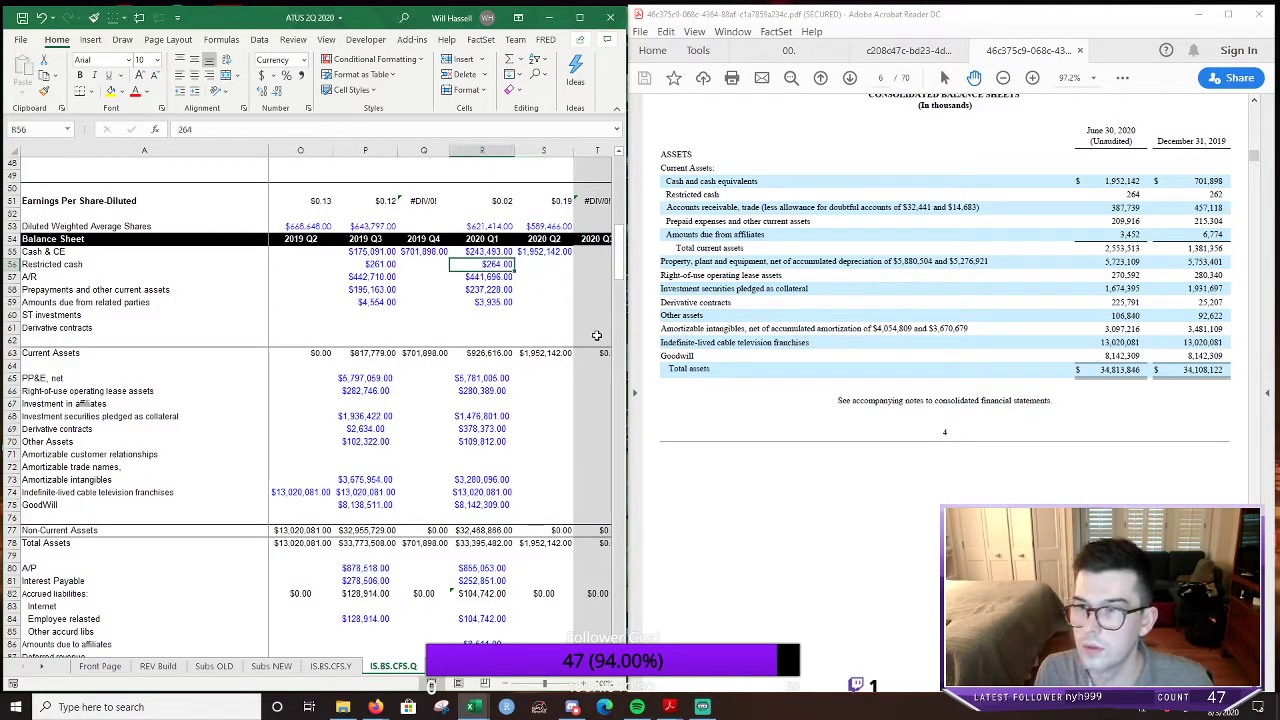
pyautogui.press('Right')
pyautogui.write('264')
pyautogui.press('Left')
pyautogui.press('Left')
pyautogui.press('Left')
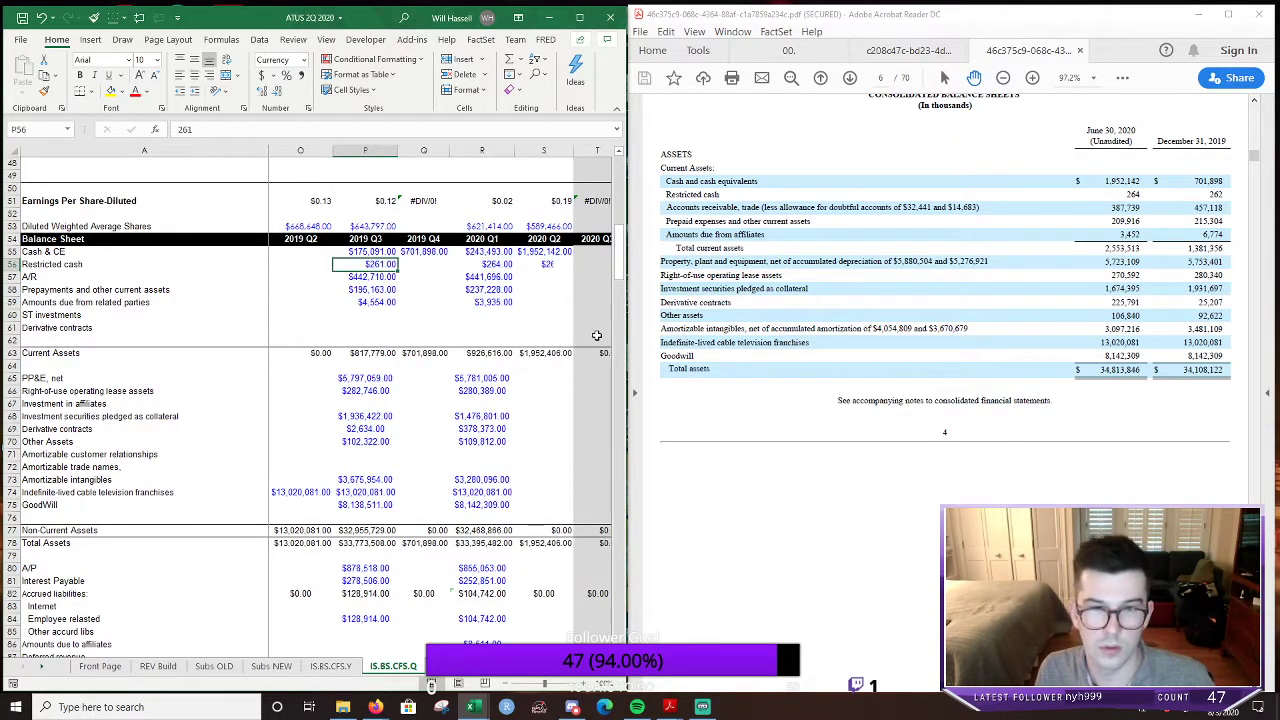
pyautogui.hotkey('shift', 'Right')
pyautogui.hotkey('ctrl', 'r')
pyautogui.press('Right')
pyautogui.press('F2')
pyautogui.press('BackSpace')
pyautogui.write('2')
# Enter 2019 Q4 A/R 457,118, prepayments 215,304 and related-party amounts 6,774
pyautogui.press('Return')
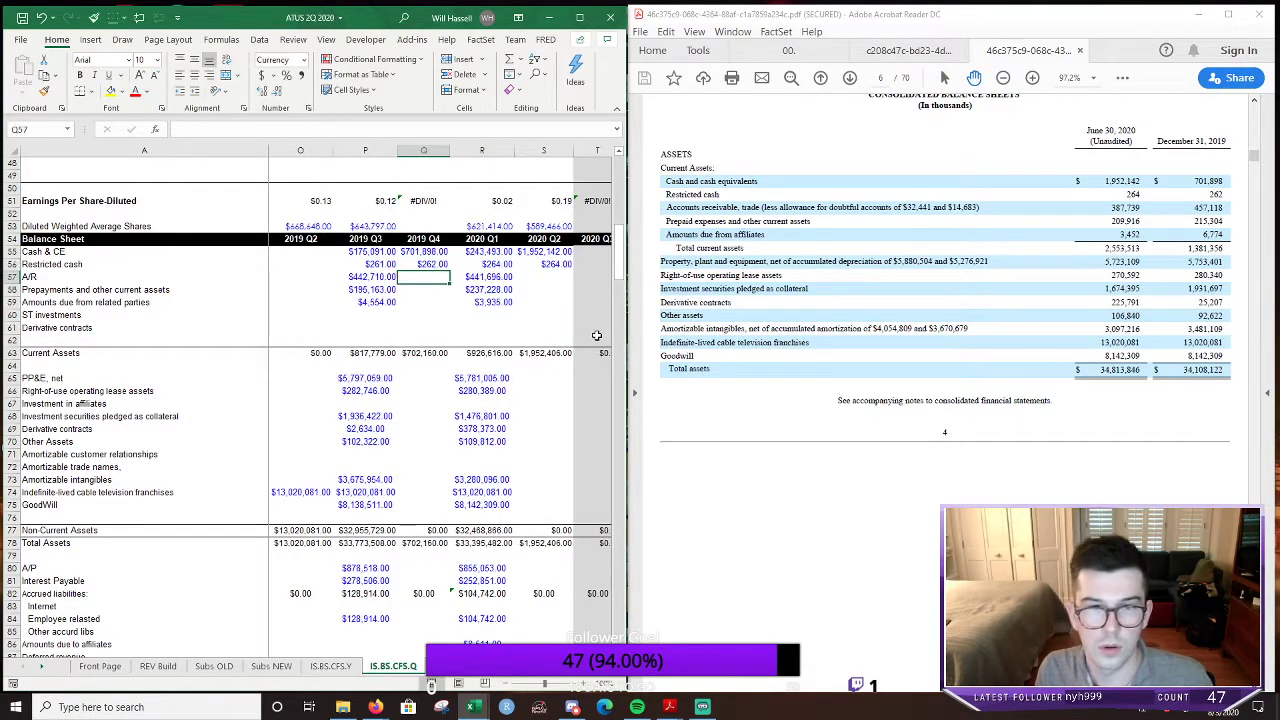
pyautogui.press('Left')
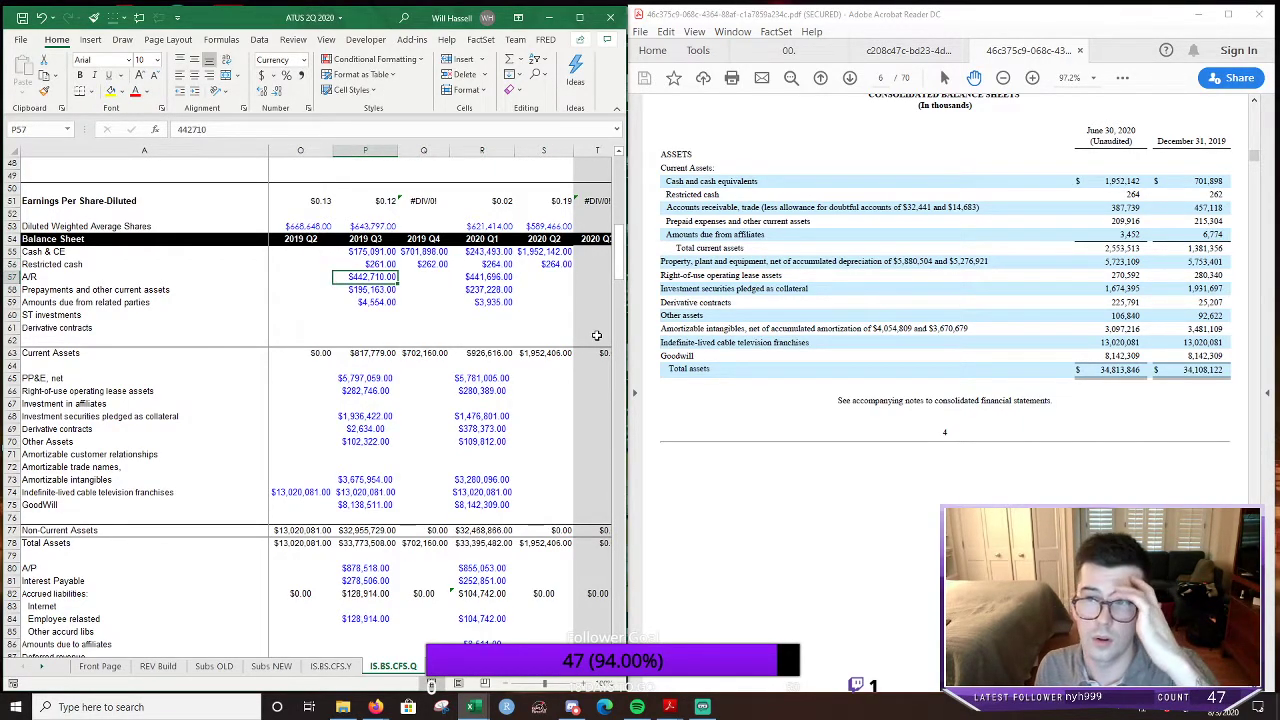
pyautogui.press('Right')
pyautogui.write('457')
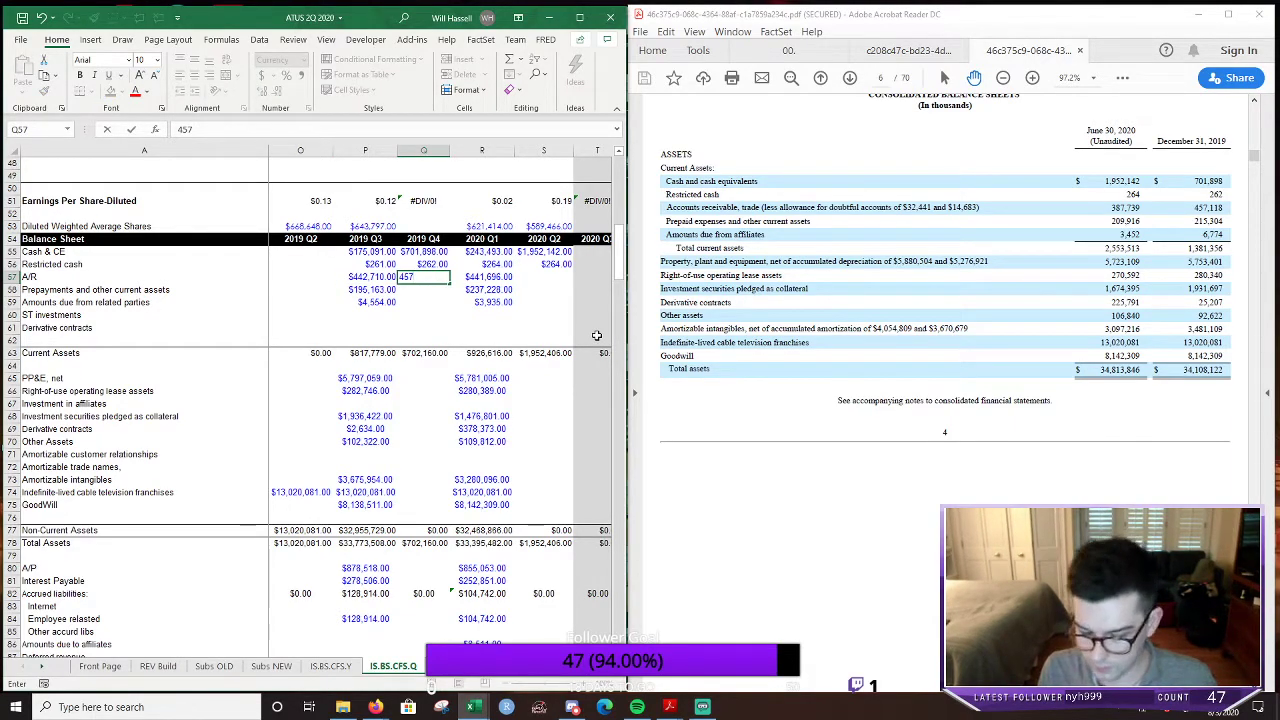
pyautogui.write(',118')
pyautogui.press('Return')
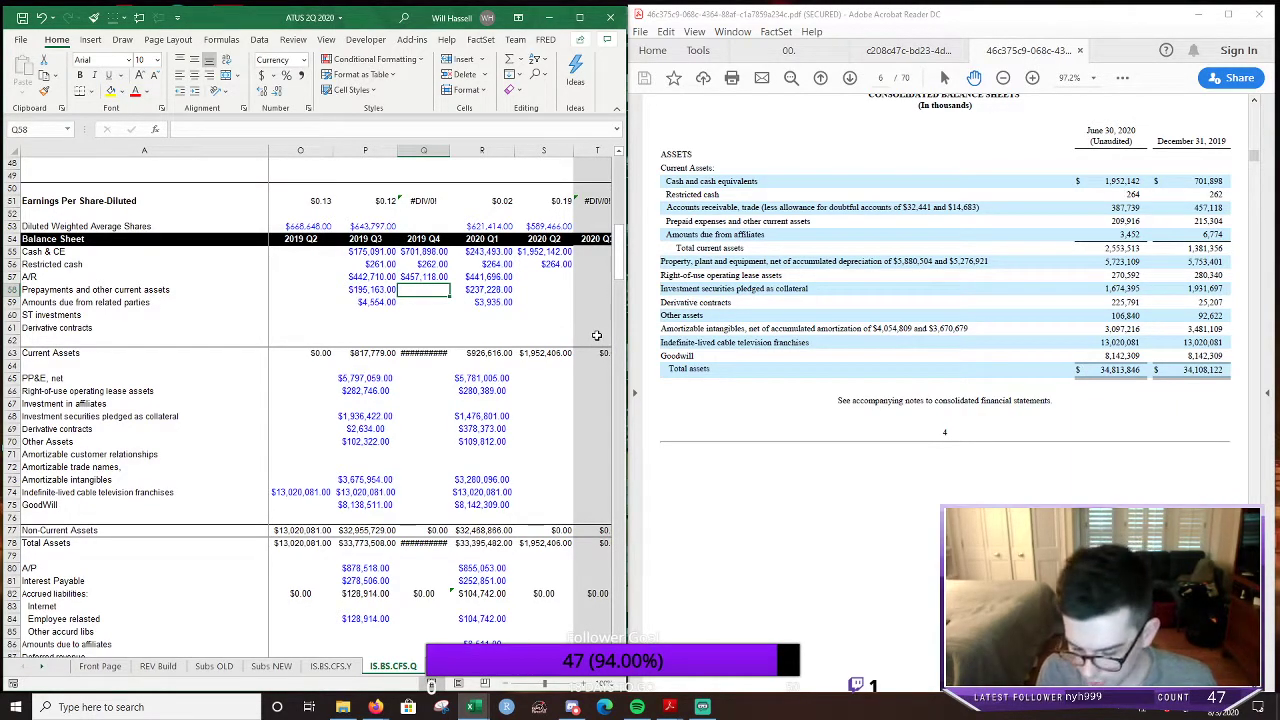
pyautogui.write('215')
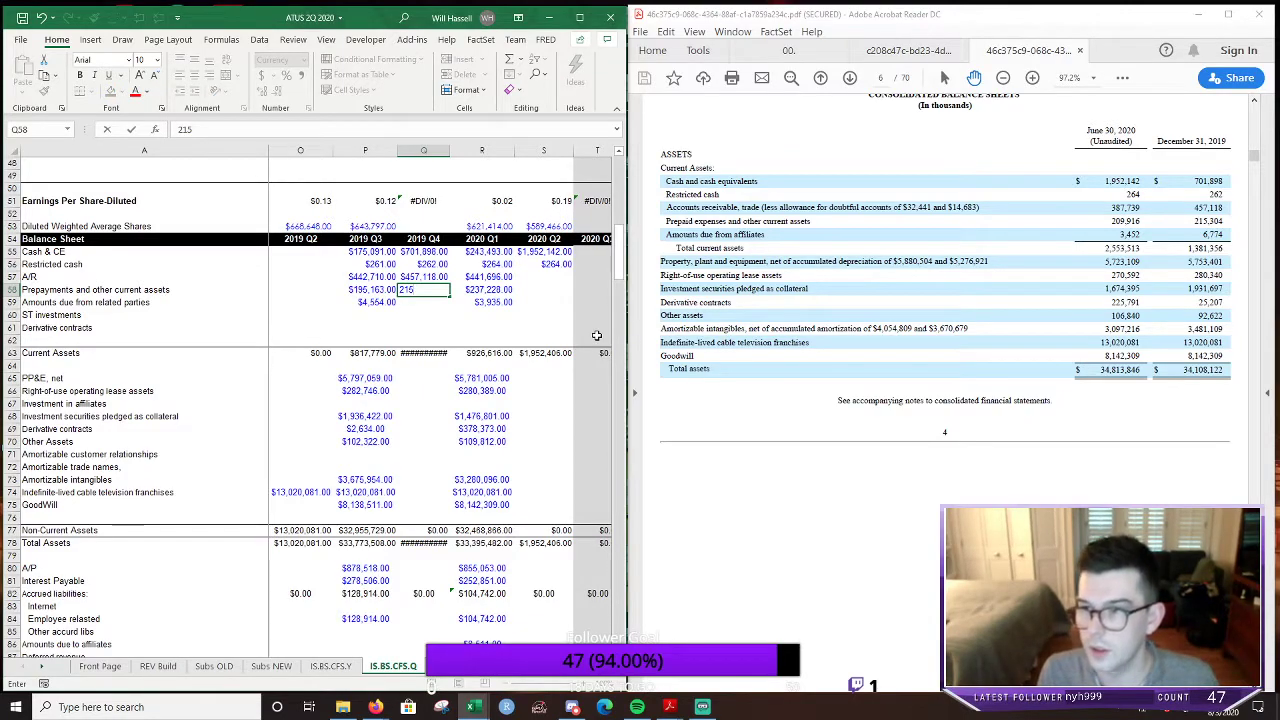
pyautogui.write(',304')
pyautogui.press('Return')
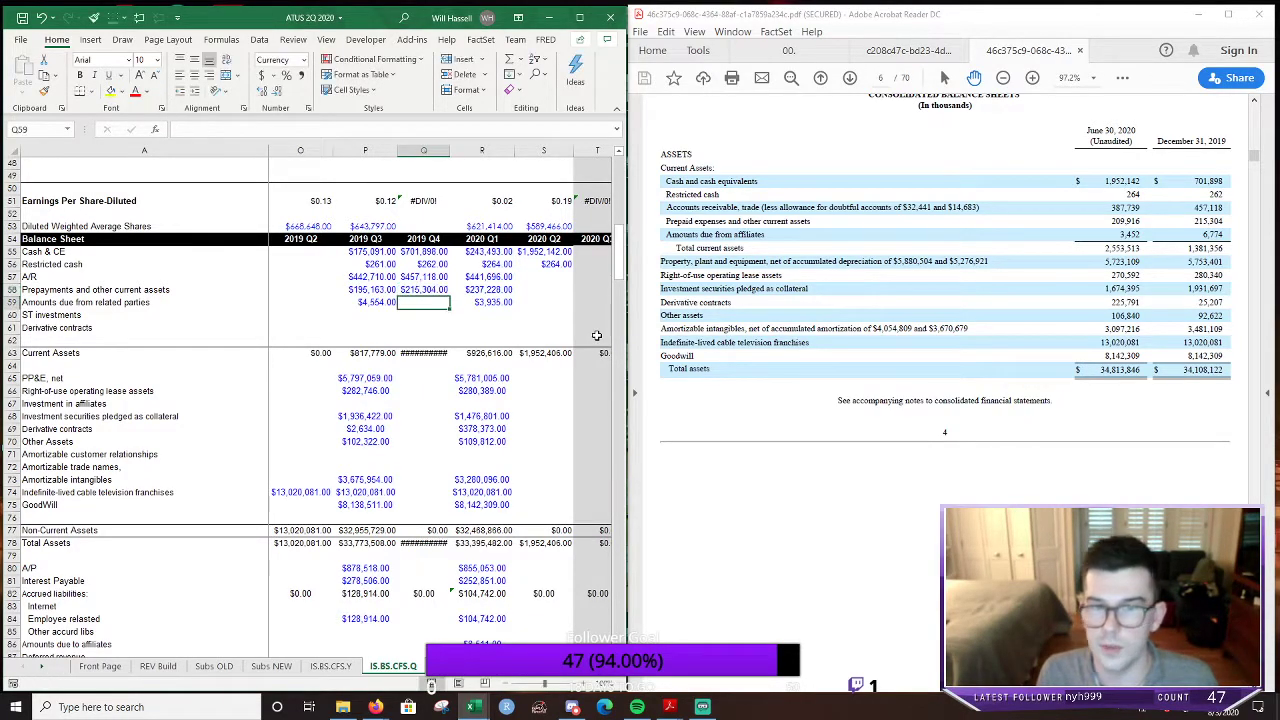
pyautogui.write('6,7')
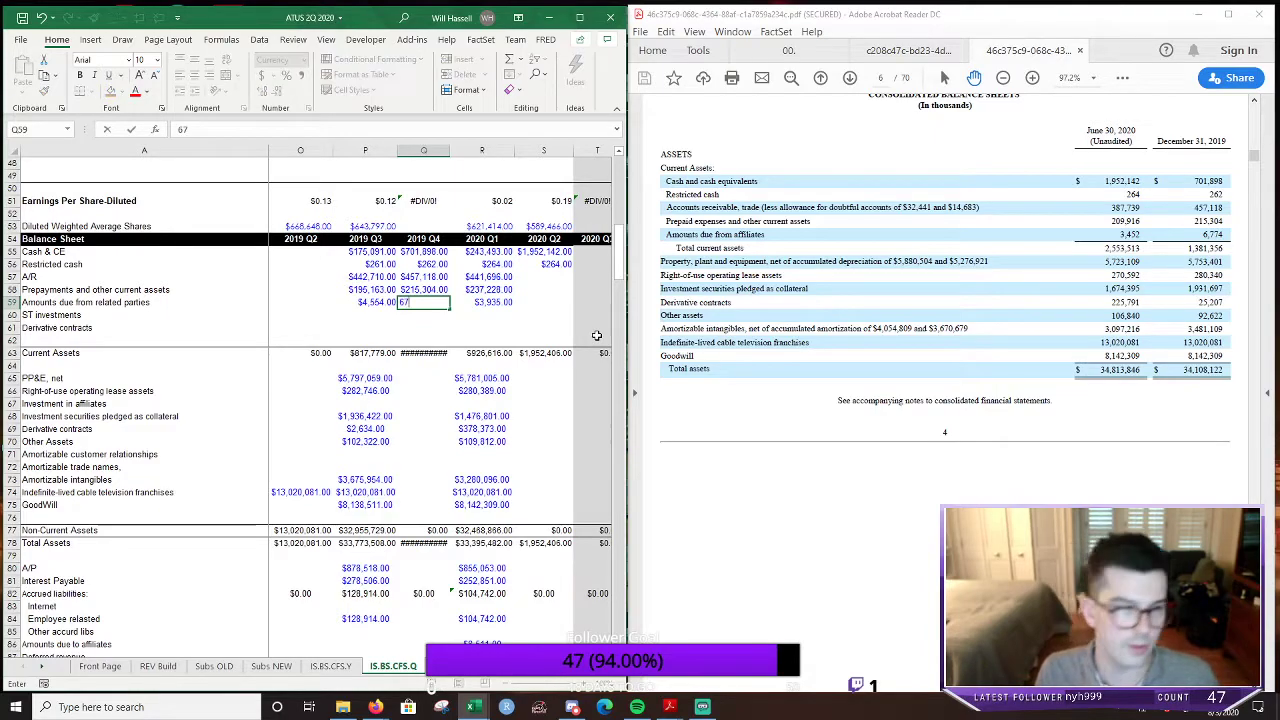
pyautogui.write('74')
pyautogui.press('Return')
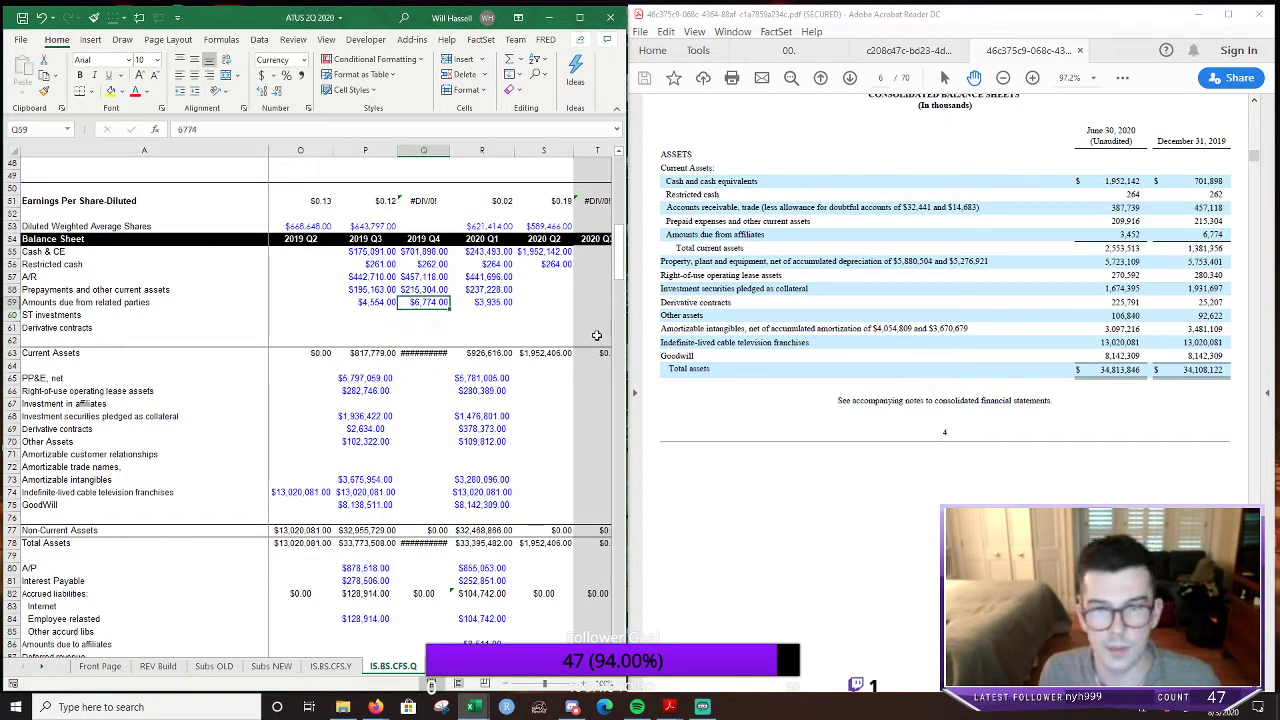
pyautogui.press('Return')
pyautogui.press('Return')
pyautogui.press('Return')
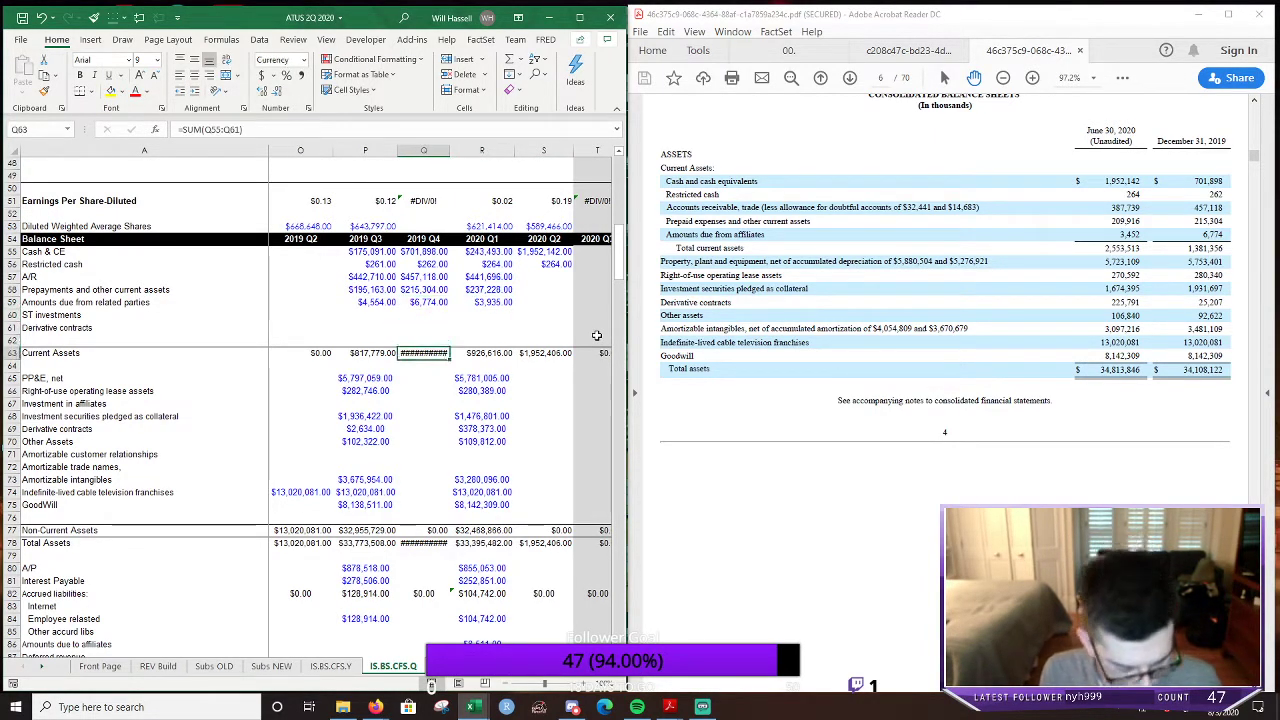
# Enter 2020 Q2 A/R 387,739, prepayments 209,916 and related-party amounts 3,452, then check the totals
pyautogui.hotkey('alt', 'h')
pyautogui.press('o')
pyautogui.press('i')
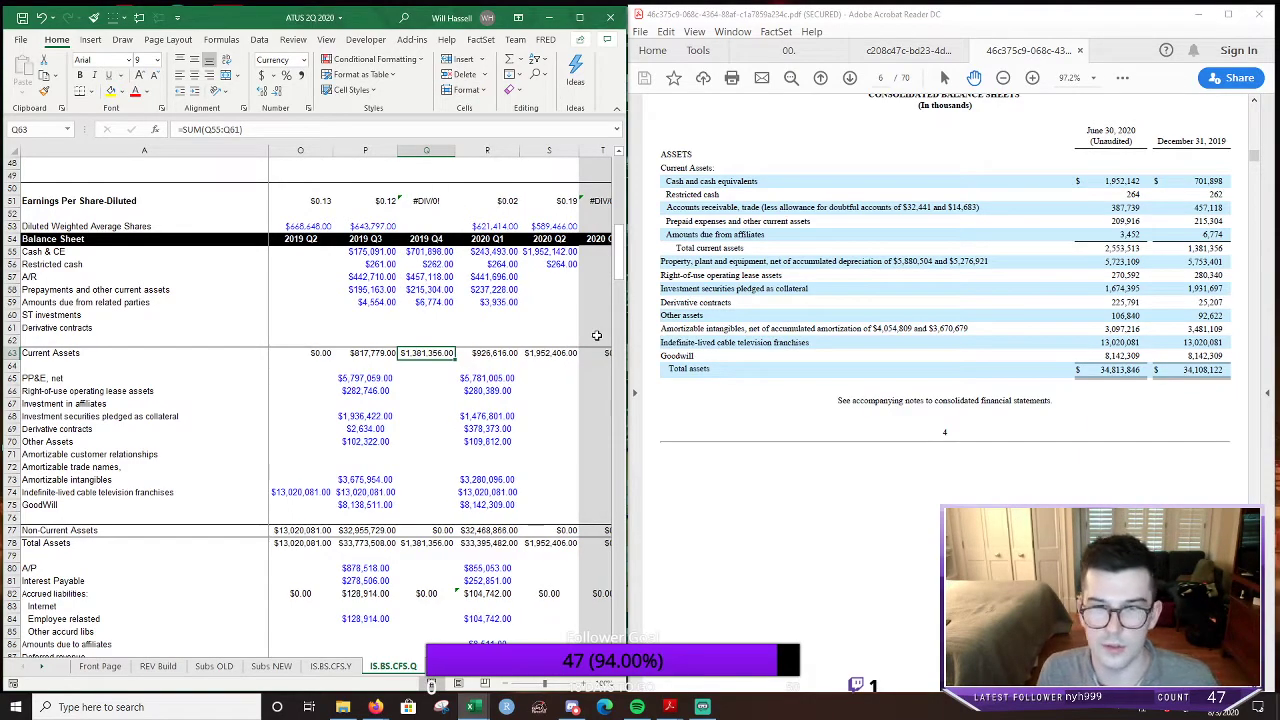
pyautogui.press('Right')
pyautogui.press('Up')
pyautogui.press('Up')
pyautogui.press('Up')
pyautogui.press('Up')
pyautogui.press('Right')
pyautogui.press('Up')
pyautogui.press('Up')
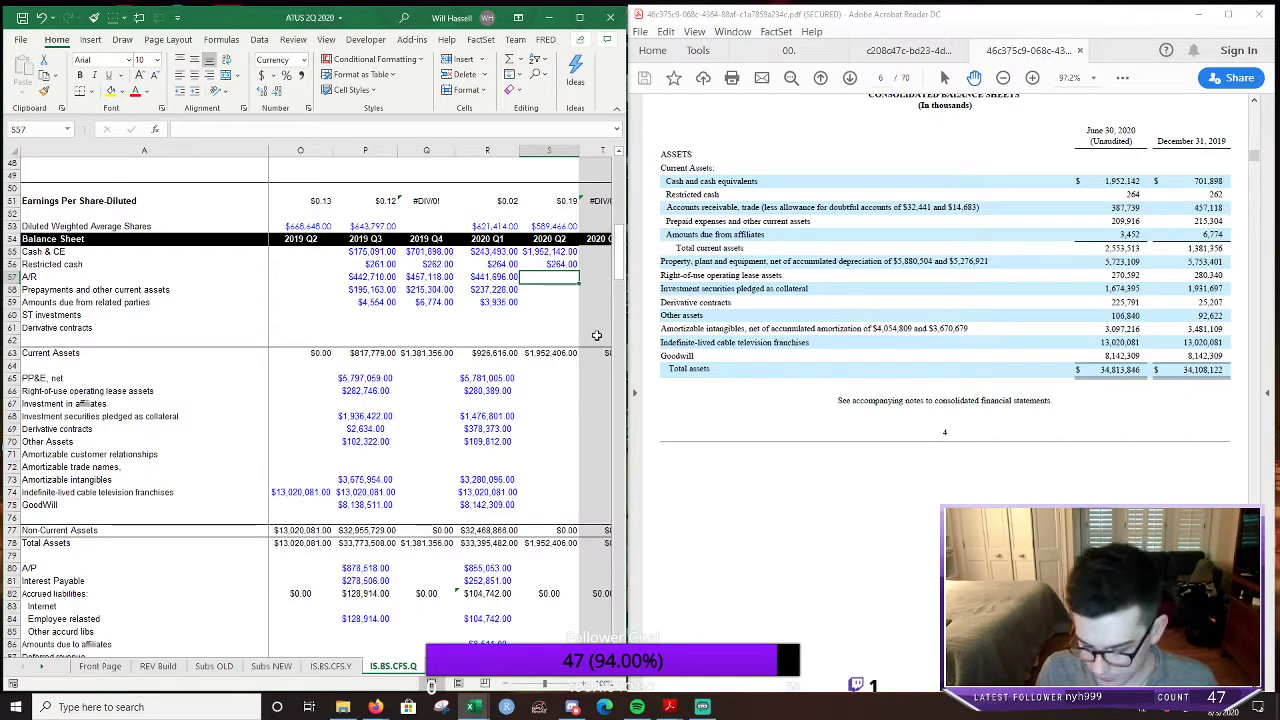
pyautogui.write('387')
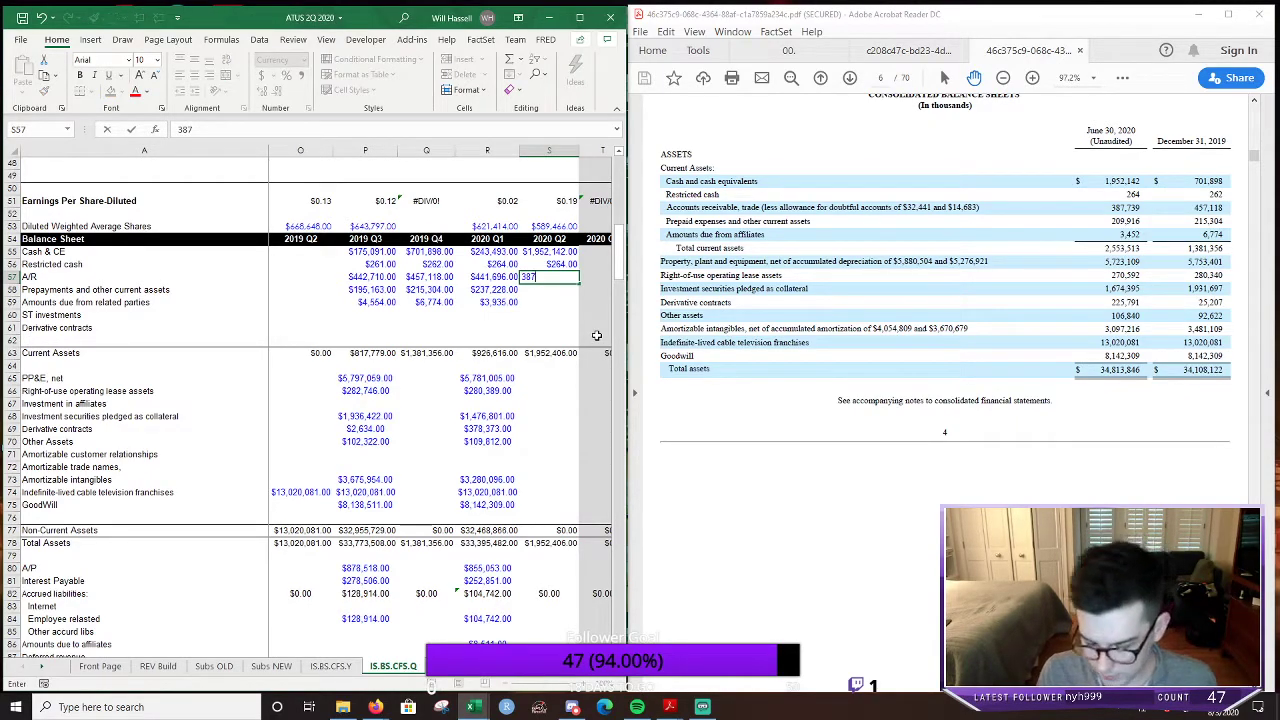
pyautogui.write('739')
pyautogui.press('Return')
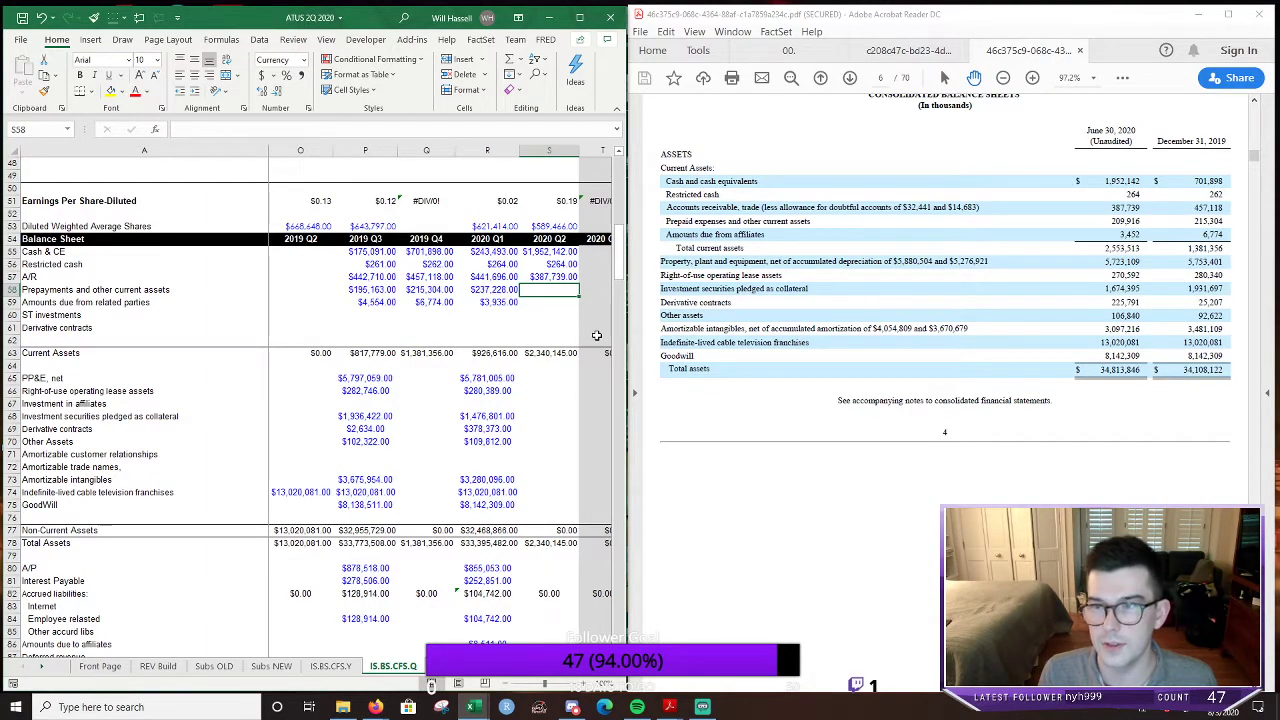
pyautogui.write('209')
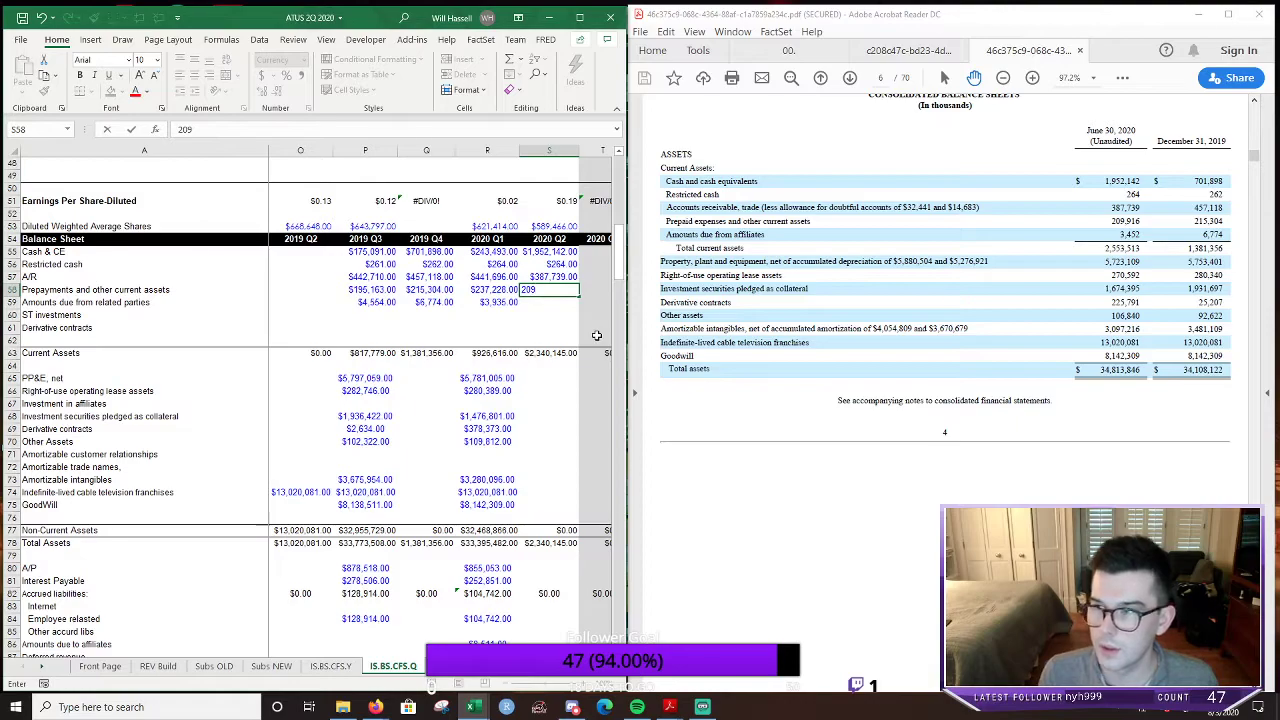
pyautogui.write(',916')
pyautogui.press('Return')
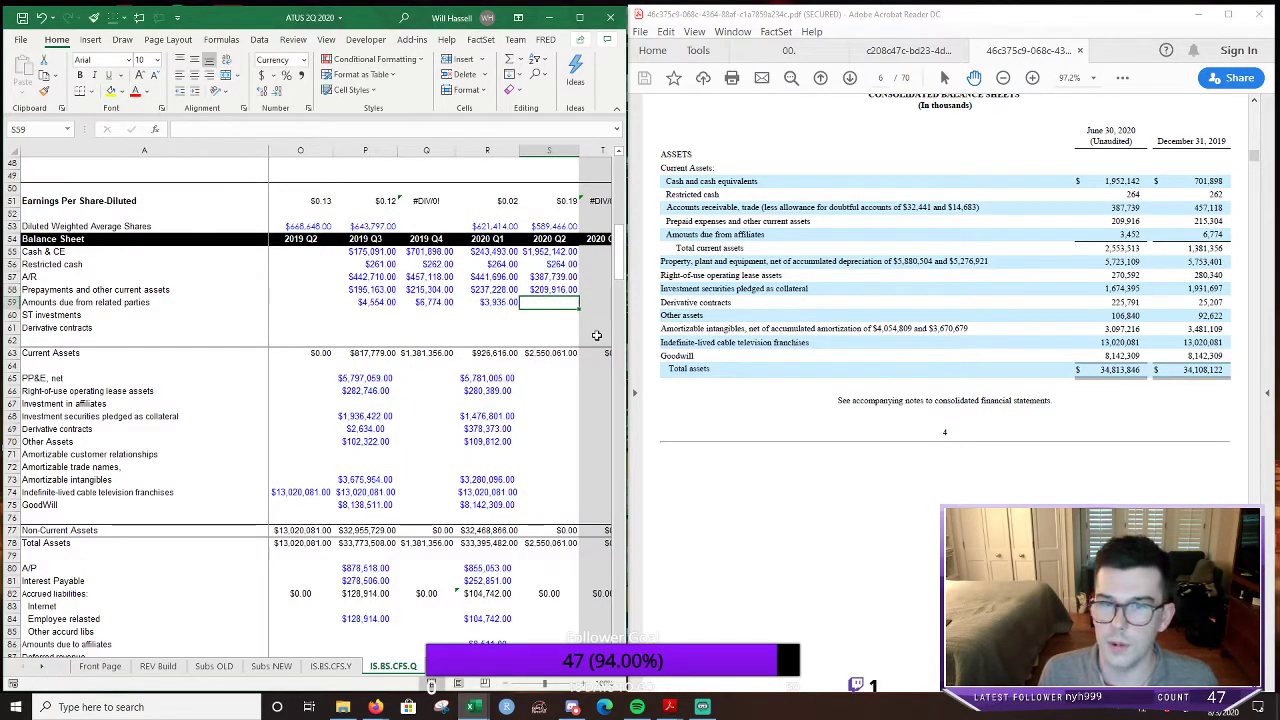
pyautogui.write('3,4')
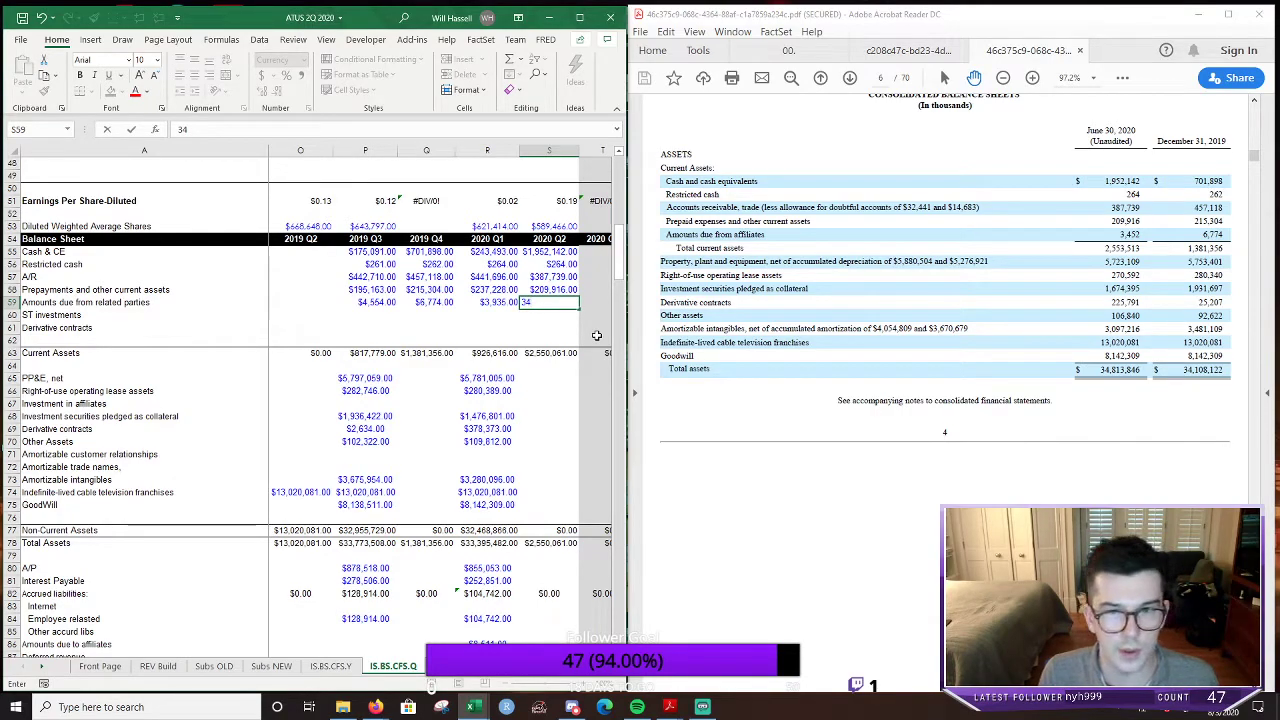
pyautogui.write('52')
pyautogui.press('Return')
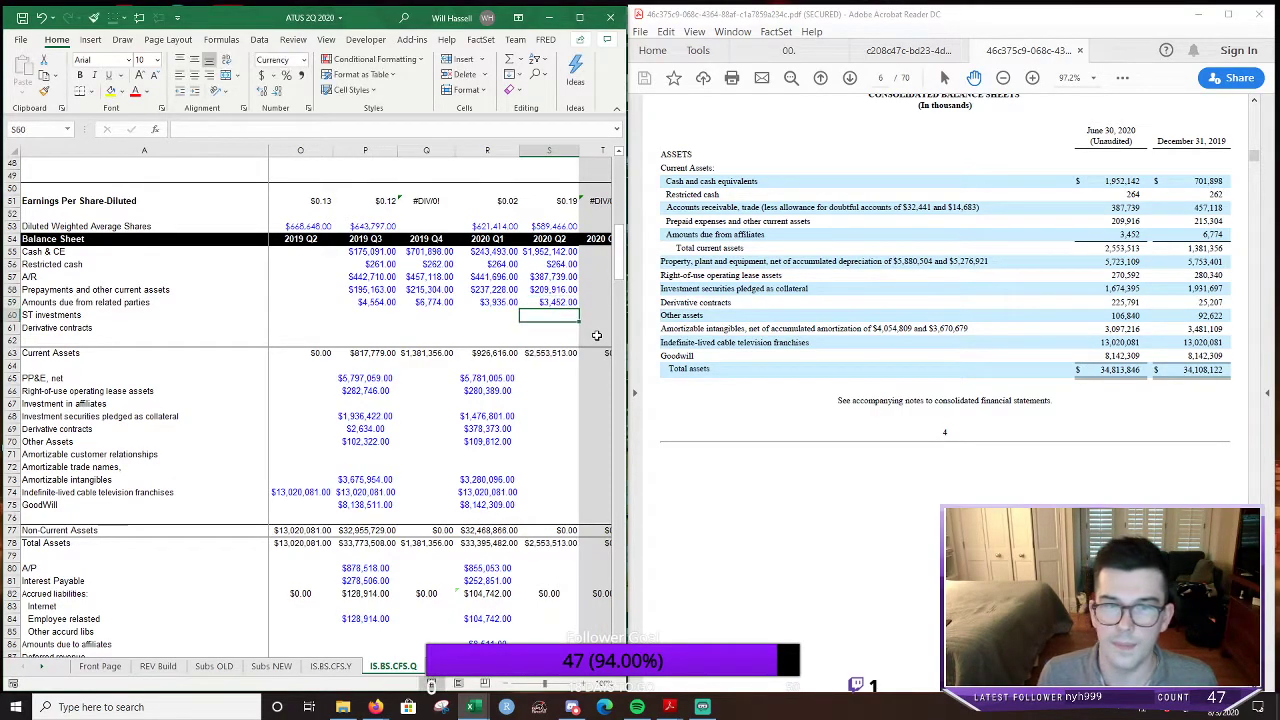
pyautogui.press('Down')
pyautogui.press('Down')
pyautogui.press('Down')
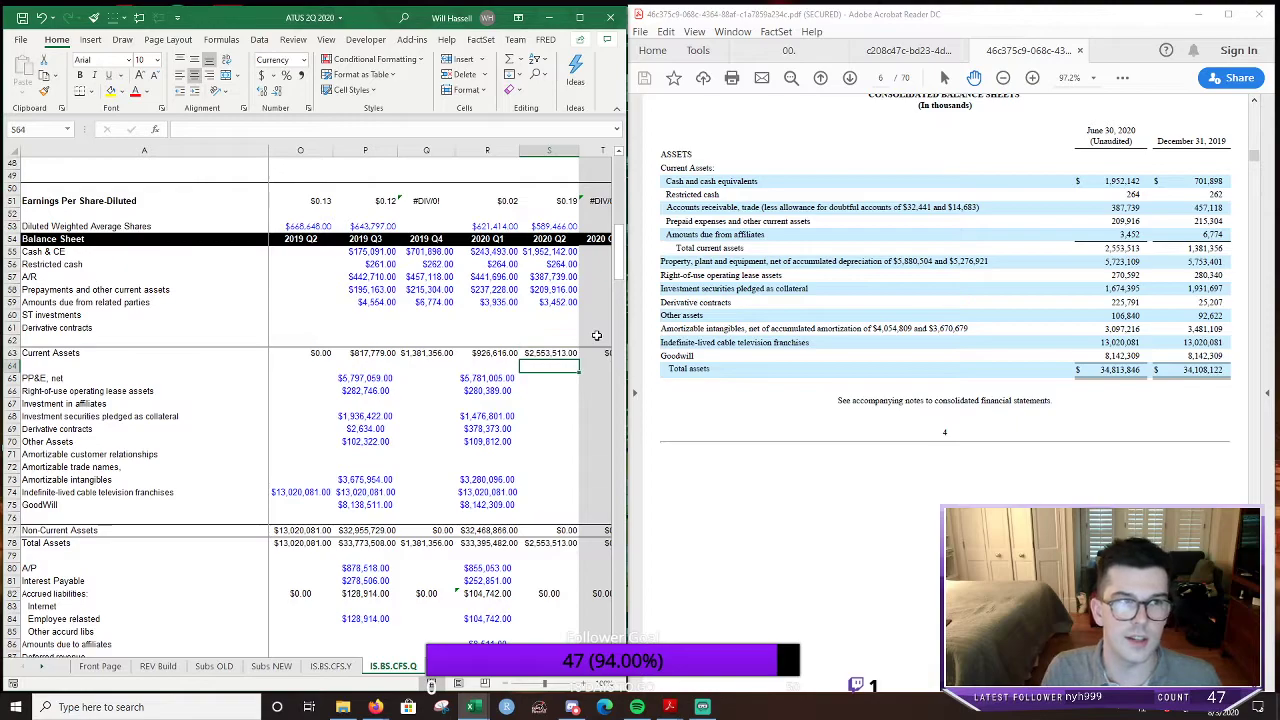
pyautogui.press('Down')
pyautogui.press('Down')
pyautogui.press('Down')
pyautogui.press('Down')
pyautogui.press('Down')
pyautogui.press('Down')
pyautogui.press('Down')
pyautogui.press('Down')
pyautogui.press('Down')
pyautogui.press('Down')
pyautogui.press('Down')
pyautogui.press('Down')
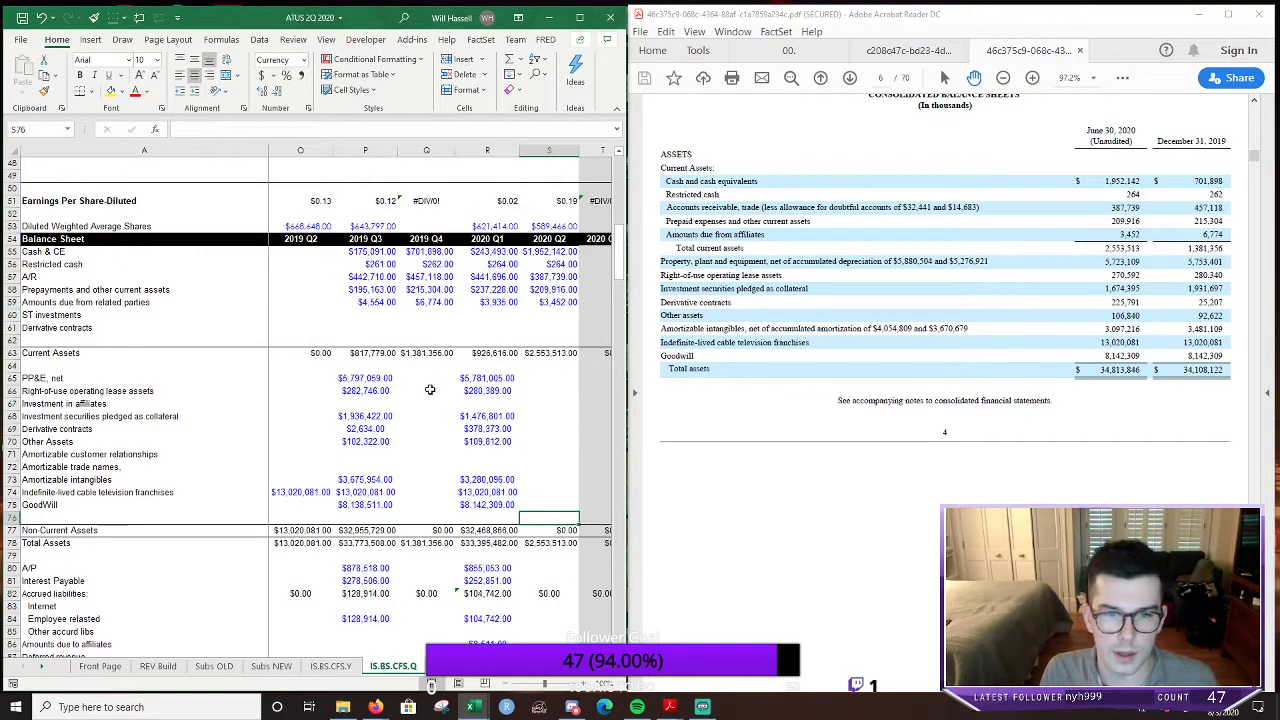
# Enter 2019 Q4 PP&E 5,753,401, right-of-use 280,340, collateral 1,931,697, derivatives 25,207, other assets 29,622
pyautogui.click(427, 380)
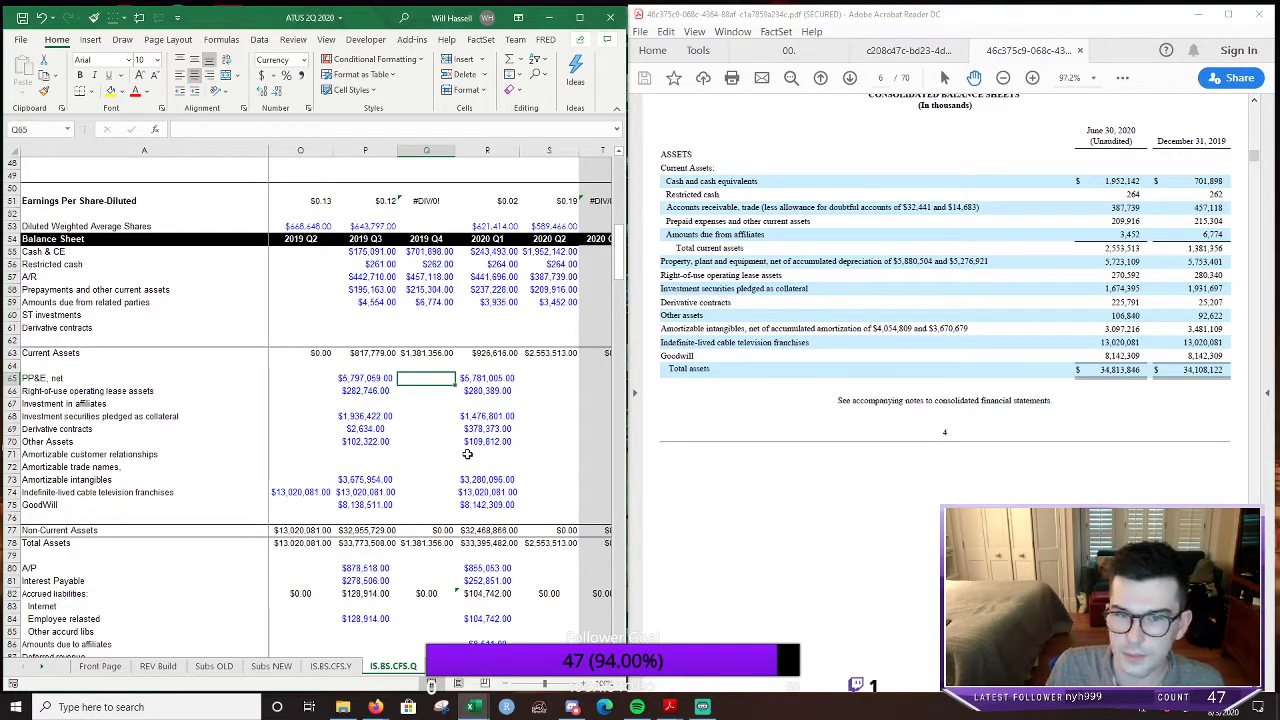
pyautogui.write('57')
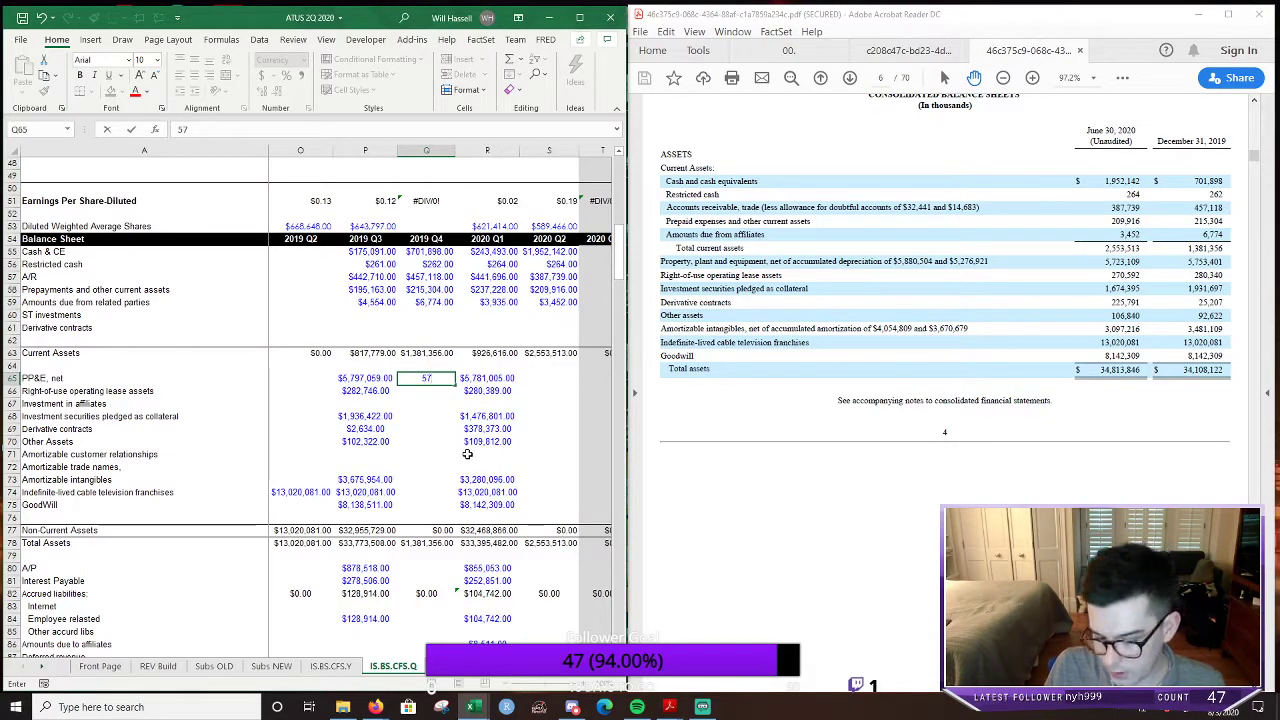
pyautogui.write('53401')
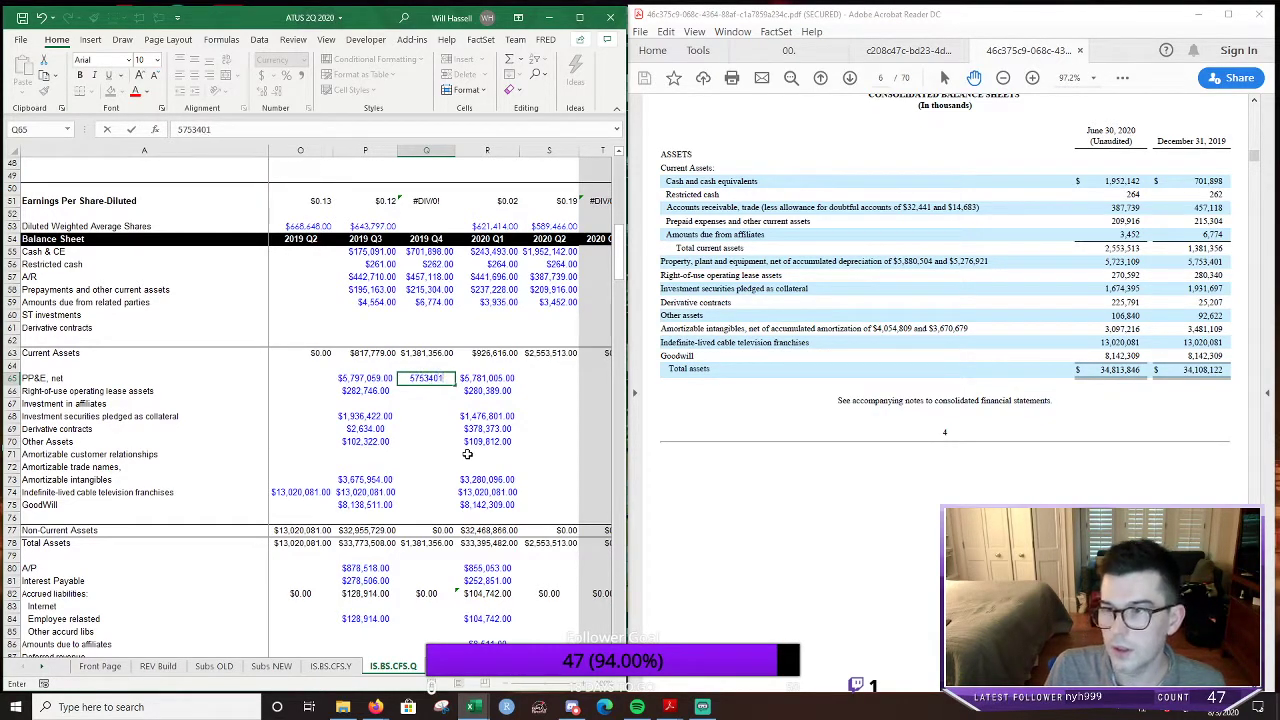
pyautogui.press('Return')
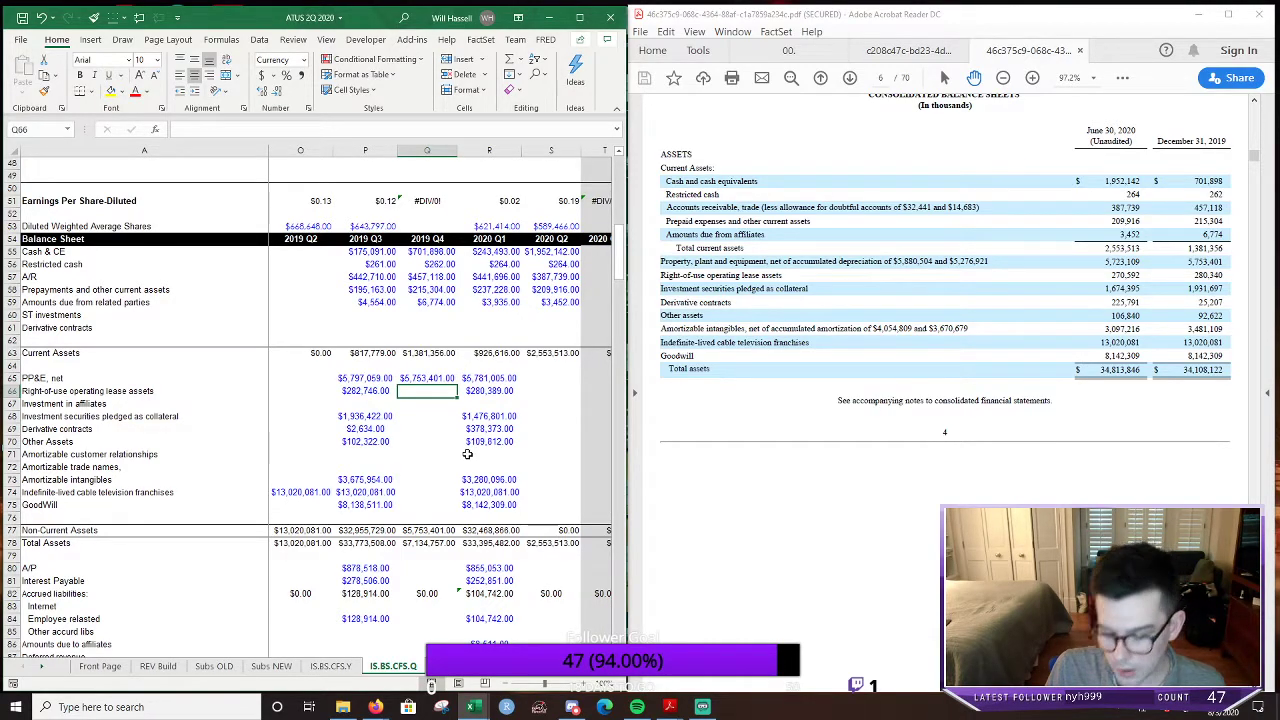
pyautogui.write('280')
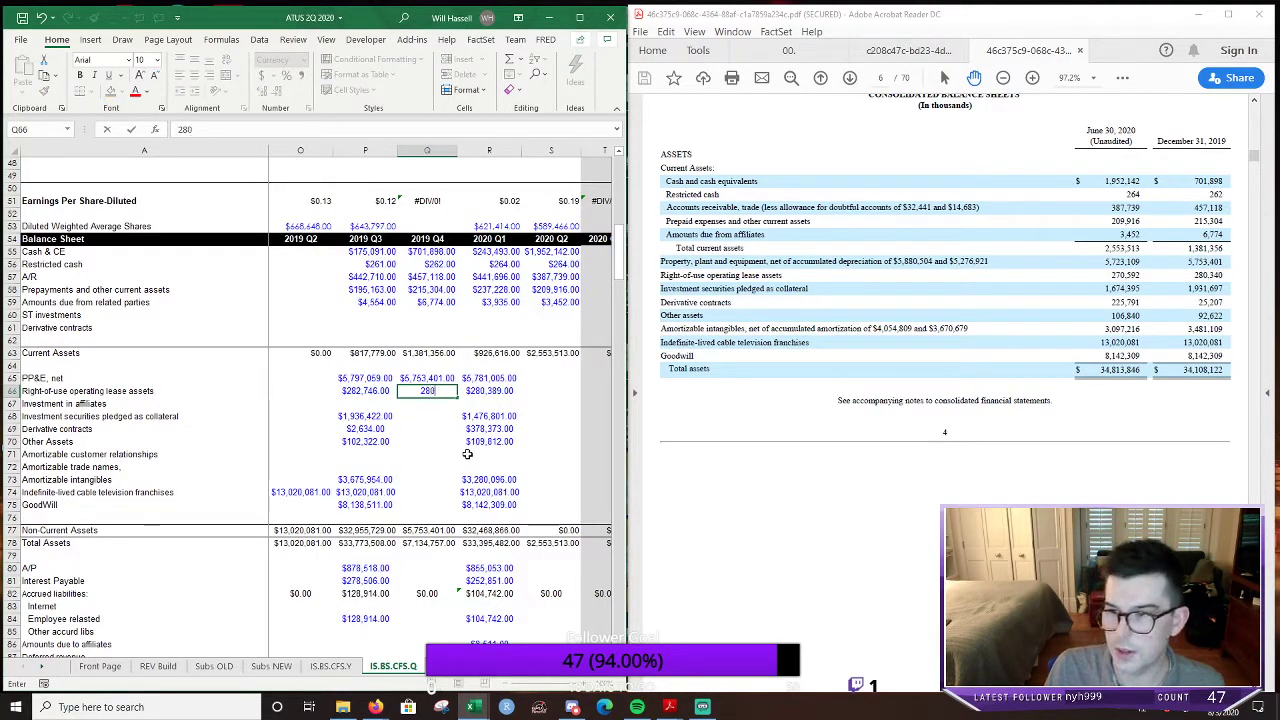
pyautogui.write(',340')
pyautogui.press('Return')
pyautogui.press('Return')
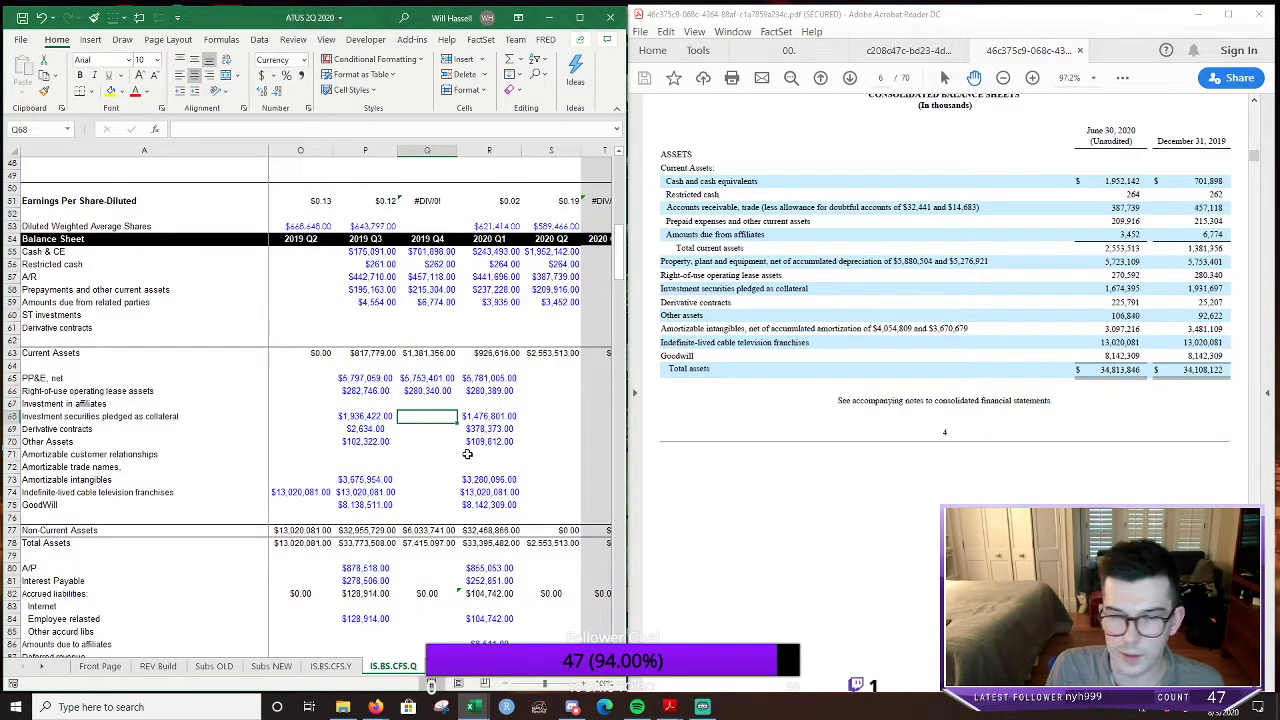
pyautogui.write('1')
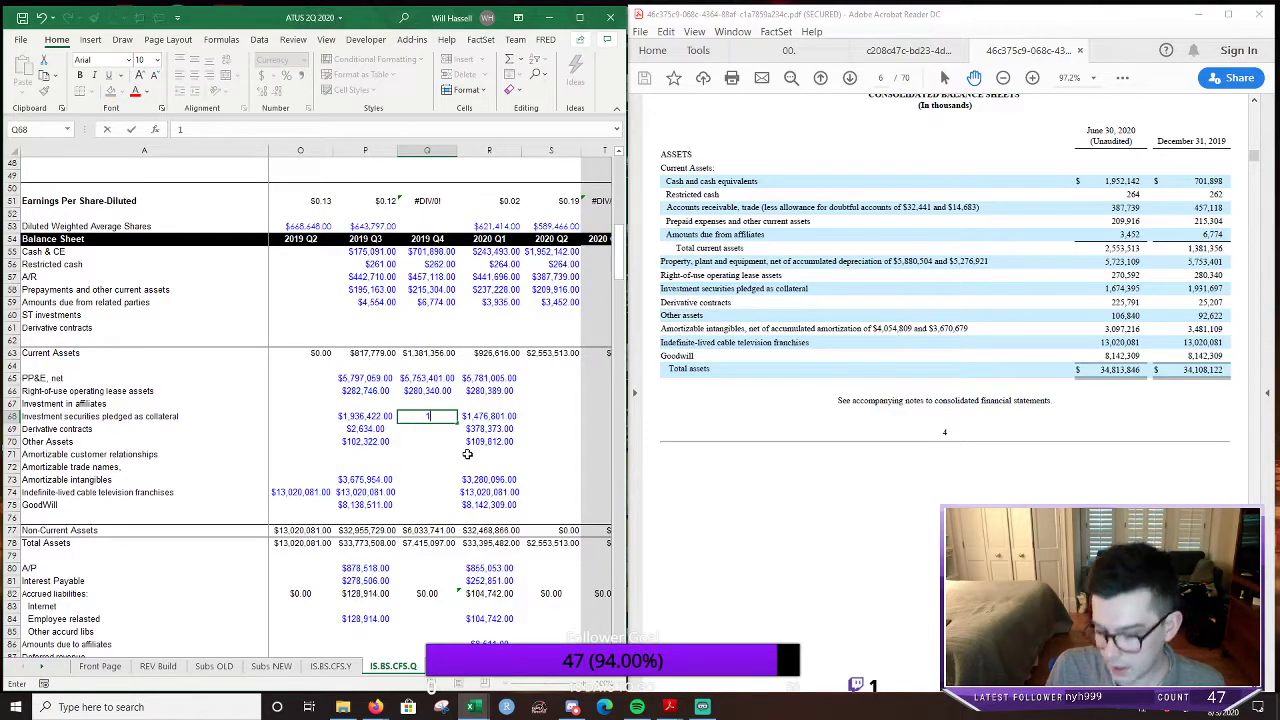
pyautogui.write(',931')
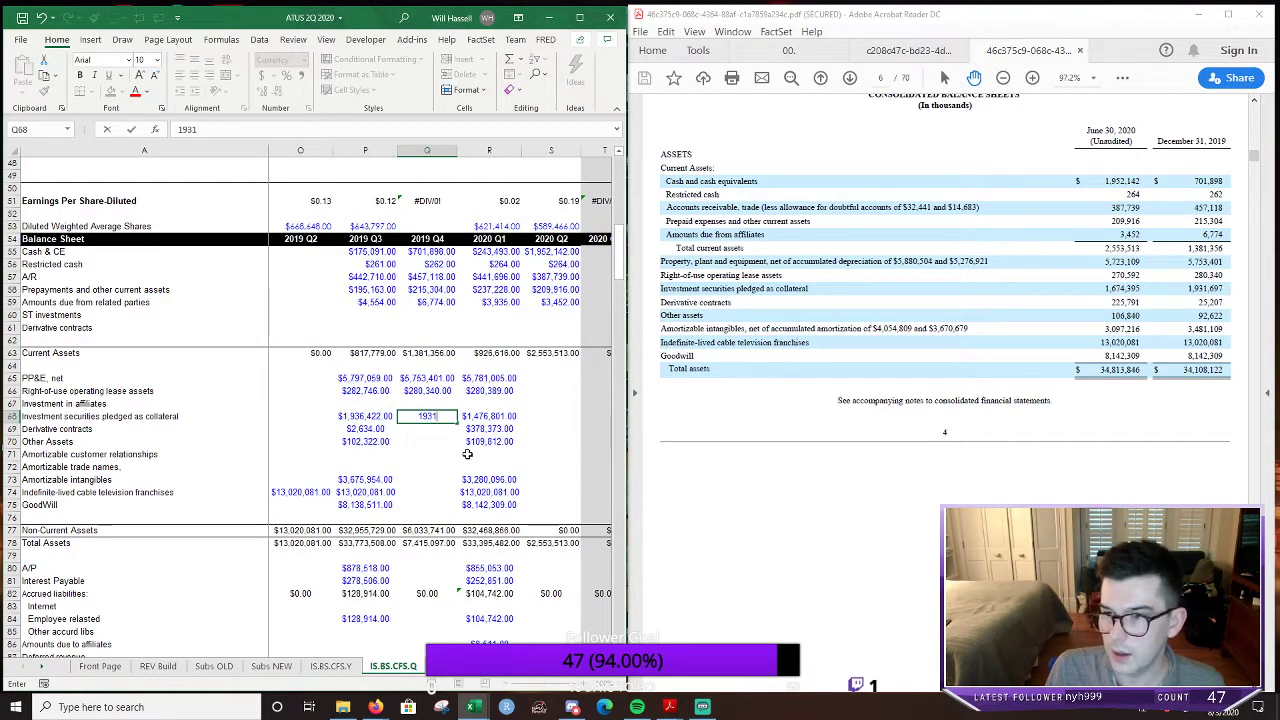
pyautogui.write(',697')
pyautogui.press('Return')
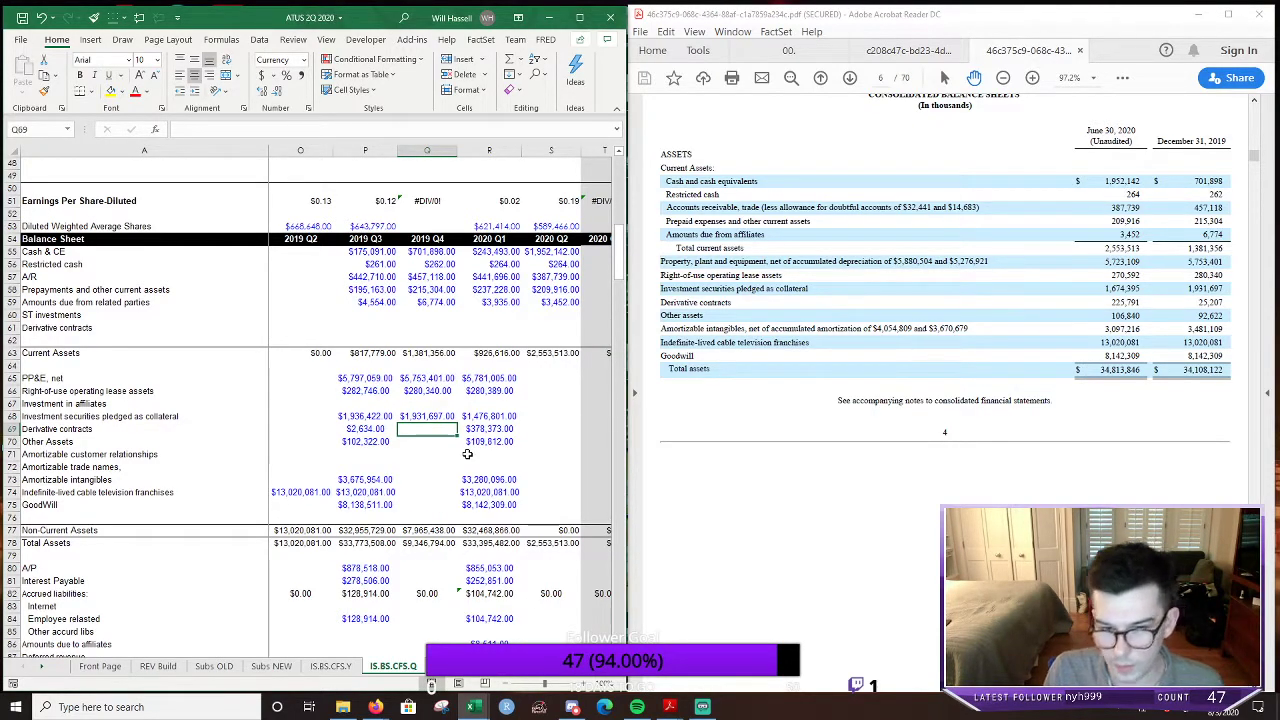
pyautogui.write('25')
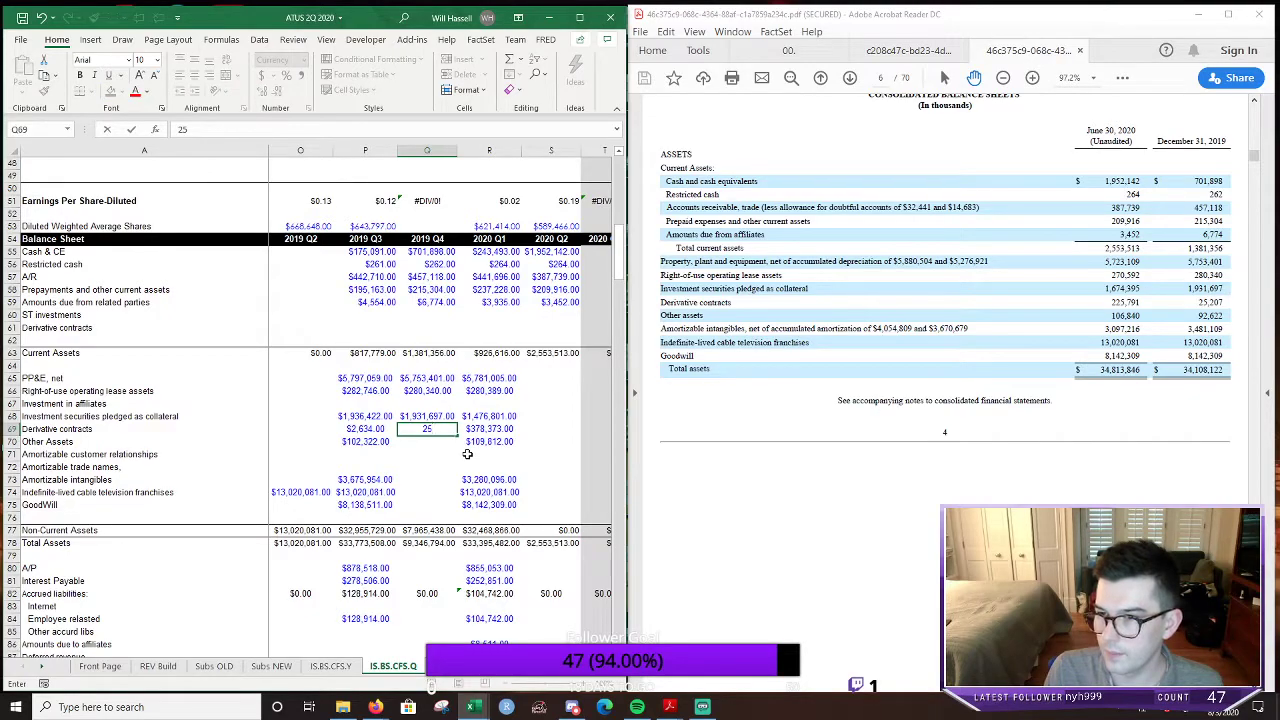
pyautogui.write(',207')
pyautogui.press('Return')
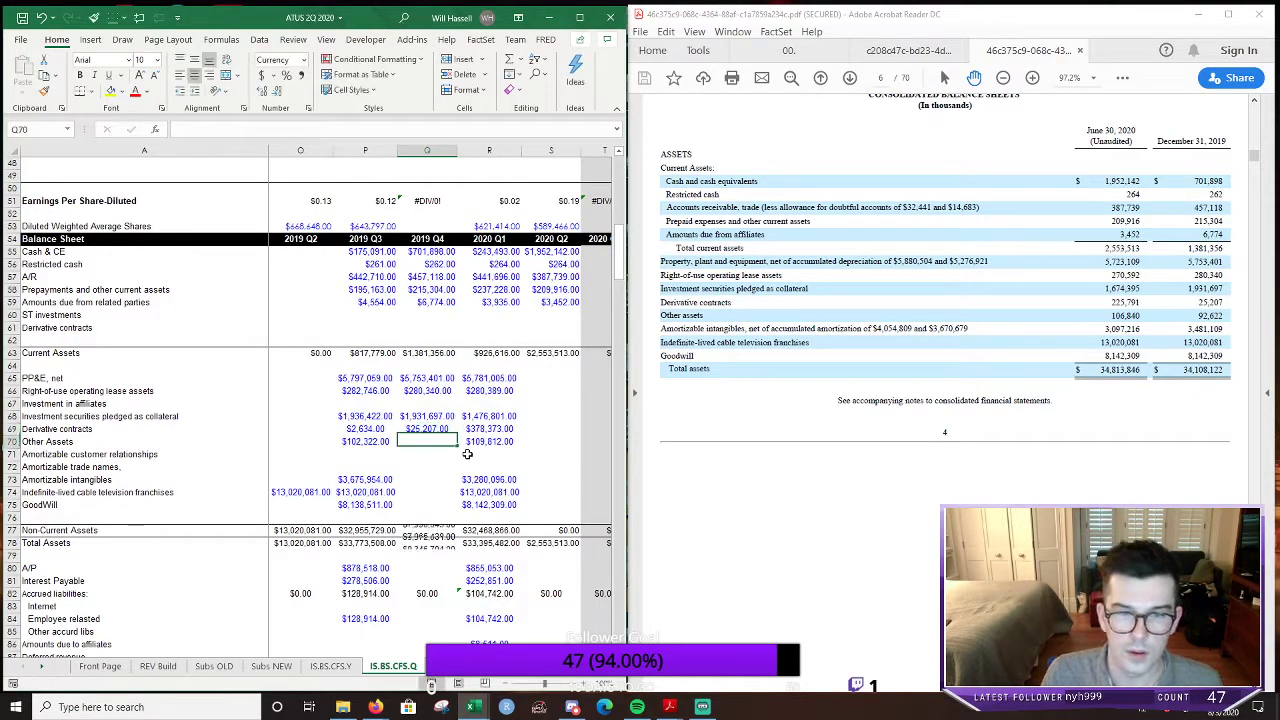
pyautogui.write('29,622')
pyautogui.press('Return')
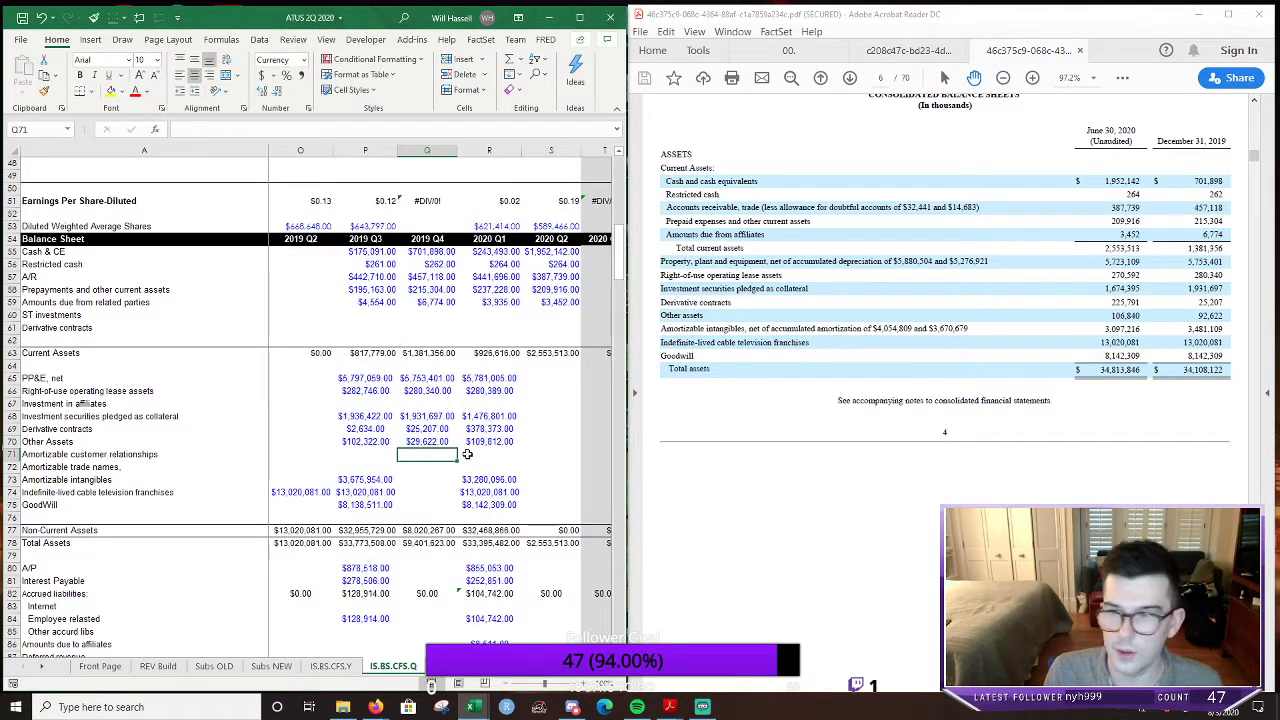
# Enter 3,481,109 as 2019 Q4 amortizable intangibles and widen column Q to show the total
pyautogui.press('Down')
pyautogui.press('Down')
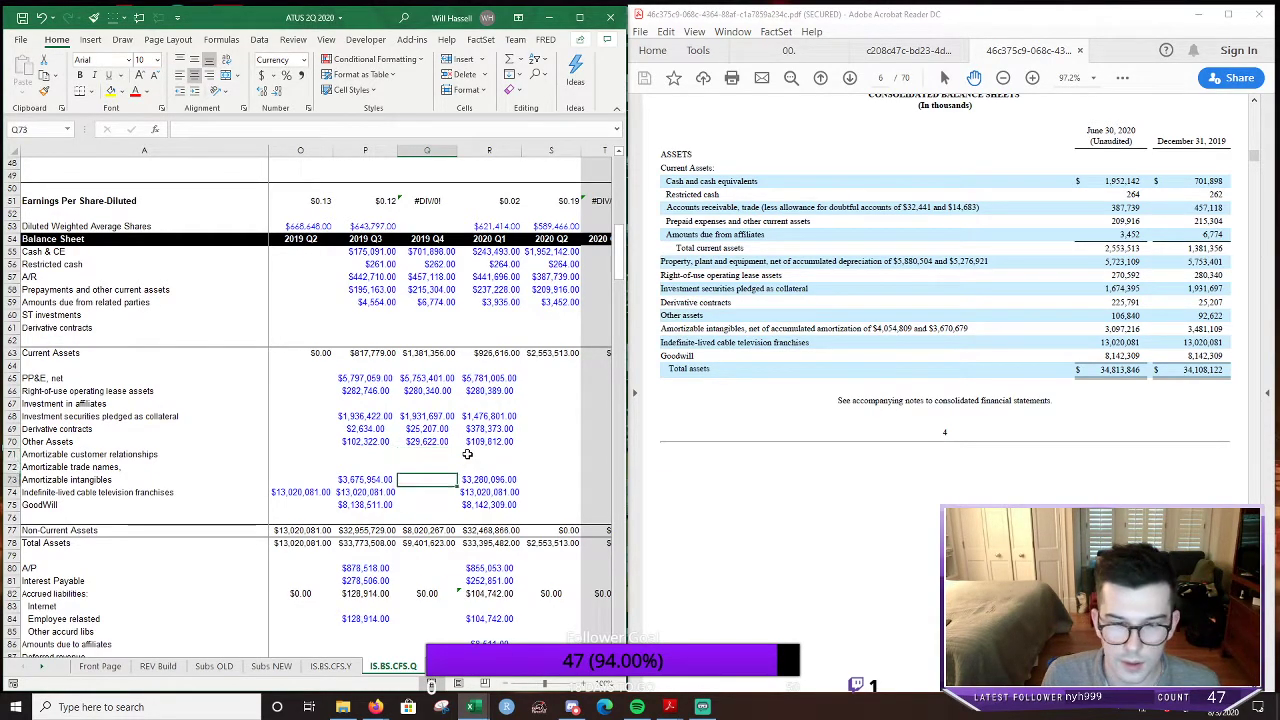
pyautogui.write('3')
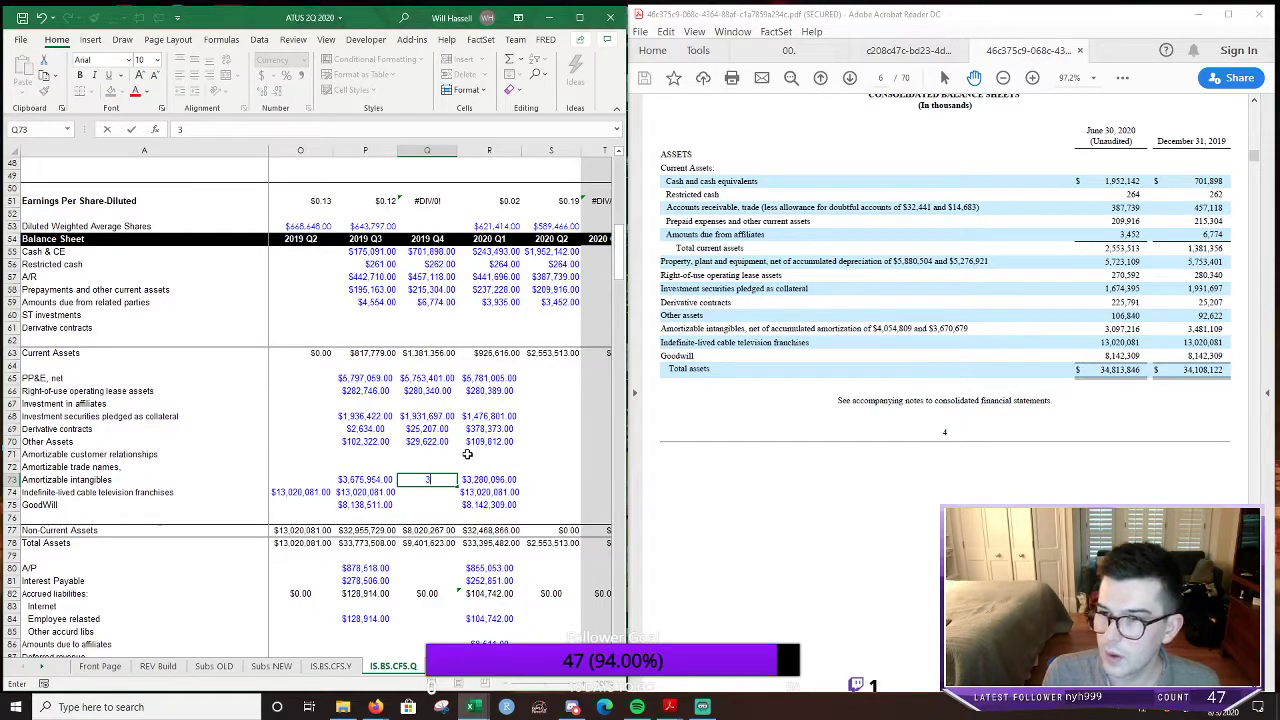
pyautogui.write('481')
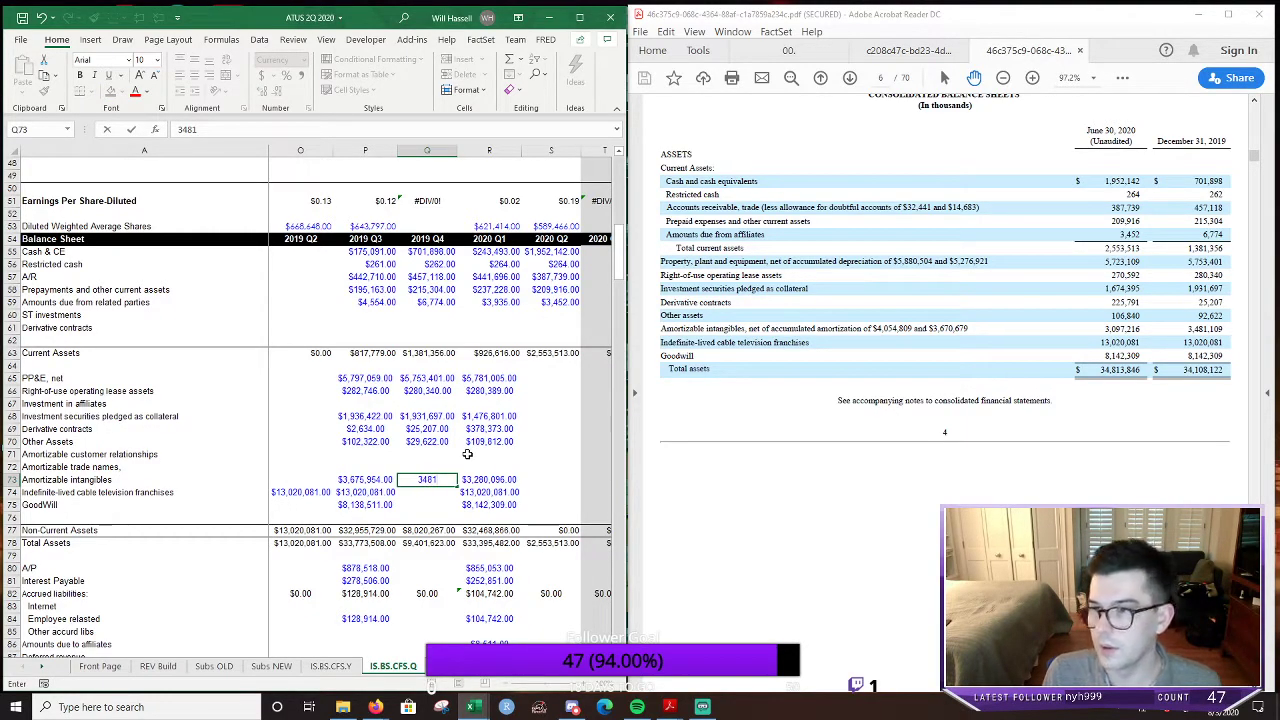
pyautogui.write('109')
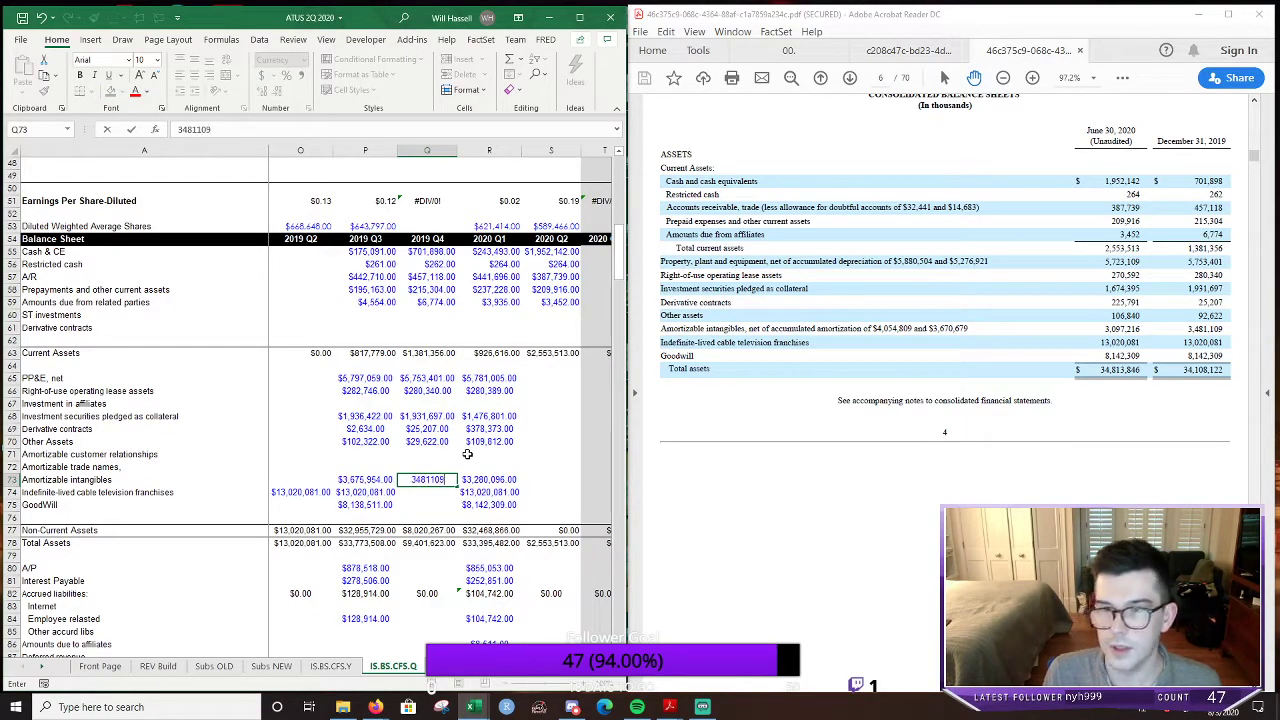
pyautogui.press('Return')
pyautogui.press('Down')
pyautogui.press('Down')
pyautogui.press('Down')
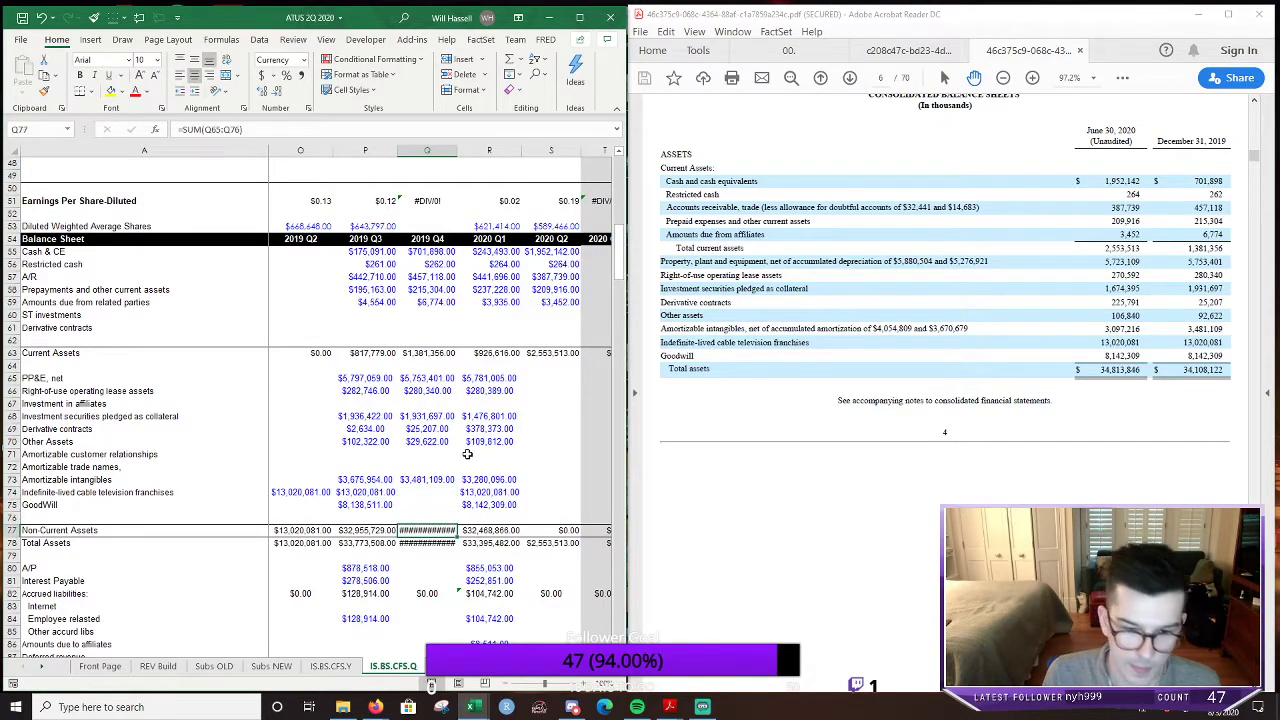
pyautogui.hotkey('alt', 'h')
pyautogui.press('o')
pyautogui.press('i')
pyautogui.press('Up')
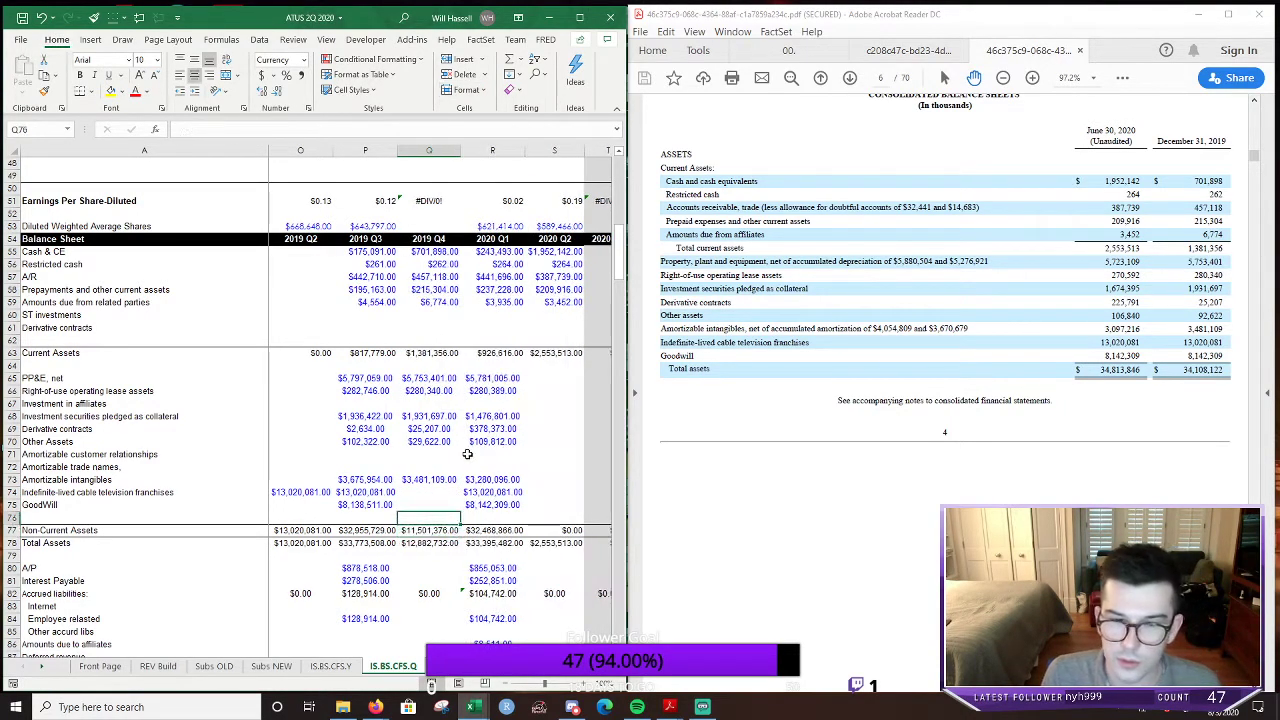
# Fill the $13,020,081 franchises value across row 74 through 2020 Q2
pyautogui.press('Up')
pyautogui.press('Up')
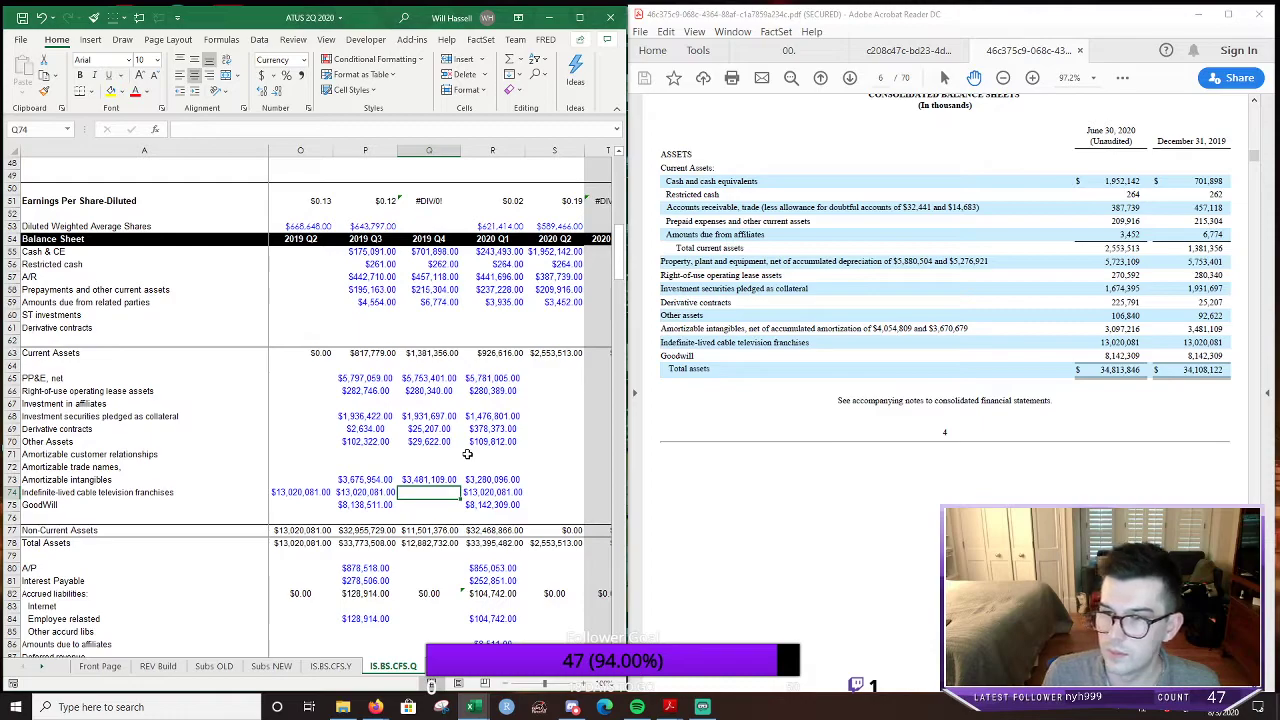
pyautogui.press('Left')
pyautogui.hotkey('shift', 'Right')
pyautogui.hotkey('shift', 'Right')
pyautogui.hotkey('shift', 'Right')
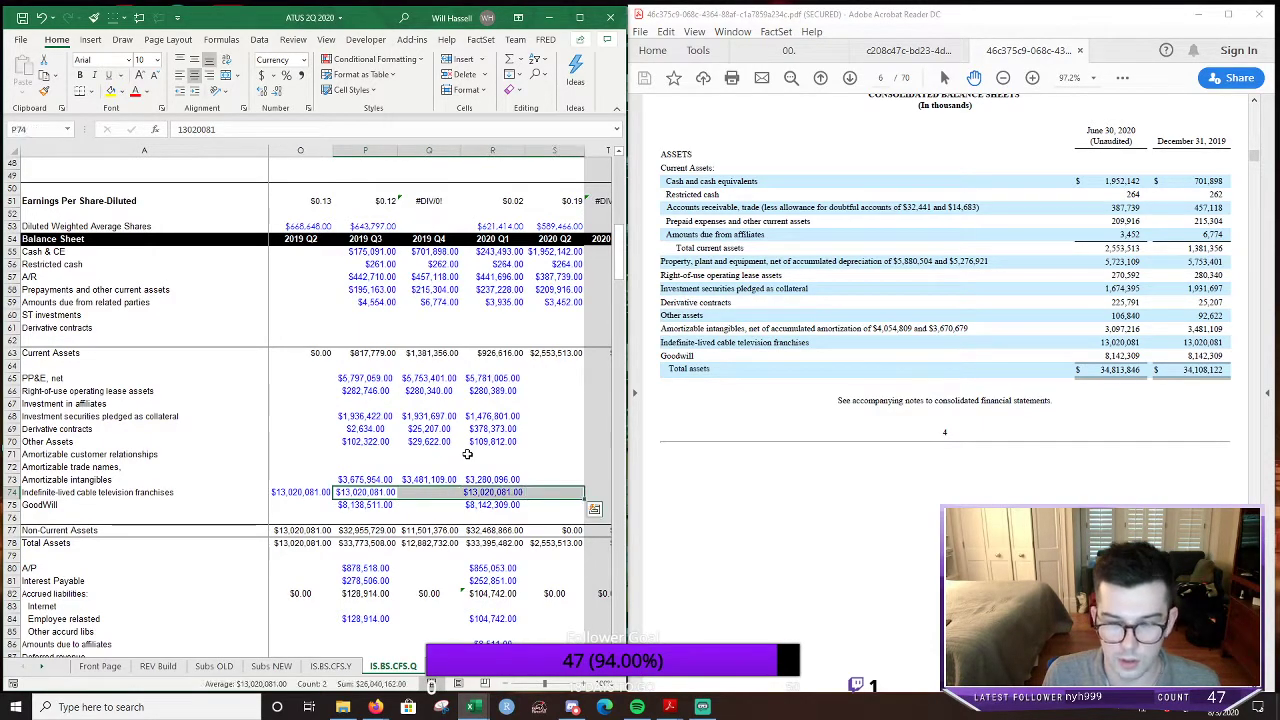
pyautogui.hotkey('ctrl', 'r')
pyautogui.press('Down')
# Copy the $8,142,309 goodwill value into 2019 Q4 and 2020 Q2, widening column S
pyautogui.press('Right')
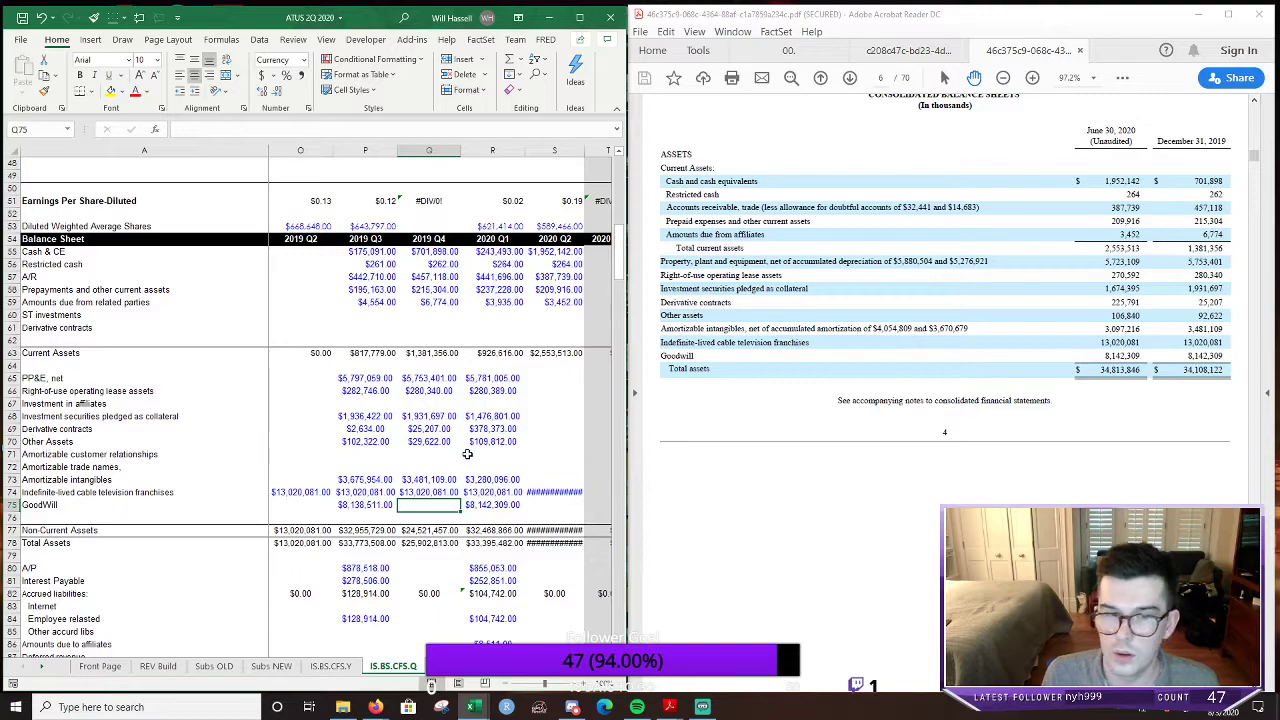
pyautogui.press('Right')
pyautogui.hotkey('ctrl', 'c')
pyautogui.press('Left')
pyautogui.hotkey('ctrl', 'v')
pyautogui.press('Right')
pyautogui.press('Right')
pyautogui.hotkey('ctrl', 'v')
pyautogui.press('Up')
pyautogui.press('Escape')
pyautogui.hotkey('alt', 'h')
pyautogui.press('o')
pyautogui.press('i')
pyautogui.press('Up')
pyautogui.press('Up')
pyautogui.press('Up')
pyautogui.press('Up')
pyautogui.press('Up')
pyautogui.press('Up')
pyautogui.press('Up')
pyautogui.press('Up')
pyautogui.press('Up')
pyautogui.press('Up')
# Enter 2020 Q2 PP&E 5,723,109, right-of-use assets 270,592 and collateral securities 1,674,395
pyautogui.press('Down')
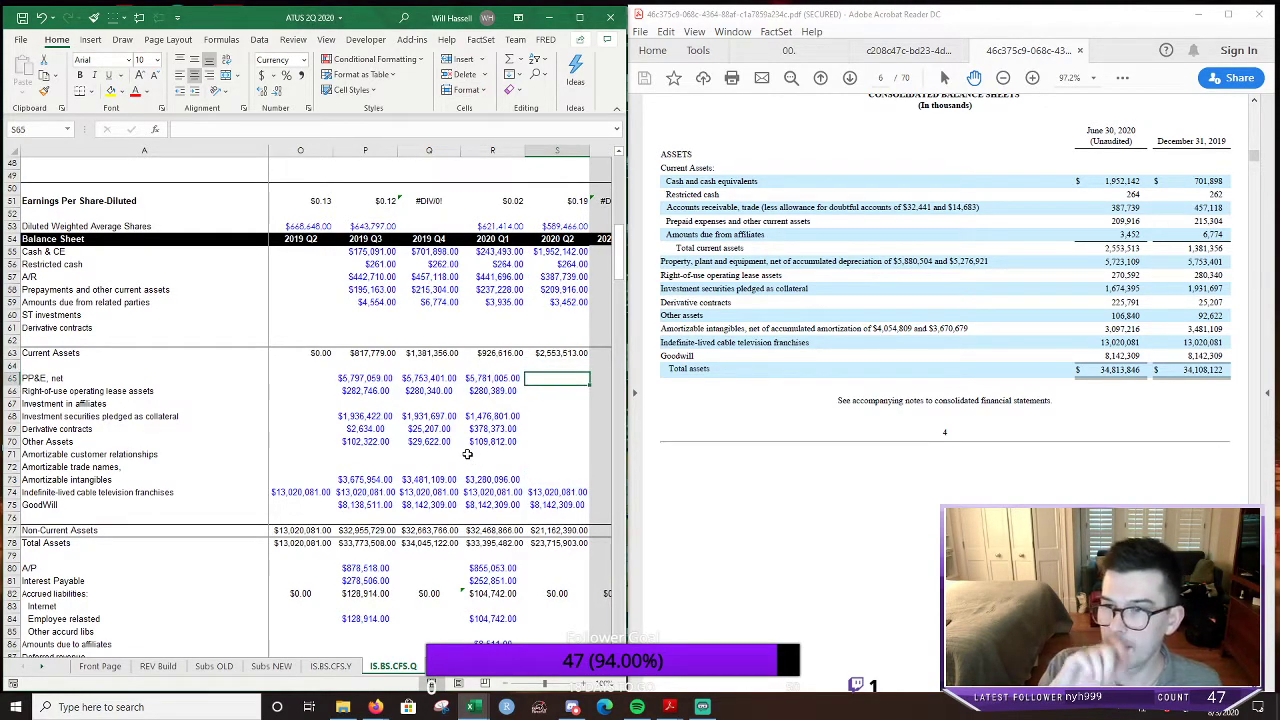
pyautogui.write('57')
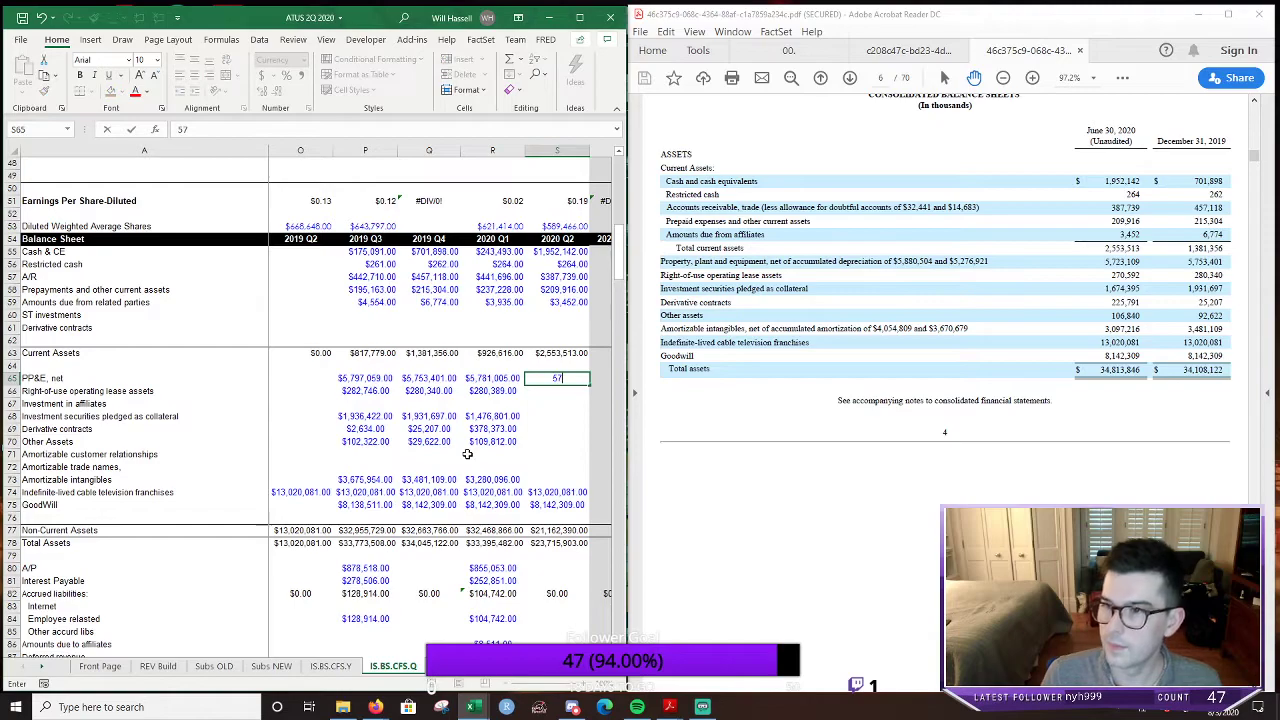
pyautogui.write('23109')
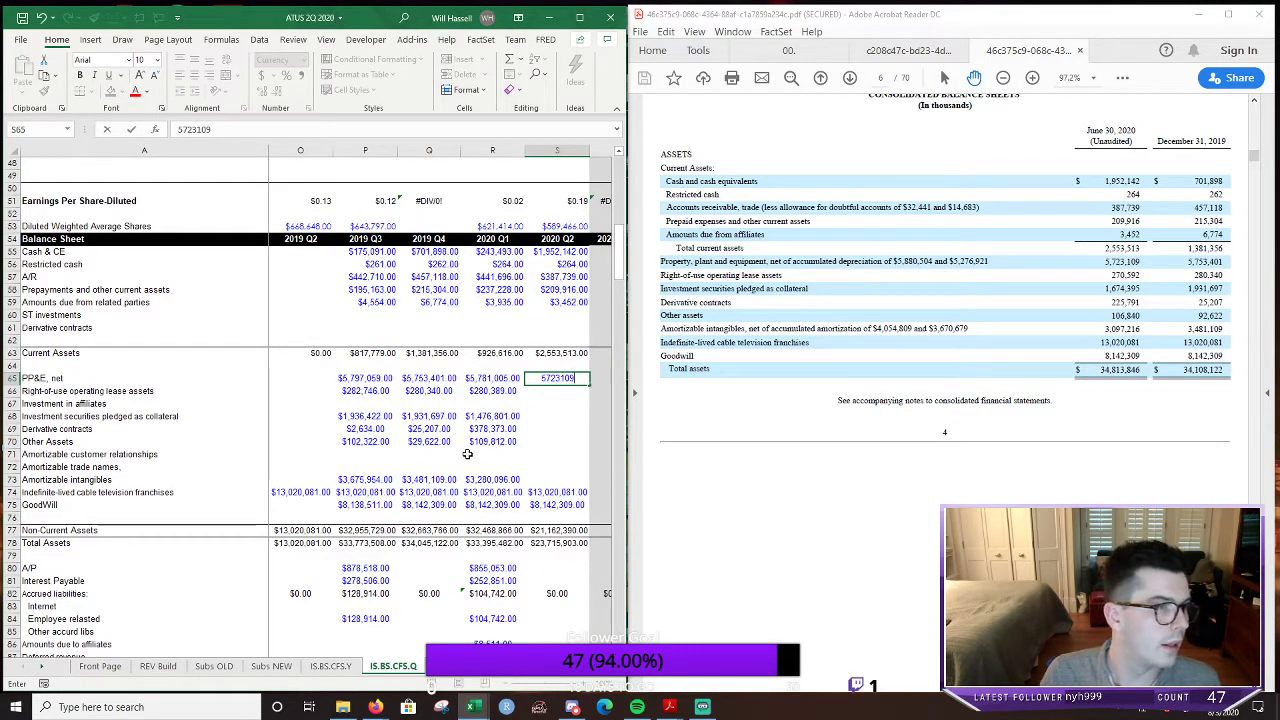
pyautogui.press('Return')
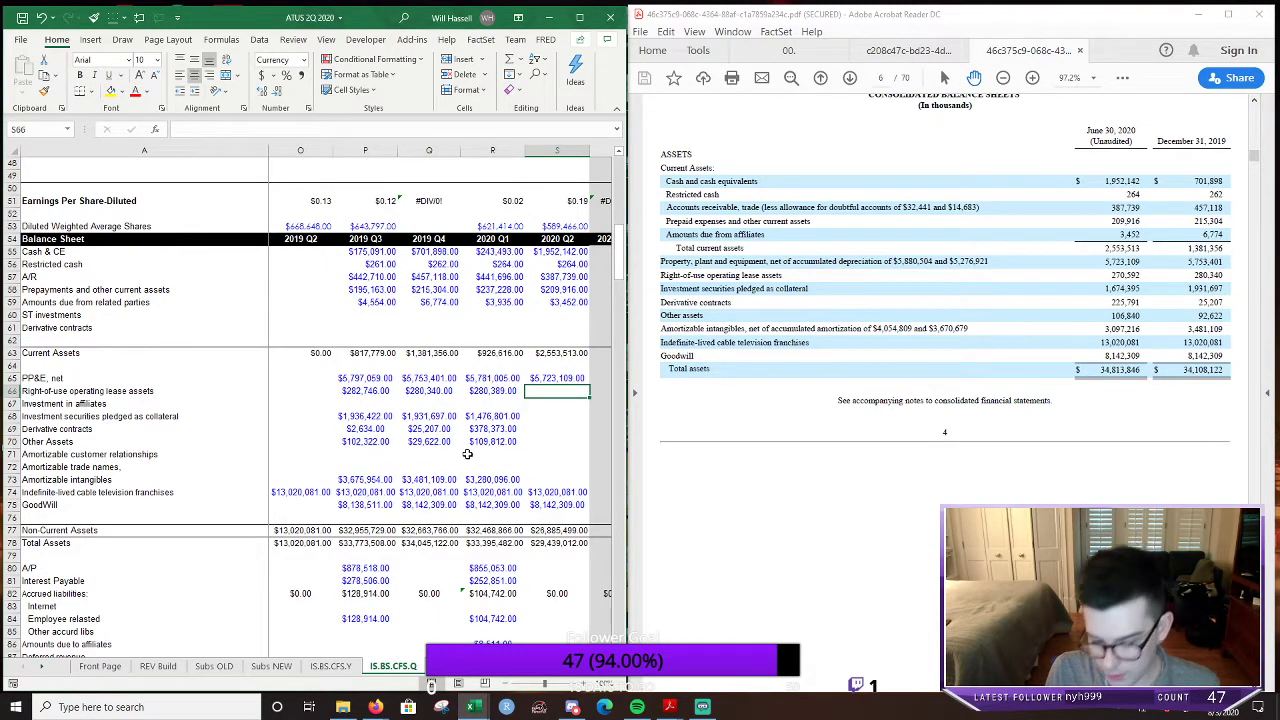
pyautogui.write('270')
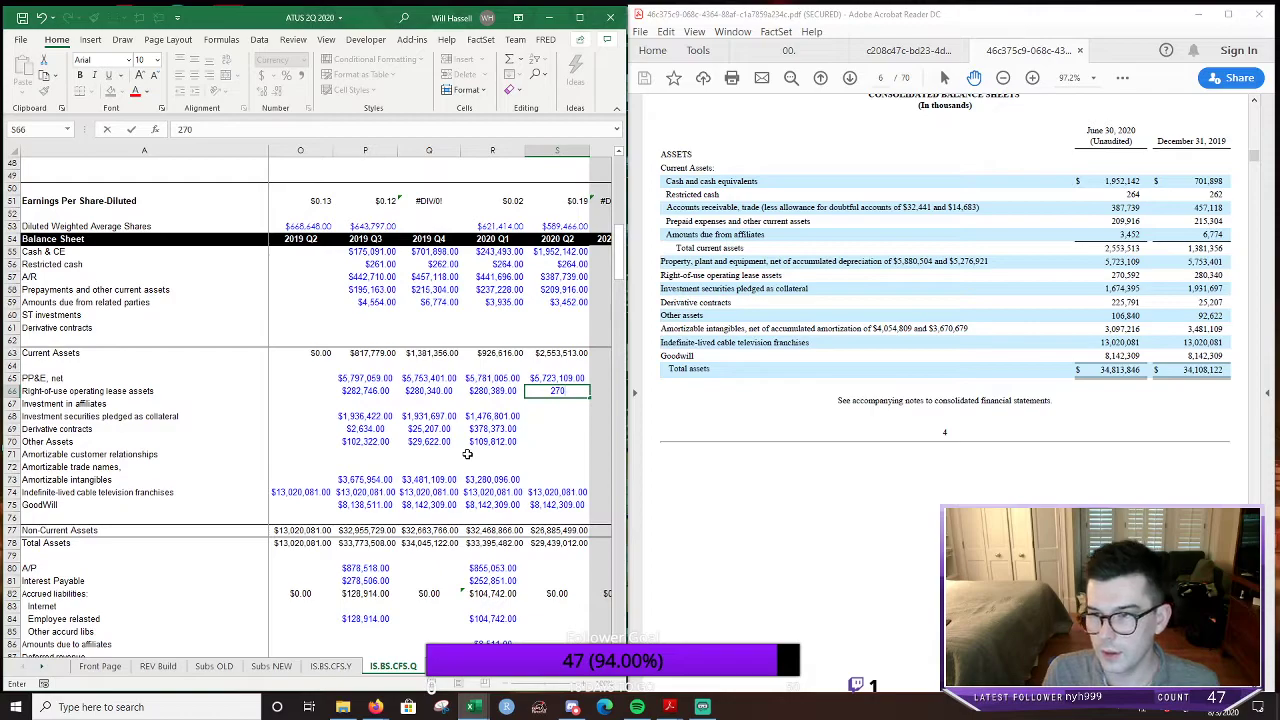
pyautogui.write(',592')
pyautogui.press('Return')
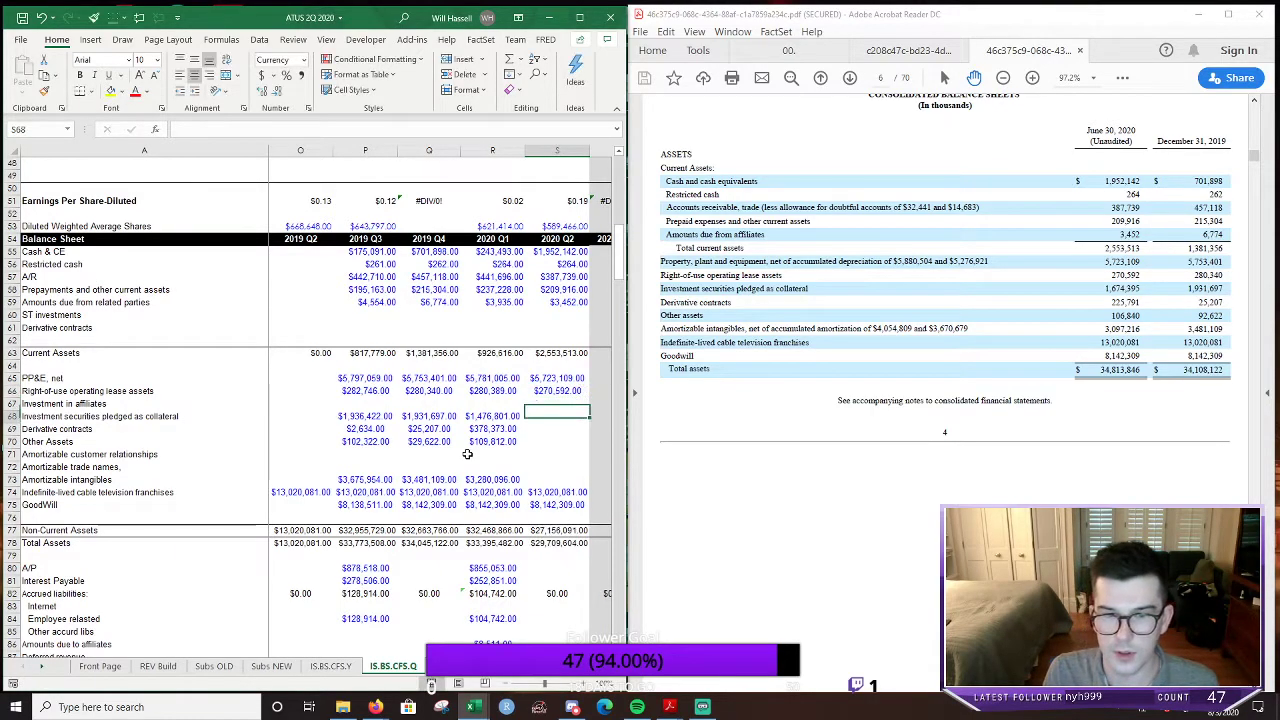
pyautogui.press('Return')
pyautogui.write('1,674,')
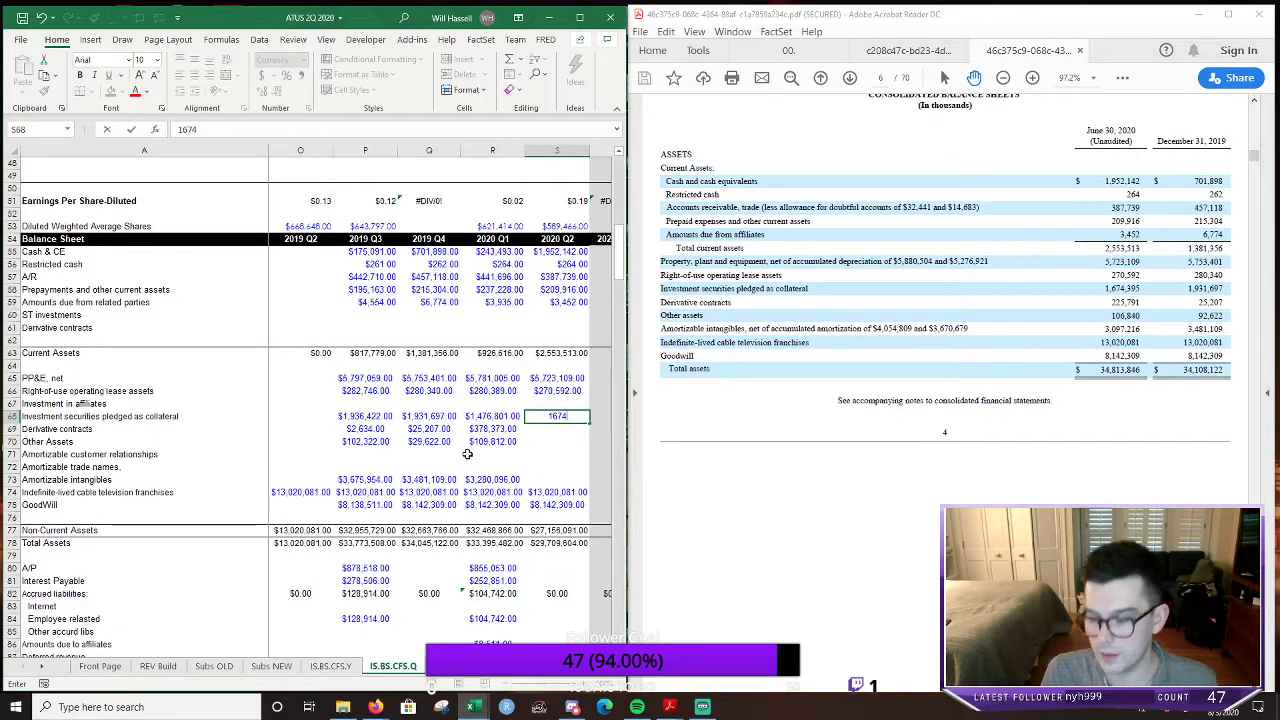
pyautogui.write('395')
pyautogui.press('Return')
pyautogui.press('Return')
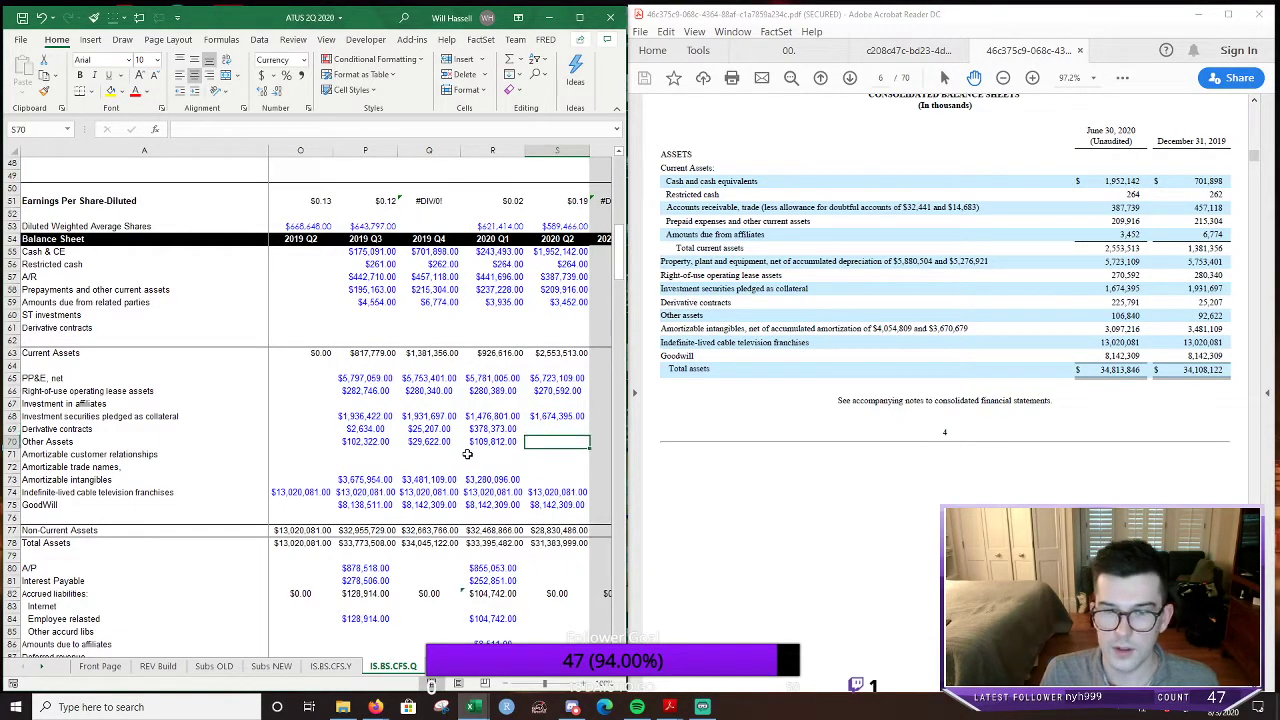
# Enter 225,791 for 2020 Q2 derivative contracts and discard the stray entry in other assets
pyautogui.press('Up')
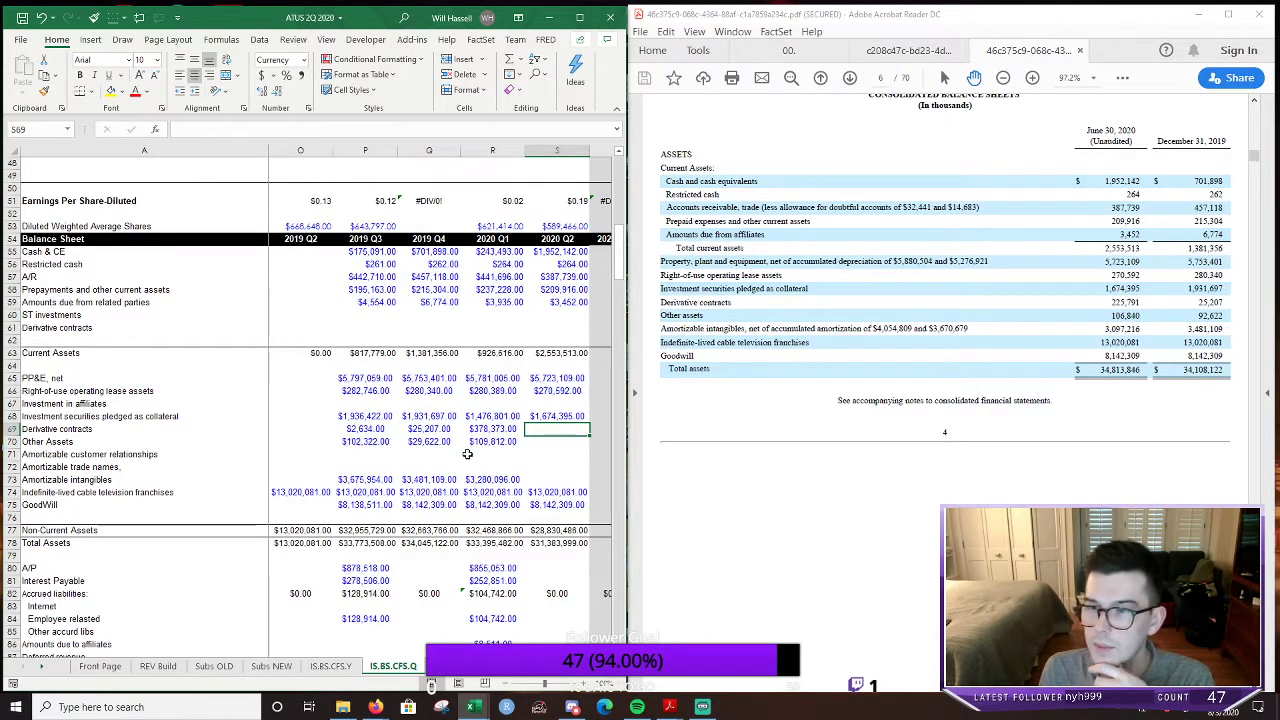
pyautogui.write('225791')
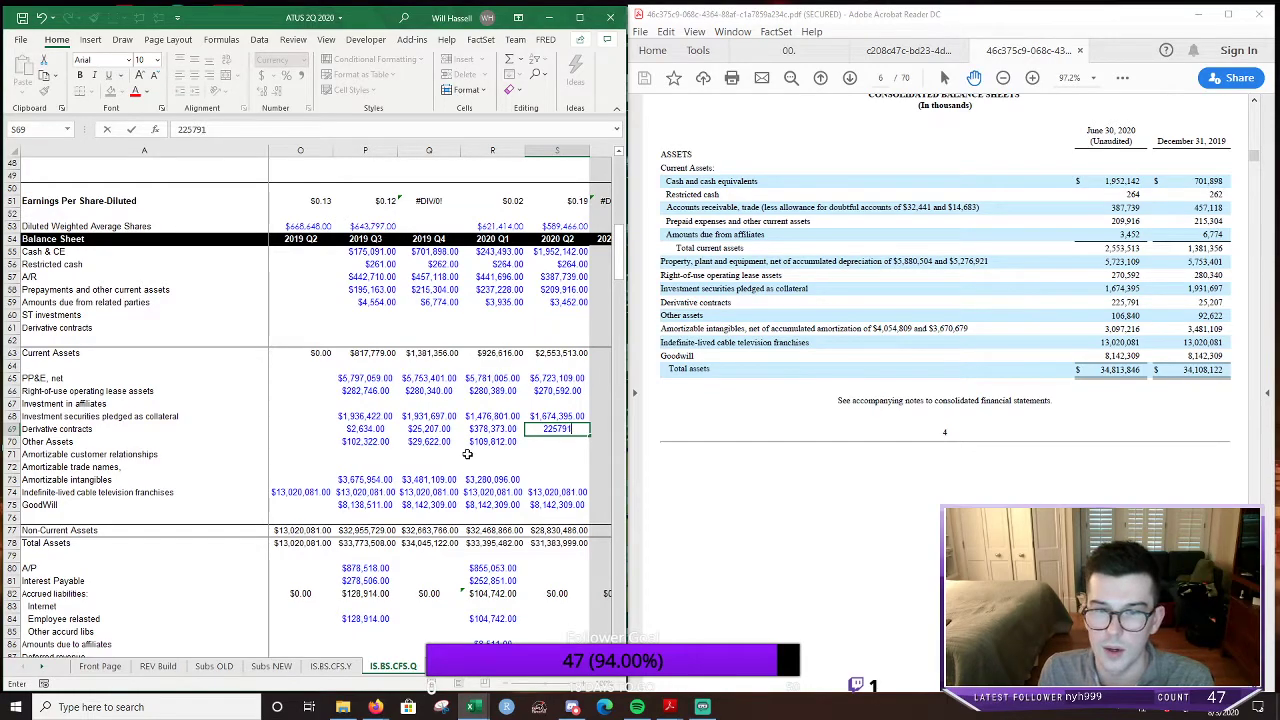
pyautogui.press('Return')
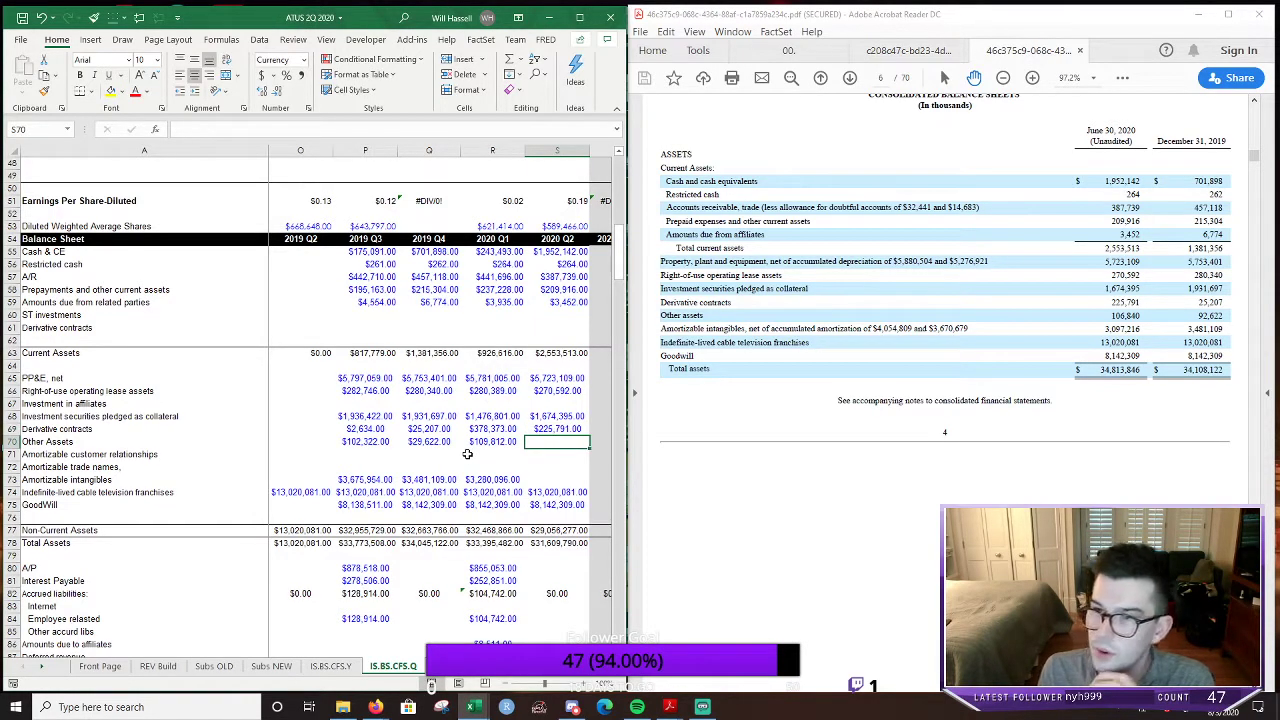
pyautogui.write('1')
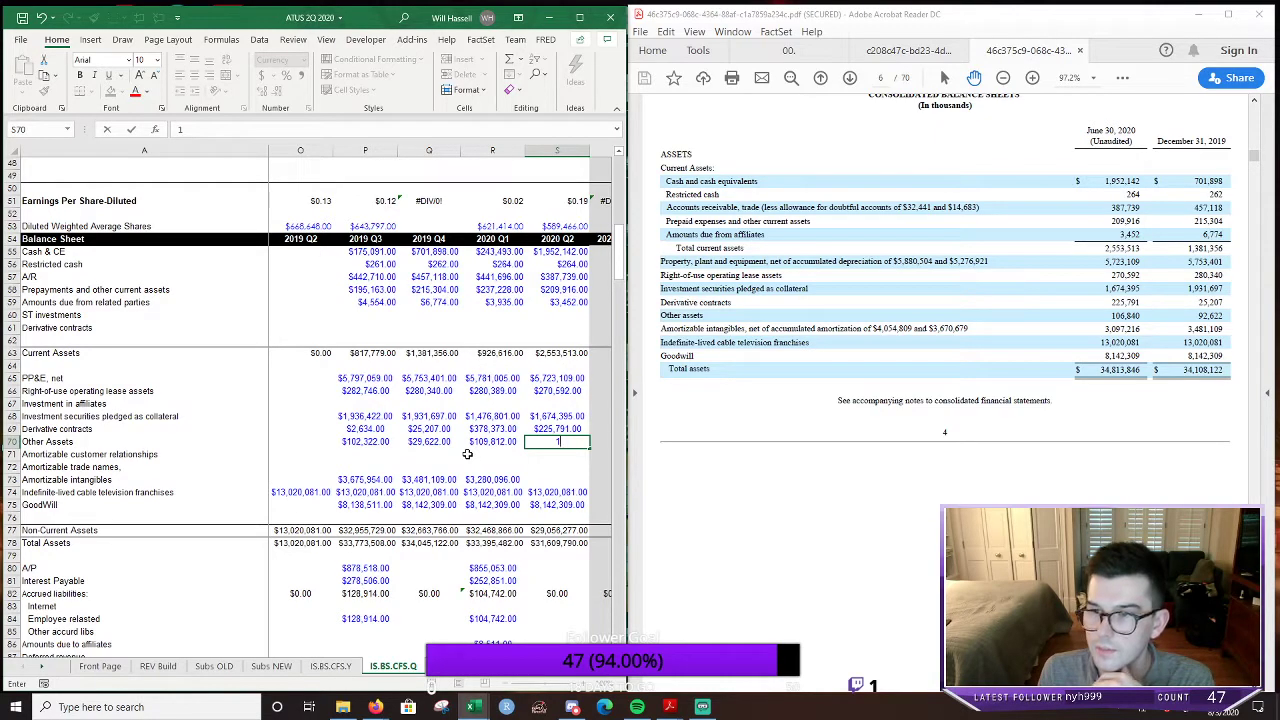
pyautogui.press('Escape')
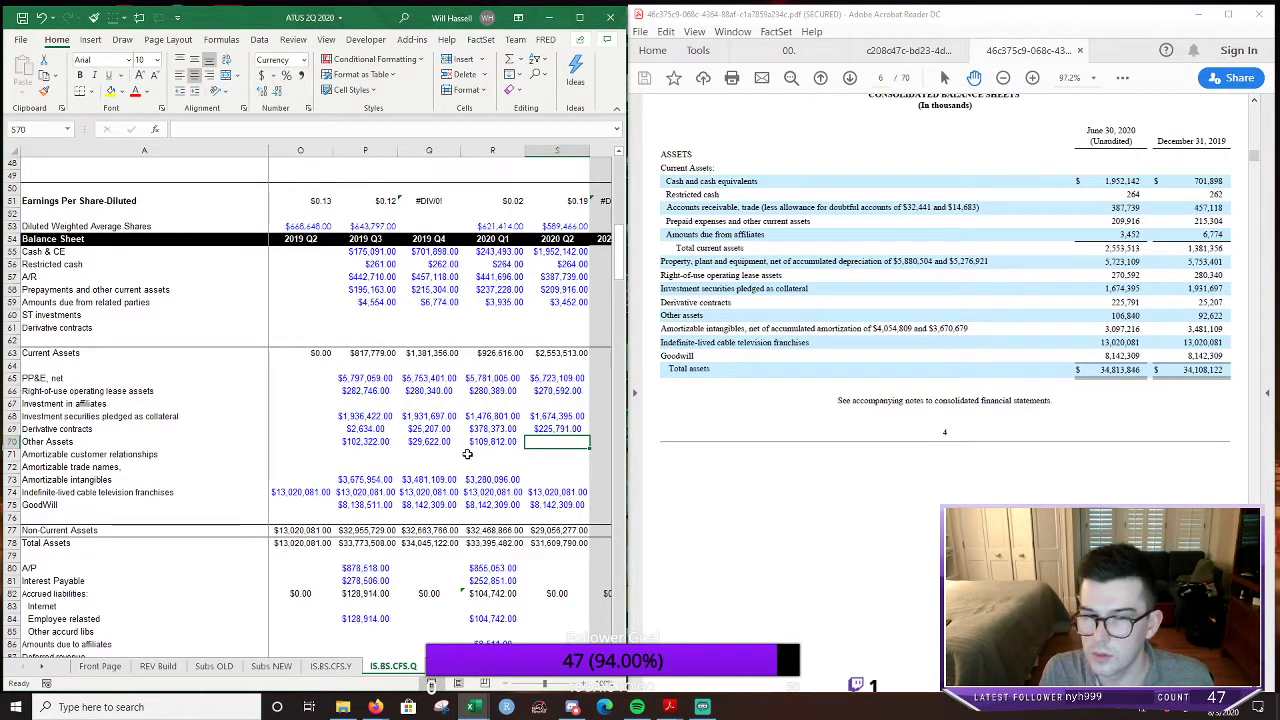
pyautogui.press('Left')
pyautogui.press('Left')
pyautogui.press('Left')
pyautogui.press('Right')
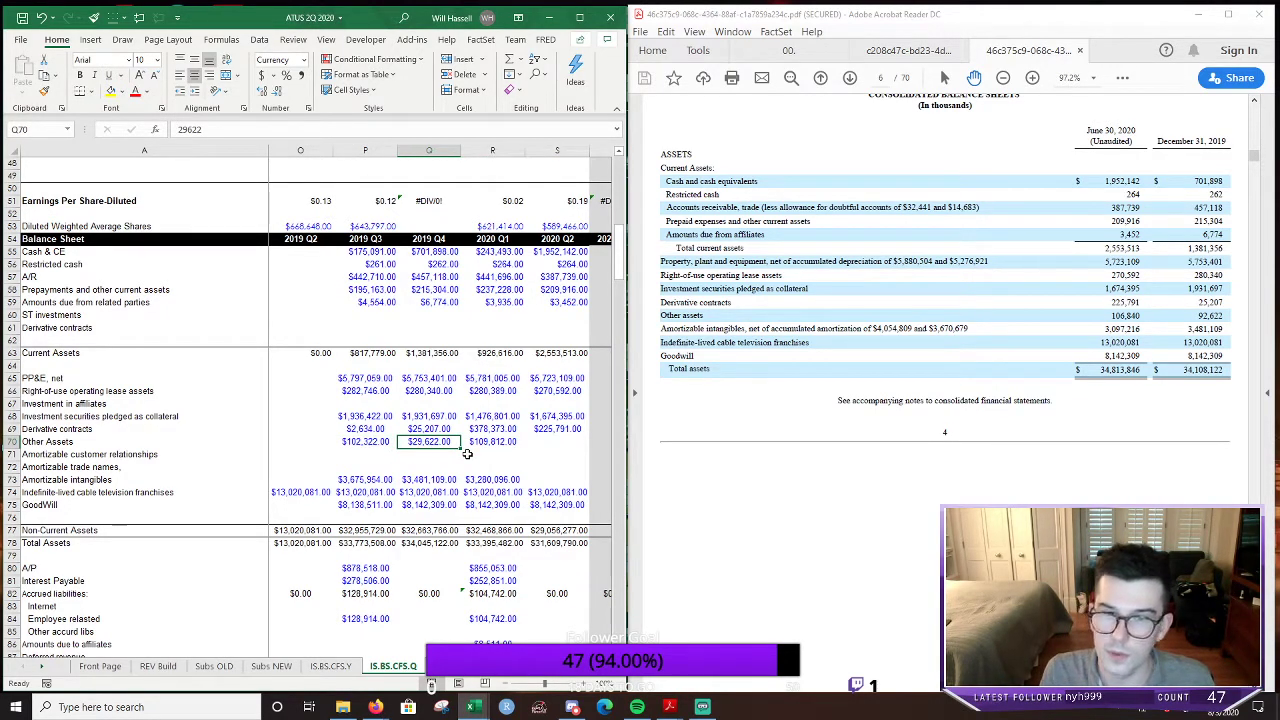
# Correct the 2019 Q4 other assets value to 92,622
pyautogui.press('F2')
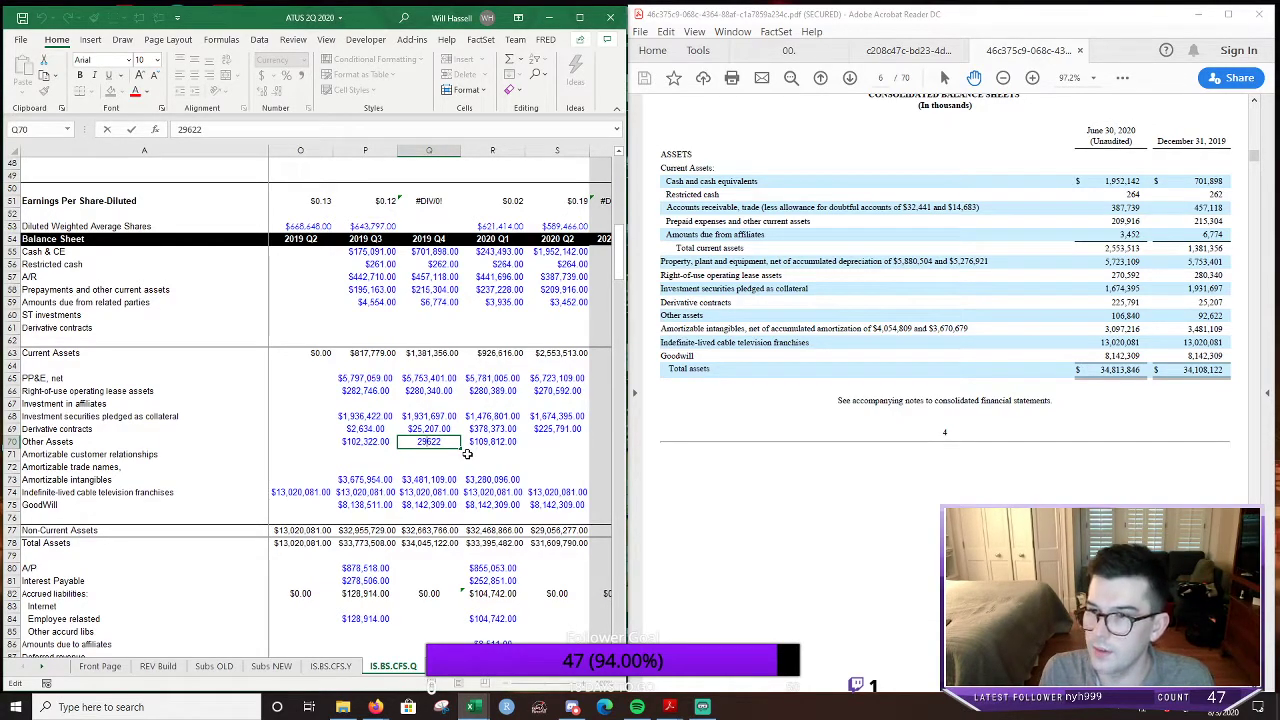
pyautogui.press('Home')
pyautogui.press('Delete')
pyautogui.press('Right')
pyautogui.write('2')
pyautogui.press('Return')
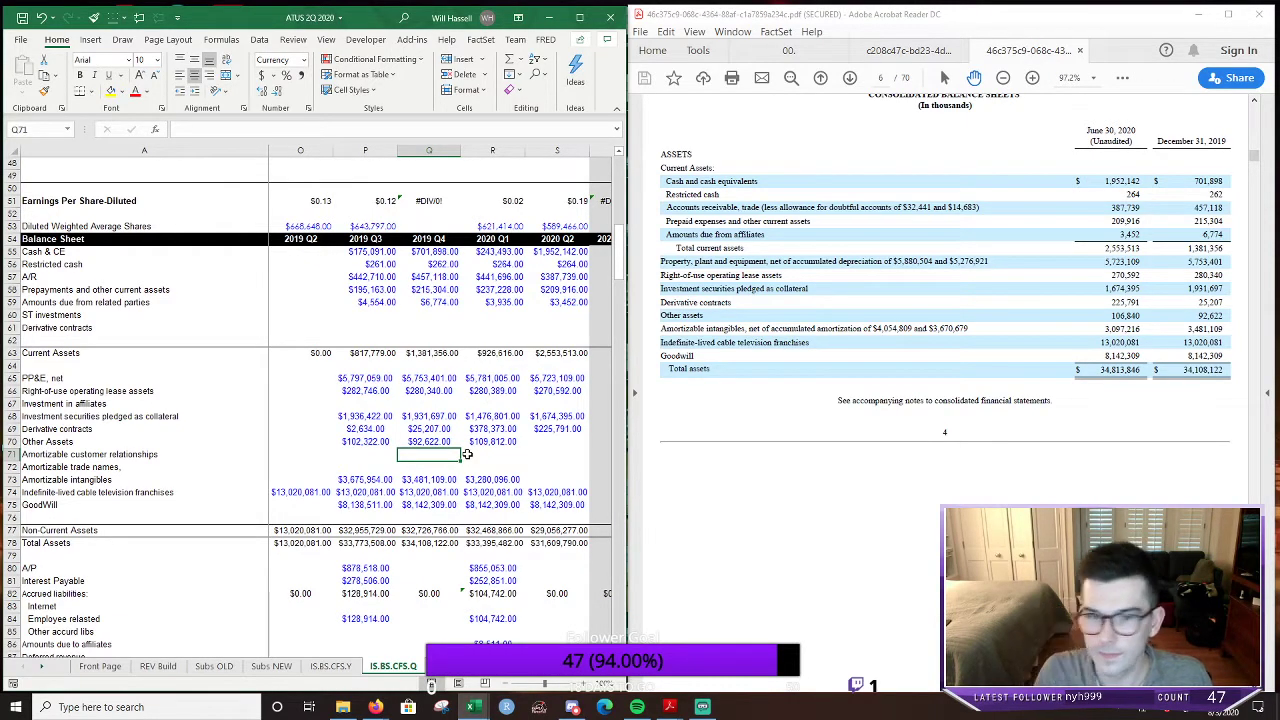
# Enter 2020 Q2 other assets 106,840 and amortizable intangibles 3,097,216
pyautogui.press('Up')
pyautogui.press('Right')
pyautogui.press('Right')
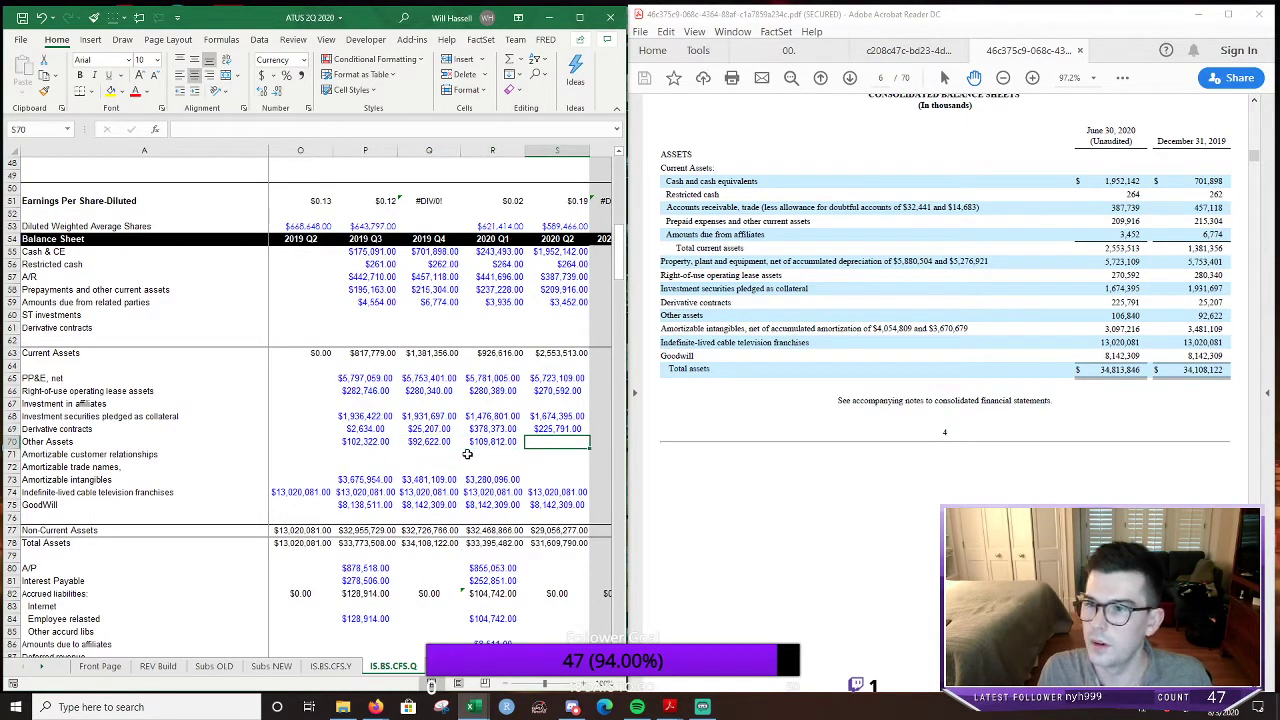
pyautogui.write('10')
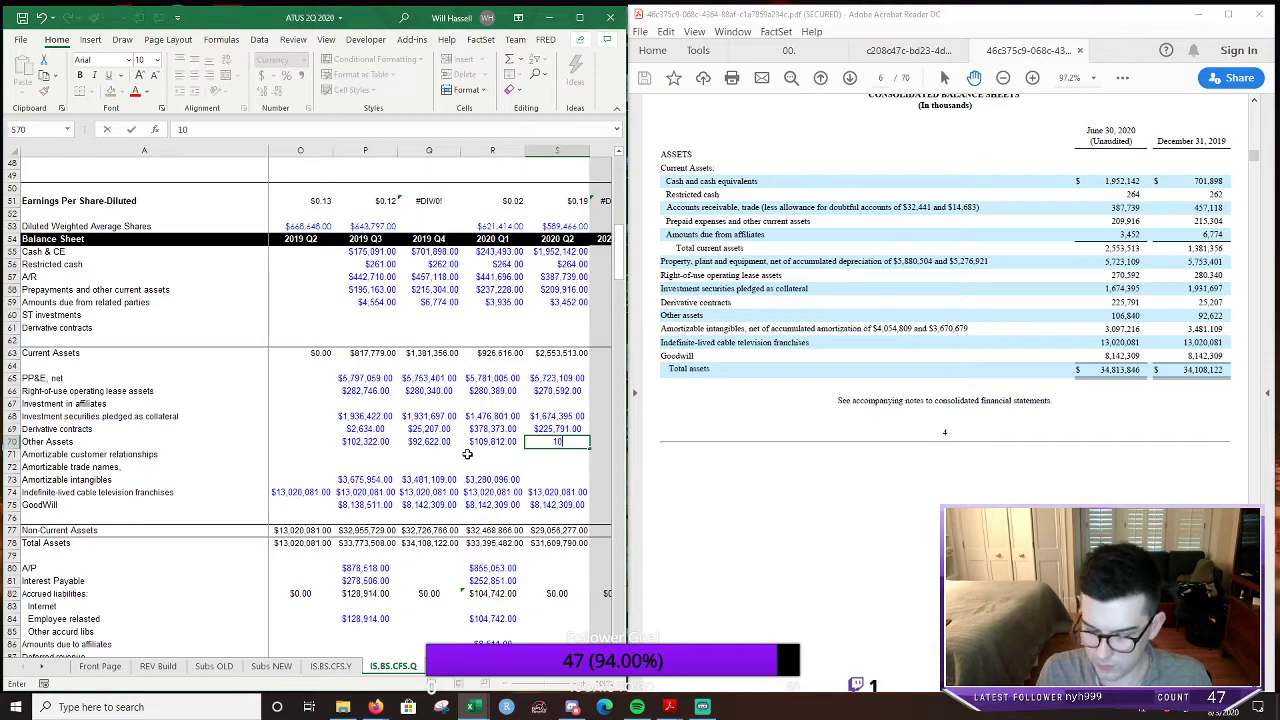
pyautogui.write('6,840')
pyautogui.press('Return')
pyautogui.press('Return')
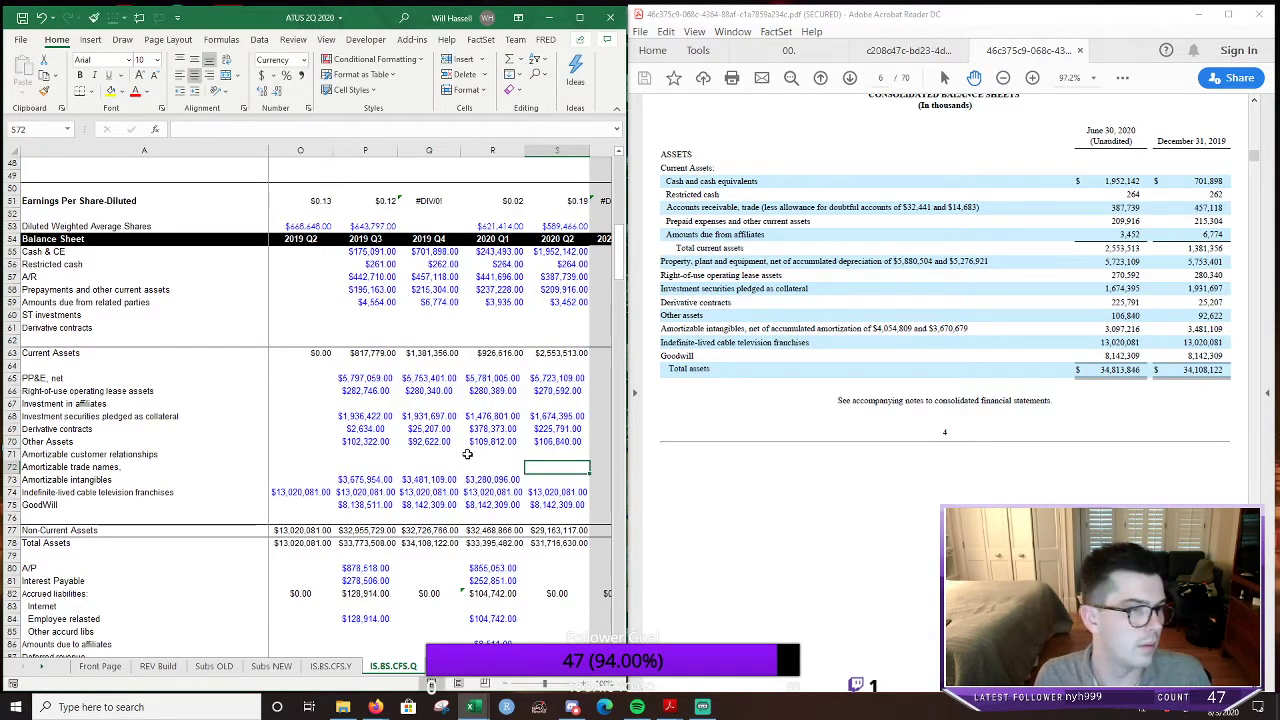
pyautogui.press('Down')
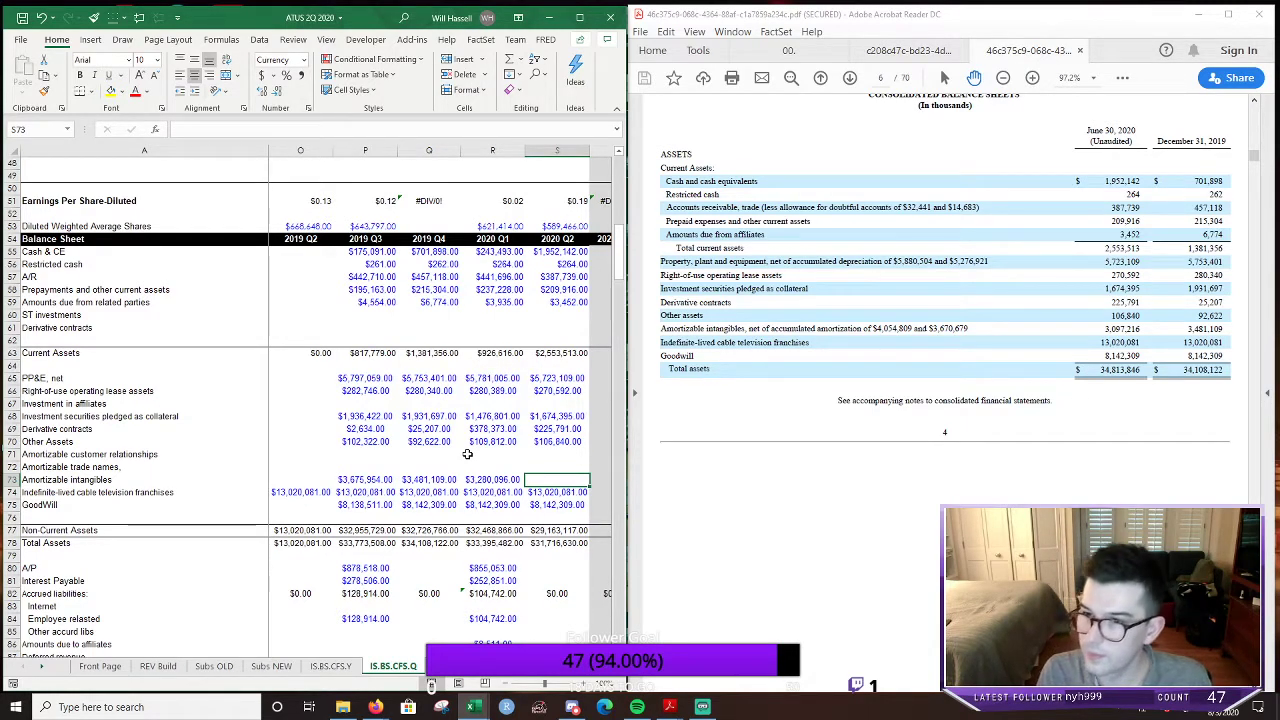
pyautogui.write('3,09')
pyautogui.write('7,216')
# Confirm 2020 Q2 intangibles, then enter 2019 Q4 A/P 799,618 and interest payable 385,655 from the filing
pyautogui.press('Return')
pyautogui.scroll(-3, 467, 456)
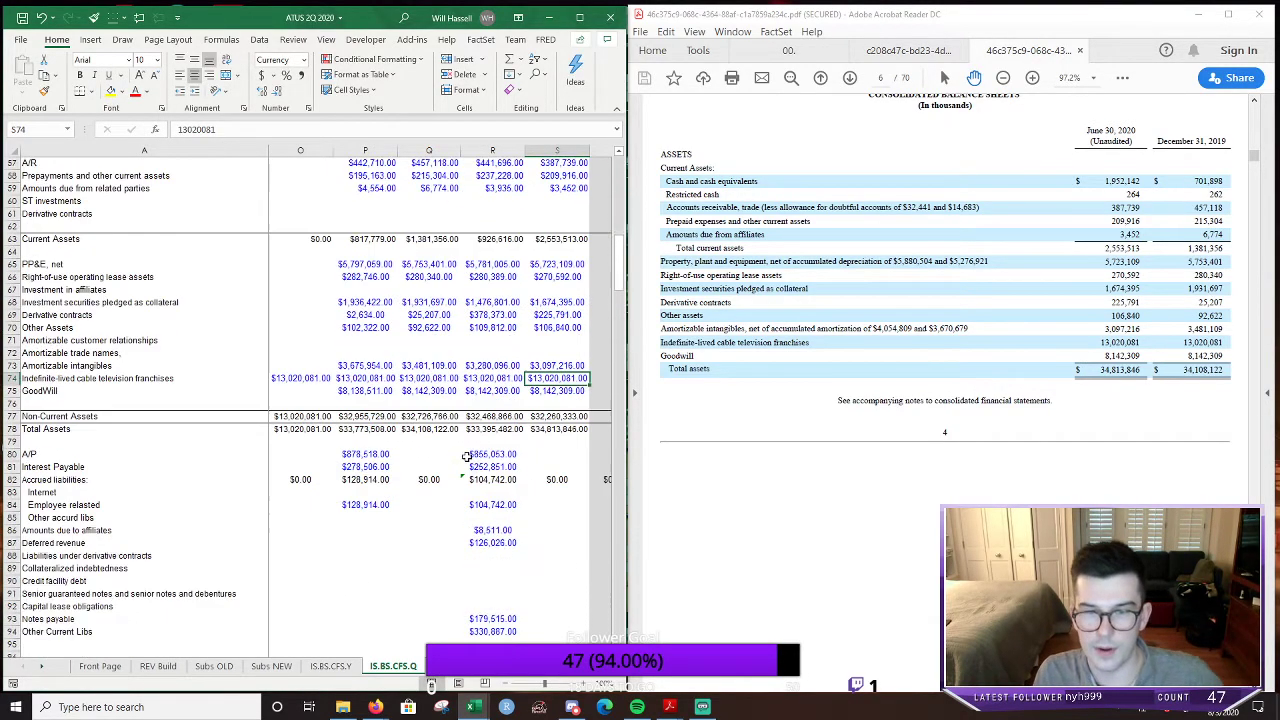
pyautogui.scroll(-4, 467, 456)
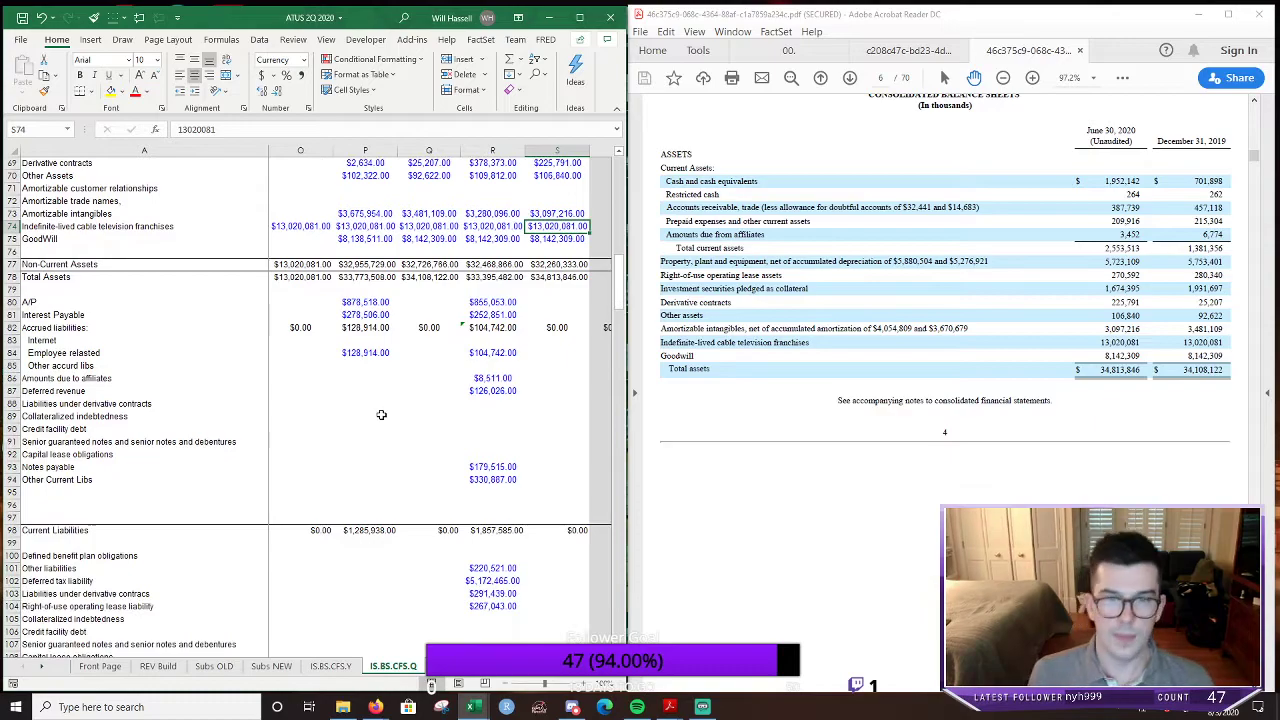
pyautogui.click(428, 302)
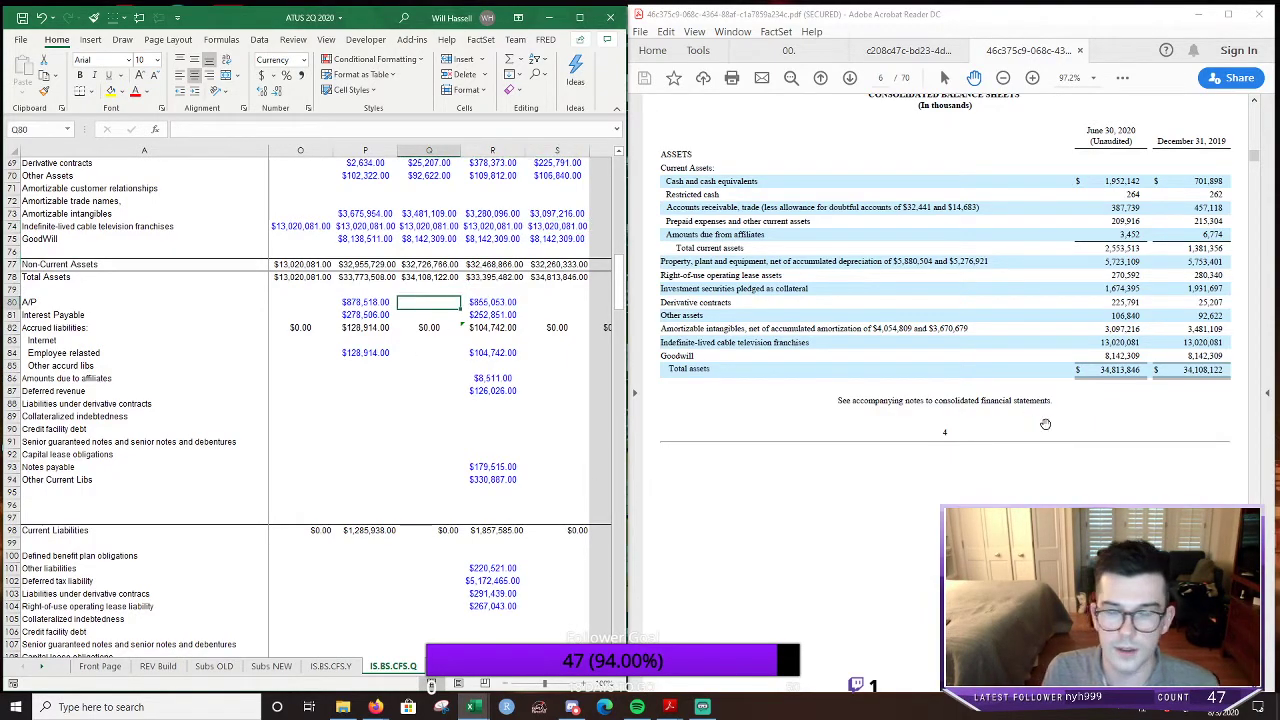
pyautogui.click(1045, 424)
pyautogui.scroll(-1, 1045, 423)
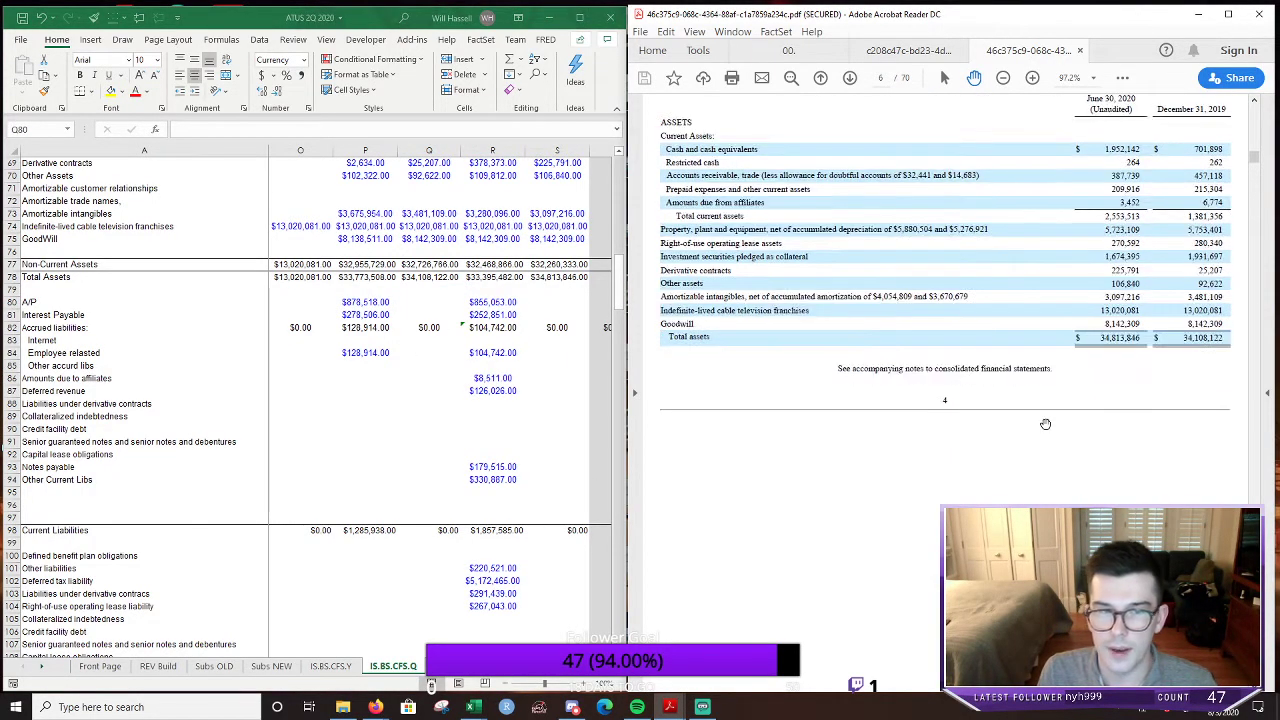
pyautogui.scroll(-5, 1045, 424)
pyautogui.scroll(-2, 840, 390)
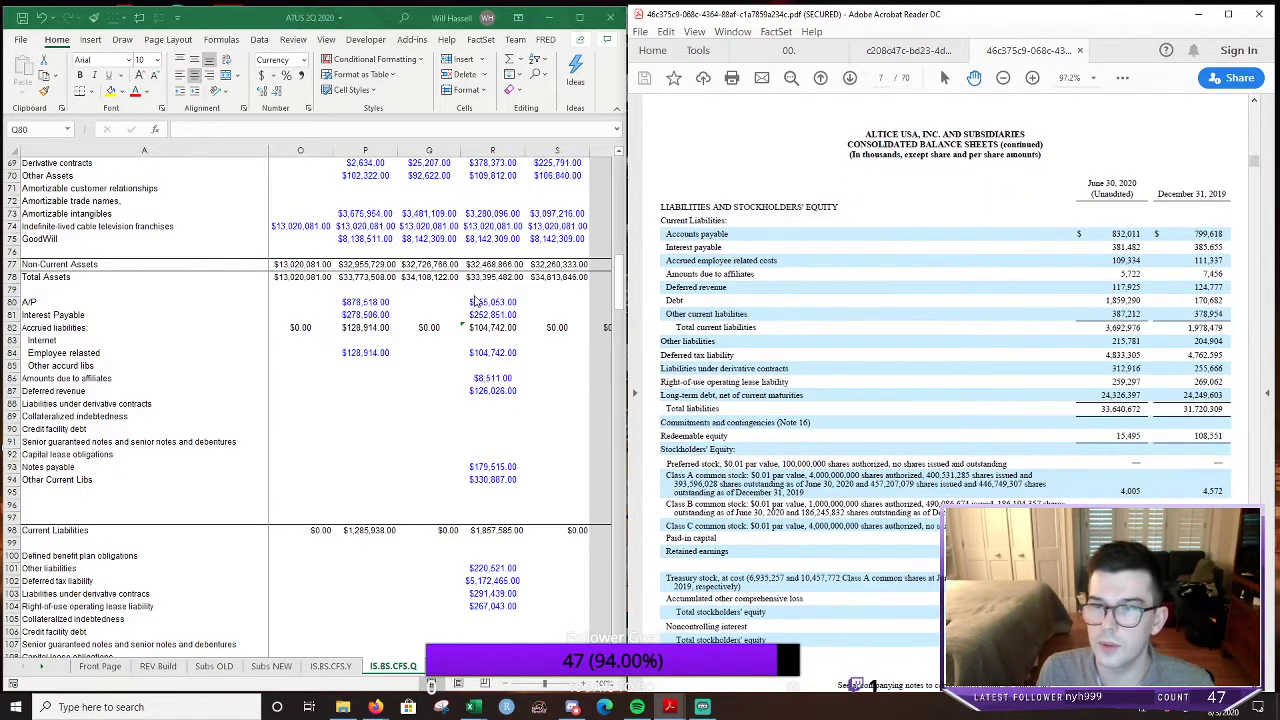
pyautogui.click(435, 299)
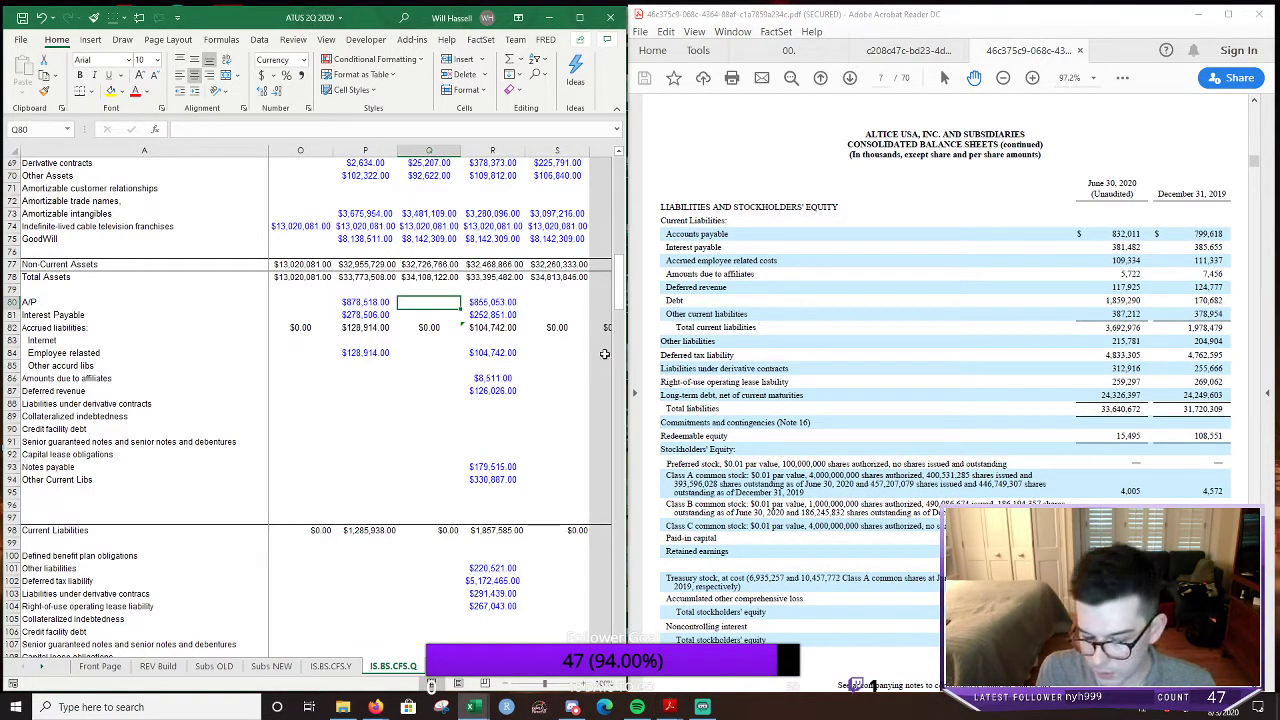
pyautogui.write('799')
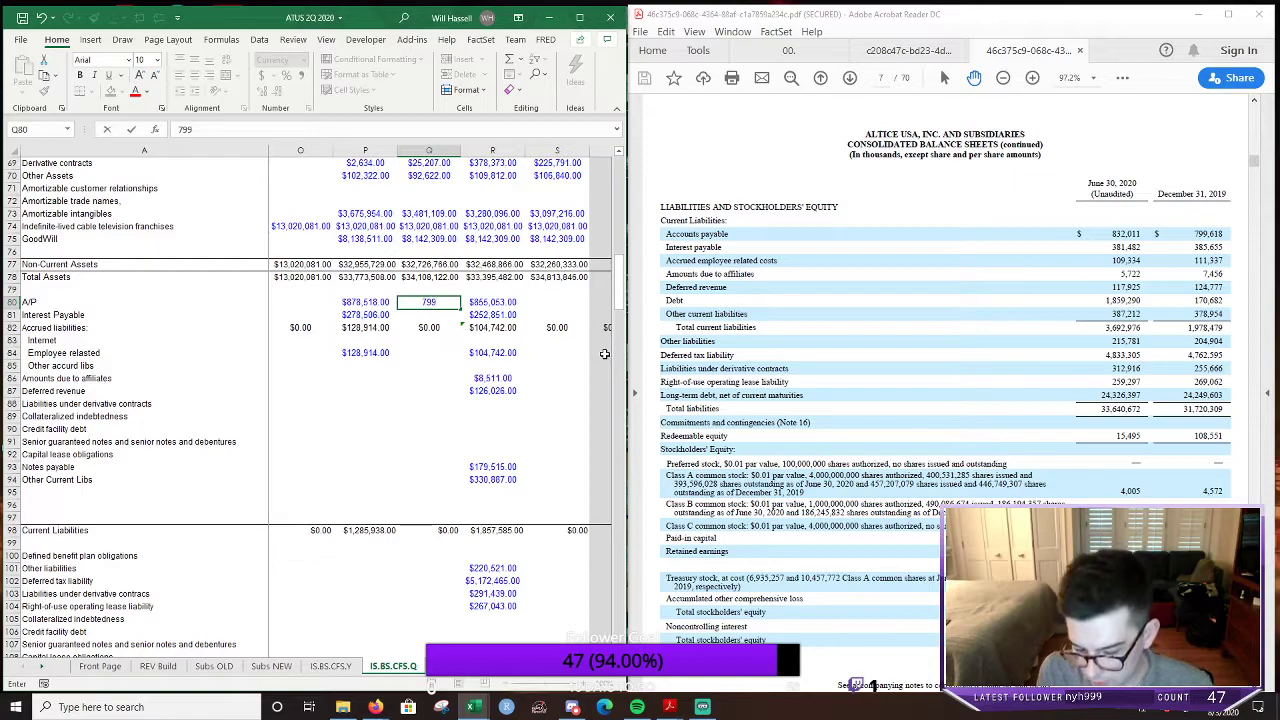
pyautogui.write(',618')
pyautogui.press('Return')
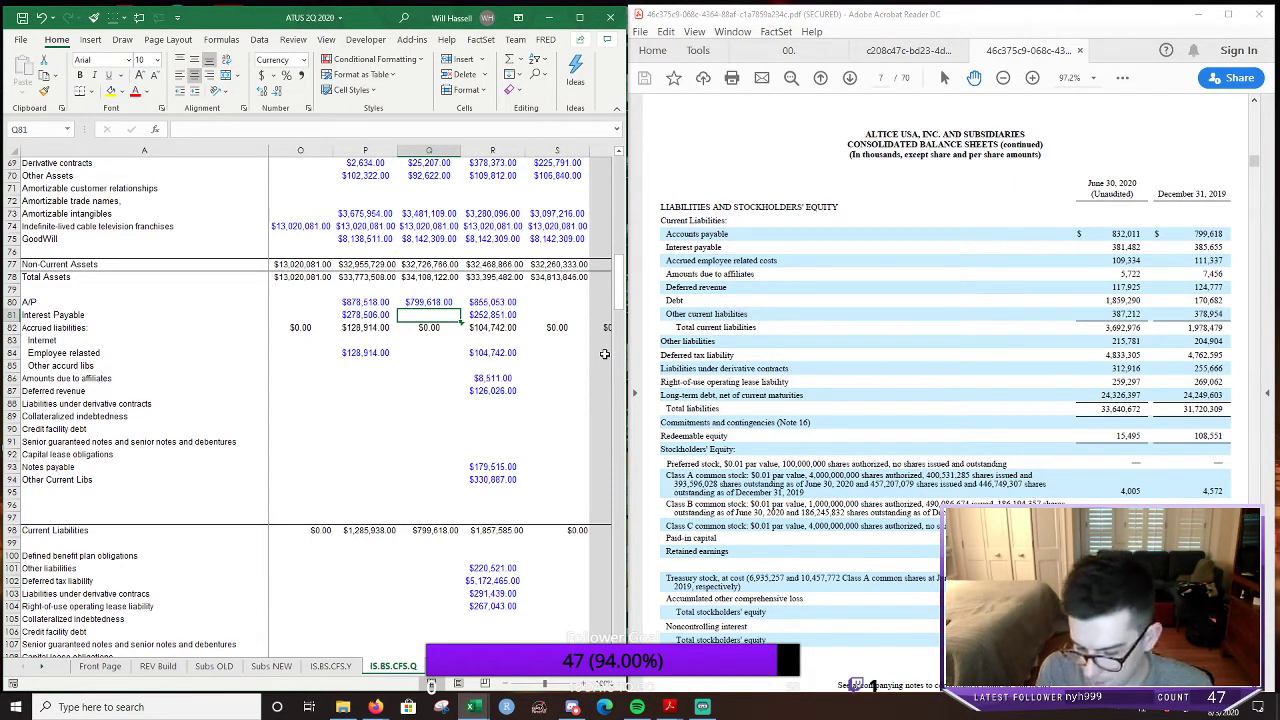
pyautogui.write('385')
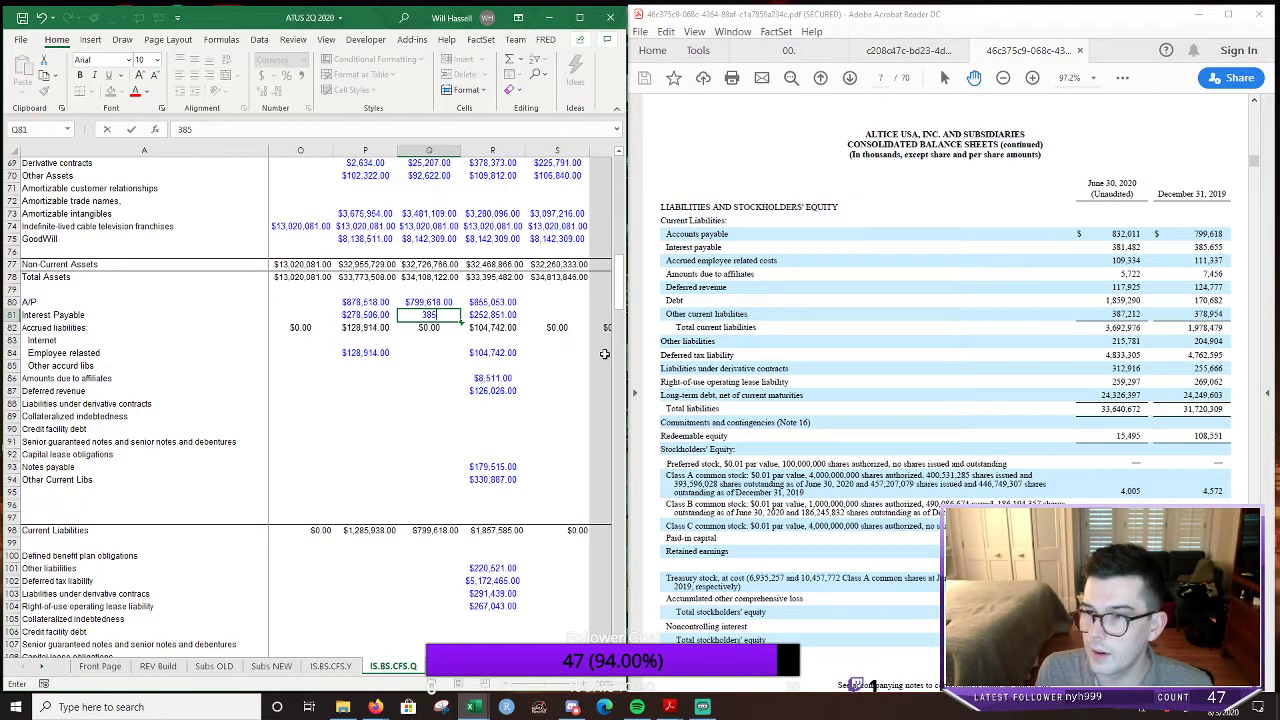
pyautogui.write(',655')
pyautogui.press('Return')
pyautogui.press('Return')
# Make 2019 Q4 accrued liabilities a SUM of rows 83–85 and fill it right
pyautogui.press('Up')
pyautogui.write('=SUM(')
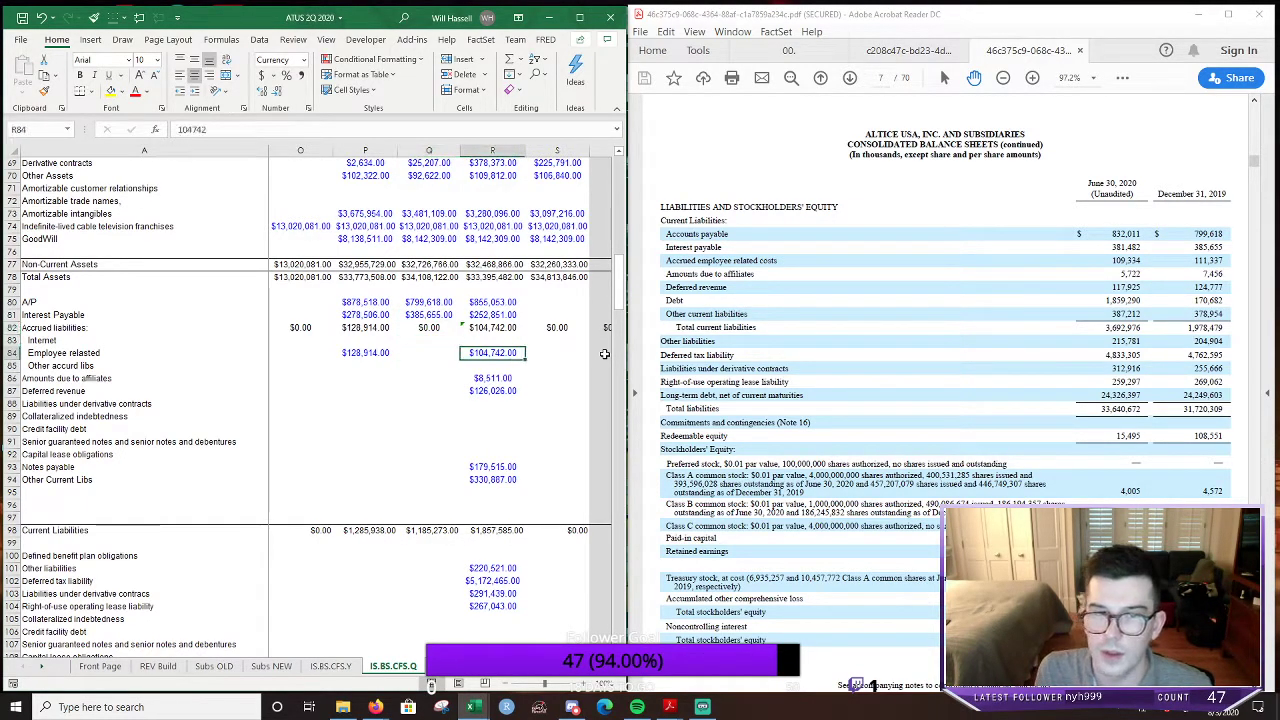
pyautogui.press('Down')
pyautogui.hotkey('shift', 'Down')
pyautogui.hotkey('shift', 'Down')
pyautogui.write(')')
pyautogui.hotkey('ctrl', 'Return')
pyautogui.hotkey('shift', 'Right')
pyautogui.hotkey('ctrl', 'r')
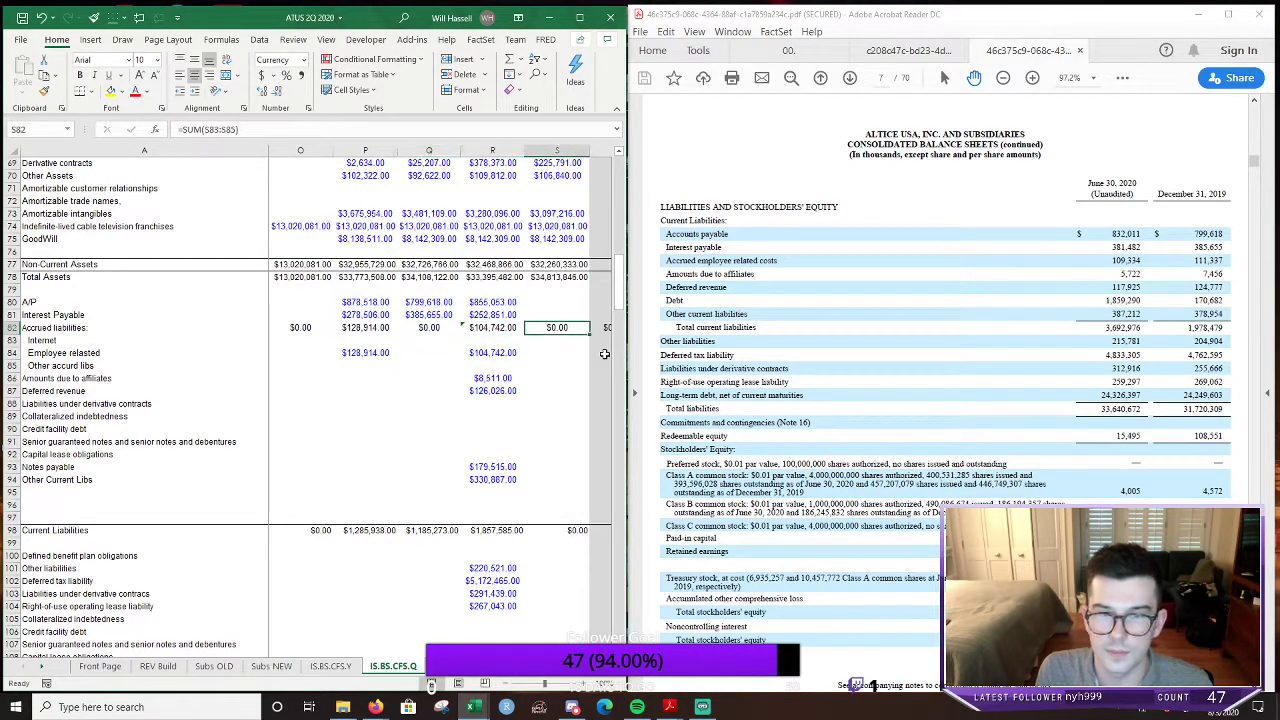
pyautogui.press('Right')
pyautogui.press('Right')
pyautogui.press('Up')
pyautogui.press('Up')
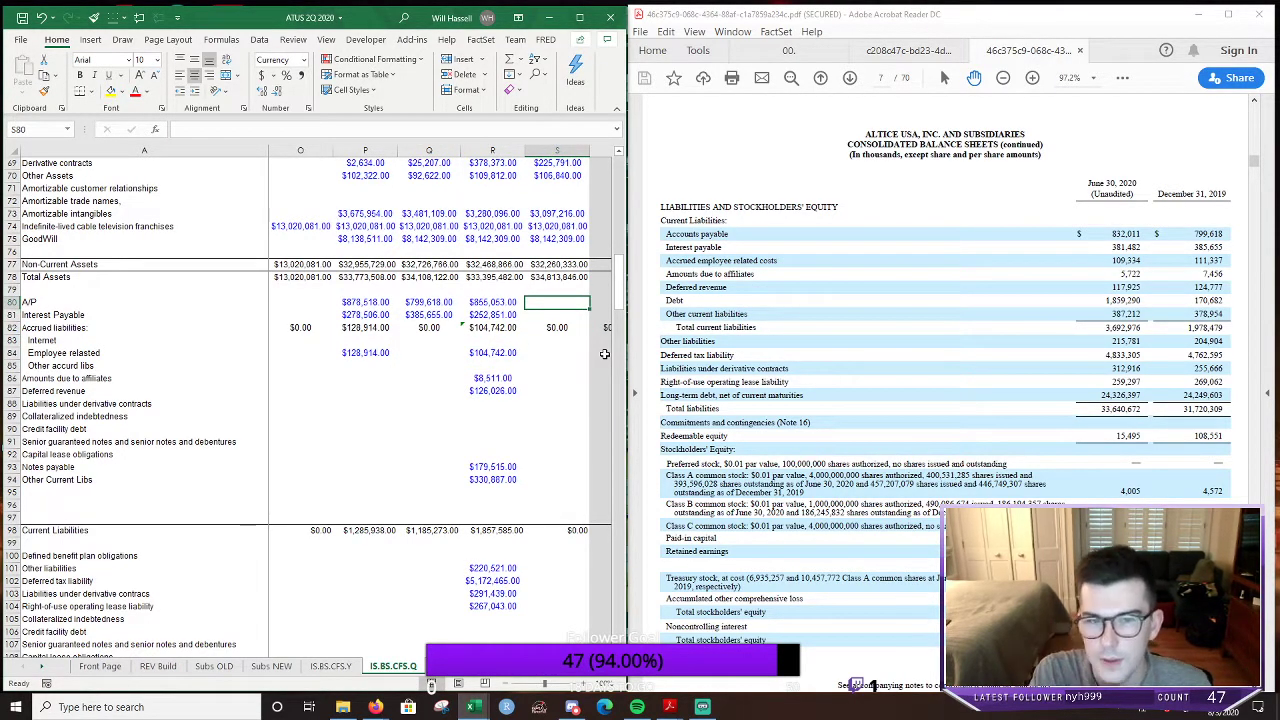
# Enter 2020 Q2 A/P 832,011 and interest payable 381,482
pyautogui.write('3')
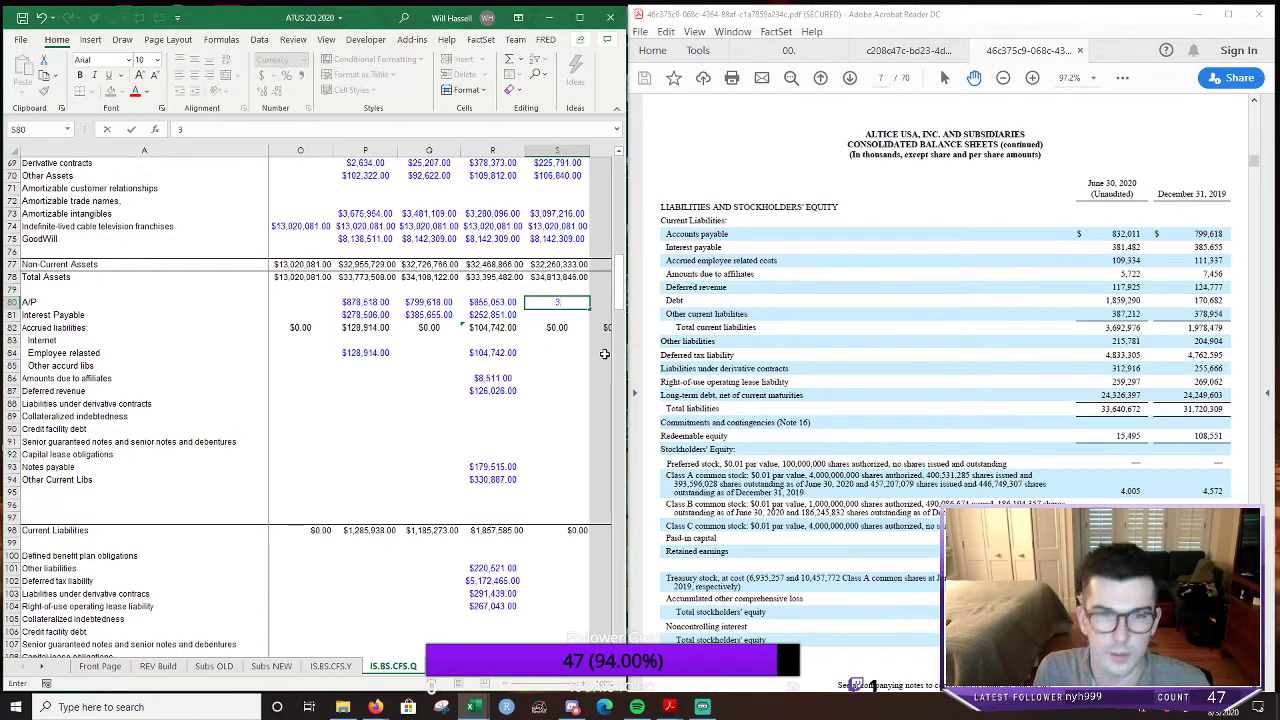
pyautogui.press('BackSpace')
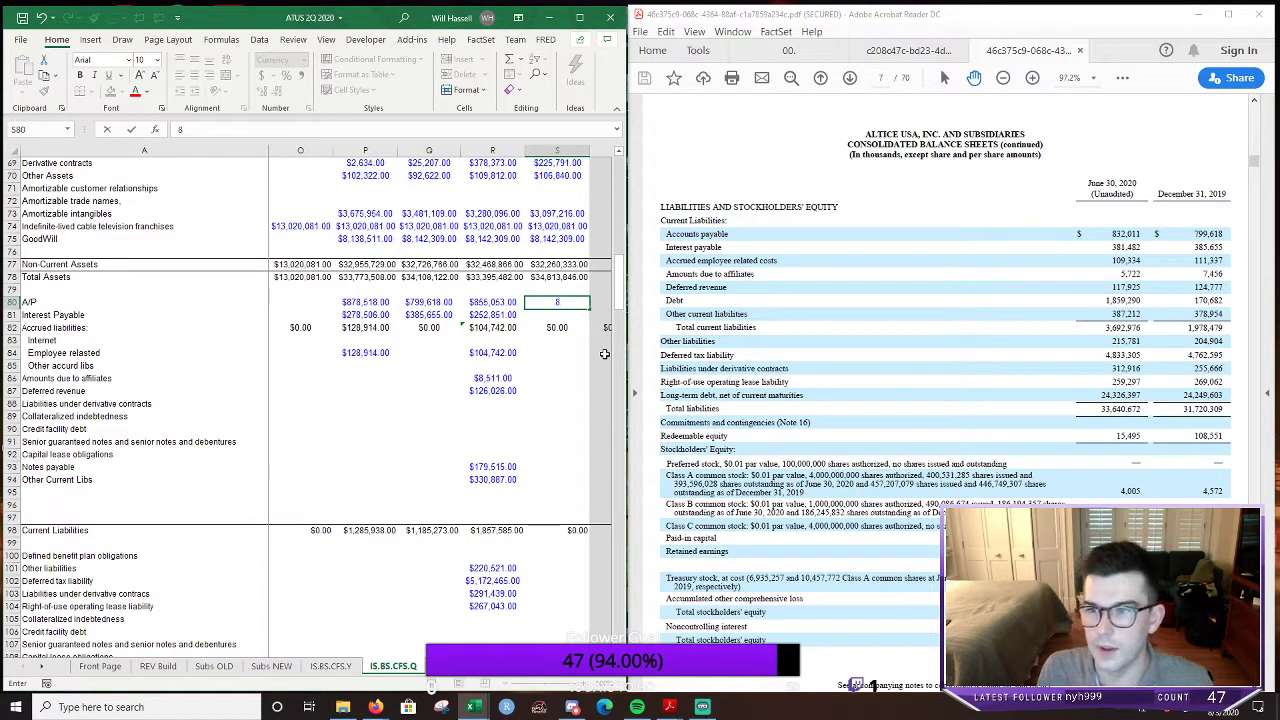
pyautogui.write('832,011')
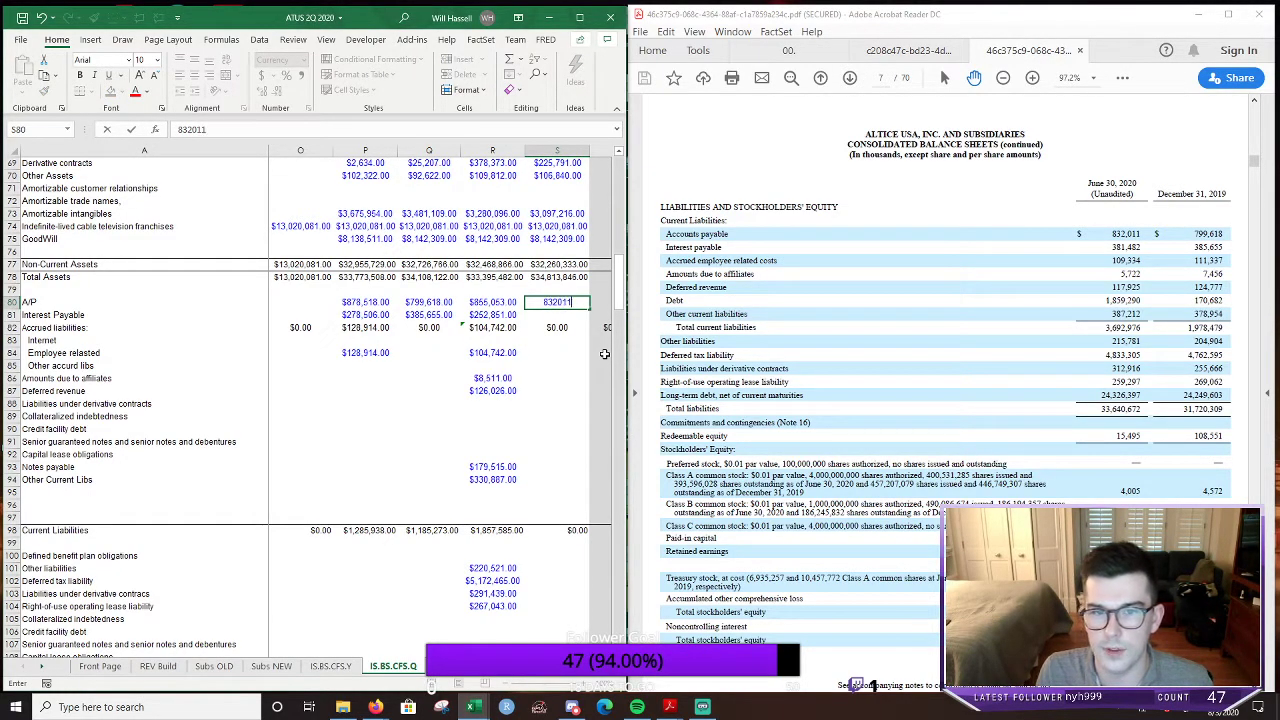
pyautogui.press('Return')
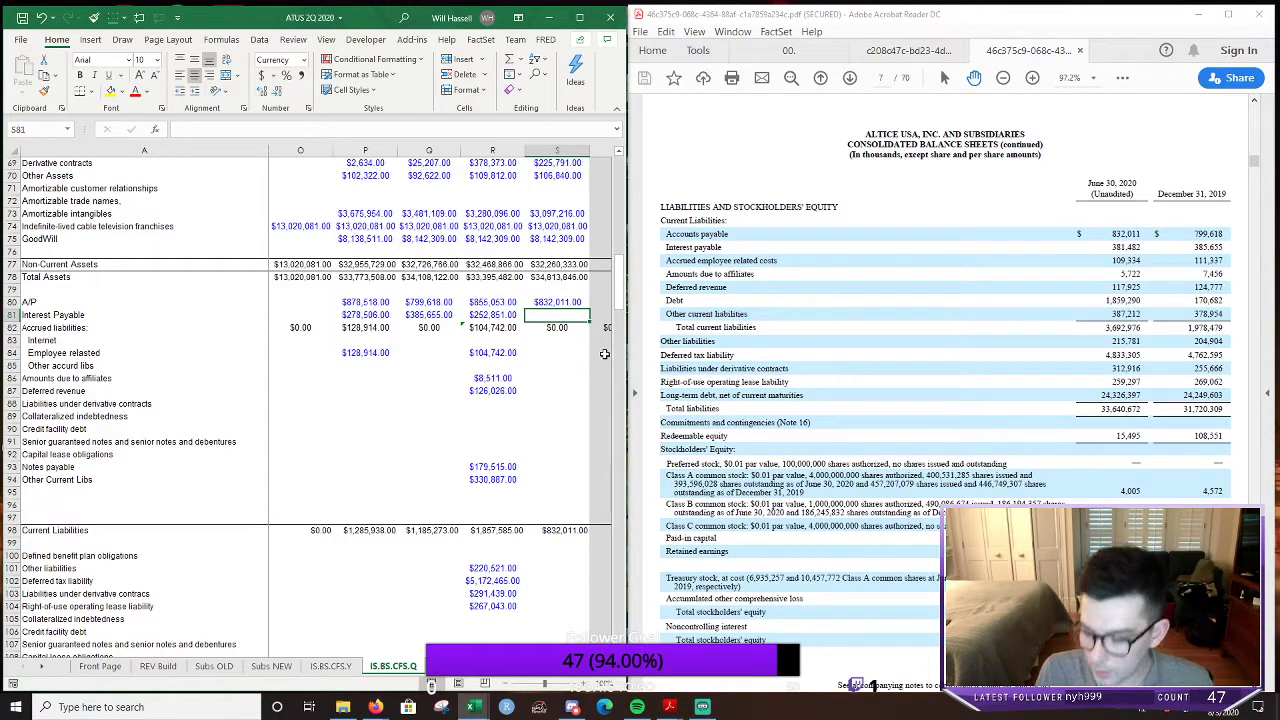
pyautogui.write('381')
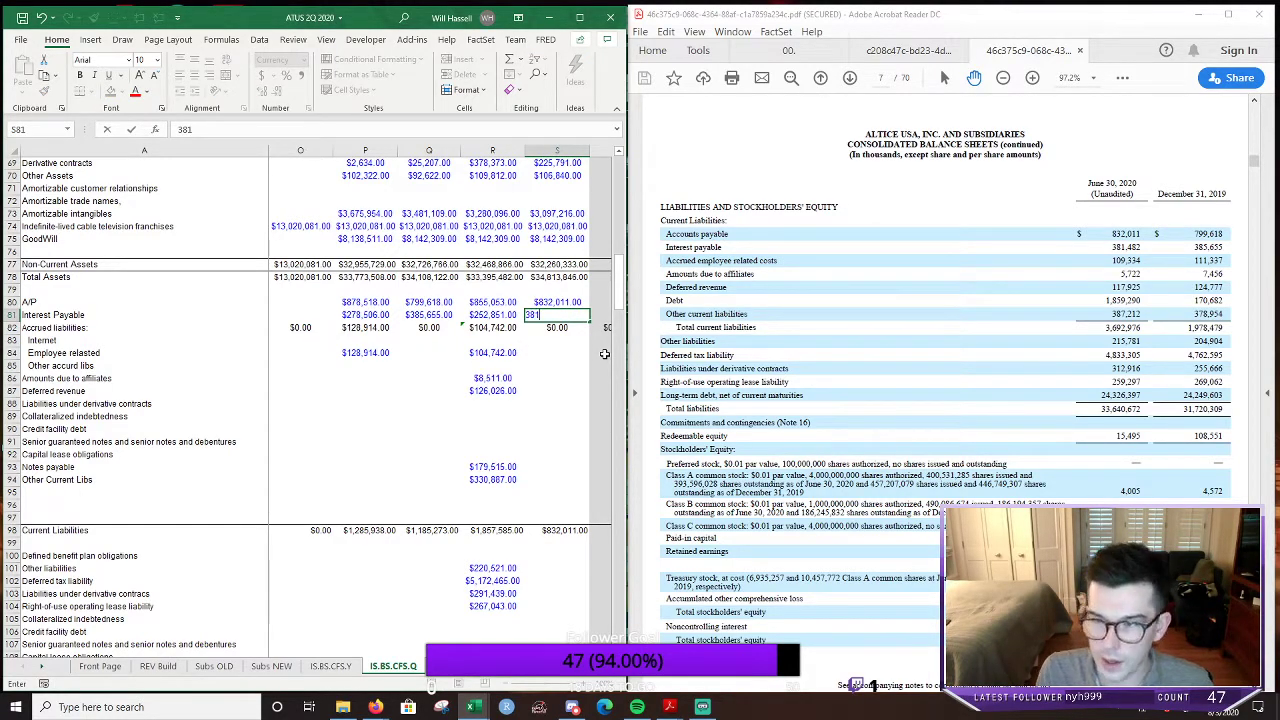
pyautogui.press('Return')
# Enter the employee-related liabilities for 2019 Q4 and 2020 Q2
pyautogui.press('Down')
pyautogui.press('Down')
pyautogui.press('Left')
pyautogui.press('Left')
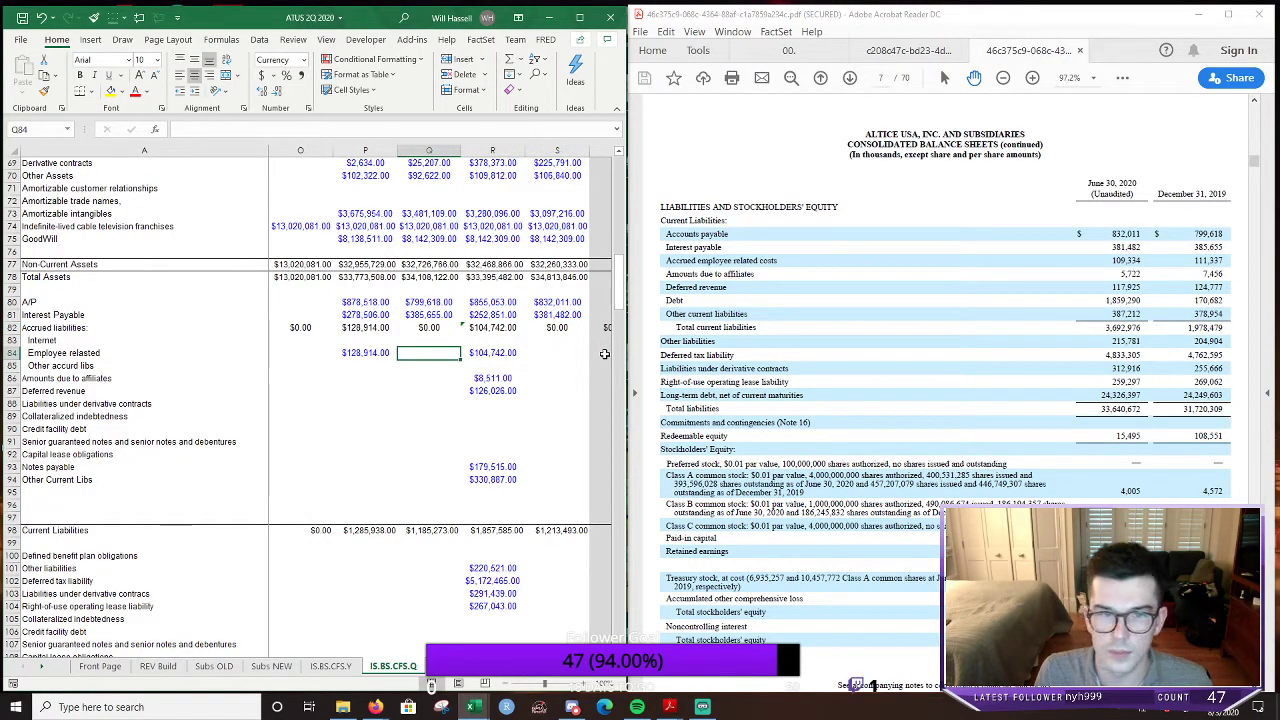
pyautogui.write('109')
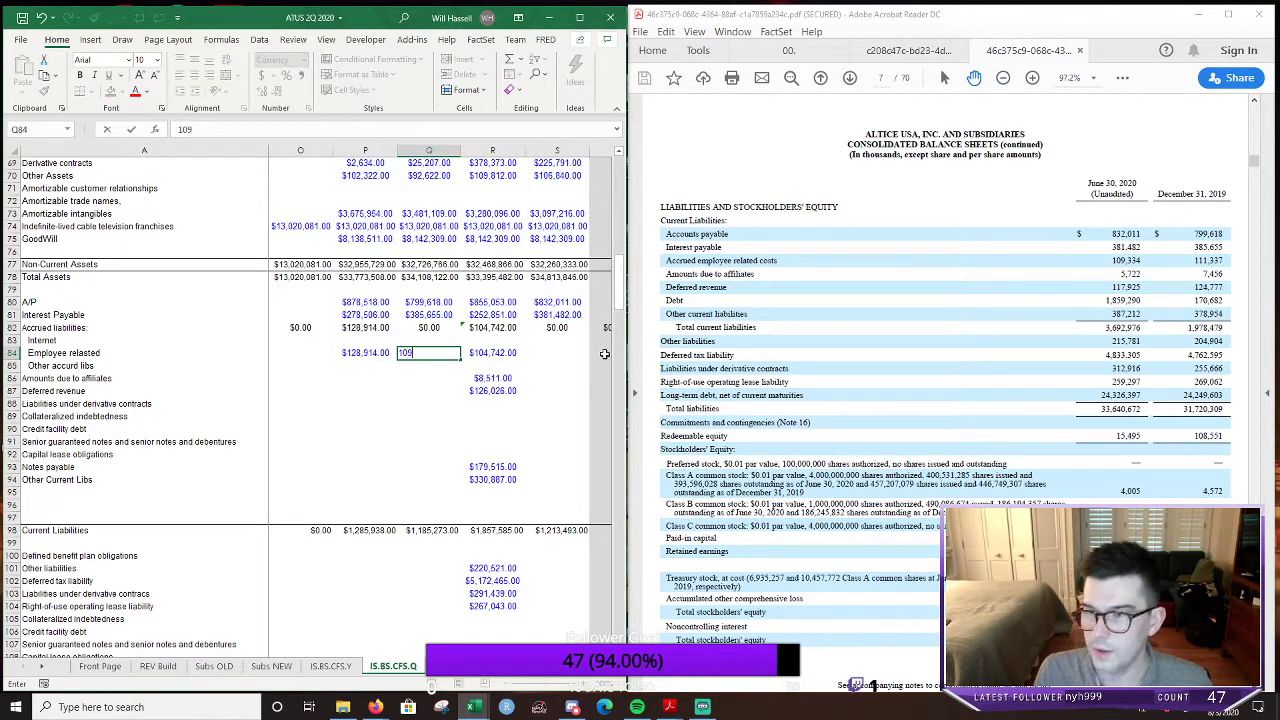
pyautogui.write('334')
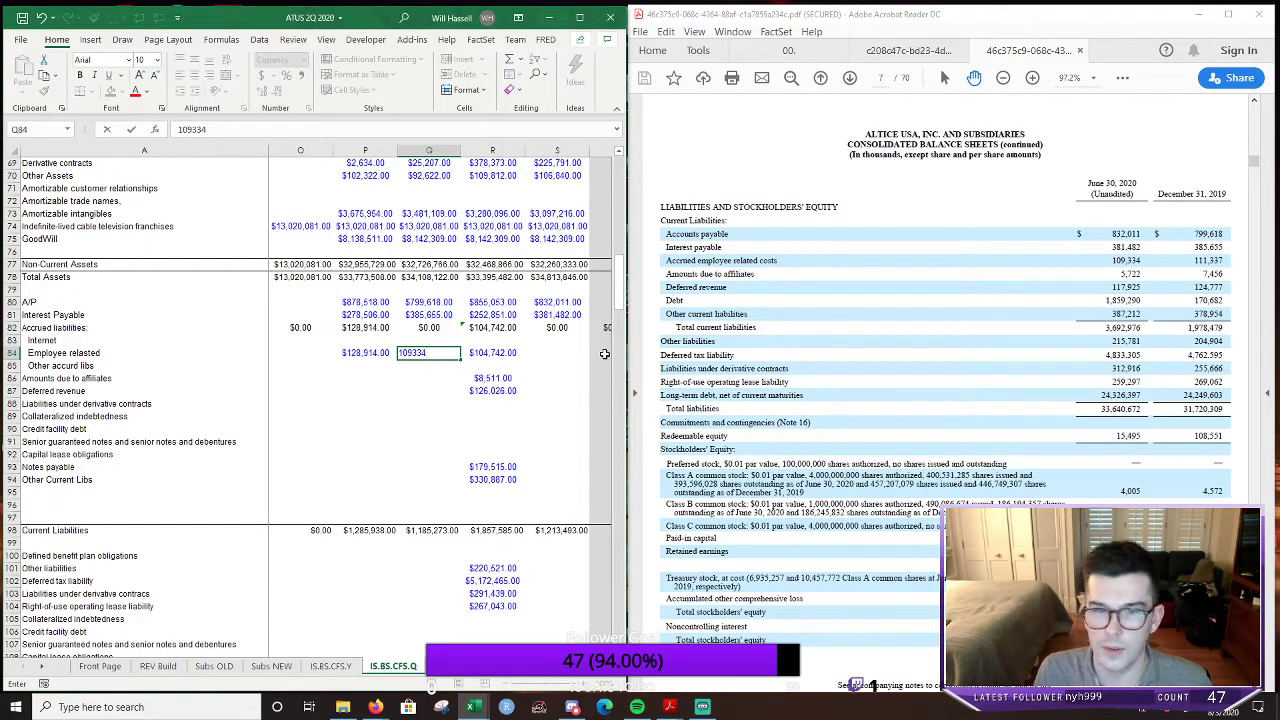
pyautogui.press('Tab')
pyautogui.press('Tab')
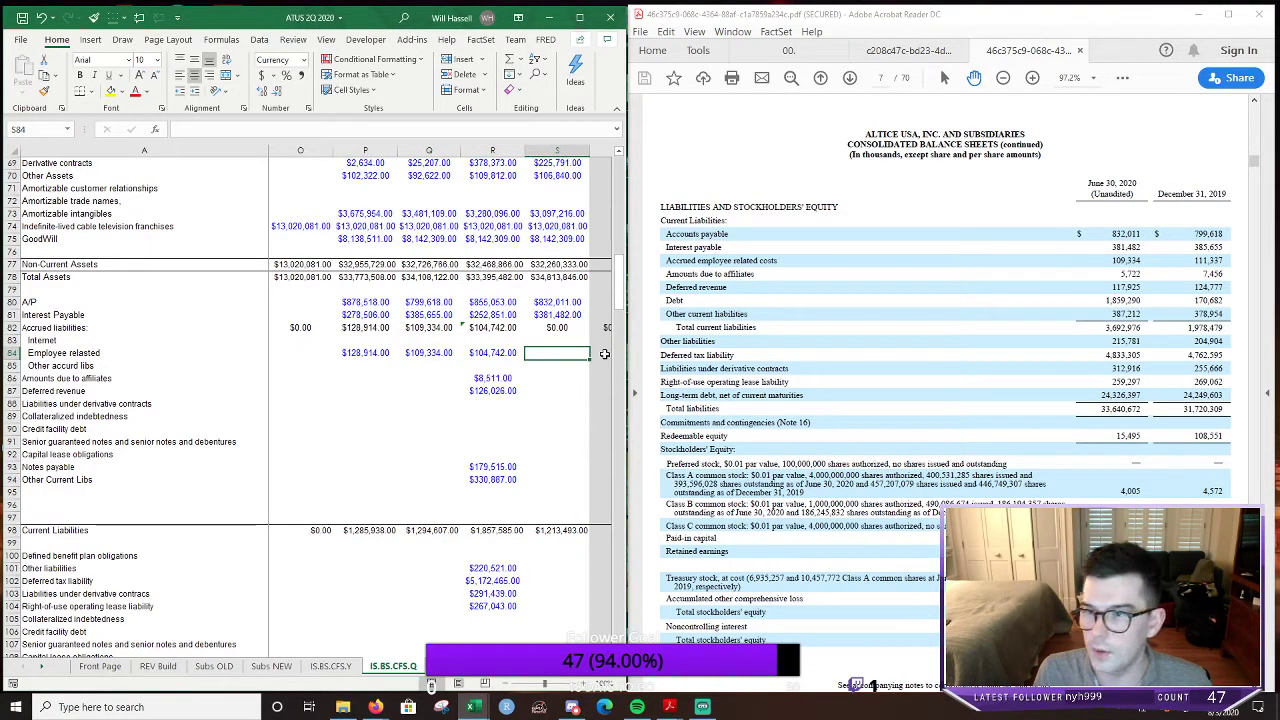
pyautogui.write('22')
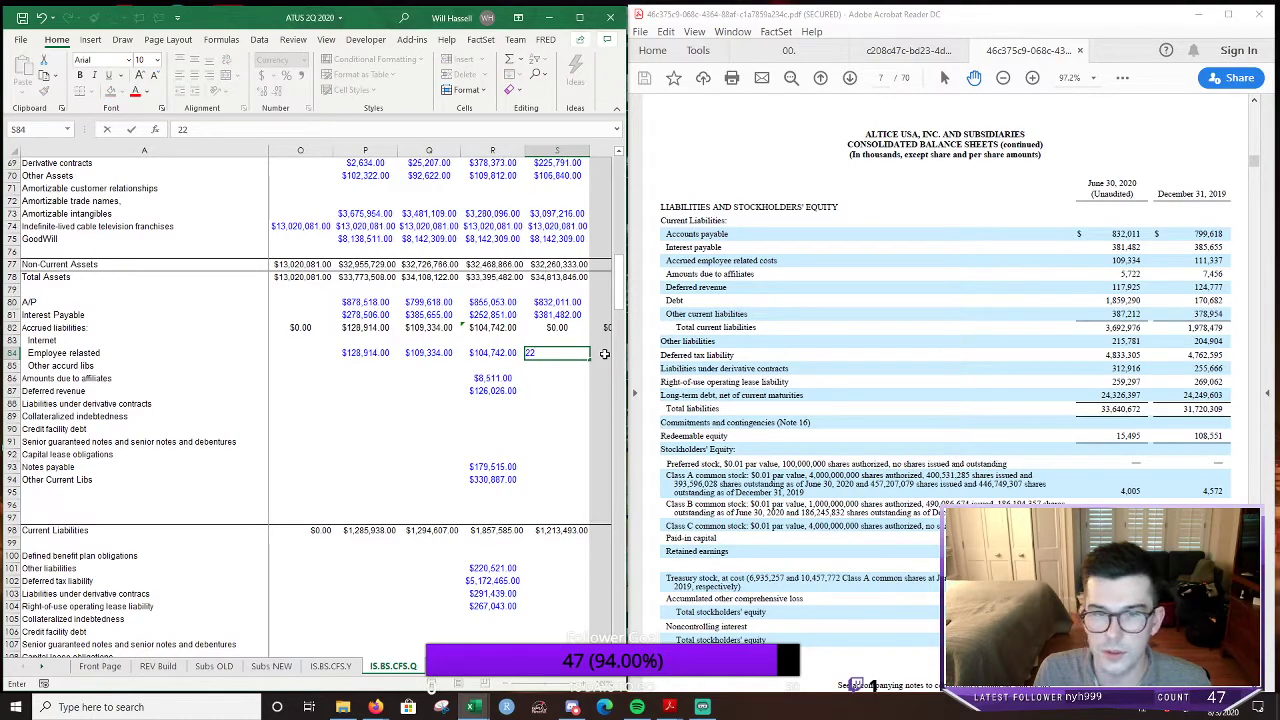
pyautogui.press('BackSpace')
pyautogui.press('BackSpace')
pyautogui.write('111337')
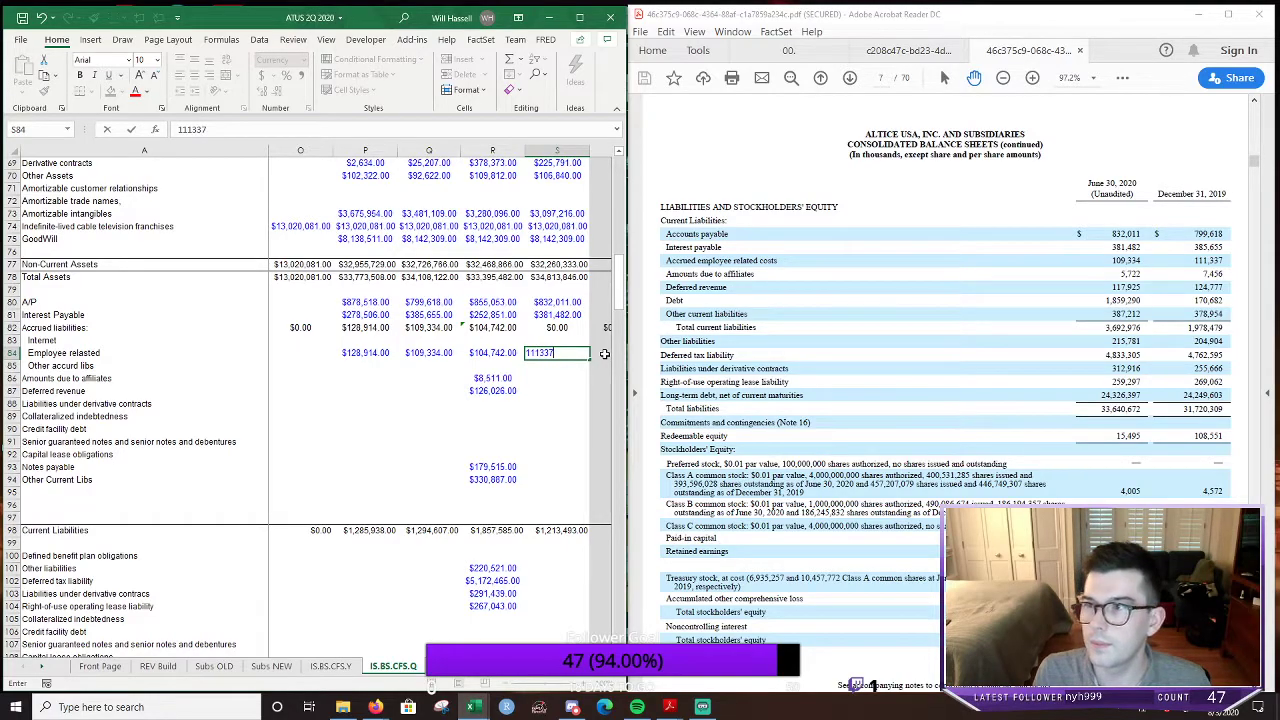
pyautogui.press('Return')
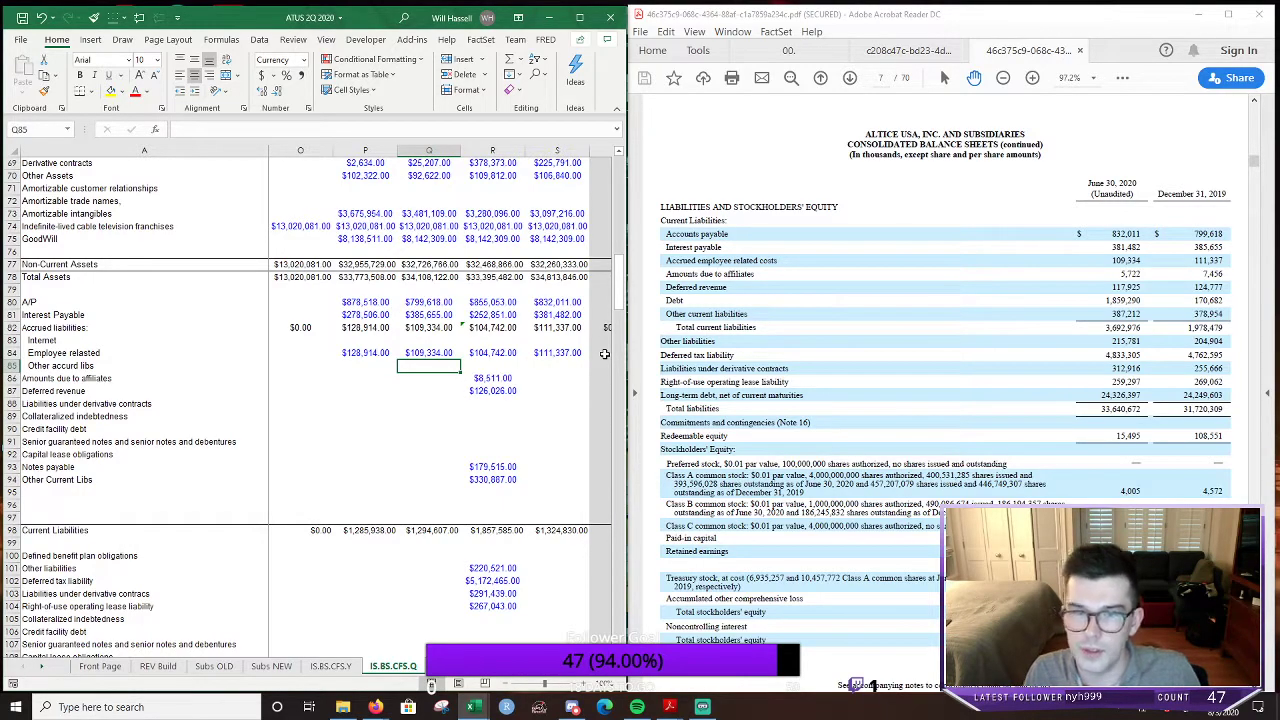
# Enter amounts due to affiliates for 2019 Q4 and $5,722 for 2020 Q2
pyautogui.press('Down')
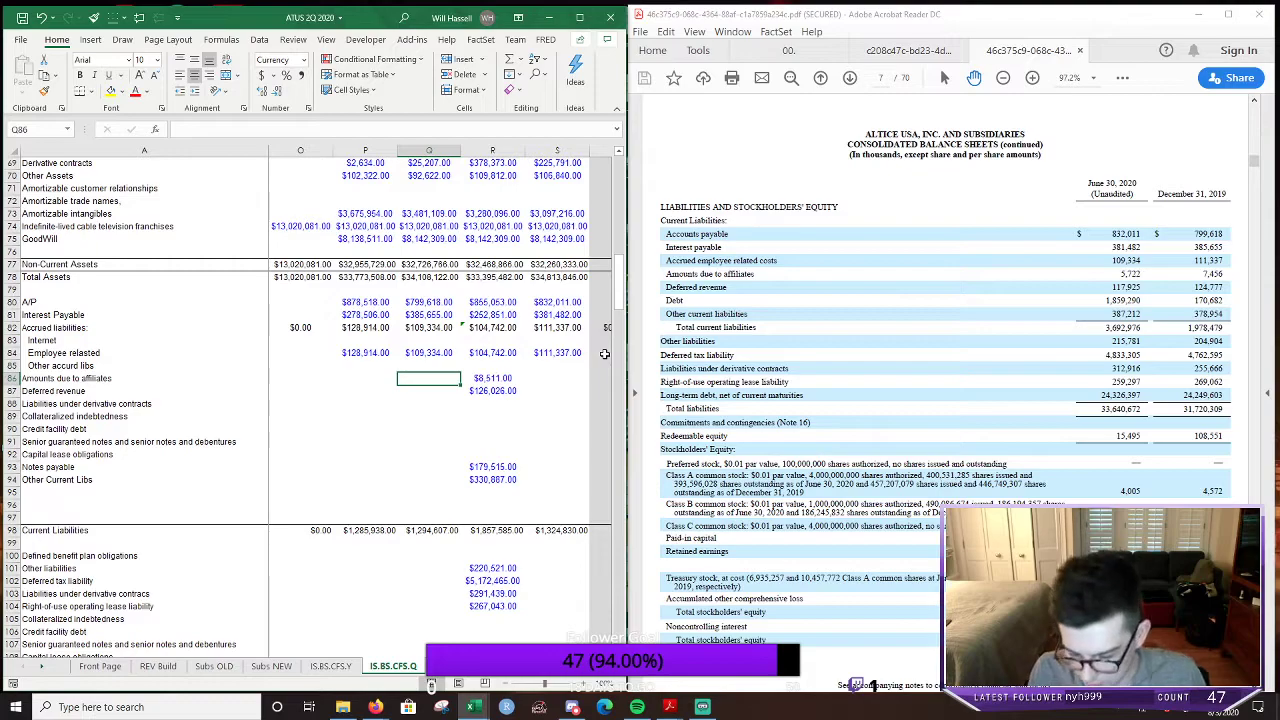
pyautogui.write('7456')
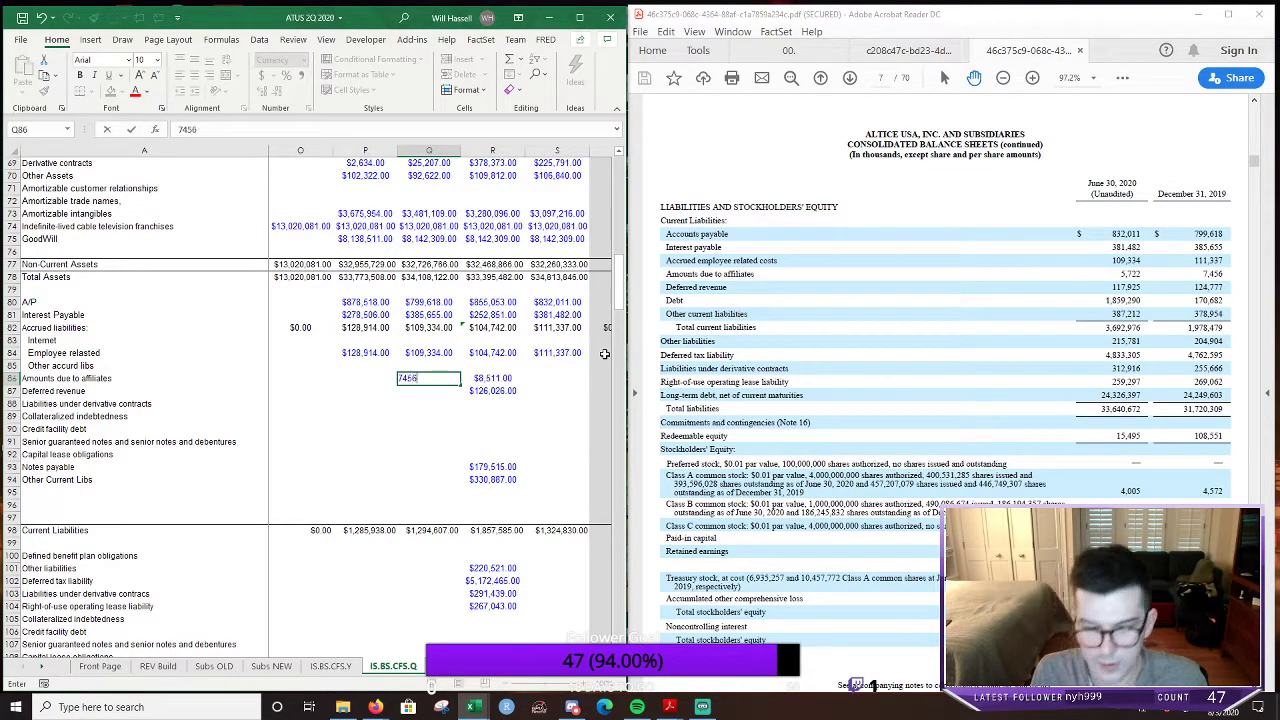
pyautogui.press('Tab')
pyautogui.press('Tab')
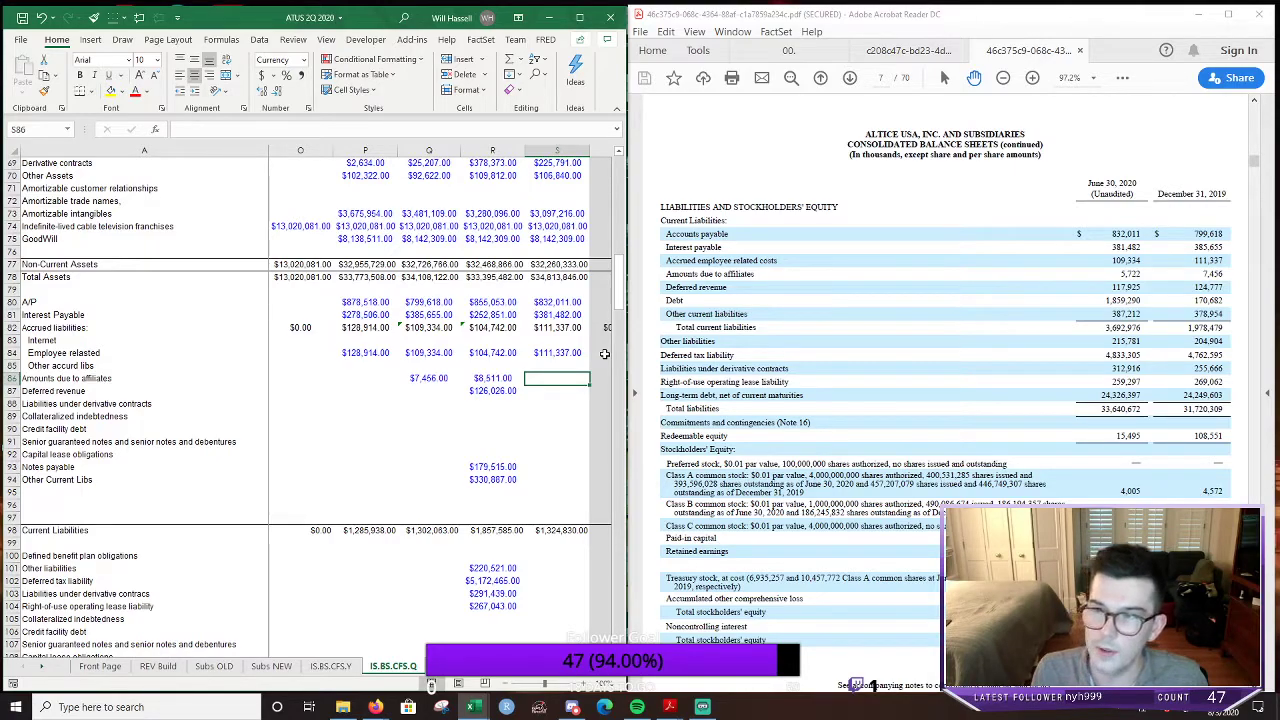
pyautogui.write('5,7')
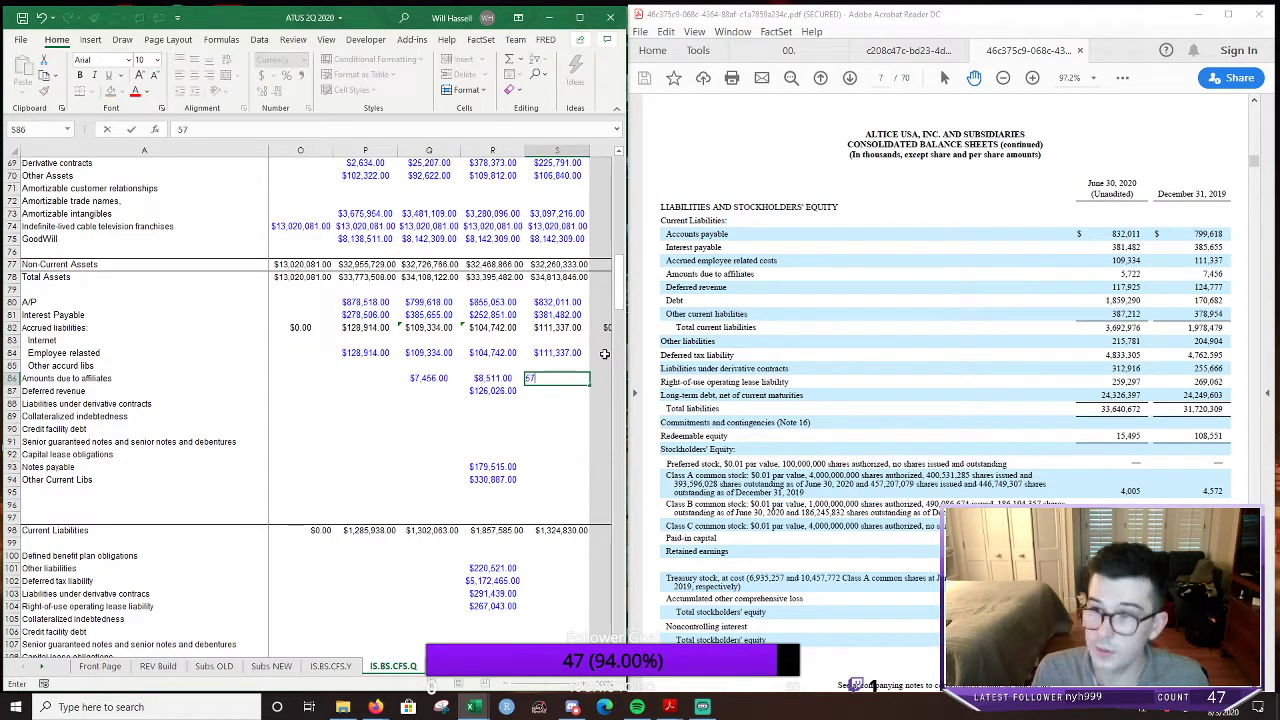
pyautogui.write('22')
pyautogui.press('Return')
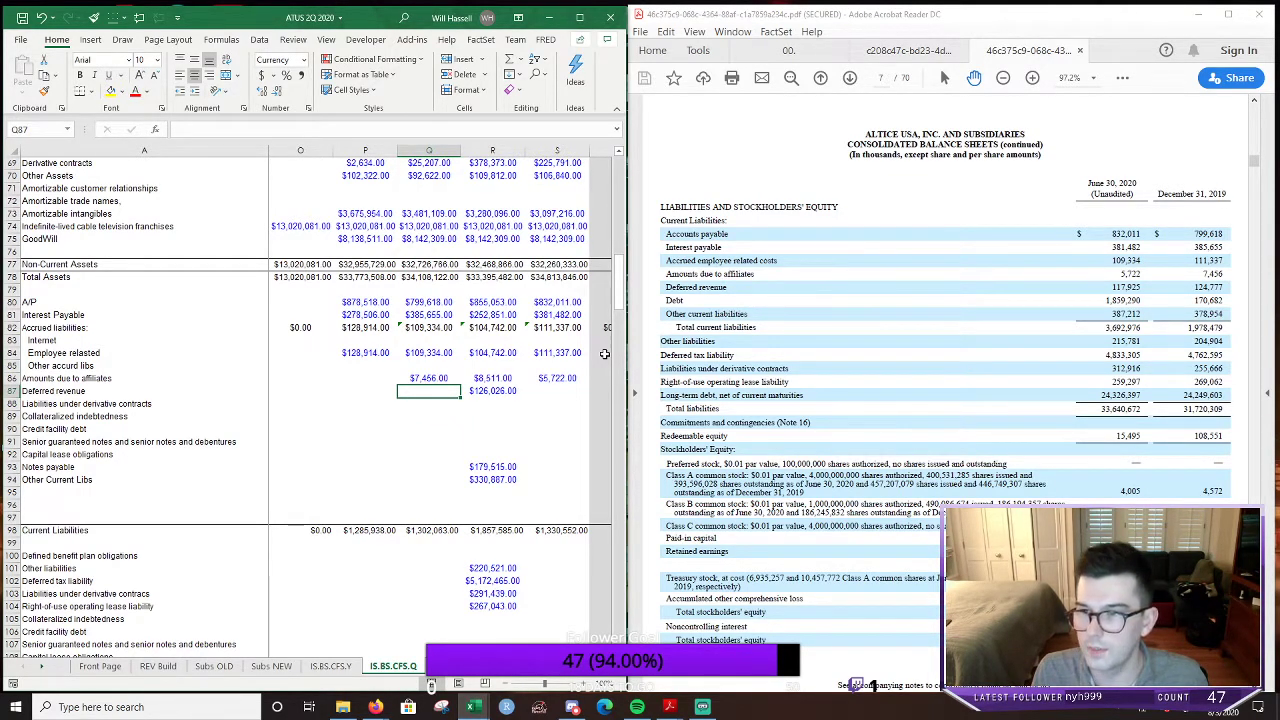
# Enter deferred revenue: correct Q87 to $124,777 and put $228,925 in S87
pyautogui.write('12477')
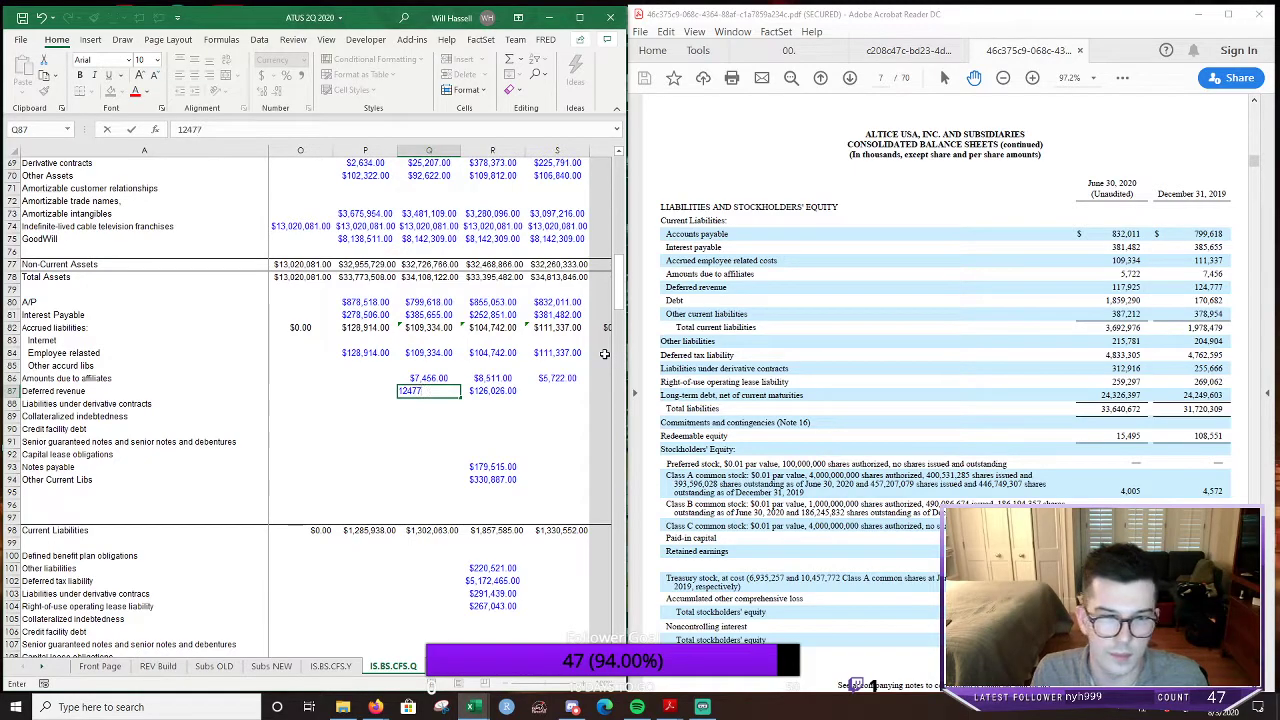
pyautogui.press('Tab')
pyautogui.press('Tab')
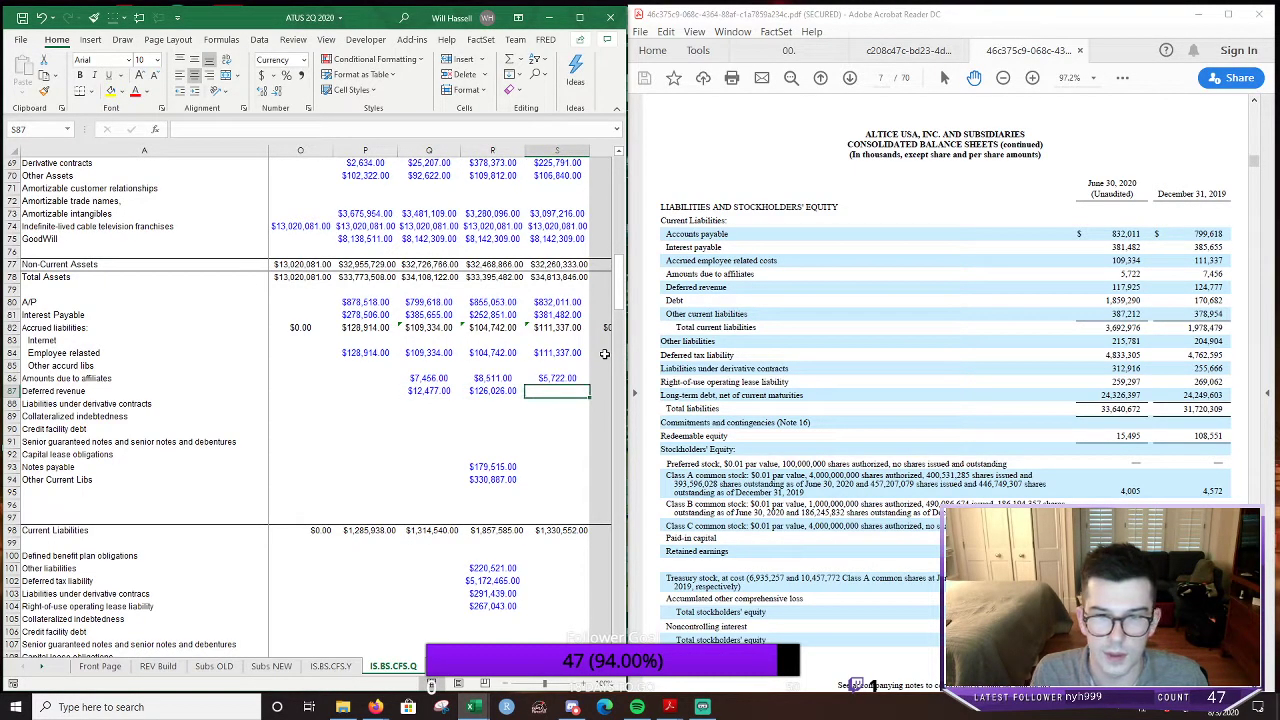
pyautogui.press('Left')
pyautogui.press('Left')
pyautogui.press('F2')
pyautogui.write('7')
pyautogui.press('Tab')
pyautogui.press('Tab')
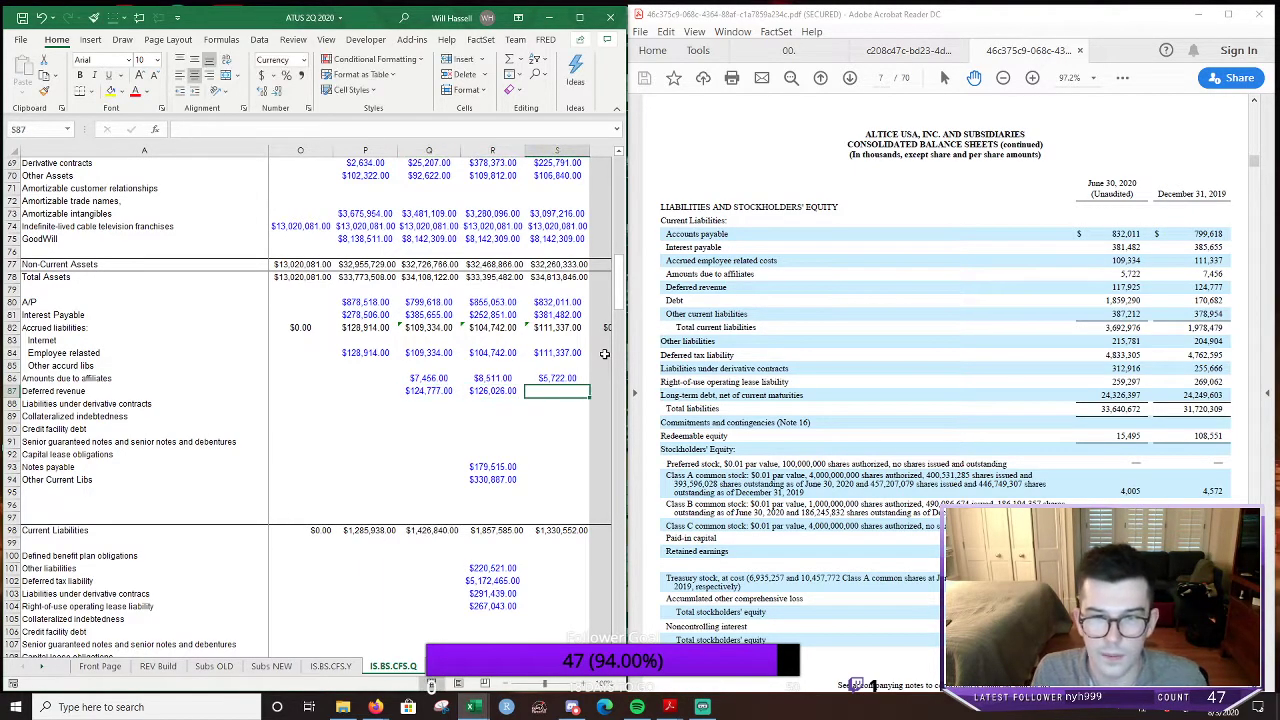
pyautogui.write('22')
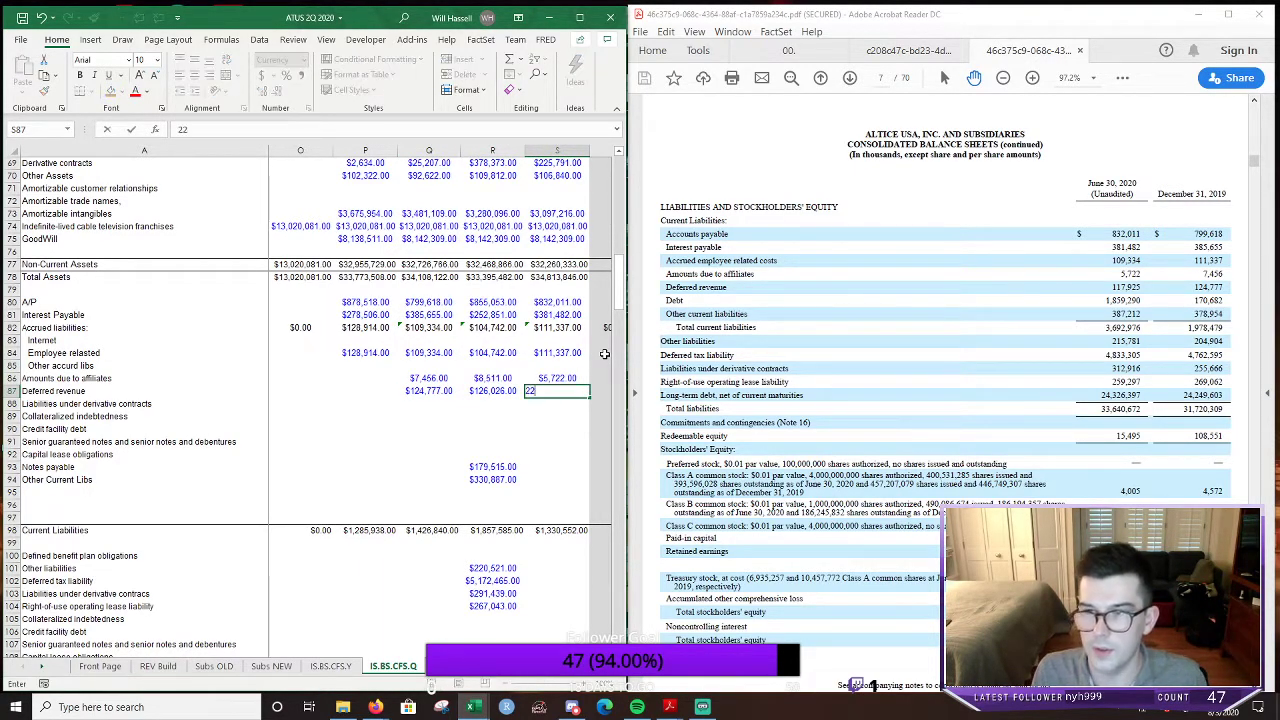
pyautogui.write('8,925')
pyautogui.press('Return')
pyautogui.press('Down')
pyautogui.press('Down')
pyautogui.press('Down')
pyautogui.press('Down')
pyautogui.press('Down')
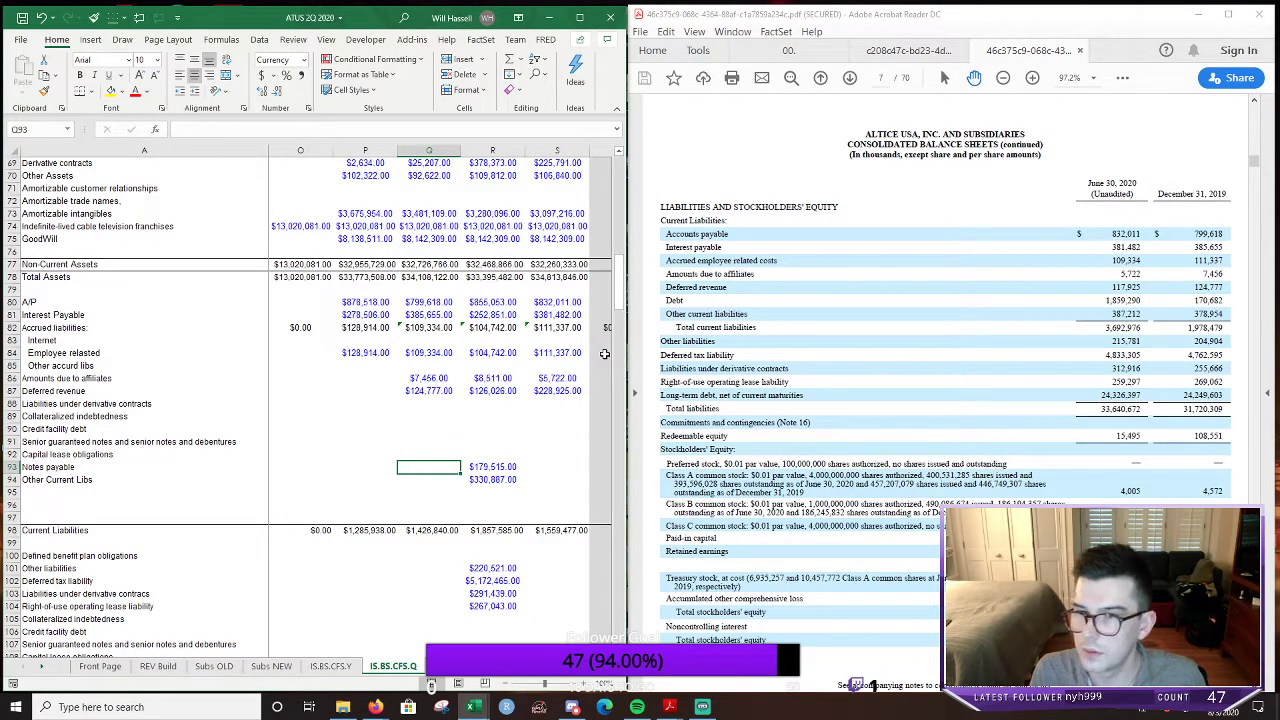
# Enter notes payable of $170,682 in Q93 and $1,859,290 in S93
pyautogui.write('170')
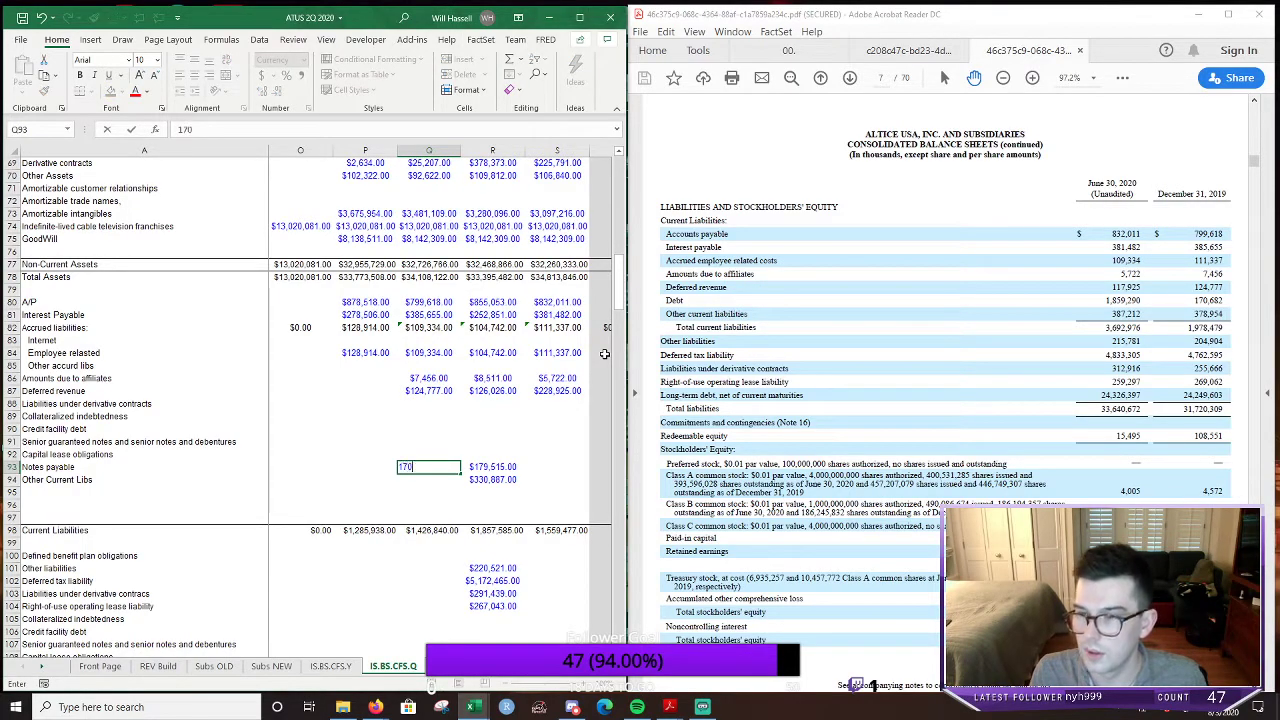
pyautogui.write(',682')
pyautogui.press('Tab')
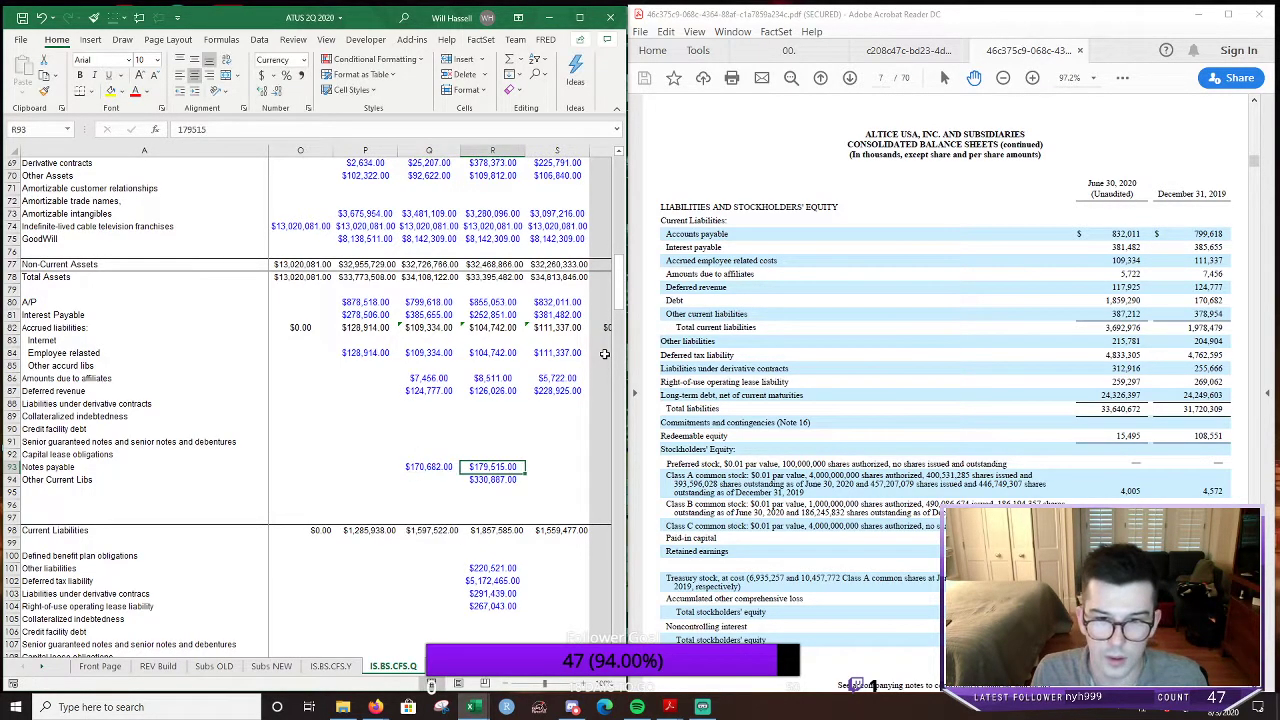
pyautogui.press('Tab')
pyautogui.write('1')
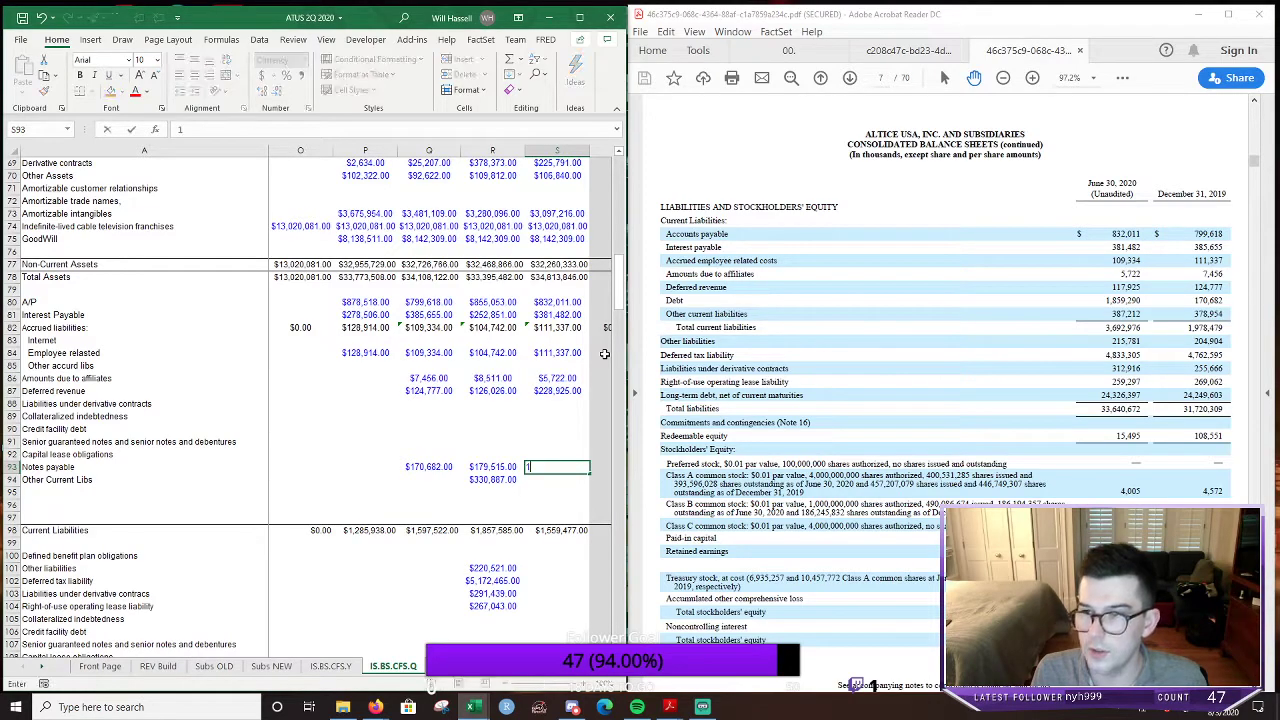
pyautogui.write('859')
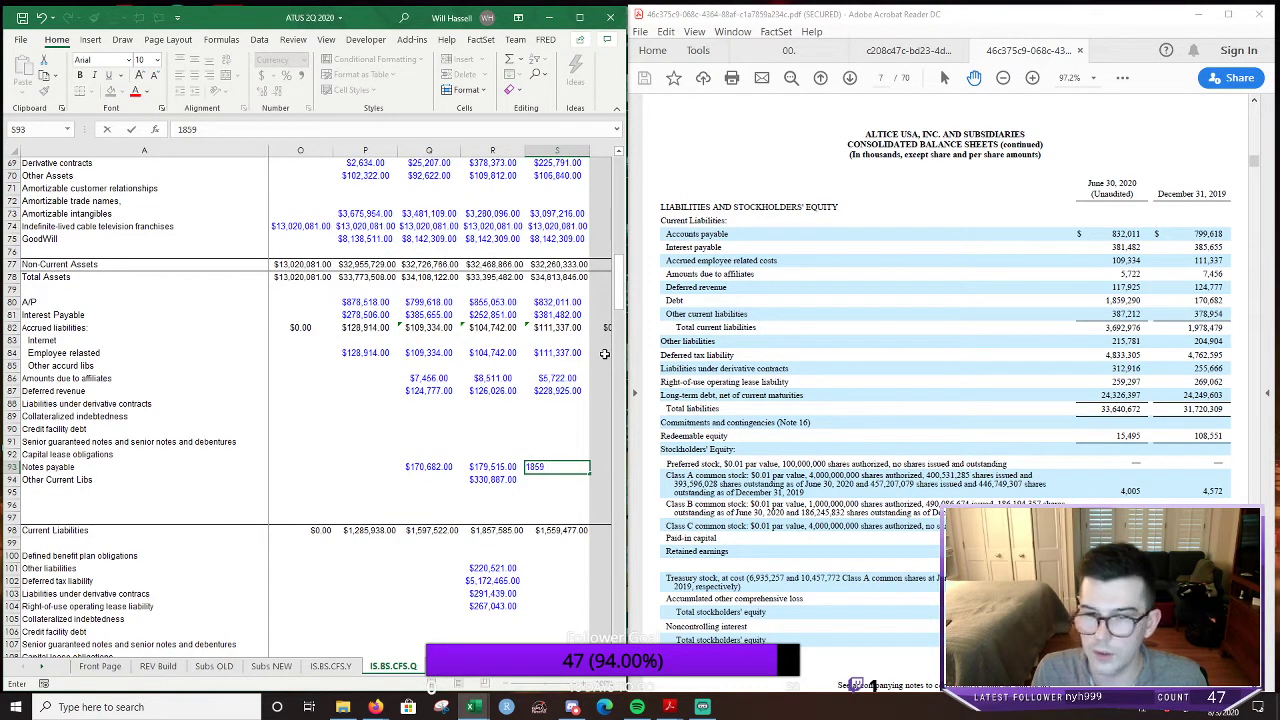
pyautogui.write('290')
pyautogui.press('Return')
# Enter other current liabilities: $378,954 in Q94 and 3,587,212 in S94
pyautogui.press('Up')
pyautogui.press('Right')
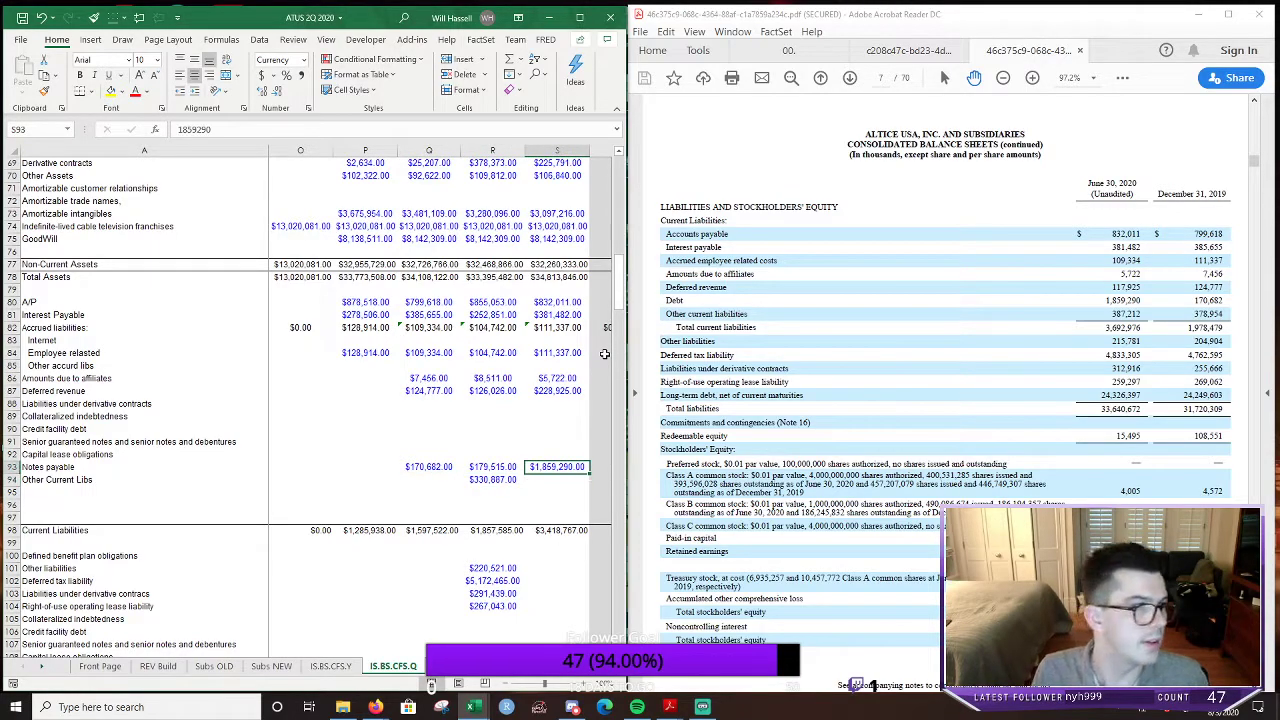
pyautogui.press('Down')
pyautogui.press('Left')
pyautogui.press('Left')
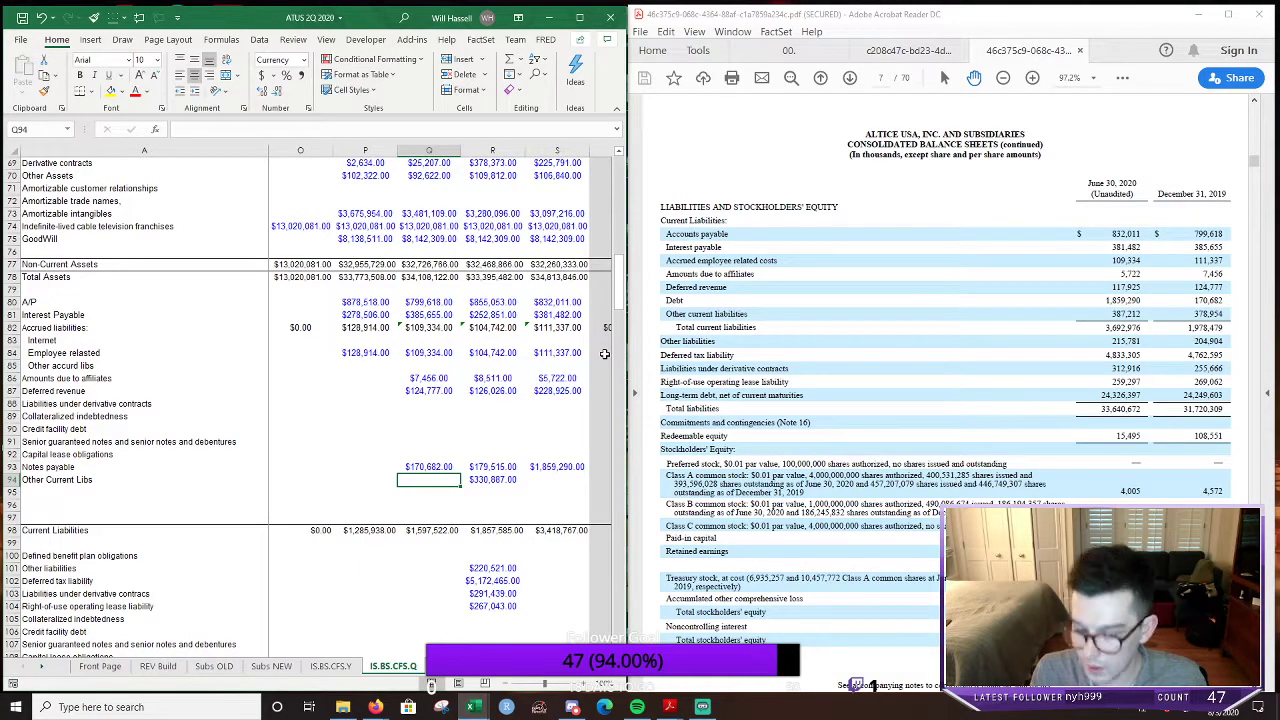
pyautogui.write('3')
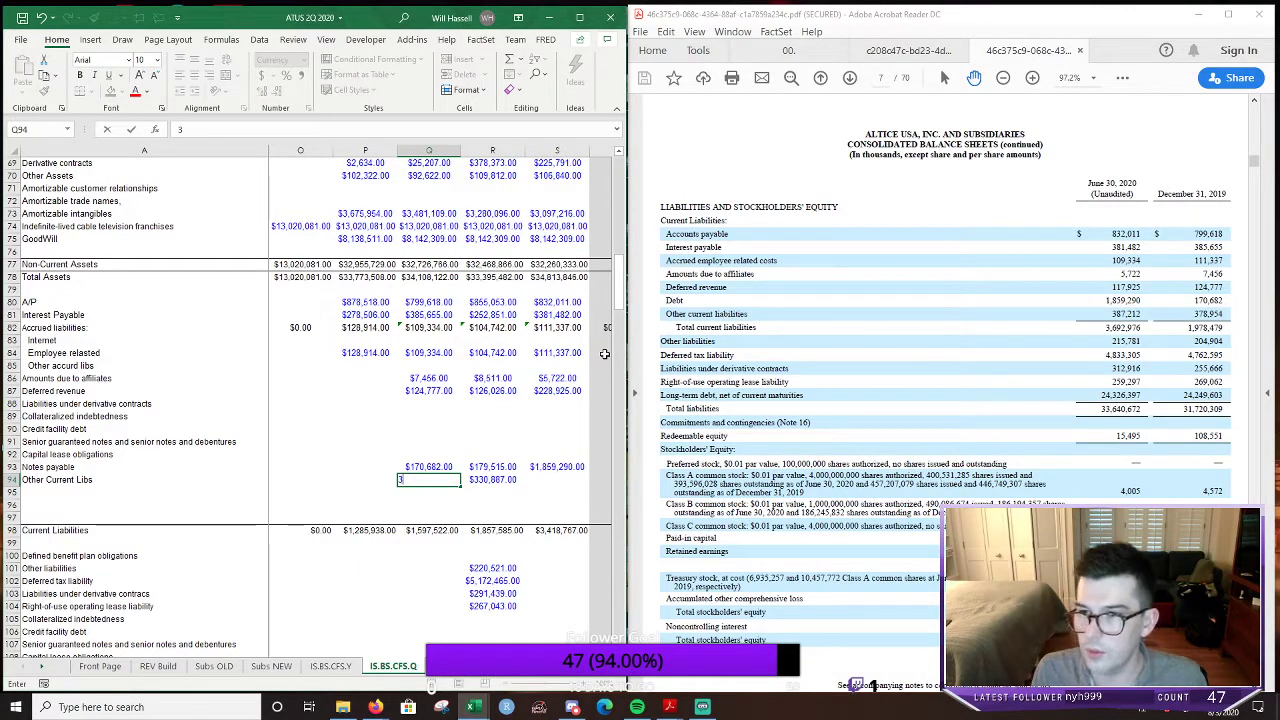
pyautogui.write('78,954')
pyautogui.press('Right')
pyautogui.press('Right')
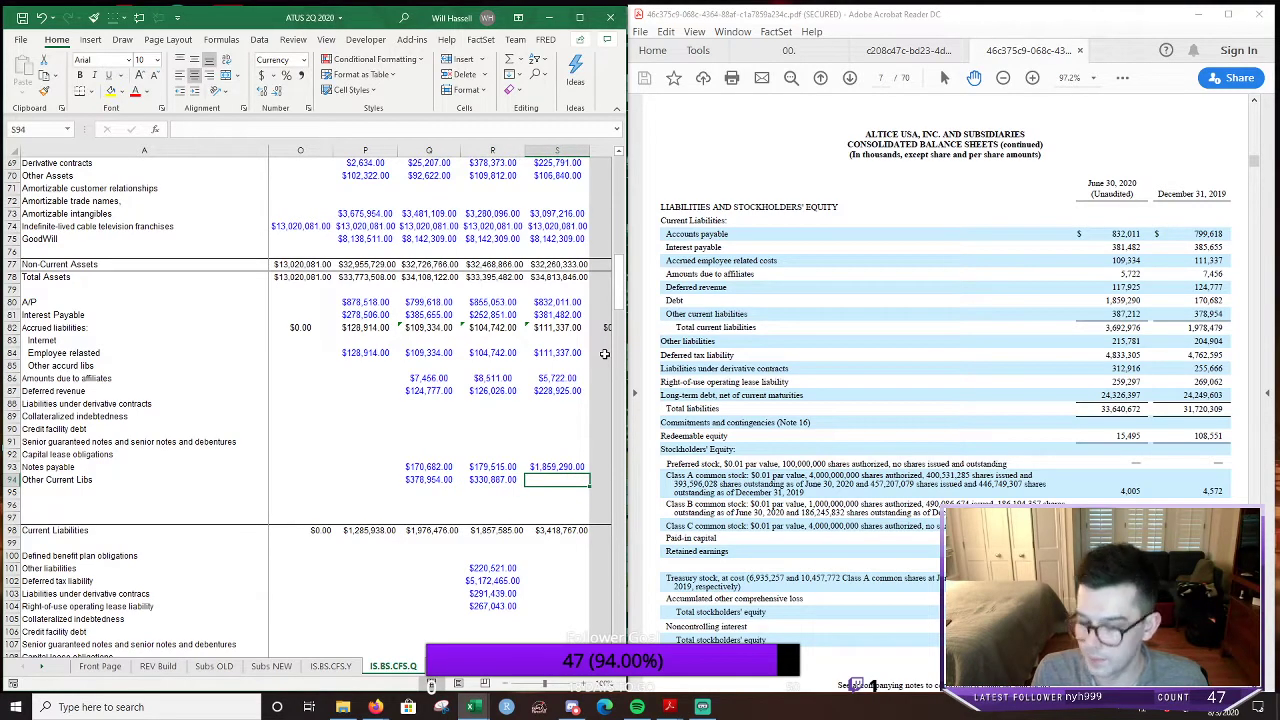
pyautogui.write('3,587,212')
pyautogui.press('Return')
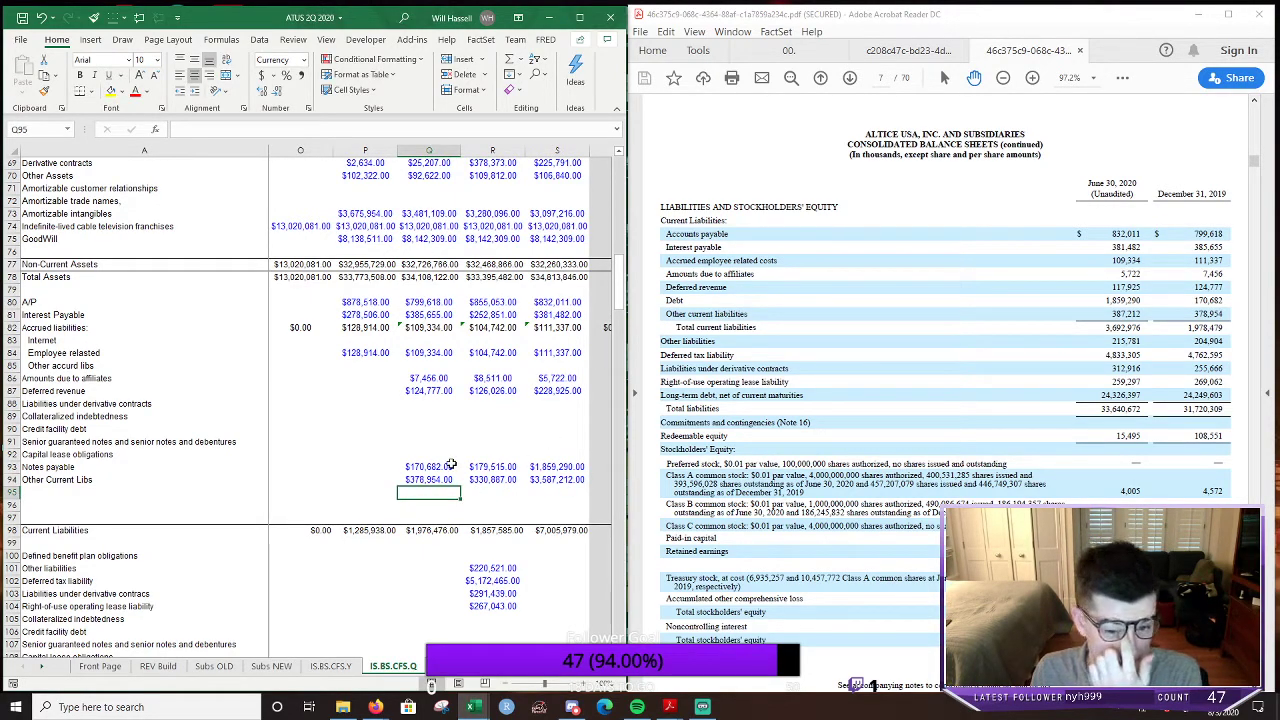
# Fix the mistyped S94 value to $387,212
pyautogui.click(535, 481)
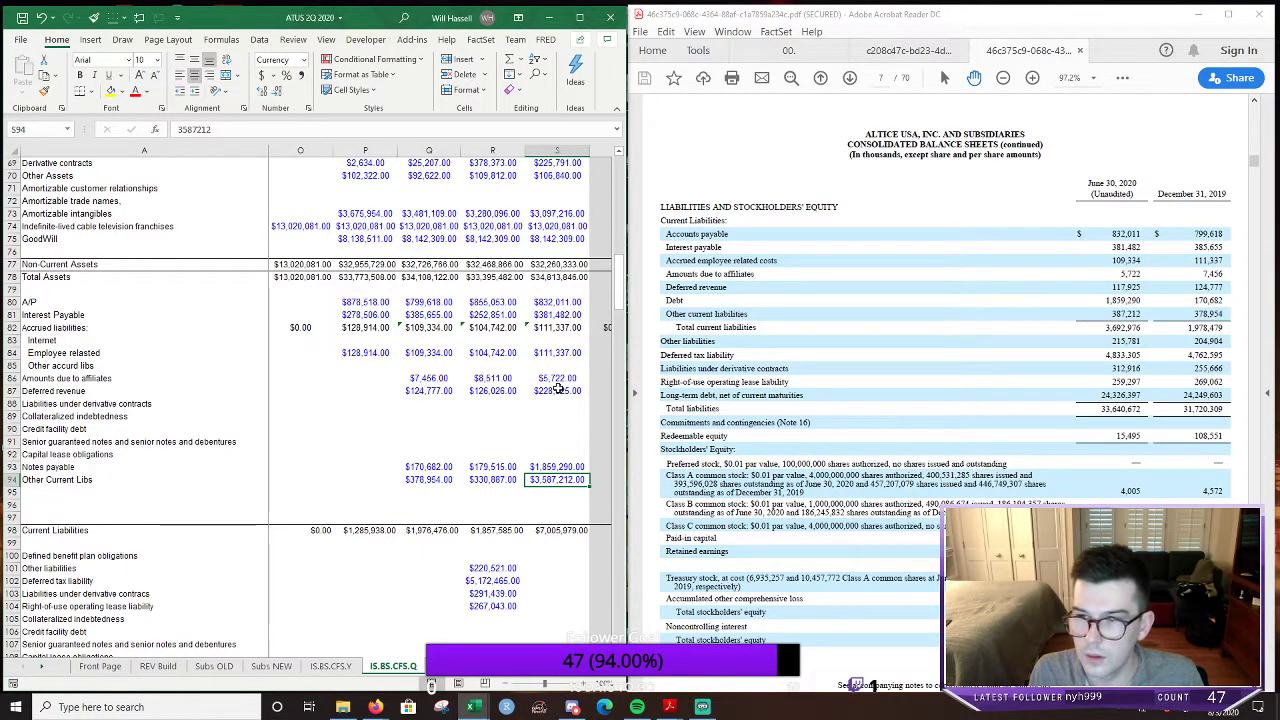
pyautogui.press('F2')
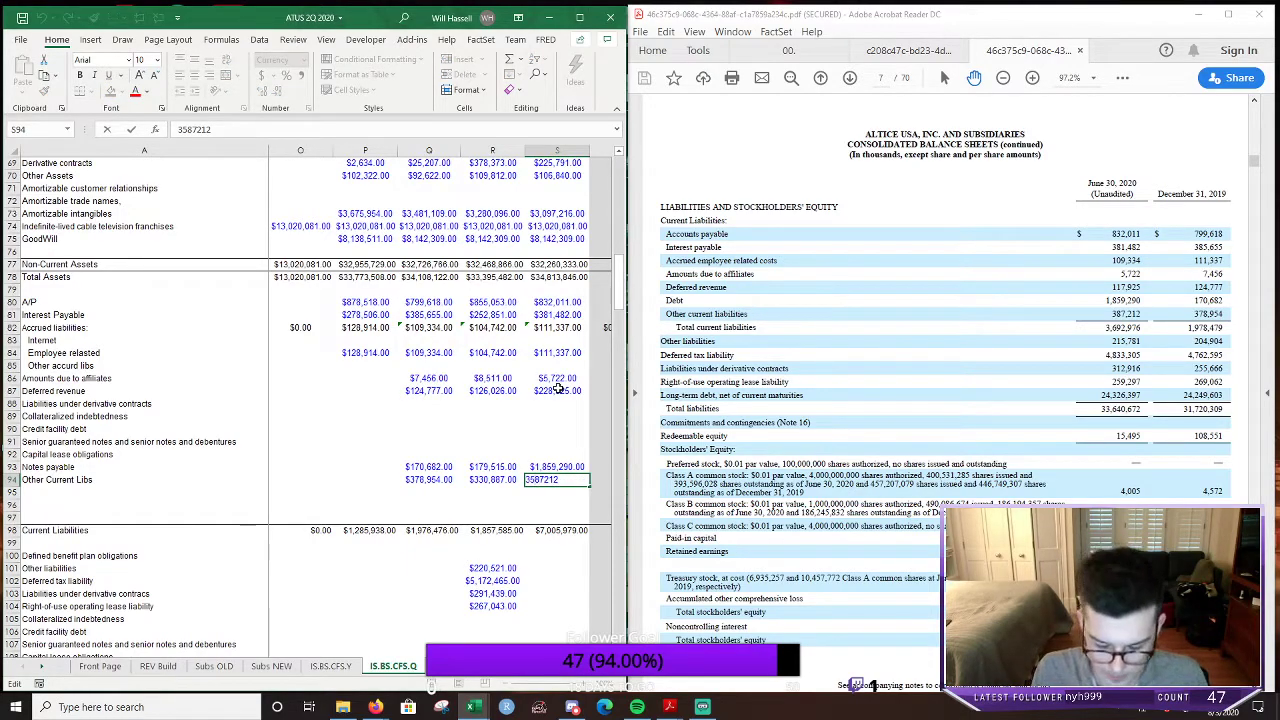
pyautogui.press('BackSpace')
pyautogui.press('Return')
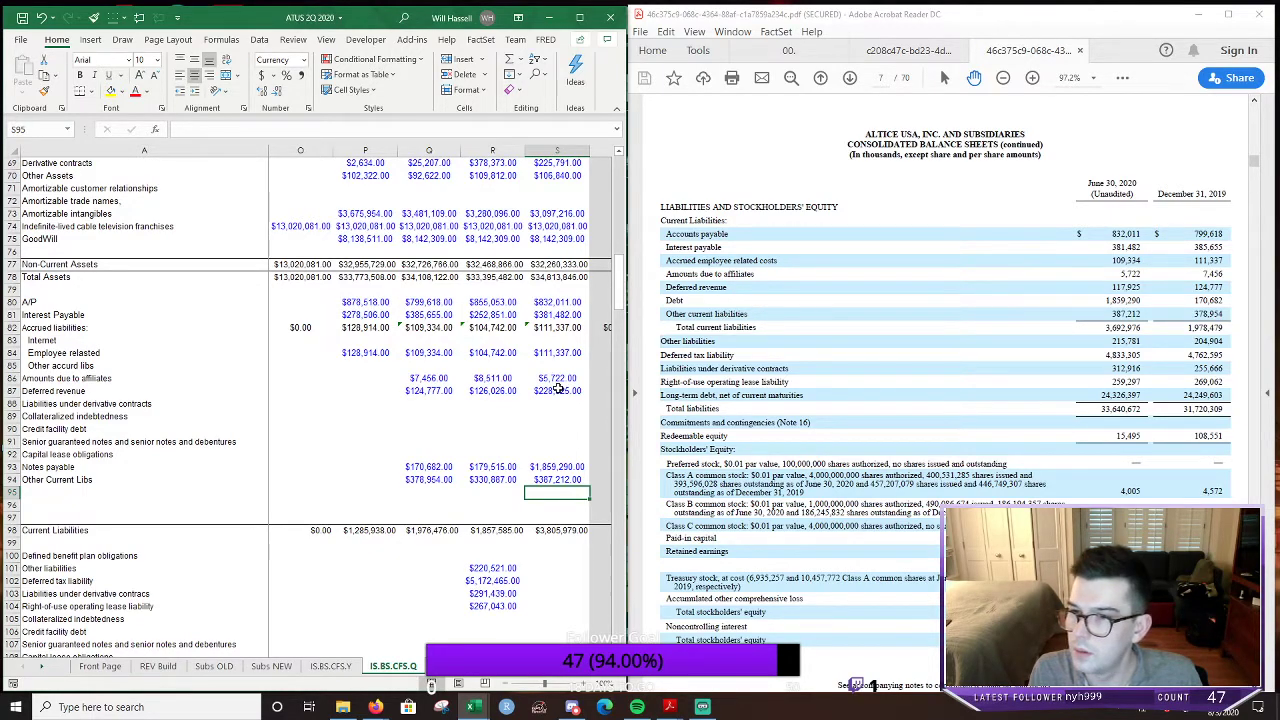
pyautogui.press('Left')
pyautogui.press('Left')
pyautogui.press('Left')
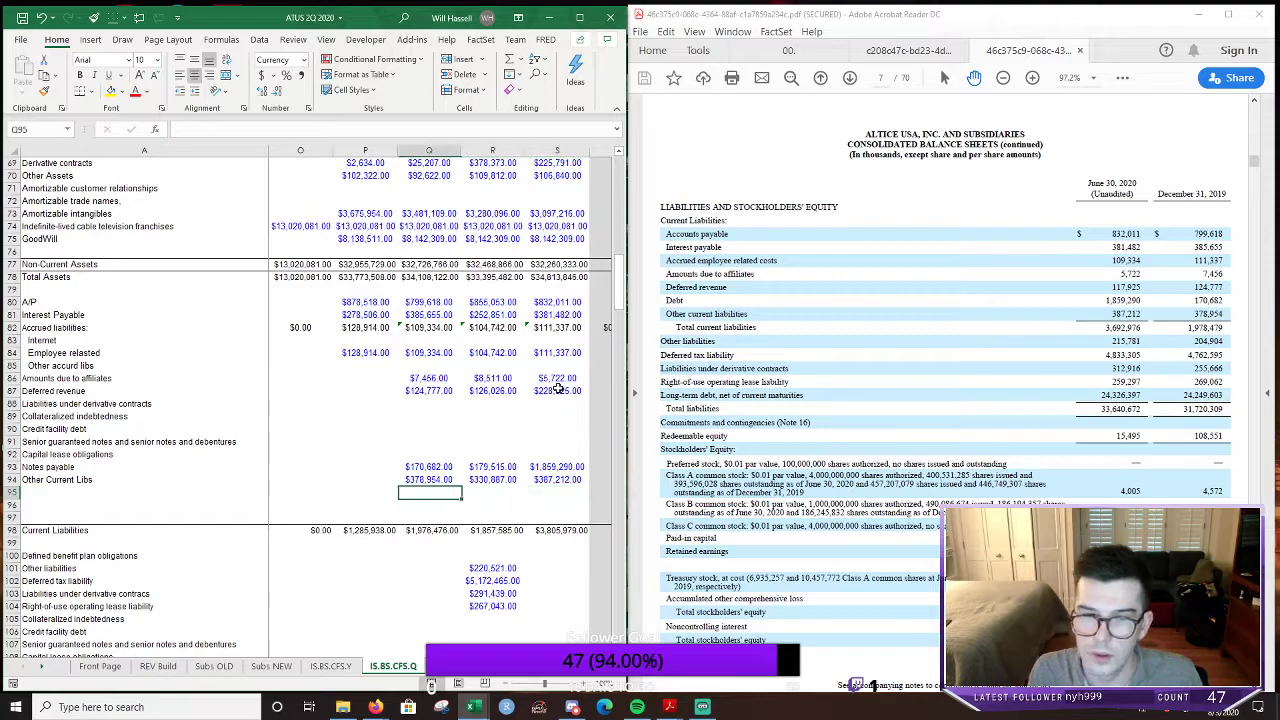
pyautogui.press('Down')
pyautogui.press('Down')
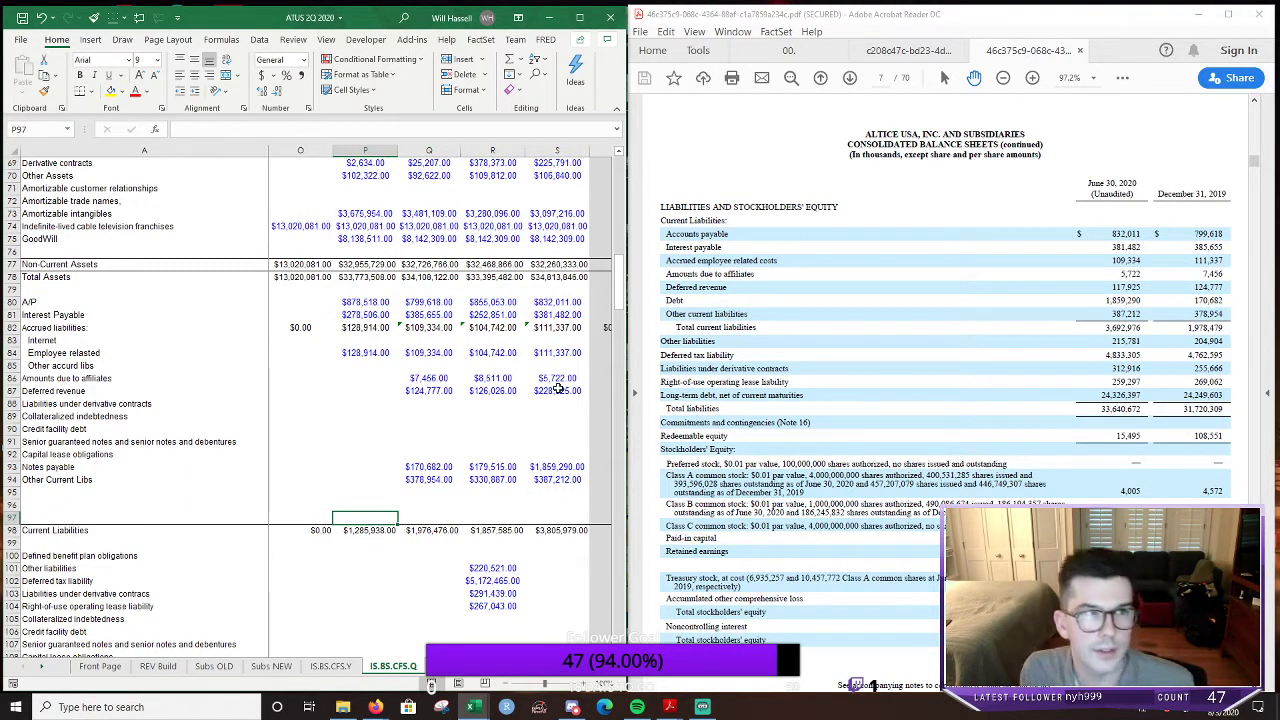
# Inspect the Q98 current liabilities total formula without changing it
pyautogui.press('Right')
pyautogui.press('Down')
pyautogui.press('F2')
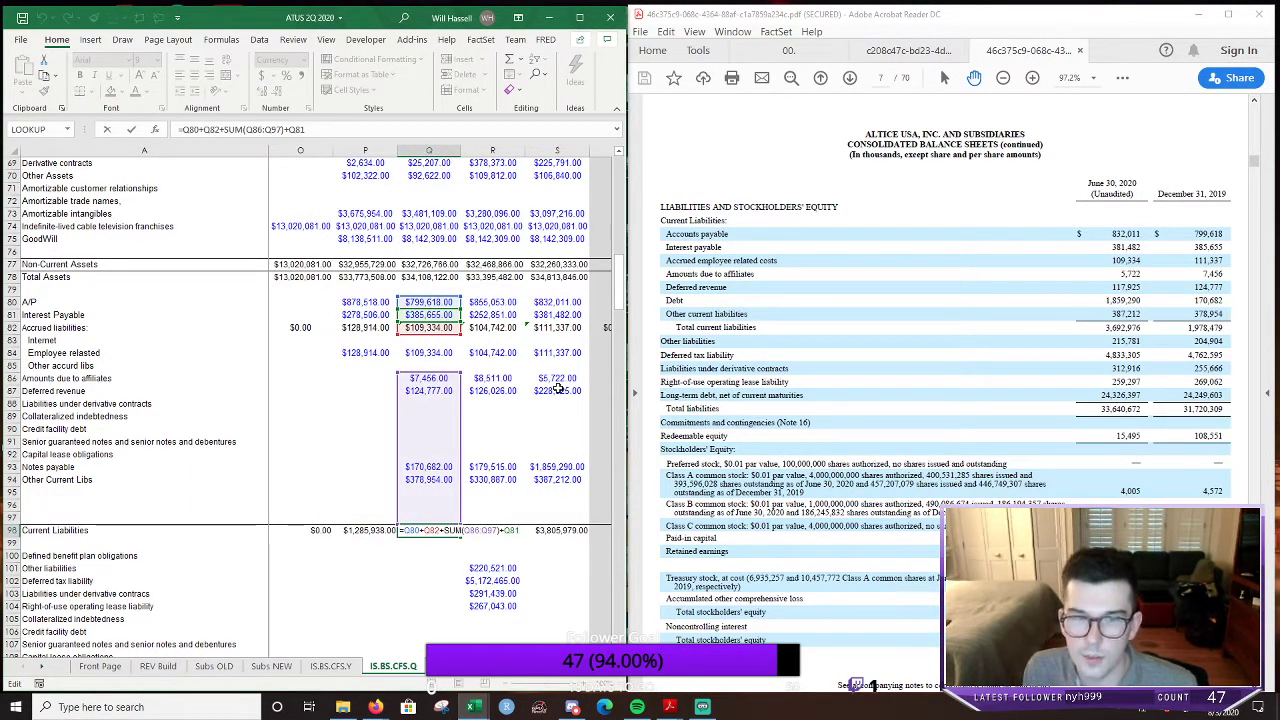
pyautogui.press('Escape')
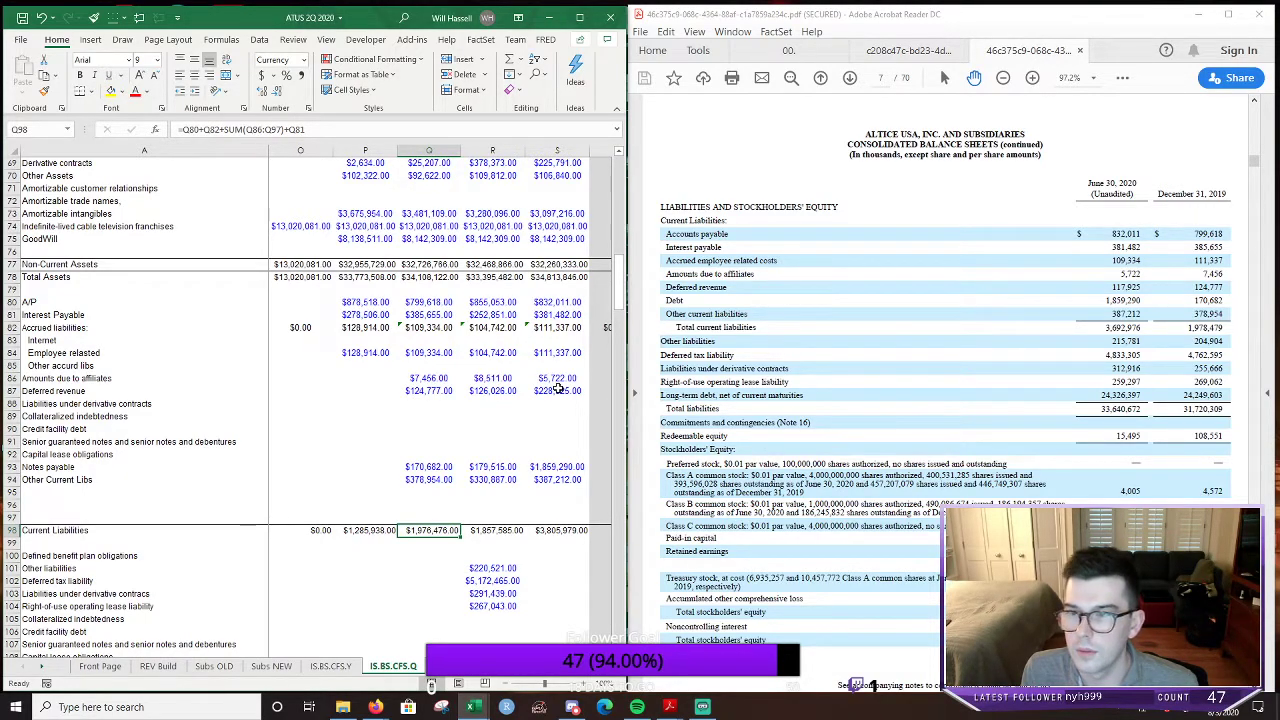
# Copy the $111,337 employee-related value from S84 into Q85 temporarily
pyautogui.hotkey('ctrl', 'Up')
pyautogui.hotkey('ctrl', 'Up')
pyautogui.hotkey('ctrl', 'Up')
pyautogui.hotkey('ctrl', 'Up')
pyautogui.hotkey('ctrl', 'Up')
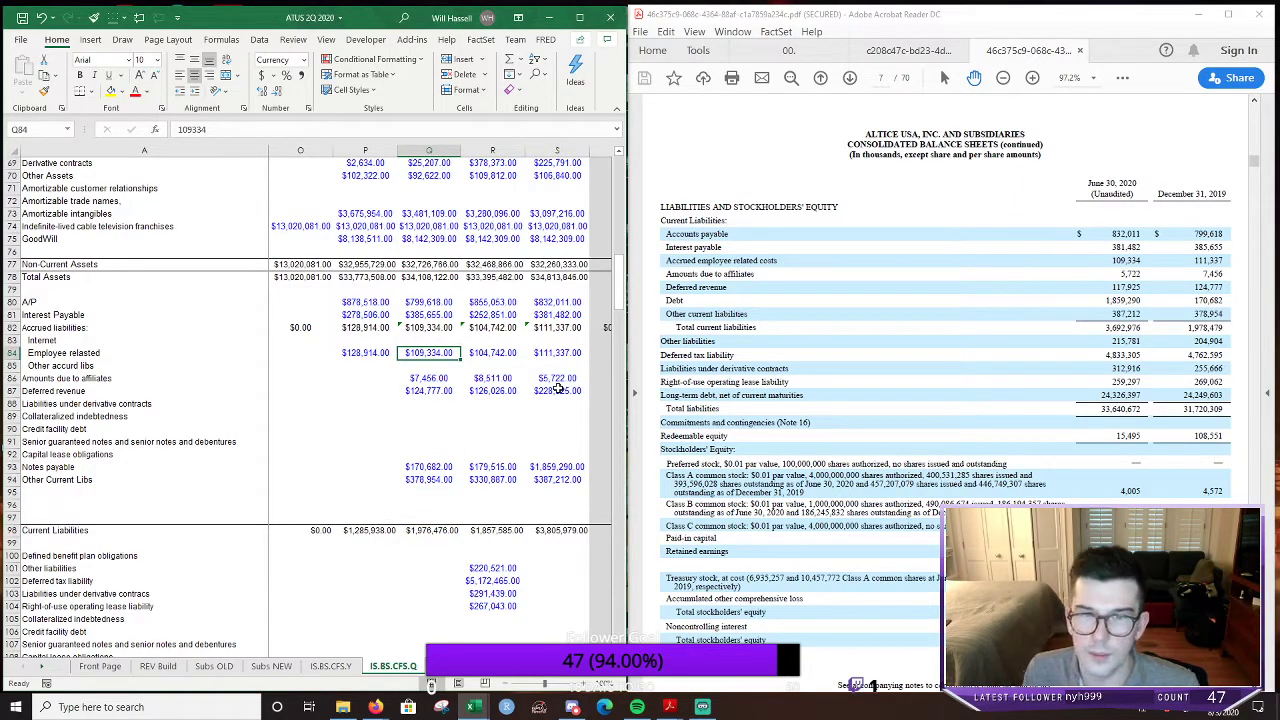
pyautogui.press('Right')
pyautogui.press('Right')
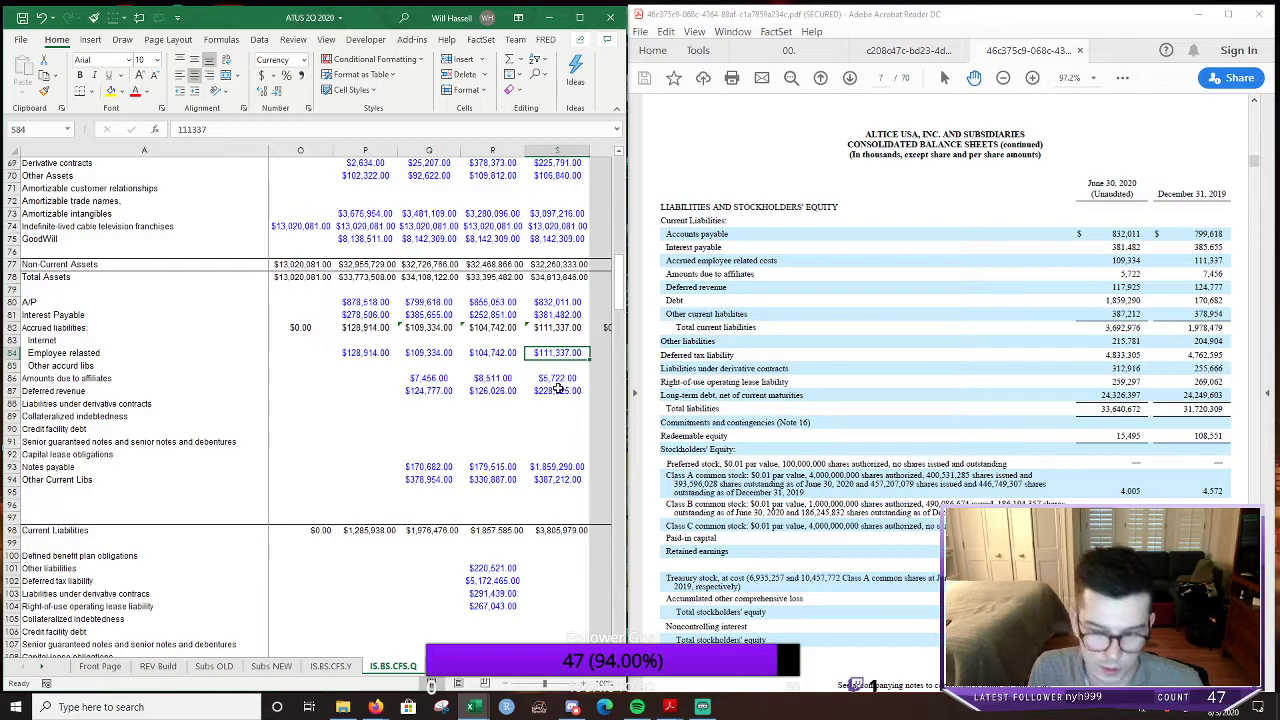
pyautogui.hotkey('ctrl', 'c')
pyautogui.press('Down')
pyautogui.press('Left')
pyautogui.press('Left')
pyautogui.hotkey('ctrl', 'v')
pyautogui.press('Escape')
# Put $109,334 into S84 and move $111,337 from Q85 into Q84, then recheck Q98
pyautogui.press('Up')
pyautogui.hotkey('ctrl', 'c')
pyautogui.press('Right')
pyautogui.press('Right')
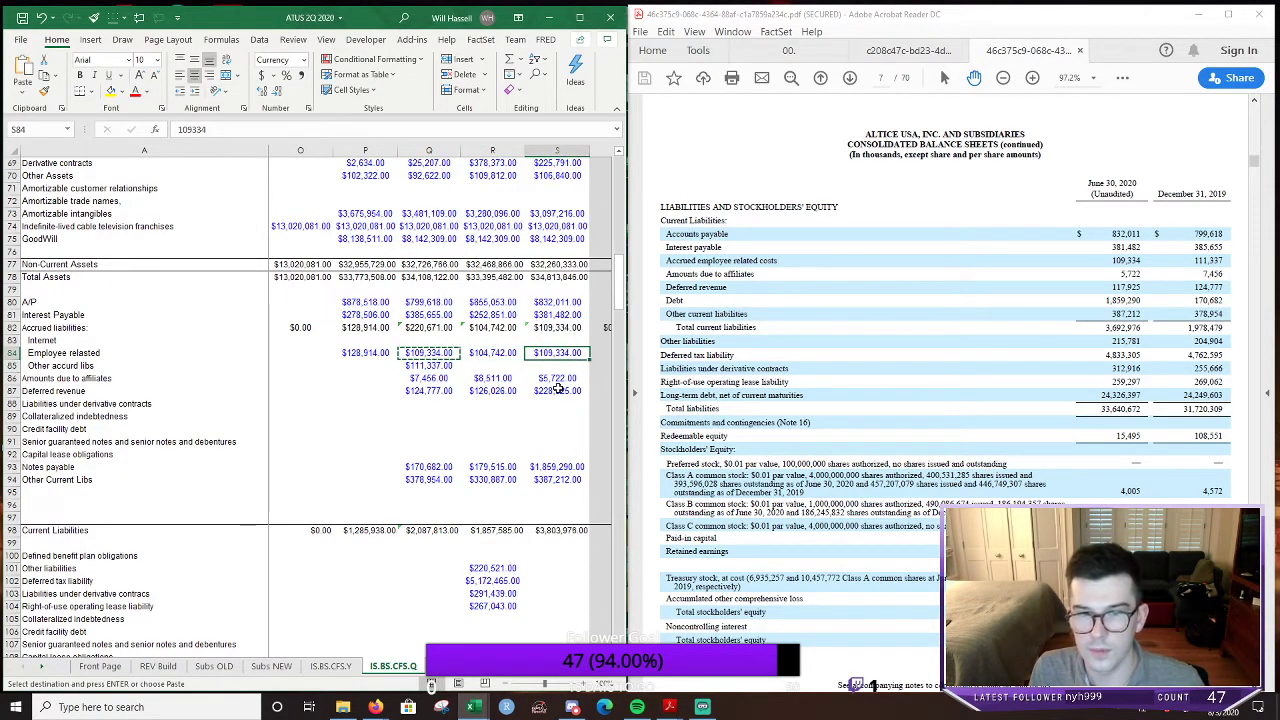
pyautogui.hotkey('ctrl', 'v')
pyautogui.press('Escape')
pyautogui.press('Left')
pyautogui.press('Left')
pyautogui.press('Down')
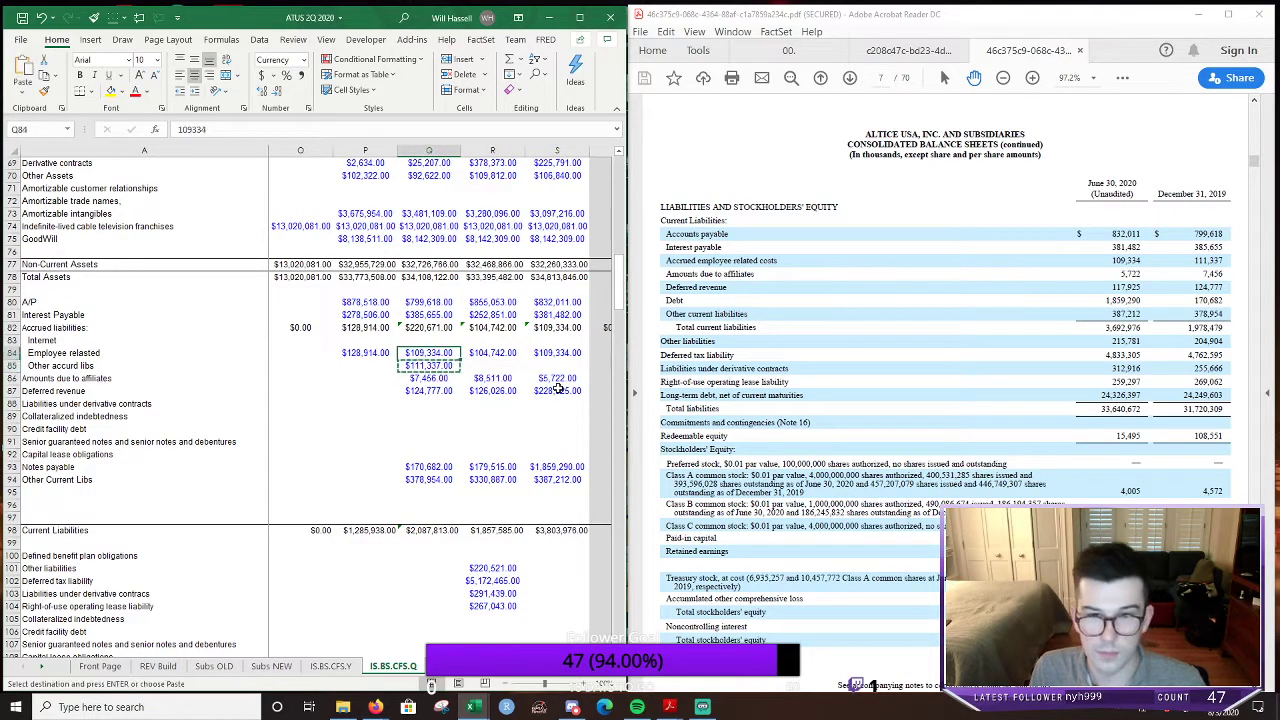
pyautogui.hotkey('ctrl', 'v')
pyautogui.press('Return')
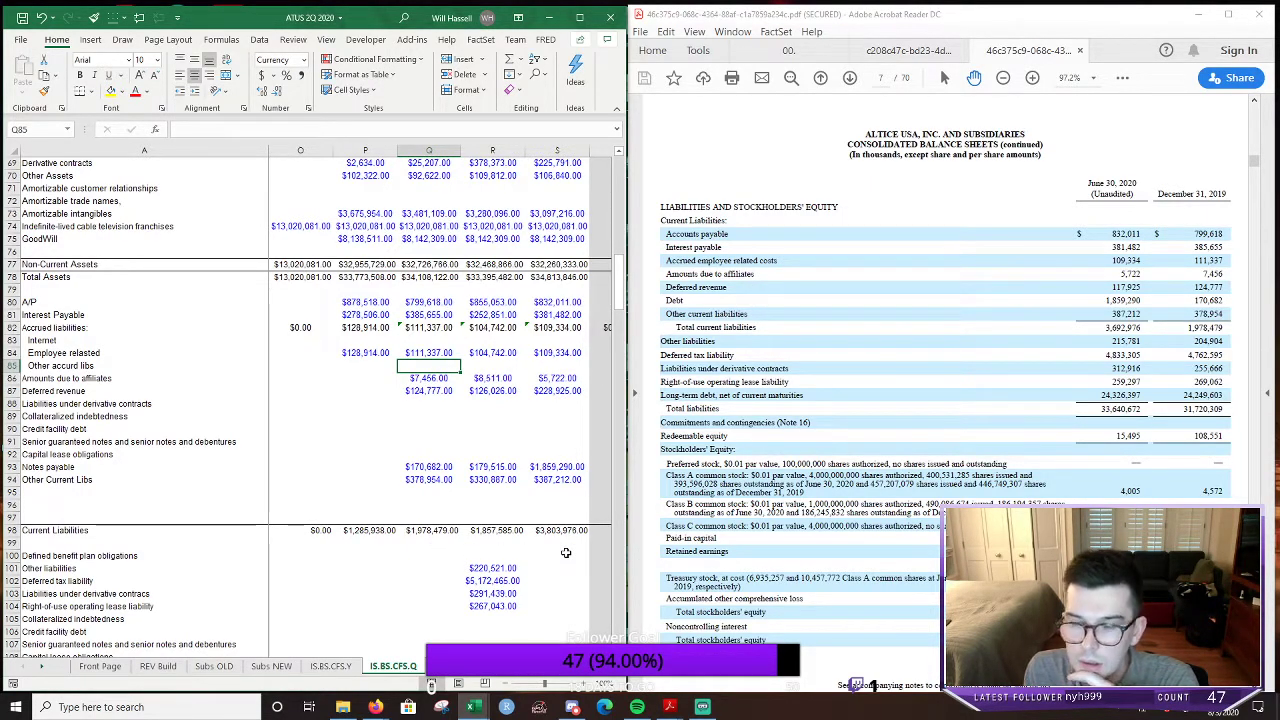
pyautogui.click(453, 530)
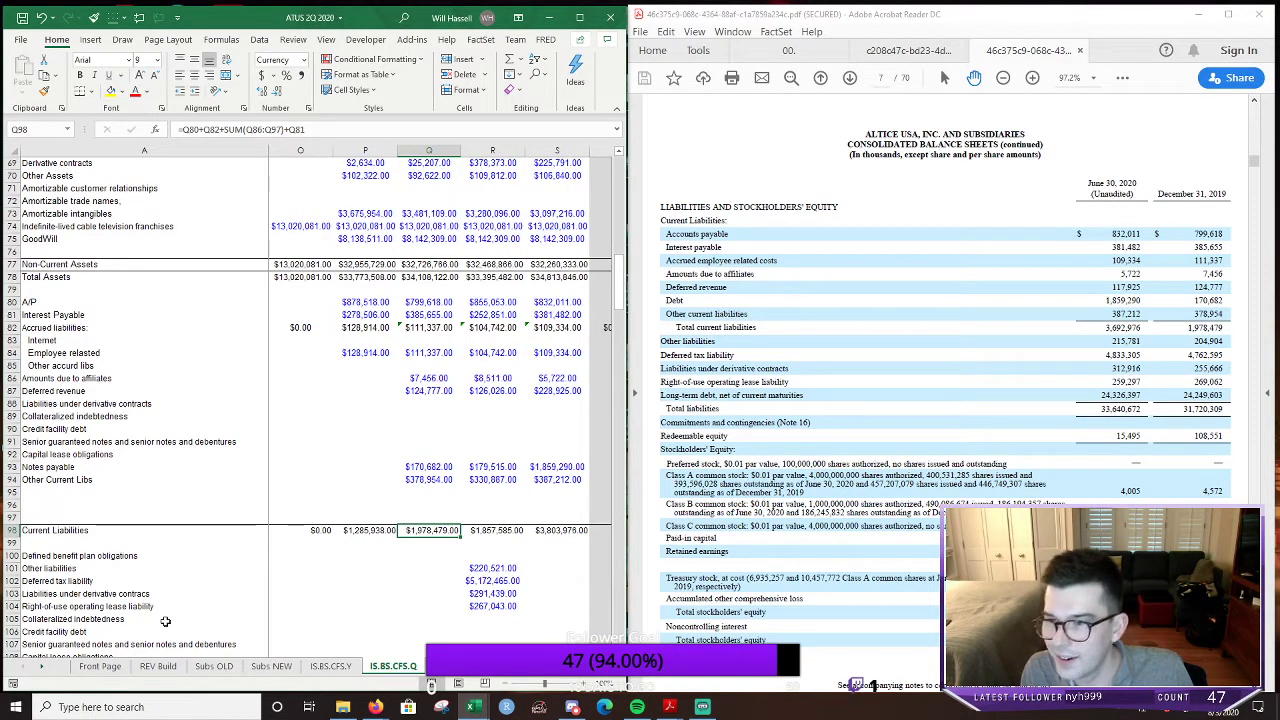
# Review the 2020 Q2 current liabilities total and the S94 and S87 values feeding it
pyautogui.press('Right')
pyautogui.press('Right')
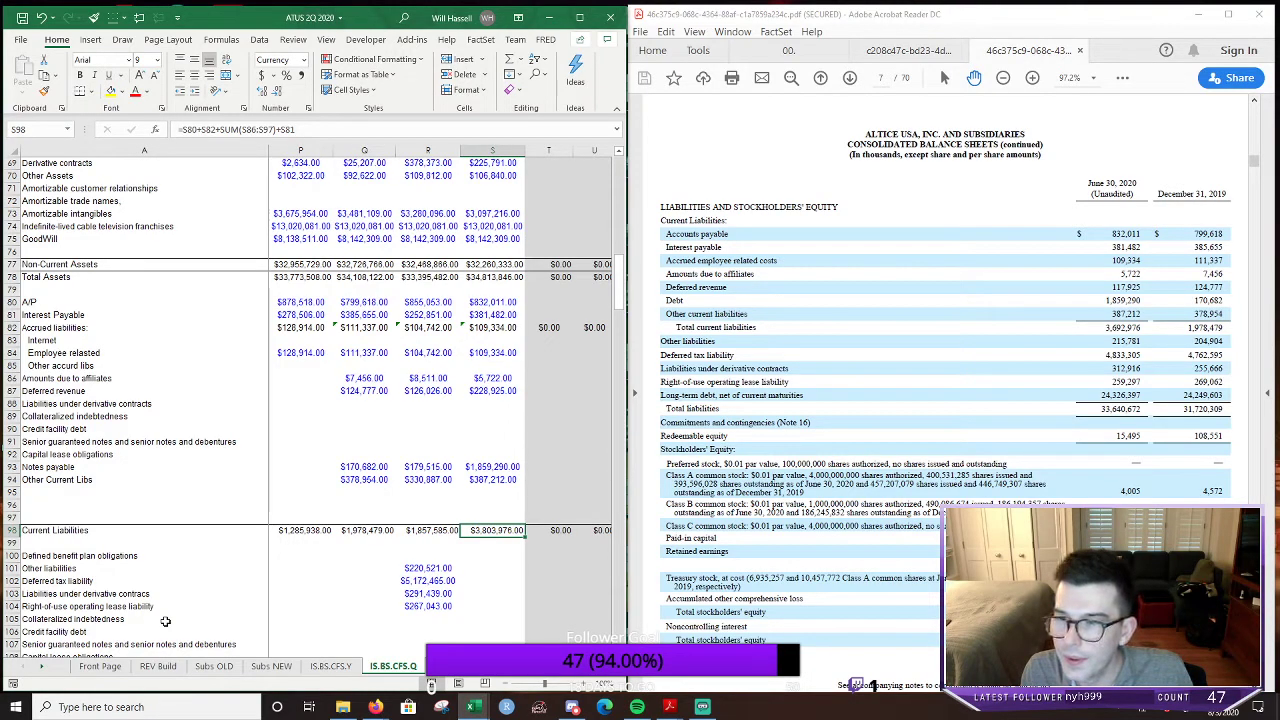
pyautogui.press('Up')
pyautogui.press('Up')
pyautogui.press('Up')
pyautogui.press('Up')
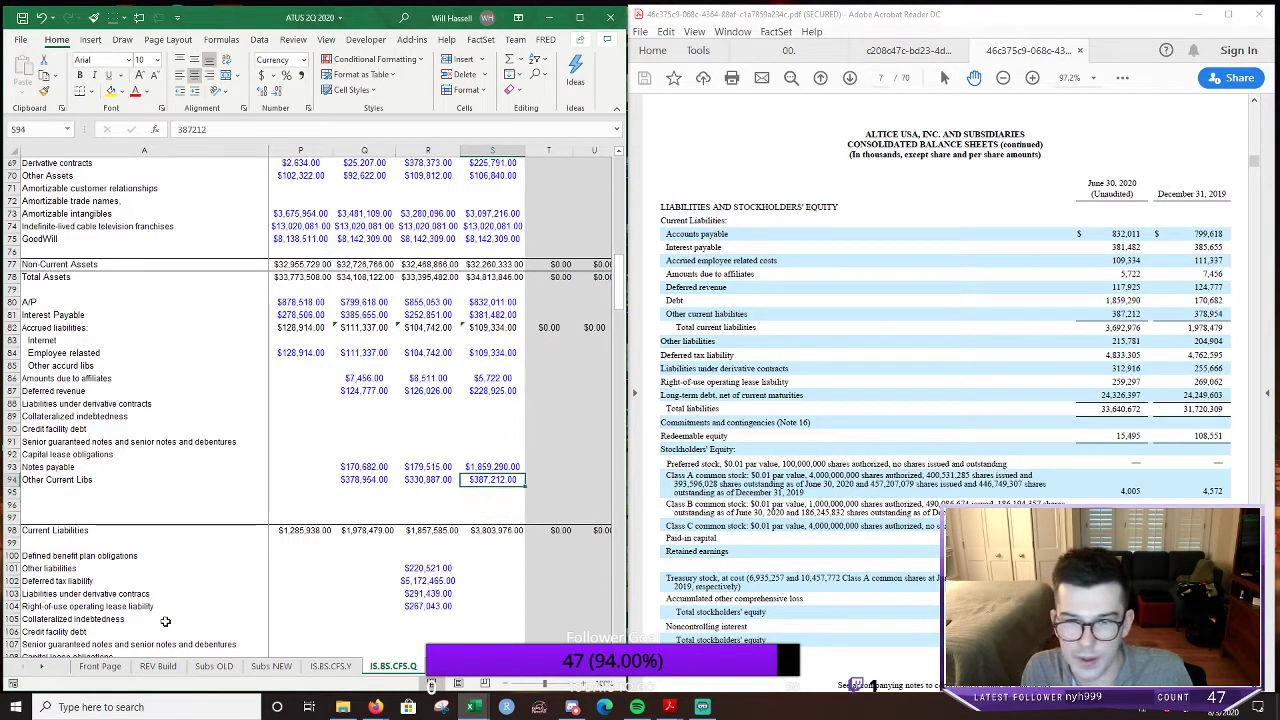
pyautogui.press('Up')
pyautogui.press('Up')
pyautogui.press('Up')
pyautogui.press('Up')
pyautogui.press('Up')
pyautogui.press('Up')
pyautogui.press('Up')
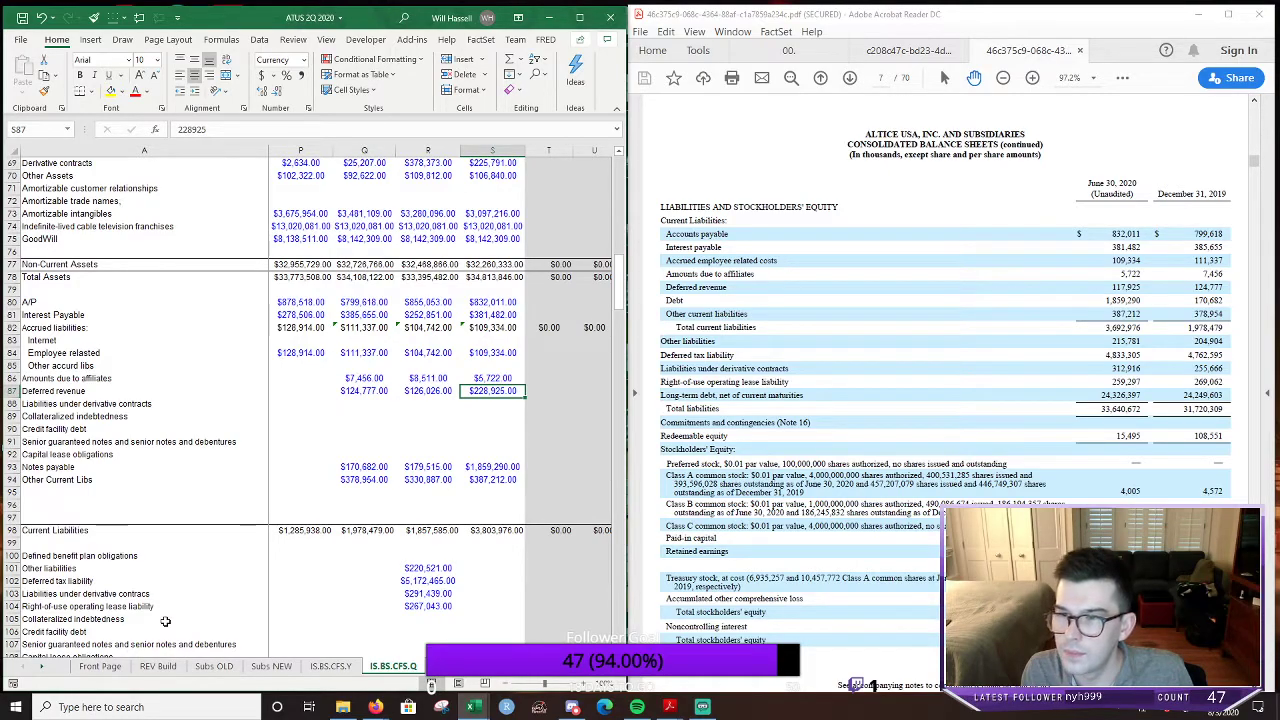
pyautogui.press('Up')
pyautogui.press('Up')
pyautogui.press('Up')
pyautogui.press('Down')
pyautogui.press('Down')
pyautogui.press('Down')
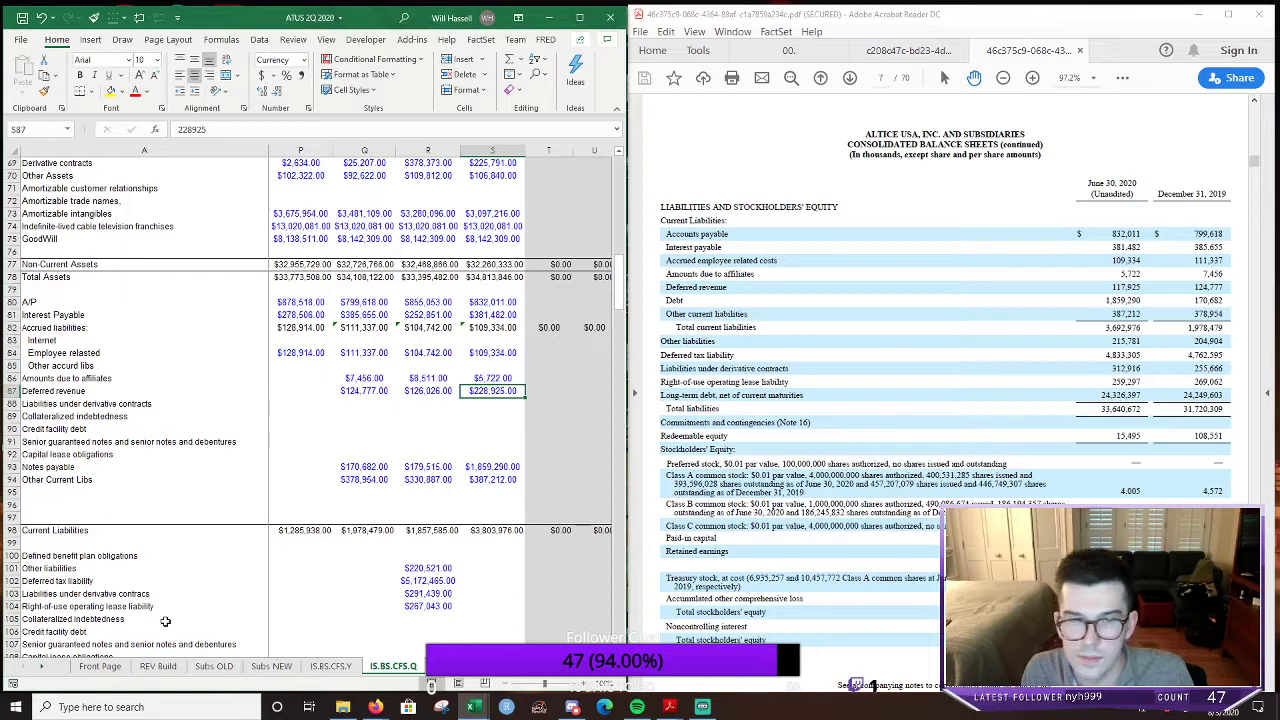
pyautogui.press('Left')
pyautogui.press('Left')
pyautogui.press('Right')
pyautogui.press('Right')
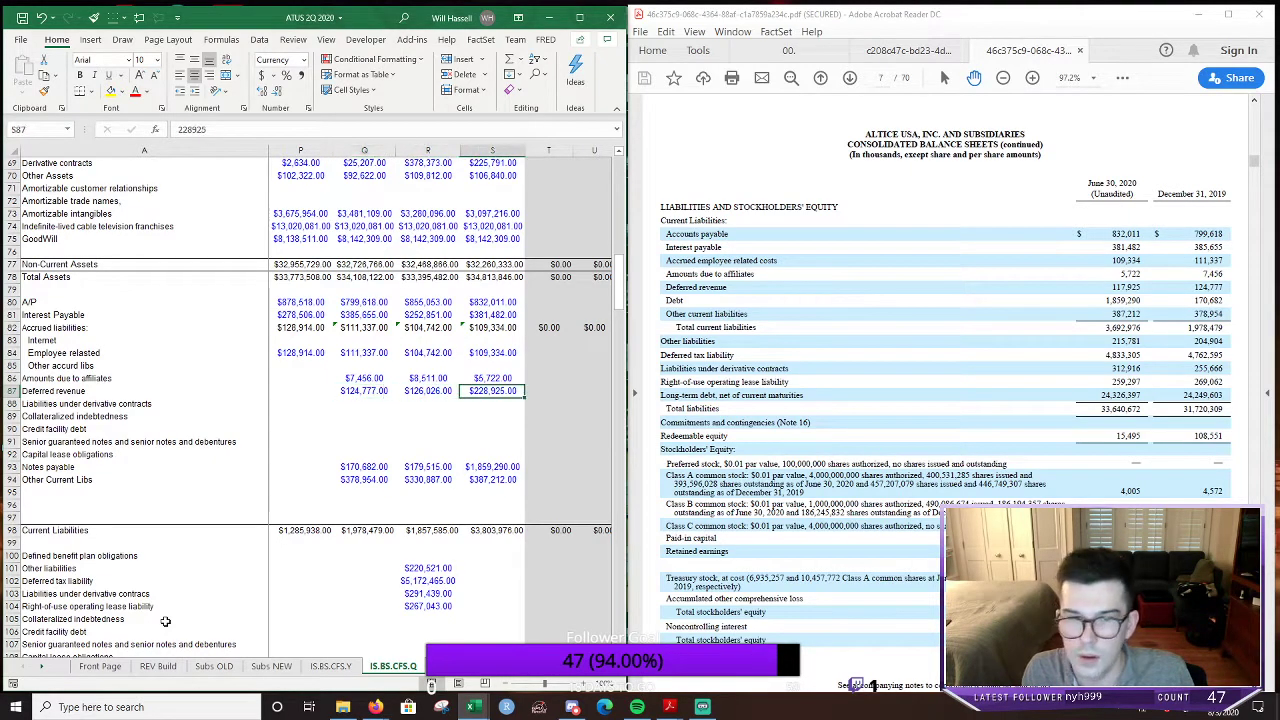
pyautogui.press('Down')
pyautogui.press('Up')
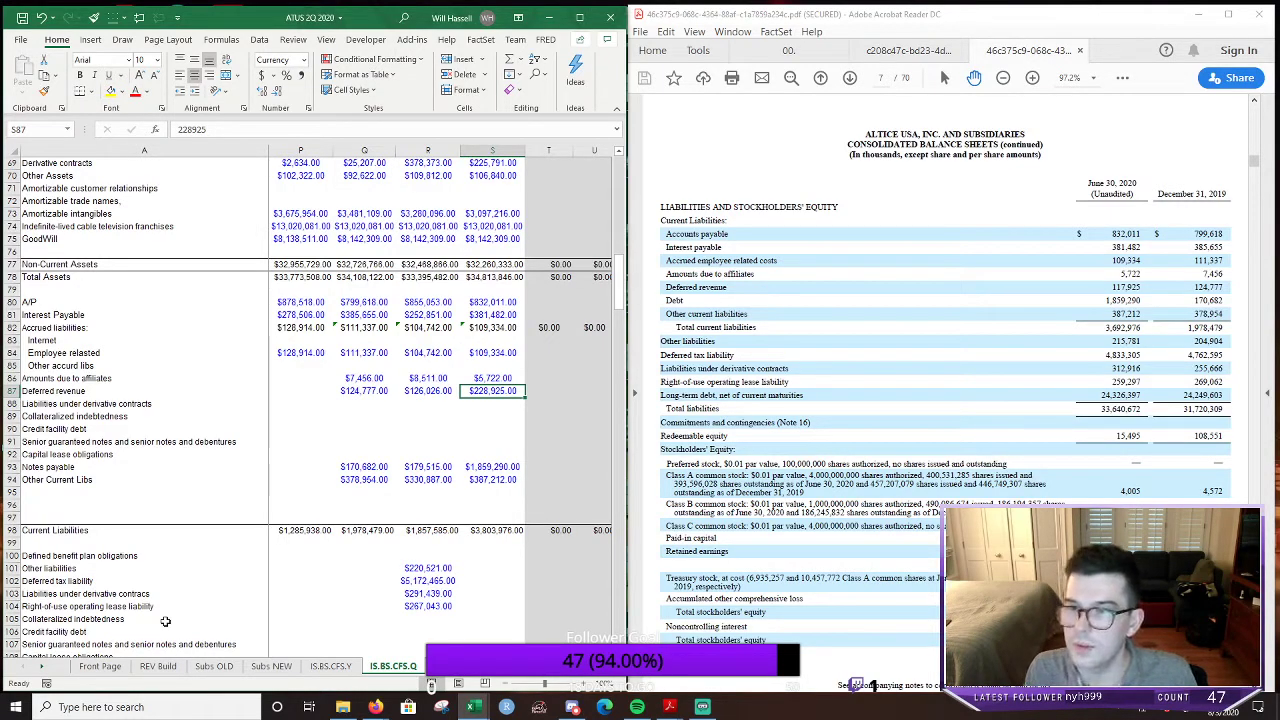
# Change 2020 Q2 deferred revenue in S87 to 117,925
pyautogui.write('117,925')
pyautogui.press('Return')
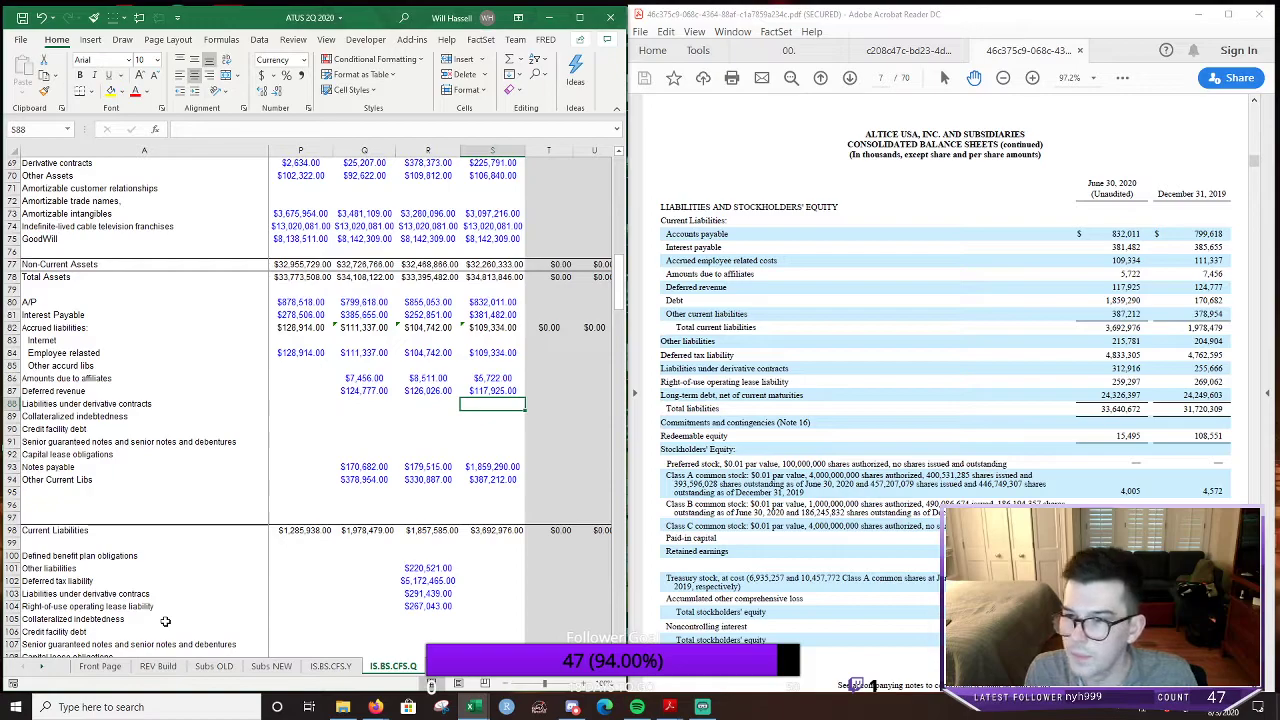
pyautogui.press('Down')
pyautogui.press('Down')
pyautogui.press('Down')
pyautogui.press('Down')
pyautogui.press('Down')
pyautogui.press('Down')
pyautogui.press('Down')
pyautogui.press('Down')
pyautogui.press('Down')
pyautogui.press('Down')
pyautogui.press('Down')
pyautogui.press('Down')
pyautogui.press('Down')
pyautogui.press('Down')
pyautogui.press('Down')
pyautogui.press('Down')
pyautogui.press('Down')
pyautogui.press('Down')
pyautogui.press('Down')
pyautogui.press('Down')
pyautogui.press('Left')
pyautogui.press('Up')
pyautogui.press('Up')
pyautogui.press('Up')
pyautogui.press('Up')
pyautogui.press('Up')
pyautogui.press('Up')
pyautogui.press('Up')
pyautogui.press('Up')
pyautogui.press('Up')
pyautogui.press('Up')
pyautogui.press('Up')
pyautogui.press('Up')
pyautogui.press('Up')
pyautogui.press('Up')
pyautogui.press('Up')
pyautogui.press('Up')
# Enter Other liabilities of 204,904 for 2019 Q4 and 215,781 for 2020 Q2
pyautogui.press('Left')
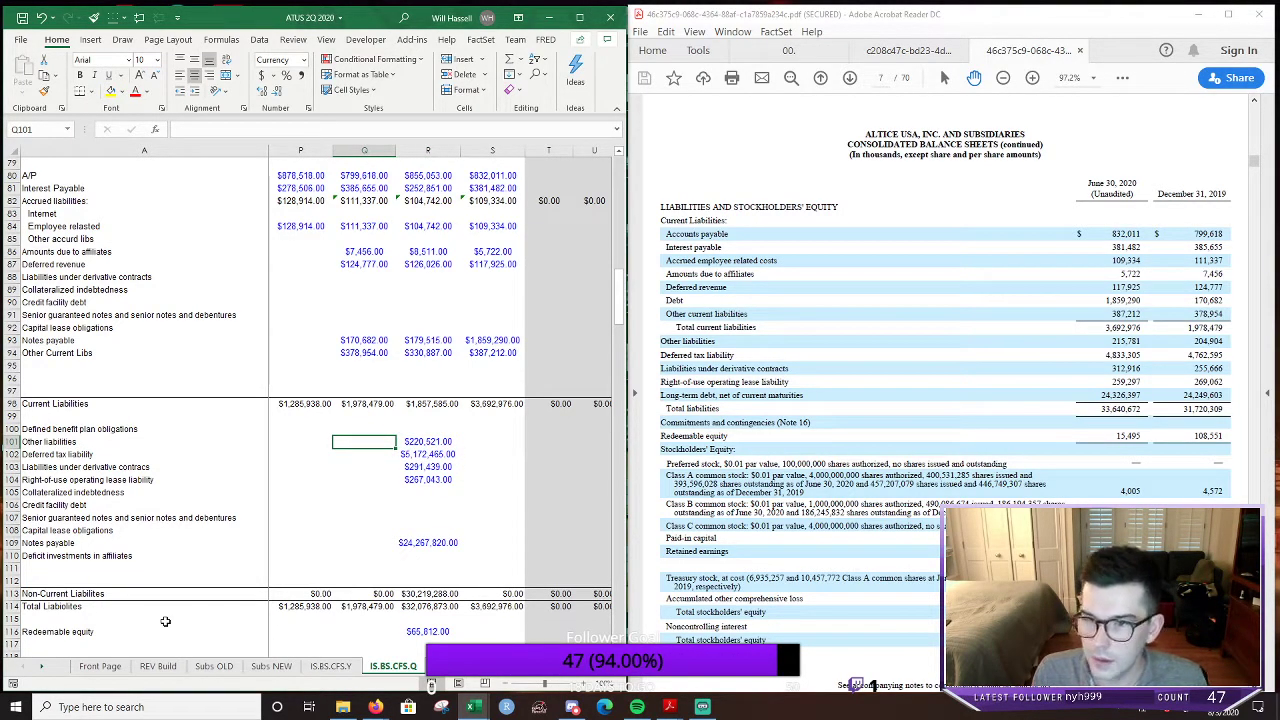
pyautogui.write('2')
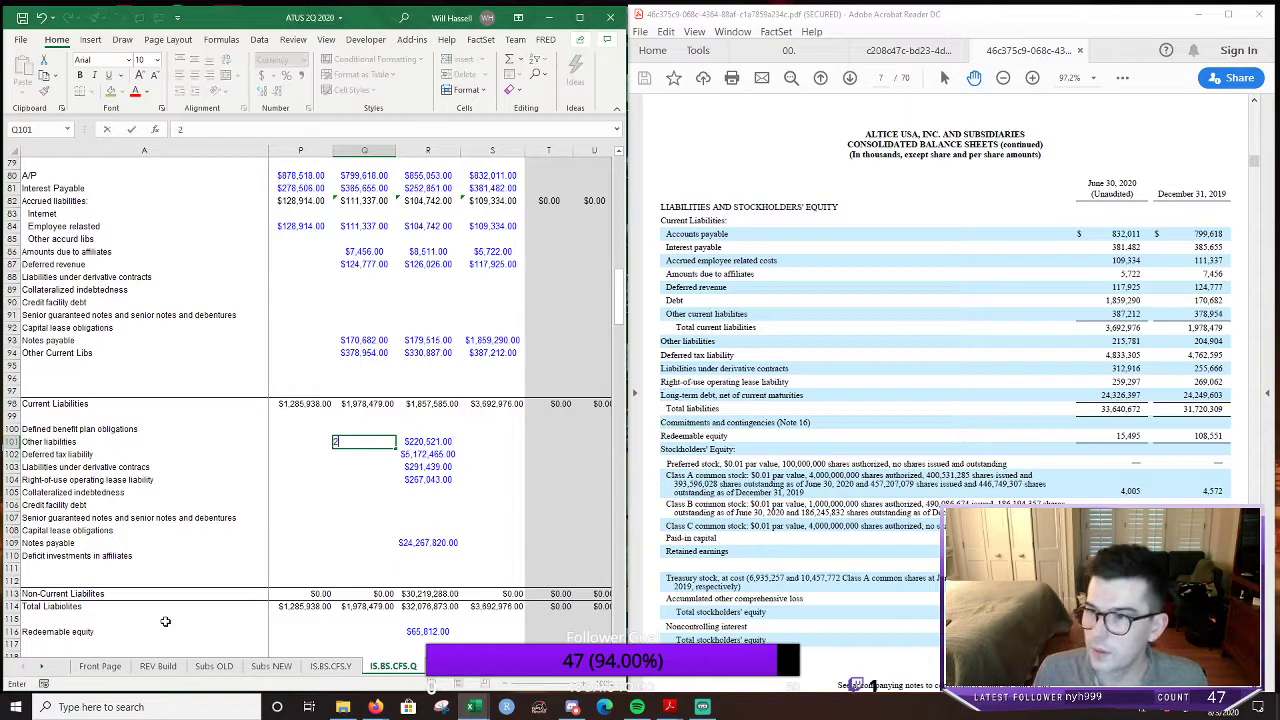
pyautogui.write('04,904')
pyautogui.press('Tab')
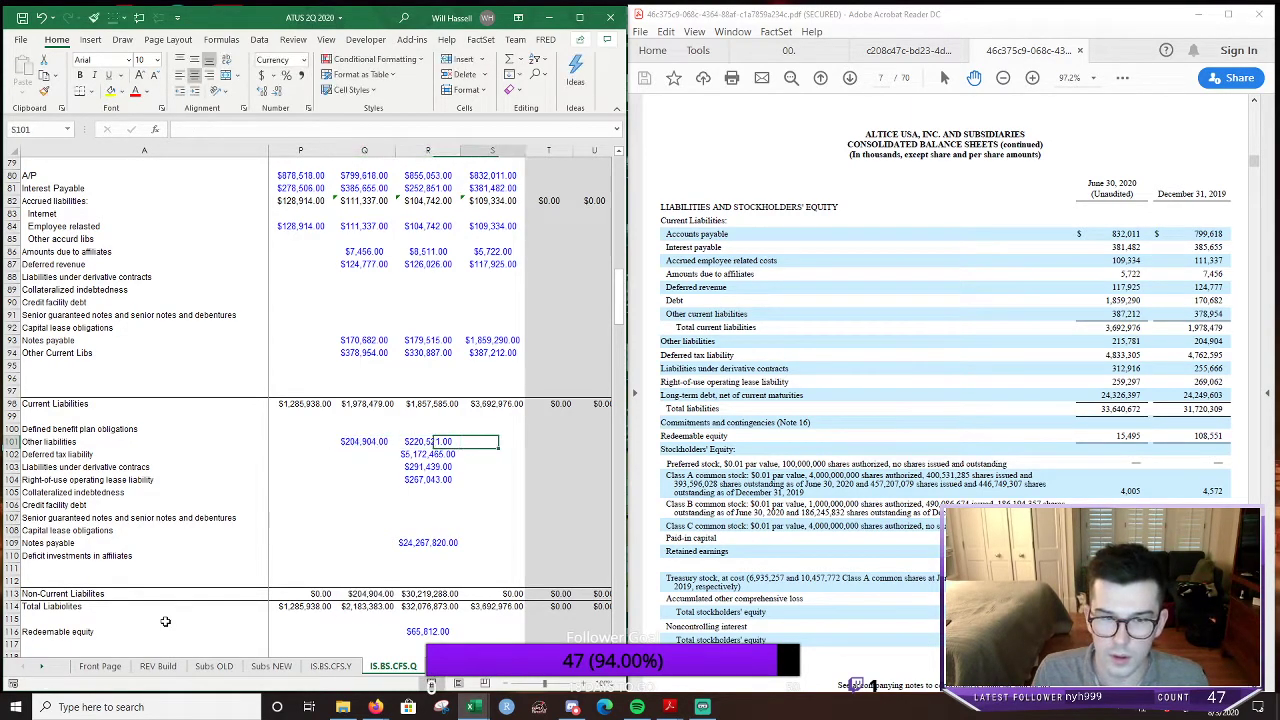
pyautogui.press('Tab')
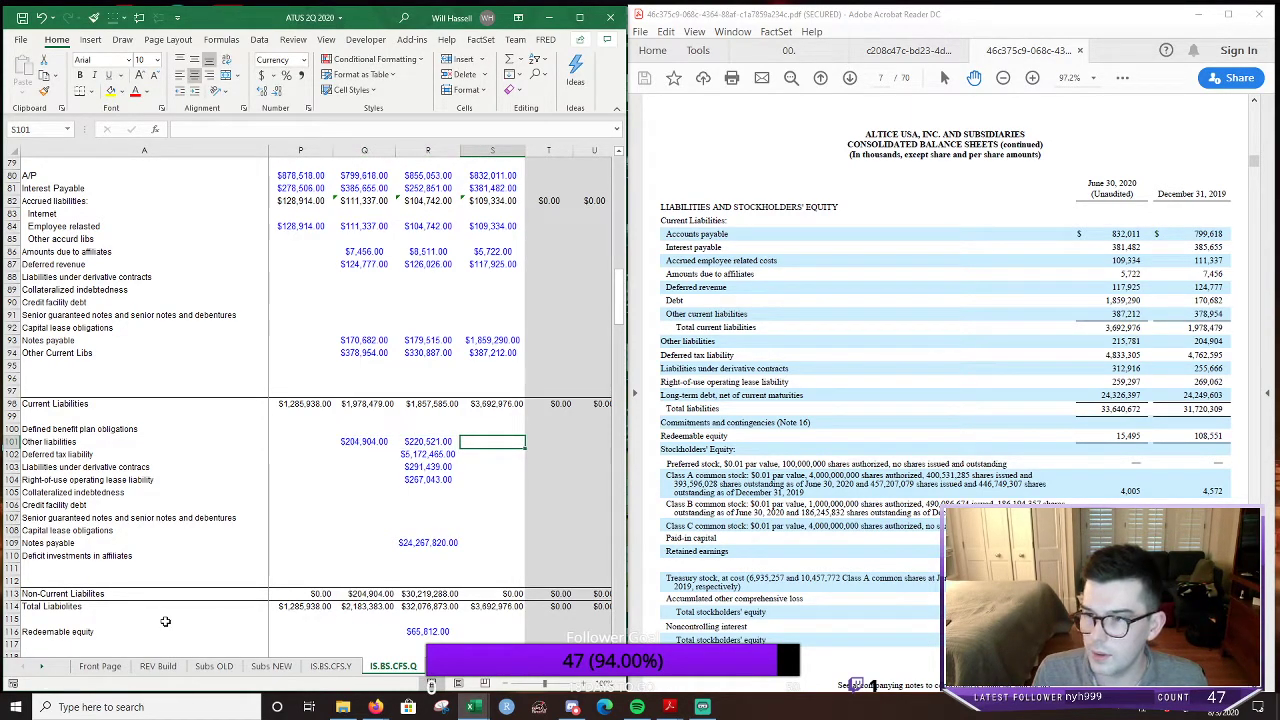
pyautogui.write('215781')
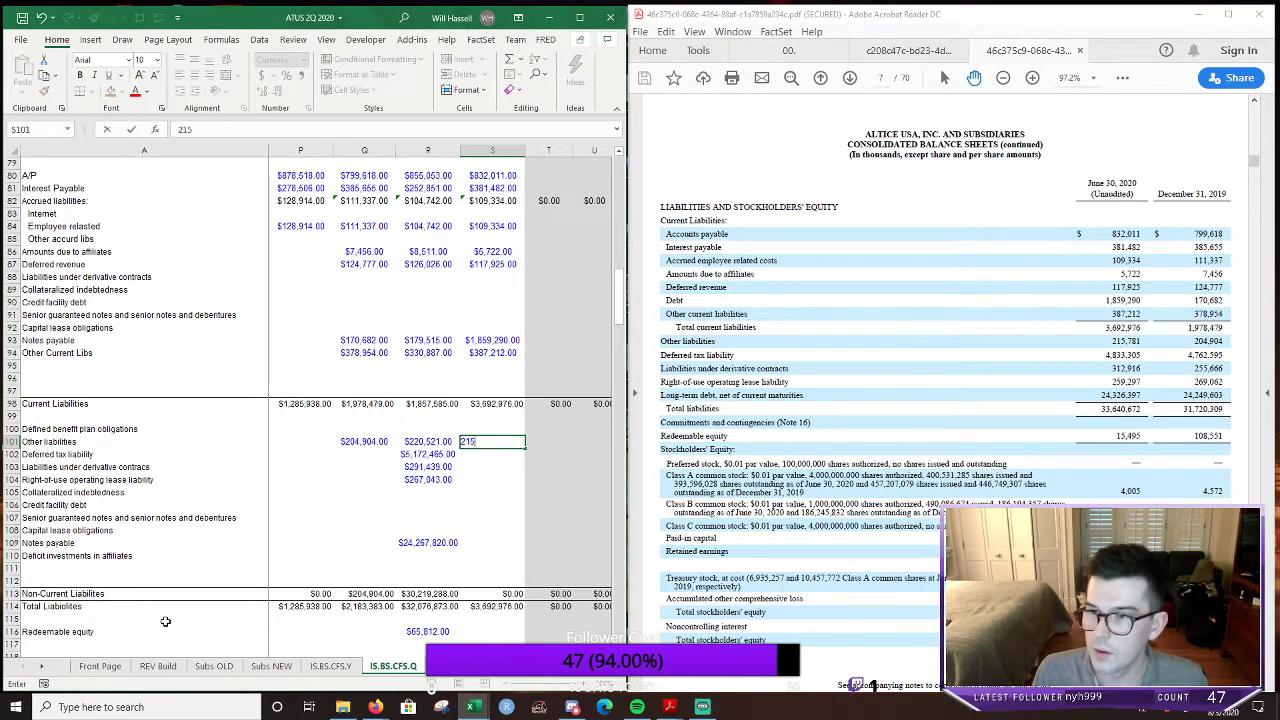
pyautogui.press('Return')
# Enter Deferred tax liability of 4,762,595 in column Q and 4,833,305 in column S
pyautogui.press('Down')
pyautogui.press('Left')
pyautogui.press('Left')
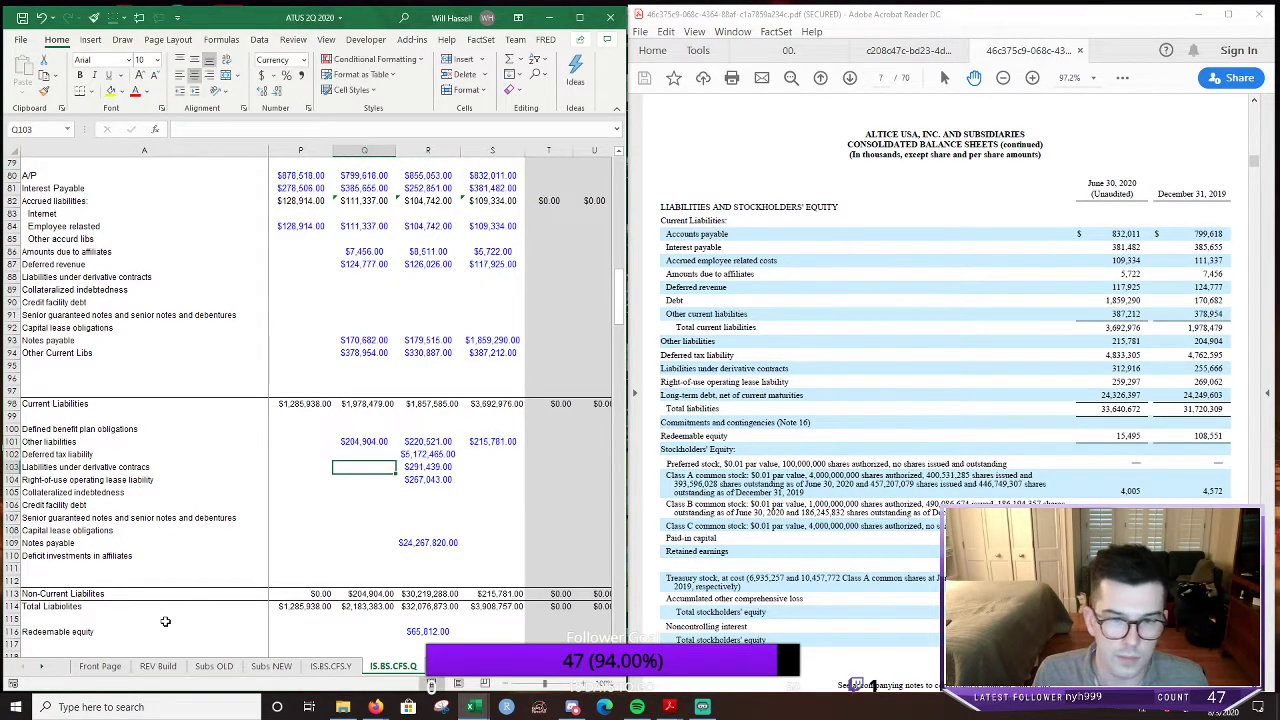
pyautogui.press('Up')
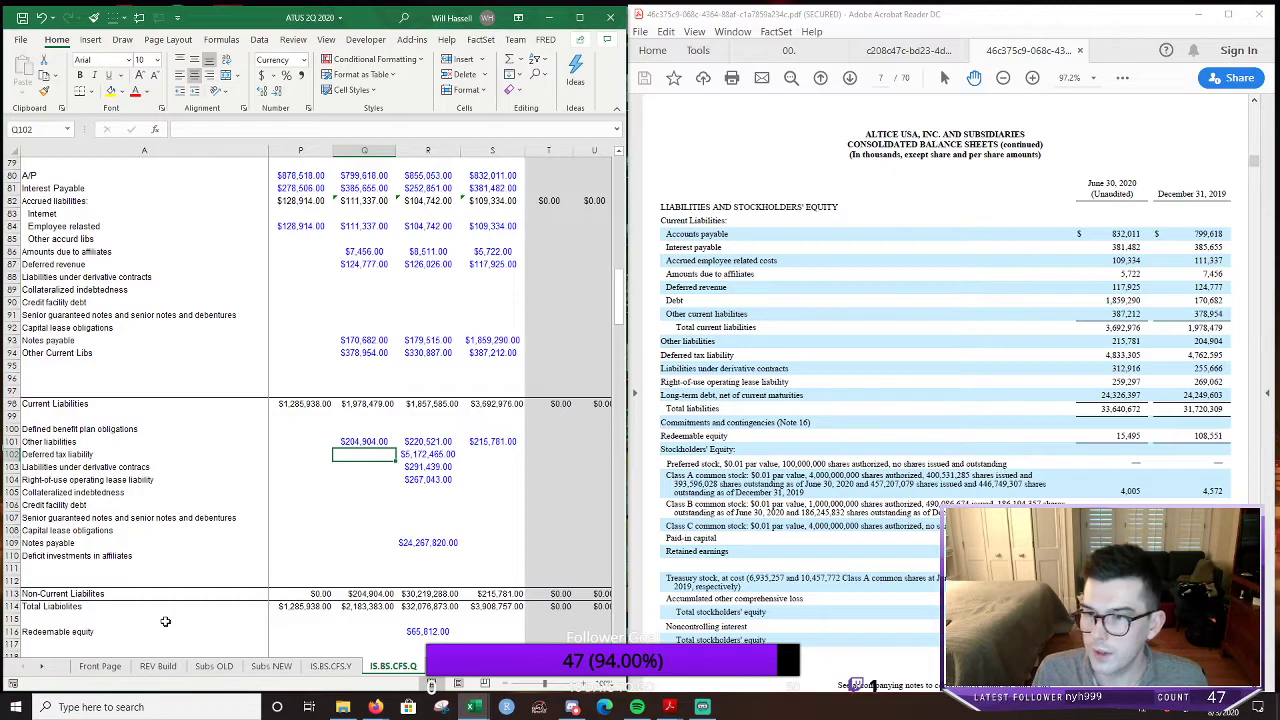
pyautogui.write('4,7')
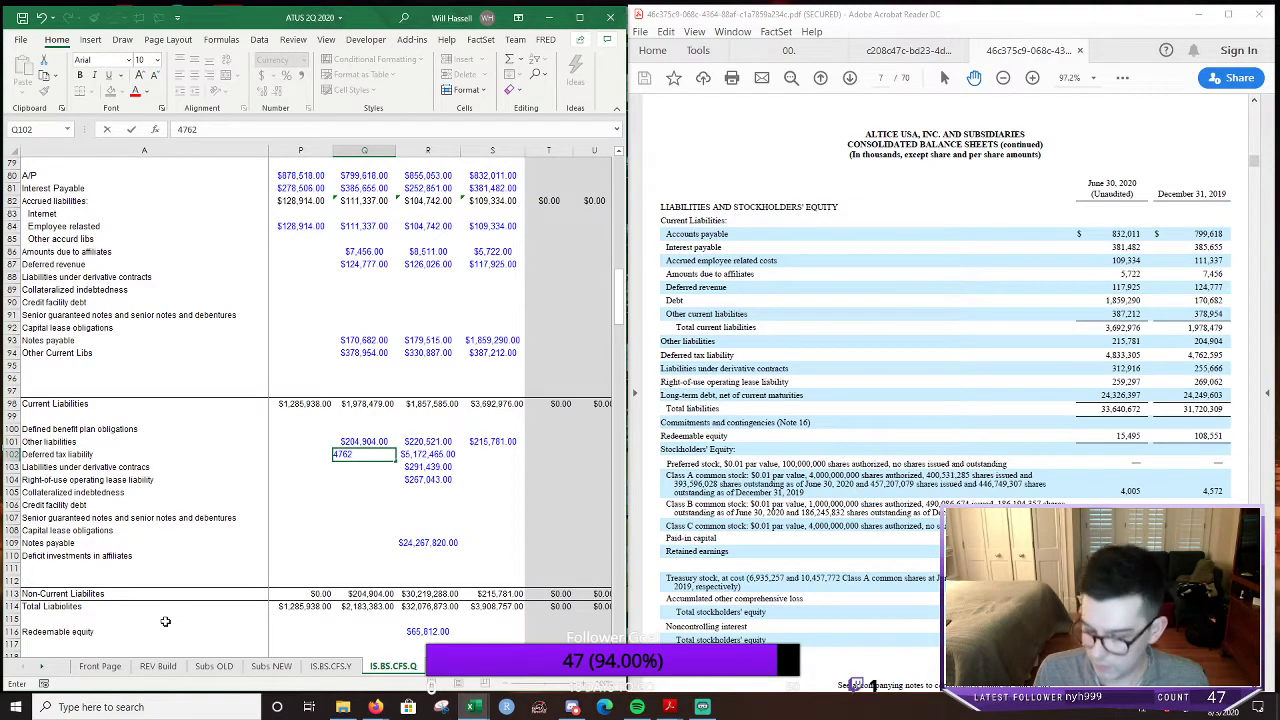
pyautogui.write('62,')
pyautogui.write('5')
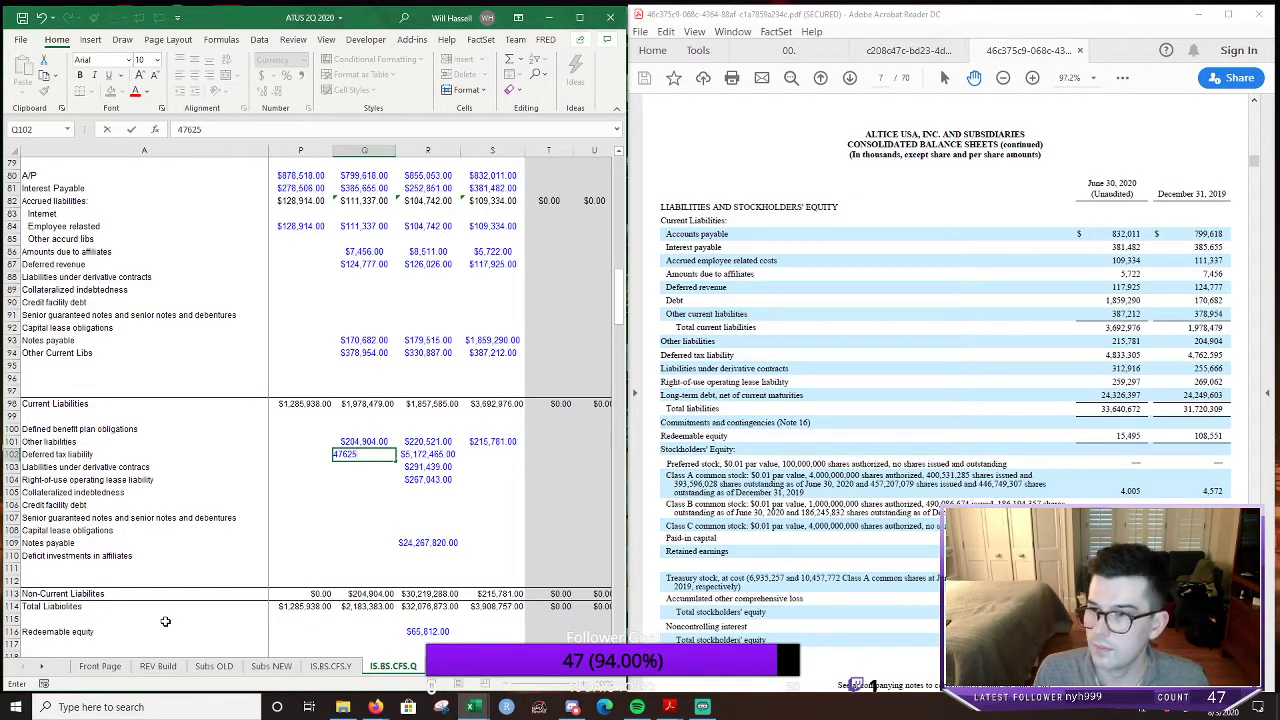
pyautogui.write('95')
pyautogui.press('Tab')
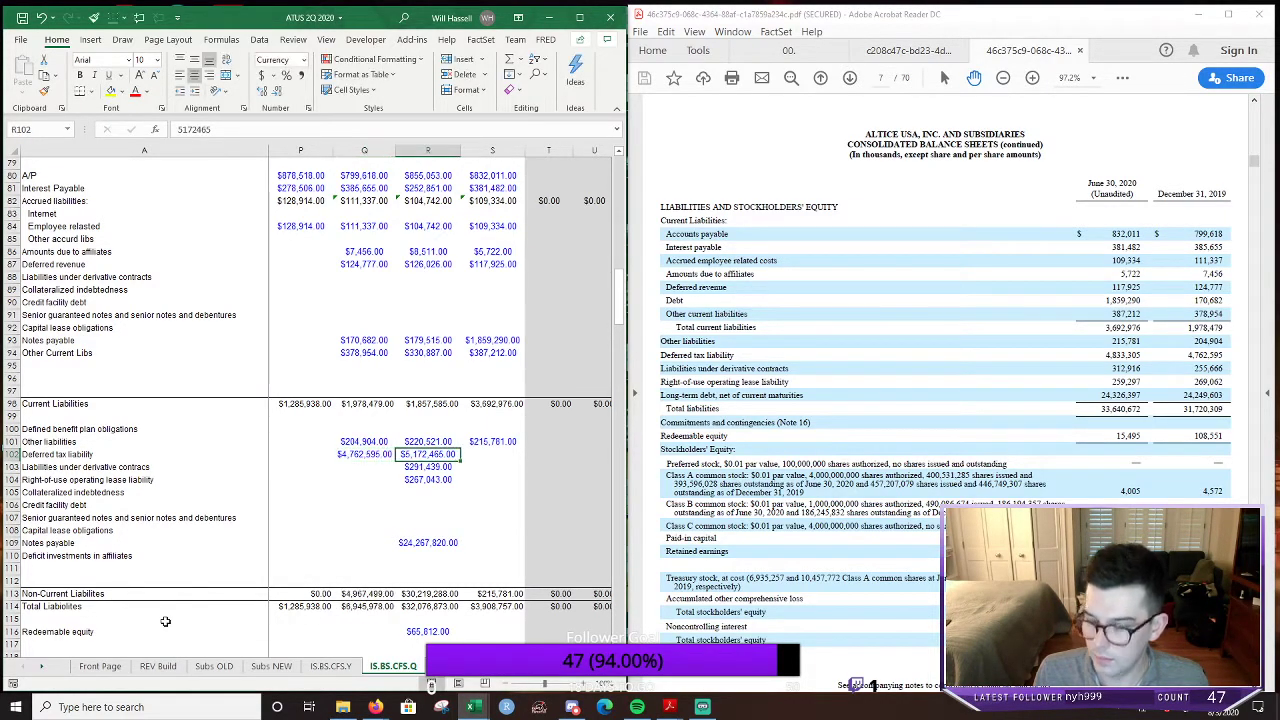
pyautogui.write('4,8')
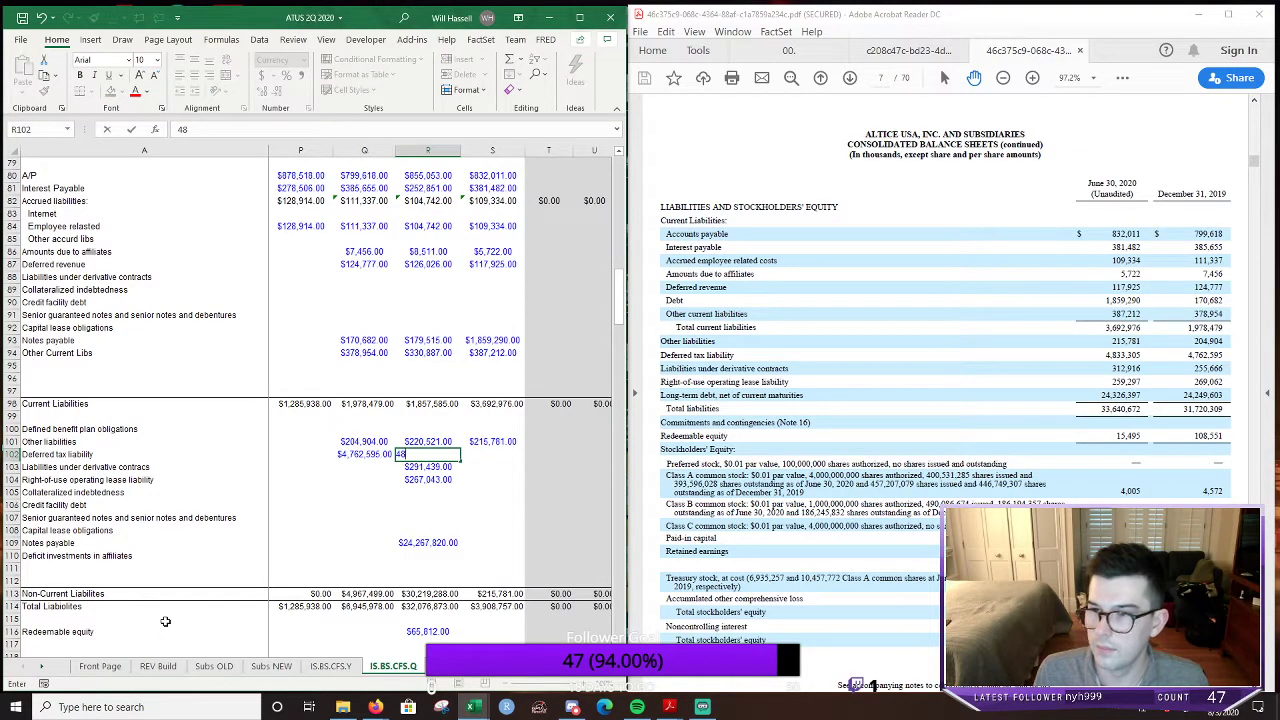
pyautogui.write('33,305')
pyautogui.press('Return')
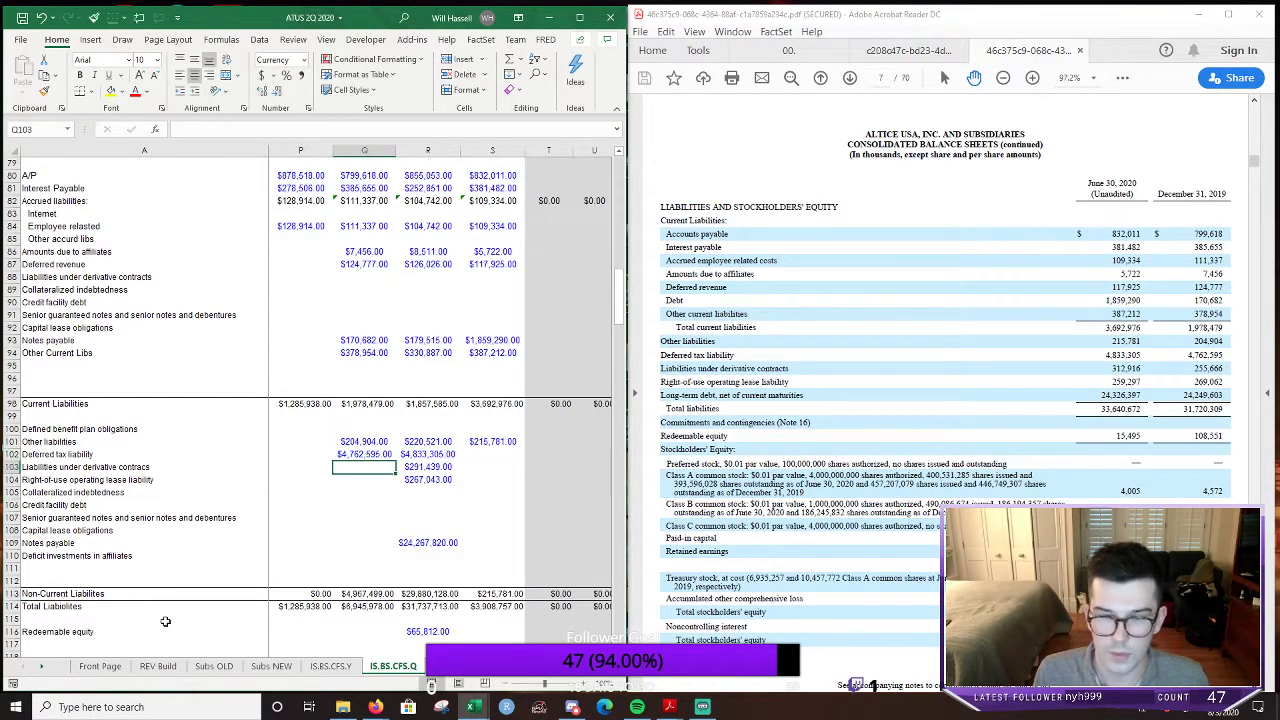
pyautogui.hotkey('ctrl', 'z')
pyautogui.press('Tab')
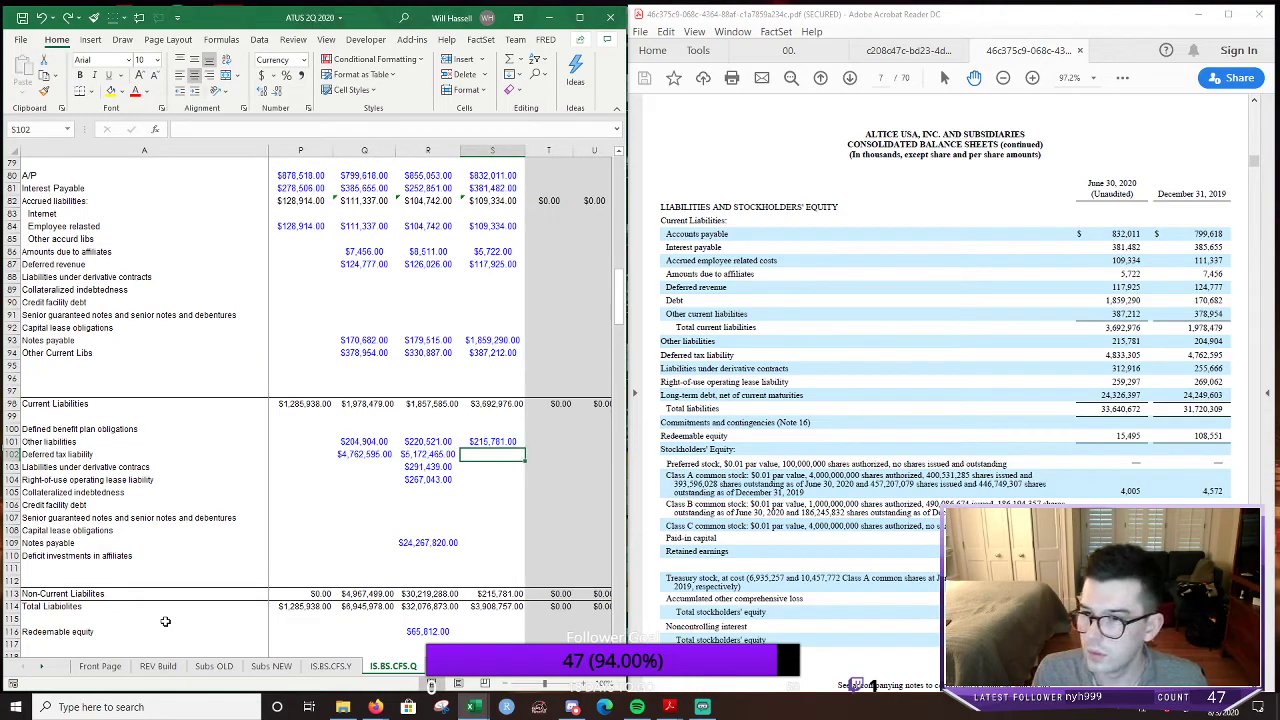
pyautogui.write('4,8')
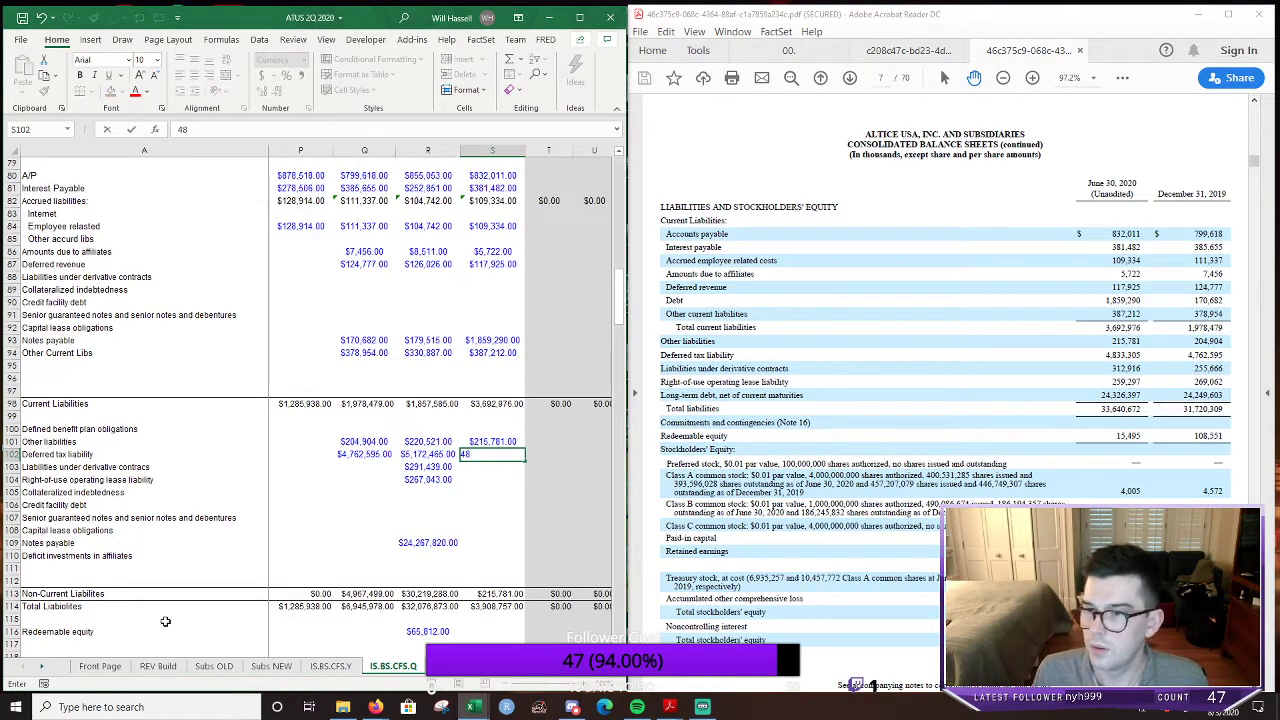
pyautogui.write('33,305')
pyautogui.press('Return')
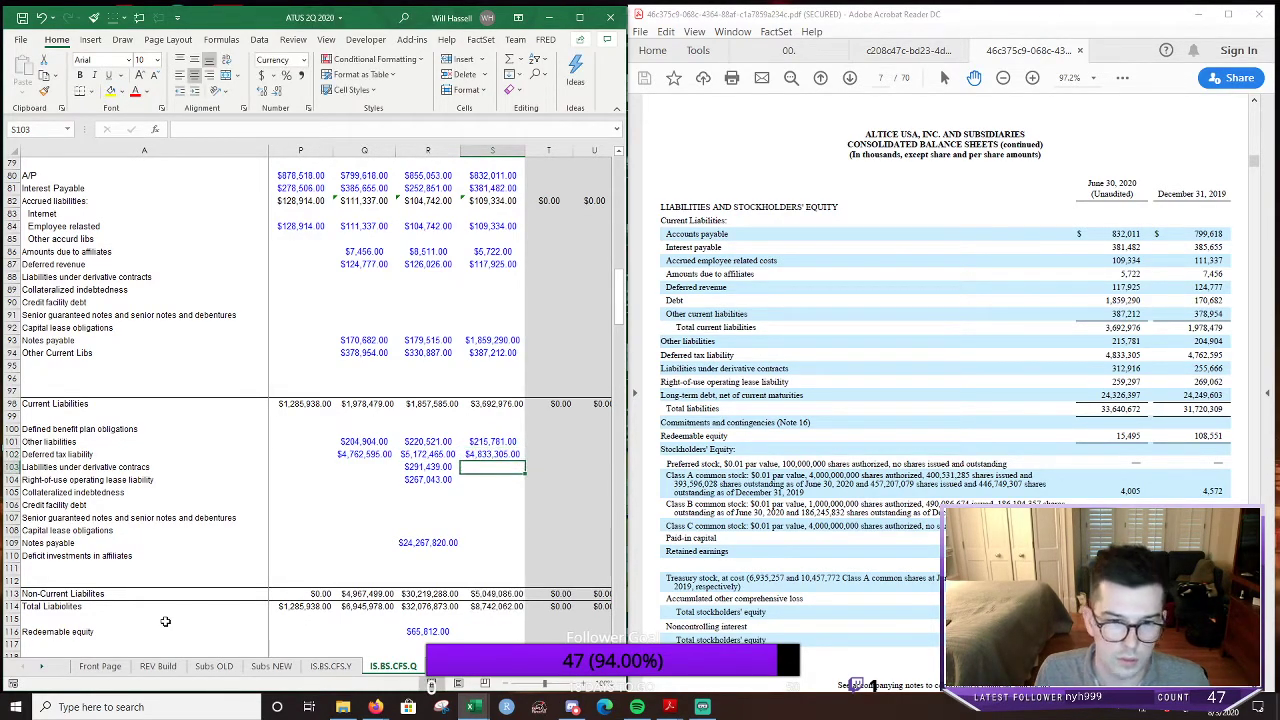
# Enter derivative contract liabilities (255,666 / 312,916) and lease liabilities (259,297 / 269,062)
pyautogui.press('Left')
pyautogui.press('Left')
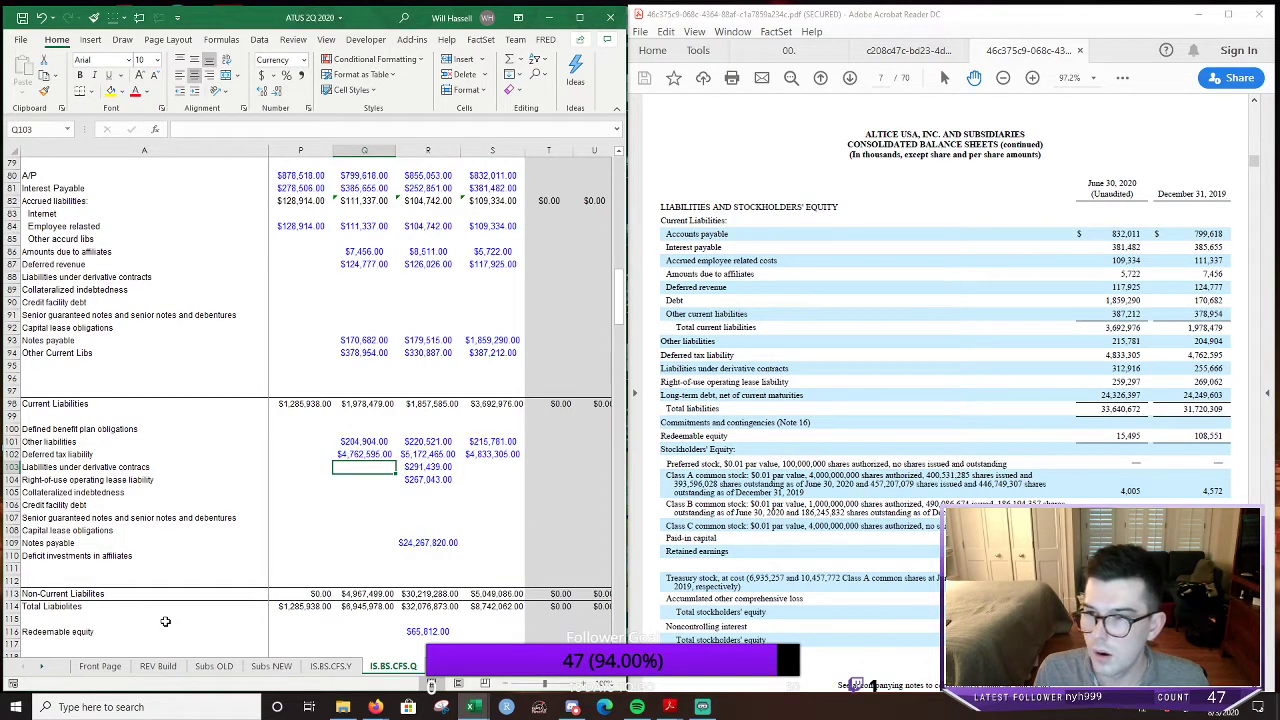
pyautogui.write('255')
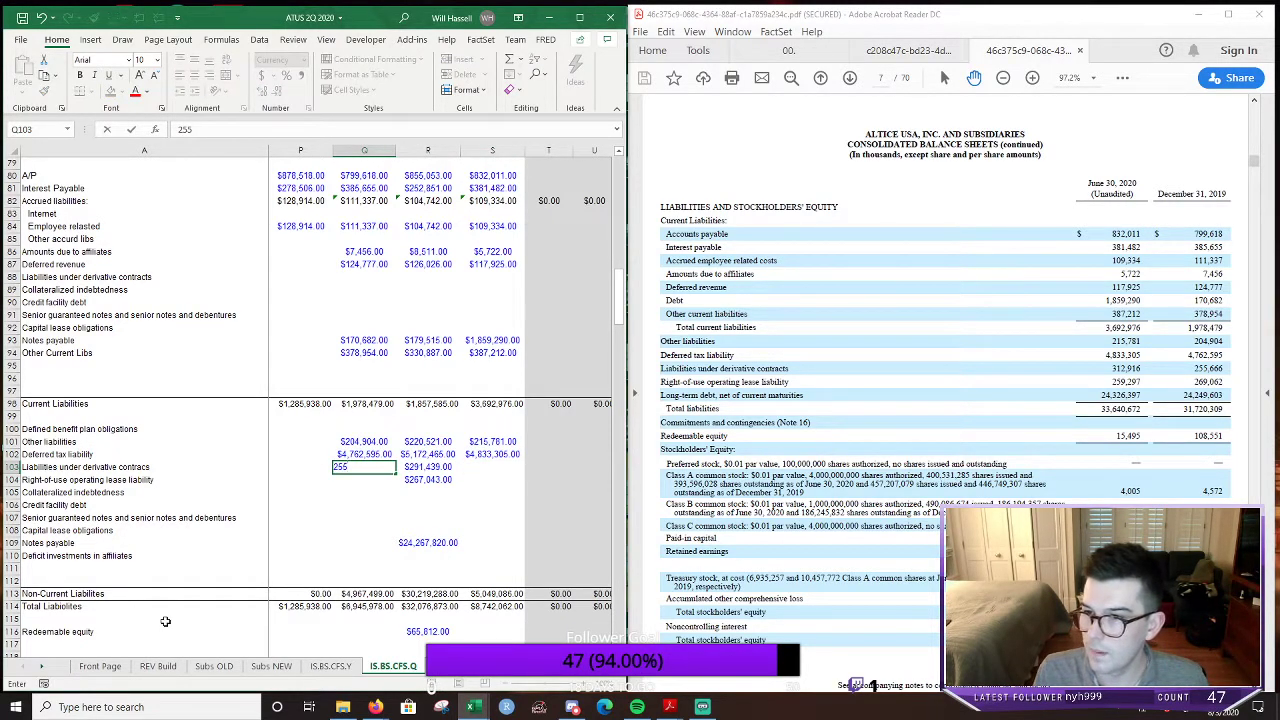
pyautogui.write(',666')
pyautogui.press('Right')
pyautogui.press('Right')
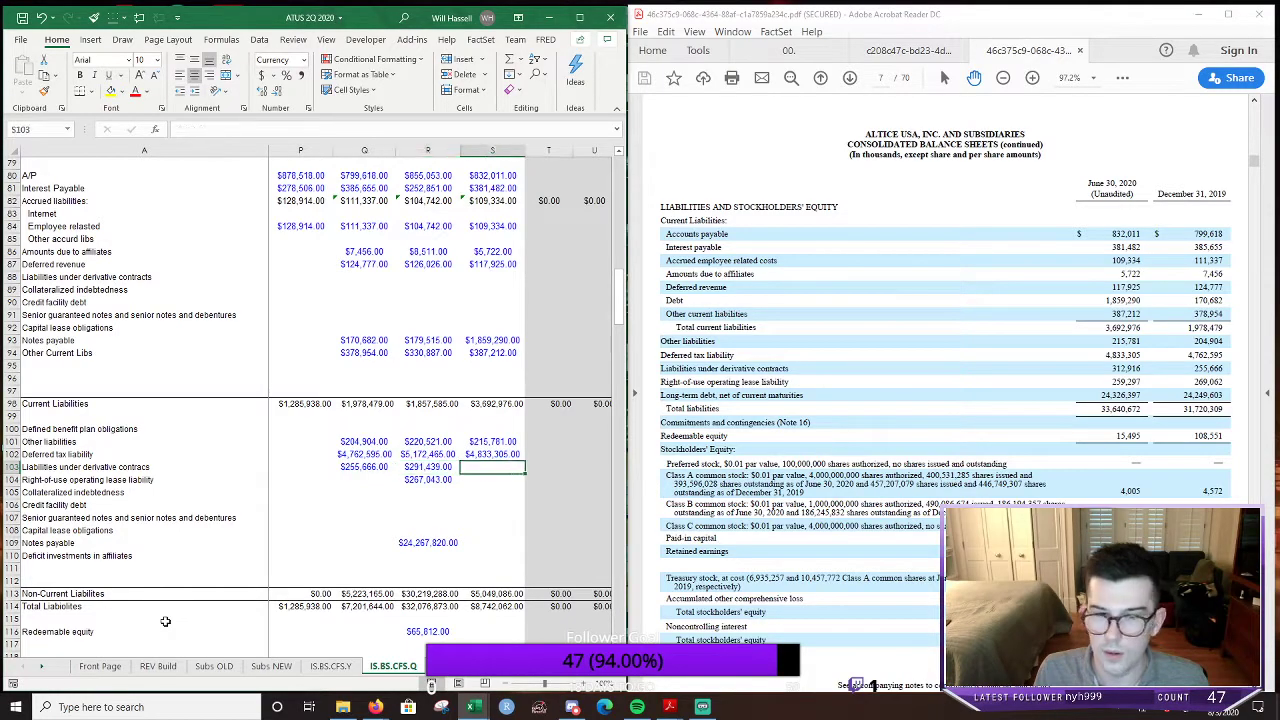
pyautogui.write('31')
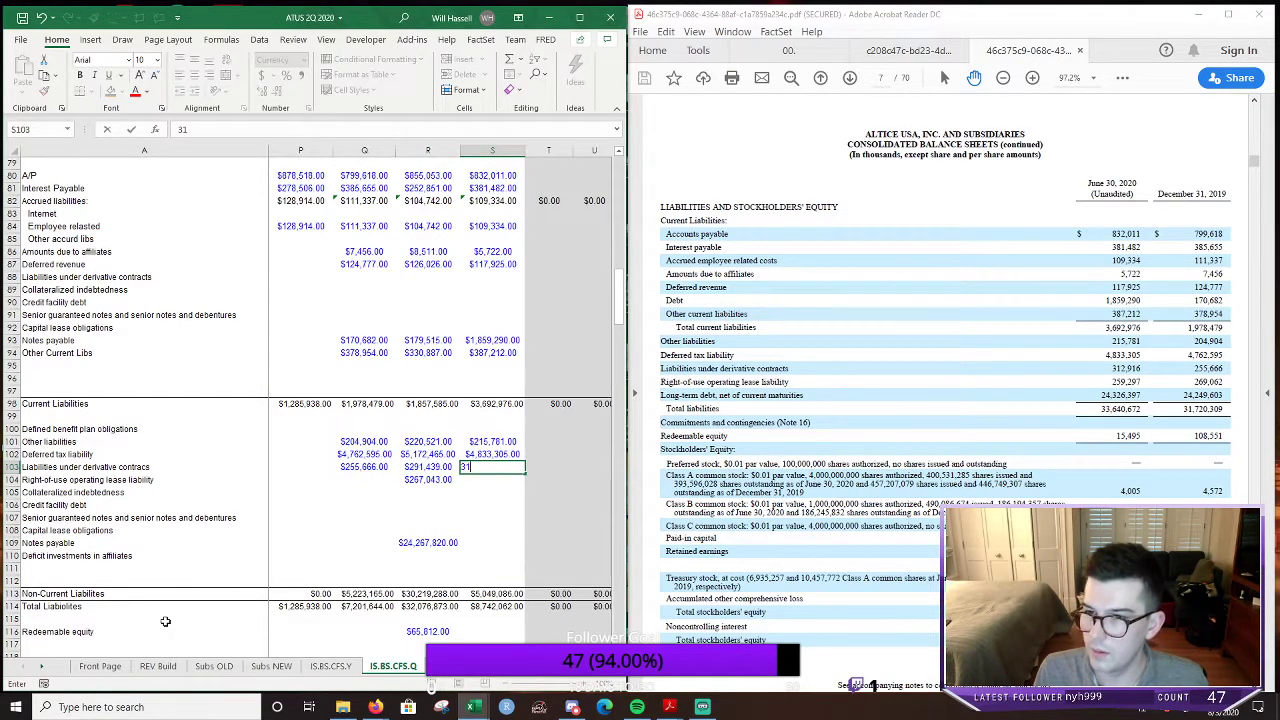
pyautogui.write('2,916')
pyautogui.press('Return')
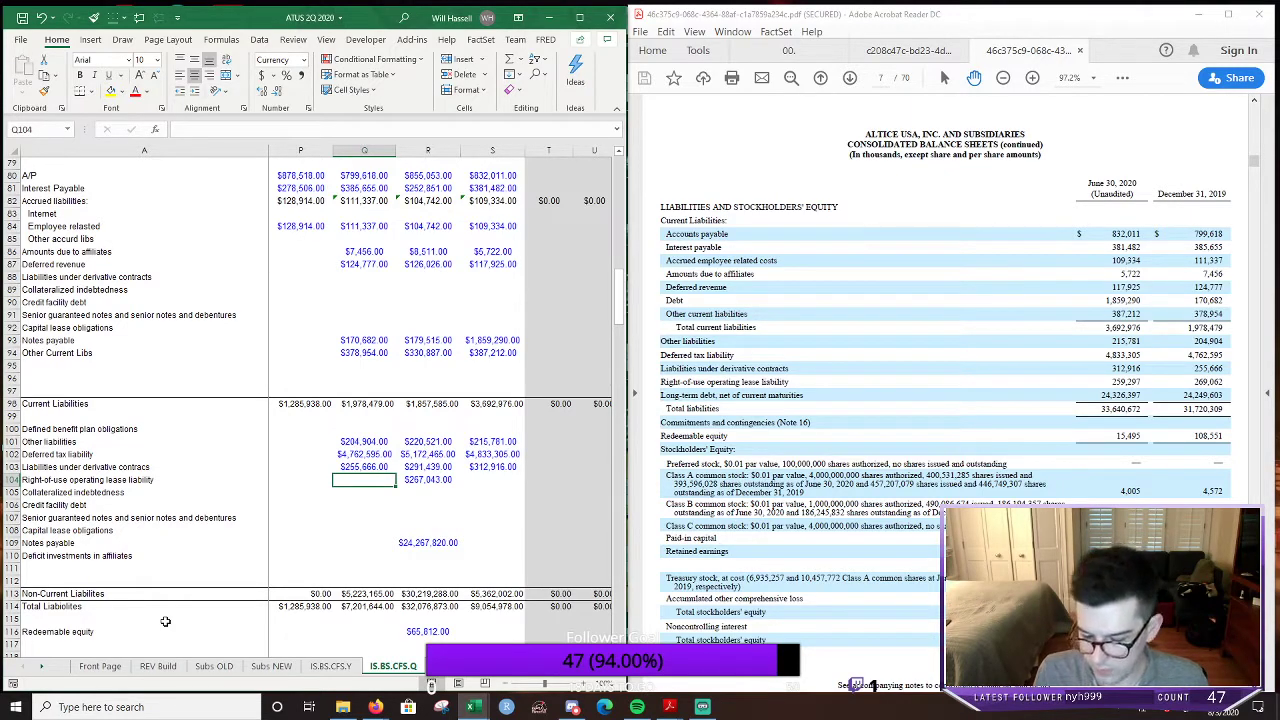
pyautogui.write('259')
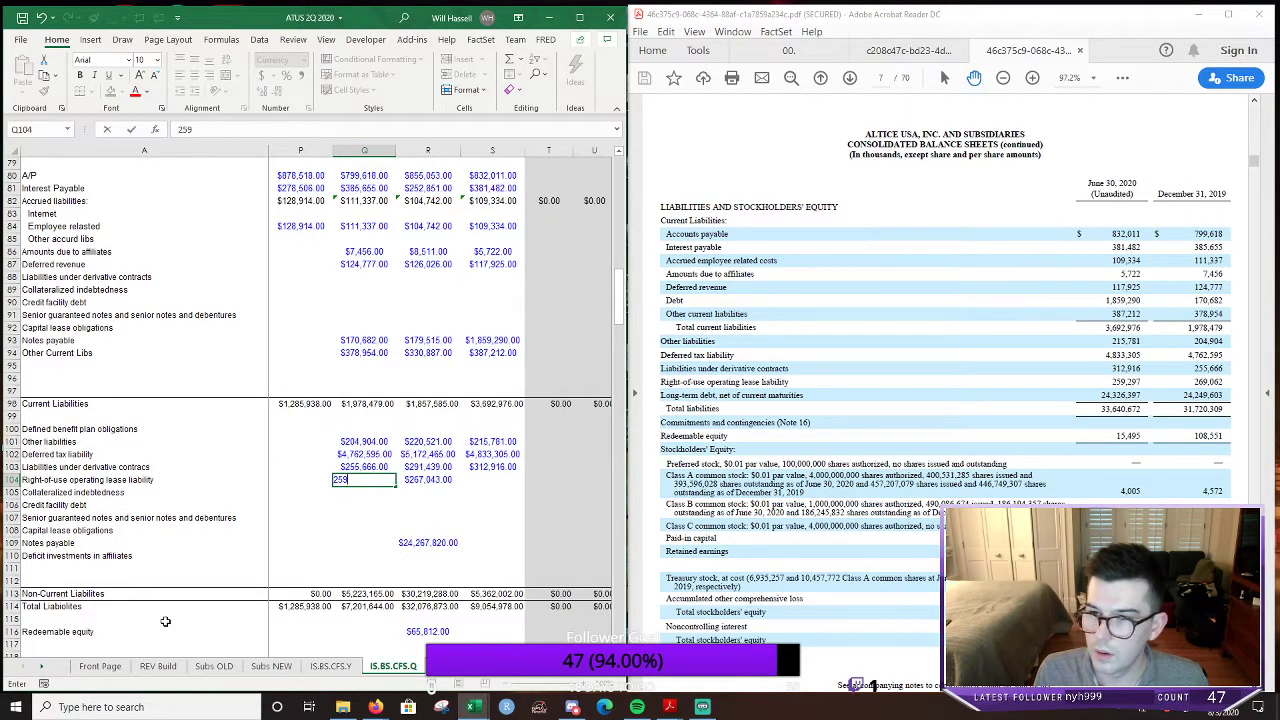
pyautogui.write('29')
pyautogui.press('Tab')
pyautogui.press('Tab')
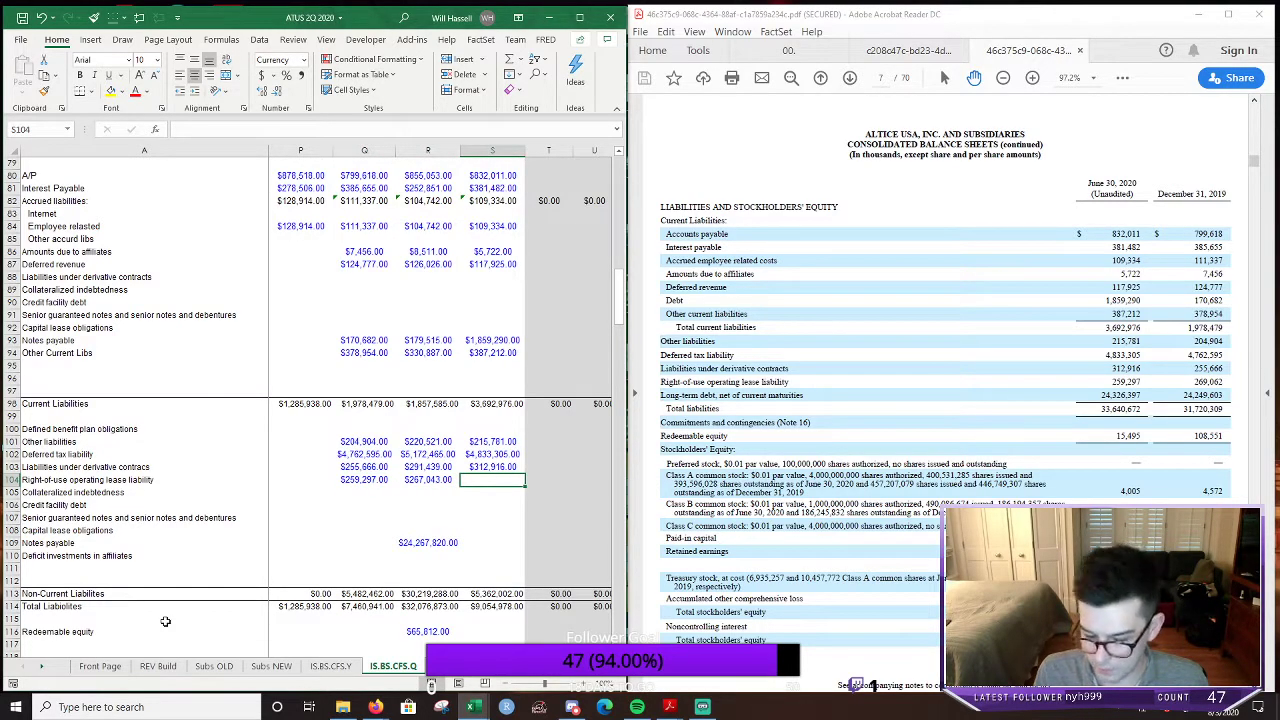
pyautogui.write('269')
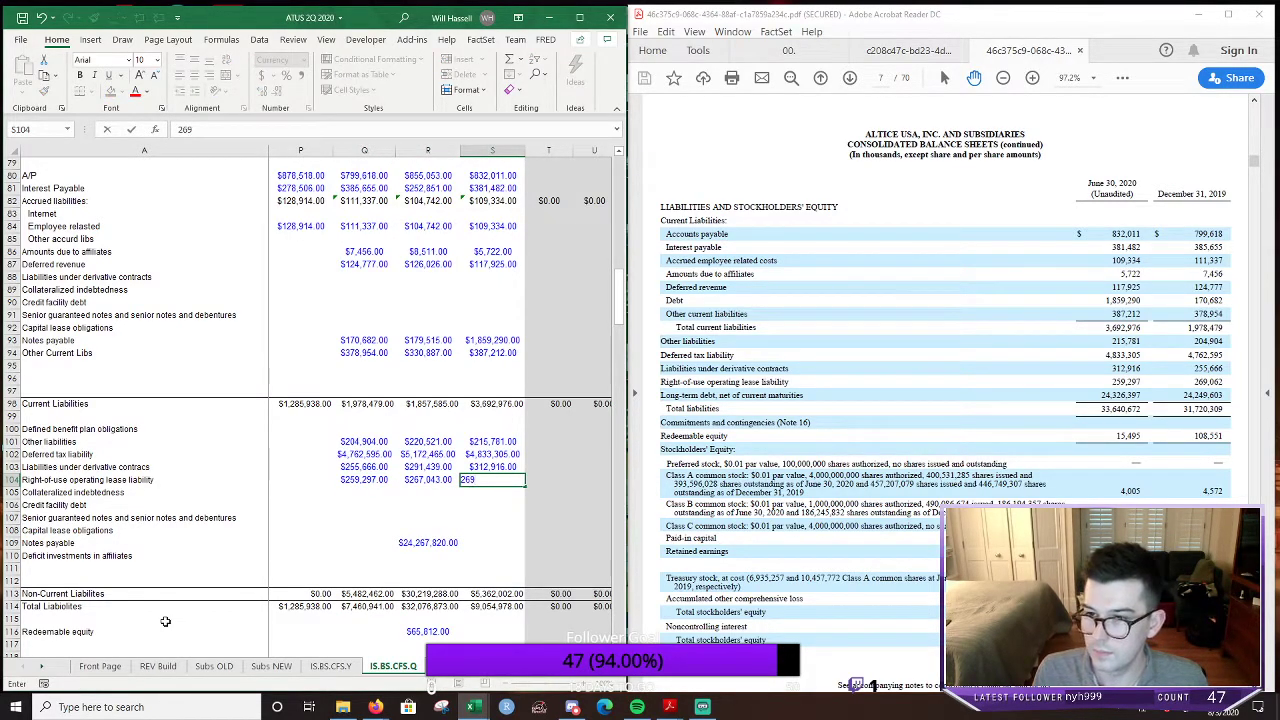
pyautogui.write(',062')
pyautogui.press('Return')
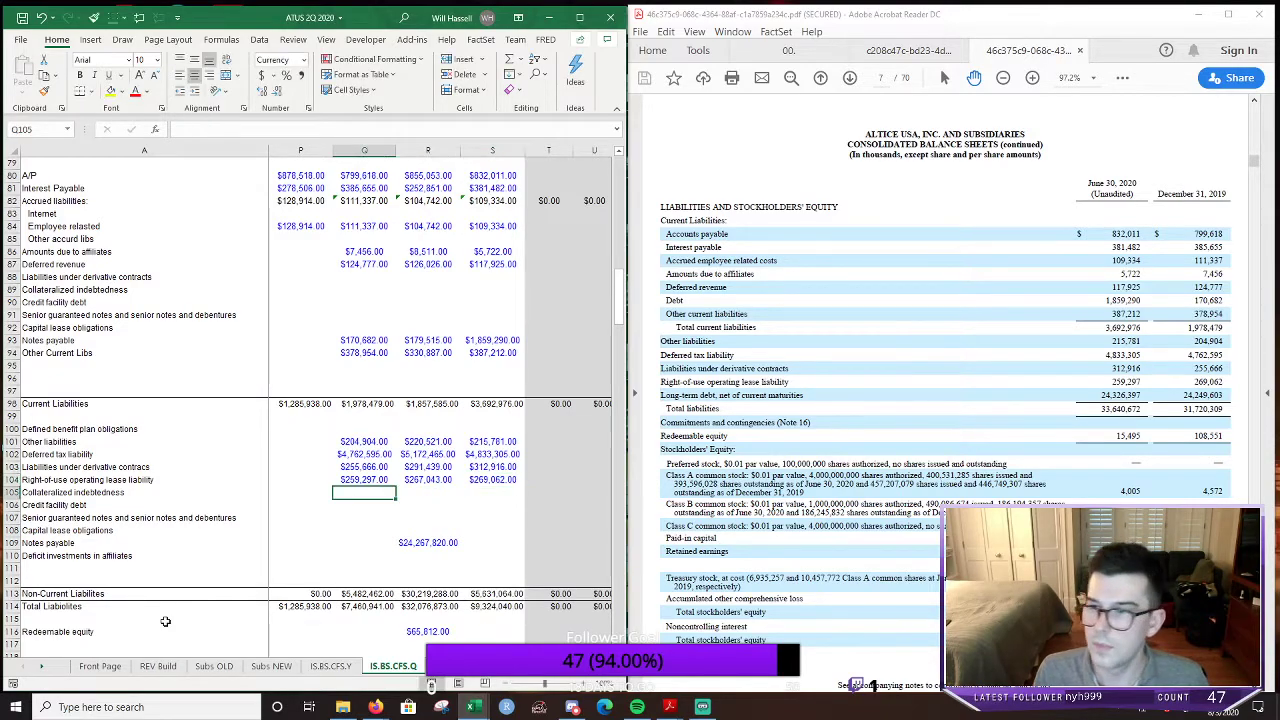
# Enter Notes payable of 24,249,603 in Q109 and type 24,326,397 for column S
pyautogui.press('Down')
pyautogui.press('Down')
pyautogui.press('Down')
pyautogui.press('Down')
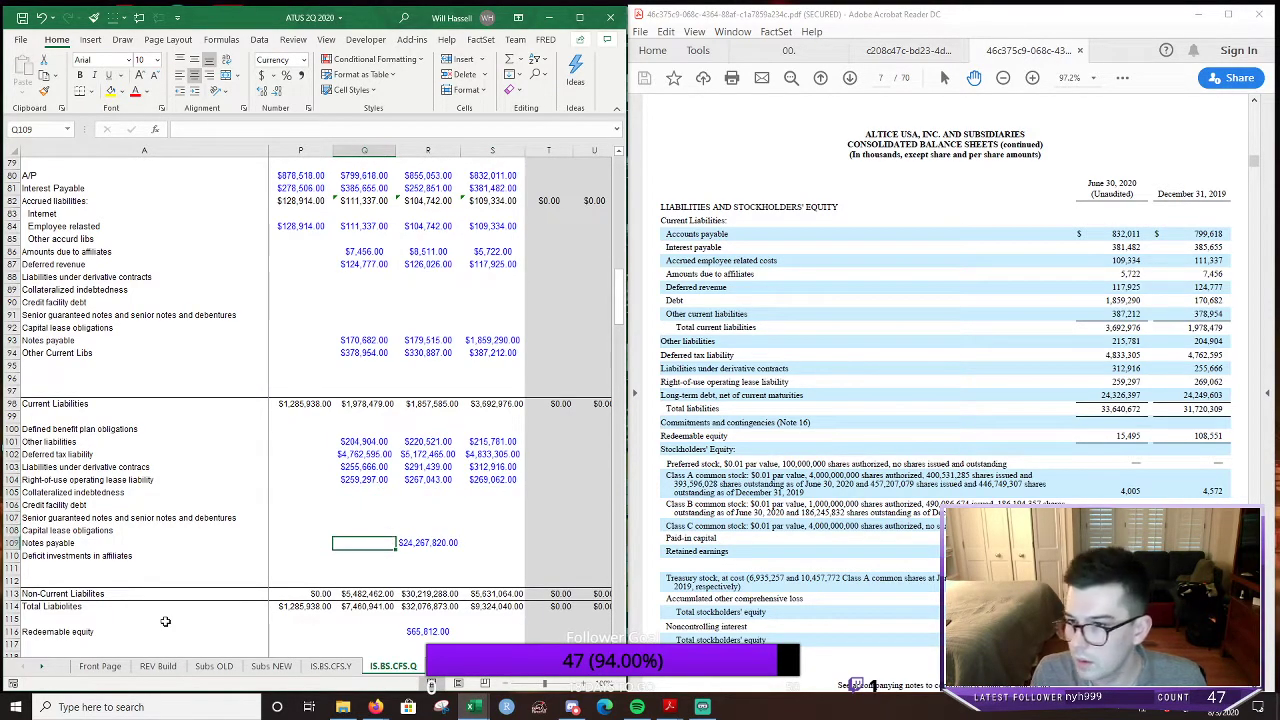
pyautogui.write('2')
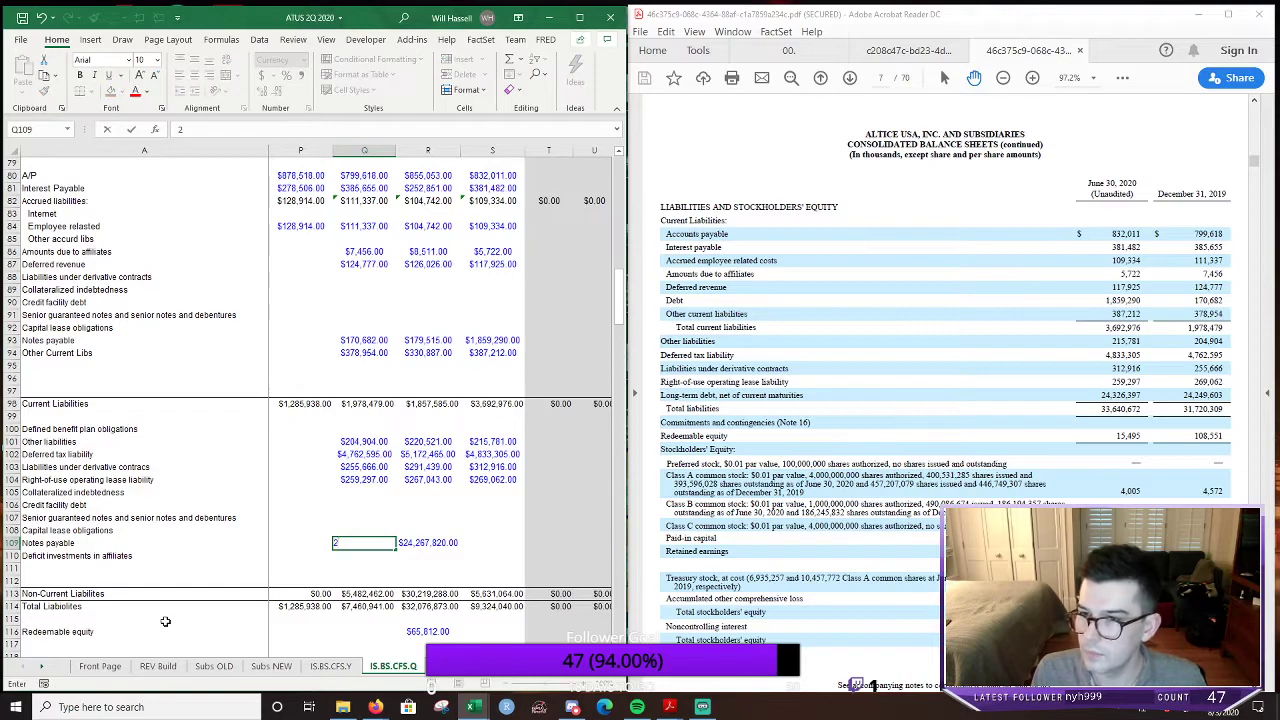
pyautogui.write('4,249,603')
pyautogui.press('Tab')
pyautogui.press('Tab')
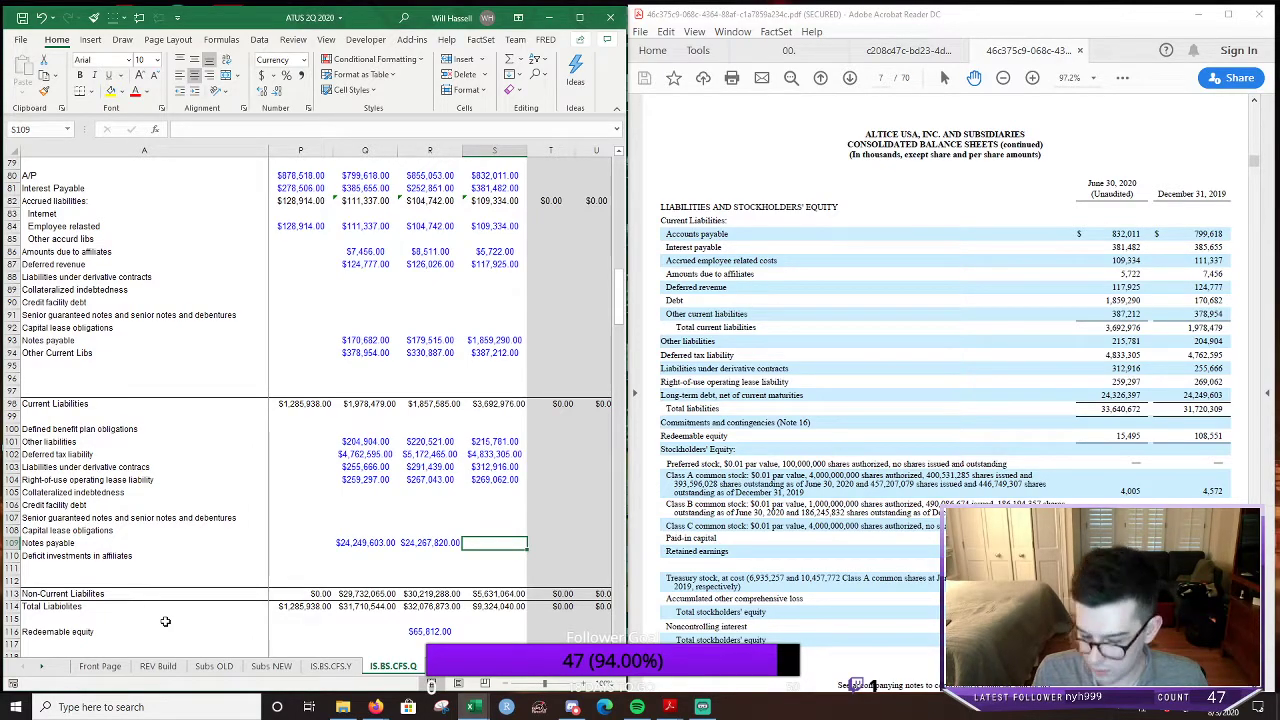
pyautogui.write('24')
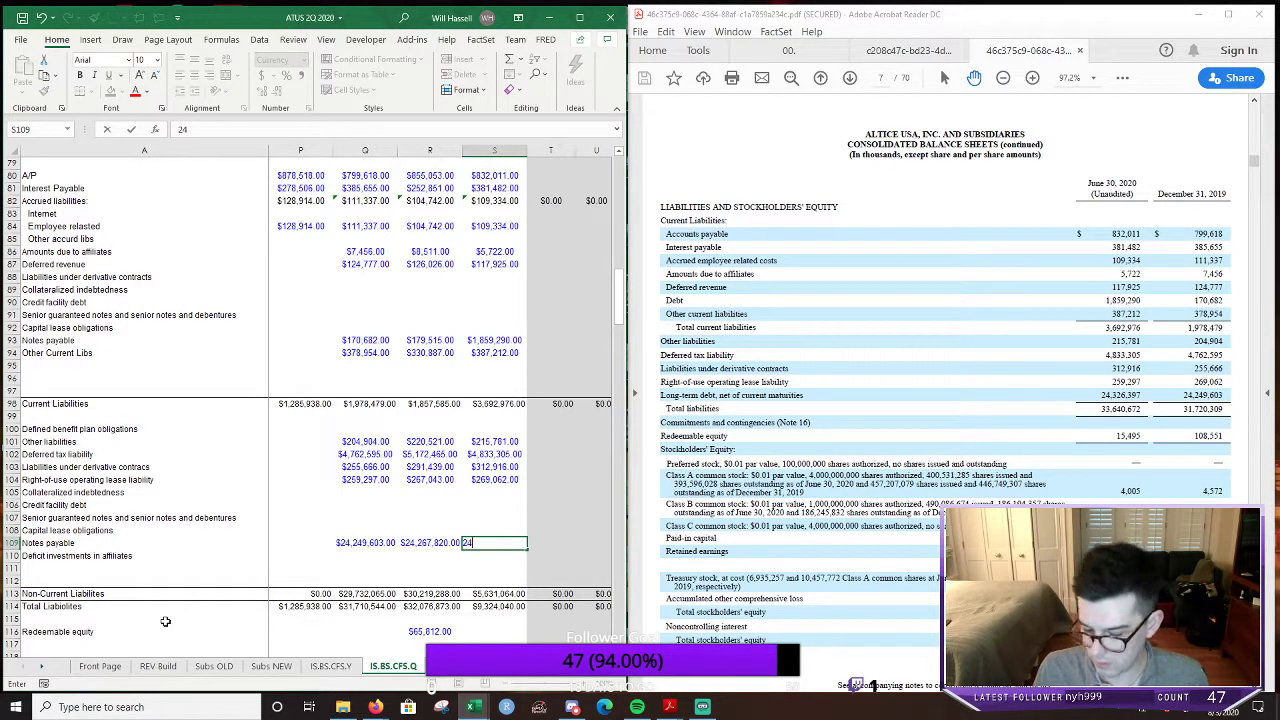
pyautogui.write(',326')
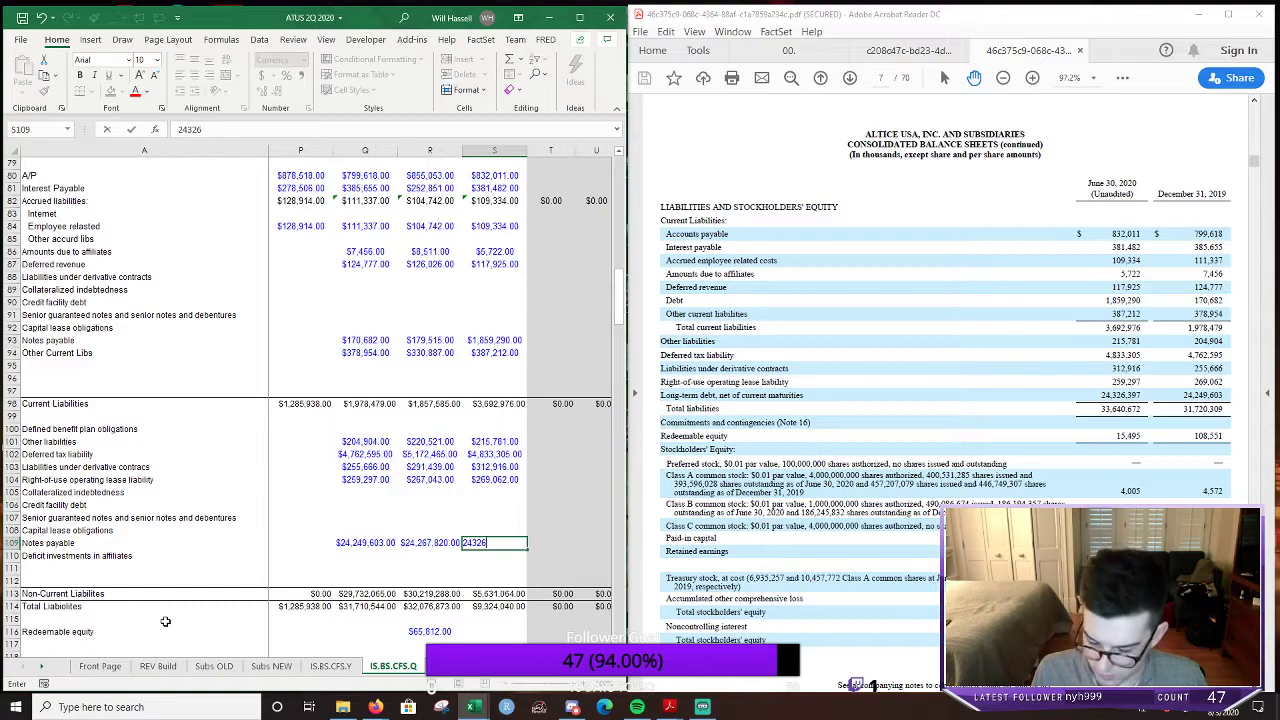
pyautogui.write(',397')
# Commit the notes payable entry and check the non-current and total liabilities formulas
pyautogui.press('Return')
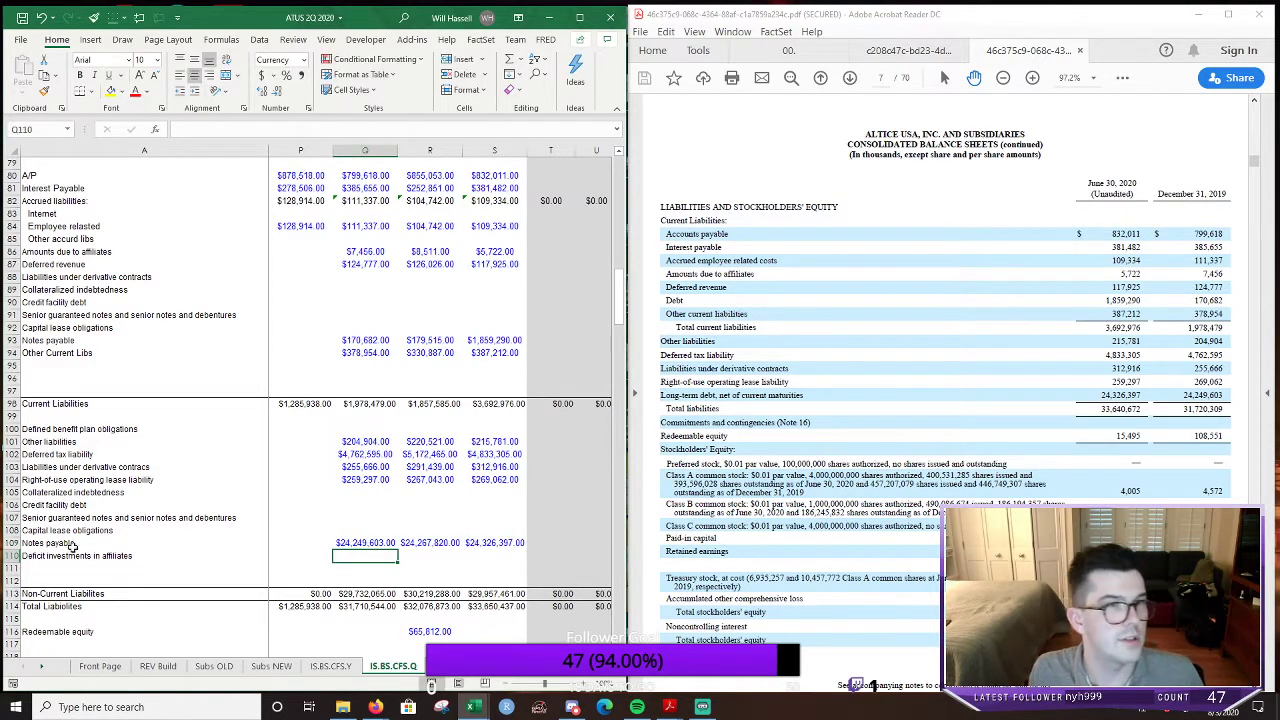
pyautogui.scroll(-6, 300, 499)
pyautogui.press('Down')
pyautogui.press('Down')
pyautogui.press('Down')
pyautogui.press('Down')
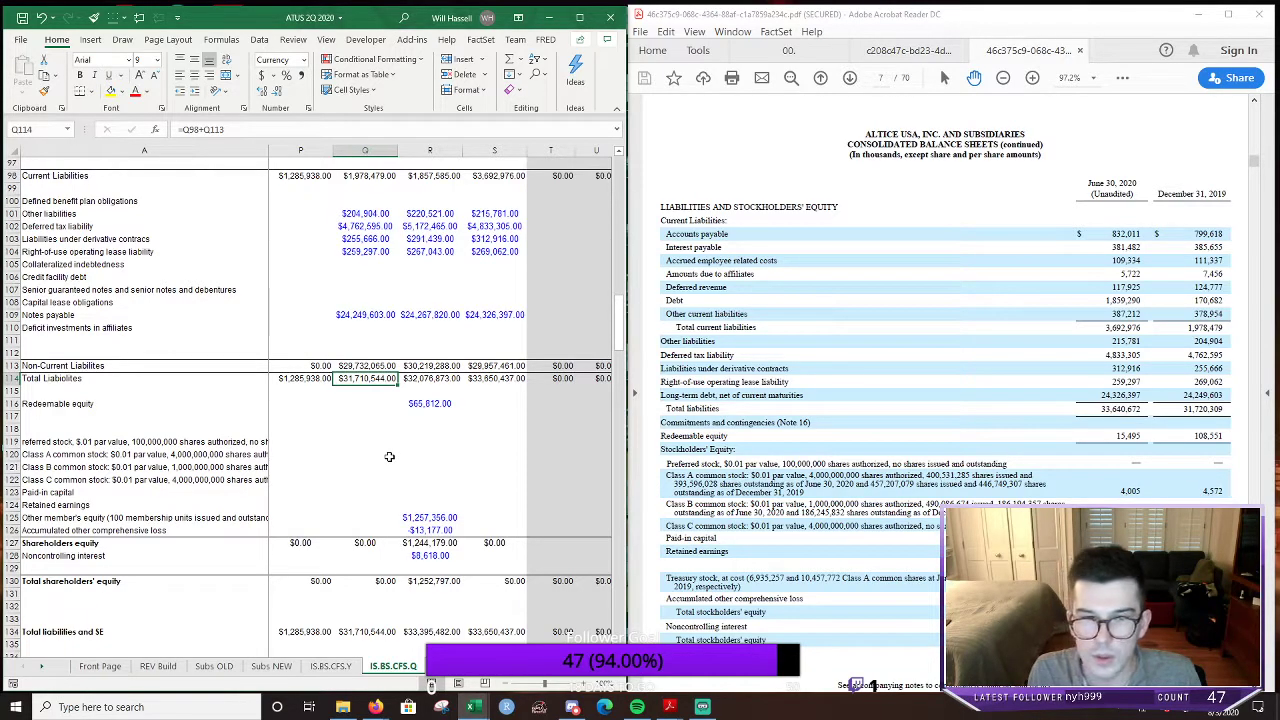
pyautogui.press('F2')
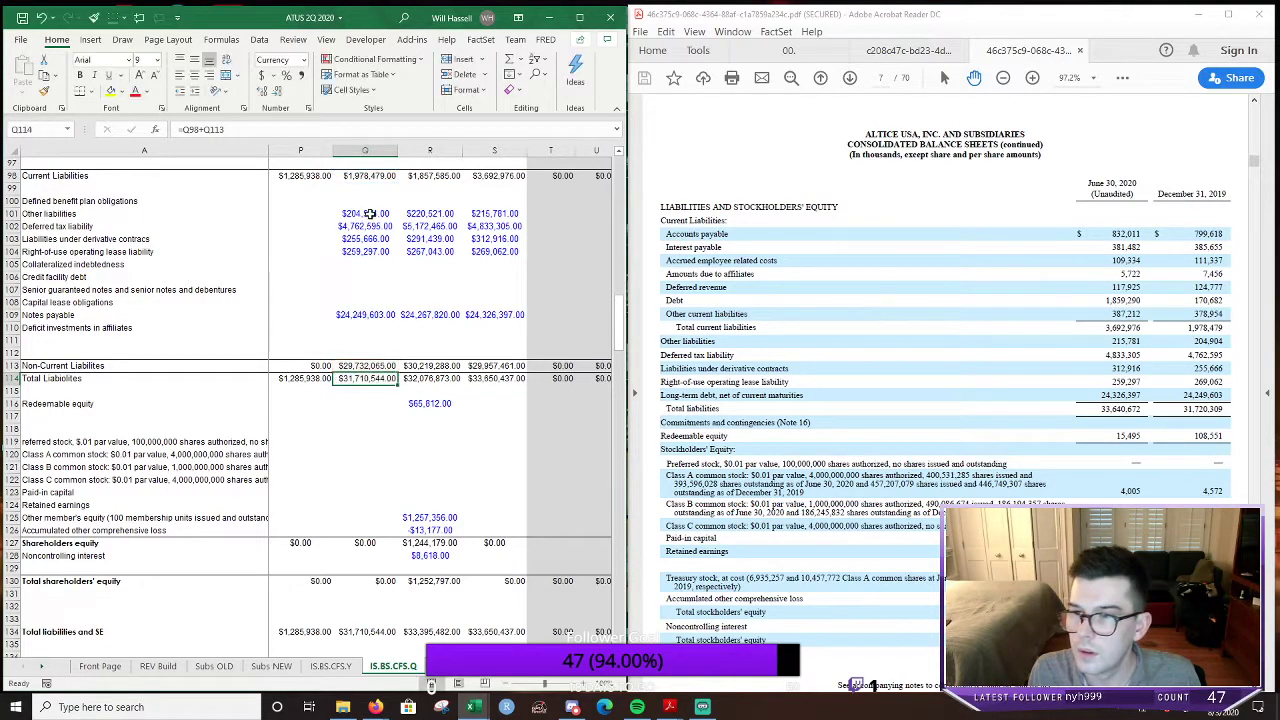
pyautogui.press('Return')
pyautogui.click(371, 366)
pyautogui.doubleClick(371, 366)
pyautogui.press('Escape')
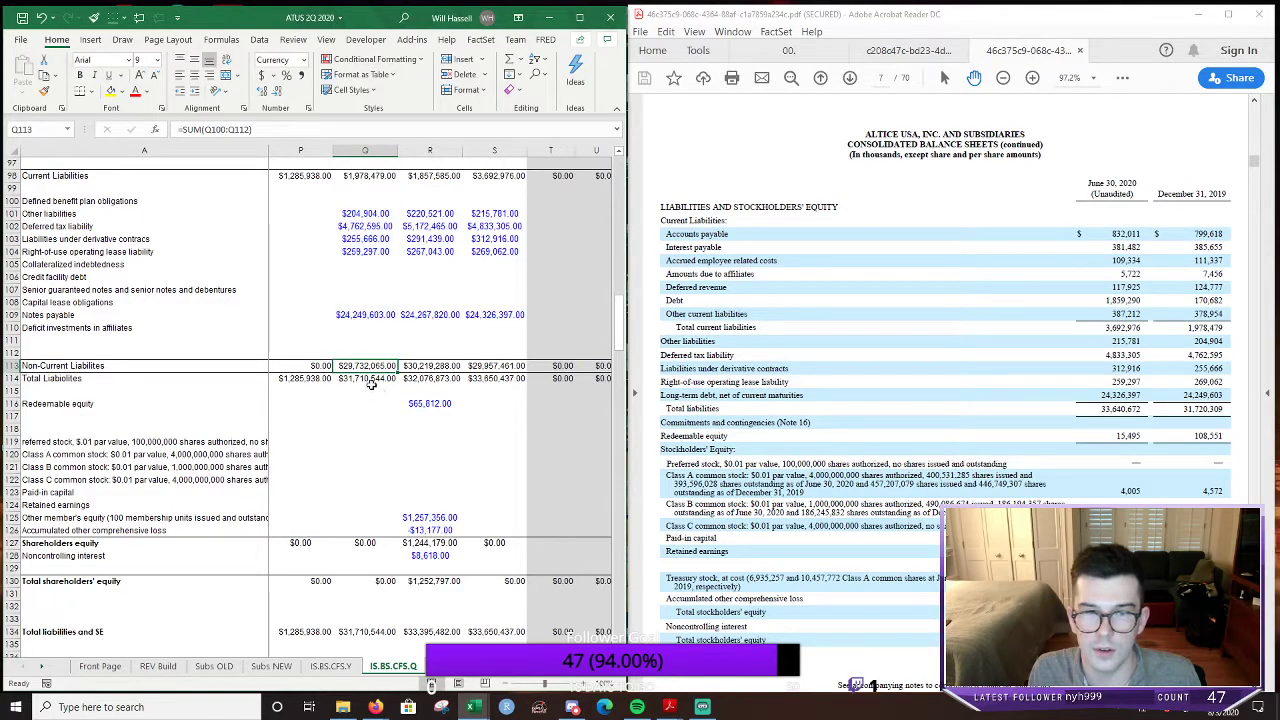
pyautogui.doubleClick(368, 379)
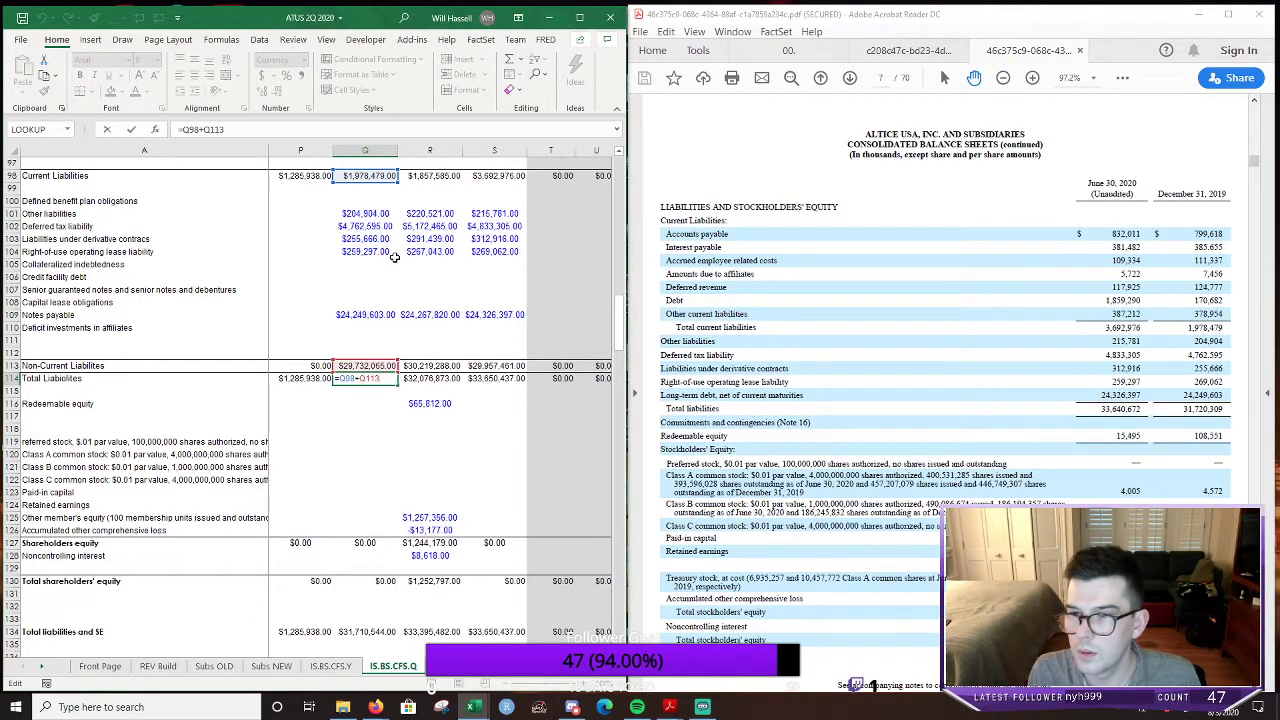
pyautogui.press('Escape')
# Copy the column S lease liability into helper cell Q105
pyautogui.click(380, 251)
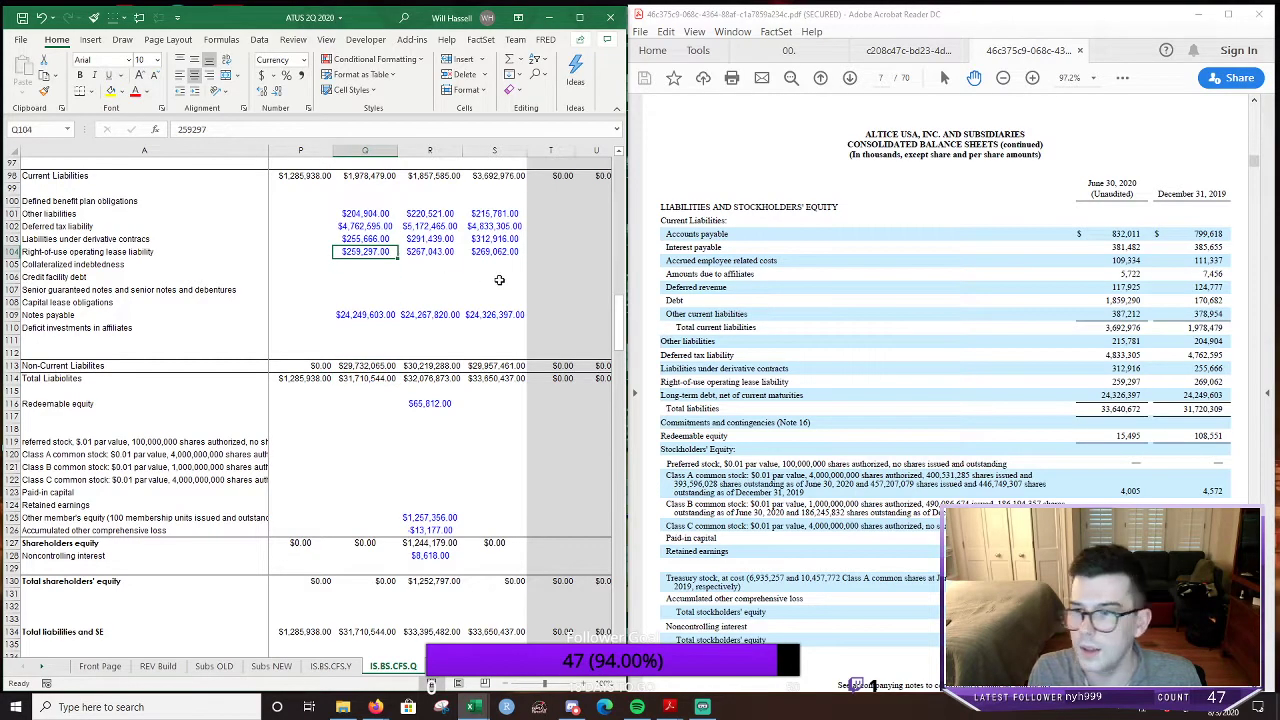
pyautogui.press('Right')
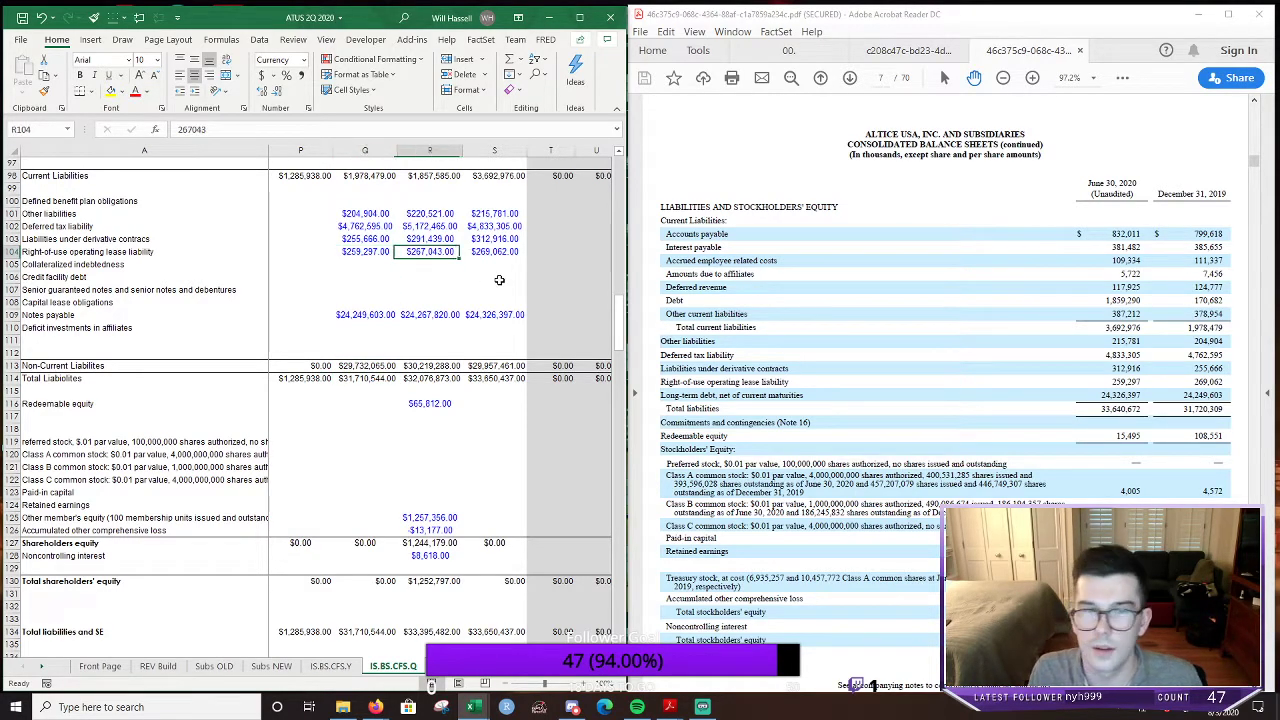
pyautogui.press('Right')
pyautogui.hotkey('ctrl', 'c')
pyautogui.press('Down')
pyautogui.press('Left')
pyautogui.press('Left')
pyautogui.hotkey('ctrl', 'v')
# Finish the swap so Q104 reads $269,062 and S104 $259,297, then clear Q105
pyautogui.press('Escape')
pyautogui.press('Up')
pyautogui.hotkey('ctrl', 'c')
pyautogui.press('Right')
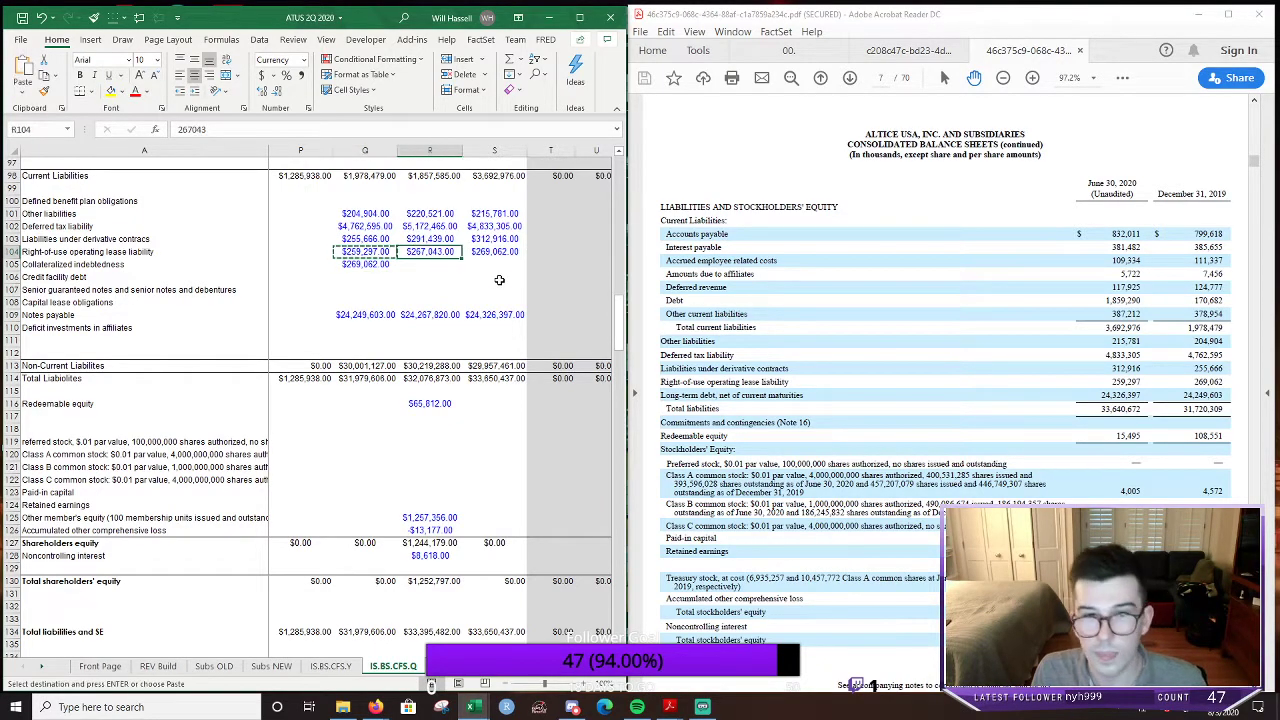
pyautogui.press('Right')
pyautogui.press('Return')
pyautogui.press('Left')
pyautogui.press('Left')
pyautogui.hotkey('ctrl', 'c')
pyautogui.press('Up')
pyautogui.hotkey('ctrl', 'v')
pyautogui.press('Escape')
pyautogui.press('Down')
pyautogui.press('Delete')
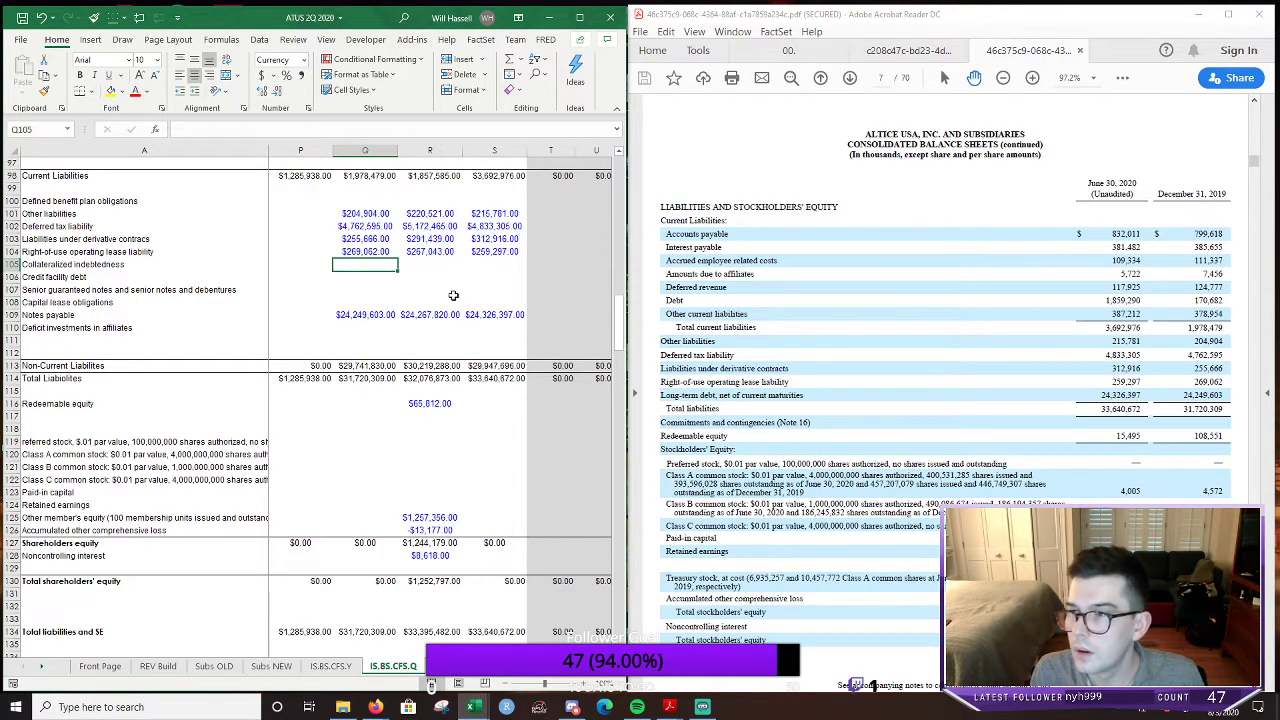
# Enter redeemable equity of 108,551 for 2019 Q4 and 15,495 for 2020 Q2
pyautogui.scroll(-3, 453, 295)
pyautogui.scroll(-1, 453, 295)
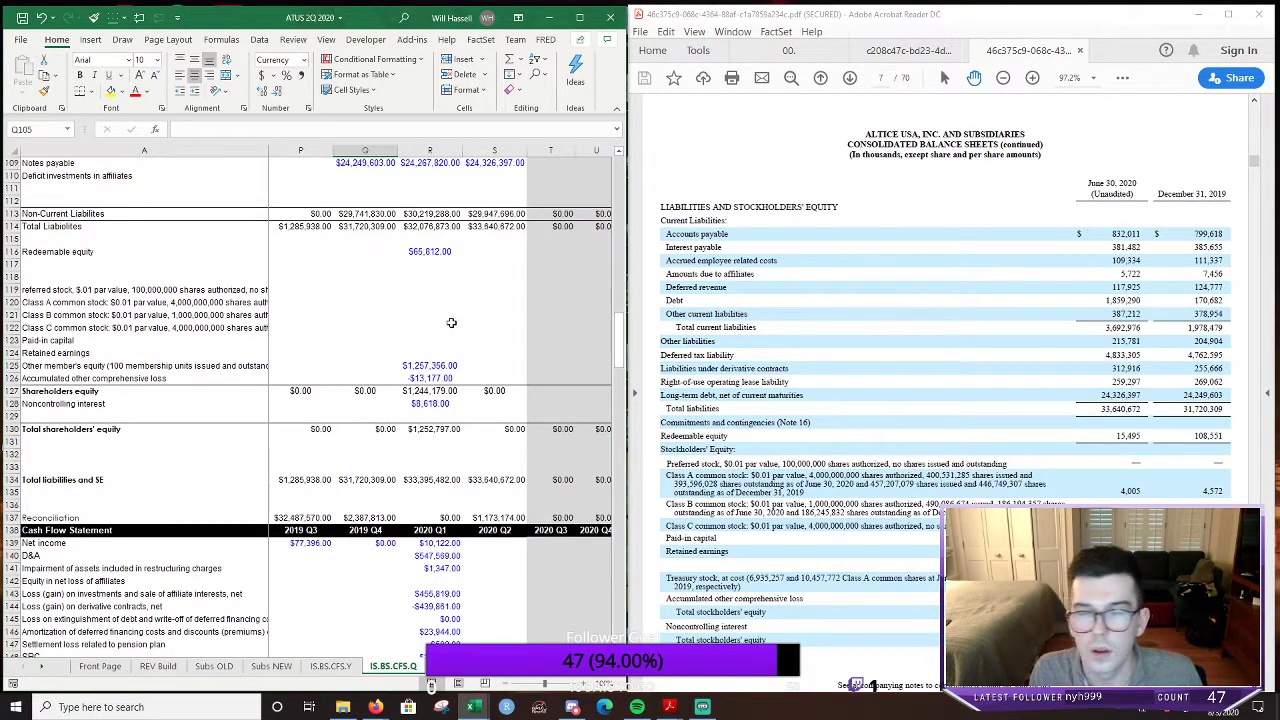
pyautogui.click(380, 265)
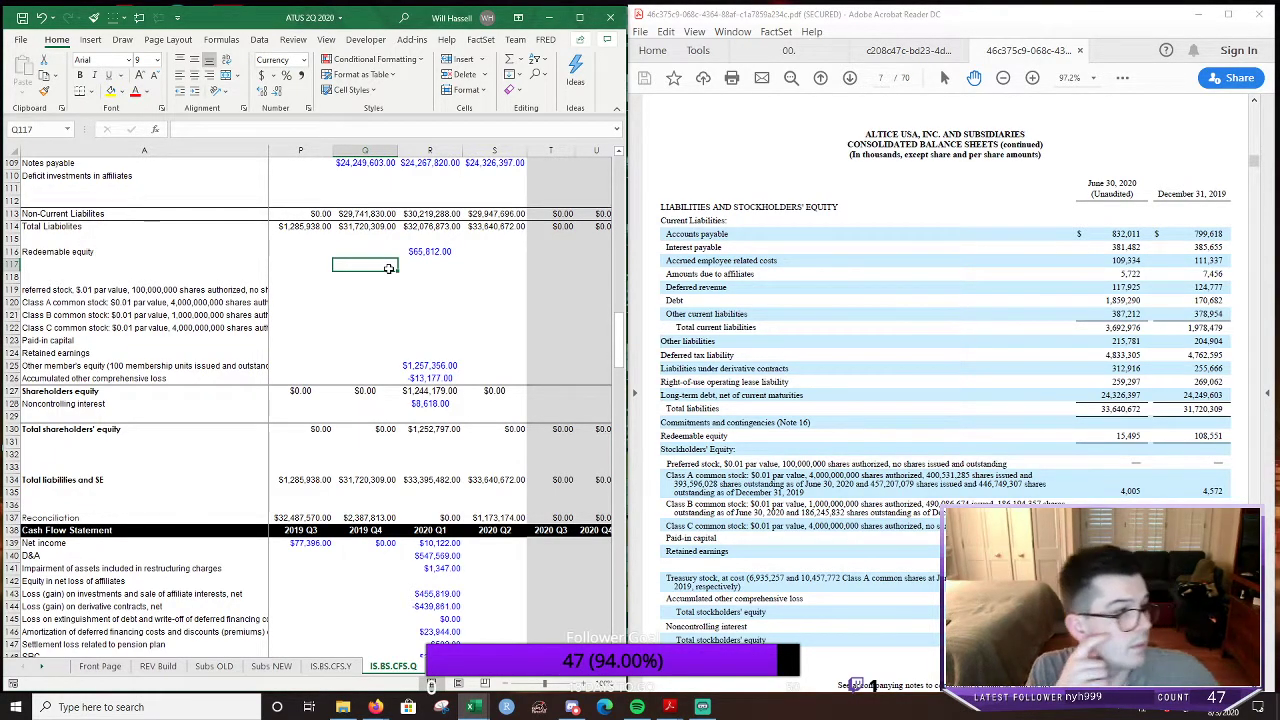
pyautogui.click(340, 252)
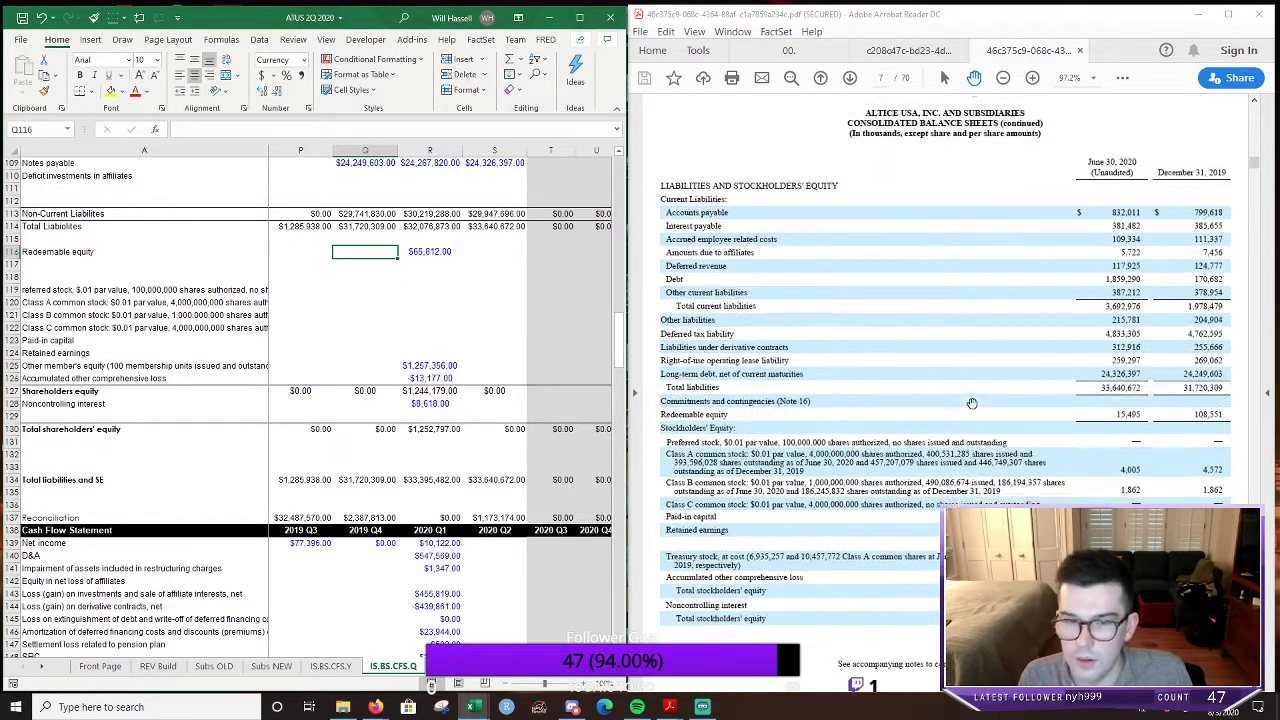
pyautogui.scroll(-3, 971, 403)
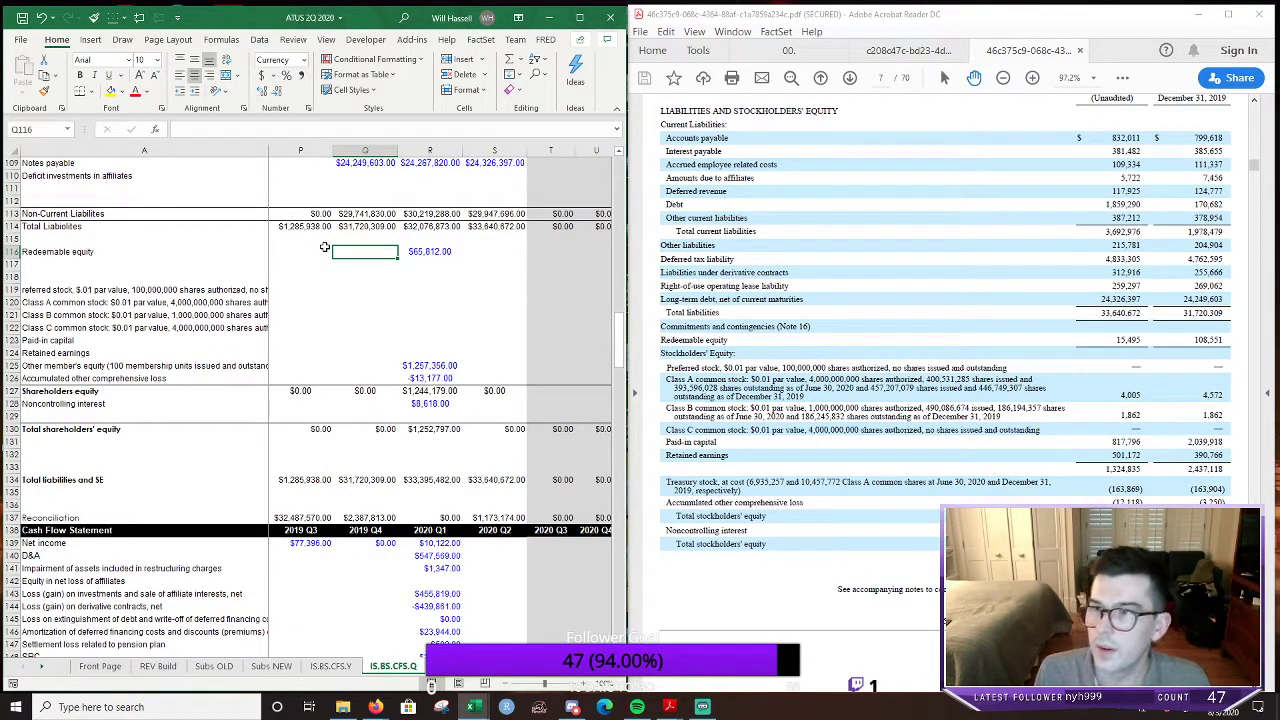
pyautogui.write('108')
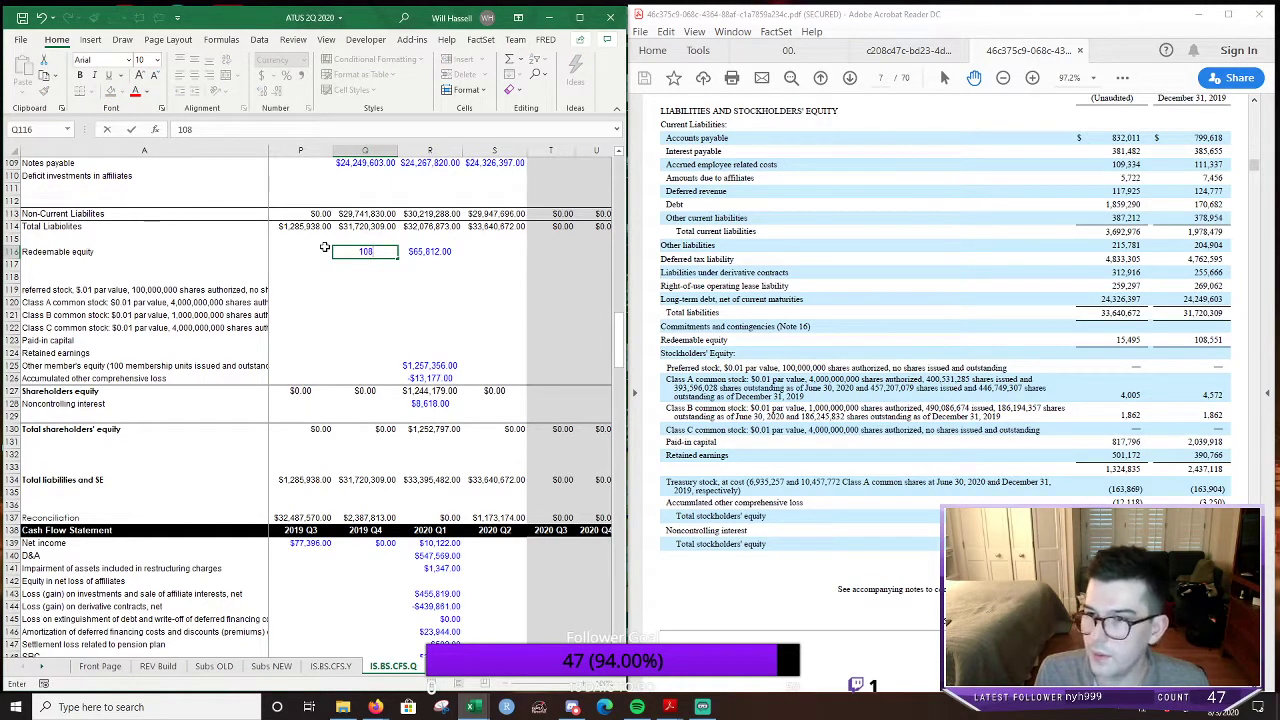
pyautogui.write(',551')
pyautogui.press('Tab')
pyautogui.press('Tab')
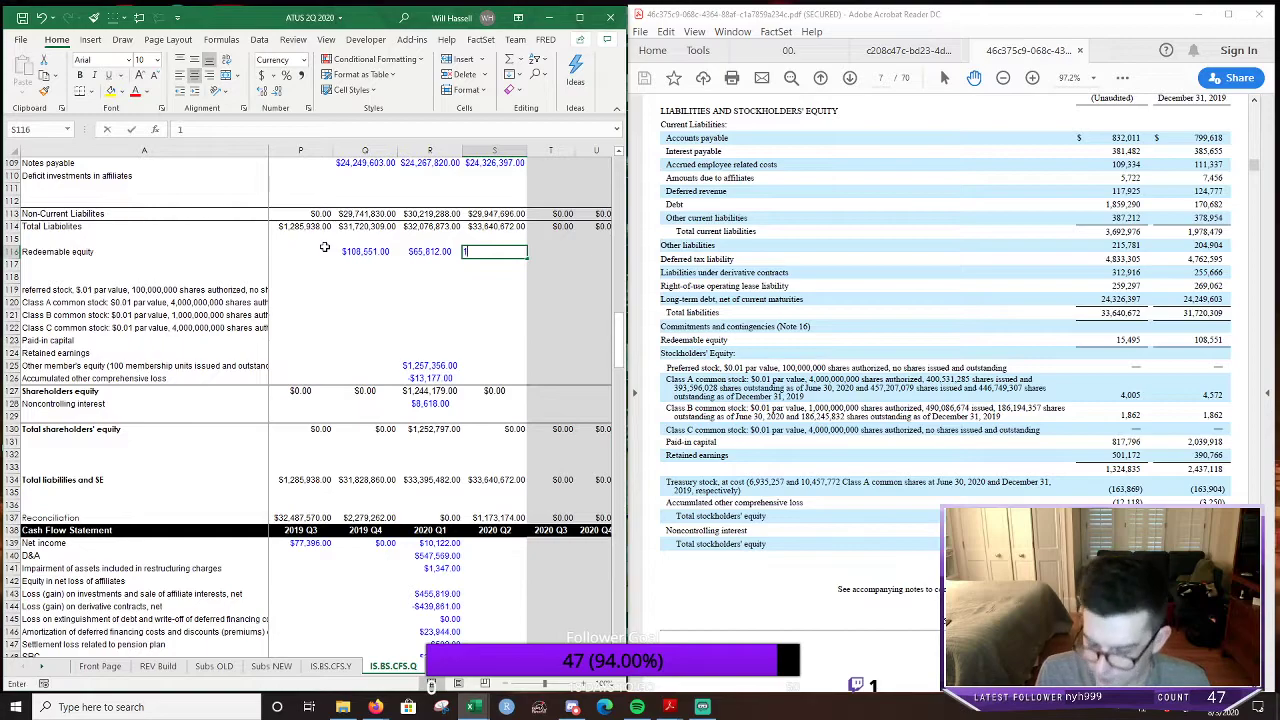
pyautogui.write('15,')
pyautogui.write('4')
pyautogui.write('95')
pyautogui.press('Return')
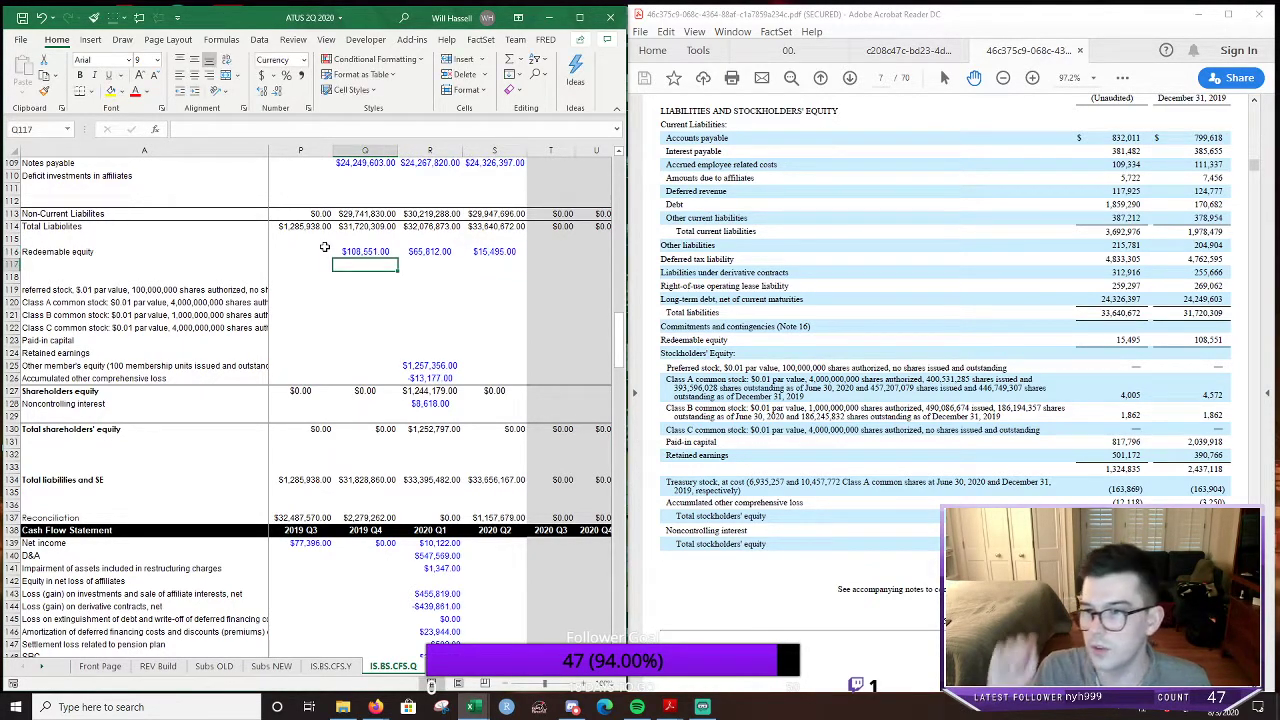
# Review earlier quarters' preferred and common stock entries in the equity section
pyautogui.press('Down')
pyautogui.press('Down')
pyautogui.press('Down')
pyautogui.press('Down')
pyautogui.press('Down')
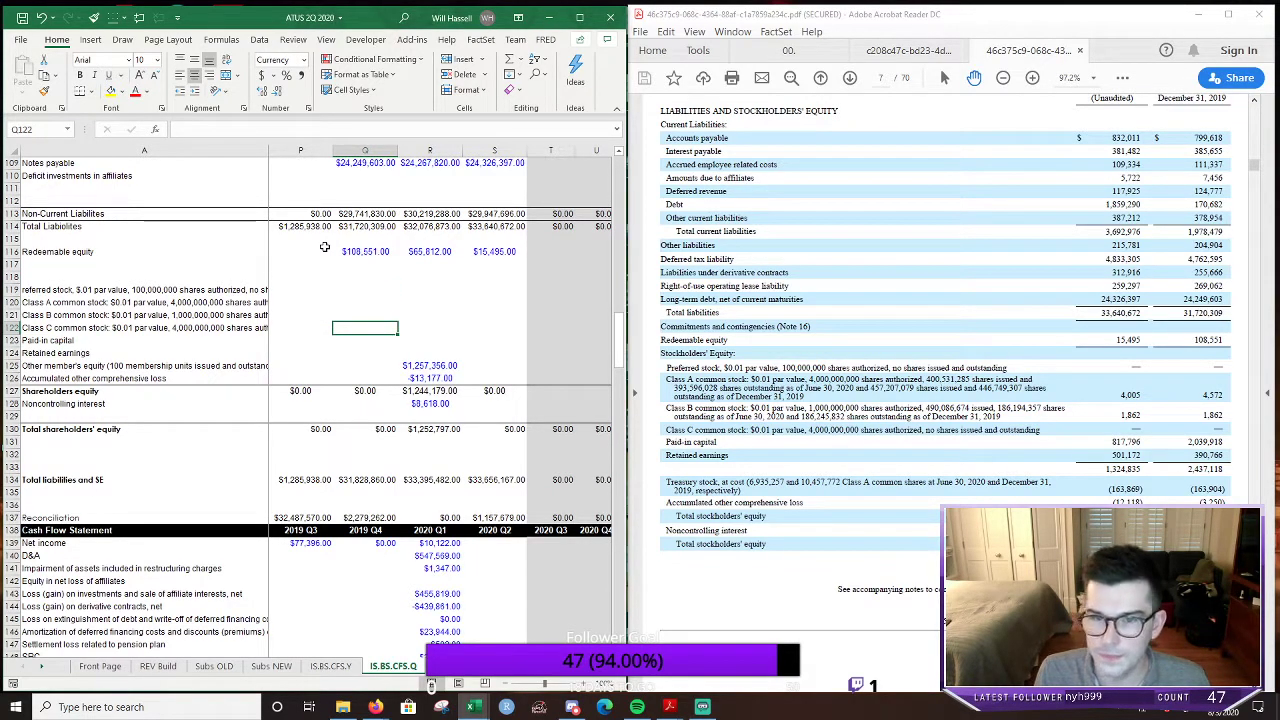
pyautogui.hscroll(-3, 325, 248)
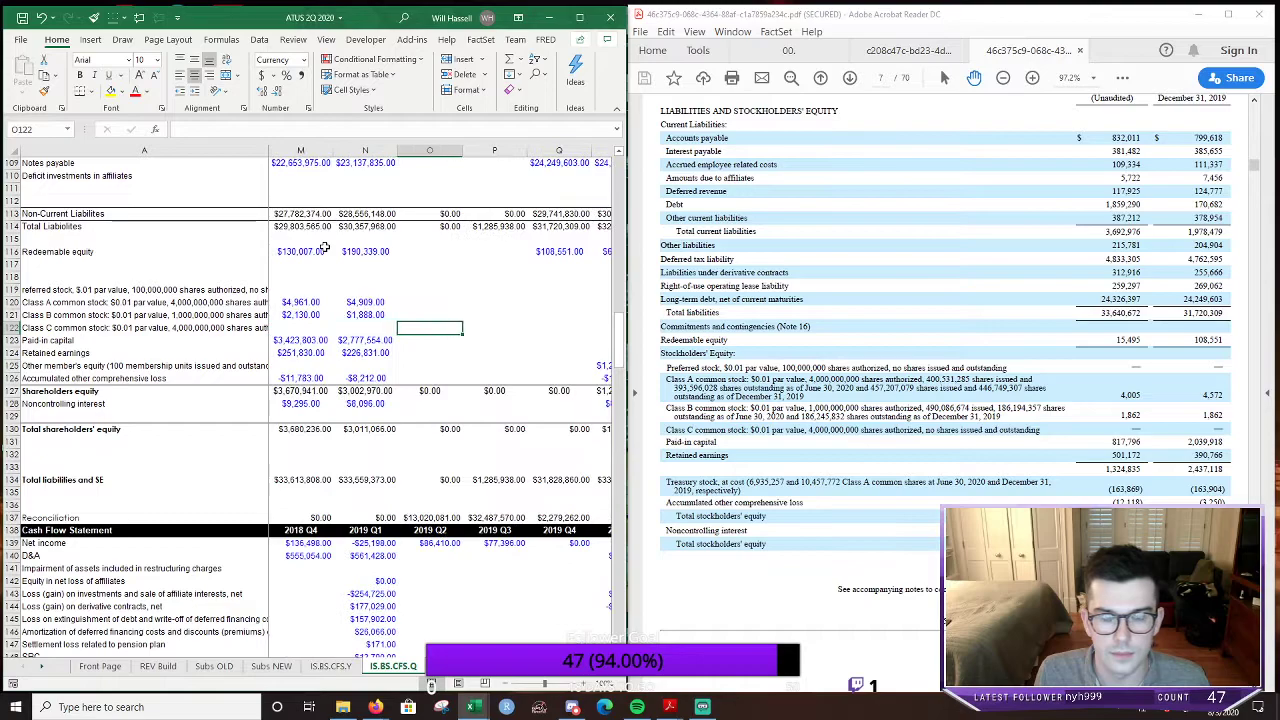
pyautogui.press('Right')
pyautogui.hscroll(1, 325, 248)
pyautogui.press('Up')
pyautogui.press('Up')
pyautogui.press('Up')
pyautogui.press('Up')
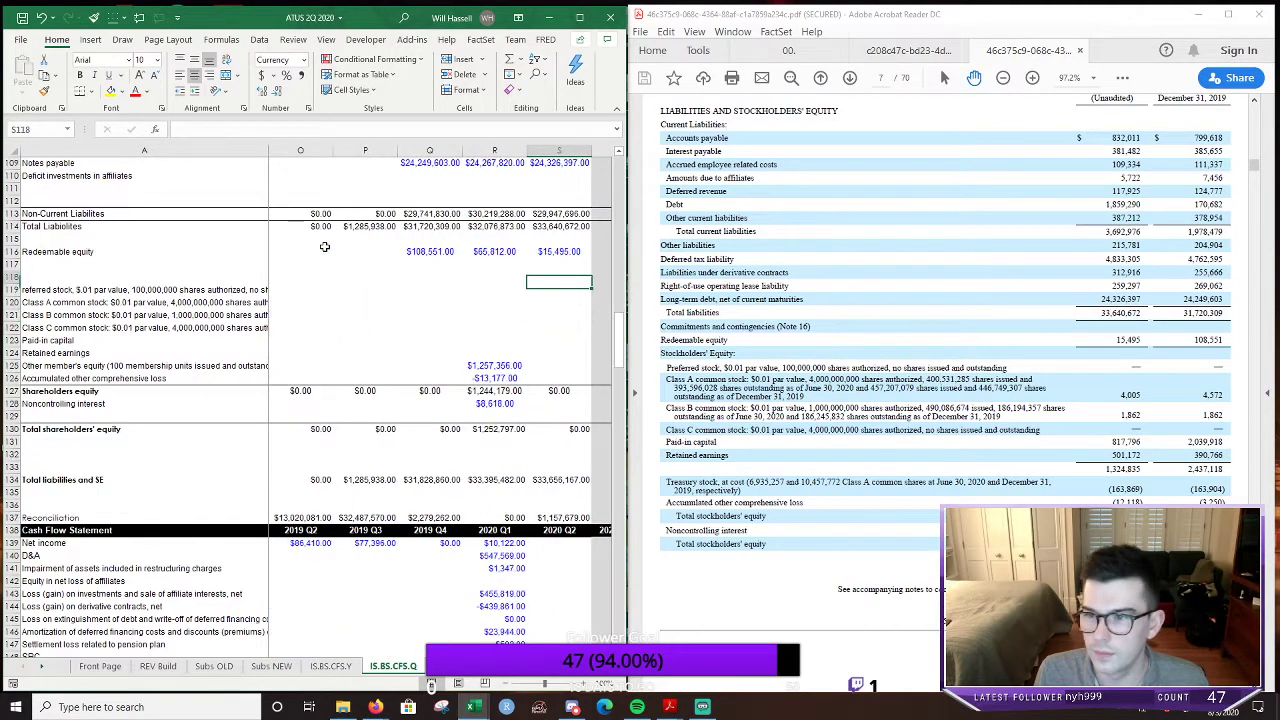
pyautogui.press('Left')
pyautogui.press('Down')
pyautogui.press('Left')
pyautogui.press('Left')
pyautogui.press('Left')
pyautogui.press('Left')
pyautogui.press('Left')
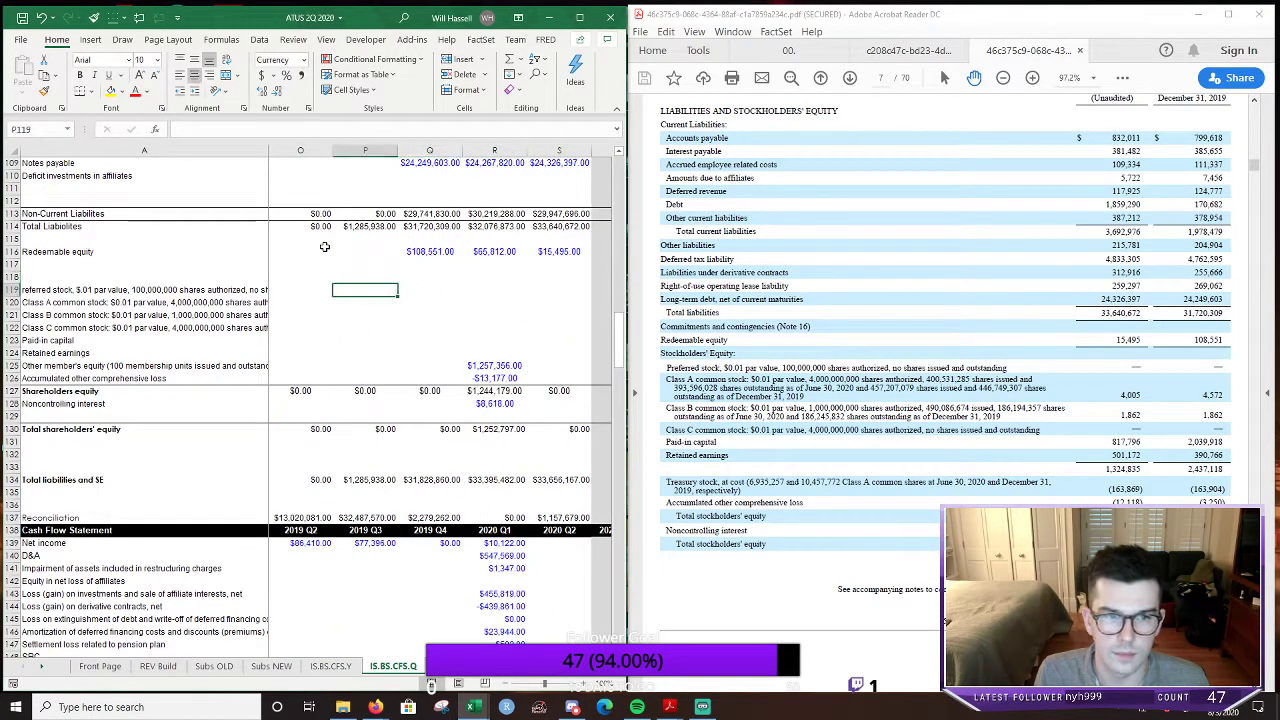
pyautogui.press('Right')
pyautogui.press('Right')
pyautogui.press('Right')
pyautogui.press('Right')
pyautogui.press('Right')
pyautogui.press('Right')
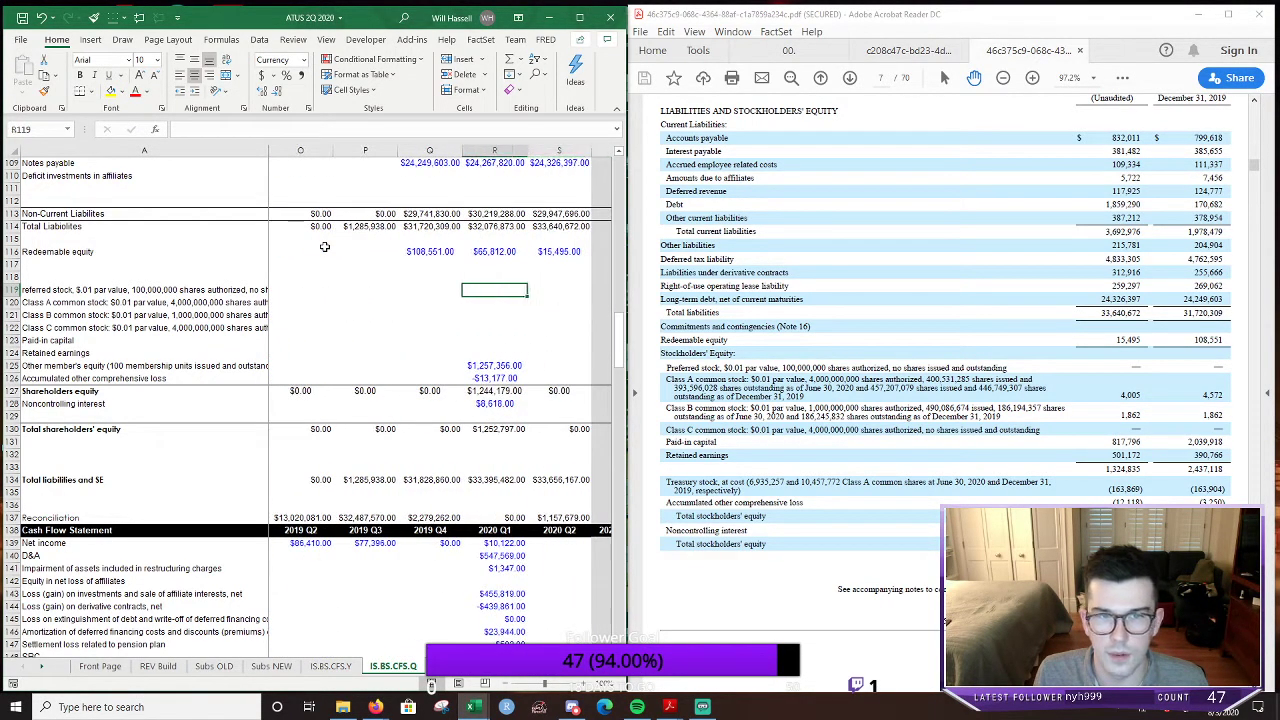
# Enter Class A common stock of 4,572 in Q120 and 4,005 in S120
pyautogui.press('Left')
pyautogui.press('Down')
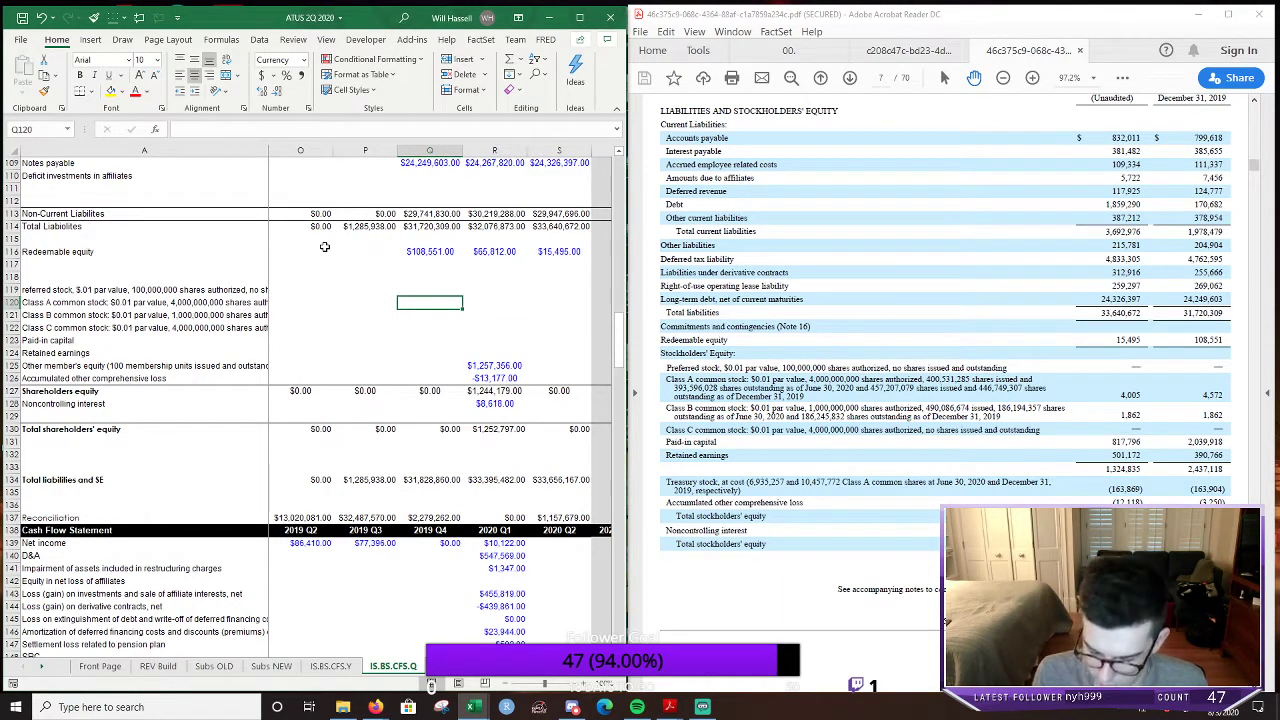
pyautogui.write('4,572')
pyautogui.press('Right')
pyautogui.press('Right')
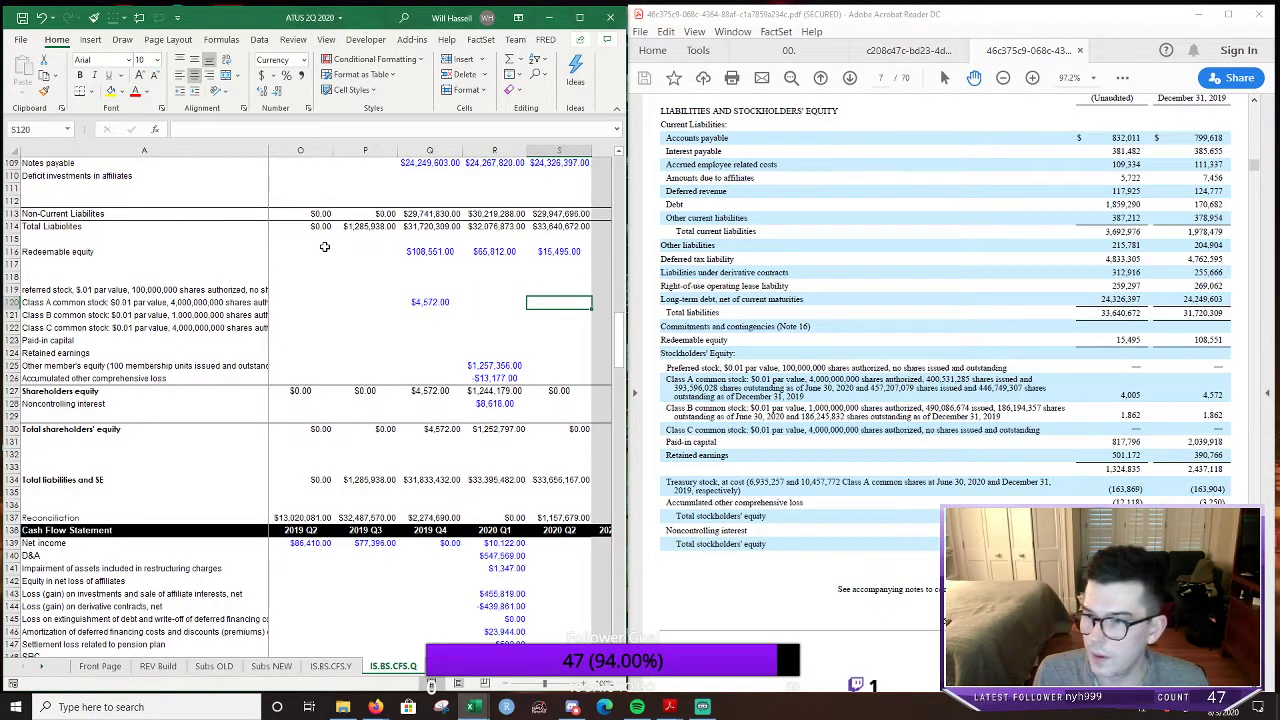
pyautogui.write('4005')
pyautogui.press('Left')
pyautogui.press('Left')
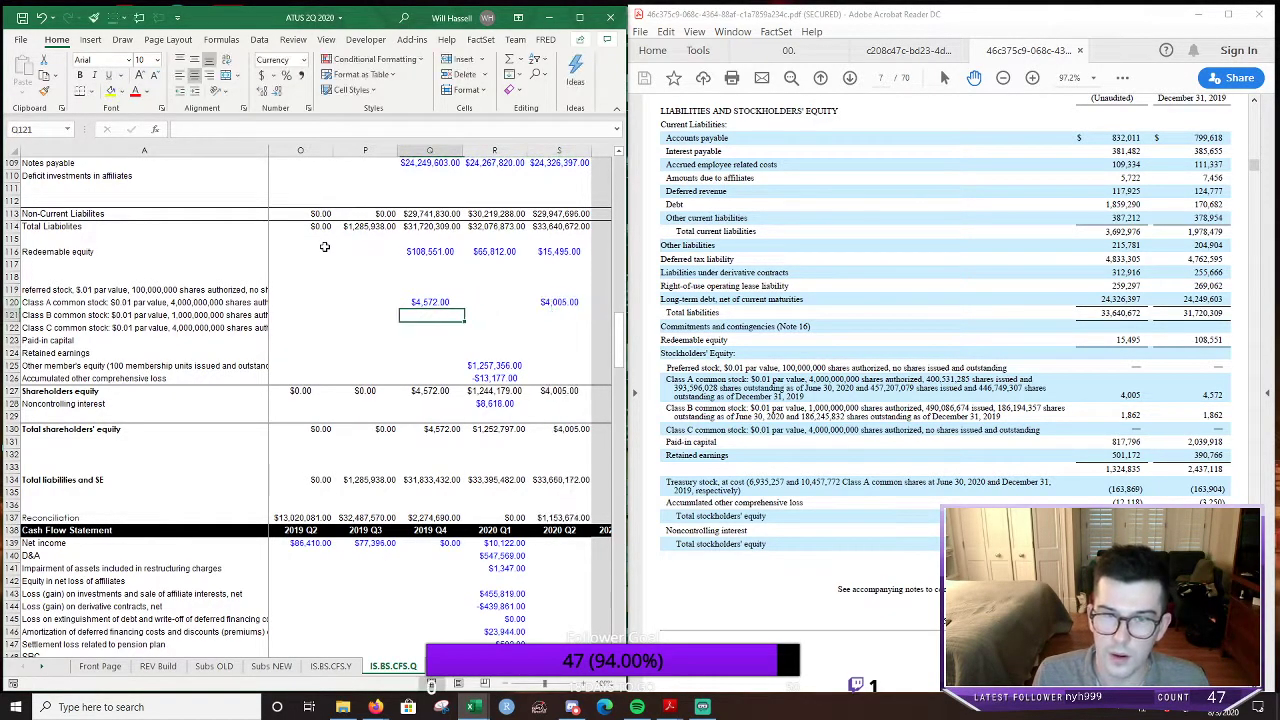
# Enter Class B common stock of 1,862 in Q121 and copy it to S121
pyautogui.press('Down')
pyautogui.press('Down')
pyautogui.press('Up')
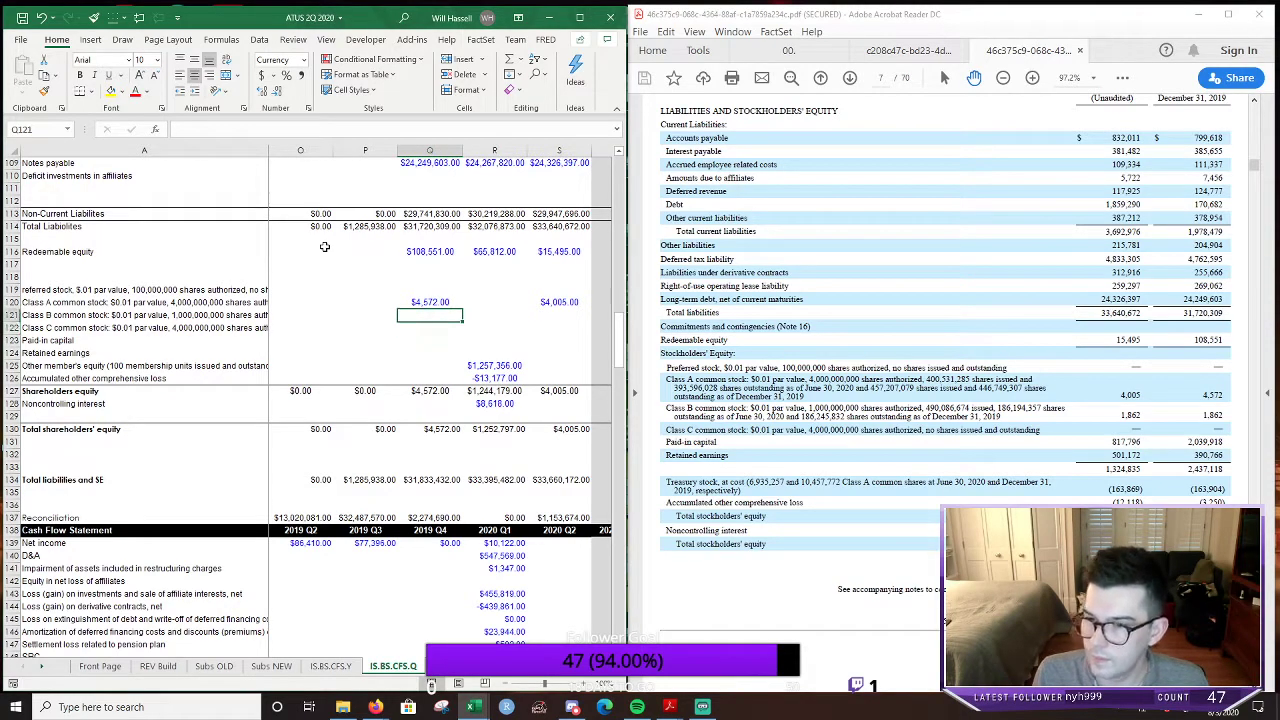
pyautogui.write('1862')
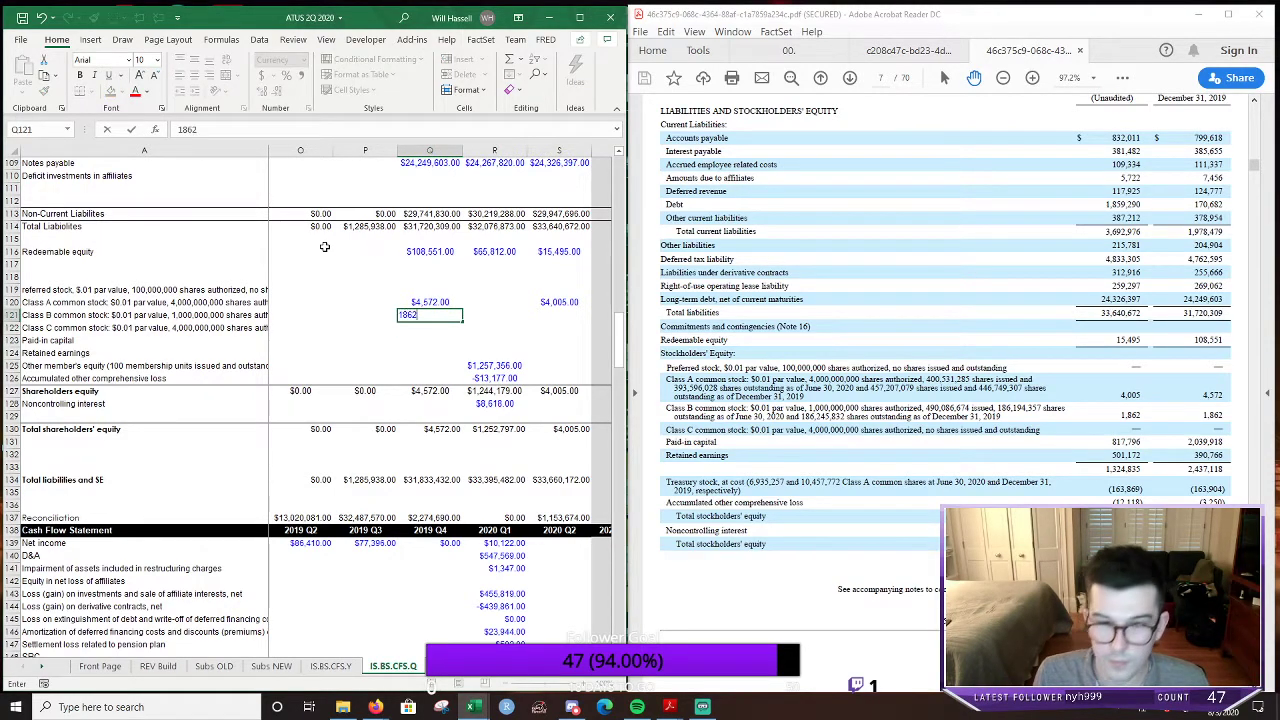
pyautogui.press('Return')
pyautogui.press('Up')
pyautogui.hotkey('ctrl', 'c')
pyautogui.press('Right')
pyautogui.press('Right')
pyautogui.hotkey('ctrl', 'v')
pyautogui.press('Escape')
pyautogui.press('Down')
pyautogui.press('Left')
pyautogui.press('Left')
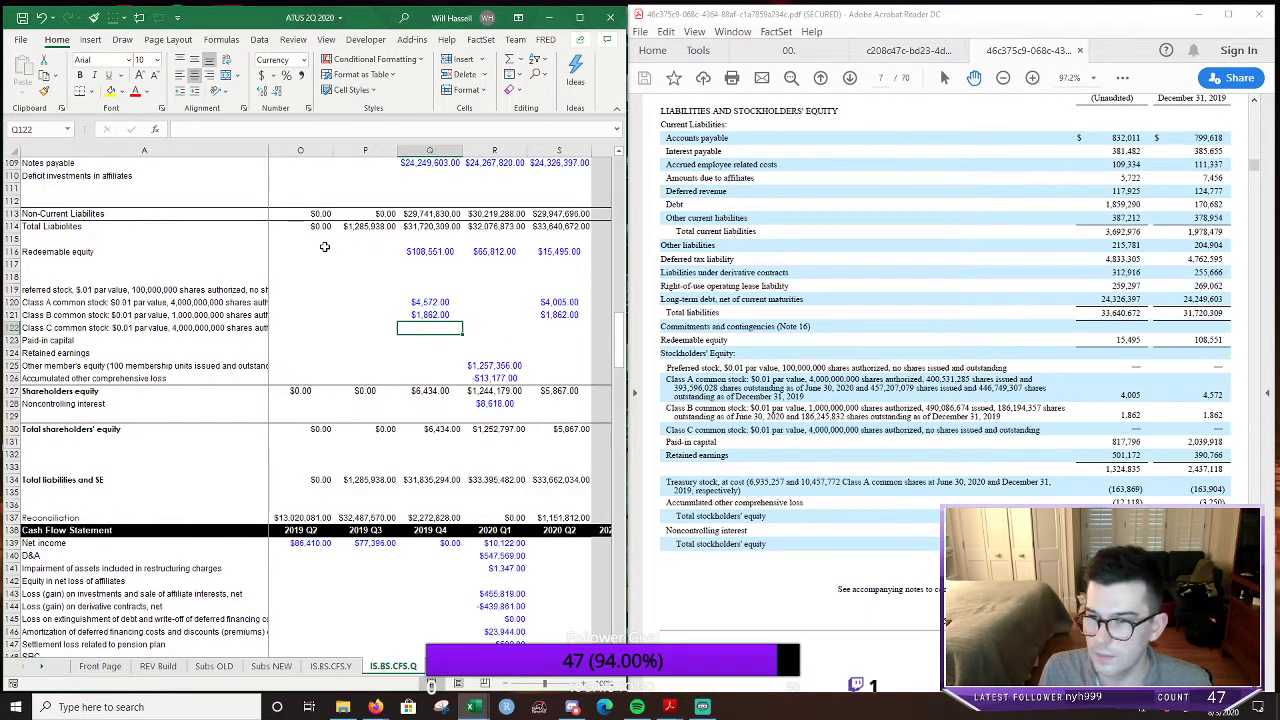
# Enter Paid-in capital of 2,039,918 for 2019 Q4 and 817,796 for 2020 Q2
pyautogui.press('Down')
pyautogui.write('2')
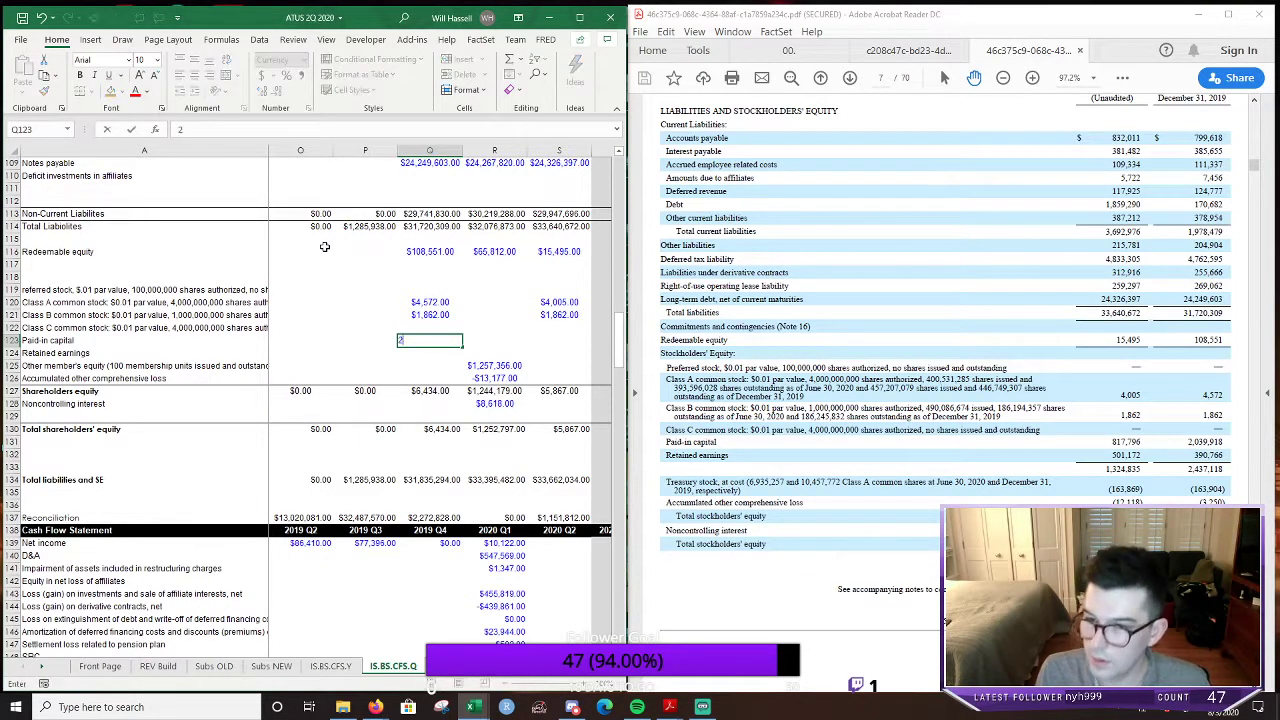
pyautogui.write(',03')
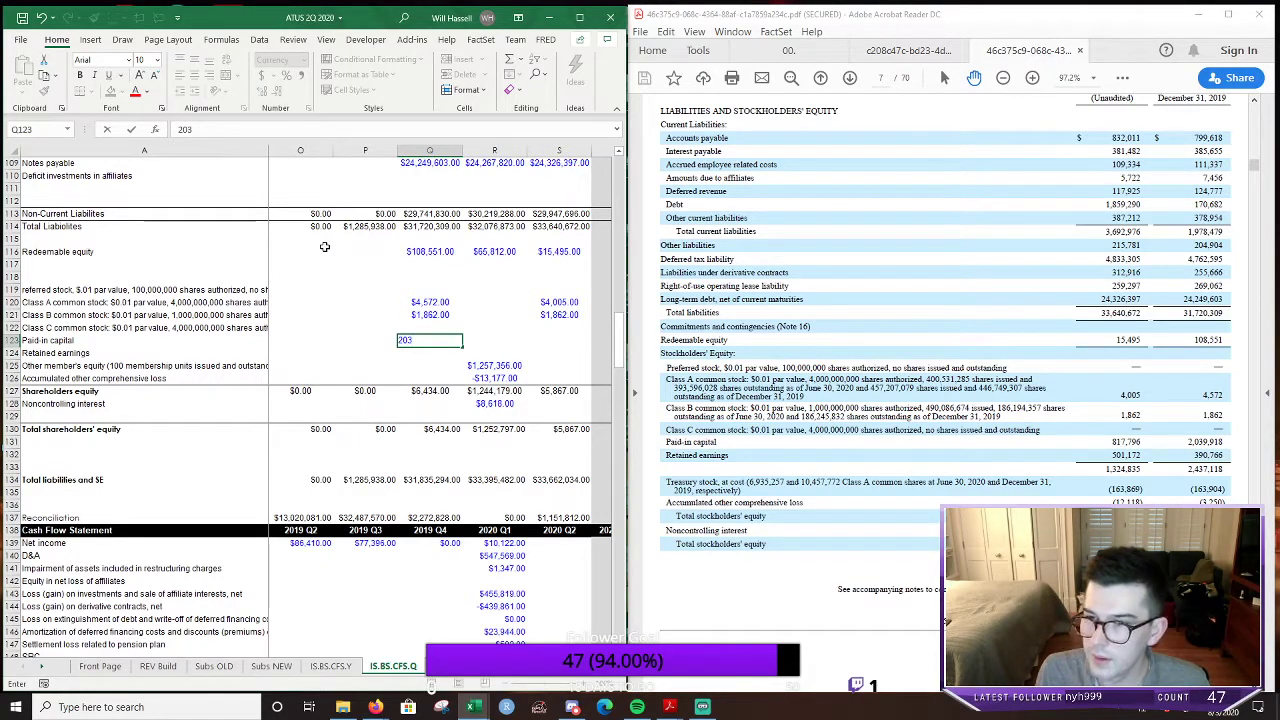
pyautogui.write('9,918')
pyautogui.press('Tab')
pyautogui.press('Tab')
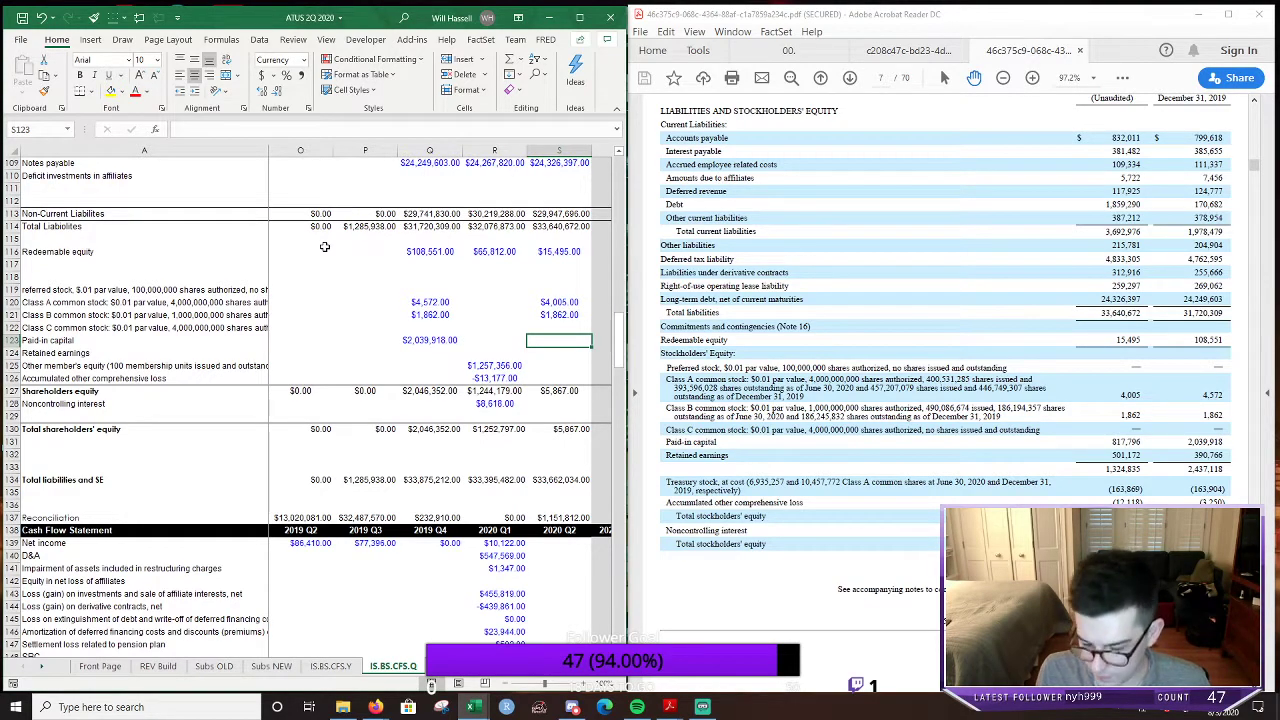
pyautogui.write('817')
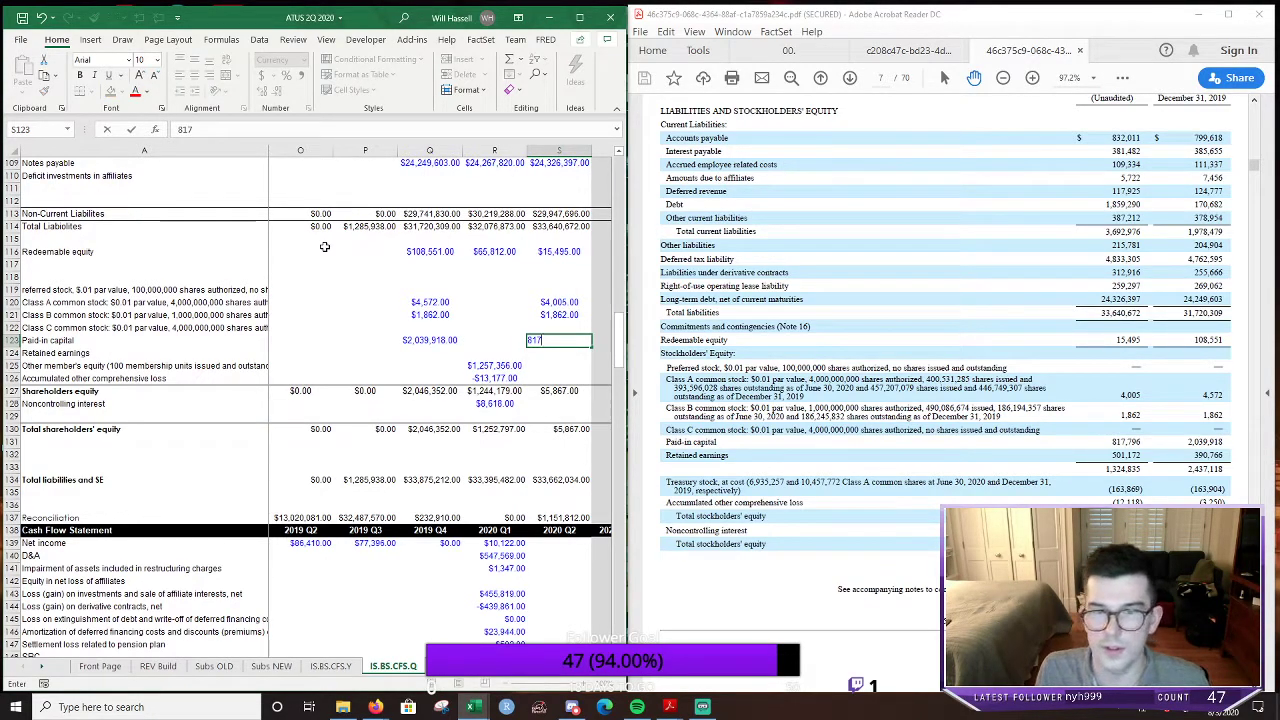
pyautogui.write(',7')
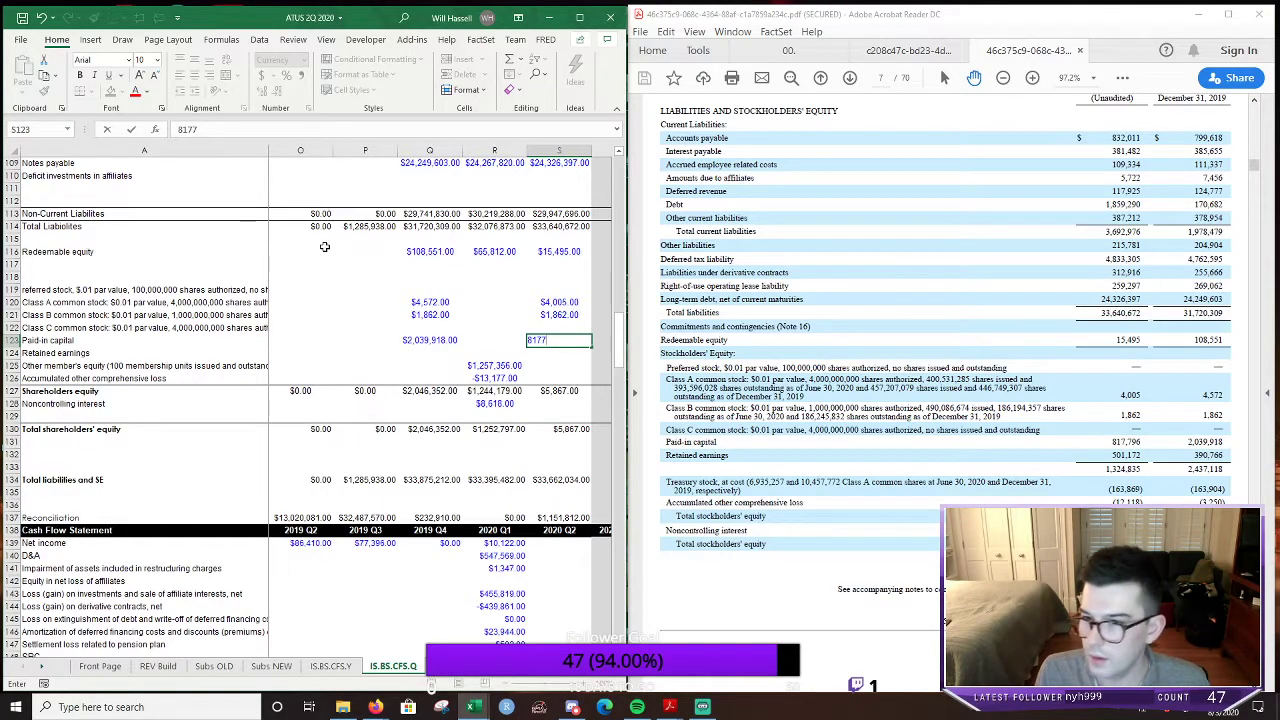
pyautogui.write('96')
pyautogui.press('Return')
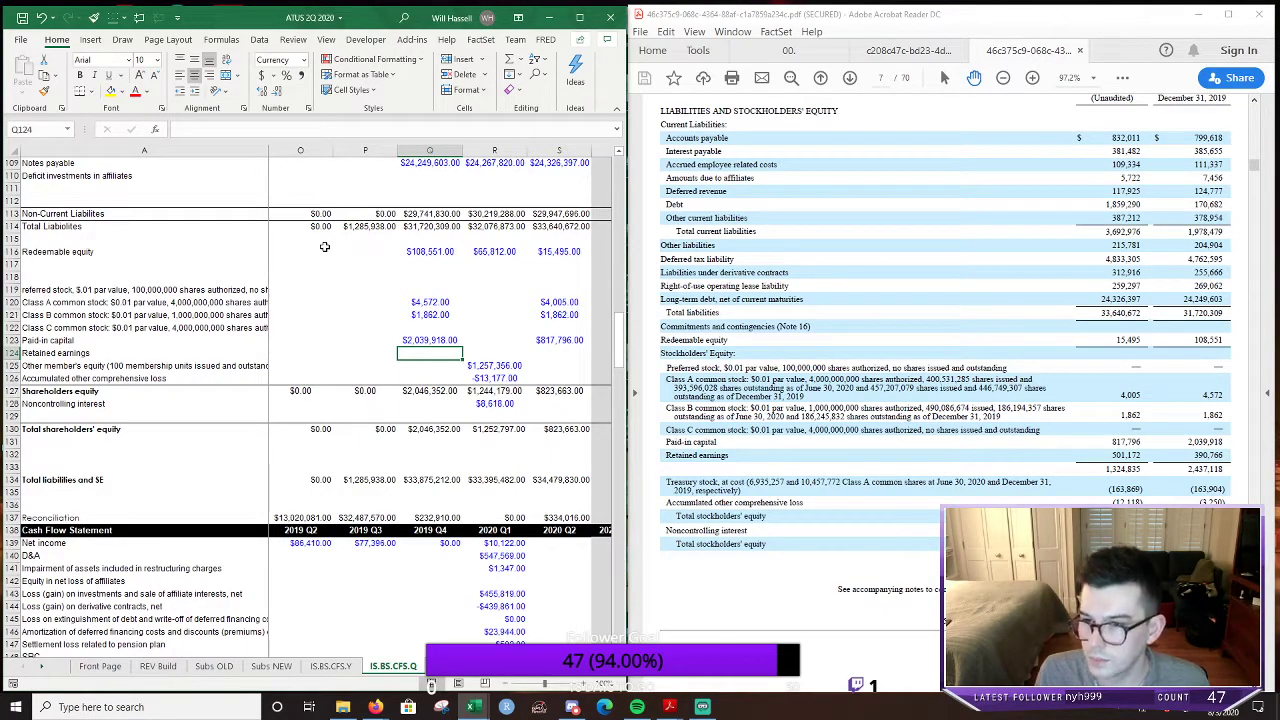
# Enter Retained earnings of 390,766 in Q124 and 501,172 in S124
pyautogui.write('390,766')
pyautogui.press('Tab')
pyautogui.press('Tab')
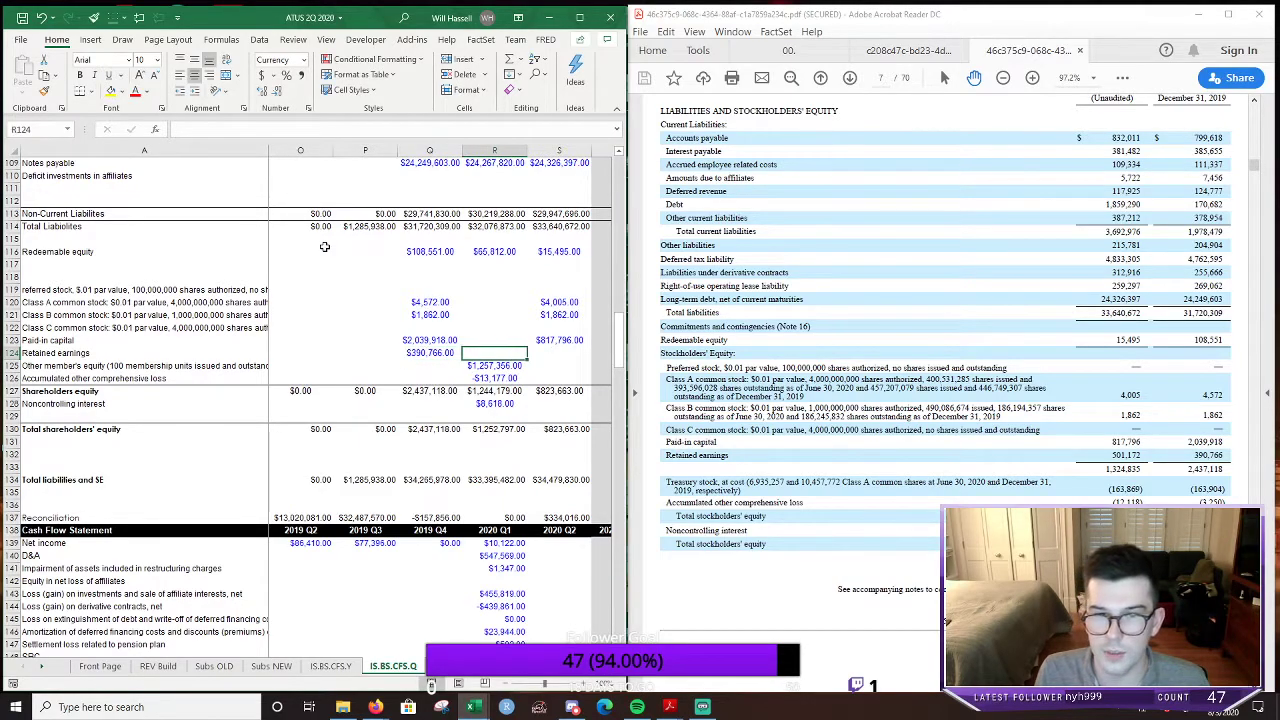
pyautogui.write('501,')
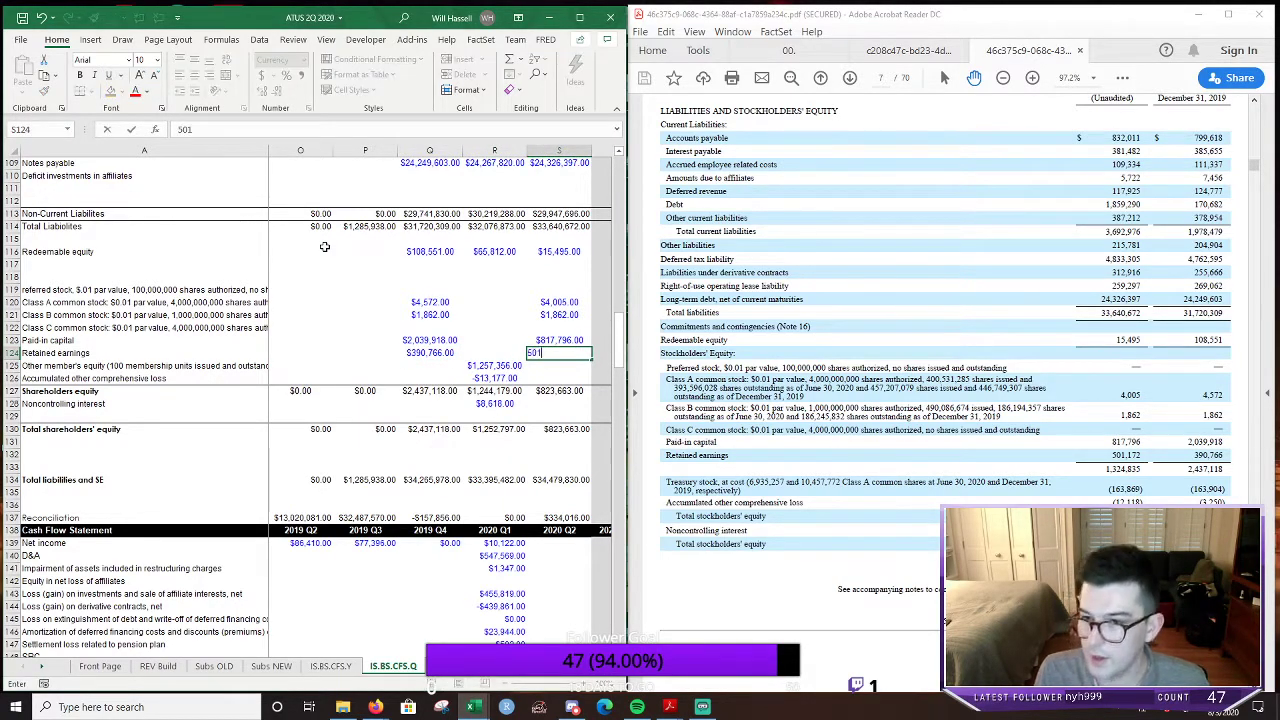
pyautogui.write('172')
pyautogui.press('Return')
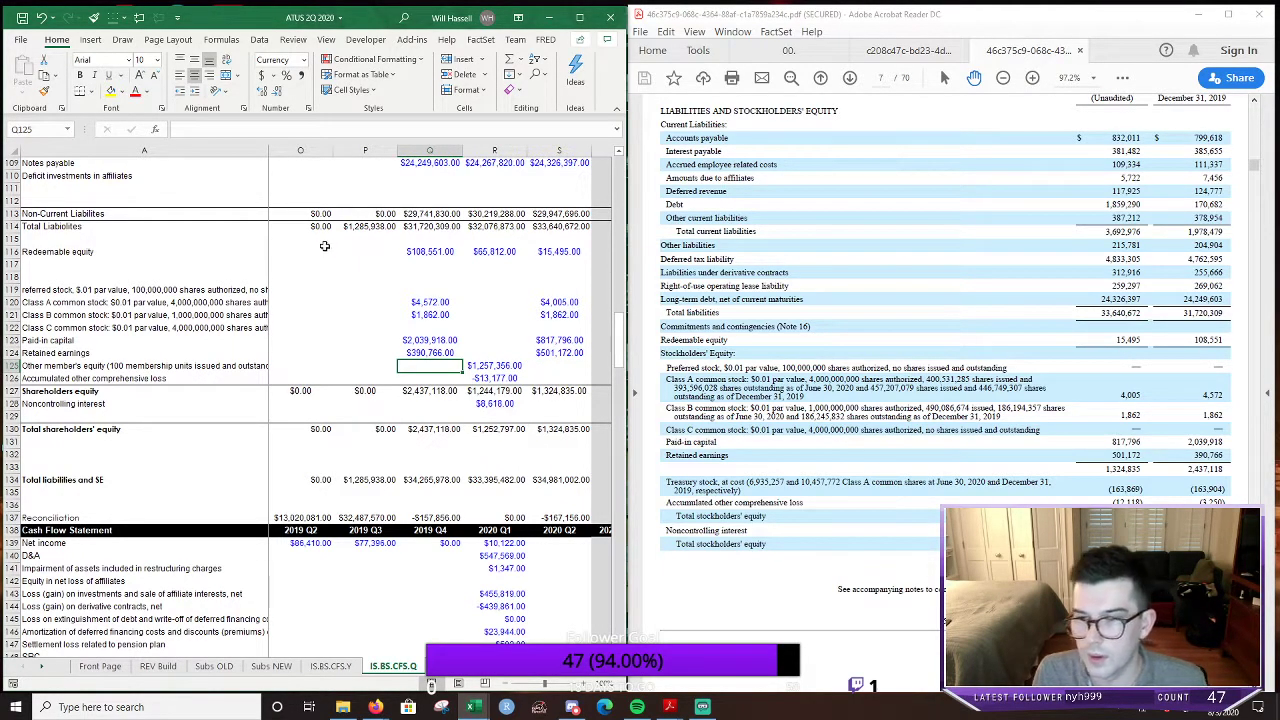
pyautogui.click(578, 384)
pyautogui.click(414, 392)
pyautogui.scroll(-1, 467, 455)
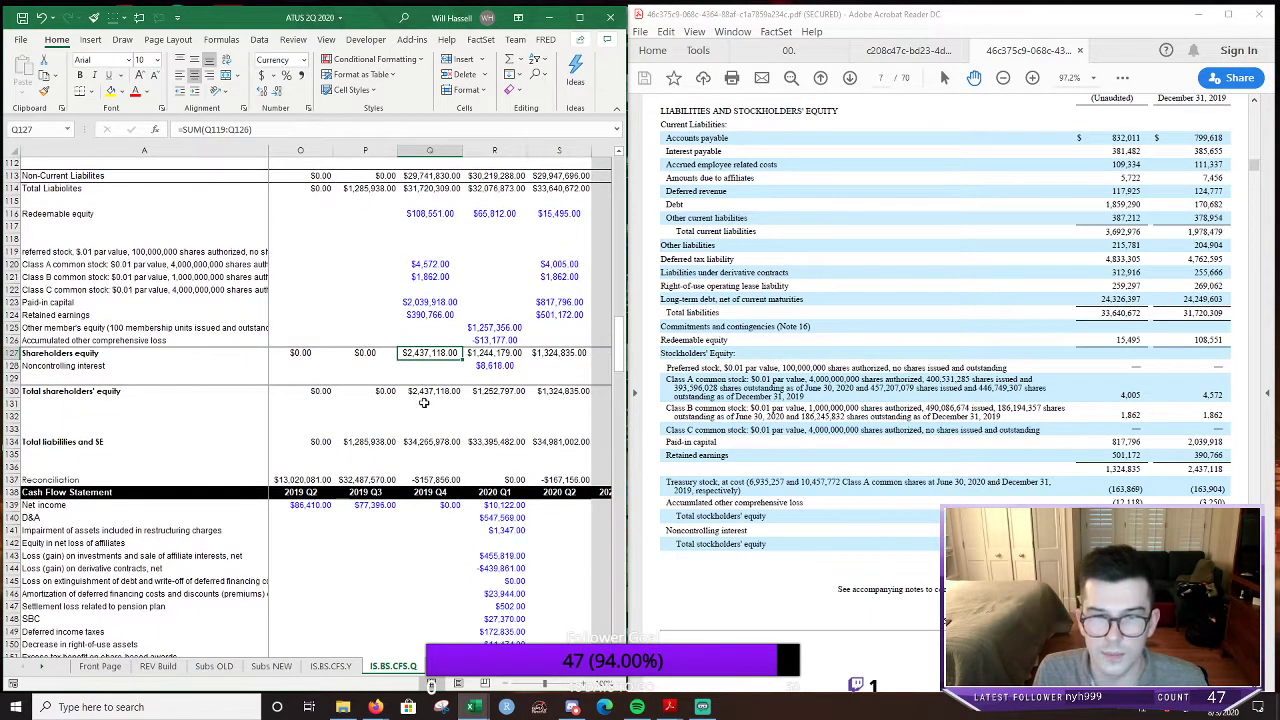
pyautogui.click(430, 367)
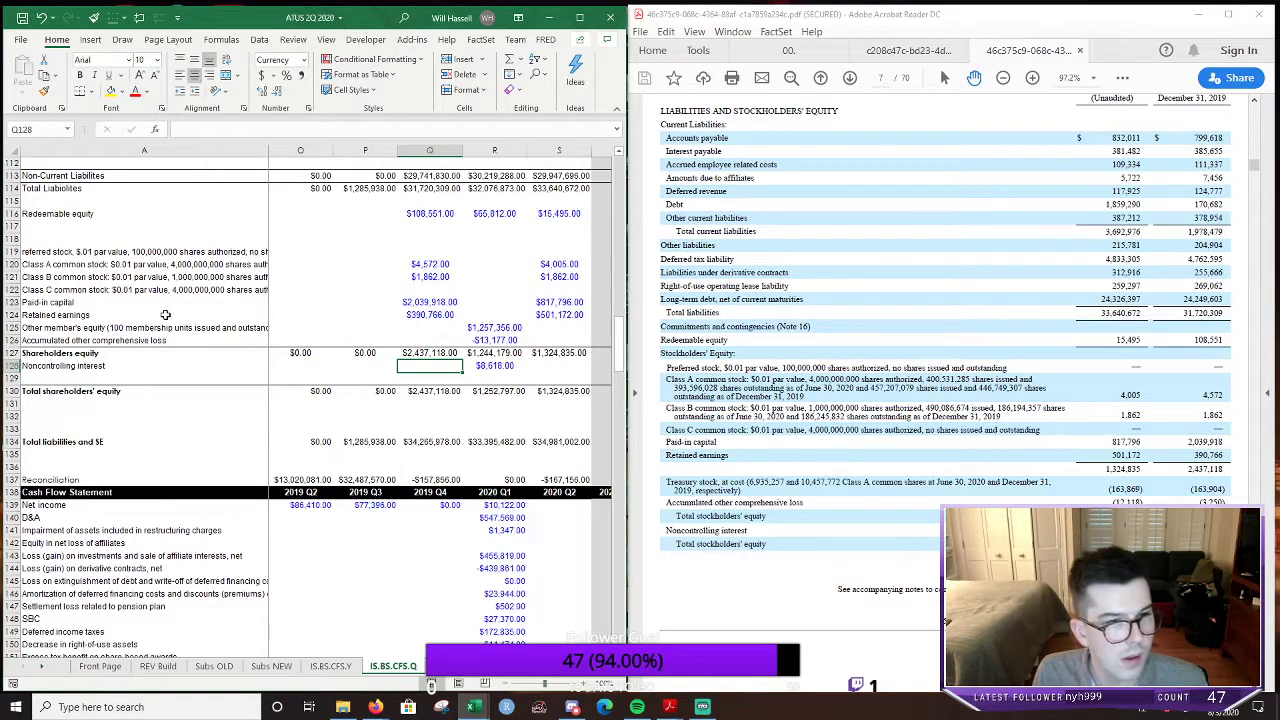
pyautogui.click(100, 327)
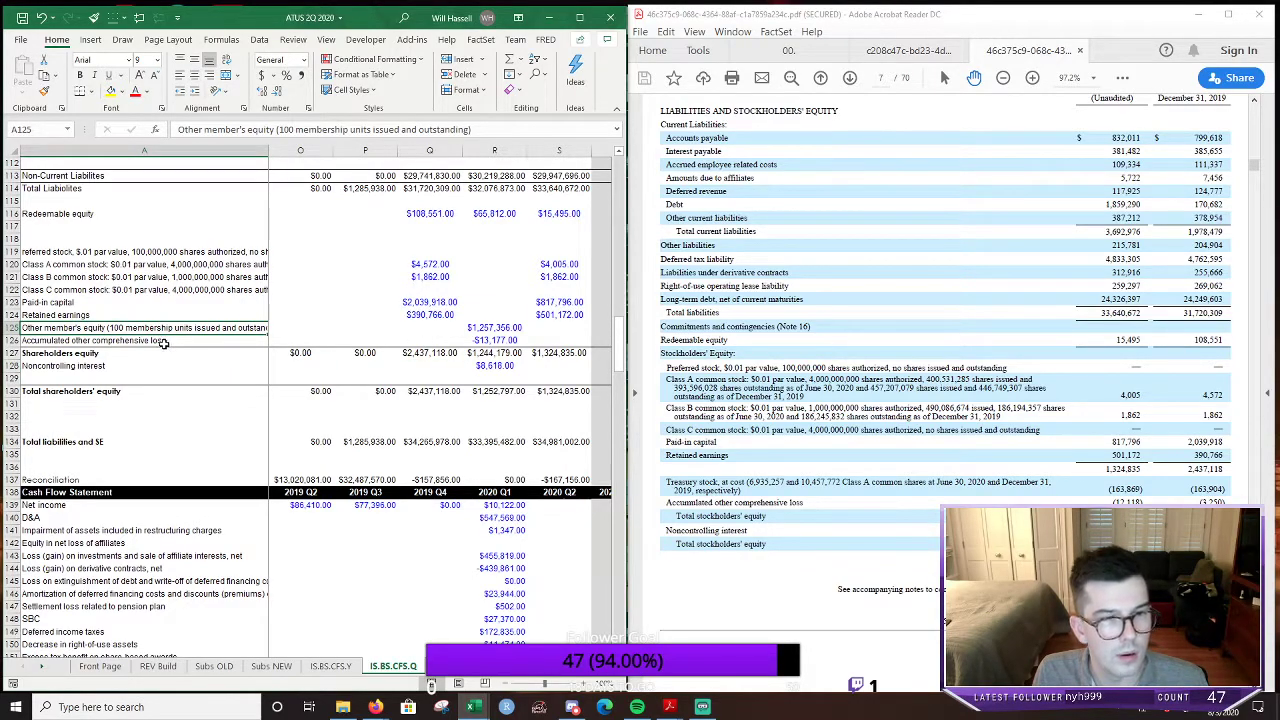
pyautogui.click(164, 342)
pyautogui.click(118, 367)
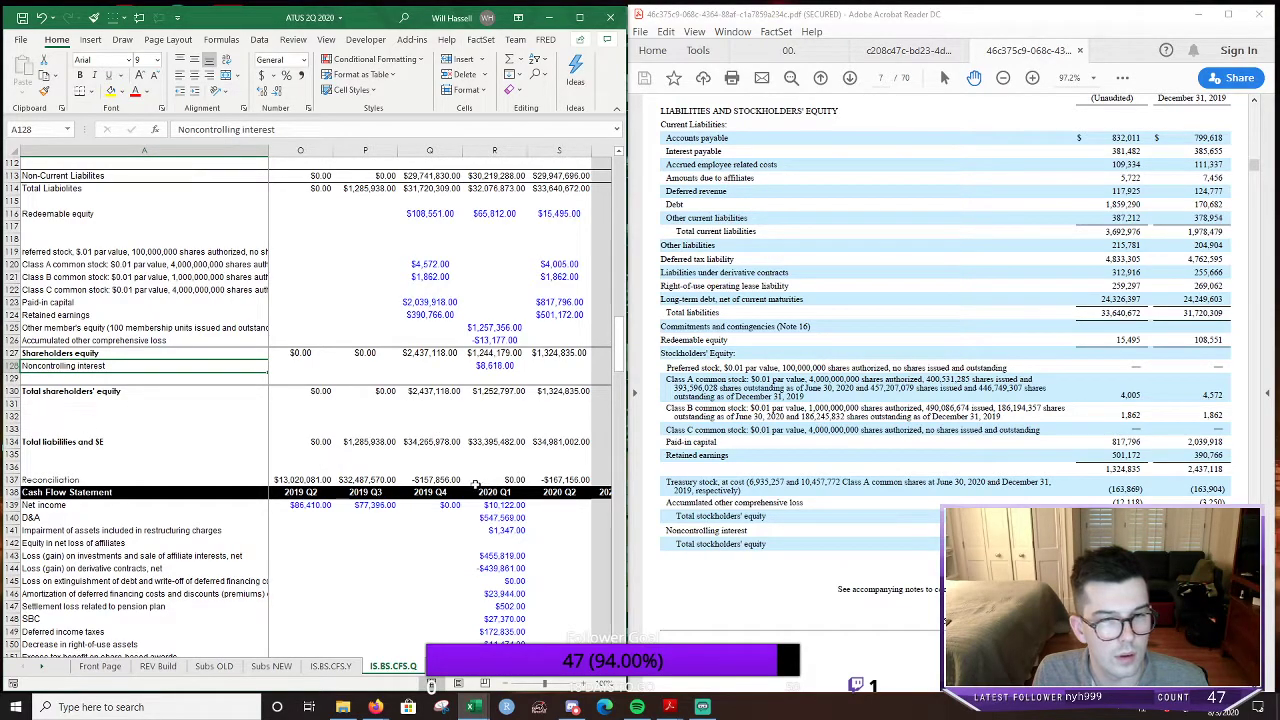
pyautogui.click(429, 373)
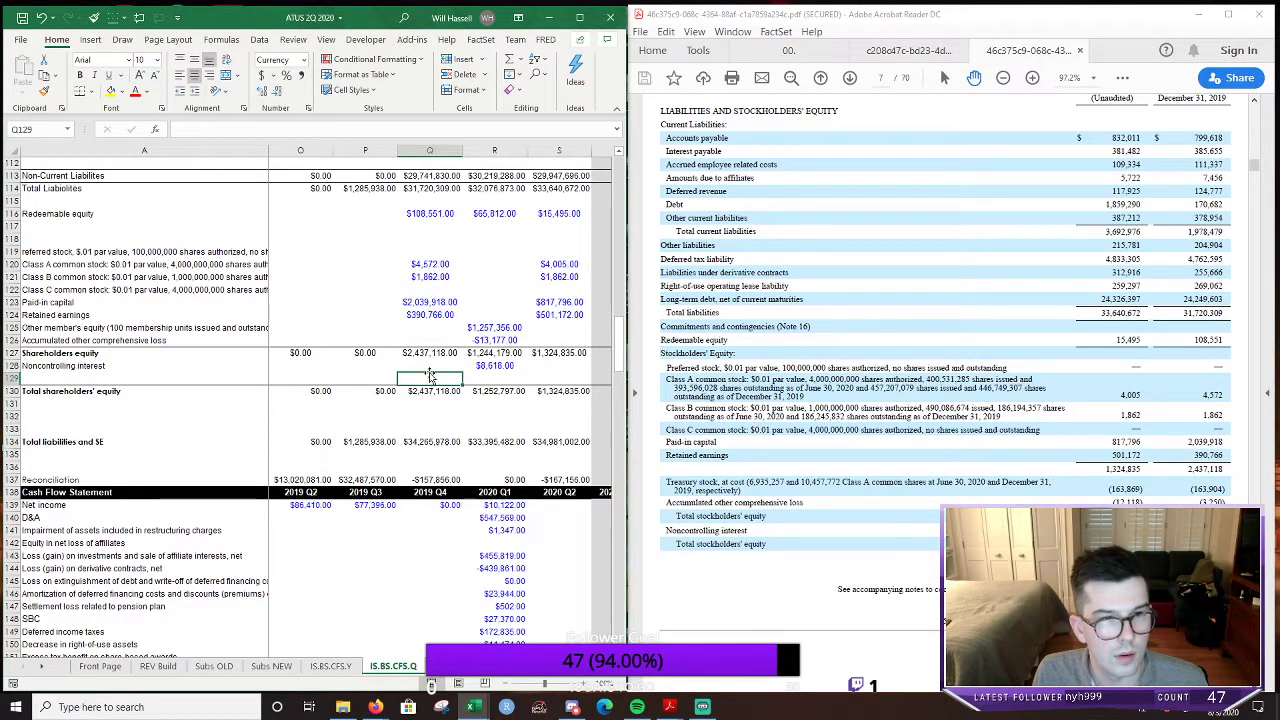
pyautogui.scroll(1, 428, 373)
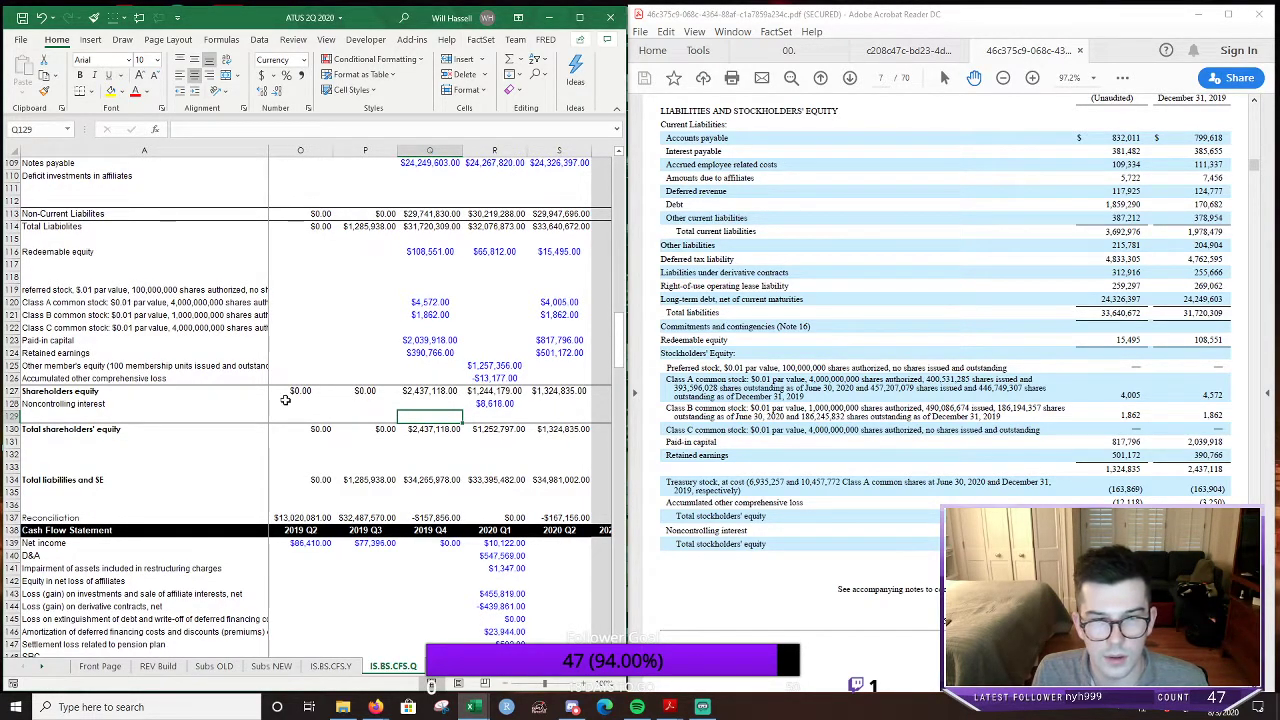
pyautogui.click(557, 676)
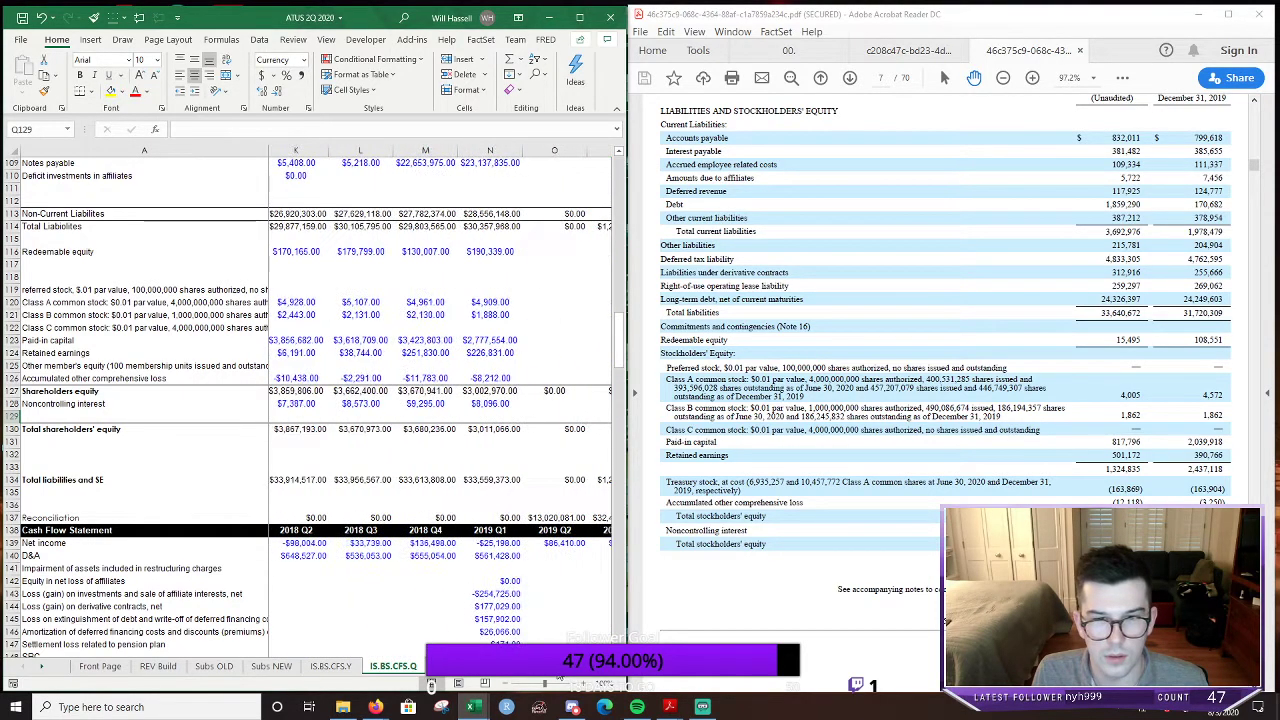
pyautogui.hscroll(4, 558, 677)
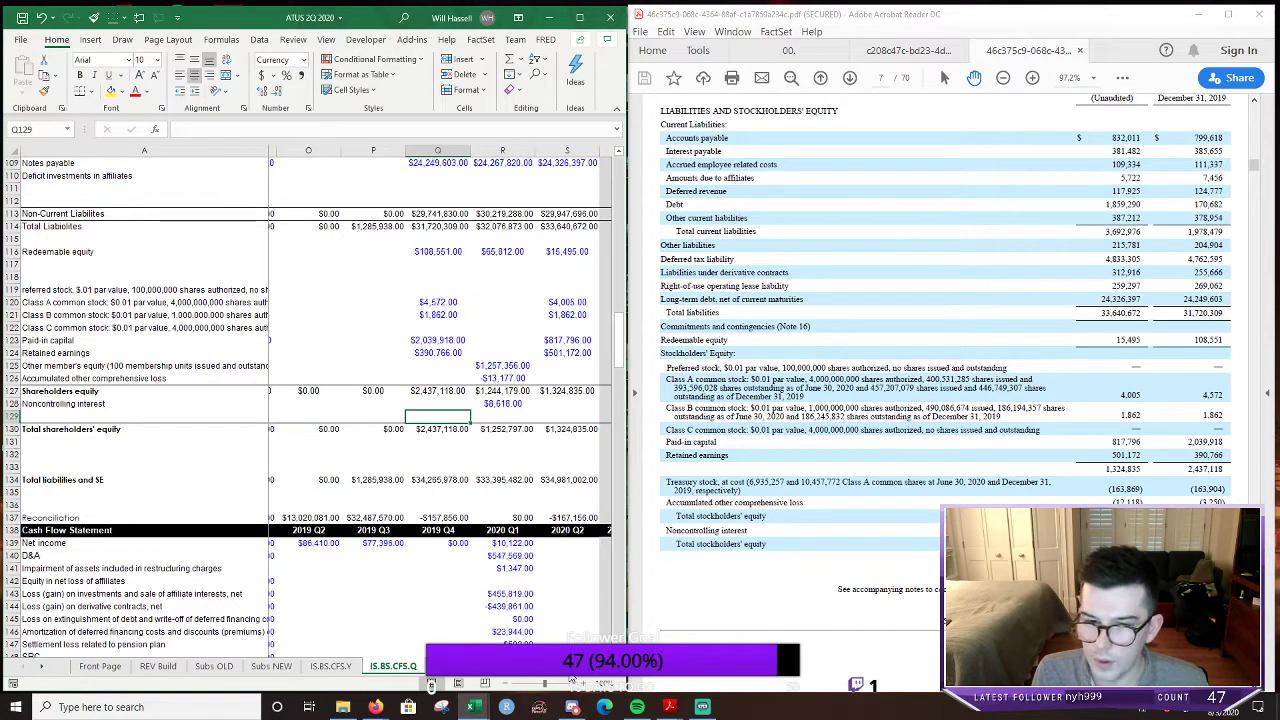
pyautogui.hscroll(1, 572, 679)
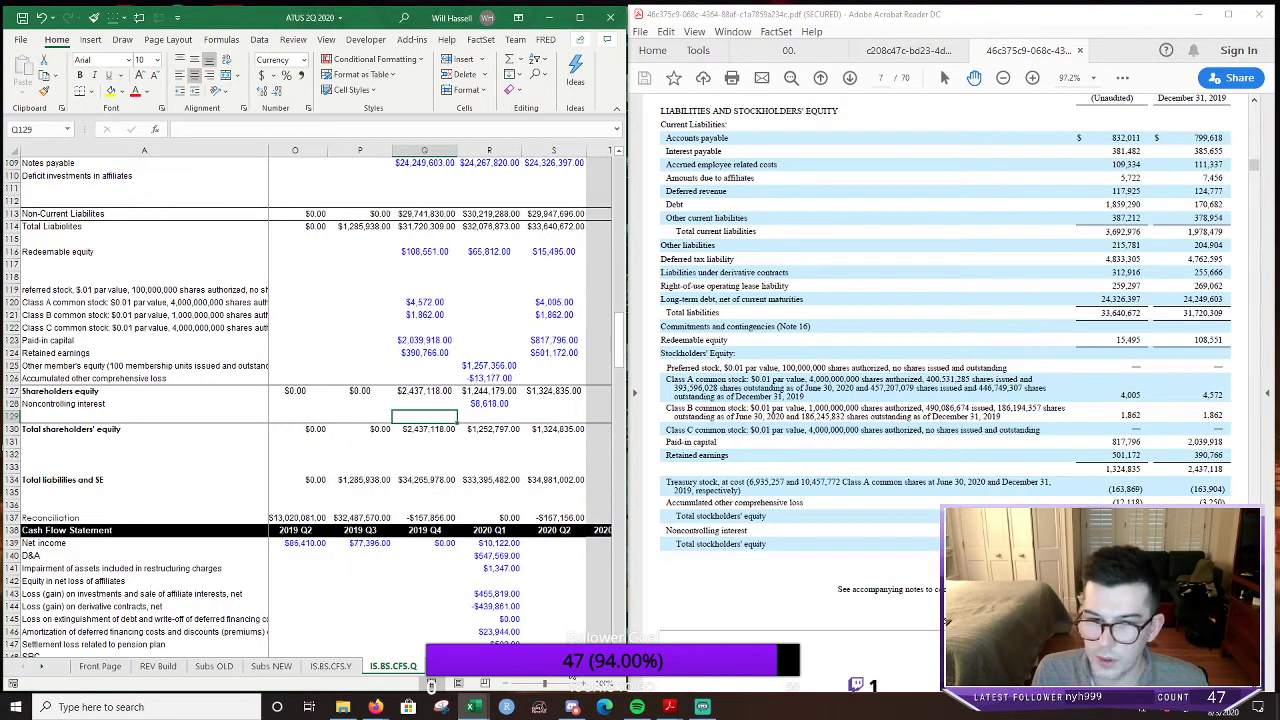
pyautogui.hscroll(-1, 572, 678)
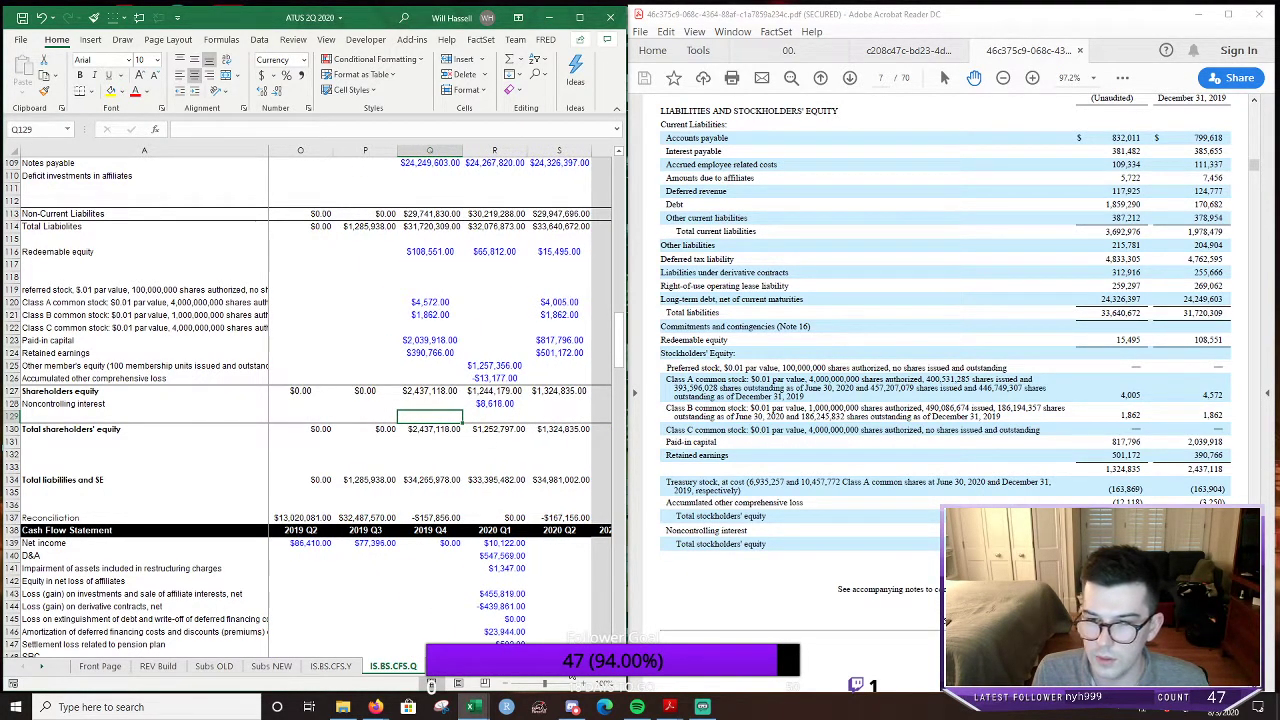
pyautogui.click(133, 369)
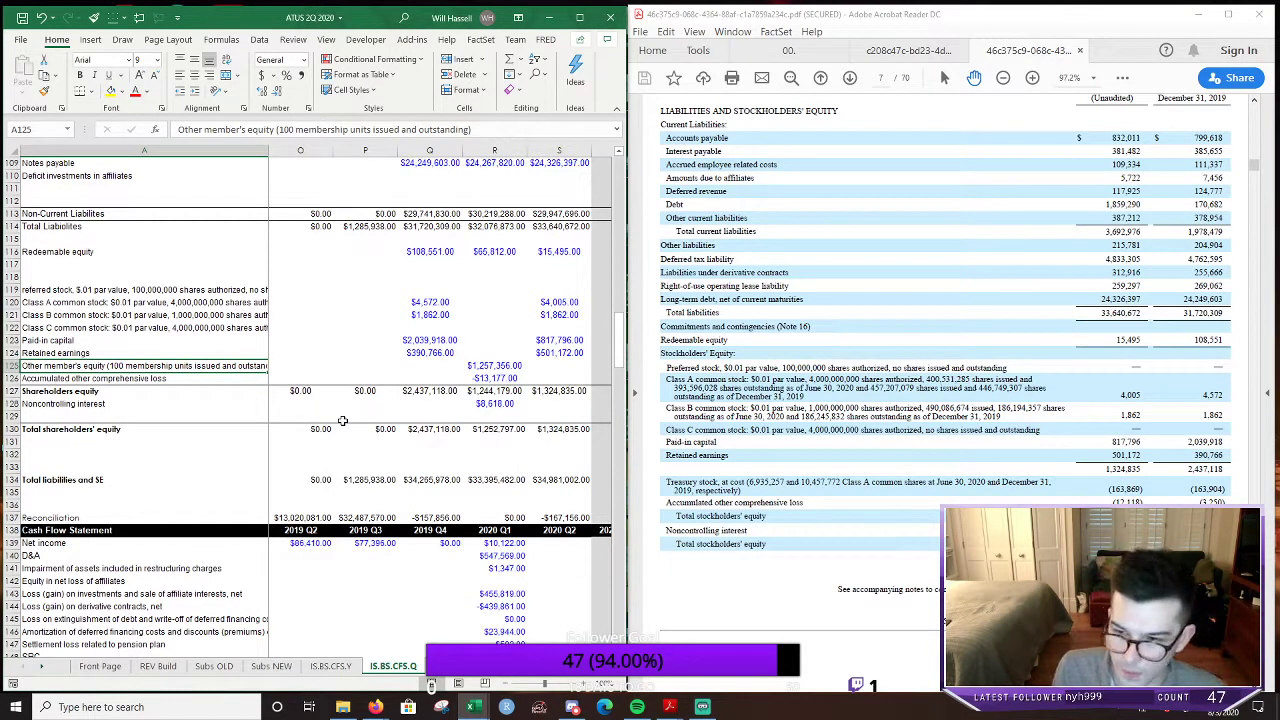
pyautogui.hscroll(-4, 575, 678)
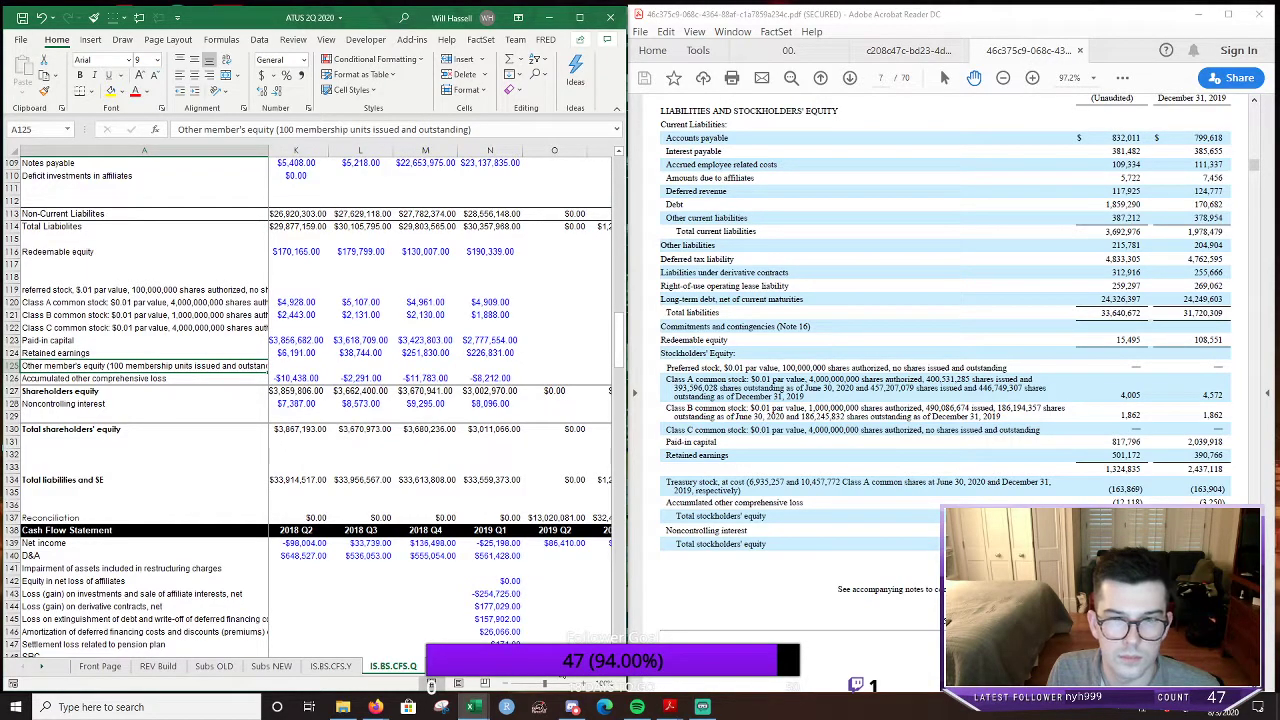
pyautogui.hscroll(-4, 564, 678)
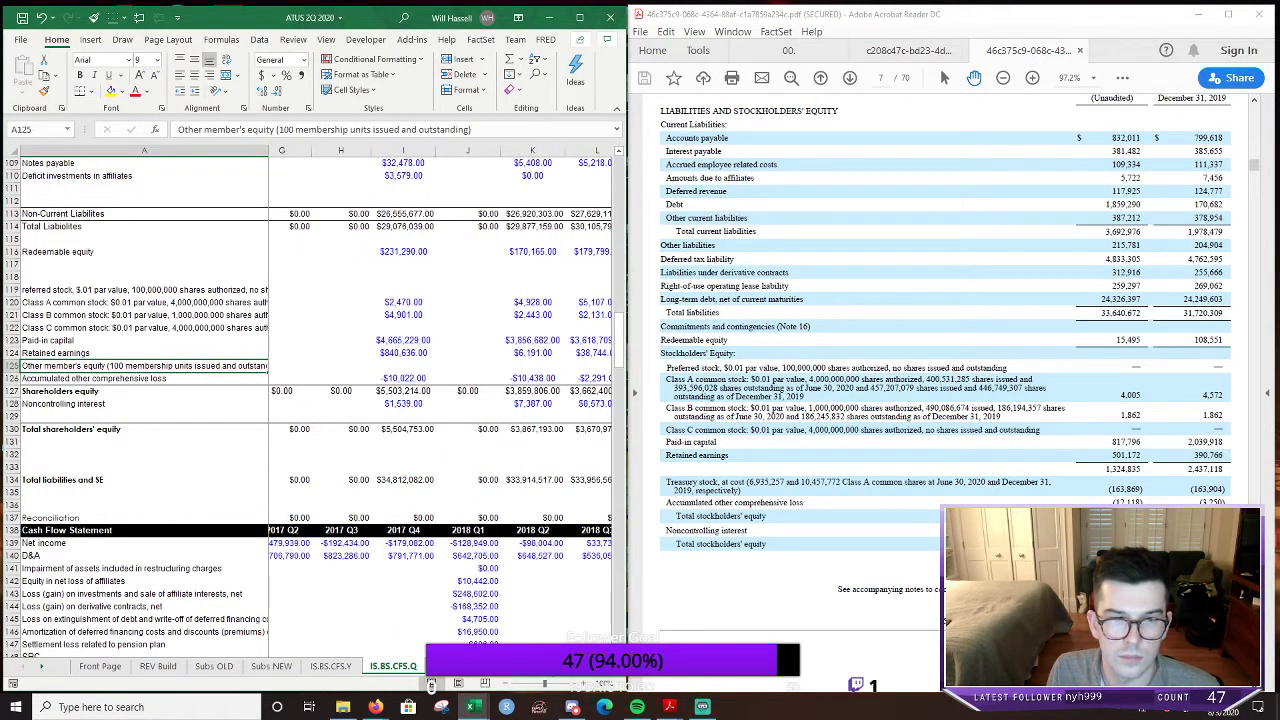
pyautogui.hscroll(9, 440, 400)
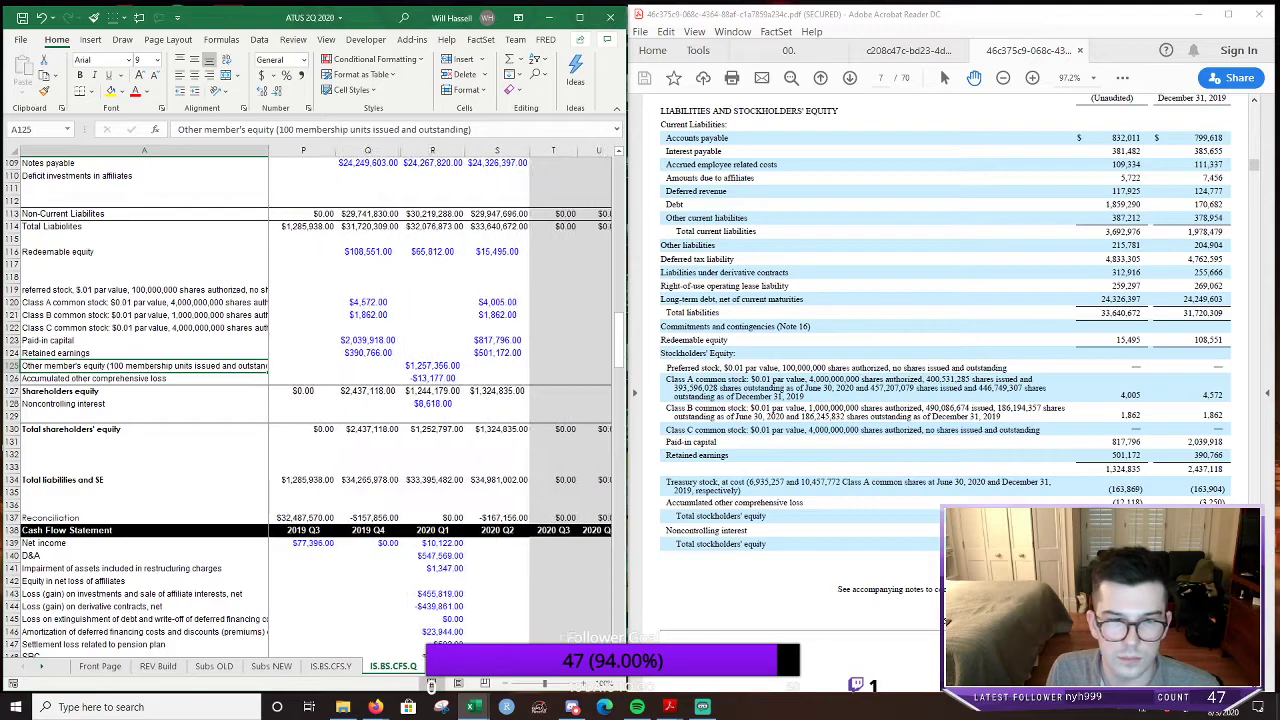
# Insert a blank sheet row above Other member's equity
pyautogui.hotkey('alt', 'h')
pyautogui.press('i')
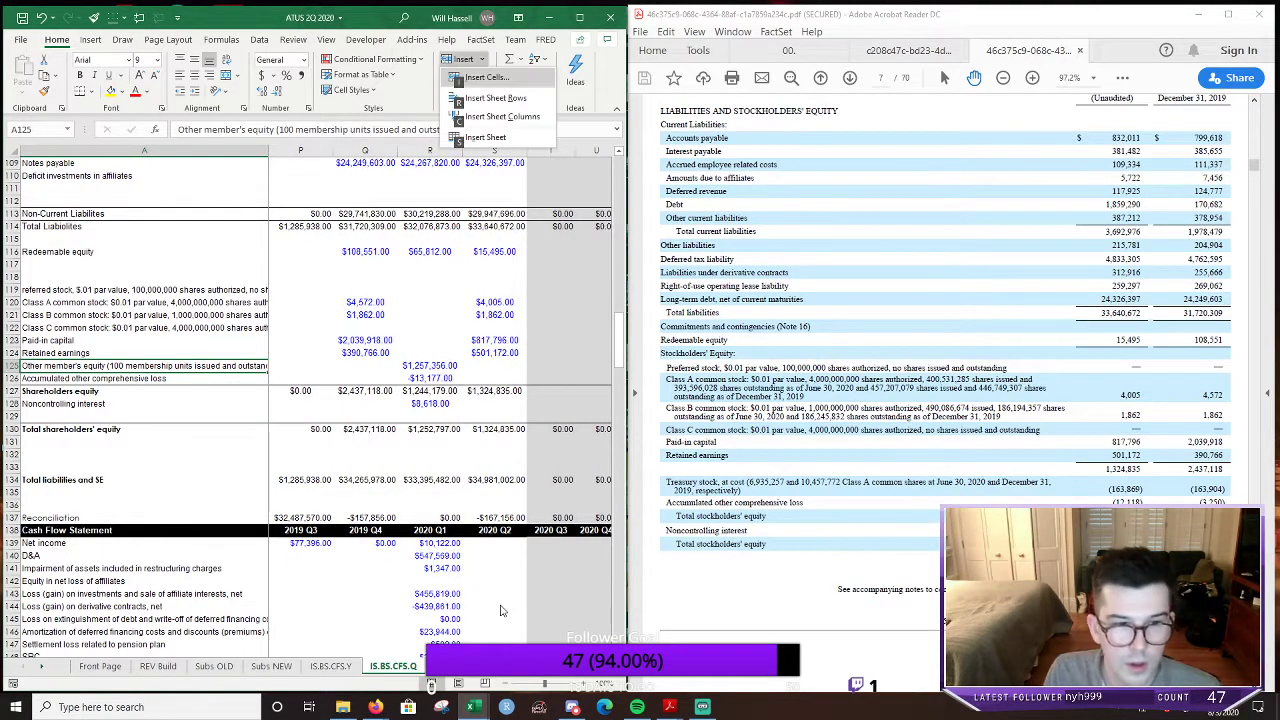
pyautogui.press('r')
# Copy 'Treasury stock' from the PDF balance sheet into the new row's label cell A125
pyautogui.click(743, 362)
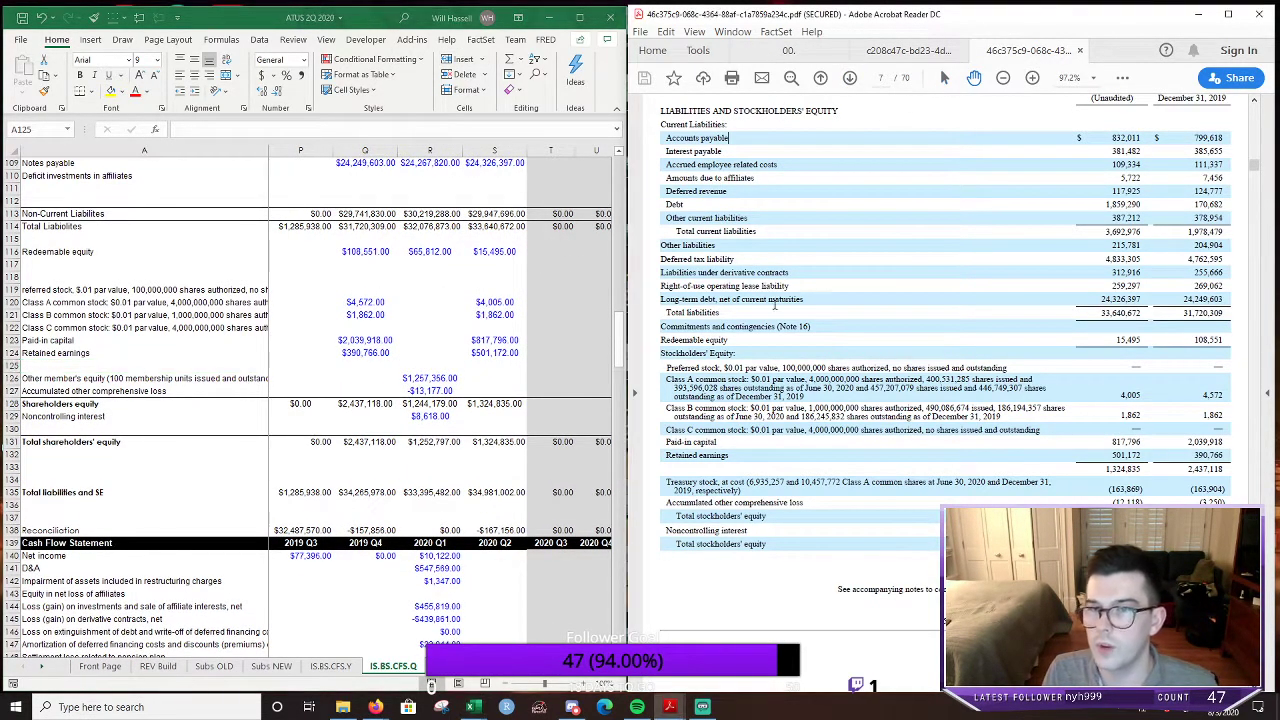
pyautogui.tripleClick(671, 482)
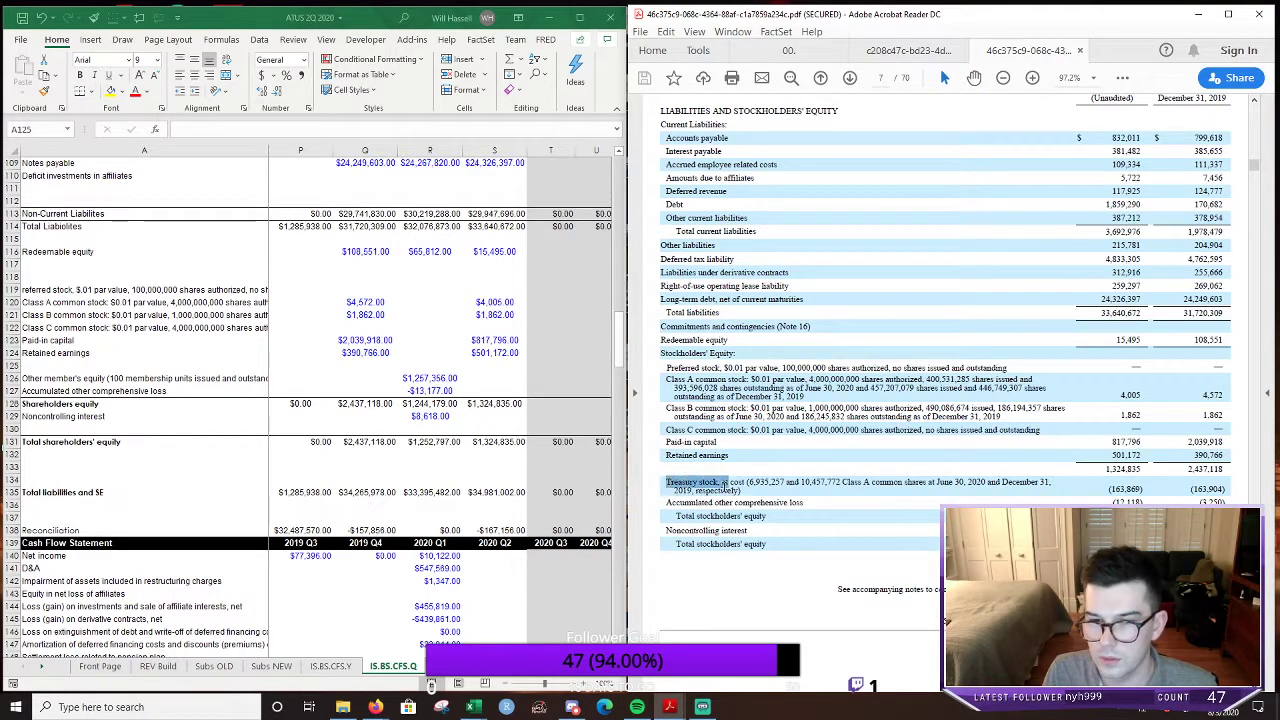
pyautogui.moveTo(666, 483); pyautogui.dragTo(716, 483)
pyautogui.hotkey('ctrl', 'c')
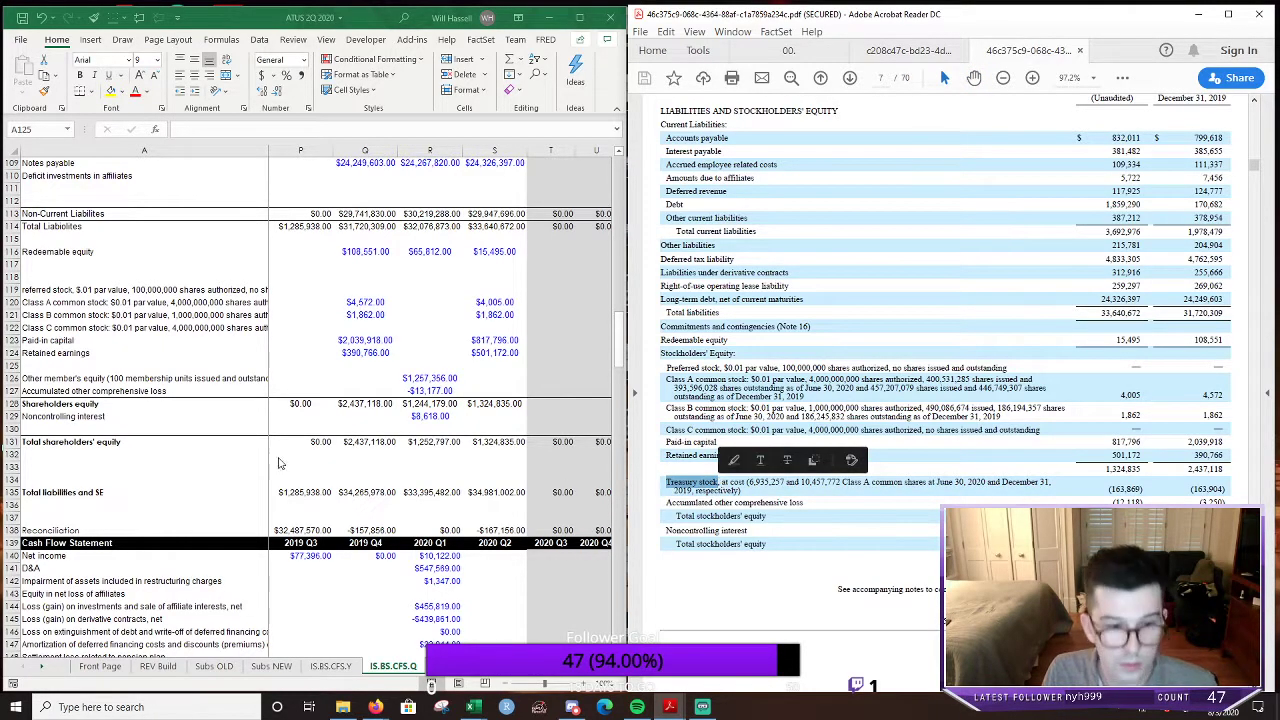
pyautogui.click(69, 365)
pyautogui.hotkey('ctrl', 'v')
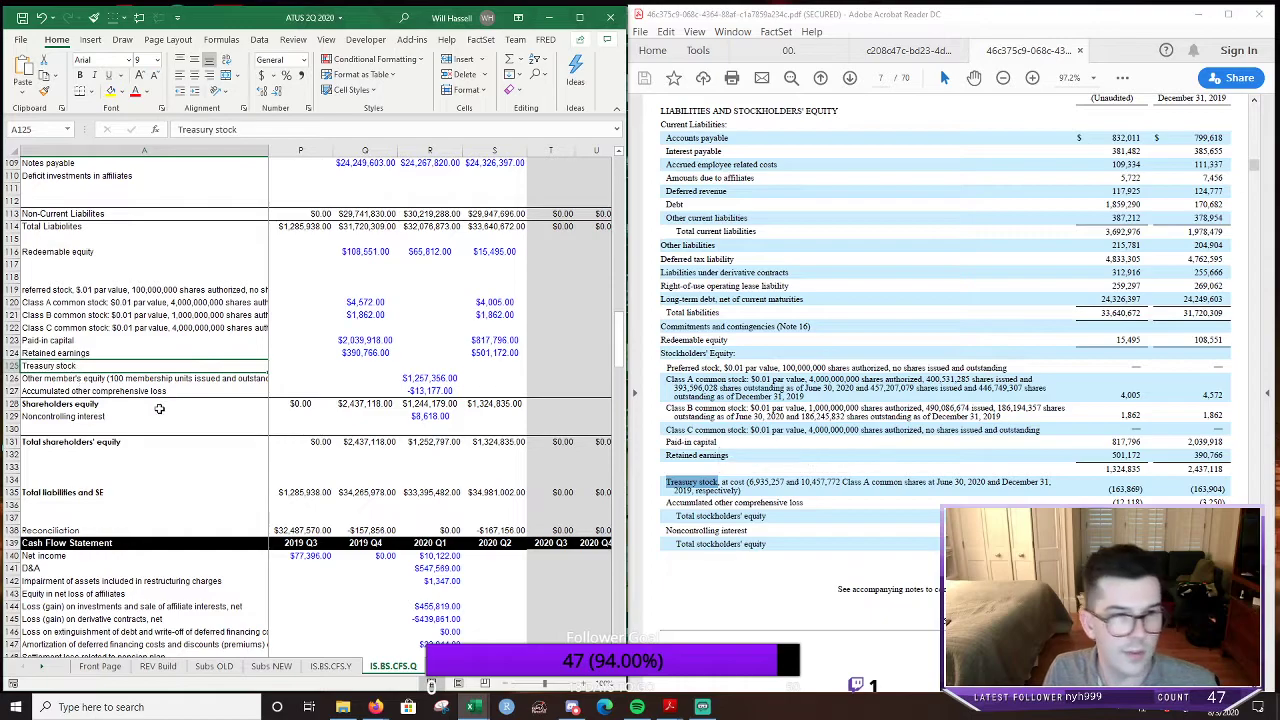
pyautogui.click(360, 366)
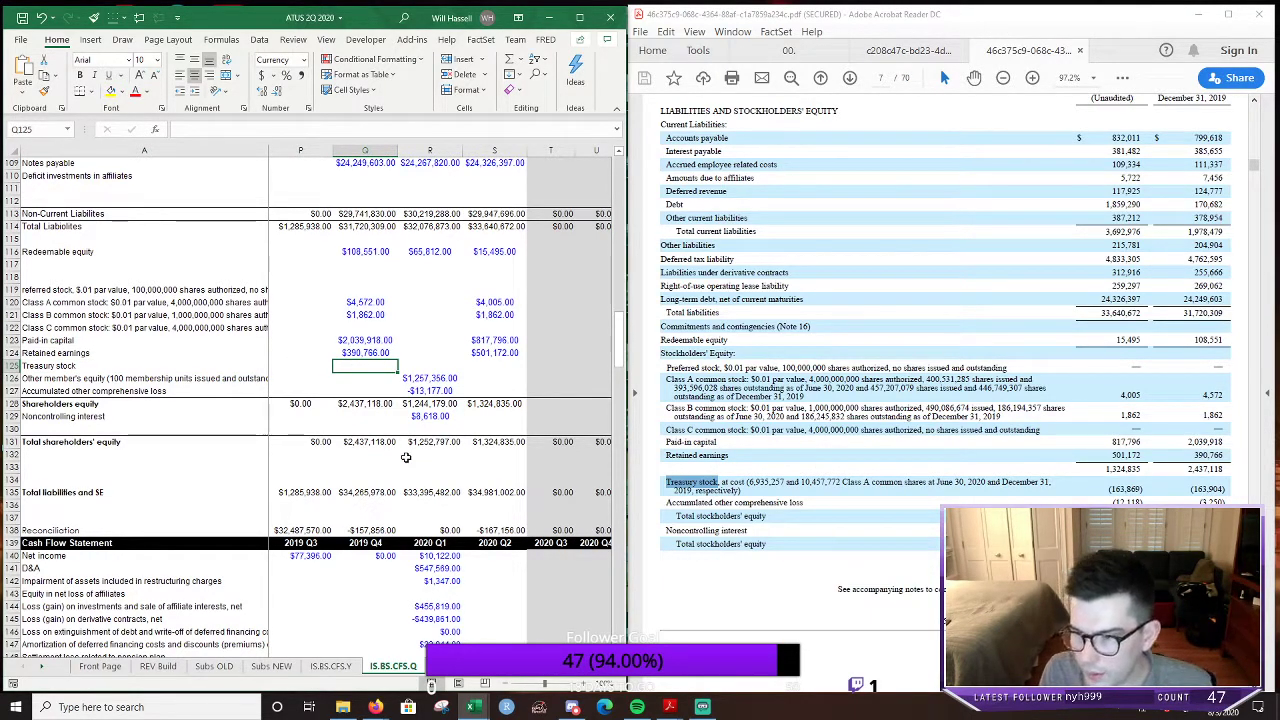
# Enter Treasury stock of -$163,904 for 2019 Q4 and -$163,869 for 2020 Q2
pyautogui.write('-163')
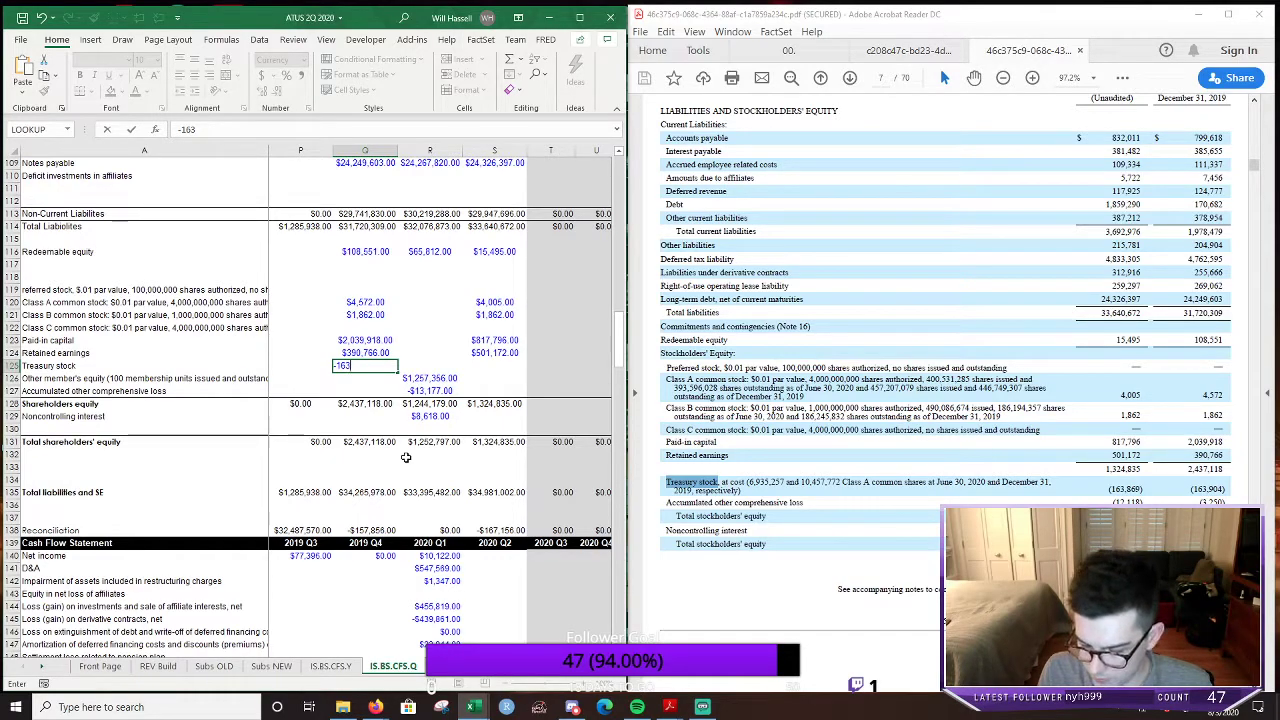
pyautogui.press('Escape')
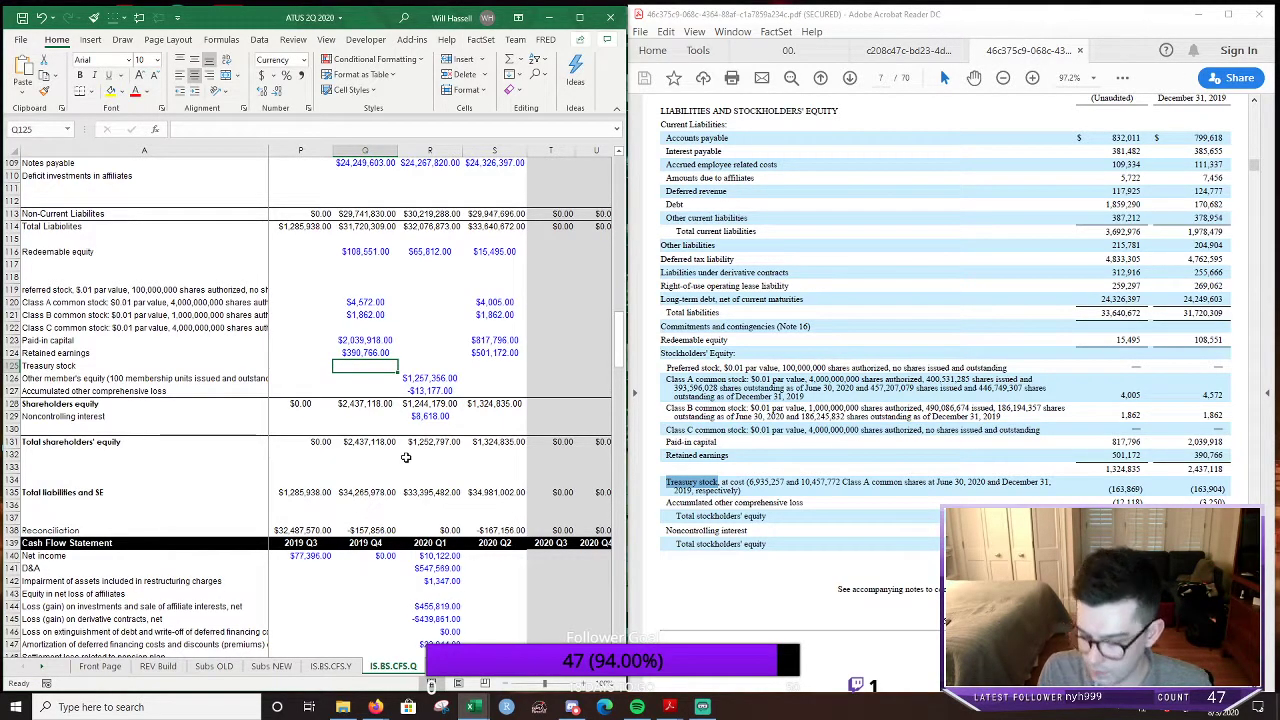
pyautogui.write('-$163,')
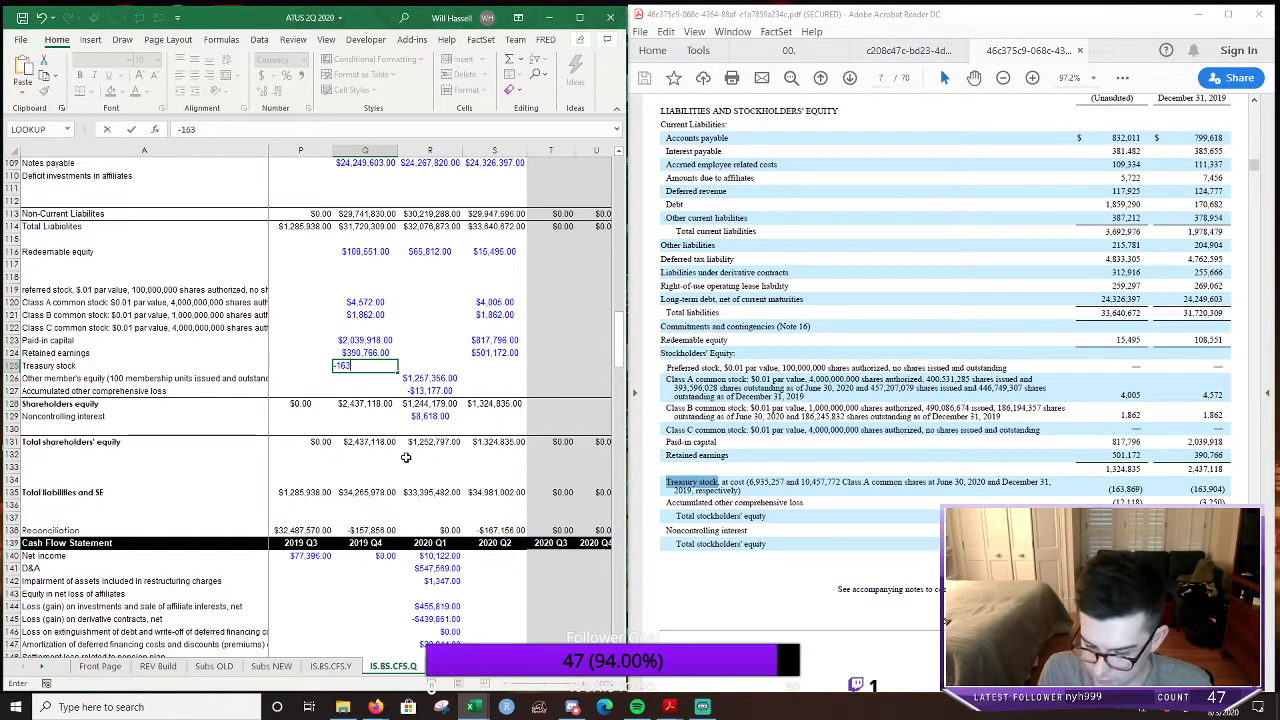
pyautogui.write('904')
pyautogui.press('Tab')
pyautogui.press('Tab')
pyautogui.write('-')
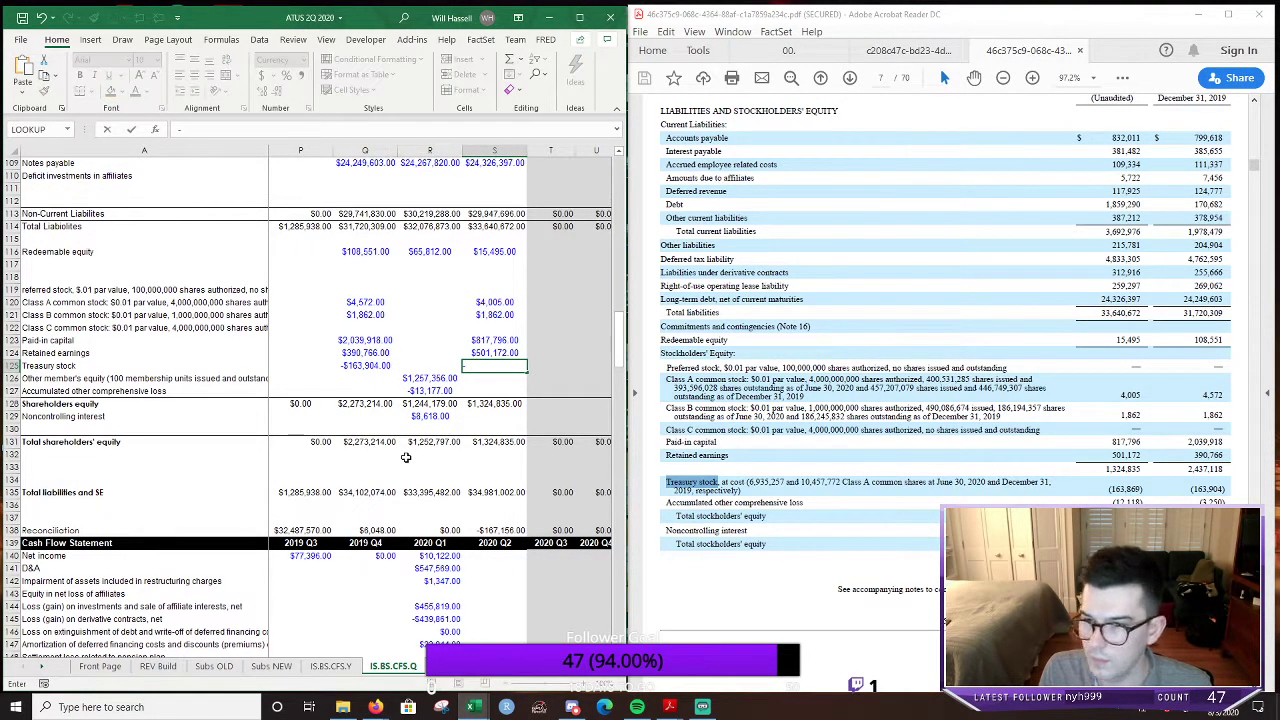
pyautogui.write('163')
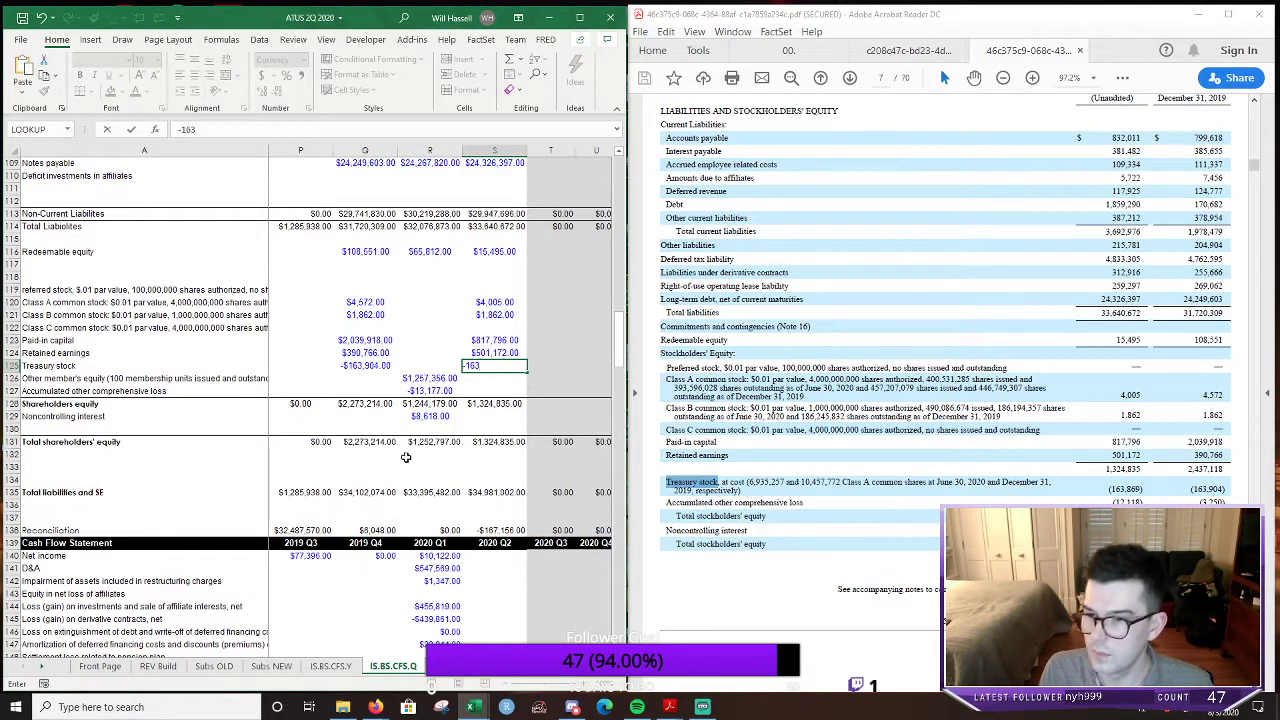
pyautogui.write('869')
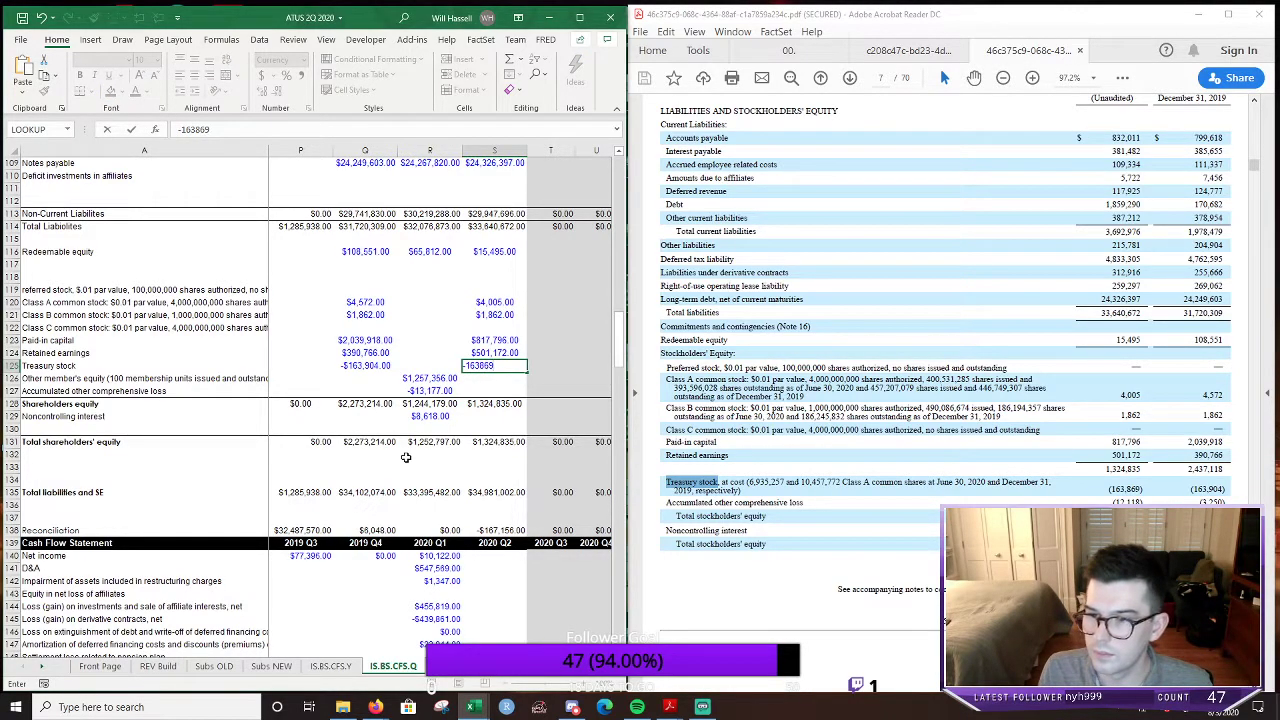
pyautogui.press('Return')
pyautogui.press('Left')
pyautogui.press('Left')
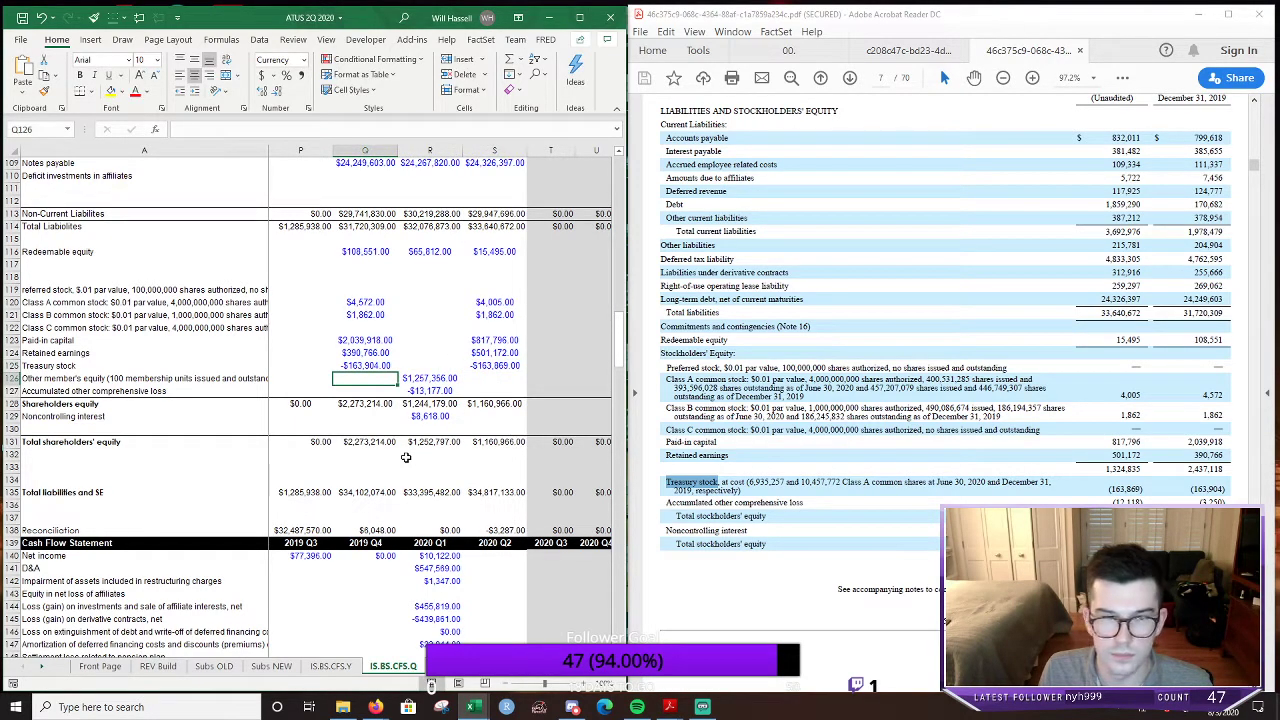
# Enter accumulated other comprehensive loss of -$3,250 in Q127 and -$12,118 in S127
pyautogui.press('Down')
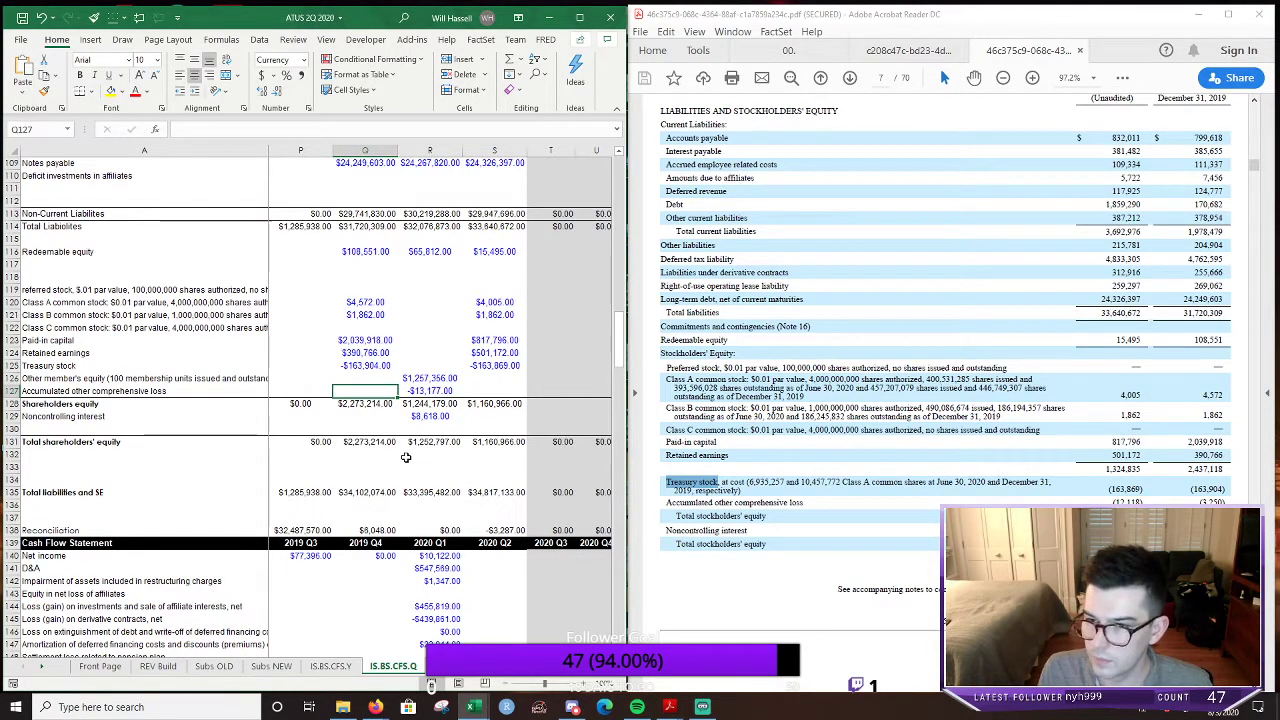
pyautogui.write('-')
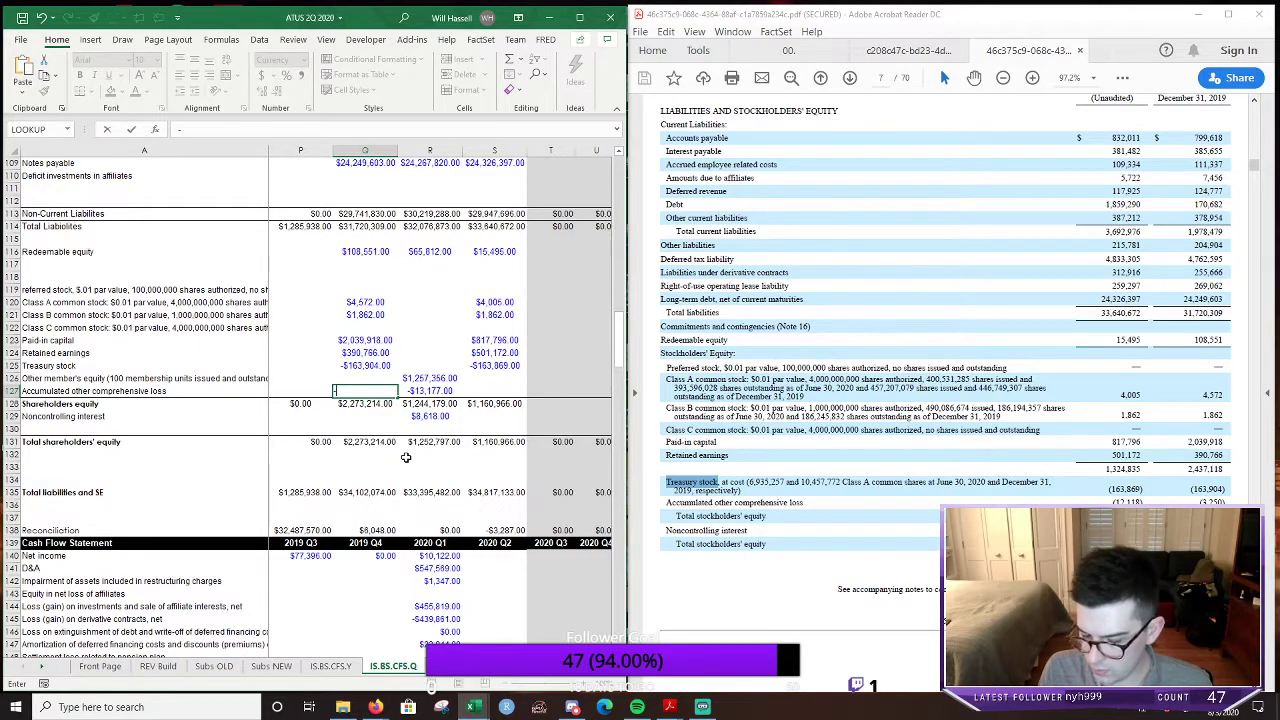
pyautogui.write('$3,2')
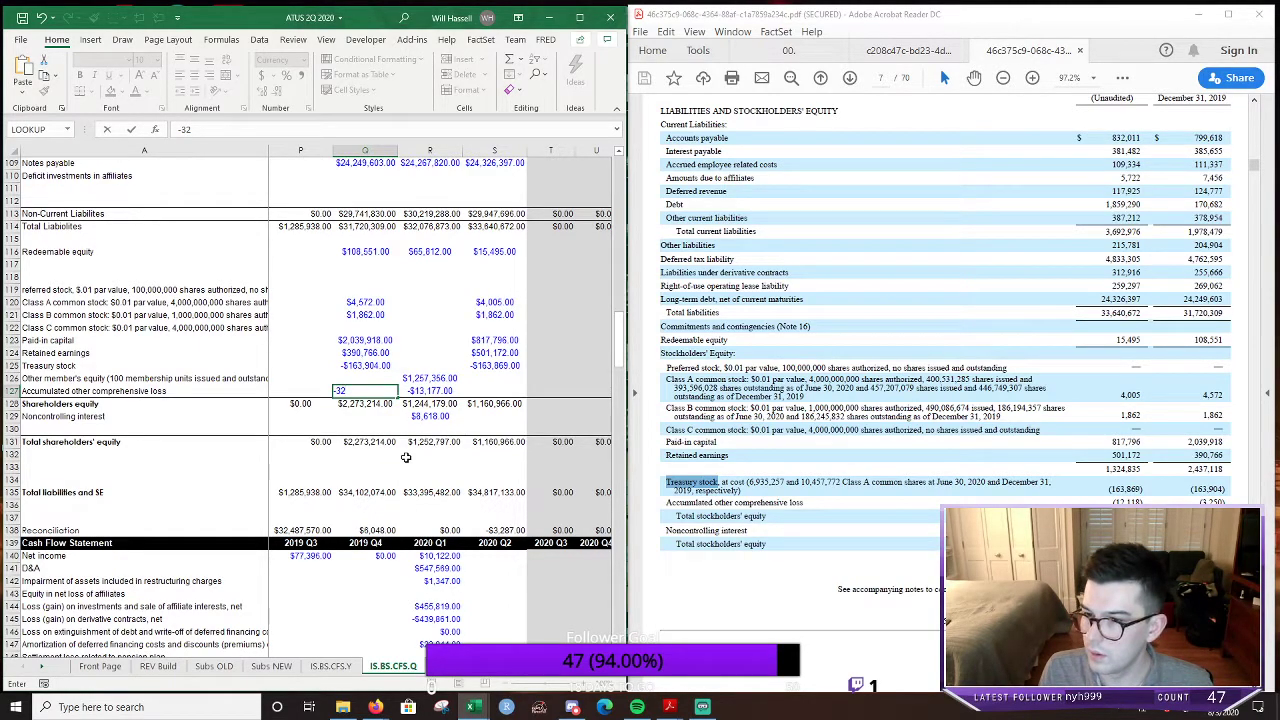
pyautogui.write('50')
pyautogui.press('Tab')
pyautogui.press('Tab')
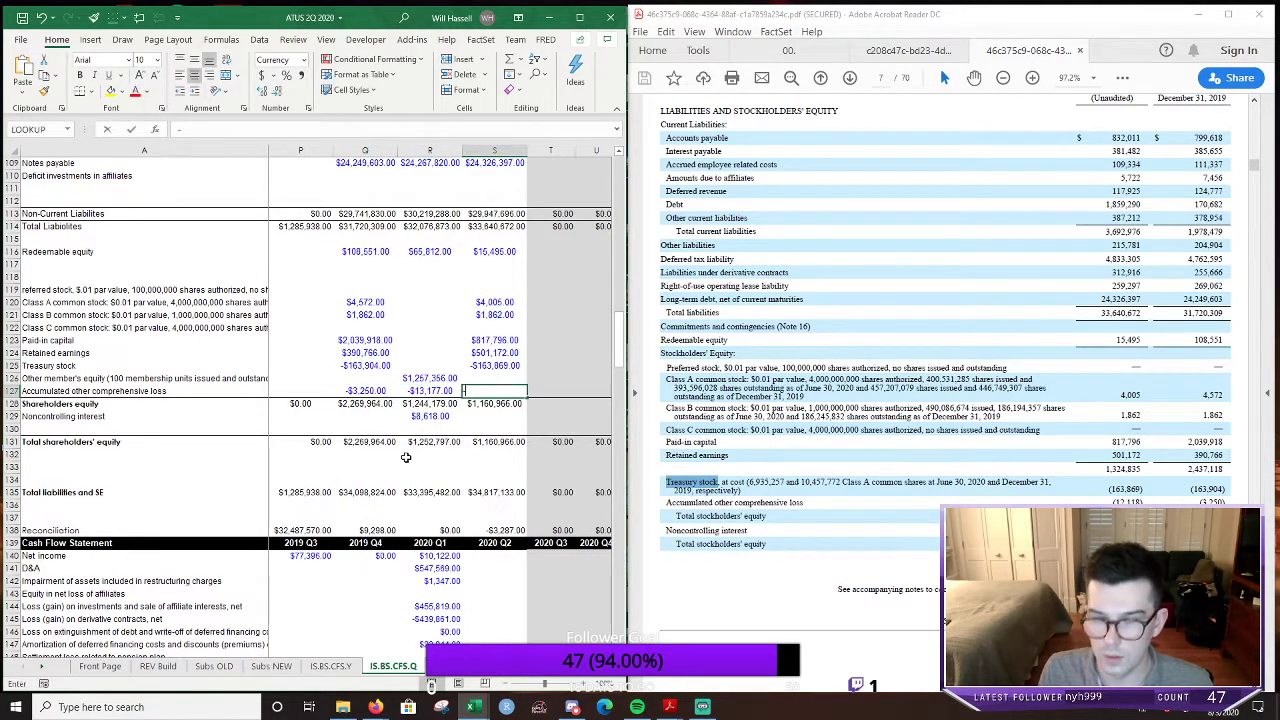
pyautogui.write('-1')
pyautogui.write('118')
pyautogui.press('Return')
# Enter noncontrolling interest of $9,298 in Q129 and $8,831 in S129
pyautogui.press('Left')
pyautogui.press('Left')
pyautogui.press('Down')
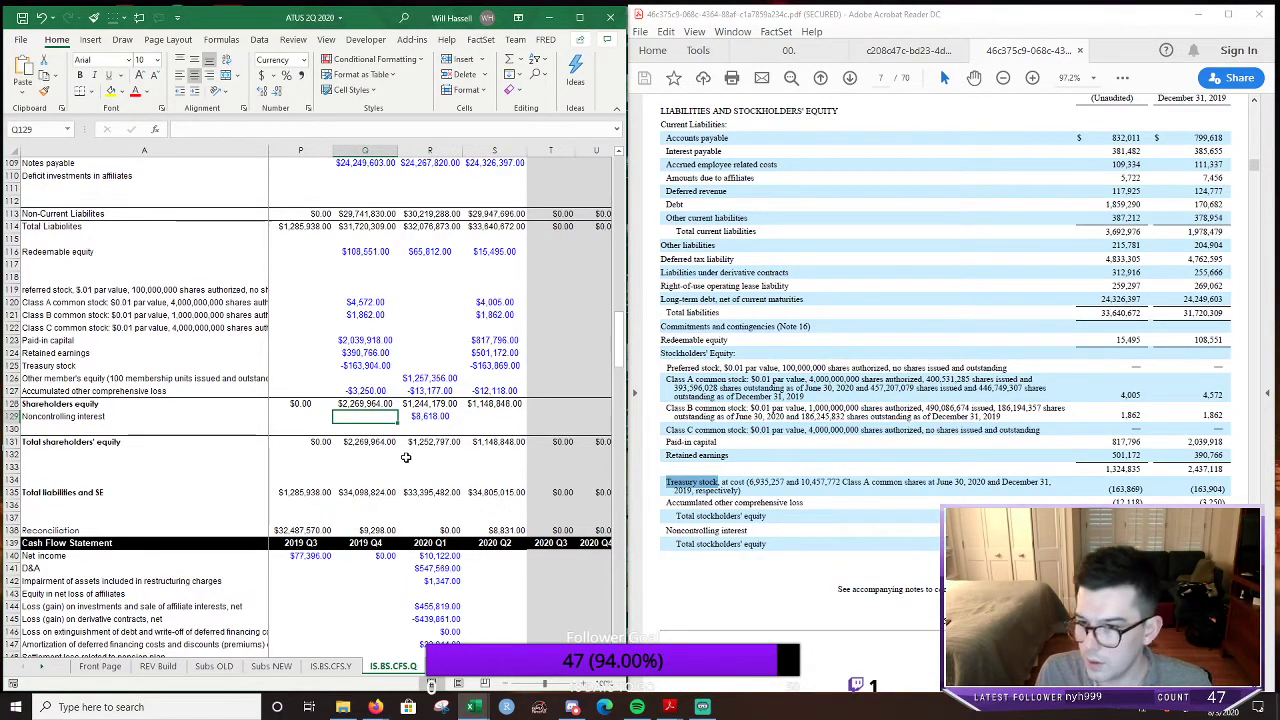
pyautogui.write('929')
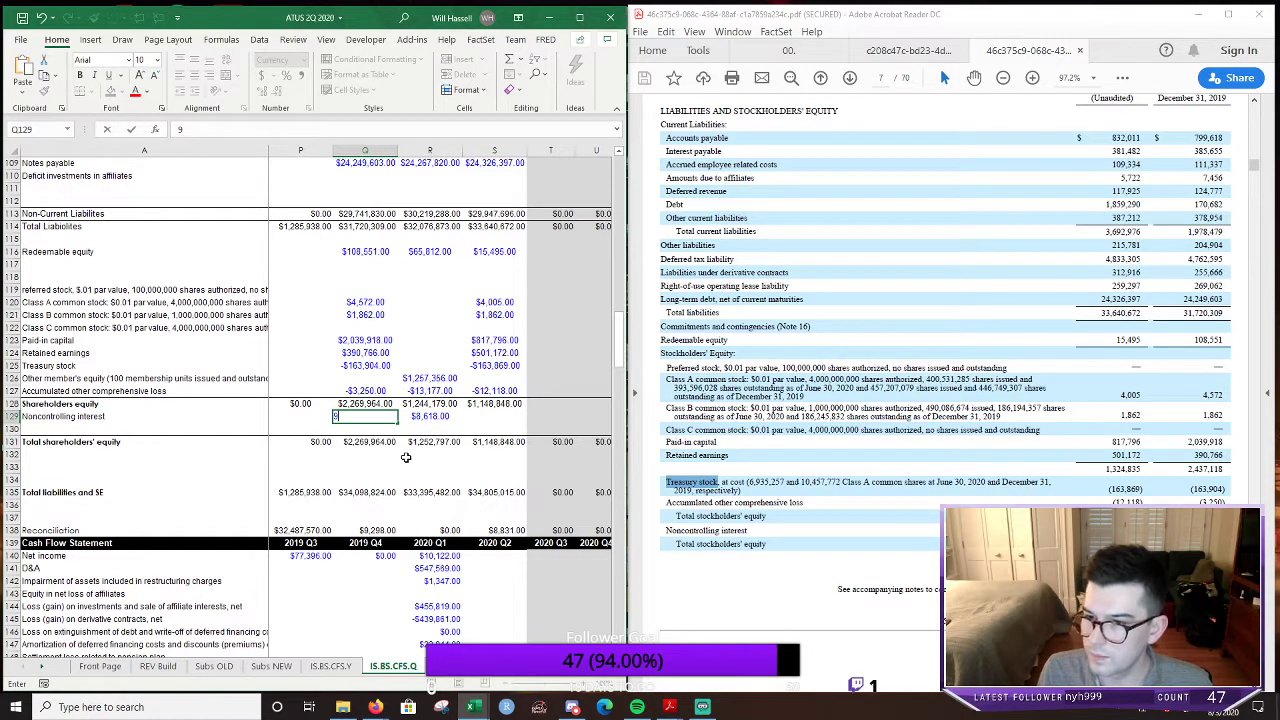
pyautogui.press('Tab')
pyautogui.press('Tab')
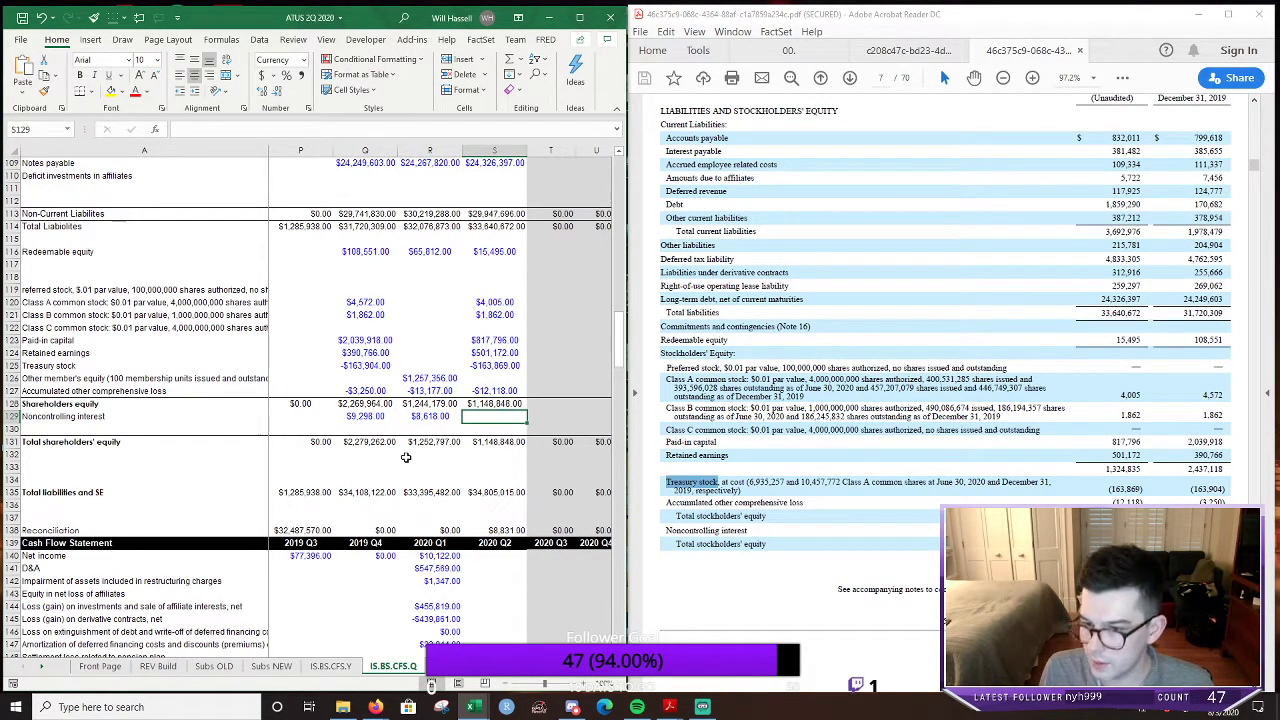
pyautogui.write('8,')
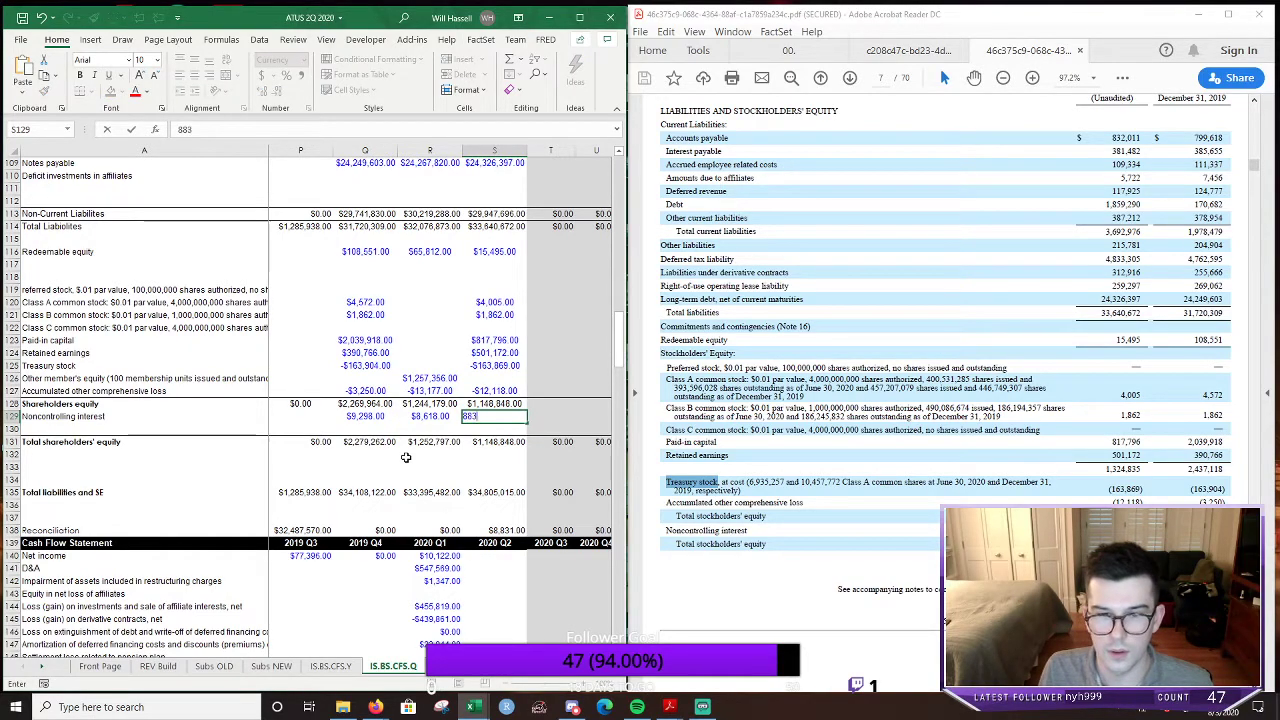
pyautogui.write('831')
pyautogui.press('Return')
# Save the workbook with Ctrl+S and again with the Quick Access Toolbar Save button
pyautogui.scroll(-5, 406, 457)
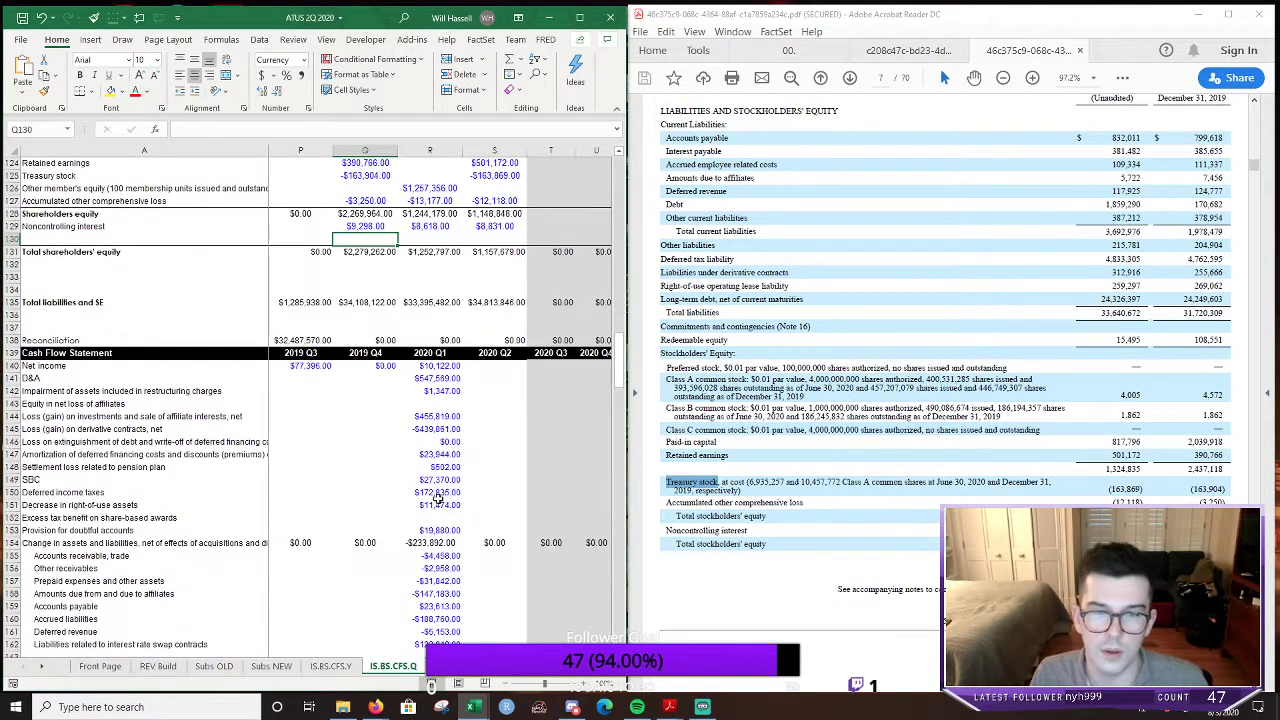
pyautogui.hotkey('ctrl', 's')
pyautogui.scroll(-1, 985, 440)
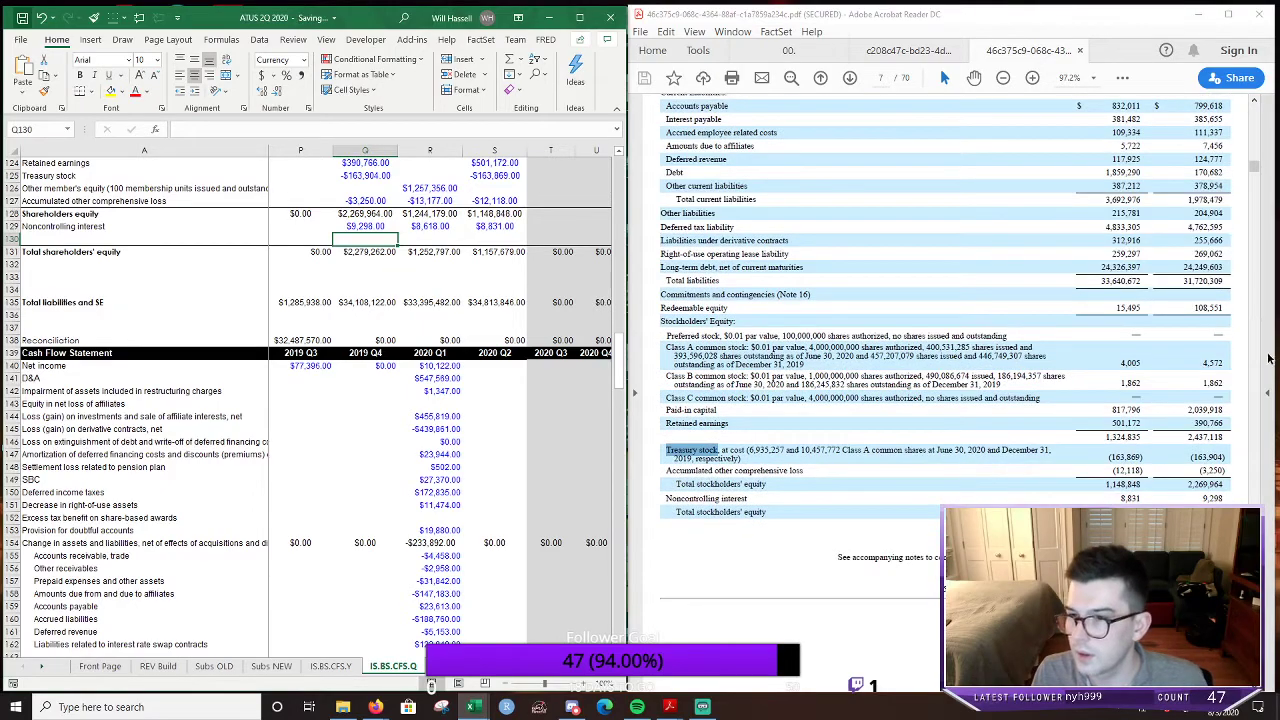
pyautogui.moveTo(1255, 166); pyautogui.dragTo(1248, 224)
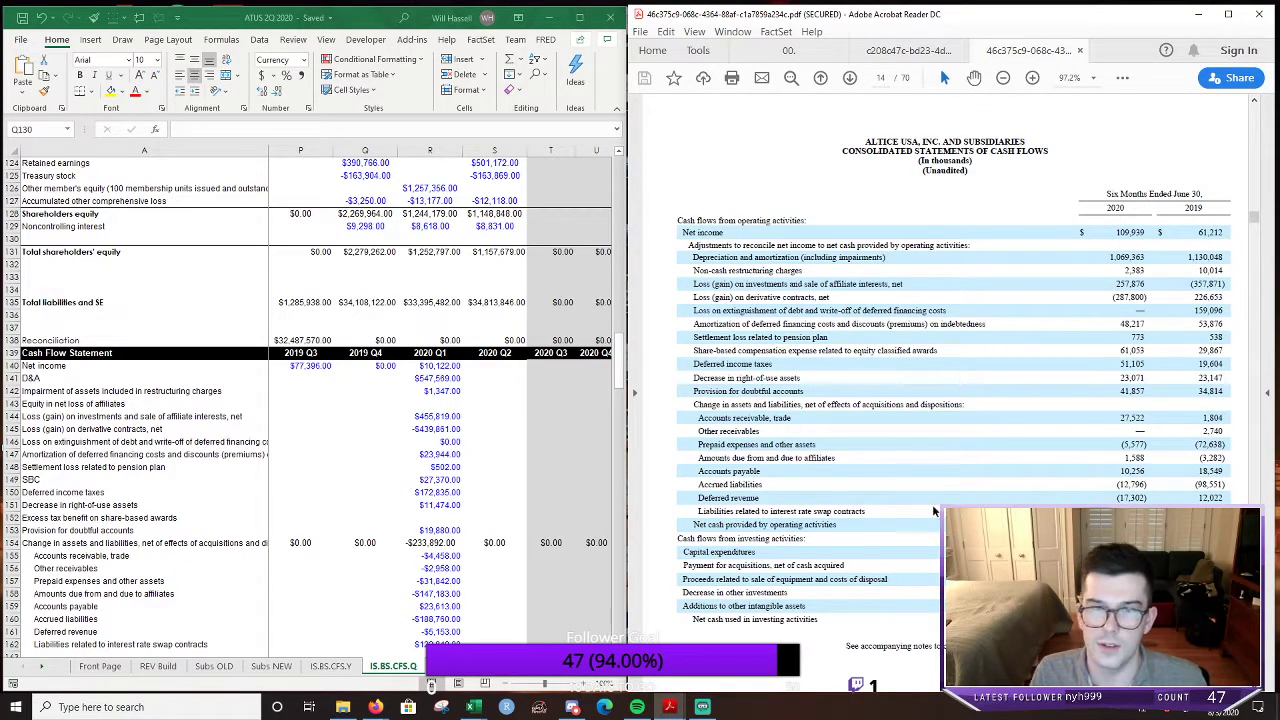
pyautogui.scroll(-1, 896, 443)
pyautogui.scroll(-3, 493, 565)
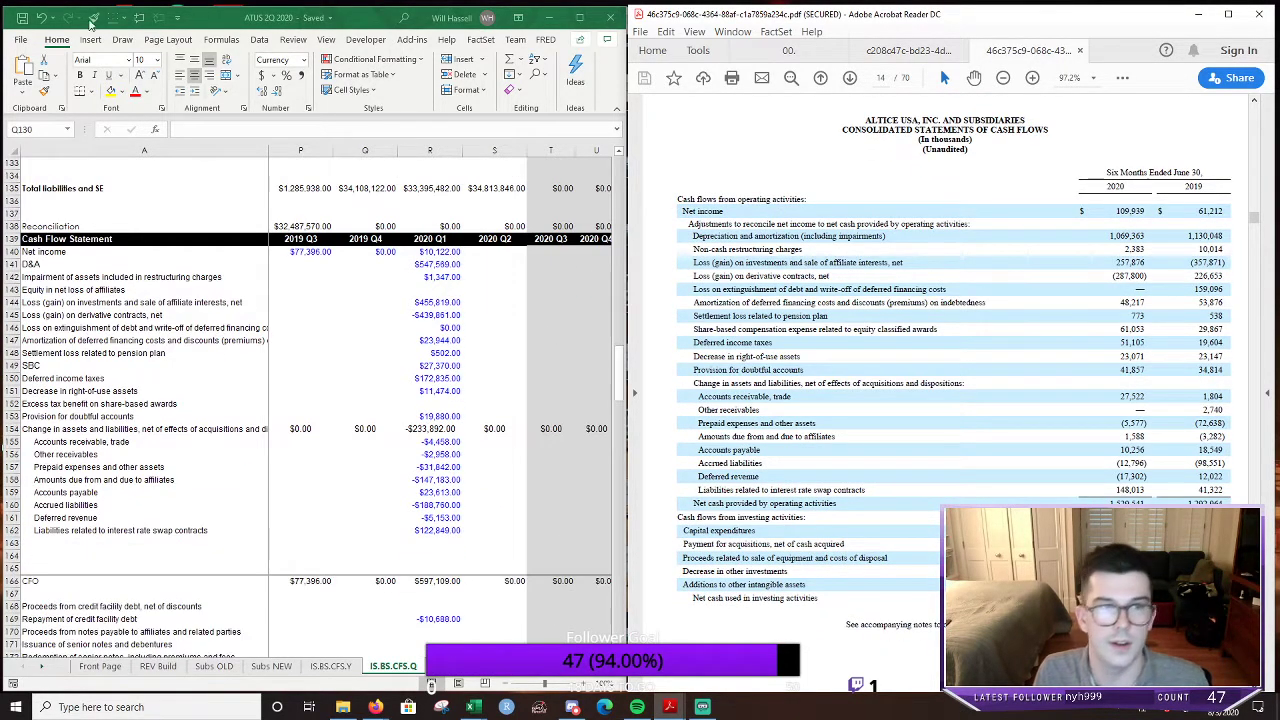
pyautogui.click(22, 17)
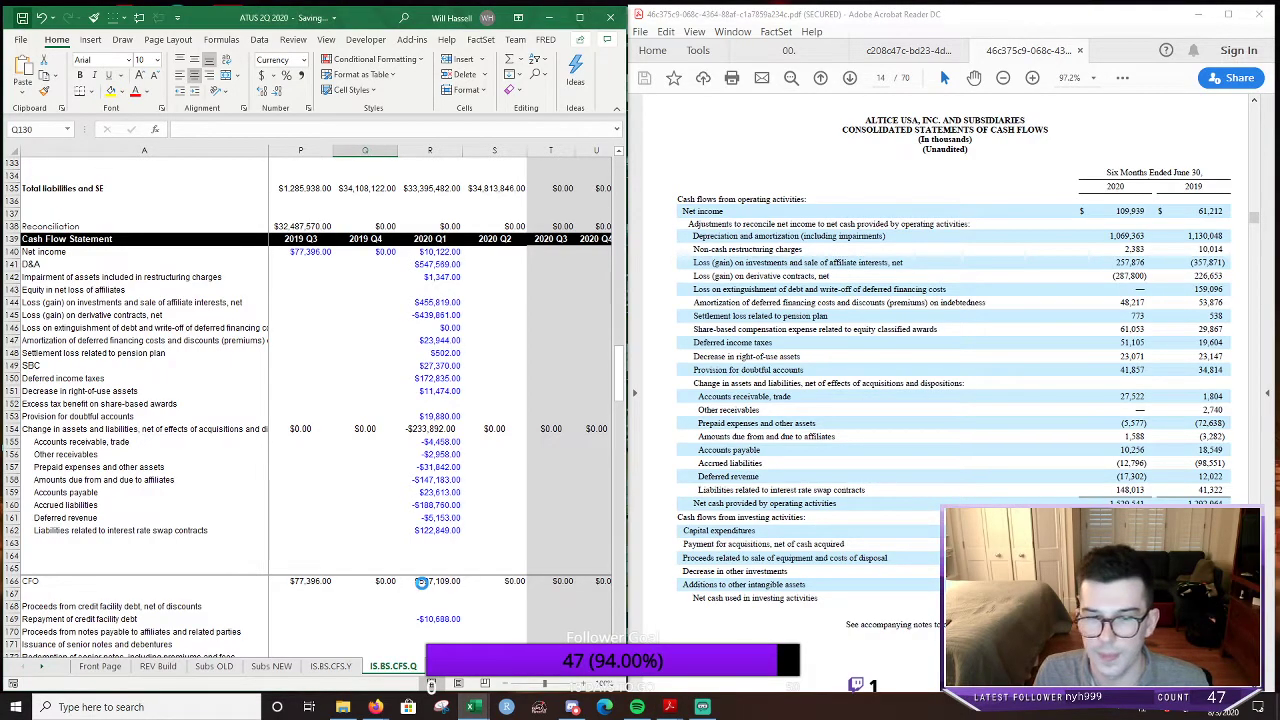
# Minimize the Acrobat 10-Q report and maximize the Excel window
pyautogui.scroll(-7, 577, 552)
pyautogui.scroll(-8, 577, 552)
pyautogui.scroll(-3, 1187, 160)
pyautogui.moveTo(1253, 224); pyautogui.dragTo(1246, 330)
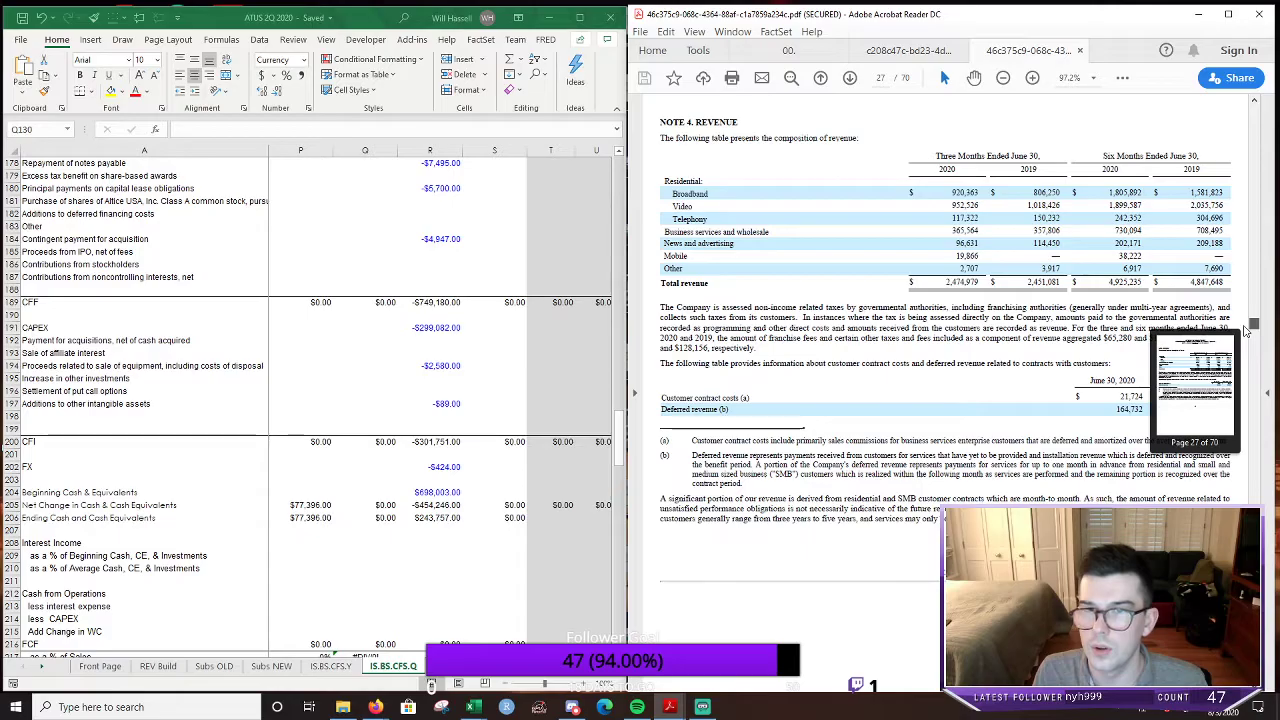
pyautogui.moveTo(1247, 331); pyautogui.dragTo(1244, 514)
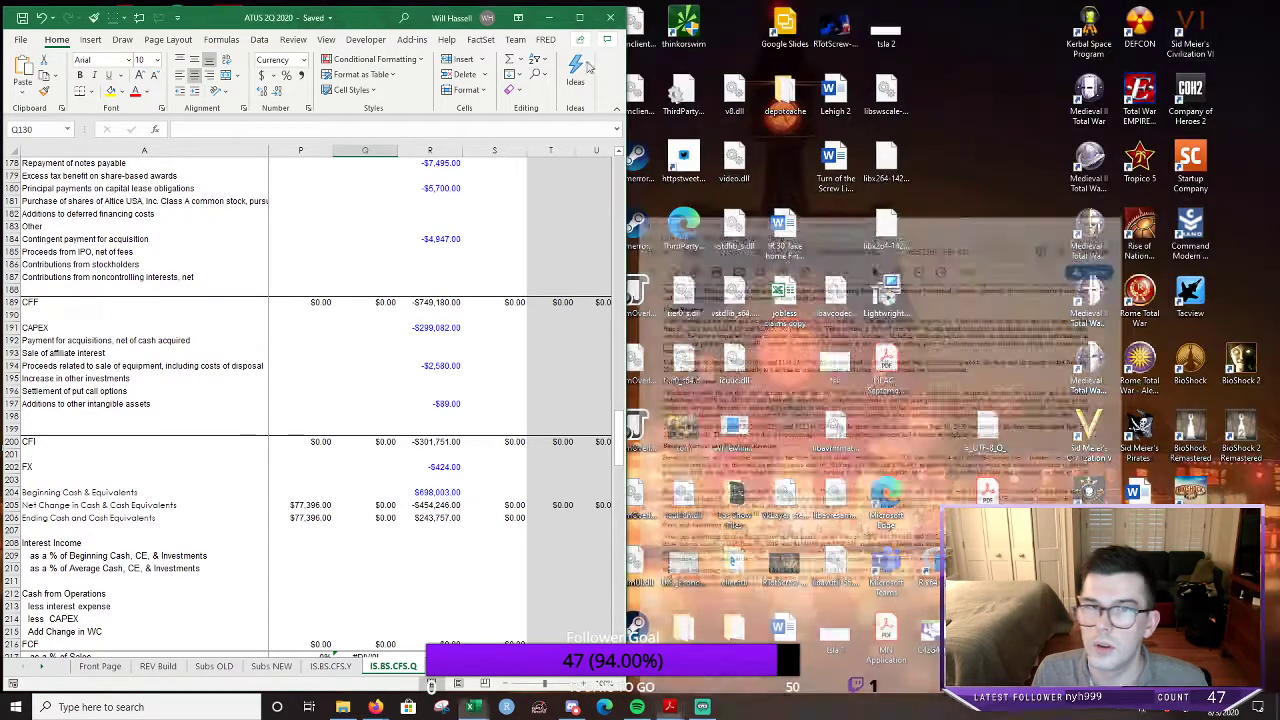
pyautogui.click(1199, 14)
pyautogui.click(579, 17)
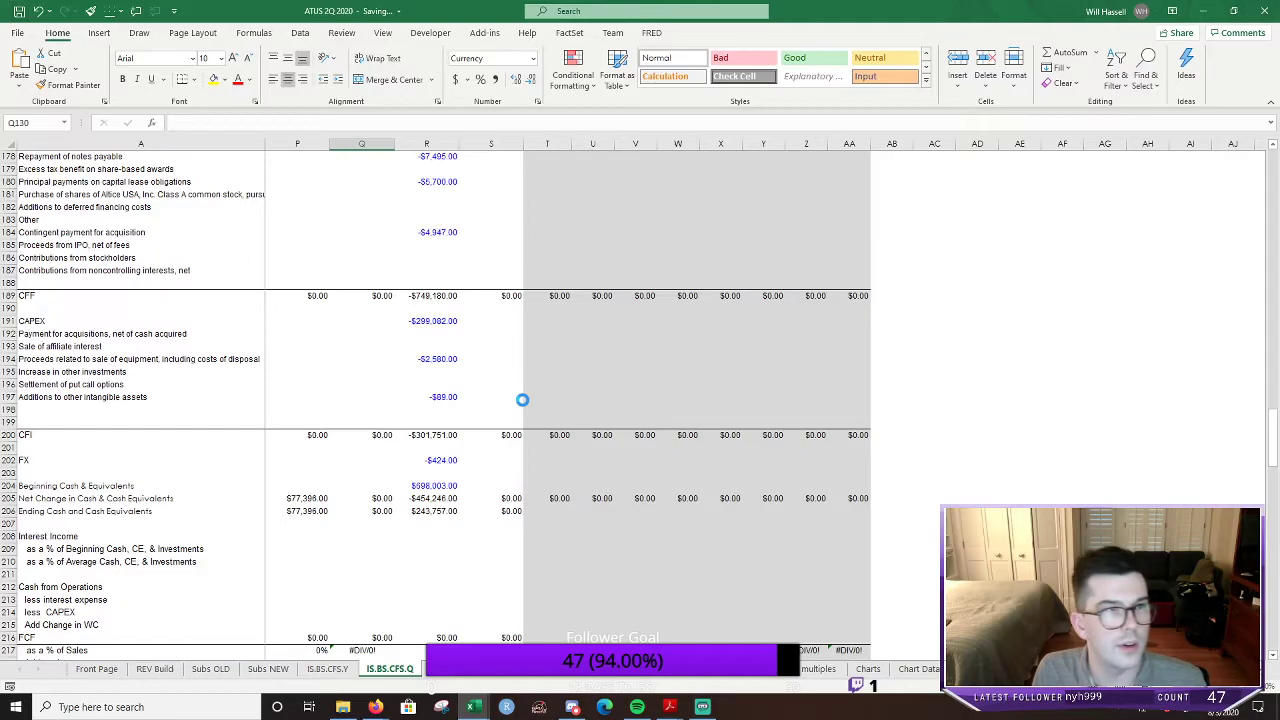
# Review the Chart Data and Front Page sheets, including the note about basing WACC on quarterlies
pyautogui.scroll(20, 1223, 371)
pyautogui.moveTo(1272, 352); pyautogui.dragTo(1273, 178)
pyautogui.click(916, 669)
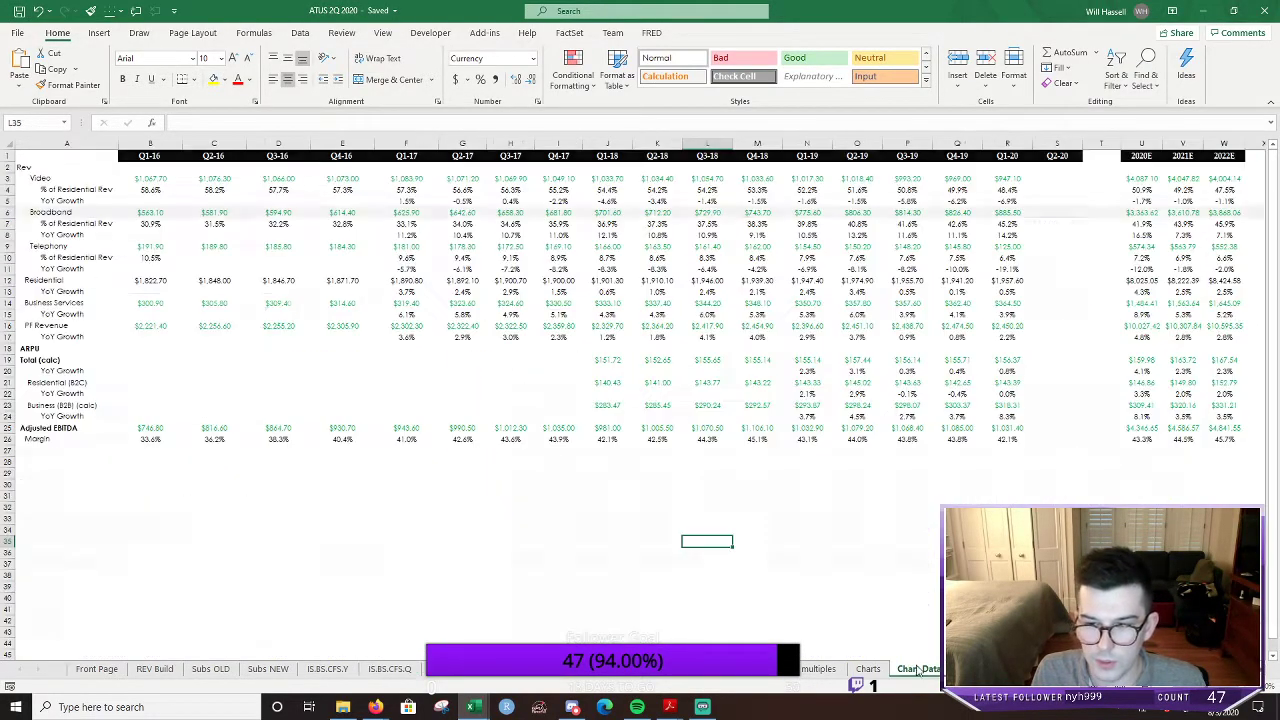
pyautogui.click(96, 669)
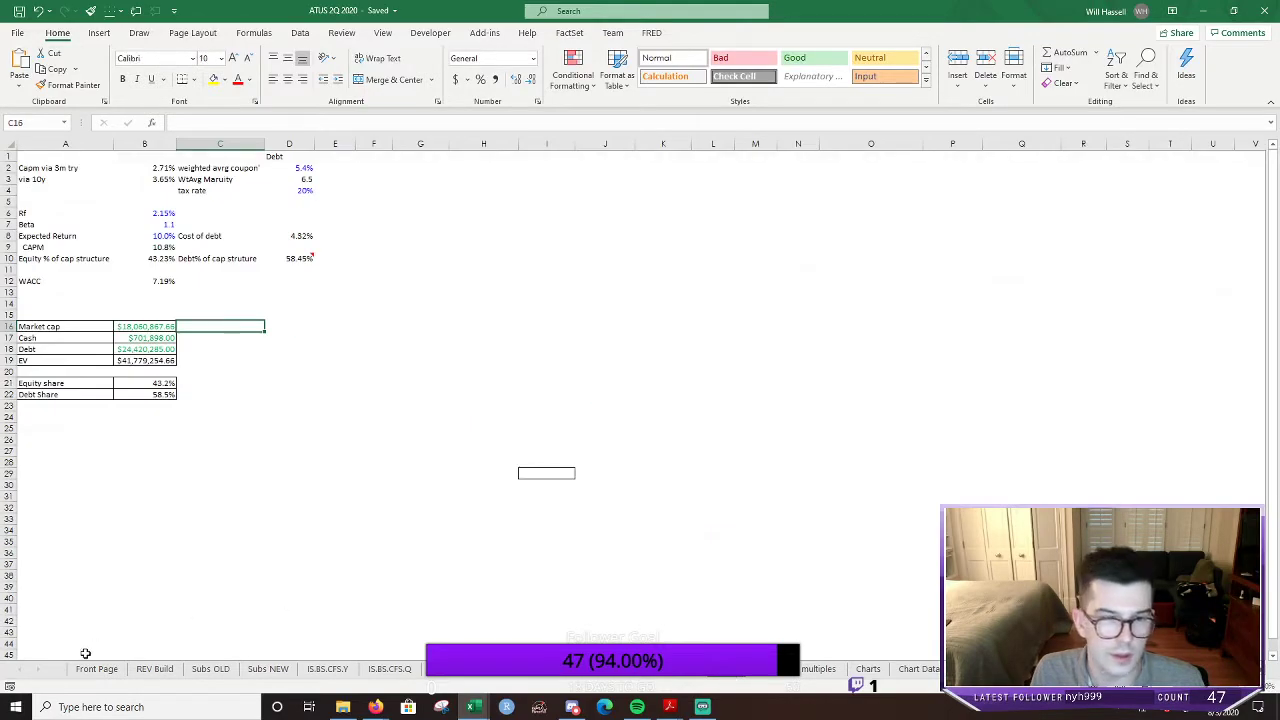
pyautogui.click(95, 471)
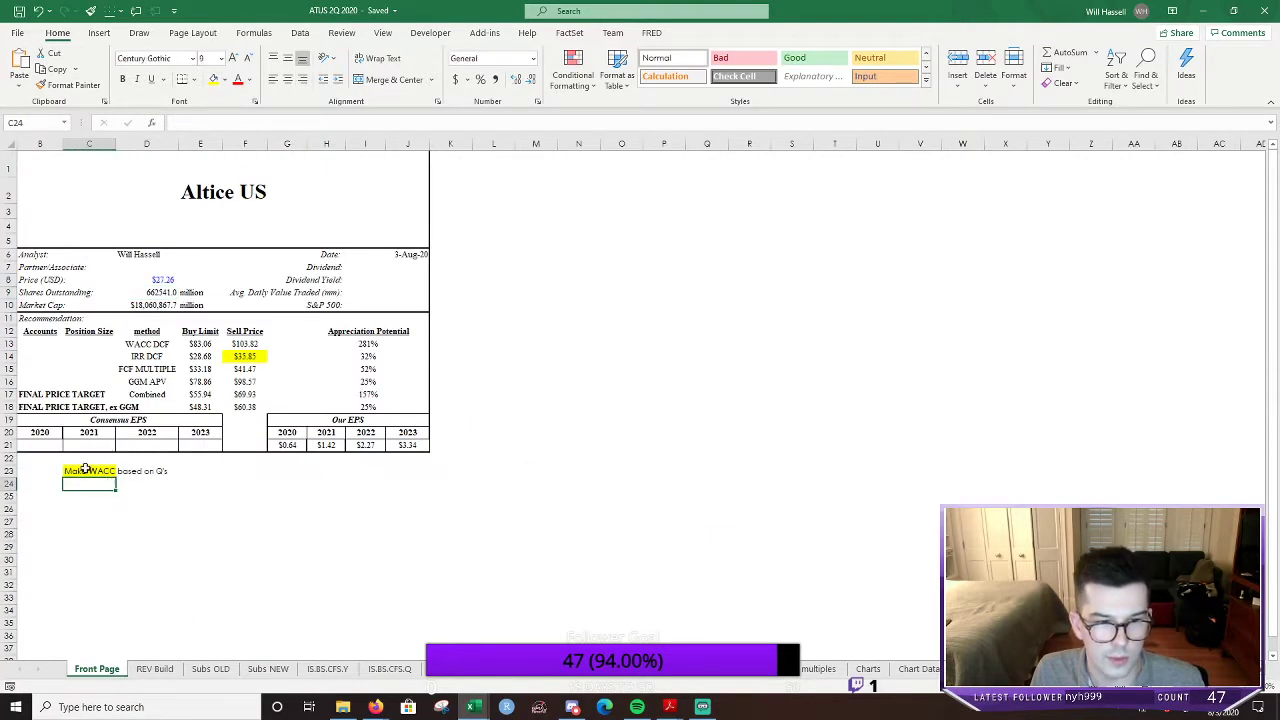
pyautogui.click(734, 677)
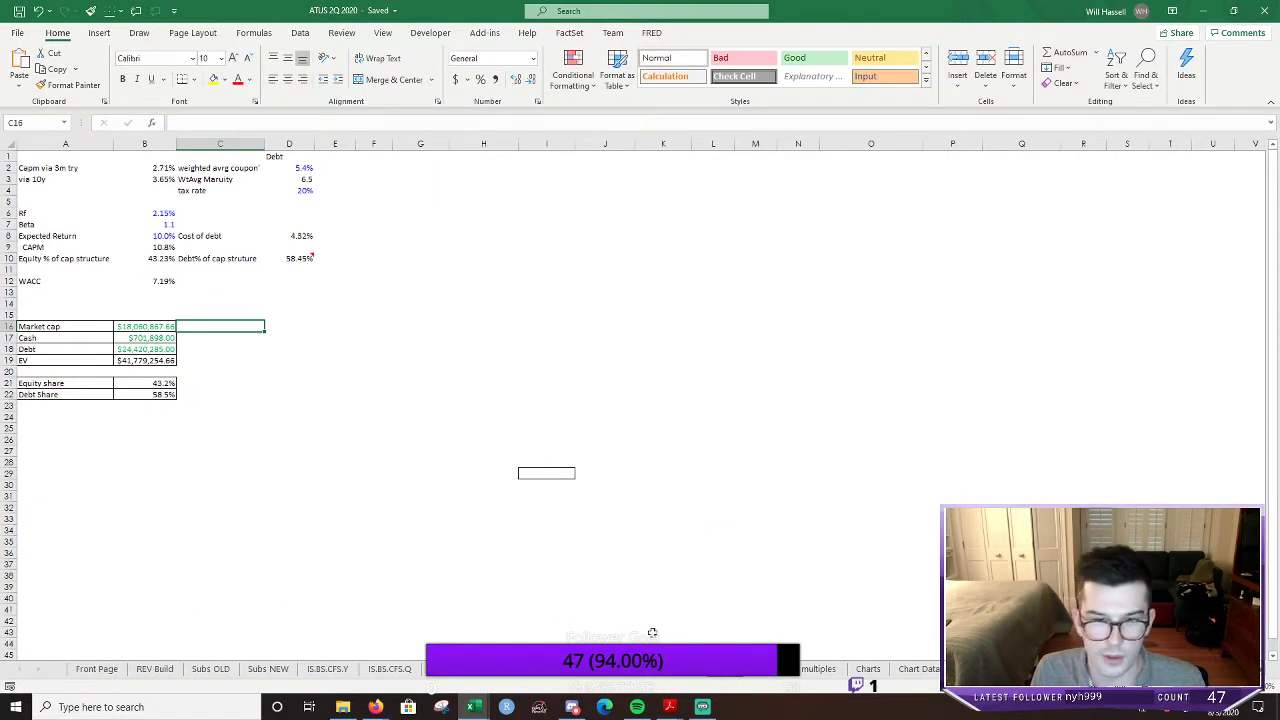
# Point the WACC cash value at the quarterly sheet's 2020 Q2 cash of $1,952,142
pyautogui.click(122, 440)
pyautogui.click(140, 326)
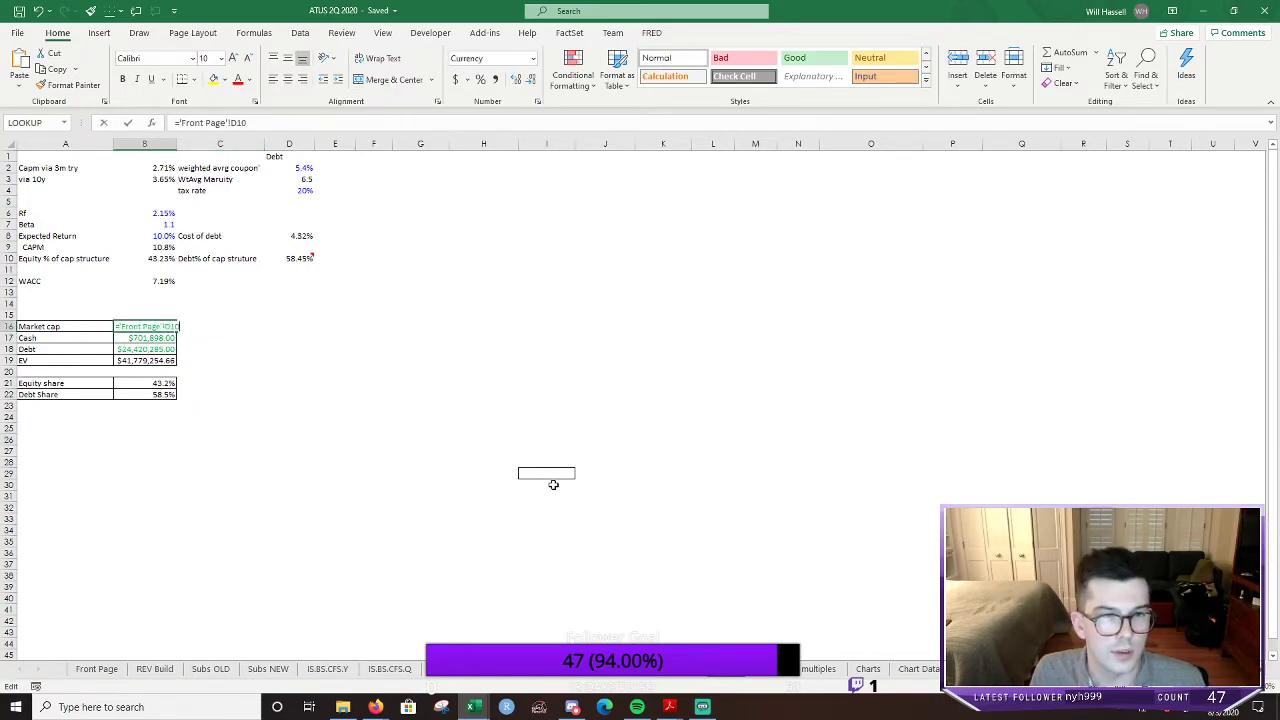
pyautogui.click(144, 339)
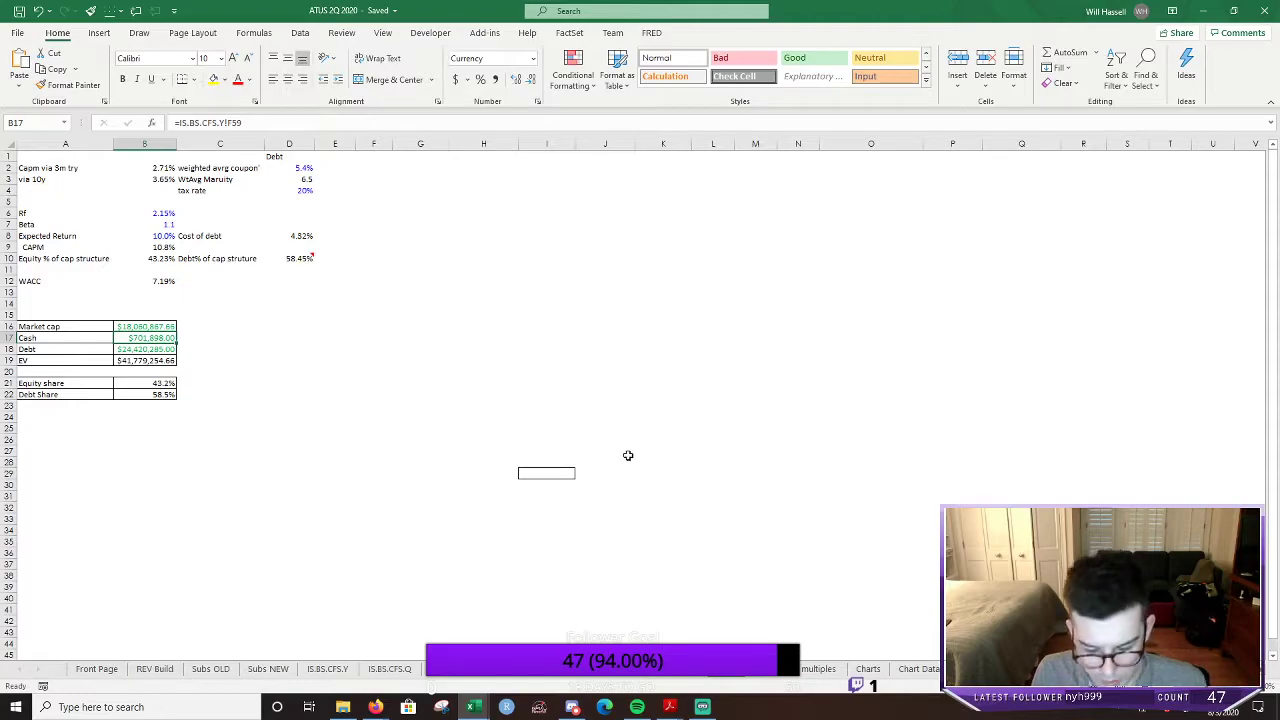
pyautogui.write('=')
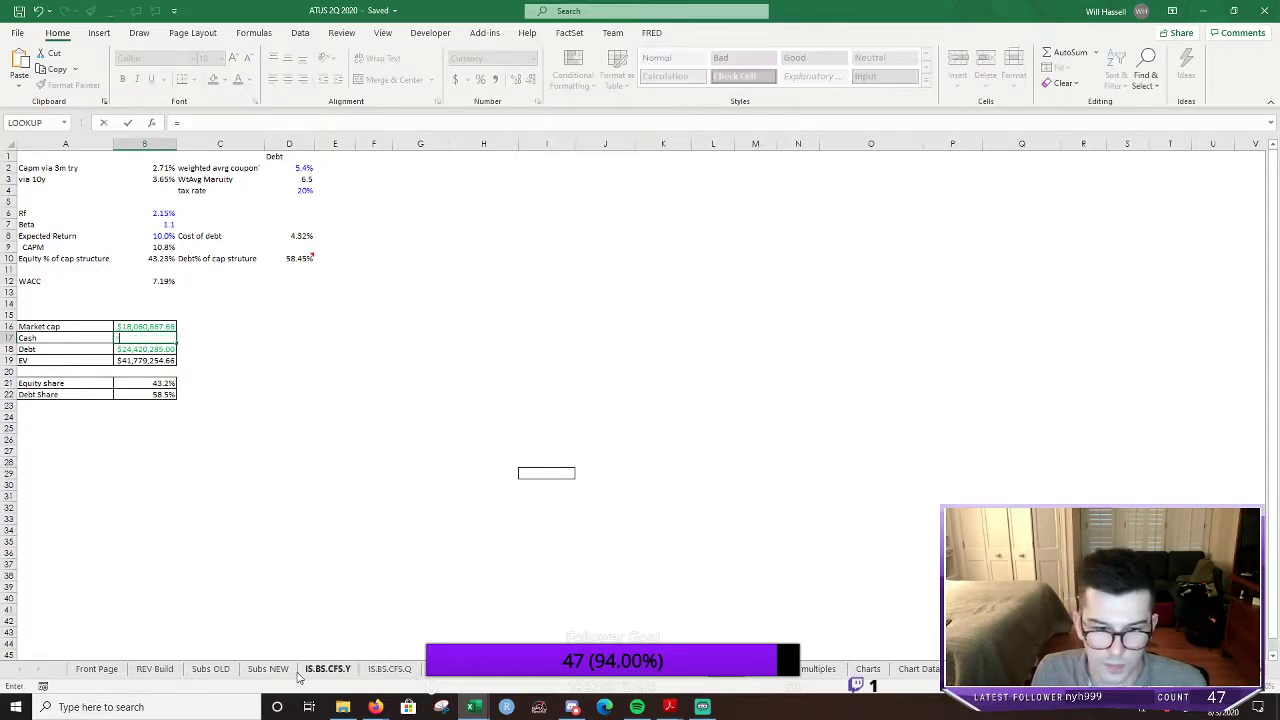
pyautogui.click(389, 669)
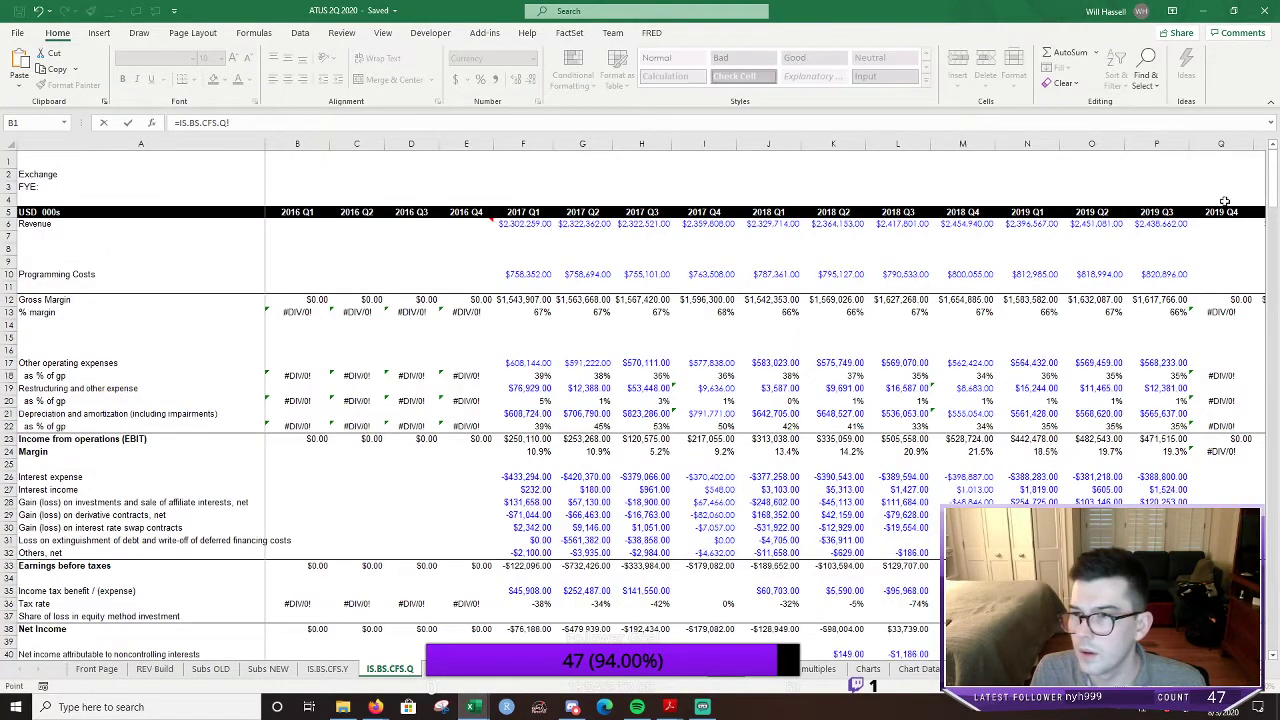
pyautogui.hscroll(3, 1234, 194)
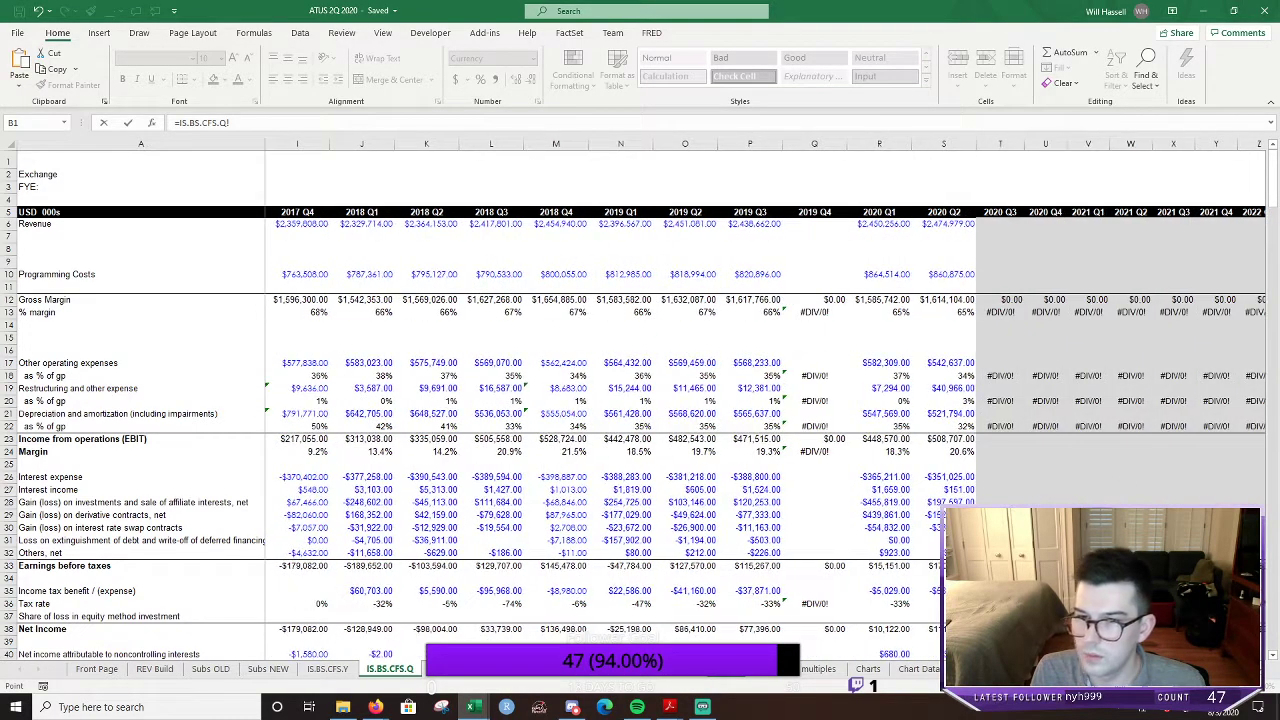
pyautogui.moveTo(1263, 152); pyautogui.dragTo(1269, 246)
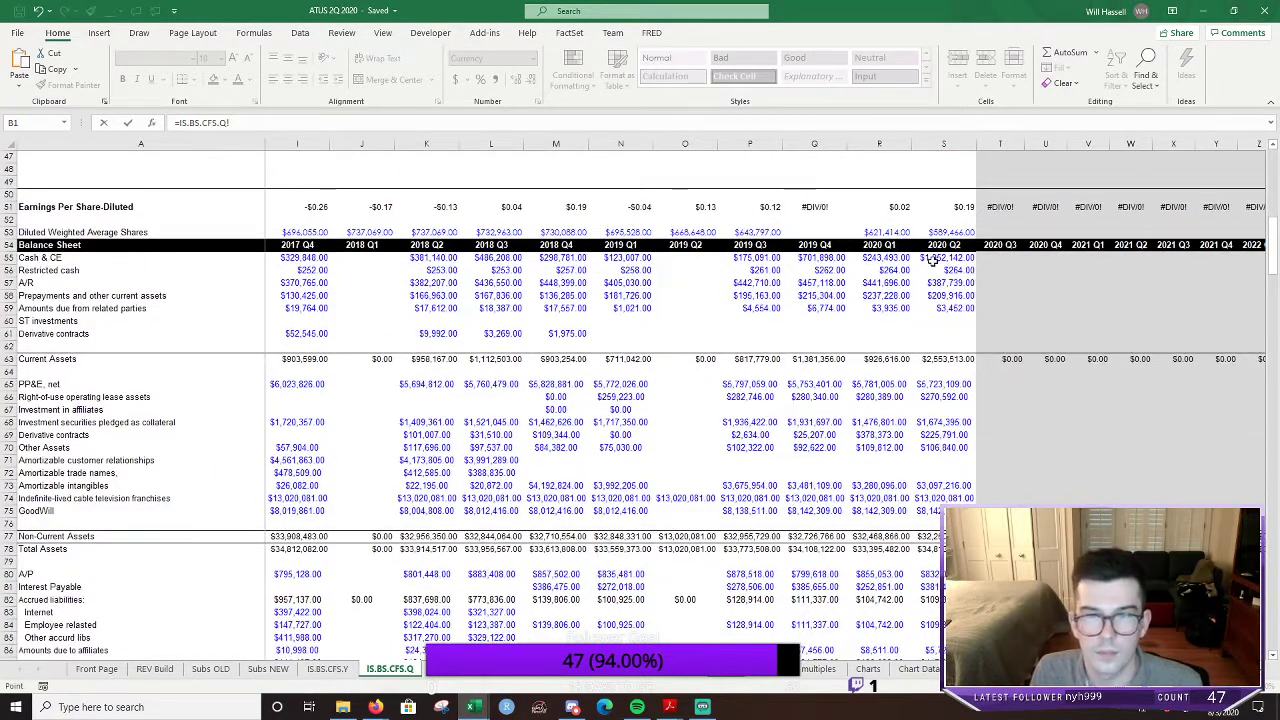
pyautogui.click(943, 258)
pyautogui.hotkey('ctrl', 'c')
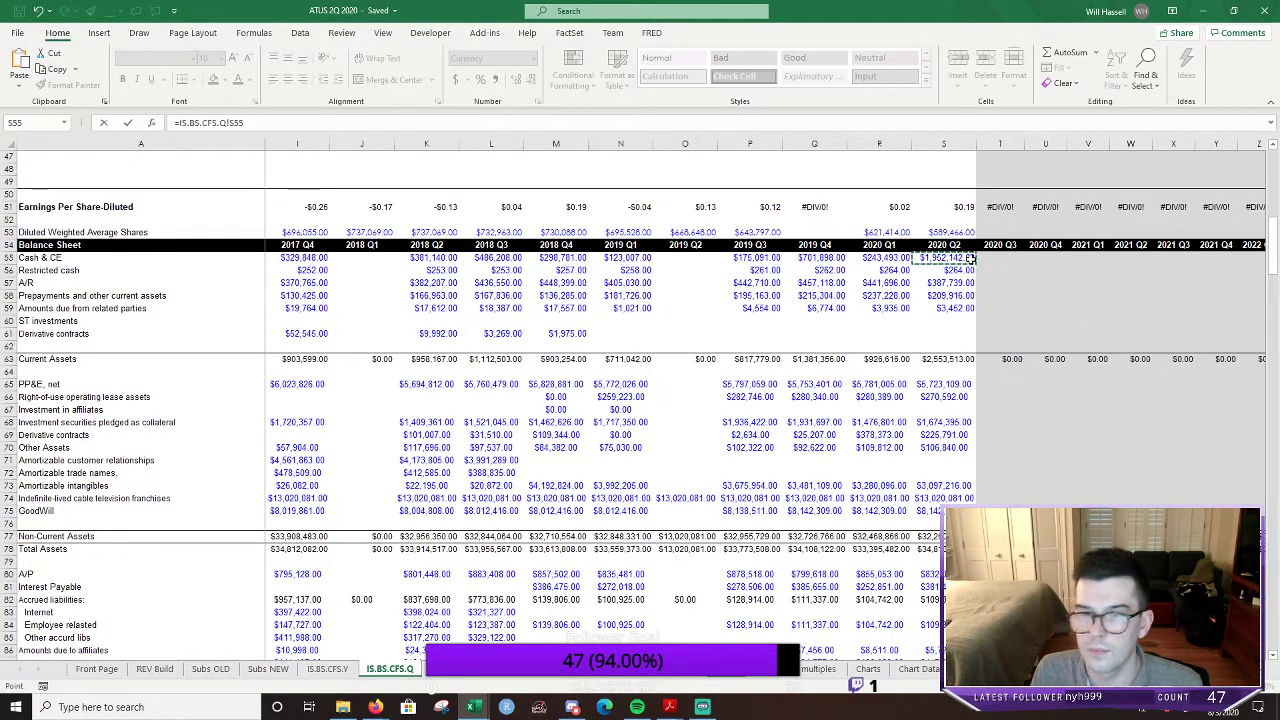
pyautogui.hotkey('ctrl', 'pagedown')
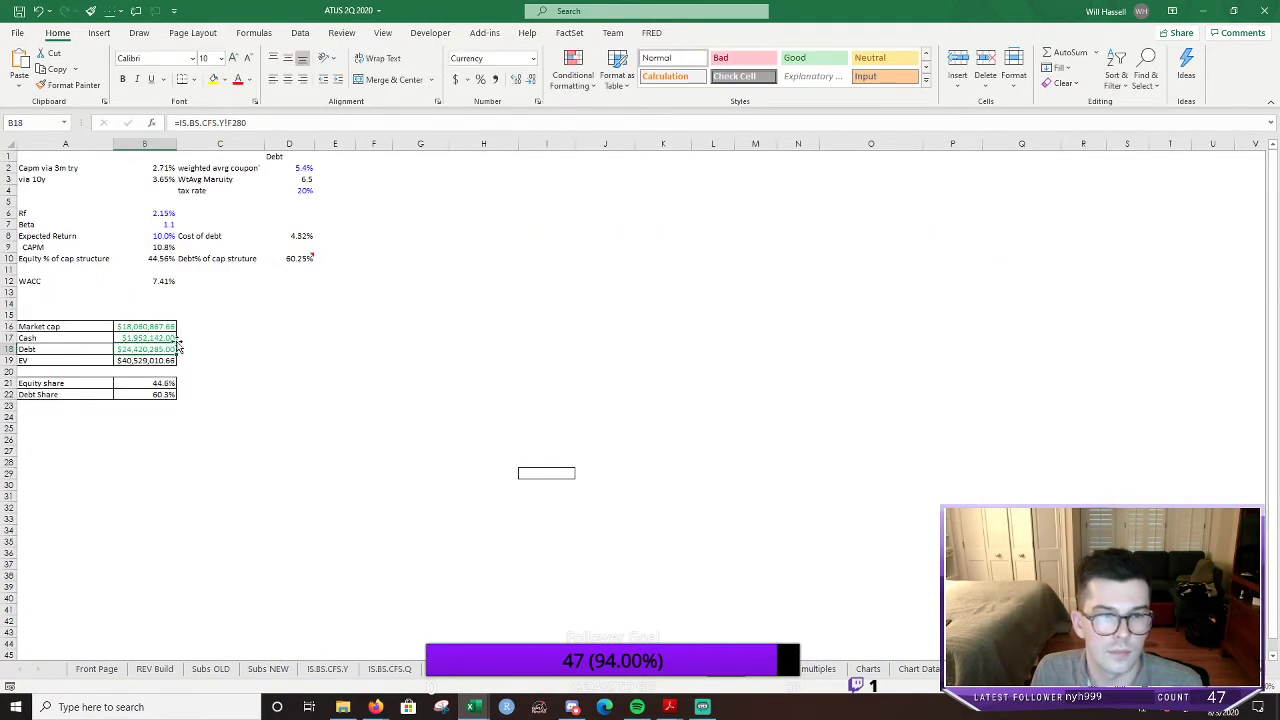
pyautogui.click(165, 338)
# Set Debt to =IS.BS.CFS.Q!S93+IS.BS.CFS.Q!S109, giving $26,185,697
pyautogui.click(163, 348)
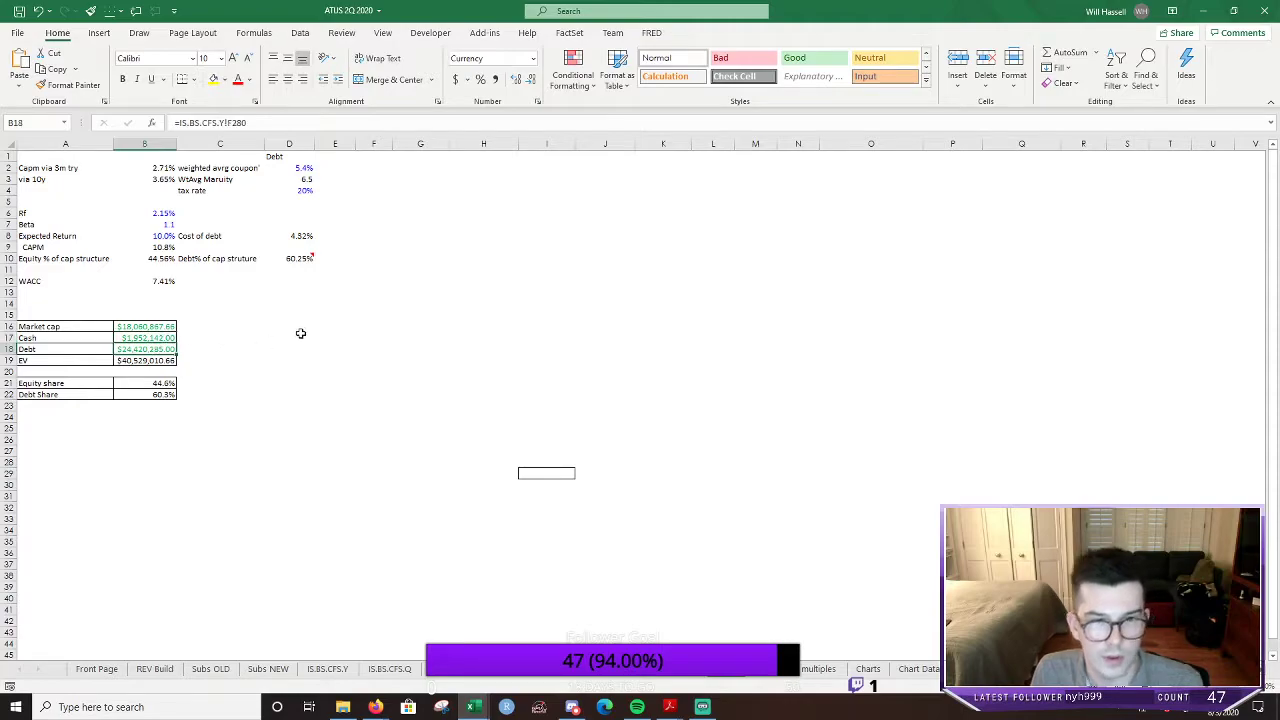
pyautogui.write('=')
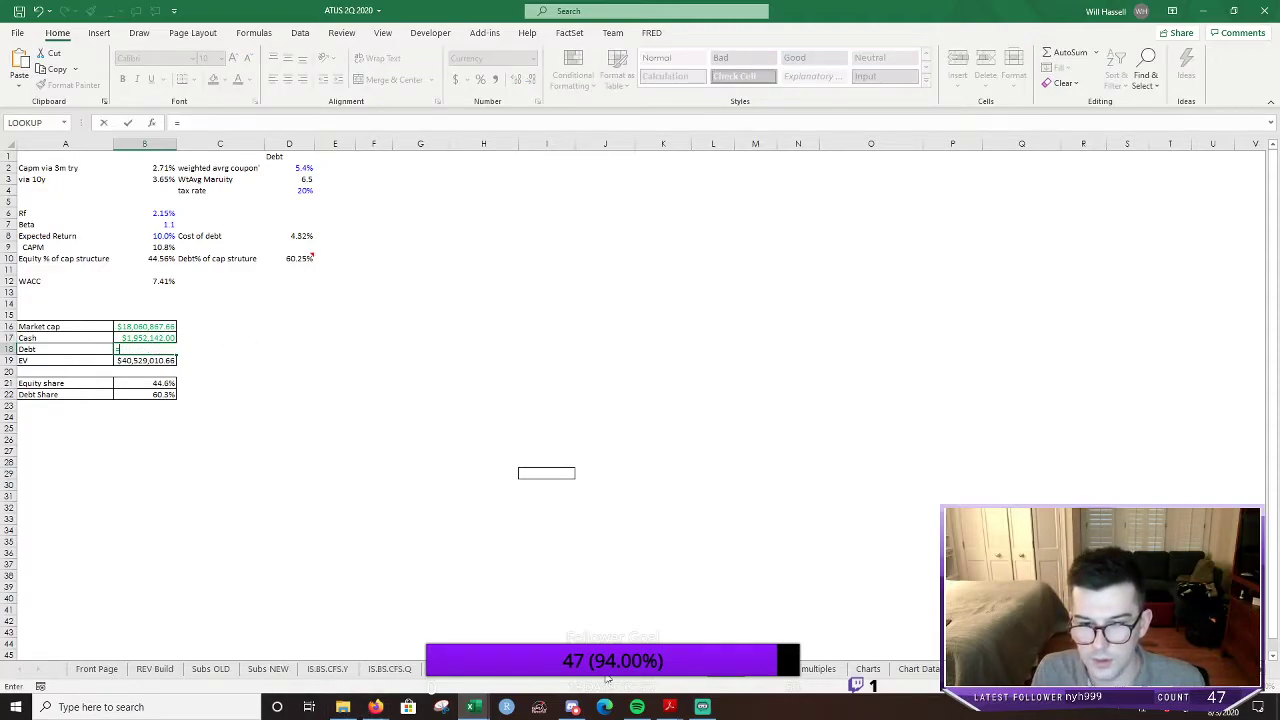
pyautogui.click(389, 668)
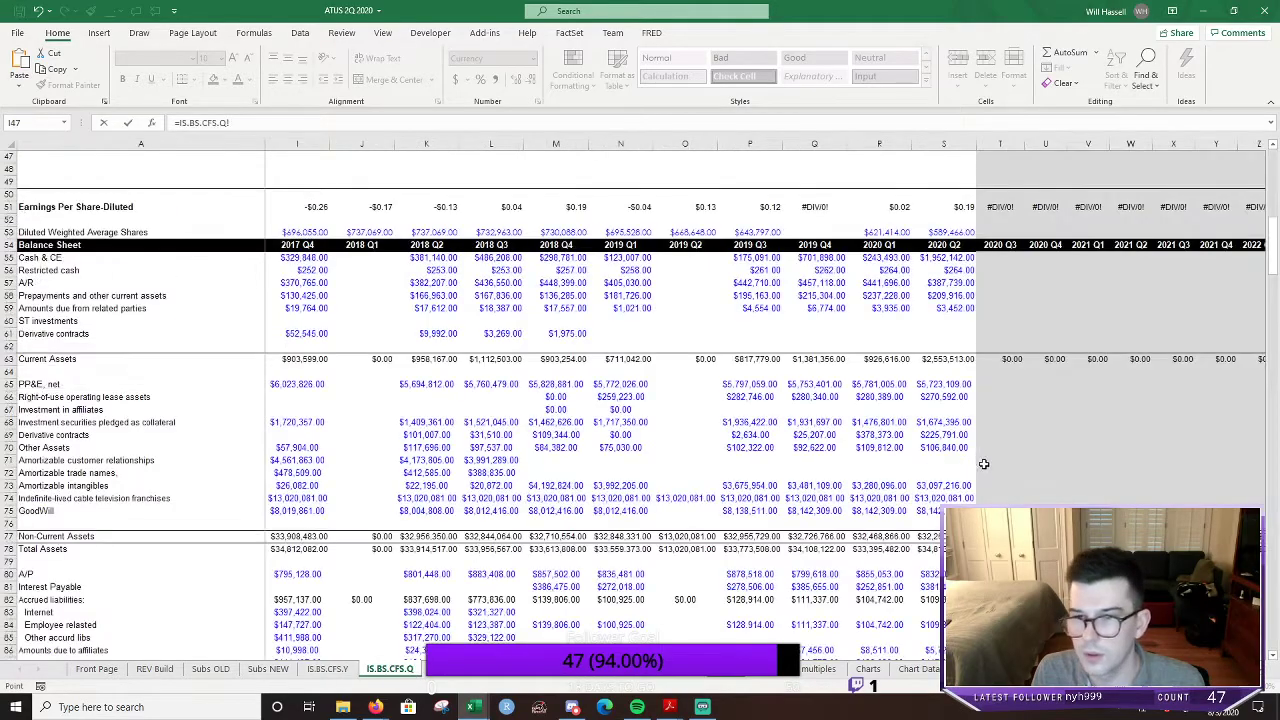
pyautogui.scroll(-3, 988, 463)
pyautogui.scroll(-3, 977, 431)
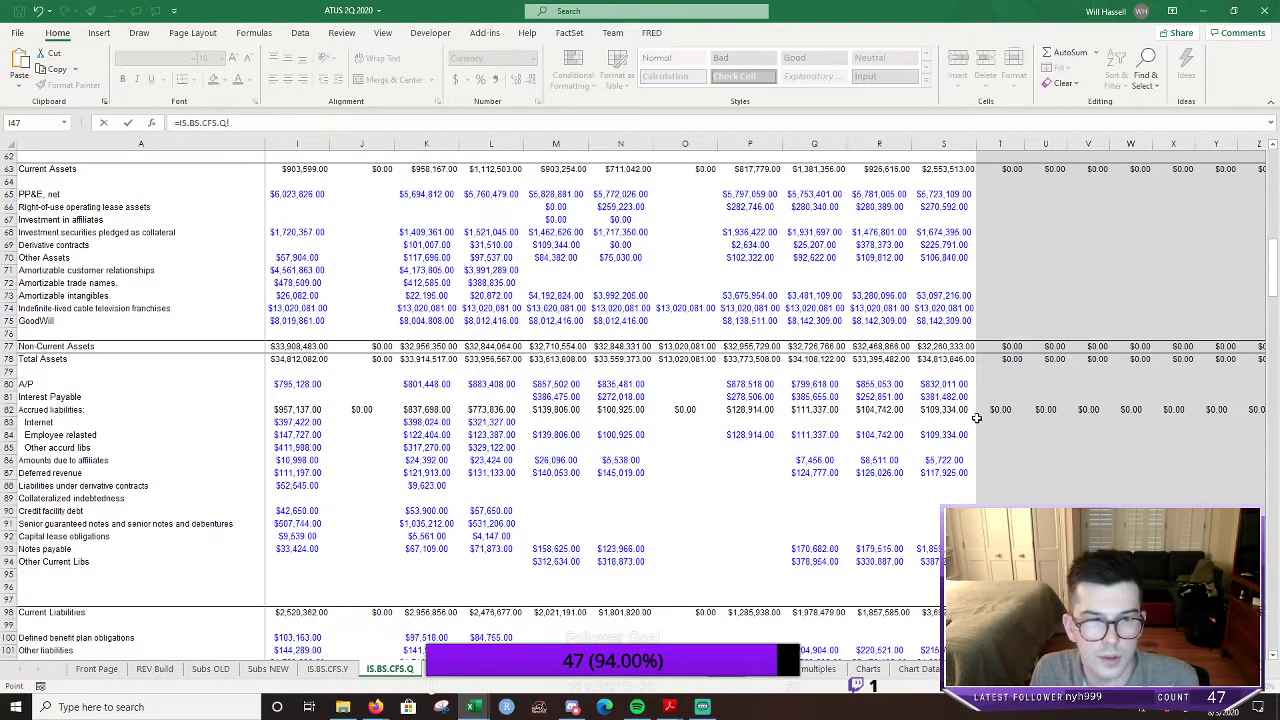
pyautogui.scroll(-1, 970, 440)
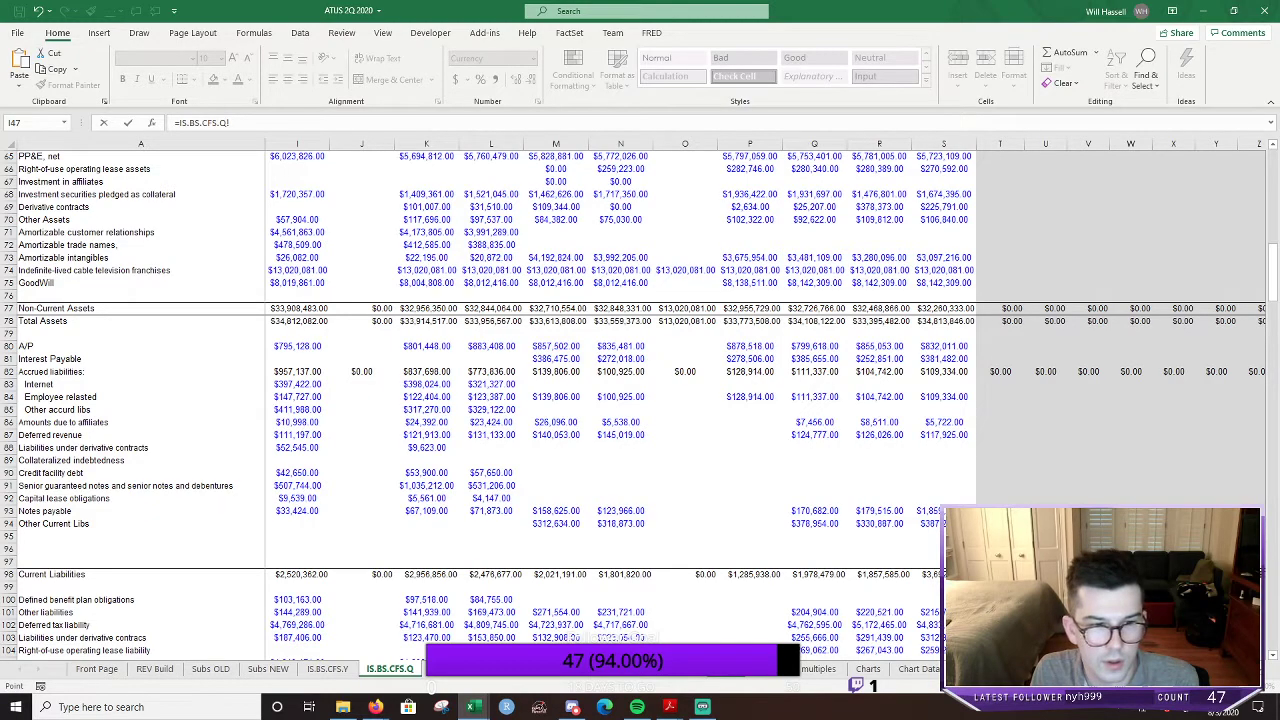
pyautogui.click(927, 509)
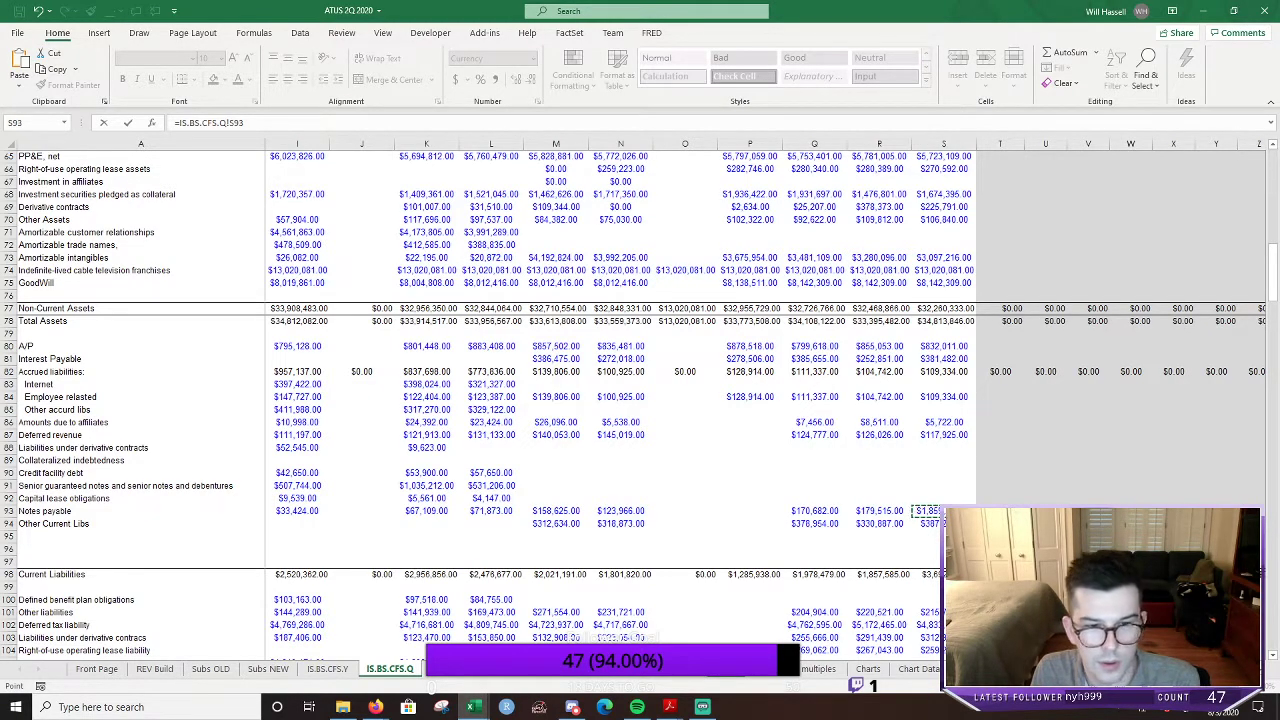
pyautogui.write('+')
pyautogui.scroll(-7, 984, 460)
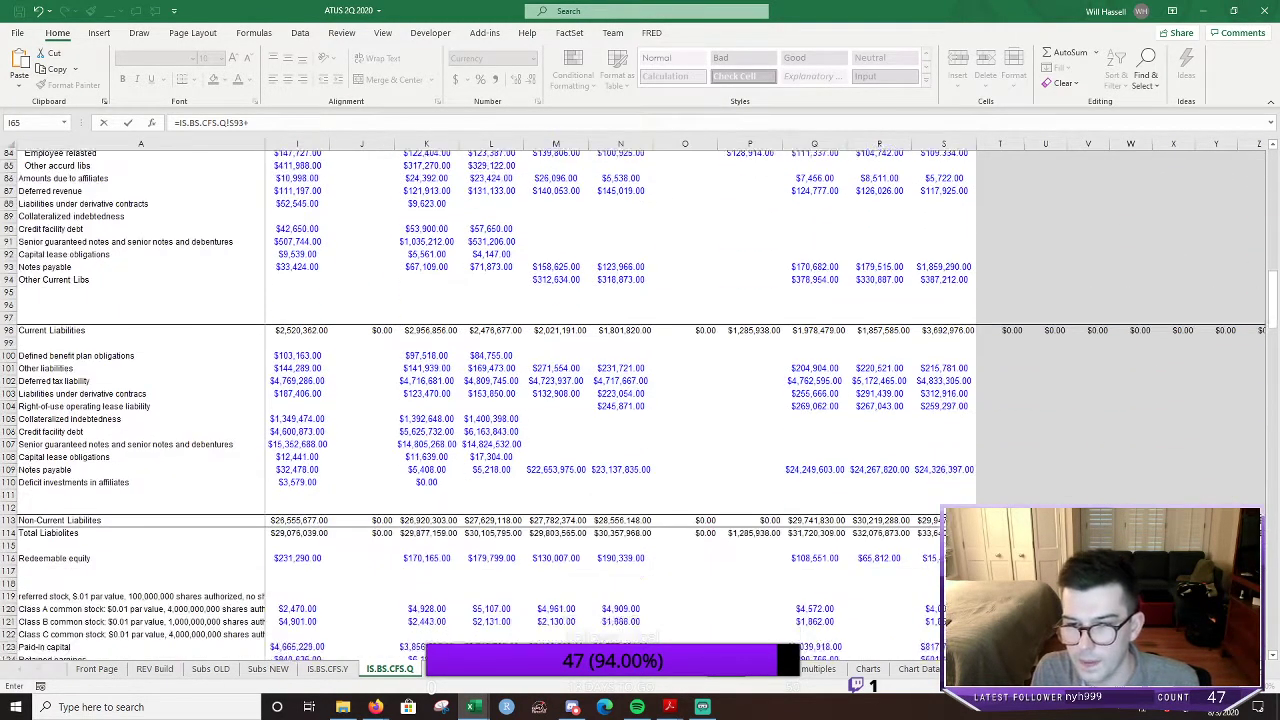
pyautogui.click(944, 448)
pyautogui.press('Return')
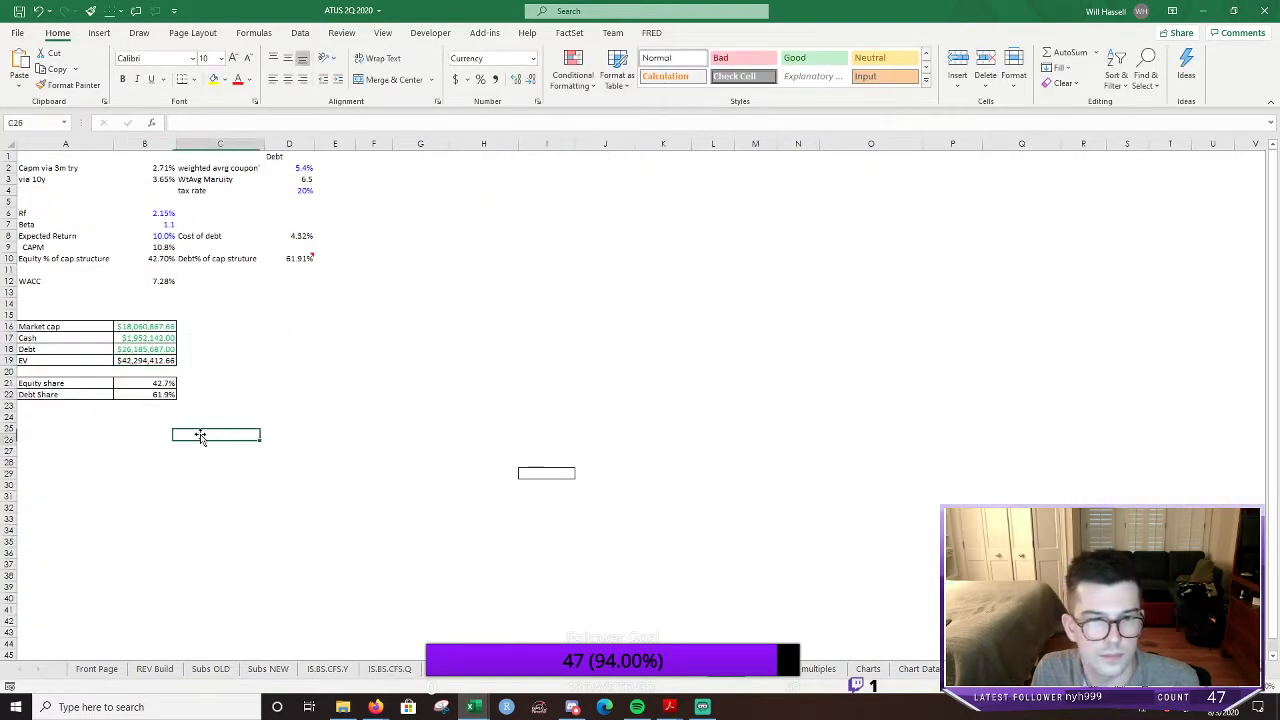
pyautogui.click(150, 385)
# Inspect the debt share and the cells feeding the WACC formula
pyautogui.click(157, 393)
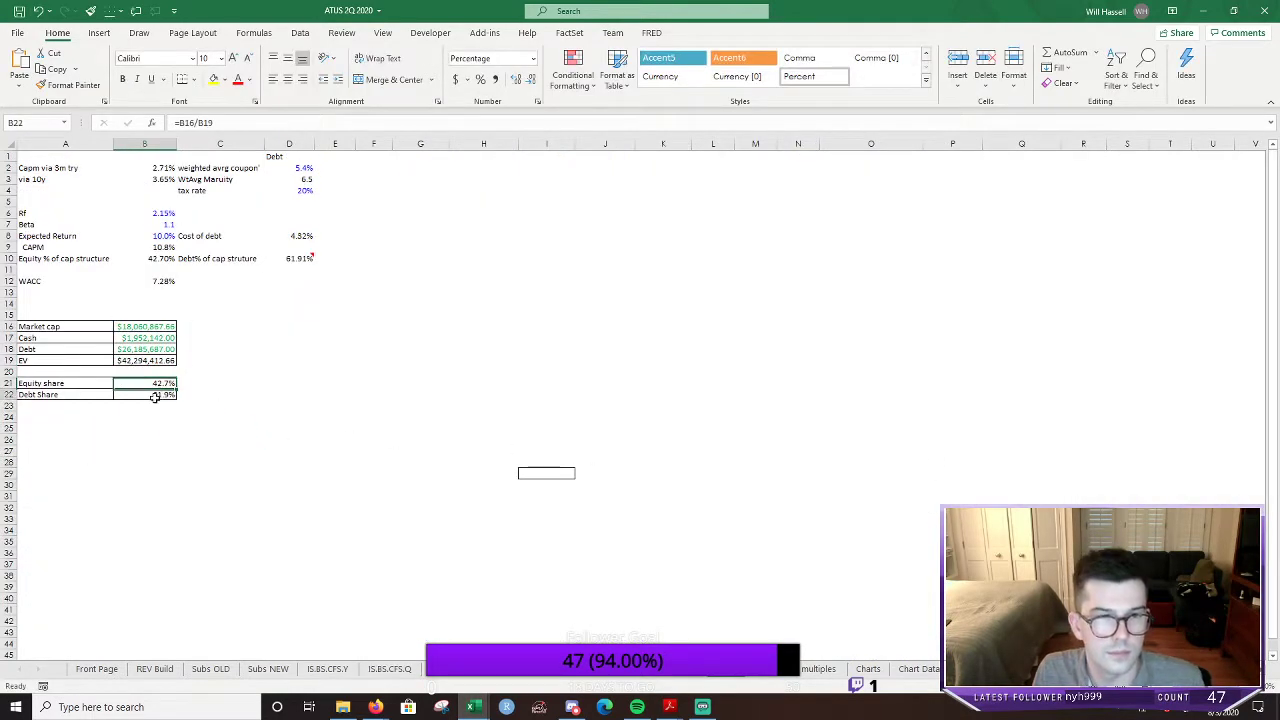
pyautogui.click(149, 280)
pyautogui.doubleClick(149, 280)
pyautogui.press('Escape')
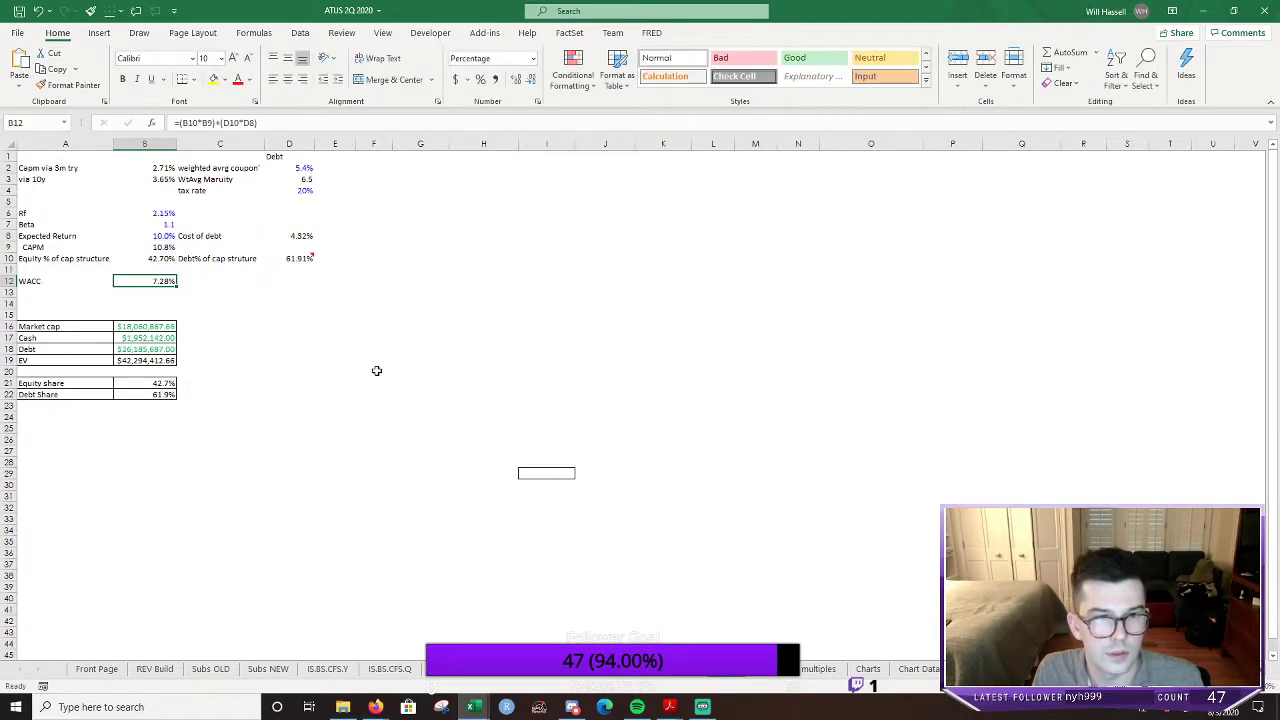
# Look up the risk-free rate in the browser and enter it in B6
pyautogui.click(160, 213)
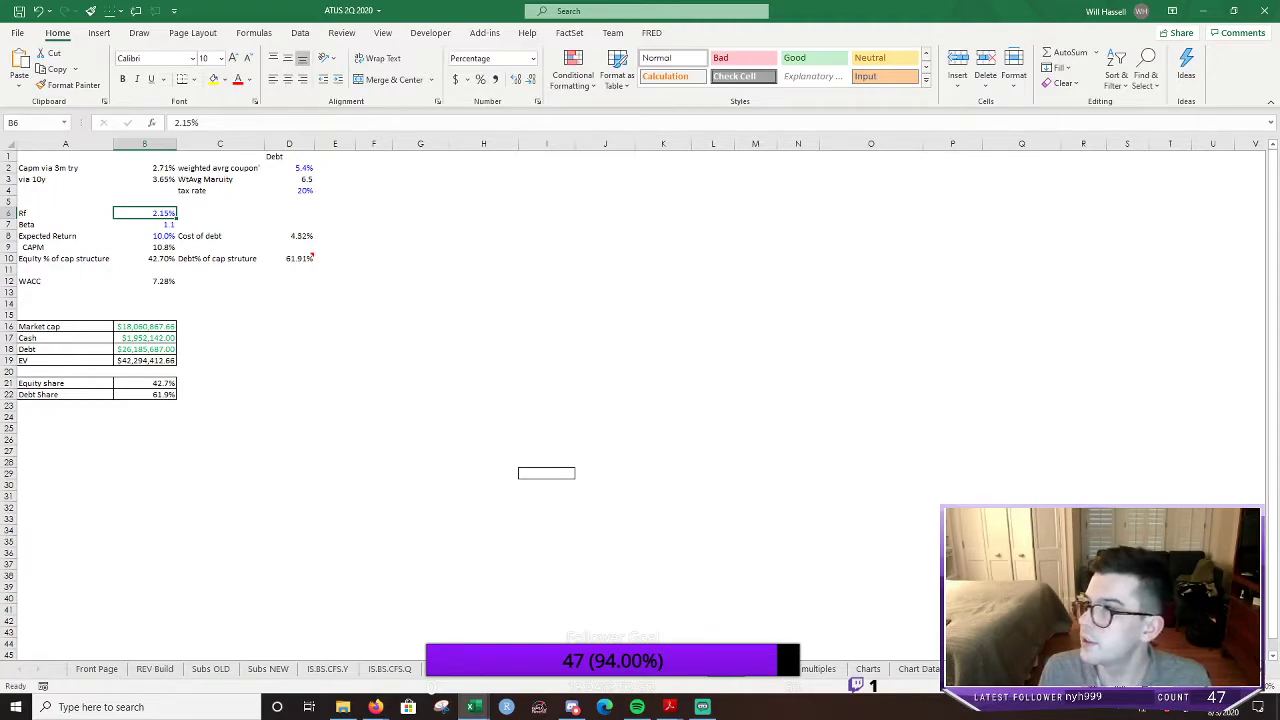
pyautogui.click(375, 707)
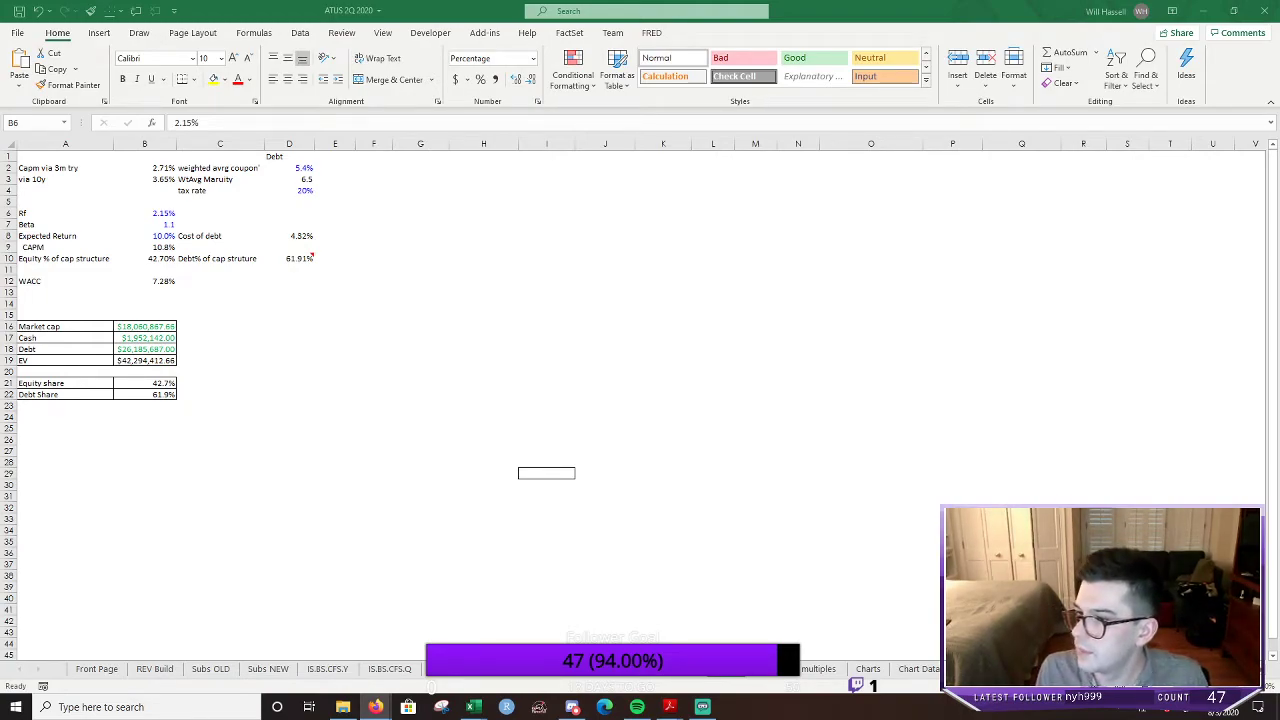
pyautogui.hotkey('alt', 'Tab')
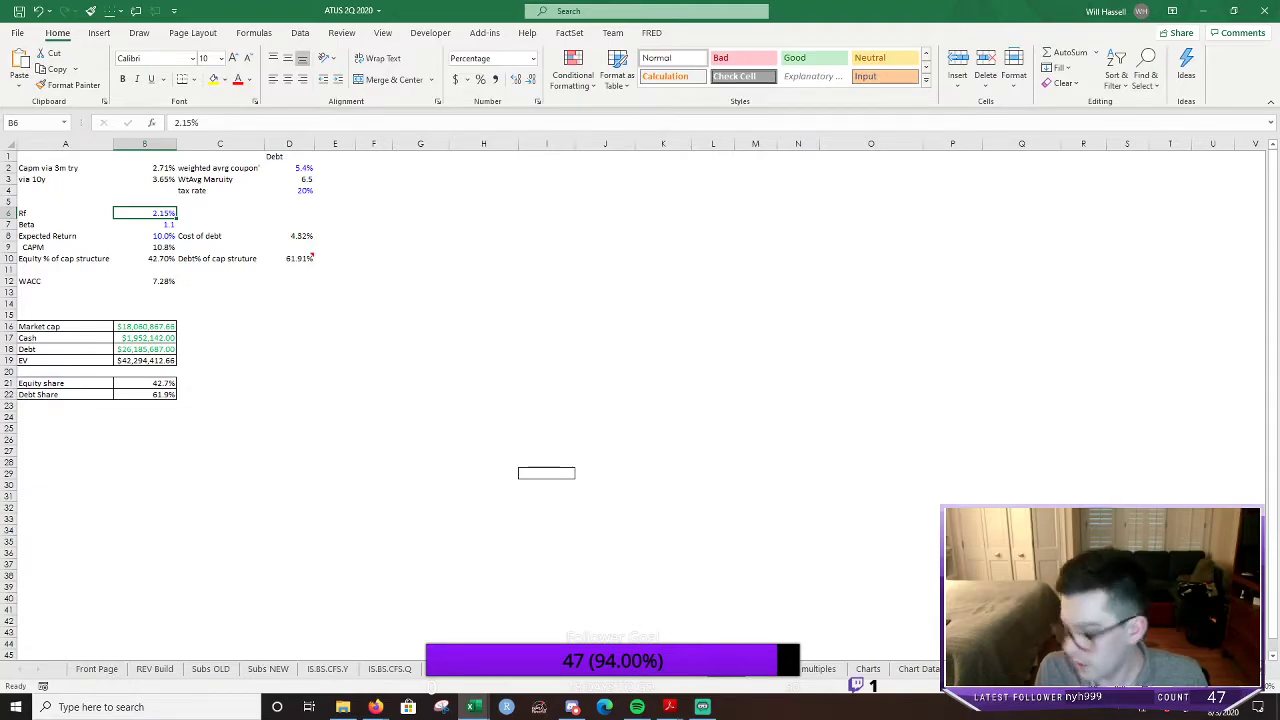
pyautogui.write('.563')
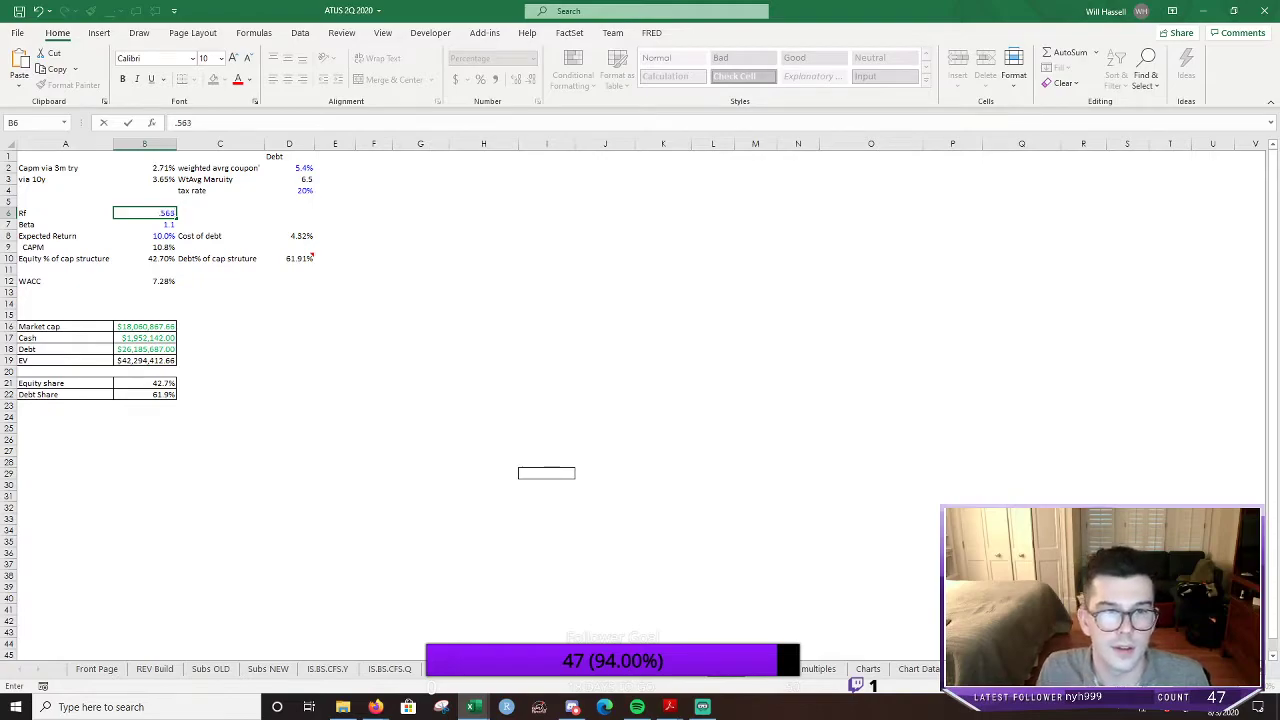
pyautogui.press('Return')
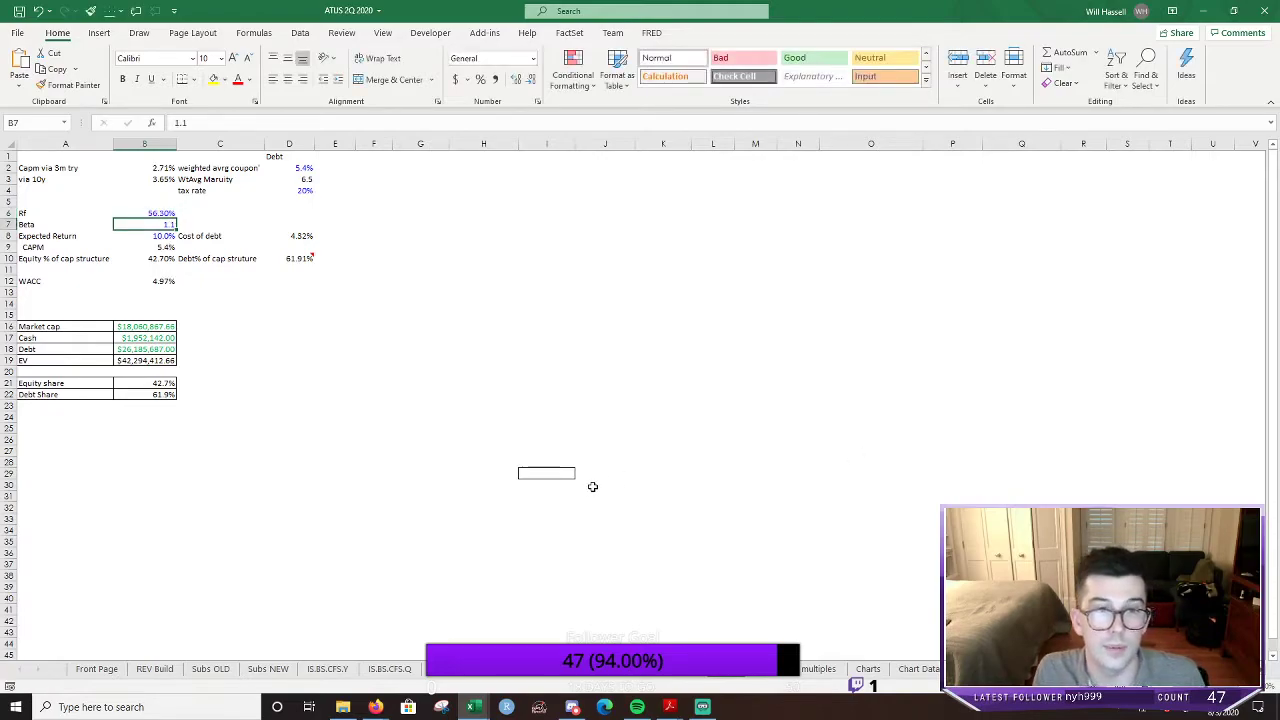
pyautogui.click(432, 283)
# Correct the risk-free rate to 0.56%, giving a CAPM return of 10.9%
pyautogui.click(152, 211)
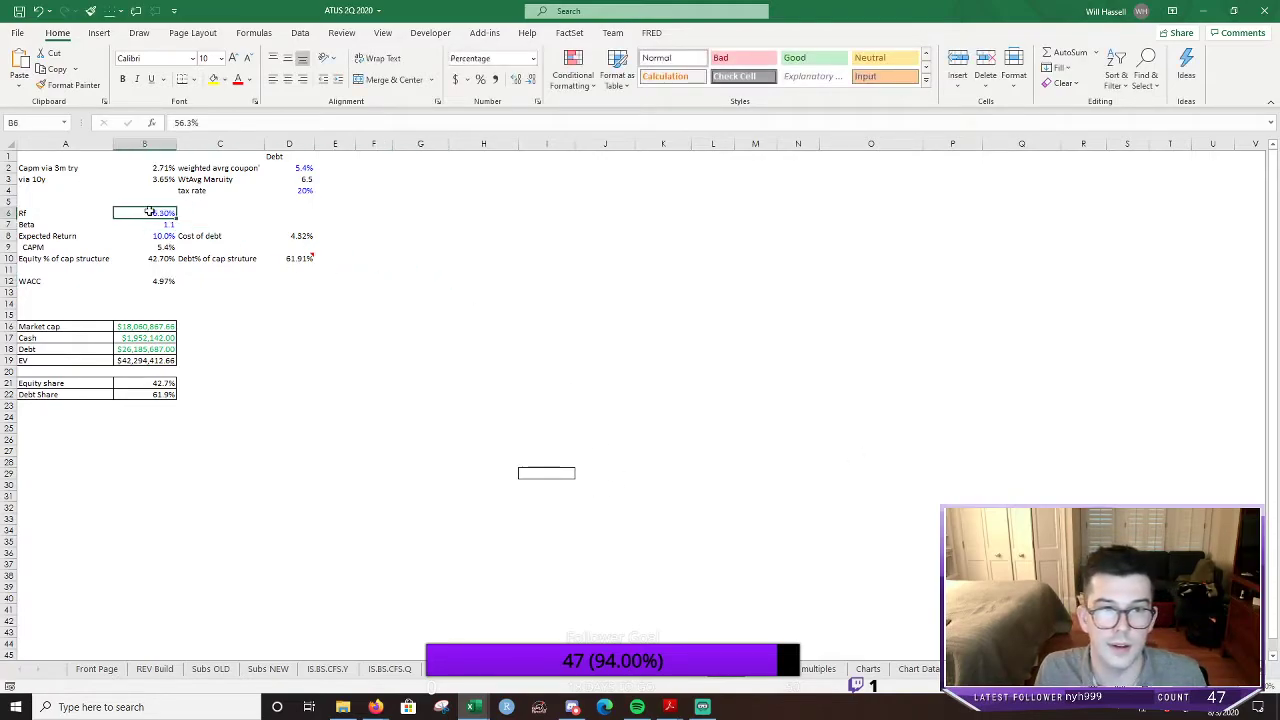
pyautogui.click(216, 122)
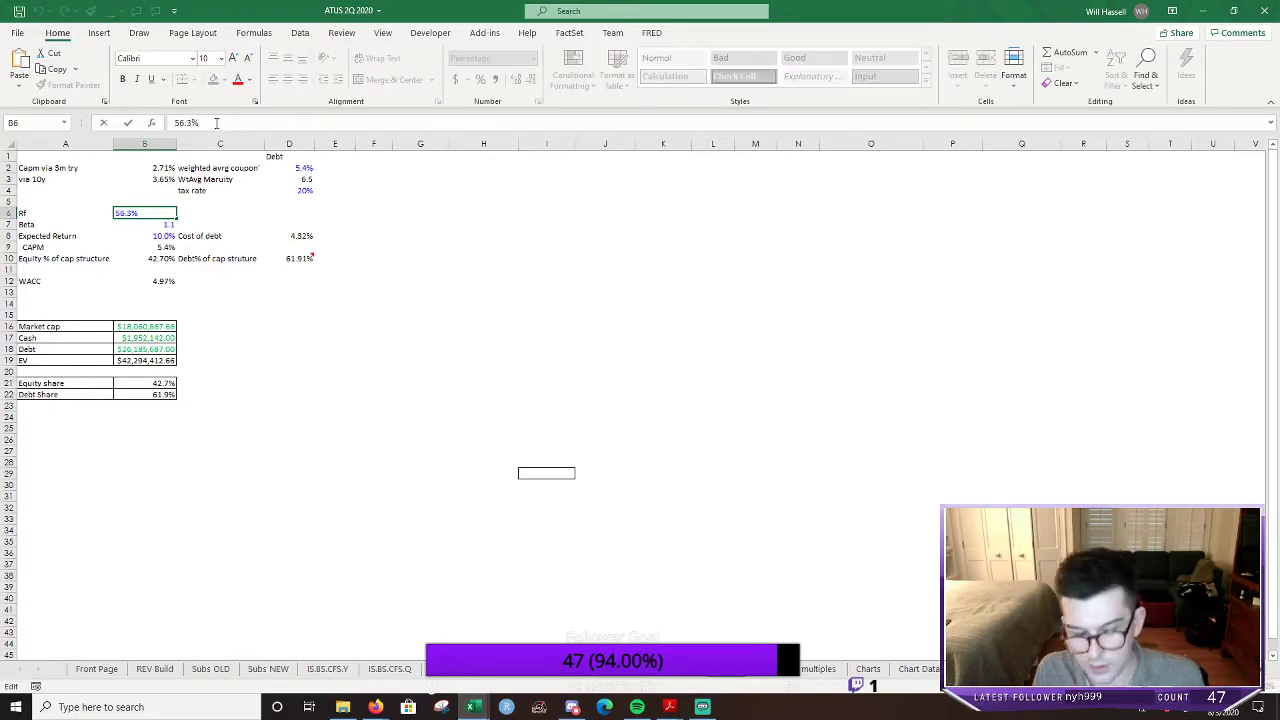
pyautogui.press('BackSpace')
pyautogui.press('BackSpace')
pyautogui.press('BackSpace')
pyautogui.press('BackSpace')
pyautogui.write('.63')
pyautogui.press('Return')
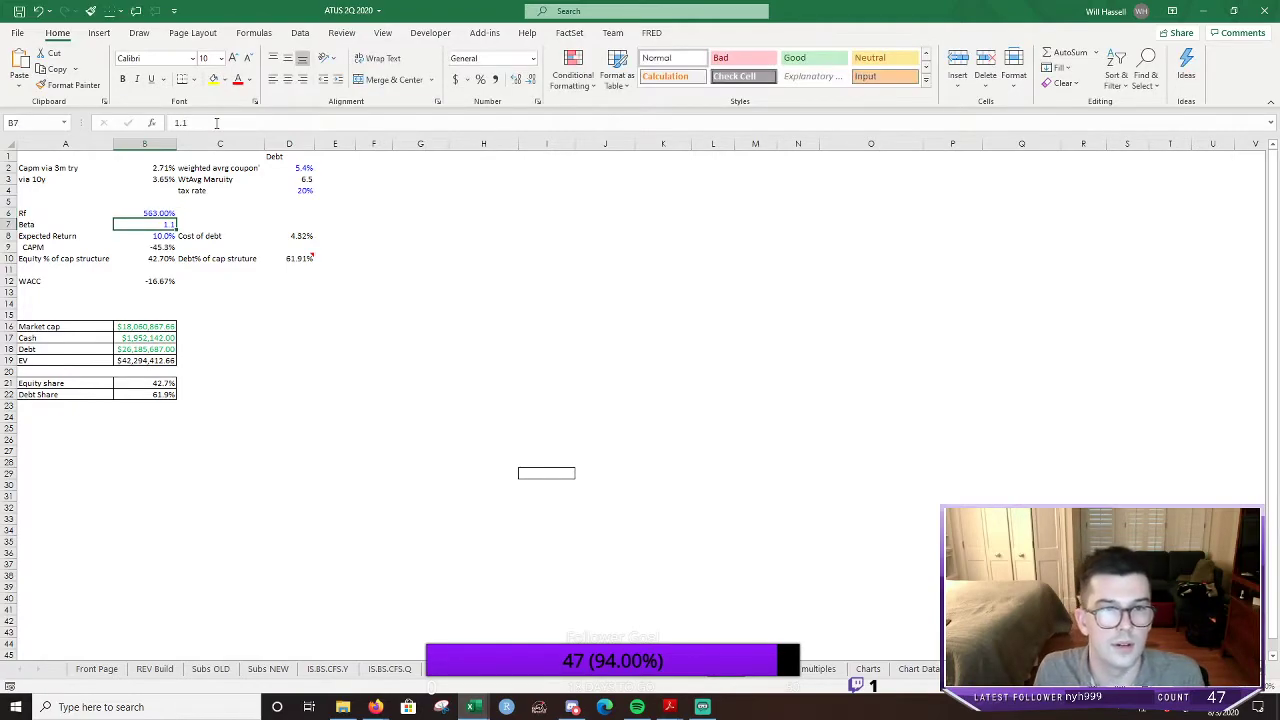
pyautogui.click(150, 212)
pyautogui.doubleClick(150, 212)
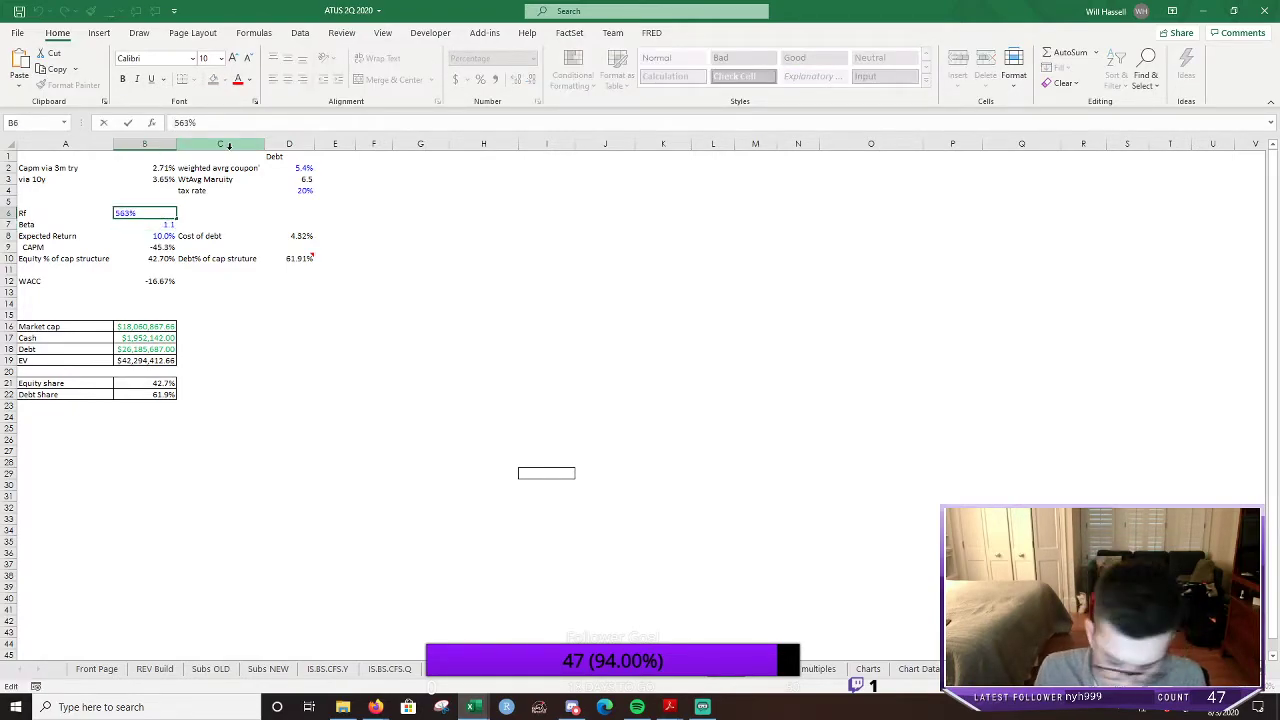
pyautogui.press('Home')
pyautogui.write('.')
pyautogui.press('Return')
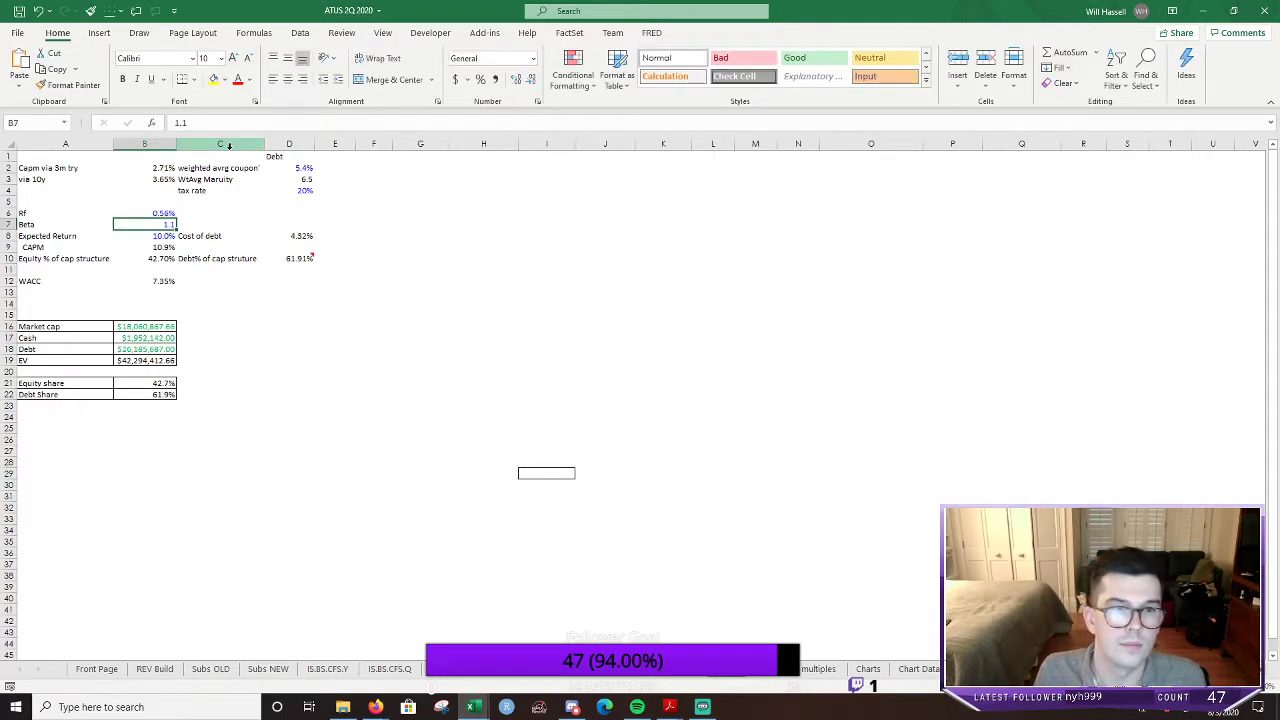
pyautogui.click(650, 362)
pyautogui.click(159, 234)
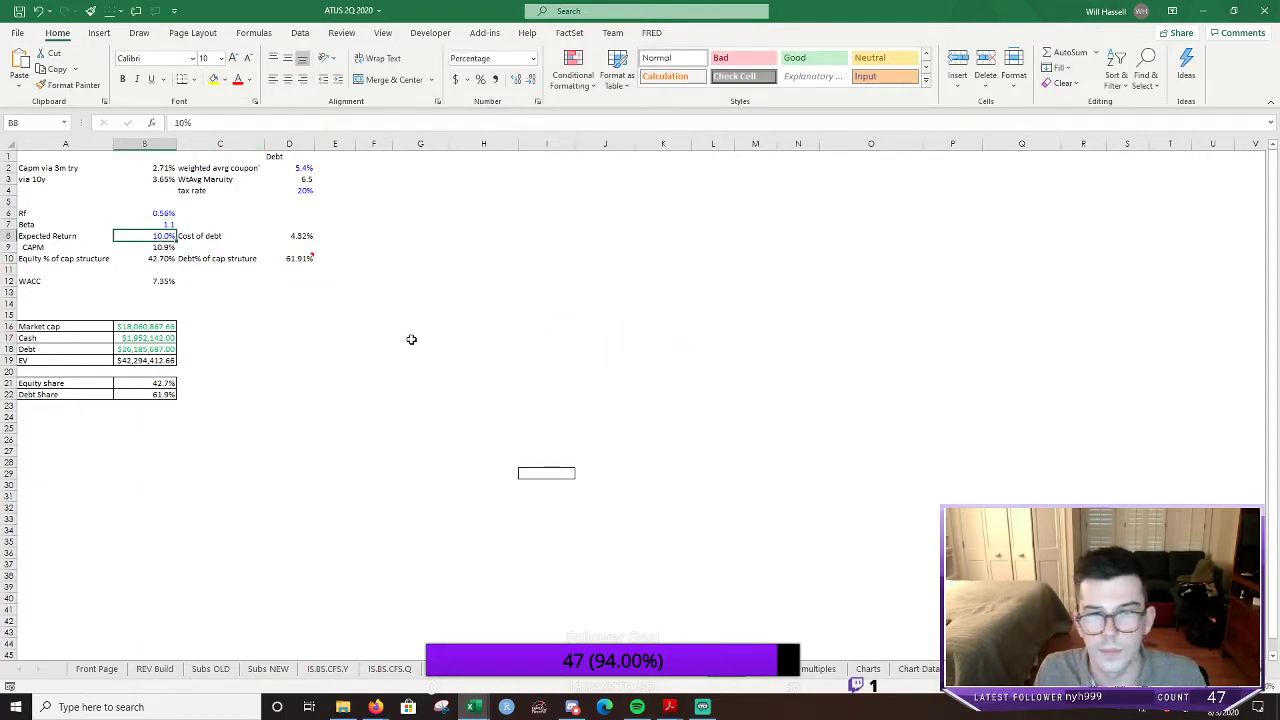
pyautogui.click(375, 707)
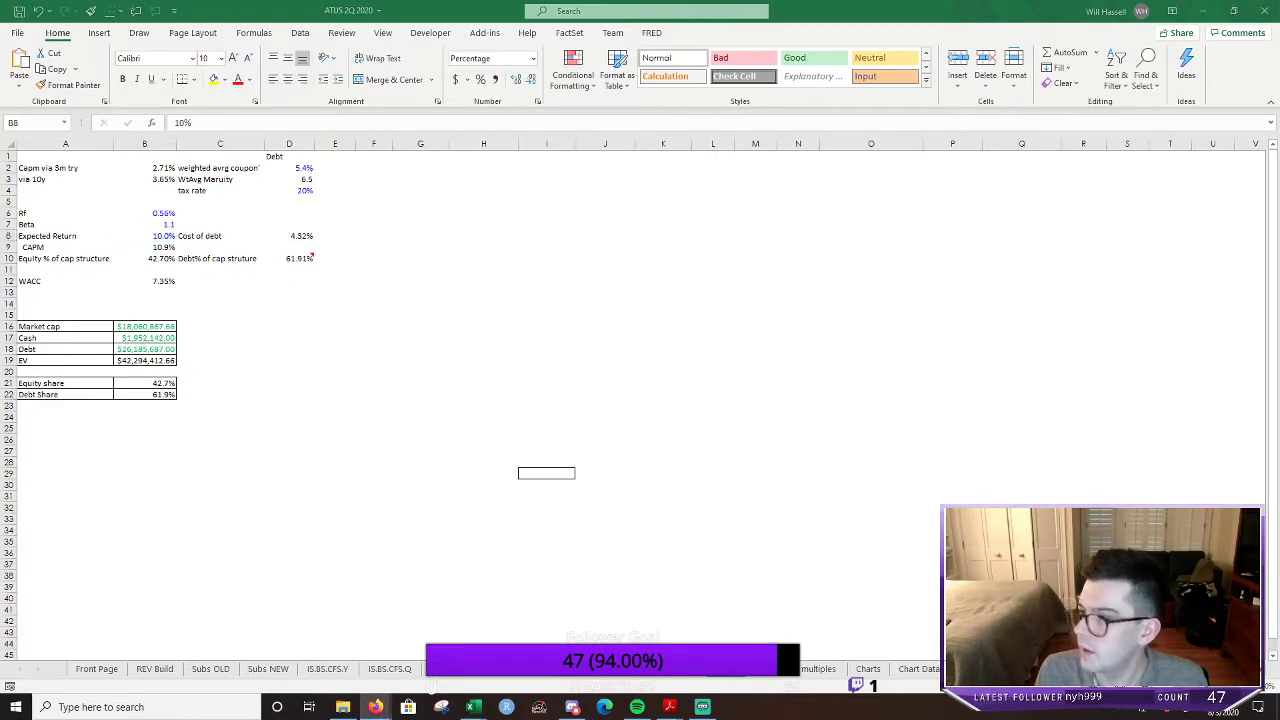
# Open ATUS in Atom Finance, check Consensus, reload, and view its $16.17B market cap
pyautogui.moveTo(375, 707)
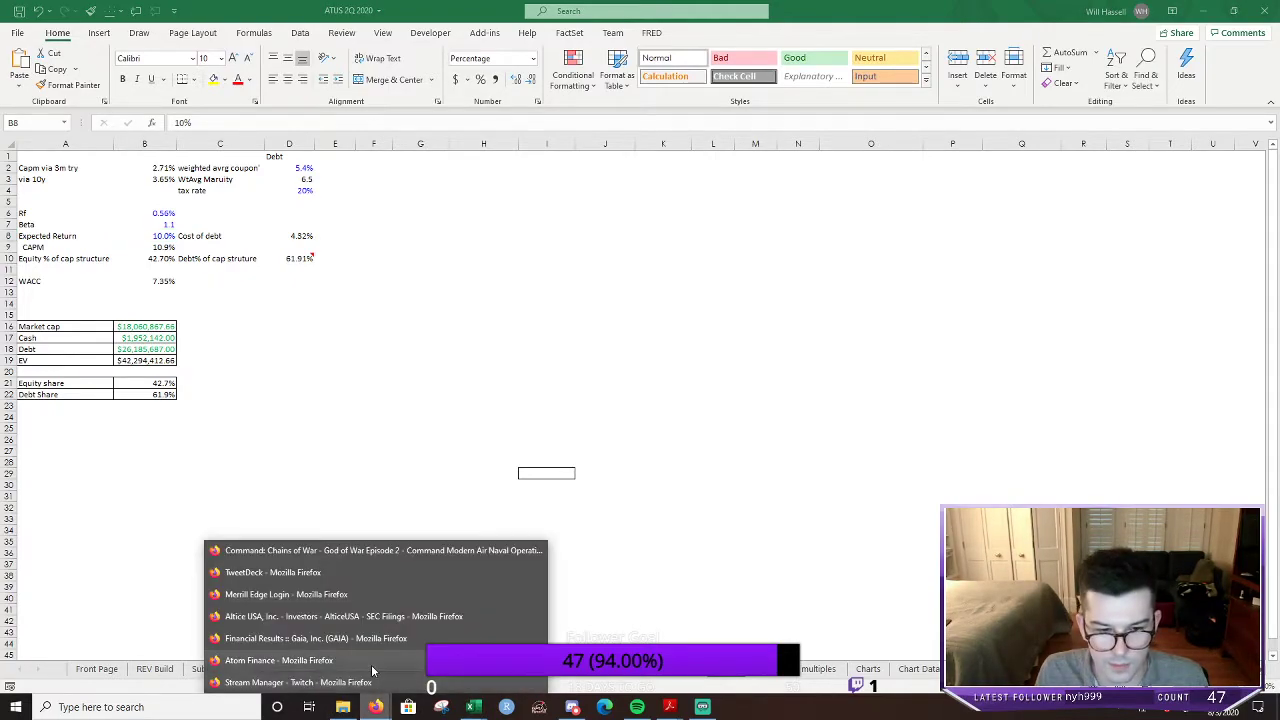
pyautogui.click(300, 656)
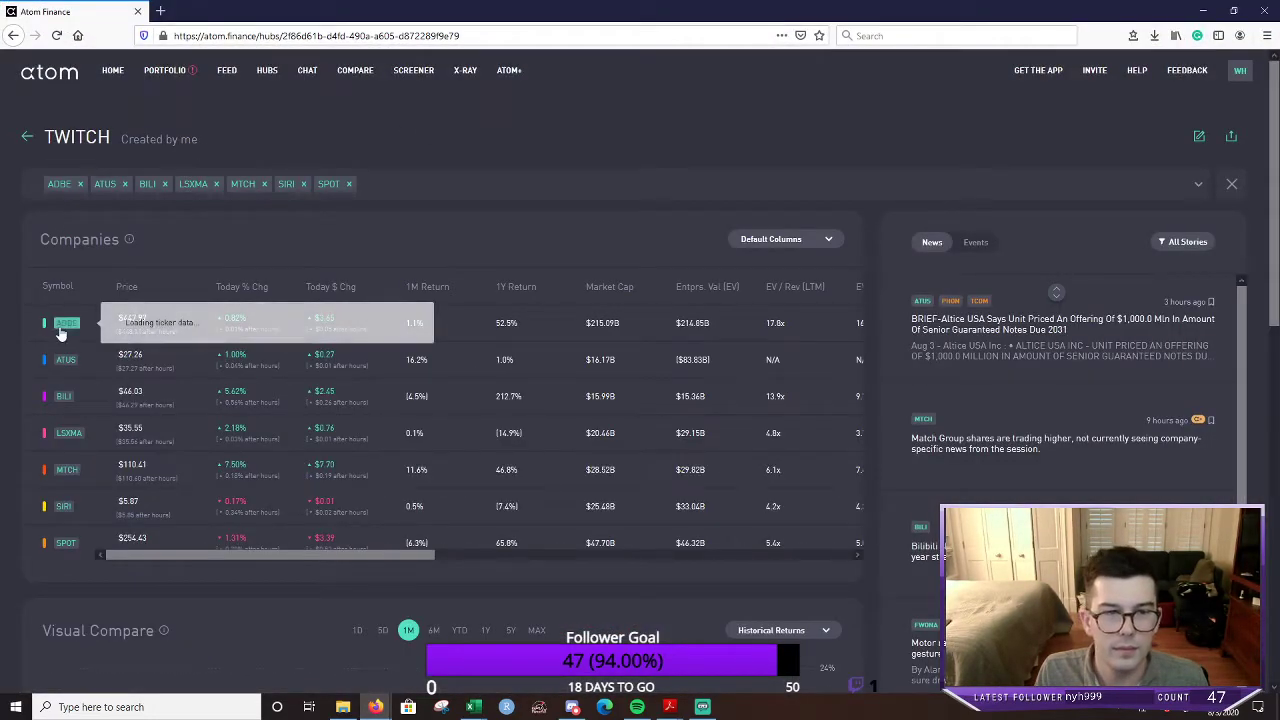
pyautogui.click(62, 365)
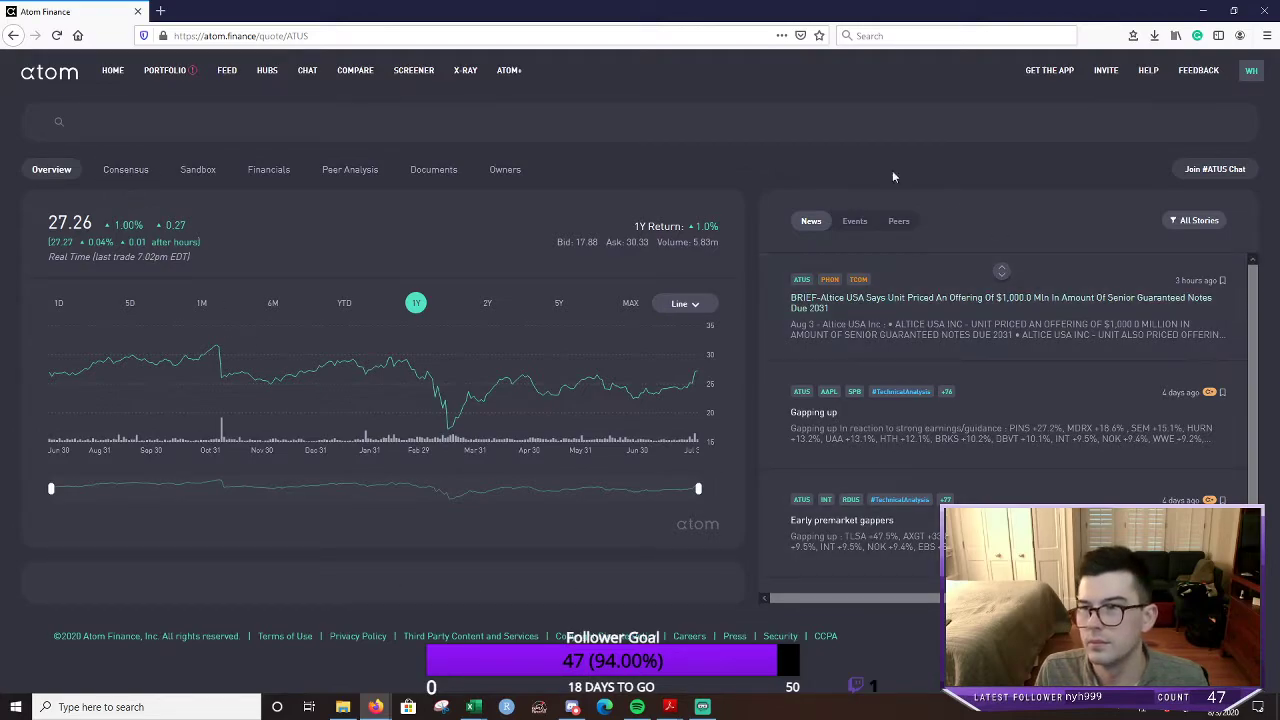
pyautogui.click(125, 169)
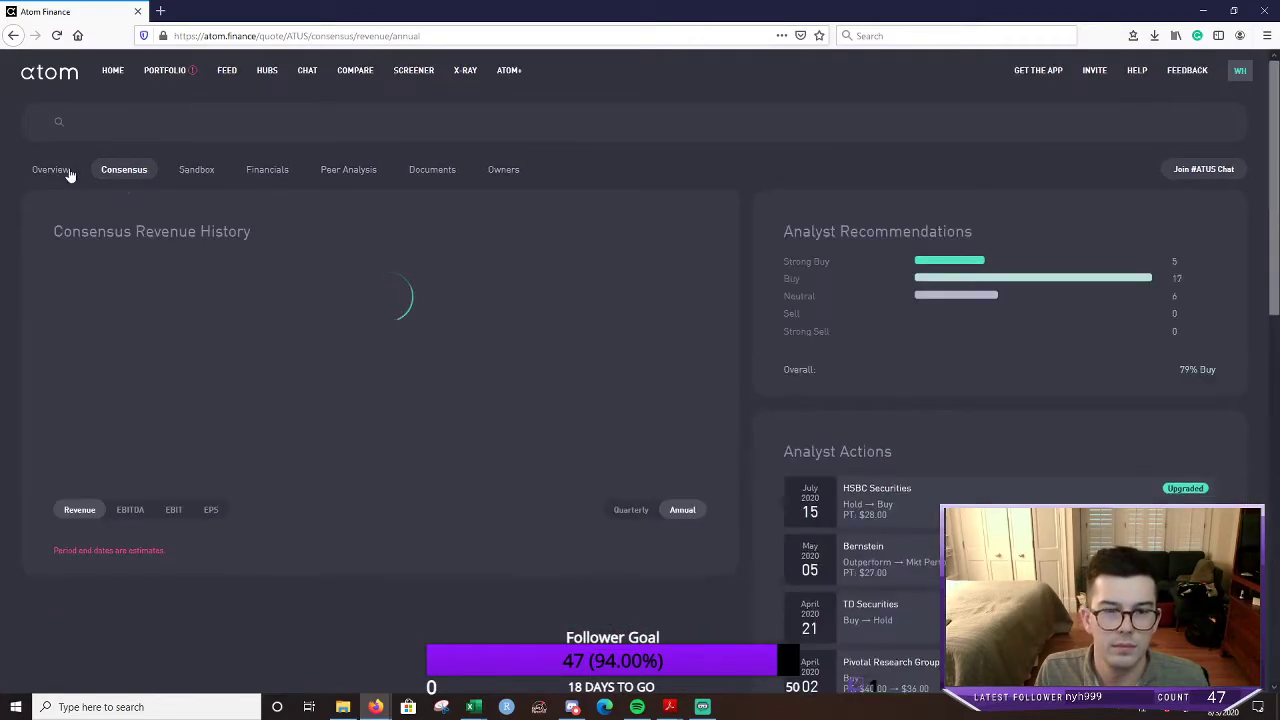
pyautogui.click(53, 175)
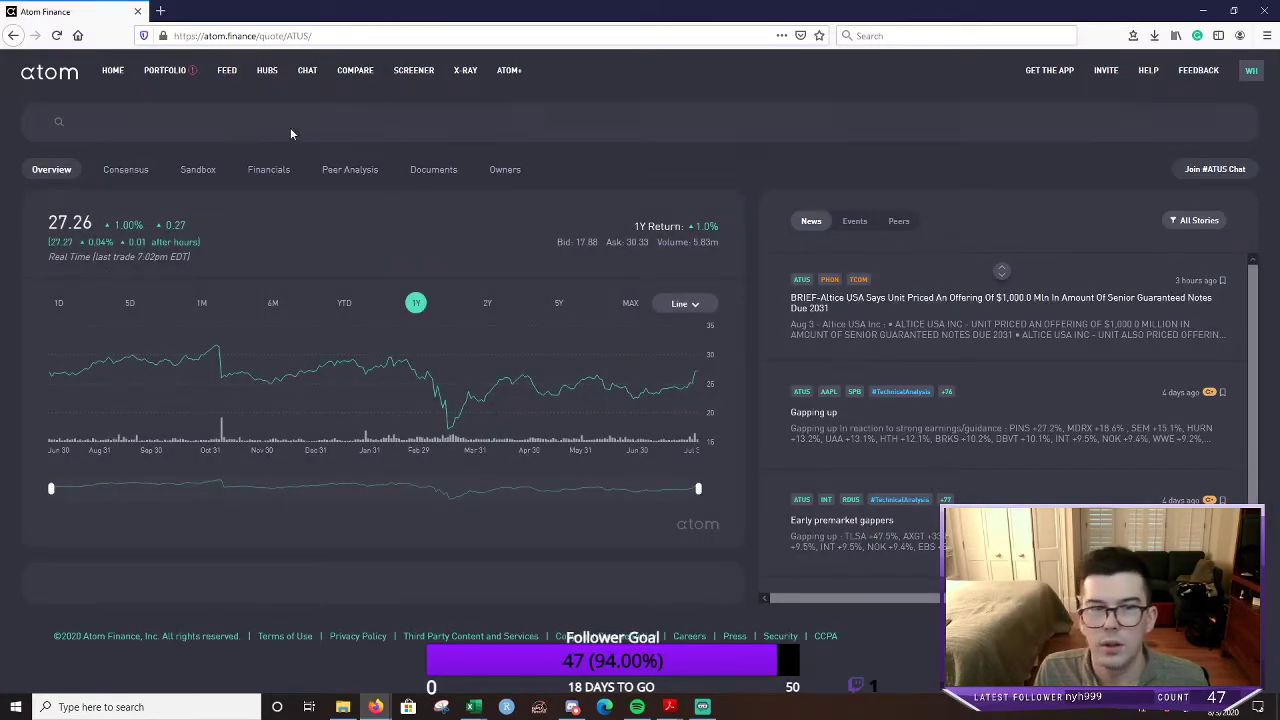
pyautogui.click(452, 36)
pyautogui.press('Return')
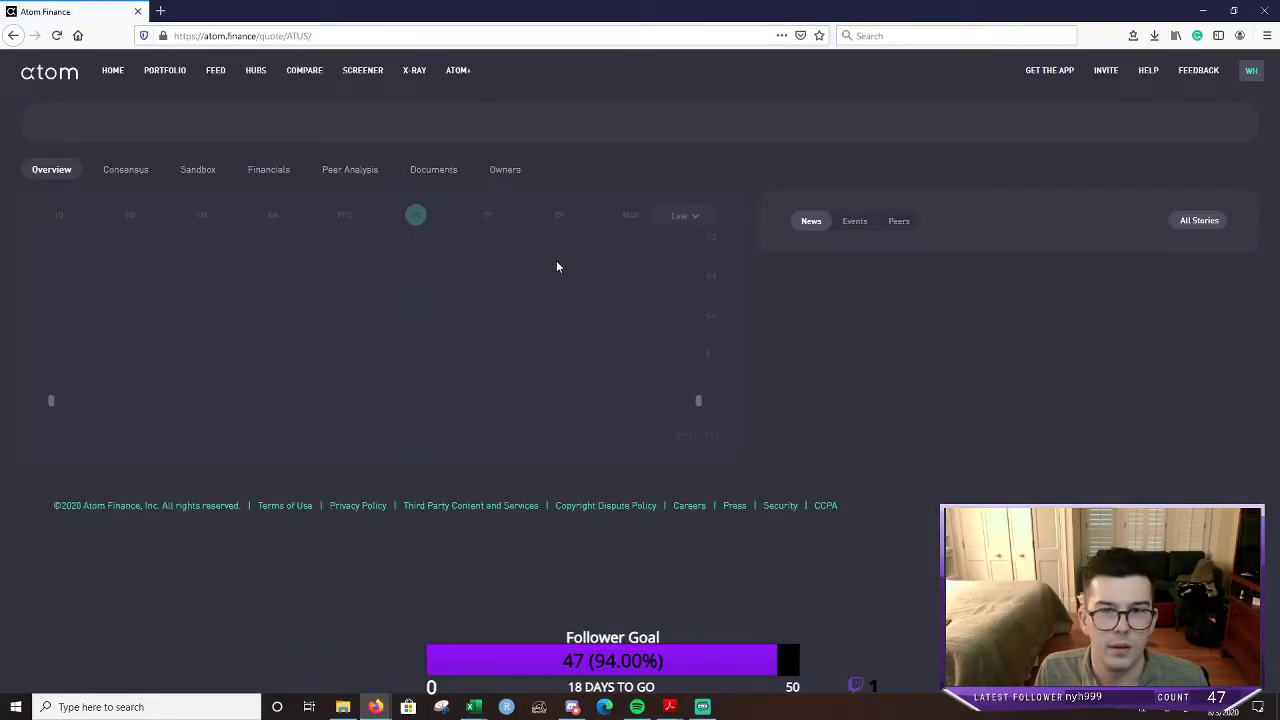
pyautogui.scroll(-2, 270, 635)
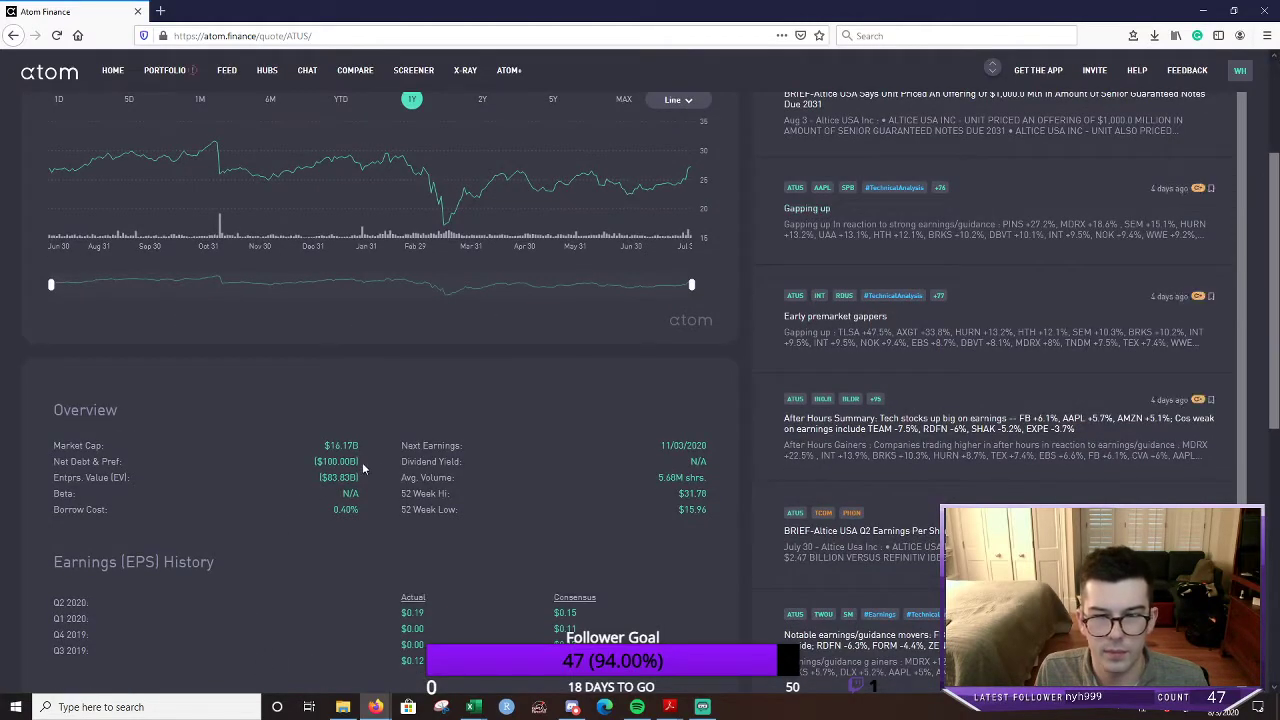
pyautogui.scroll(1, 298, 482)
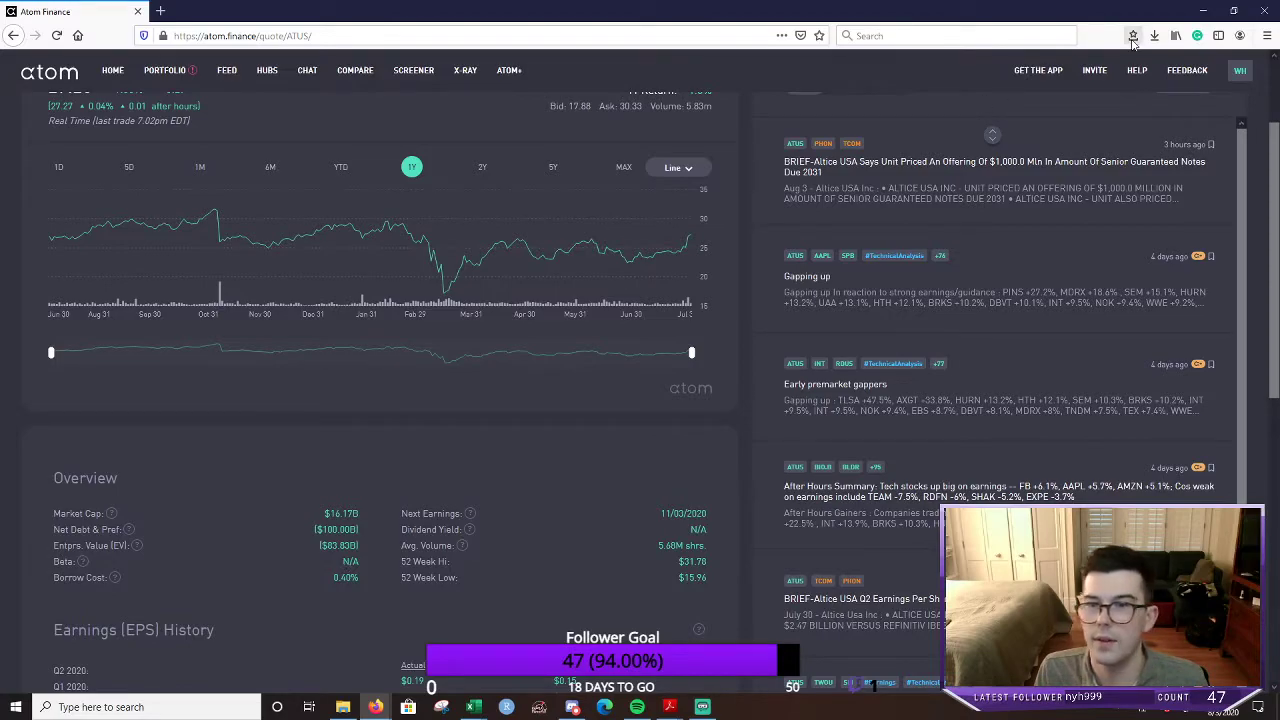
# Inspect the cost of debt, weighted average coupon and WACC formulas
pyautogui.click(1202, 11)
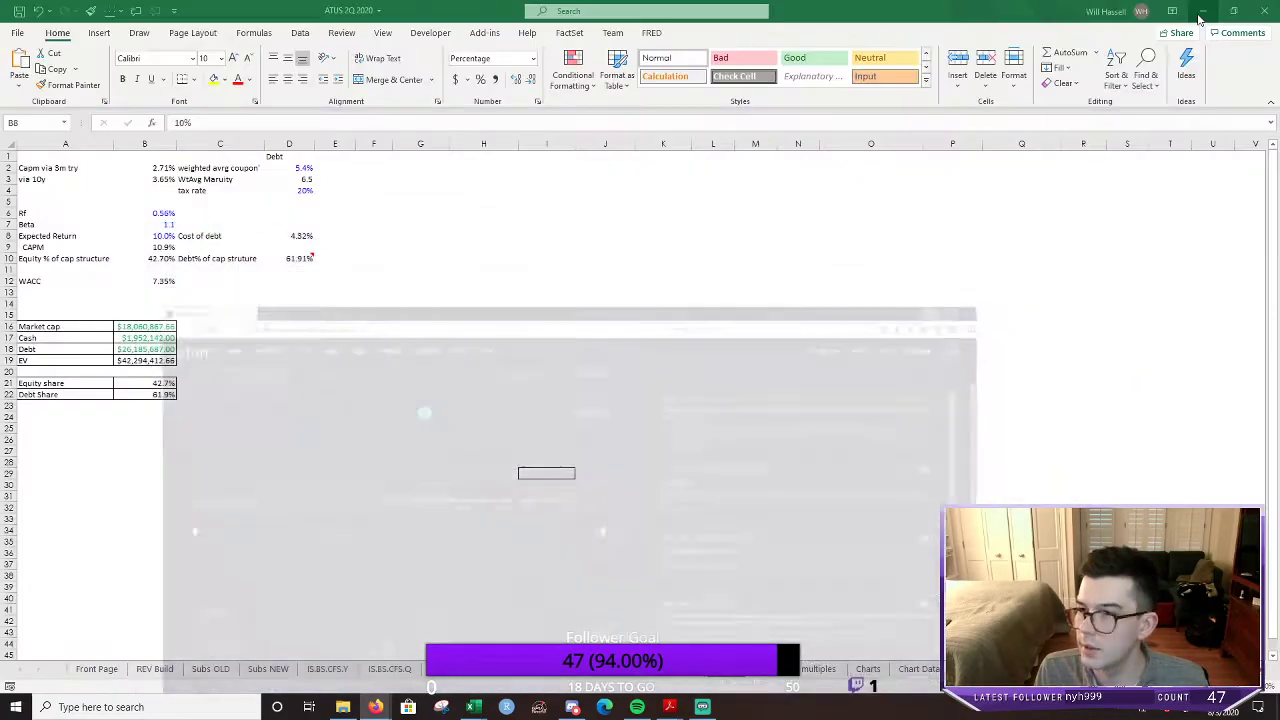
pyautogui.click(305, 236)
pyautogui.doubleClick(305, 236)
pyautogui.press('Escape')
pyautogui.click(300, 168)
pyautogui.click(420, 229)
pyautogui.doubleClick(315, 235)
pyautogui.press('Escape')
pyautogui.click(446, 269)
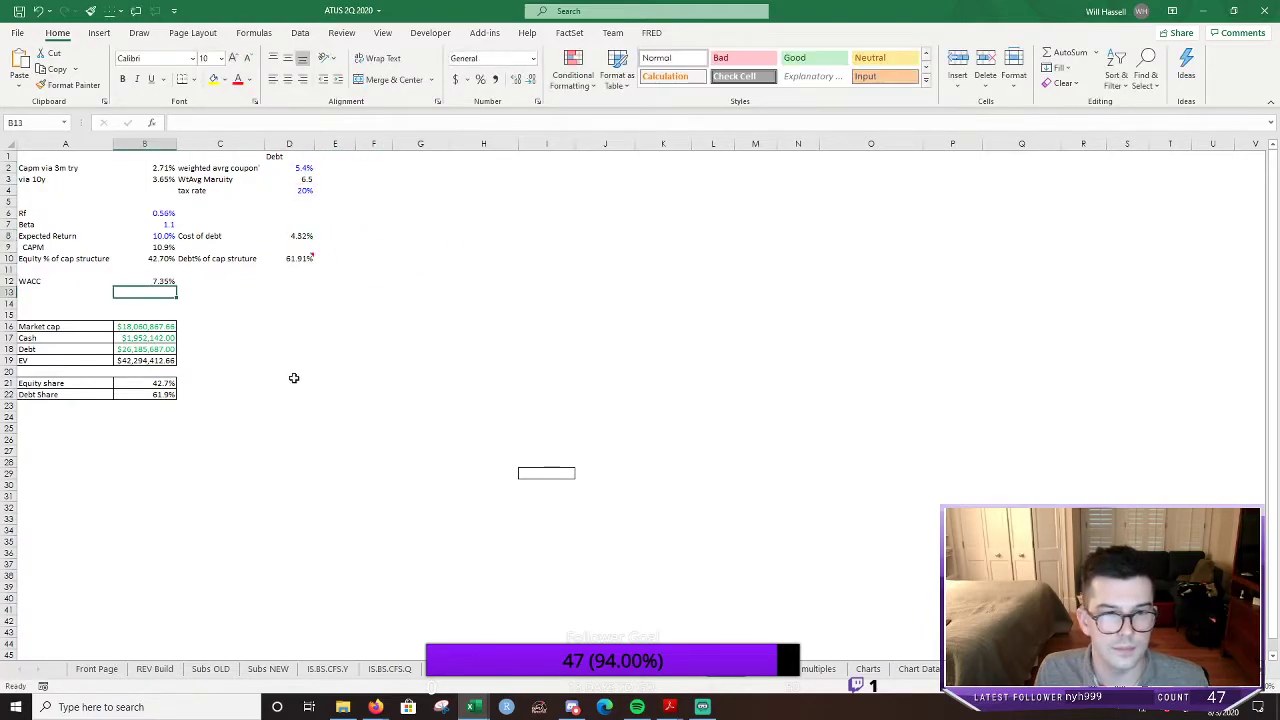
pyautogui.click(160, 283)
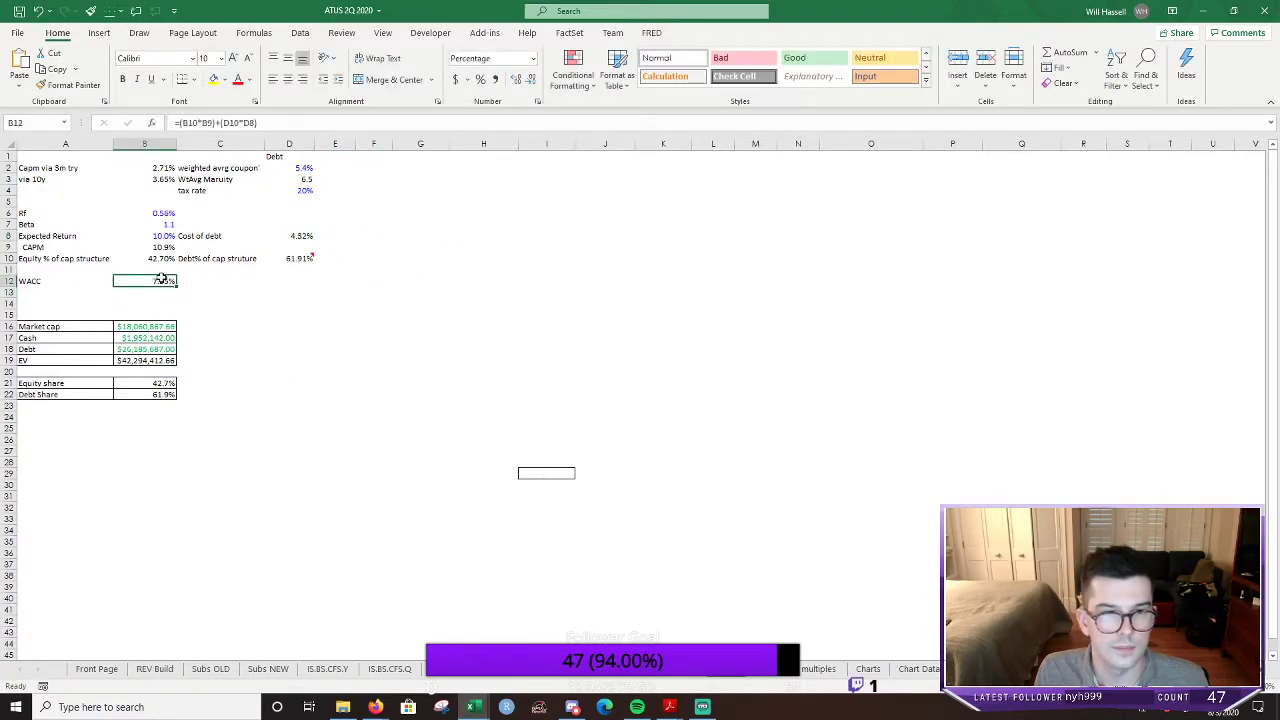
pyautogui.click(377, 442)
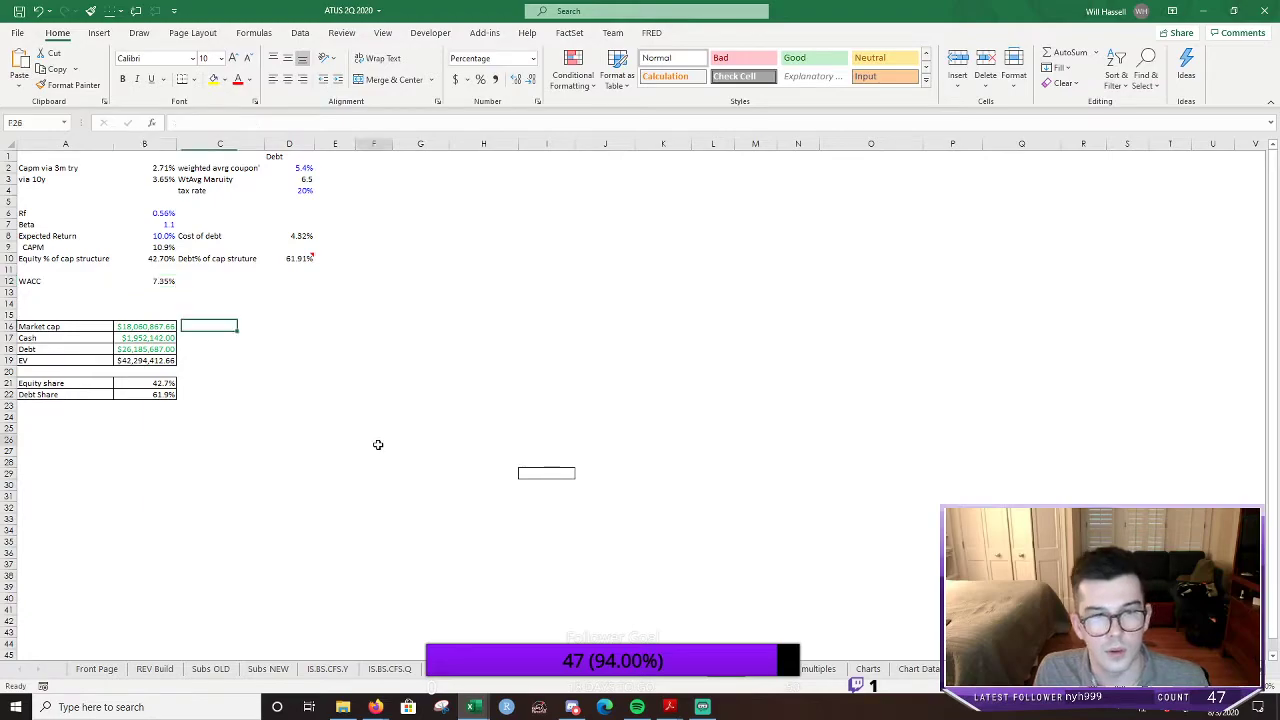
# Review the DCF sheet's per-share price, diluted shares and equity value formulas
pyautogui.click(588, 672)
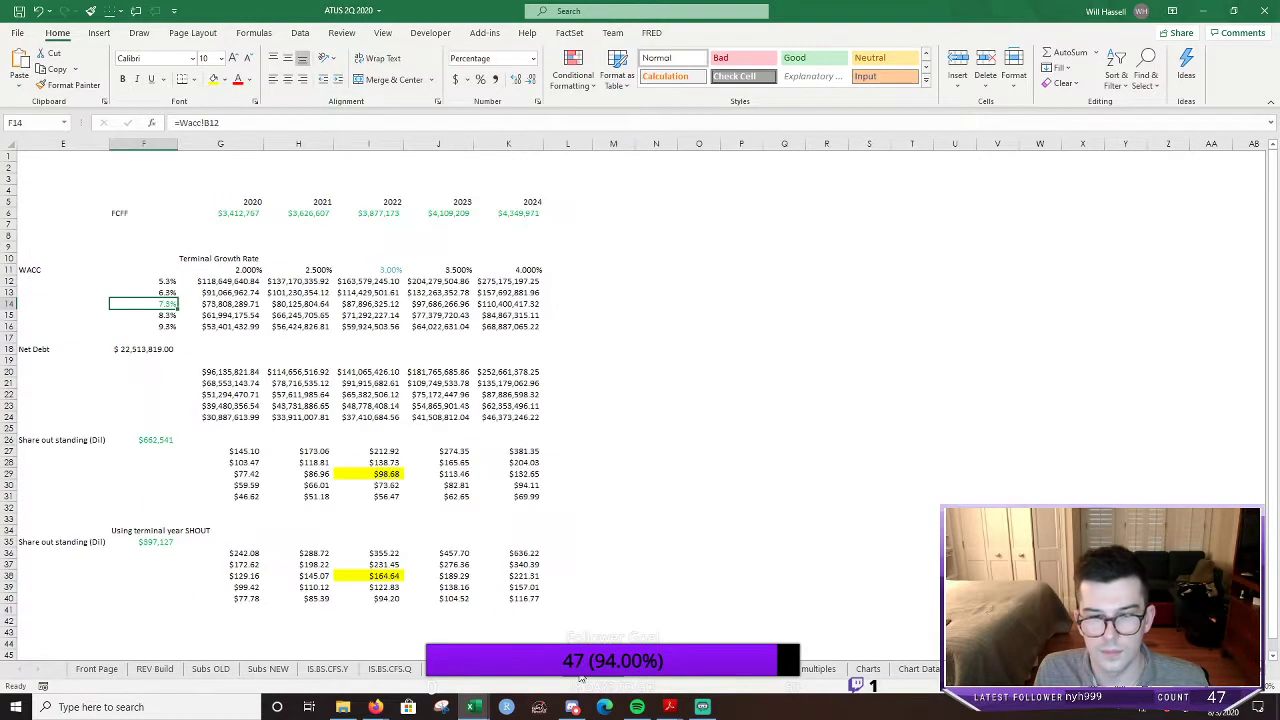
pyautogui.click(742, 496)
pyautogui.click(368, 485)
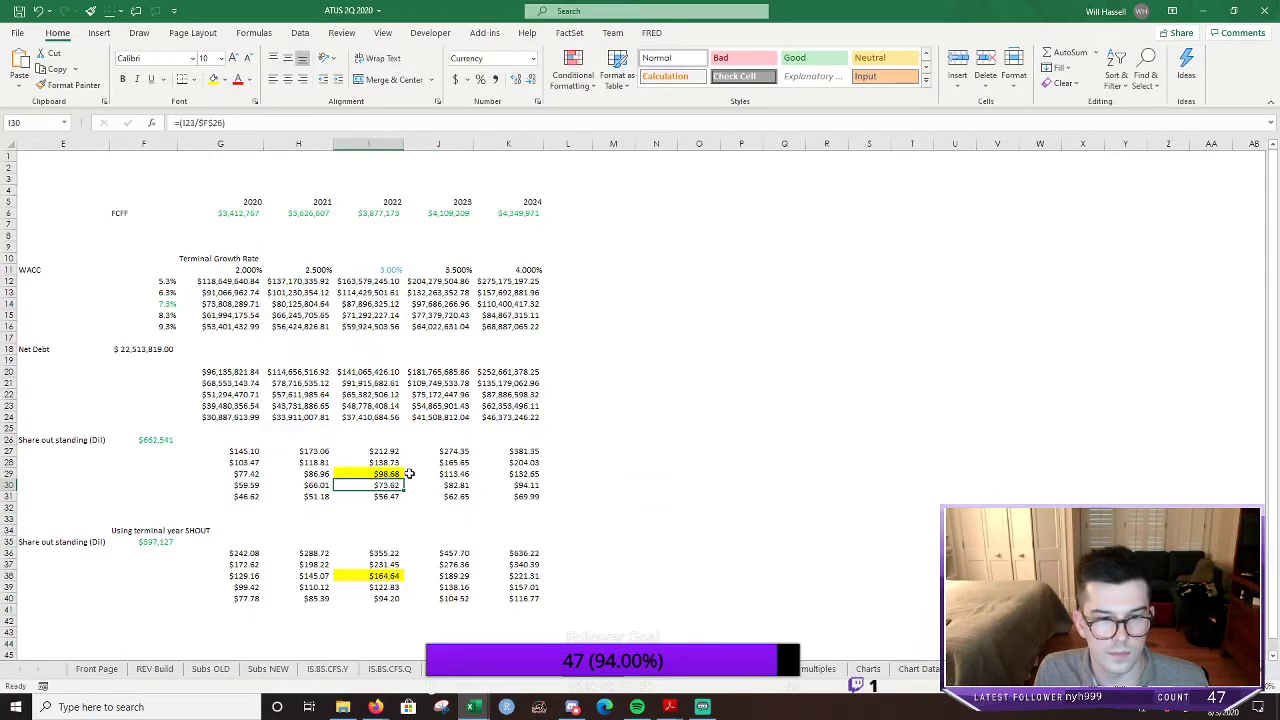
pyautogui.doubleClick(379, 474)
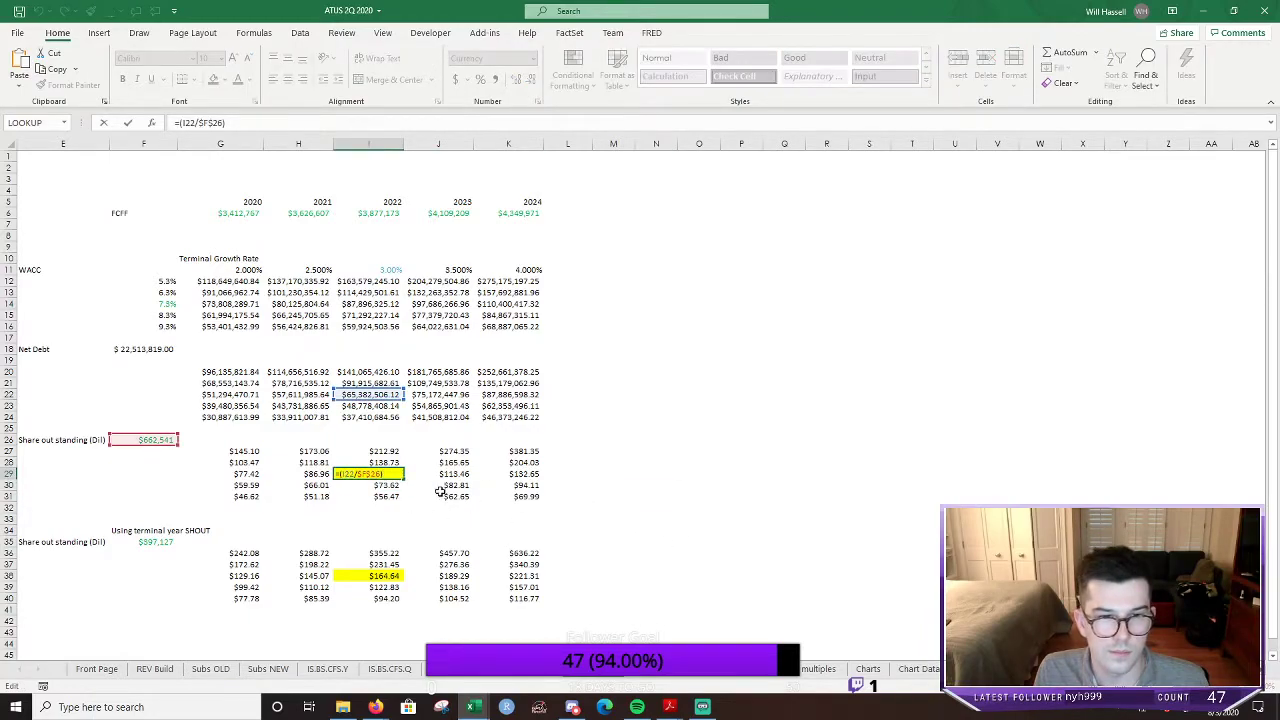
pyautogui.press('Return')
pyautogui.click(143, 440)
pyautogui.click(405, 477)
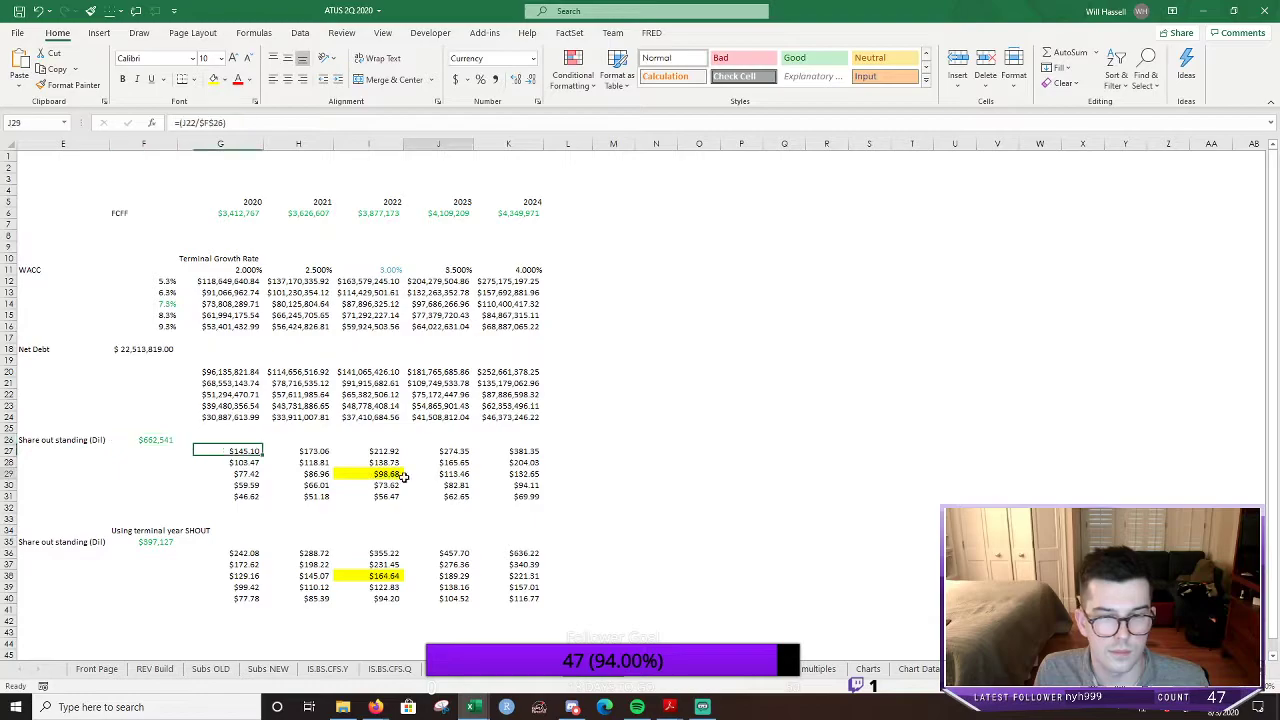
pyautogui.doubleClick(386, 476)
pyautogui.hotkey('shift', 'Return')
pyautogui.doubleClick(373, 392)
# Rewrite Net Debt in F18 as =Wacc!B18-Wacc!B17, giving $24,233,545
pyautogui.click(112, 352)
pyautogui.doubleClick(112, 352)
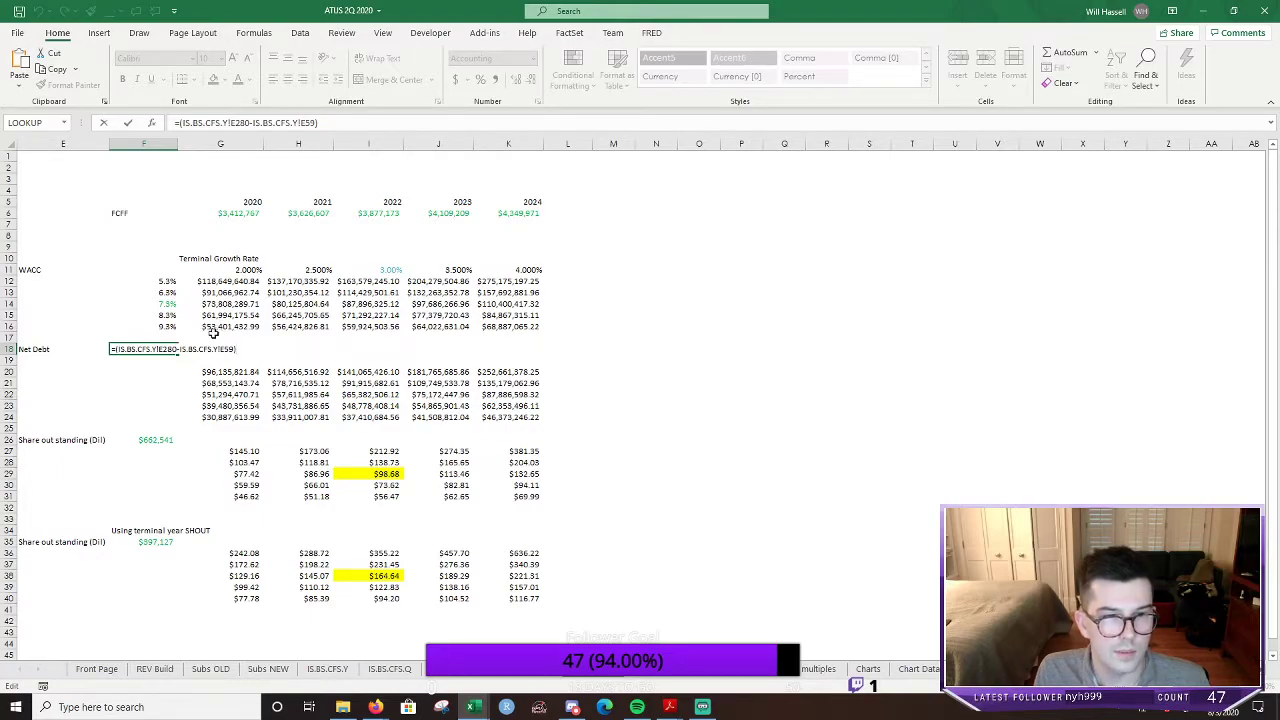
pyautogui.press('Escape')
pyautogui.press('F2')
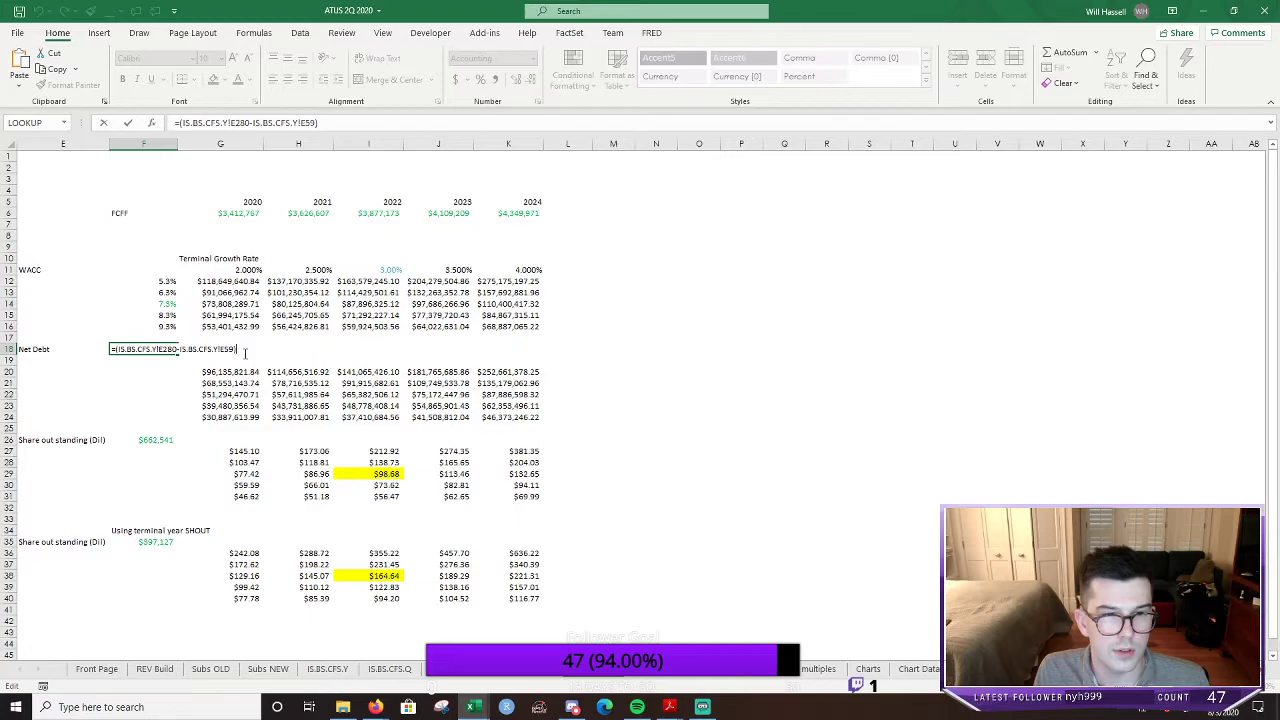
pyautogui.press('Escape')
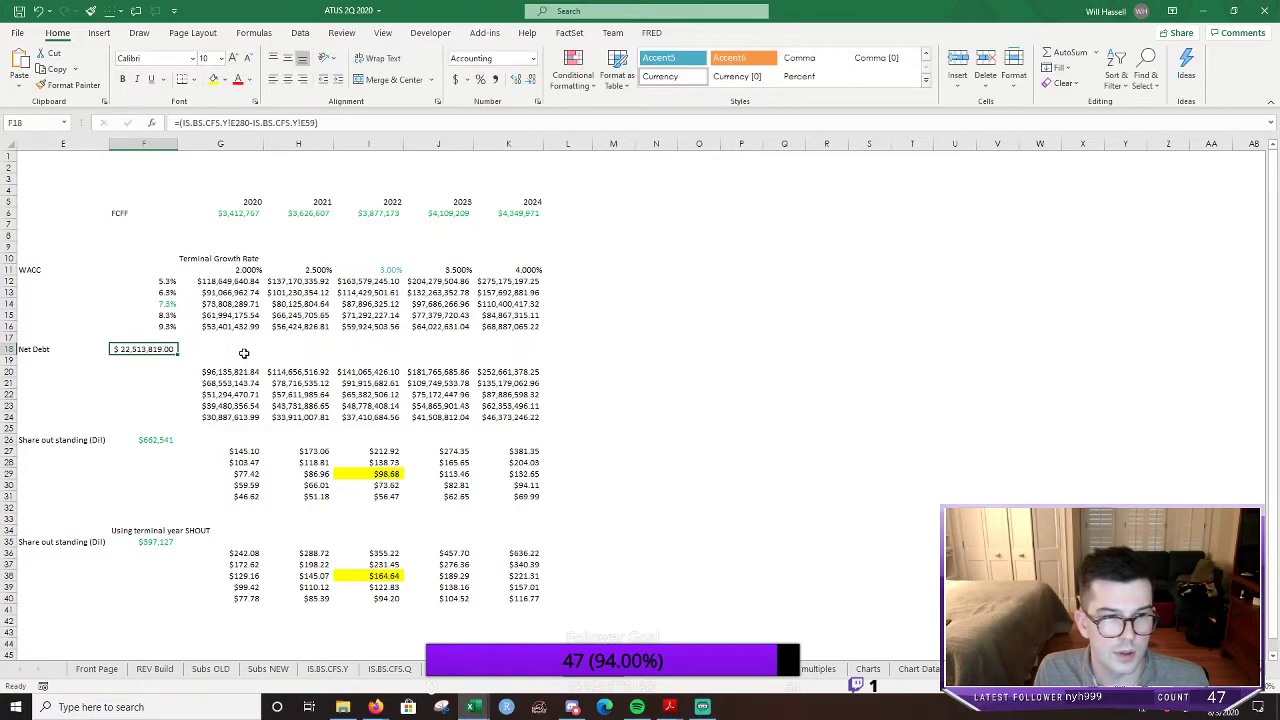
pyautogui.press('Delete')
pyautogui.write('=')
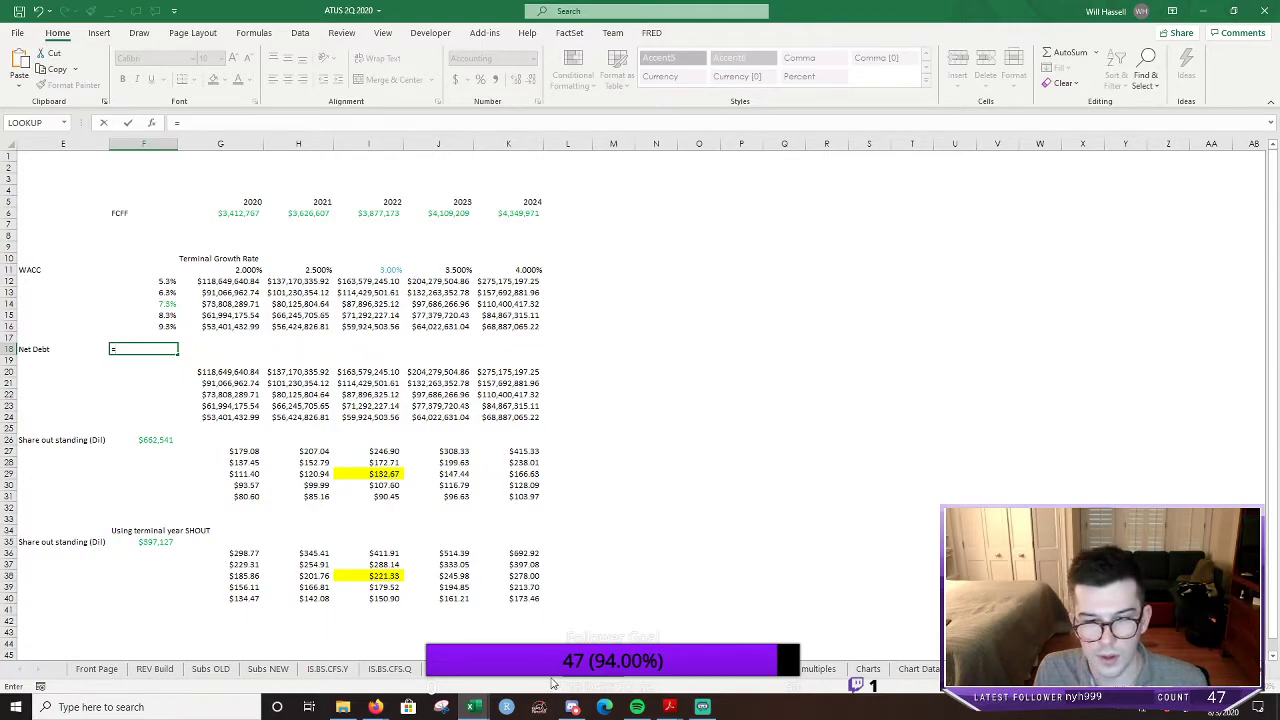
pyautogui.click(717, 672)
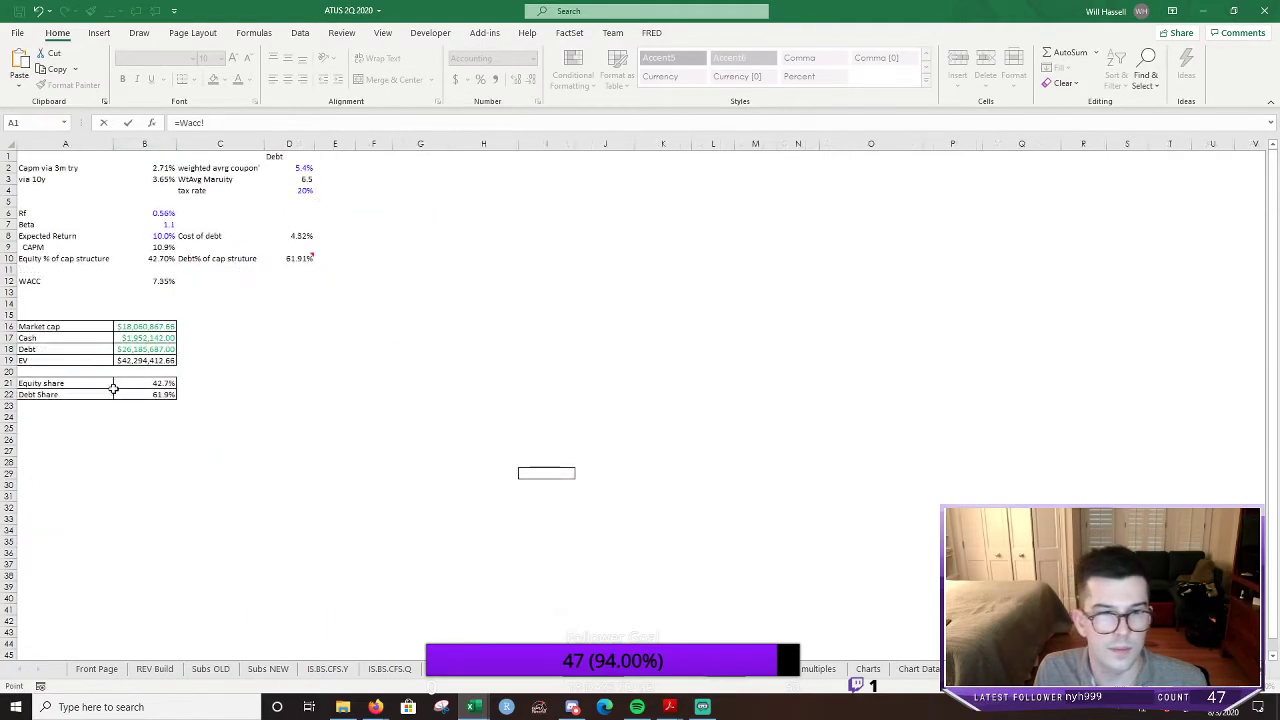
pyautogui.click(165, 349)
pyautogui.write('-')
pyautogui.click(165, 338)
pyautogui.press('Return')
pyautogui.click(630, 517)
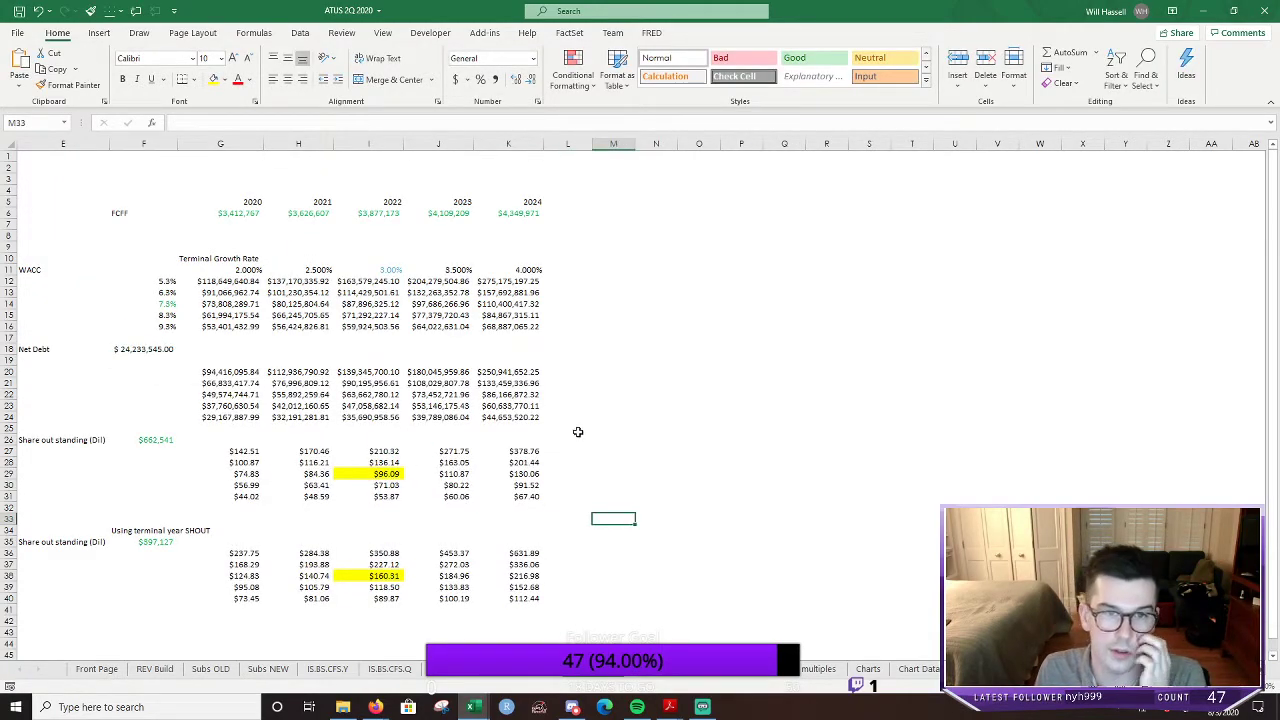
pyautogui.click(826, 348)
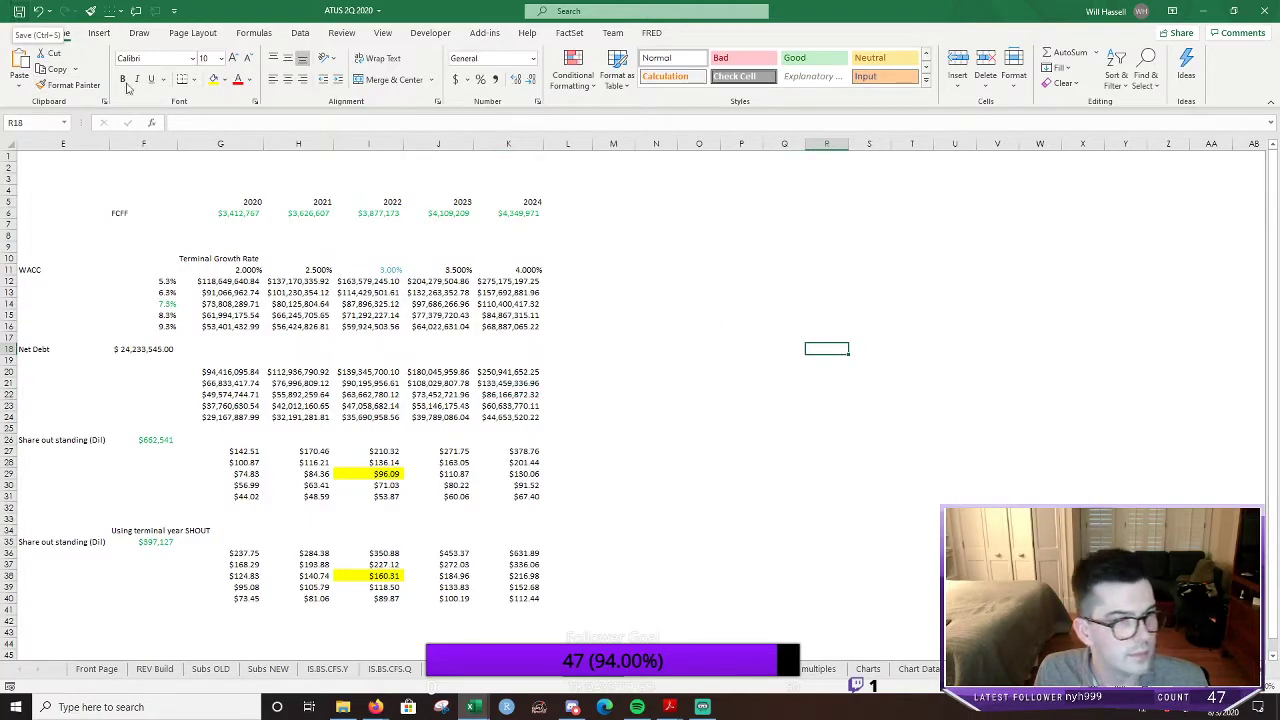
# Delete the "Make WACC based on Q's" note in C23 and remove its yellow fill
pyautogui.click(96, 668)
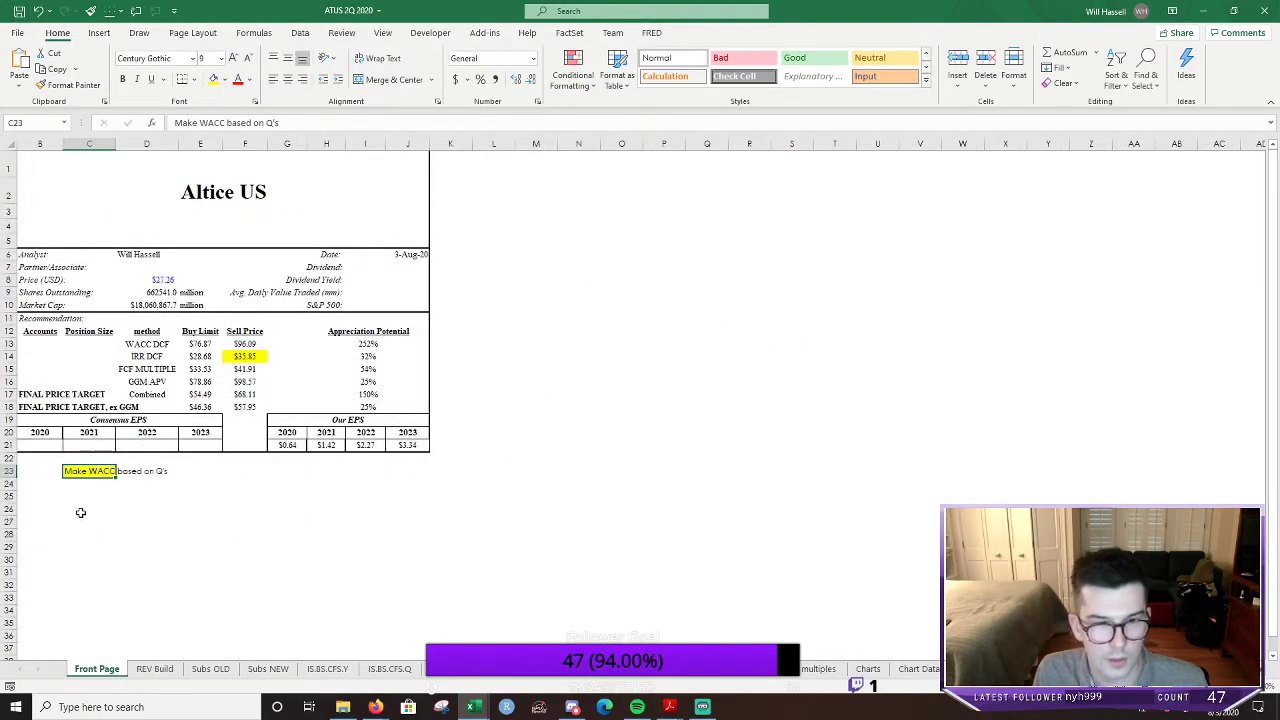
pyautogui.press('Delete')
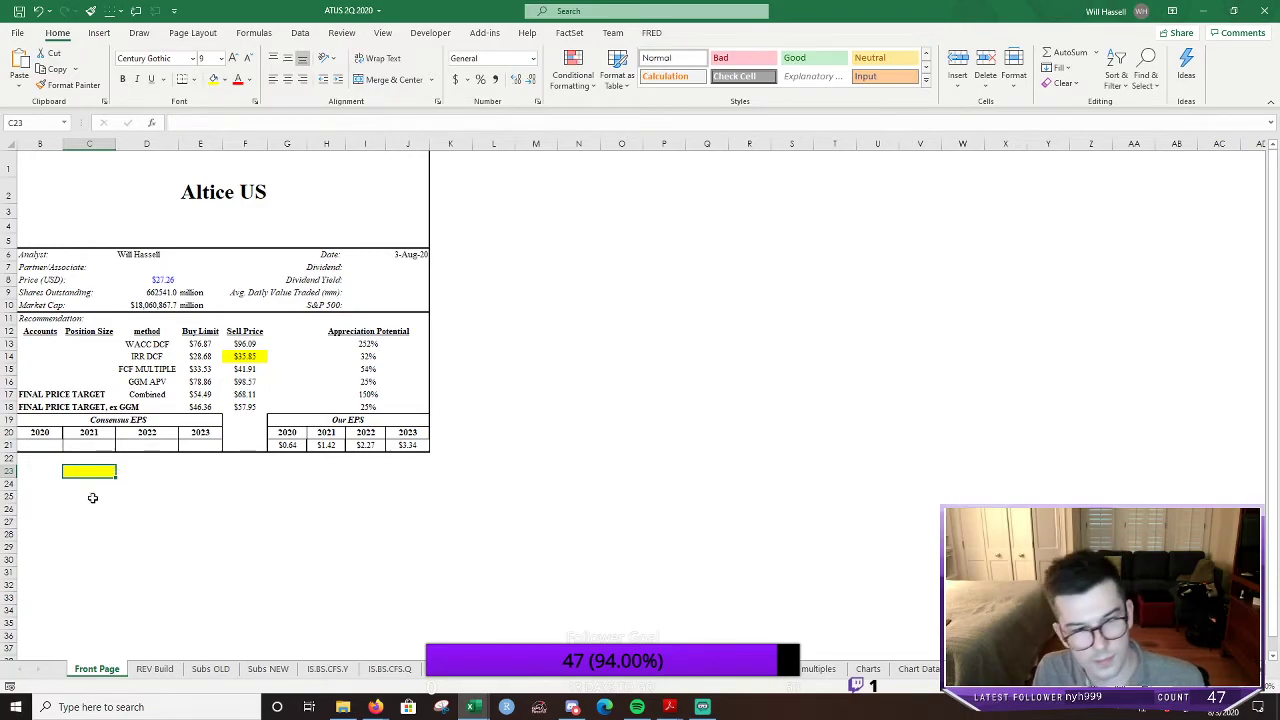
pyautogui.click(213, 86)
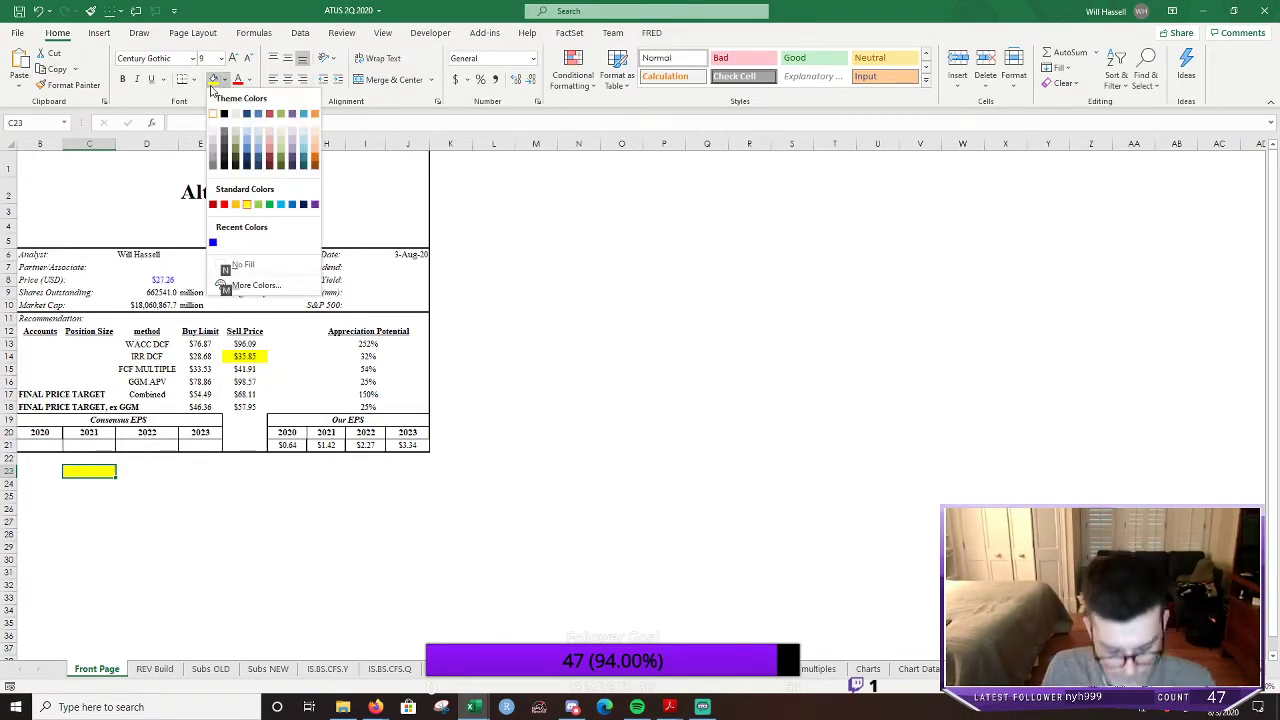
pyautogui.press('n')
pyautogui.press('Return')
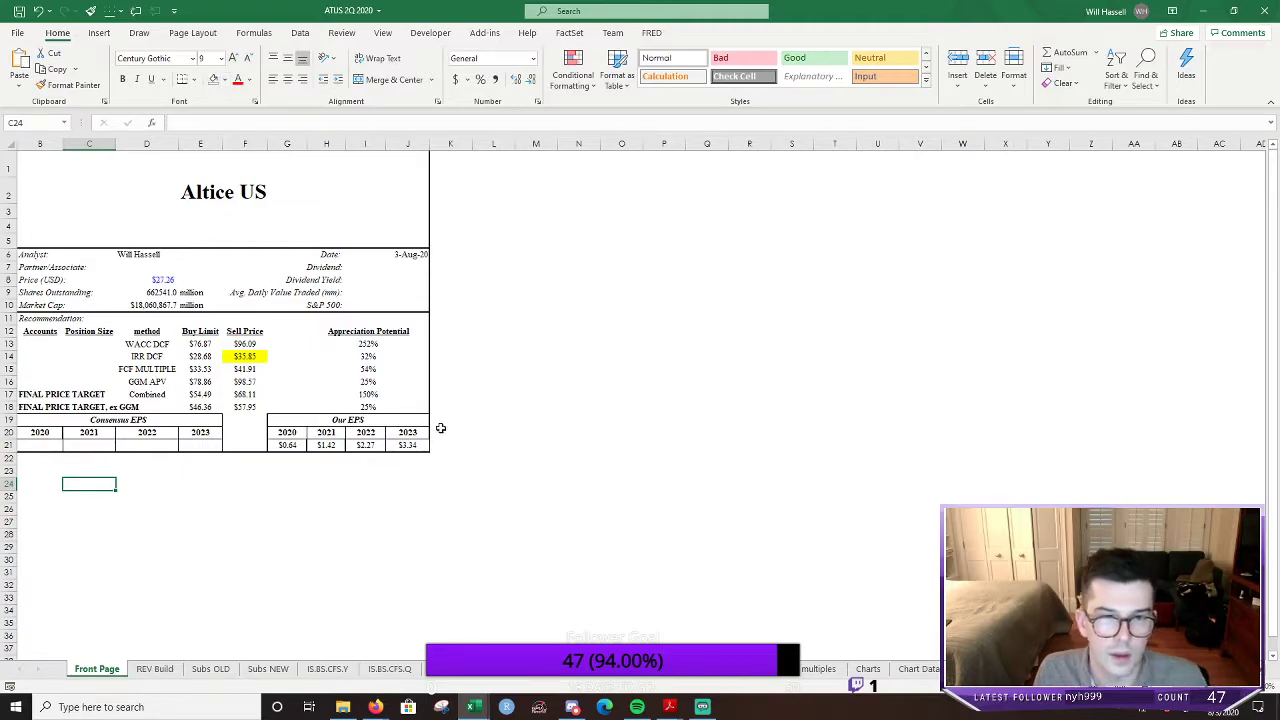
pyautogui.click(620, 497)
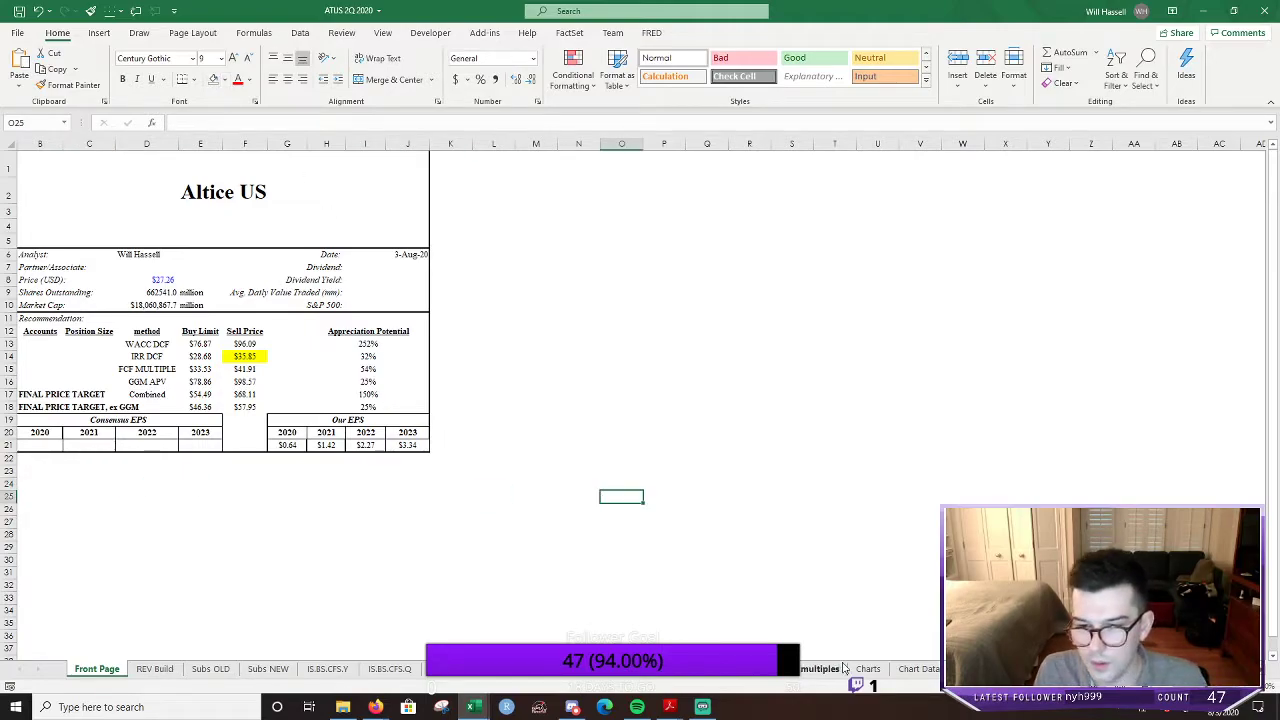
# Fill the Chart Data Q1-20 formulas right into the Q2-20 column
pyautogui.click(916, 669)
pyautogui.click(1040, 467)
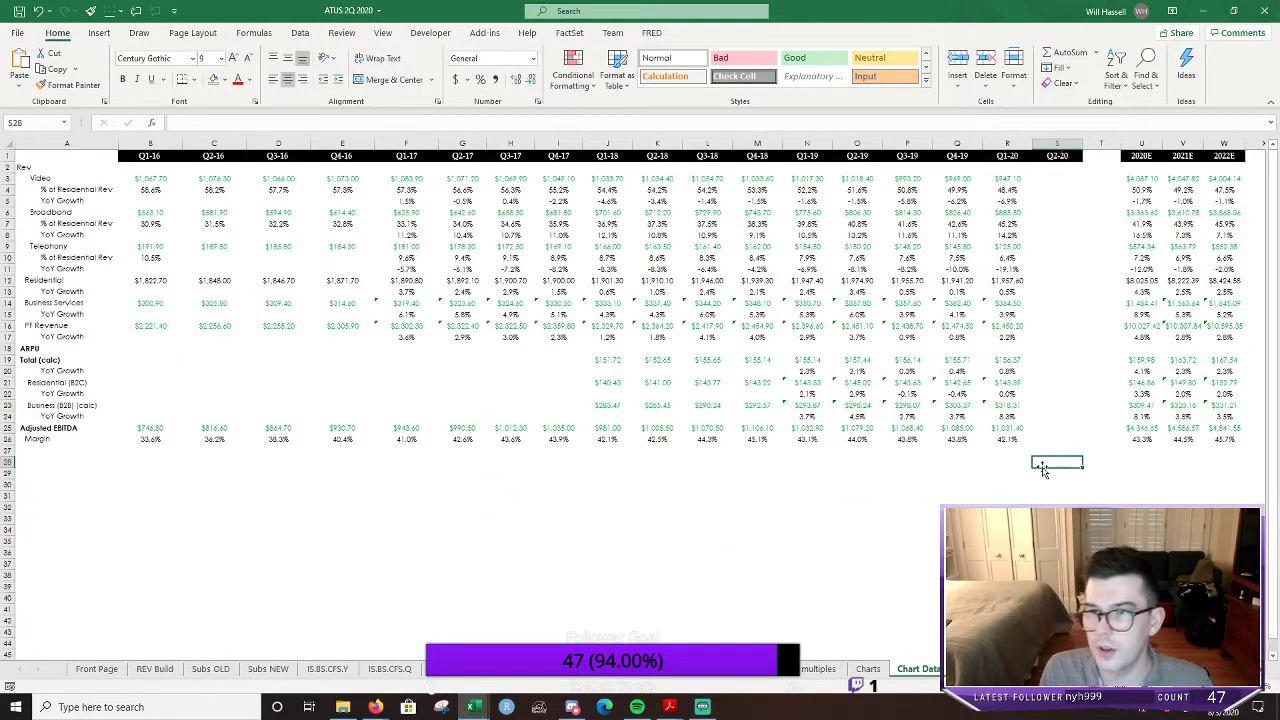
pyautogui.press('Left')
pyautogui.press('Up')
pyautogui.press('Up')
pyautogui.press('Up')
pyautogui.press('Up')
pyautogui.press('Up')
pyautogui.press('Up')
pyautogui.press('Up')
pyautogui.press('Up')
pyautogui.press('Up')
pyautogui.press('Up')
pyautogui.hotkey('ctrl', 'Up')
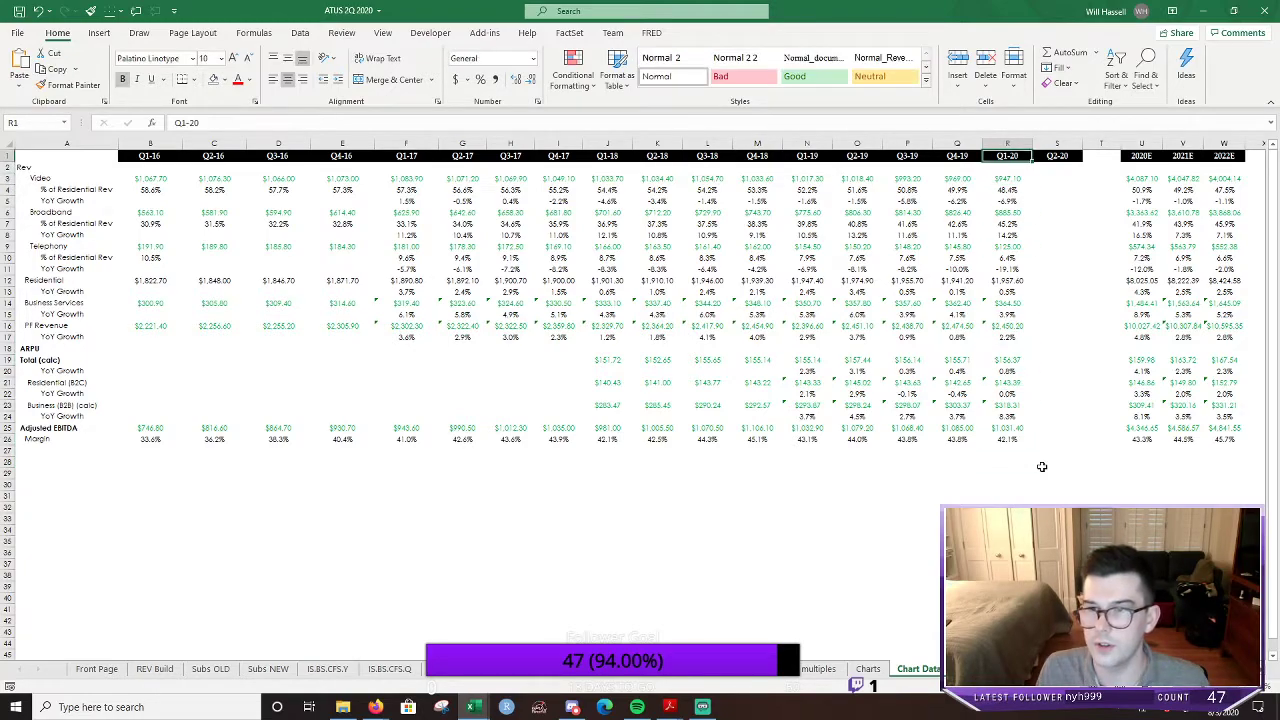
pyautogui.press('Down')
pyautogui.hotkey('ctrl', 'shift', 'Down')
pyautogui.hotkey('shift', 'Down')
pyautogui.hotkey('shift', 'Down')
pyautogui.hotkey('shift', 'Down')
pyautogui.hotkey('shift', 'Down')
pyautogui.hotkey('shift', 'Down')
pyautogui.hotkey('shift', 'Down')
pyautogui.hotkey('shift', 'Down')
pyautogui.hotkey('shift', 'Down')
pyautogui.hotkey('shift', 'Down')
pyautogui.hotkey('shift', 'Right')
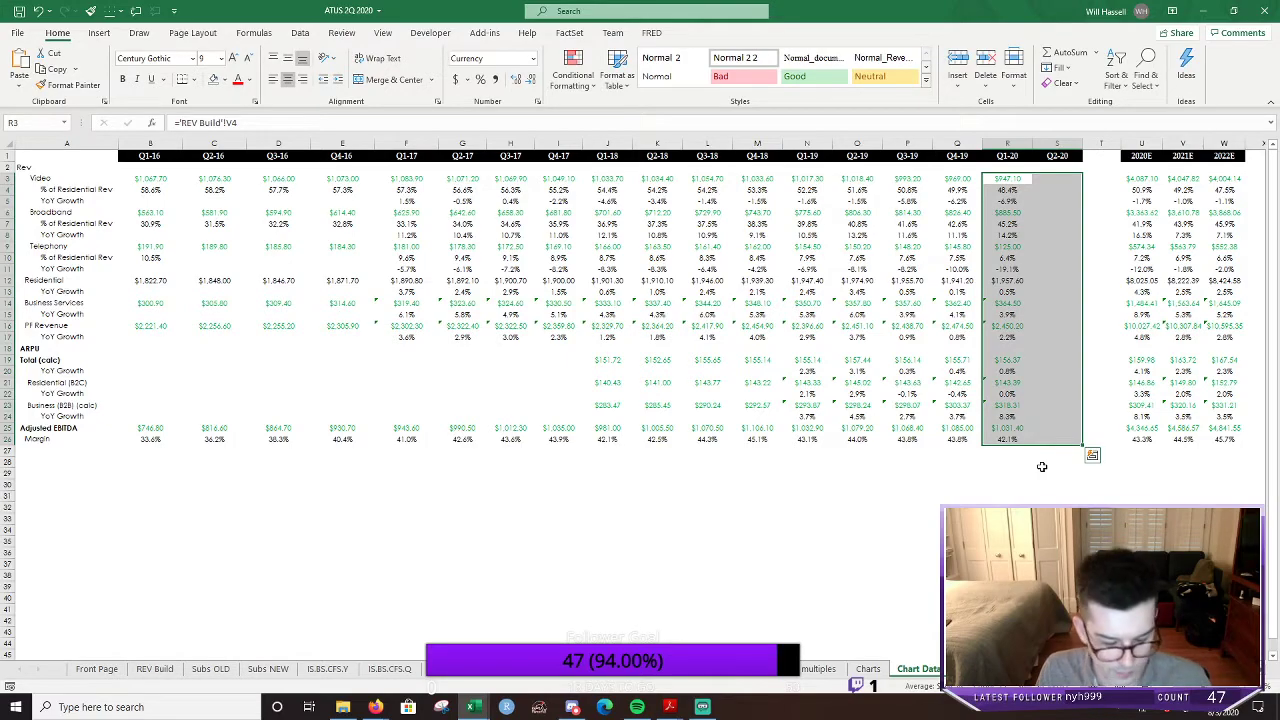
pyautogui.click(907, 541)
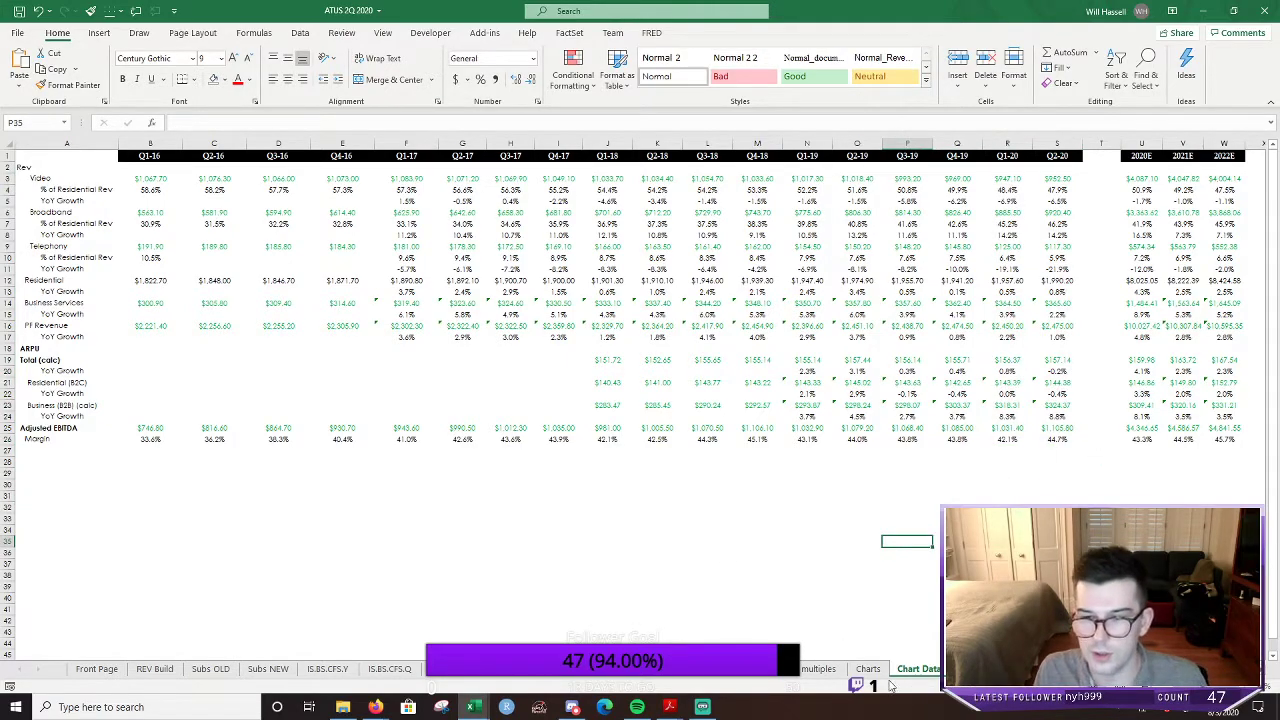
# Scroll through the Video, Broadband, Business Services and PF Revenue charts on the Charts sheet
pyautogui.click(868, 669)
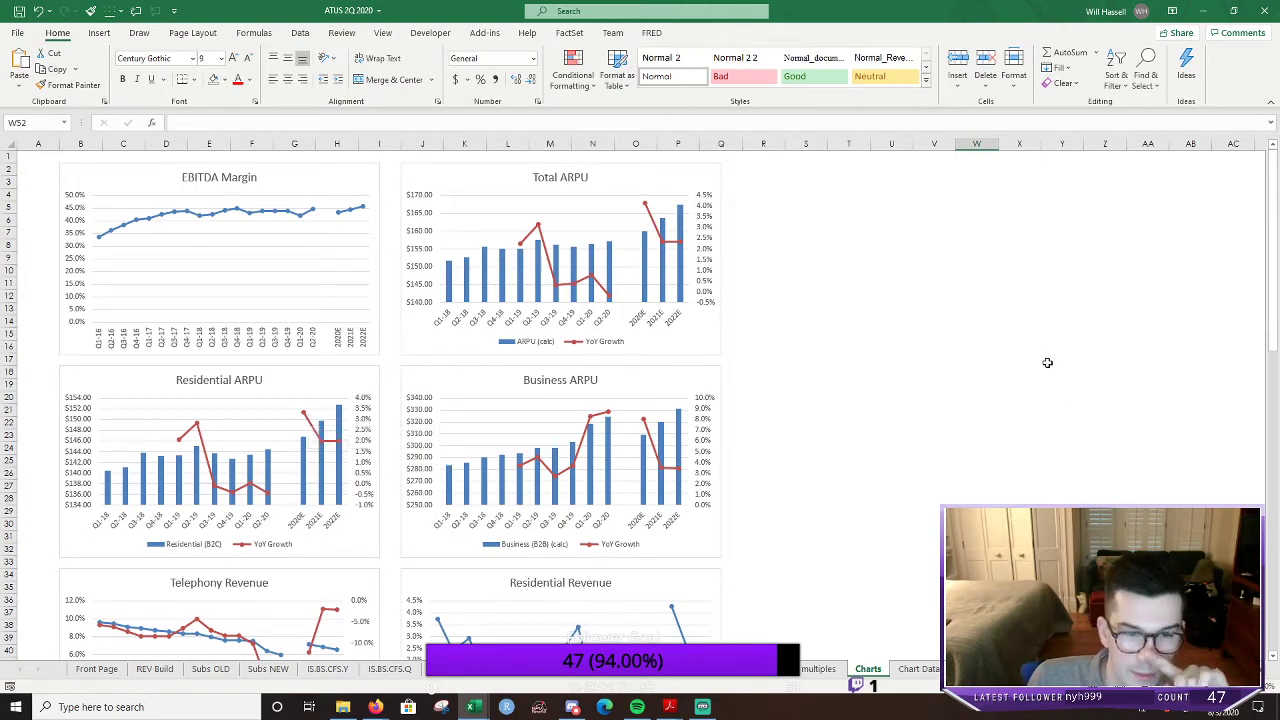
pyautogui.scroll(-5, 1032, 380)
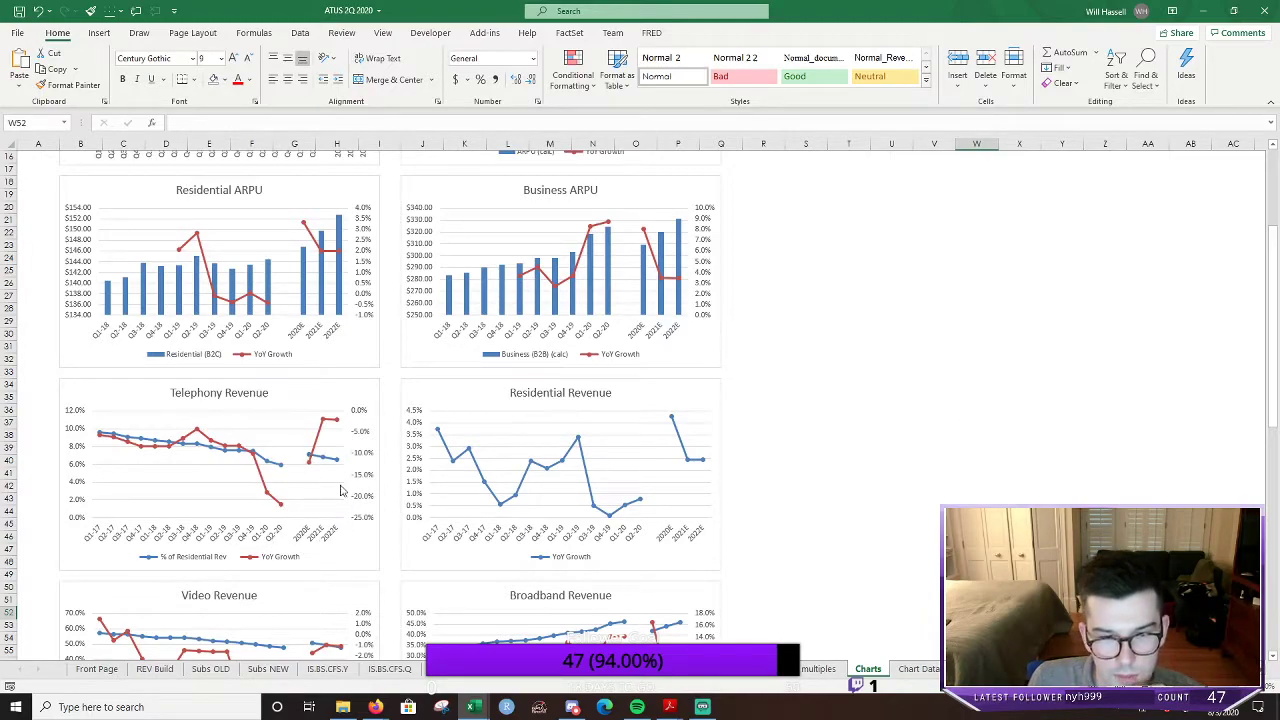
pyautogui.scroll(-1, 339, 566)
pyautogui.scroll(-4, 740, 410)
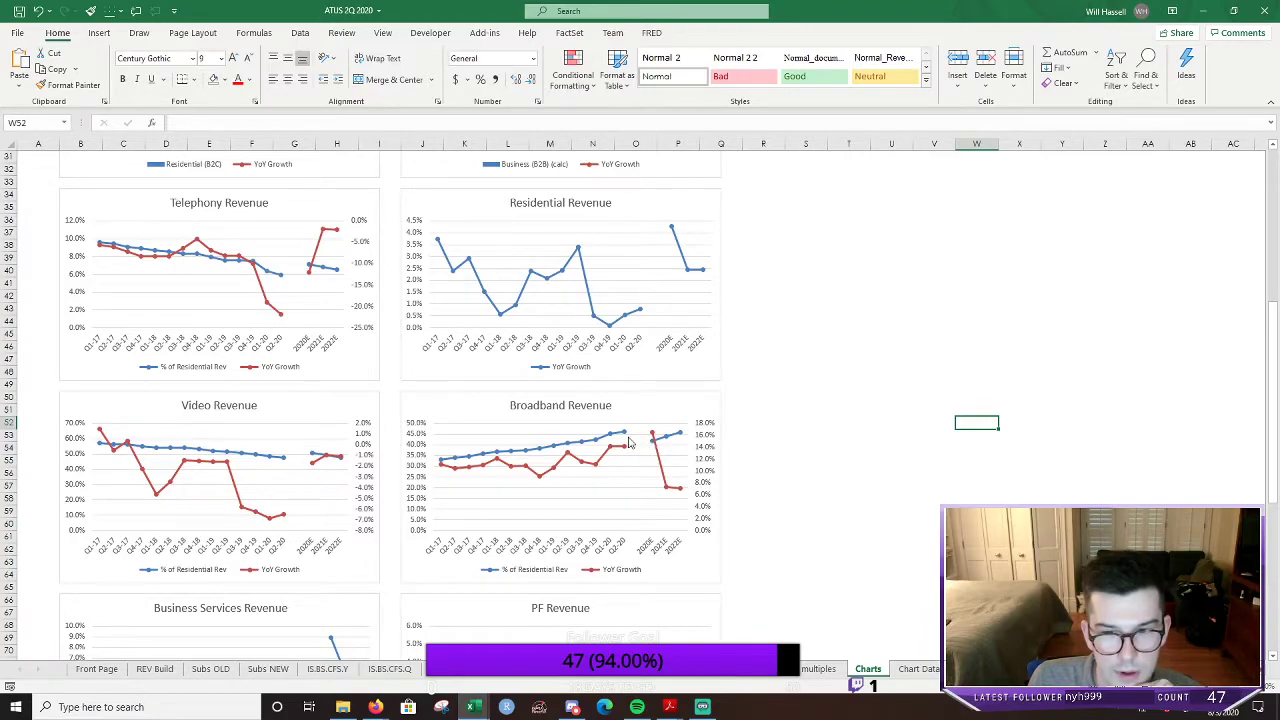
pyautogui.scroll(-4, 836, 522)
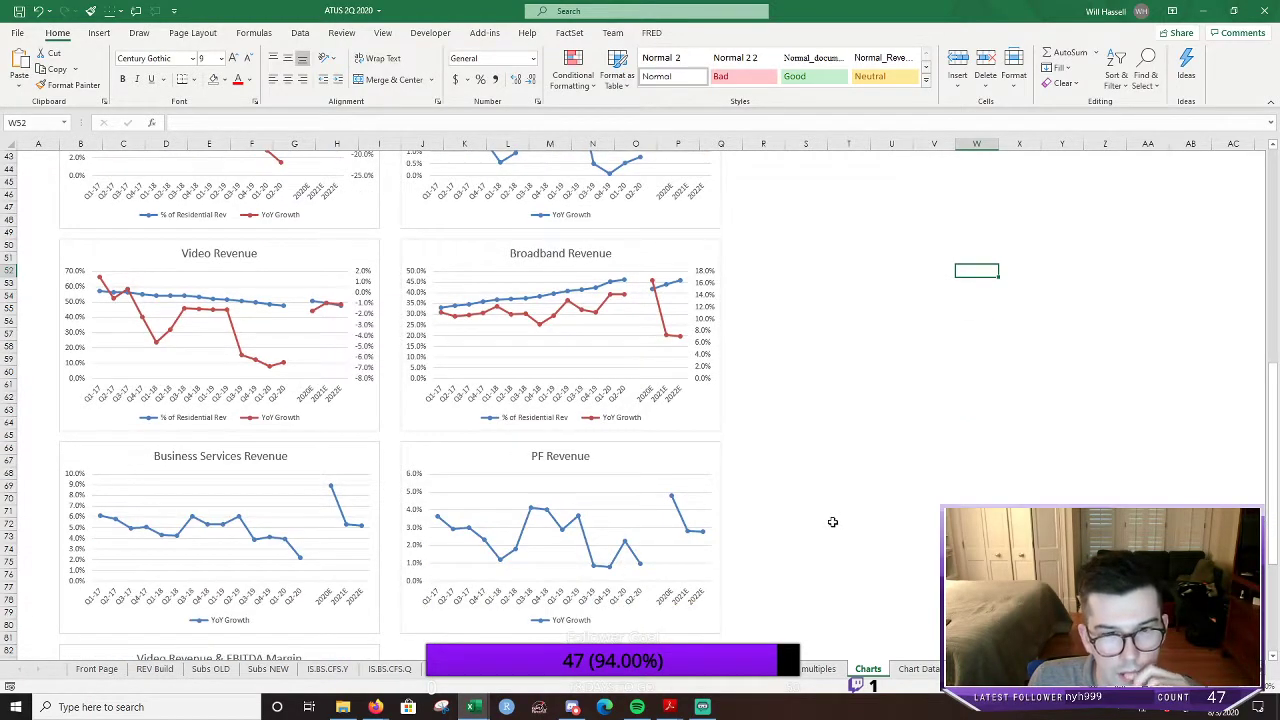
pyautogui.scroll(-7, 847, 526)
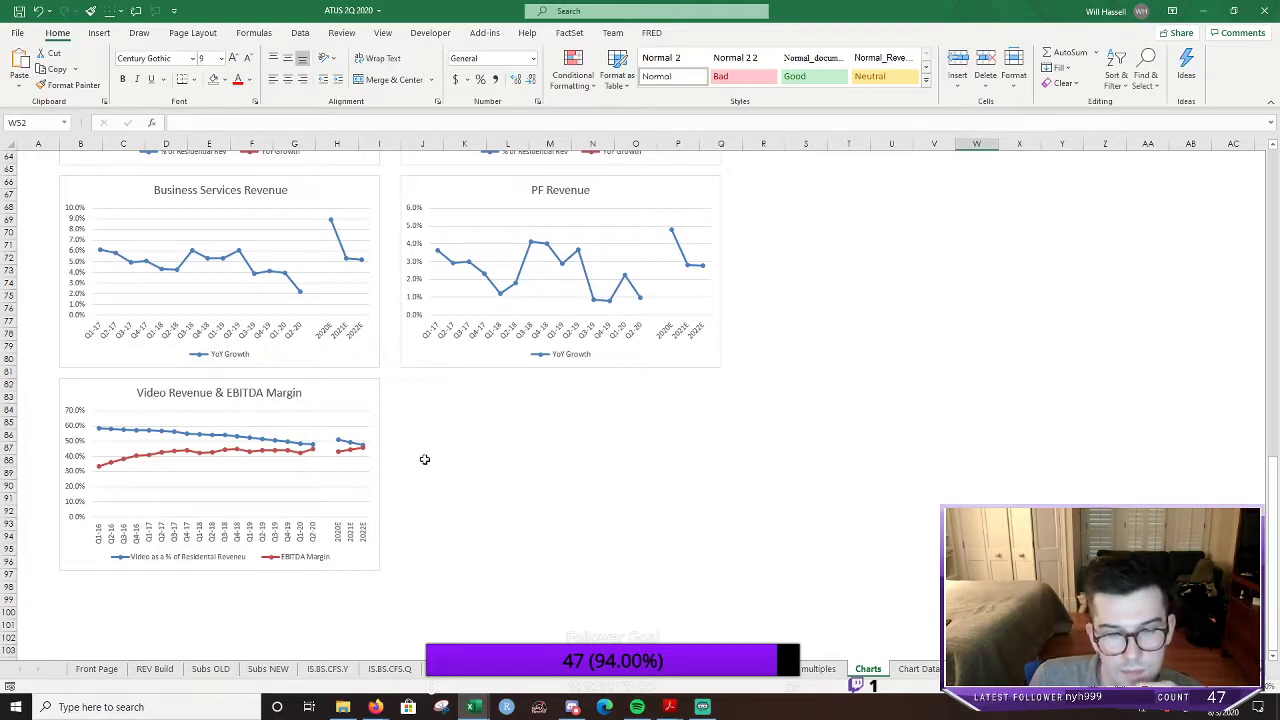
pyautogui.scroll(10, 891, 506)
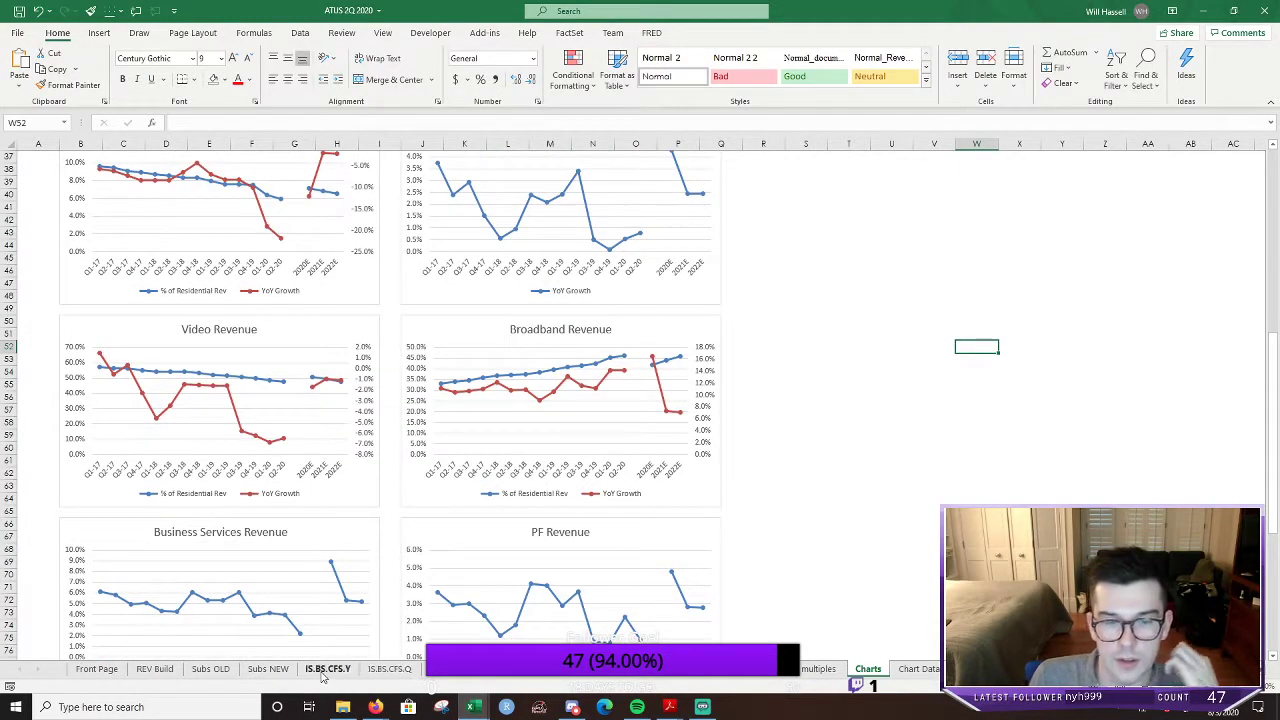
# Check the Full Year 2020 Outlook page in the PDF beside the workbook
pyautogui.click(1232, 11)
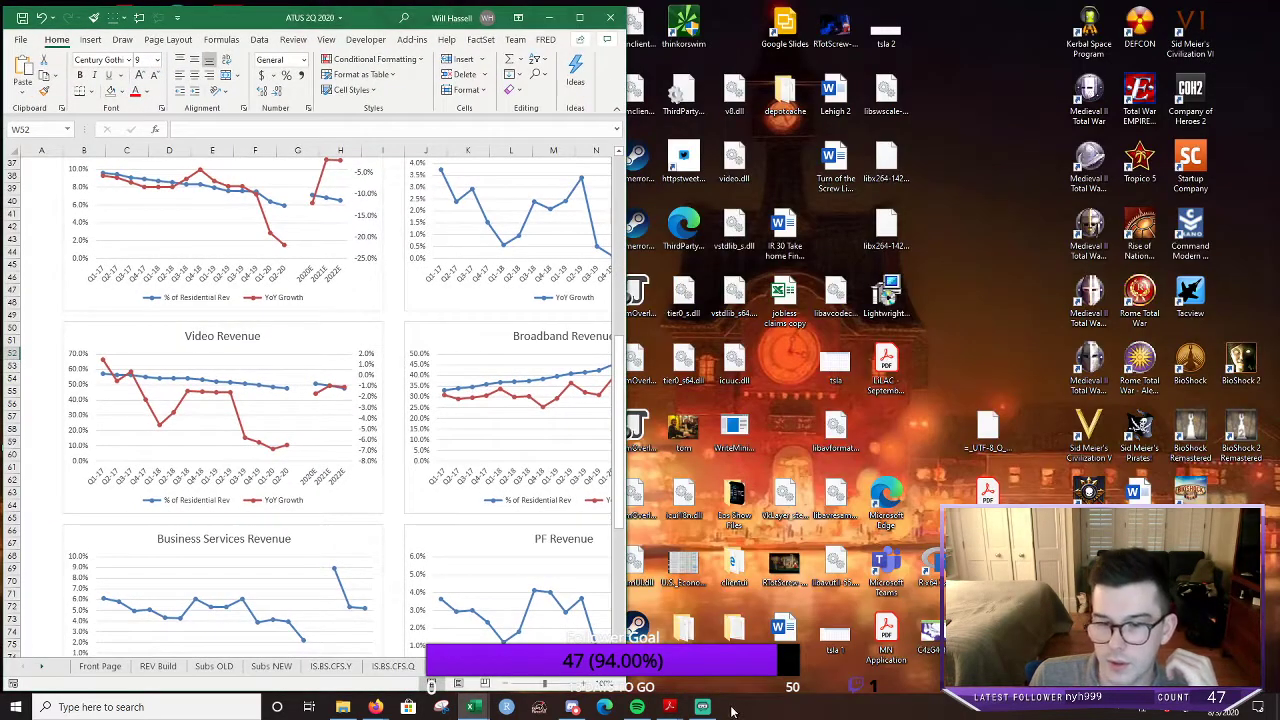
pyautogui.moveTo(669, 707)
pyautogui.click(664, 636)
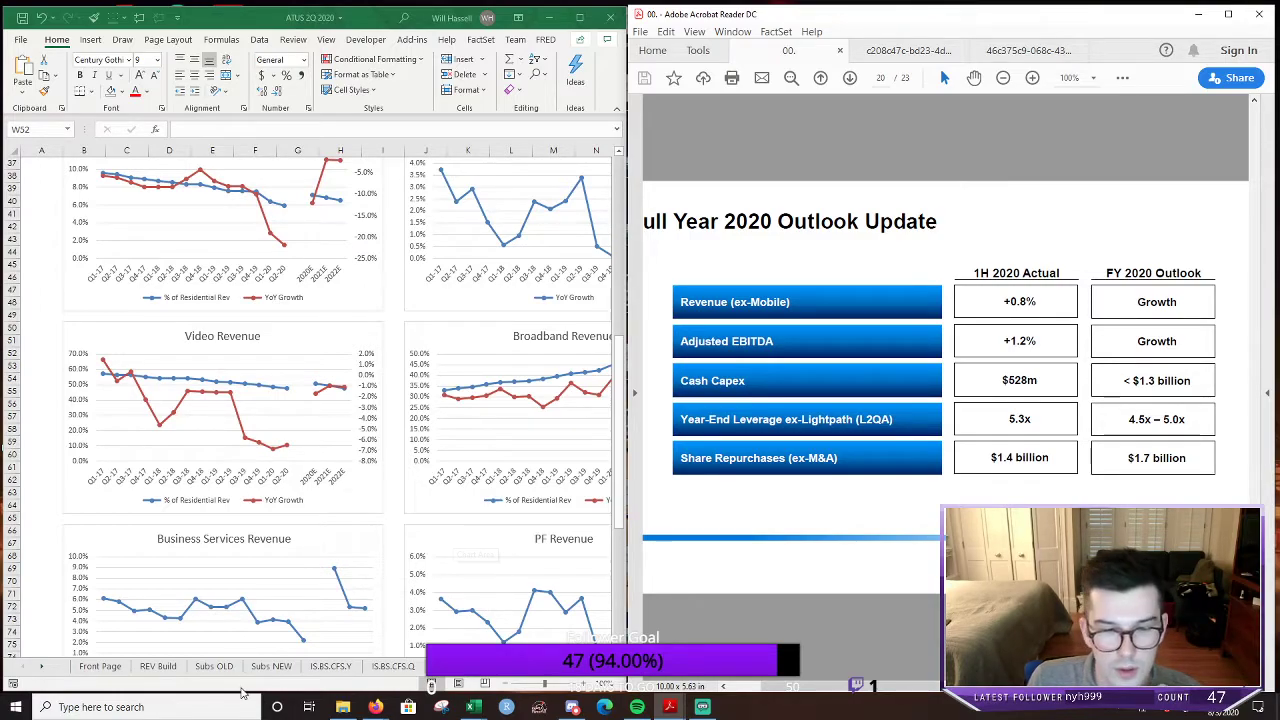
pyautogui.click(58, 681)
# On IS.BS.CFS.Y, comment the 2020 Capex cell G268 with 'guidance @ 2q was for 1.3b'
pyautogui.click(330, 665)
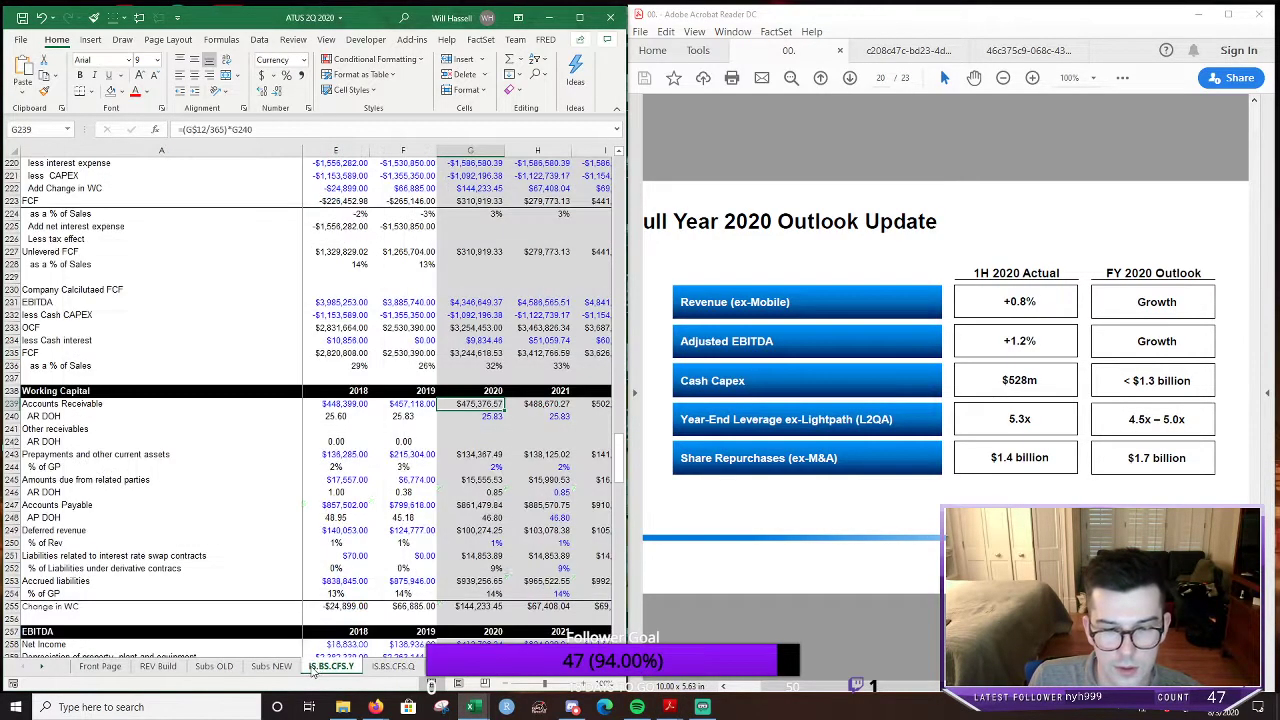
pyautogui.scroll(-2, 483, 501)
pyautogui.scroll(-13, 484, 503)
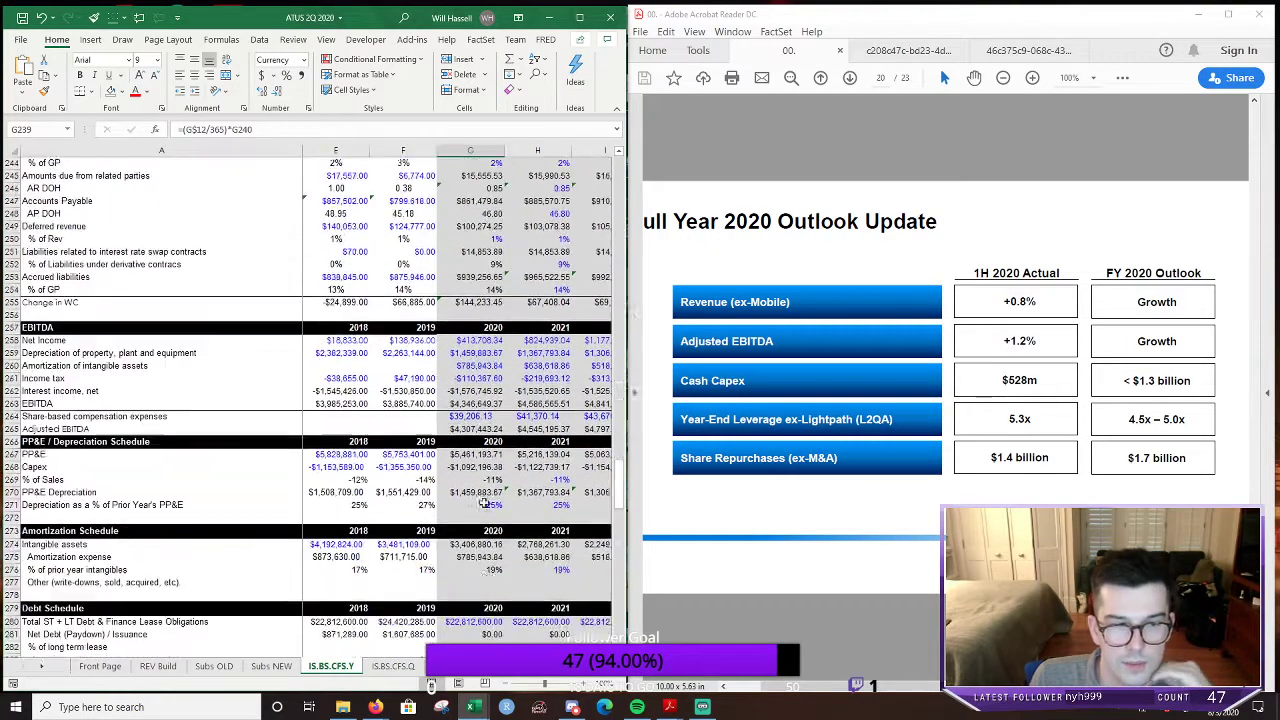
pyautogui.scroll(-10, 483, 503)
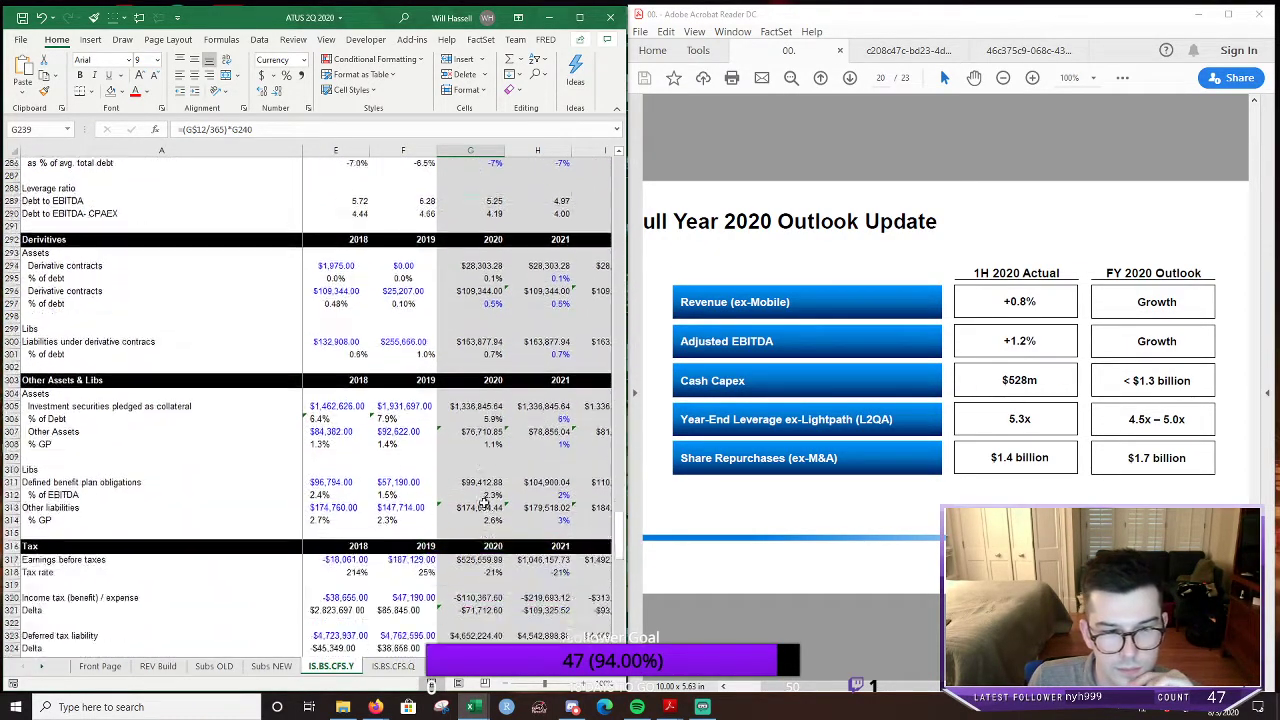
pyautogui.scroll(2, 483, 503)
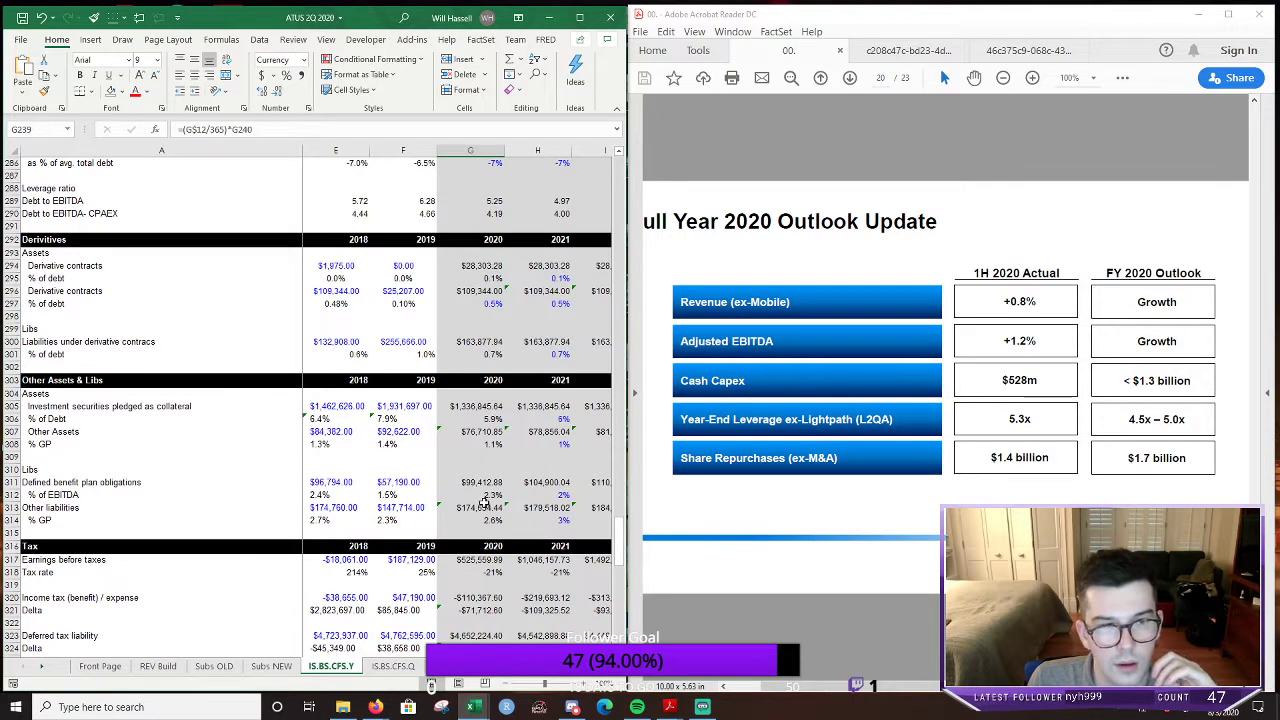
pyautogui.scroll(-3, 484, 503)
pyautogui.scroll(13, 484, 502)
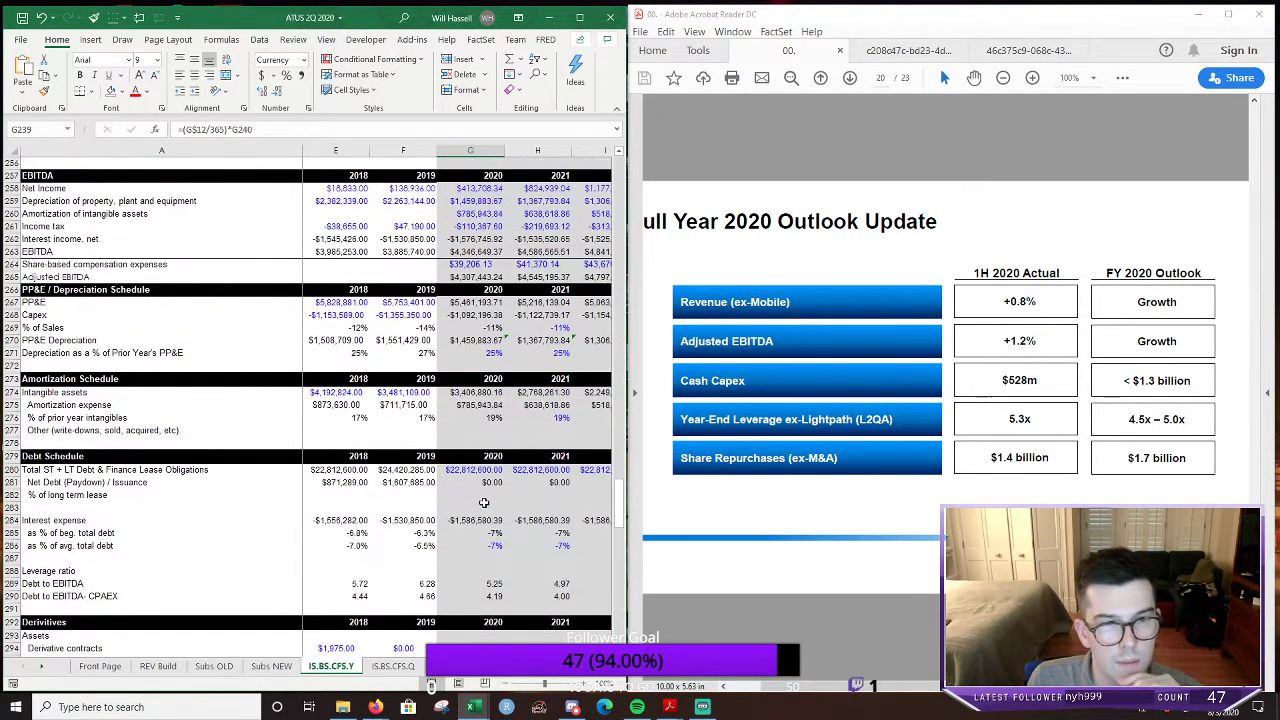
pyautogui.click(478, 314)
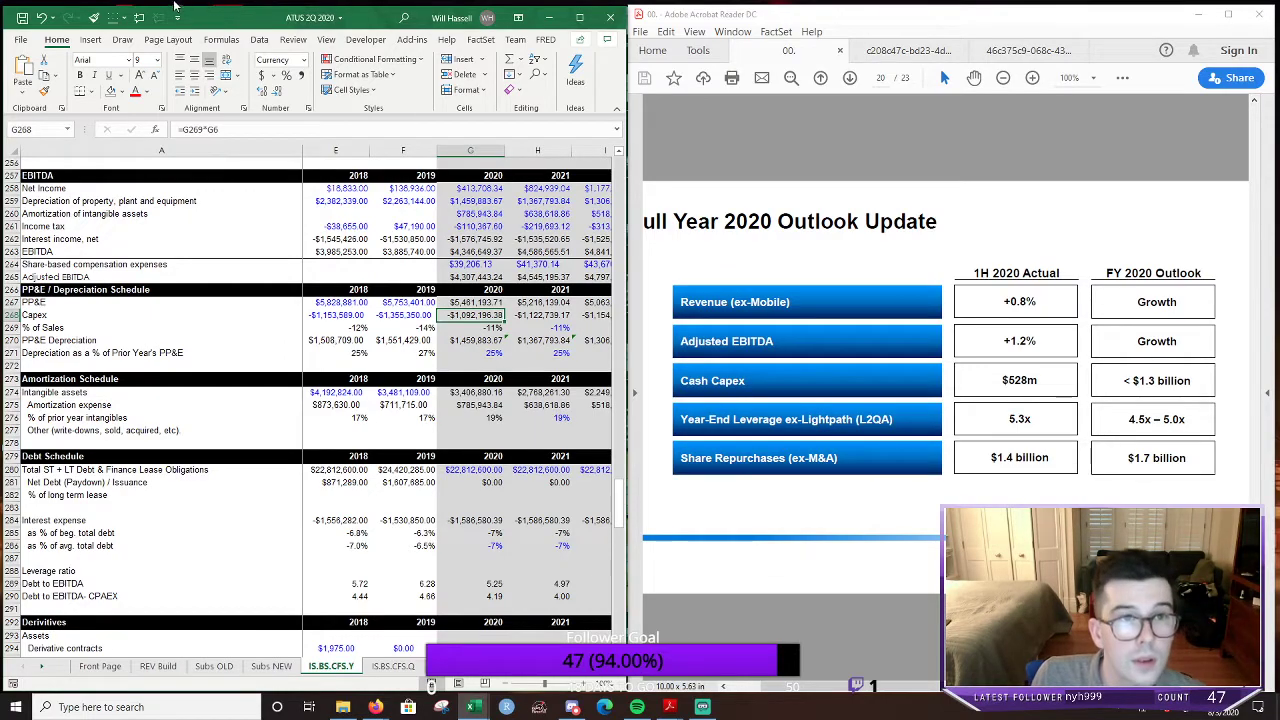
pyautogui.hotkey('ctrl', 'alt', 'm')
pyautogui.write('gu')
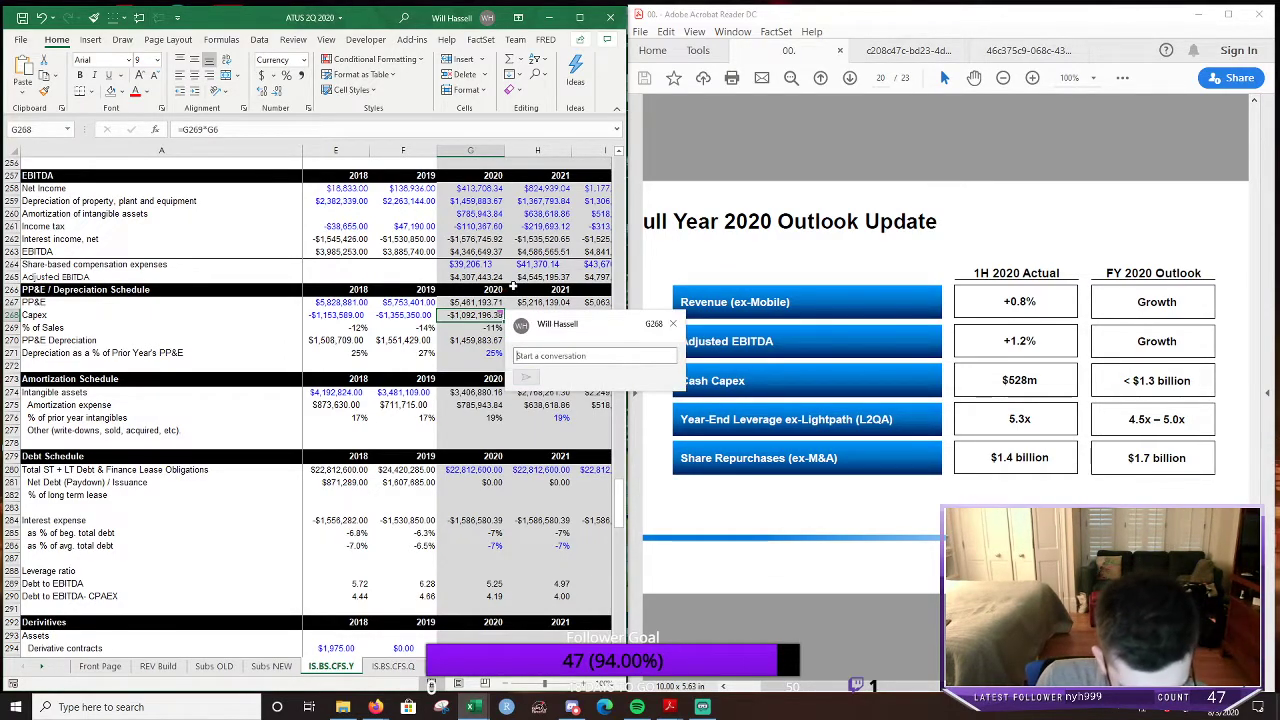
pyautogui.write('idance @')
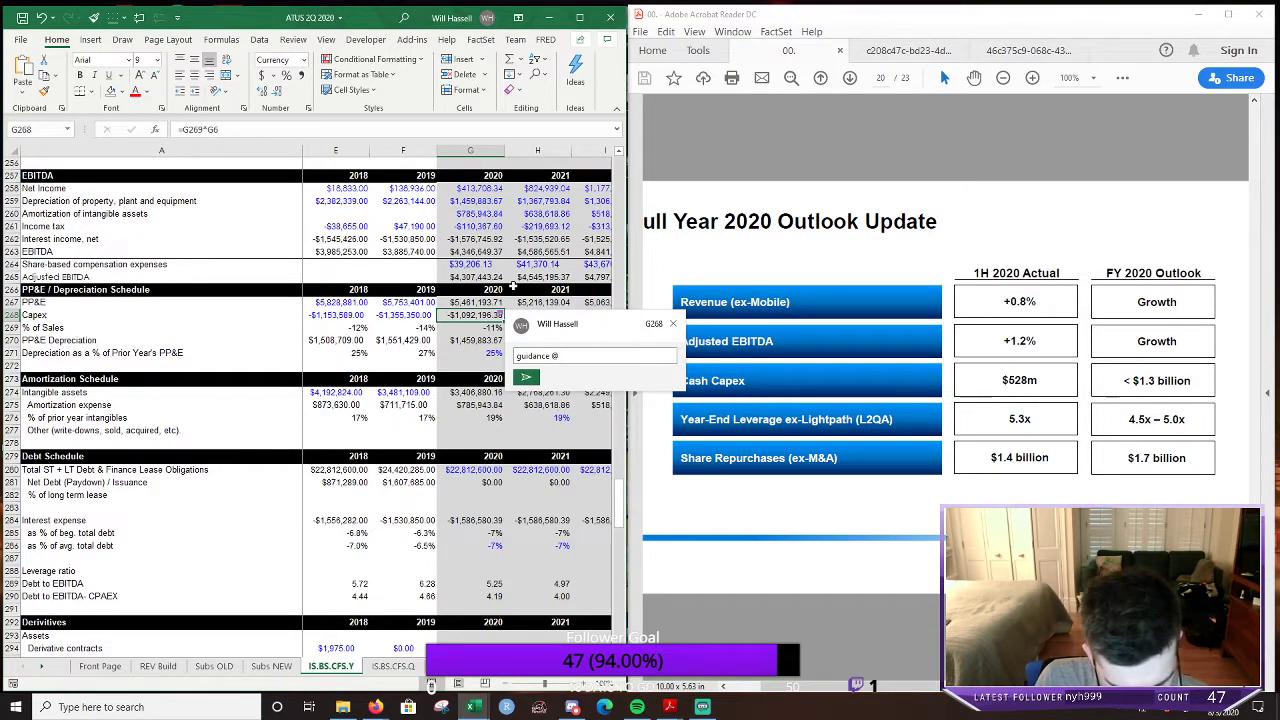
pyautogui.write(' 2q was')
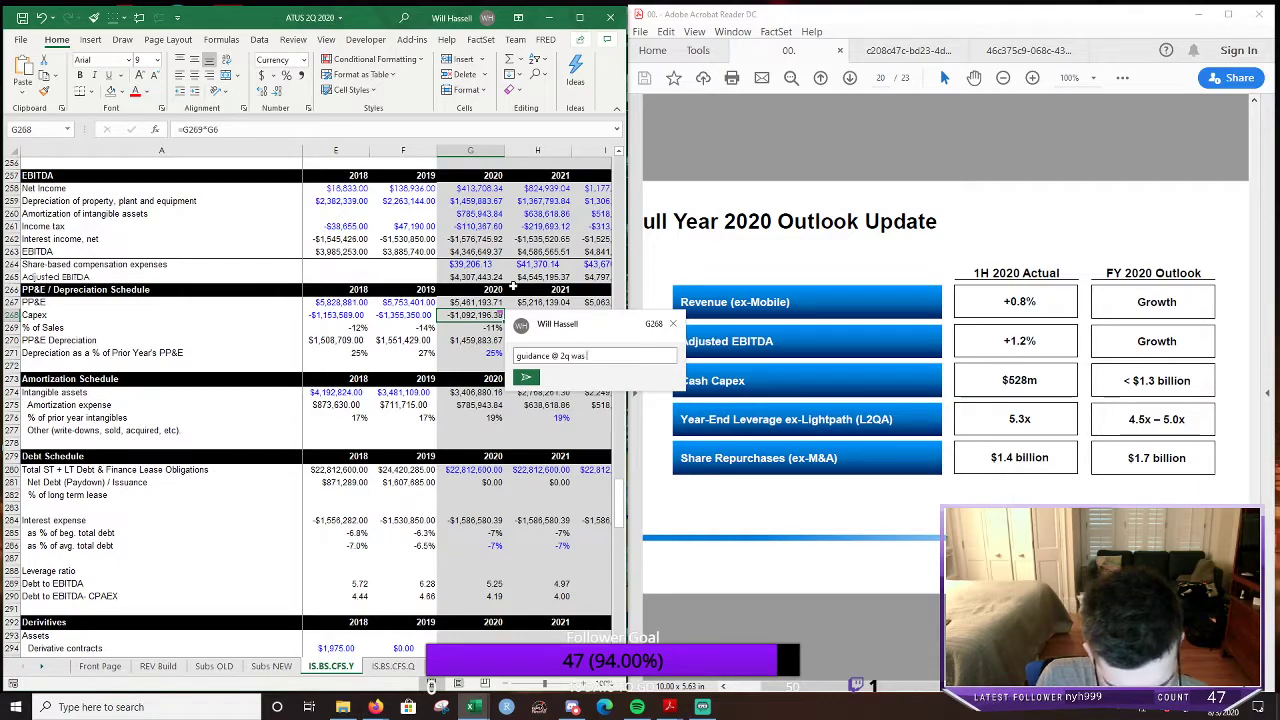
pyautogui.write(' for 1.3b')
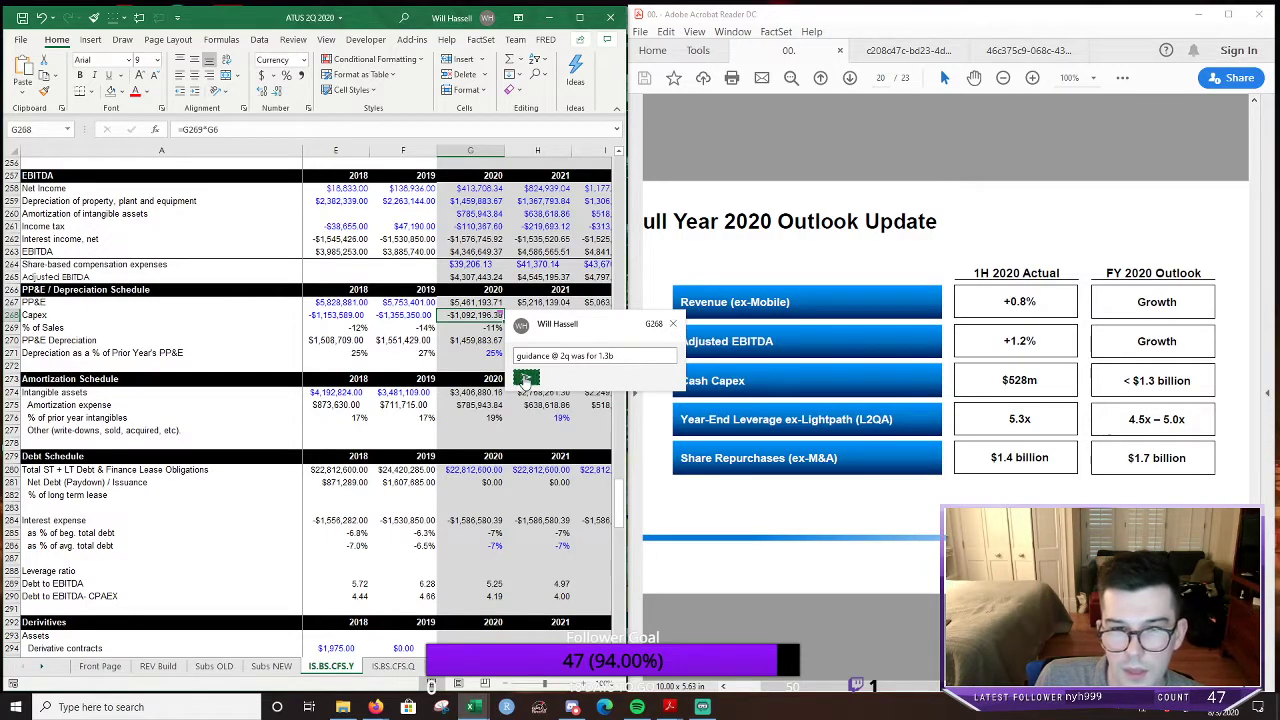
pyautogui.click(527, 373)
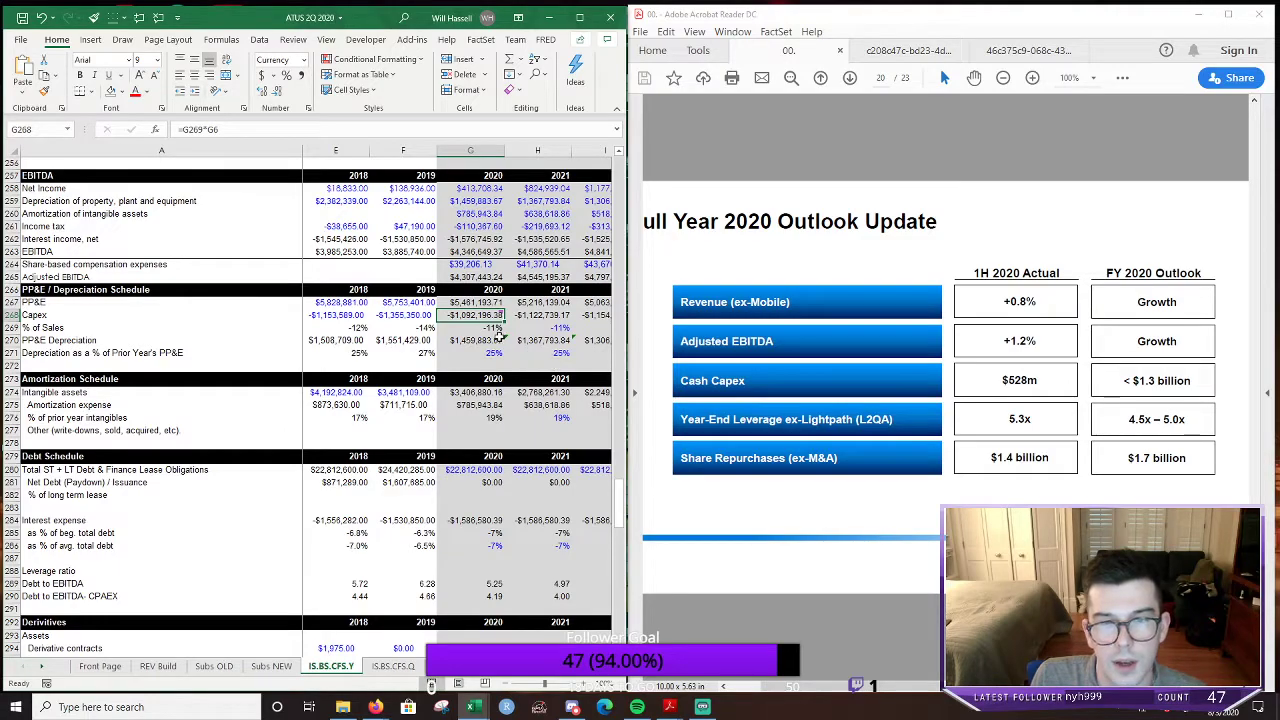
pyautogui.press('Down')
pyautogui.press('F2')
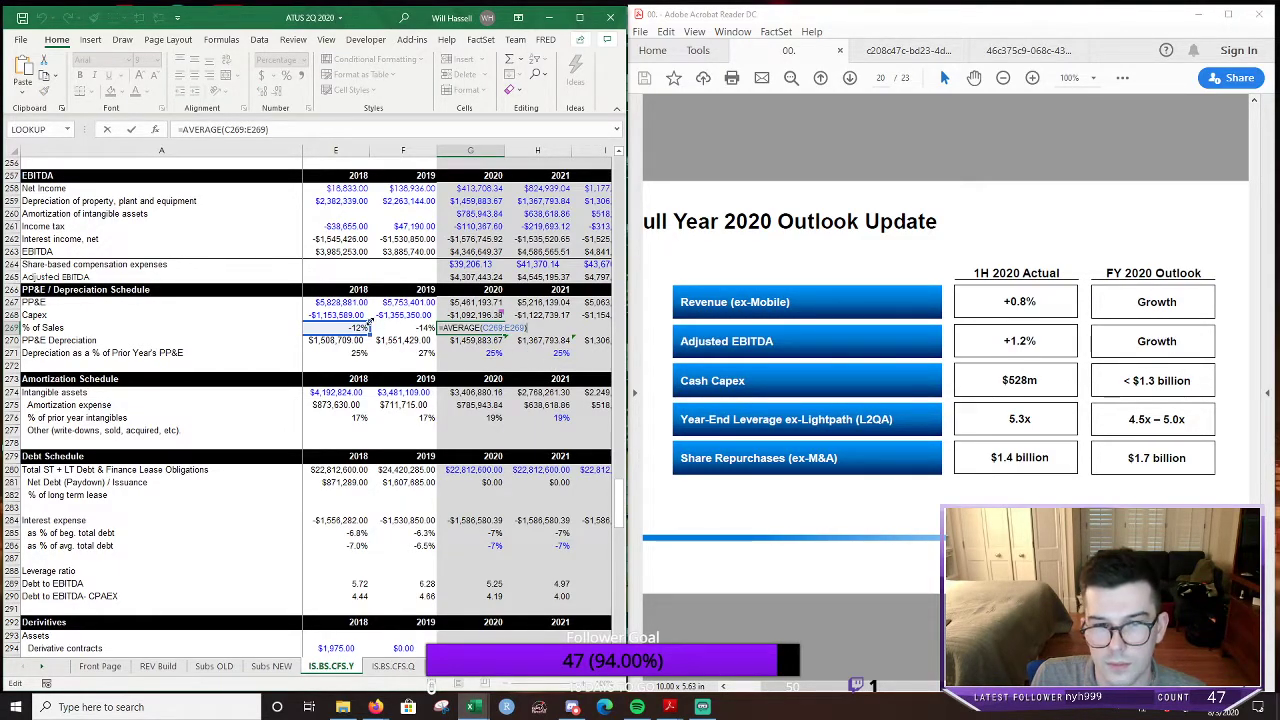
# Commit the 2020 capex % of sales average widened to include 2019, and review the Capex formulas
pyautogui.press('Return')
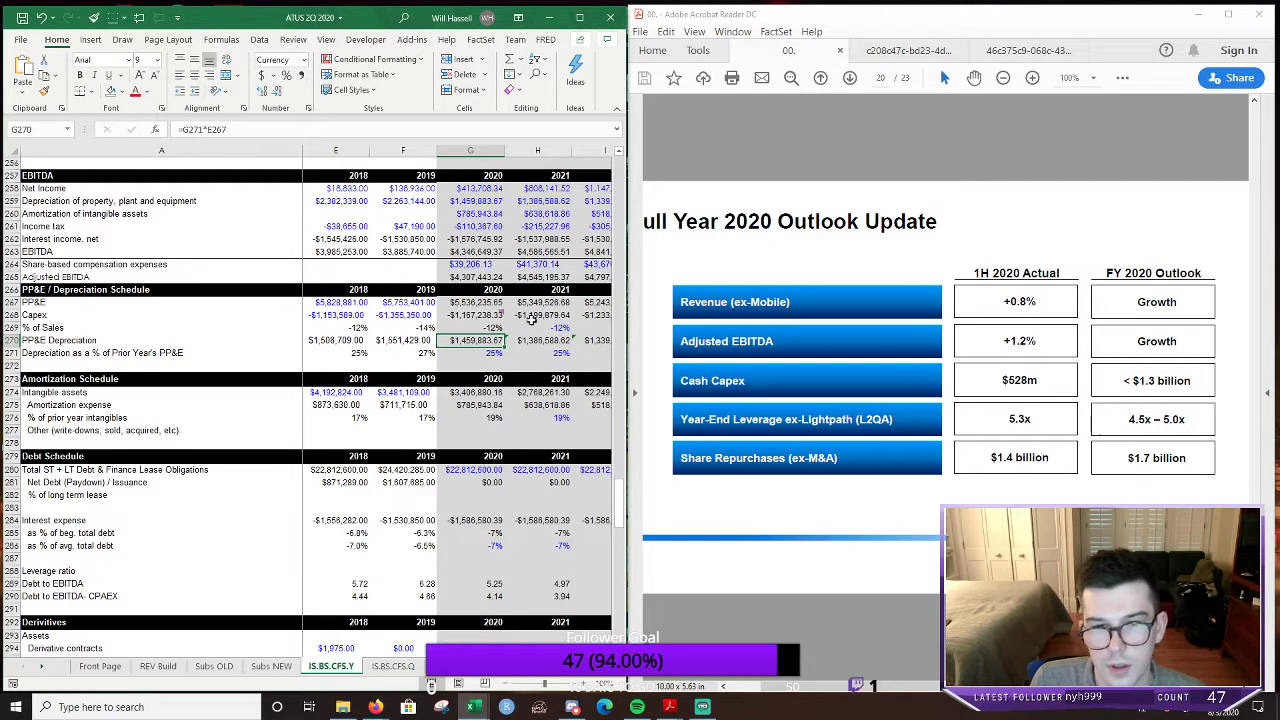
pyautogui.press('Up')
pyautogui.press('Up')
pyautogui.press('F2')
pyautogui.press('Escape')
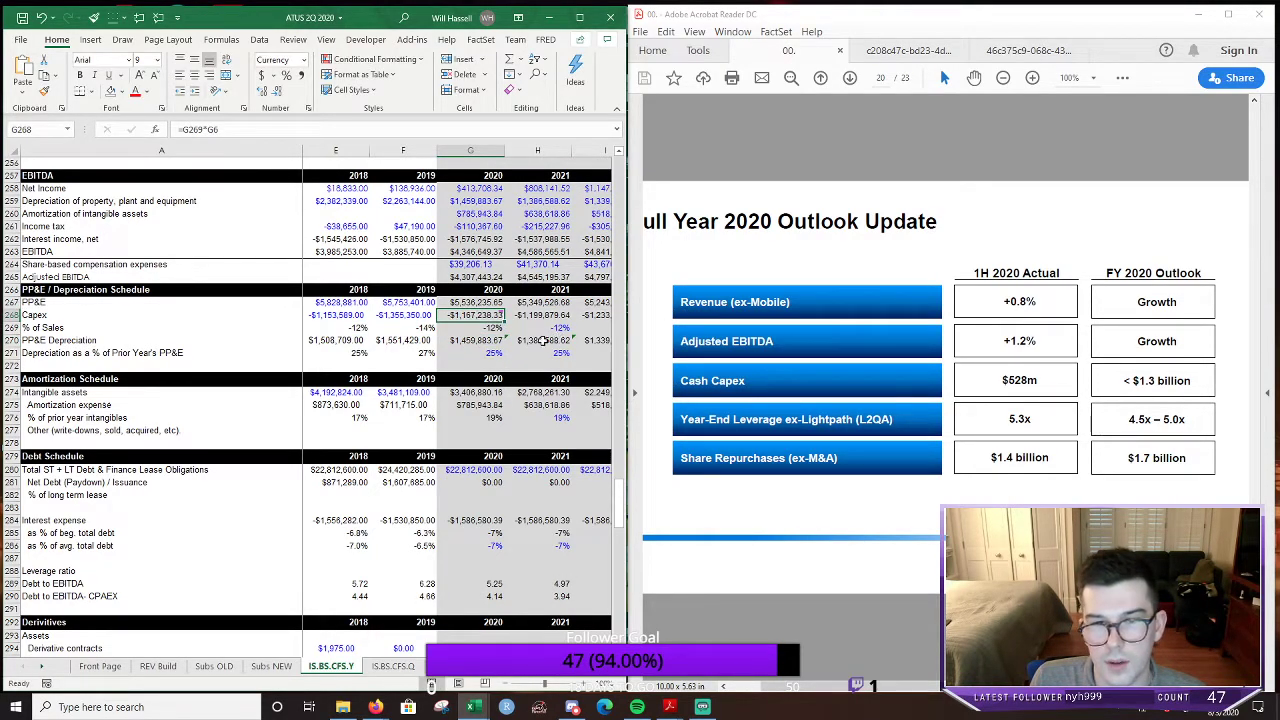
pyautogui.press('Right')
pyautogui.press('Left')
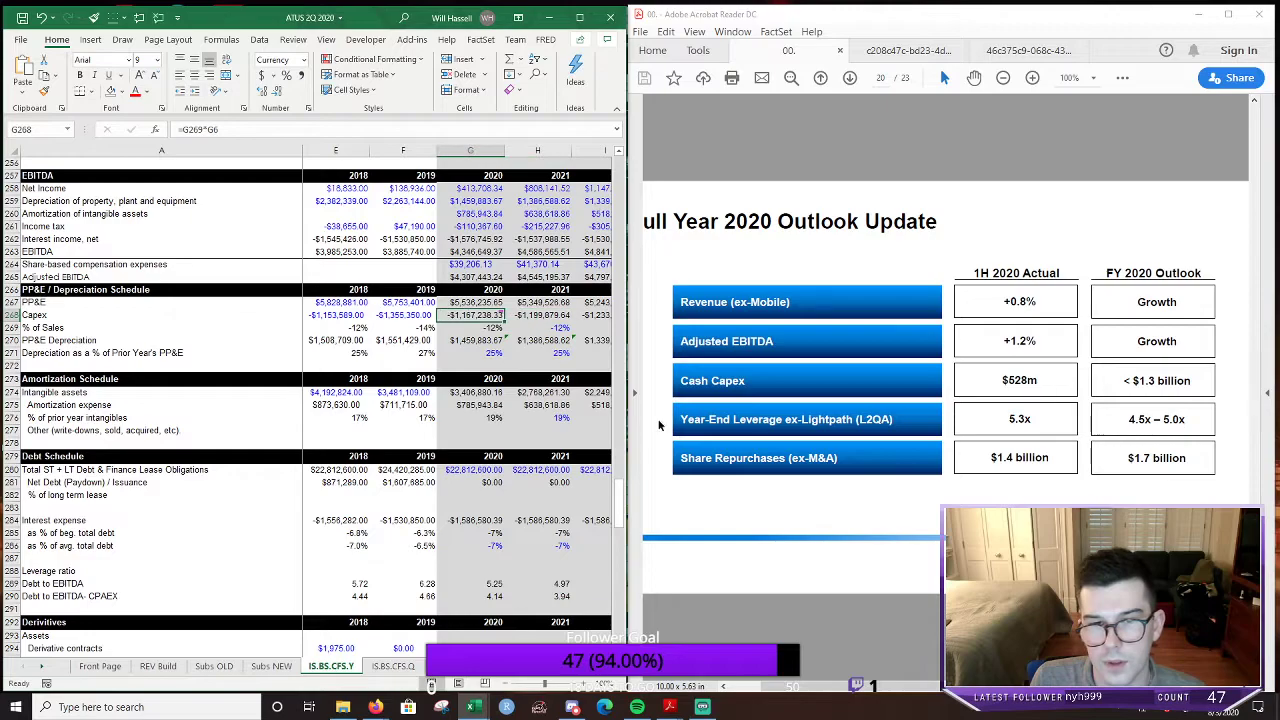
pyautogui.press('F2')
pyautogui.press('Escape')
pyautogui.press('Down')
# Try a linked ratio and a 12% entry for 2020–2021, then undo back to the -12% average
pyautogui.press('Delete')
pyautogui.press('Up')
pyautogui.press('Down')
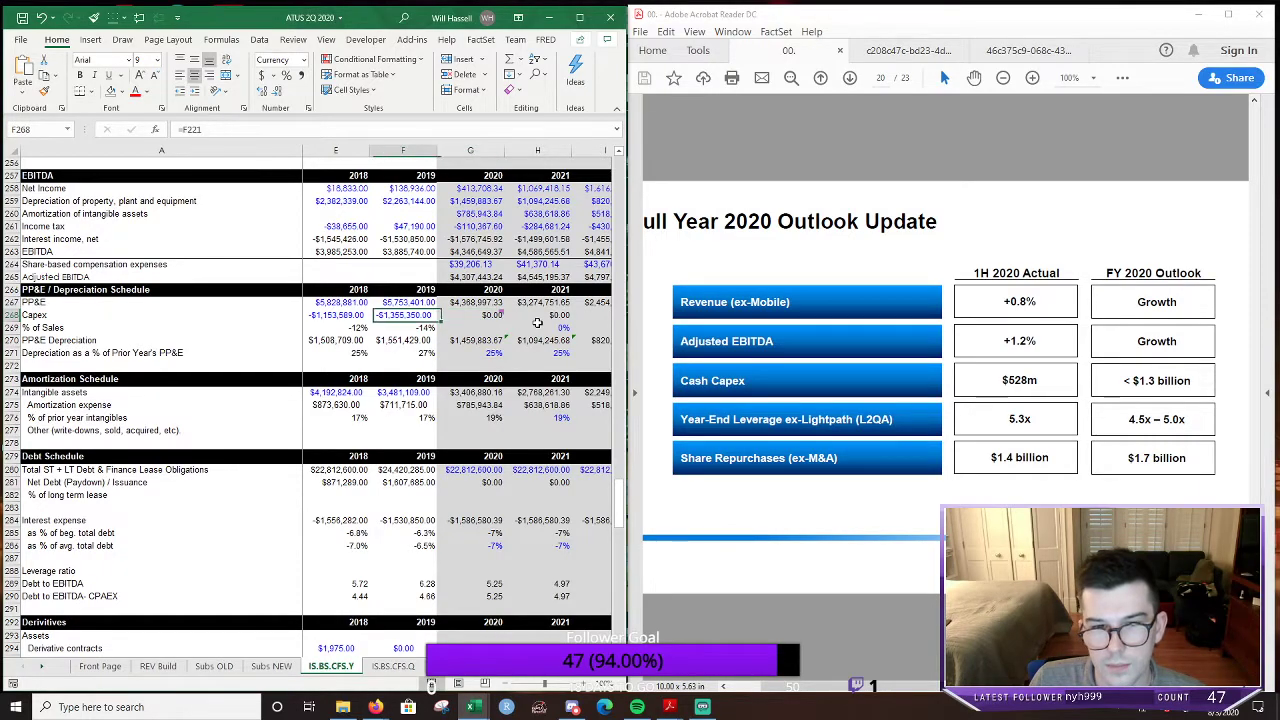
pyautogui.press('Right')
pyautogui.write('=')
pyautogui.press('Left')
pyautogui.hotkey('ctrl', 'Return')
pyautogui.write('12')
pyautogui.hotkey('ctrl', 'Return')
pyautogui.hotkey('ctrl', 'Return')
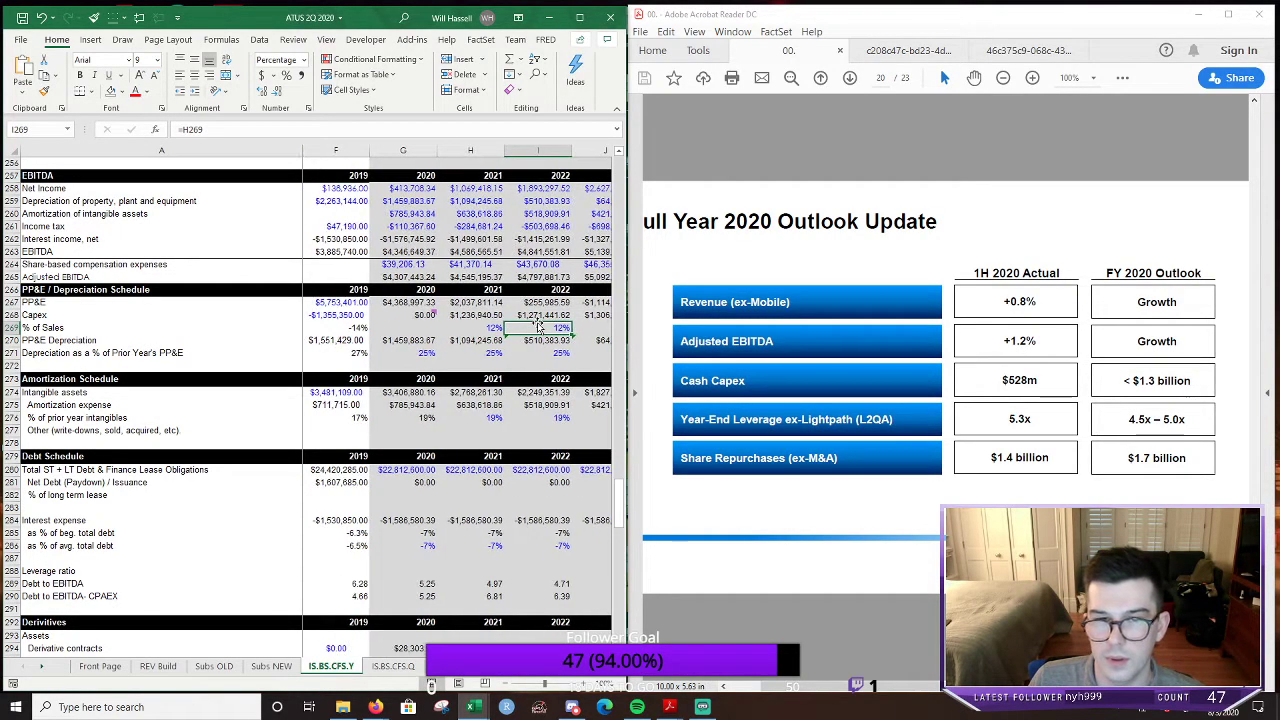
pyautogui.hotkey('ctrl', 'z')
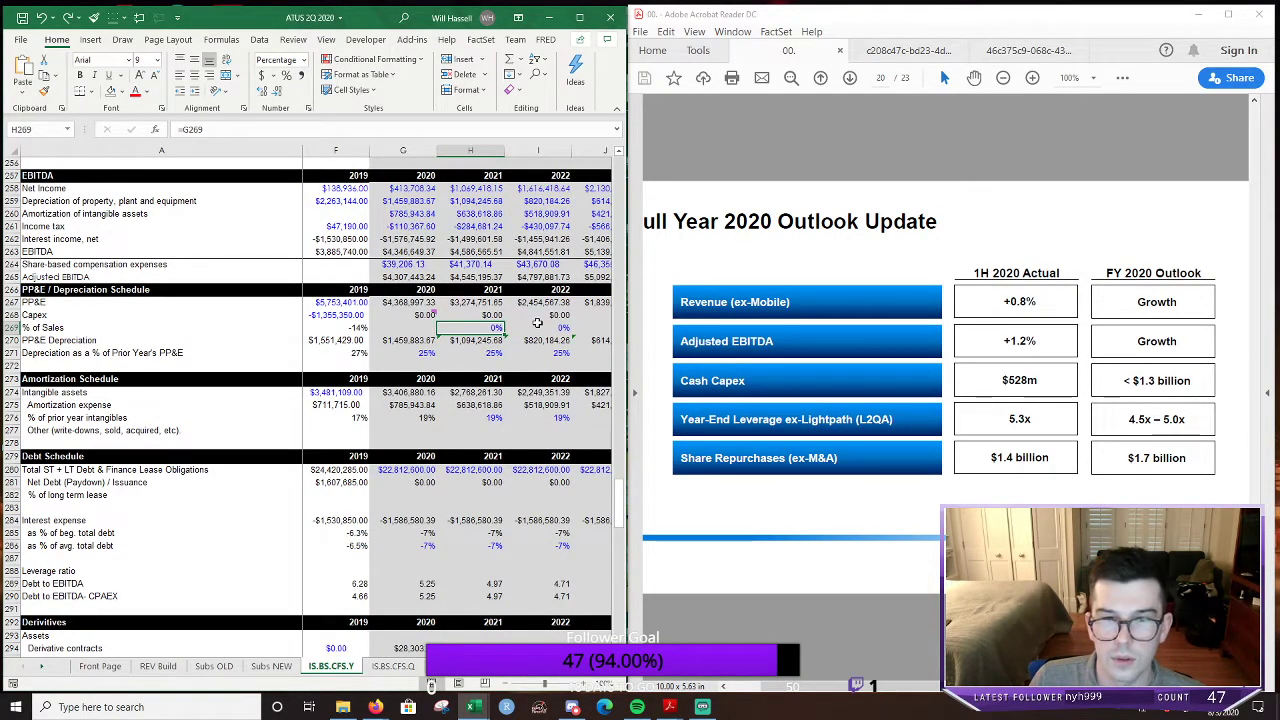
pyautogui.hotkey('ctrl', 'z')
pyautogui.press('Right')
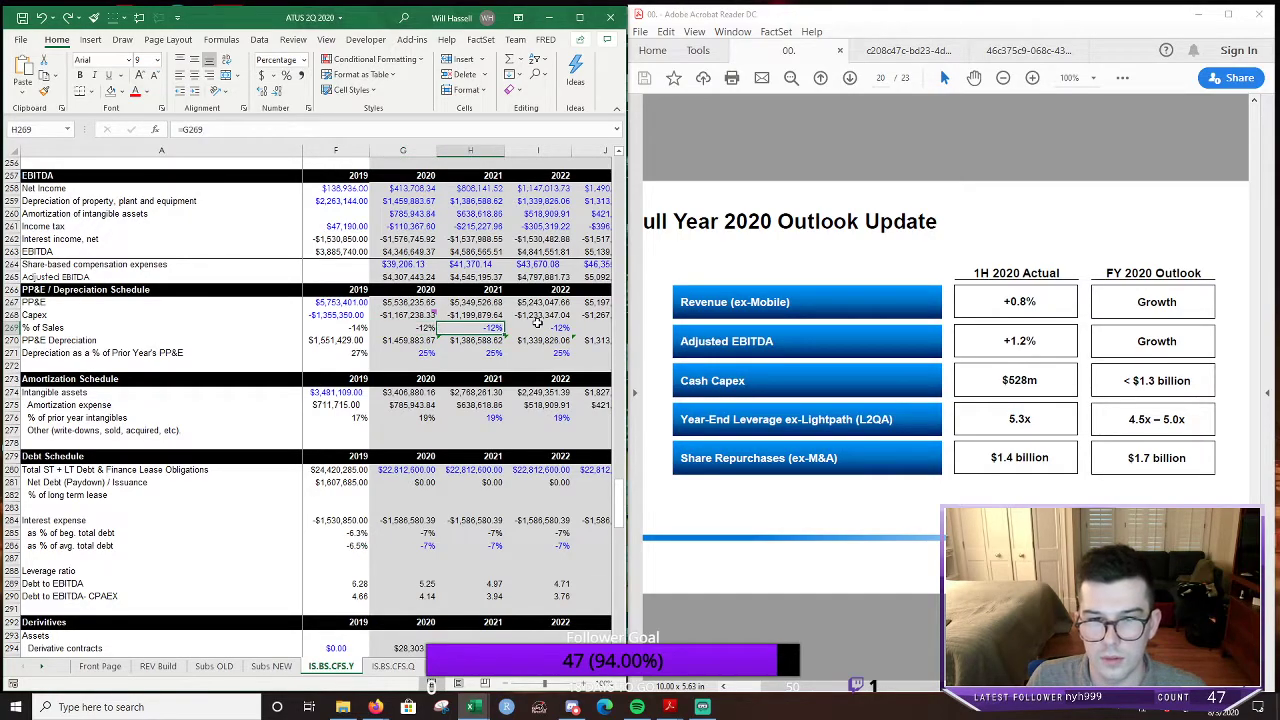
pyautogui.press('Left')
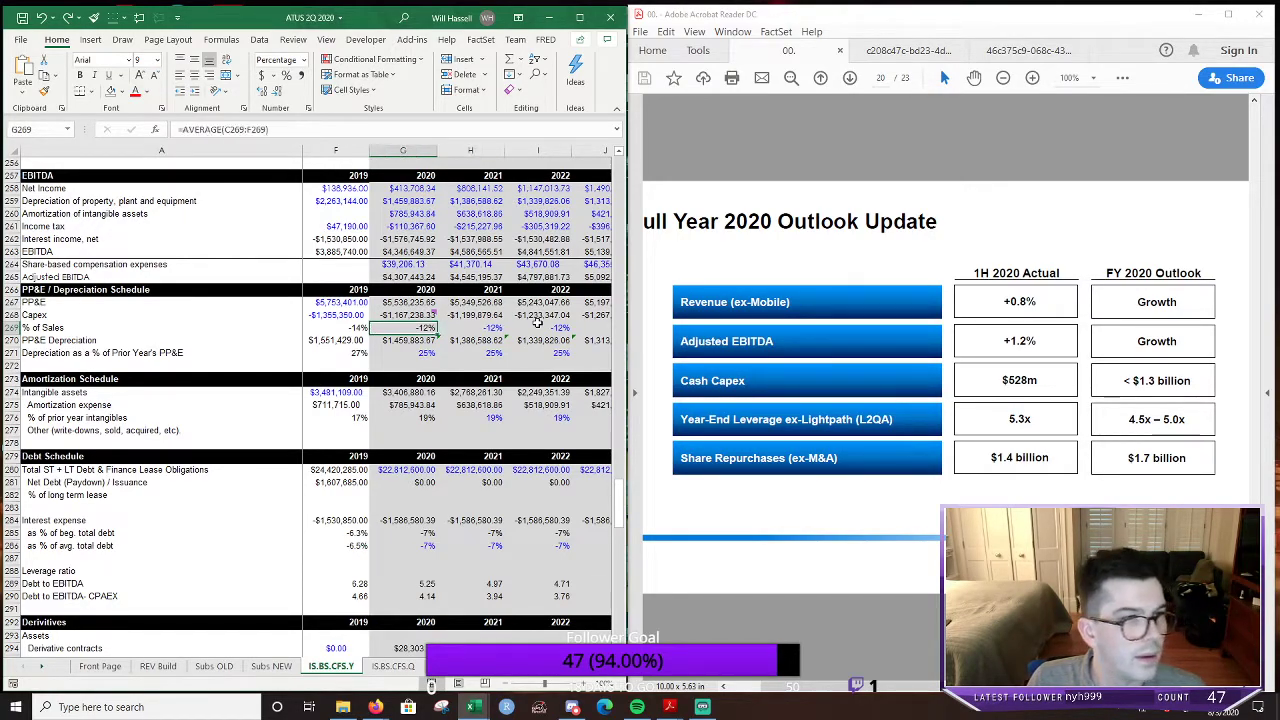
pyautogui.press('Left')
pyautogui.press('Right')
pyautogui.press('Up')
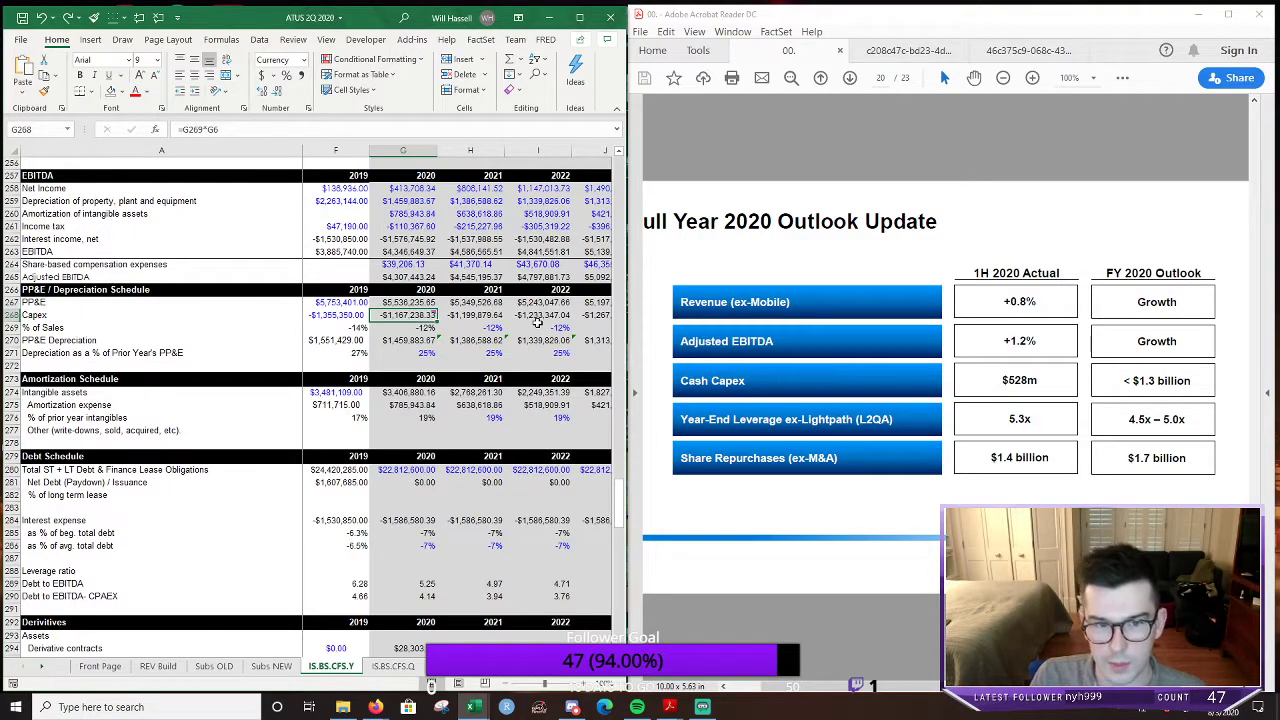
# Add the note 'guidance at Q2 of 1.7b' to the 2020 share repurchase amount in G338
pyautogui.scroll(-6, 549, 559)
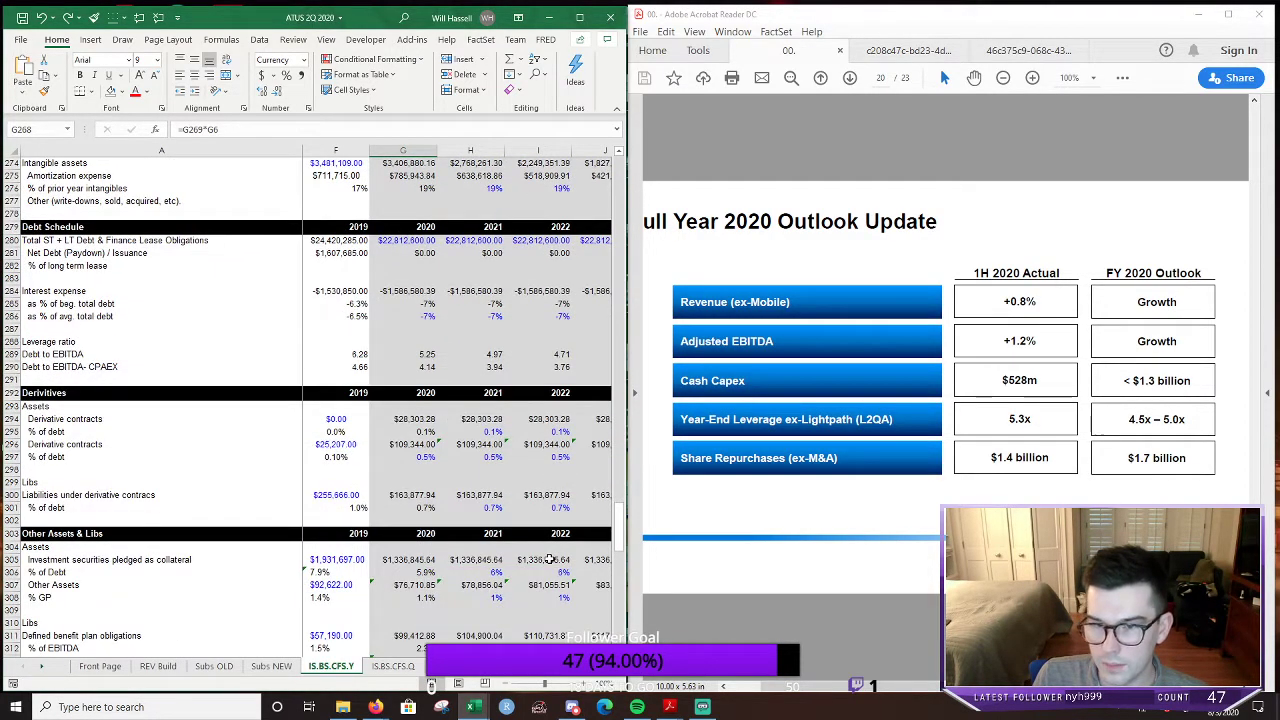
pyautogui.scroll(-12, 549, 559)
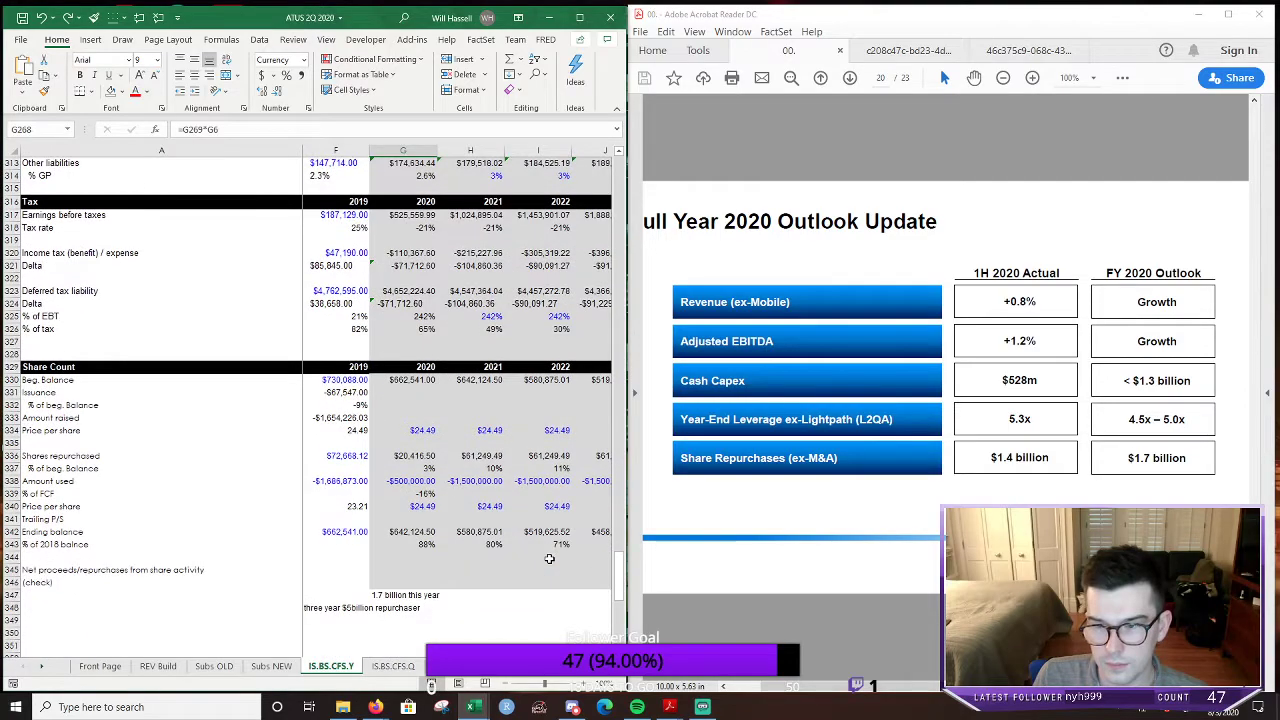
pyautogui.scroll(-3, 549, 559)
pyautogui.click(417, 365)
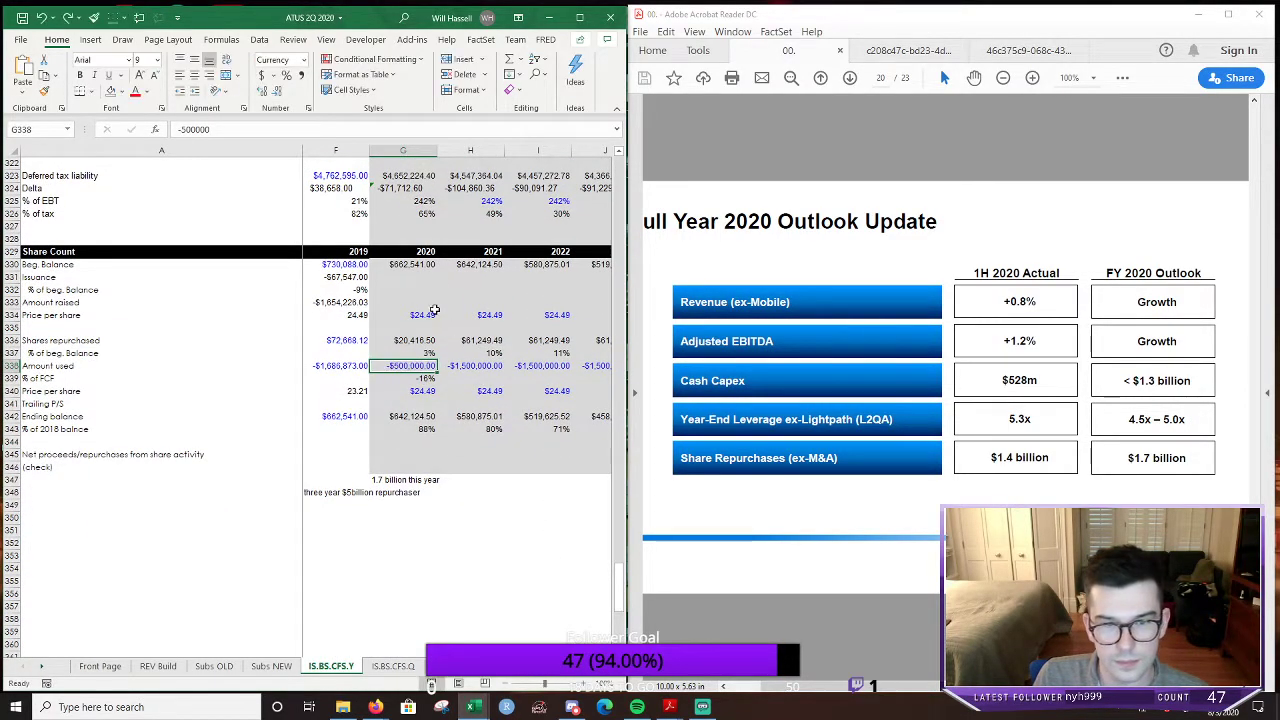
pyautogui.click(414, 340)
pyautogui.click(417, 365)
pyautogui.hotkey('shift', 'F2')
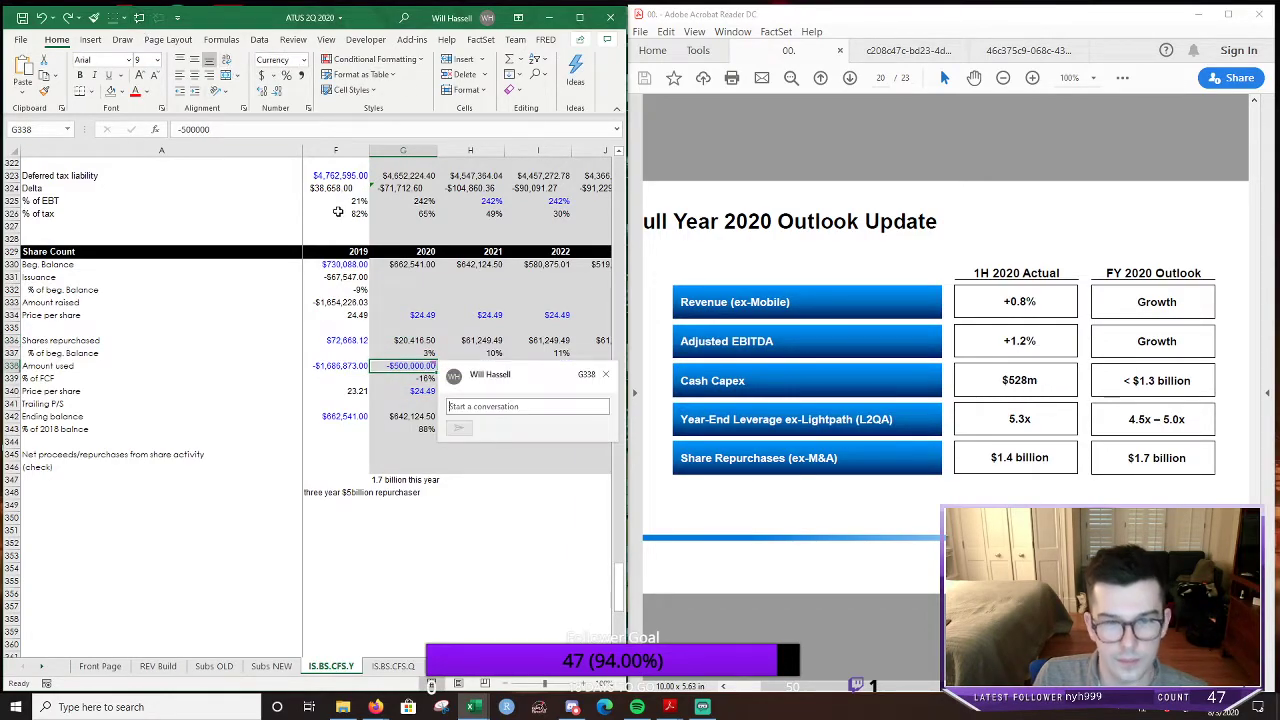
pyautogui.write('gui')
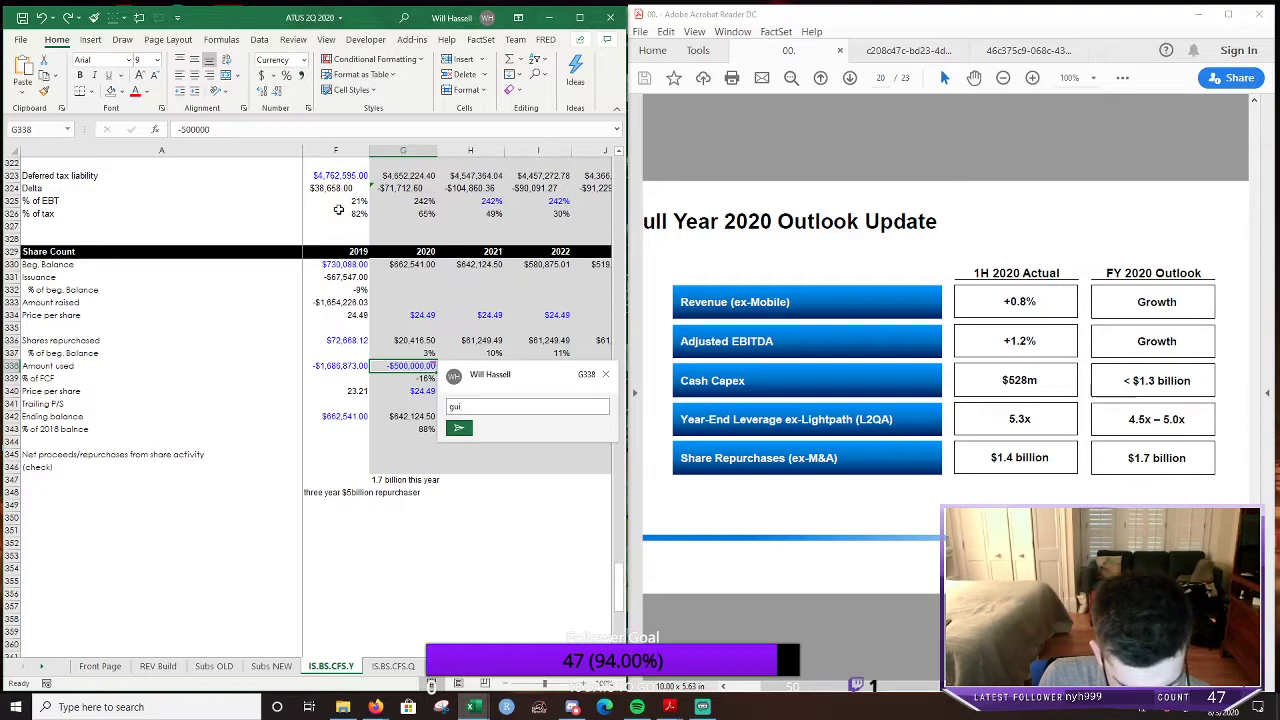
pyautogui.write('dance at')
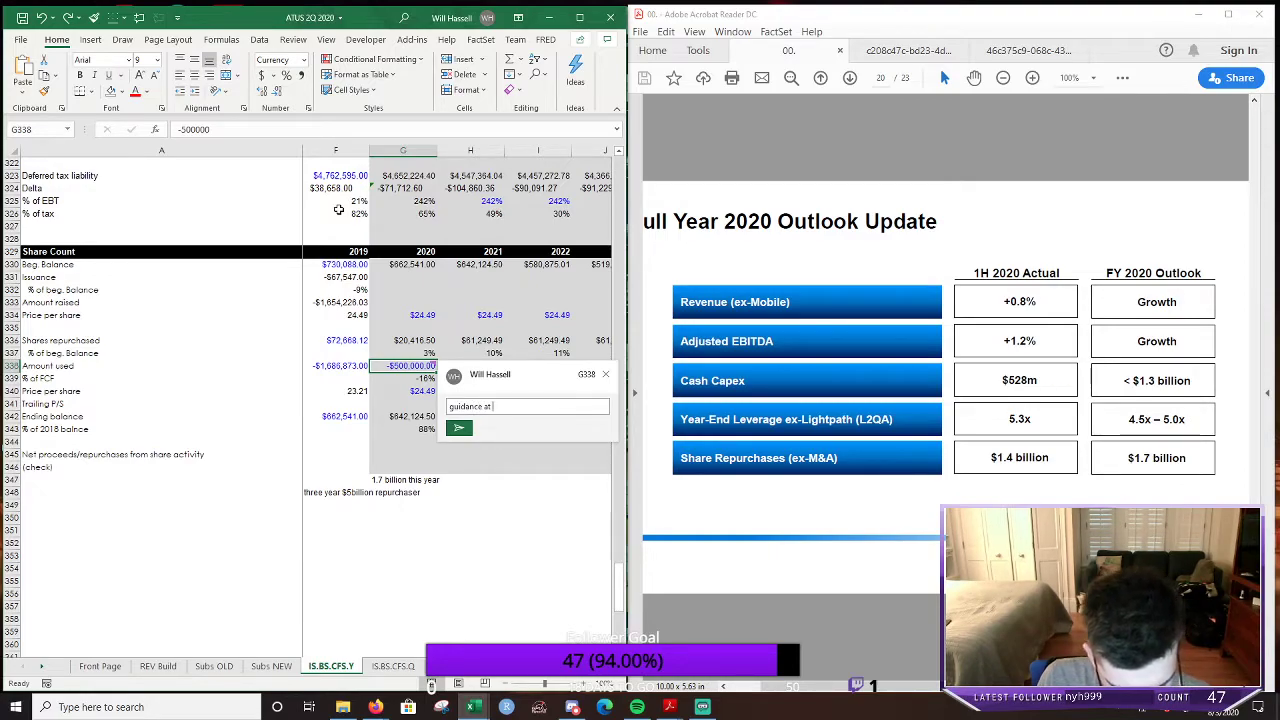
pyautogui.write(' Q2')
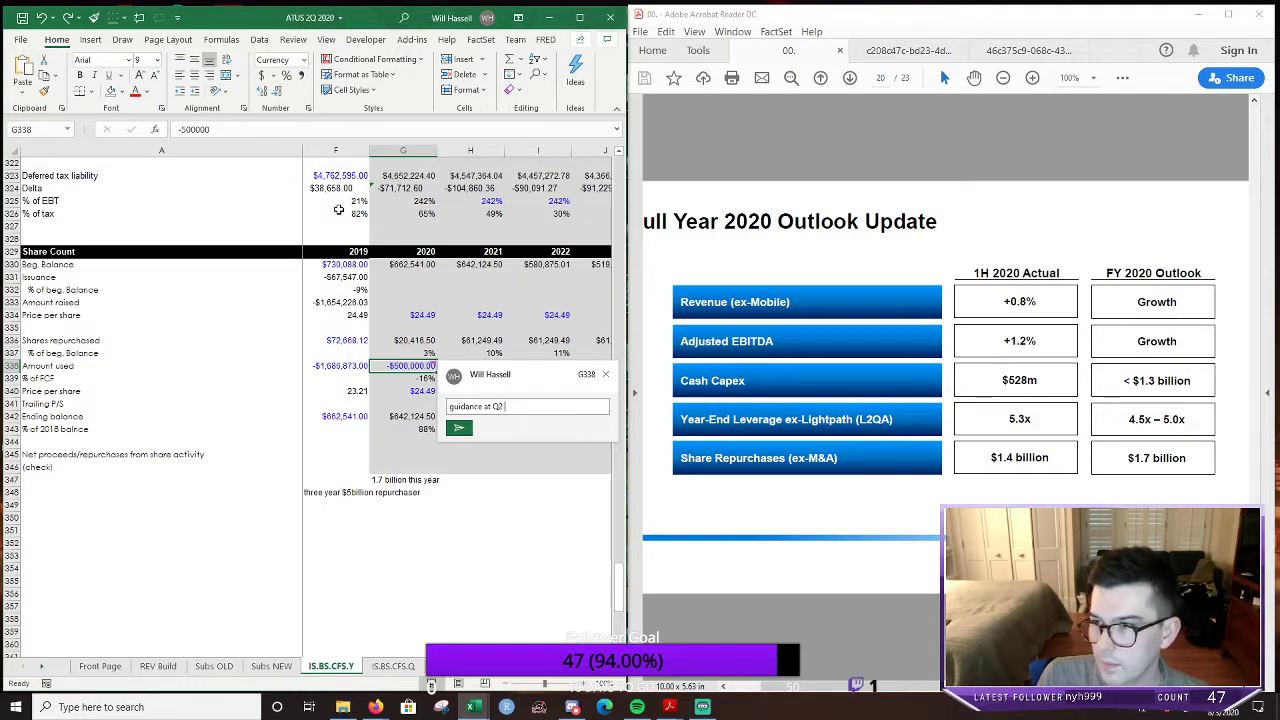
pyautogui.write(' of')
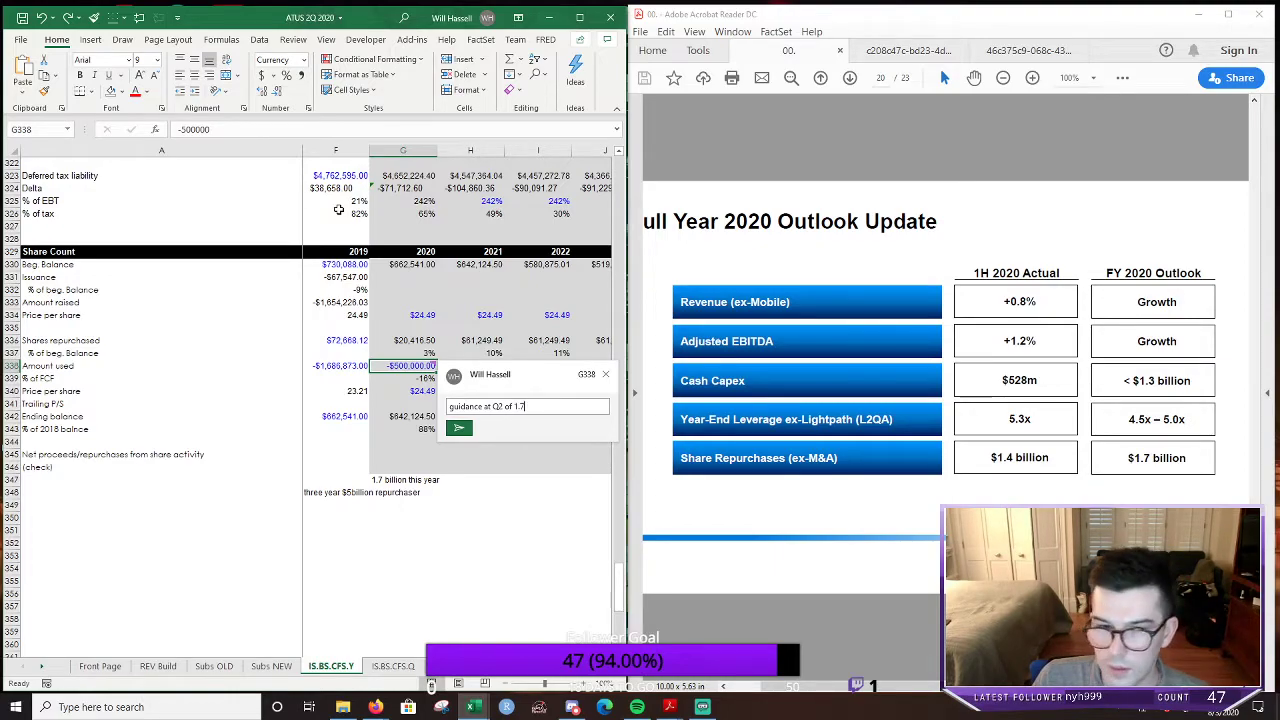
pyautogui.write(' 1.7b')
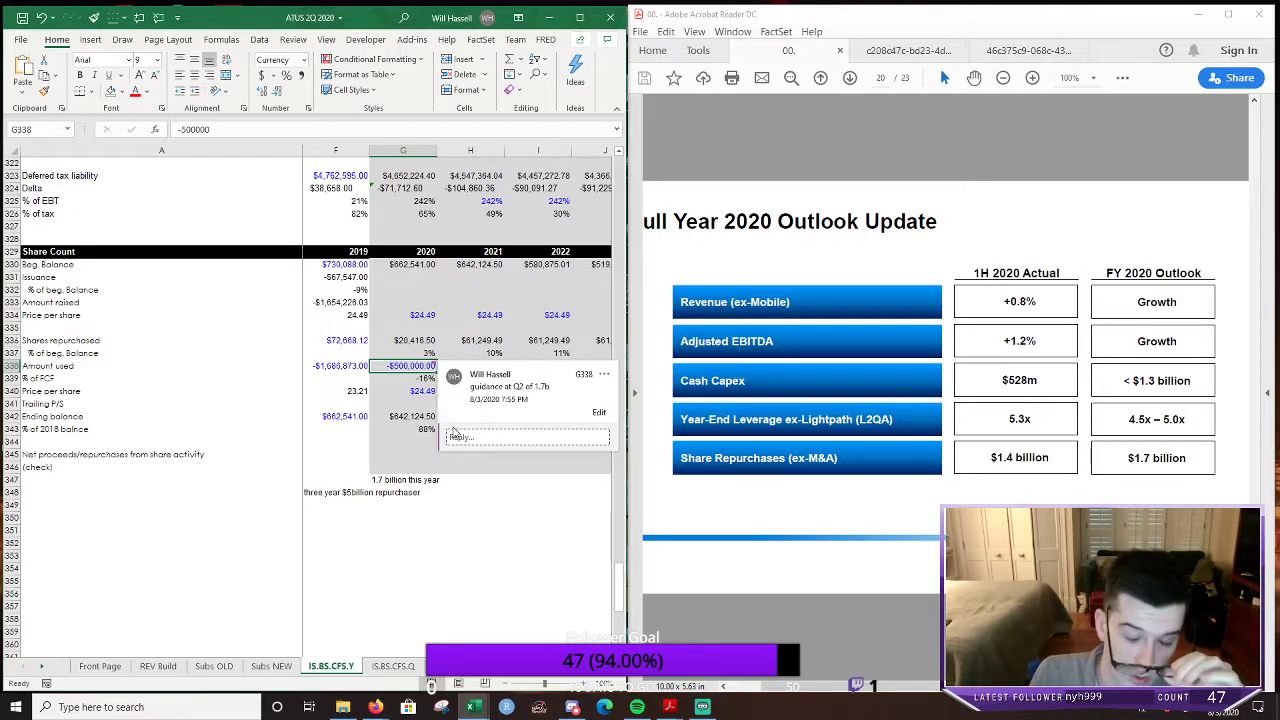
pyautogui.click(462, 496)
pyautogui.click(405, 480)
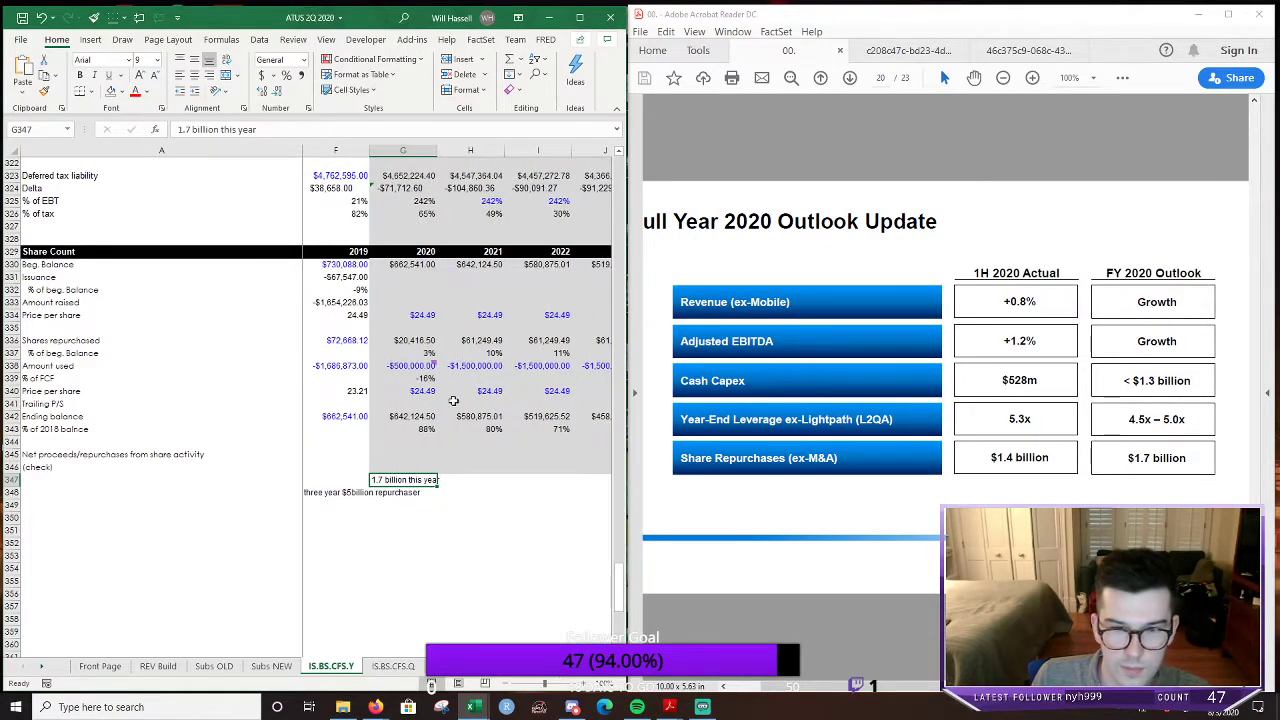
# Test pasting the 2021 repurchase amount (-1,500,000) into 2020, then undo it
pyautogui.click(376, 370)
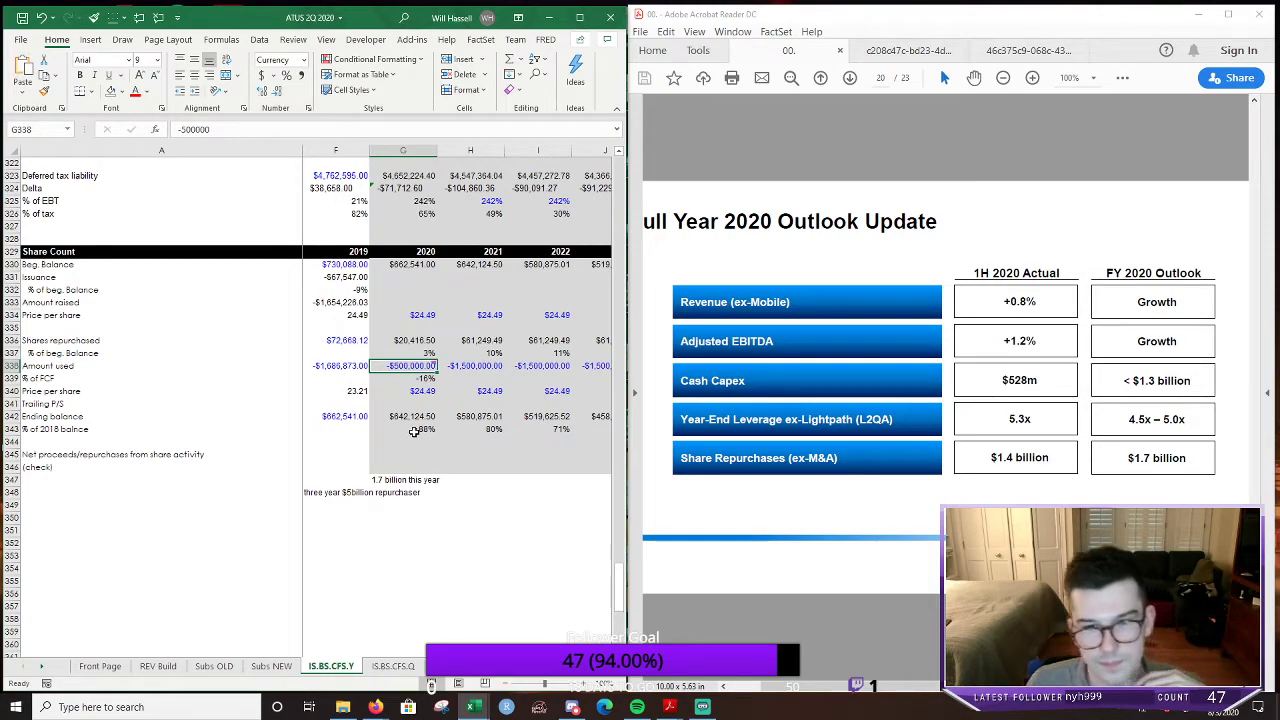
pyautogui.press('Right')
pyautogui.press('F2')
pyautogui.press('Escape')
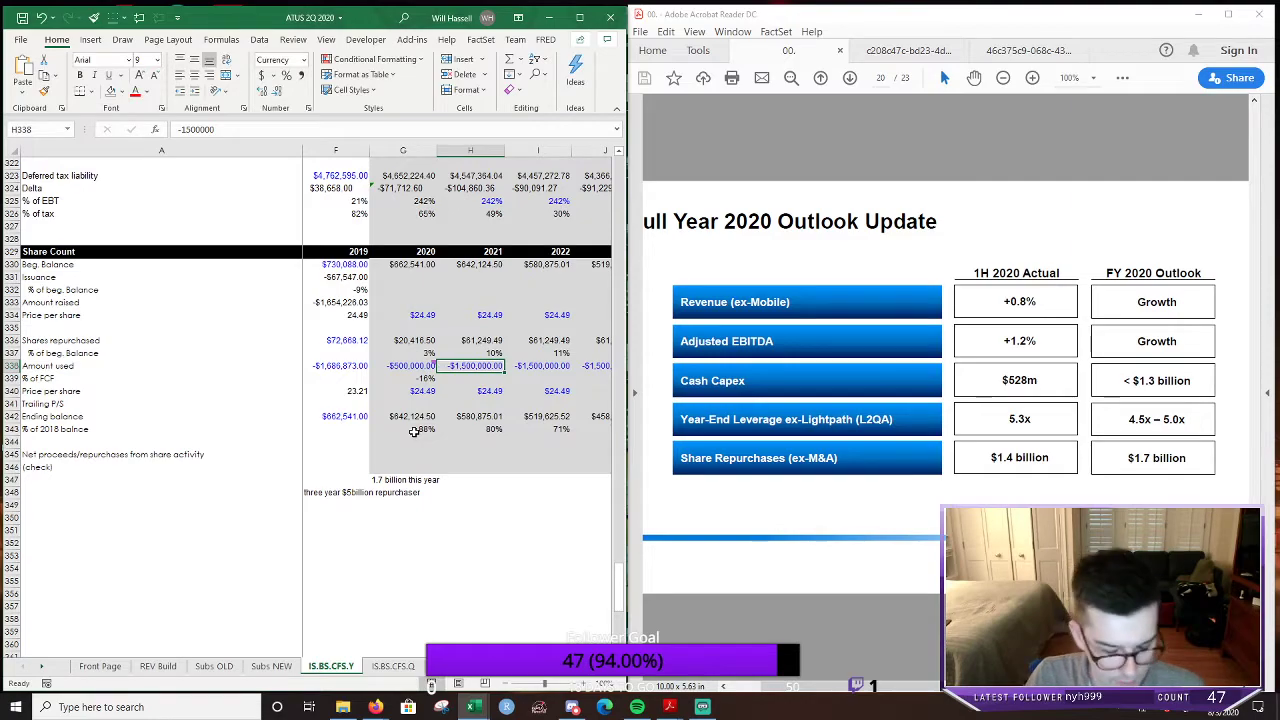
pyautogui.hotkey('ctrl', 'c')
pyautogui.press('Left')
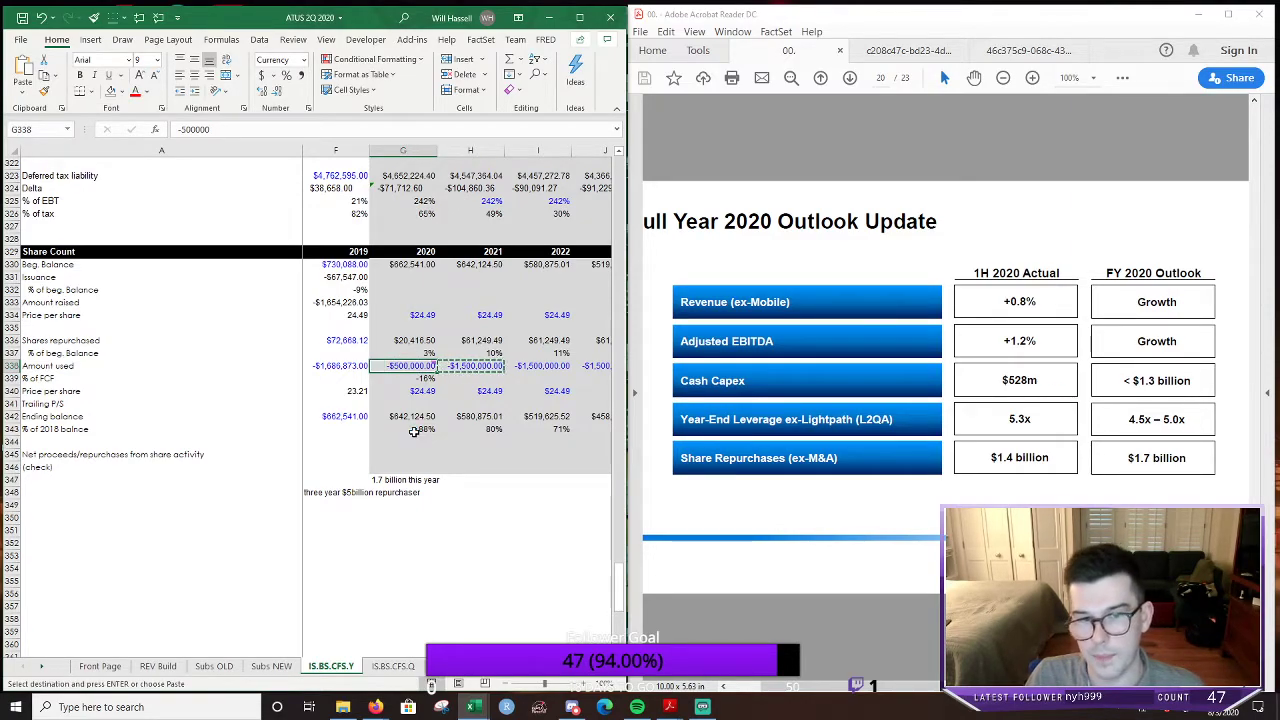
pyautogui.hotkey('ctrl', 'v')
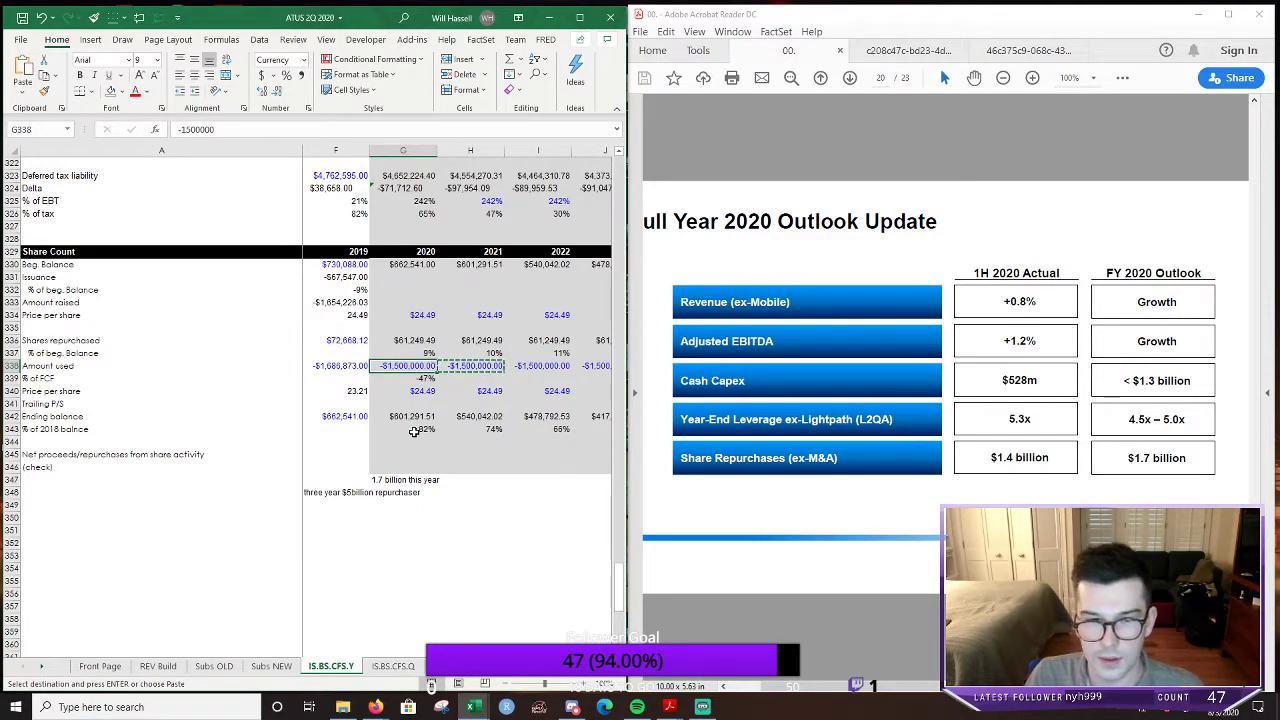
pyautogui.press('Escape')
pyautogui.hotkey('ctrl', 'z')
# Save the ATUS 2Q 2020 workbook and maximize the Excel window
pyautogui.scroll(13, 622, 533)
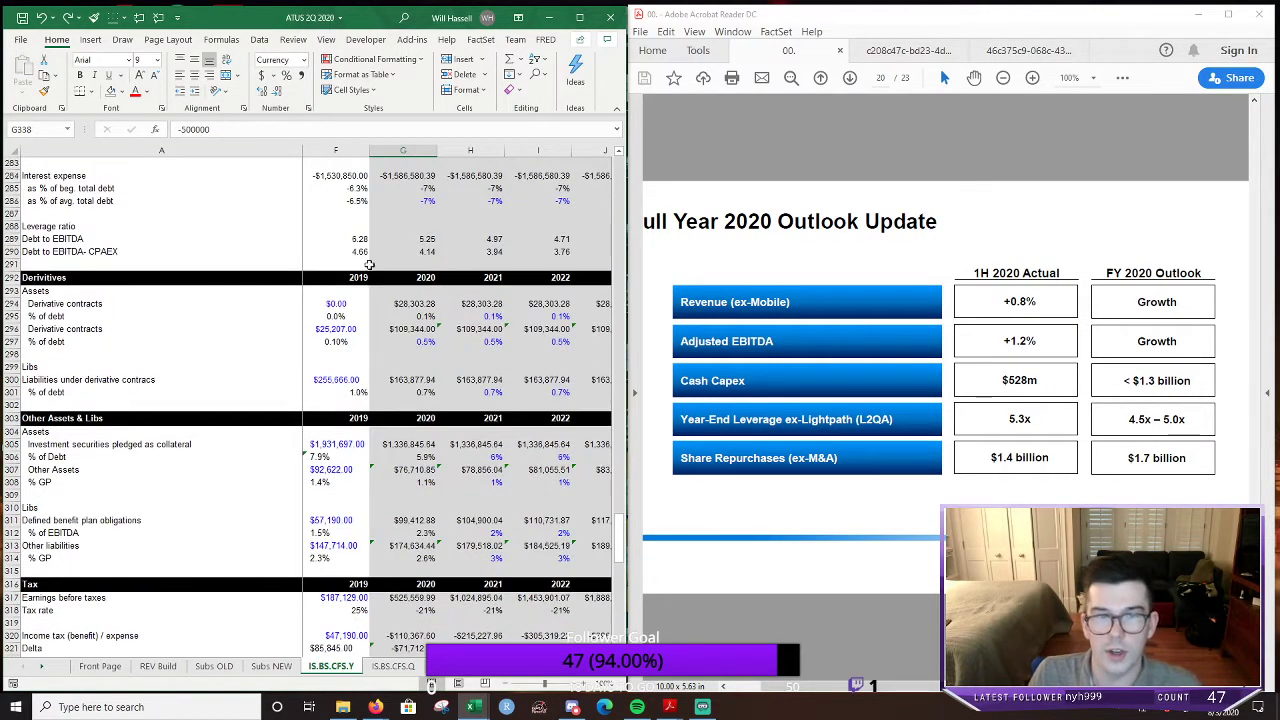
pyautogui.scroll(11, 622, 533)
pyautogui.click(22, 17)
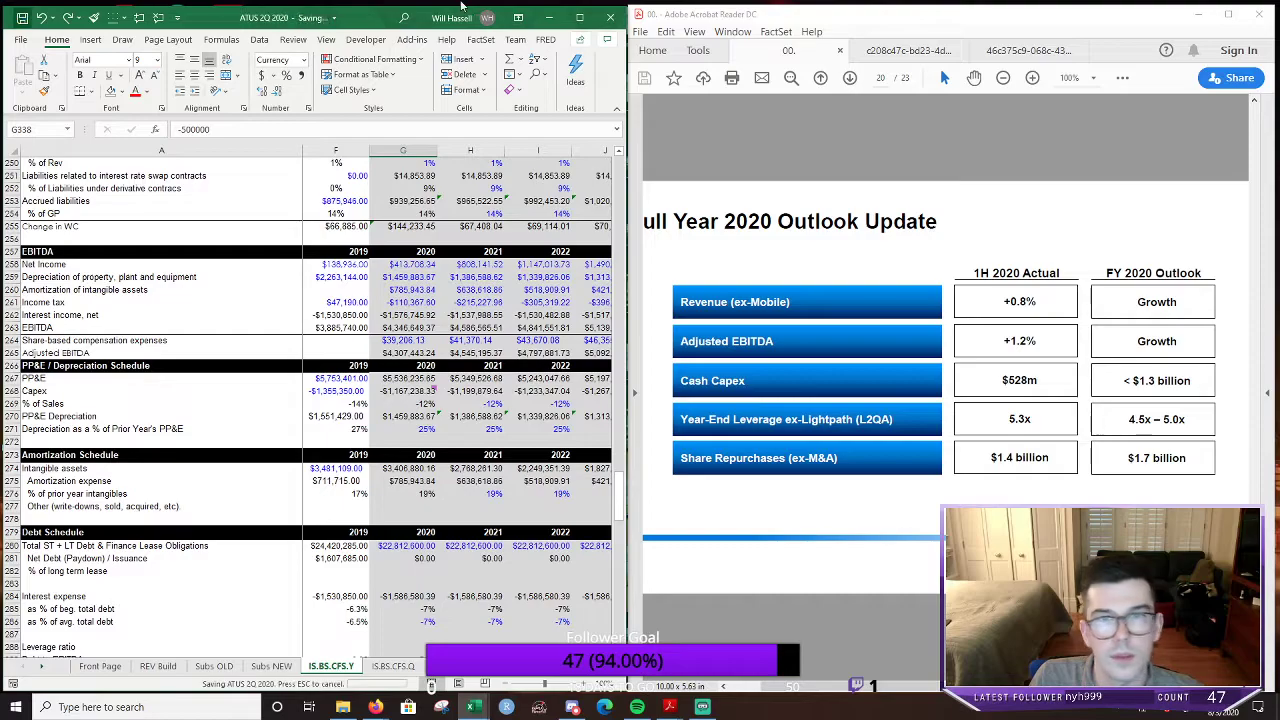
pyautogui.doubleClick(580, 20)
pyautogui.click(97, 669)
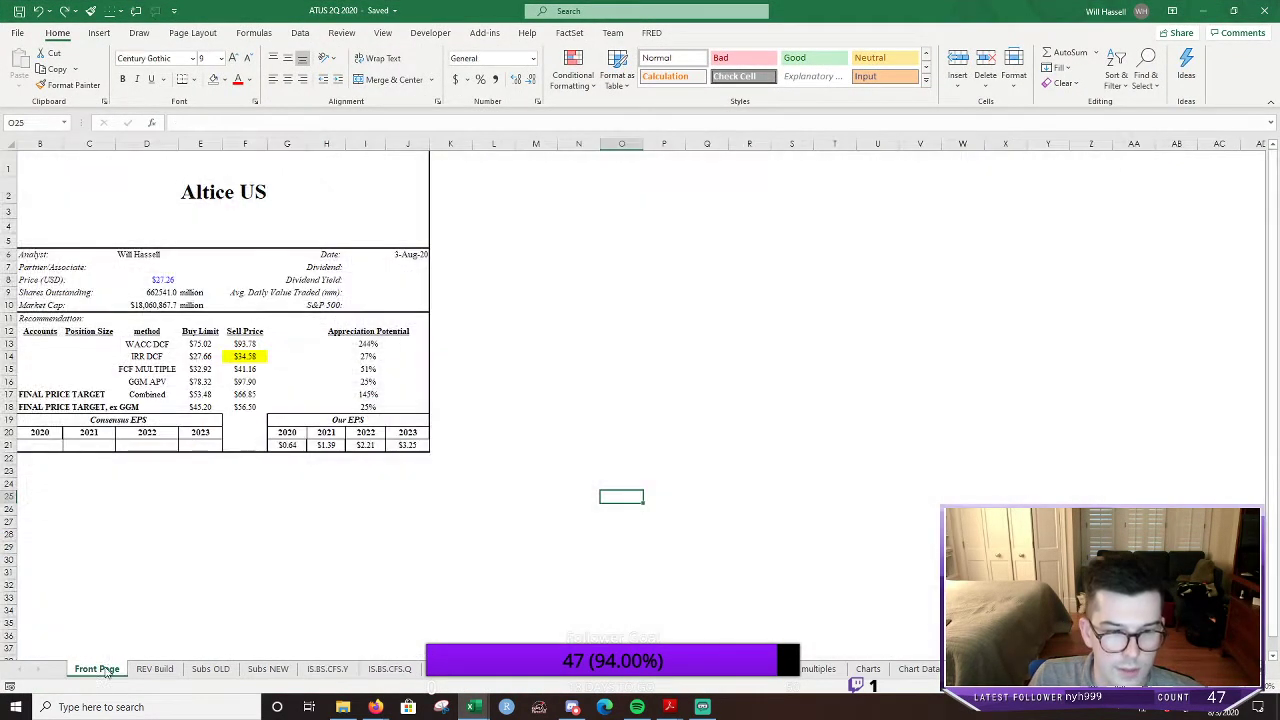
pyautogui.click(245, 356)
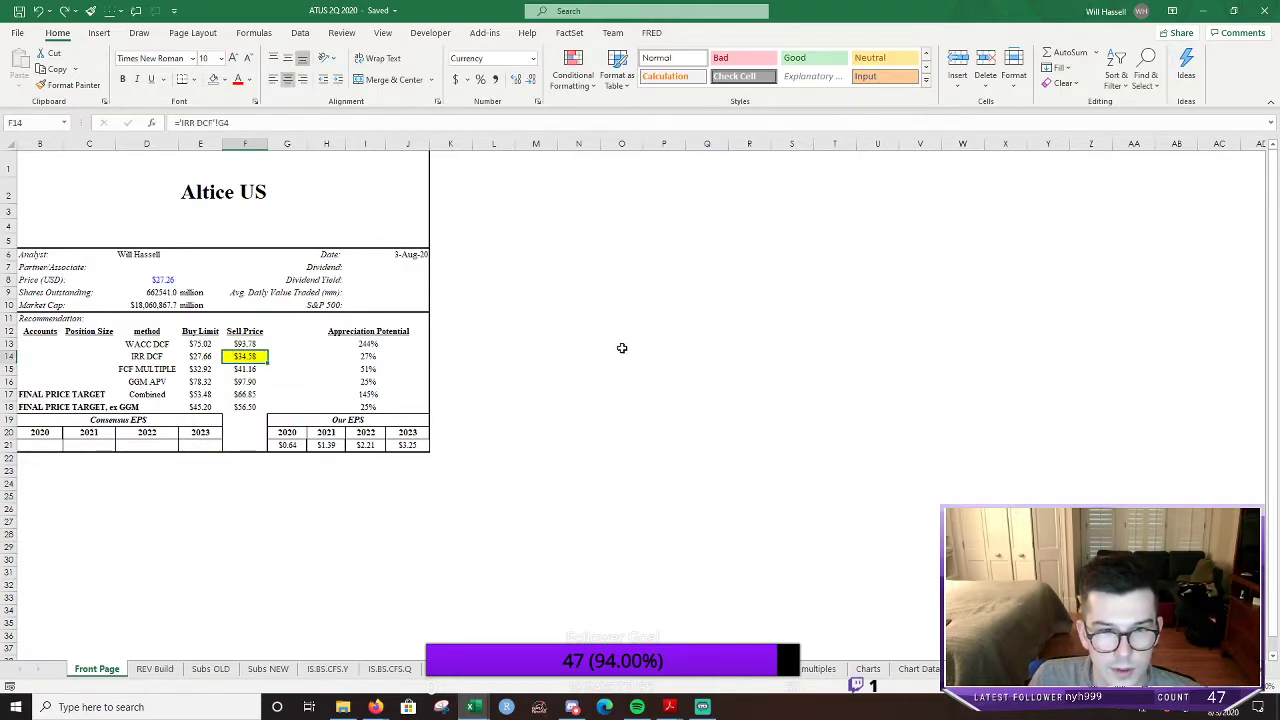
pyautogui.click(555, 470)
pyautogui.click(368, 346)
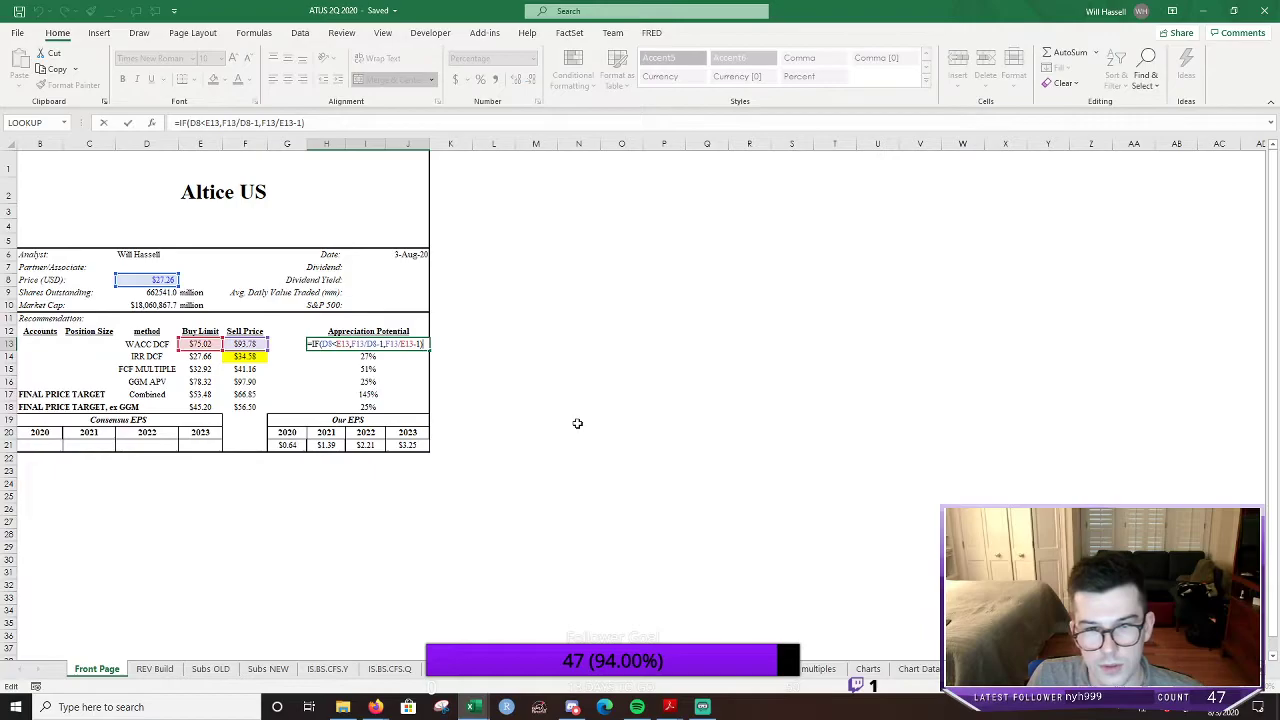
pyautogui.click(403, 354)
pyautogui.click(529, 391)
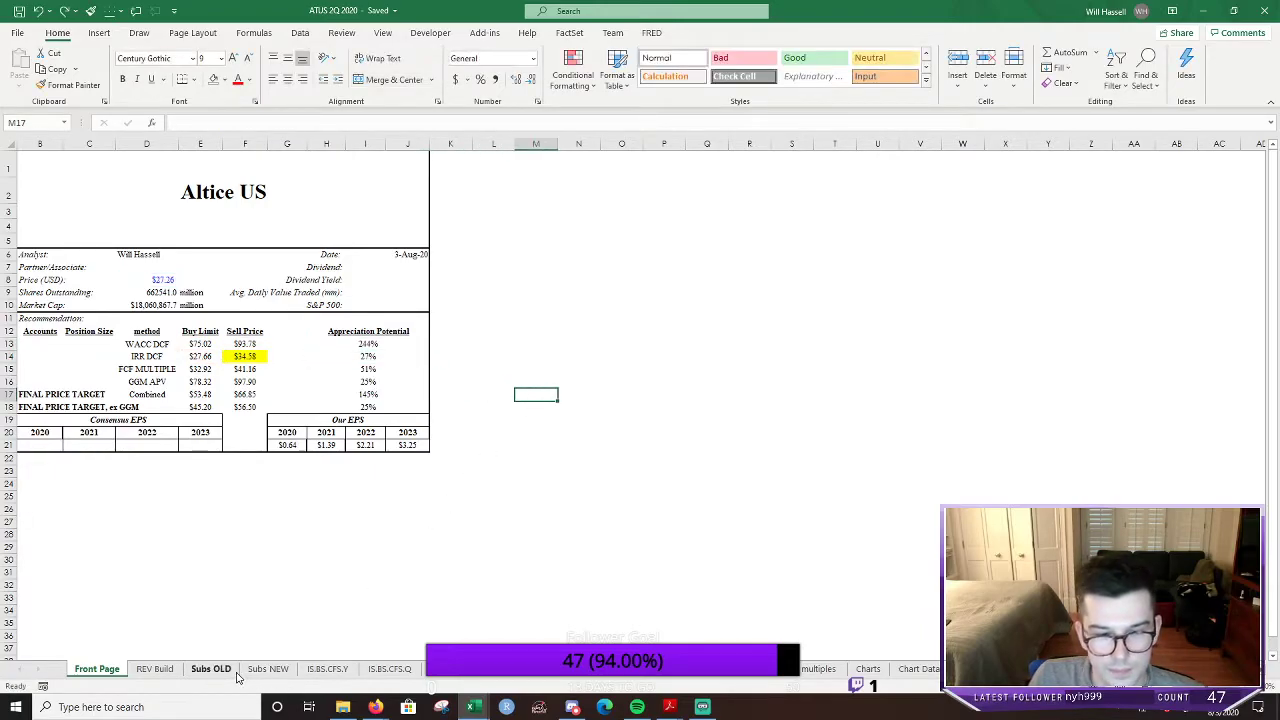
# Switch to REV Build and collapse the grouped quarterly columns for the early years
pyautogui.click(165, 669)
pyautogui.scroll(5, 500, 516)
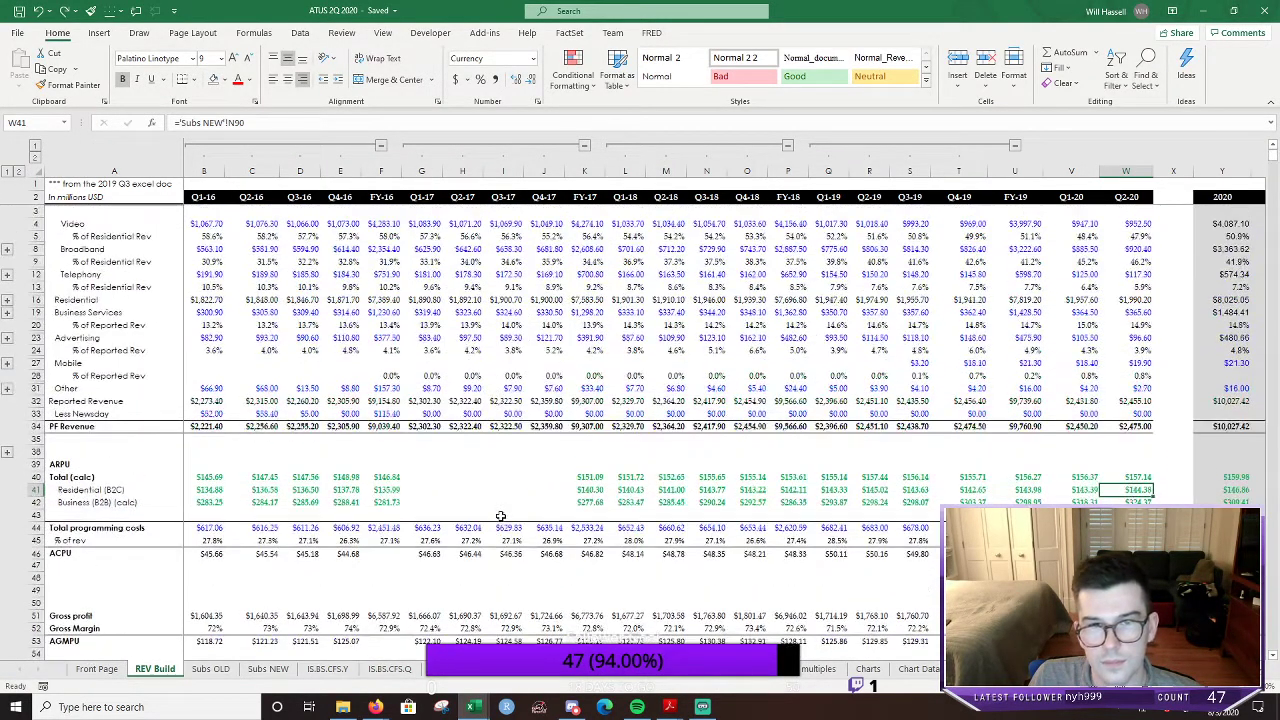
pyautogui.click(380, 146)
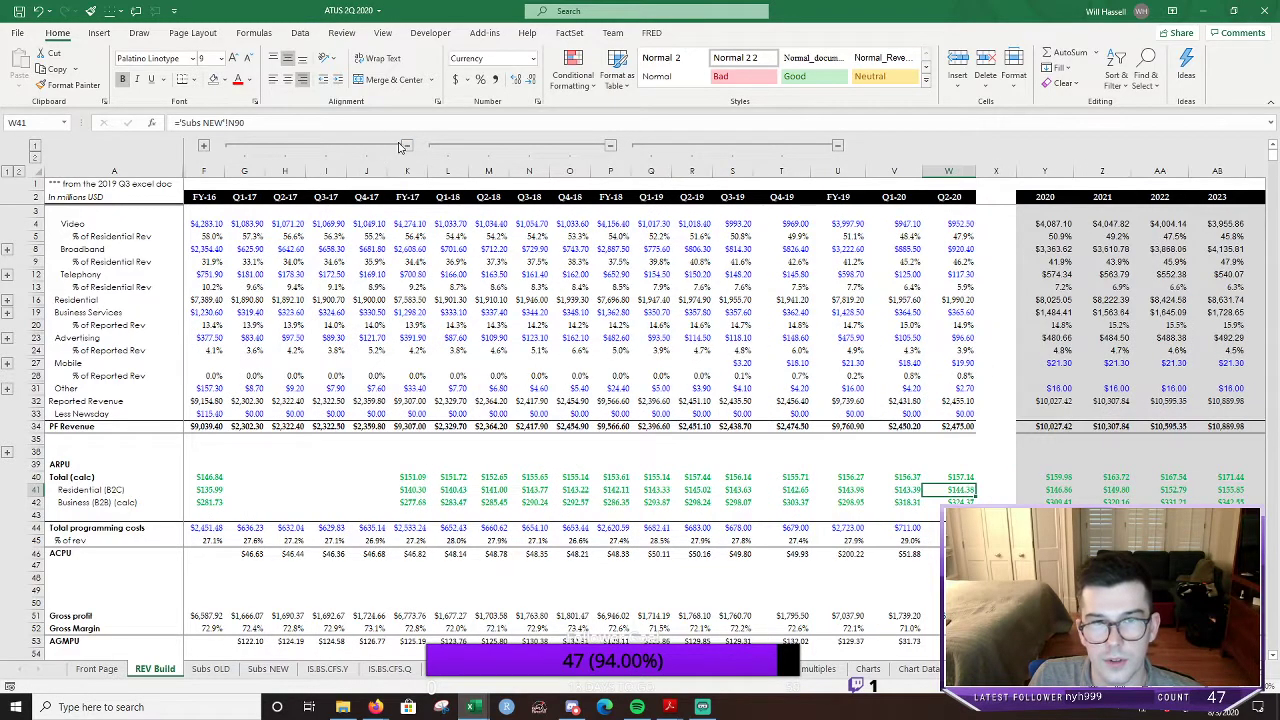
pyautogui.click(405, 146)
pyautogui.click(448, 146)
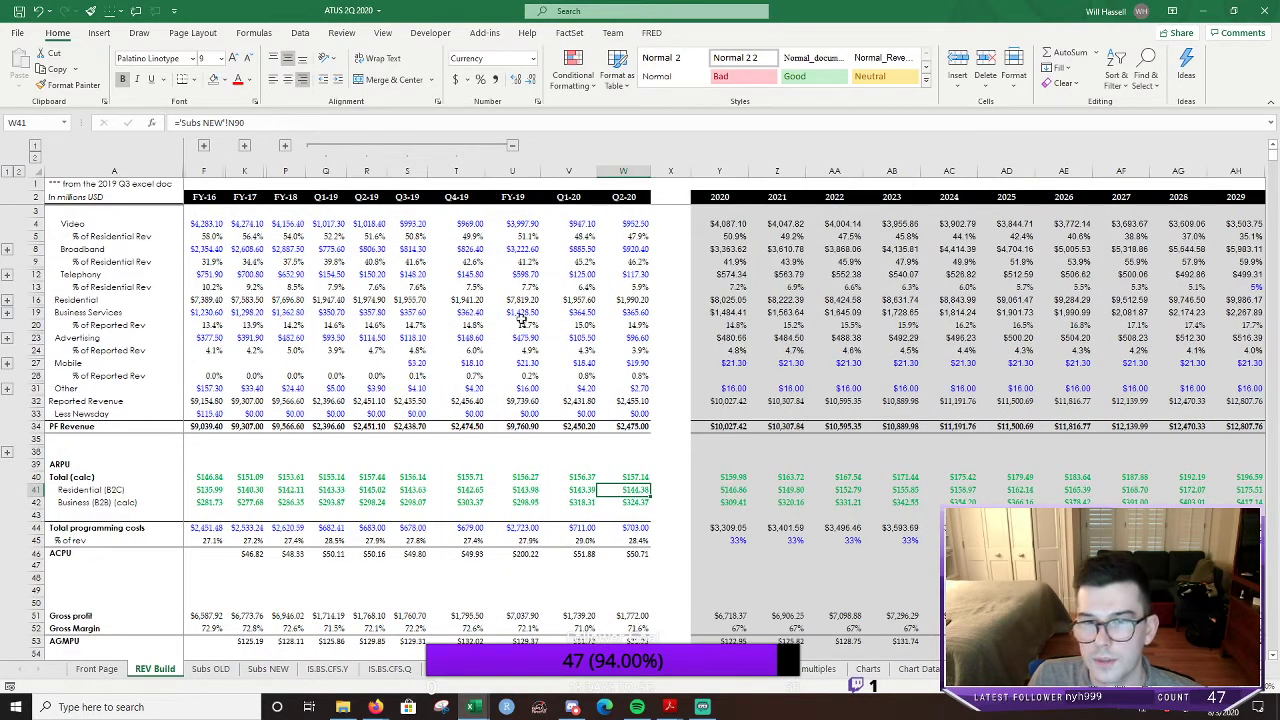
pyautogui.click(672, 340)
# Inspect the 2020 Video revenue and Video share formulas
pyautogui.click(722, 224)
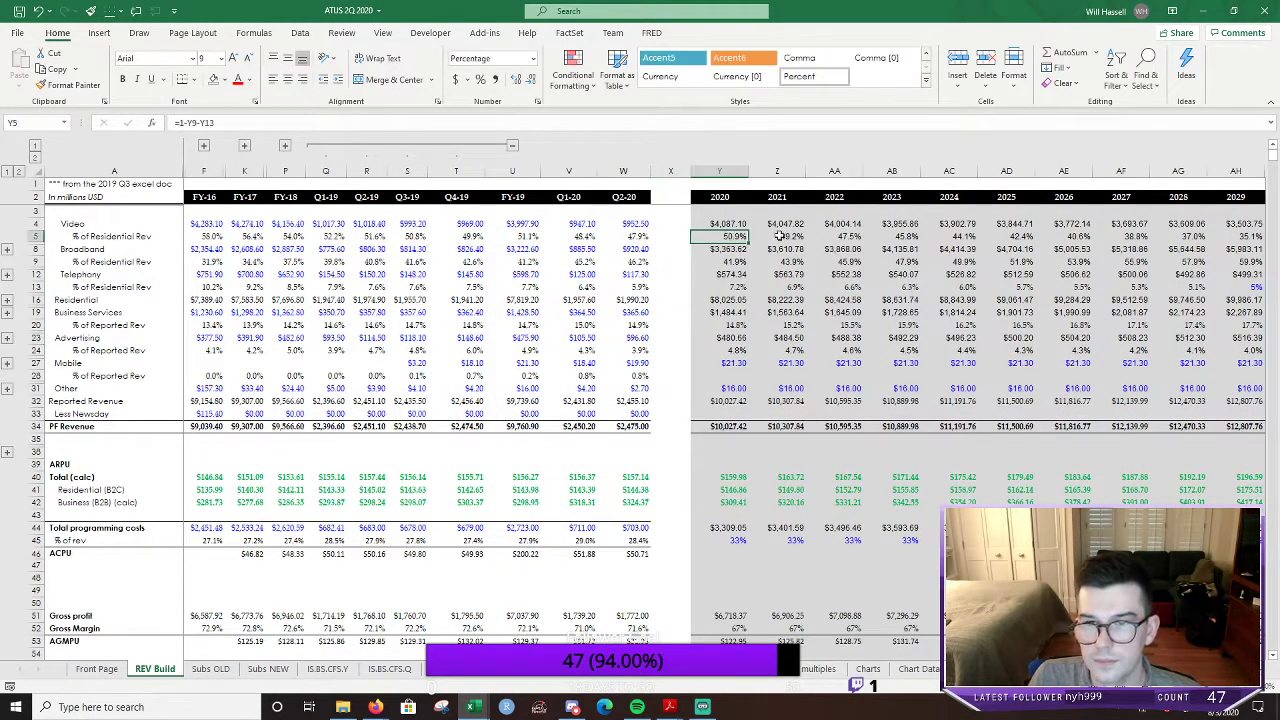
pyautogui.press('F2')
pyautogui.press('Escape')
pyautogui.press('F2')
pyautogui.press('Escape')
pyautogui.press('F2')
pyautogui.press('Escape')
pyautogui.press('F2')
pyautogui.press('Escape')
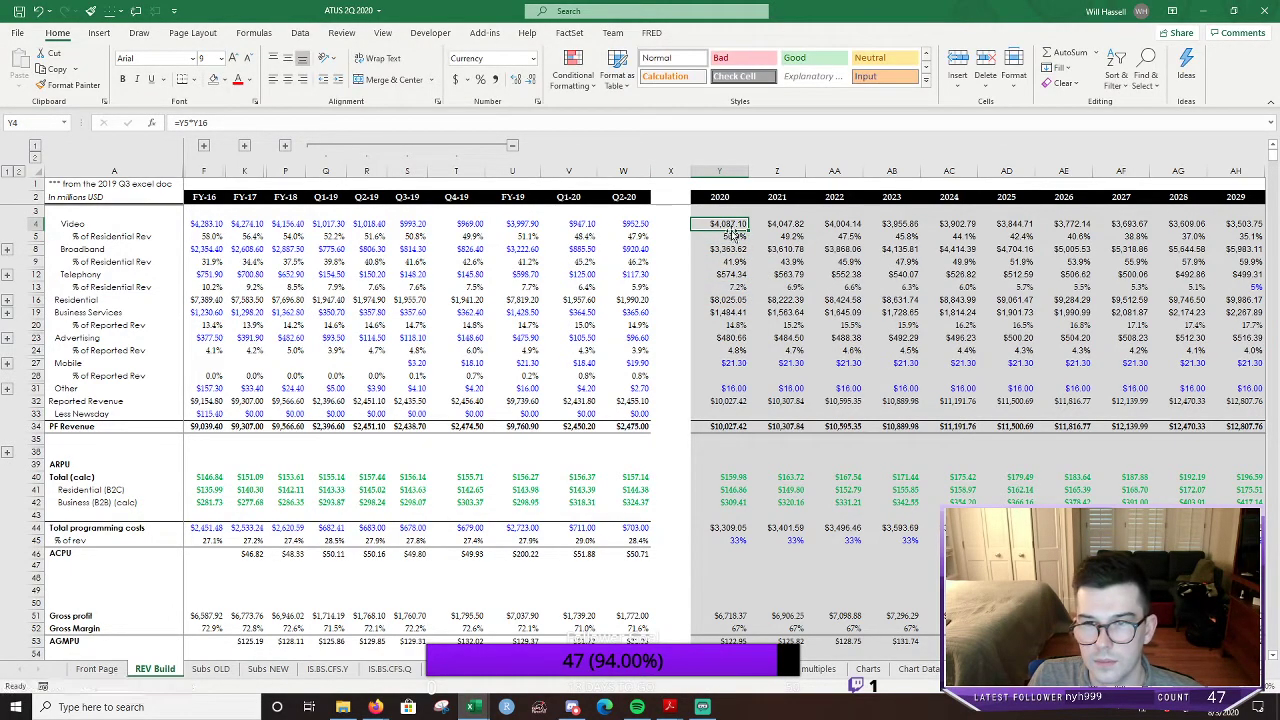
pyautogui.click(733, 237)
pyautogui.press('F2')
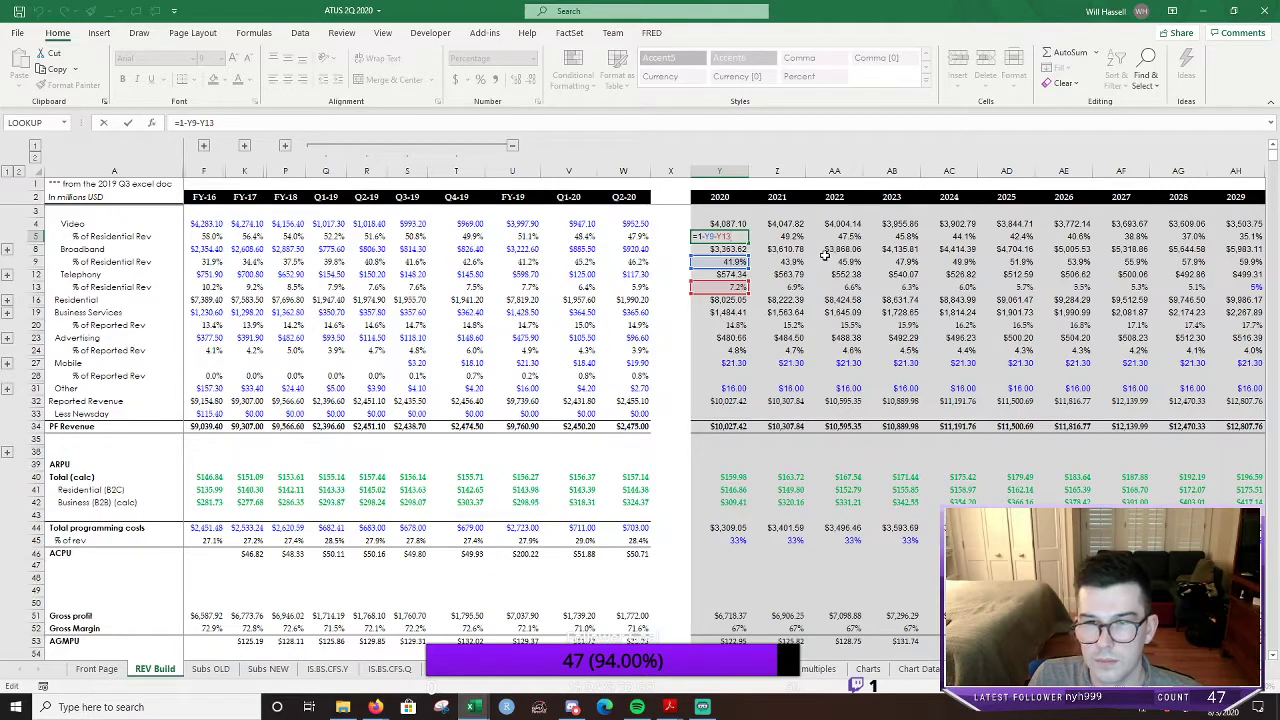
pyautogui.press('Escape')
# Review the 2020 Broadband share formula in Y9 before overwriting it
pyautogui.press('Down')
pyautogui.press('Down')
pyautogui.press('F2')
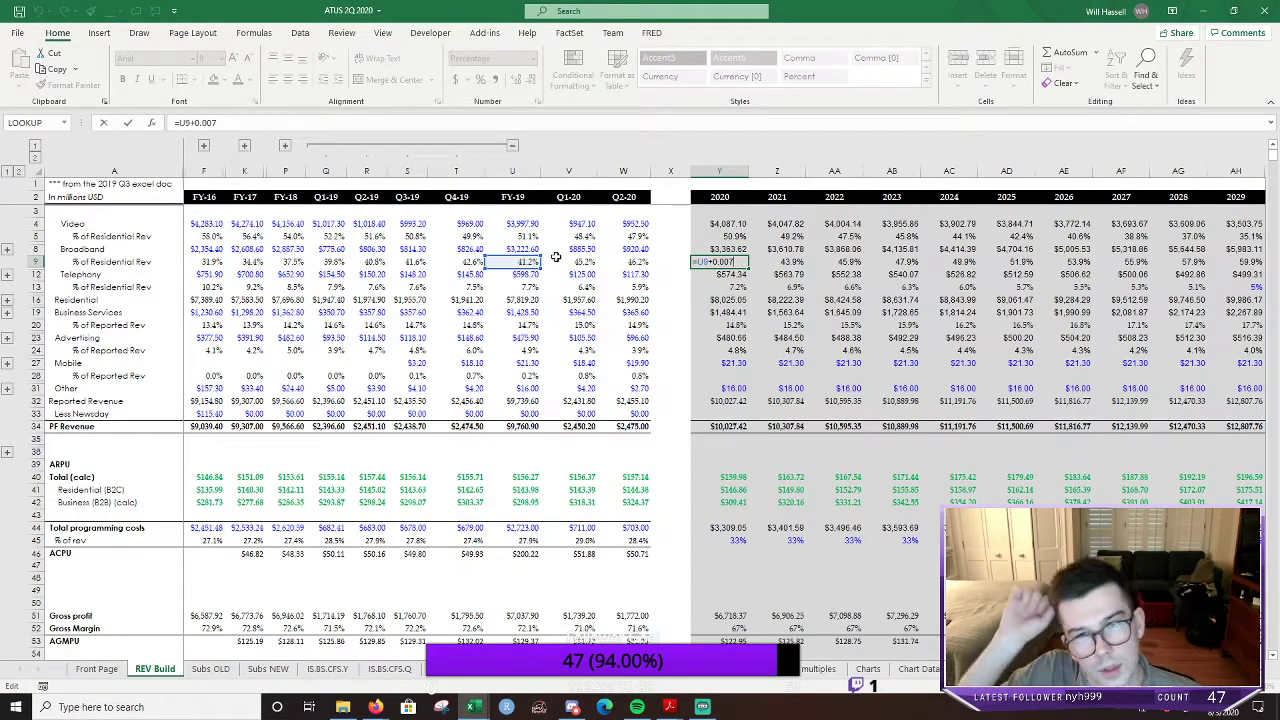
pyautogui.press('Escape')
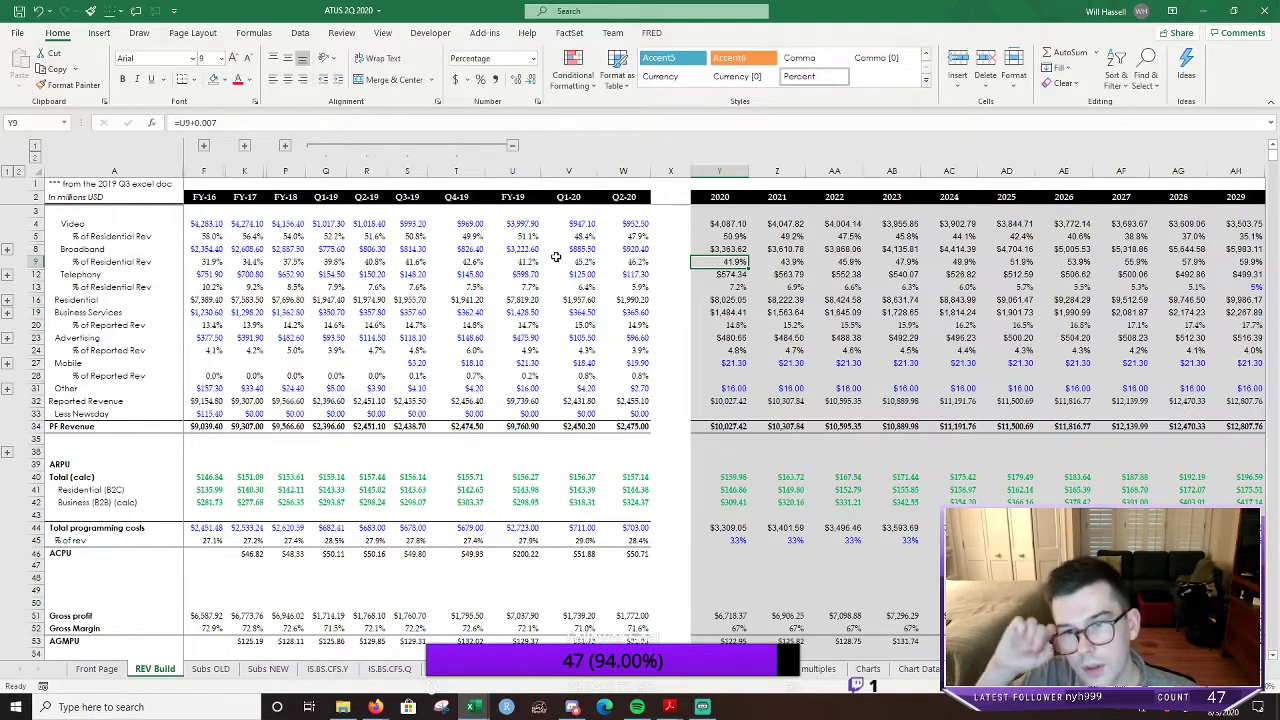
pyautogui.hotkey('ctrl', 'a')
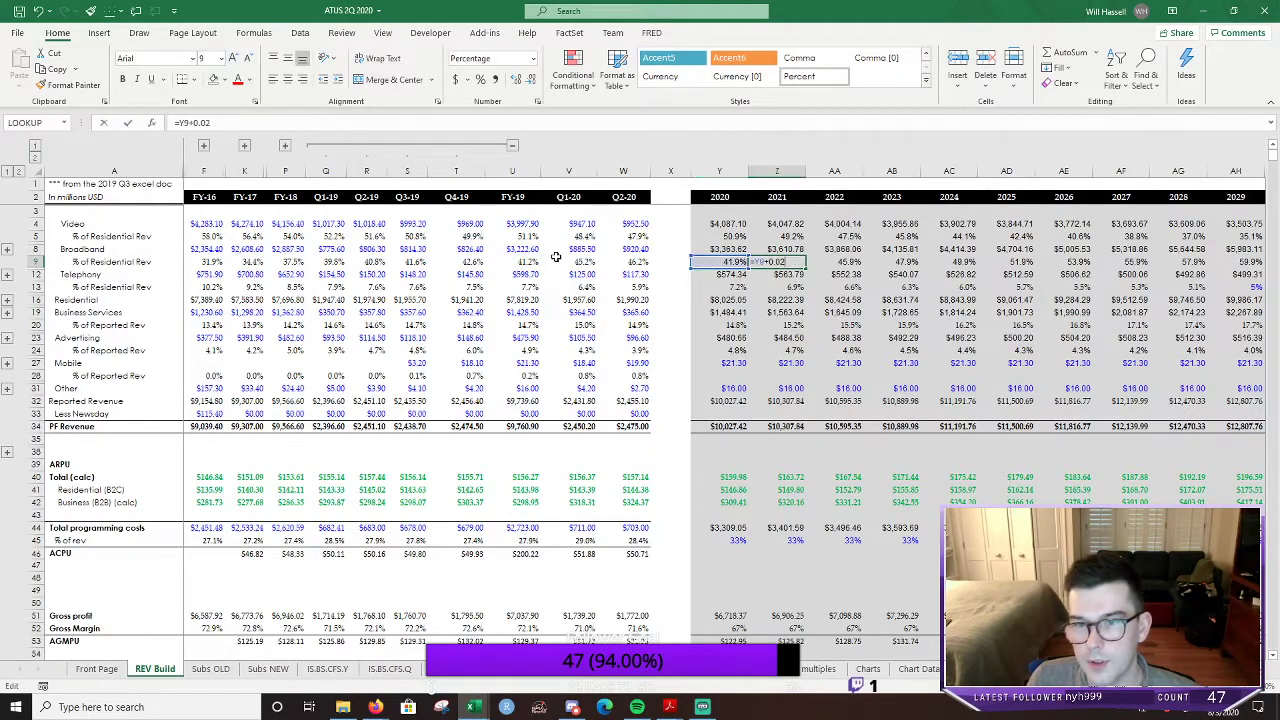
pyautogui.hotkey('shift', 'BackSpace')
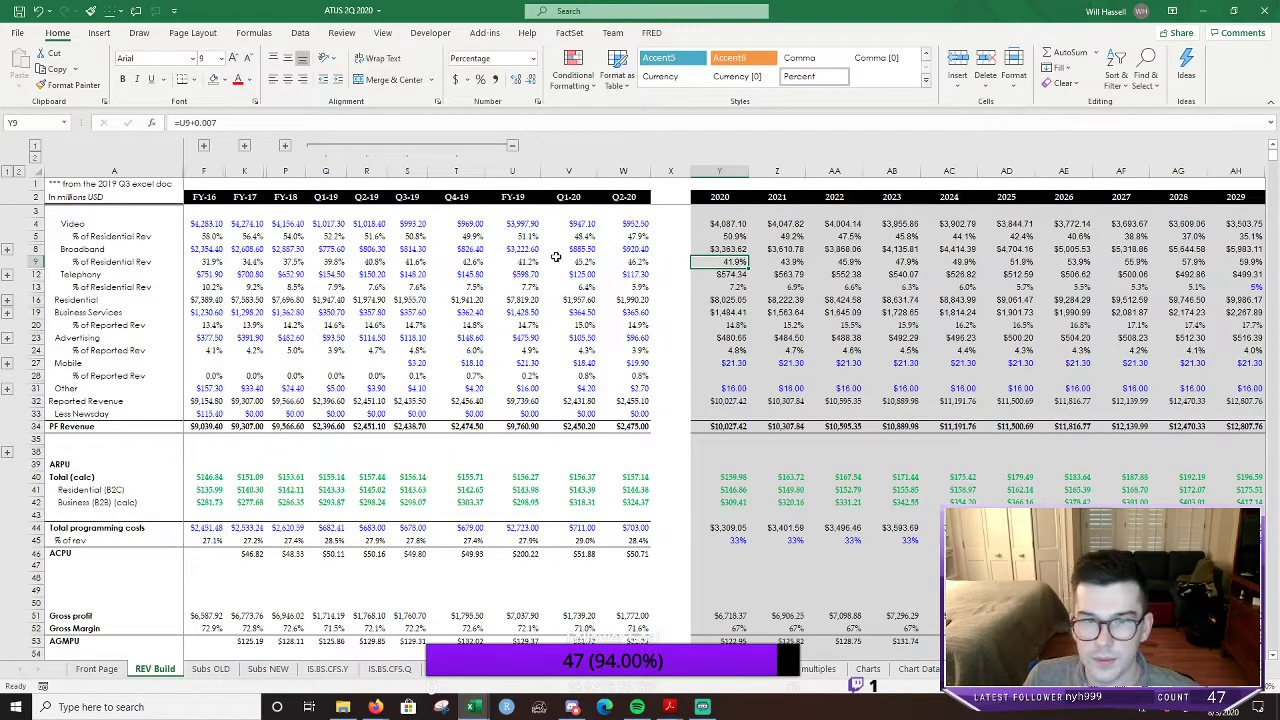
pyautogui.press('F2')
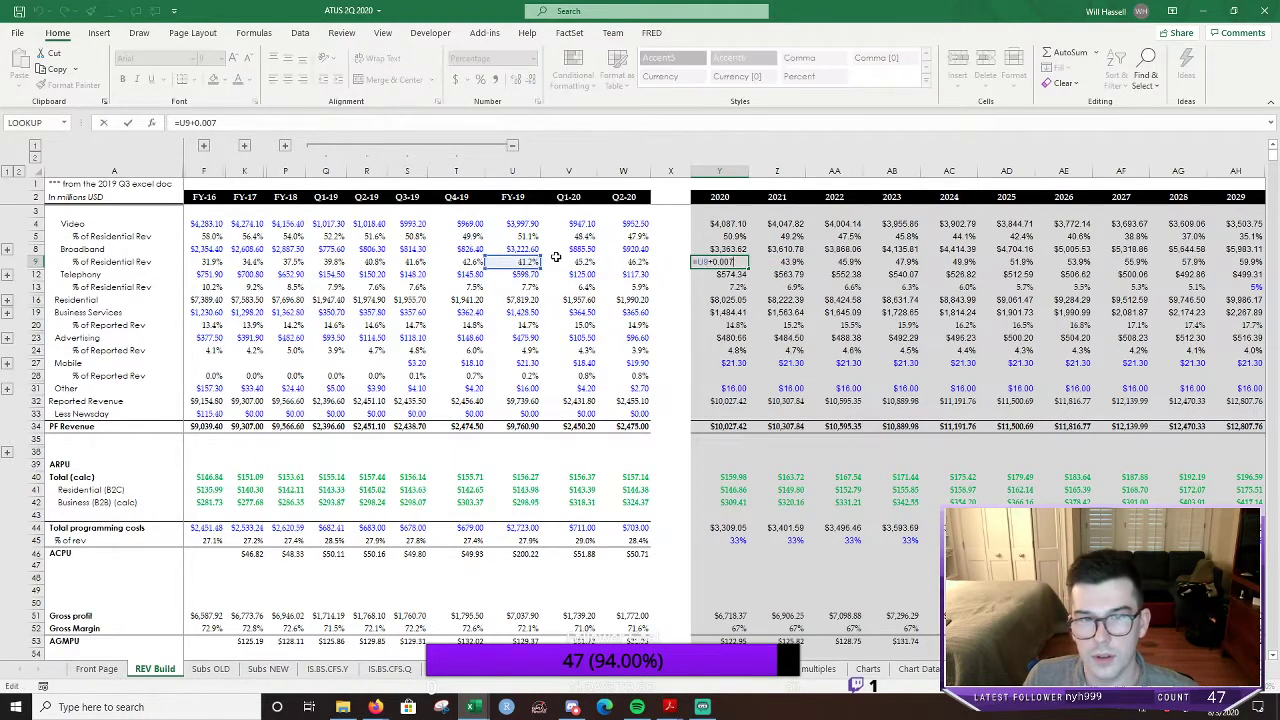
pyautogui.press('Escape')
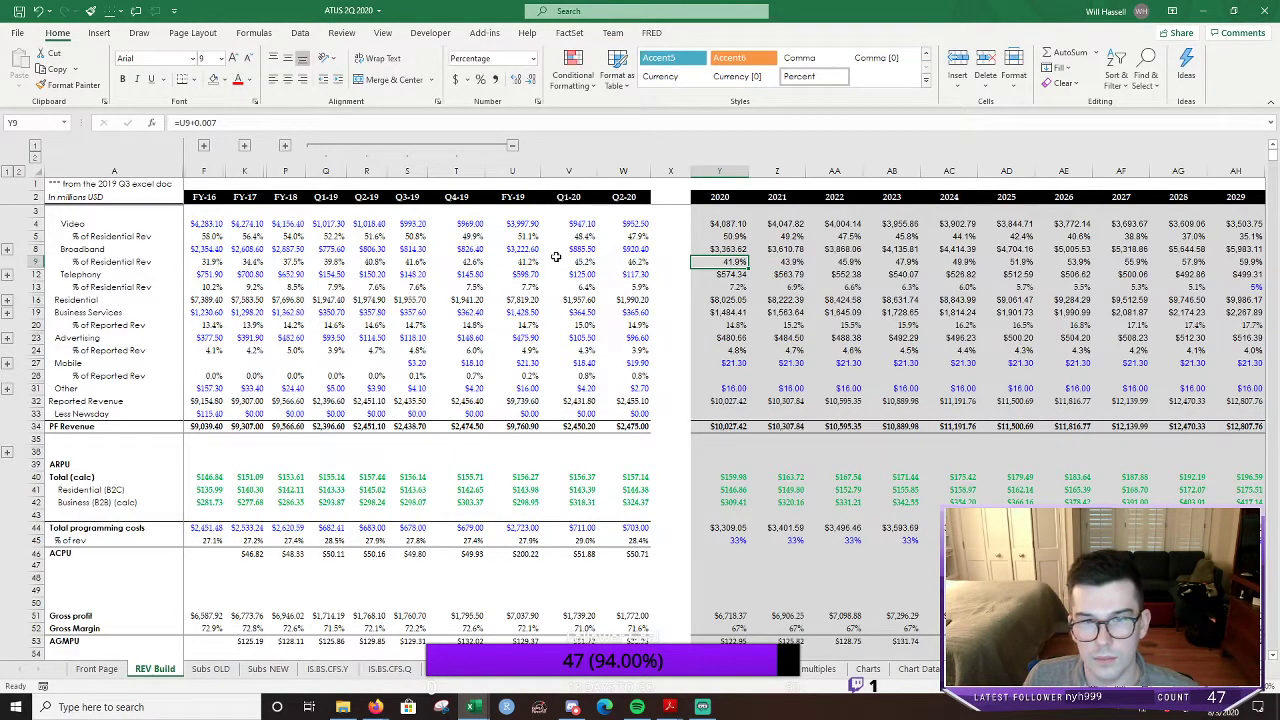
pyautogui.press('F2')
pyautogui.press('Escape')
pyautogui.press('F2')
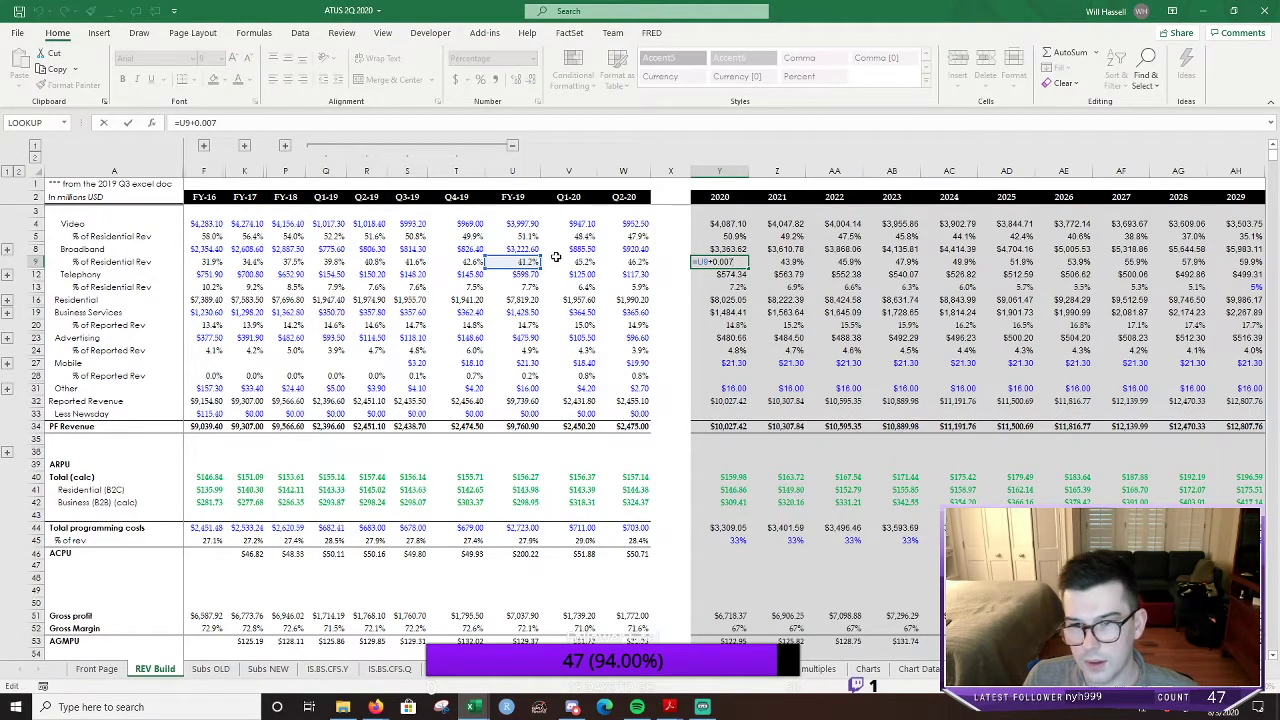
pyautogui.press('Escape')
# Hardcode 45% as the 2020 Broadband share and color it blue as an input
pyautogui.write('4')
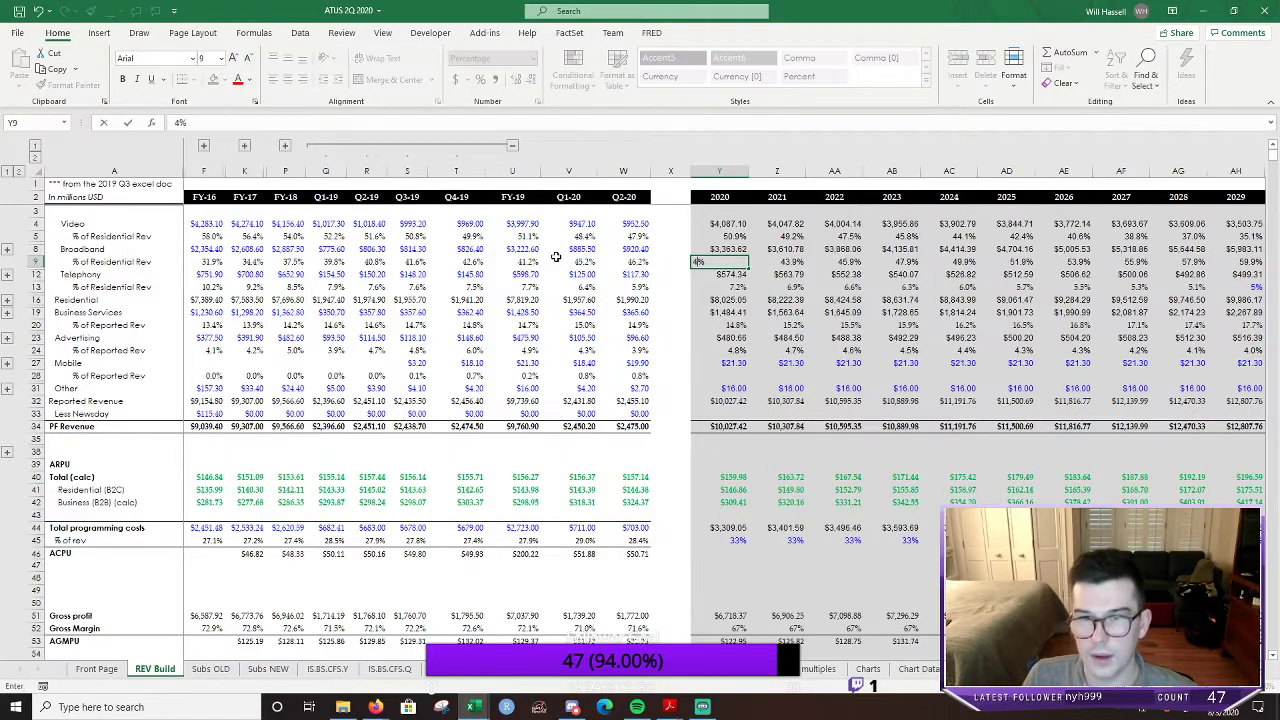
pyautogui.write('5')
pyautogui.hotkey('ctrl', 'Return')
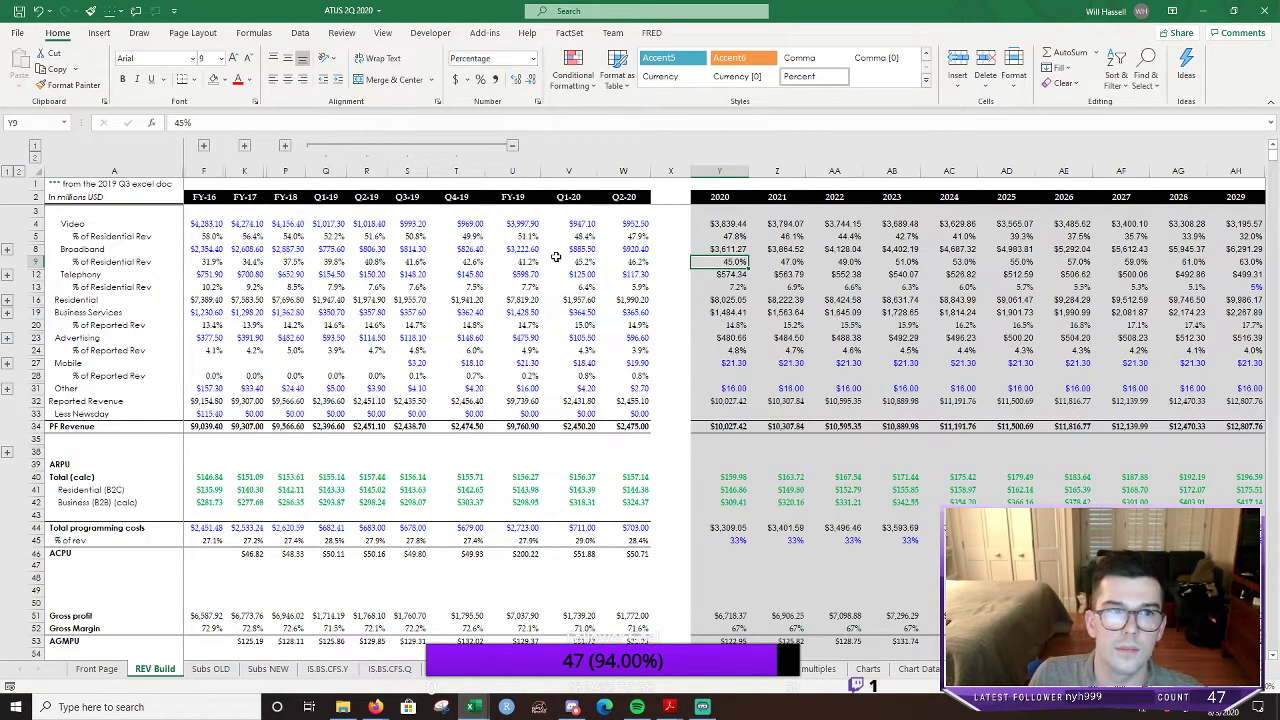
pyautogui.hotkey('alt', 'h')
pyautogui.press('f')
pyautogui.press('c')
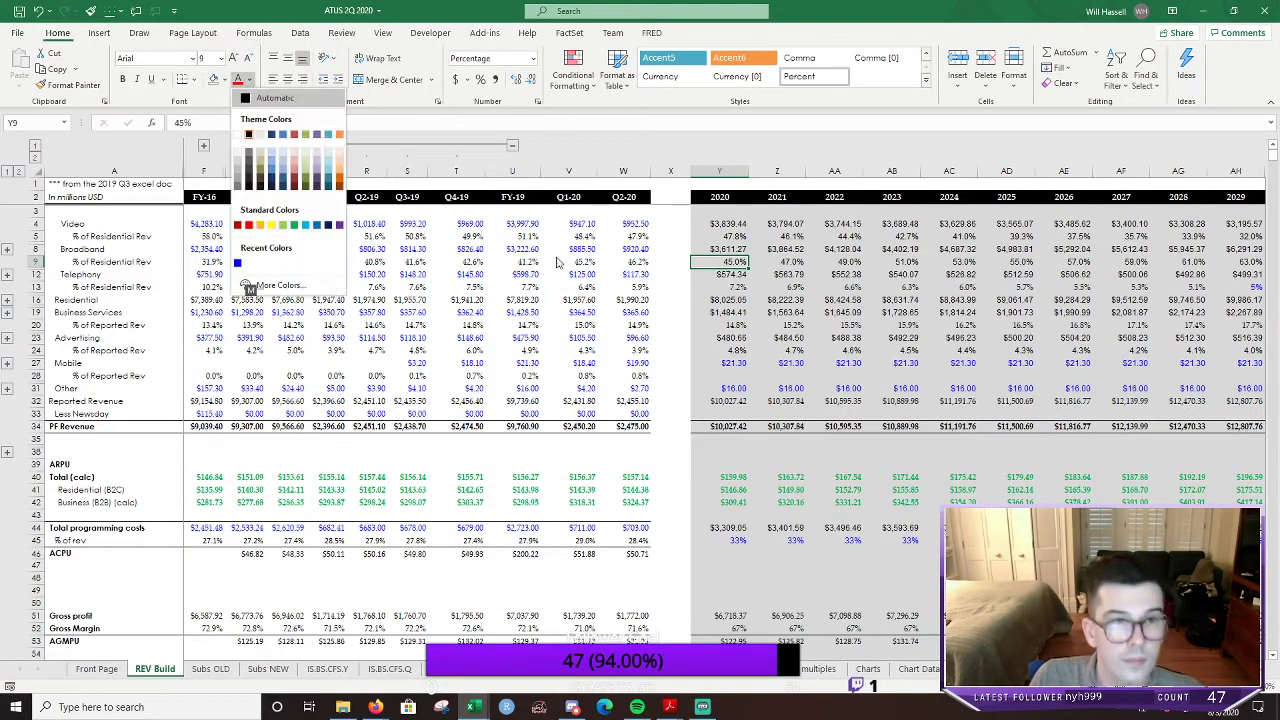
pyautogui.press('Up')
pyautogui.press('Up')
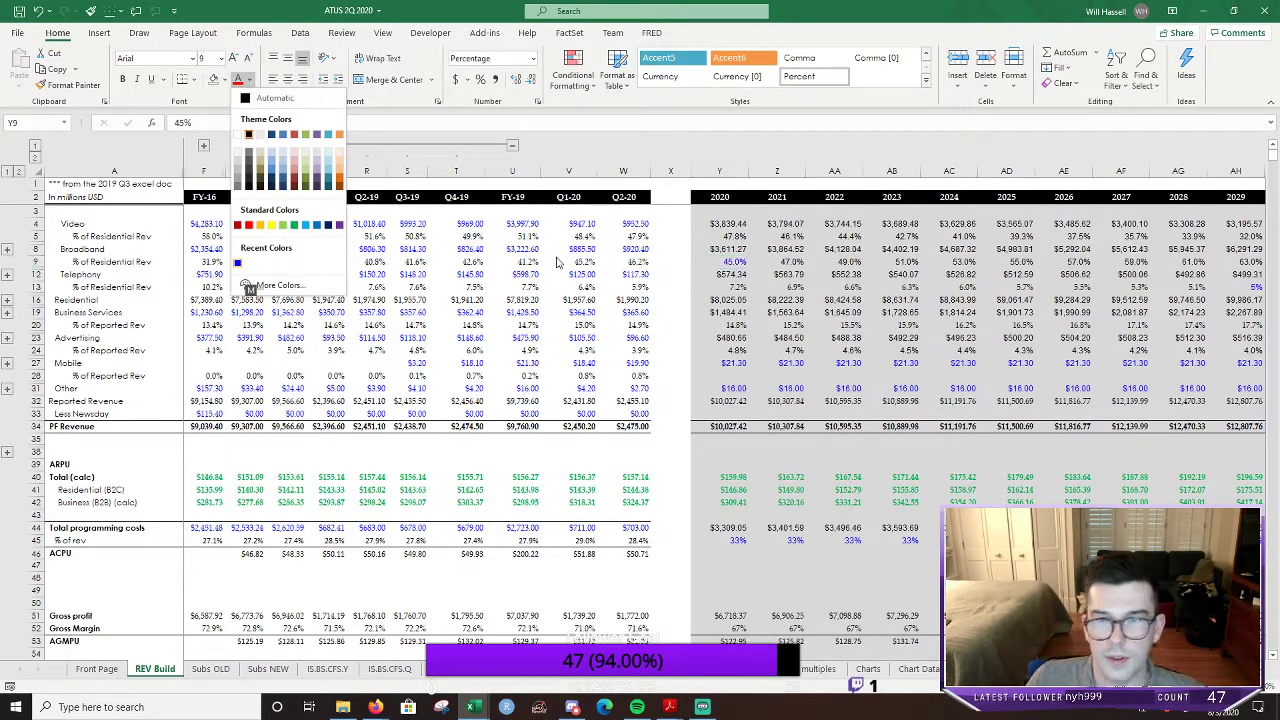
pyautogui.press('Return')
# Make 2021 Broadband share the prior year plus one point and fill it through 2029
pyautogui.press('Right')
pyautogui.press('Right')
pyautogui.press('Right')
pyautogui.press('Right')
pyautogui.press('Right')
pyautogui.press('Right')
pyautogui.press('Right')
pyautogui.press('Right')
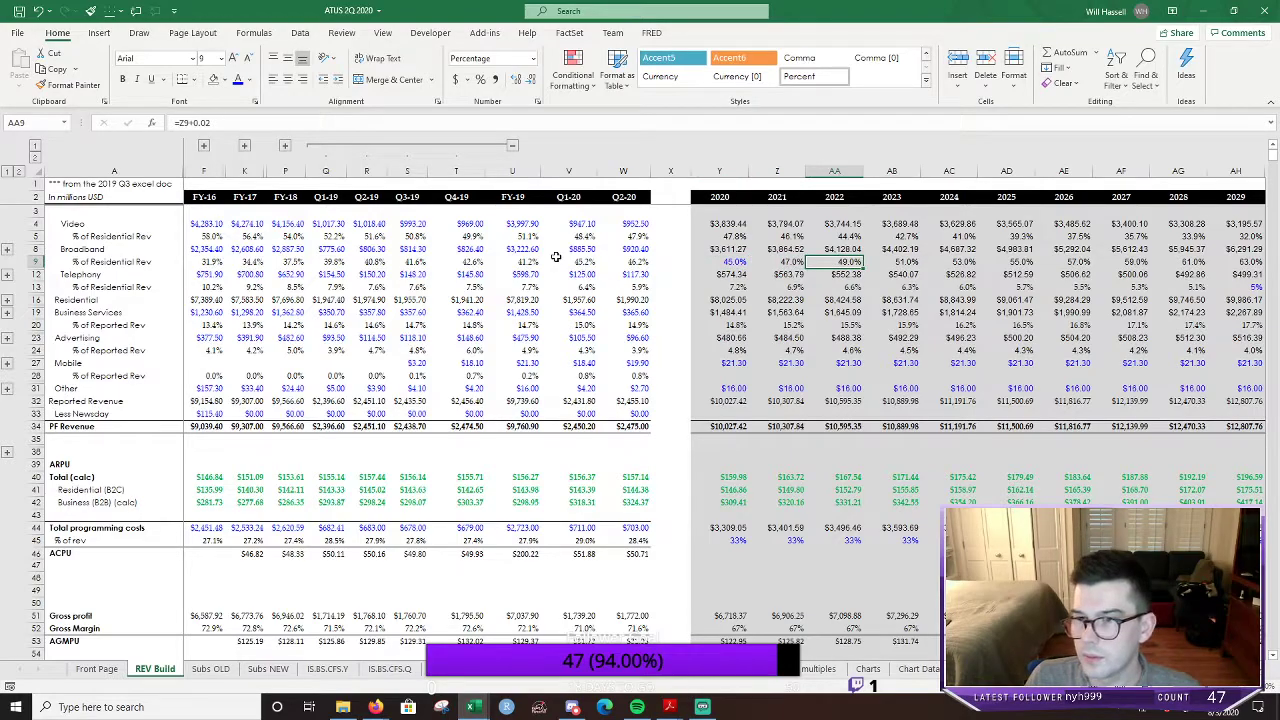
pyautogui.press('Left')
pyautogui.press('Left')
pyautogui.press('Left')
pyautogui.press('Left')
pyautogui.press('Left')
pyautogui.press('Left')
pyautogui.press('Left')
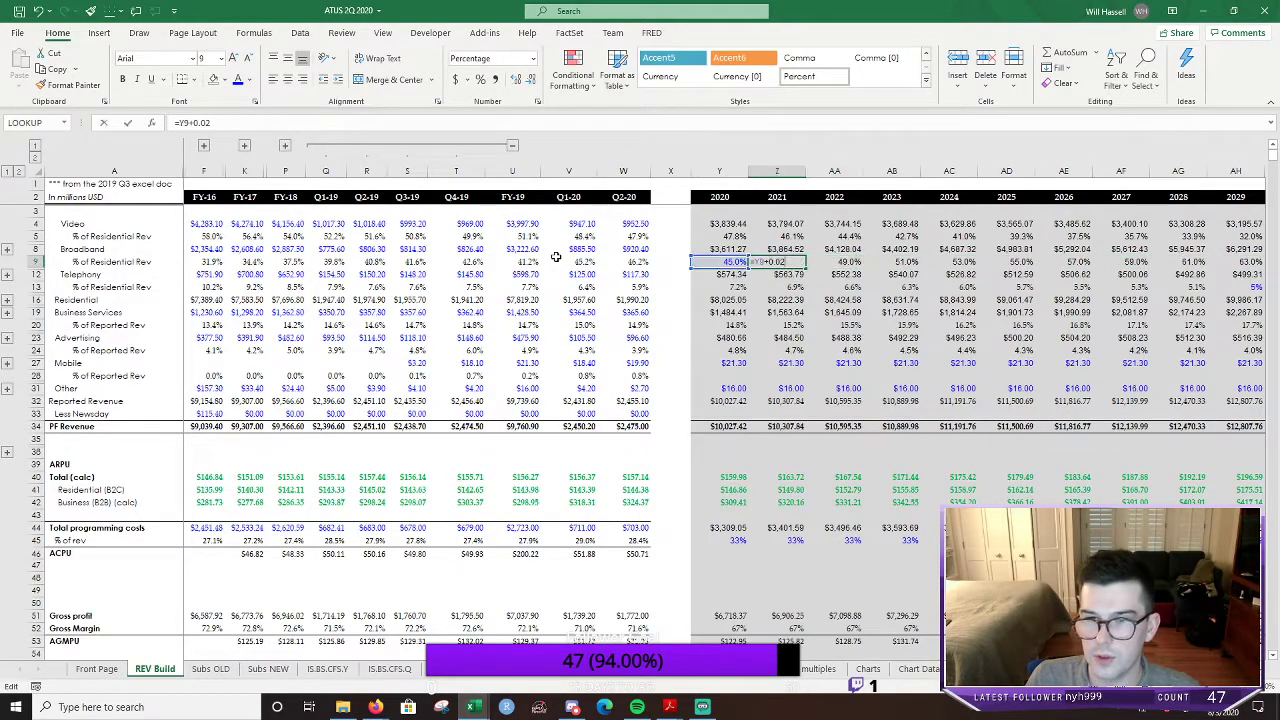
pyautogui.press('F2')
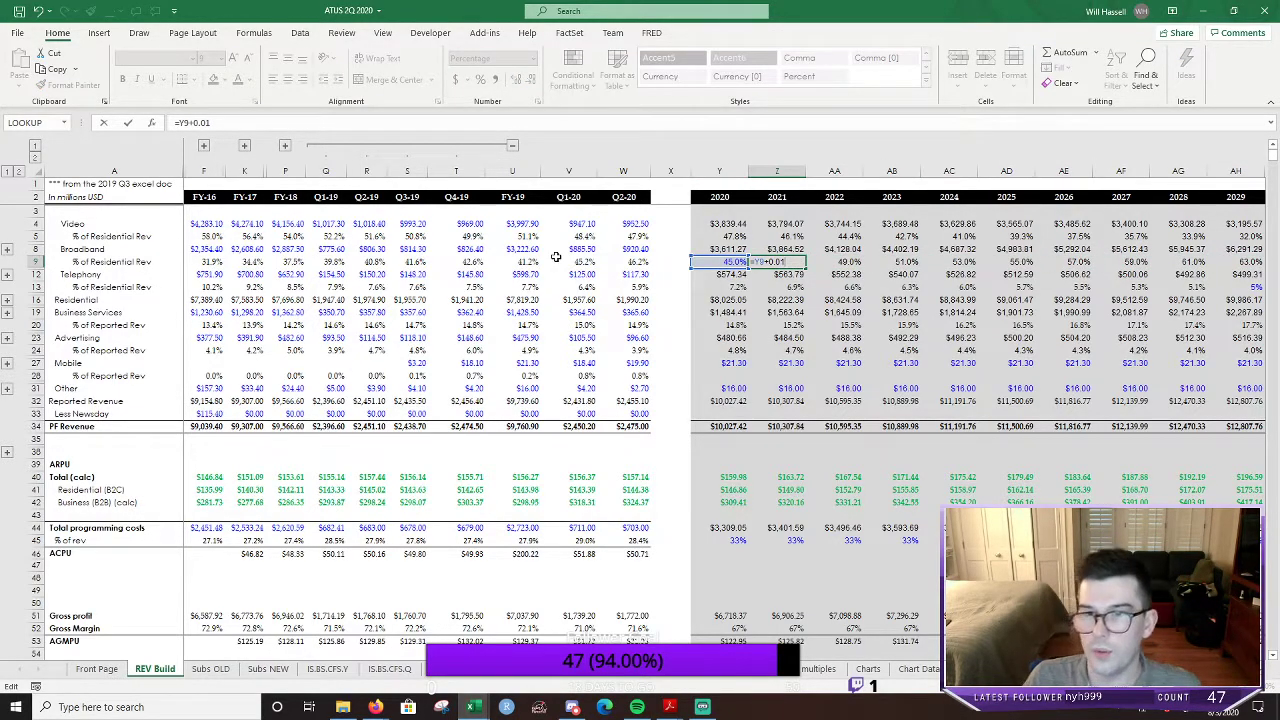
pyautogui.hotkey('ctrl', 'Return')
pyautogui.hotkey('ctrl', 'shift', 'Right')
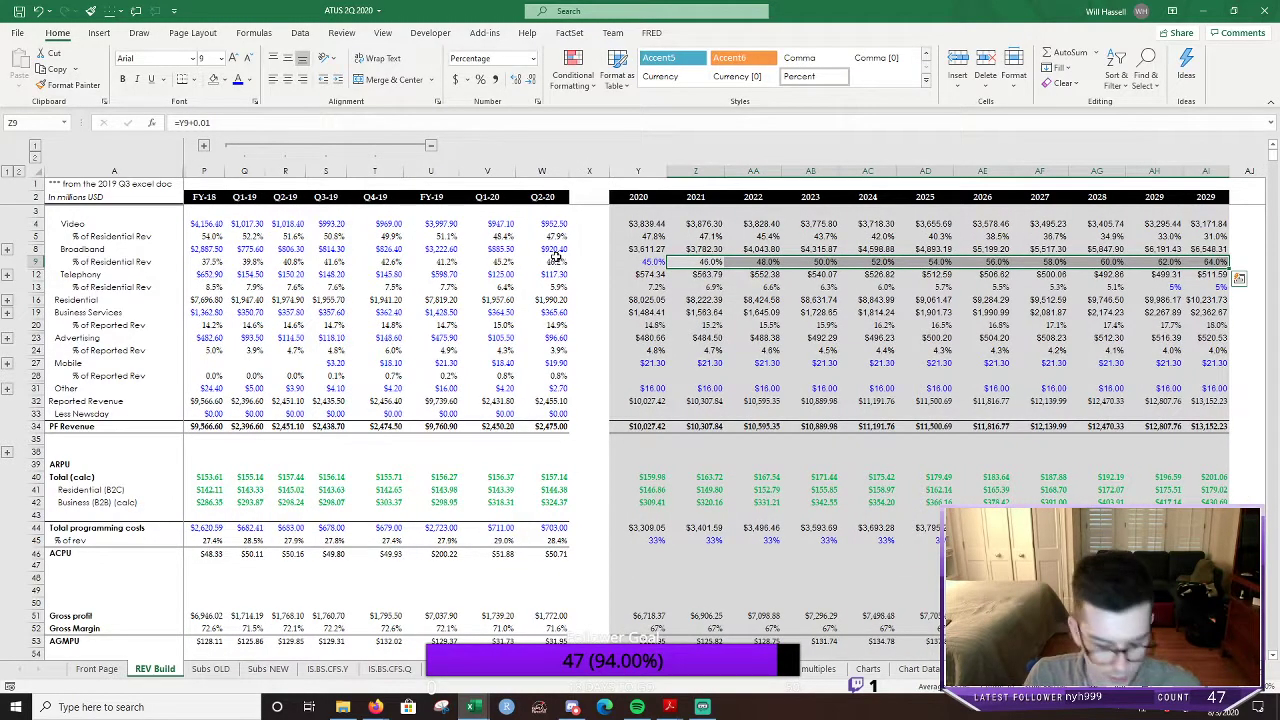
pyautogui.hotkey('ctrl', 'r')
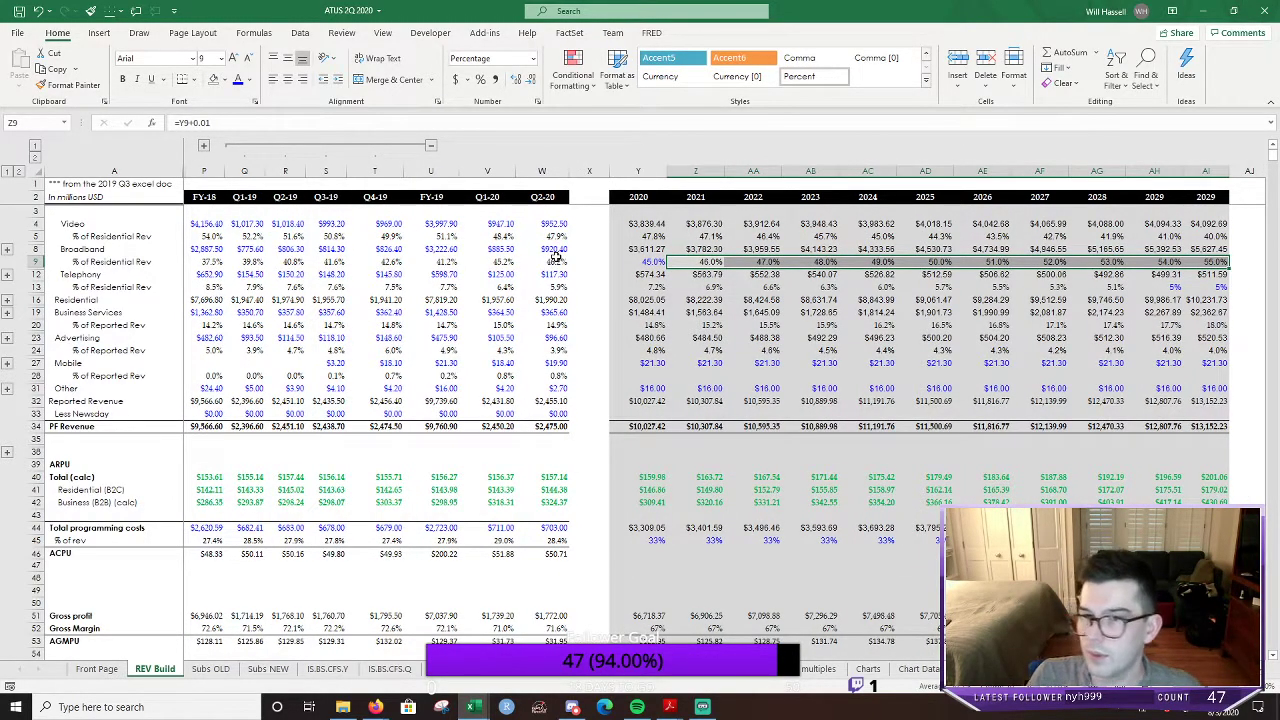
pyautogui.hotkey('shift', 'Left')
pyautogui.hotkey('shift', 'Left')
pyautogui.hotkey('shift', 'Left')
pyautogui.hotkey('shift', 'Left')
pyautogui.hotkey('shift', 'Left')
pyautogui.hotkey('shift', 'Left')
pyautogui.hotkey('shift', 'Left')
pyautogui.hotkey('shift', 'Left')
pyautogui.hotkey('shift', 'Left')
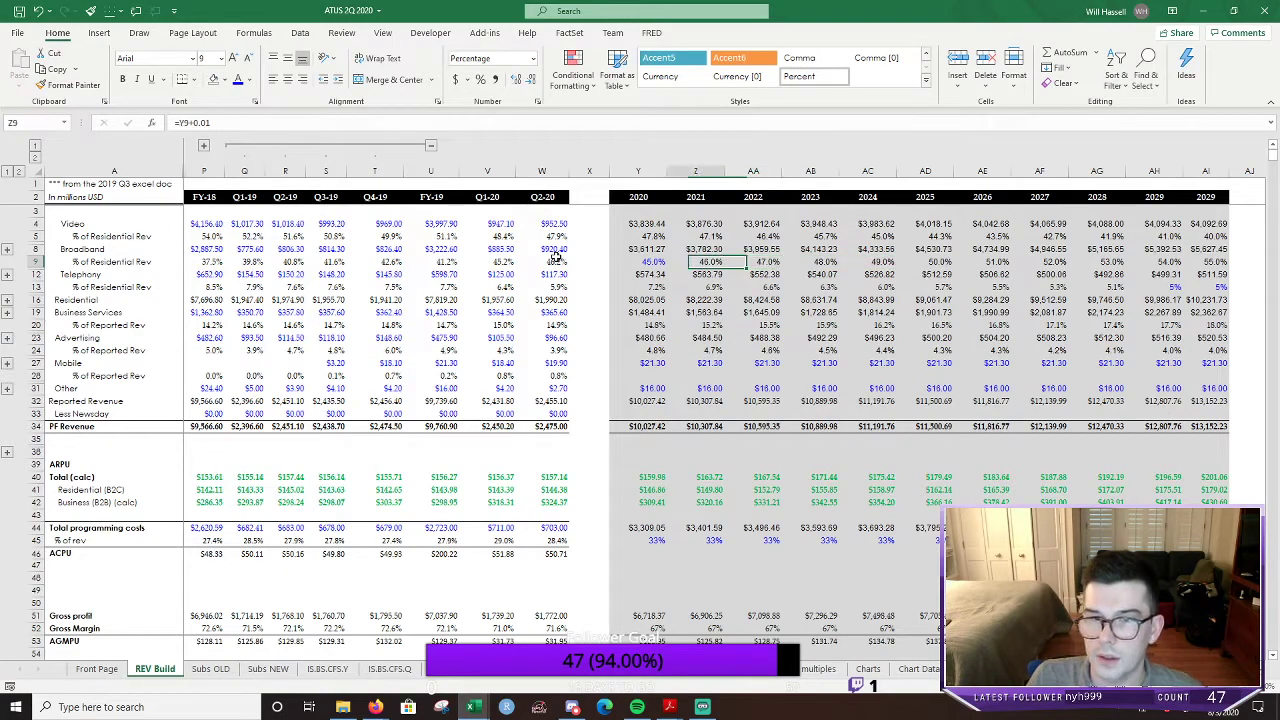
pyautogui.press('Left')
pyautogui.press('Left')
pyautogui.press('Left')
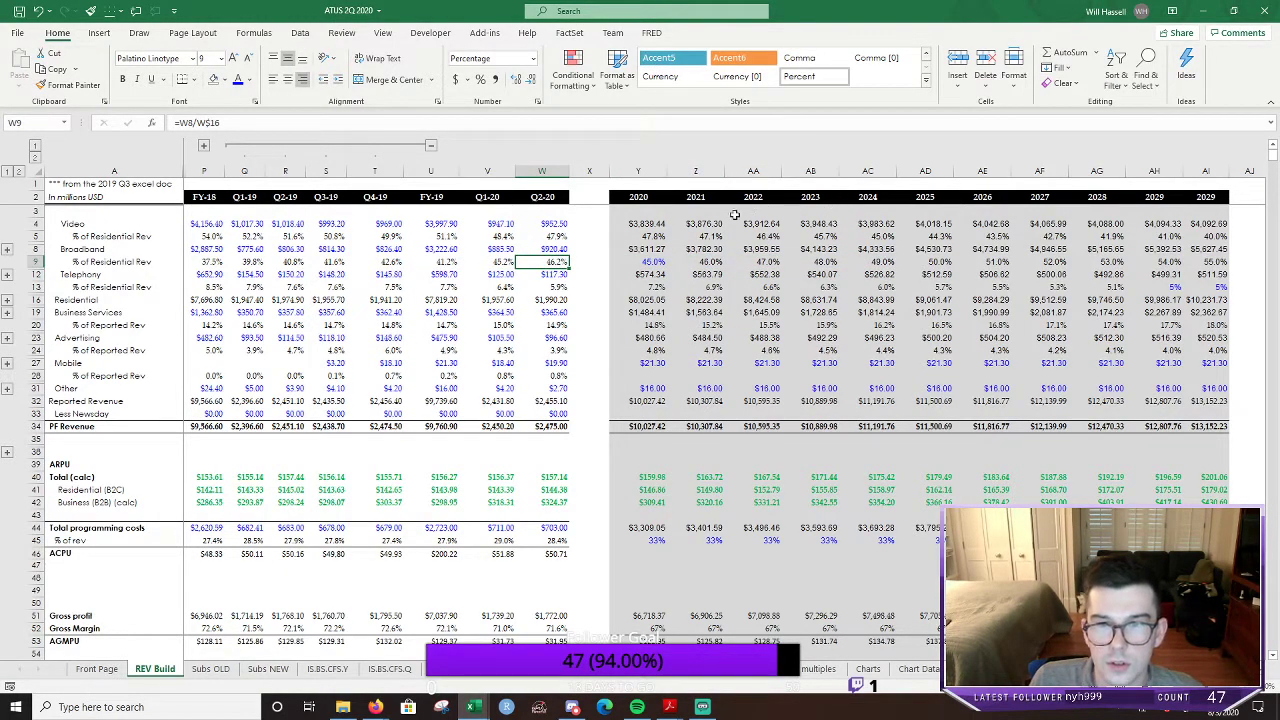
# Review the 2020 Telephony share formula in Y13 and replace it with a hardcoded value
pyautogui.click(645, 224)
pyautogui.press('F2')
pyautogui.press('Escape')
pyautogui.click(652, 286)
pyautogui.press('F2')
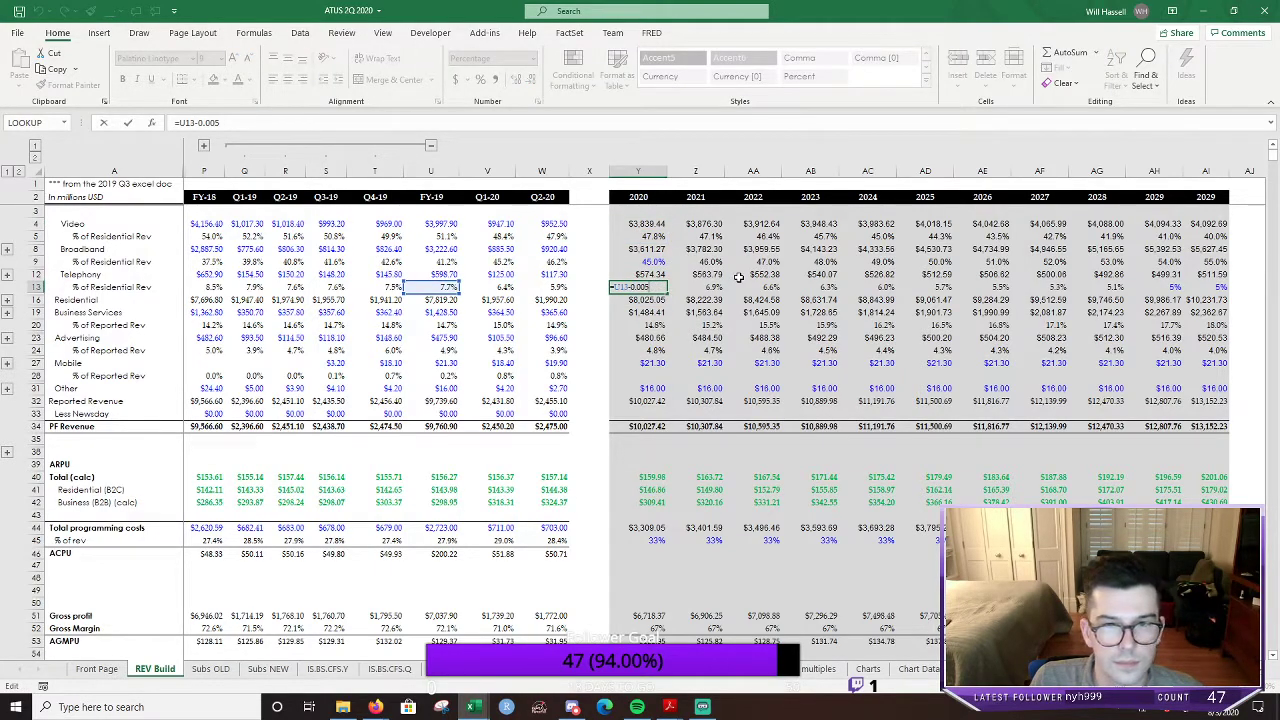
pyautogui.press('Escape')
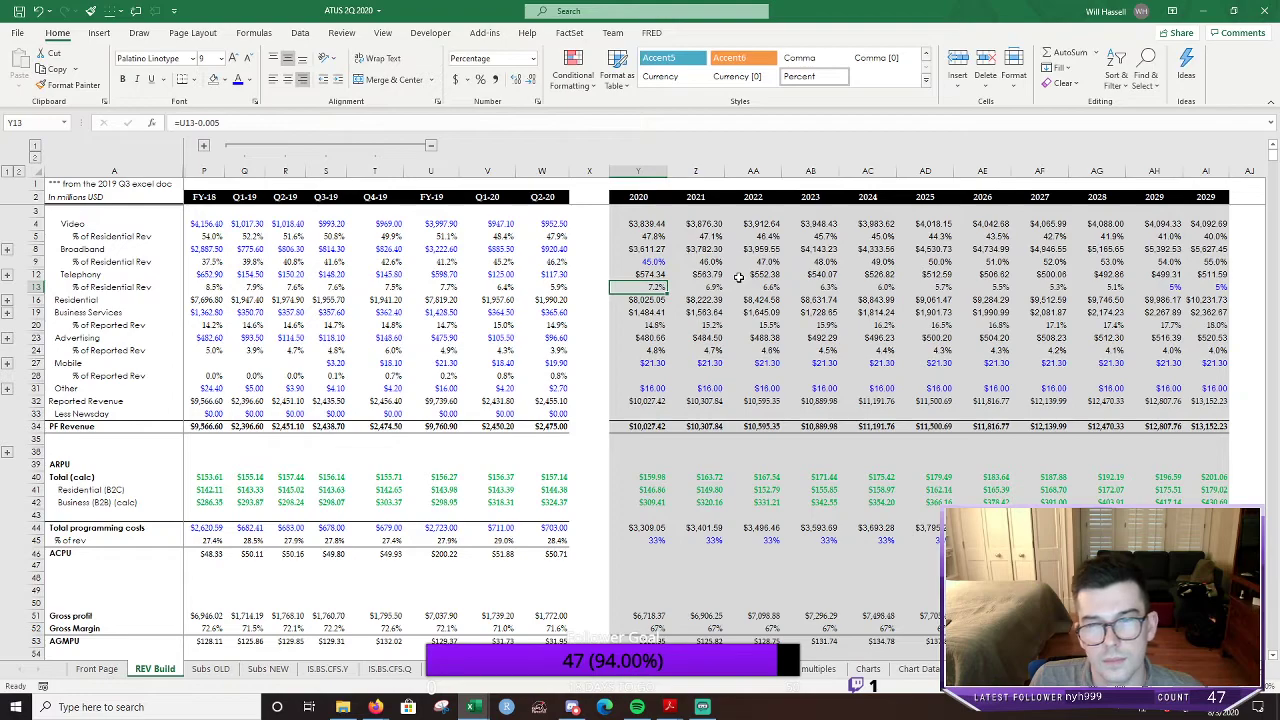
pyautogui.press('F2')
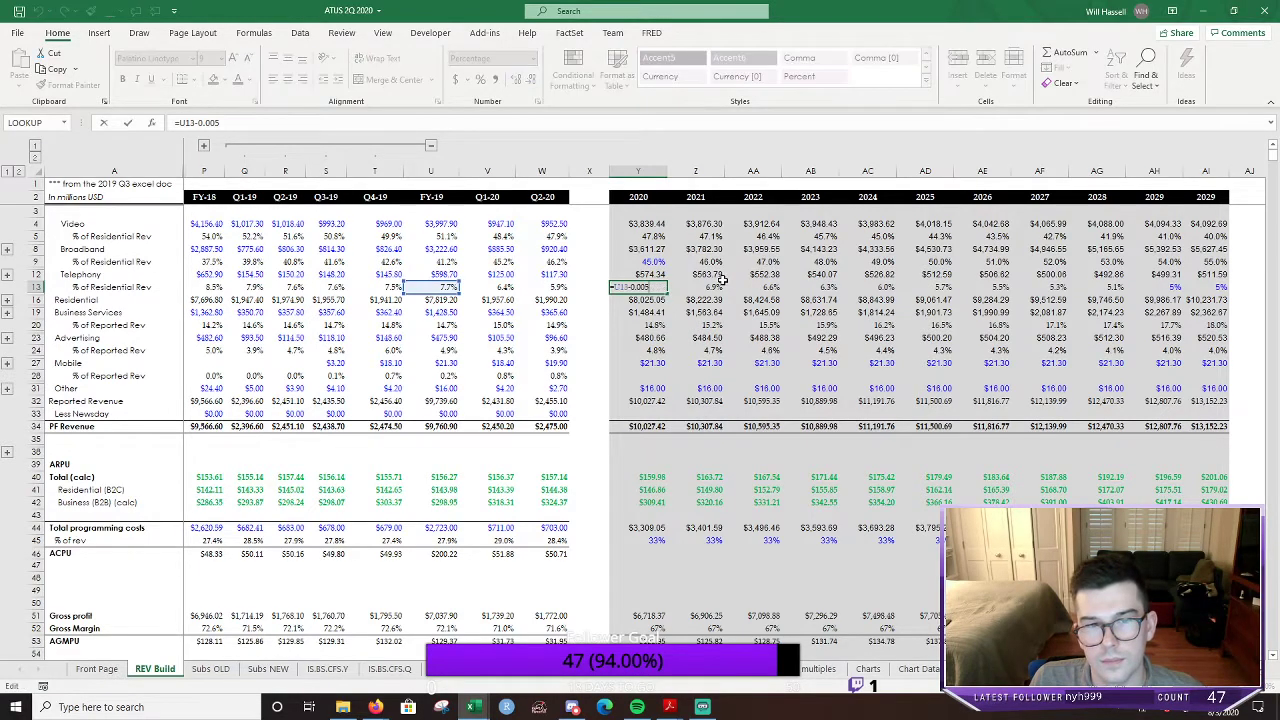
pyautogui.press('Escape')
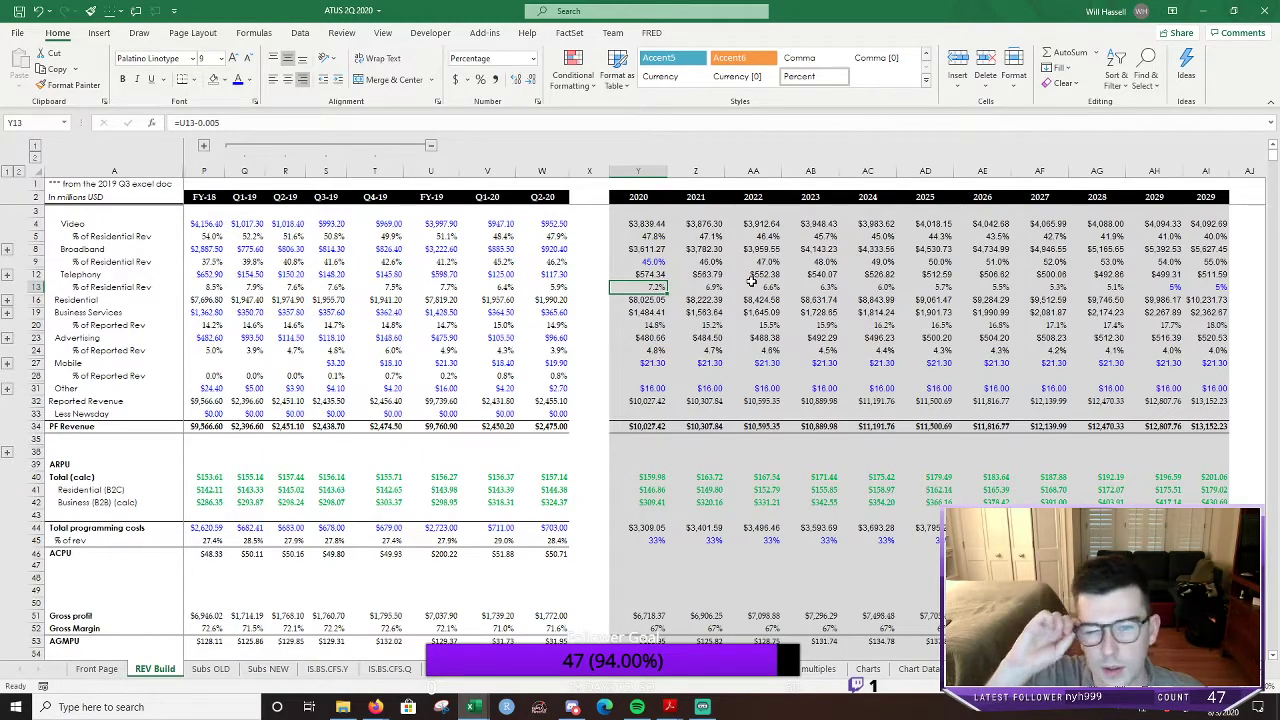
pyautogui.write('5.5')
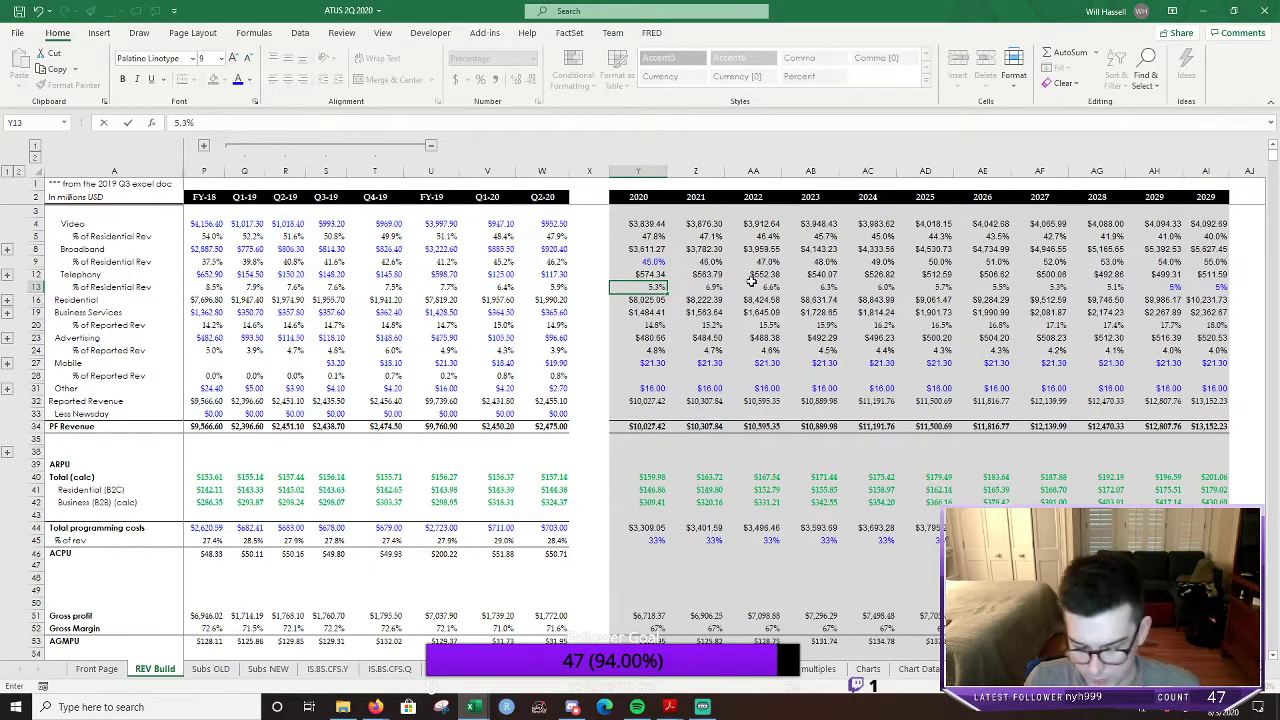
pyautogui.press('Return')
# Copy Y9's blue input formatting onto the Telephony share cell Y13 with Format Painter
pyautogui.click(652, 260)
pyautogui.hotkey('alt', 'h')
pyautogui.press('f')
pyautogui.press('p')
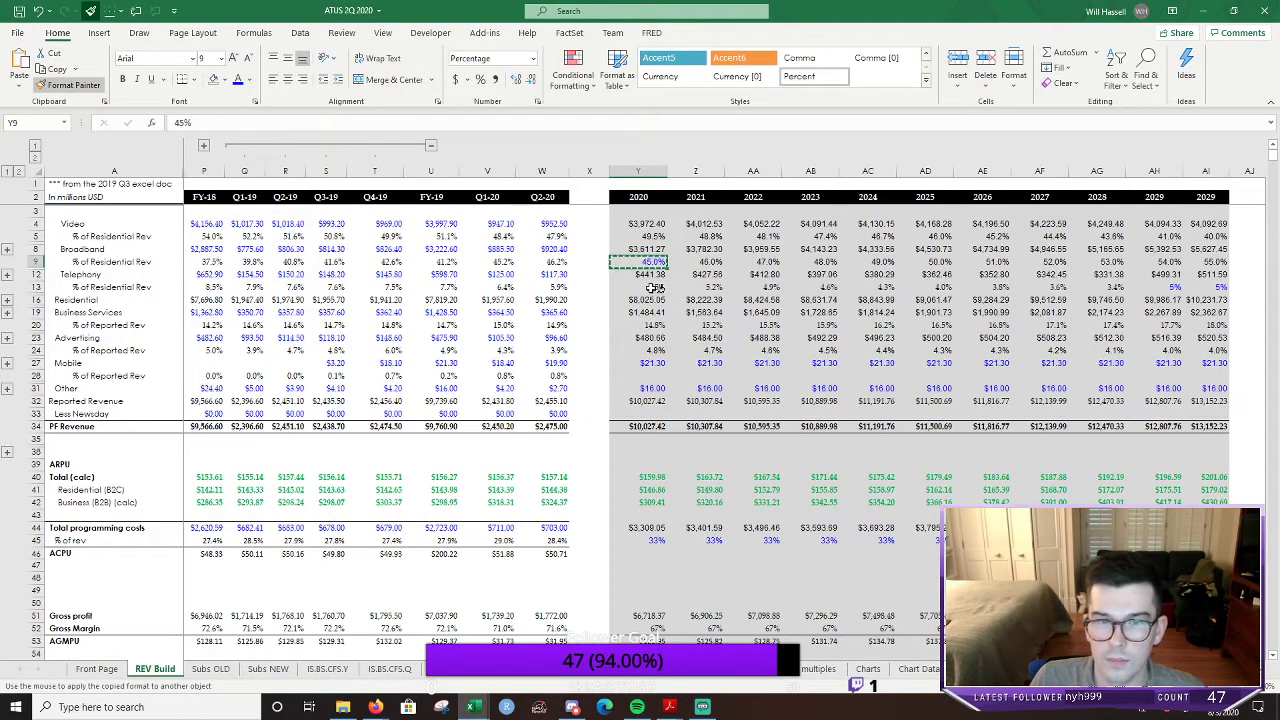
pyautogui.click(652, 286)
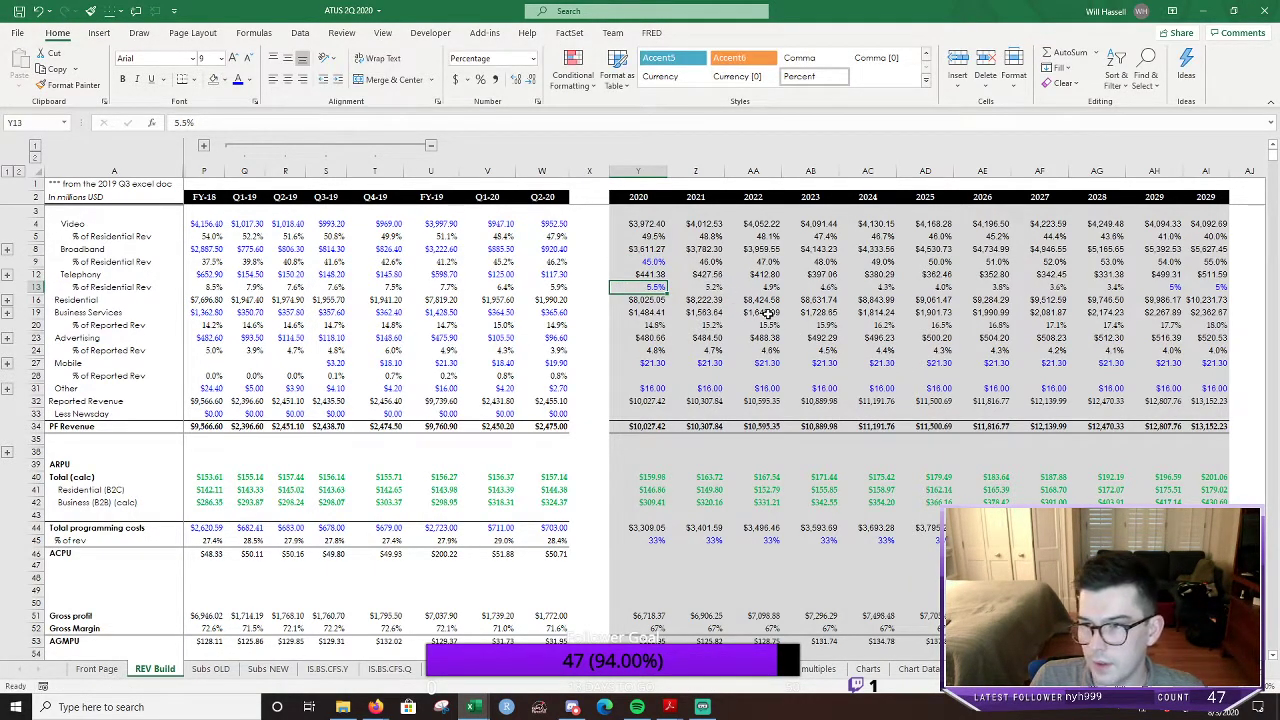
# Check the 2020 Video revenue and Video share formulas in Y4 and Y5
pyautogui.click(654, 238)
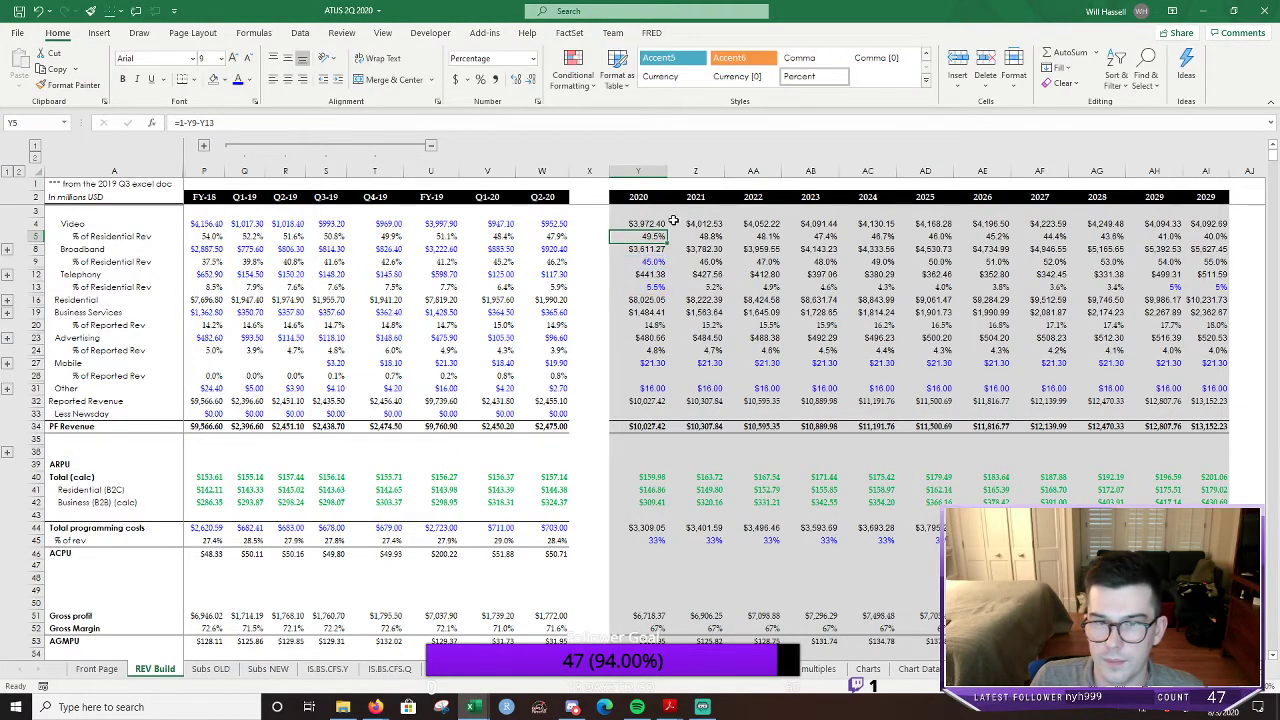
pyautogui.doubleClick(672, 221)
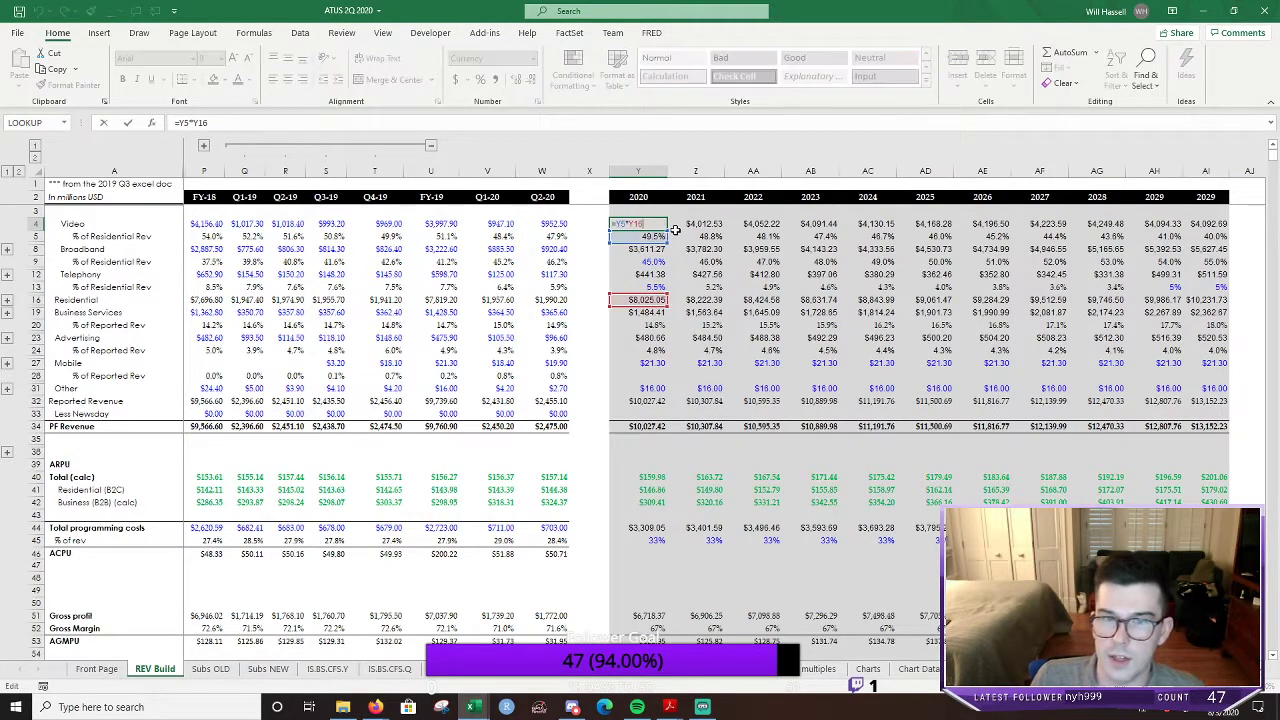
pyautogui.press('Tab')
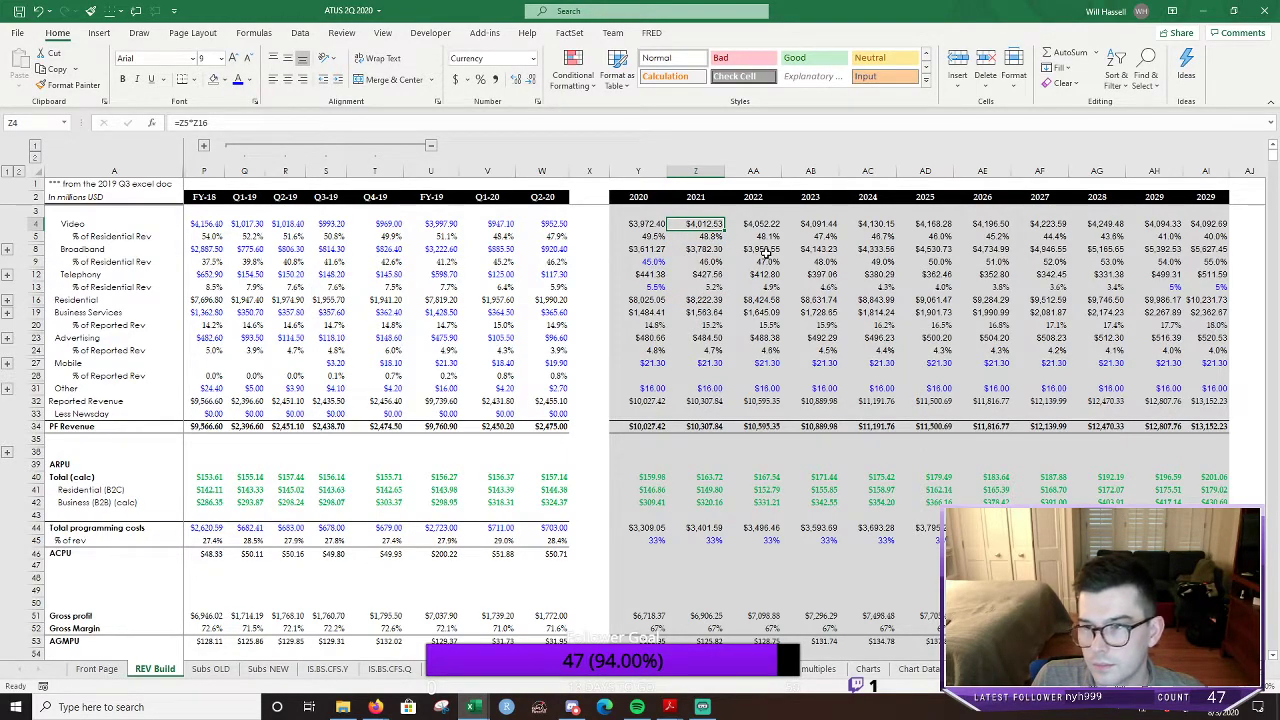
pyautogui.doubleClick(650, 238)
pyautogui.press('Escape')
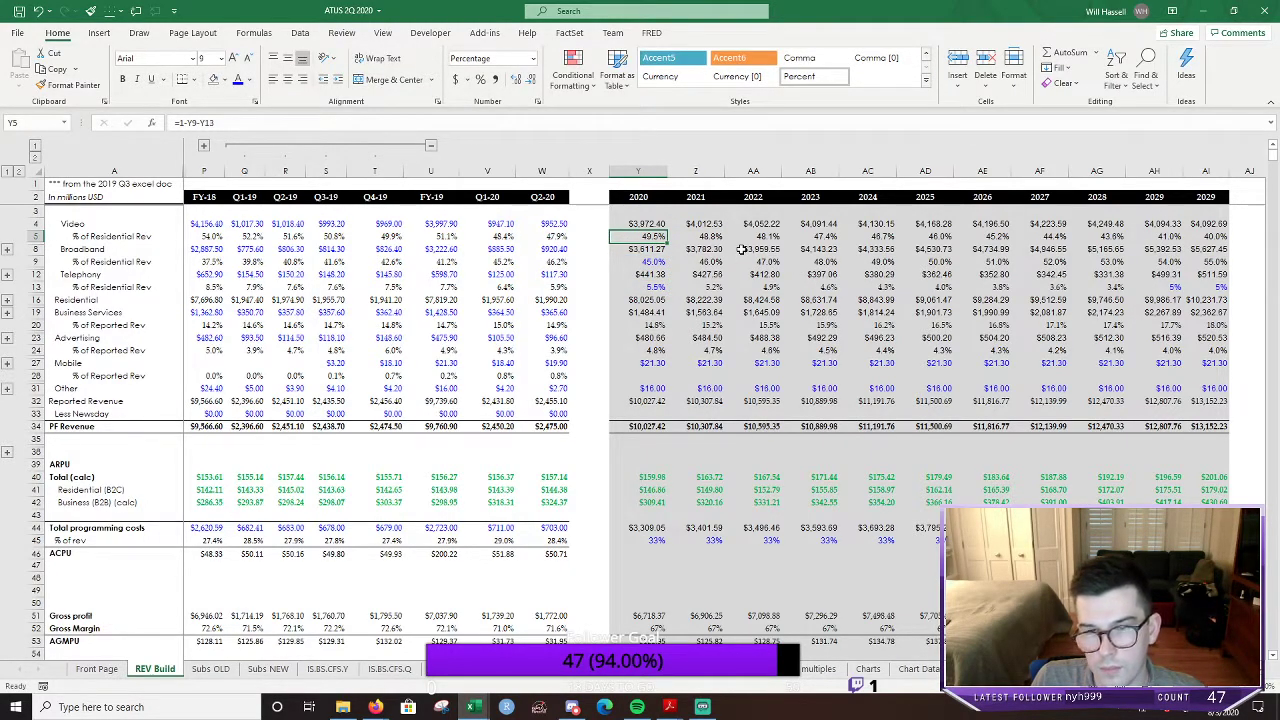
# Set the 2021 Broadband share in Z9 to =Y9+0.015 and fill that 1.5-point step across row 9
pyautogui.click(674, 260)
pyautogui.doubleClick(696, 260)
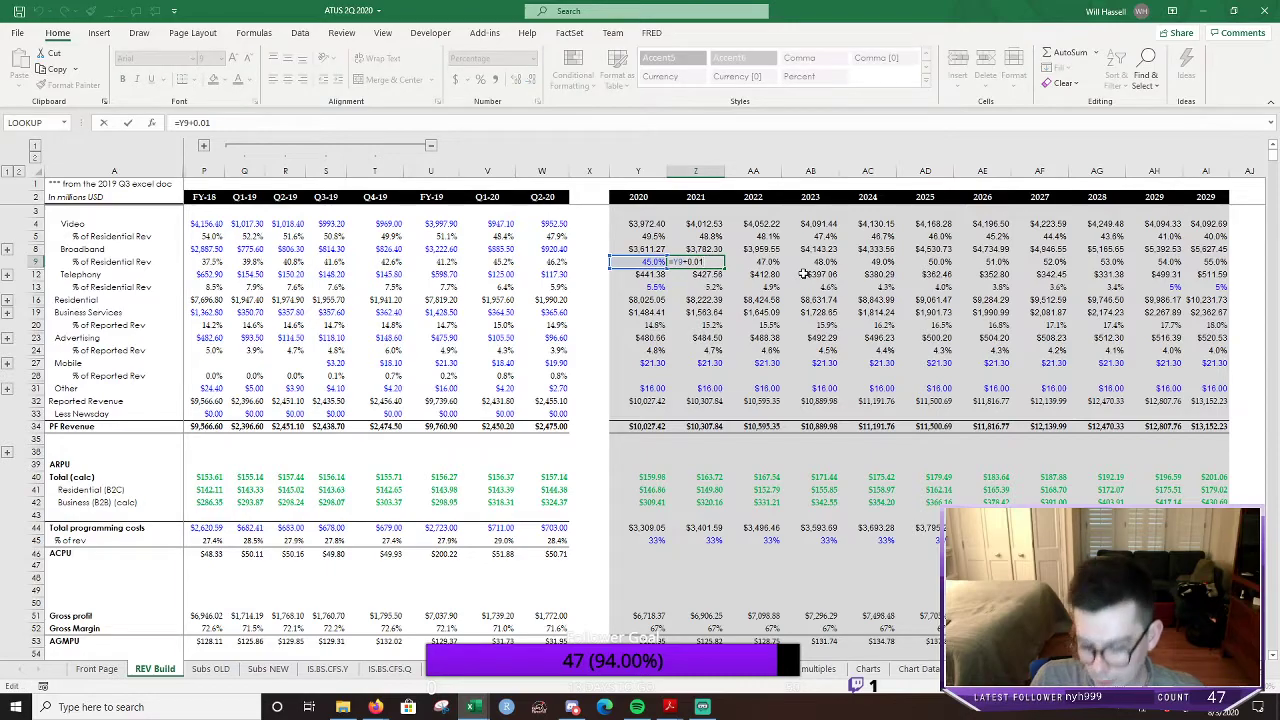
pyautogui.write('5')
pyautogui.hotkey('ctrl', 'Return')
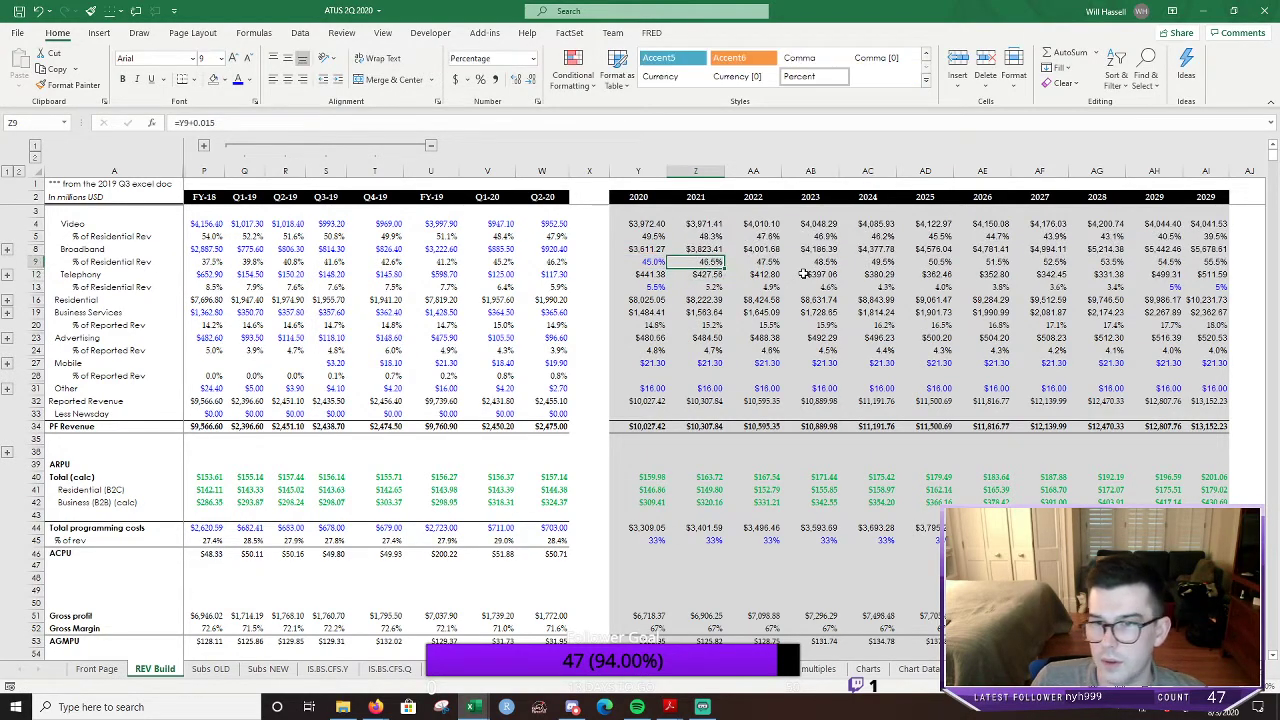
pyautogui.hotkey('ctrl', 'shift', 'Right')
pyautogui.hotkey('ctrl', 'r')
pyautogui.press('Left')
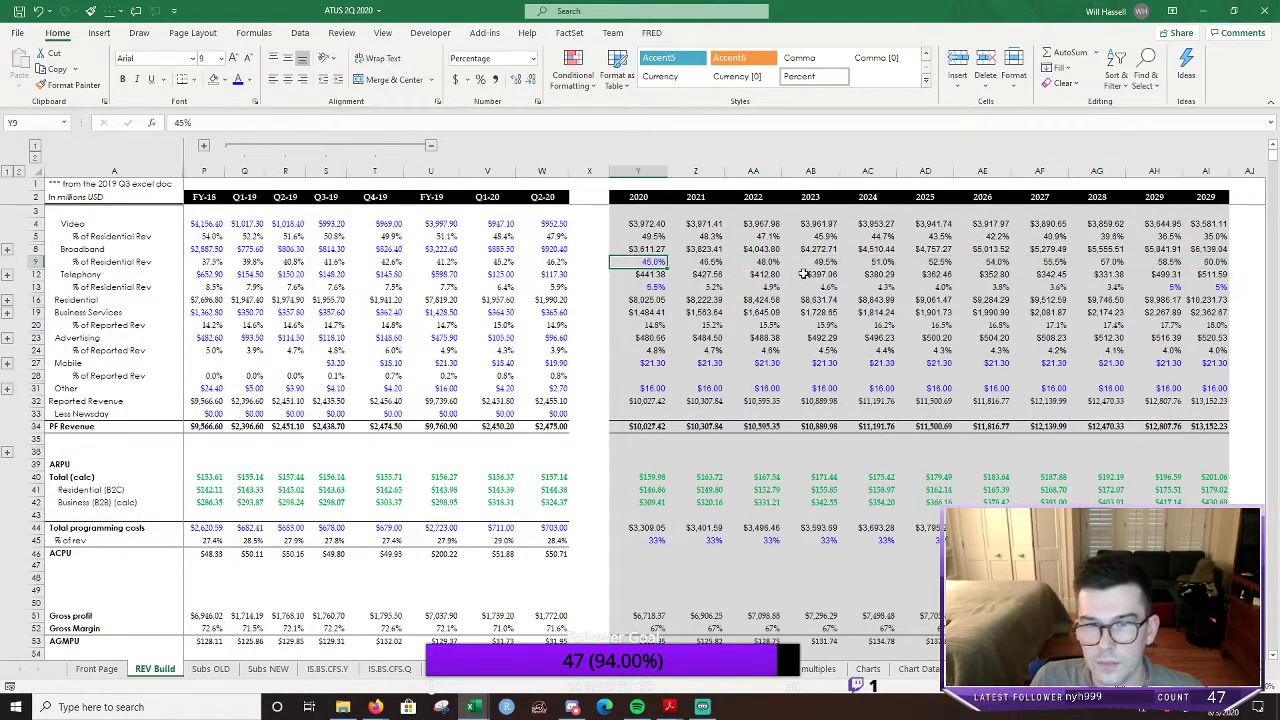
# Change the 2020 Broadband share in Y9 from 45% to 46.5%
pyautogui.press('F2')
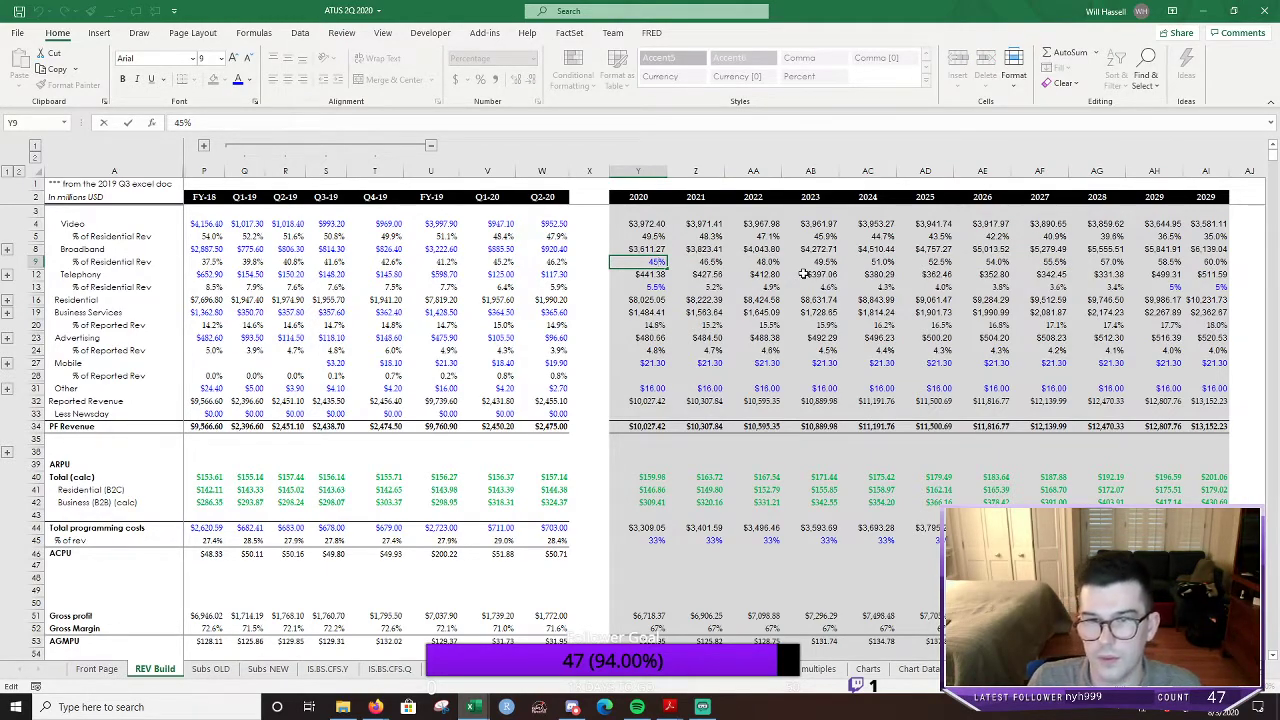
pyautogui.press('Left')
pyautogui.press('BackSpace')
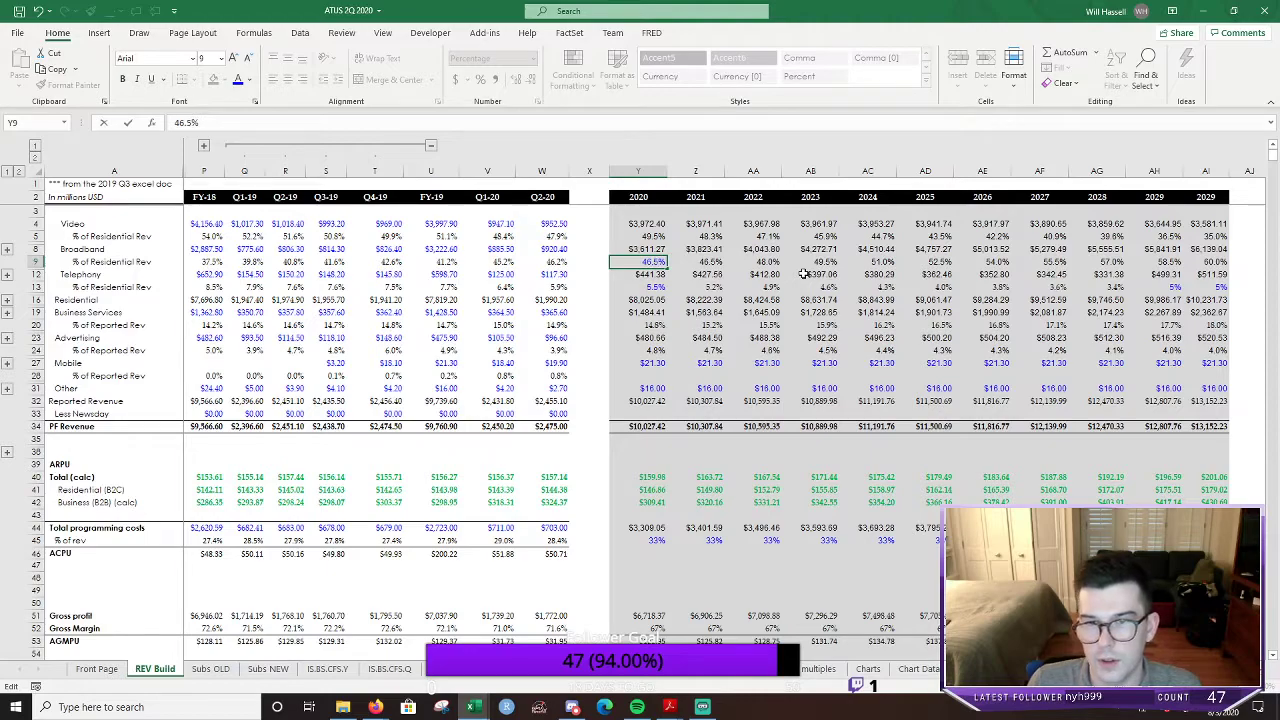
pyautogui.press('Return')
pyautogui.press('Up')
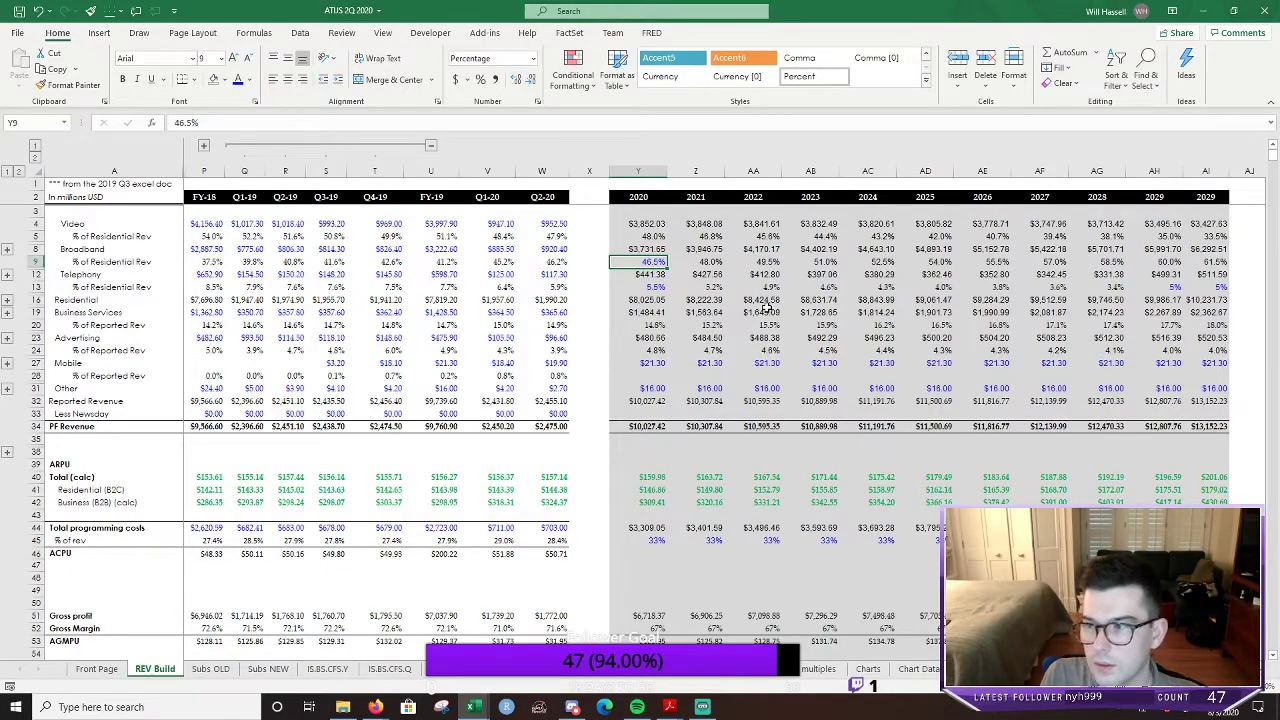
pyautogui.scroll(-6, 763, 311)
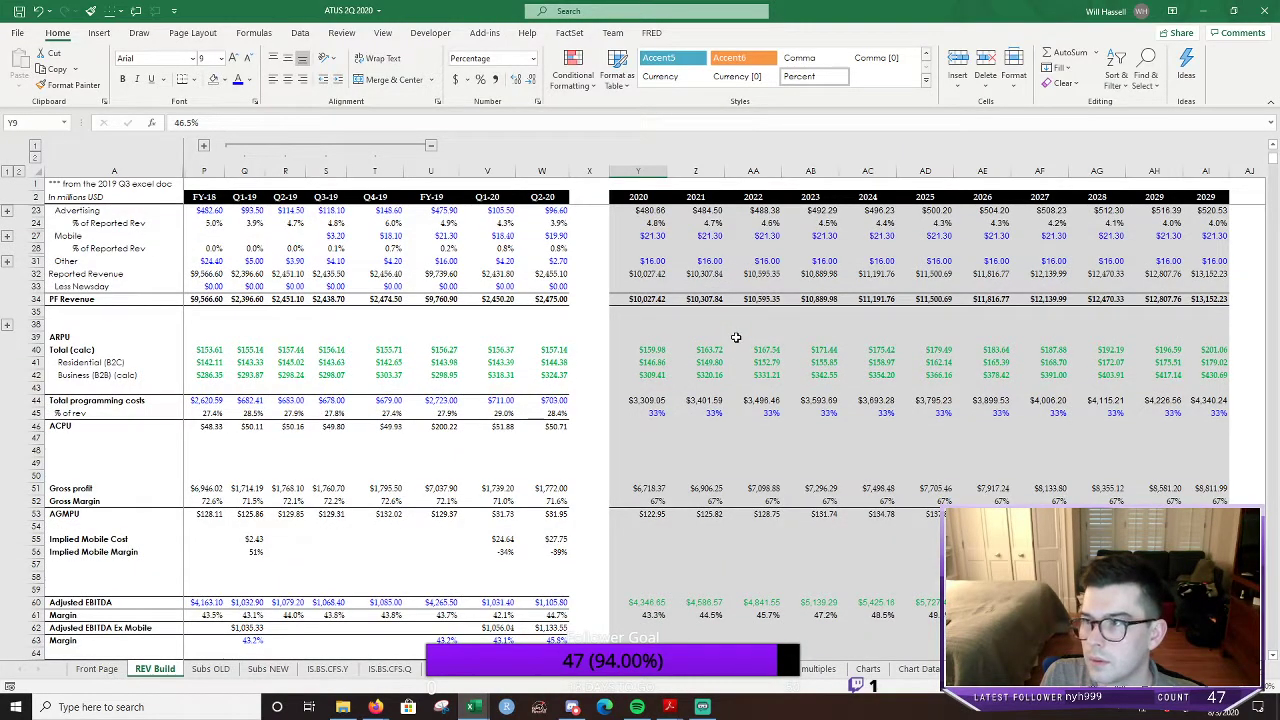
pyautogui.scroll(-1, 735, 338)
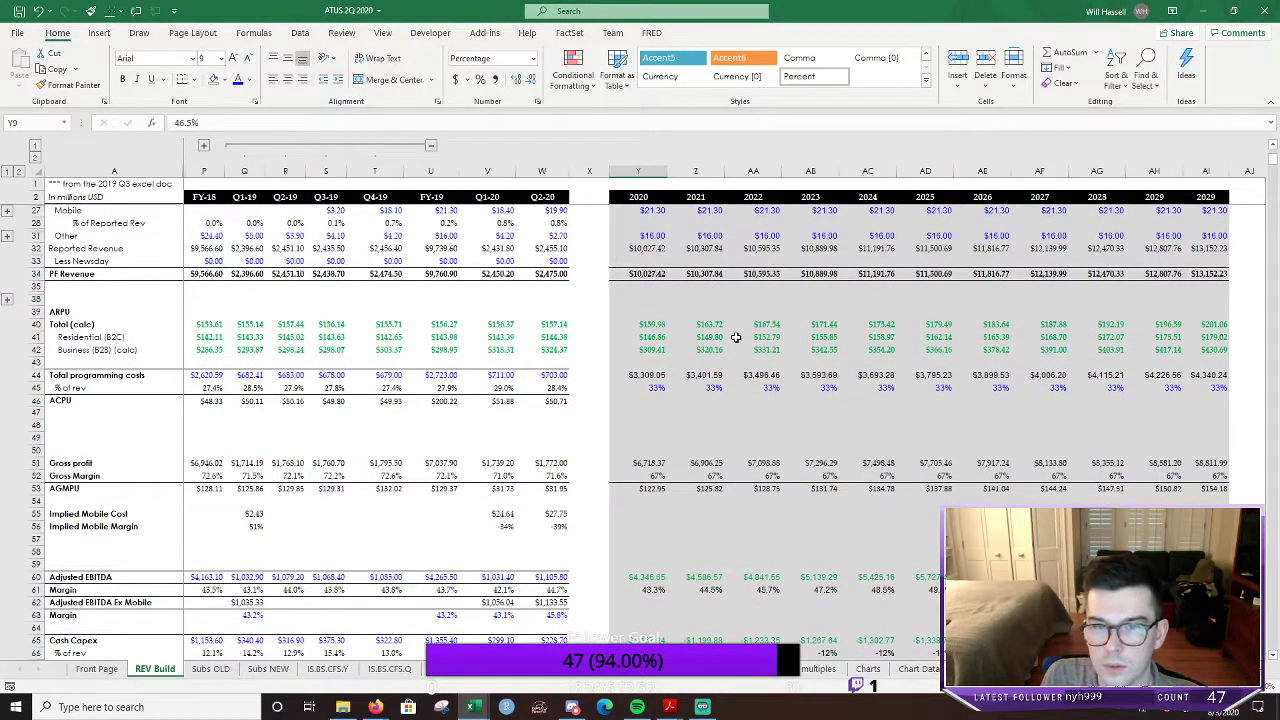
pyautogui.click(660, 373)
pyautogui.press('F2')
pyautogui.press('Escape')
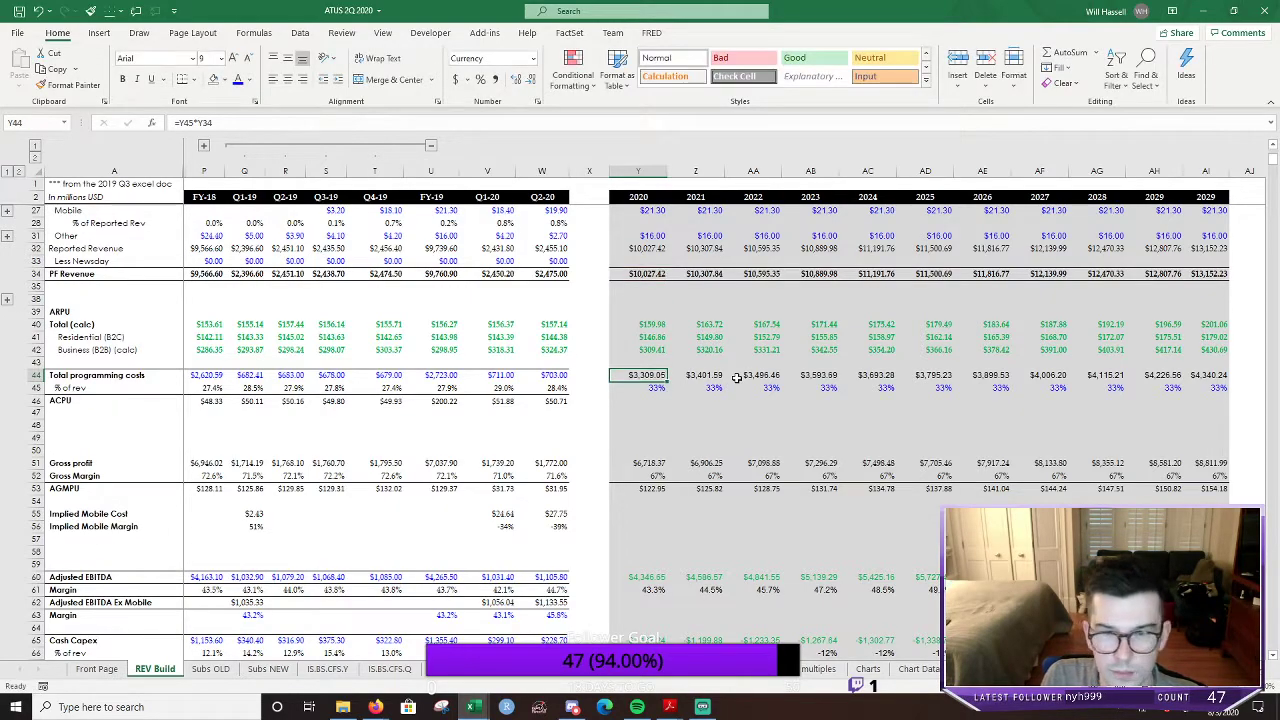
pyautogui.scroll(-1, 735, 377)
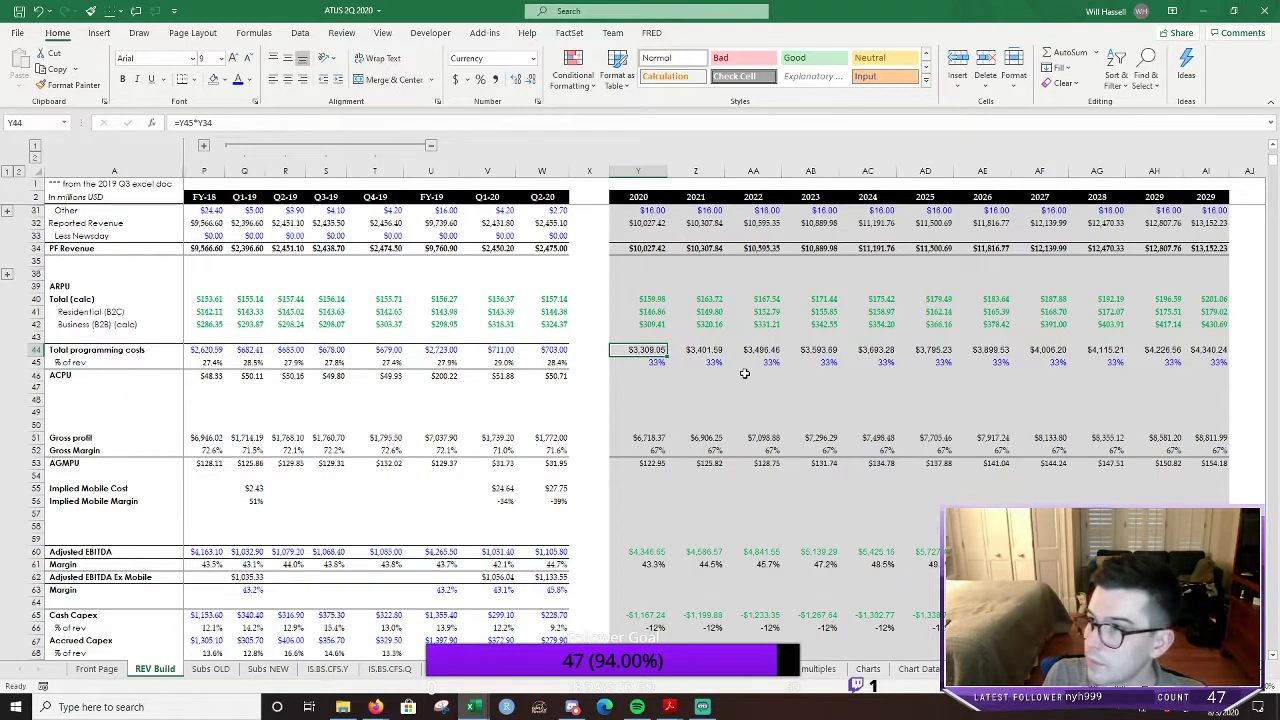
pyautogui.scroll(-2, 745, 372)
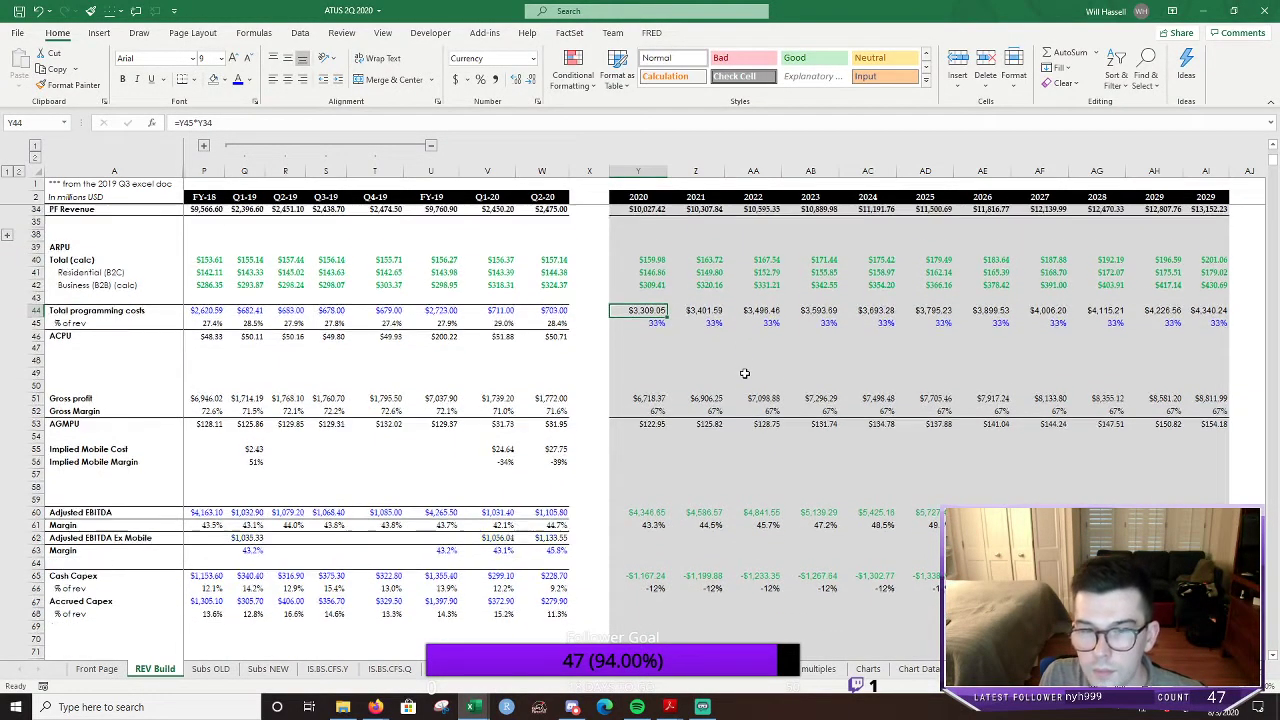
pyautogui.click(637, 425)
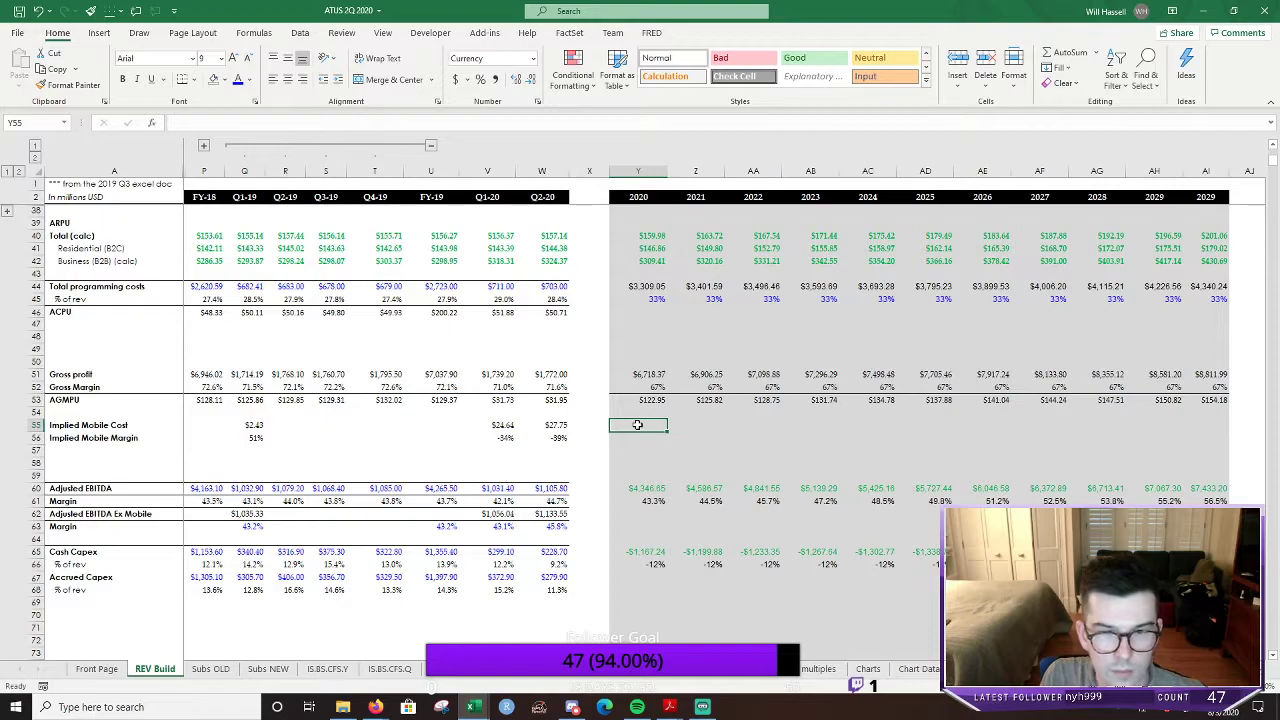
pyautogui.scroll(-2, 706, 422)
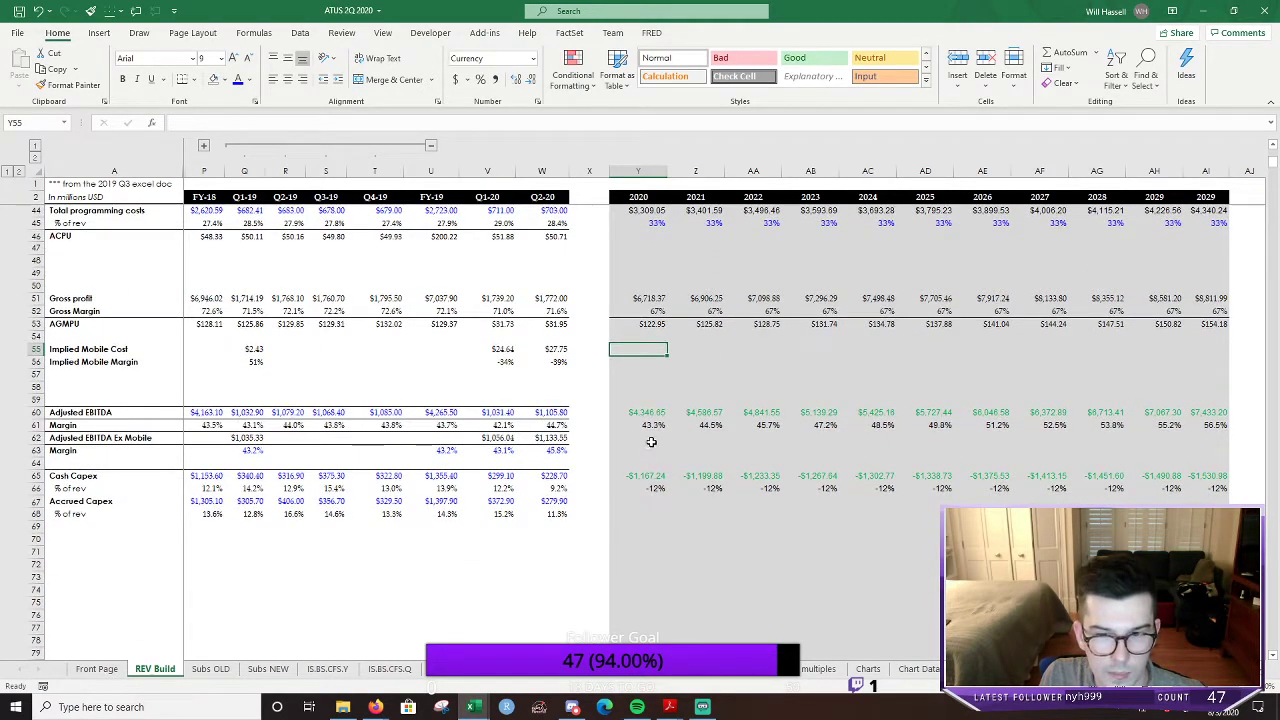
pyautogui.click(648, 476)
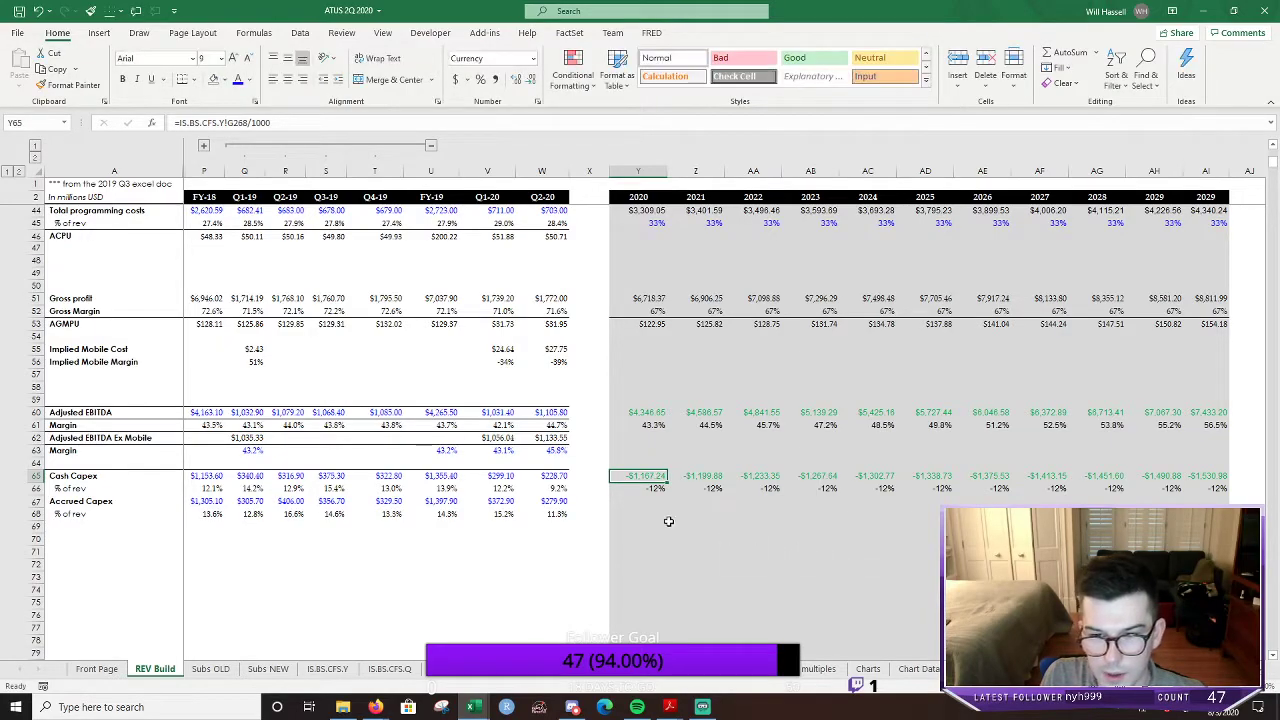
# Look over the Subs NEW and Subs OLD sheets, then return to REV Build
pyautogui.click(268, 667)
pyautogui.scroll(17, 765, 477)
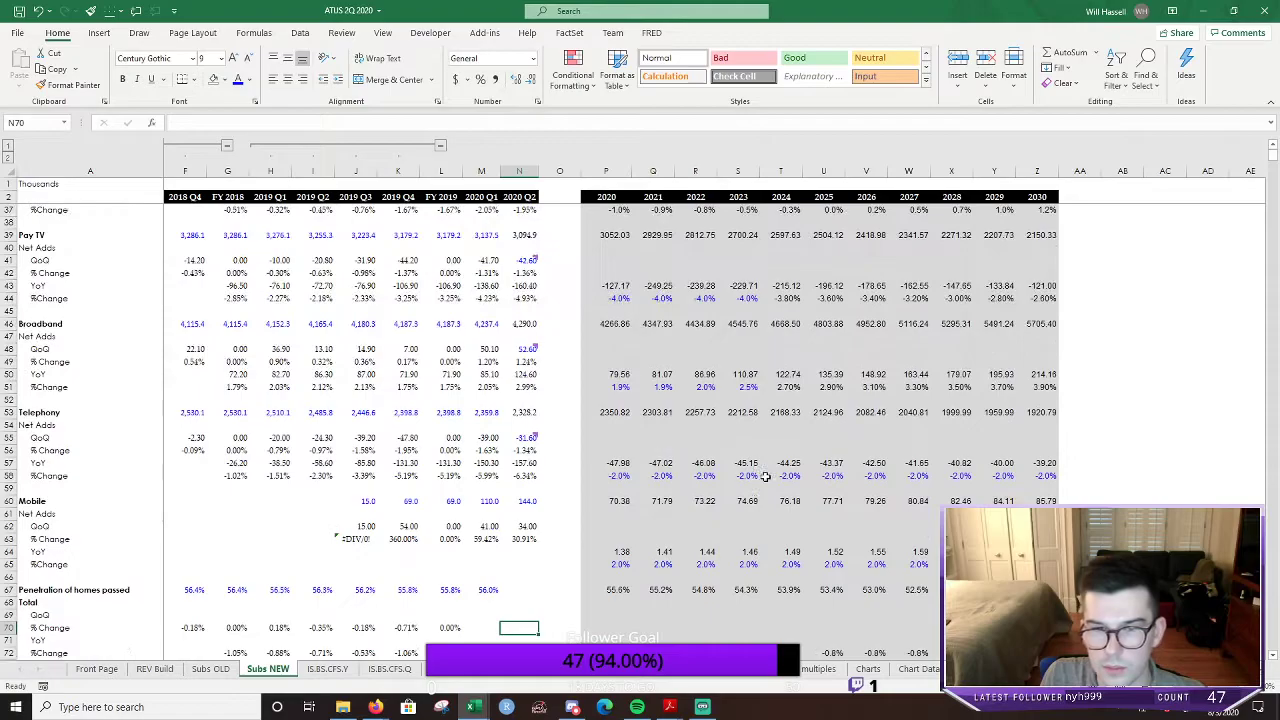
pyautogui.scroll(3, 748, 486)
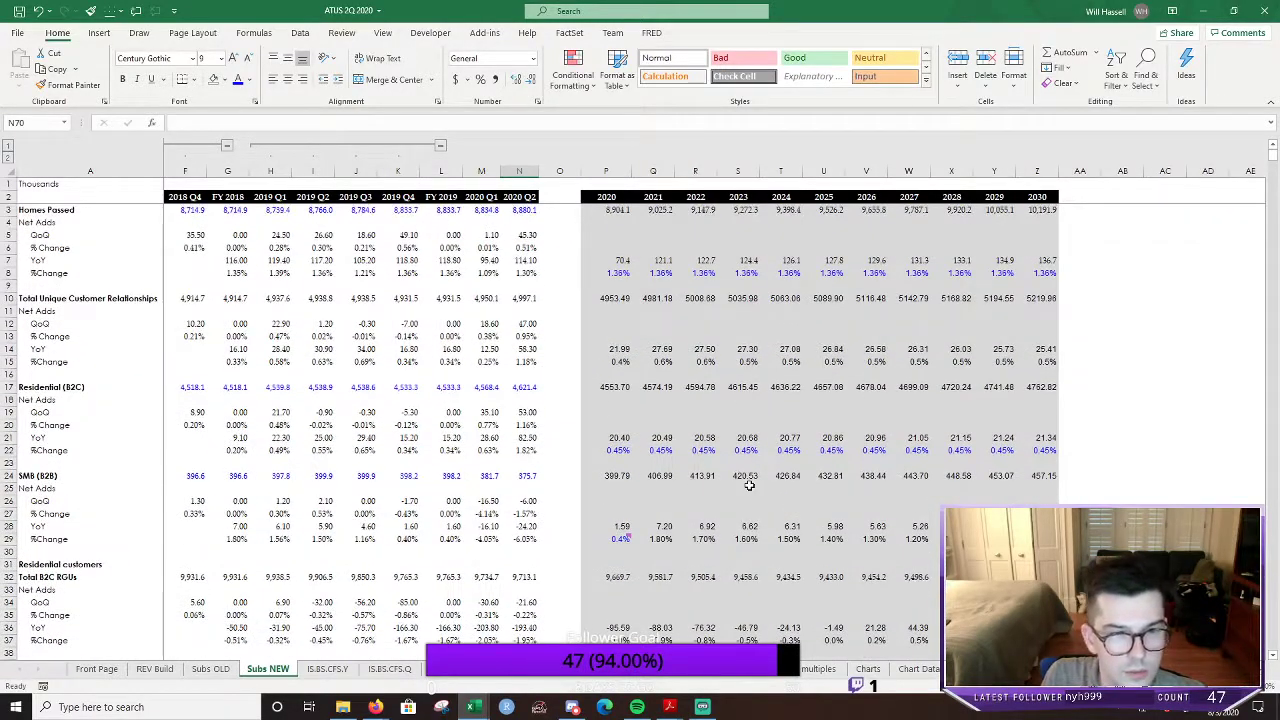
pyautogui.click(210, 668)
pyautogui.click(141, 670)
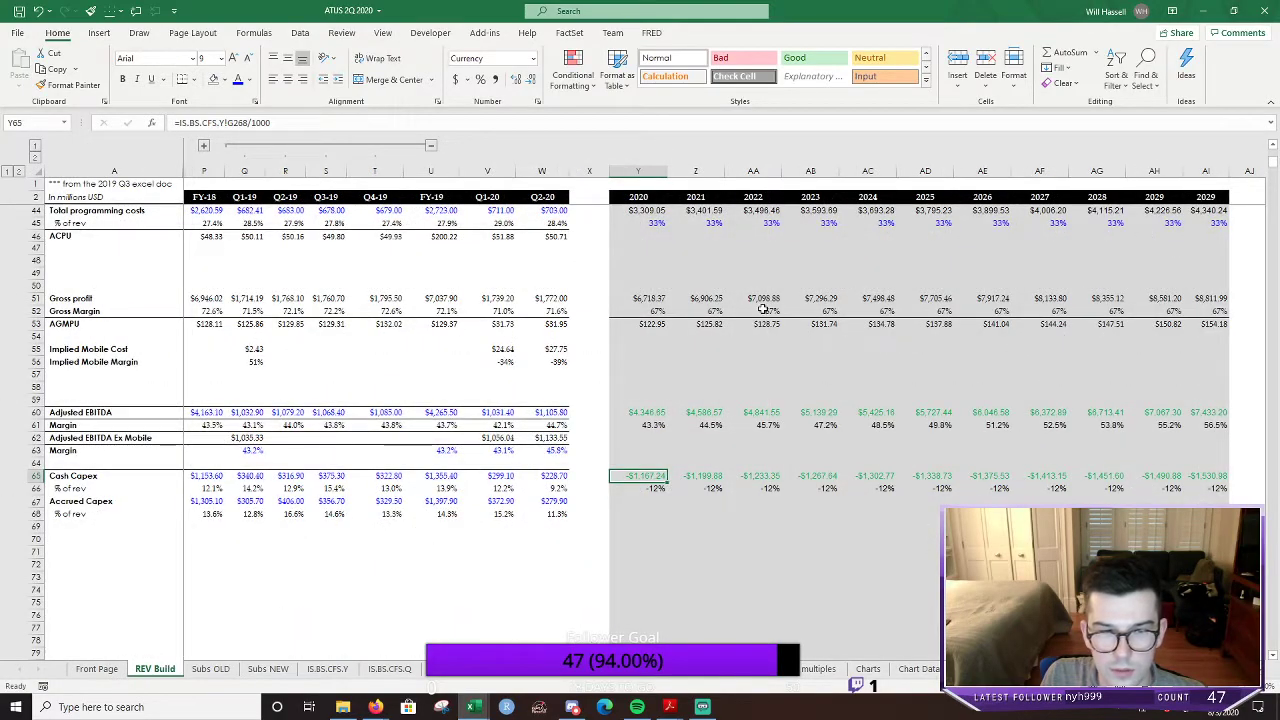
pyautogui.scroll(3, 748, 325)
pyautogui.scroll(8, 745, 328)
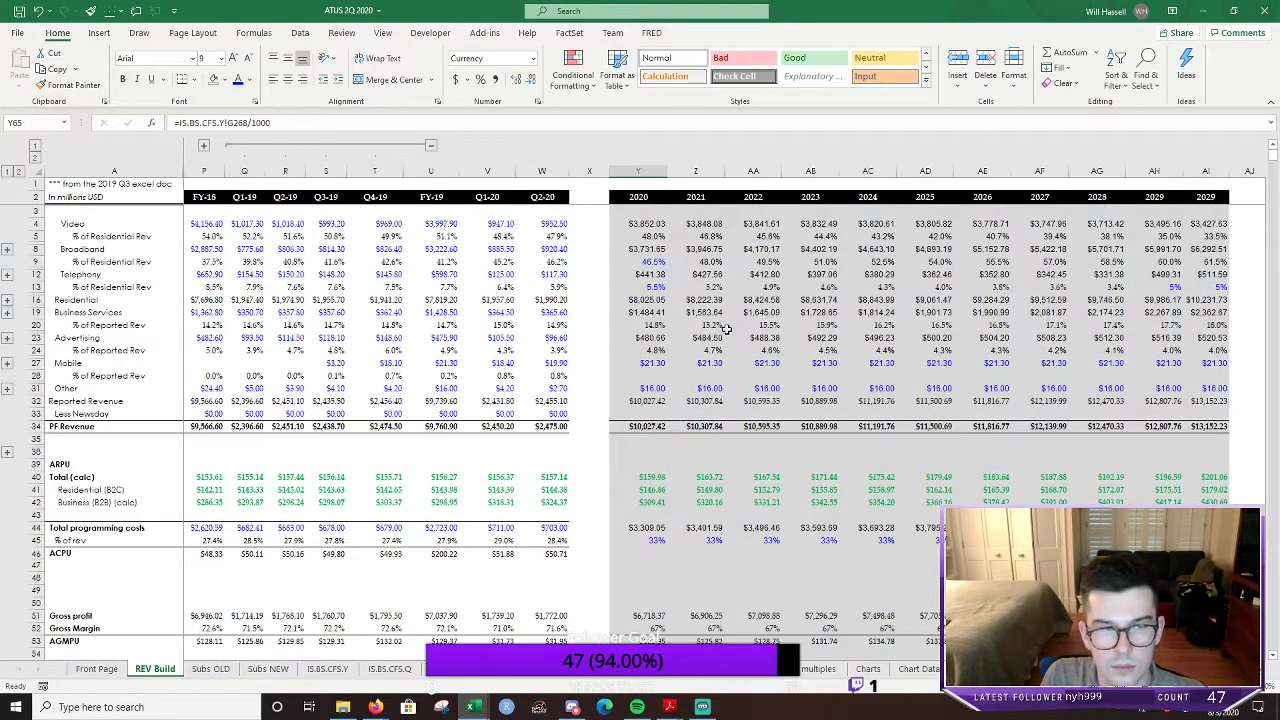
# Inspect the 2020 Residential and Business Services revenue formulas and the Business Services share on REV Build
pyautogui.click(645, 299)
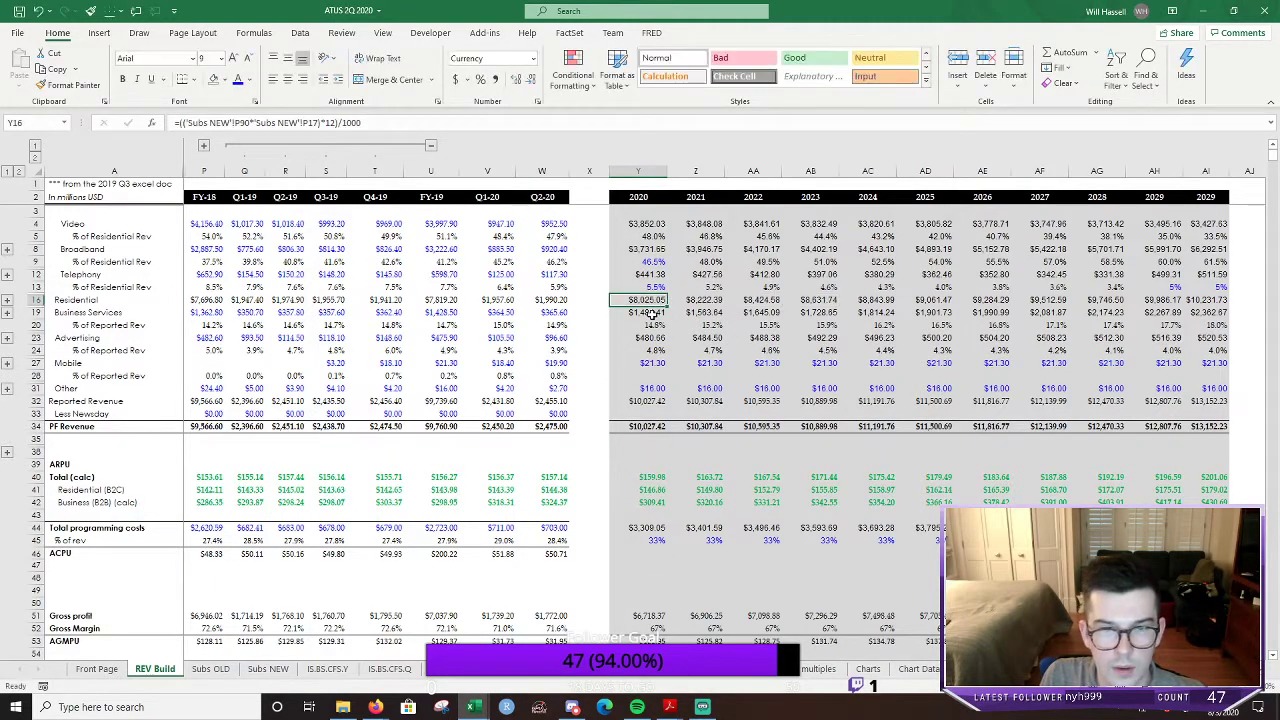
pyautogui.click(650, 313)
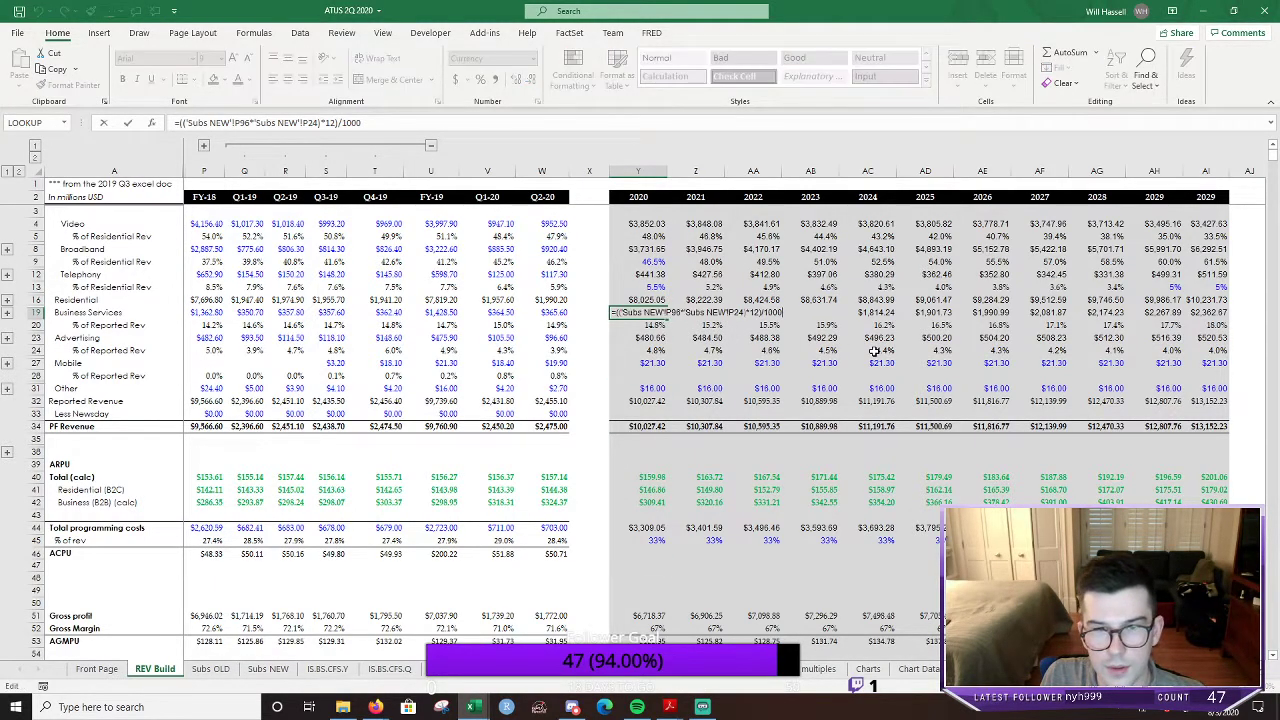
pyautogui.click(659, 326)
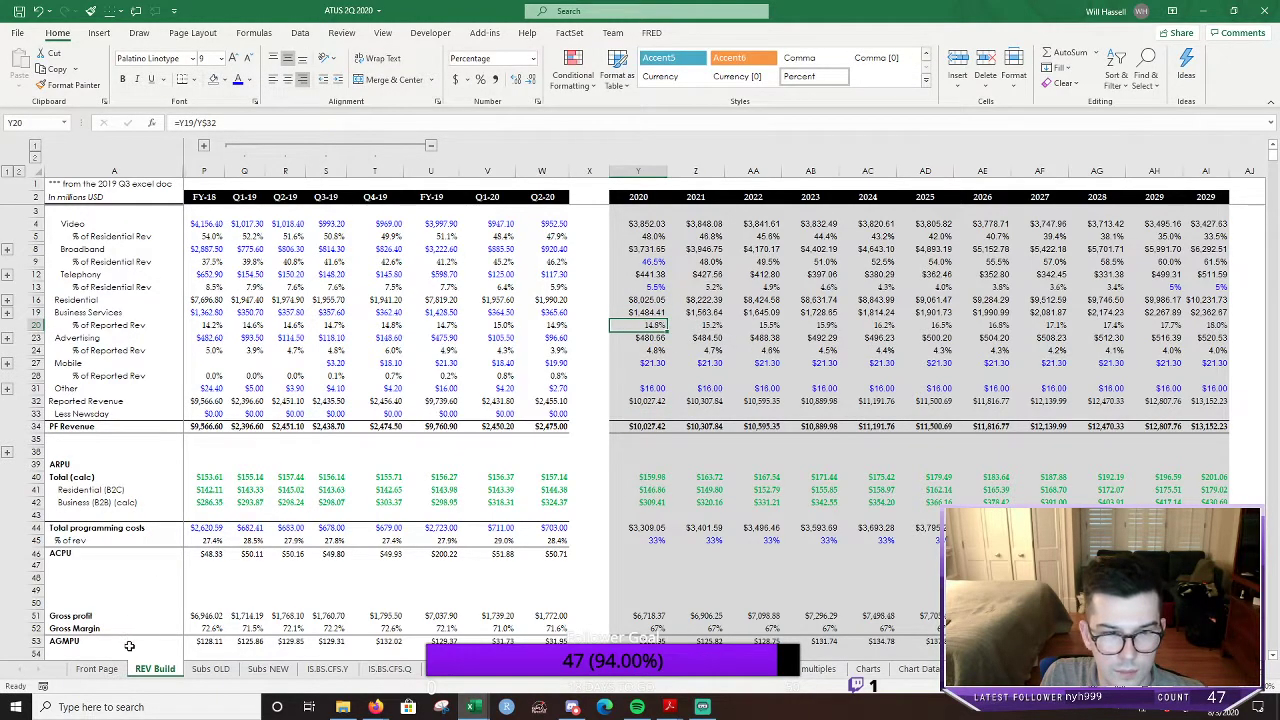
# On Subs NEW, enter =P10-L10 in P14 for 2020 relationship YoY net adds of 21.99
pyautogui.click(270, 669)
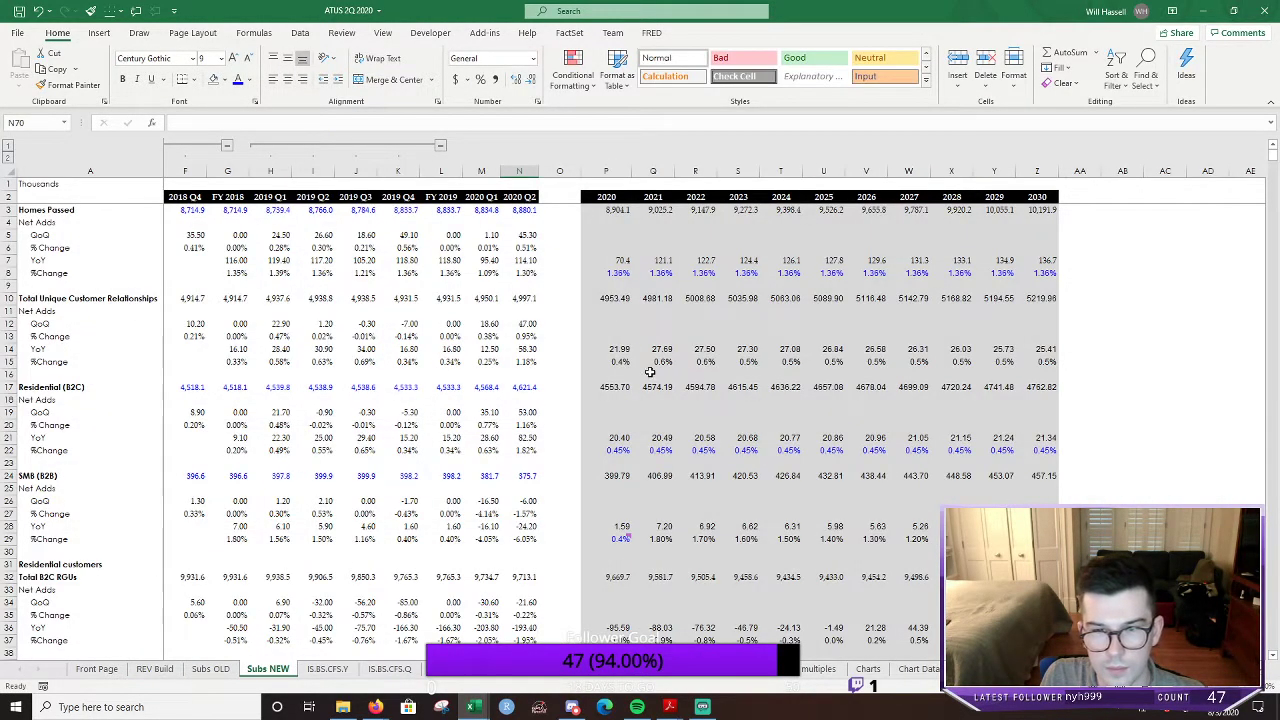
pyautogui.click(625, 299)
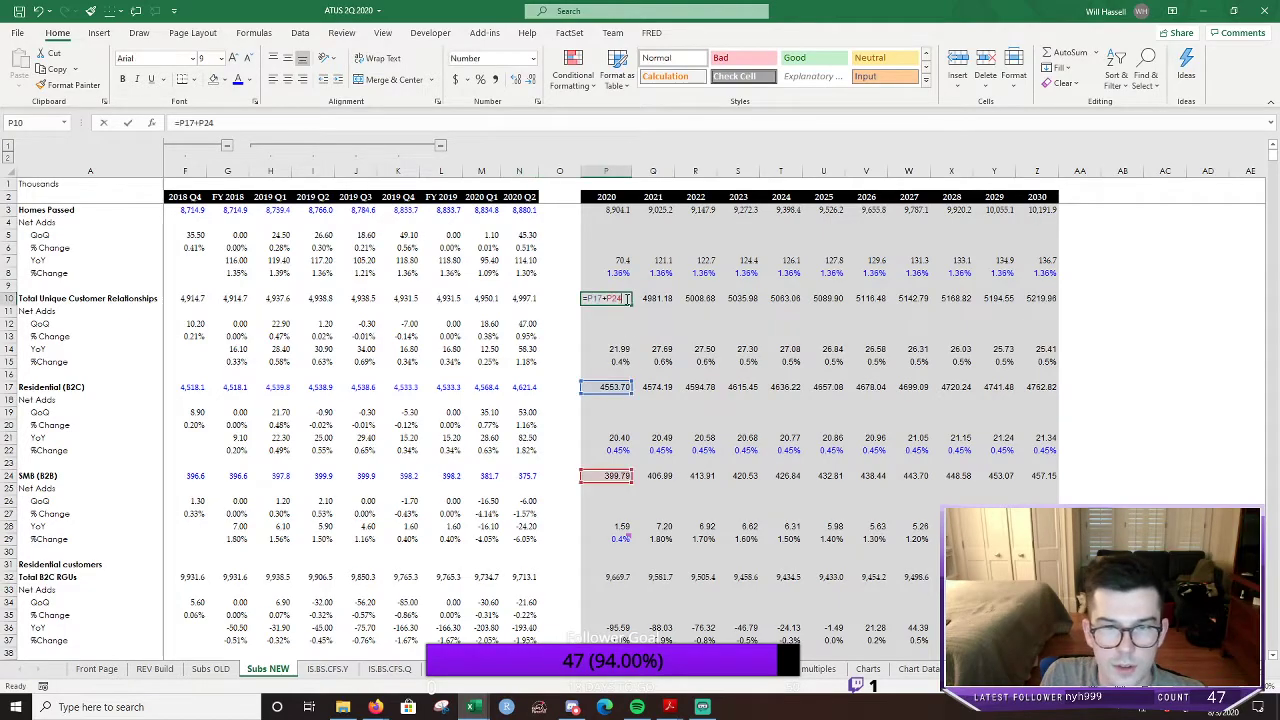
pyautogui.click(606, 358)
pyautogui.click(603, 346)
pyautogui.write('=P10-L10')
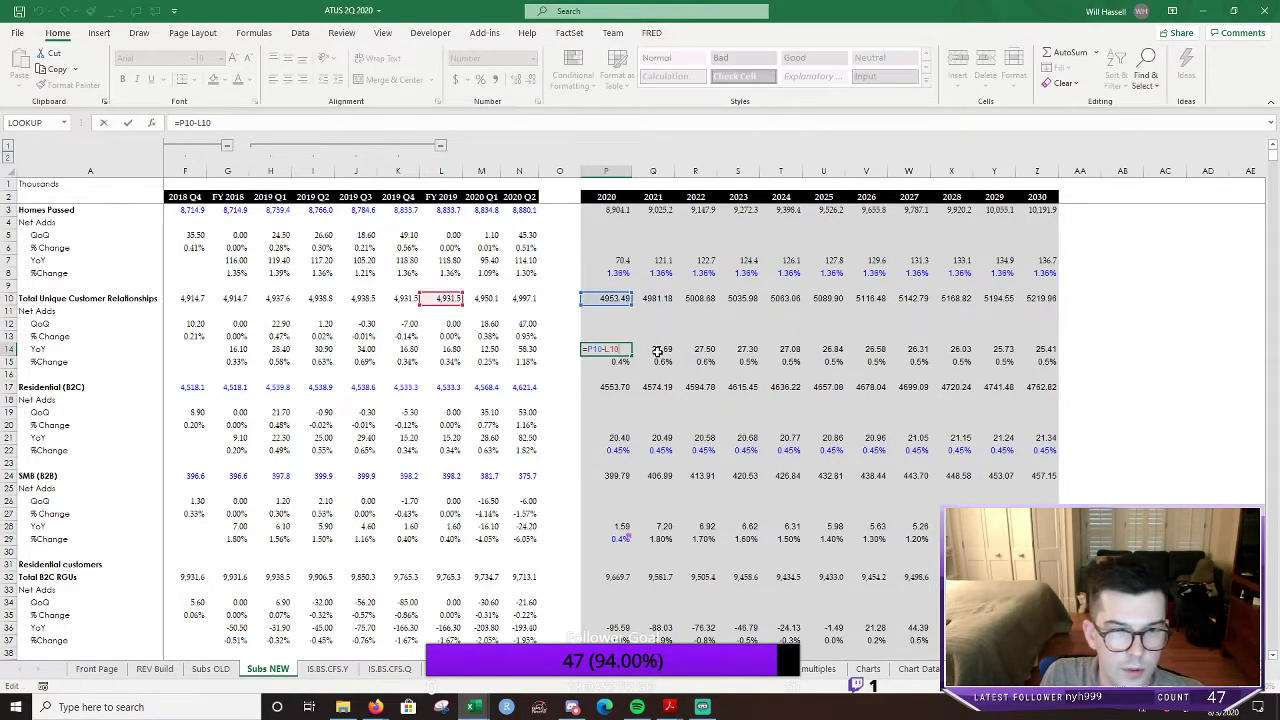
pyautogui.hotkey('ctrl', 'Return')
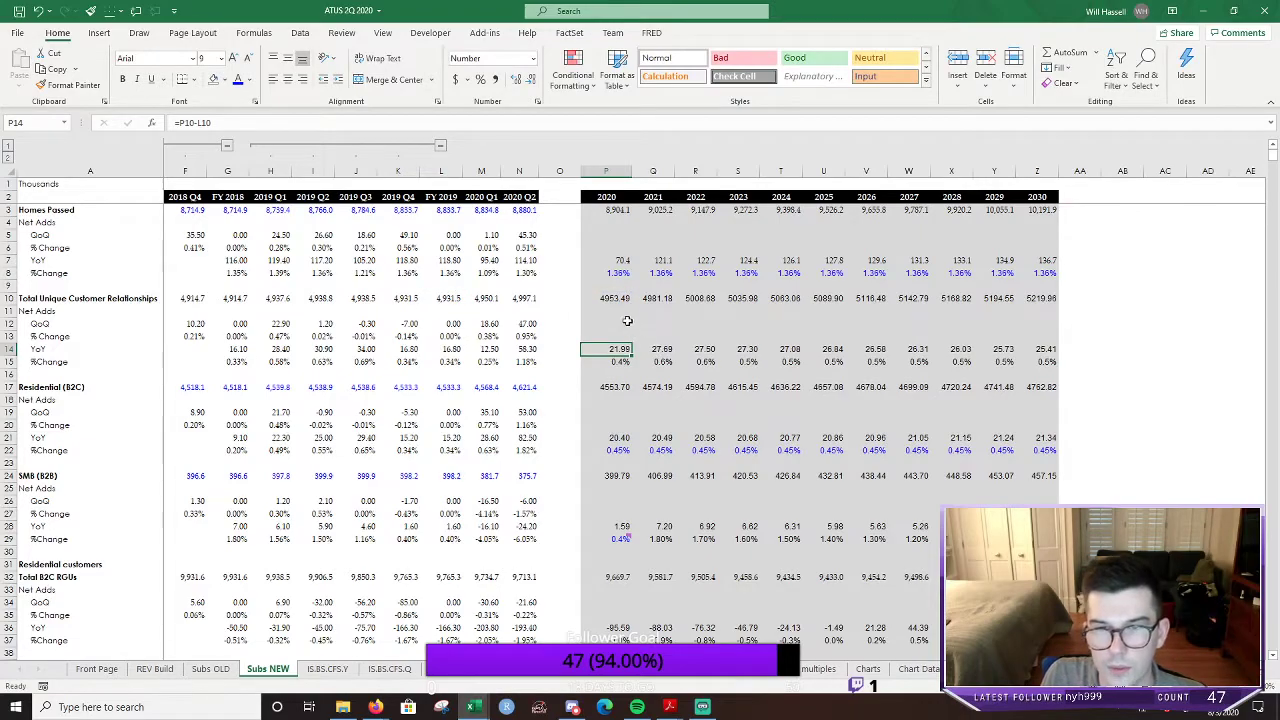
# Rebase the 2020 Homes Passed formula in P3 on FY 2019, making it =(L3*(1+P8))
pyautogui.doubleClick(628, 211)
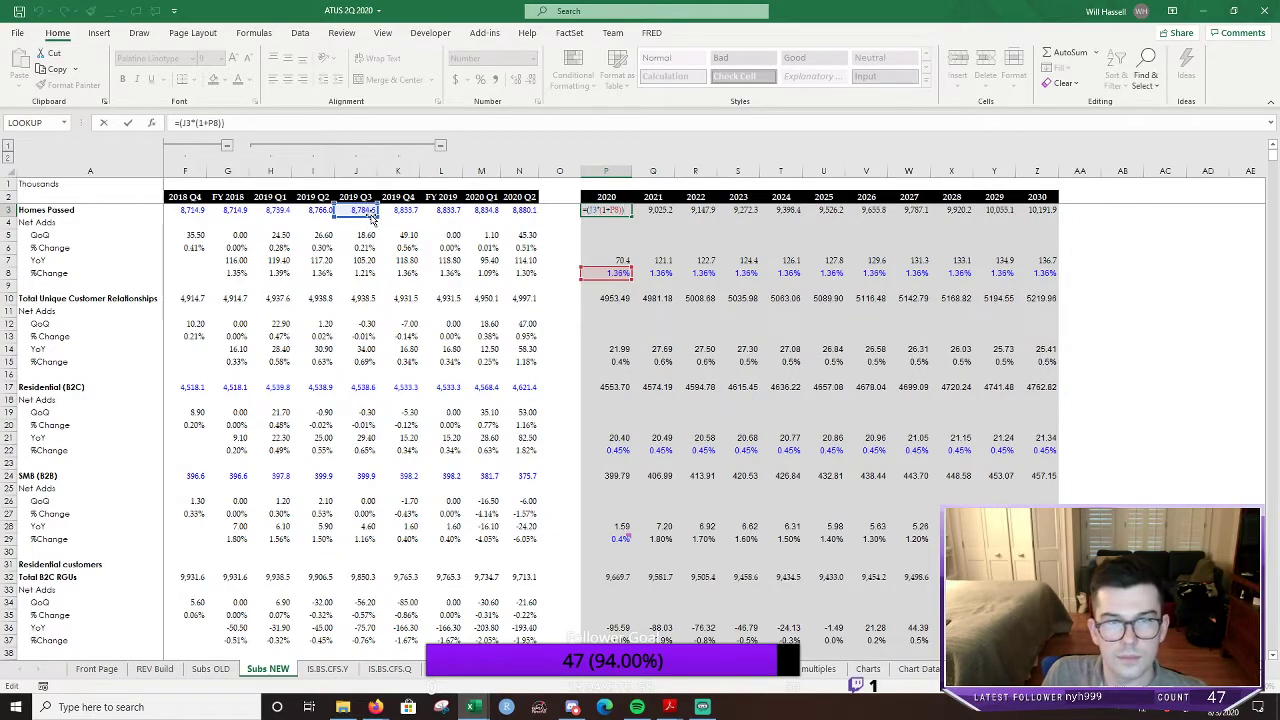
pyautogui.moveTo(373, 217); pyautogui.dragTo(441, 218)
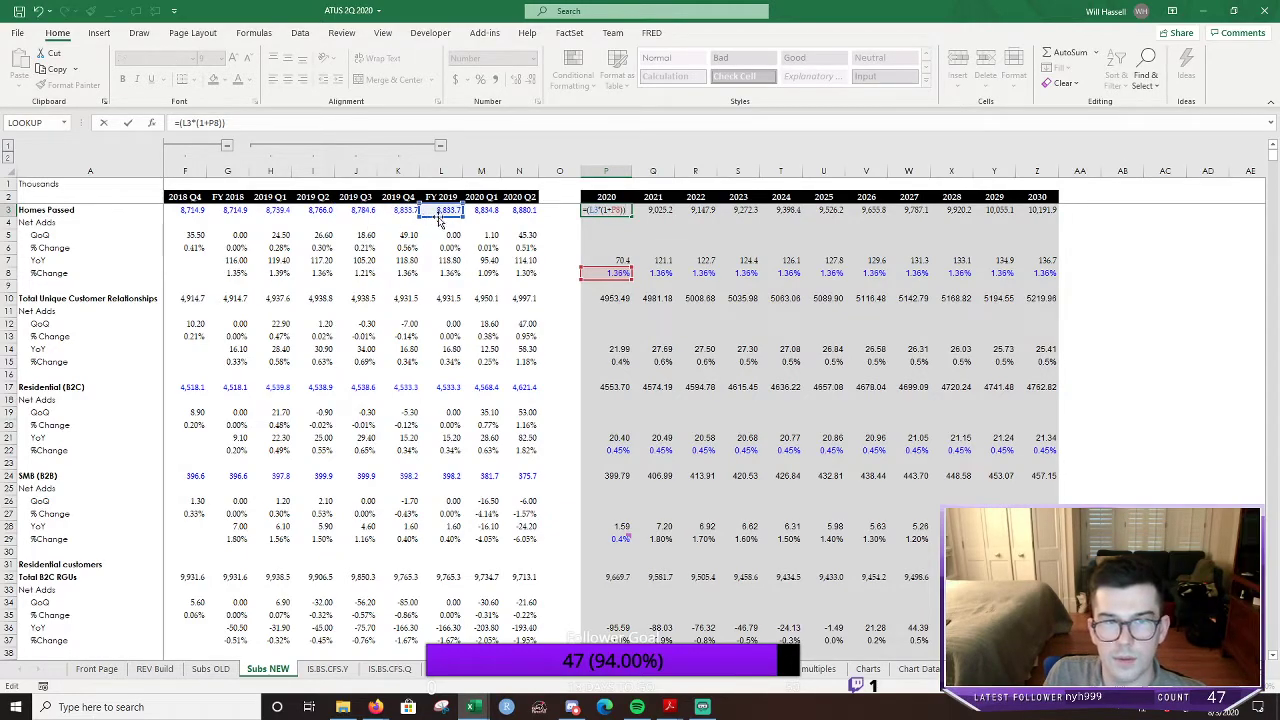
pyautogui.press('Return')
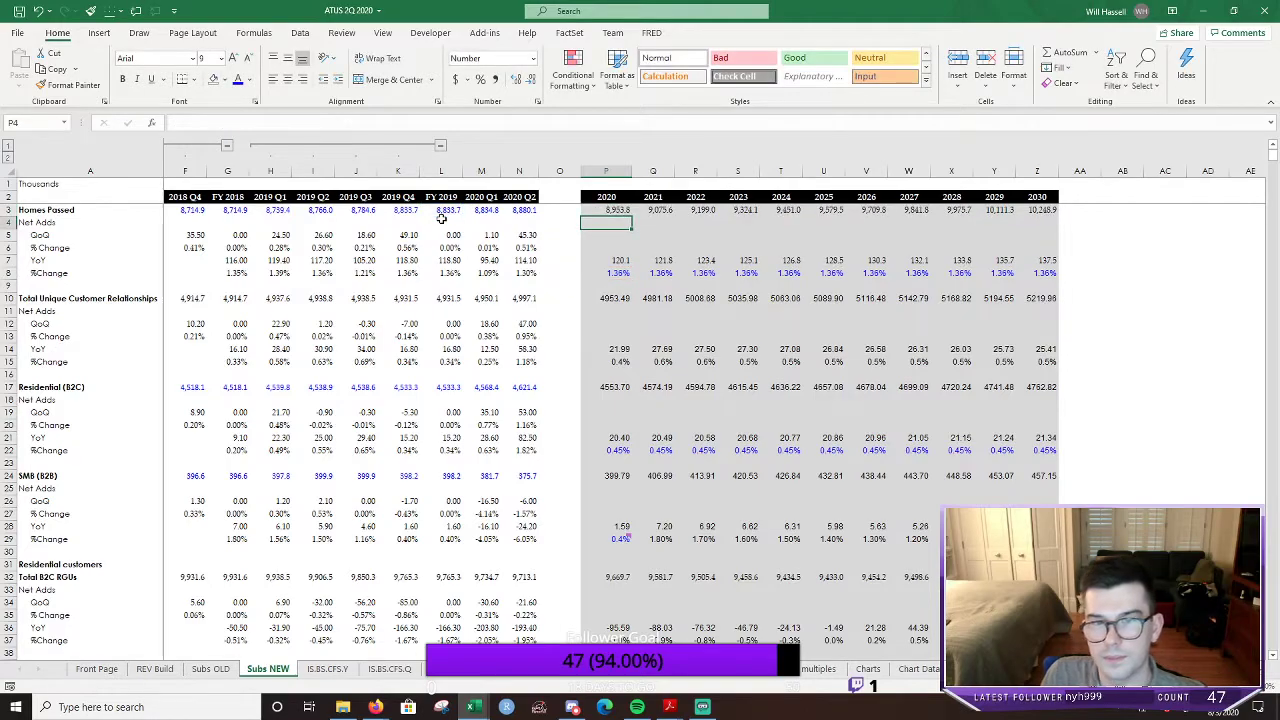
pyautogui.press('Up')
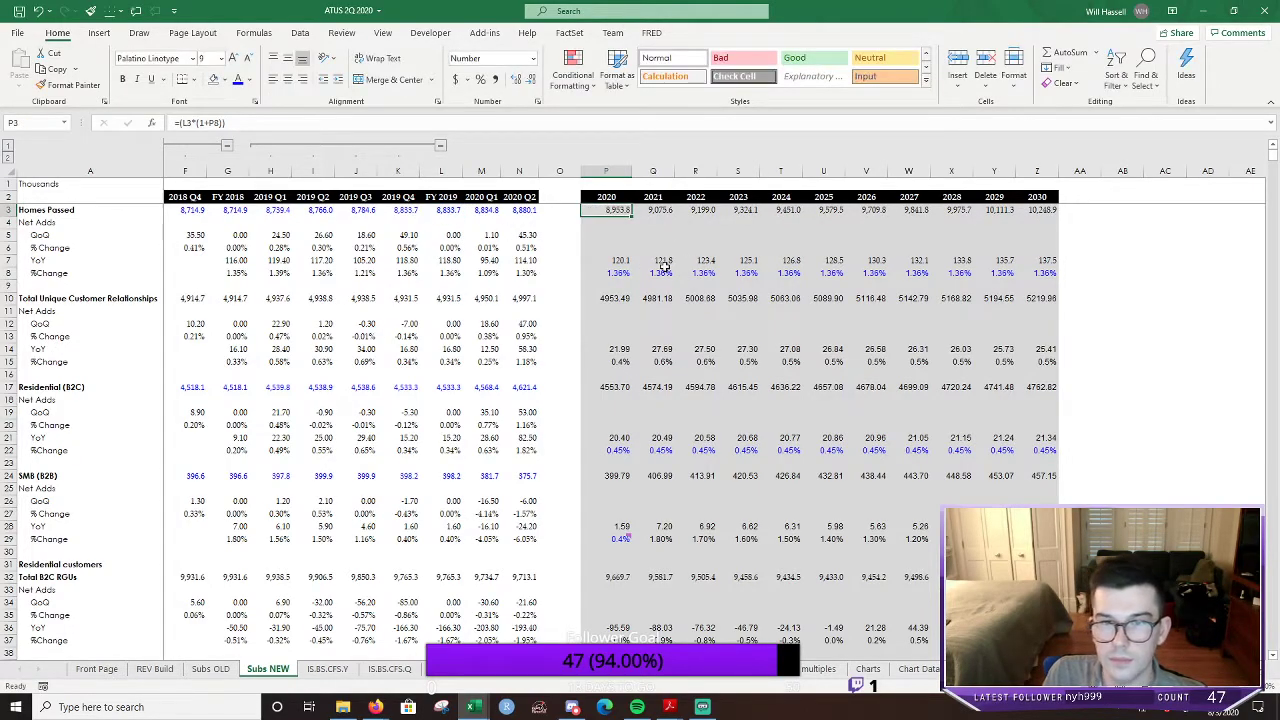
pyautogui.press('F2')
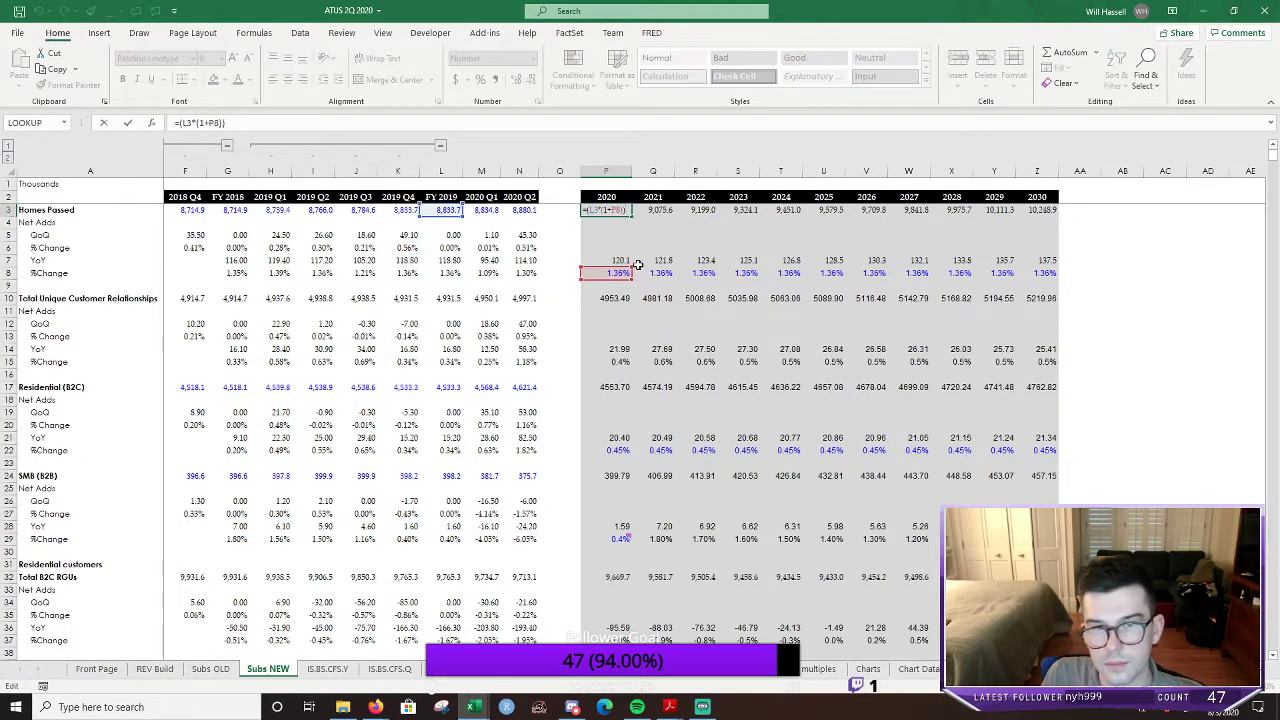
pyautogui.press('Escape')
# Enter =P3-L3 in P7 for 2020 Homes Passed net adds of 120.1, then clear the trial formula in P6
pyautogui.click(628, 261)
pyautogui.write('=P3-L3')
pyautogui.hotkey('ctrl', 'Return')
pyautogui.click(621, 247)
pyautogui.write('=P3-')
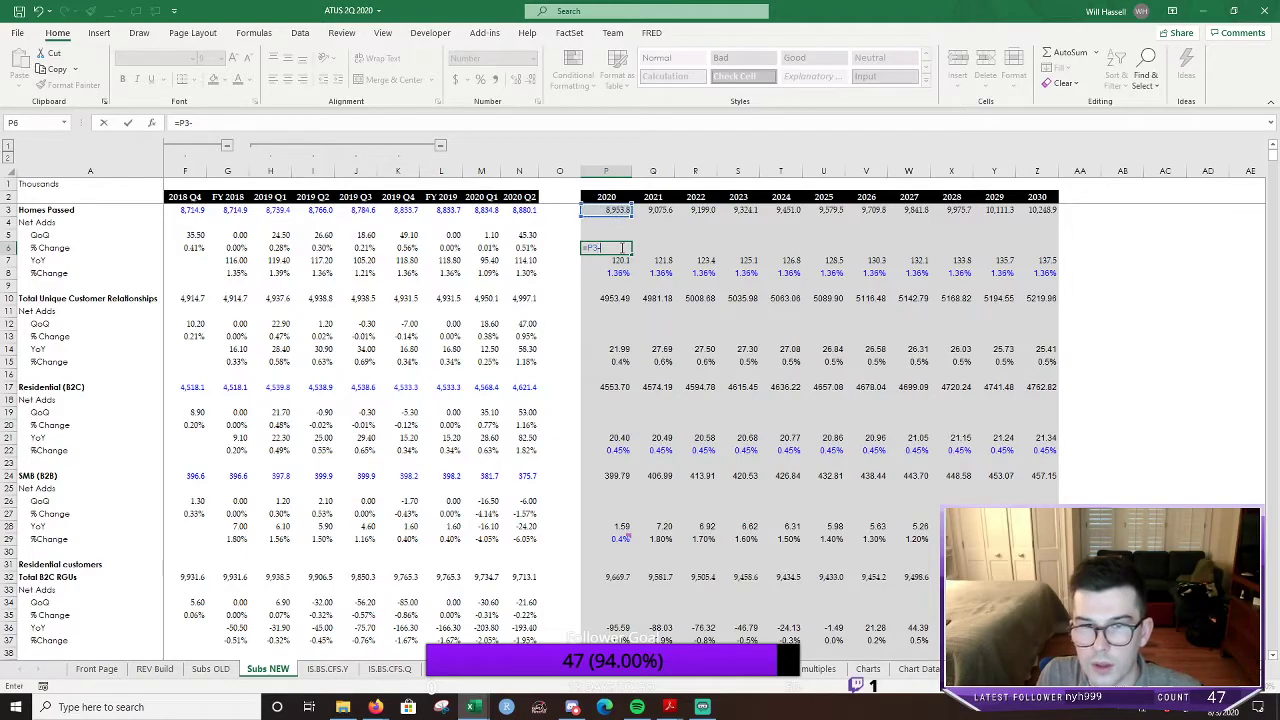
pyautogui.press('Left')
pyautogui.press('Left')
pyautogui.press('Up')
pyautogui.press('Up')
pyautogui.press('Up')
pyautogui.press('Return')
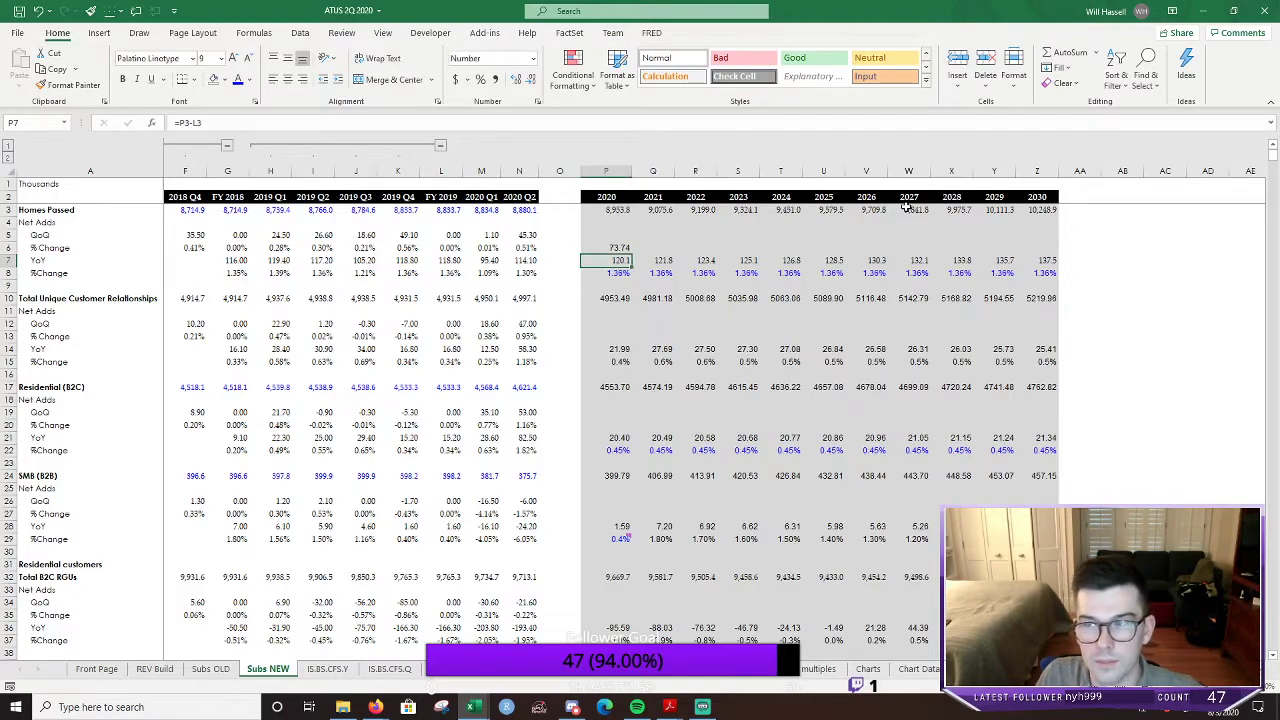
pyautogui.press('Up')
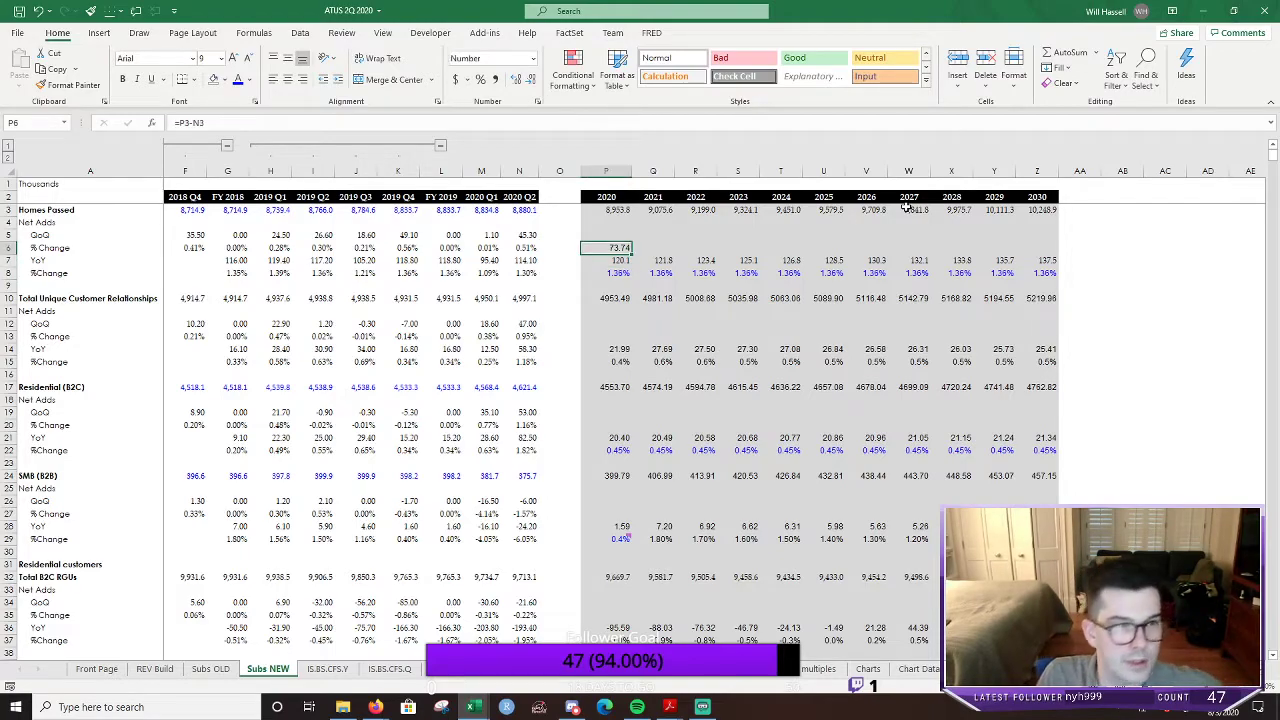
pyautogui.press('Delete')
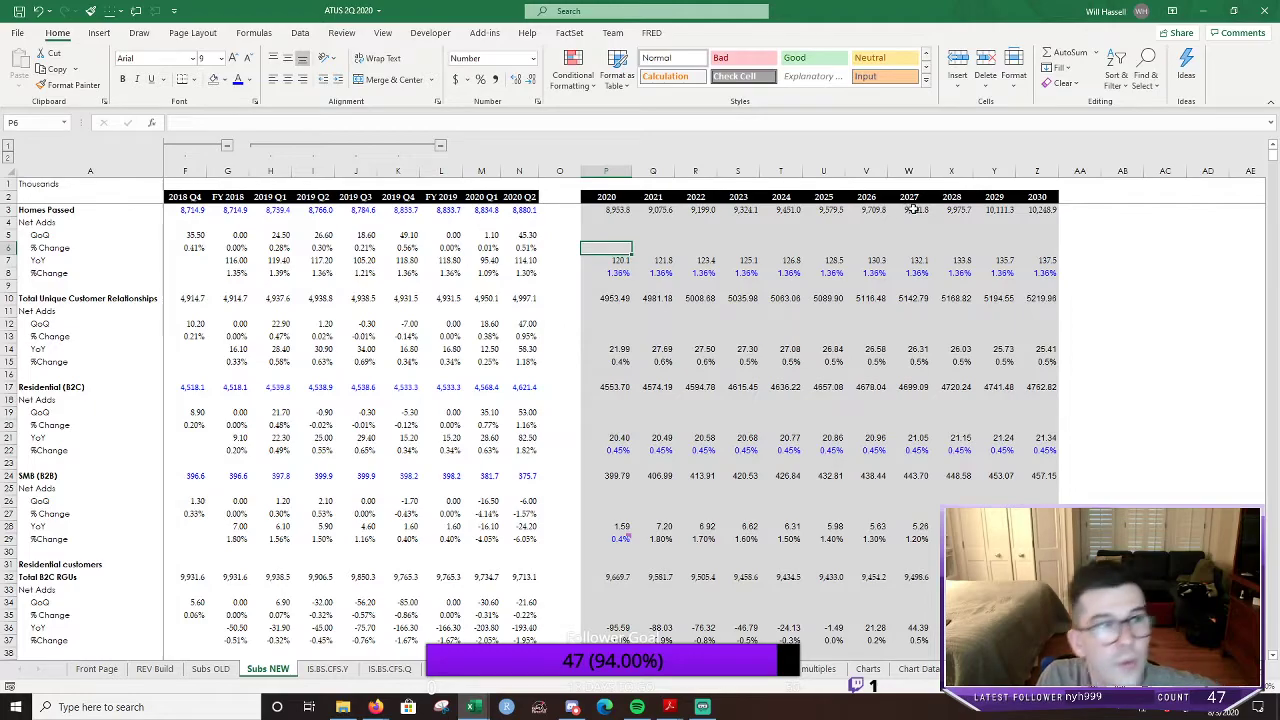
pyautogui.press('Down')
pyautogui.press('Down')
pyautogui.press('Down')
pyautogui.press('Down')
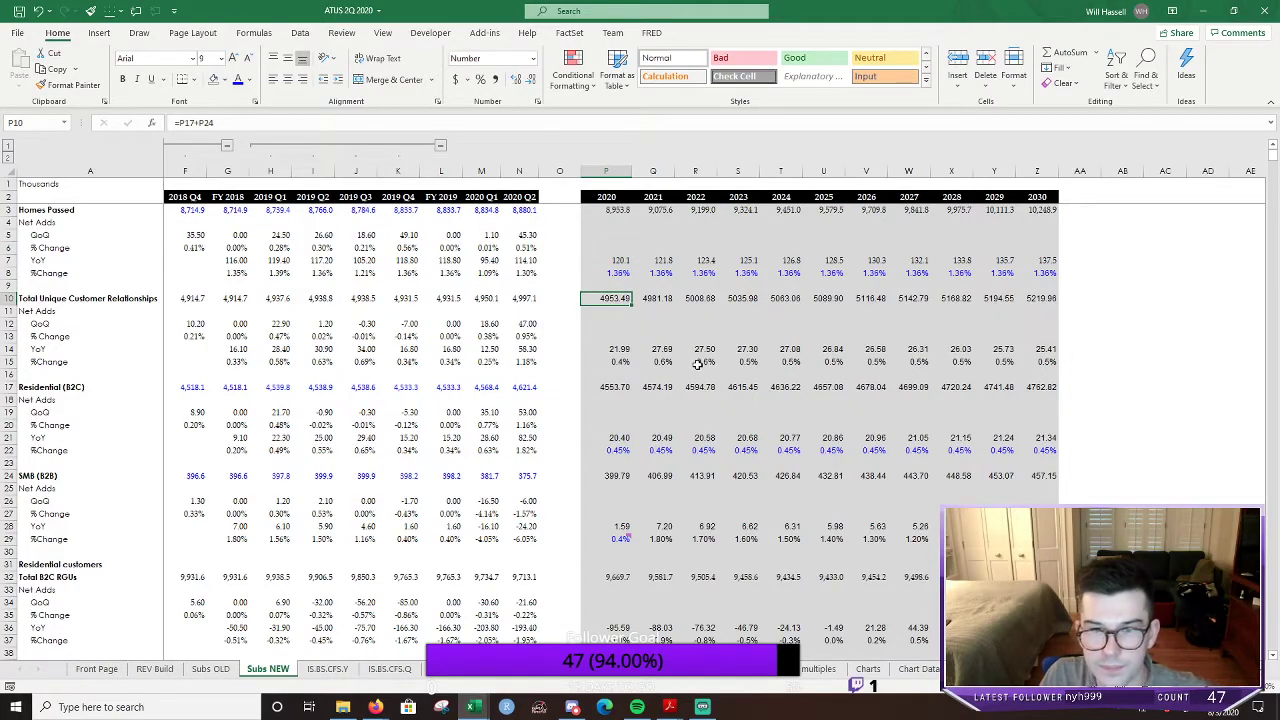
# Point the 2020 relationships % change in P15 at 2019 Q4 (K10), then check P14 and P17
pyautogui.doubleClick(622, 361)
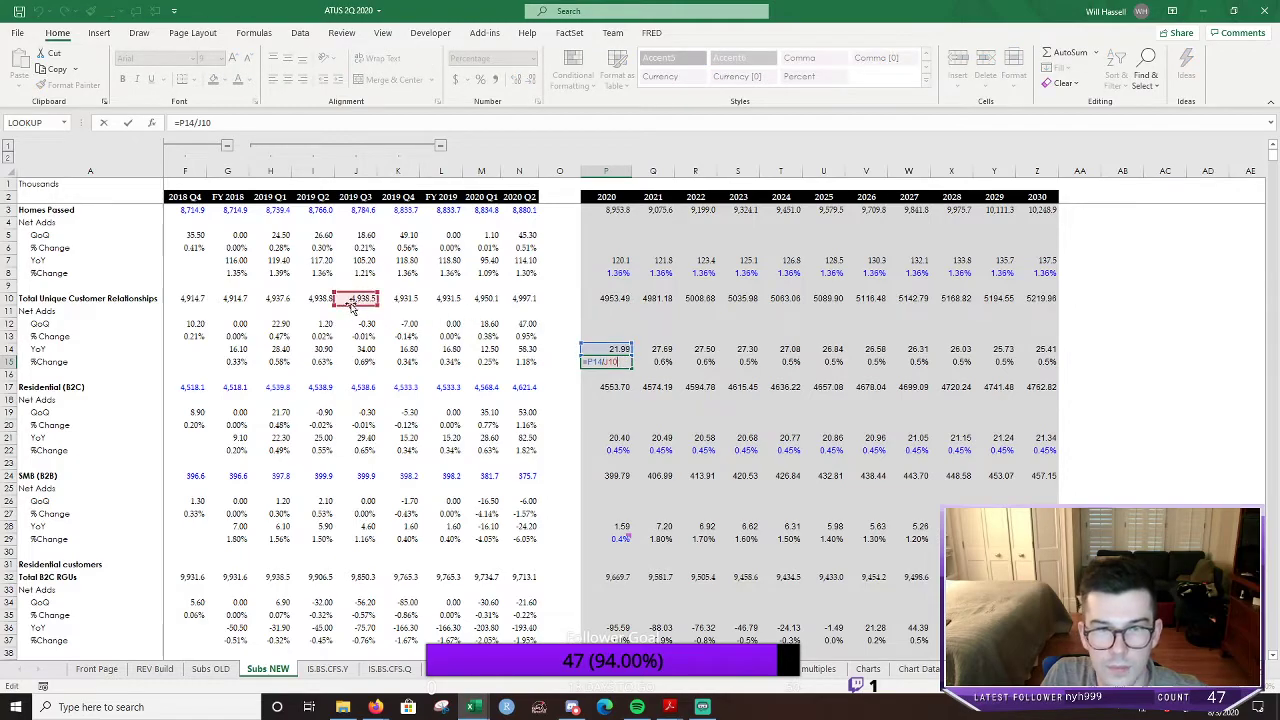
pyautogui.moveTo(354, 310); pyautogui.dragTo(397, 300)
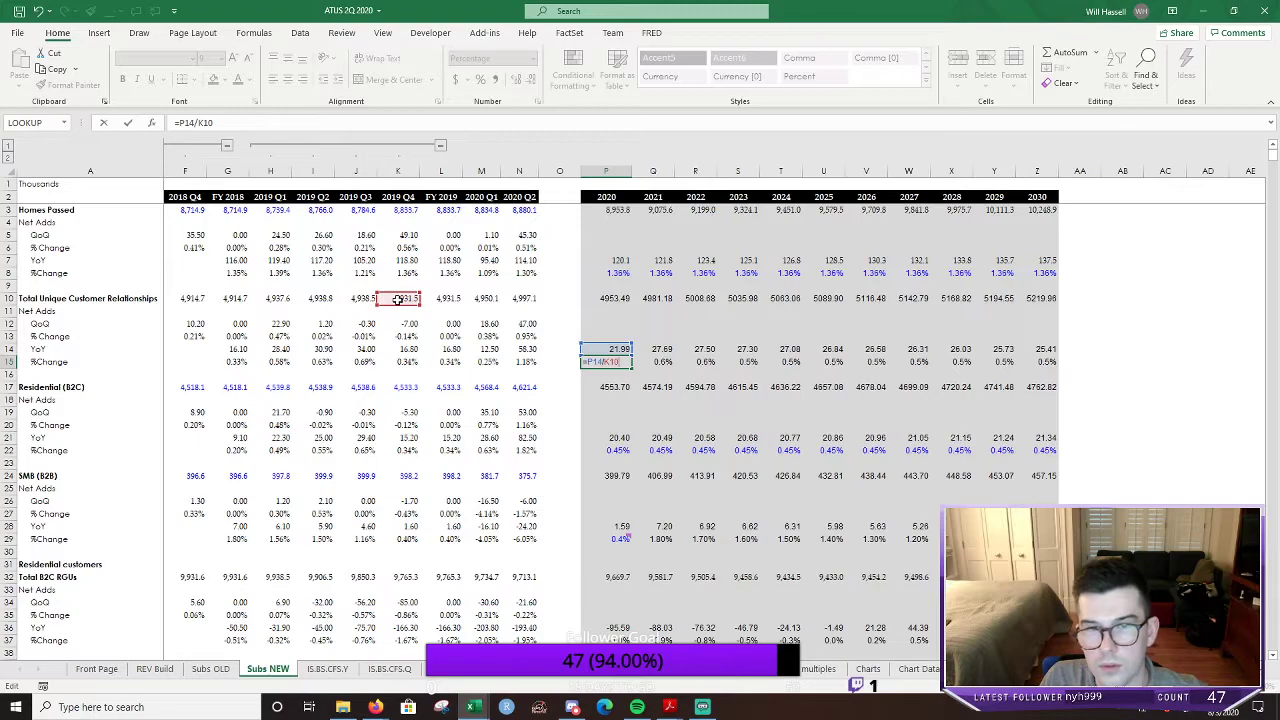
pyautogui.press('Return')
pyautogui.press('Up')
pyautogui.press('F2')
pyautogui.press('Return')
pyautogui.press('Up')
pyautogui.press('Up')
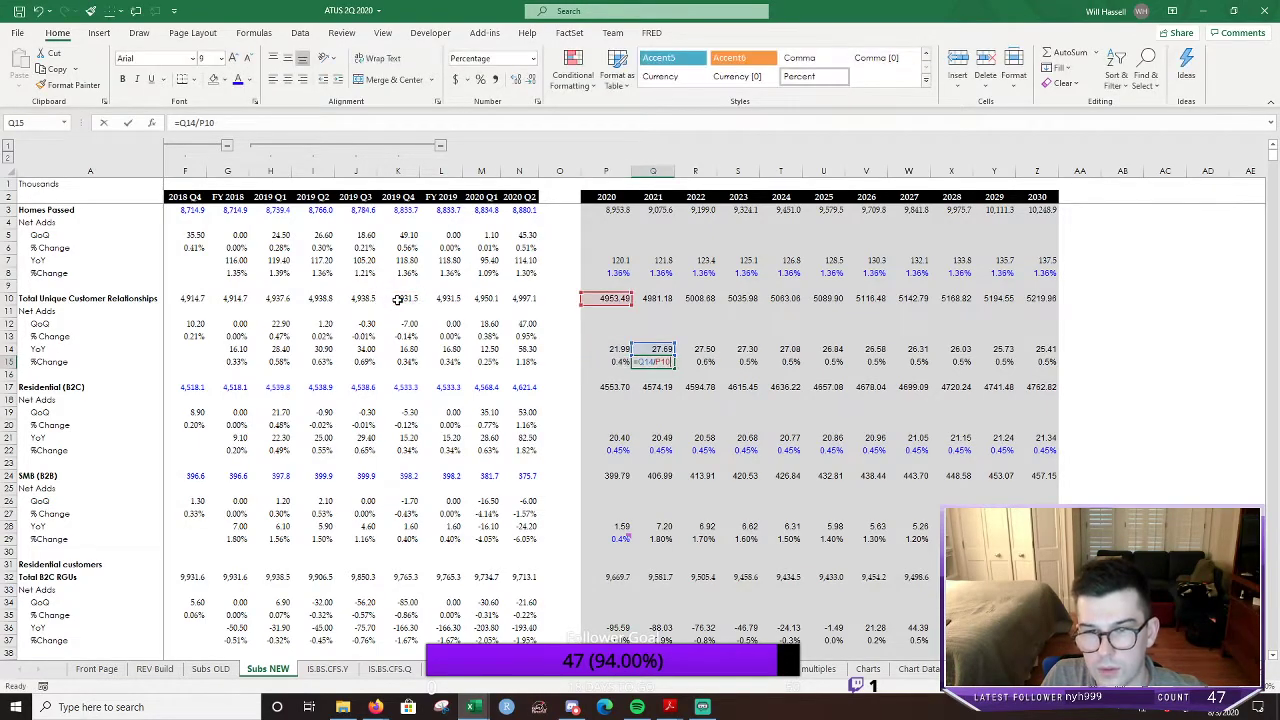
pyautogui.press('F2')
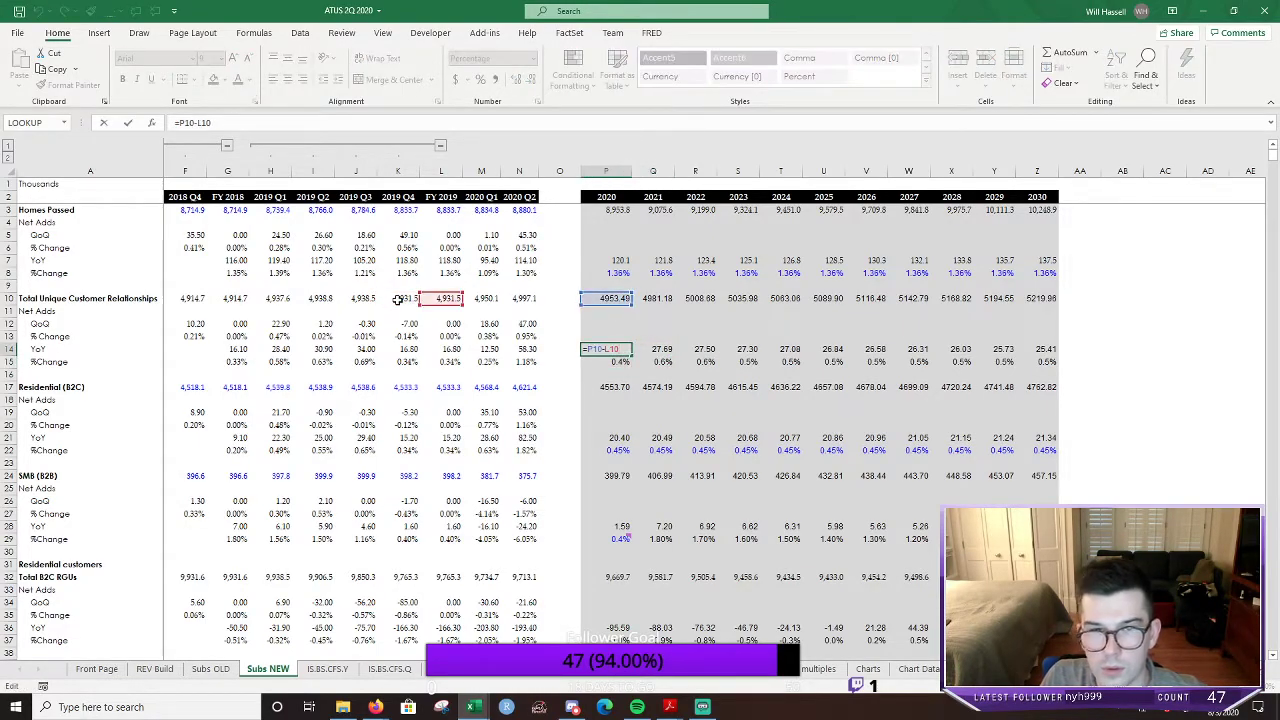
pyautogui.press('Return')
pyautogui.press('Down')
pyautogui.press('Down')
pyautogui.press('F2')
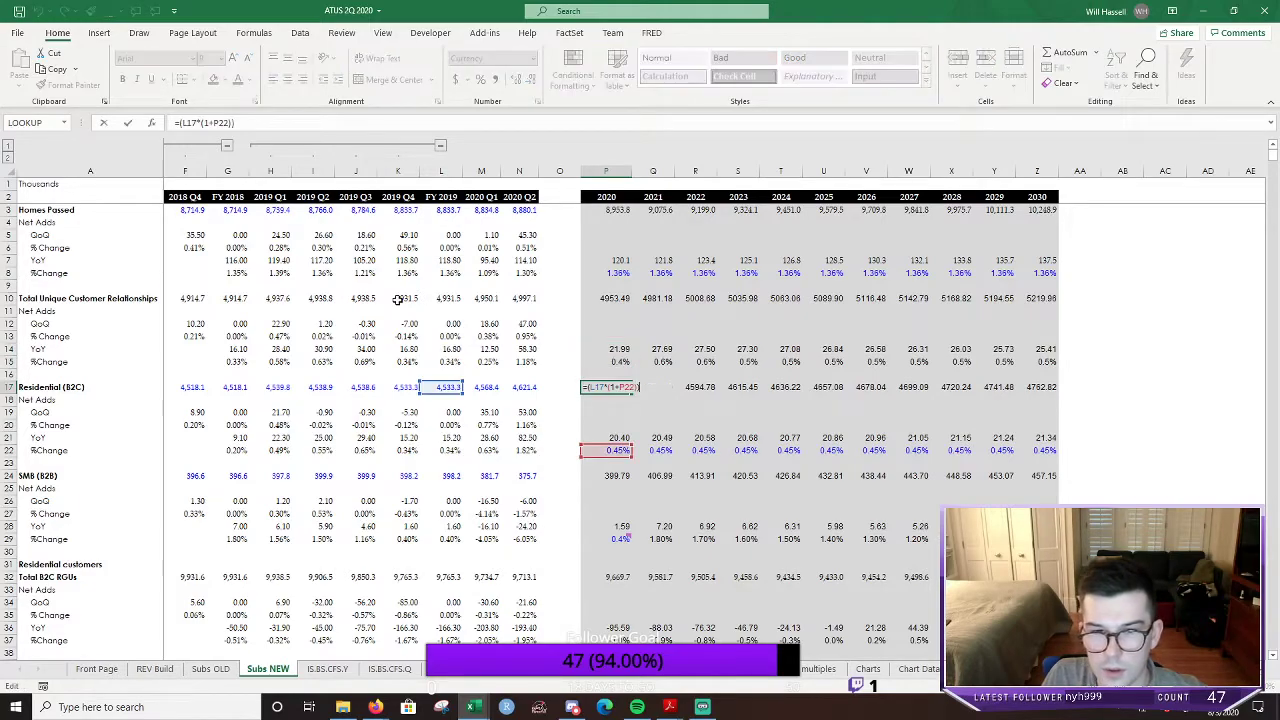
pyautogui.press('Escape')
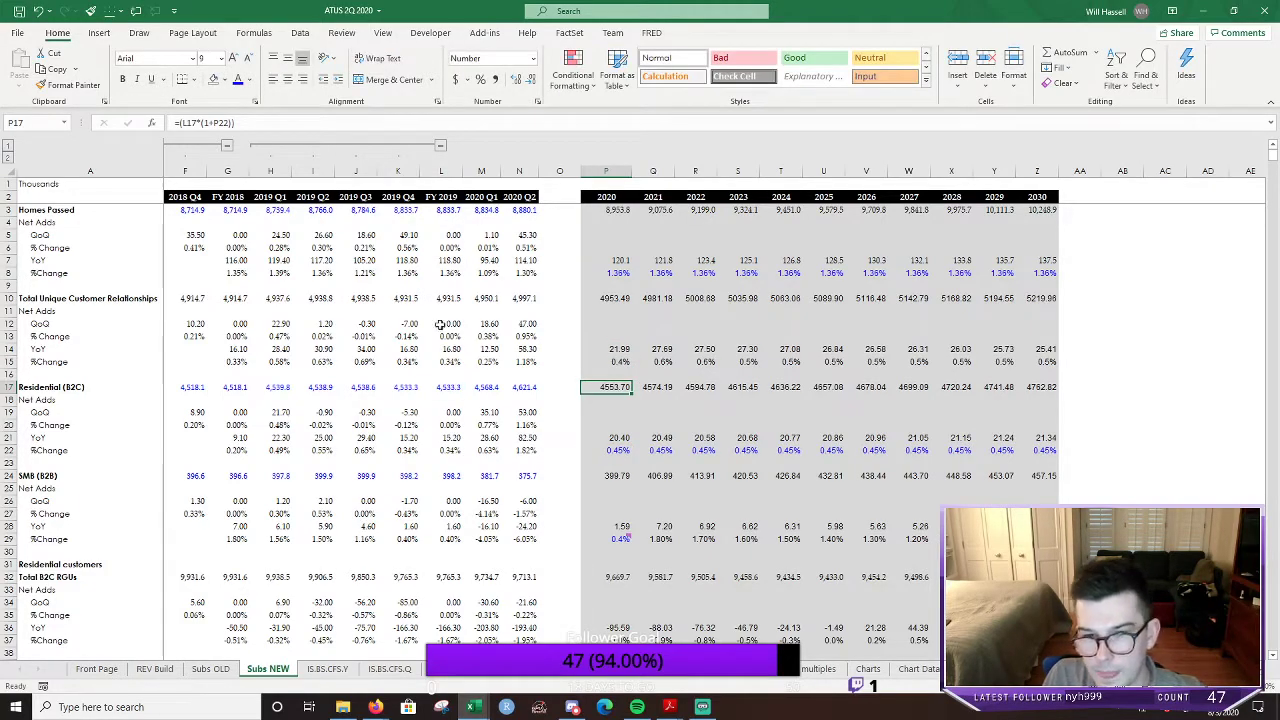
# Set the 2020 Total Unique Customer Relationships in P10 to =P17+P24 (Residential plus SMB)
pyautogui.click(614, 299)
pyautogui.write('=P17+P24')
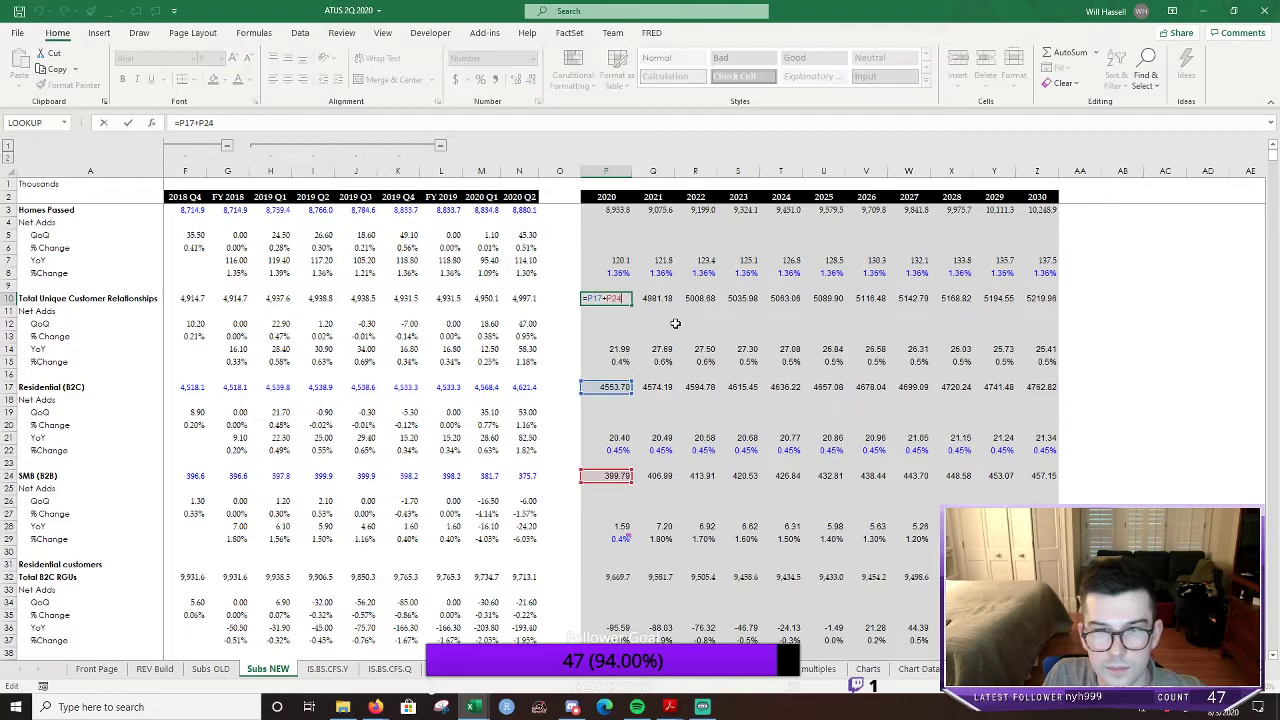
pyautogui.hotkey('ctrl', 'Return')
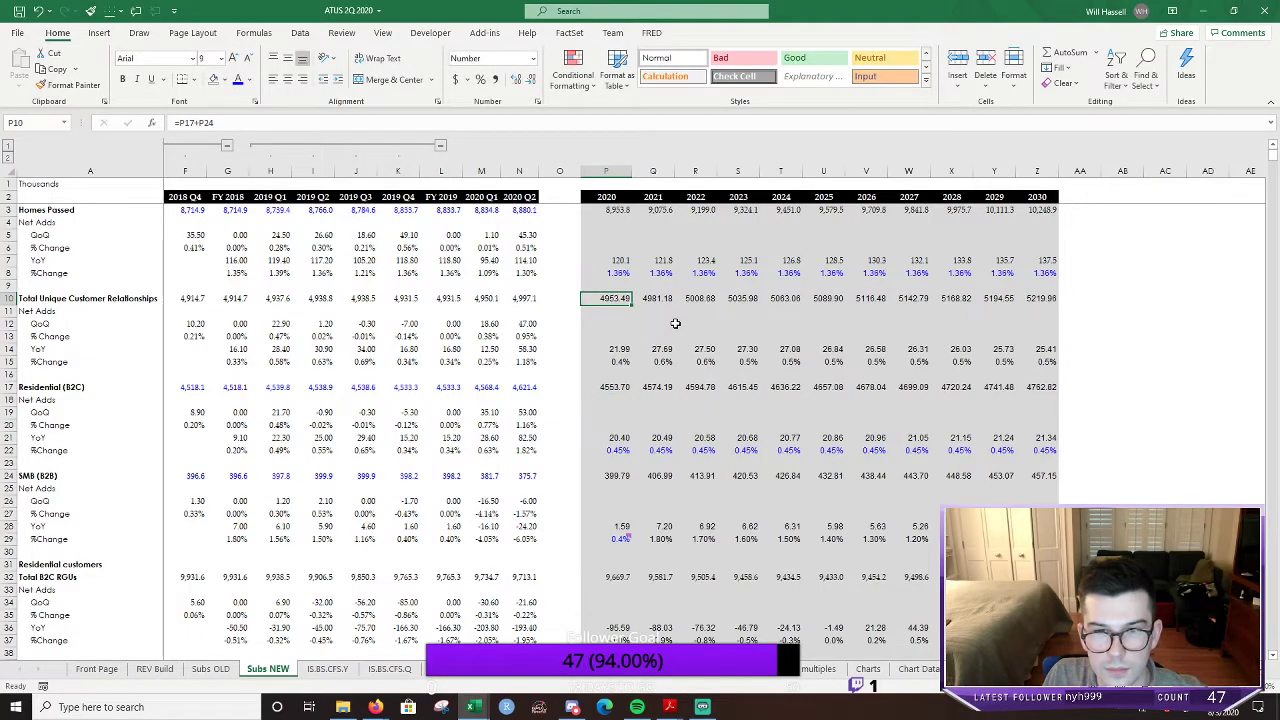
pyautogui.press('F2')
pyautogui.press('Escape')
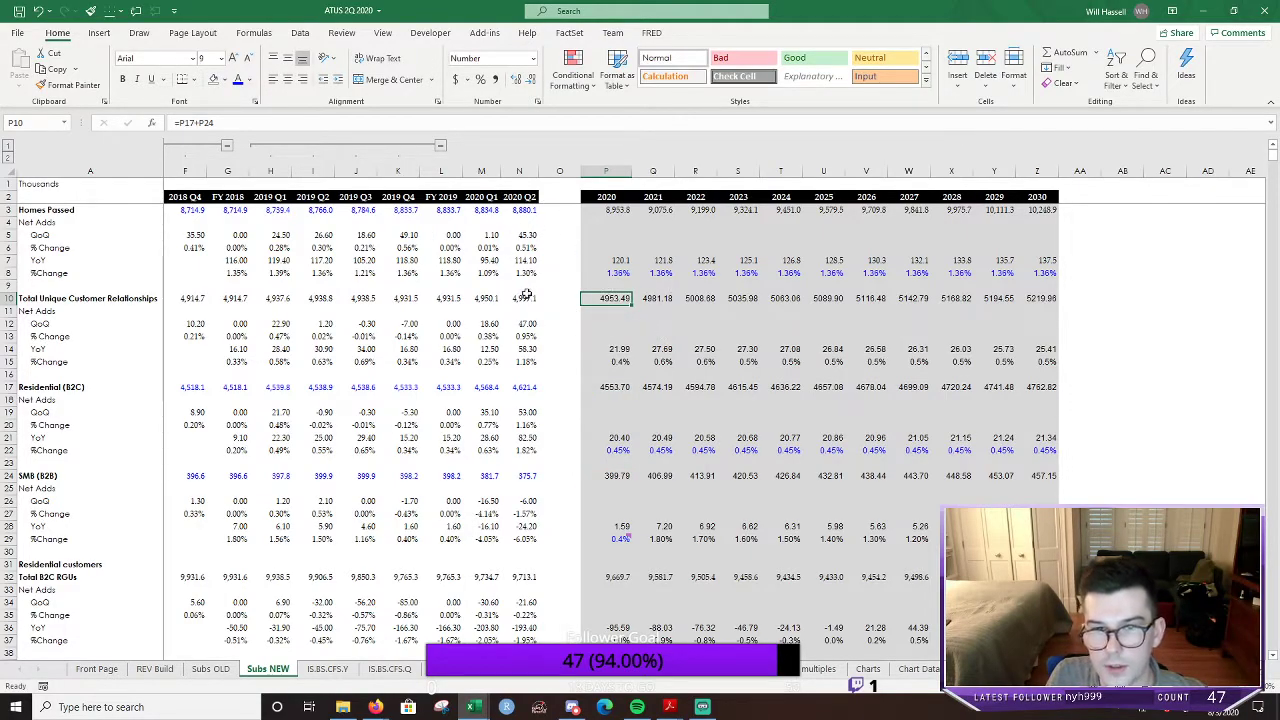
pyautogui.click(605, 387)
pyautogui.press('F2')
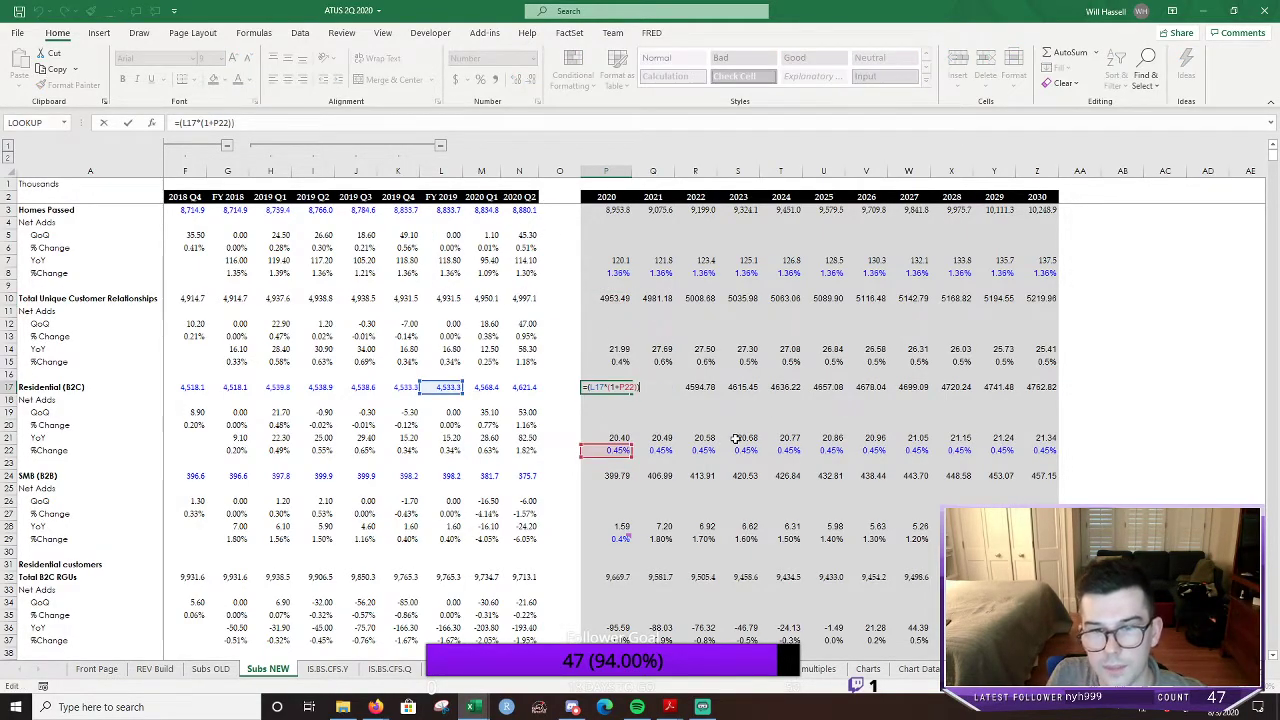
pyautogui.press('Escape')
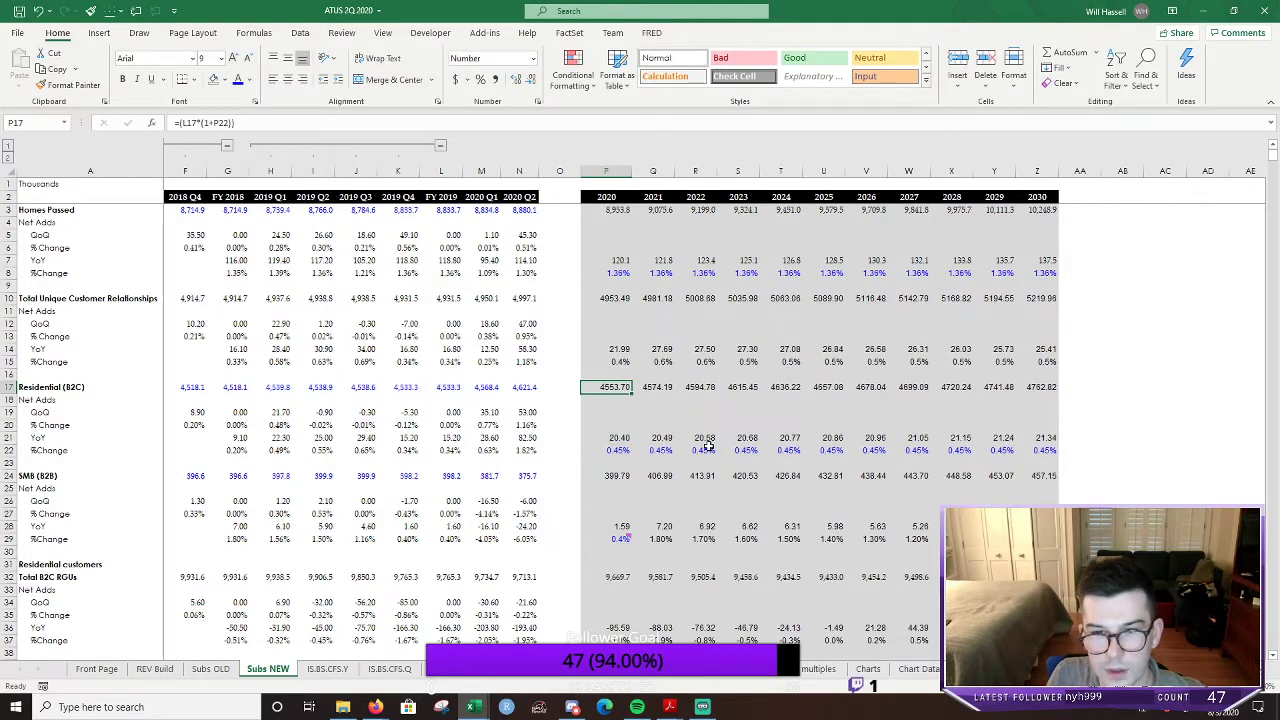
pyautogui.scroll(-1, 707, 447)
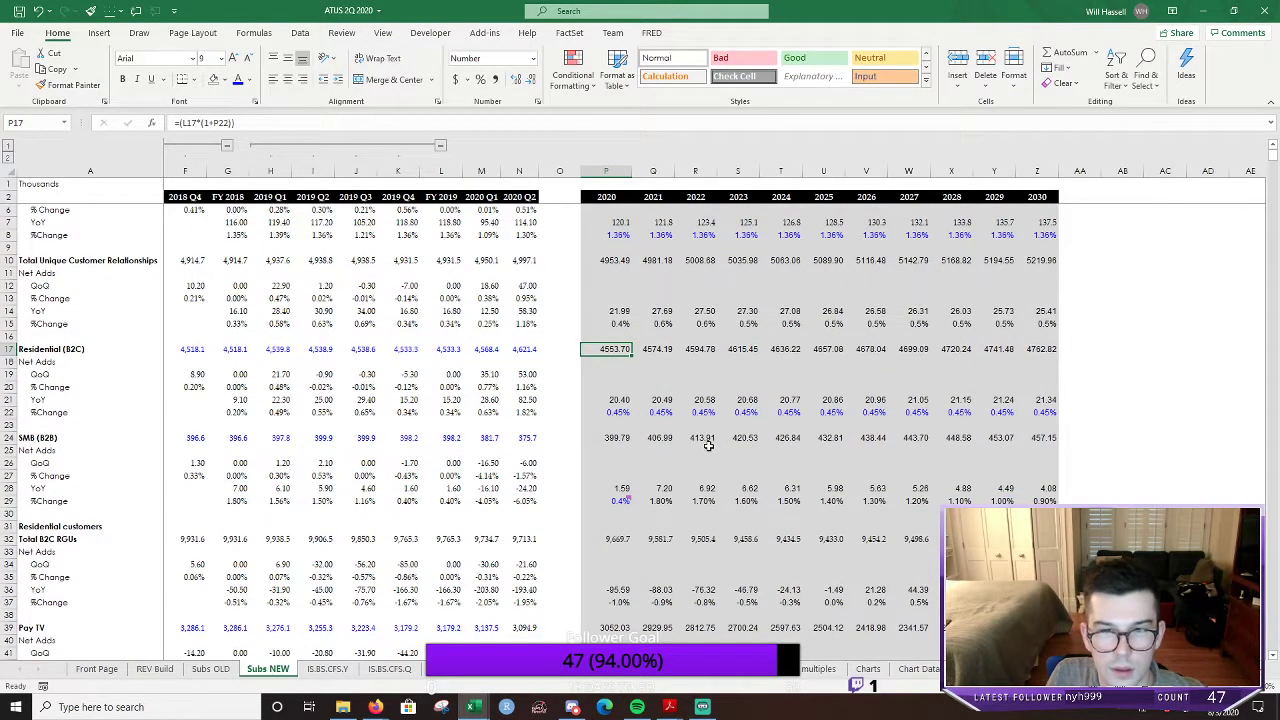
pyautogui.scroll(-1, 708, 447)
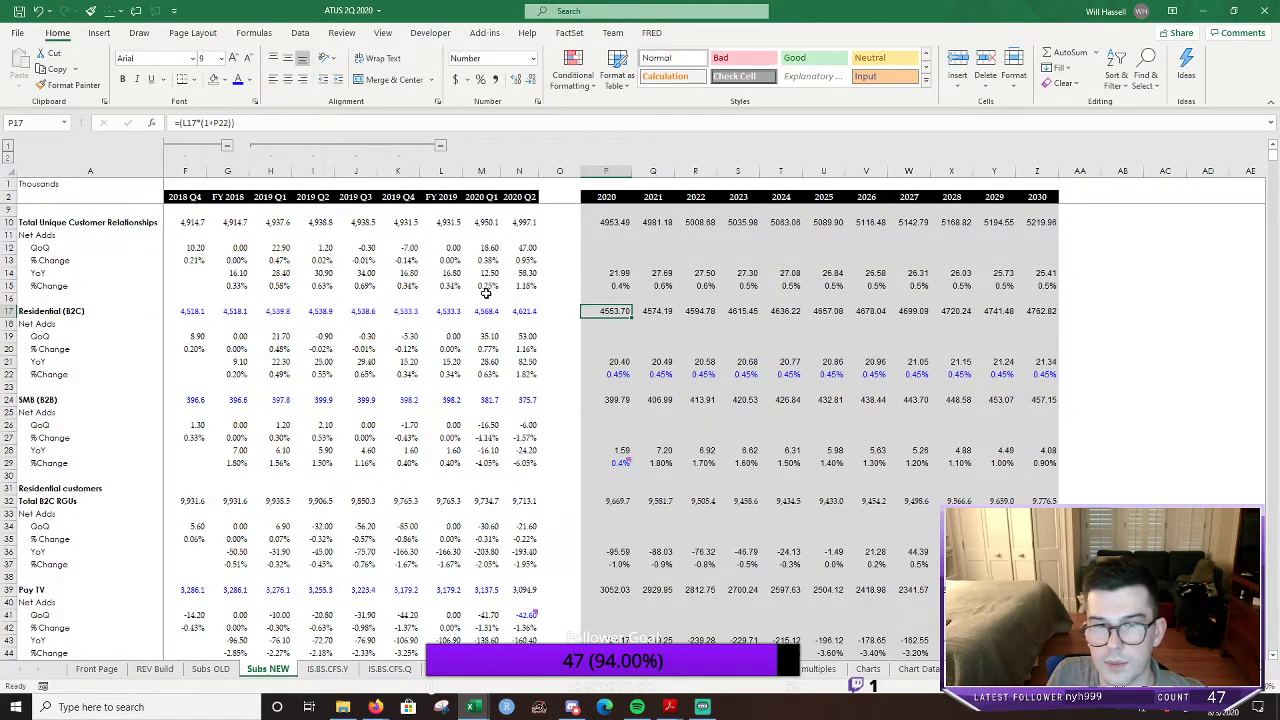
pyautogui.click(604, 375)
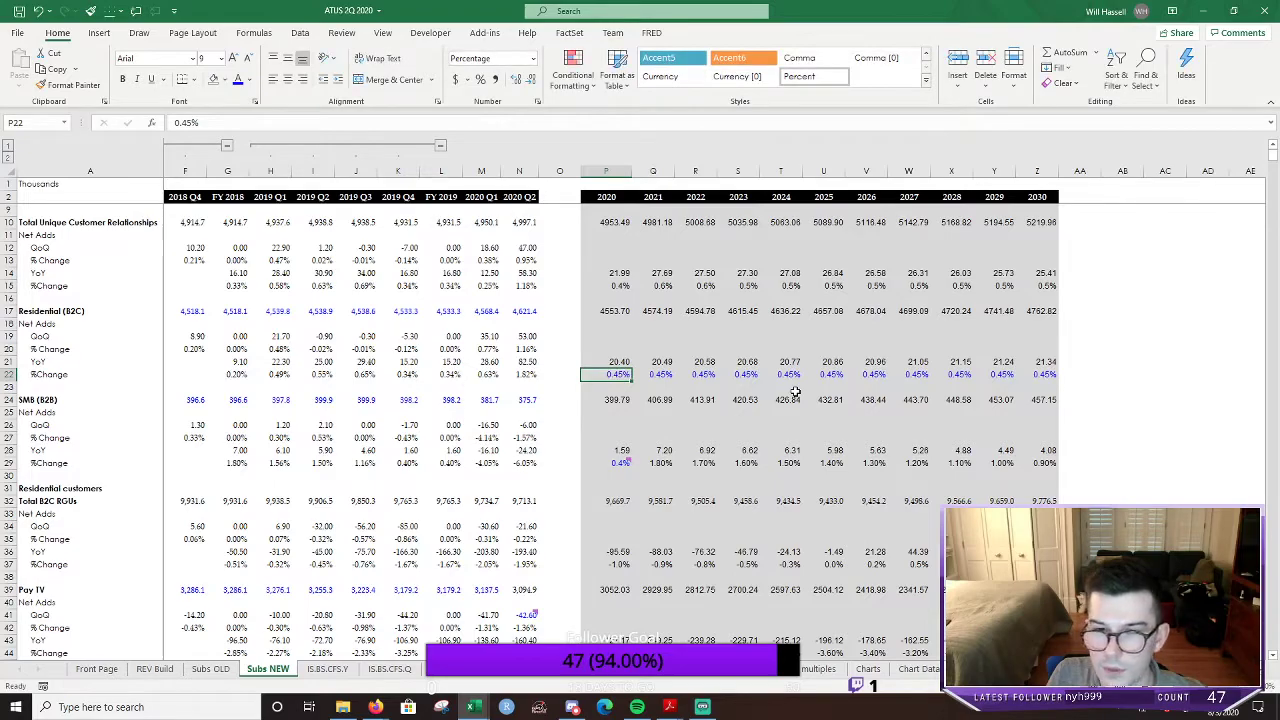
# Change the Residential growth in P22 from 0.45% to 0.75% and fill it across P22:Z22
pyautogui.press('F2')
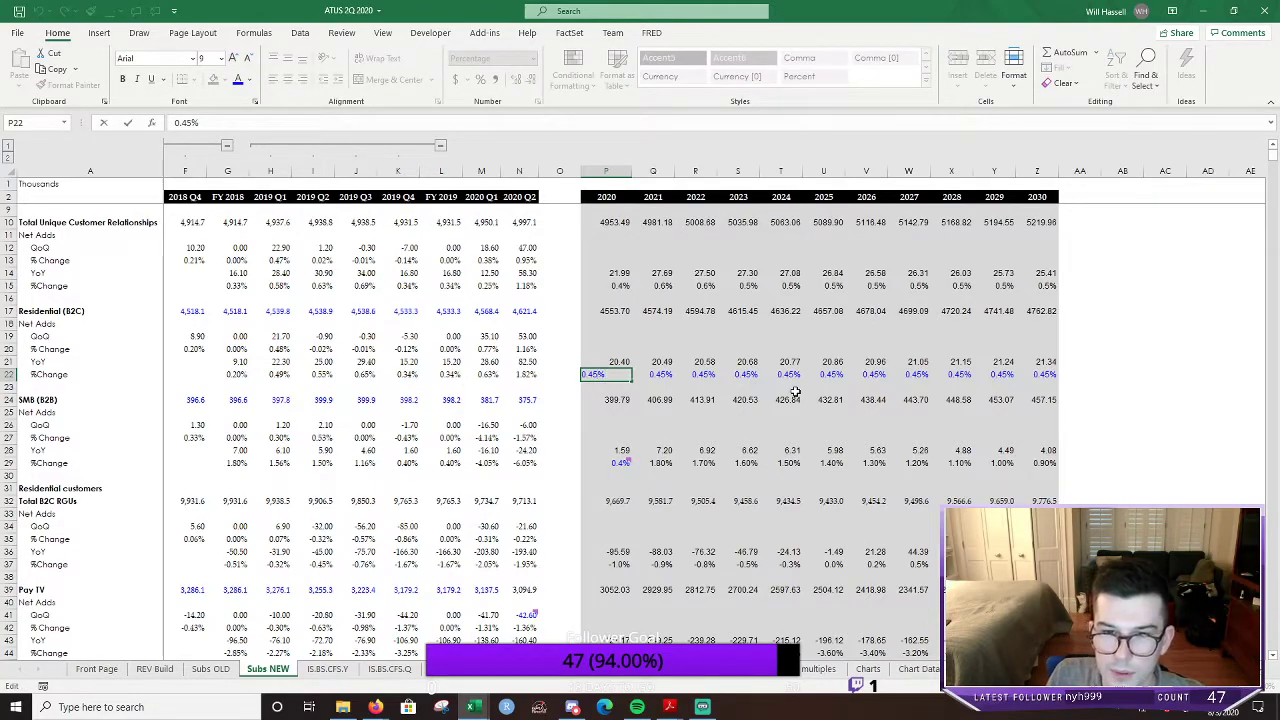
pyautogui.press('BackSpace')
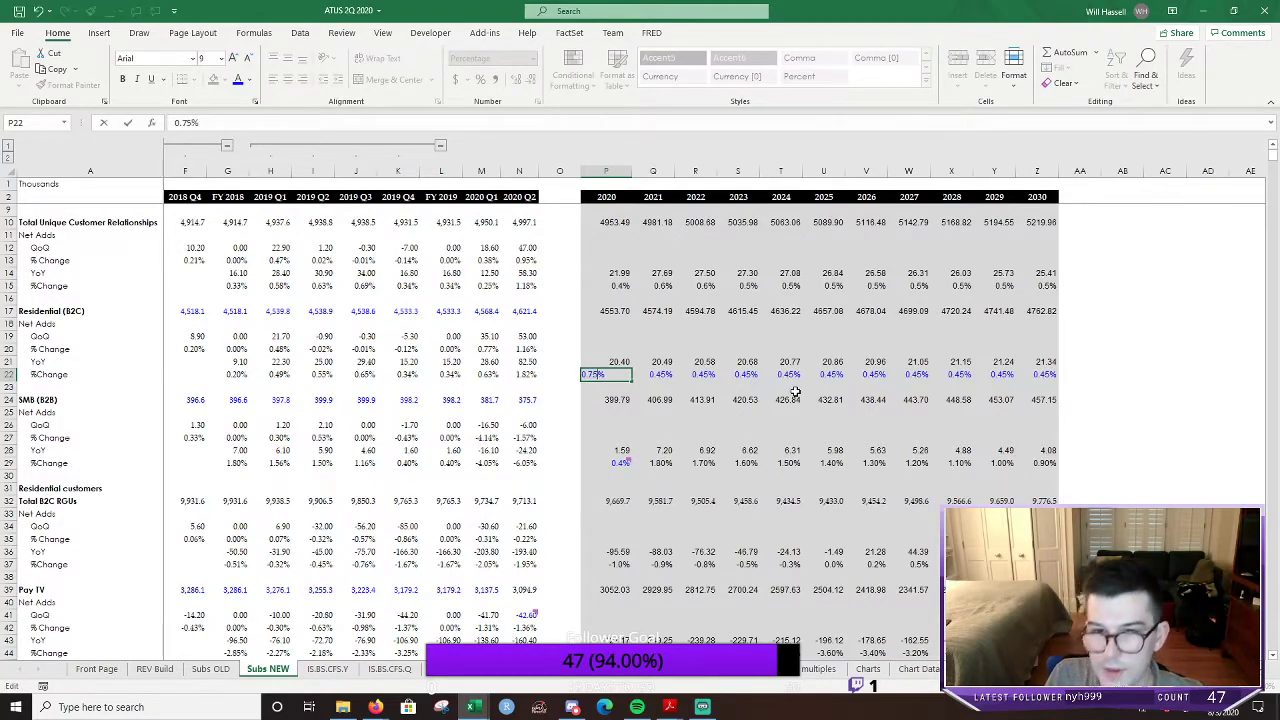
pyautogui.write('75')
pyautogui.hotkey('ctrl', 'Return')
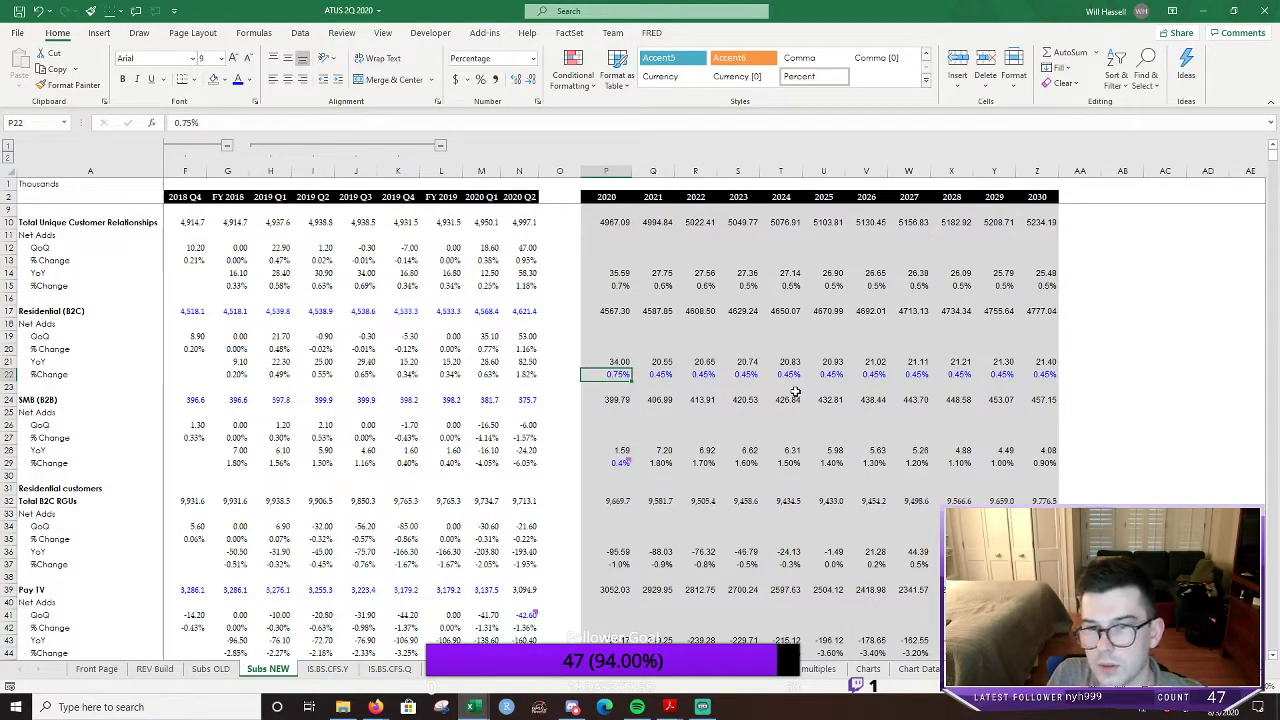
pyautogui.hotkey('ctrl', 'shift', 'Right')
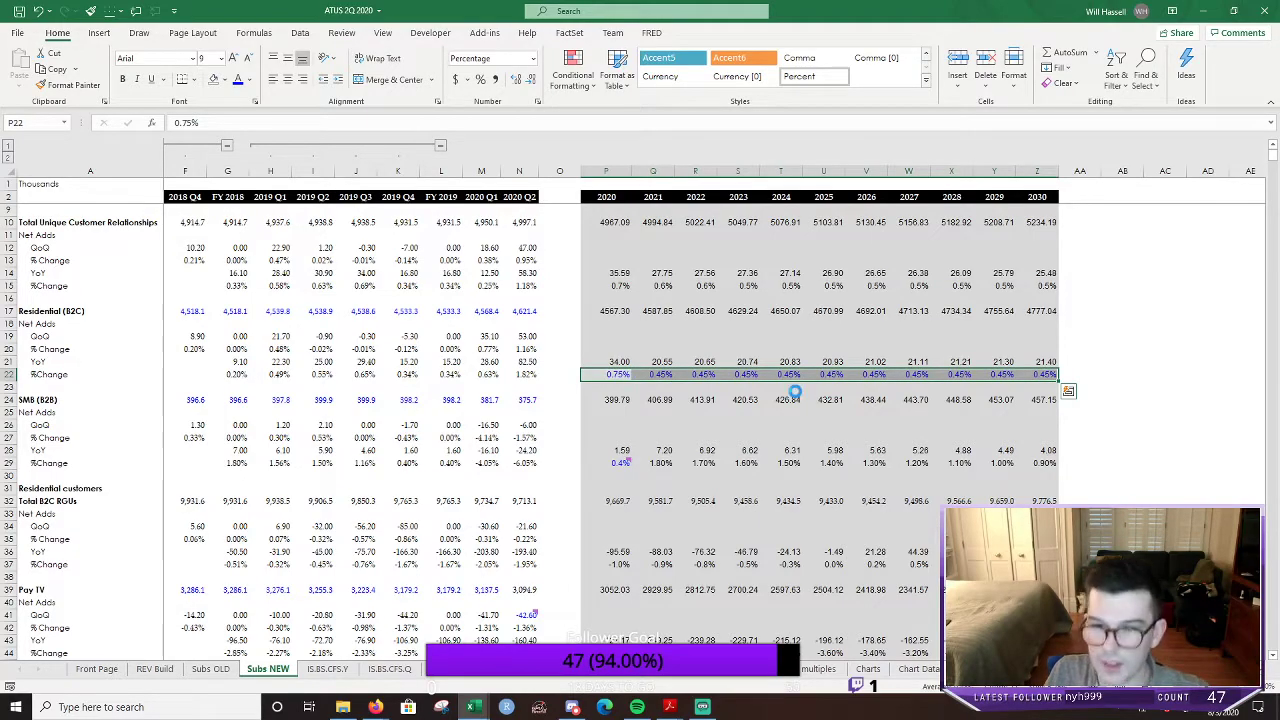
pyautogui.hotkey('ctrl', 'r')
pyautogui.press('Right')
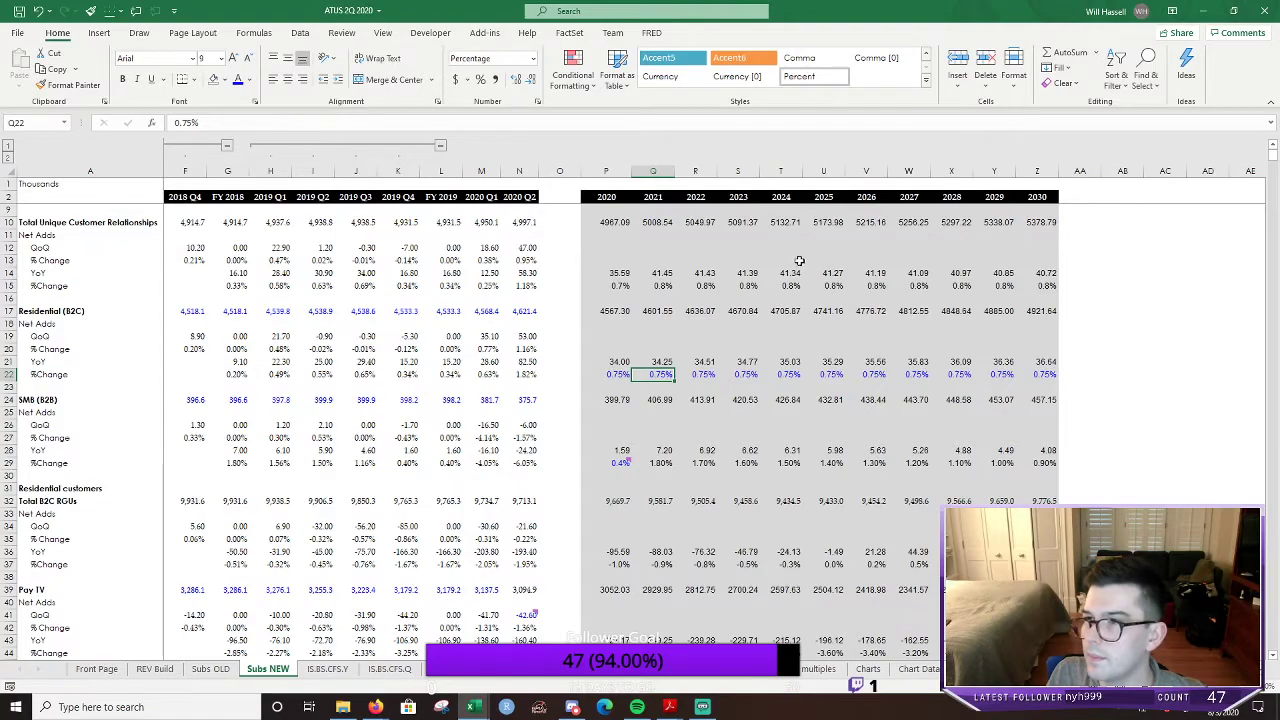
pyautogui.click(756, 298)
pyautogui.click(742, 310)
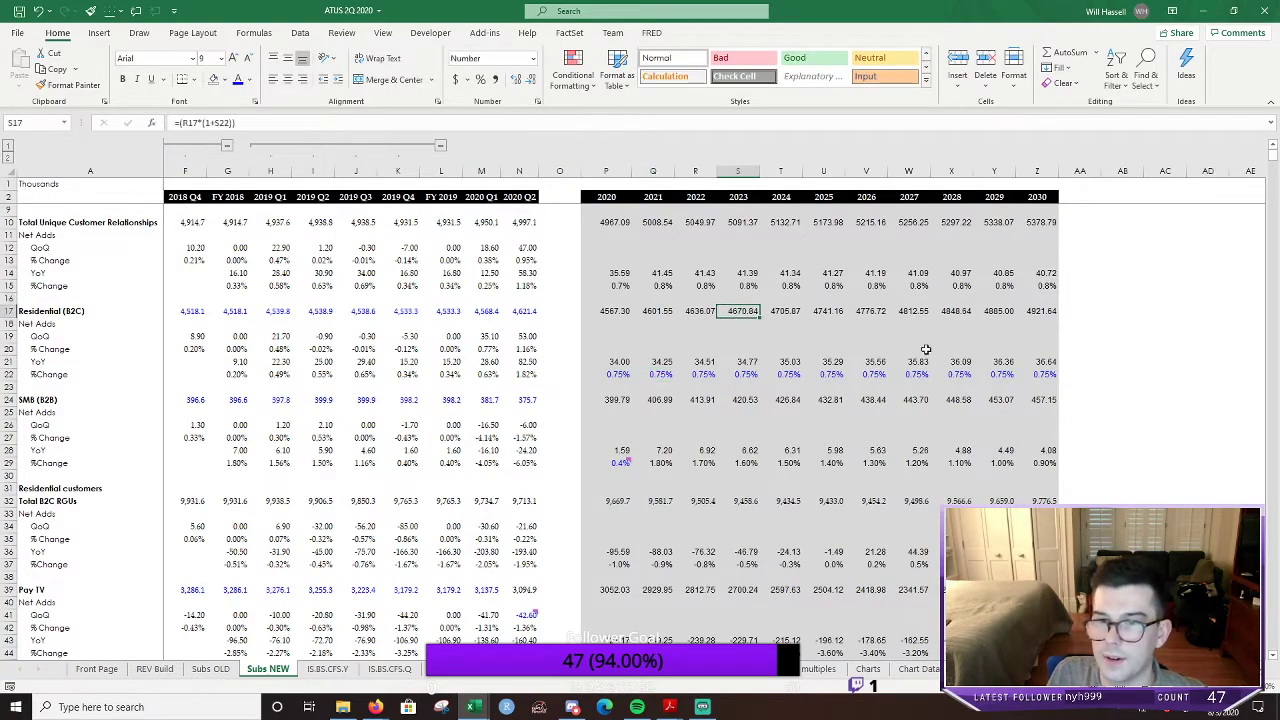
# Replace the 2020 SMB % change in P29 with -1% as a first try
pyautogui.click(690, 312)
pyautogui.scroll(-3, 845, 326)
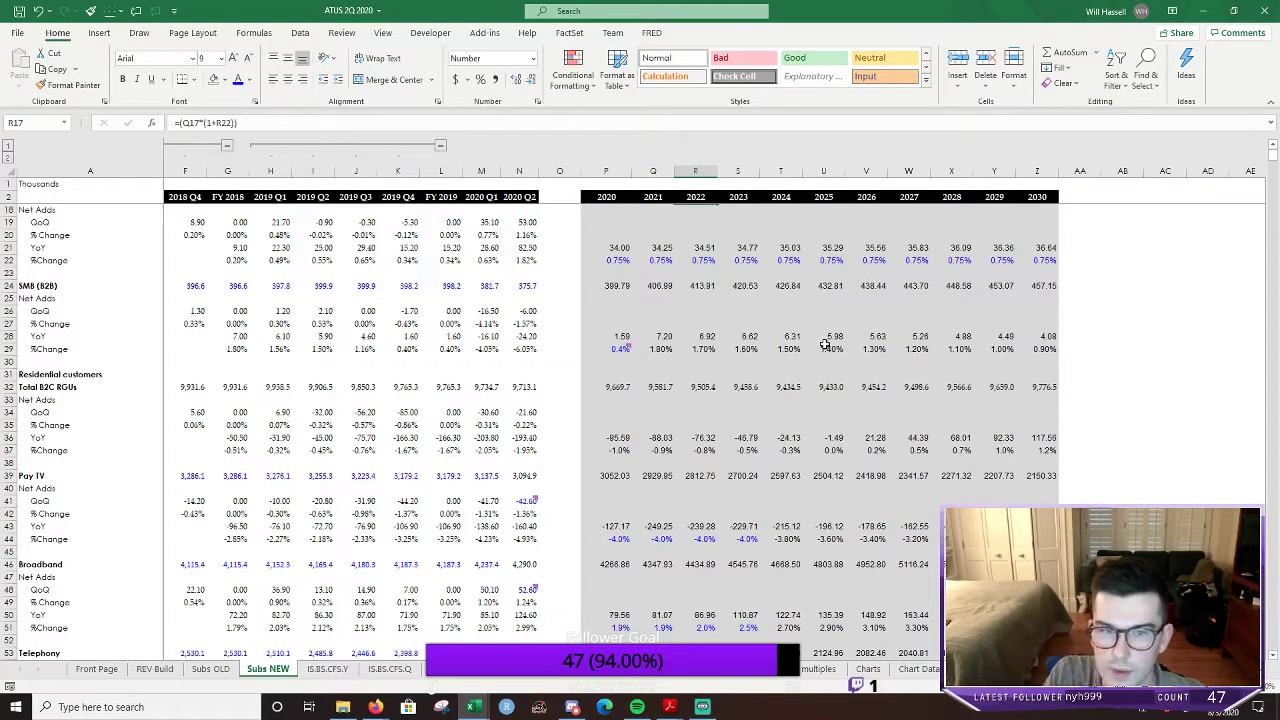
pyautogui.click(617, 347)
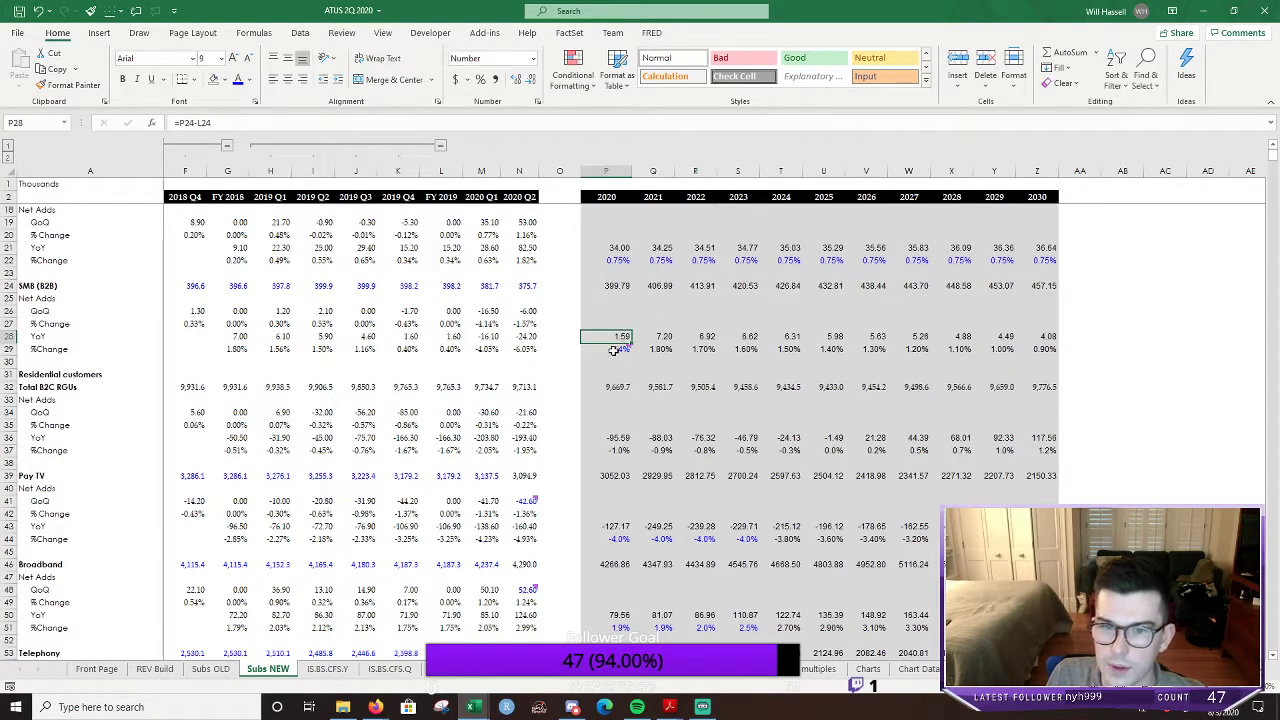
pyautogui.press('F3')
pyautogui.press('Escape')
pyautogui.press('F2')
pyautogui.press('Escape')
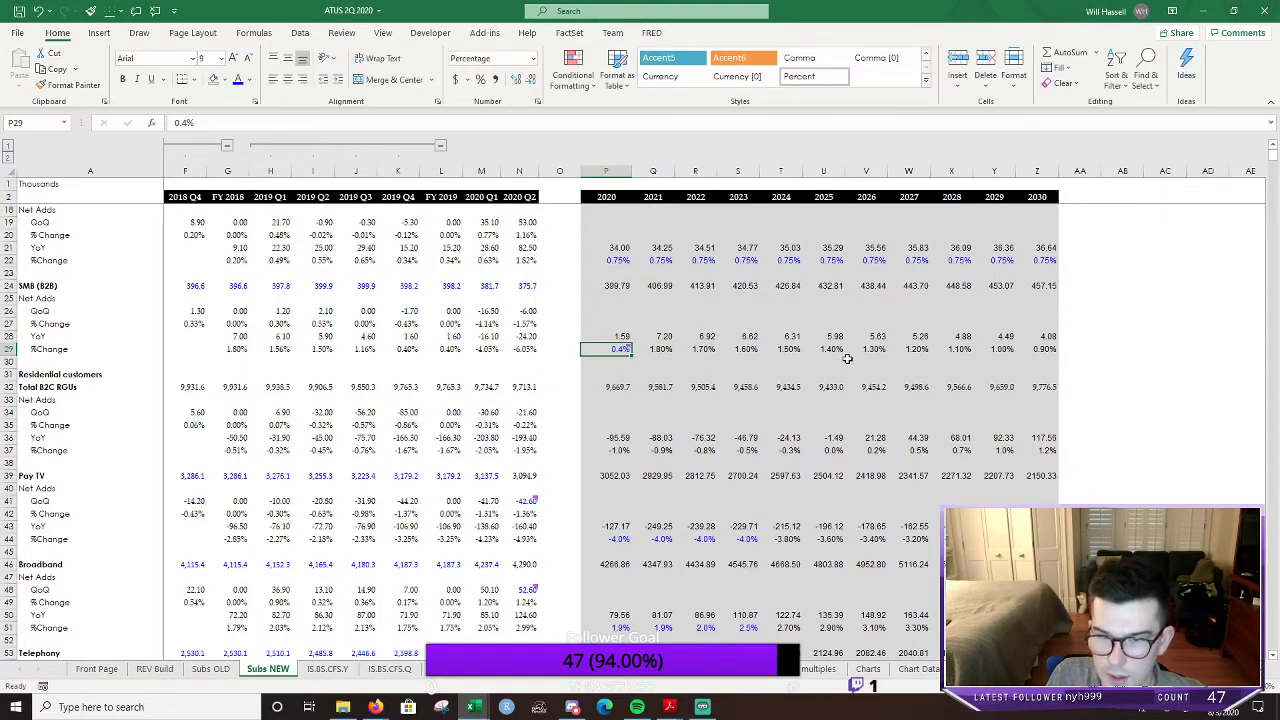
pyautogui.press('Delete')
pyautogui.write('-1%')
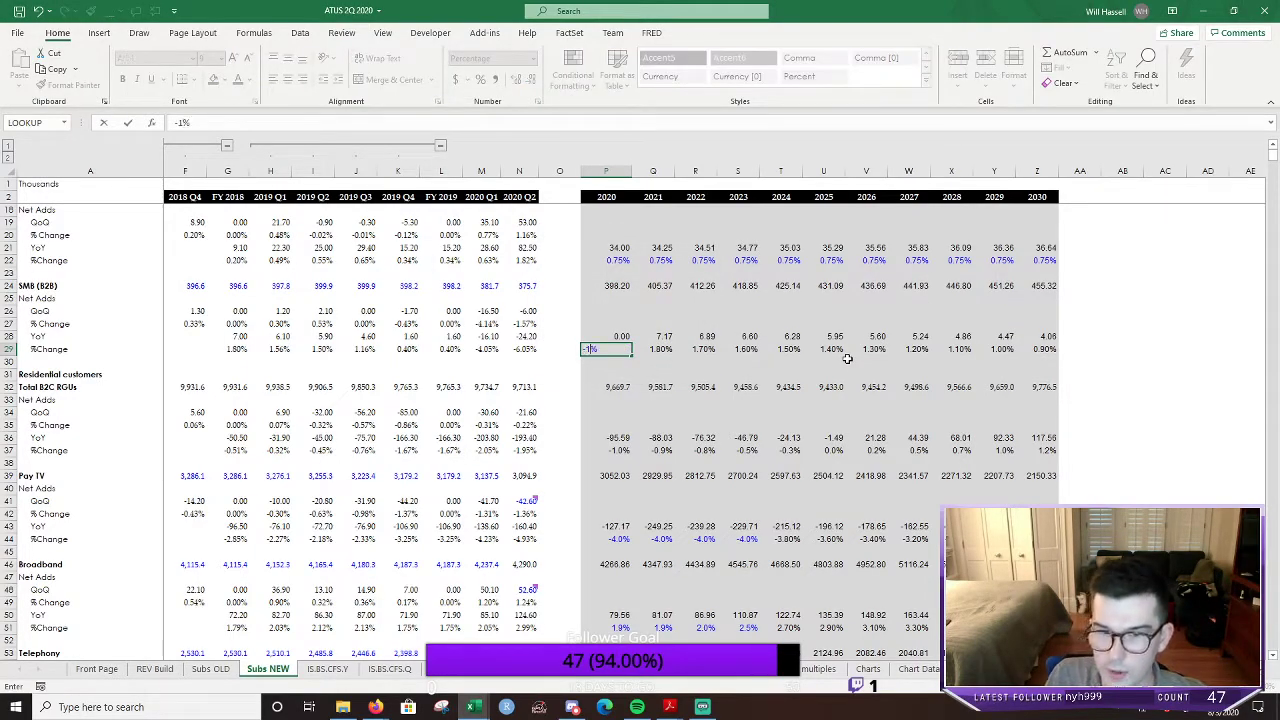
pyautogui.press('Return')
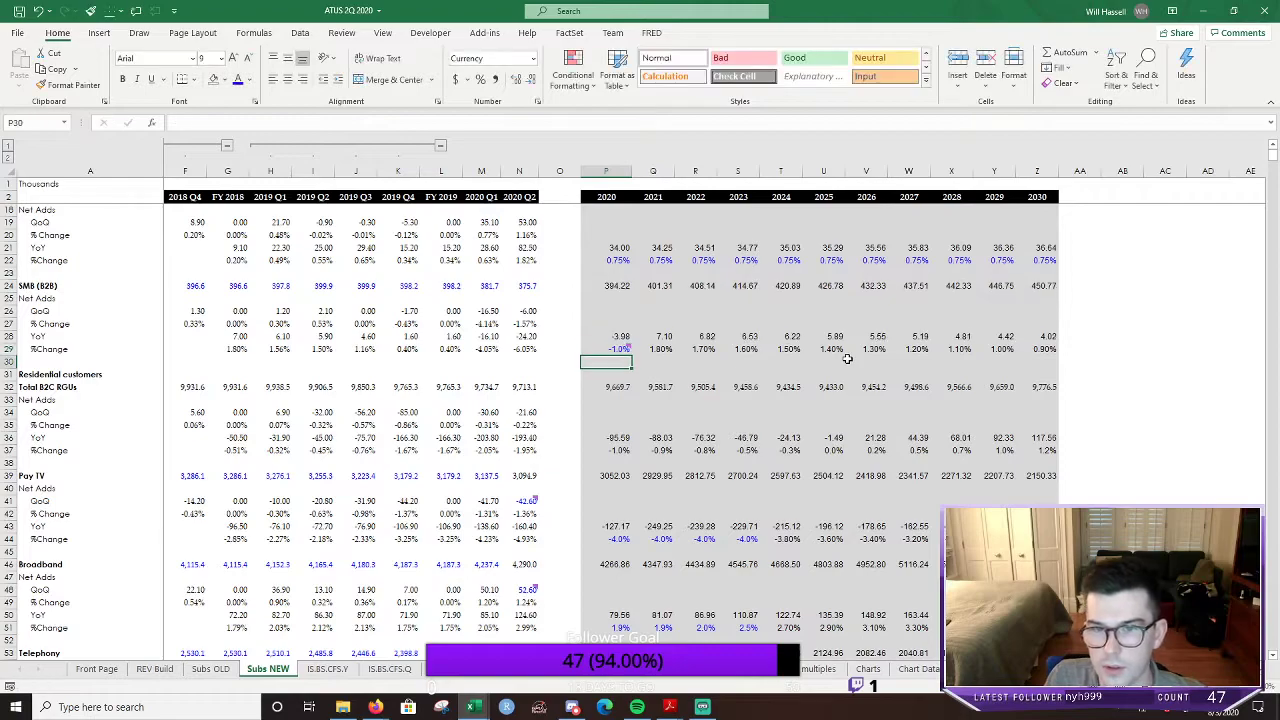
# Revise the 2020 SMB growth in P29 to -3% after a brief Goal Seek check
pyautogui.click(607, 282)
pyautogui.hotkey('alt', 'a')
pyautogui.press('w')
pyautogui.press('g')
pyautogui.click(680, 364)
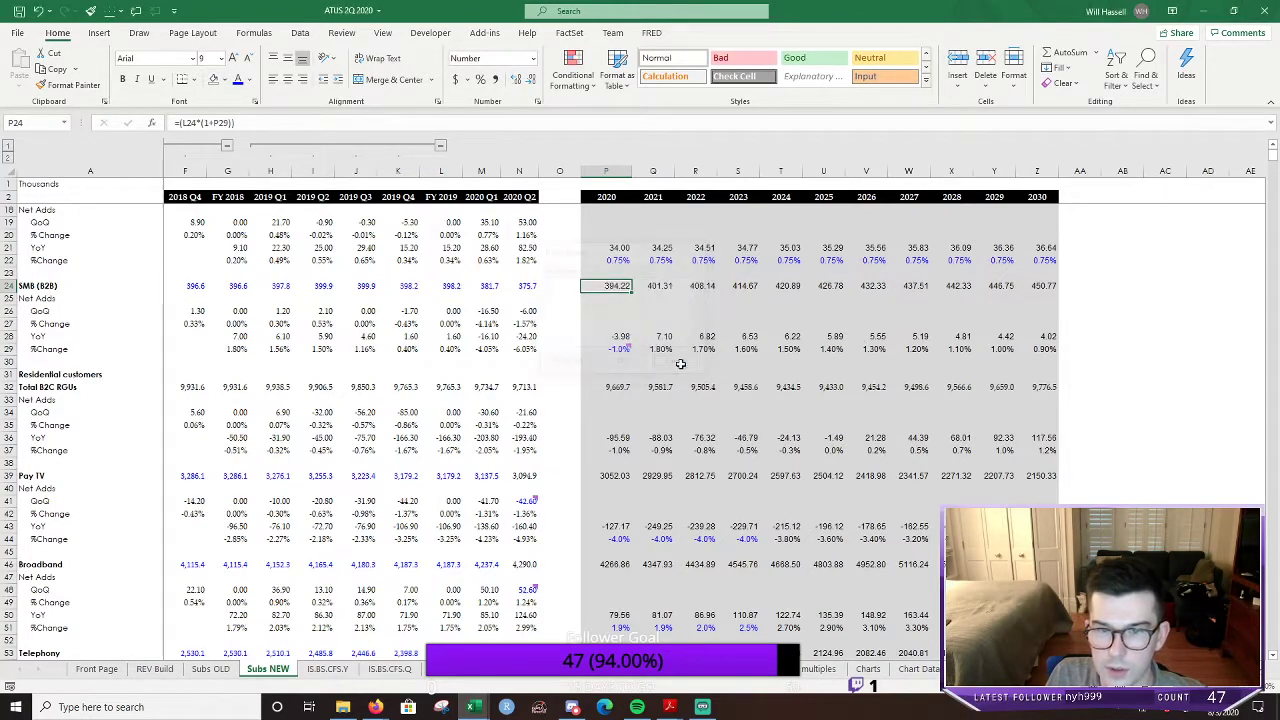
pyautogui.click(622, 348)
pyautogui.write('-')
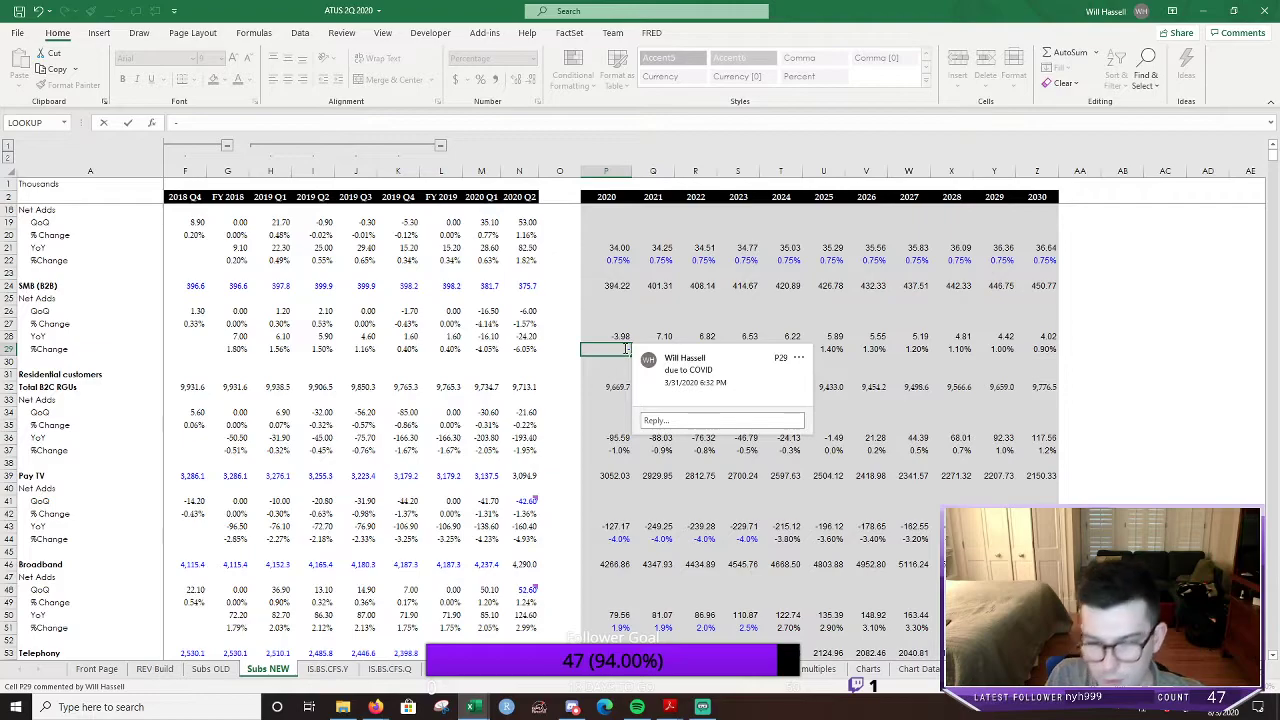
pyautogui.write('3')
pyautogui.press('Return')
pyautogui.press('Up')
pyautogui.press('Up')
pyautogui.press('Up')
pyautogui.press('Up')
pyautogui.press('Up')
pyautogui.press('Up')
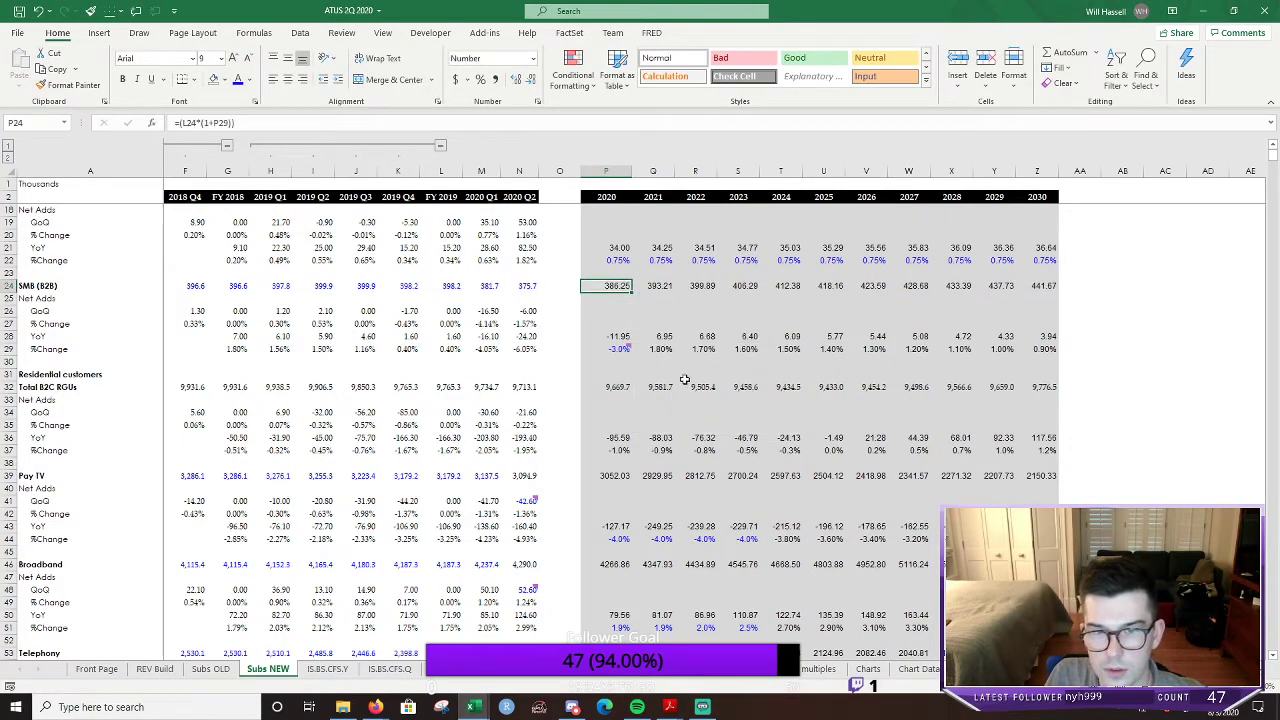
# Review recent quarters' SMB % changes and the 2021–2022 SMB forecast formulas
pyautogui.click(785, 310)
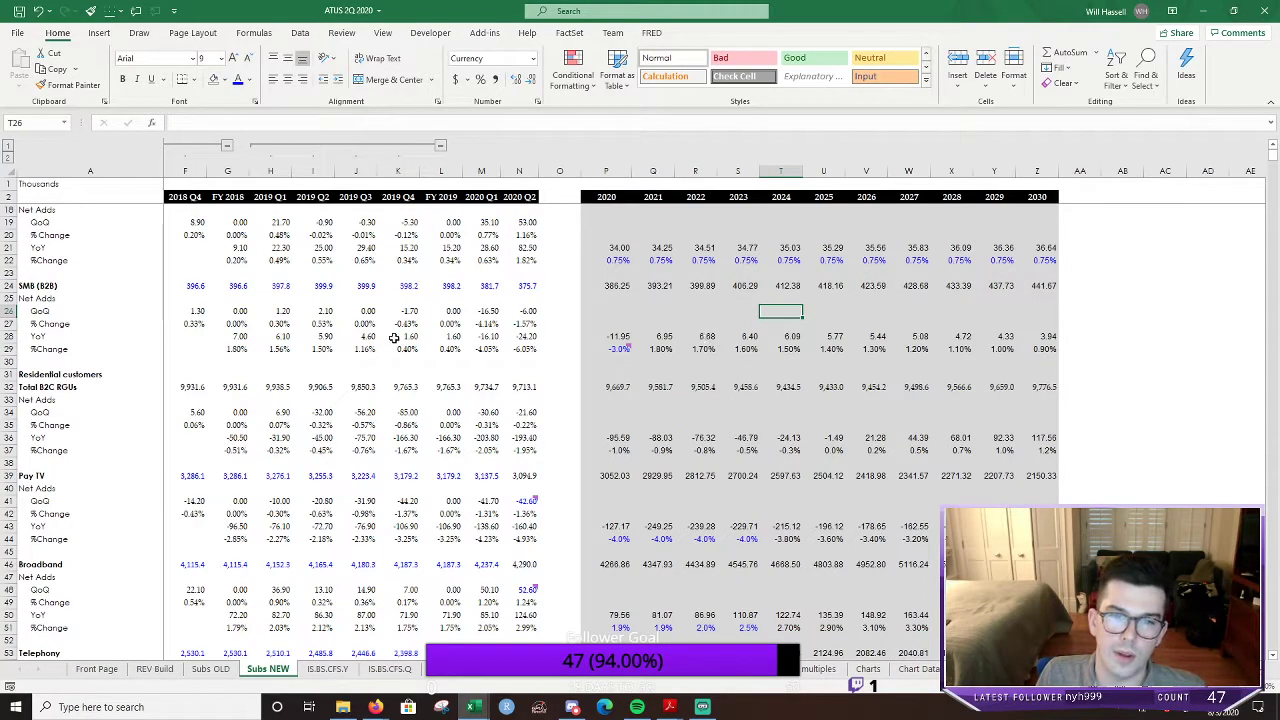
pyautogui.moveTo(465, 350); pyautogui.dragTo(524, 352)
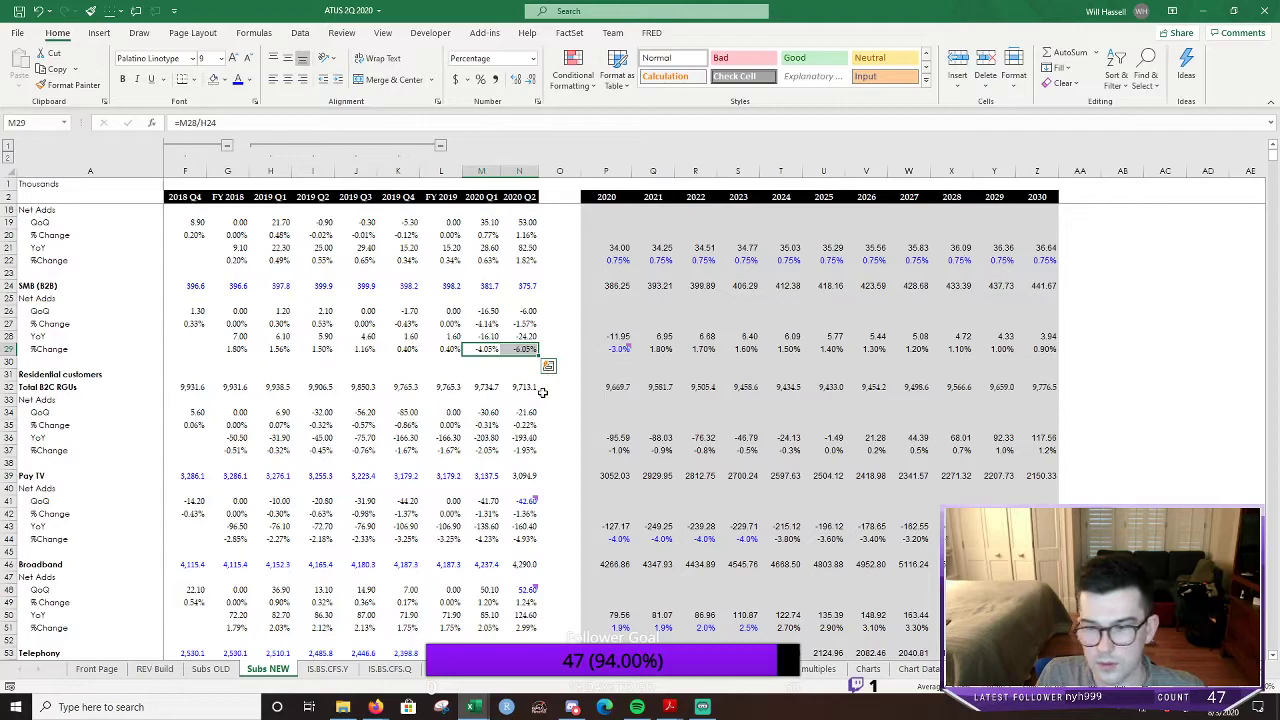
pyautogui.click(540, 399)
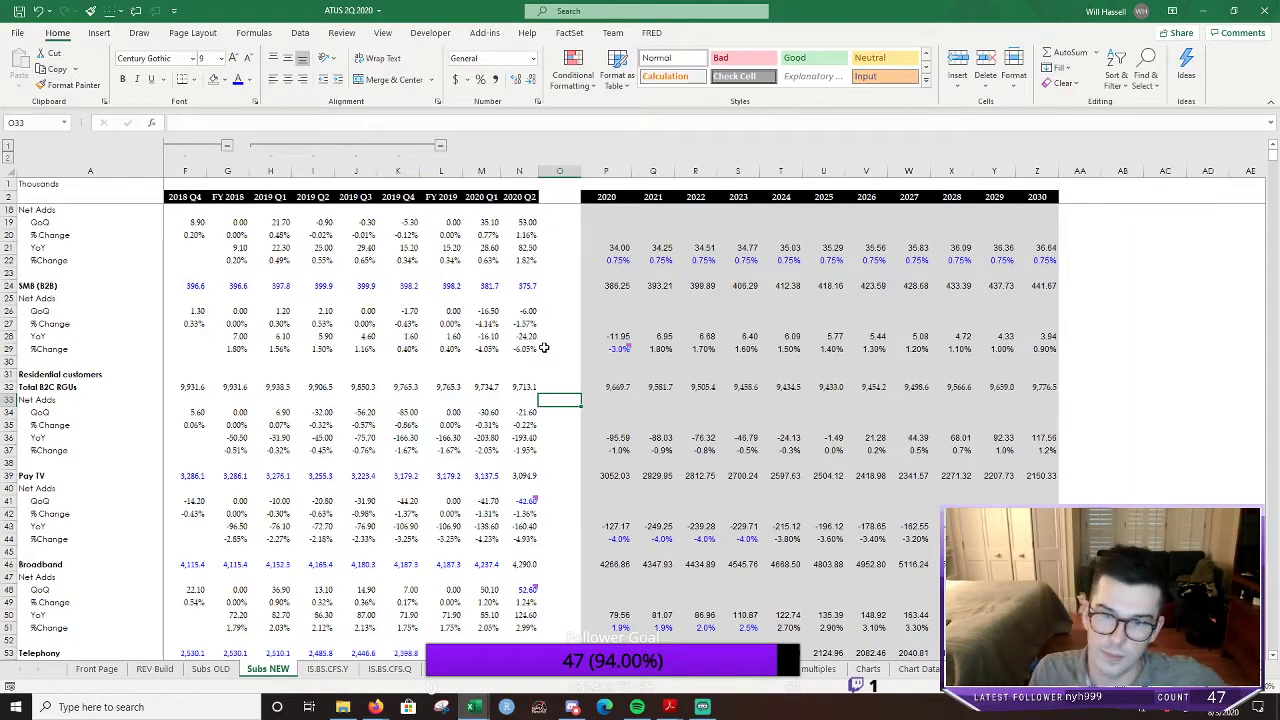
pyautogui.click(677, 288)
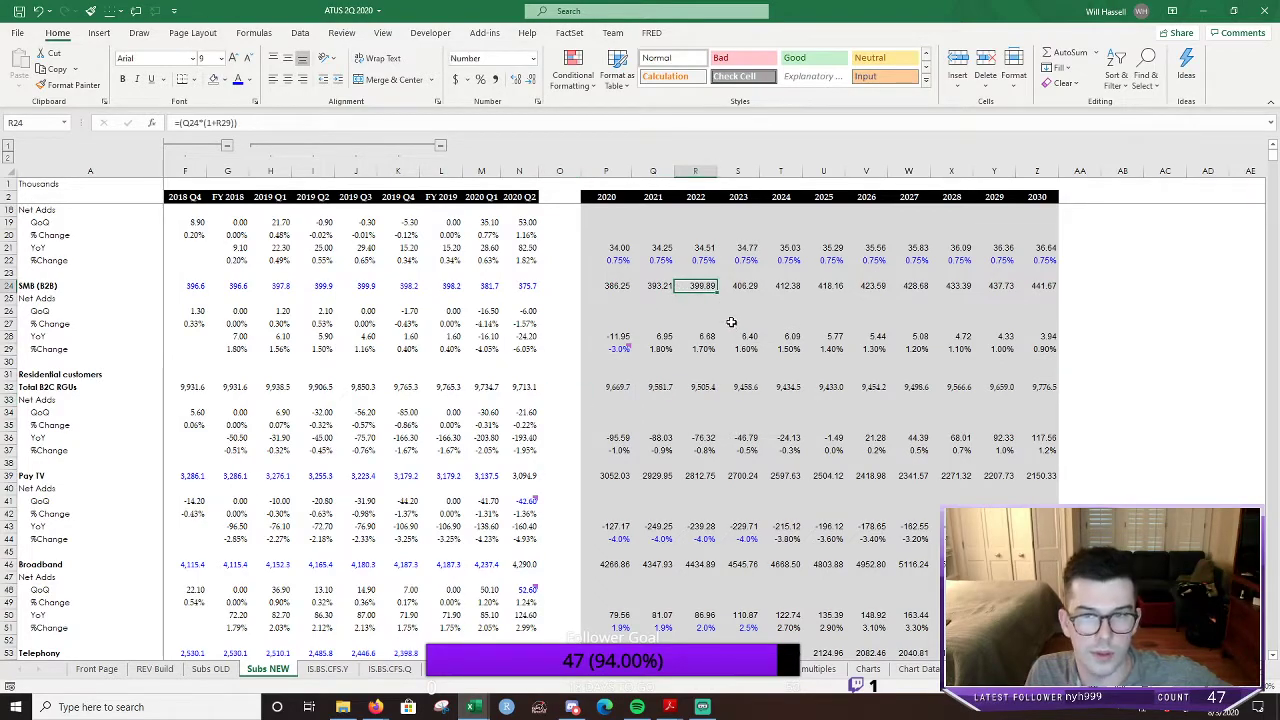
pyautogui.click(644, 292)
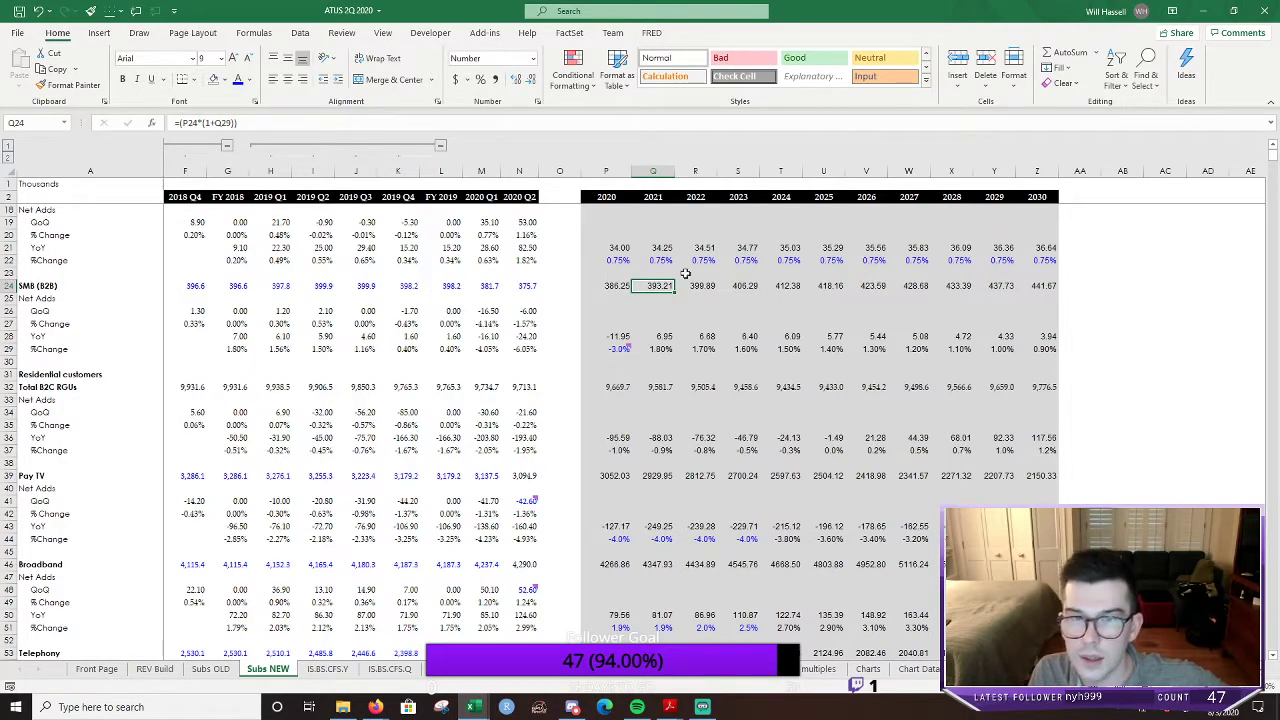
pyautogui.click(708, 291)
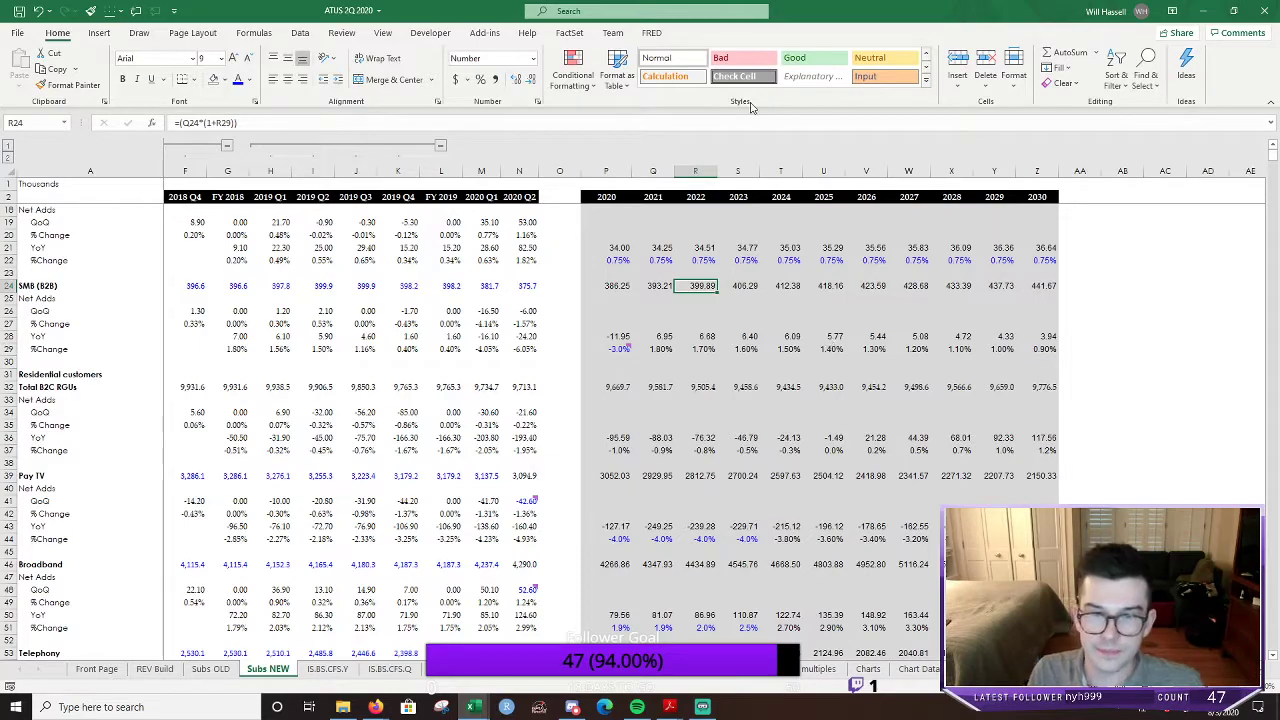
# Review the 2020 Pay TV YoY formula and the empty 2020 Pay TV net adds cell
pyautogui.scroll(-1, 760, 283)
pyautogui.doubleClick(606, 488)
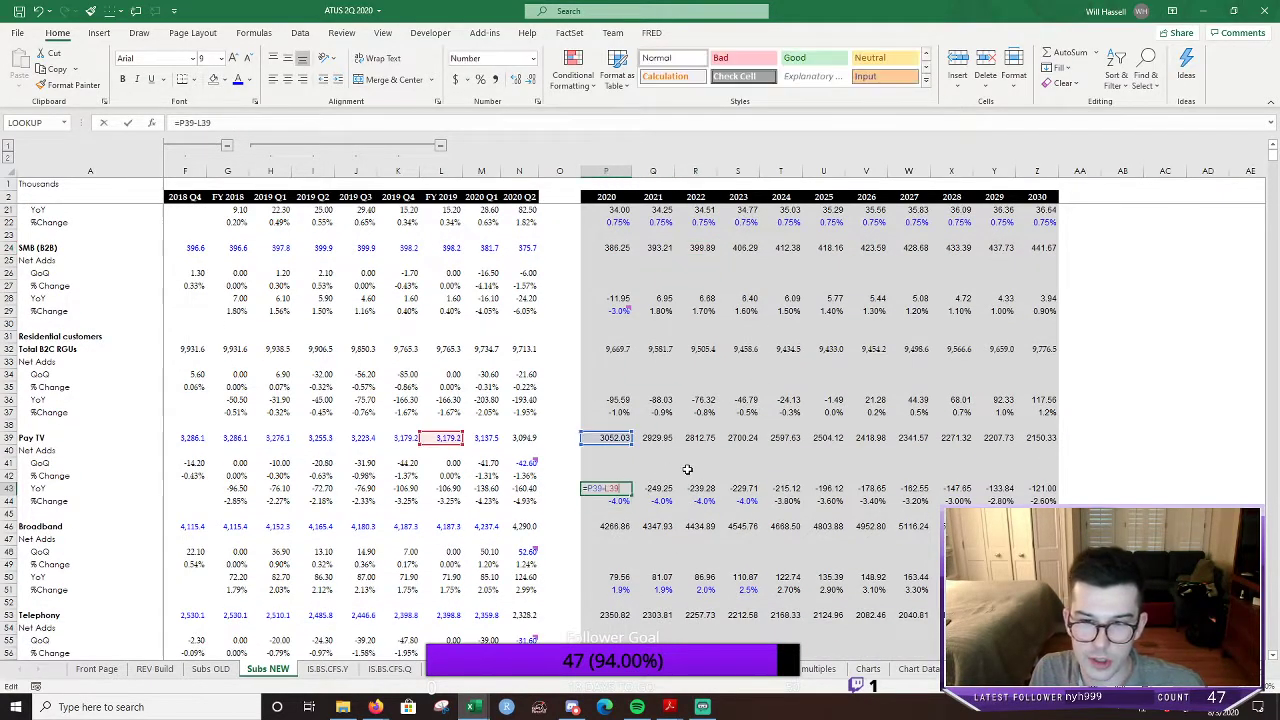
pyautogui.hotkey('ctrl', 'Return')
pyautogui.scroll(-1, 650, 475)
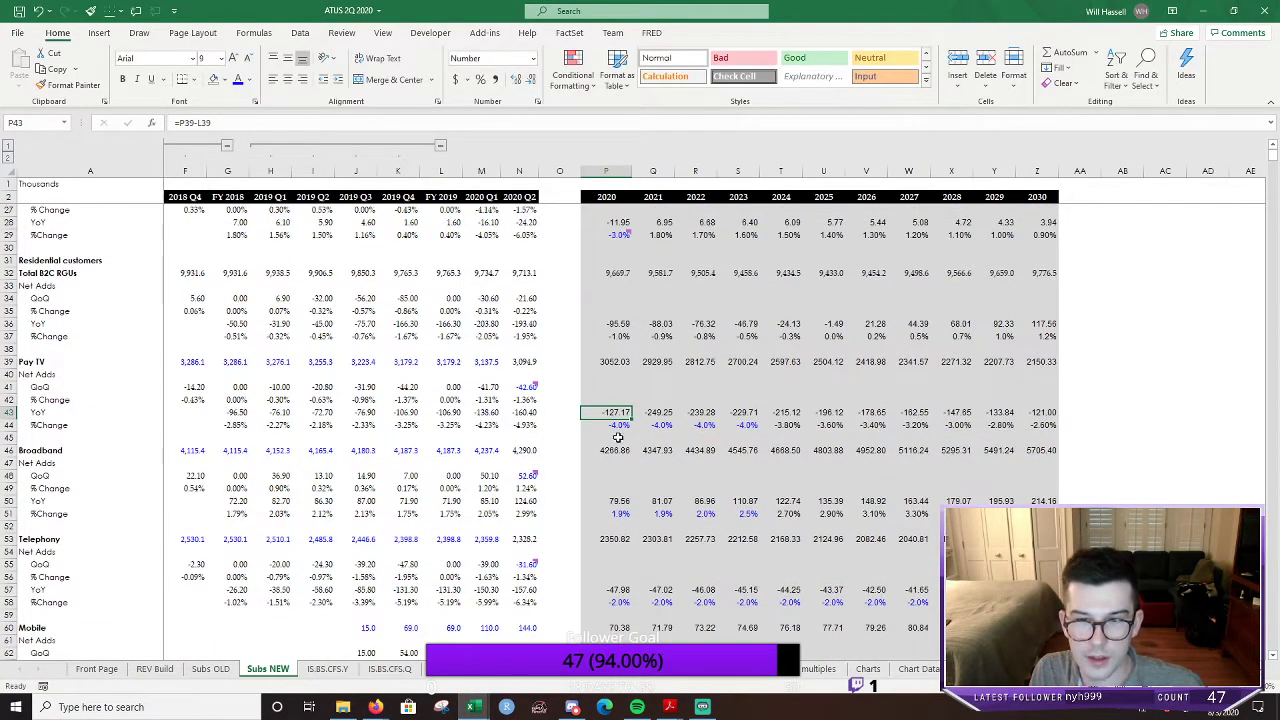
pyautogui.click(618, 425)
pyautogui.scroll(1, 618, 425)
pyautogui.click(614, 413)
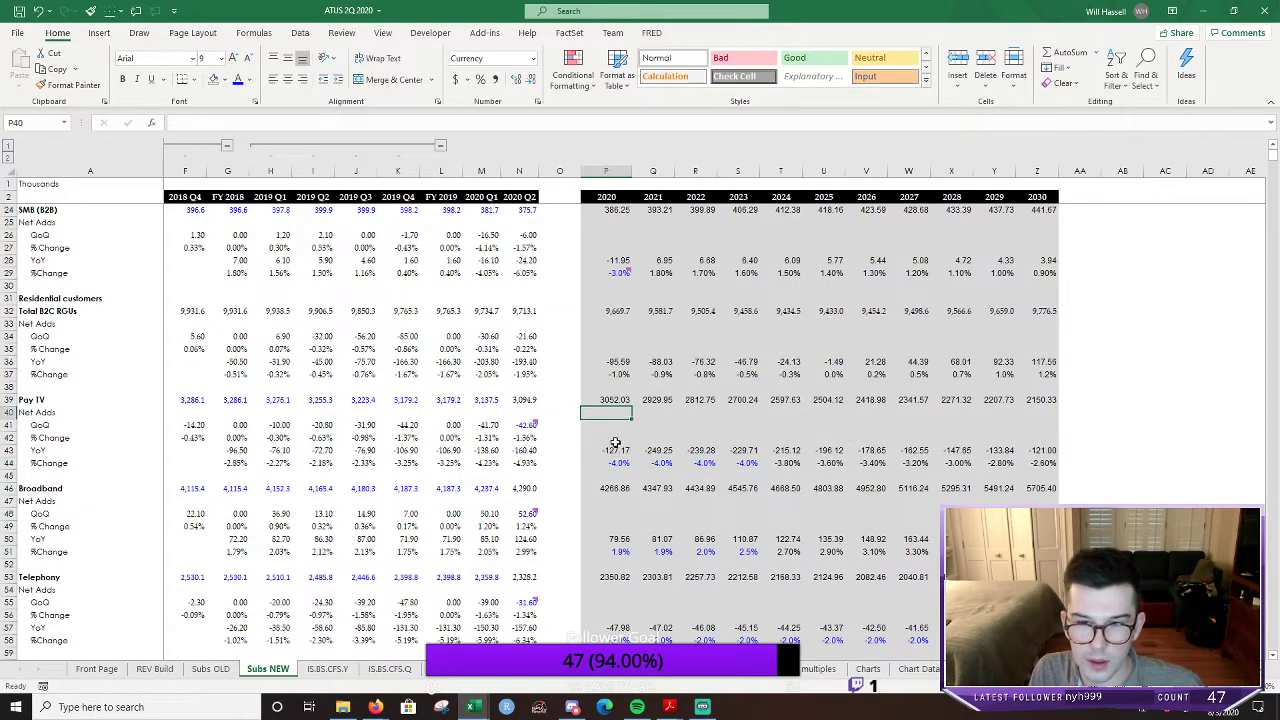
pyautogui.press('Down')
pyautogui.press('Down')
# Build a trial 2020 Pay TV change formula subtracting the 2020 Q2 Pay TV total
pyautogui.write('=')
pyautogui.press('Up')
pyautogui.press('Up')
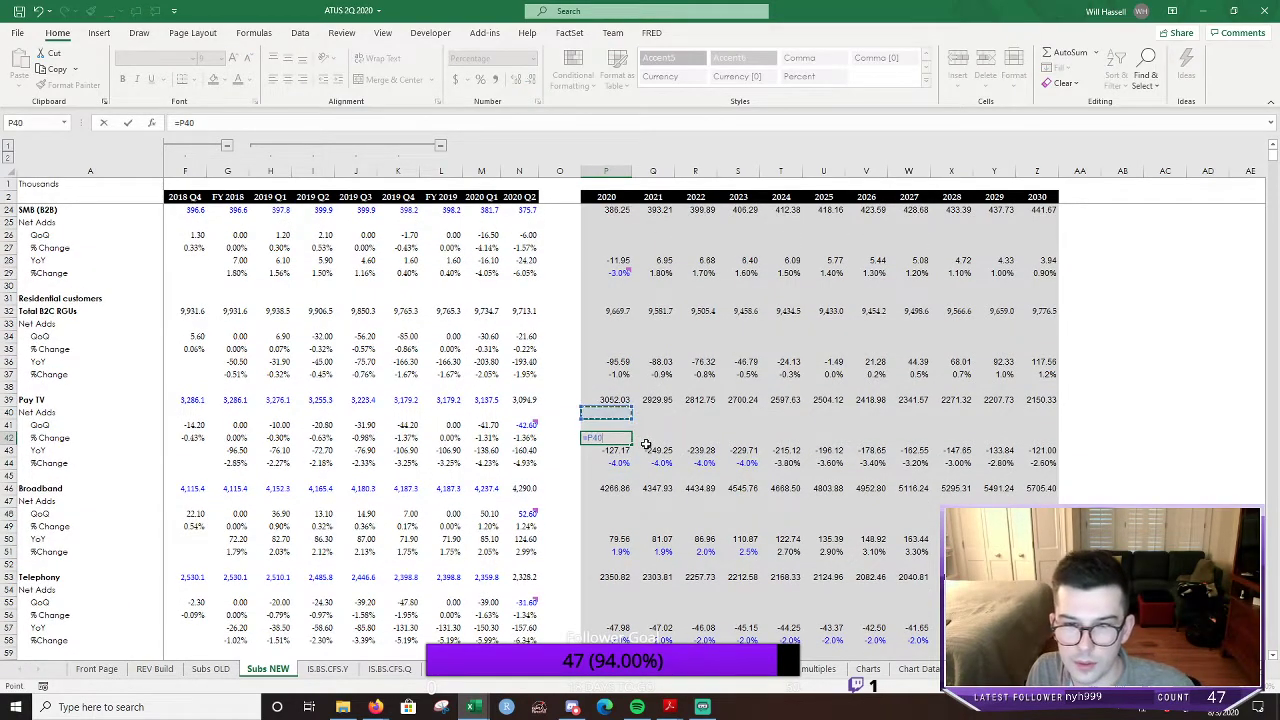
pyautogui.press('Up')
pyautogui.write('-')
pyautogui.press('Left')
pyautogui.press('Up')
pyautogui.press('Up')
pyautogui.press('Up')
pyautogui.press('Left')
pyautogui.hotkey('ctrl', 'Return')
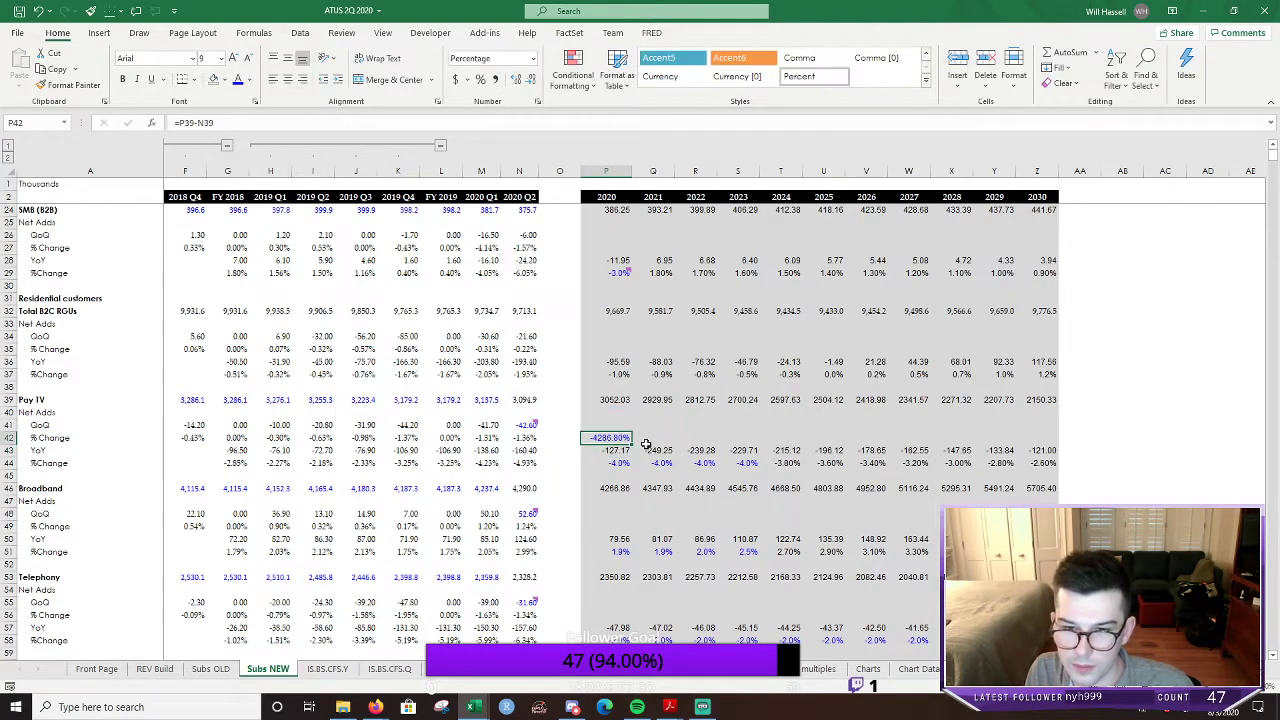
pyautogui.press('Down')
pyautogui.press('Up')
pyautogui.press('F2')
pyautogui.hotkey('ctrl', 'Return')
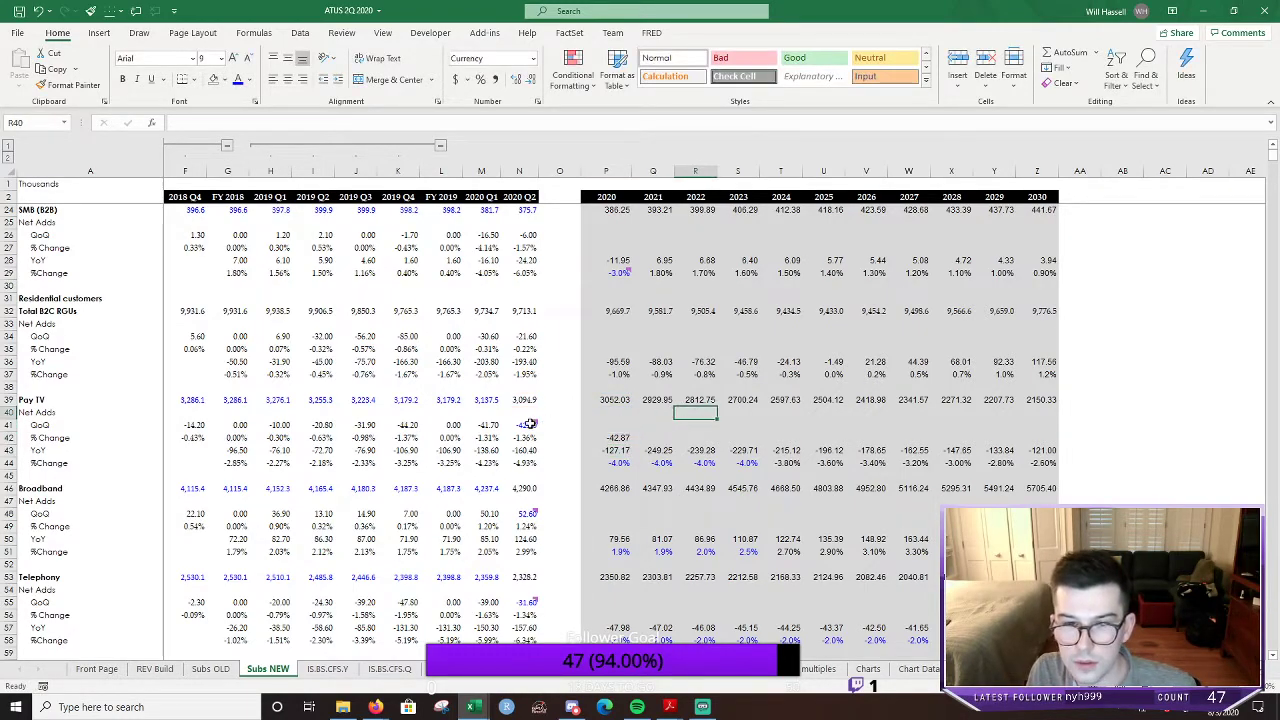
# Delete the trial Pay TV change formula
pyautogui.click(752, 410)
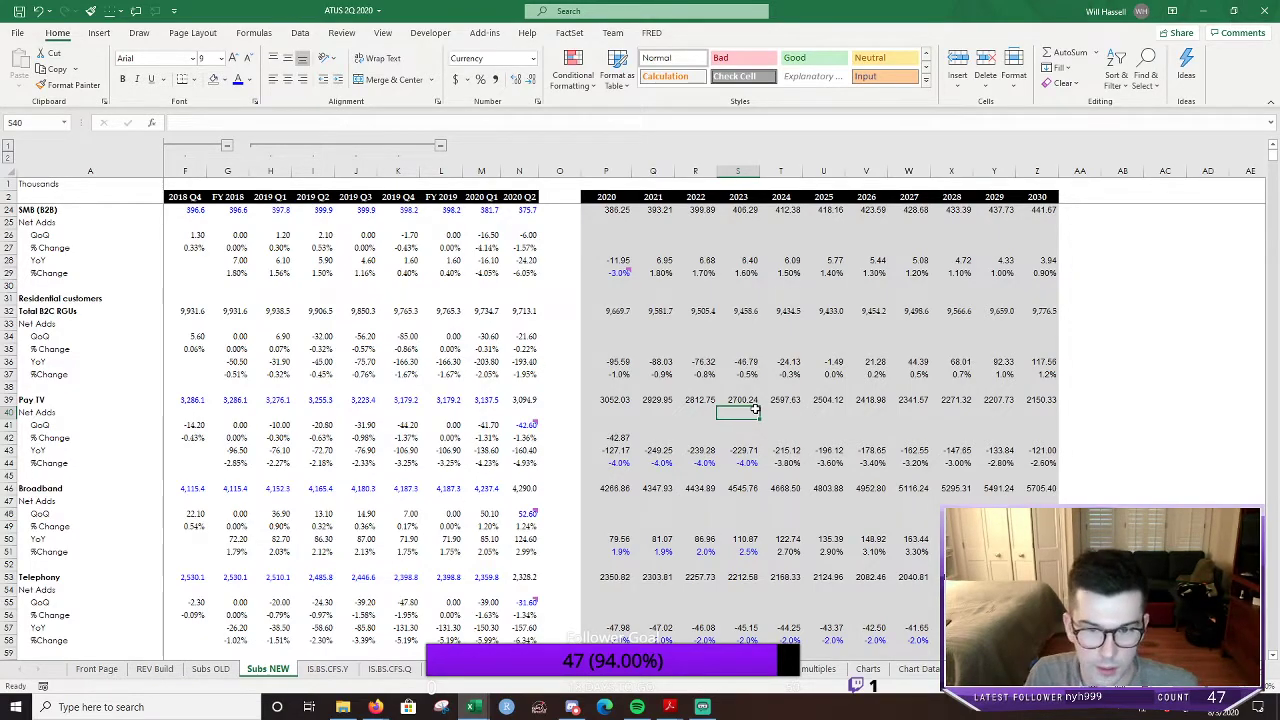
pyautogui.press('Left')
pyautogui.press('Down')
pyautogui.press('Down')
pyautogui.press('Left')
pyautogui.press('Left')
pyautogui.press('Delete')
# Enter -4.5% as the 2020 Pay TV % change in P44 and fill it through 2023
pyautogui.press('Down')
pyautogui.press('Down')
pyautogui.write('-4%')
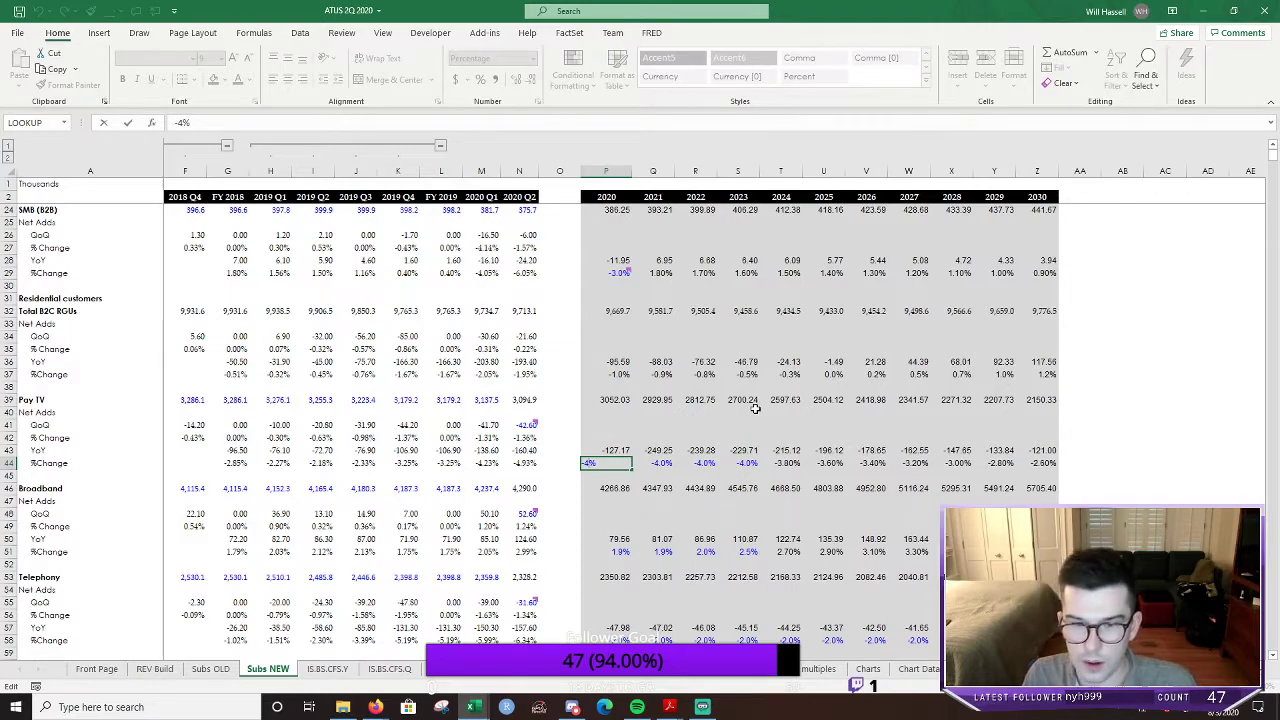
pyautogui.hotkey('ctrl', 'Return')
pyautogui.hotkey('shift', 'Right')
pyautogui.hotkey('shift', 'Right')
pyautogui.hotkey('shift', 'Right')
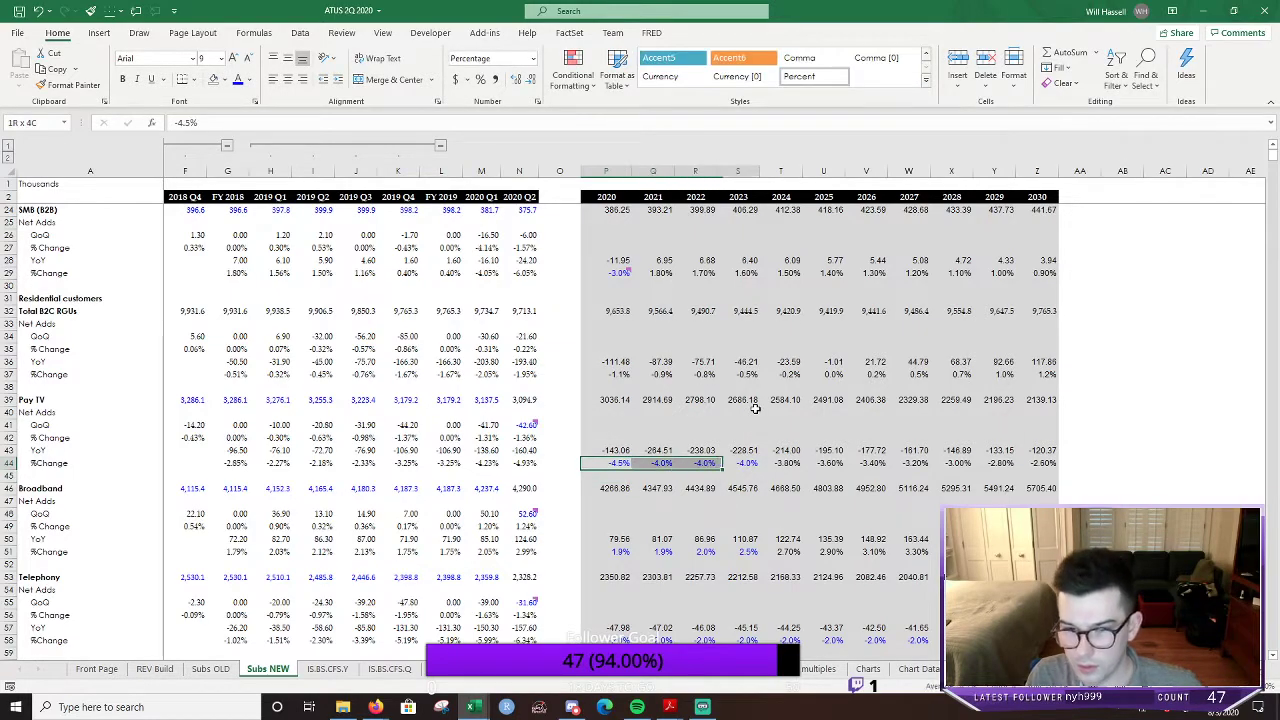
pyautogui.hotkey('ctrl', 'r')
pyautogui.press('Down')
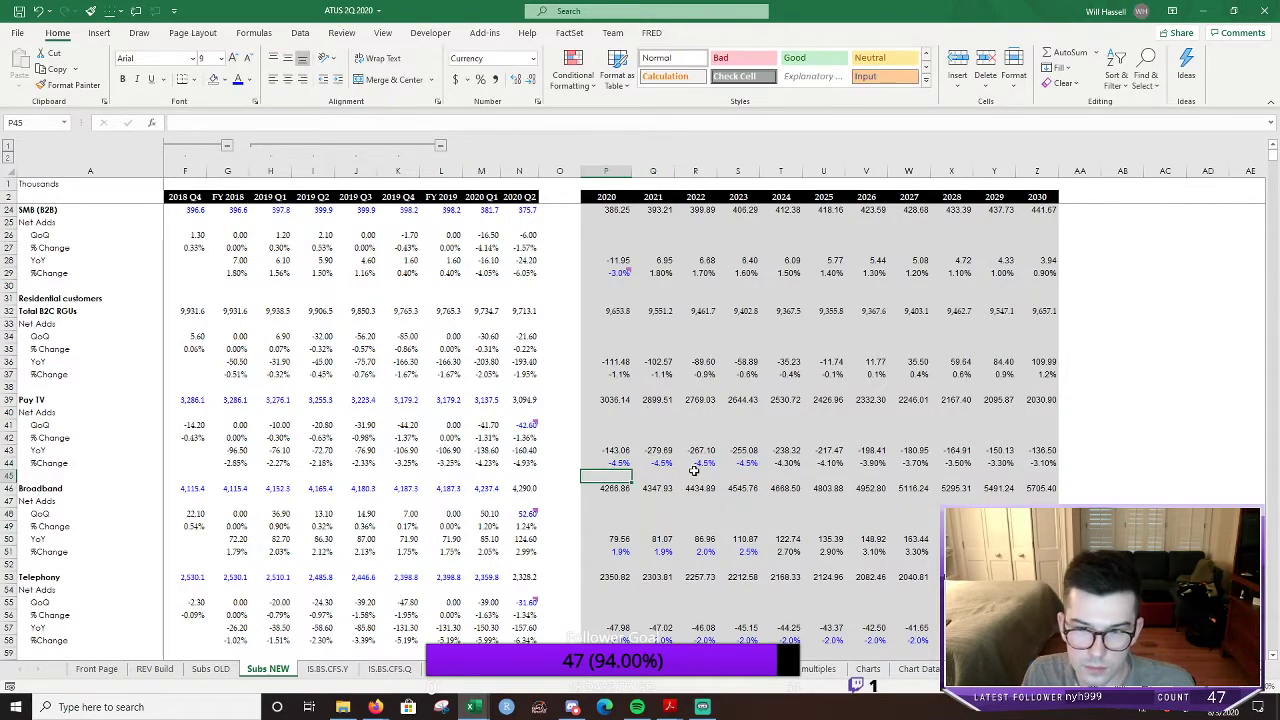
# Review the 2020 Broadband subscriber total formula and its YoY net adds
pyautogui.scroll(-1, 692, 474)
pyautogui.press('Down')
pyautogui.press('F2')
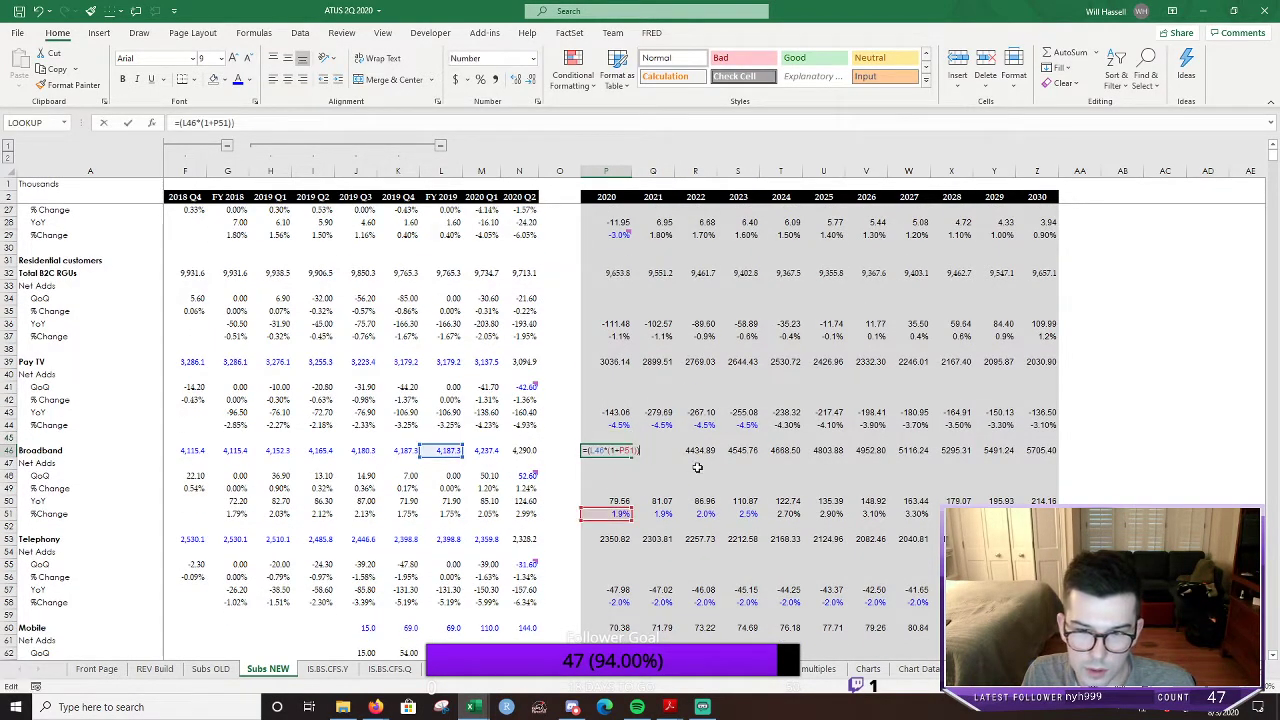
pyautogui.press('Escape')
pyautogui.click(625, 499)
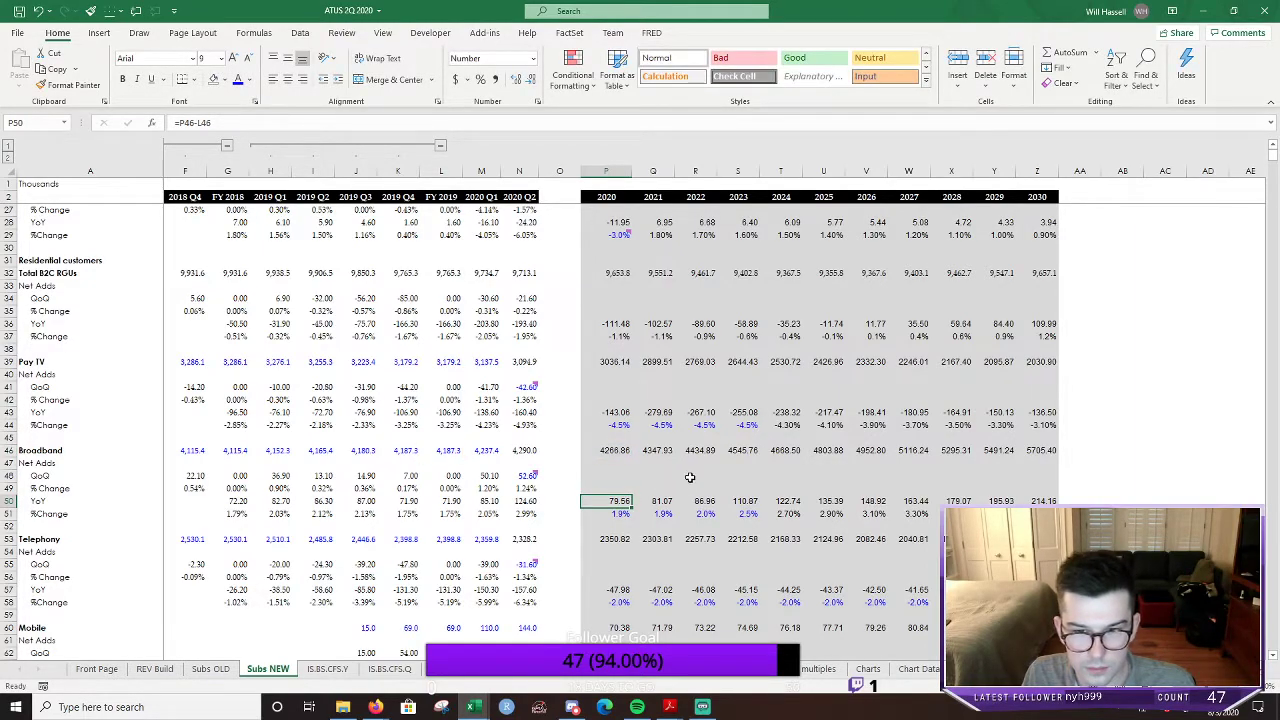
pyautogui.press('Up')
pyautogui.press('Up')
pyautogui.press('Up')
pyautogui.press('Up')
pyautogui.press('F2')
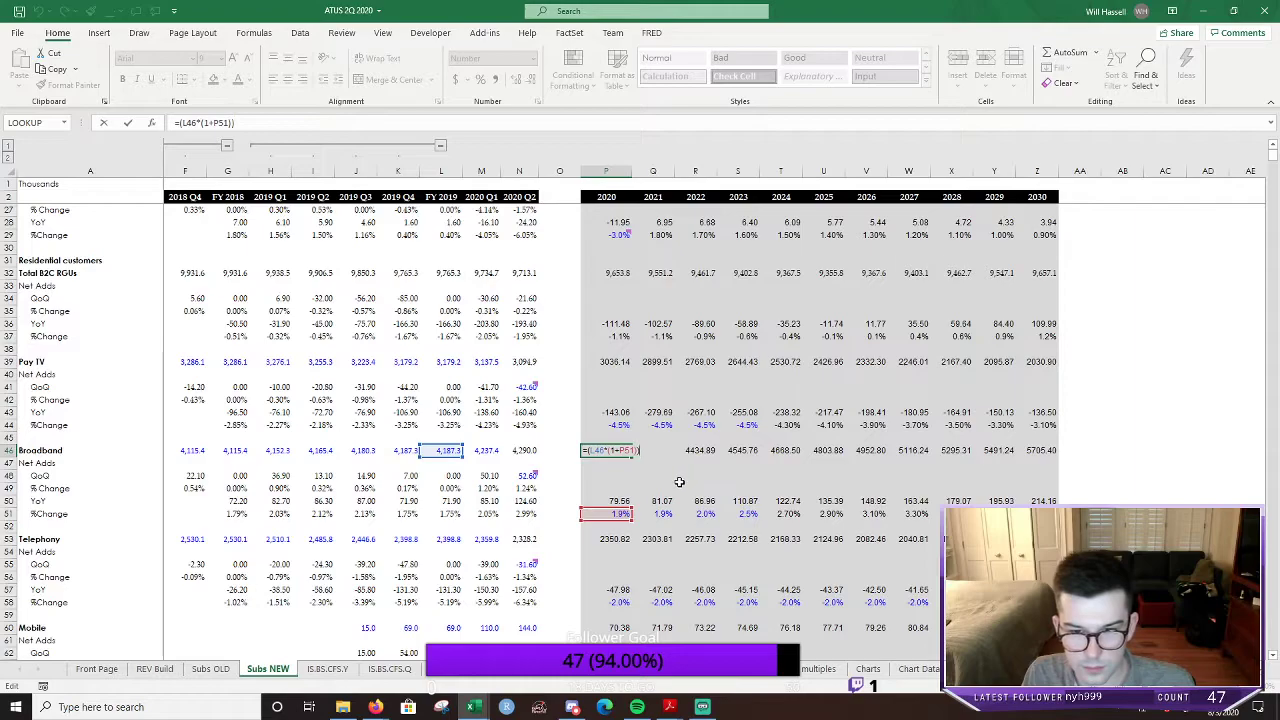
pyautogui.press('Escape')
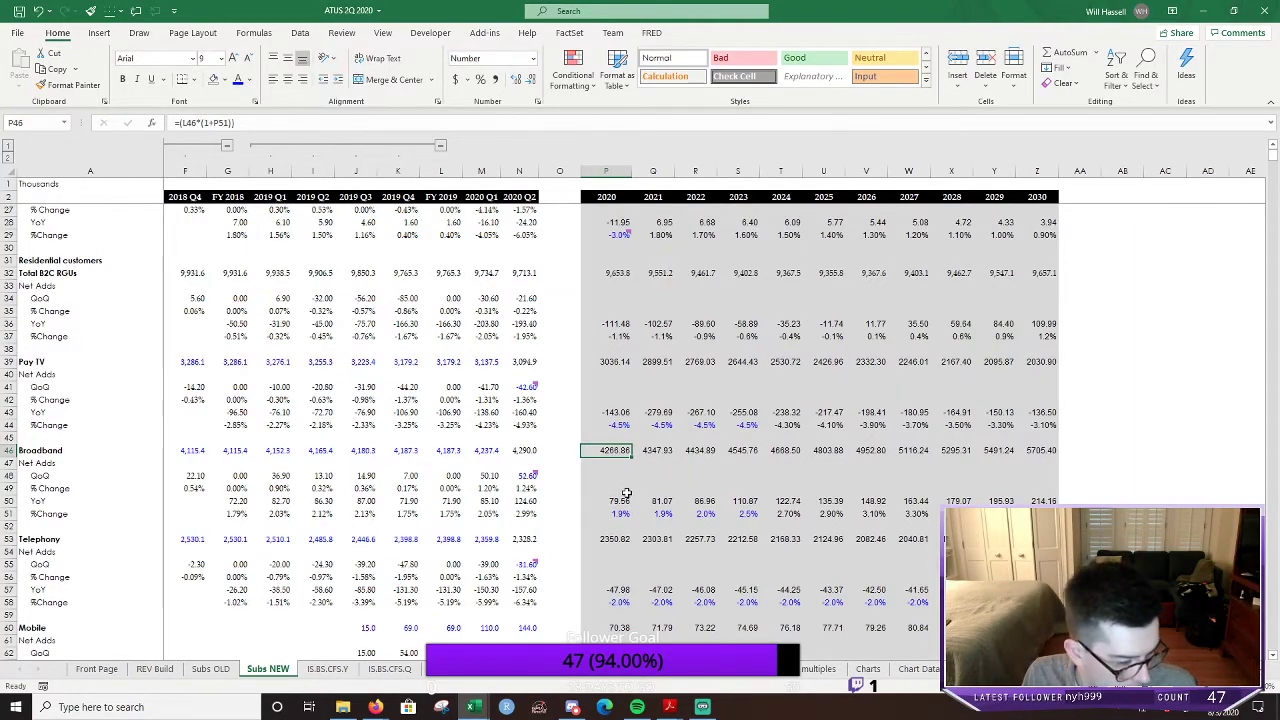
pyautogui.scroll(-1, 621, 500)
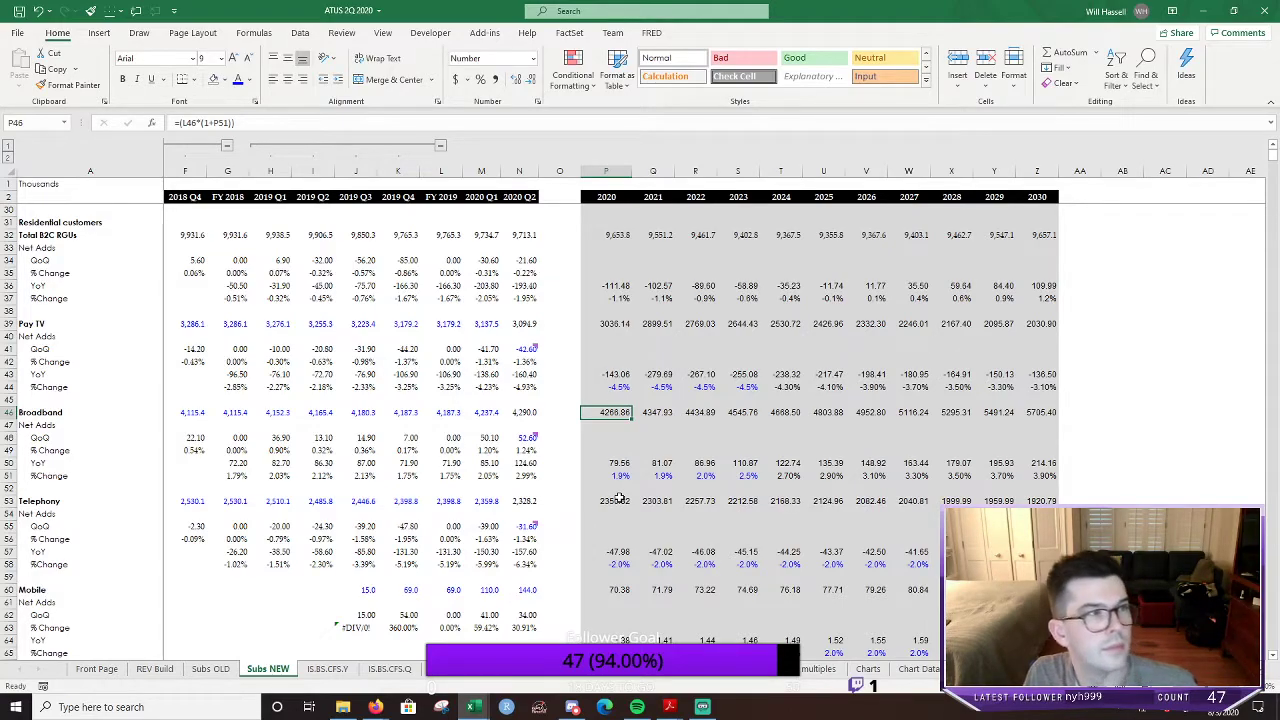
pyautogui.press('F2')
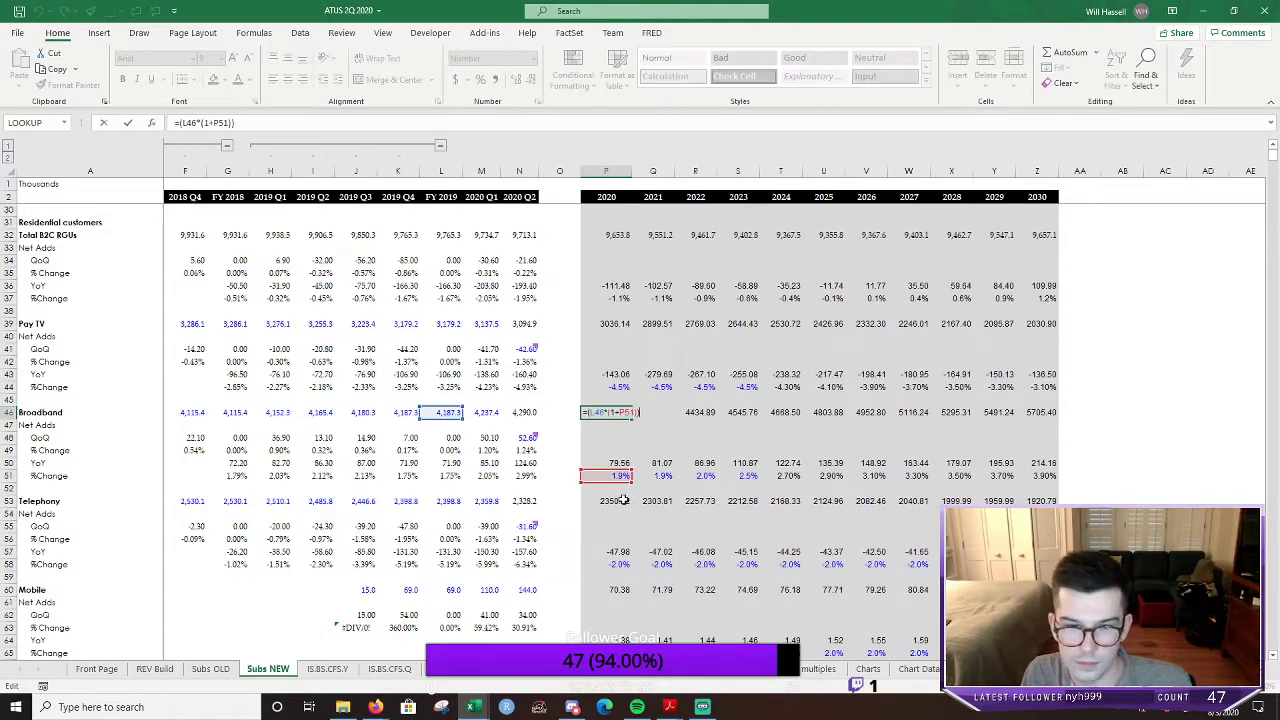
pyautogui.press('Escape')
pyautogui.press('F2')
pyautogui.press('Escape')
# Try a 2020 Broadband QoQ net adds formula, then delete it
pyautogui.click(622, 453)
pyautogui.write('=')
pyautogui.press('Up')
pyautogui.press('Up')
pyautogui.press('Up')
pyautogui.write('-')
pyautogui.press('Left')
pyautogui.press('Up')
pyautogui.press('Up')
pyautogui.press('Up')
pyautogui.press('Left')
pyautogui.press('Left')
pyautogui.press('Left')
pyautogui.press('Return')
pyautogui.click(622, 452)
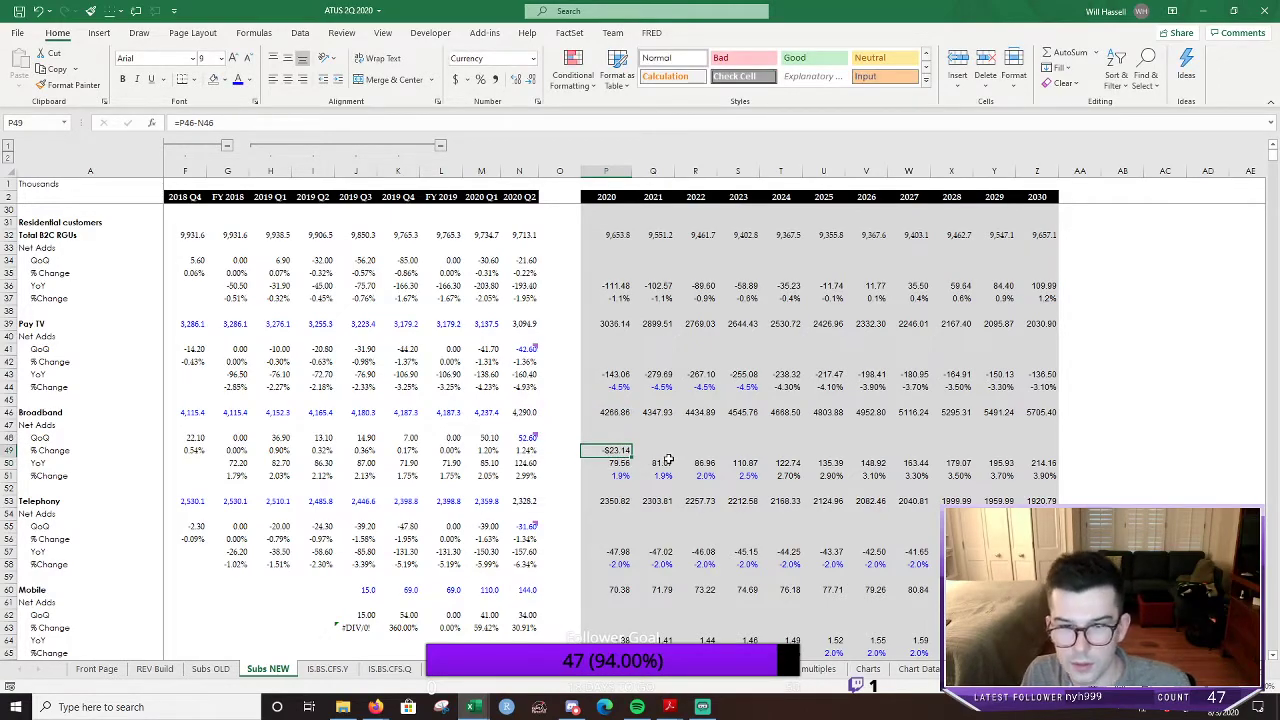
pyautogui.press('F2')
pyautogui.press('Escape')
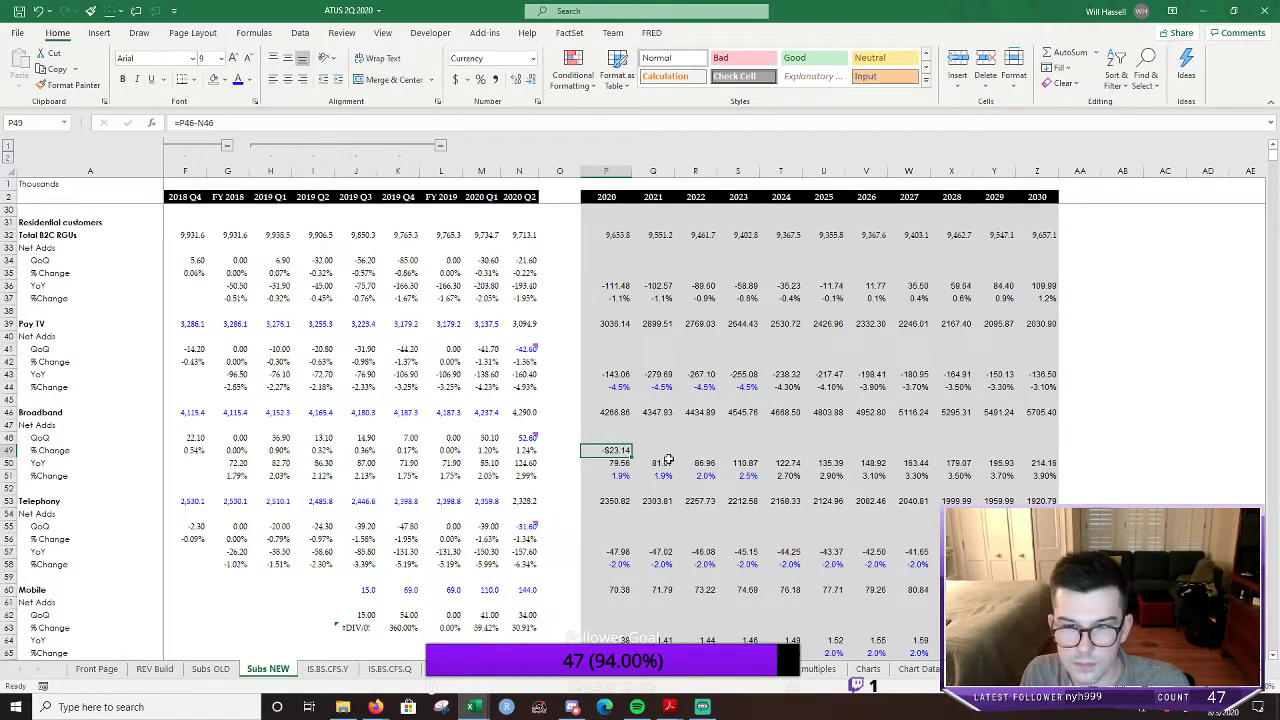
pyautogui.press('Delete')
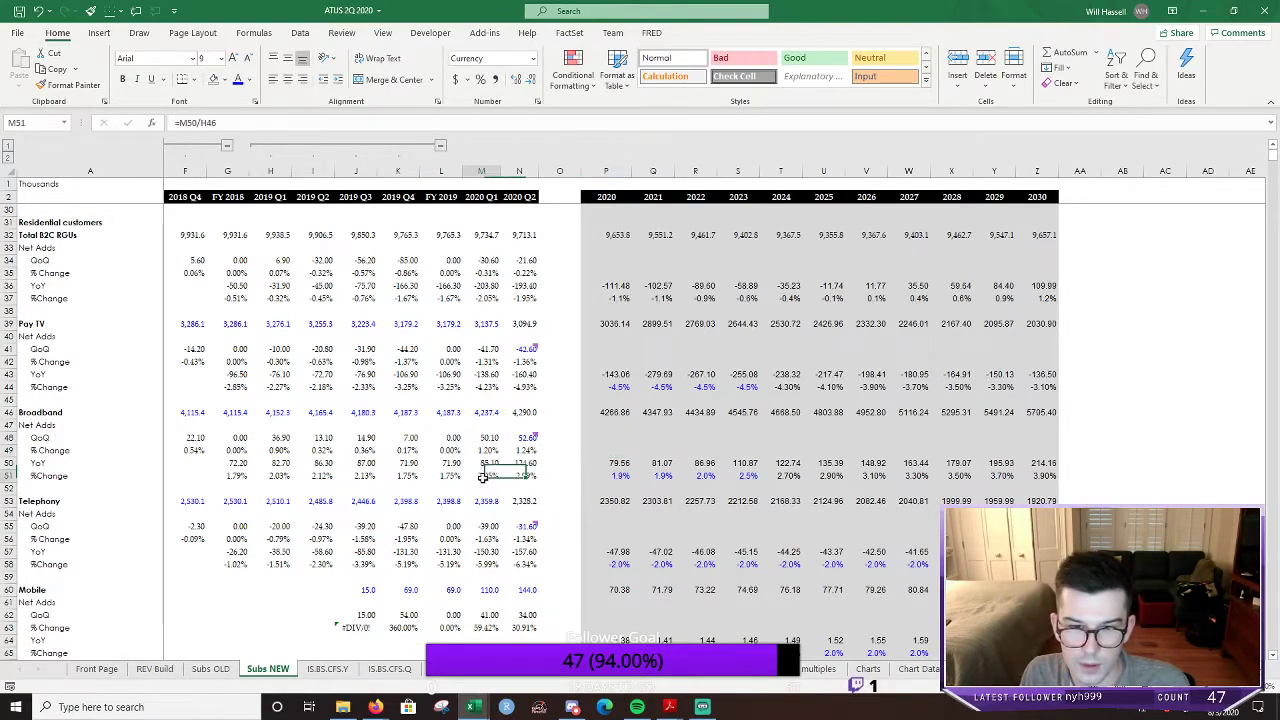
# Set Broadband growth to 2.5% for 2020 and fill it into 2021
pyautogui.click(623, 477)
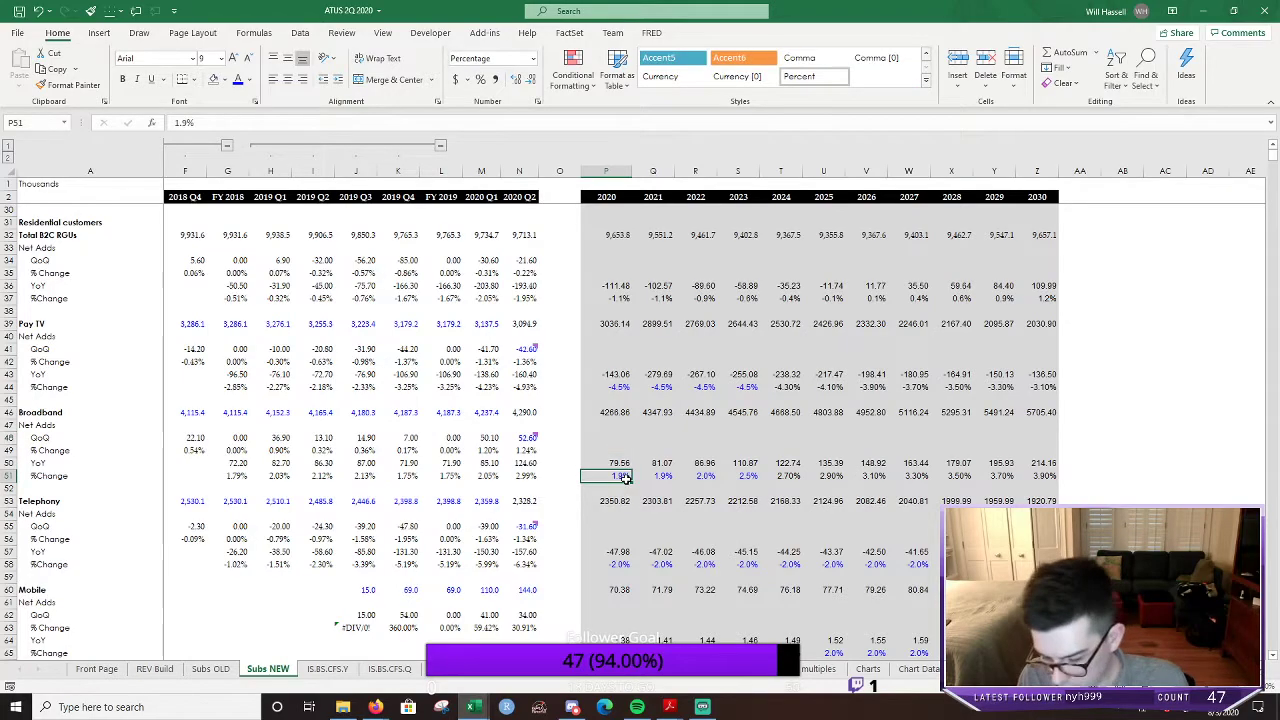
pyautogui.write('2.5%')
pyautogui.press('Return')
pyautogui.click(623, 477)
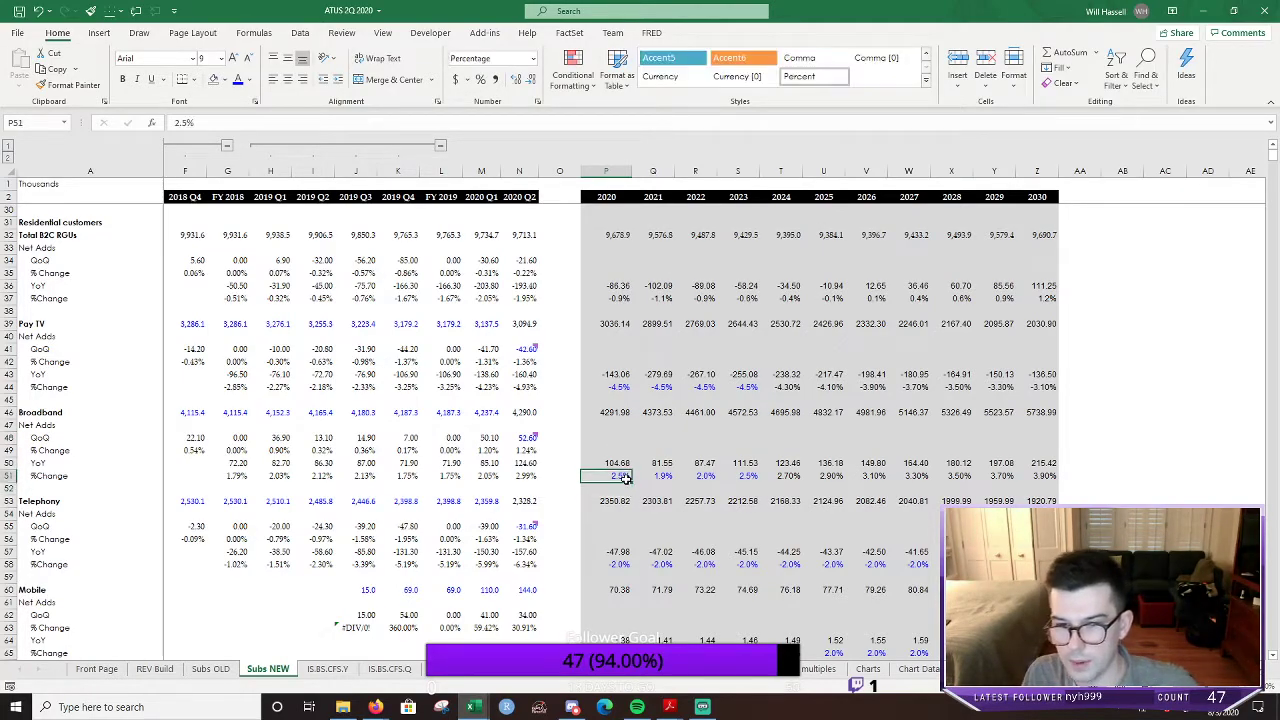
pyautogui.hotkey('shift', 'Right')
pyautogui.hotkey('shift', 'Right')
pyautogui.hotkey('shift', 'Left')
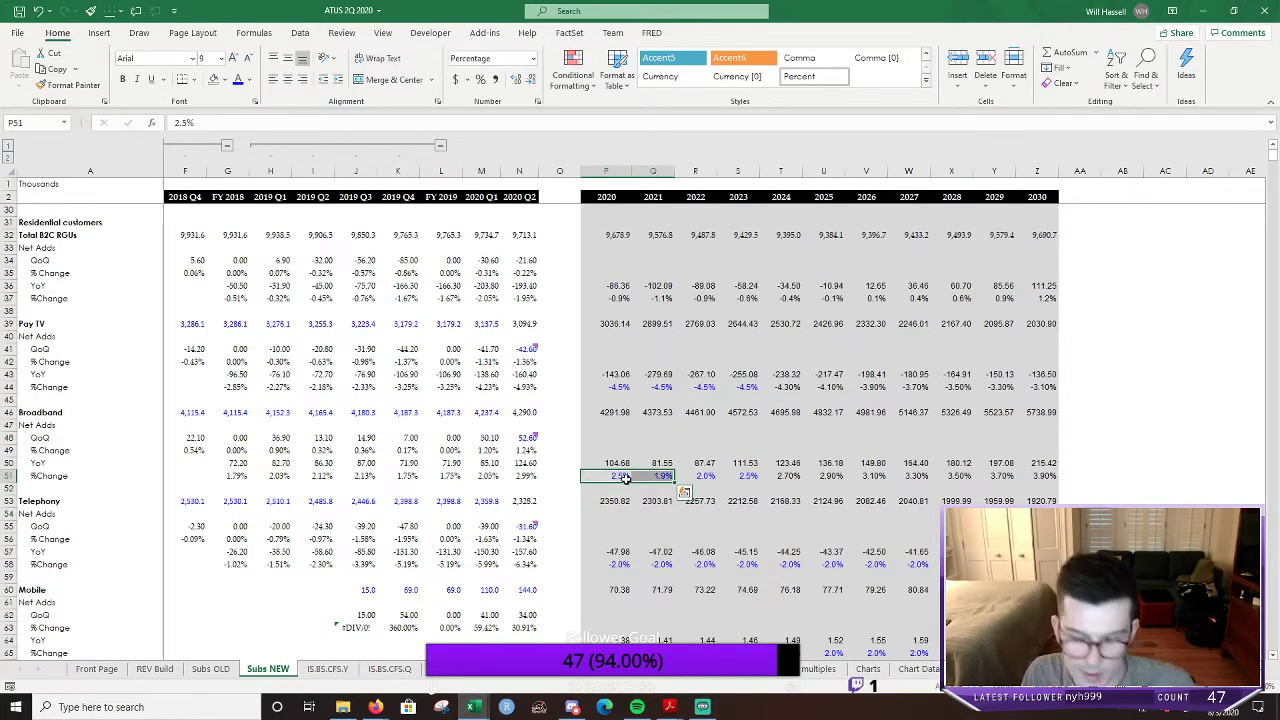
pyautogui.hotkey('ctrl', 'r')
pyautogui.press('Right')
pyautogui.press('Right')
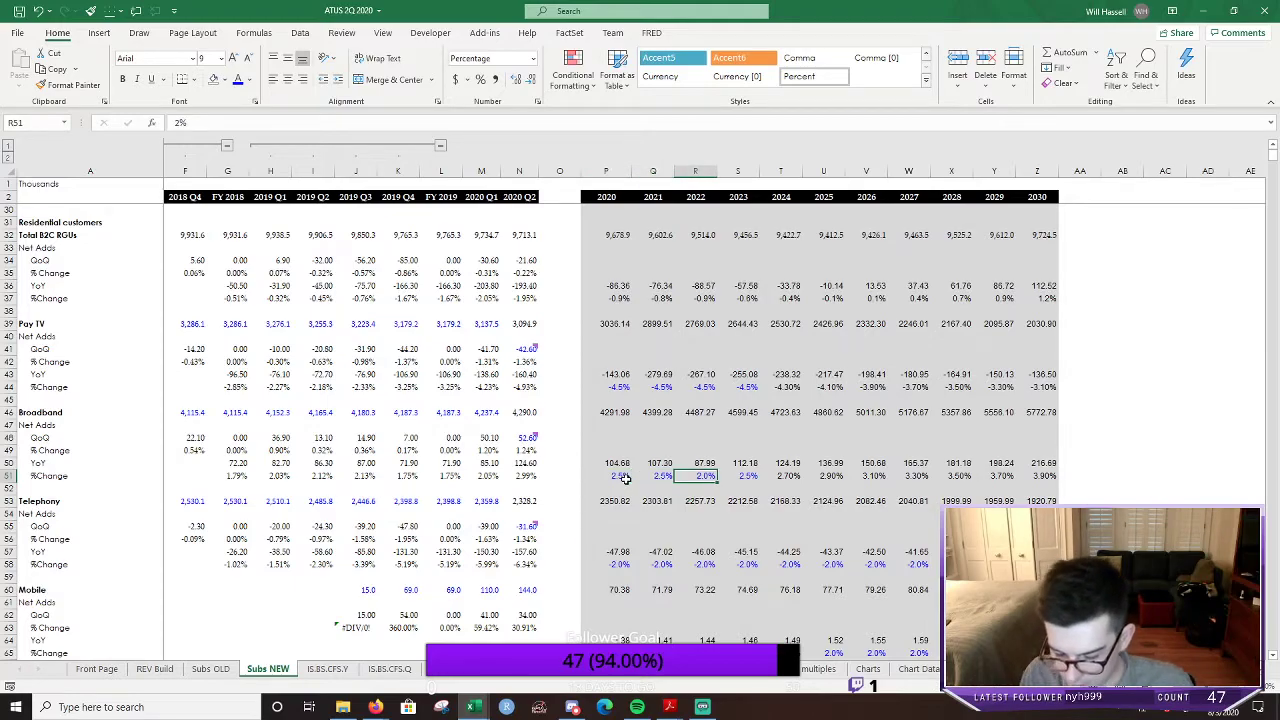
pyautogui.press('Left')
pyautogui.hotkey('shift', 'Right')
pyautogui.hotkey('ctrl', 'r')
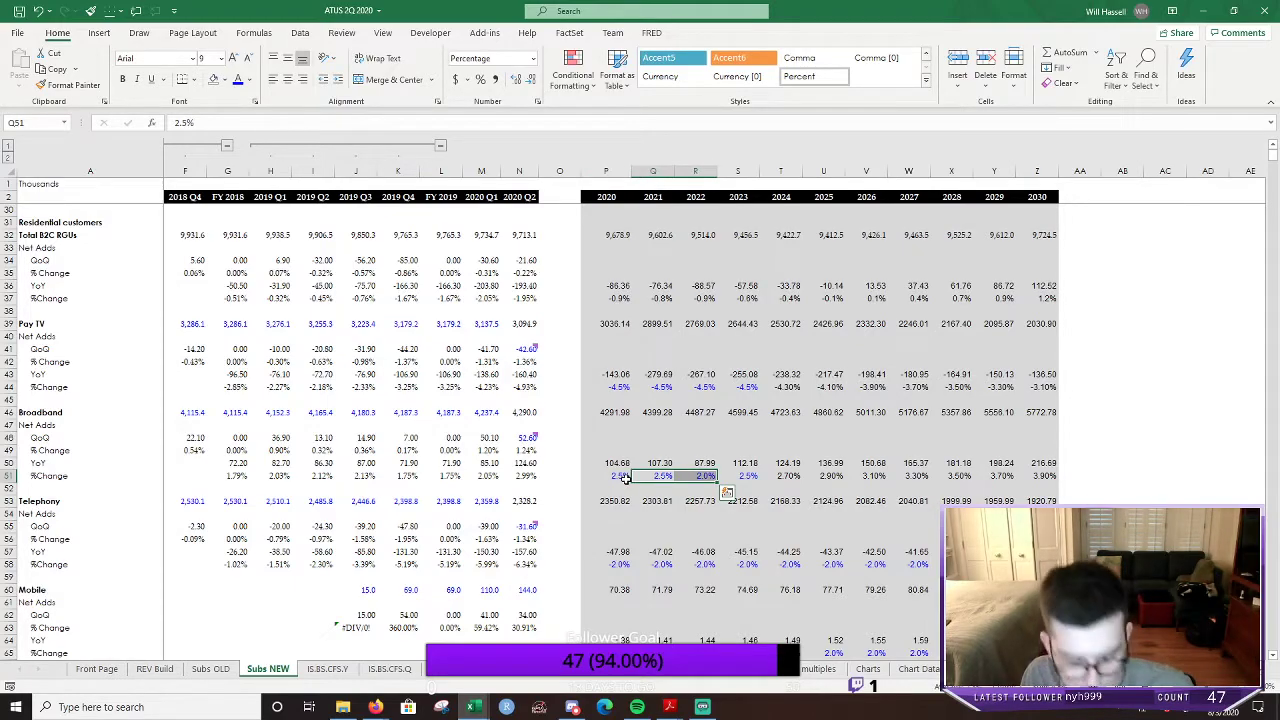
# Paste the +0.2-point step-up growth formula into 2022 so growth reaches 4.3% by 2030
pyautogui.press('Right')
pyautogui.press('Right')
pyautogui.hotkey('shift', 'Right')
pyautogui.hotkey('ctrl', 'c')
pyautogui.press('Left')
pyautogui.hotkey('shift', 'Right')
pyautogui.hotkey('ctrl', 'v')
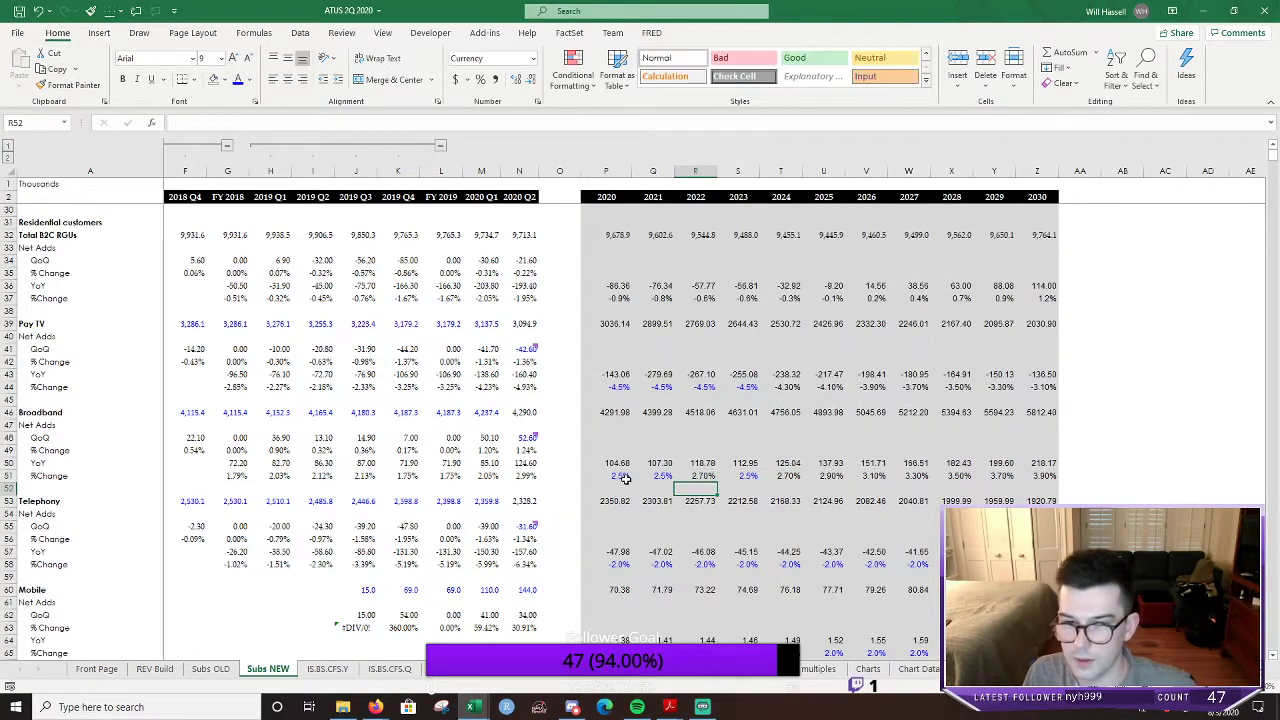
pyautogui.press('Left')
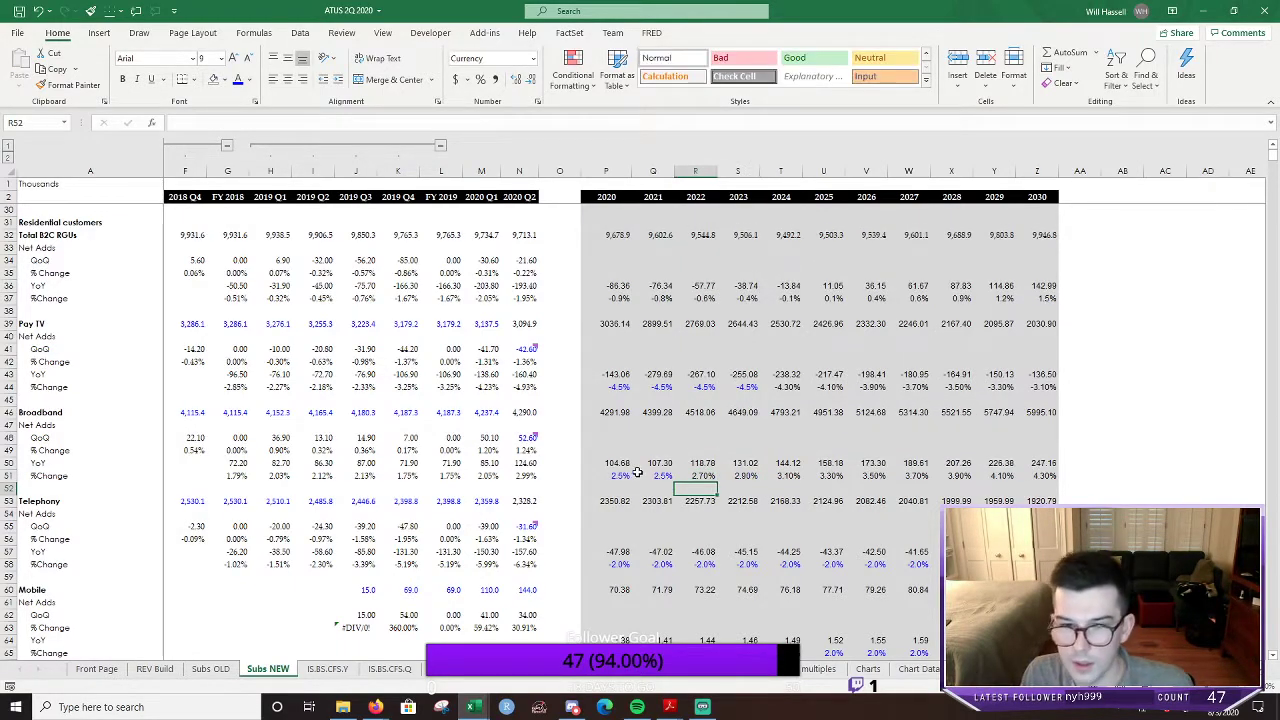
pyautogui.press('Up')
pyautogui.press('Up')
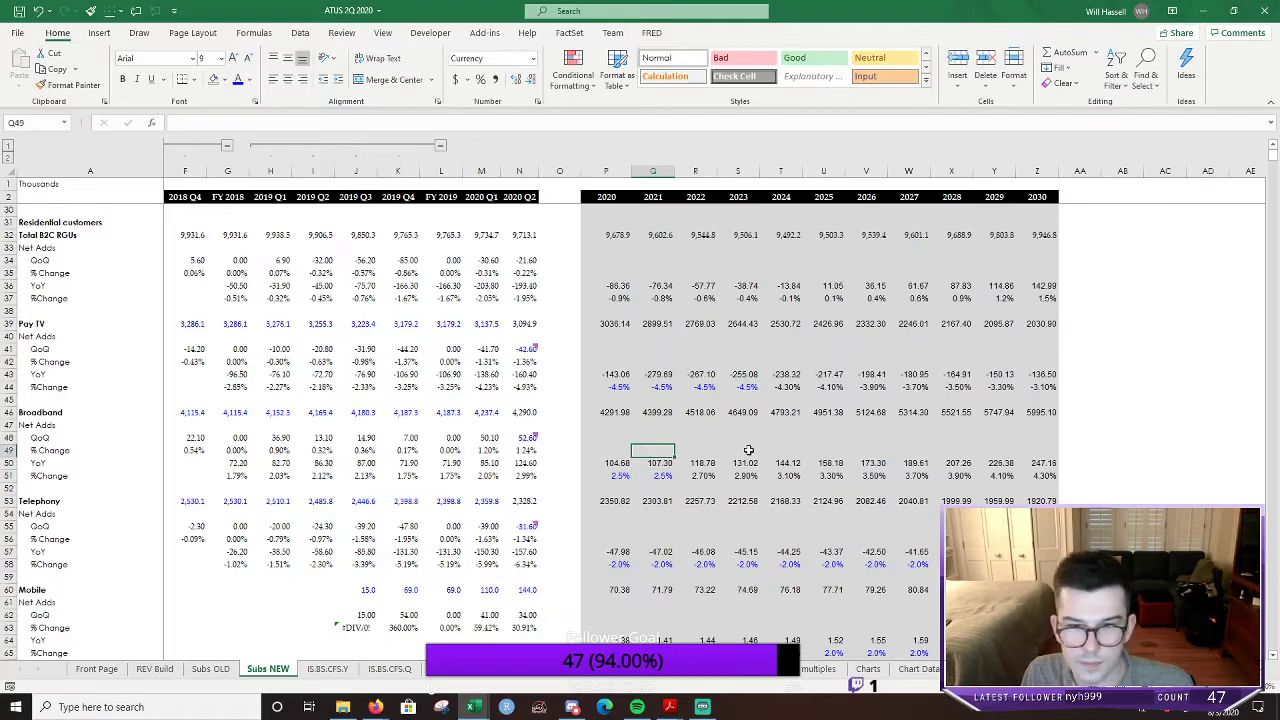
# Inspect the 2020 Telephony subscriber forecast formula
pyautogui.scroll(-2, 748, 445)
pyautogui.click(607, 414)
pyautogui.click(598, 425)
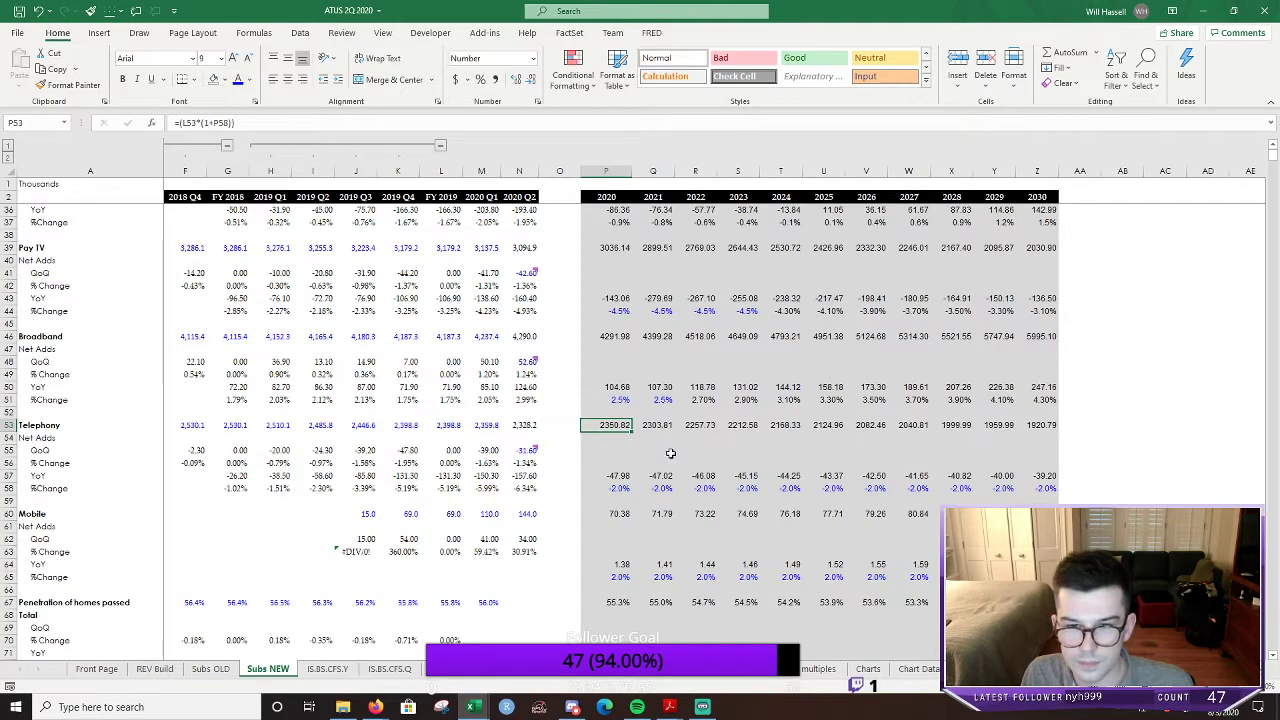
pyautogui.press('F2')
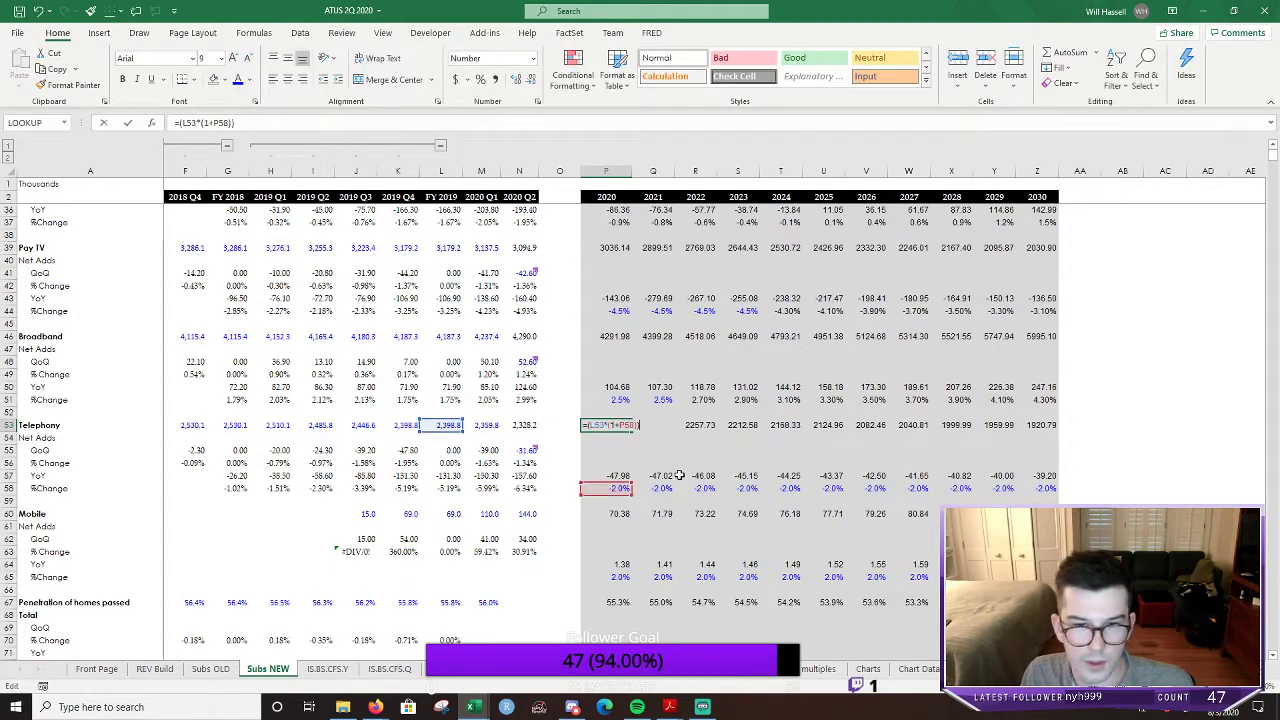
pyautogui.press('Escape')
pyautogui.press('F2')
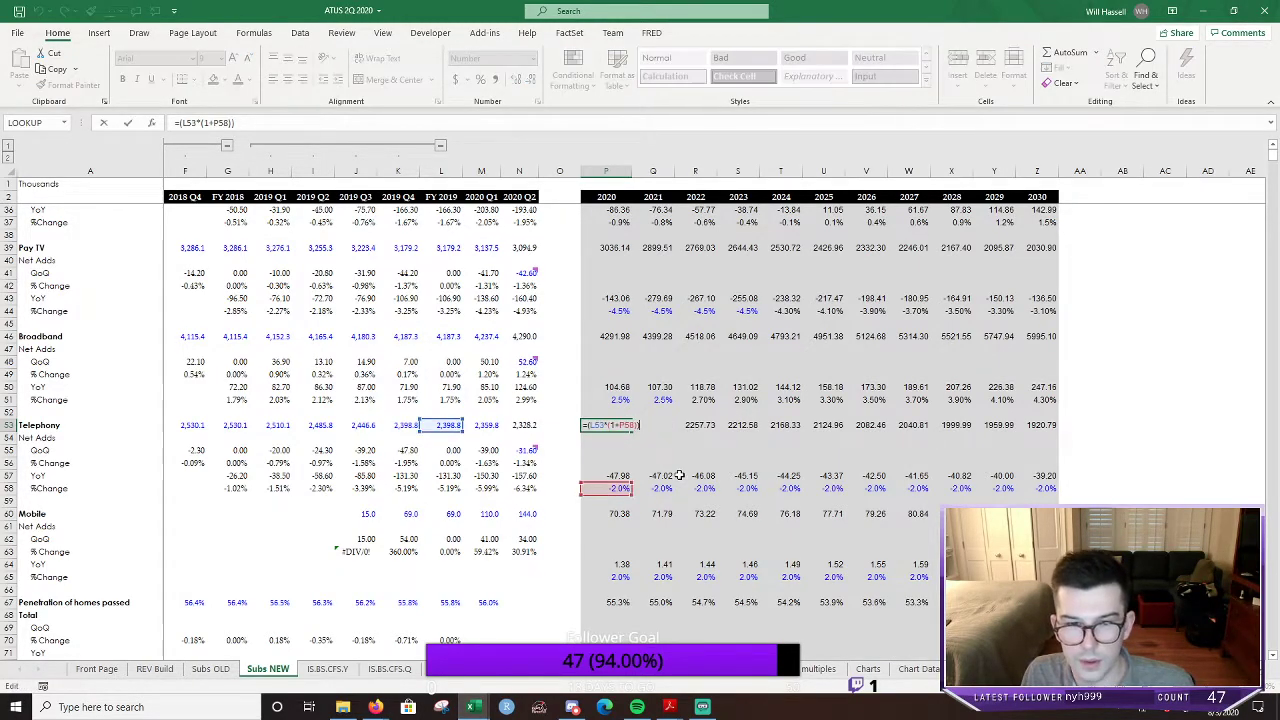
pyautogui.press('Escape')
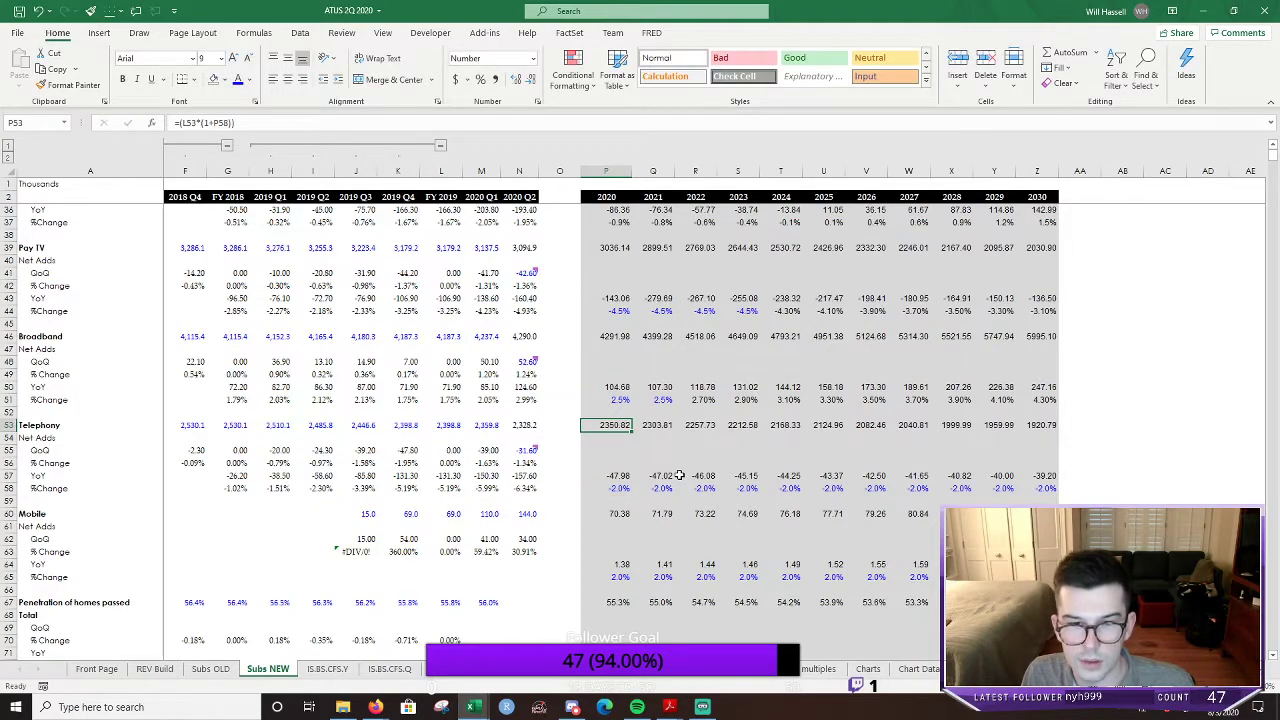
# Set Telephony growth to -4.0% for 2020 and fill it through 2030
pyautogui.click(630, 488)
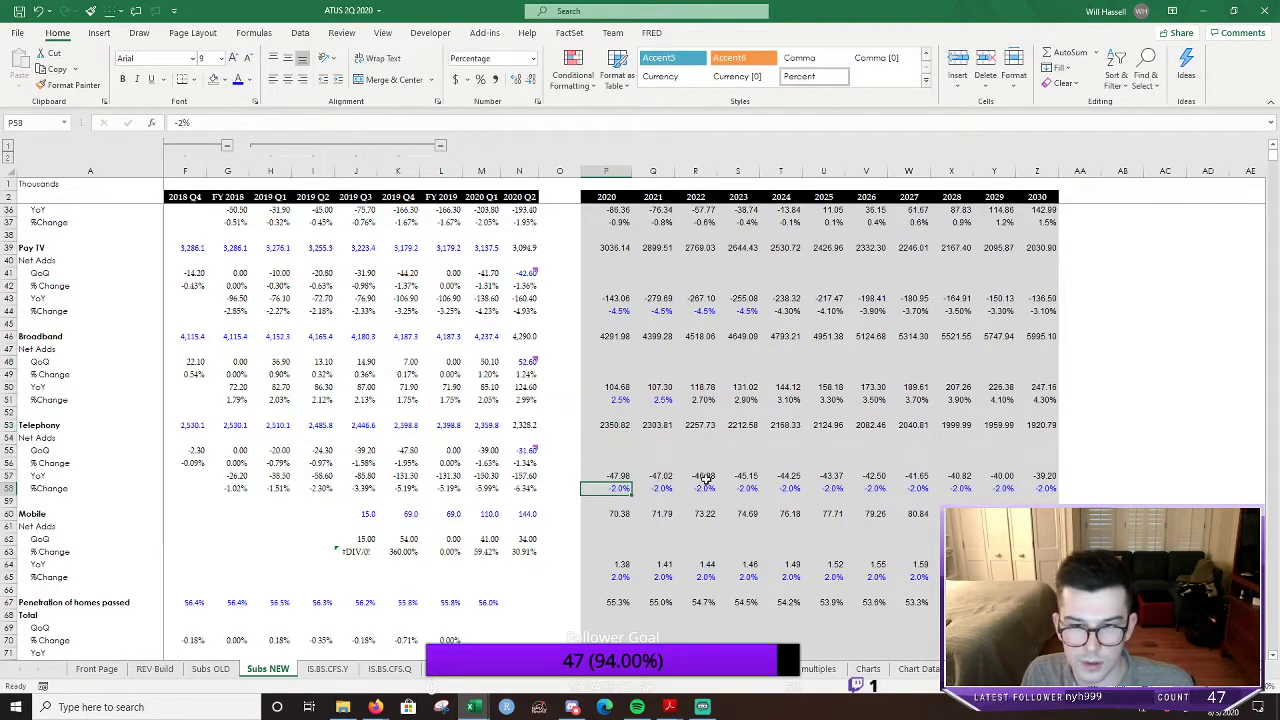
pyautogui.write('-4%')
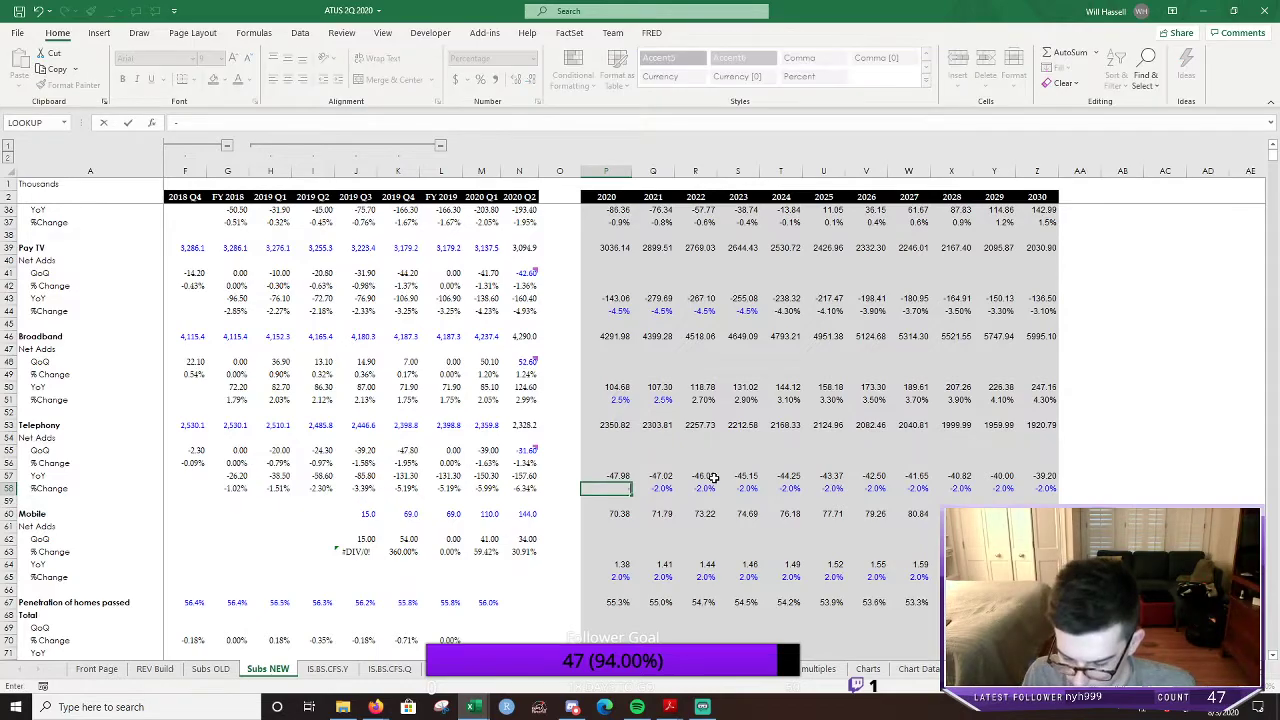
pyautogui.press('Return')
pyautogui.press('Up')
pyautogui.press('Right')
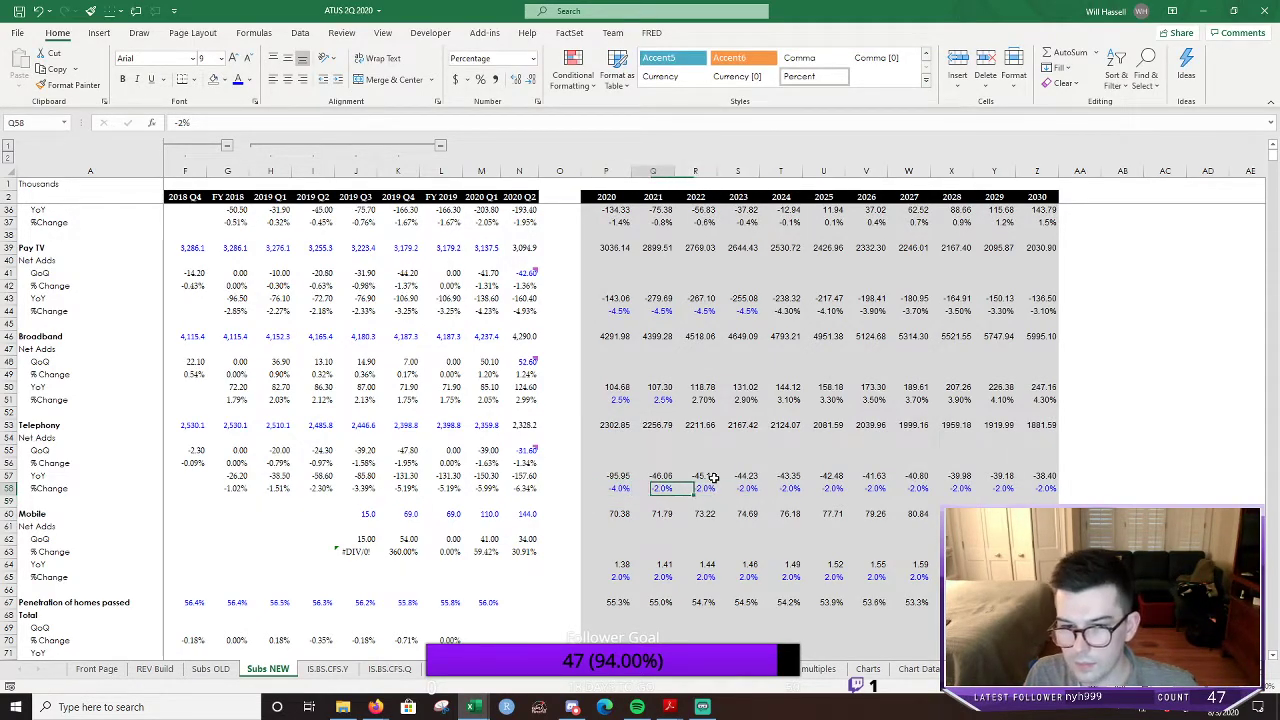
pyautogui.press('Left')
pyautogui.hotkey('ctrl', 'shift', 'Right')
pyautogui.hotkey('ctrl', 'r')
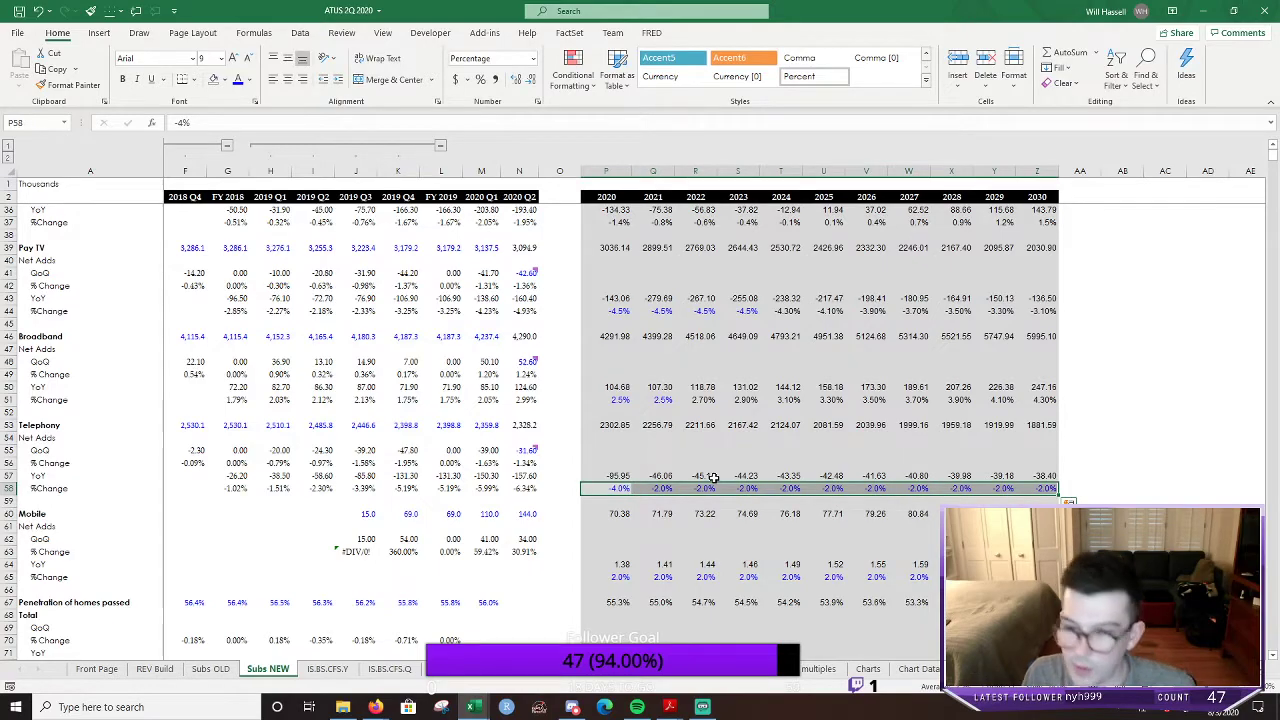
pyautogui.click(868, 436)
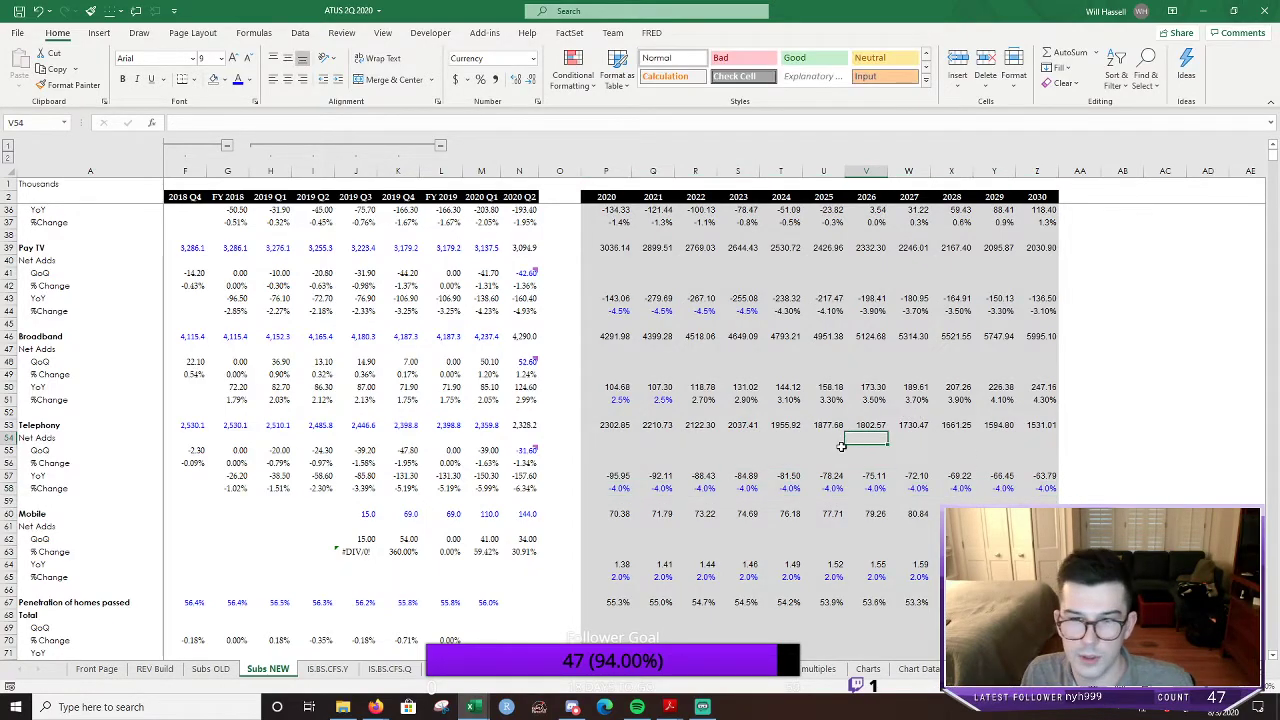
# Review the 2020 Mobile subscriber forecast formula and its growth rate
pyautogui.scroll(-4, 718, 450)
pyautogui.click(628, 360)
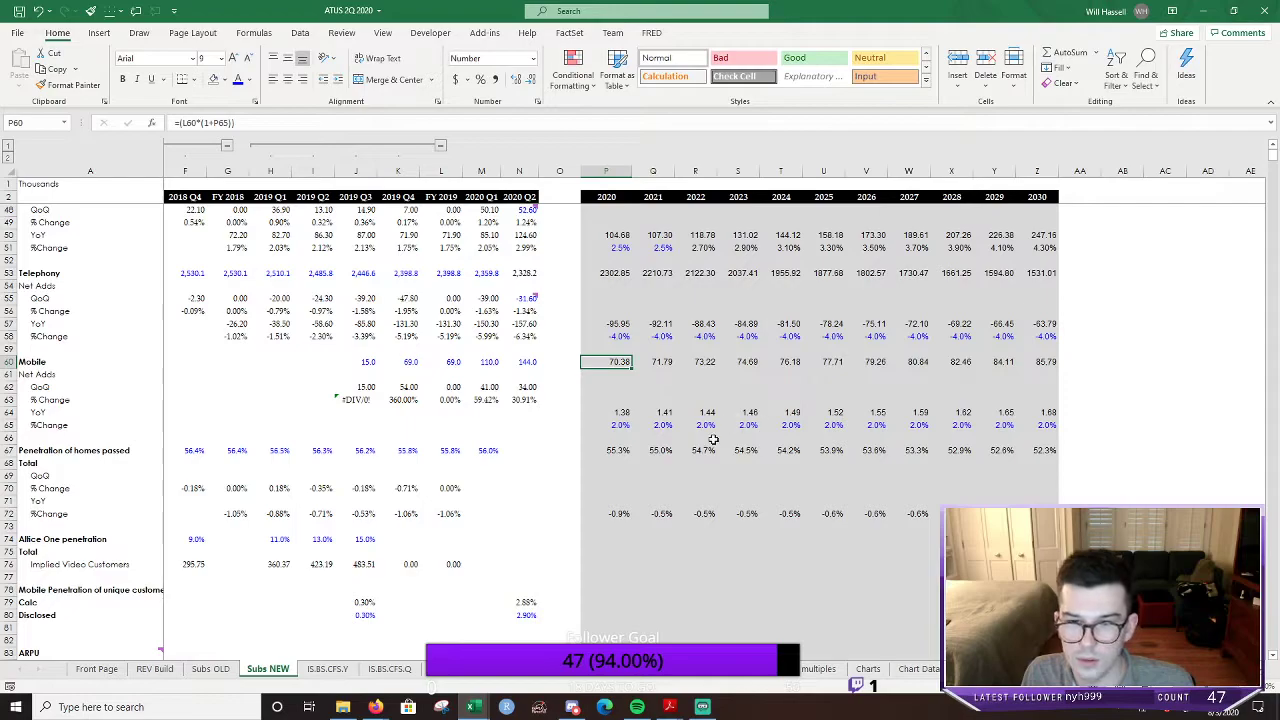
pyautogui.press('F5')
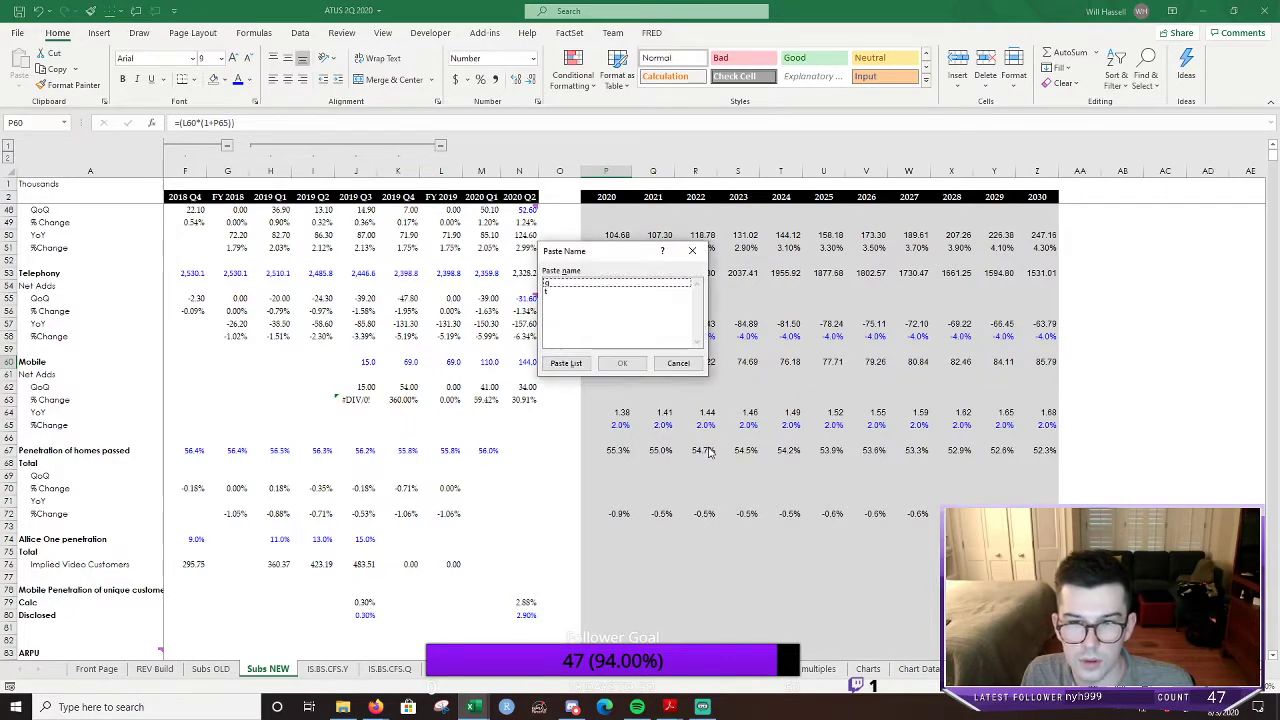
pyautogui.click(675, 362)
pyautogui.press('F2')
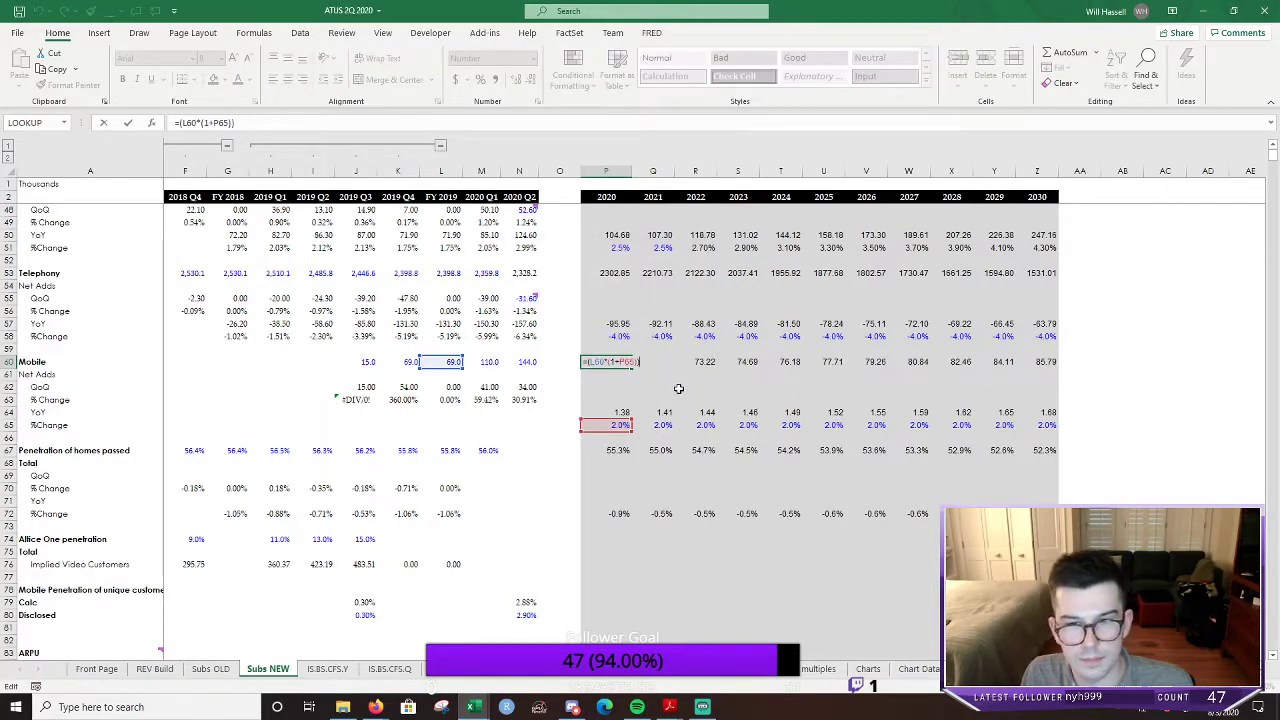
pyautogui.press('Escape')
pyautogui.scroll(1, 677, 388)
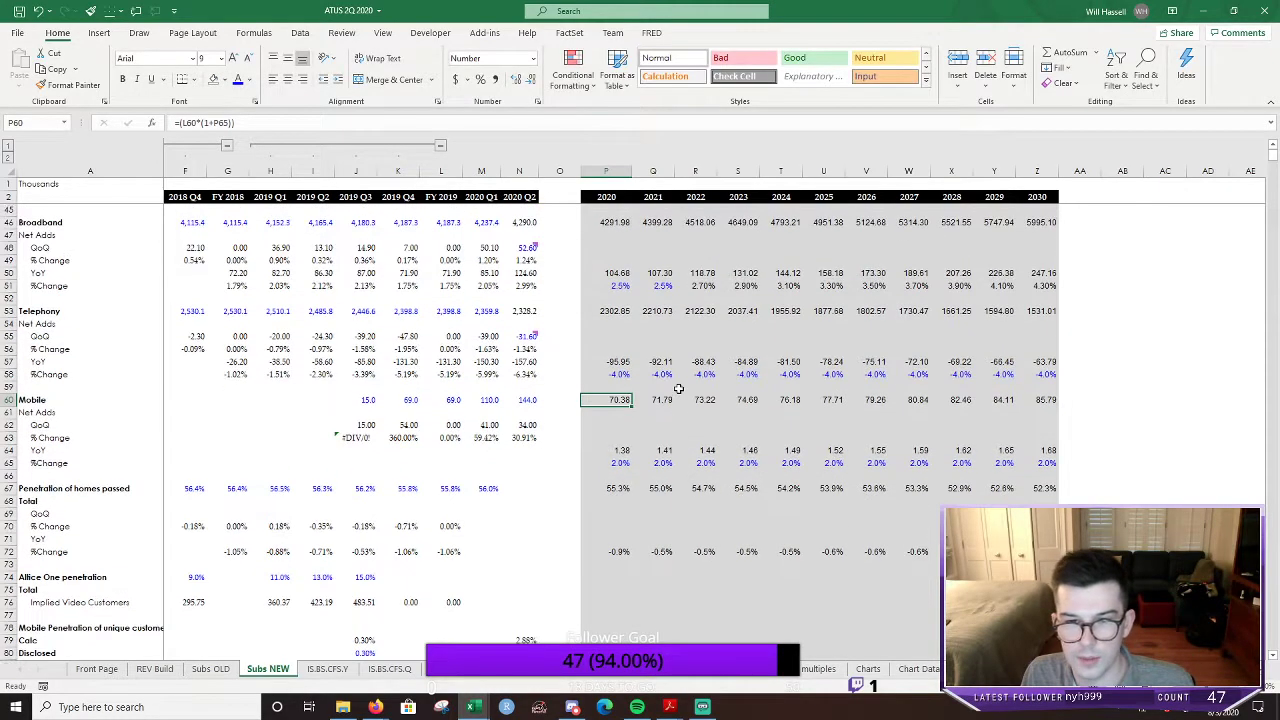
pyautogui.press('F2')
pyautogui.press('Escape')
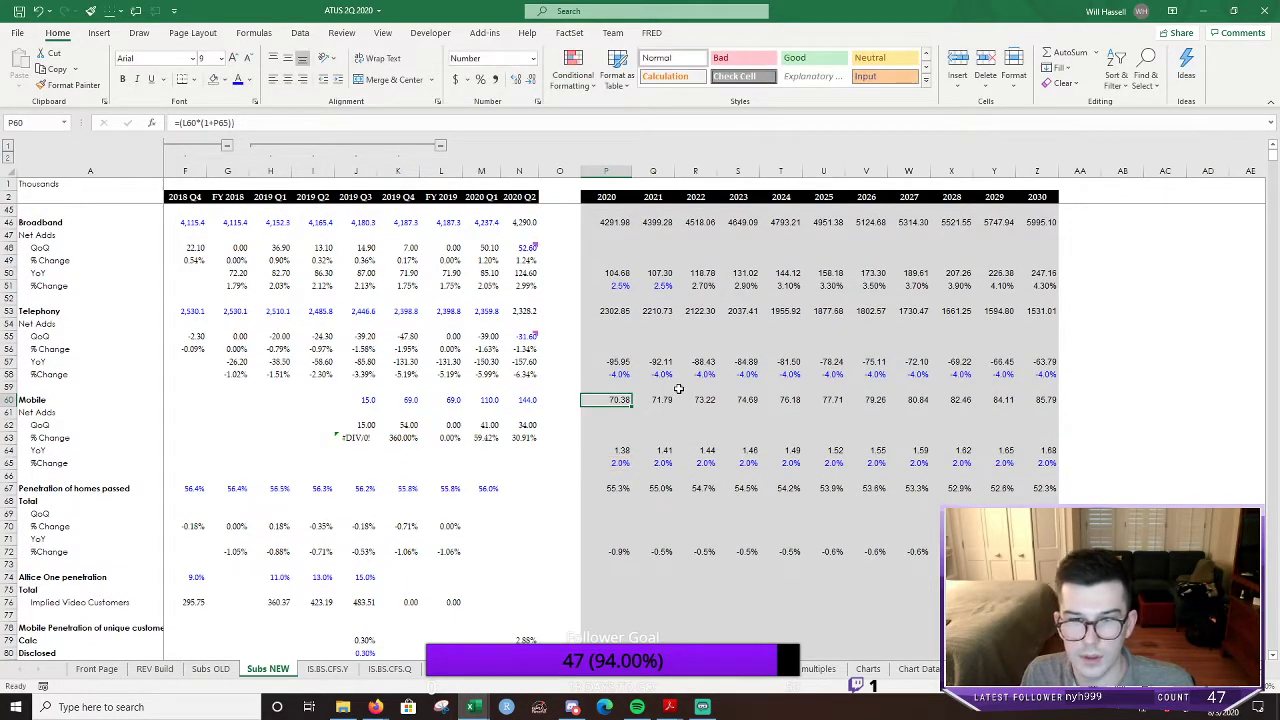
pyautogui.press('F2')
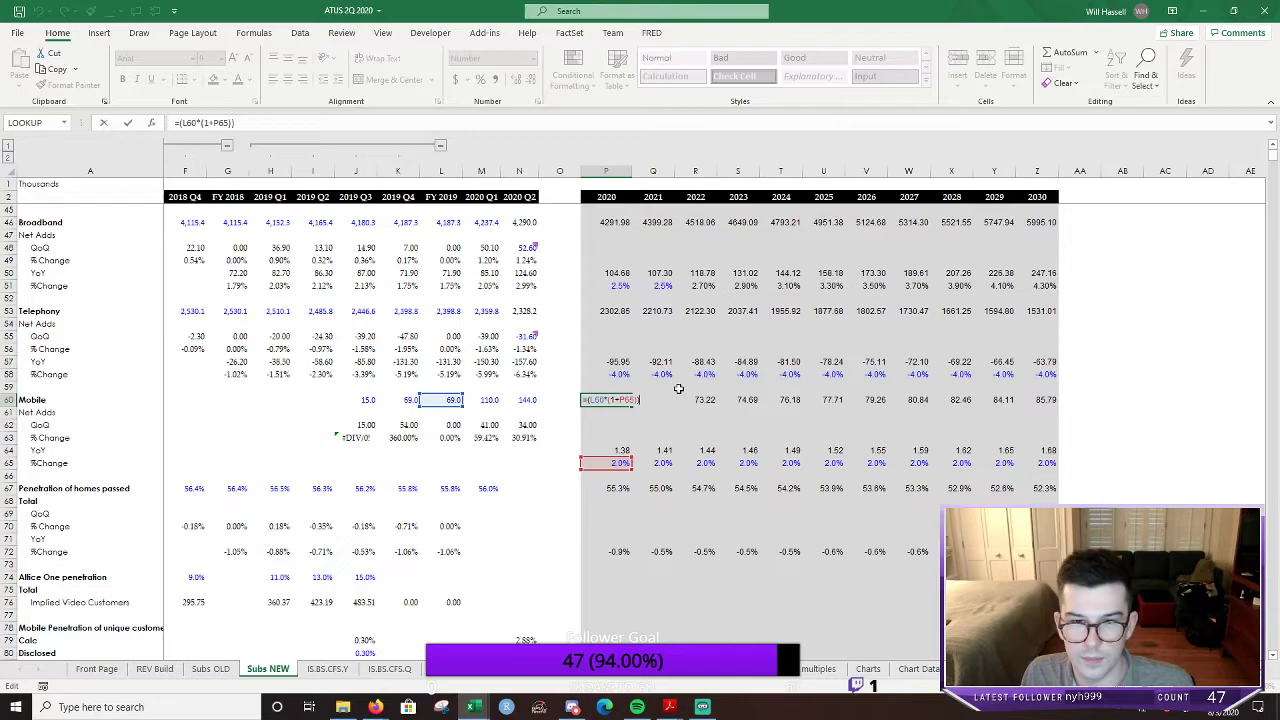
pyautogui.press('Escape')
pyautogui.press('Down')
pyautogui.press('Down')
pyautogui.press('Down')
pyautogui.press('Down')
pyautogui.press('Down')
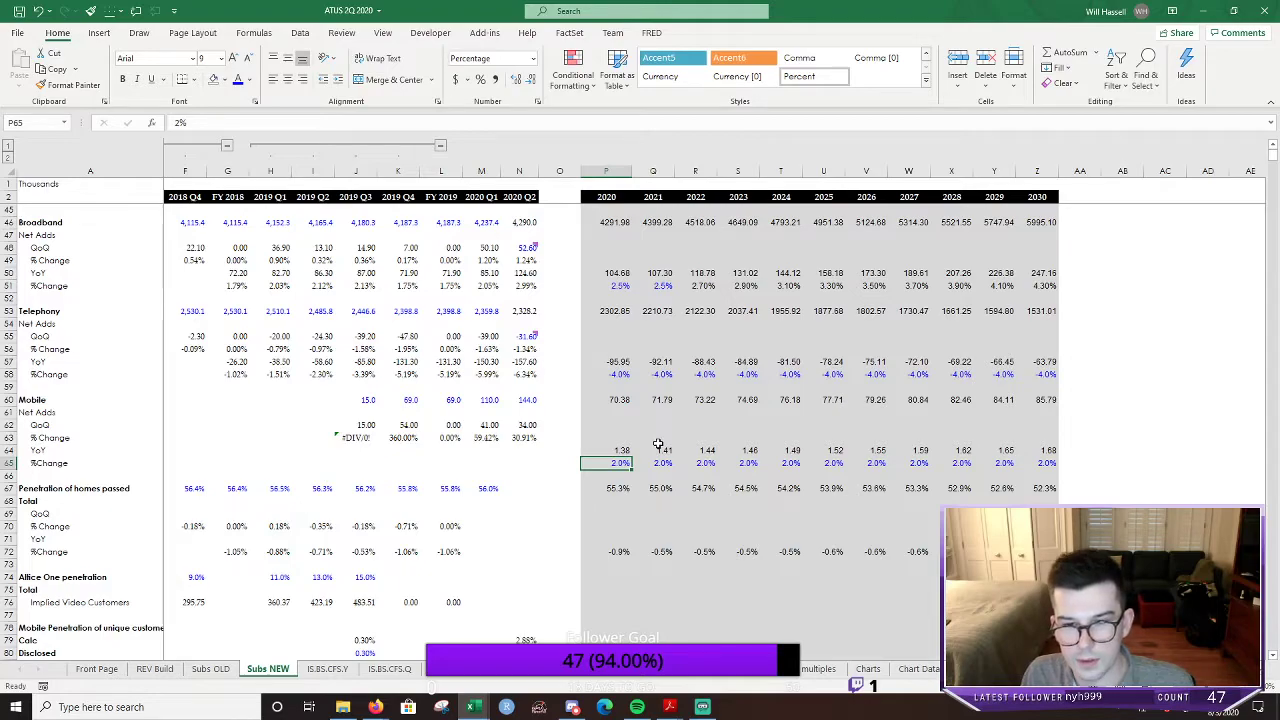
pyautogui.click(609, 394)
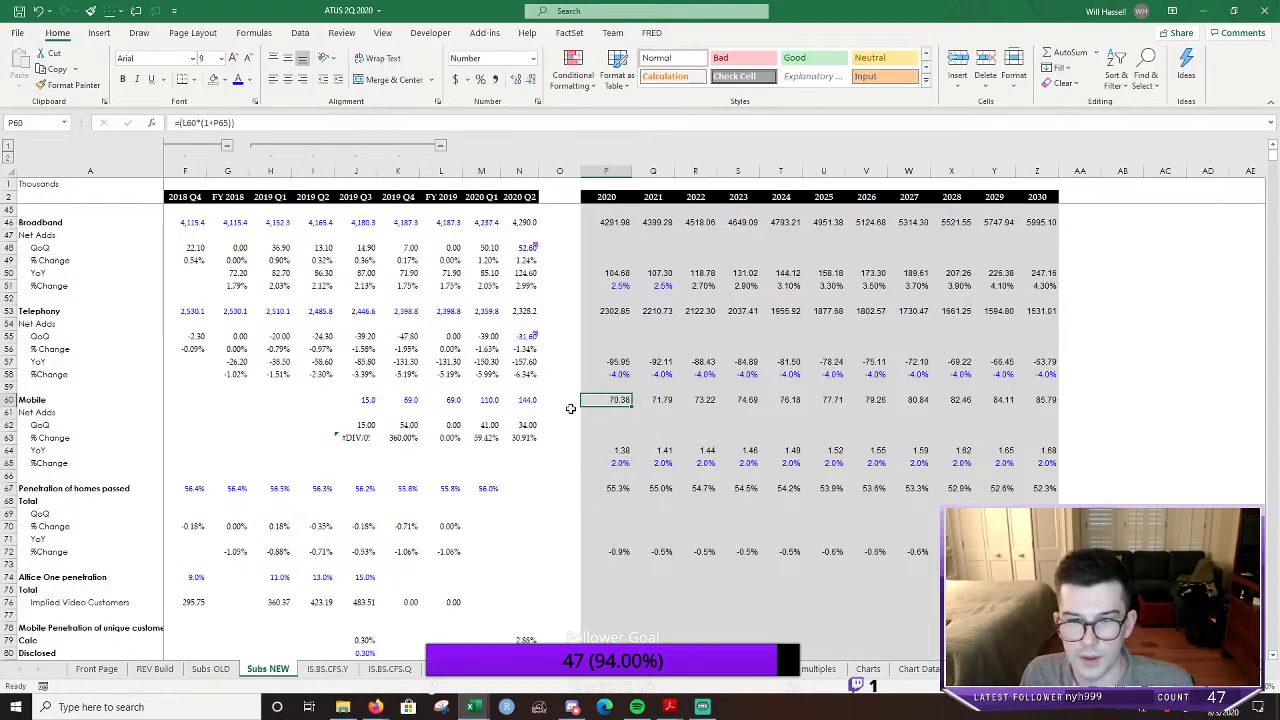
# Replace the 2020 Mobile forecast with the reported 144.0 and colour it blue as hard-coded
pyautogui.press('Left')
pyautogui.press('Left')
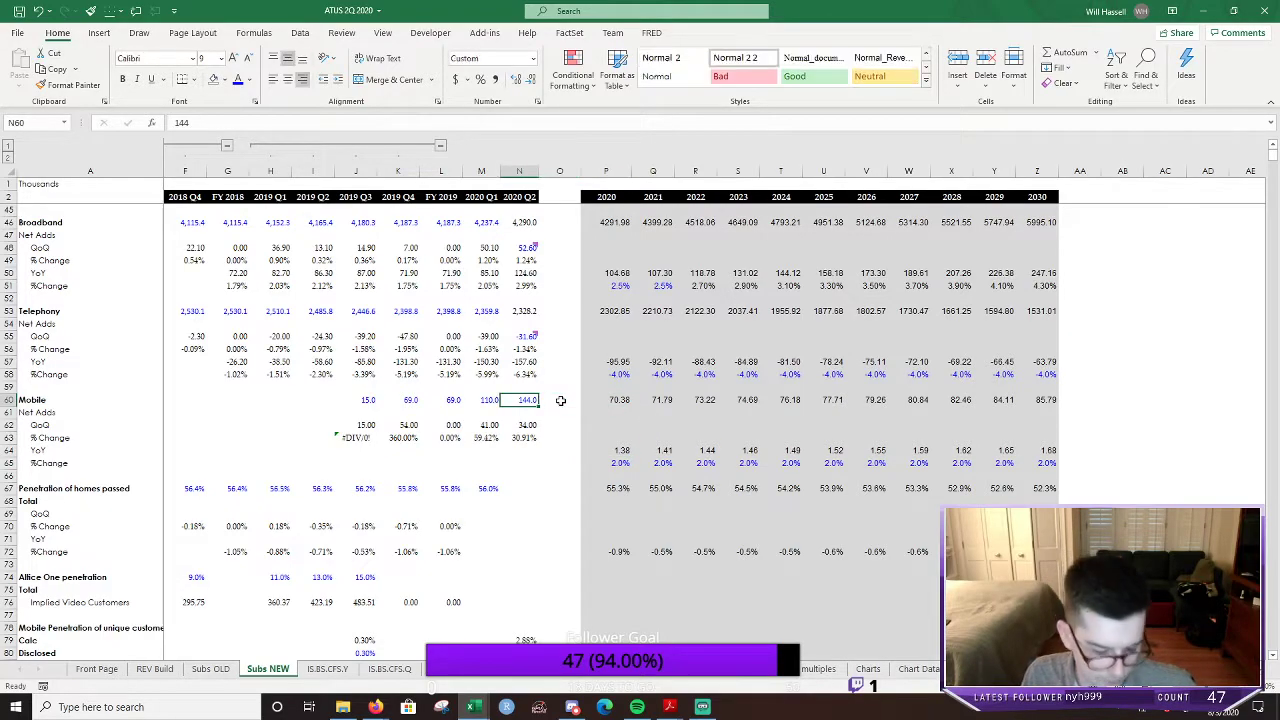
pyautogui.hotkey('ctrl', 'c')
pyautogui.press('Right')
pyautogui.press('Right')
pyautogui.press('Return')
pyautogui.press('Right')
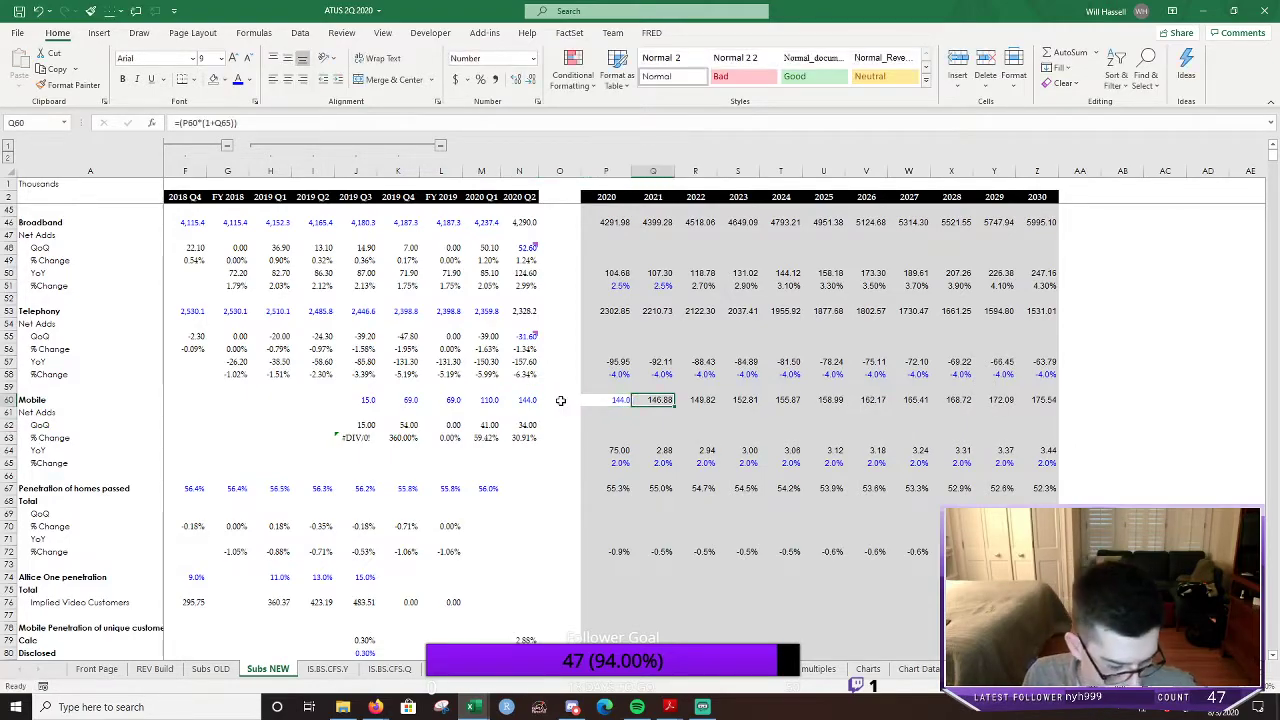
pyautogui.press('Left')
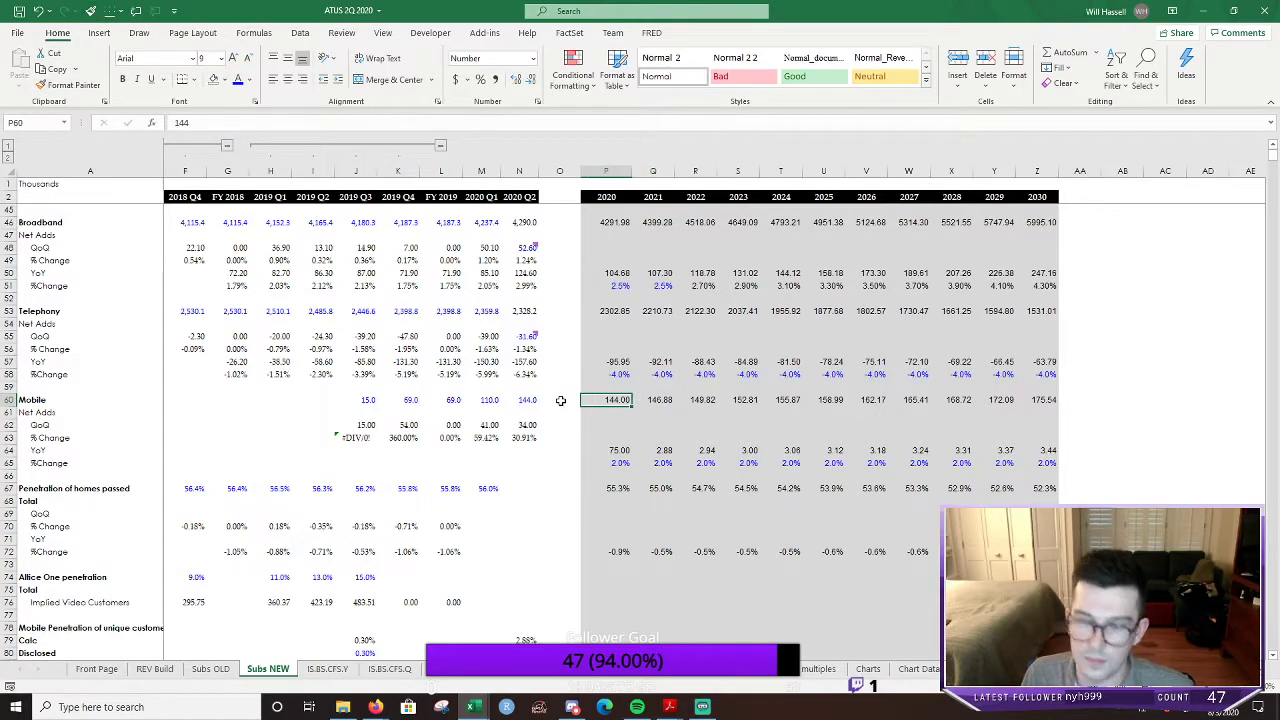
pyautogui.hotkey('alt', 'h')
pyautogui.press('f')
pyautogui.press('c')
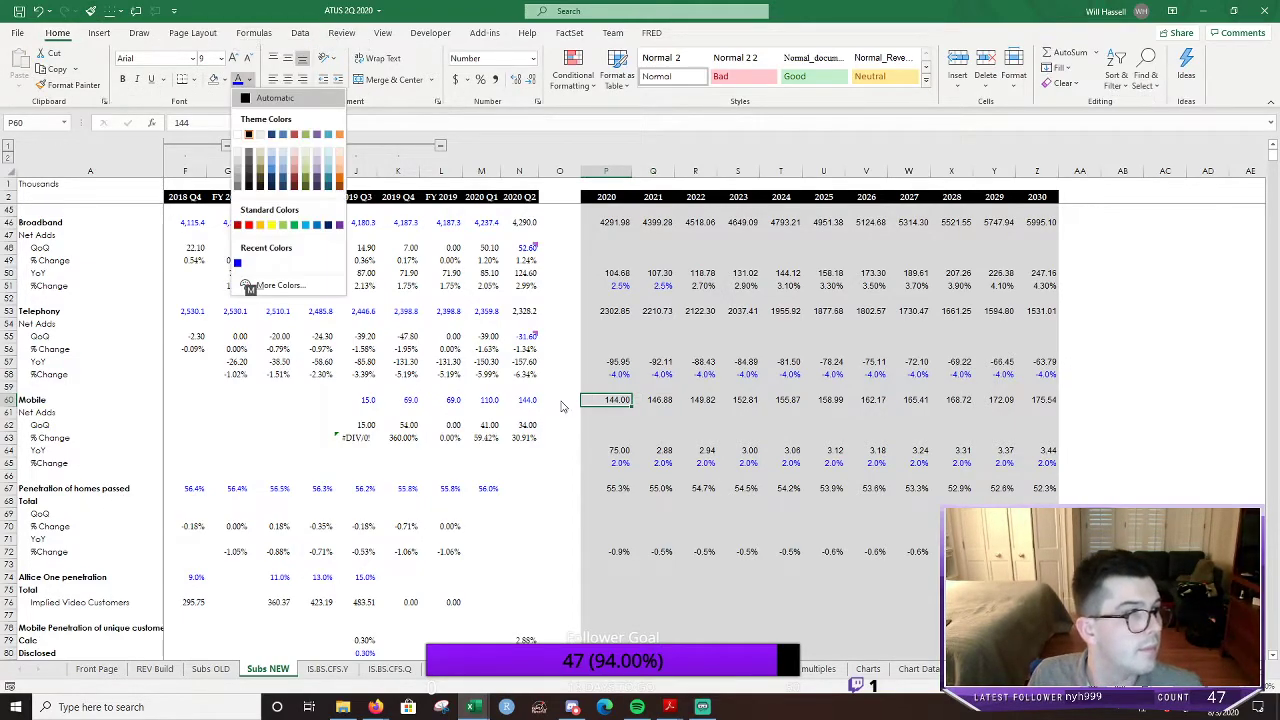
pyautogui.press('Up')
pyautogui.press('Return')
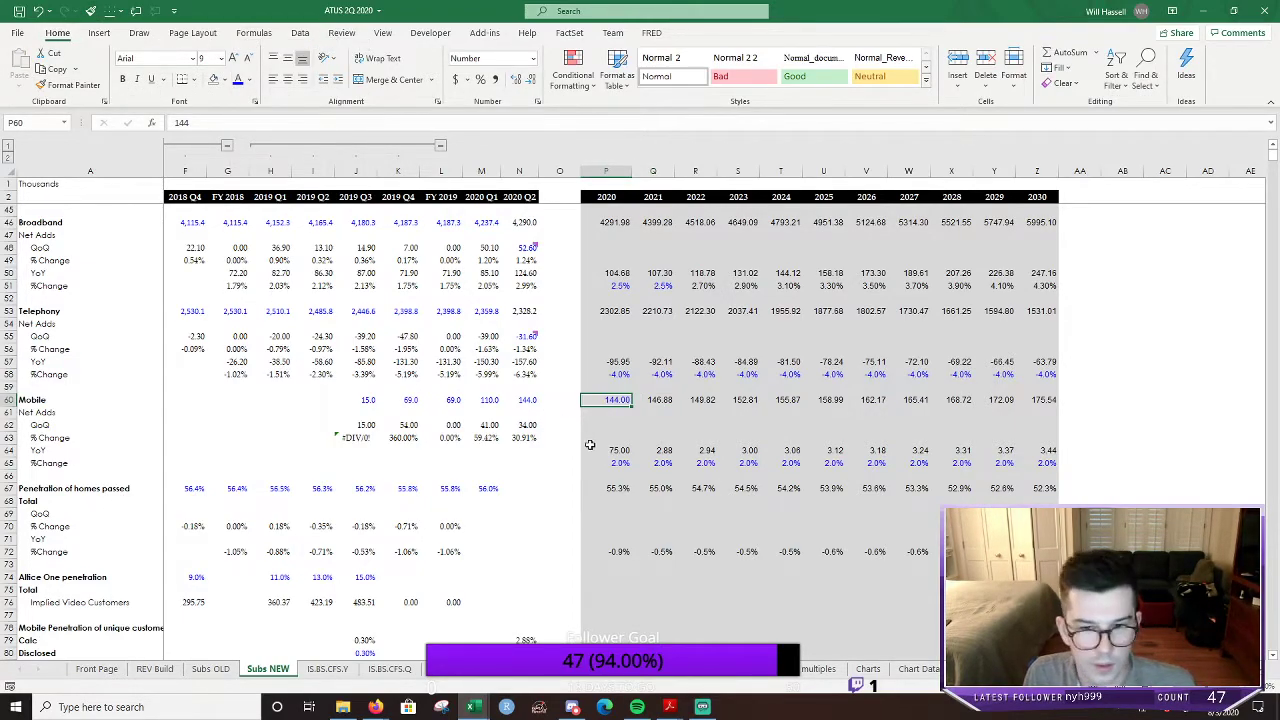
# Check the 2020 Mobile net-add and year-on-year change formulas, showing 75.00
pyautogui.click(596, 450)
pyautogui.press('F2')
pyautogui.press('Return')
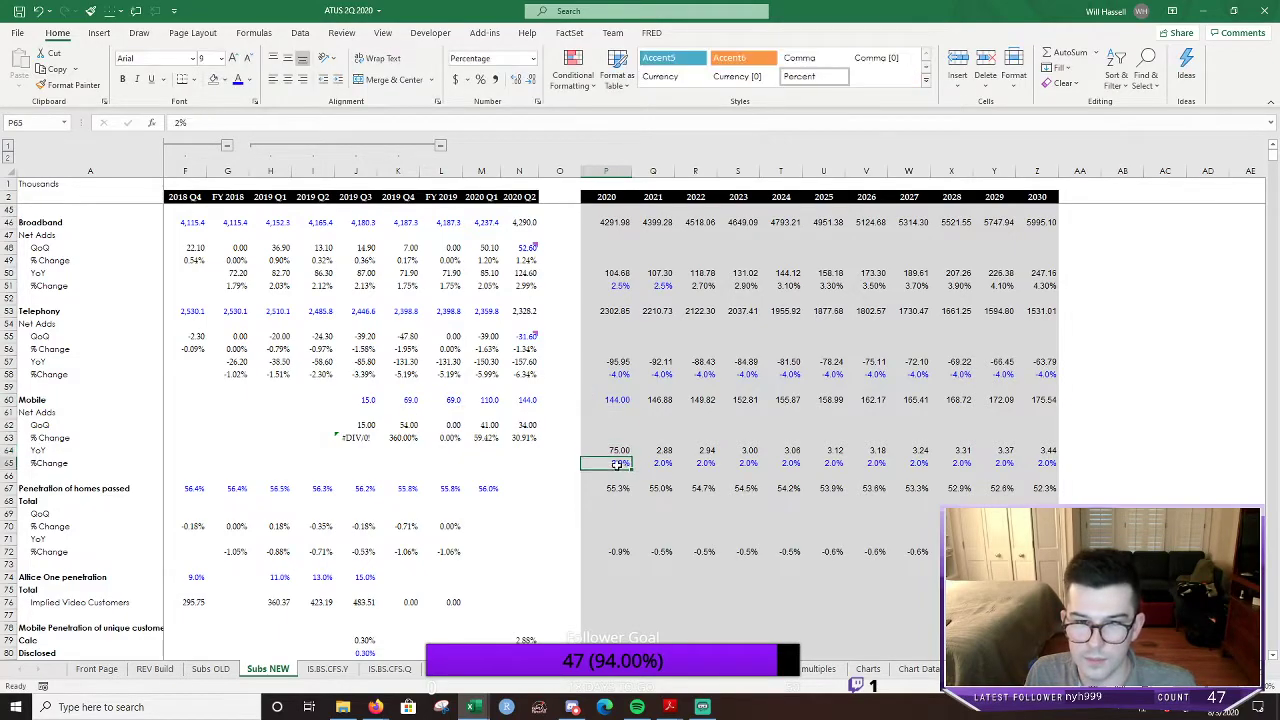
pyautogui.click(615, 450)
pyautogui.press('F2')
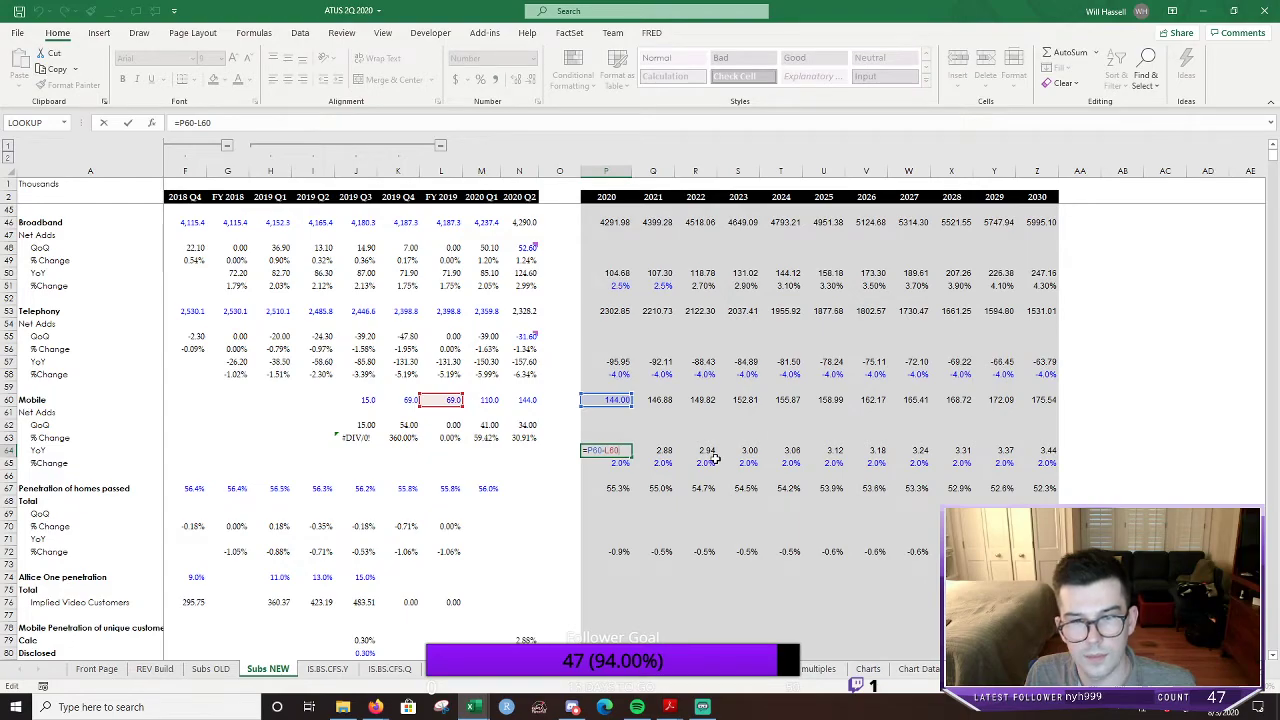
pyautogui.press('Escape')
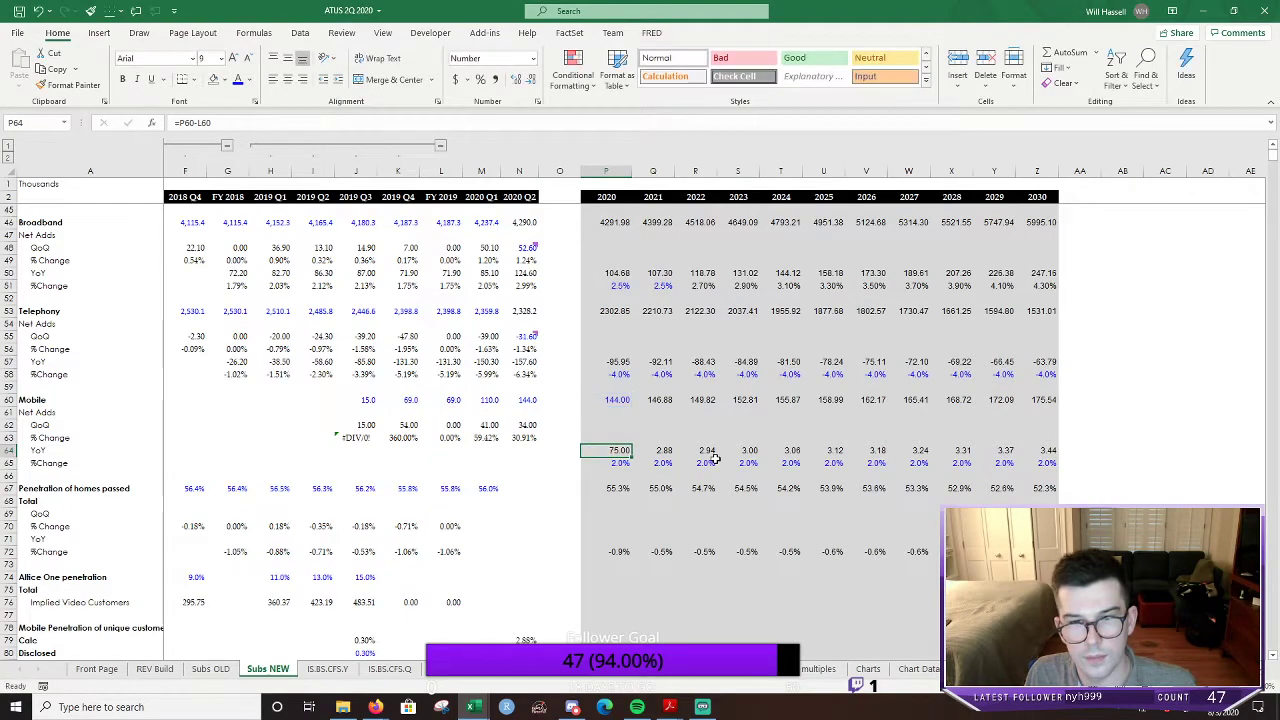
# Enter =P60/L60-1 as the 2020 Mobile %Change, giving 108.7%
pyautogui.press('Down')
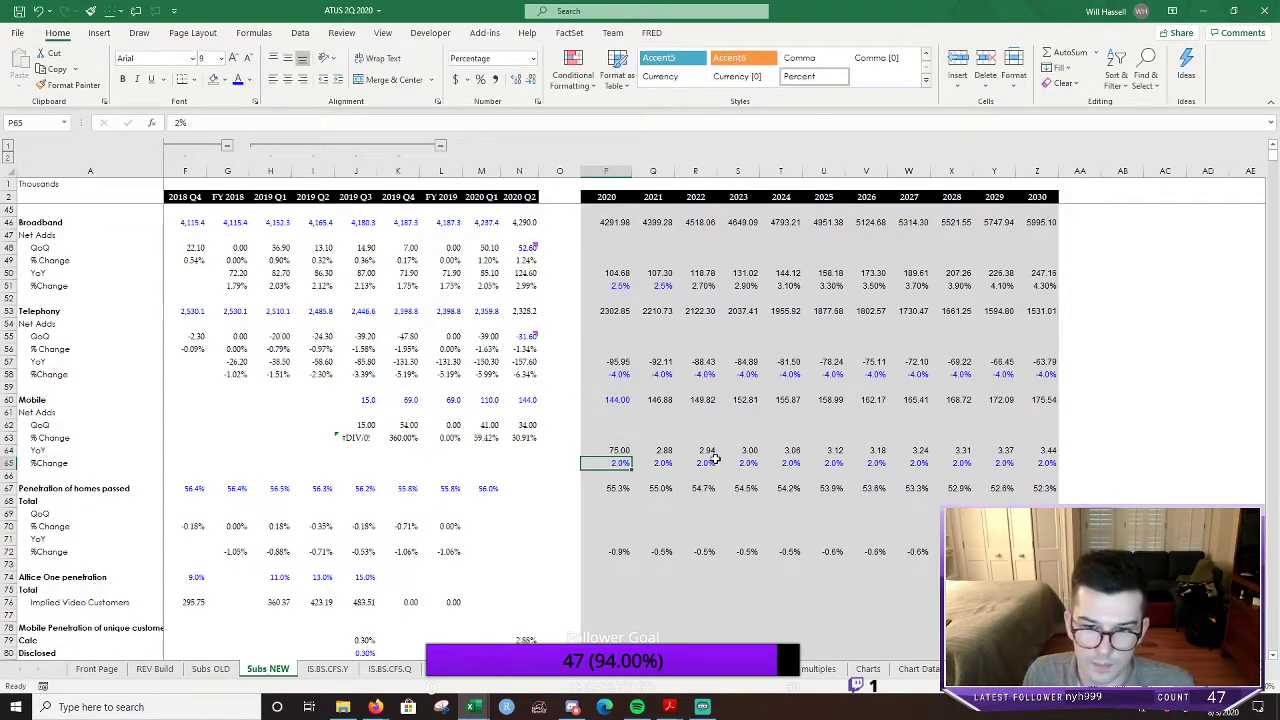
pyautogui.write('=')
pyautogui.press('Up')
pyautogui.press('Up')
pyautogui.press('Up')
pyautogui.press('Up')
pyautogui.press('Up')
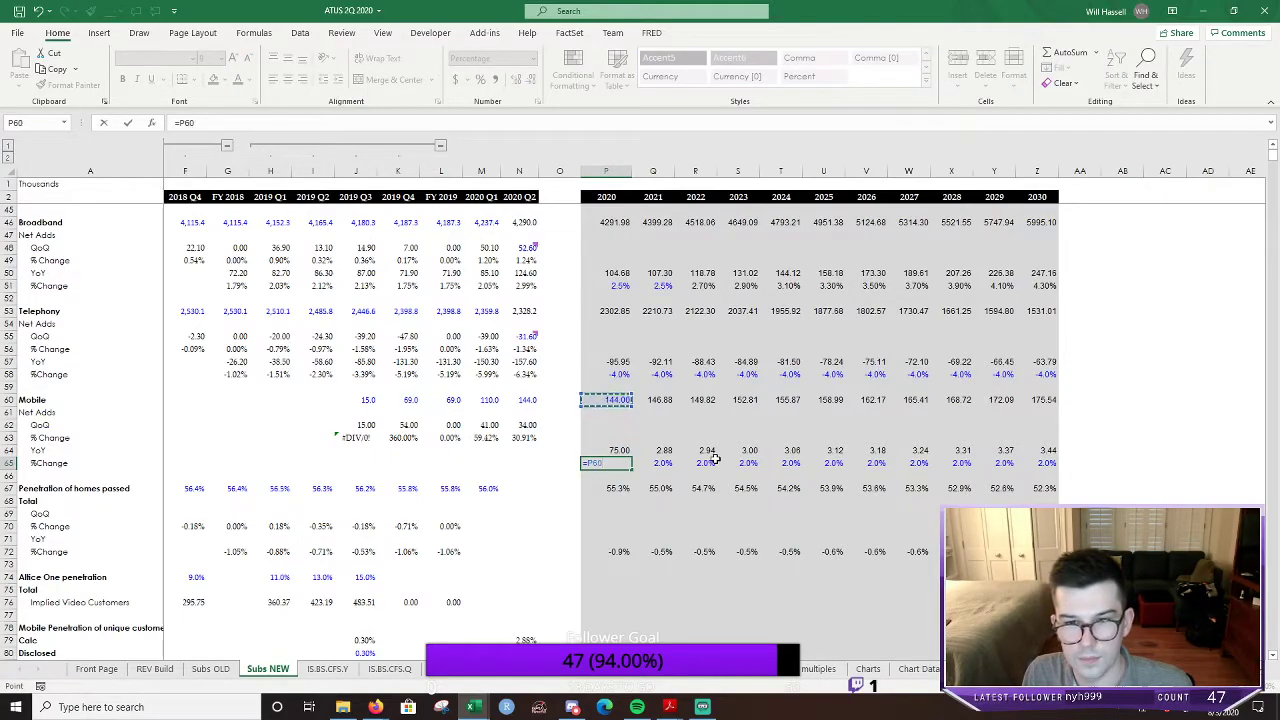
pyautogui.write('/')
pyautogui.press('Left')
pyautogui.press('Left')
pyautogui.press('Left')
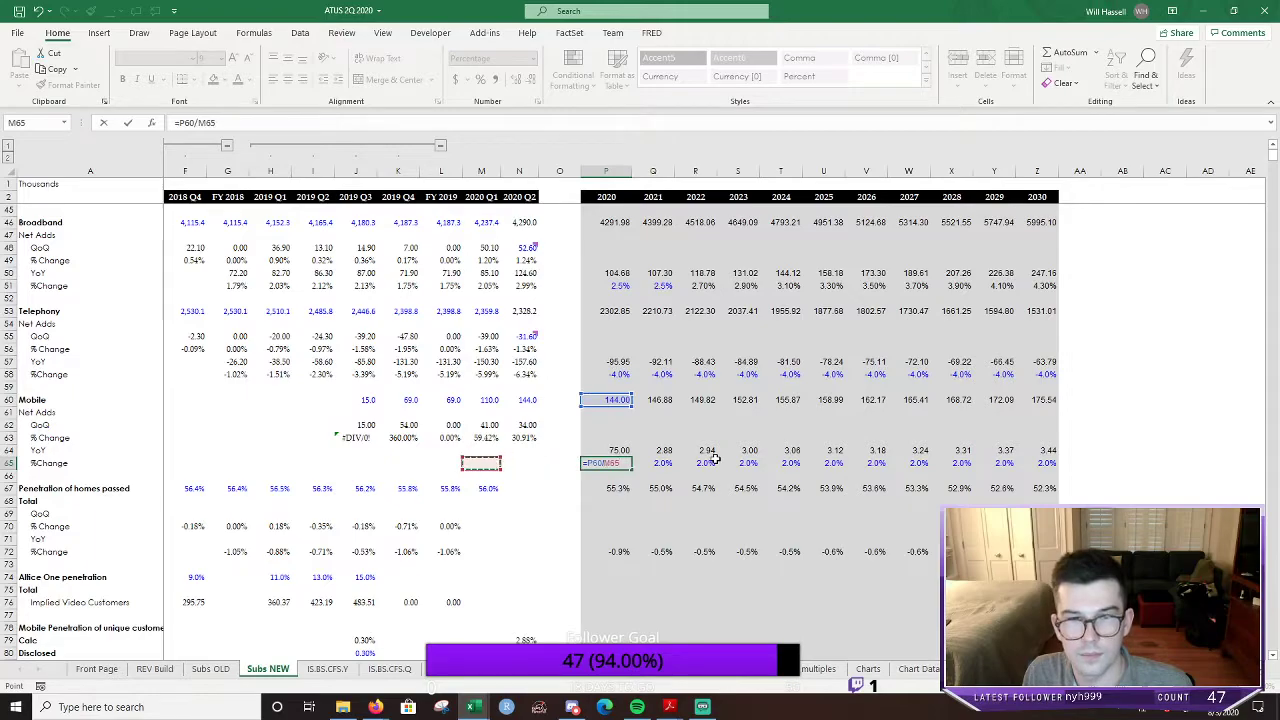
pyautogui.press('Up')
pyautogui.press('Up')
pyautogui.press('Up')
pyautogui.press('Up')
pyautogui.press('Up')
pyautogui.press('Left')
pyautogui.write('-')
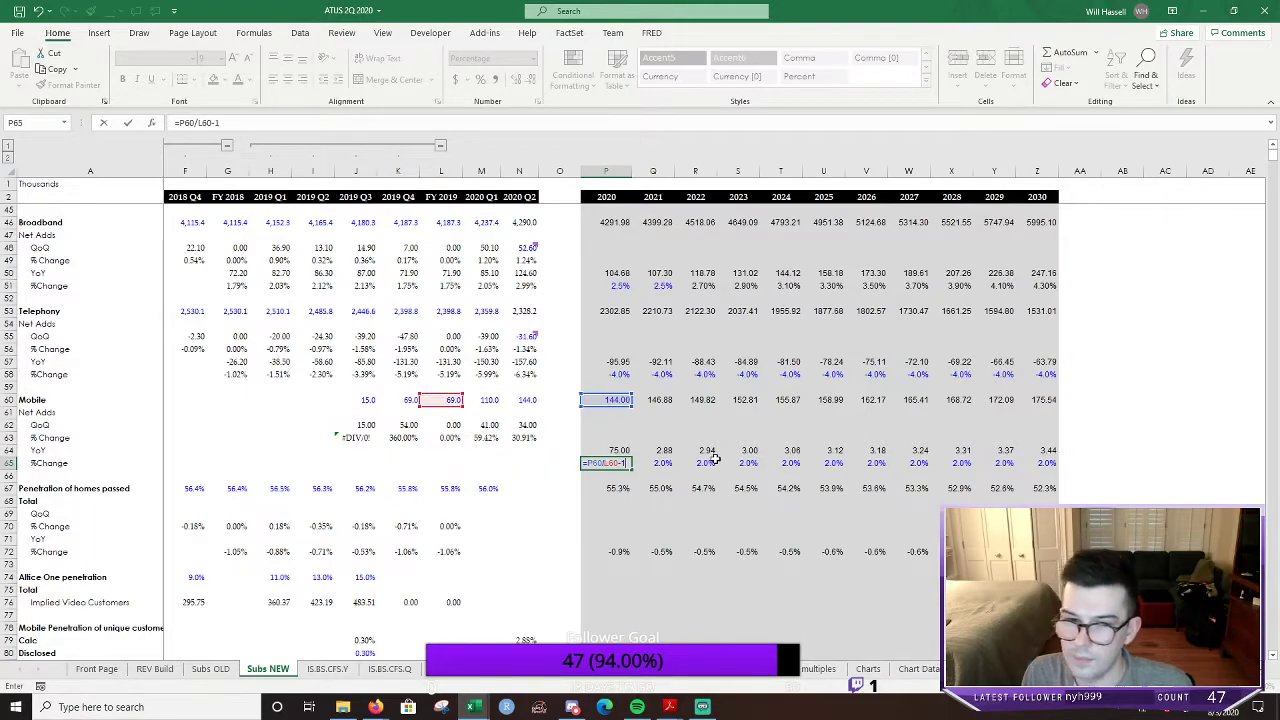
pyautogui.hotkey('ctrl', 'Return')
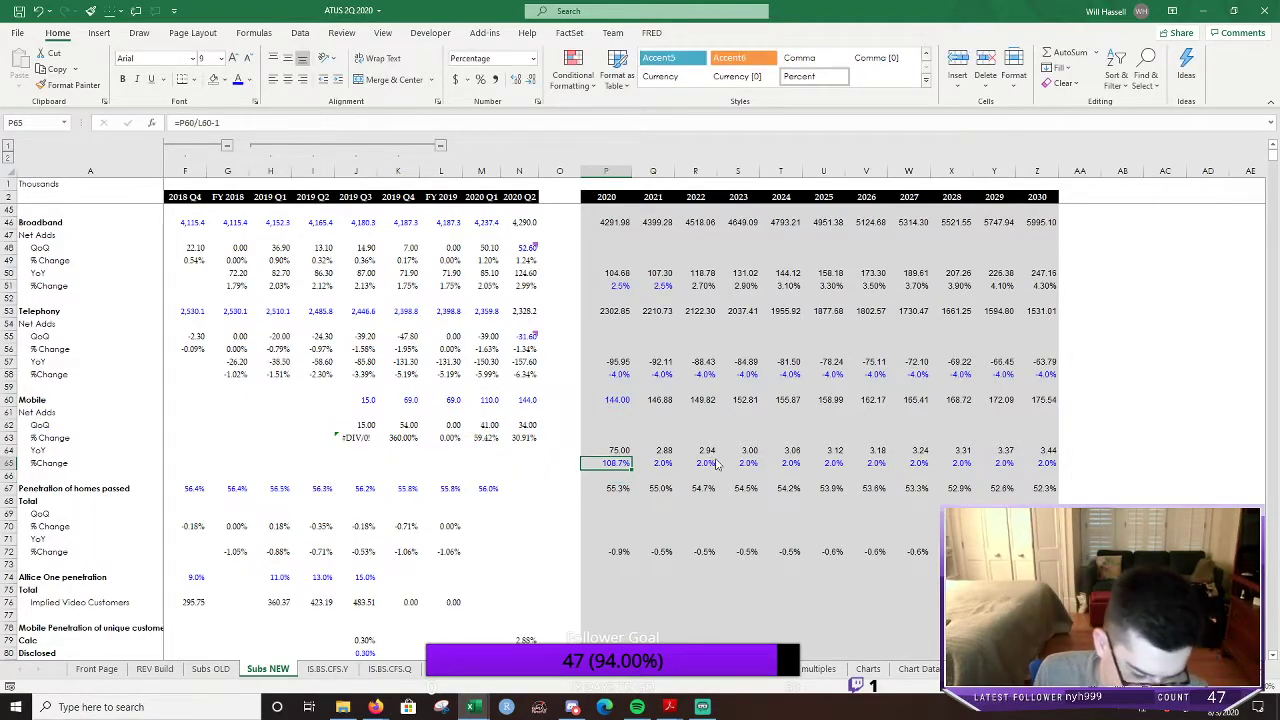
pyautogui.hotkey('alt', 'h')
pyautogui.press('f')
pyautogui.press('c')
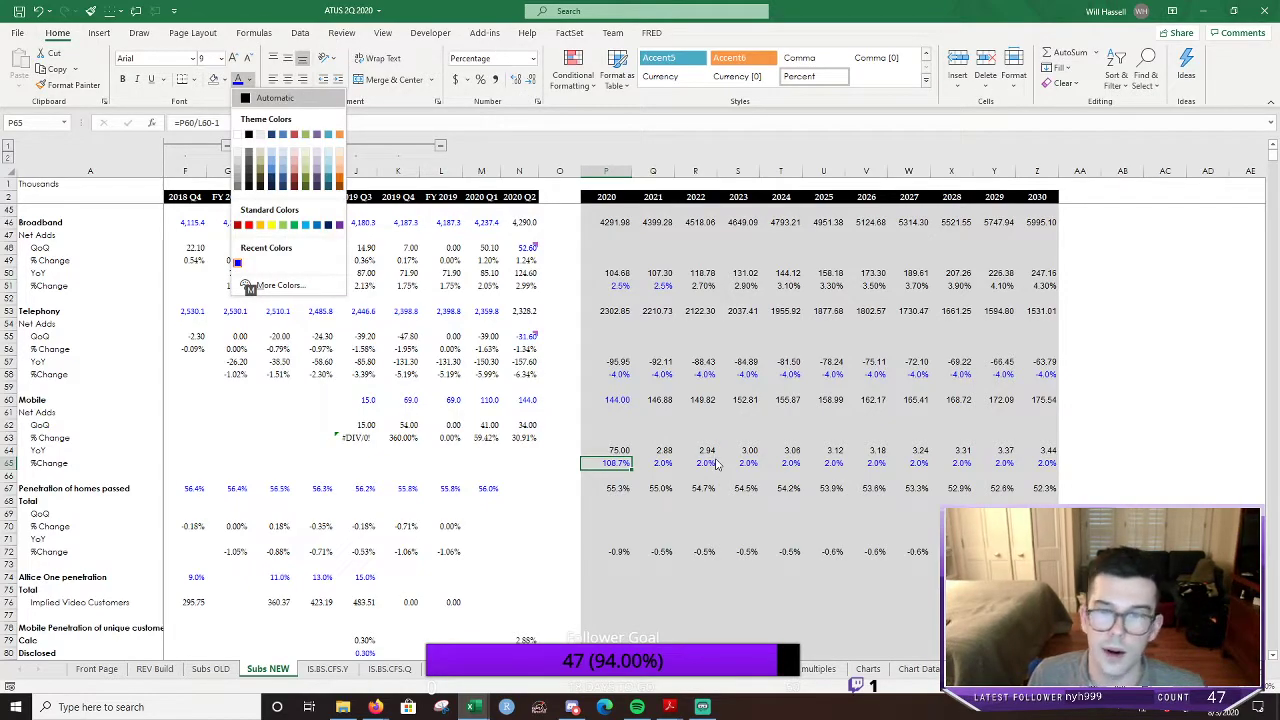
pyautogui.press('Escape')
pyautogui.click(752, 563)
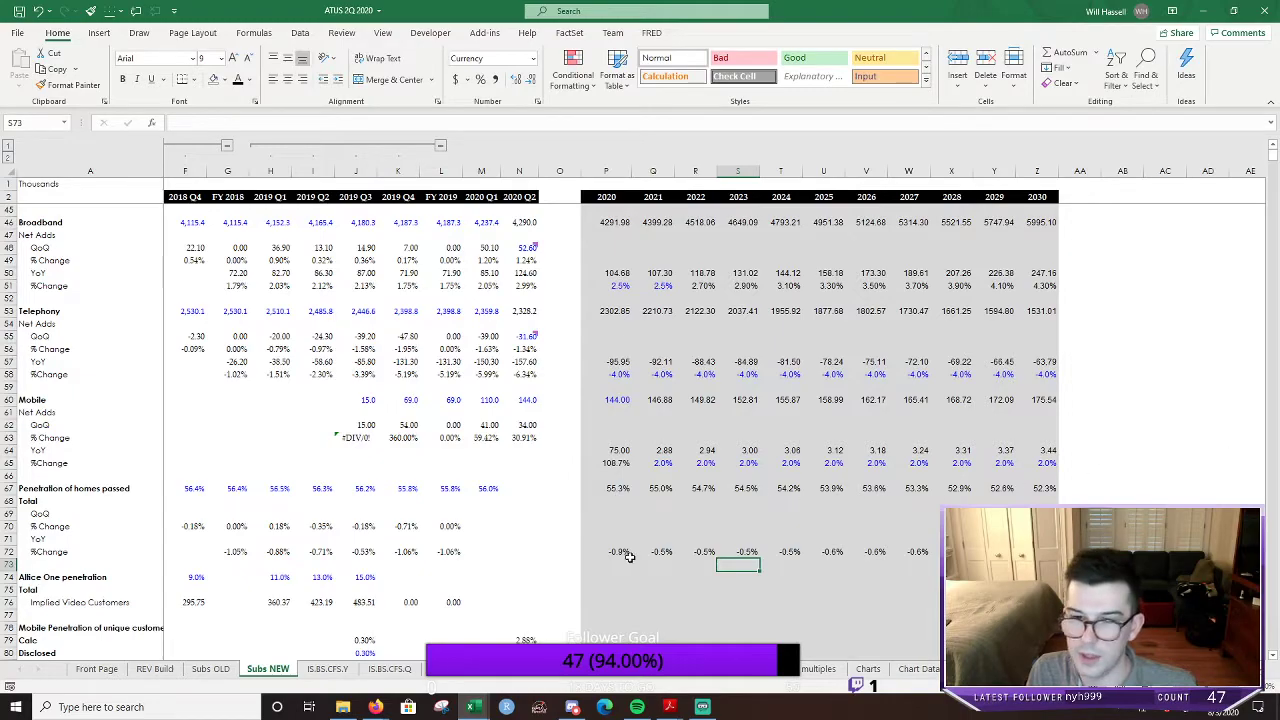
# Make the 2020 penetration %Change grow from FY 2019 with =P67/L67-1
pyautogui.click(612, 488)
pyautogui.scroll(-1, 766, 535)
pyautogui.scroll(-1, 766, 535)
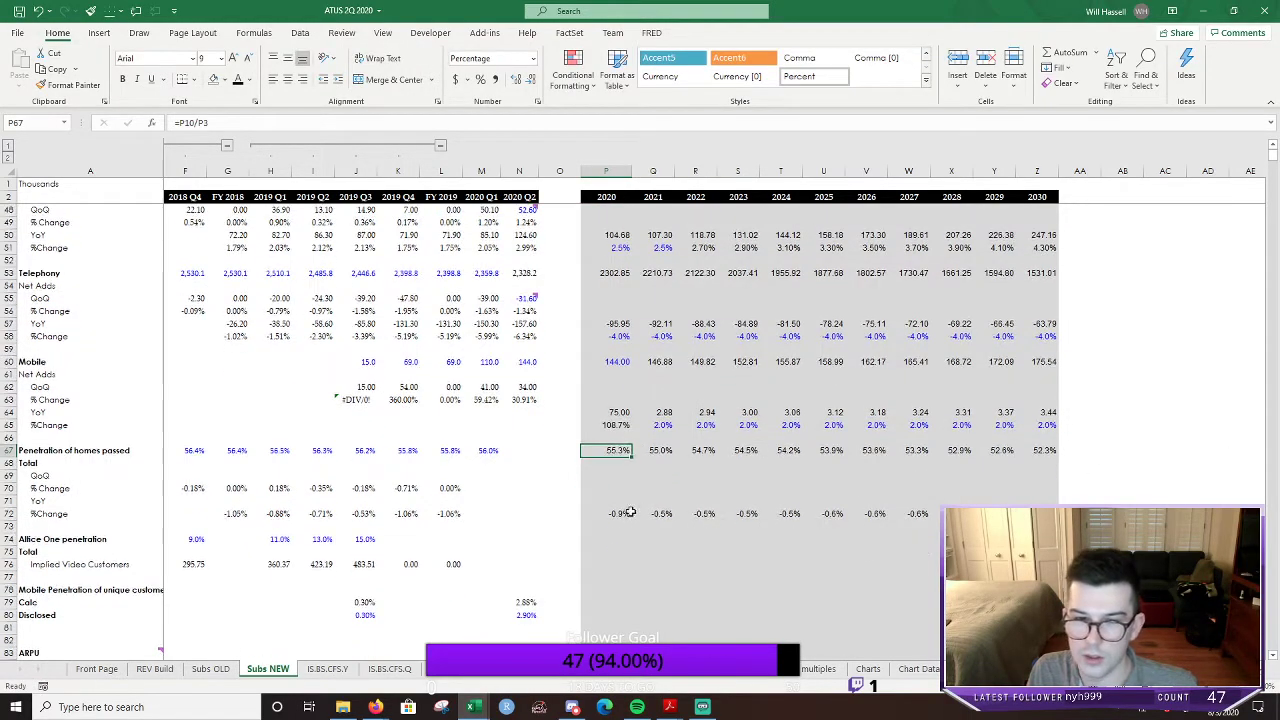
pyautogui.press('Down')
pyautogui.press('Down')
pyautogui.press('Down')
pyautogui.press('Down')
pyautogui.press('Down')
pyautogui.write('=P67/L67-1')
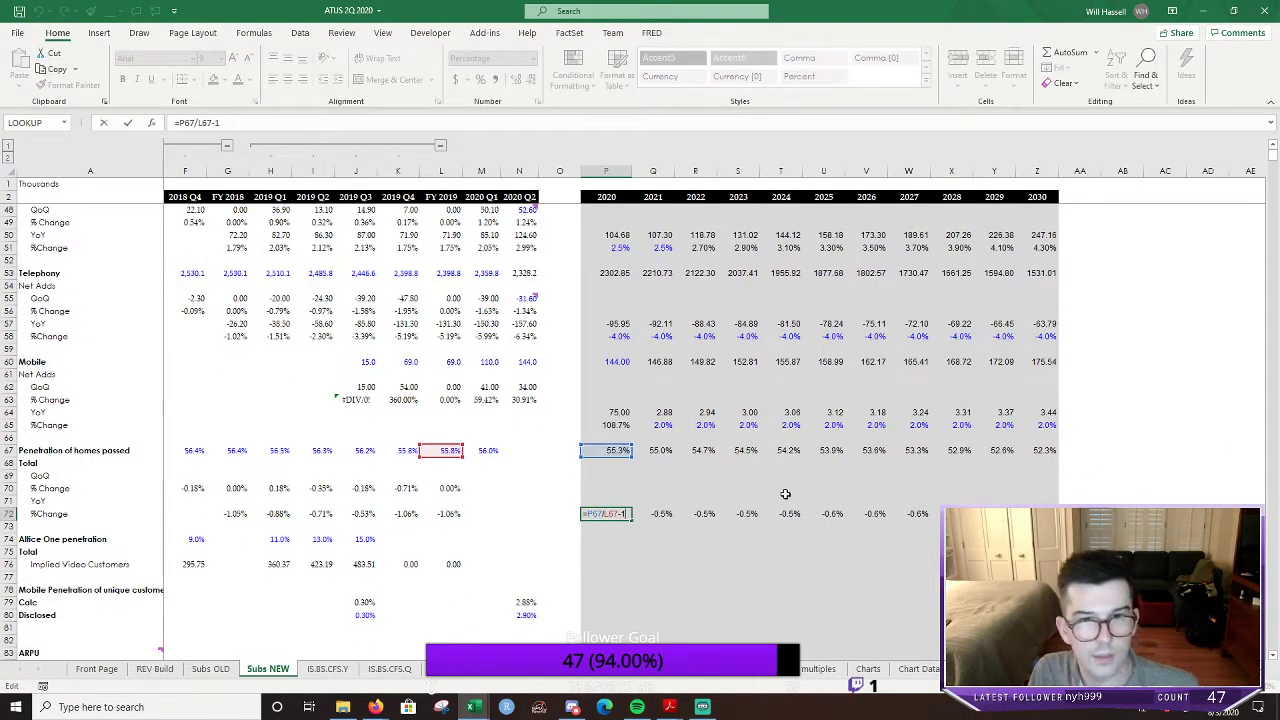
pyautogui.hotkey('ctrl', 'Return')
# Review the 2020 total ARPU formula, leaving it unchanged
pyautogui.scroll(-6, 786, 493)
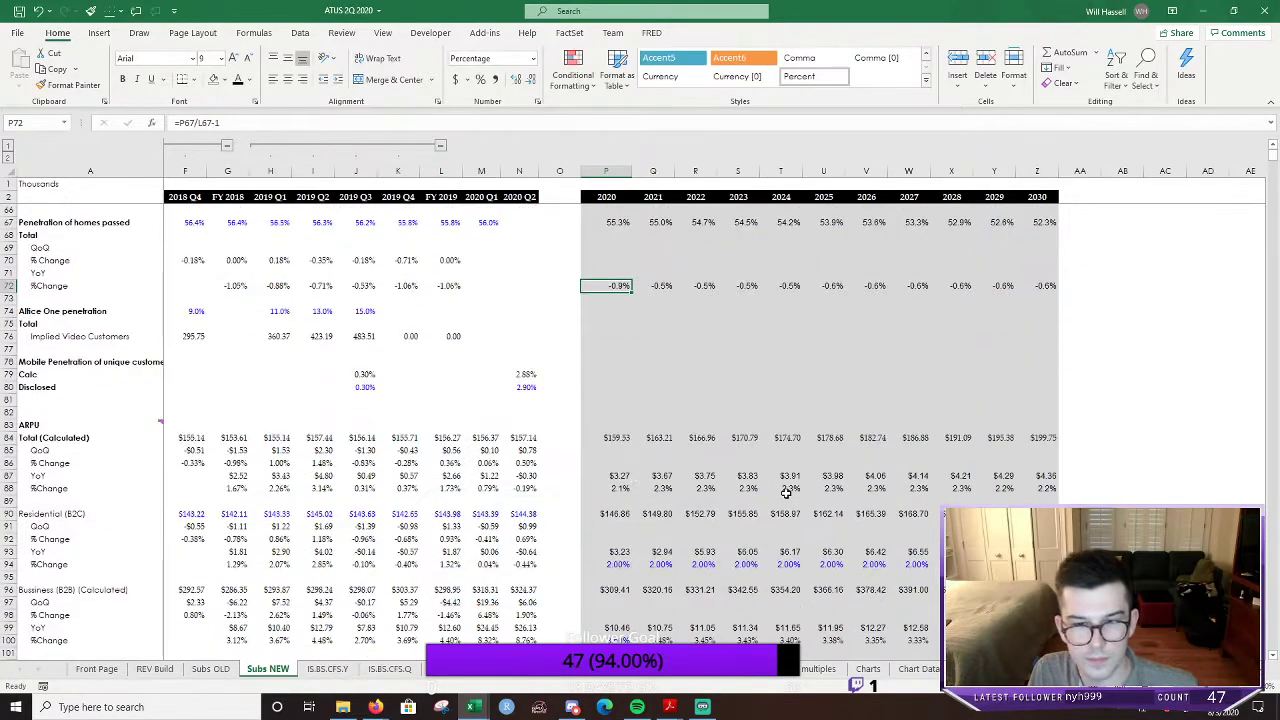
pyautogui.click(611, 438)
pyautogui.press('F2')
pyautogui.press('Escape')
pyautogui.scroll(-1, 726, 410)
pyautogui.press('F2')
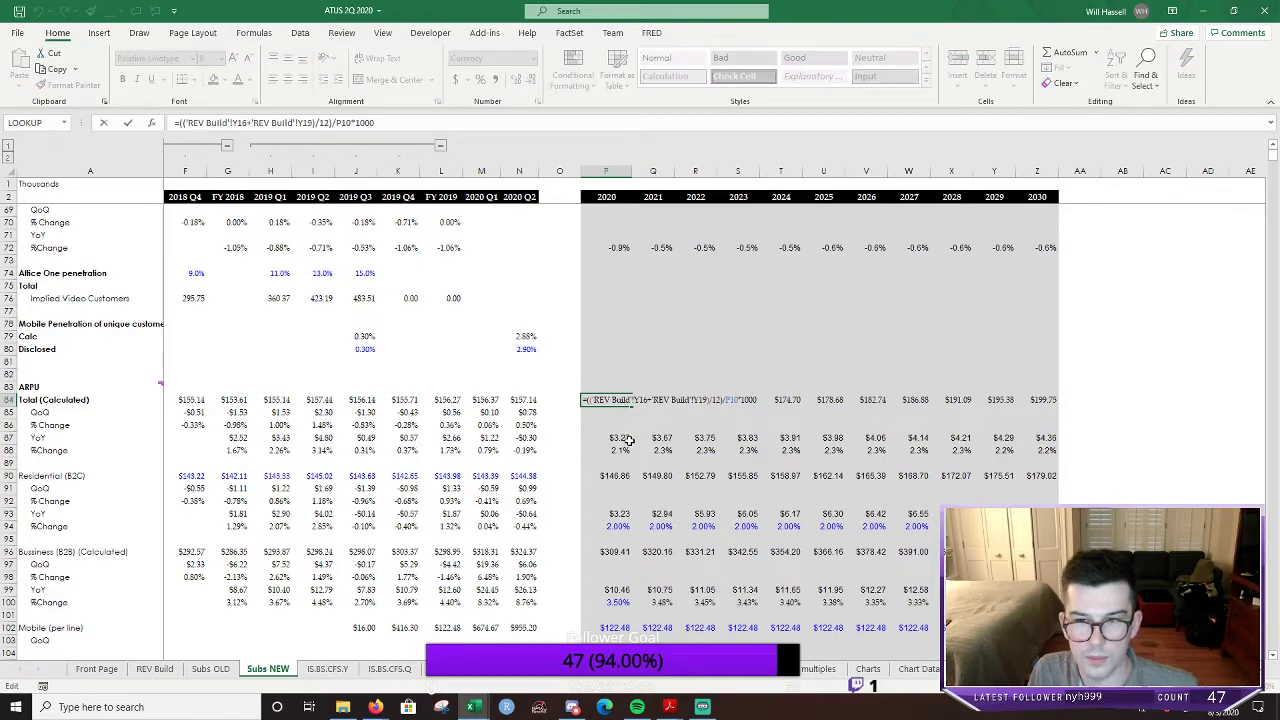
pyautogui.press('Escape')
# Review the 2020 ARPU YoY and %Change formulas without changing them
pyautogui.click(625, 438)
pyautogui.press('F2')
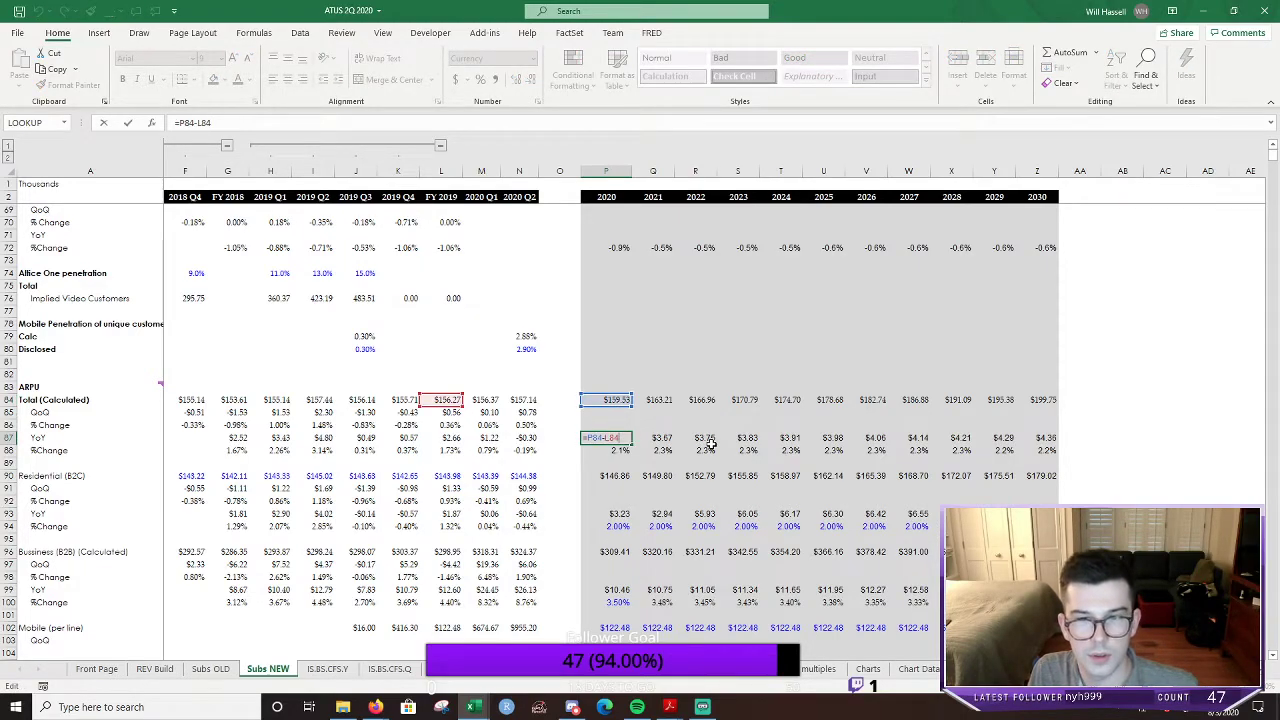
pyautogui.press('Return')
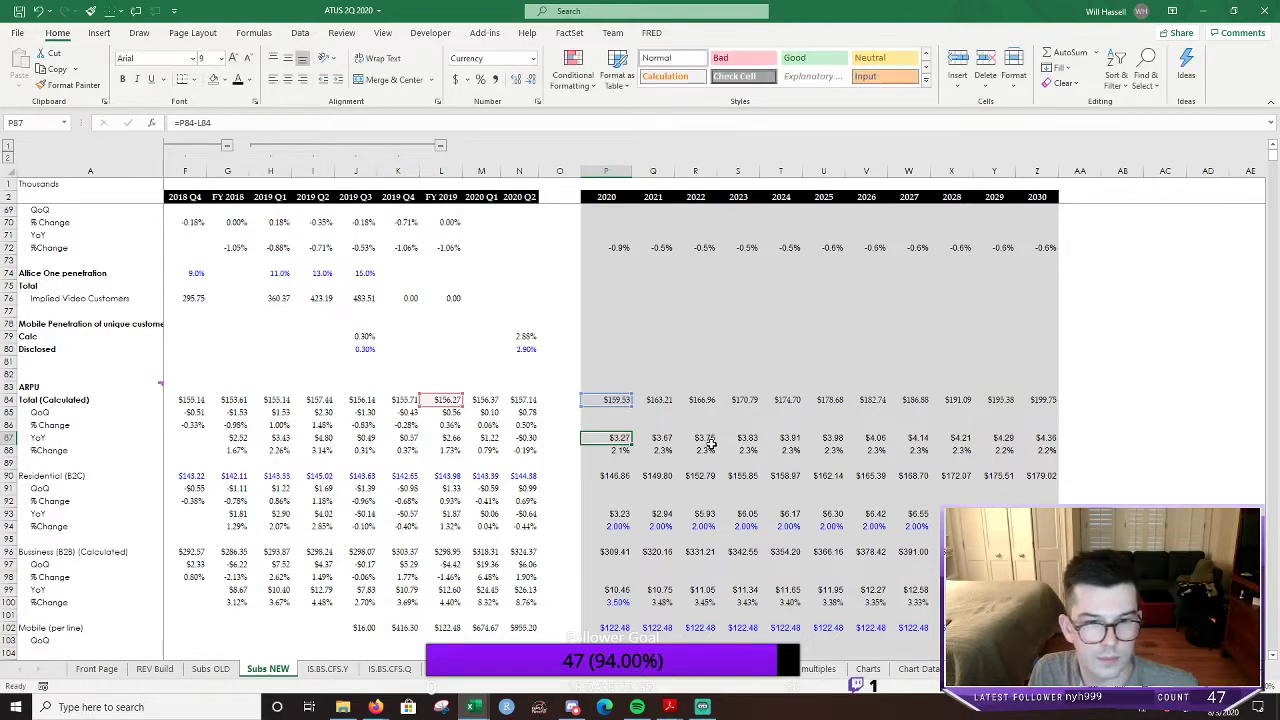
pyautogui.press('F2')
pyautogui.press('Escape')
pyautogui.scroll(-2, 710, 426)
pyautogui.press('F2')
pyautogui.press('Escape')
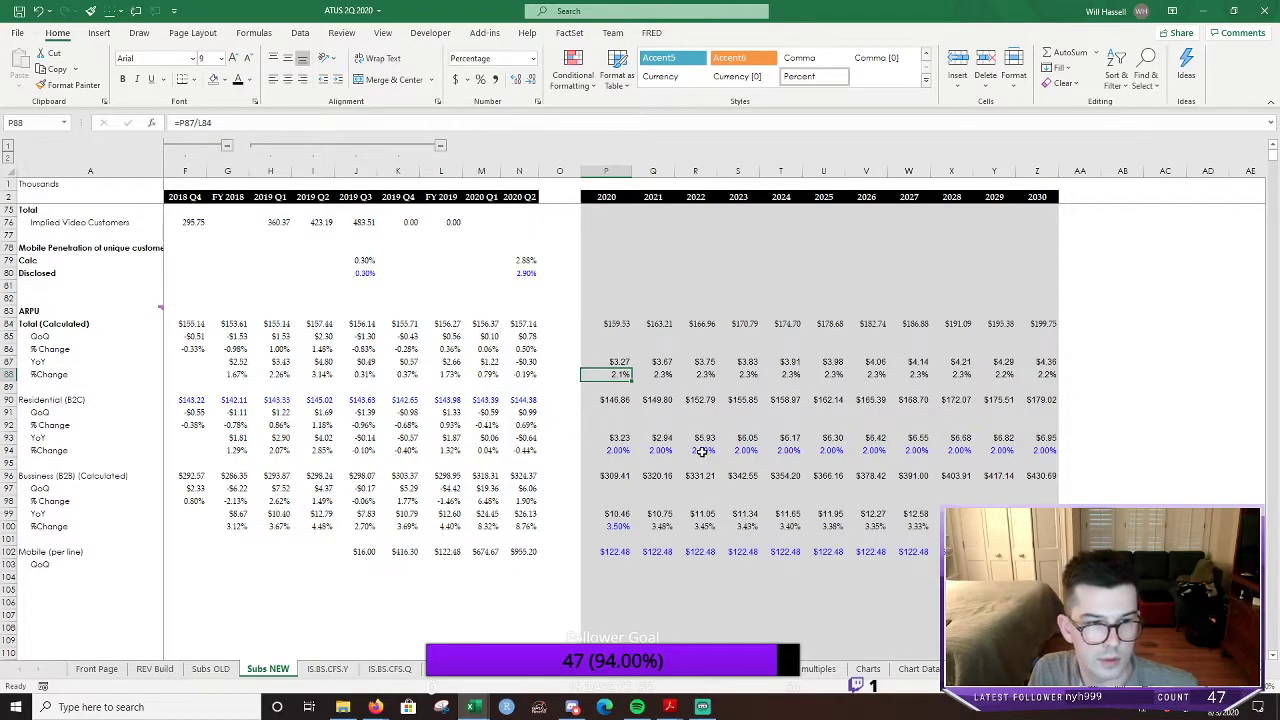
# Set residential ARPU growth to 2.50% for 2020 and fill it through 2030
pyautogui.click(608, 452)
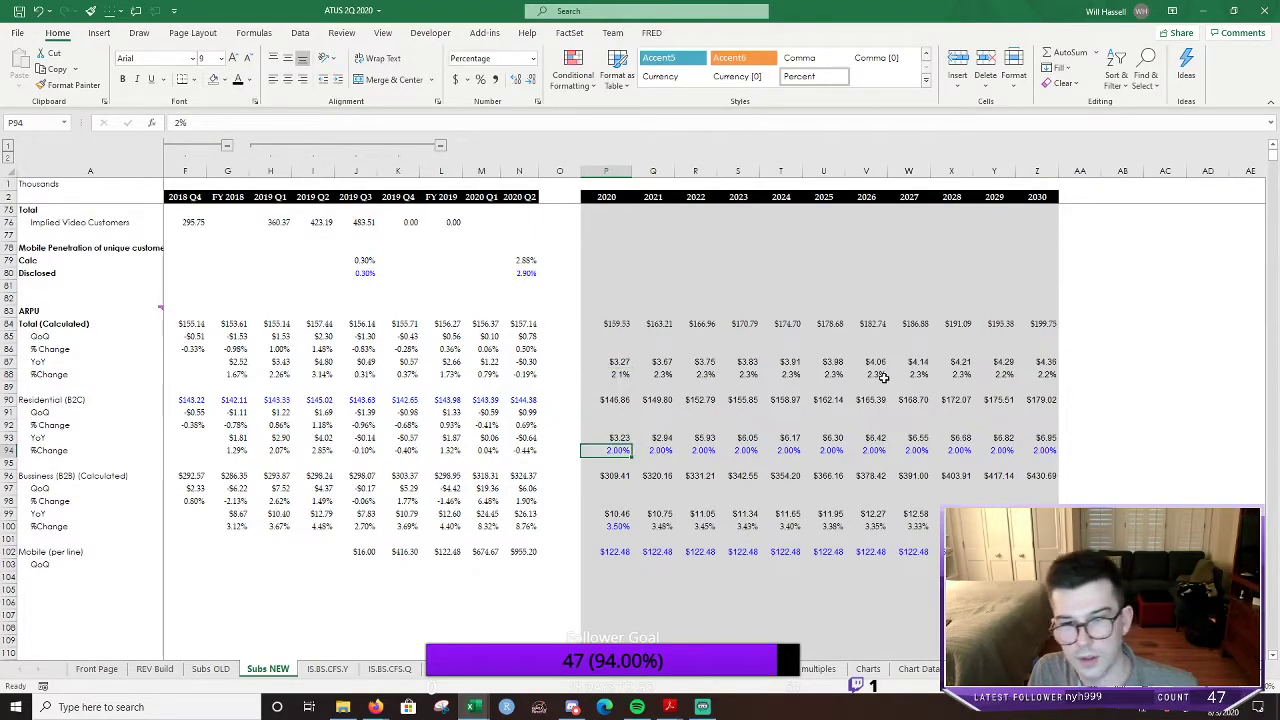
pyautogui.scroll(2, 762, 421)
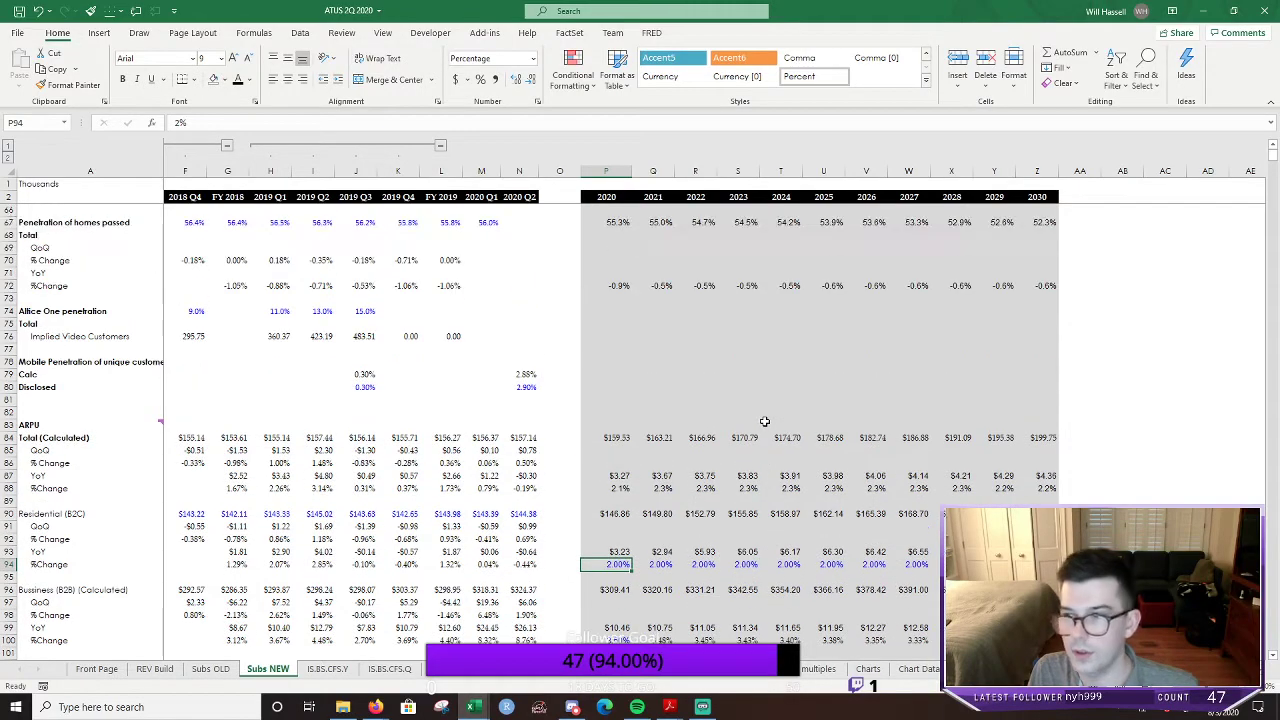
pyautogui.scroll(-2, 763, 421)
pyautogui.scroll(1, 762, 421)
pyautogui.write('2')
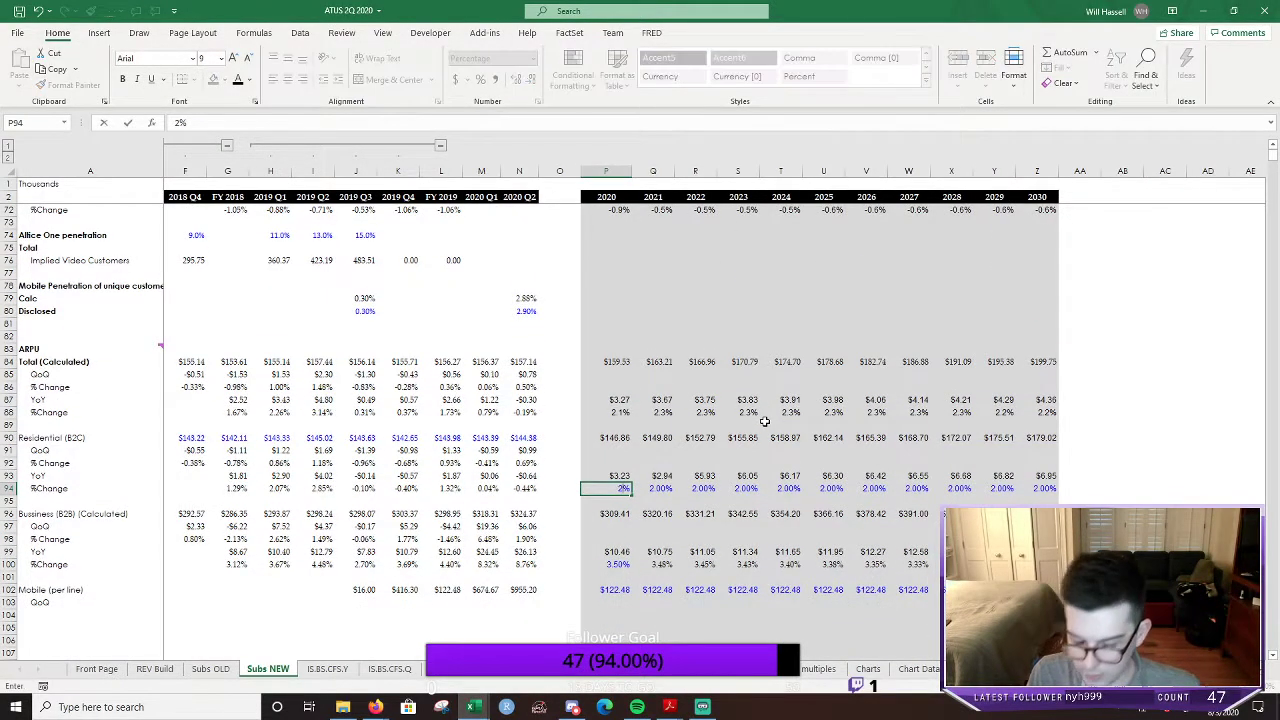
pyautogui.write('.5')
pyautogui.press('Return')
pyautogui.press('Up')
pyautogui.hotkey('ctrl', 'shift', 'Right')
pyautogui.hotkey('ctrl', 'r')
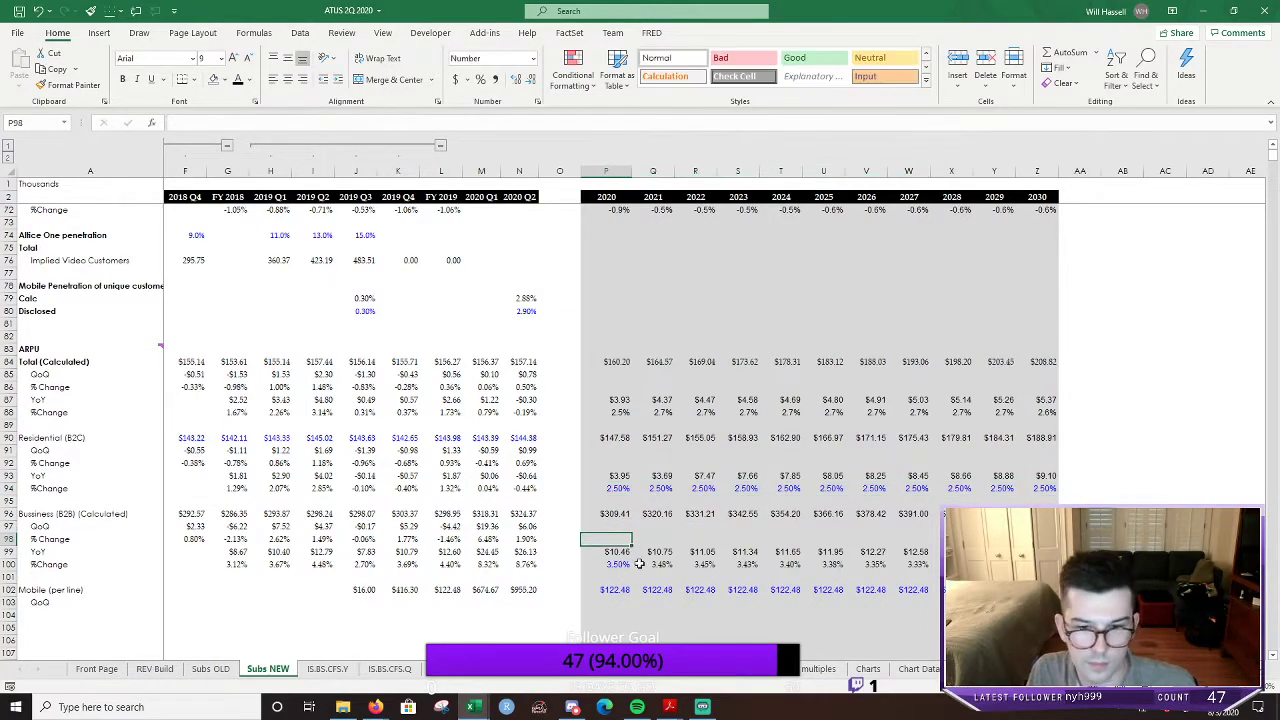
# Check the 2020 business ARPU formula, recent quarterly business ARPU, and residential ARPU formula
pyautogui.click(620, 566)
pyautogui.doubleClick(622, 514)
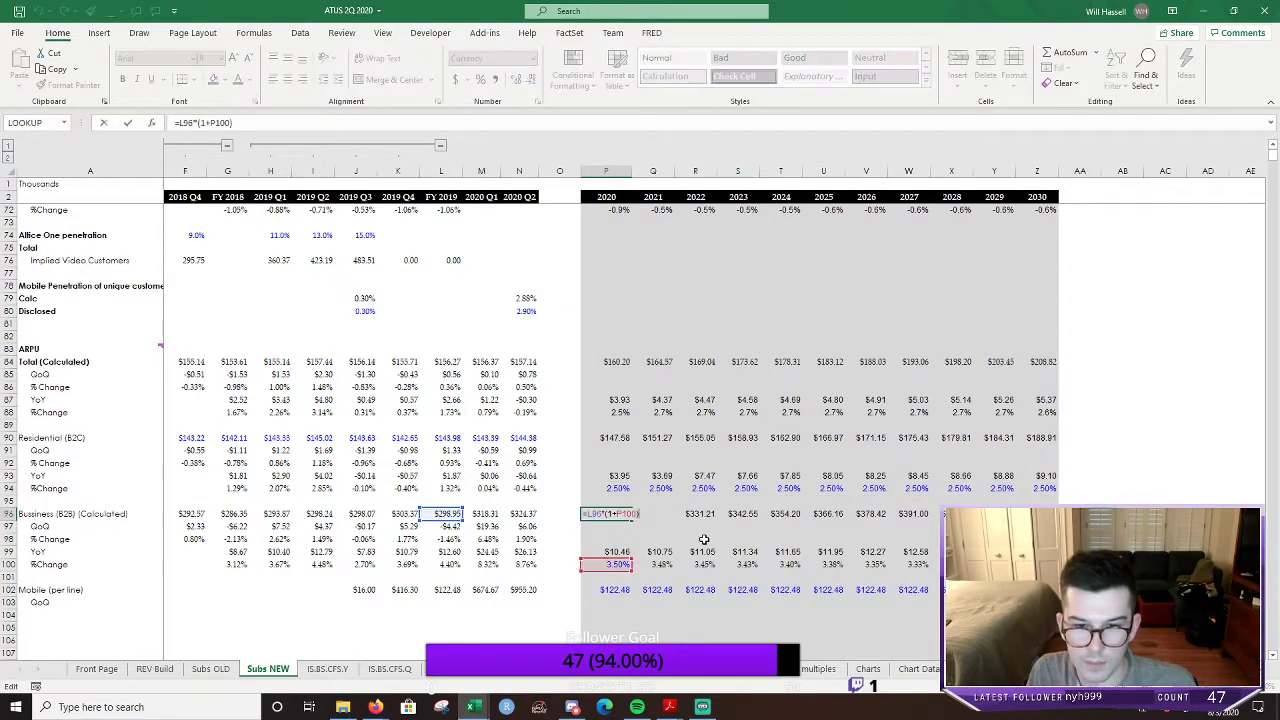
pyautogui.press('Escape')
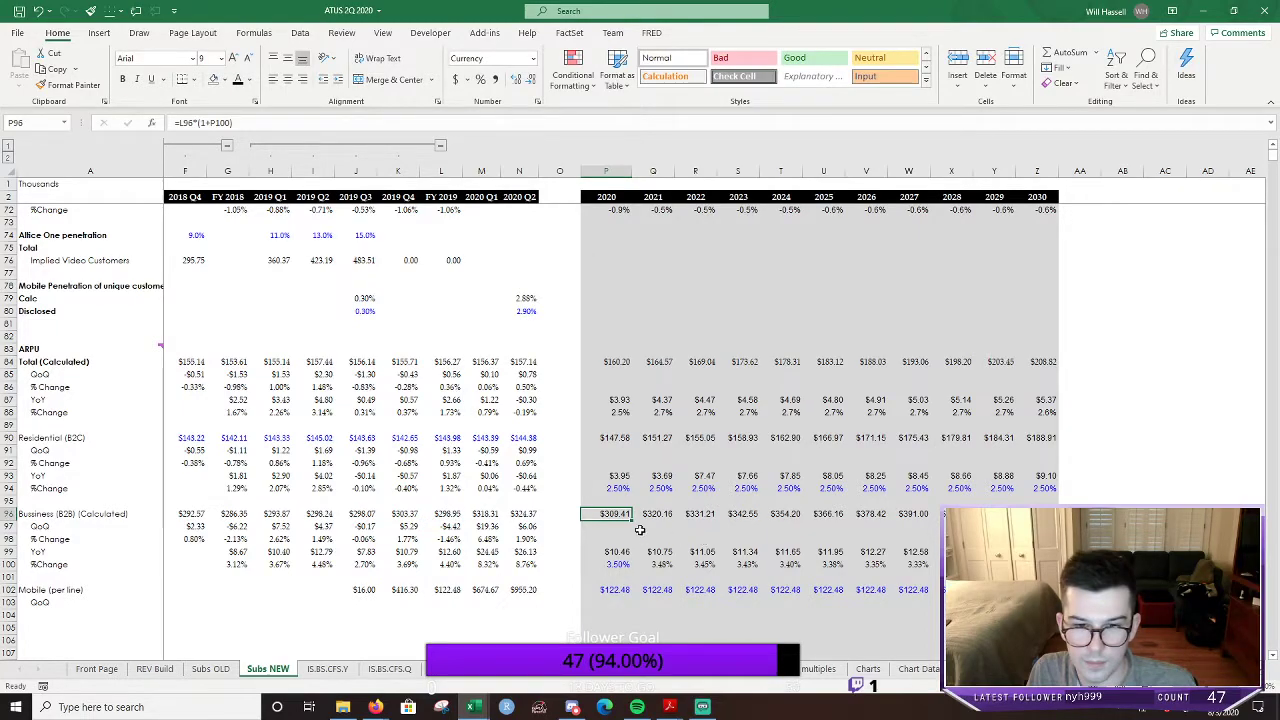
pyautogui.click(519, 513)
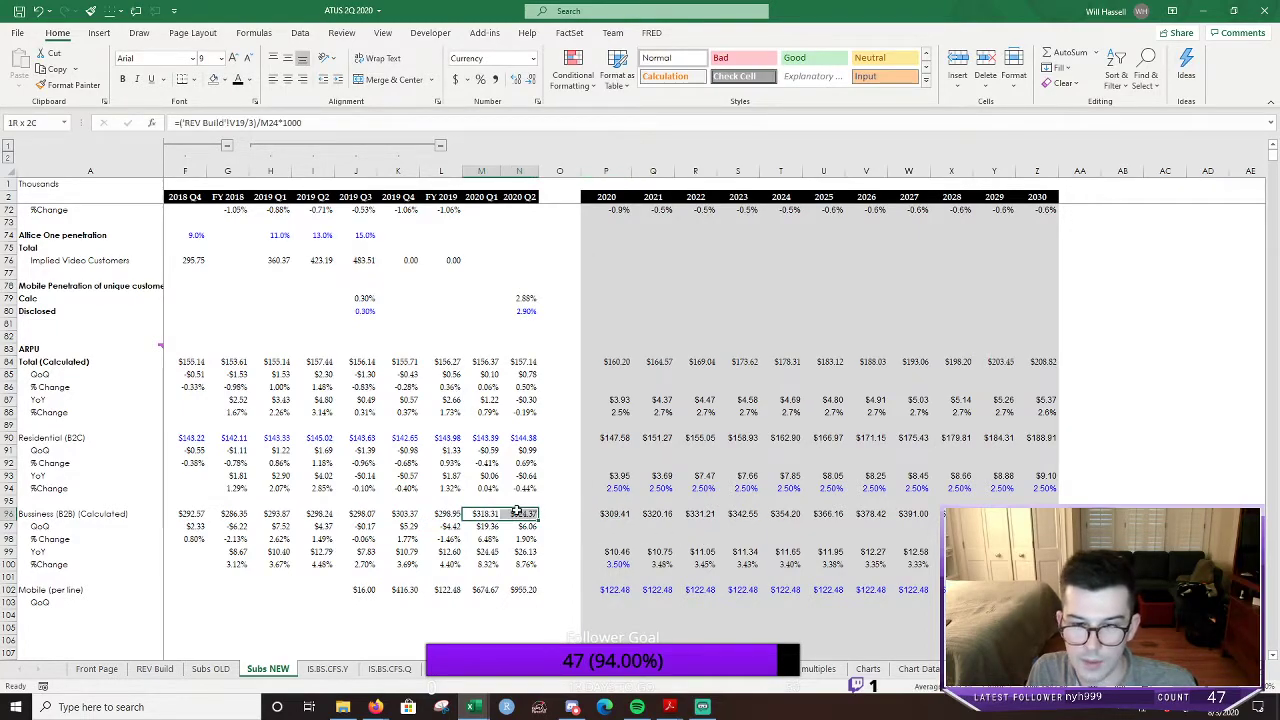
pyautogui.click(397, 500)
pyautogui.click(614, 441)
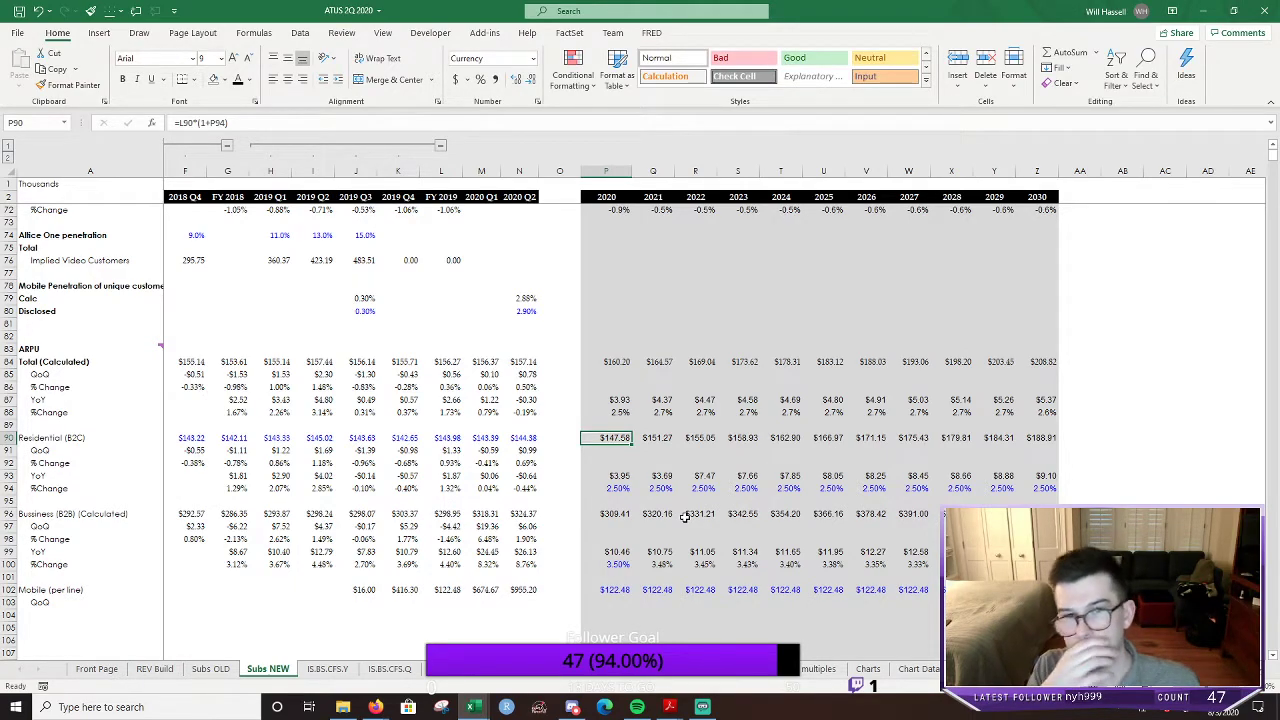
pyautogui.scroll(-1, 778, 512)
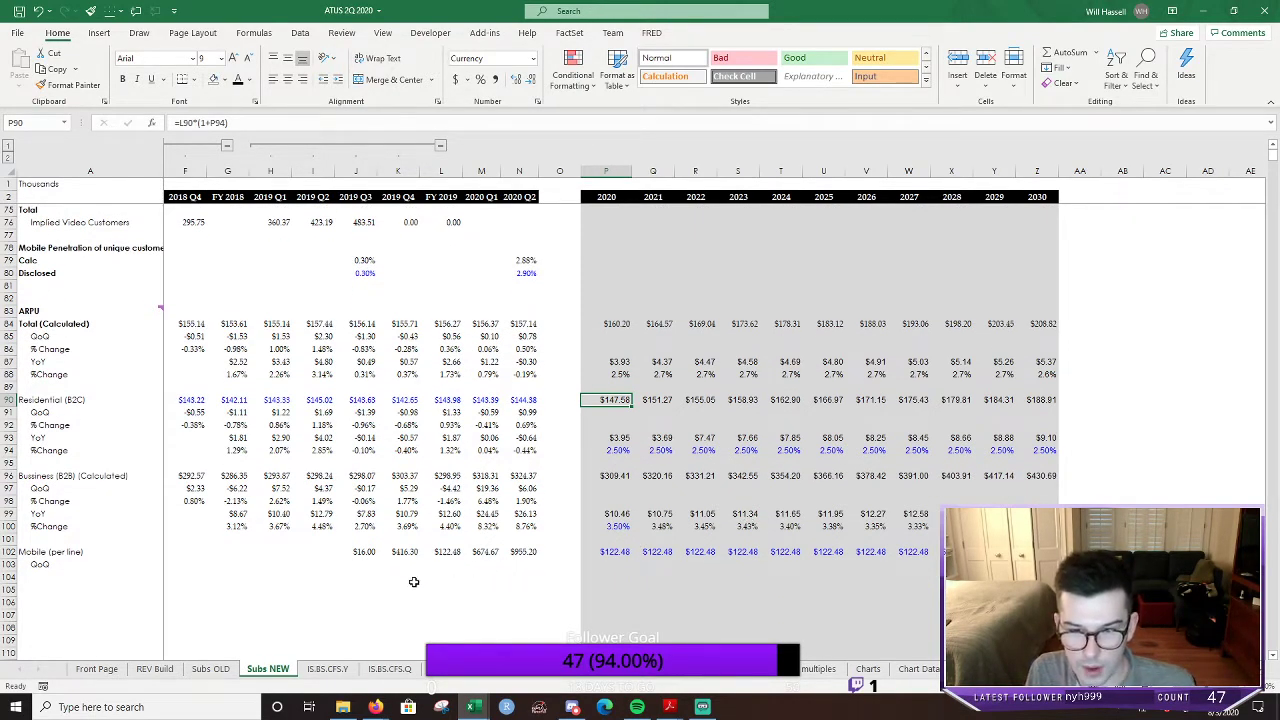
# Inspect the Front Page IRR DCF sell price and appreciation potential formulas
pyautogui.click(96, 669)
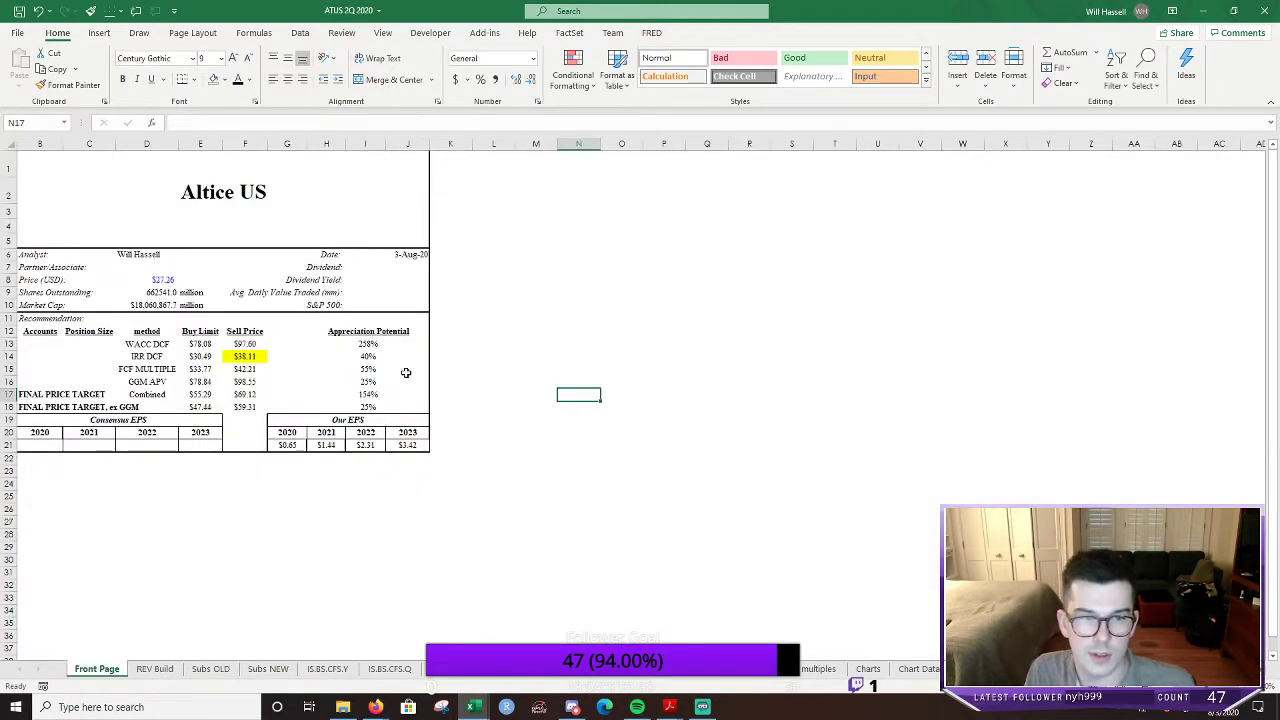
pyautogui.doubleClick(245, 355)
pyautogui.click(625, 358)
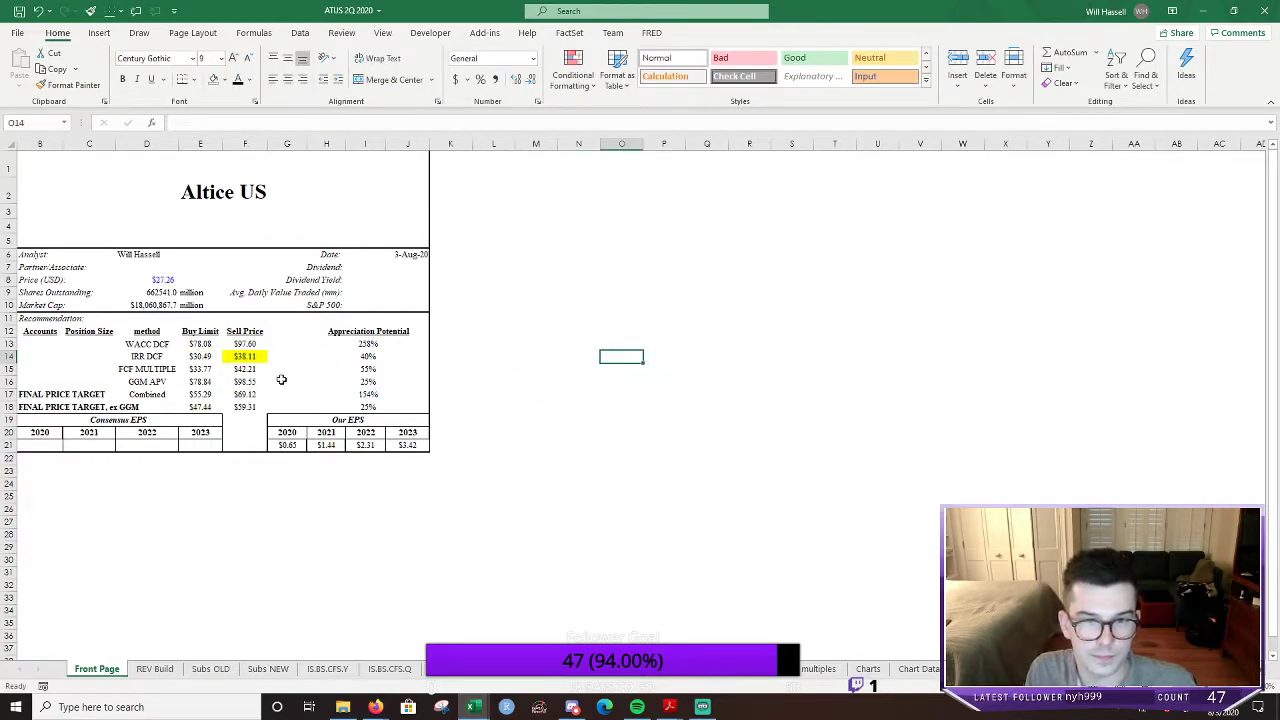
pyautogui.doubleClick(342, 358)
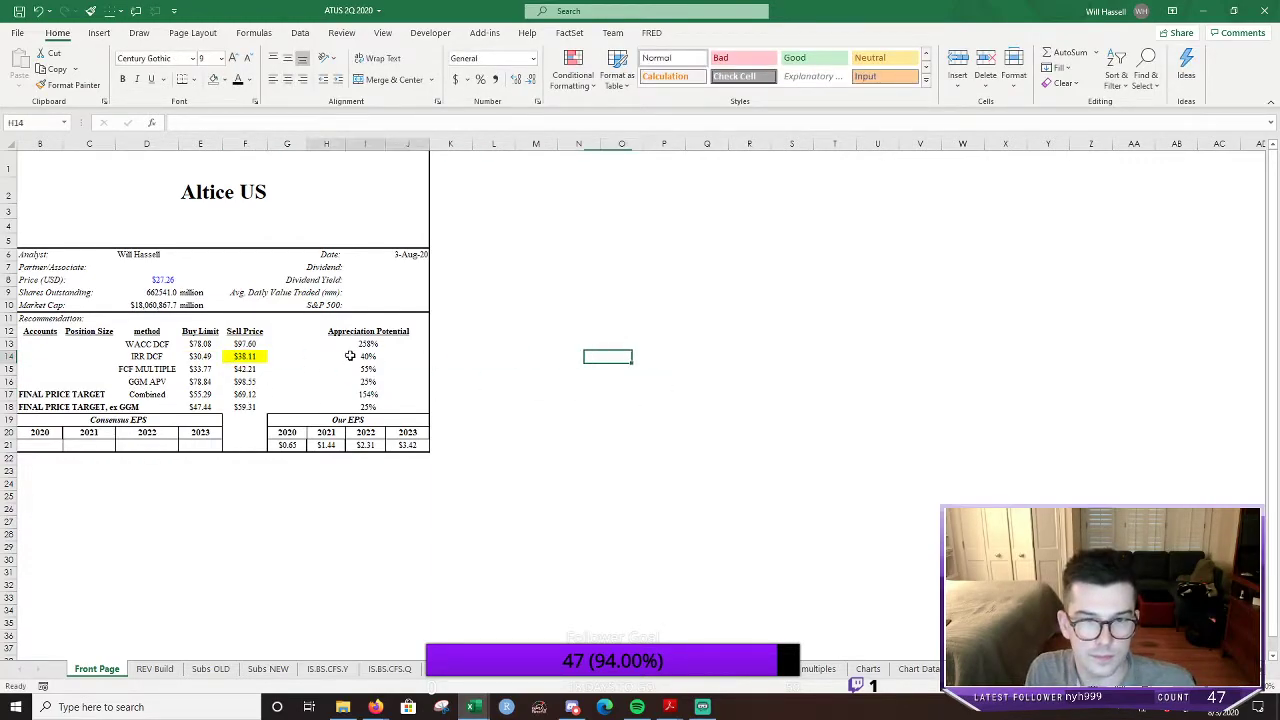
pyautogui.click(519, 344)
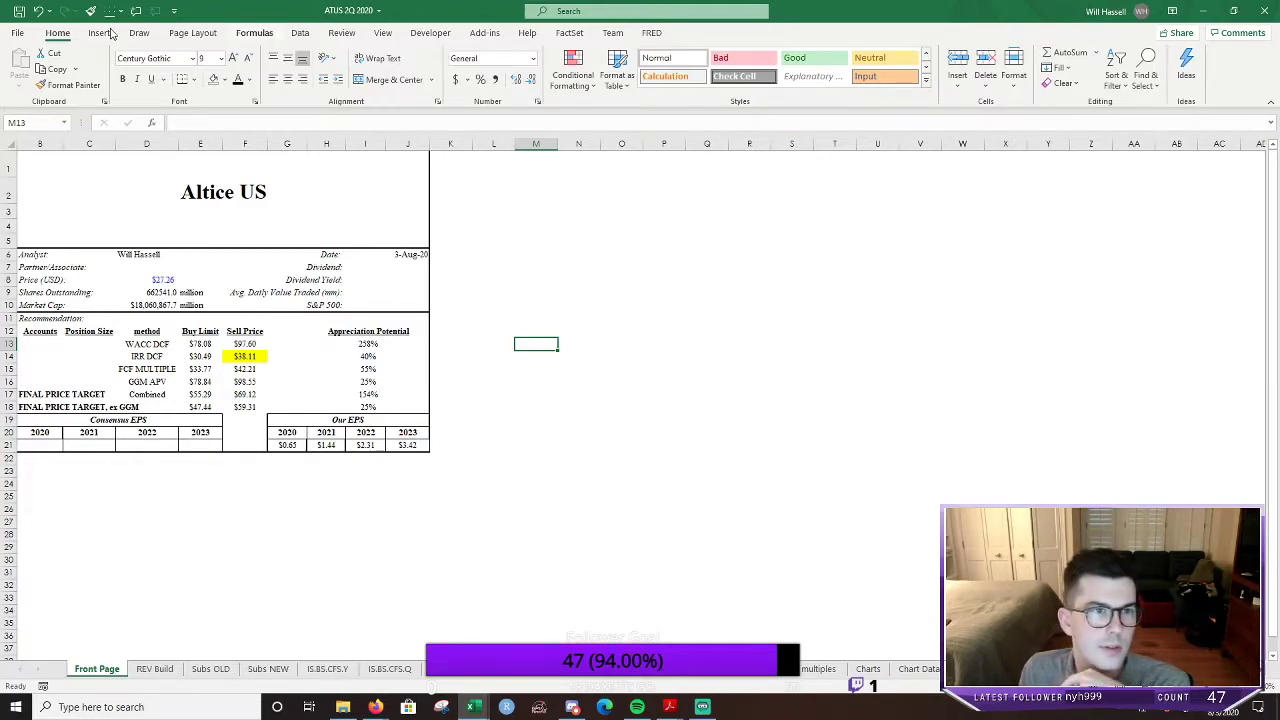
# Save the workbook and return to the Subs NEW sheet
pyautogui.click(19, 12)
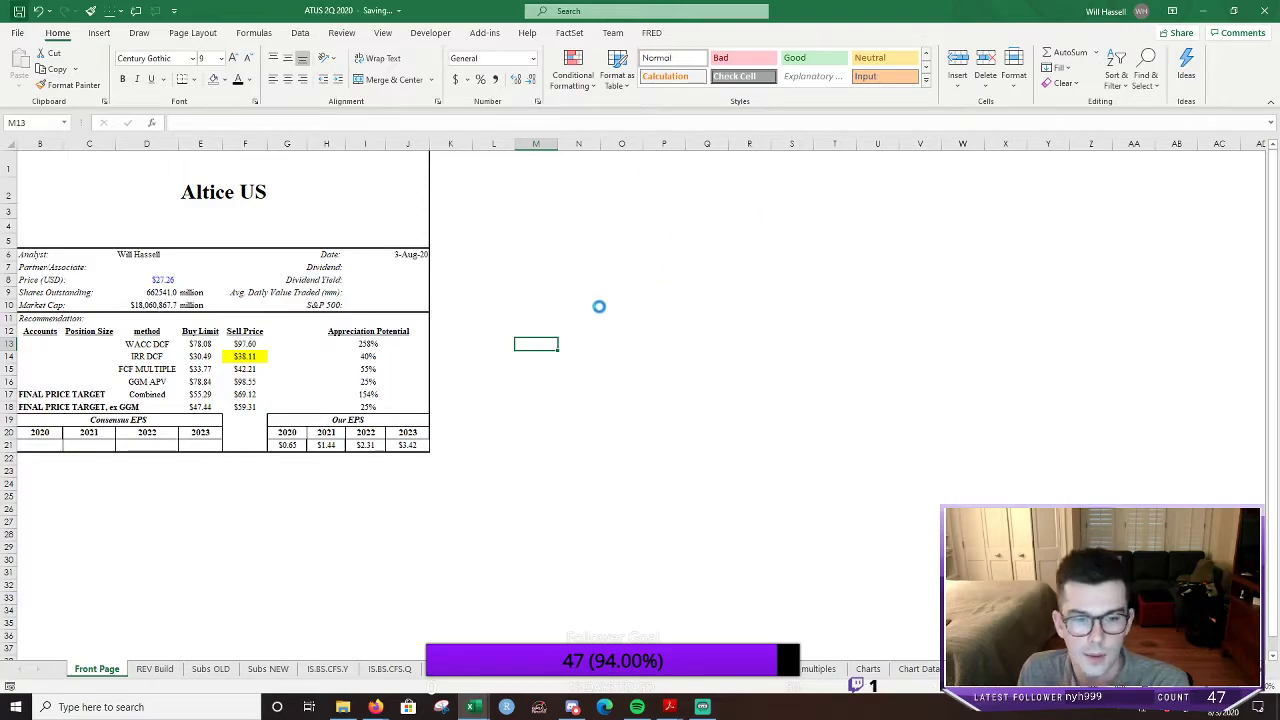
pyautogui.click(211, 669)
pyautogui.hotkey('ctrl', 'pagedown')
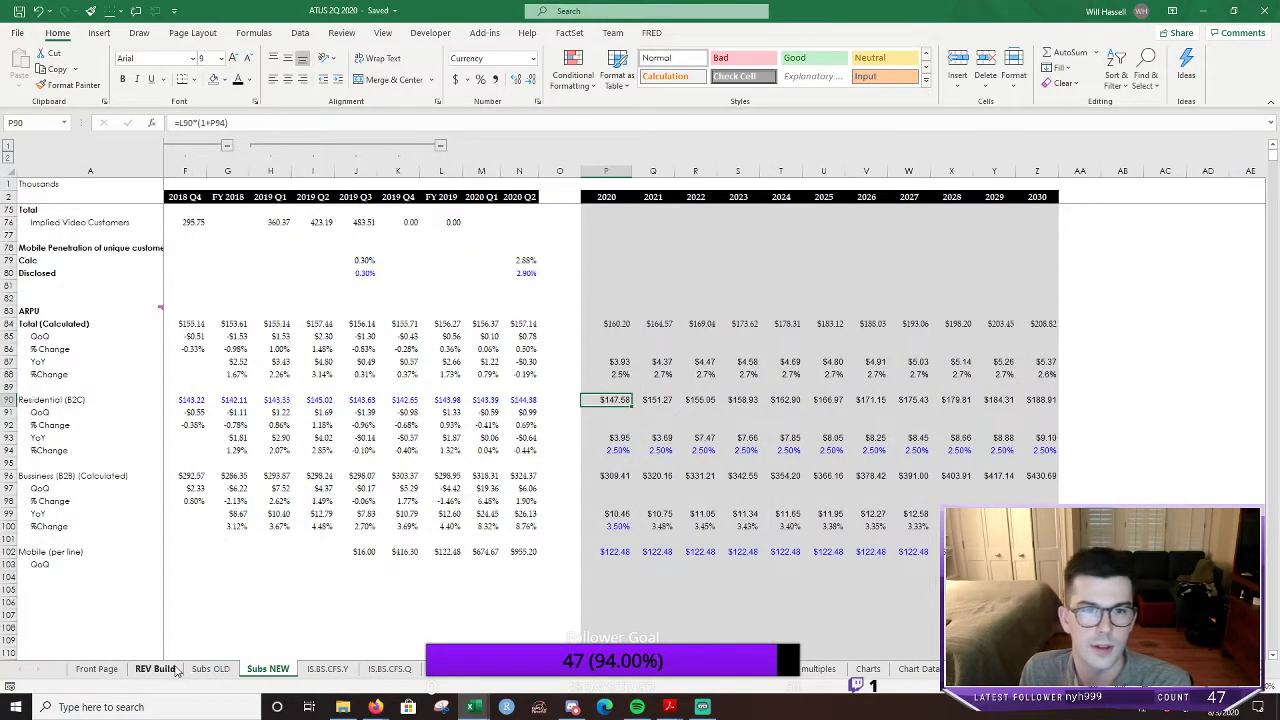
# Go to the Charts sheet via REV Build and view the Residential and Business ARPU charts
pyautogui.click(155, 669)
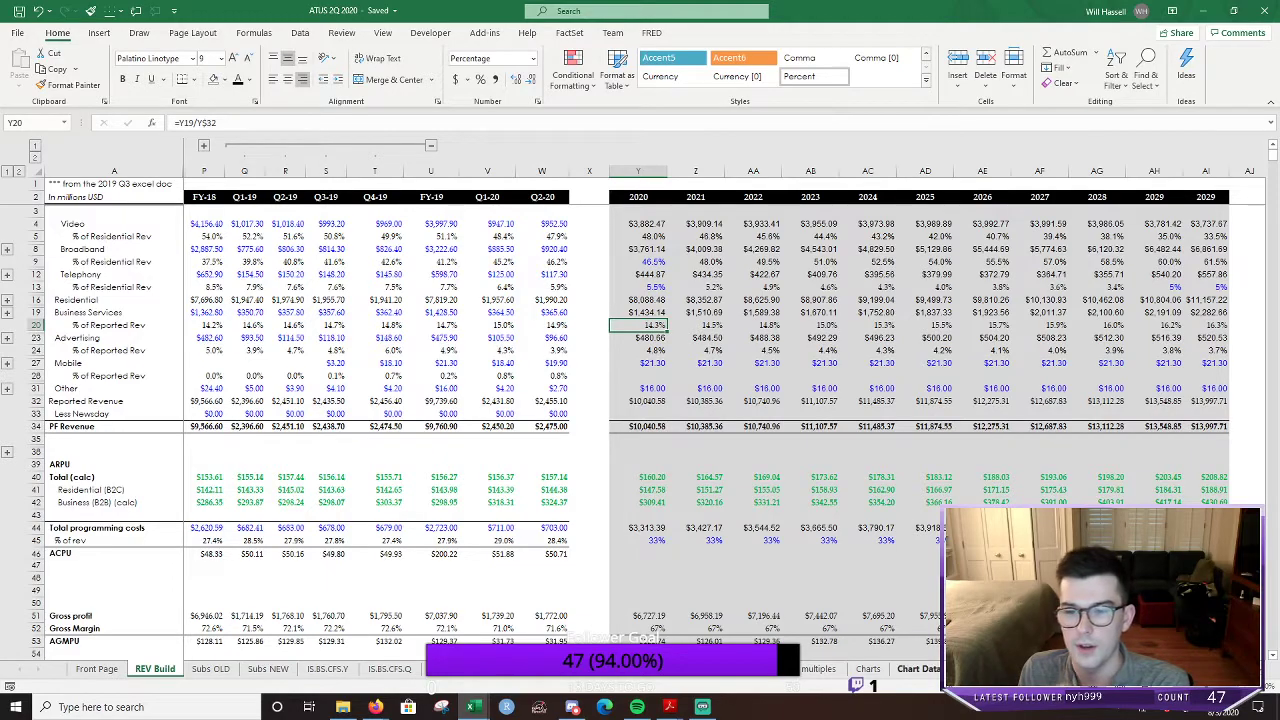
pyautogui.click(868, 669)
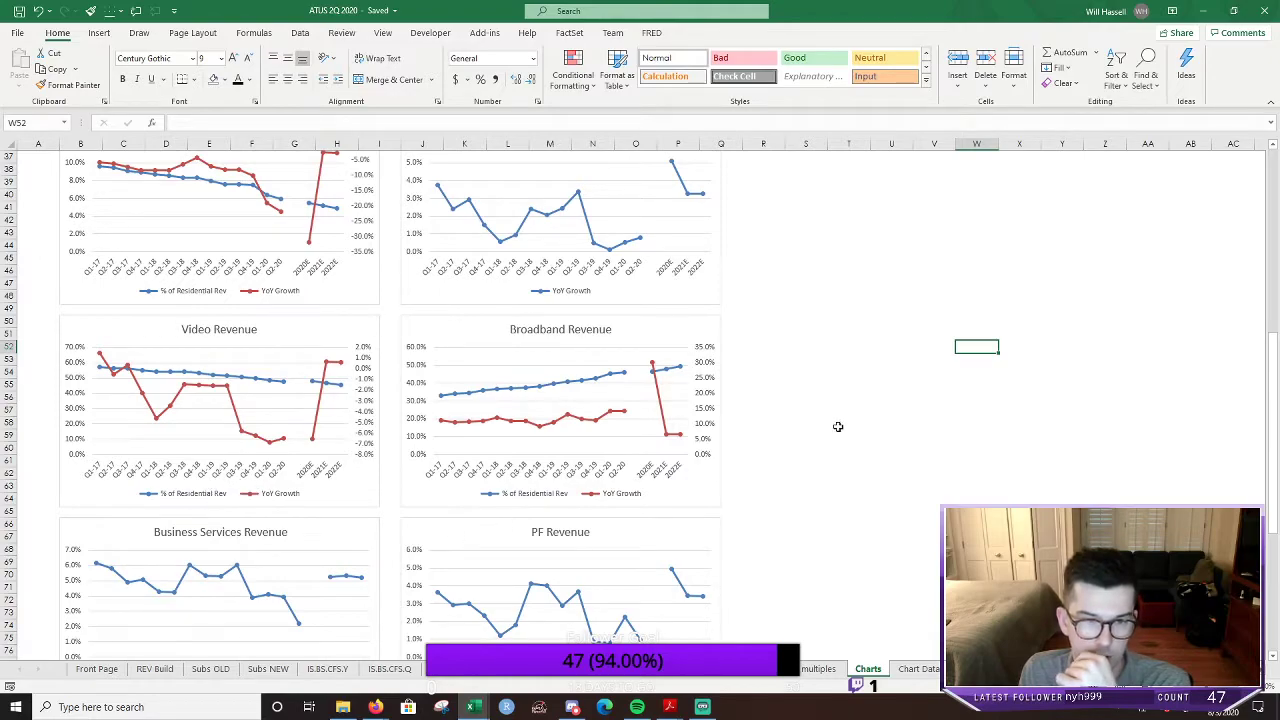
pyautogui.click(806, 600)
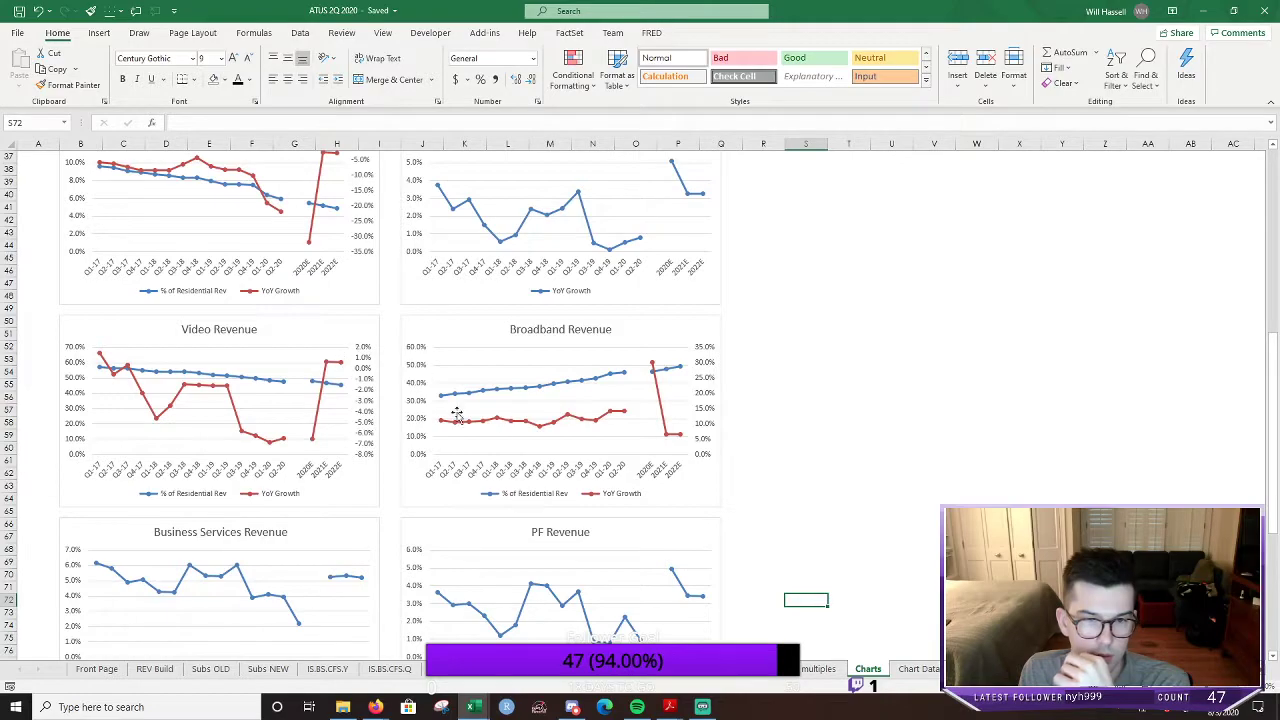
pyautogui.scroll(10, 899, 417)
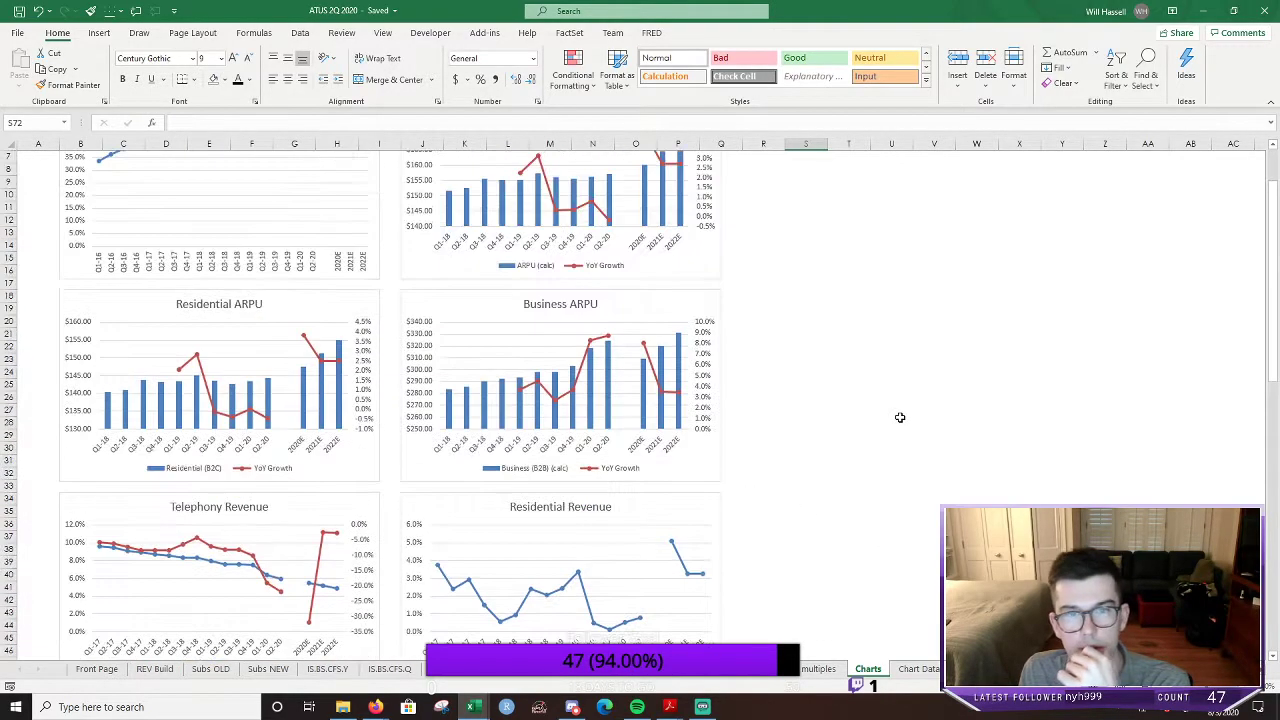
# Return to the Front Page valuation summary and save the workbook
pyautogui.click(96, 667)
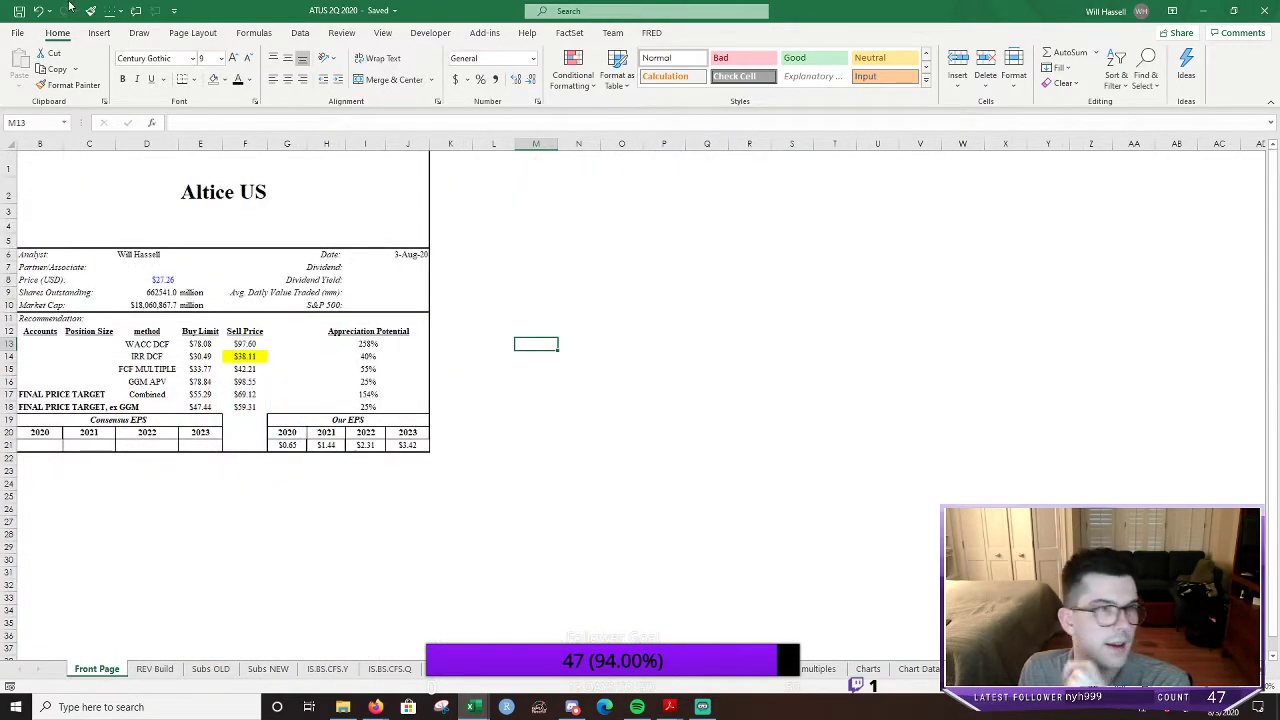
pyautogui.click(18, 12)
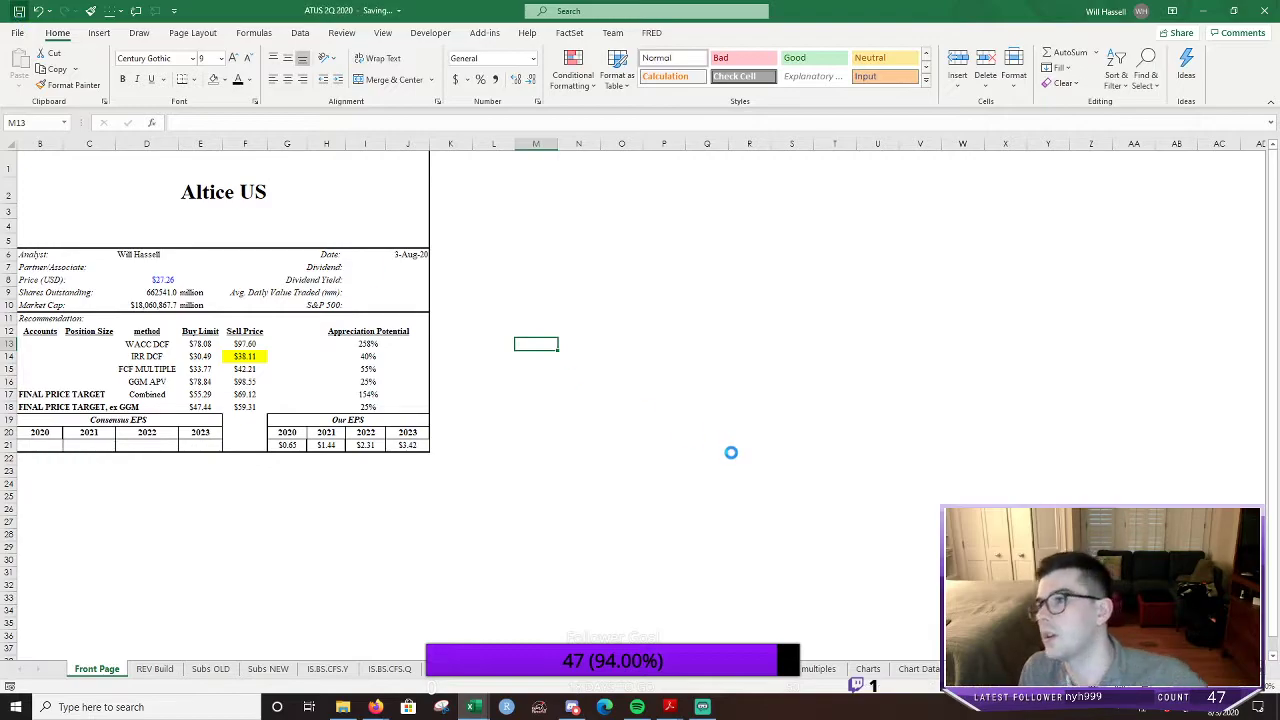